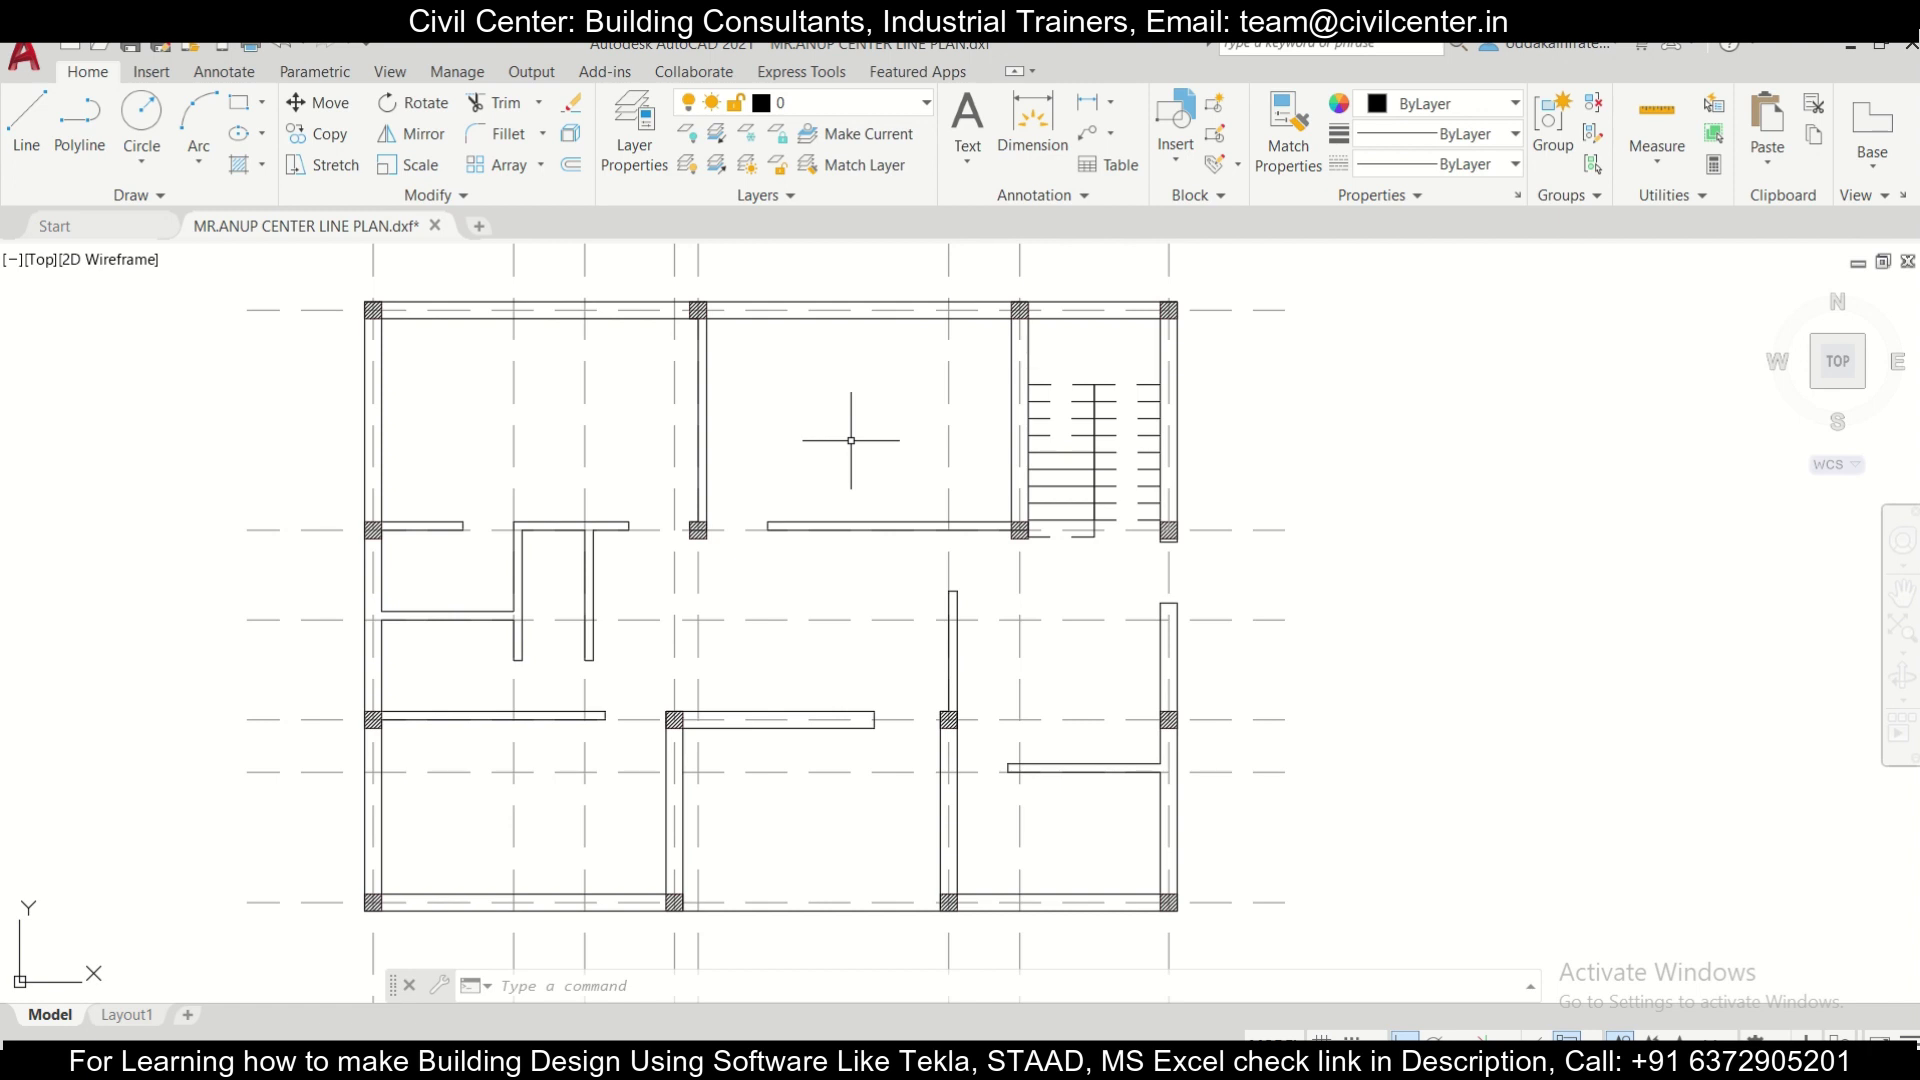
{"action": "middle_click_drag", "start_coordinate": [929, 455], "coordinate": [854, 455]}
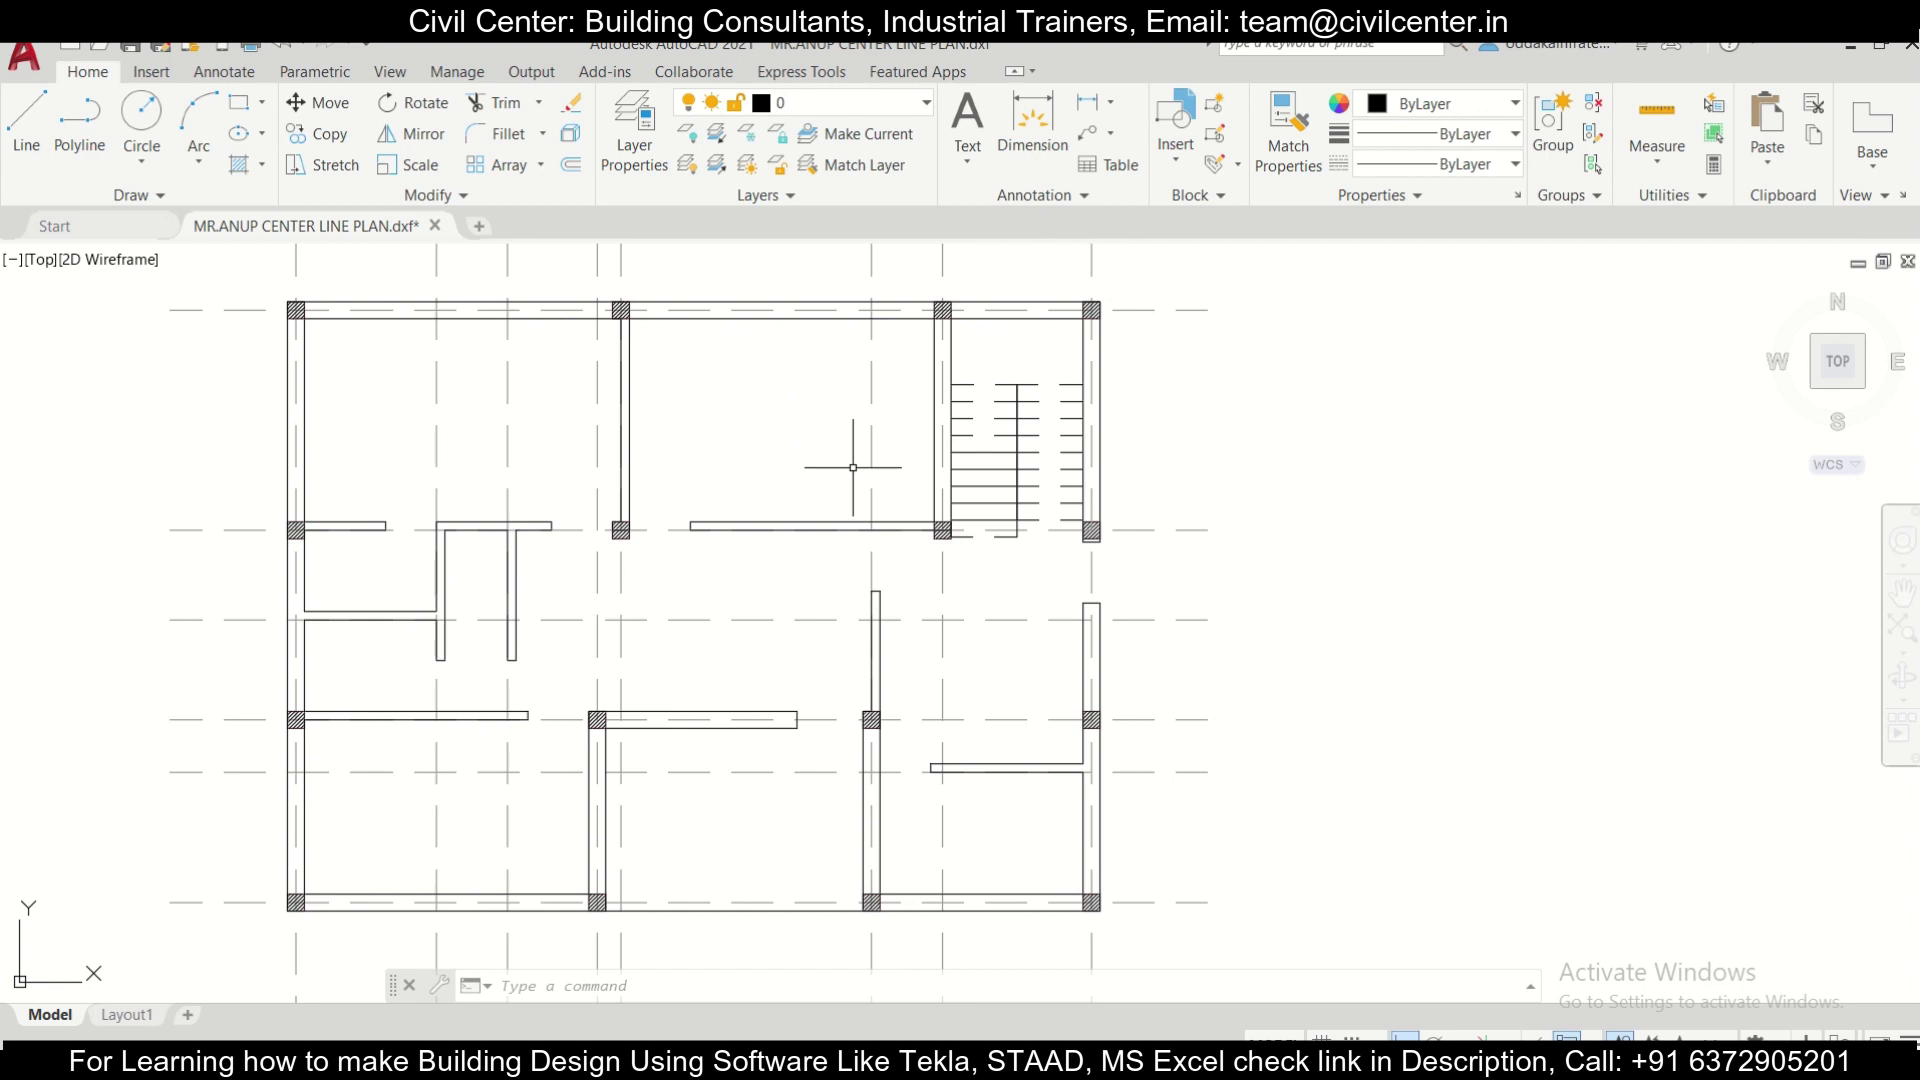
{"action": "middle_click_drag", "start_coordinate": [1361, 556], "coordinate": [1500, 582]}
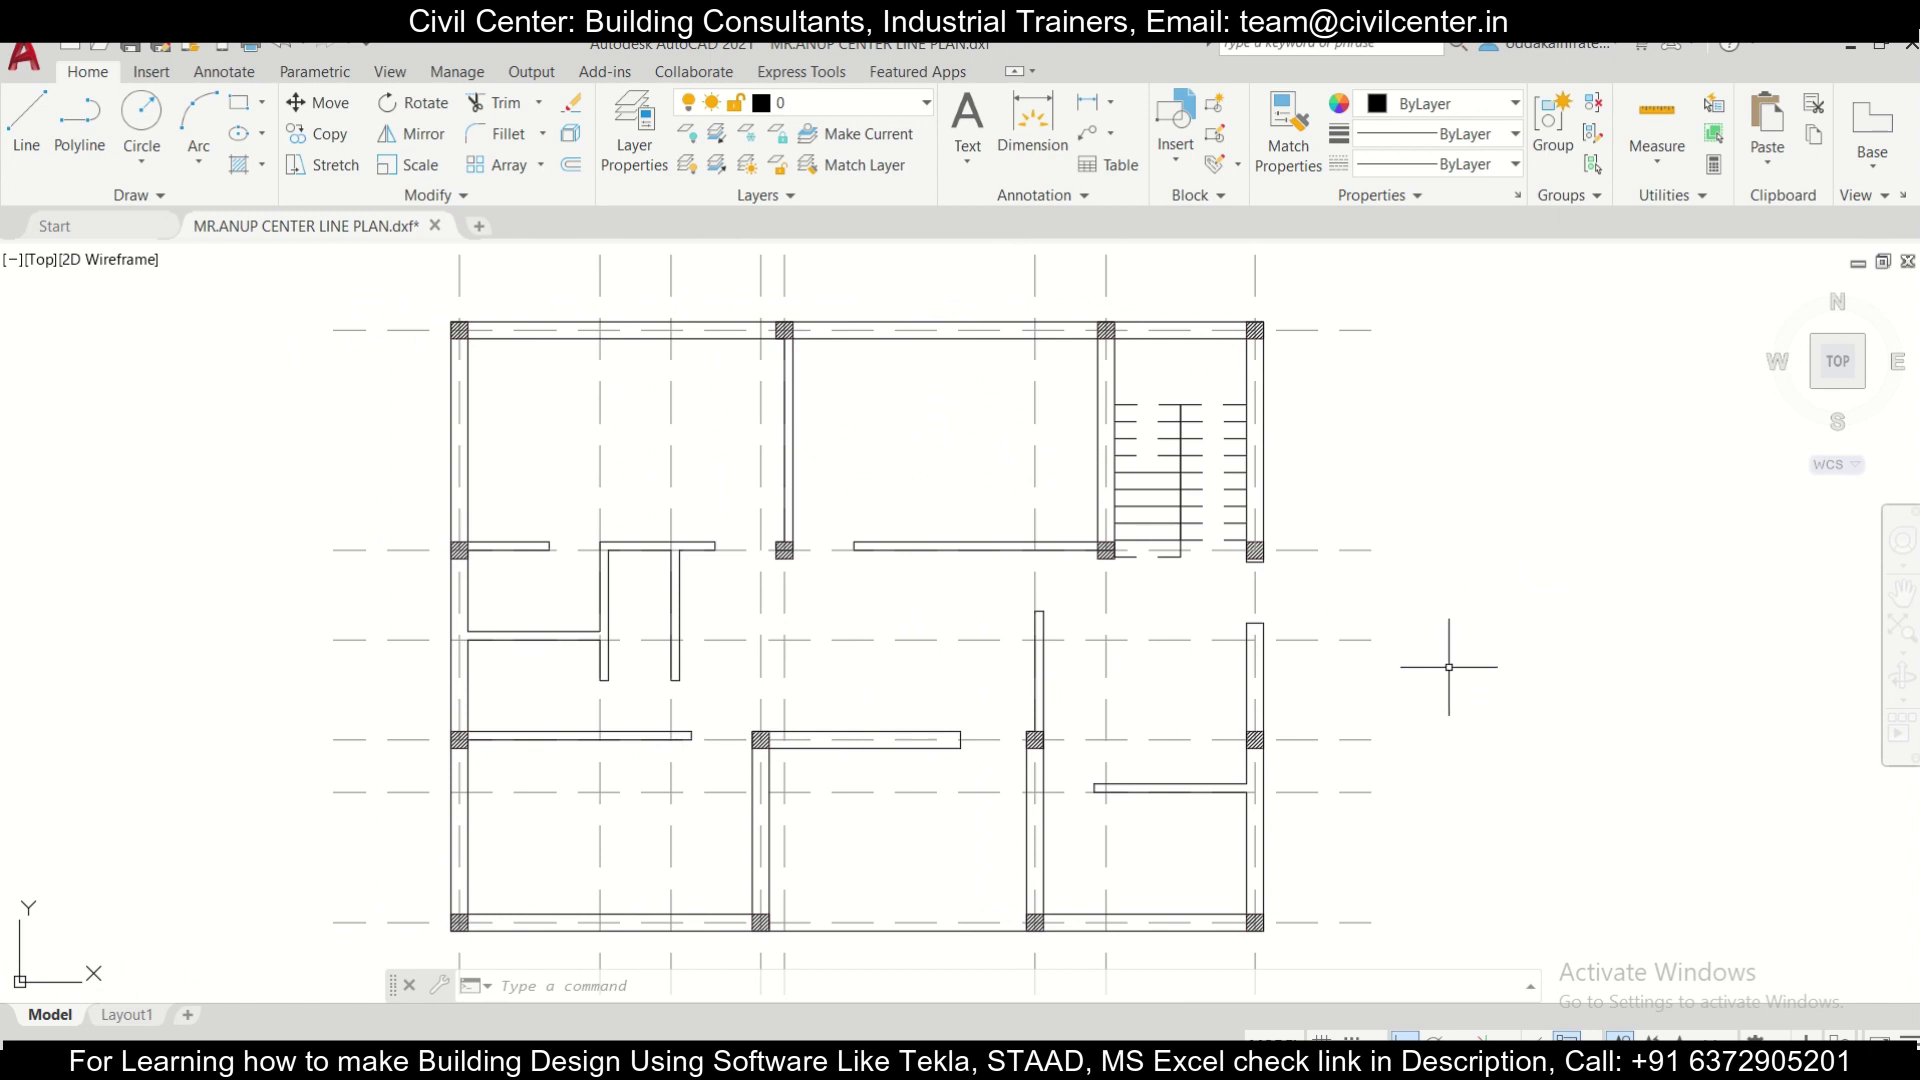
{"action": "middle_click_drag", "start_coordinate": [1448, 667], "coordinate": [1300, 653]}
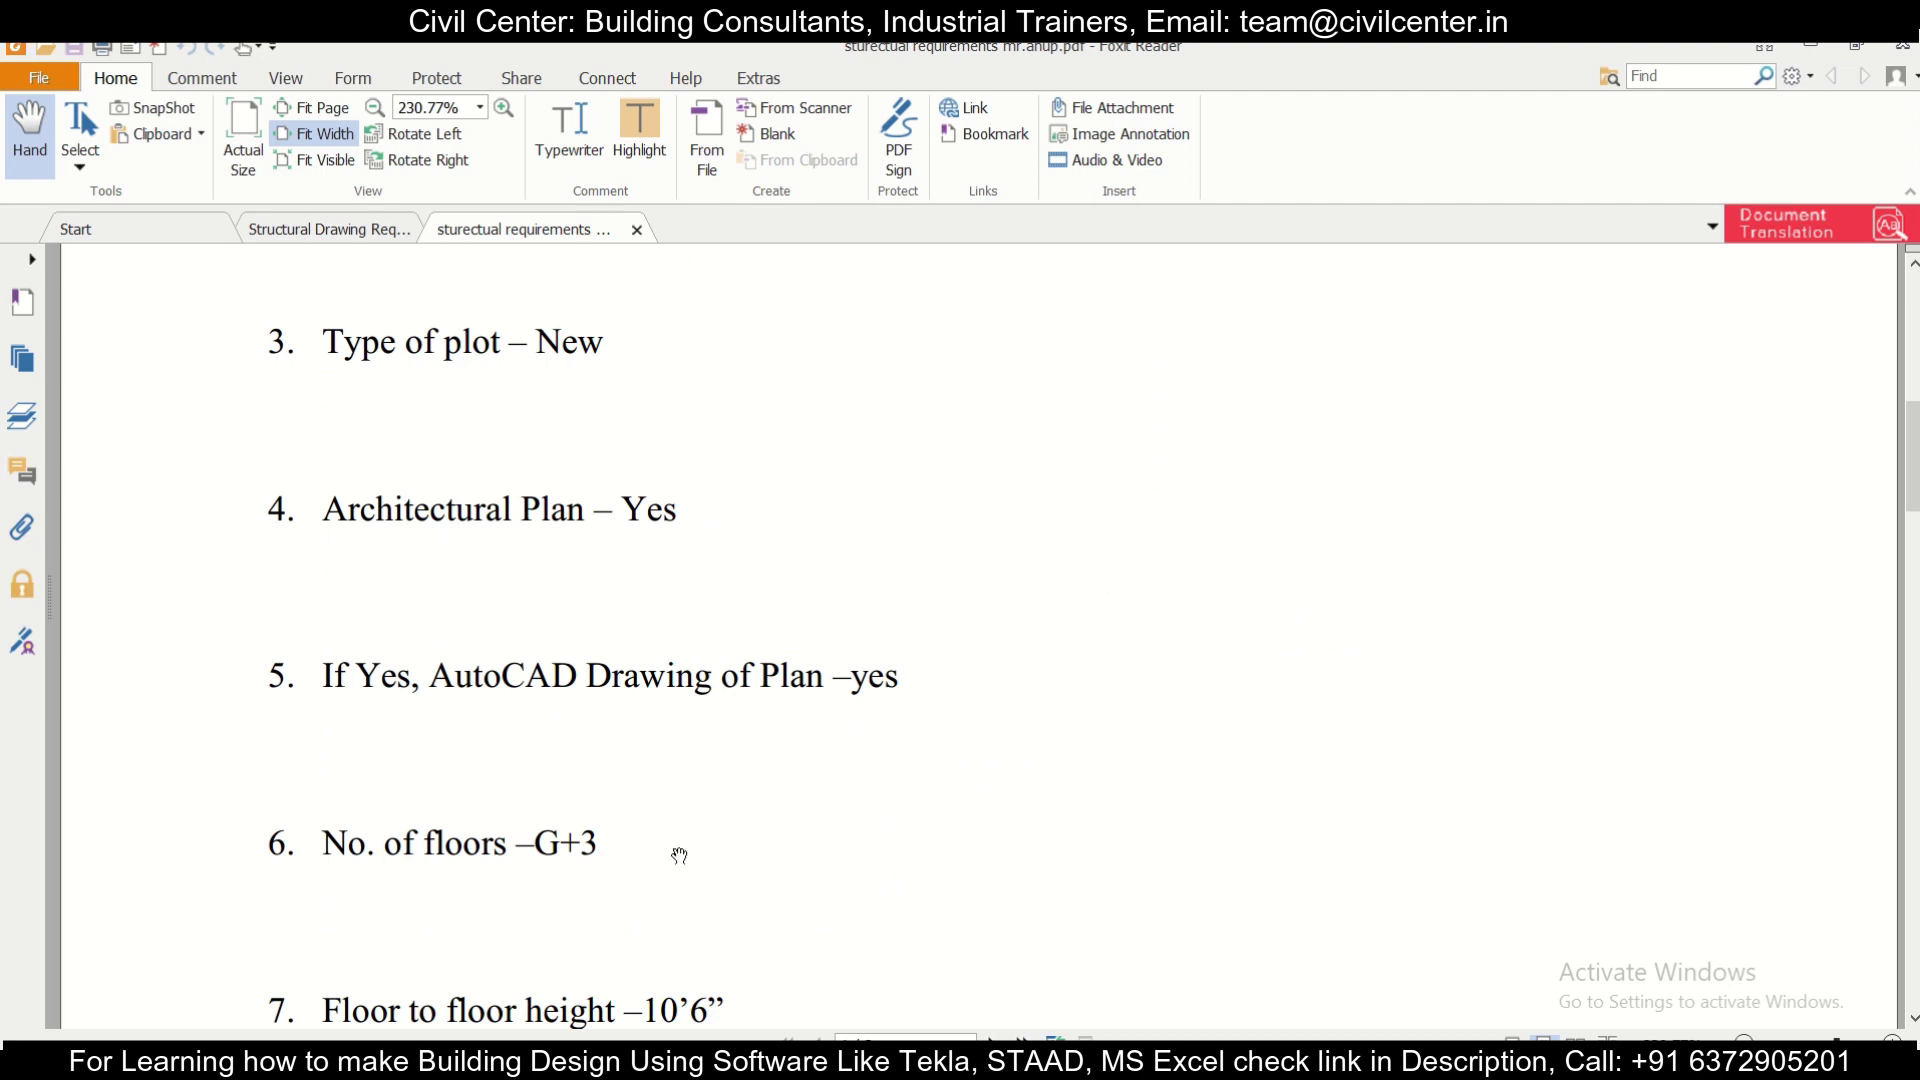
Review the structural requirements PDF in Foxit Reader for floor count, floor-to-floor height, plinth level, setback, floor use, soil and brick details.
{"action": "scroll", "coordinate": [742, 892], "scroll_direction": "down", "scroll_amount": 5}
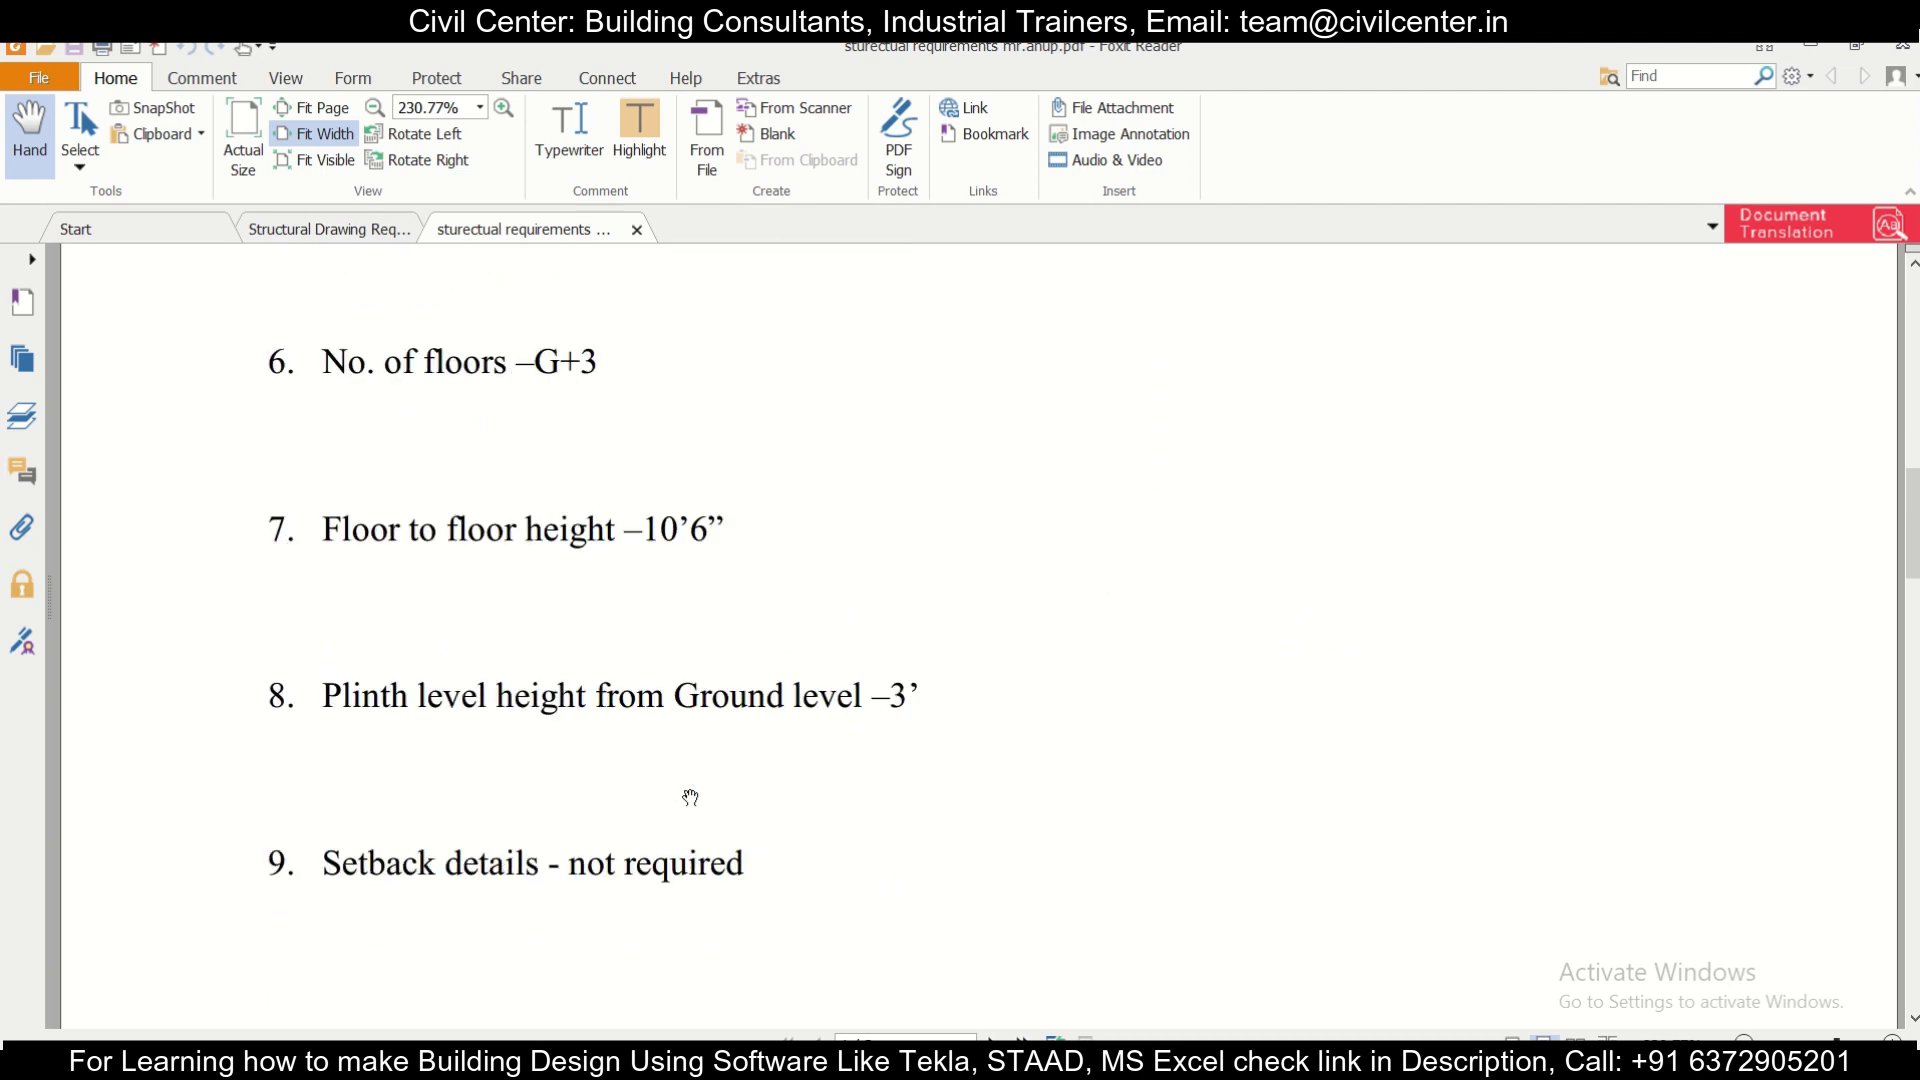
{"action": "scroll", "coordinate": [862, 700], "scroll_direction": "down", "scroll_amount": 15}
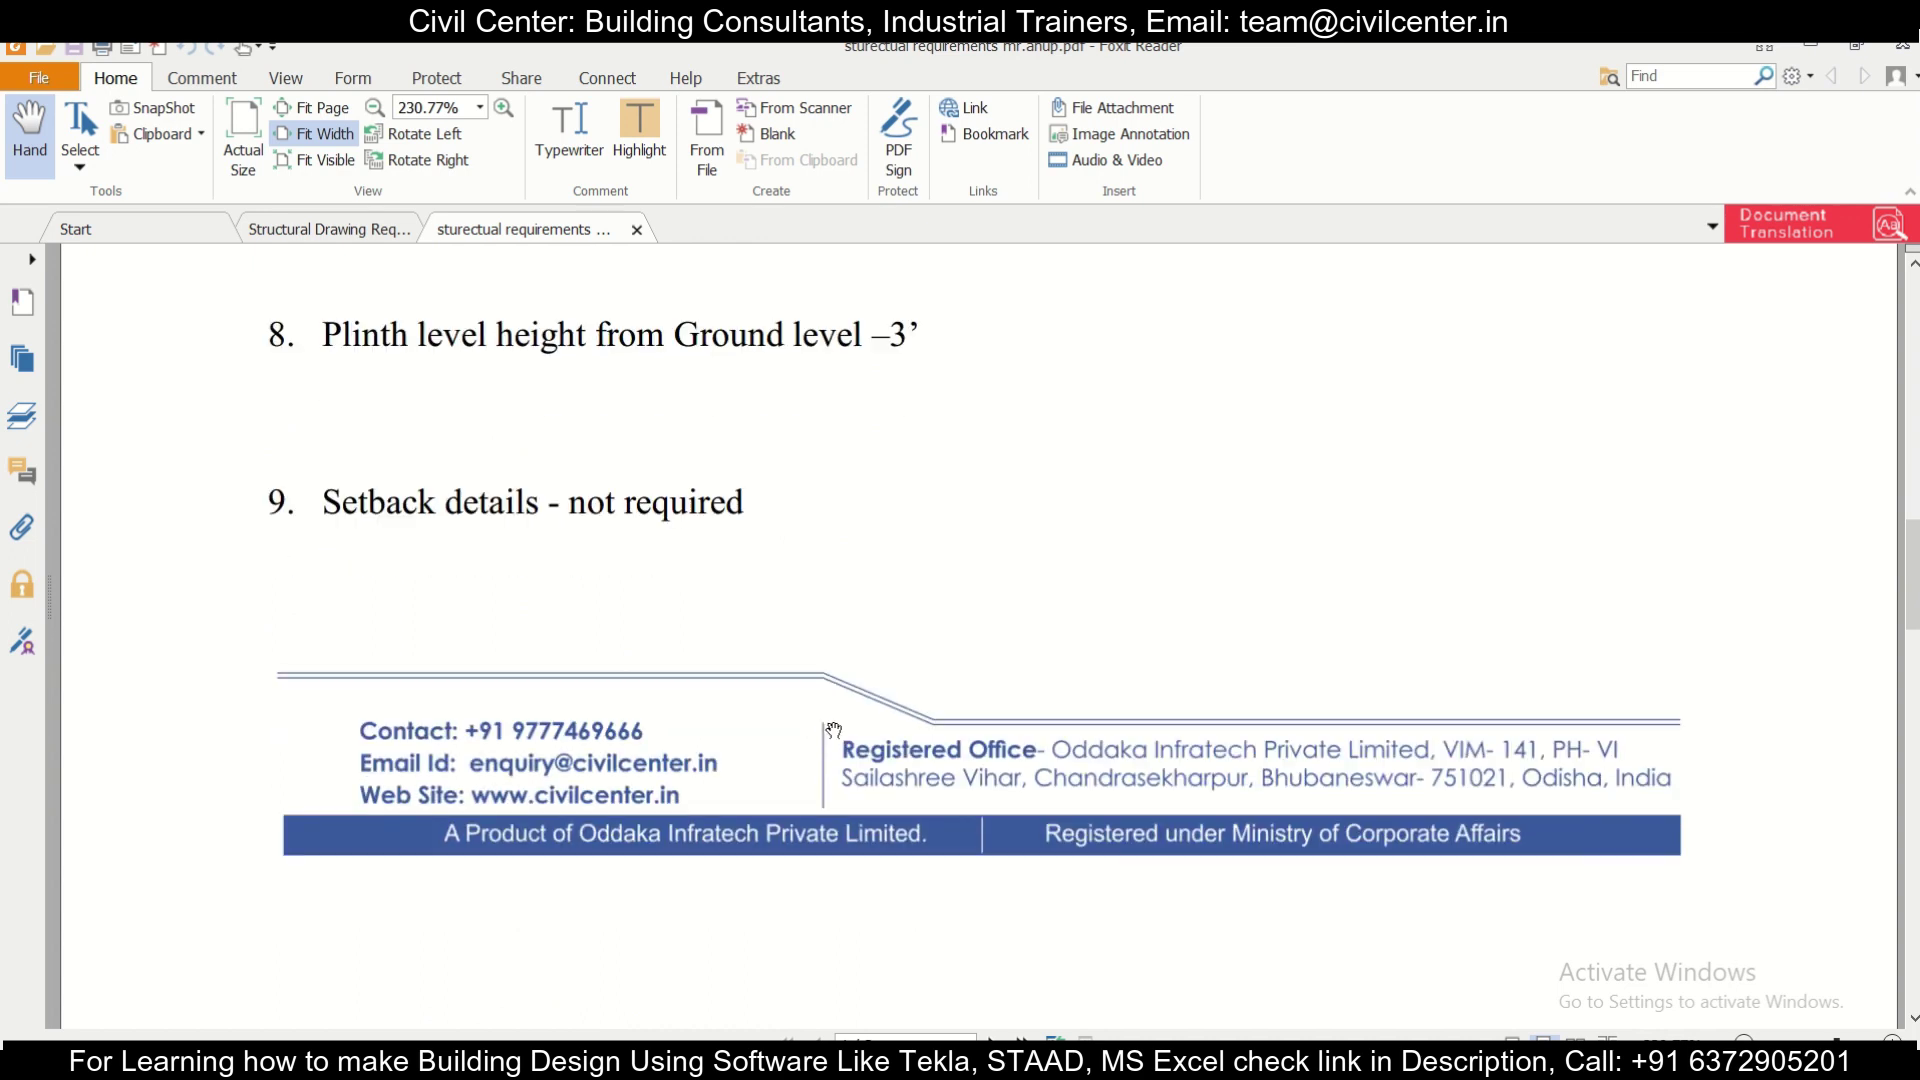
{"action": "scroll", "coordinate": [838, 732], "scroll_direction": "down", "scroll_amount": 2}
{"action": "scroll", "coordinate": [838, 732], "scroll_direction": "up", "scroll_amount": 12}
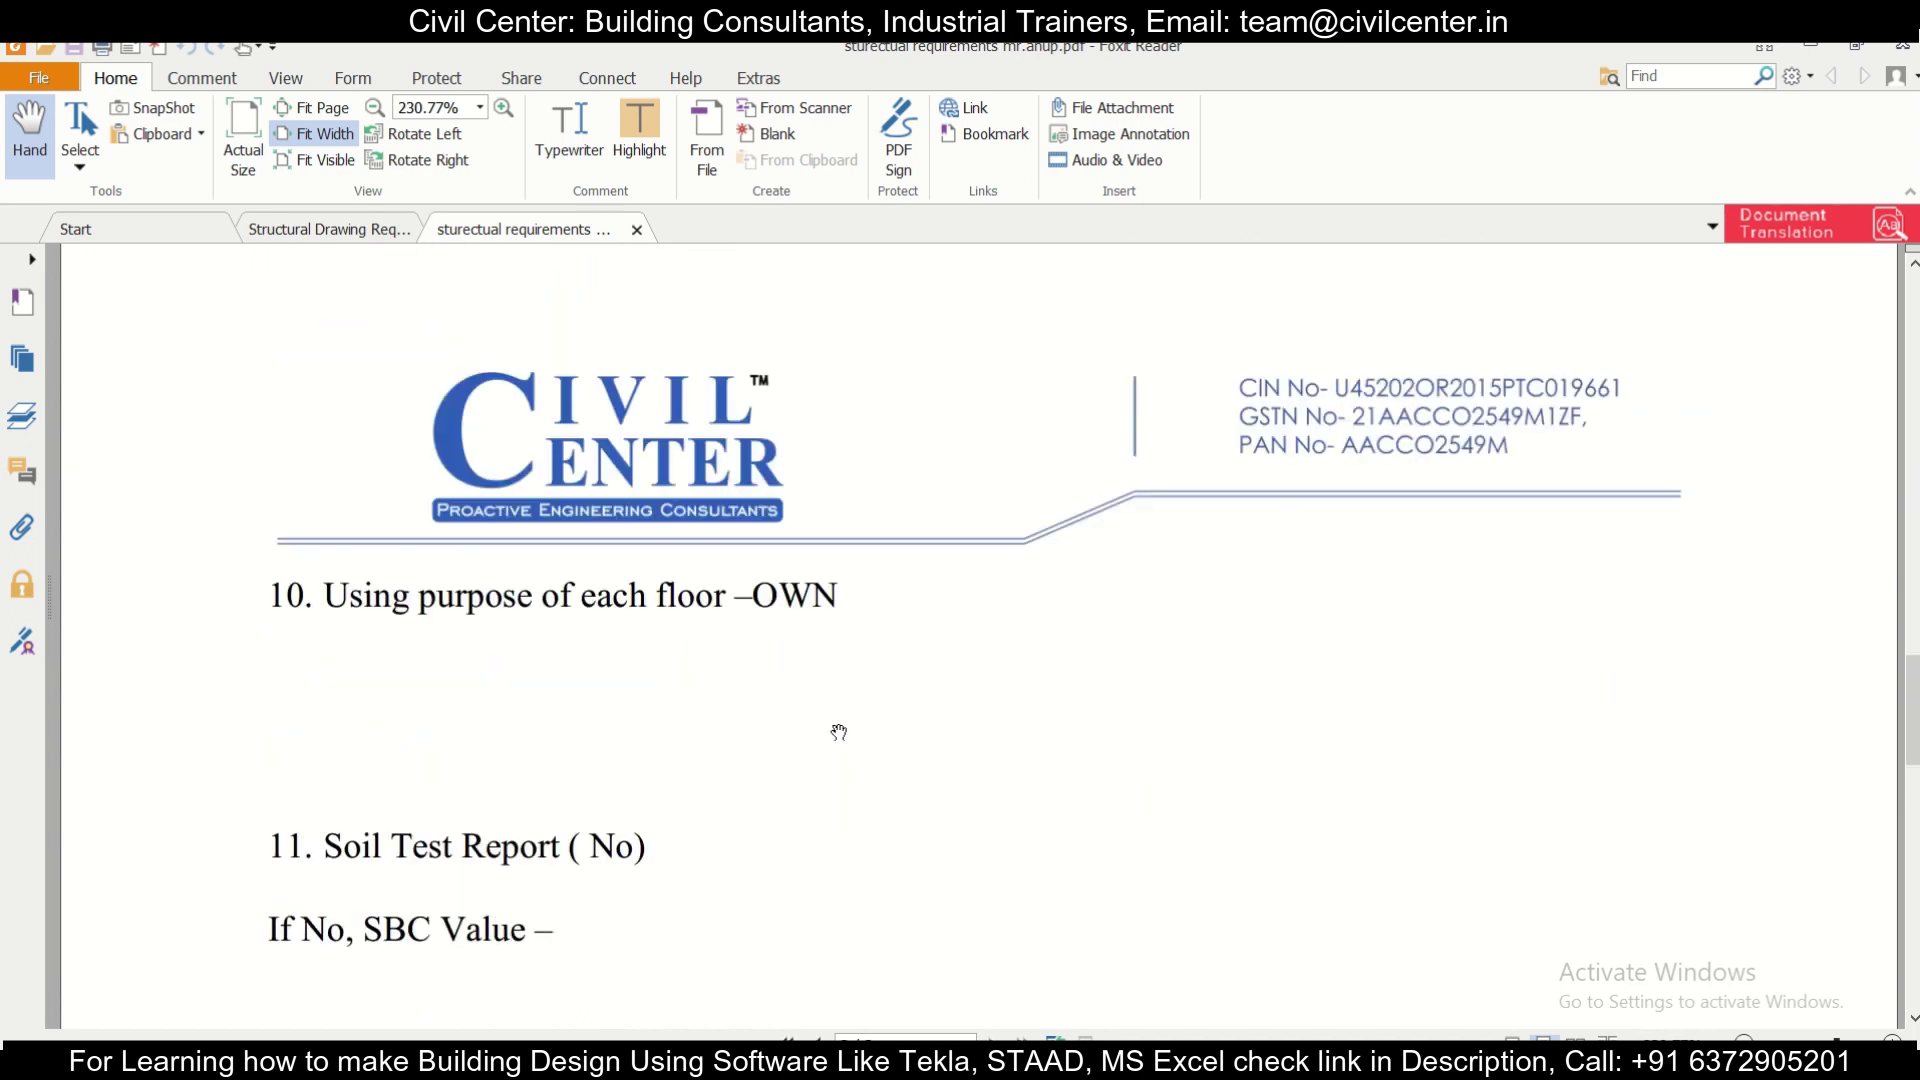
{"action": "scroll", "coordinate": [840, 732], "scroll_direction": "down", "scroll_amount": 15}
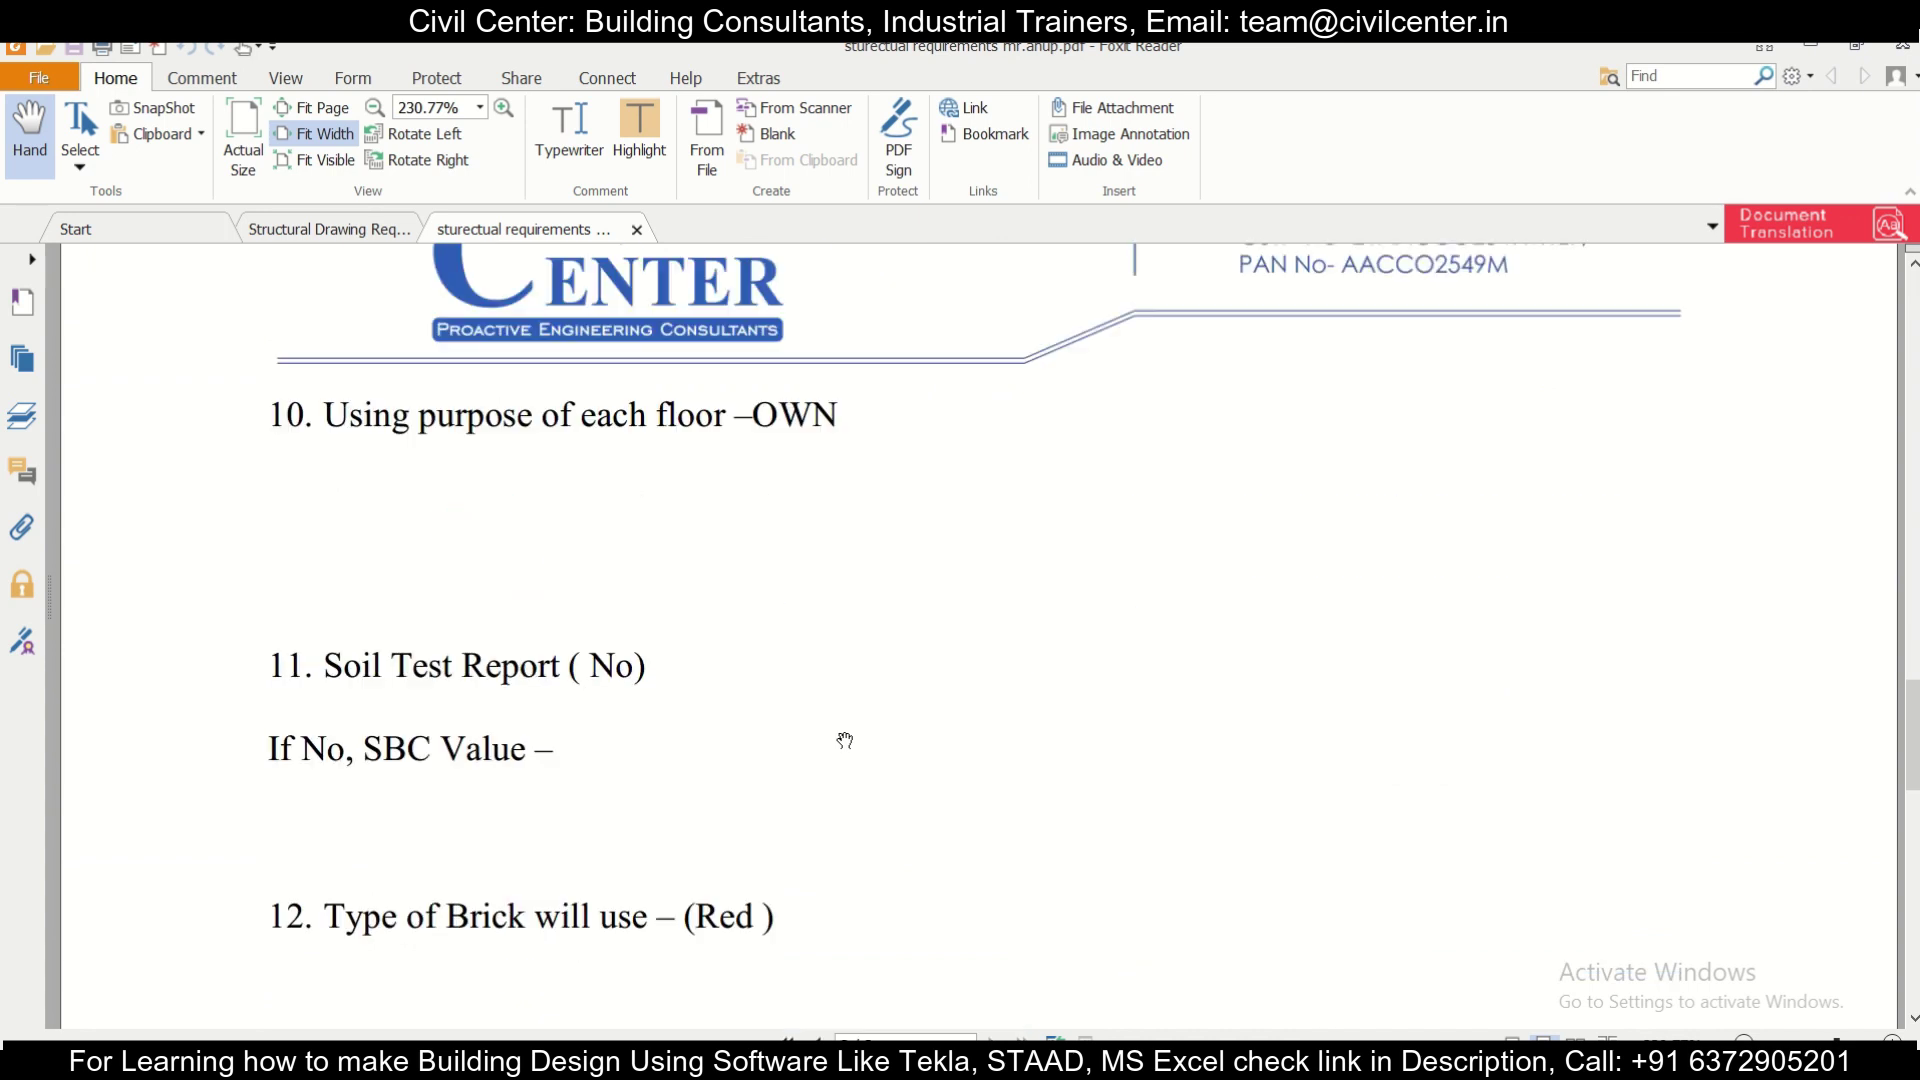
{"action": "scroll", "coordinate": [848, 731], "scroll_direction": "up", "scroll_amount": 20}
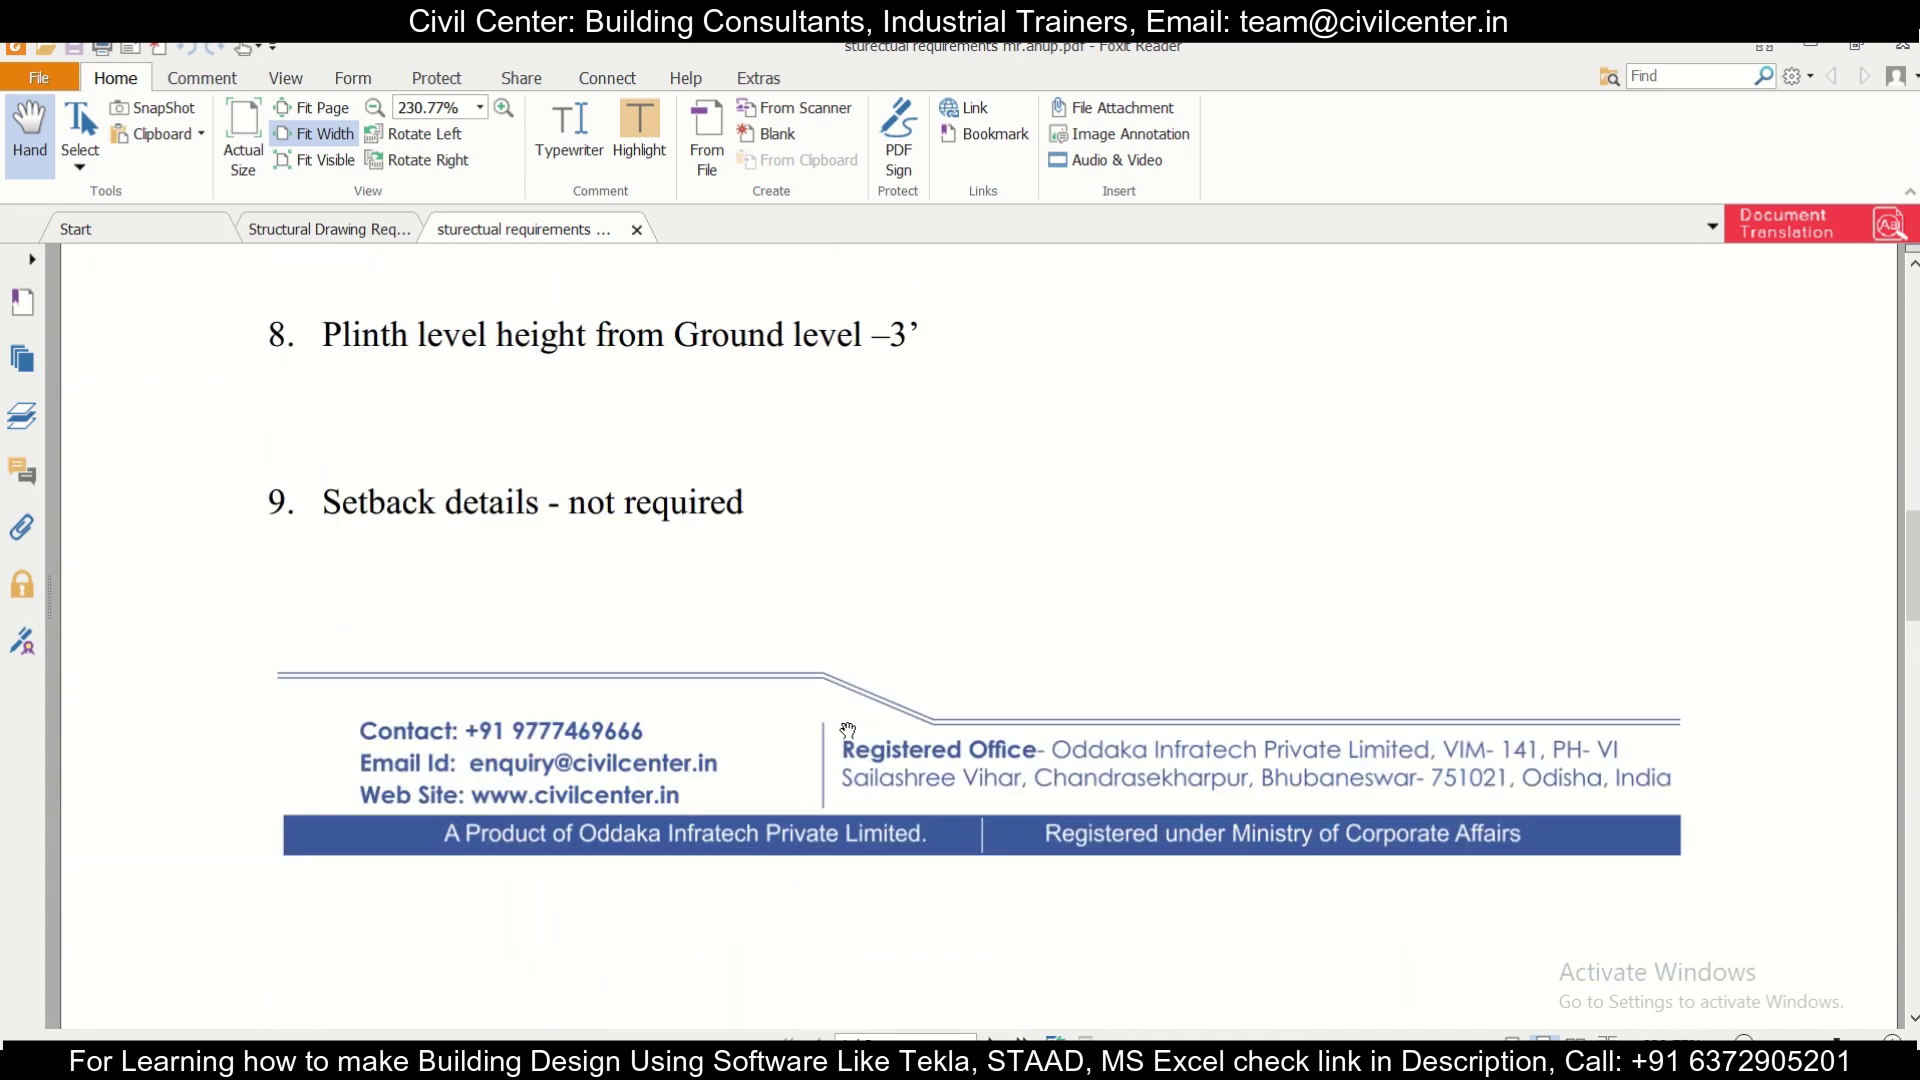
{"action": "scroll", "coordinate": [848, 731], "scroll_direction": "up", "scroll_amount": 10}
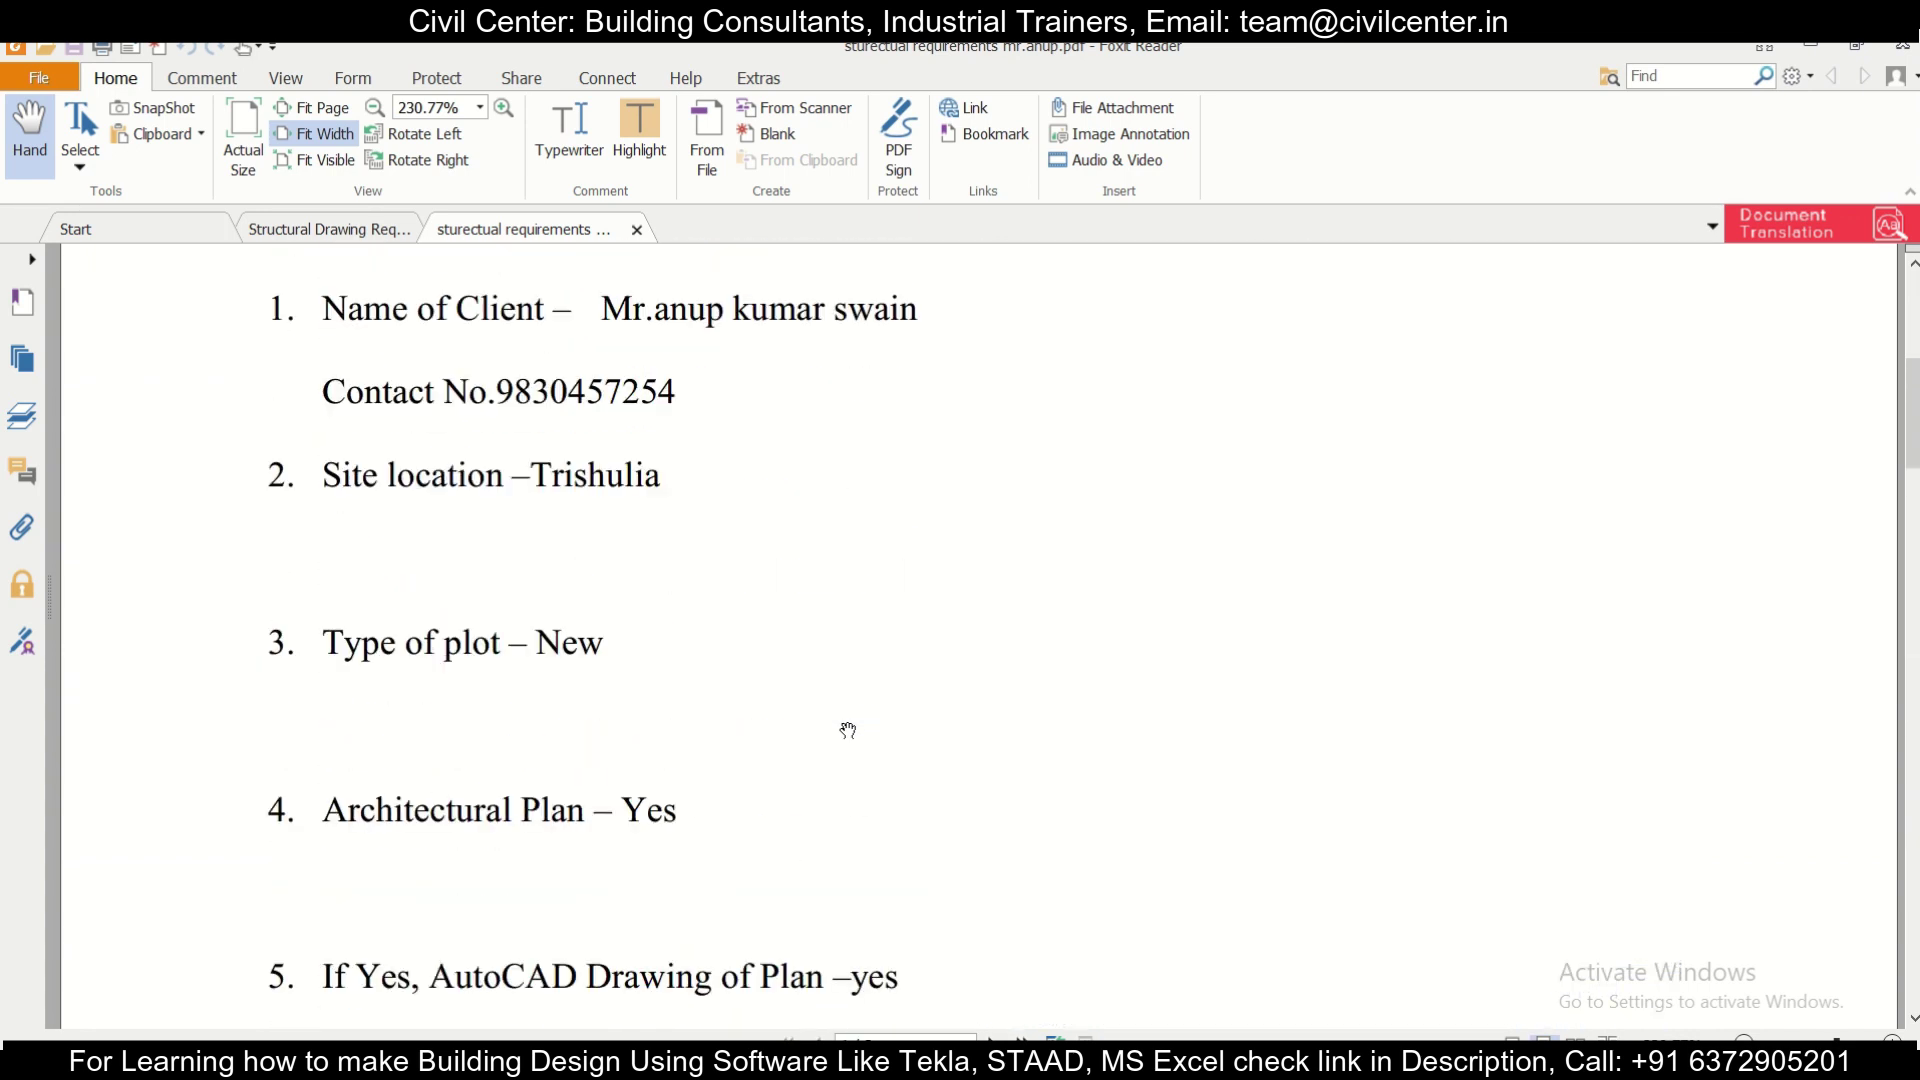
Switch to WhatsApp in the browser and examine the group info and participants of the Recorded Session TSD group.
{"action": "key", "text": "alt+Tab"}
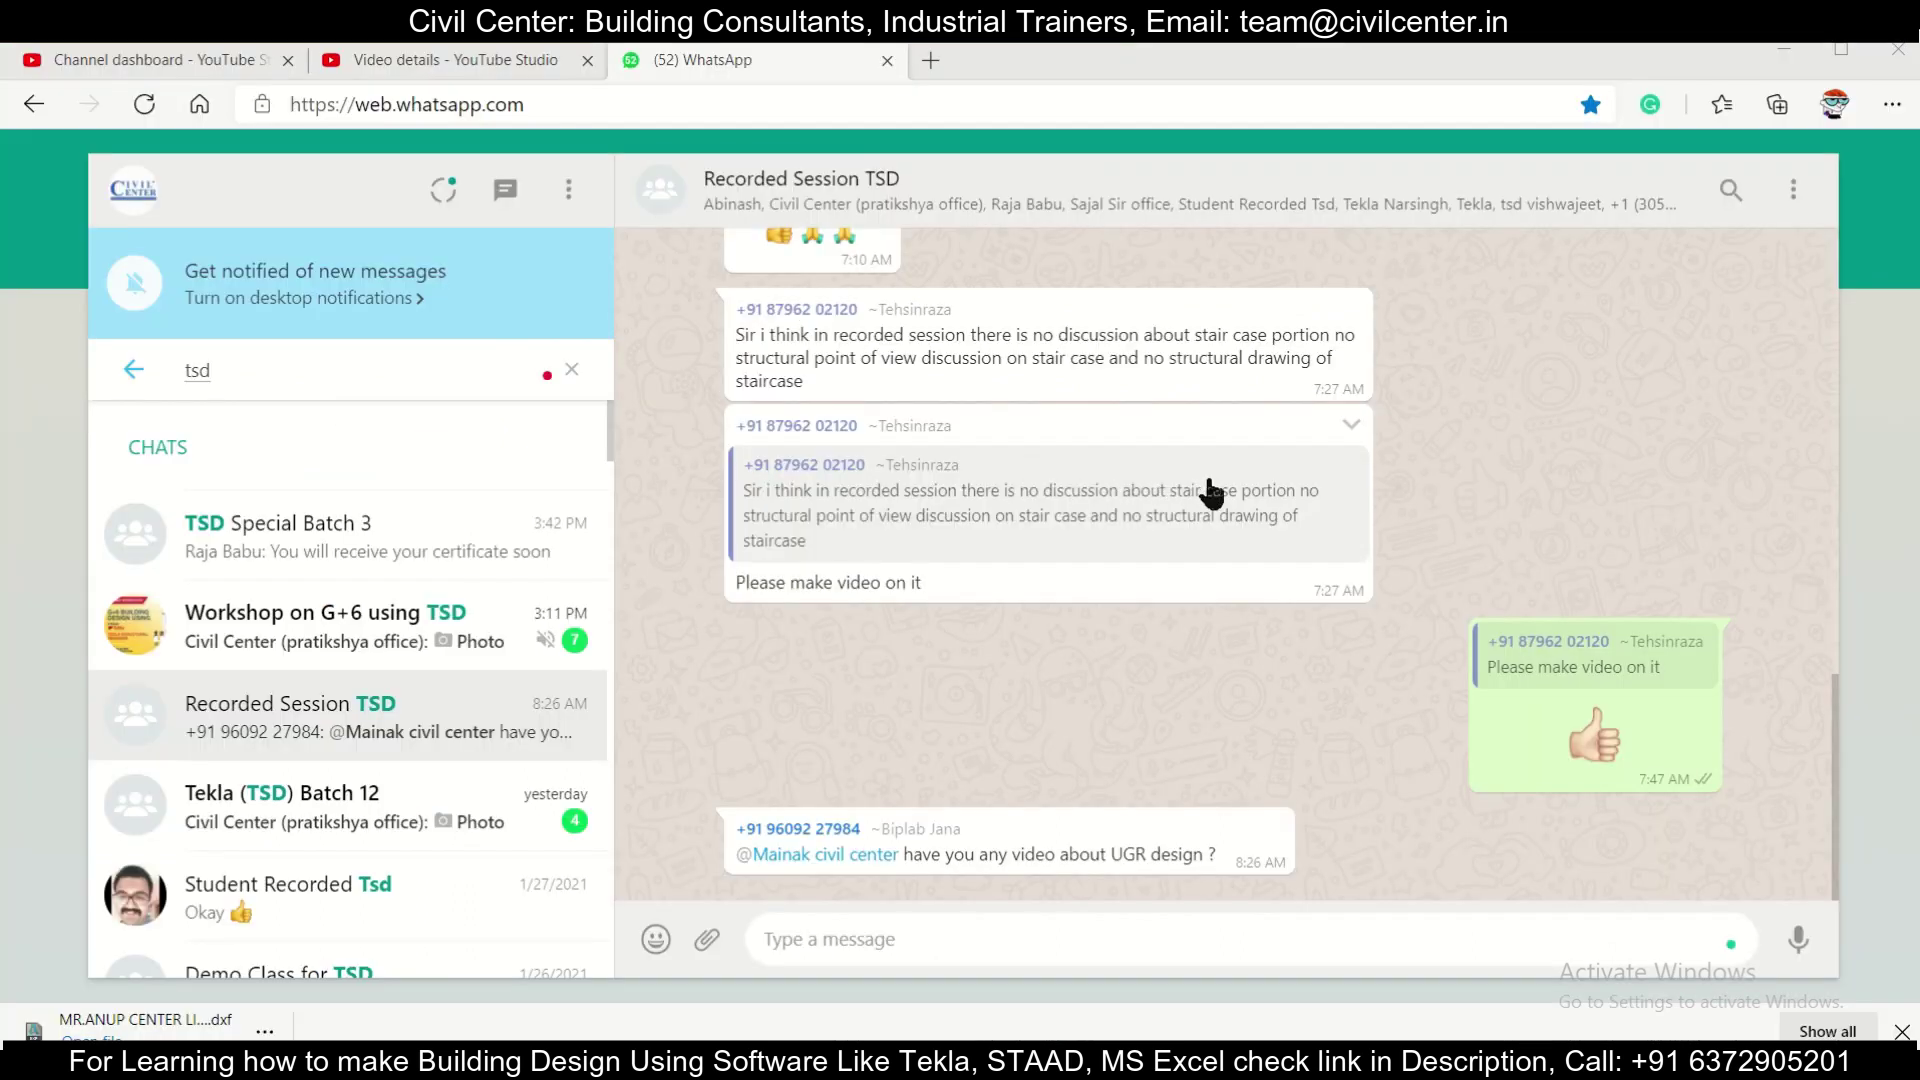
{"action": "left_click", "coordinate": [931, 213]}
{"action": "scroll", "coordinate": [1572, 690], "scroll_direction": "down", "scroll_amount": 3}
{"action": "scroll", "coordinate": [1510, 695], "scroll_direction": "down", "scroll_amount": 6}
{"action": "scroll", "coordinate": [1449, 686], "scroll_direction": "up", "scroll_amount": 3}
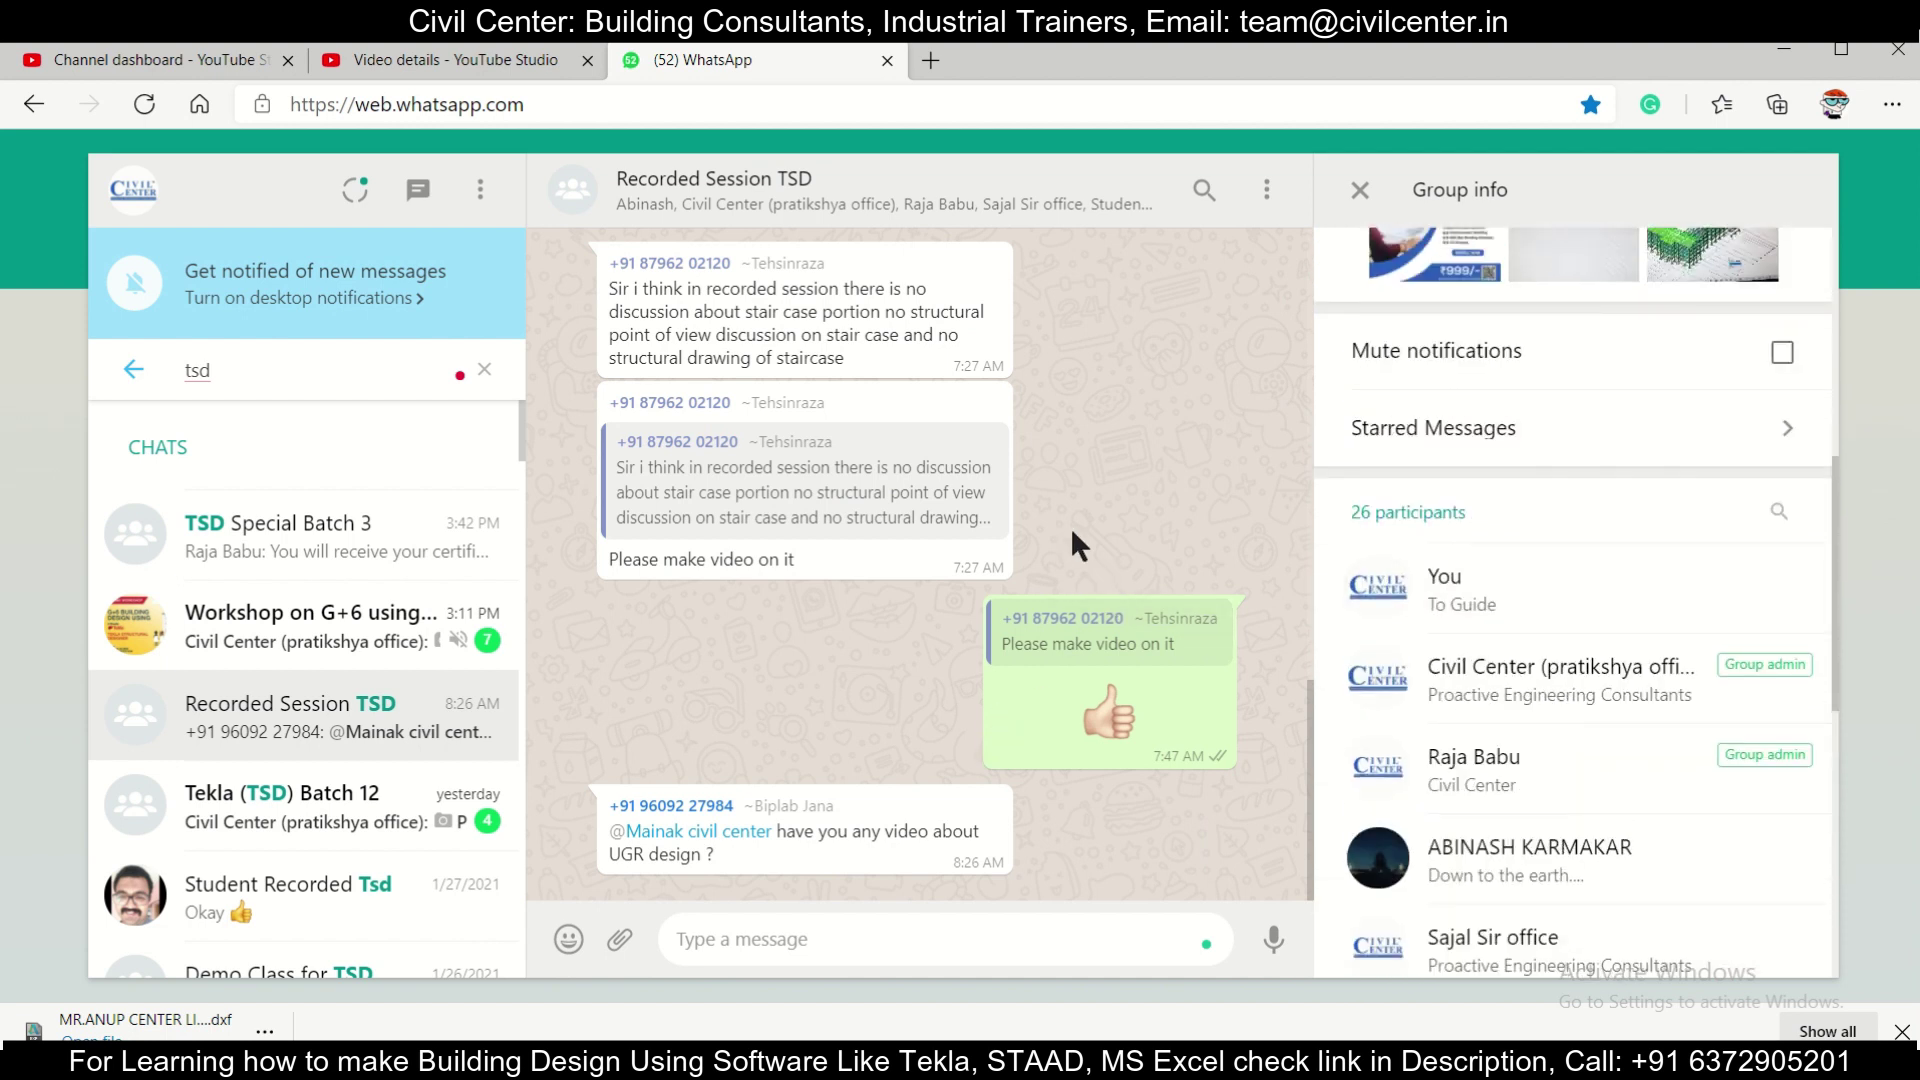
Look back through the Recorded Session TSD chat history for student questions, shared videos and the procedure for using the recorded session.
{"action": "scroll", "coordinate": [1070, 530], "scroll_direction": "up", "scroll_amount": 4}
{"action": "scroll", "coordinate": [1080, 540], "scroll_direction": "down", "scroll_amount": 3}
{"action": "scroll", "coordinate": [1083, 544], "scroll_direction": "up", "scroll_amount": 8}
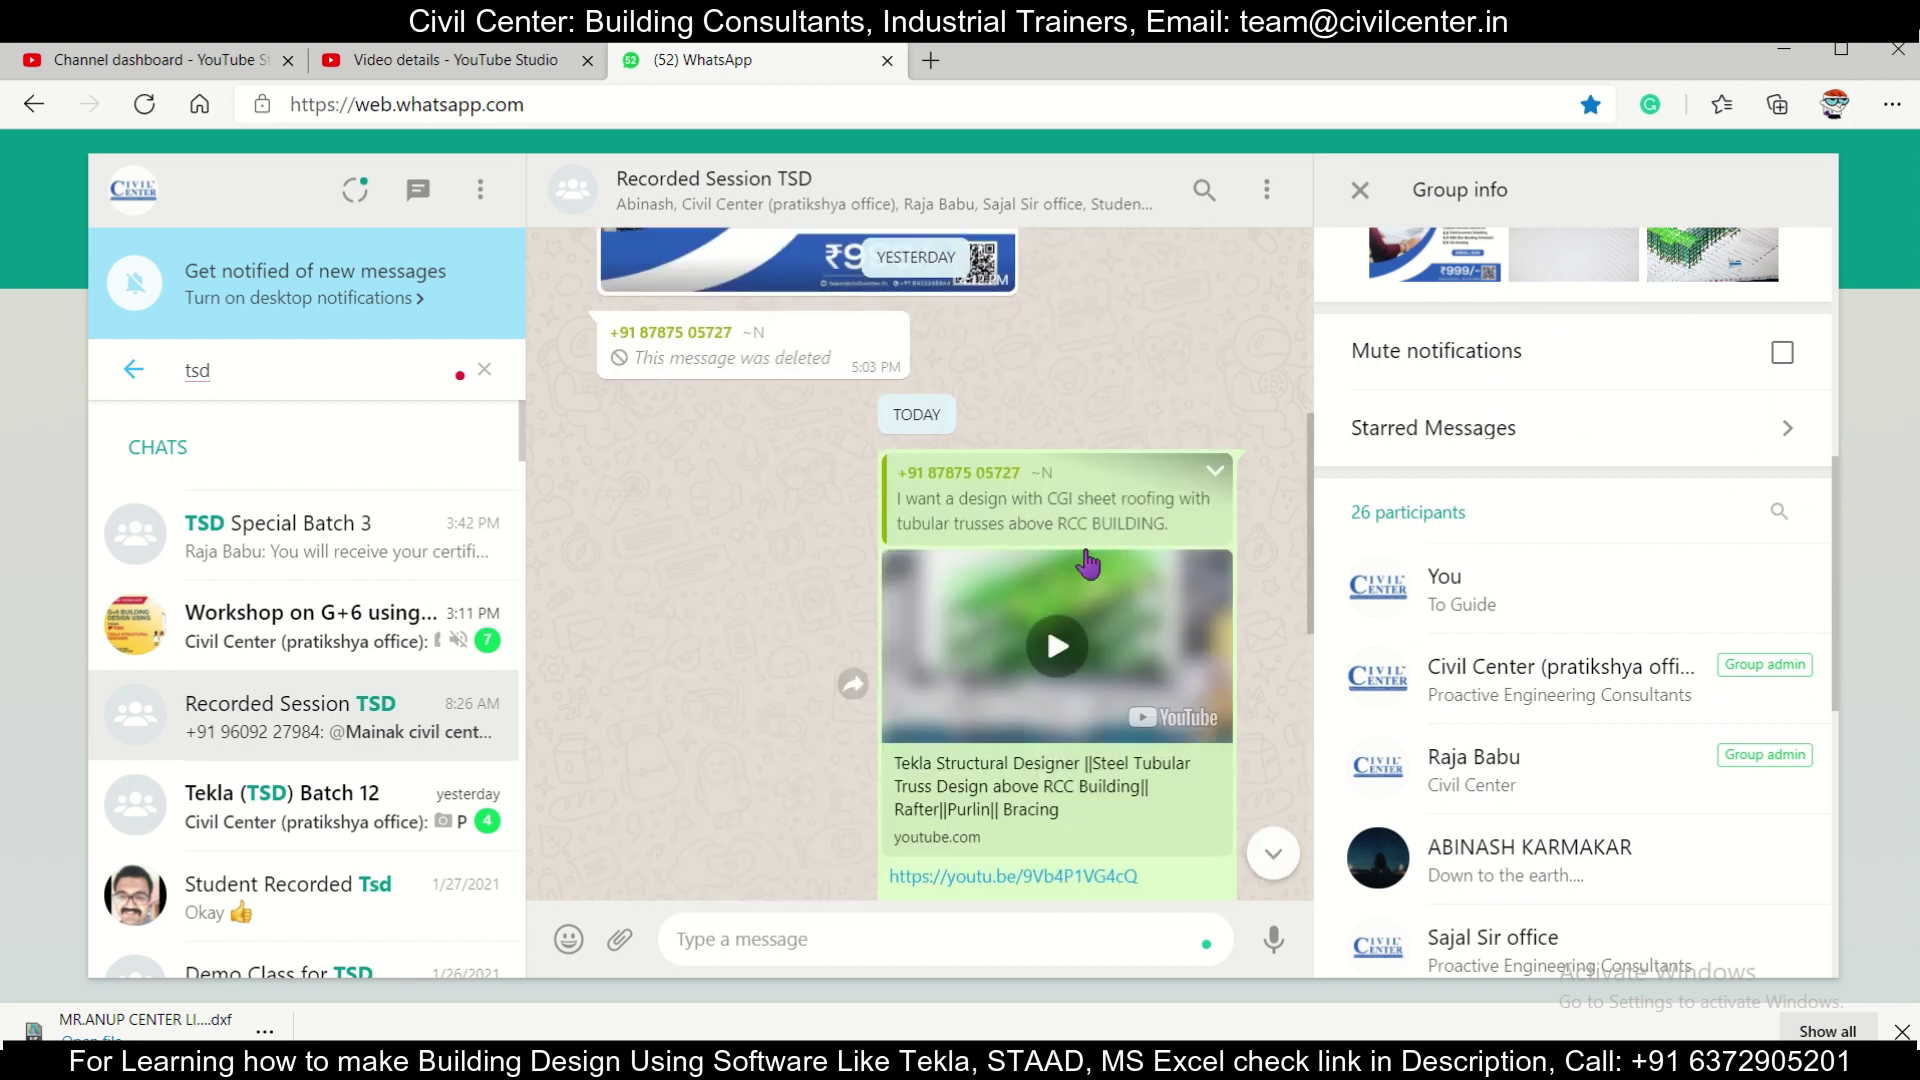
{"action": "scroll", "coordinate": [1083, 544], "scroll_direction": "up", "scroll_amount": 10}
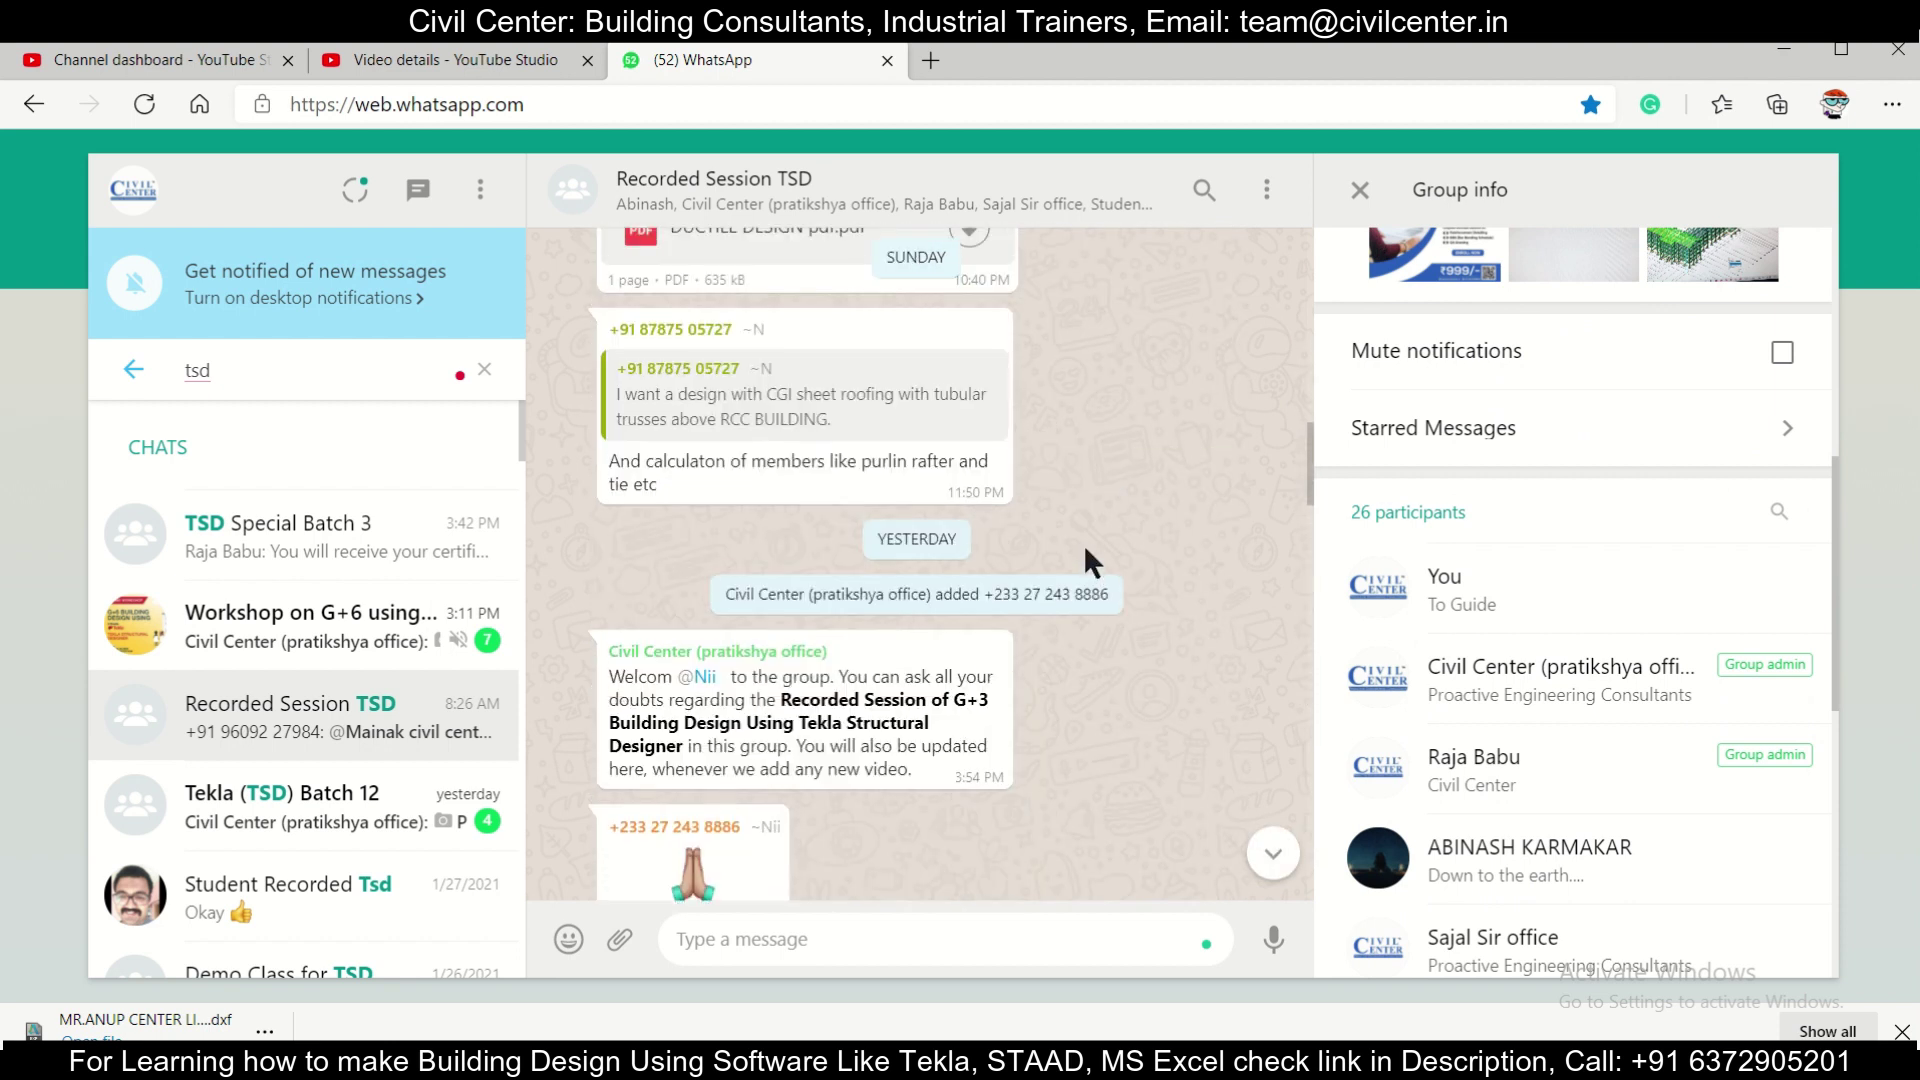
{"action": "scroll", "coordinate": [1083, 544], "scroll_direction": "up", "scroll_amount": 10}
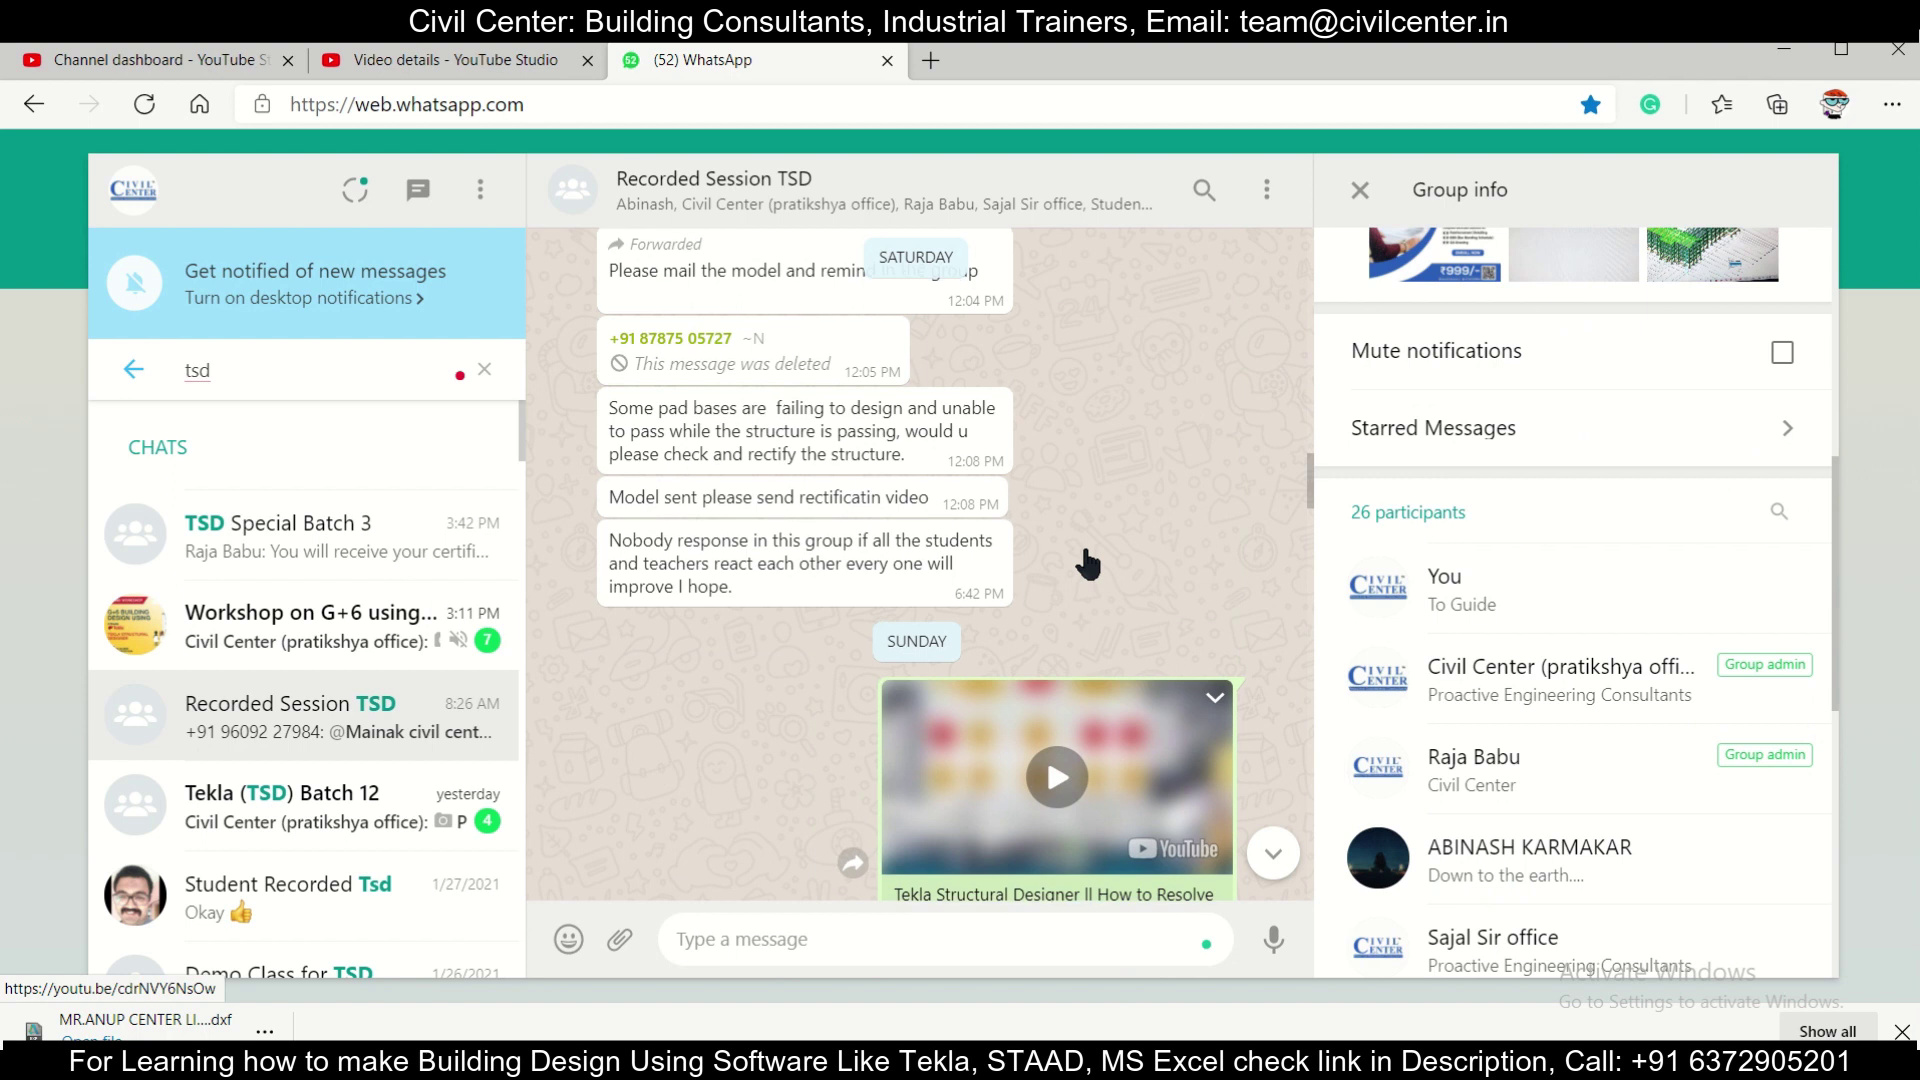
{"action": "scroll", "coordinate": [1088, 565], "scroll_direction": "up", "scroll_amount": 5}
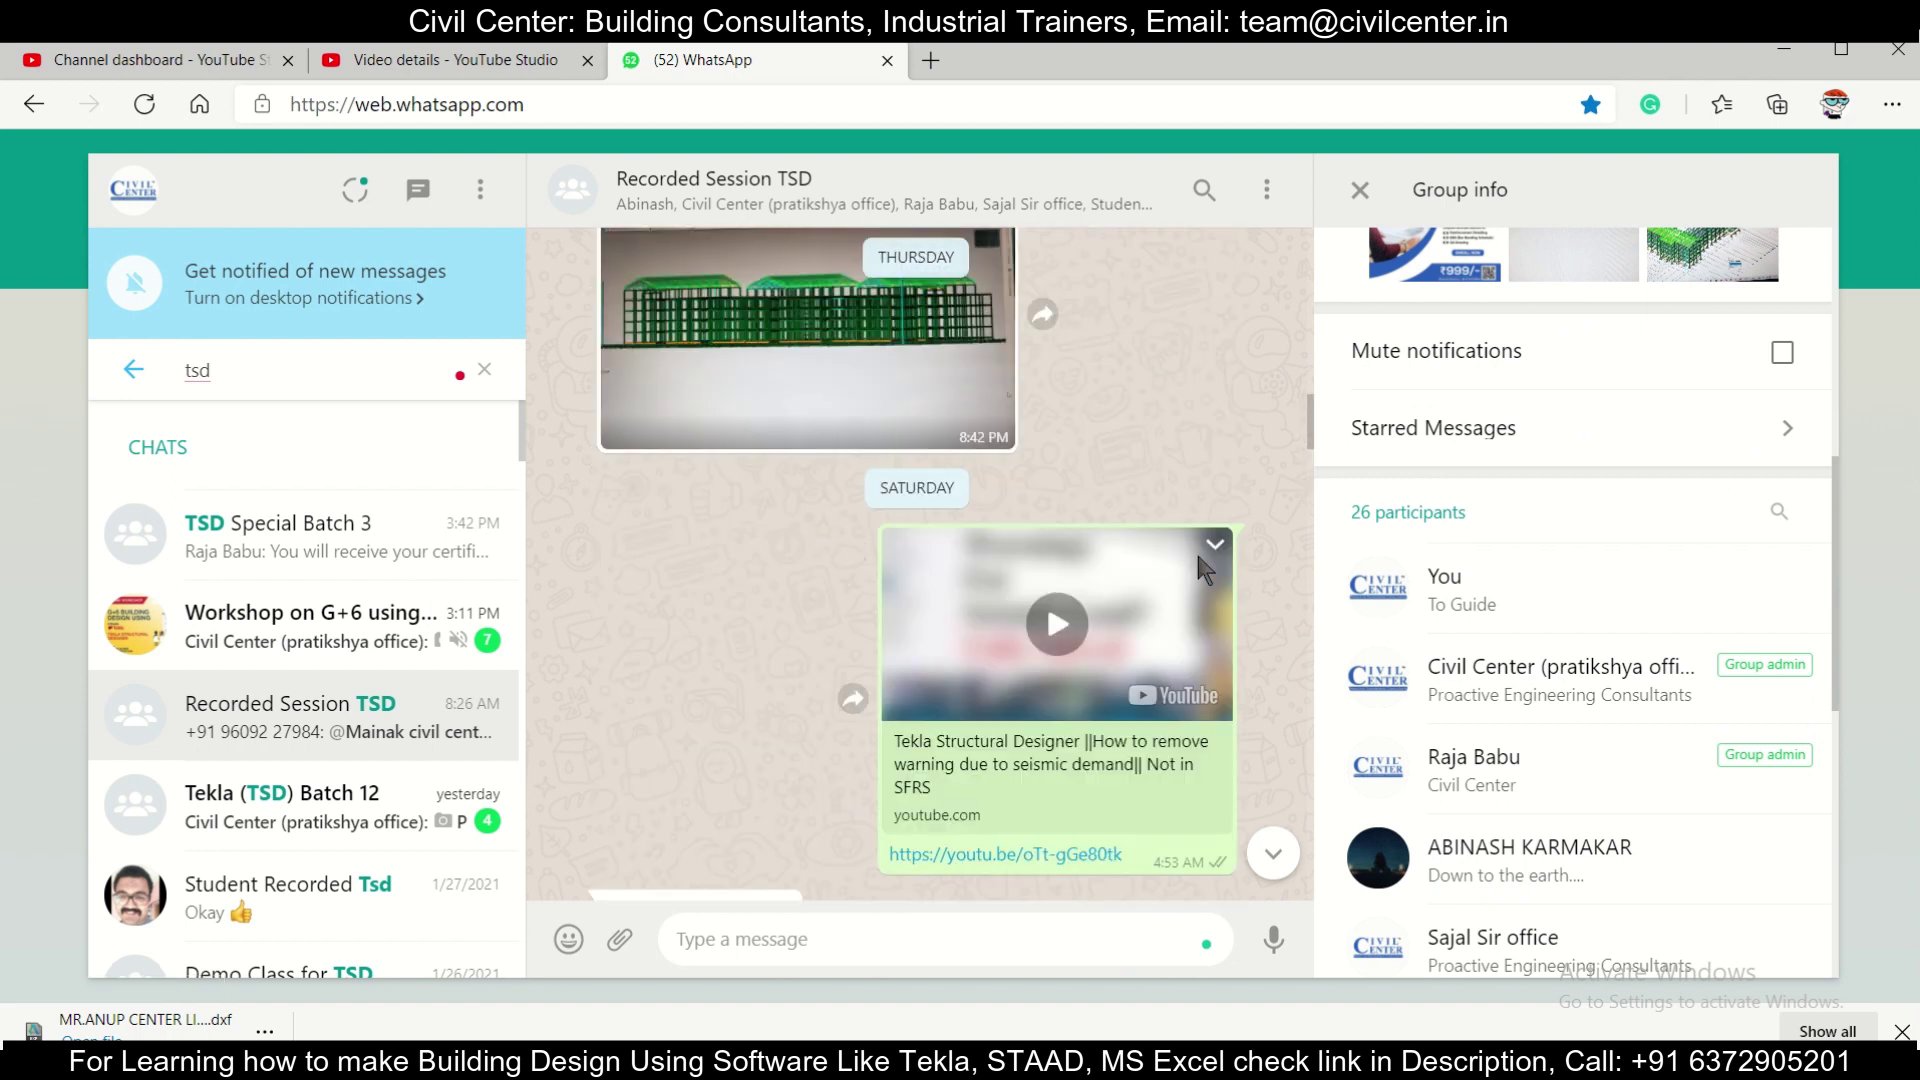
{"action": "scroll", "coordinate": [1190, 556], "scroll_direction": "up", "scroll_amount": 10}
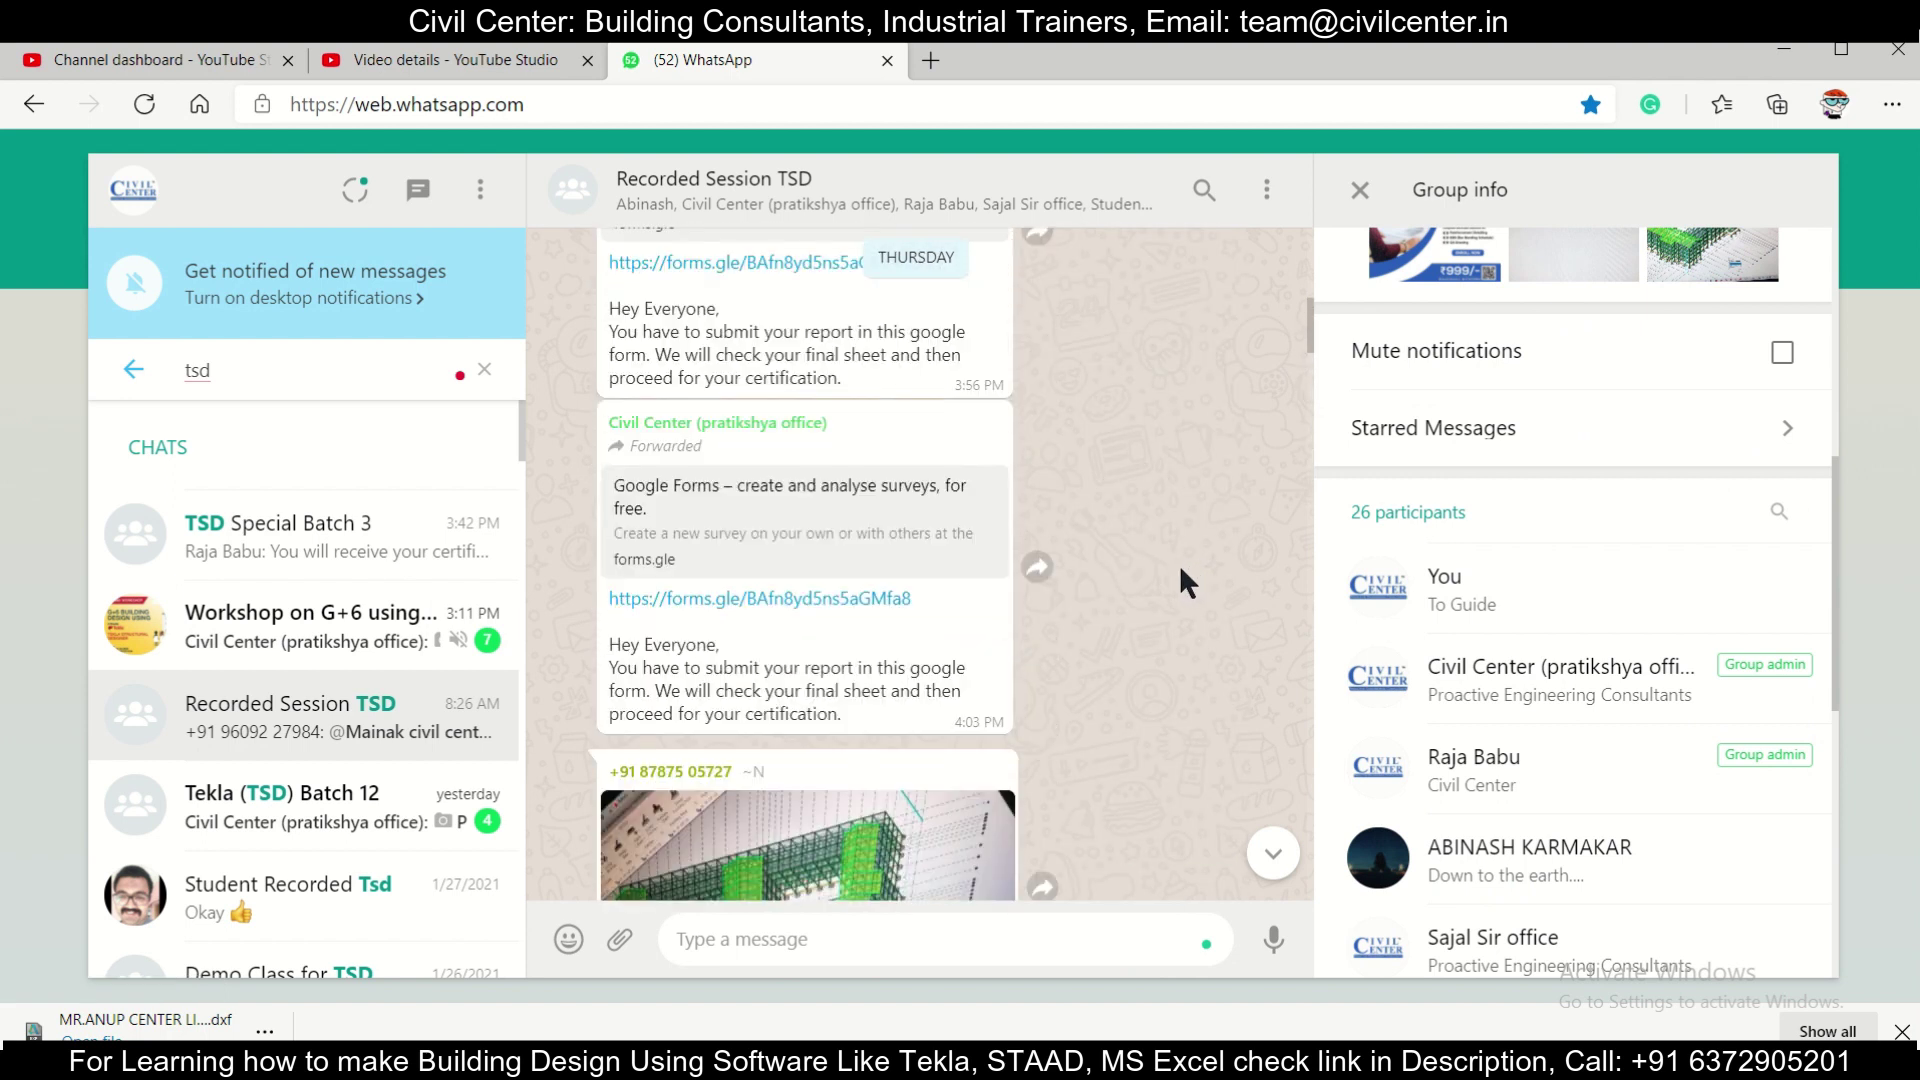
{"action": "scroll", "coordinate": [1165, 581], "scroll_direction": "up", "scroll_amount": 10}
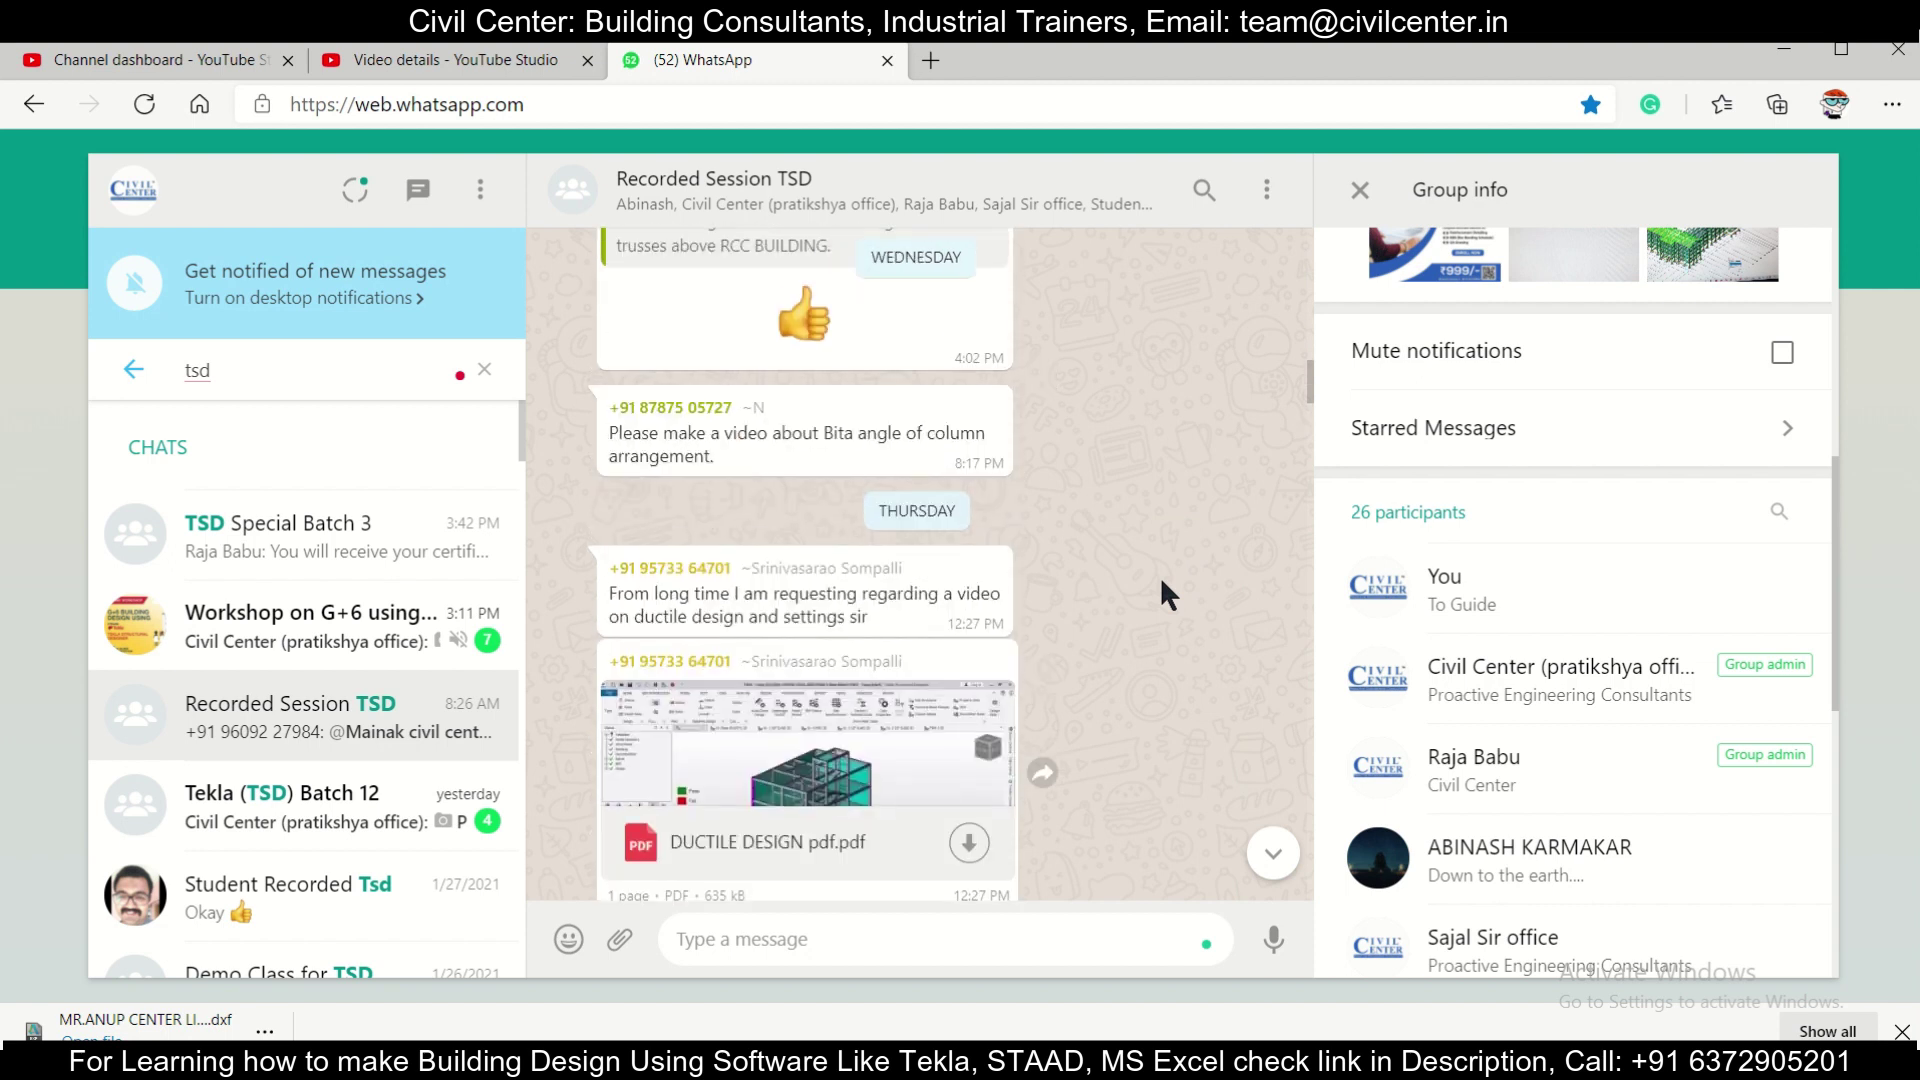
{"action": "scroll", "coordinate": [1160, 576], "scroll_direction": "up", "scroll_amount": 8}
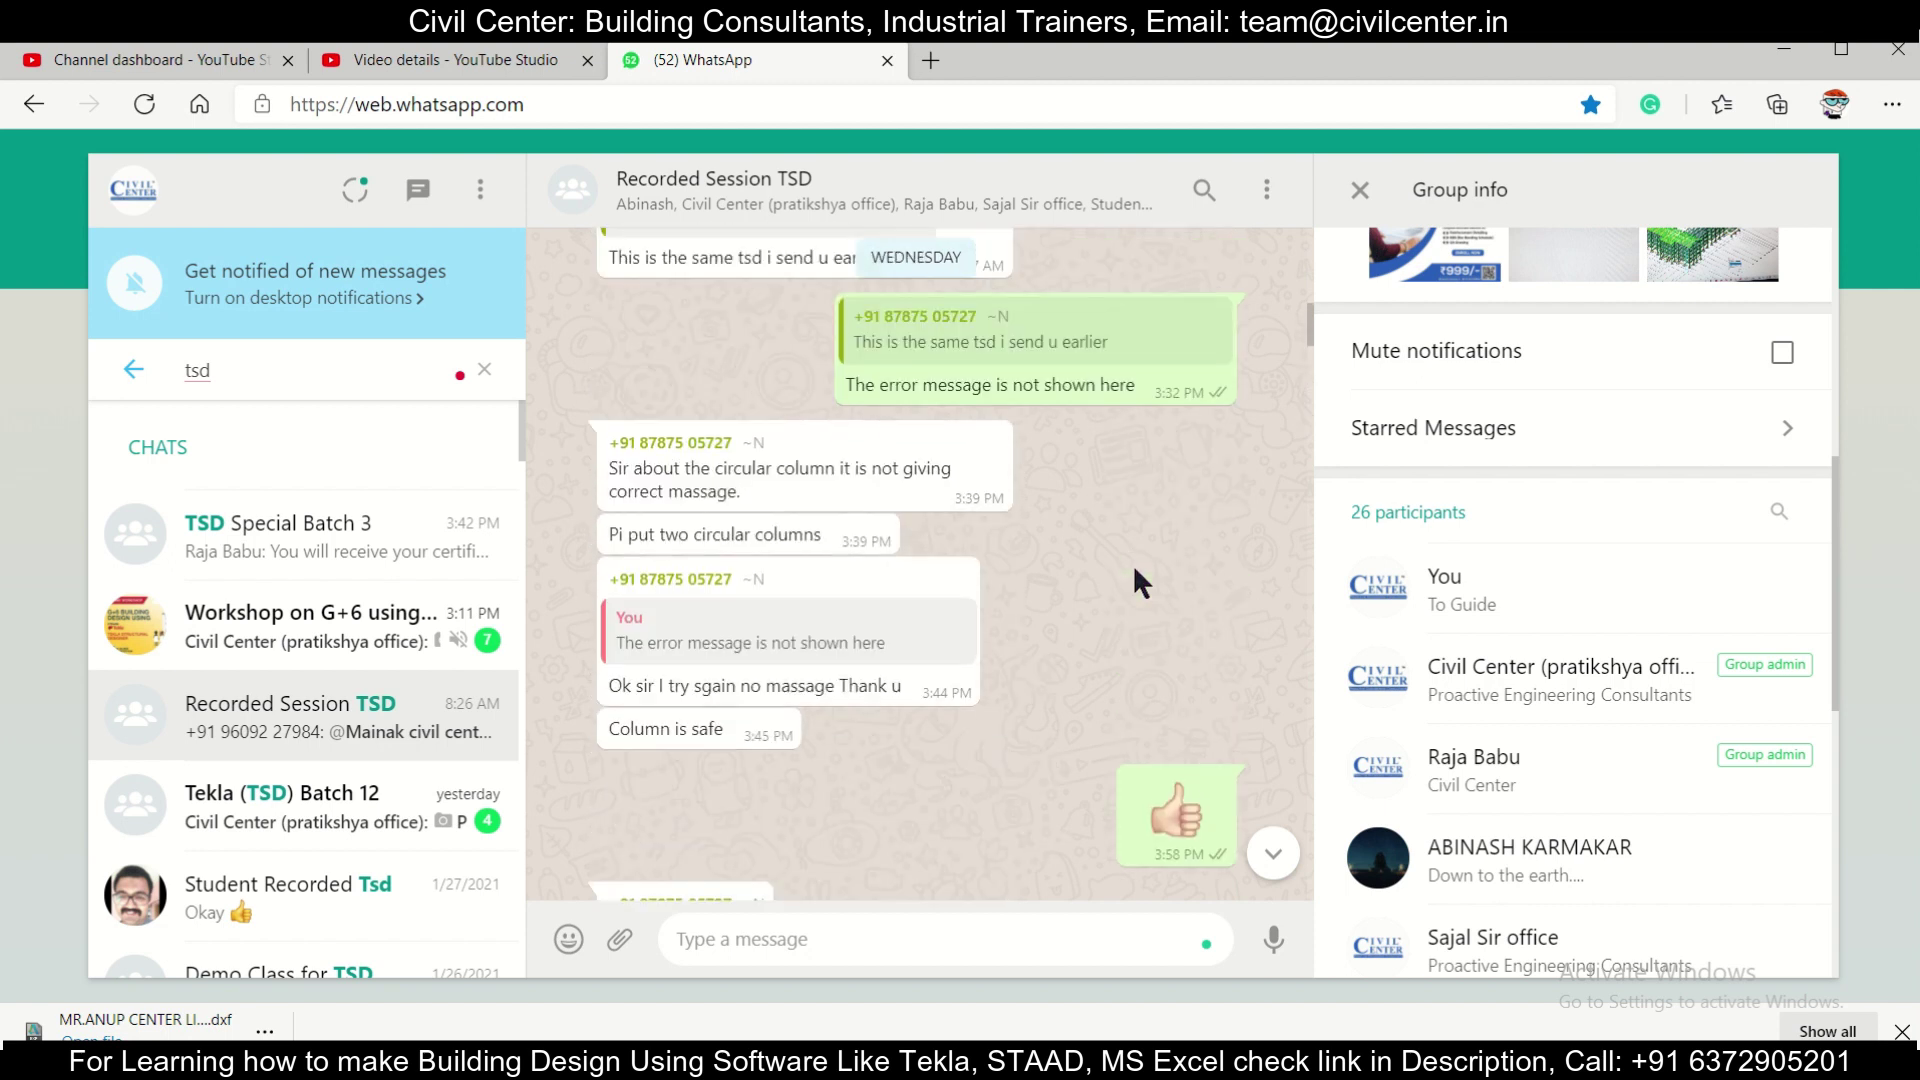
{"action": "scroll", "coordinate": [1135, 572], "scroll_direction": "up", "scroll_amount": 6}
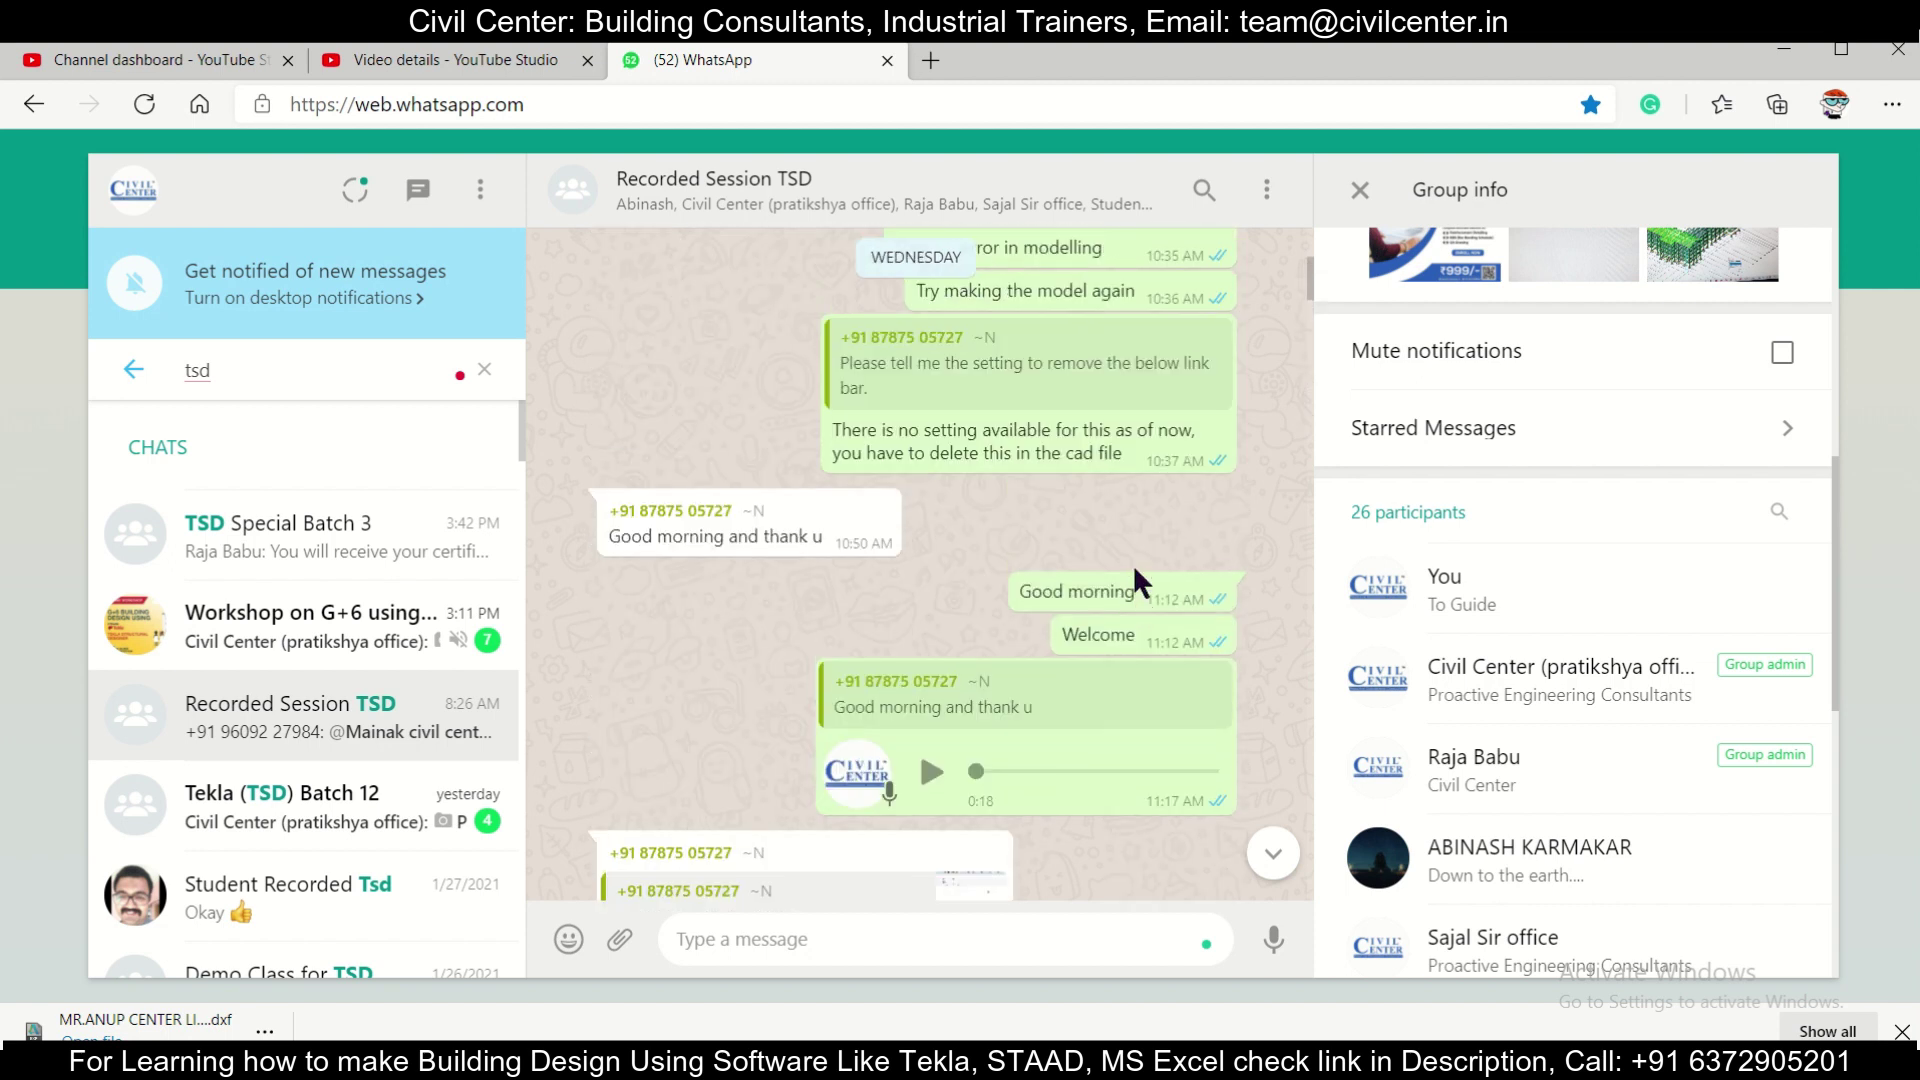
{"action": "scroll", "coordinate": [1137, 575], "scroll_direction": "up", "scroll_amount": 5}
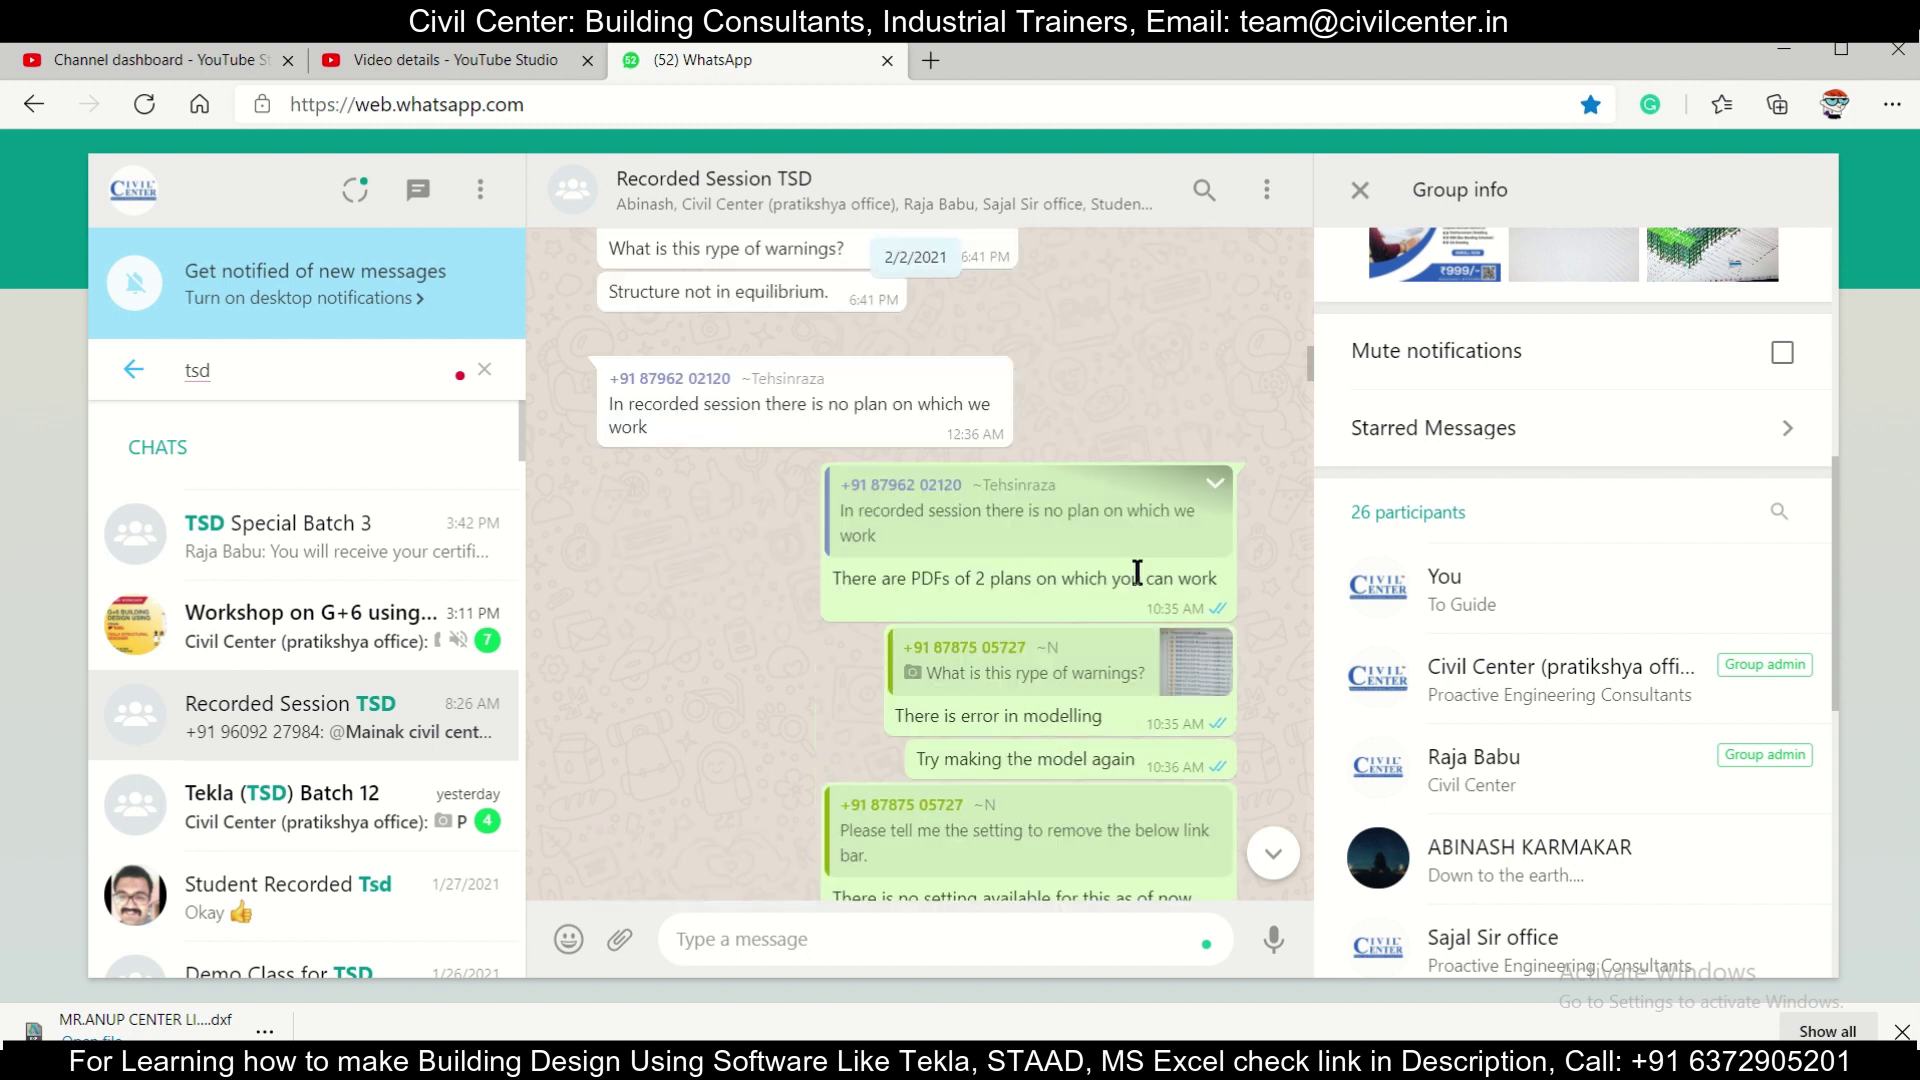
{"action": "scroll", "coordinate": [1137, 572], "scroll_direction": "up", "scroll_amount": 4}
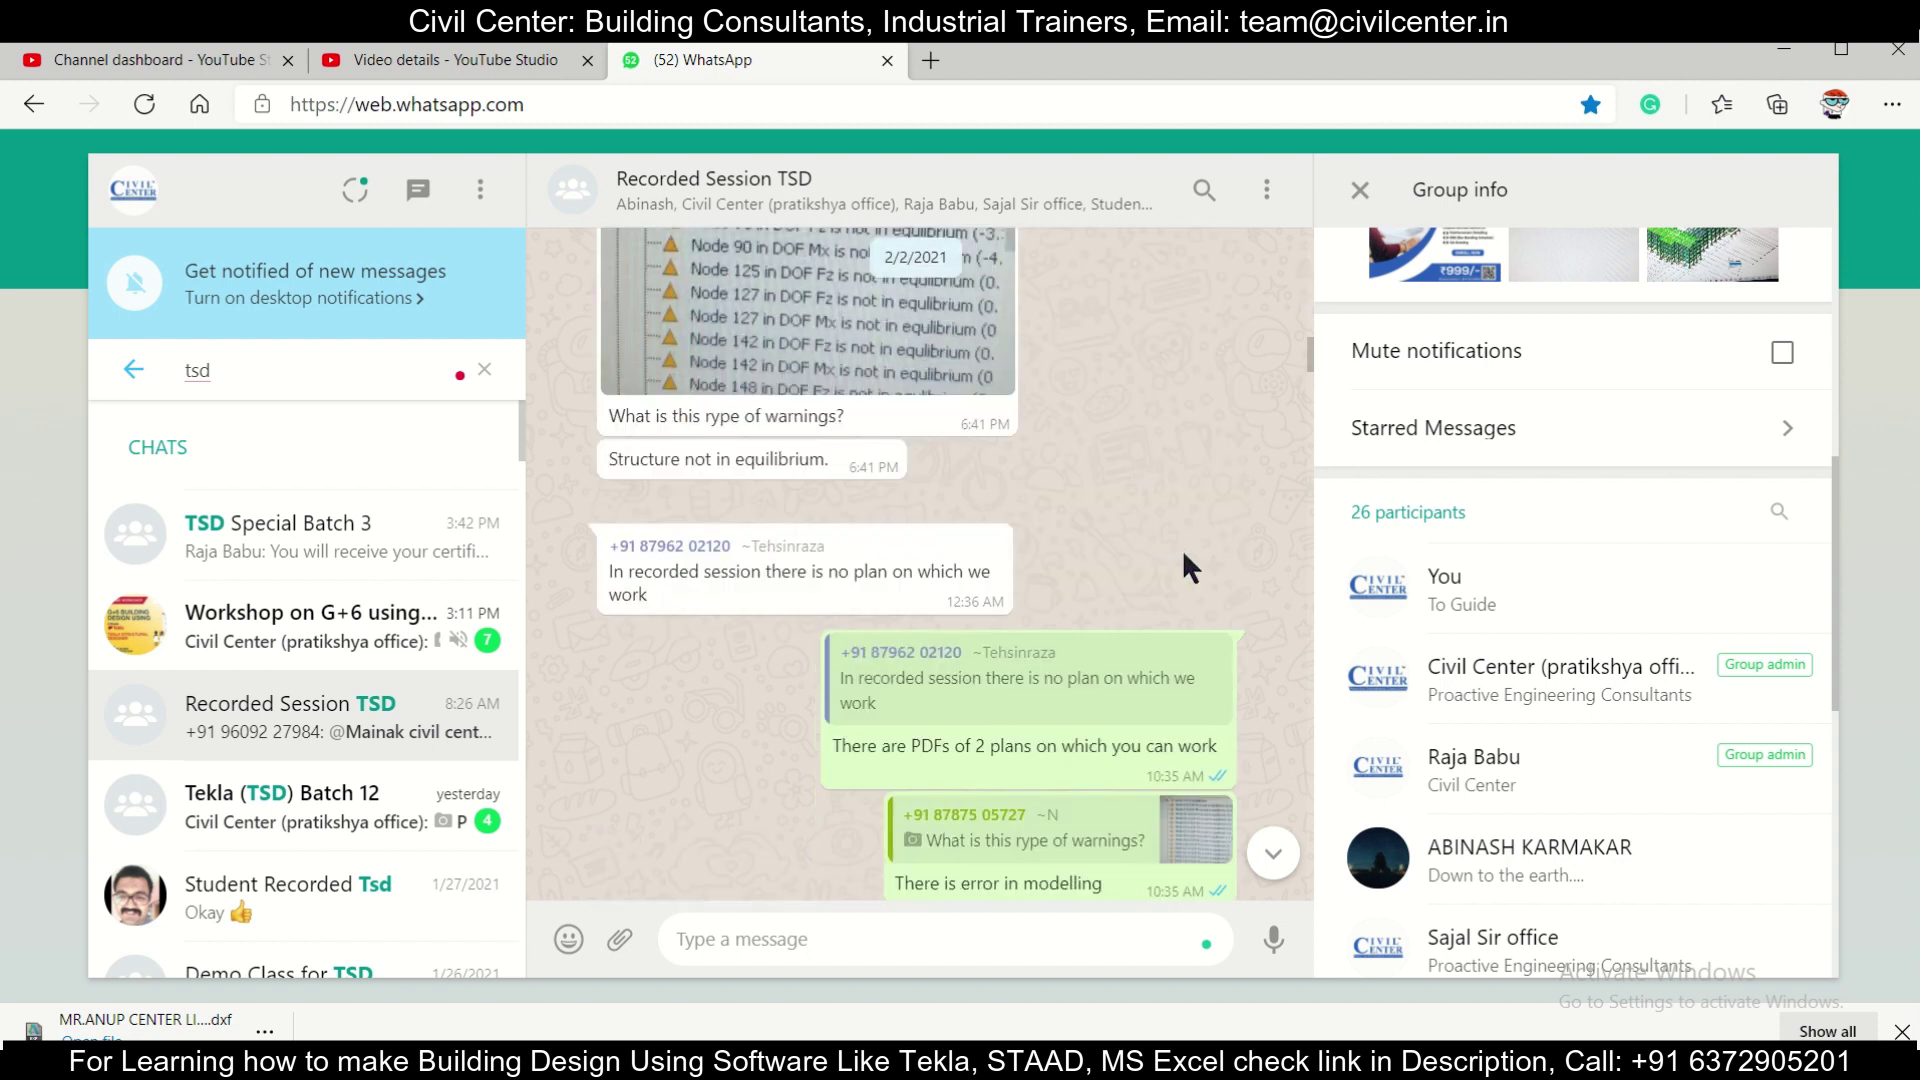
{"action": "scroll", "coordinate": [1184, 555], "scroll_direction": "up", "scroll_amount": 4}
{"action": "scroll", "coordinate": [1180, 573], "scroll_direction": "down", "scroll_amount": 6}
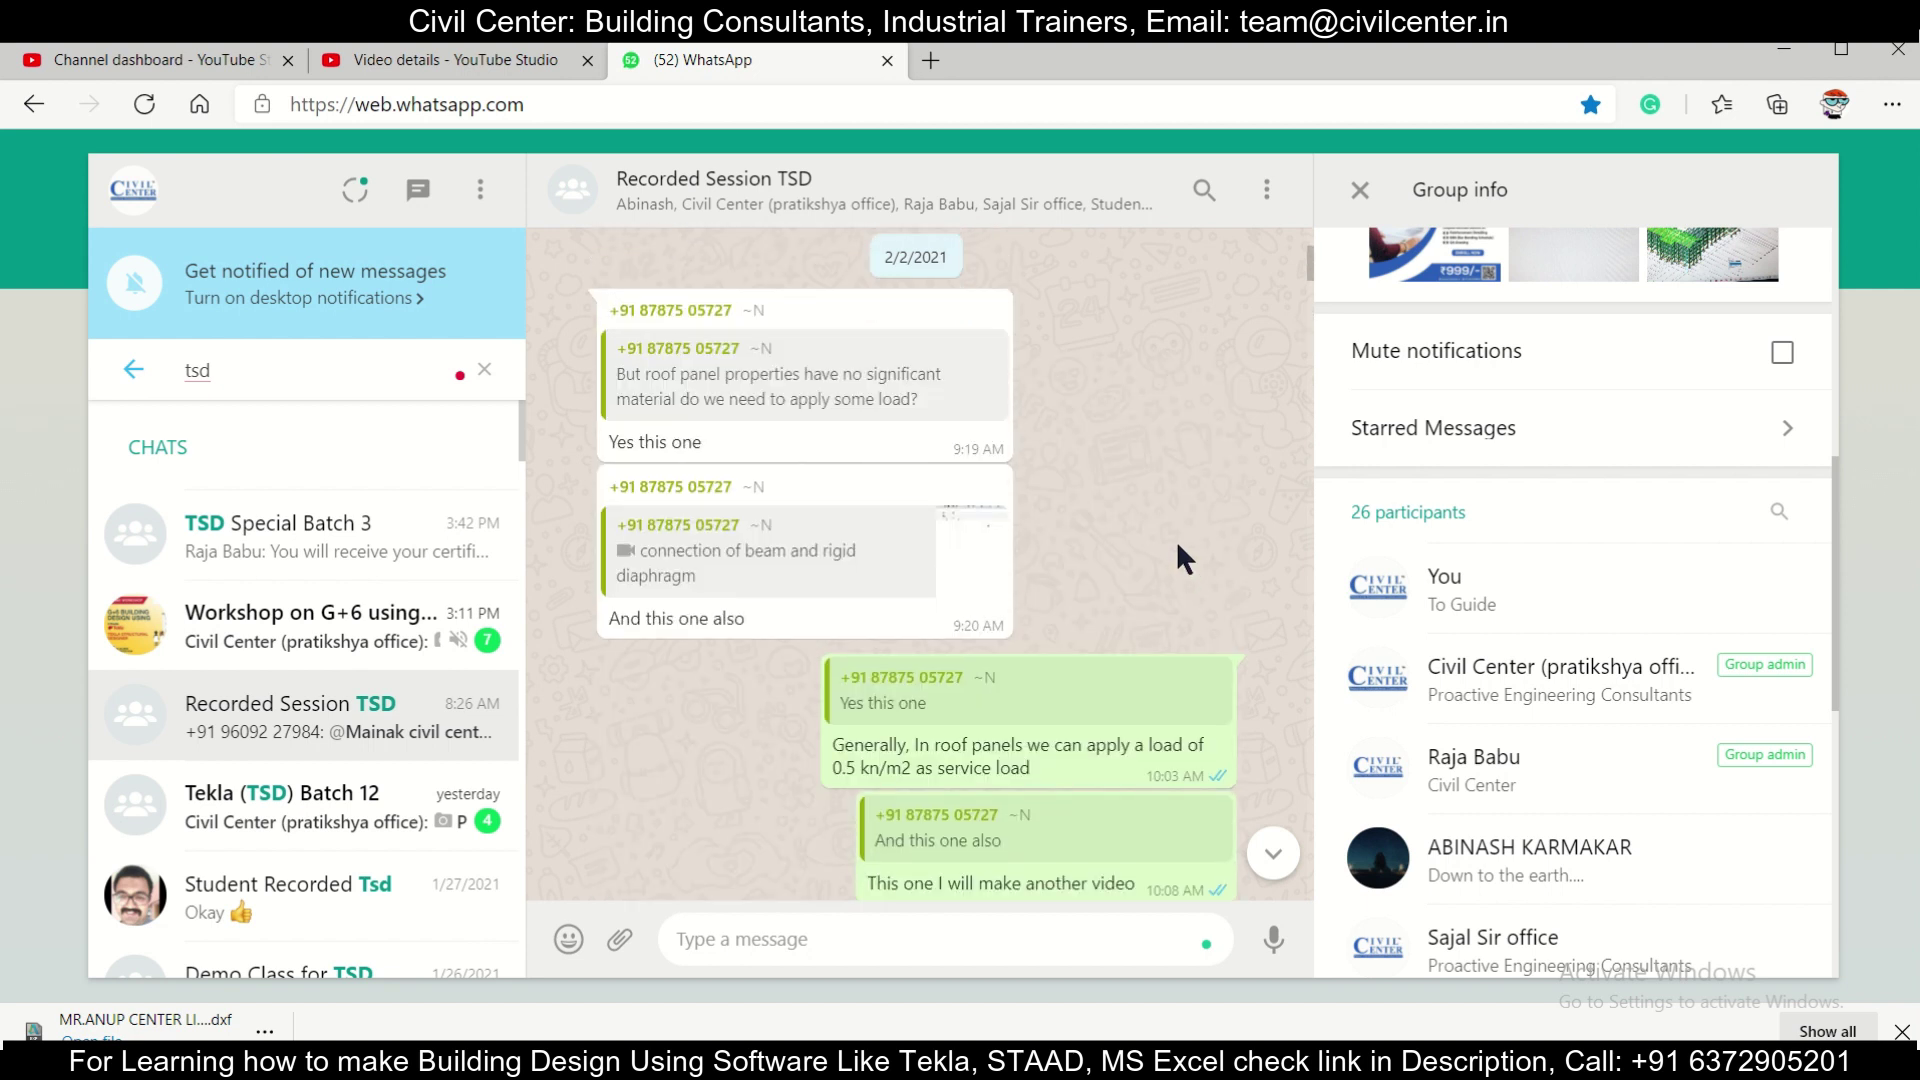
{"action": "scroll", "coordinate": [1174, 532], "scroll_direction": "up", "scroll_amount": 5}
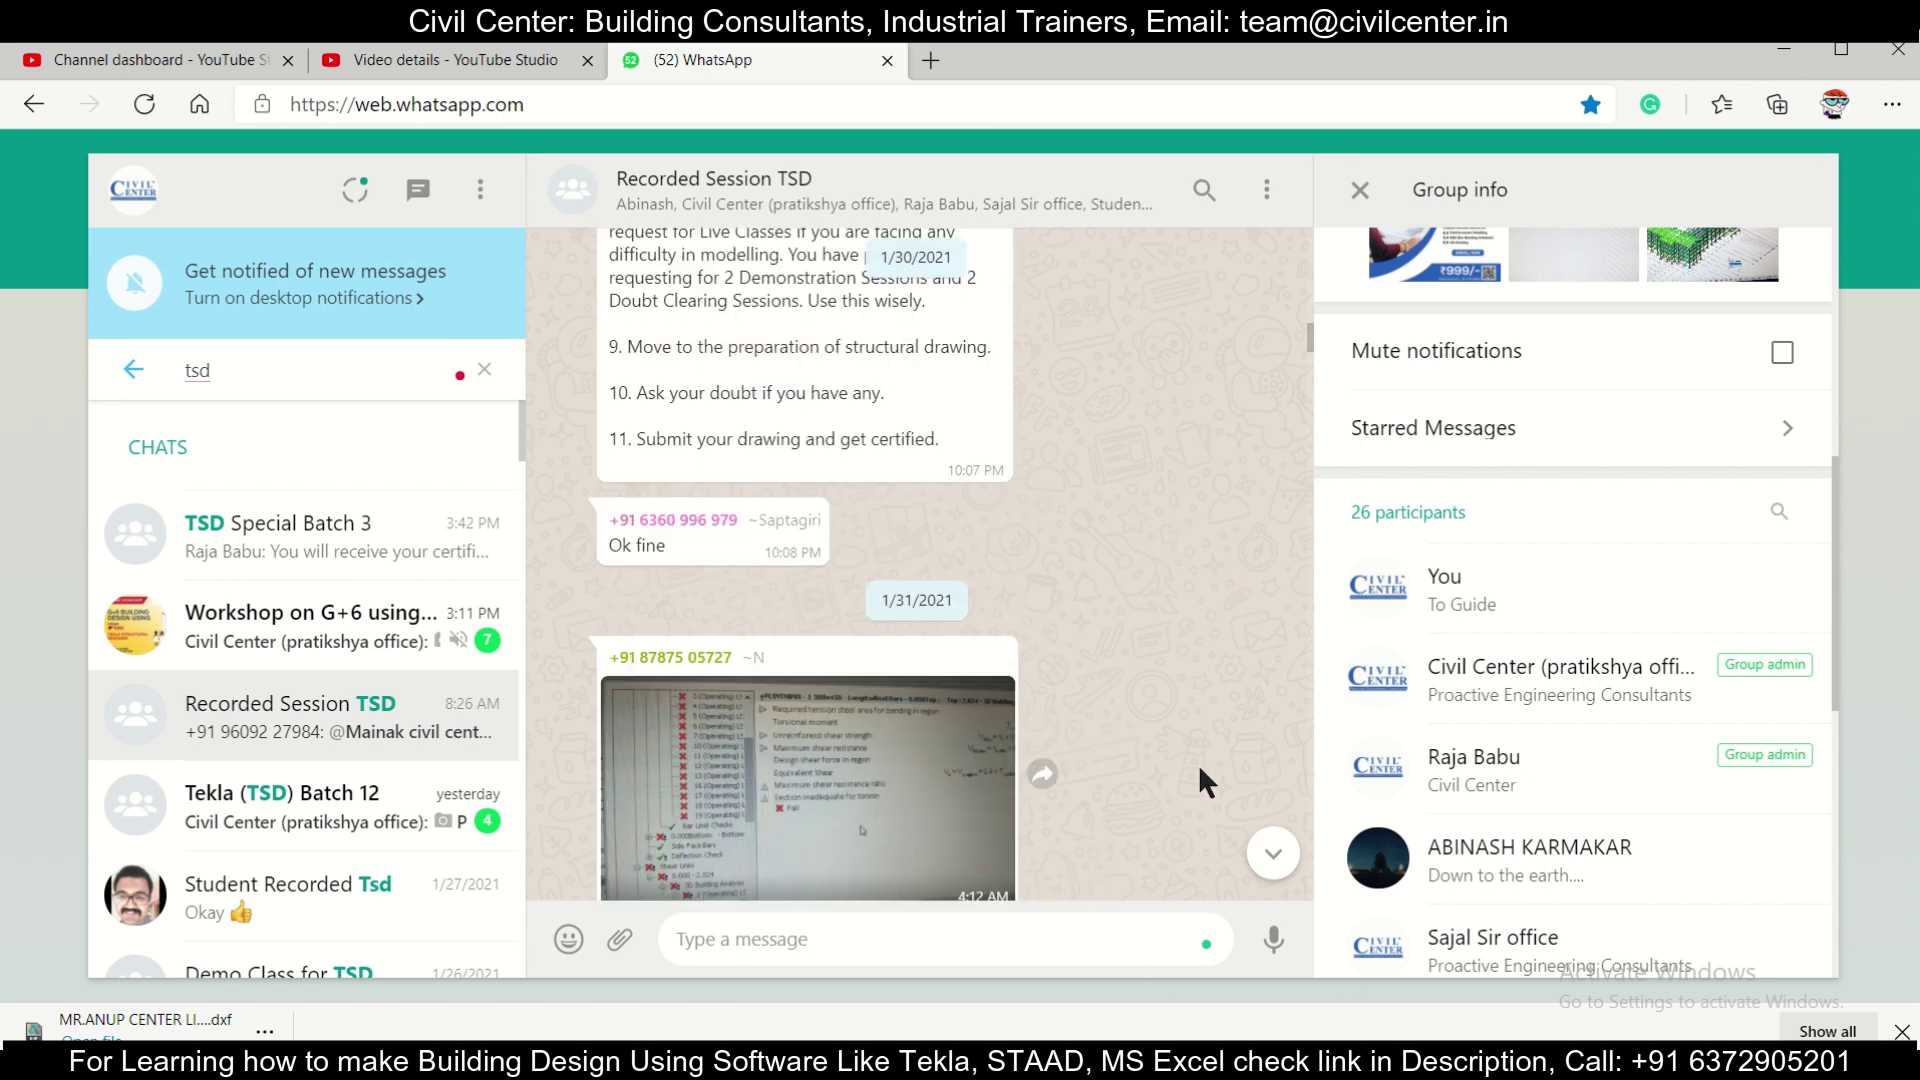
{"action": "scroll", "coordinate": [1103, 620], "scroll_direction": "up", "scroll_amount": 7}
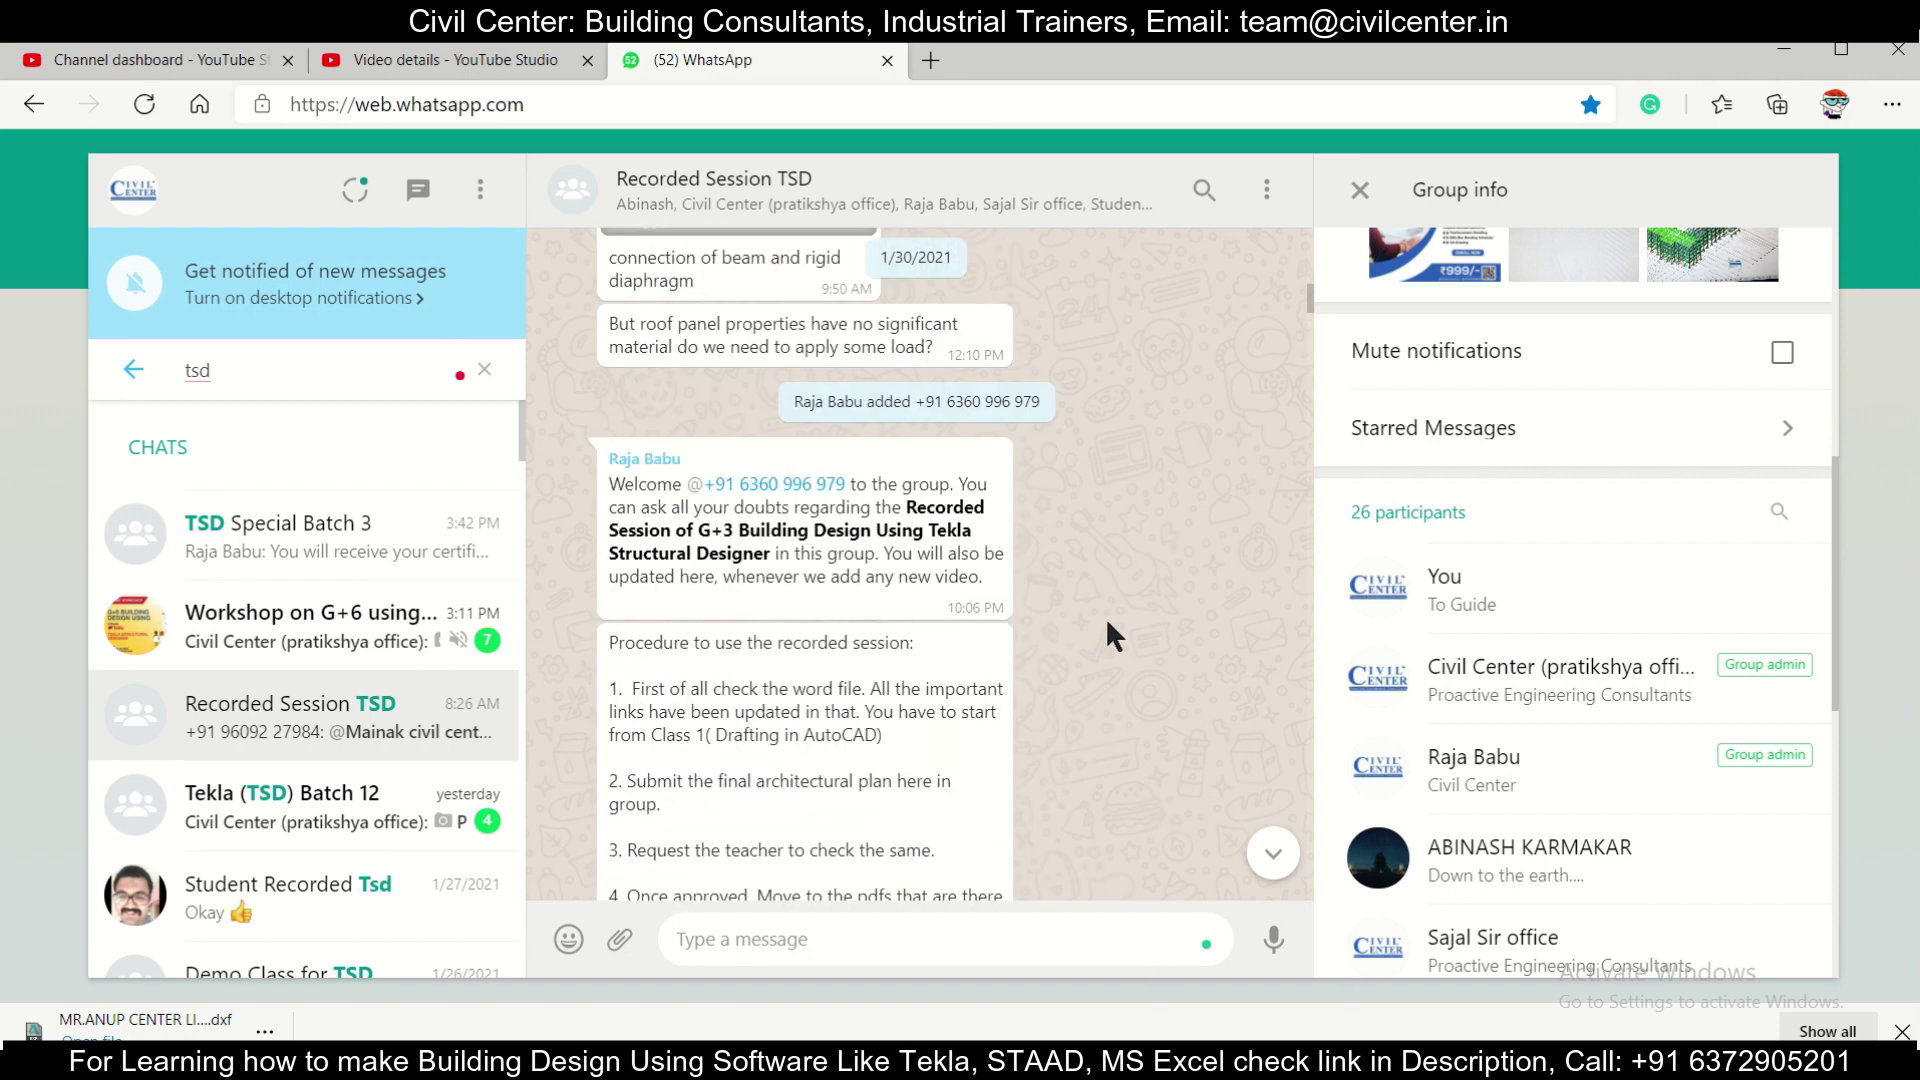
{"action": "scroll", "coordinate": [1108, 624], "scroll_direction": "up", "scroll_amount": 7}
{"action": "scroll", "coordinate": [1107, 623], "scroll_direction": "up", "scroll_amount": 7}
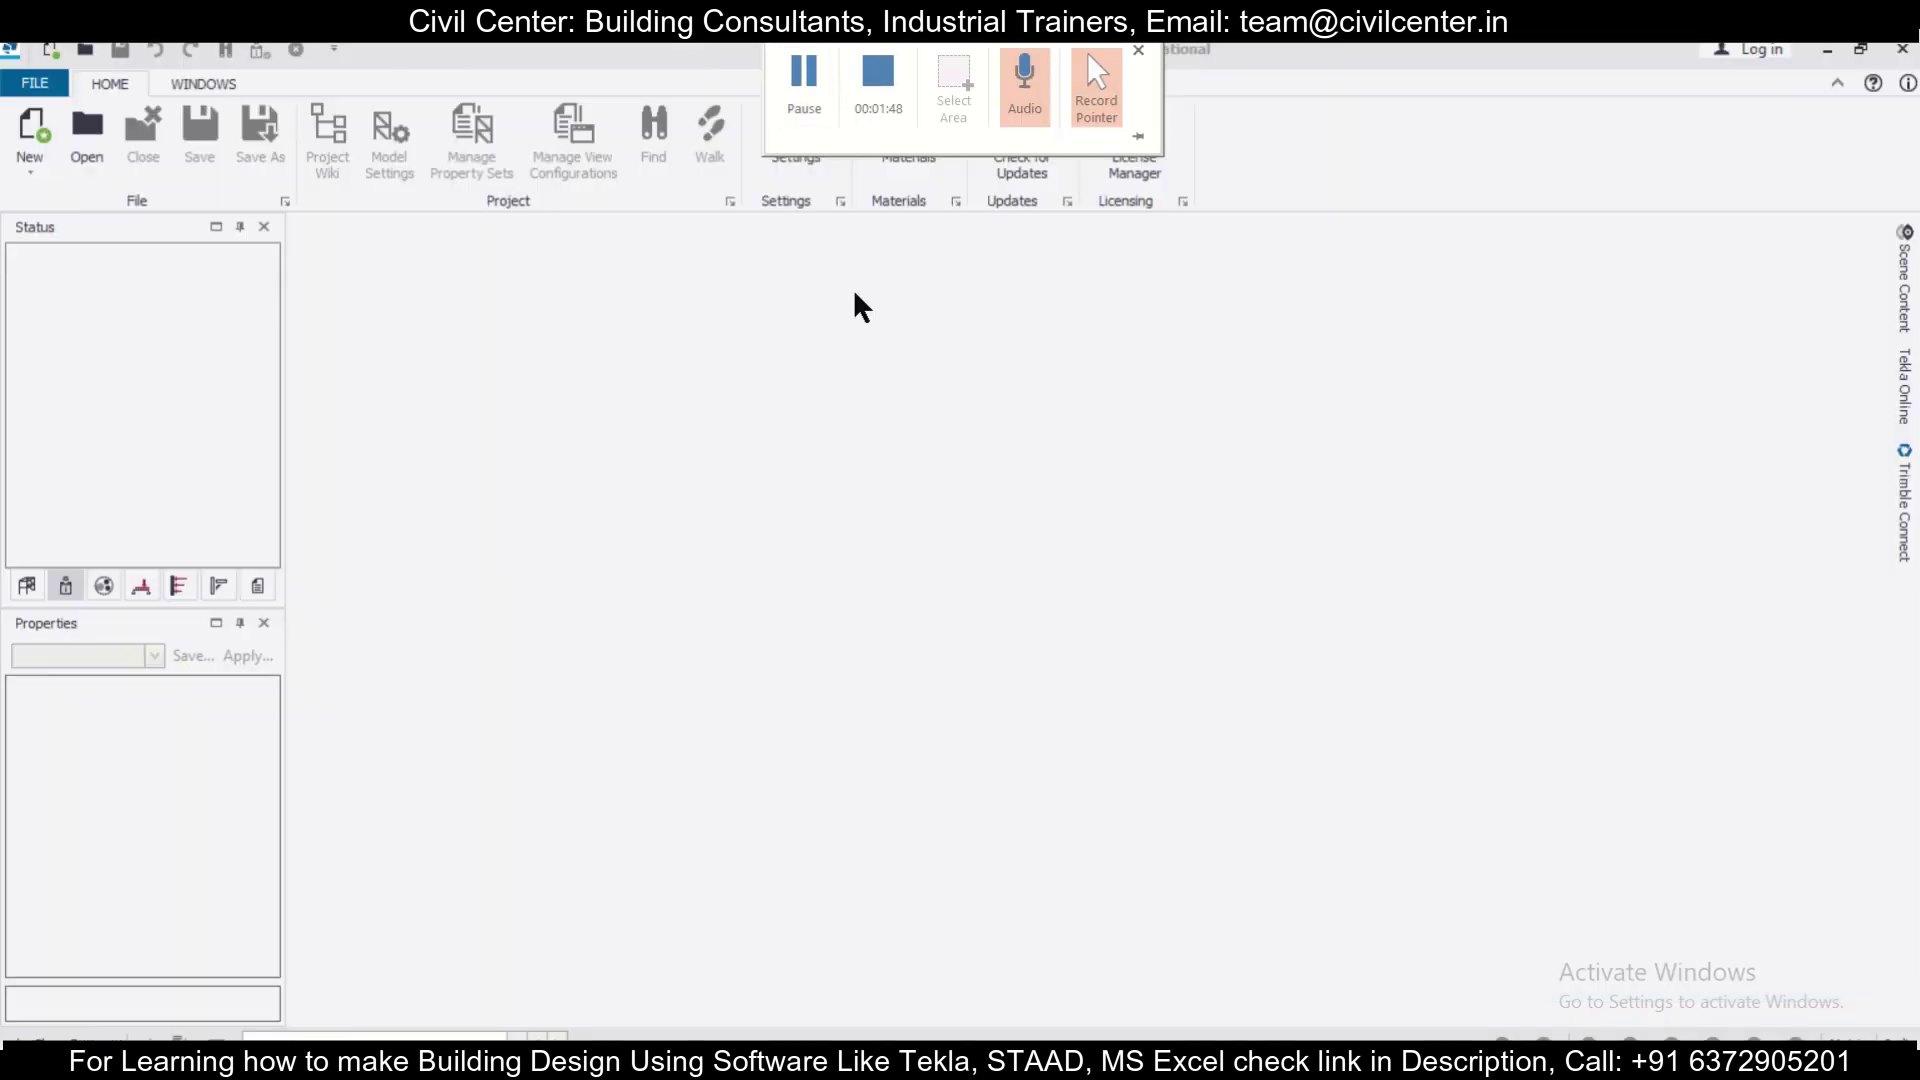
Start a new project in Tekla Structural Designer and insert a construction level below Base at -1.2 m.
{"action": "left_click", "coordinate": [38, 128]}
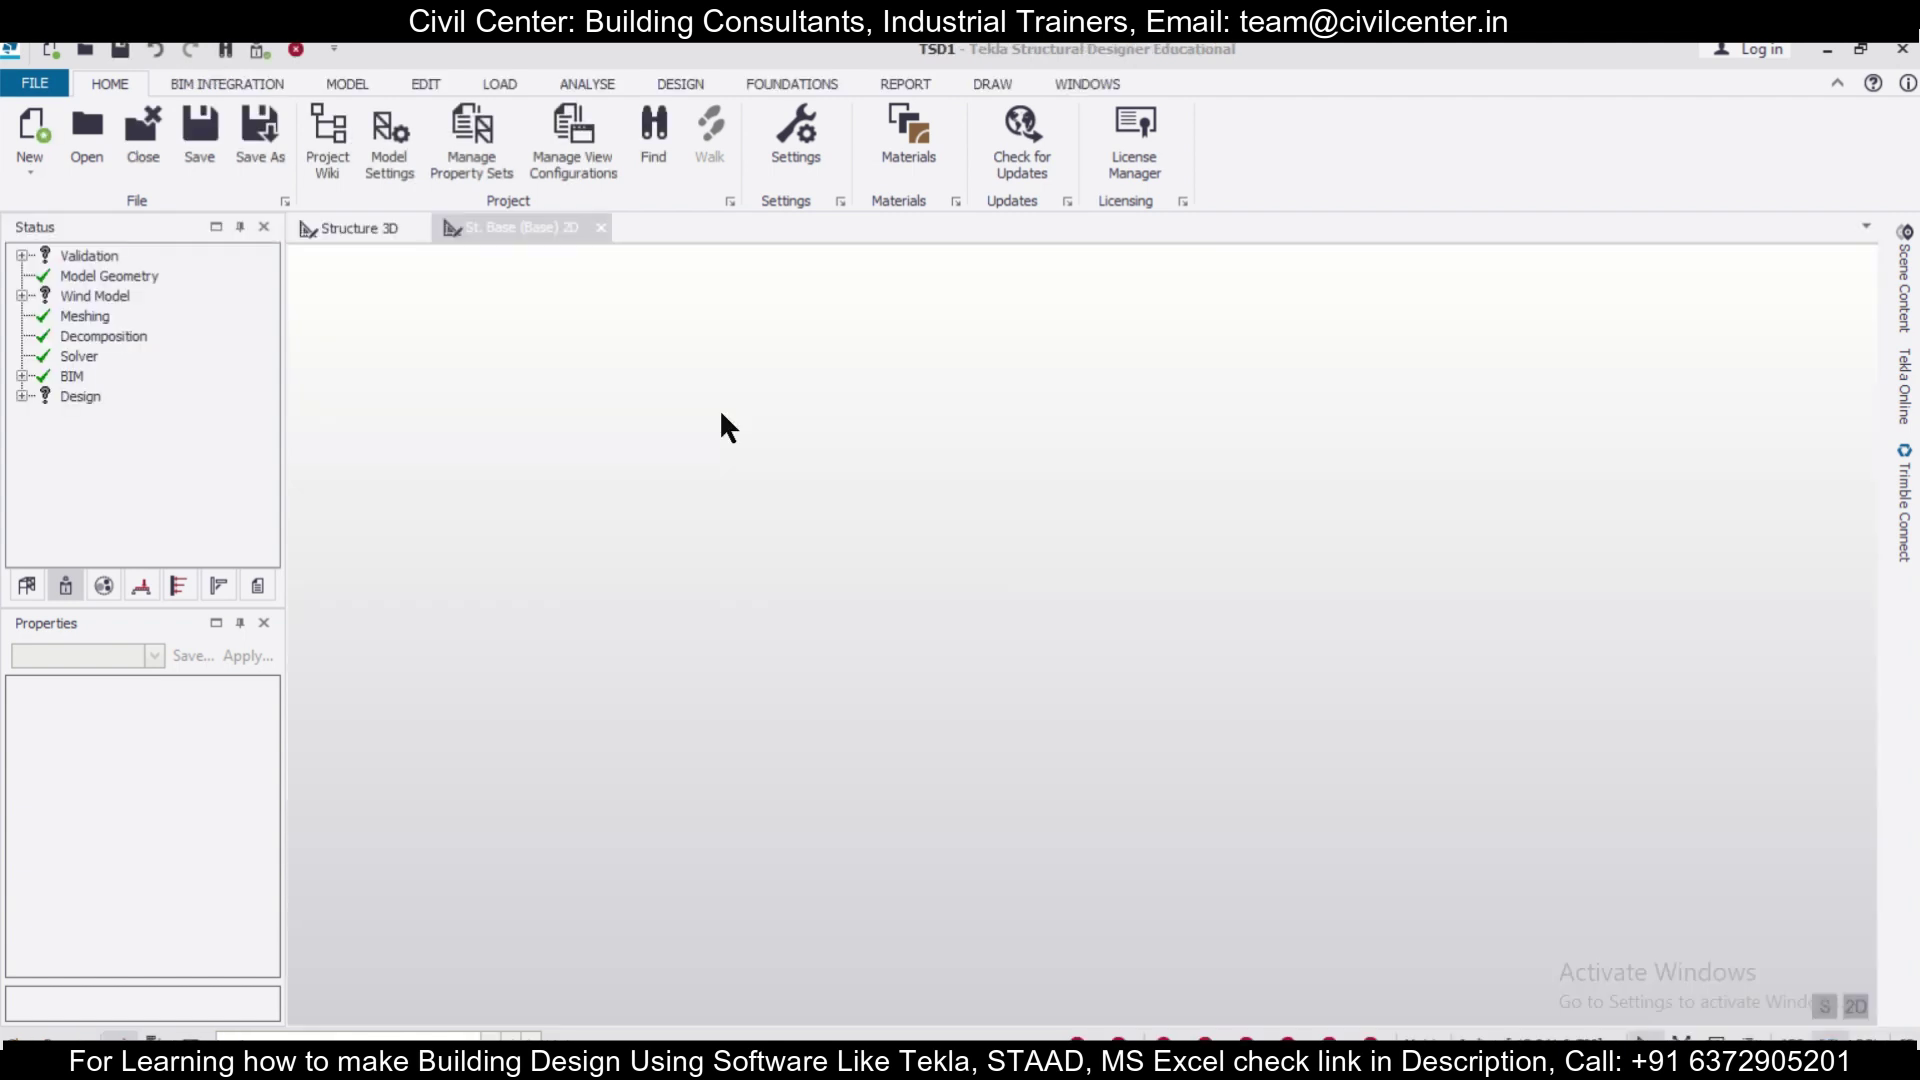
{"action": "left_click", "coordinate": [358, 80]}
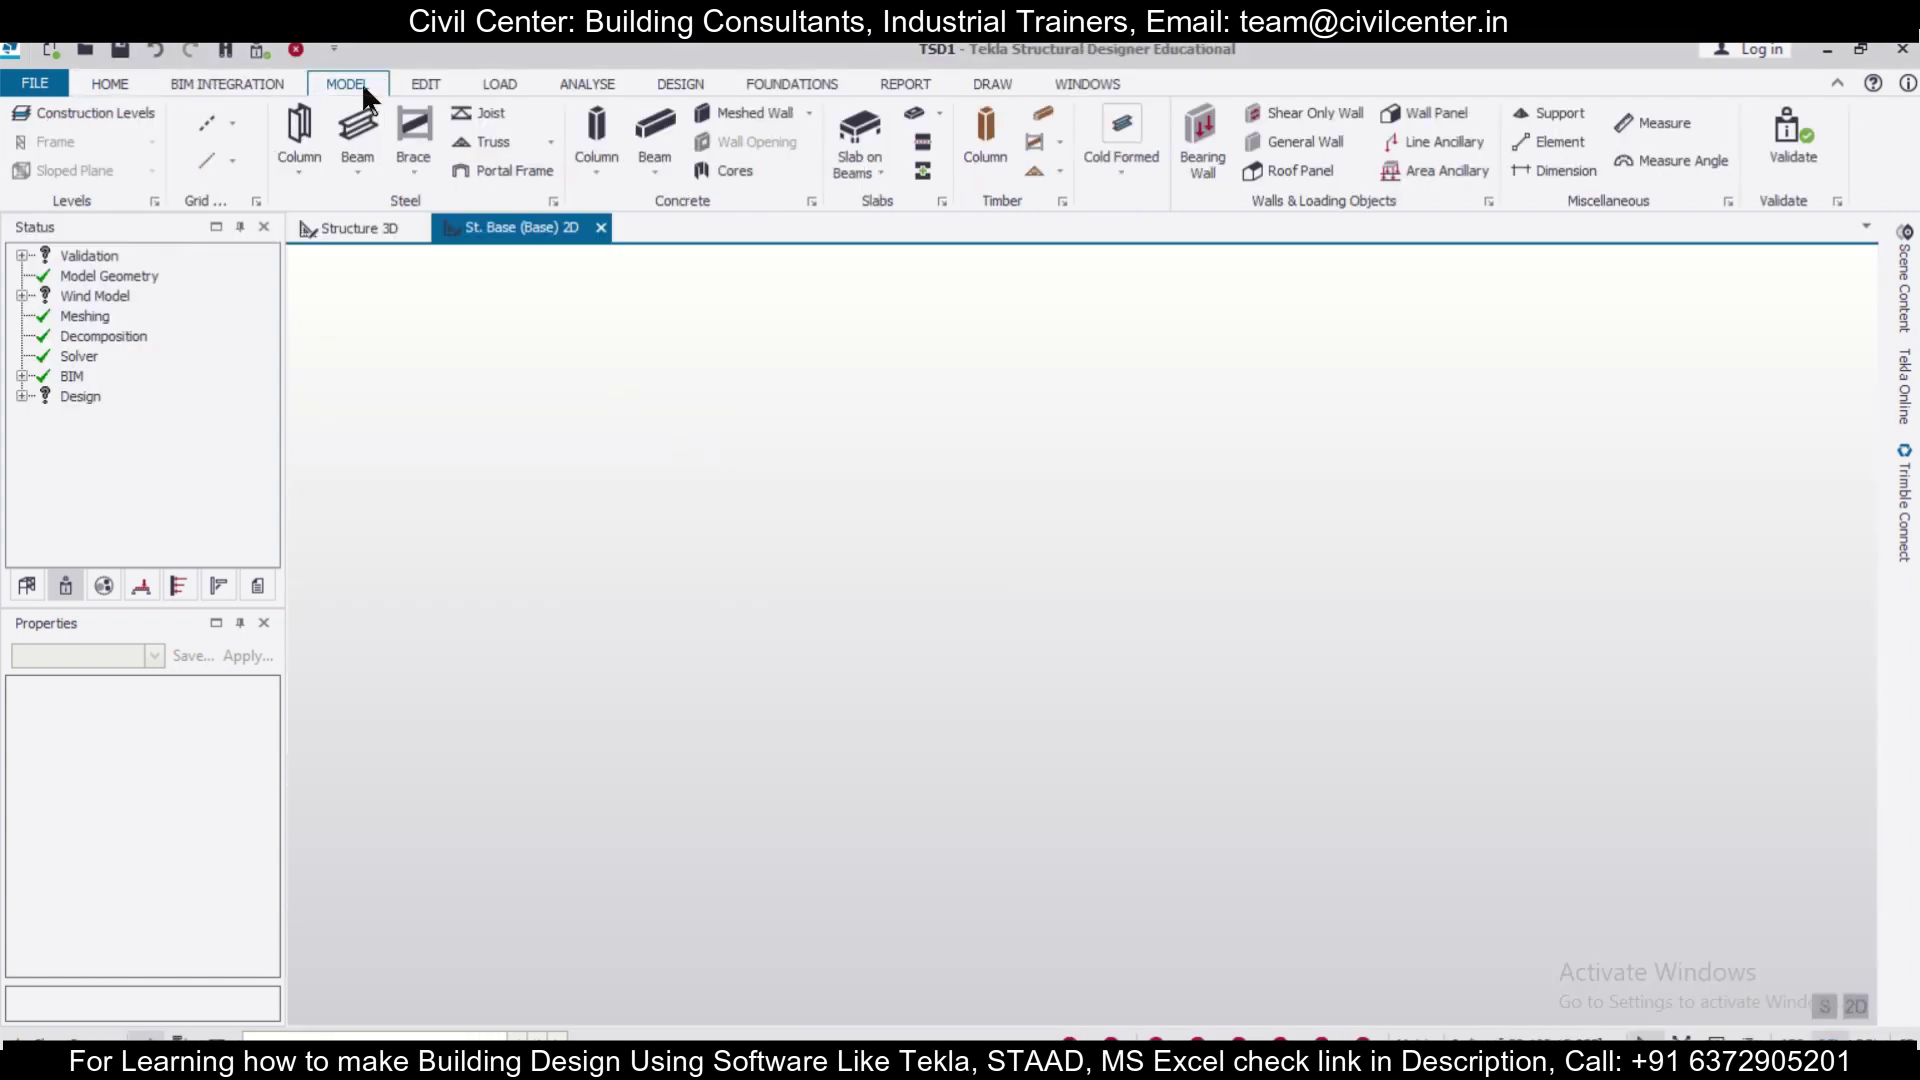
{"action": "left_click", "coordinate": [128, 118]}
{"action": "left_click", "coordinate": [1341, 486]}
{"action": "double_click", "coordinate": [902, 451]}
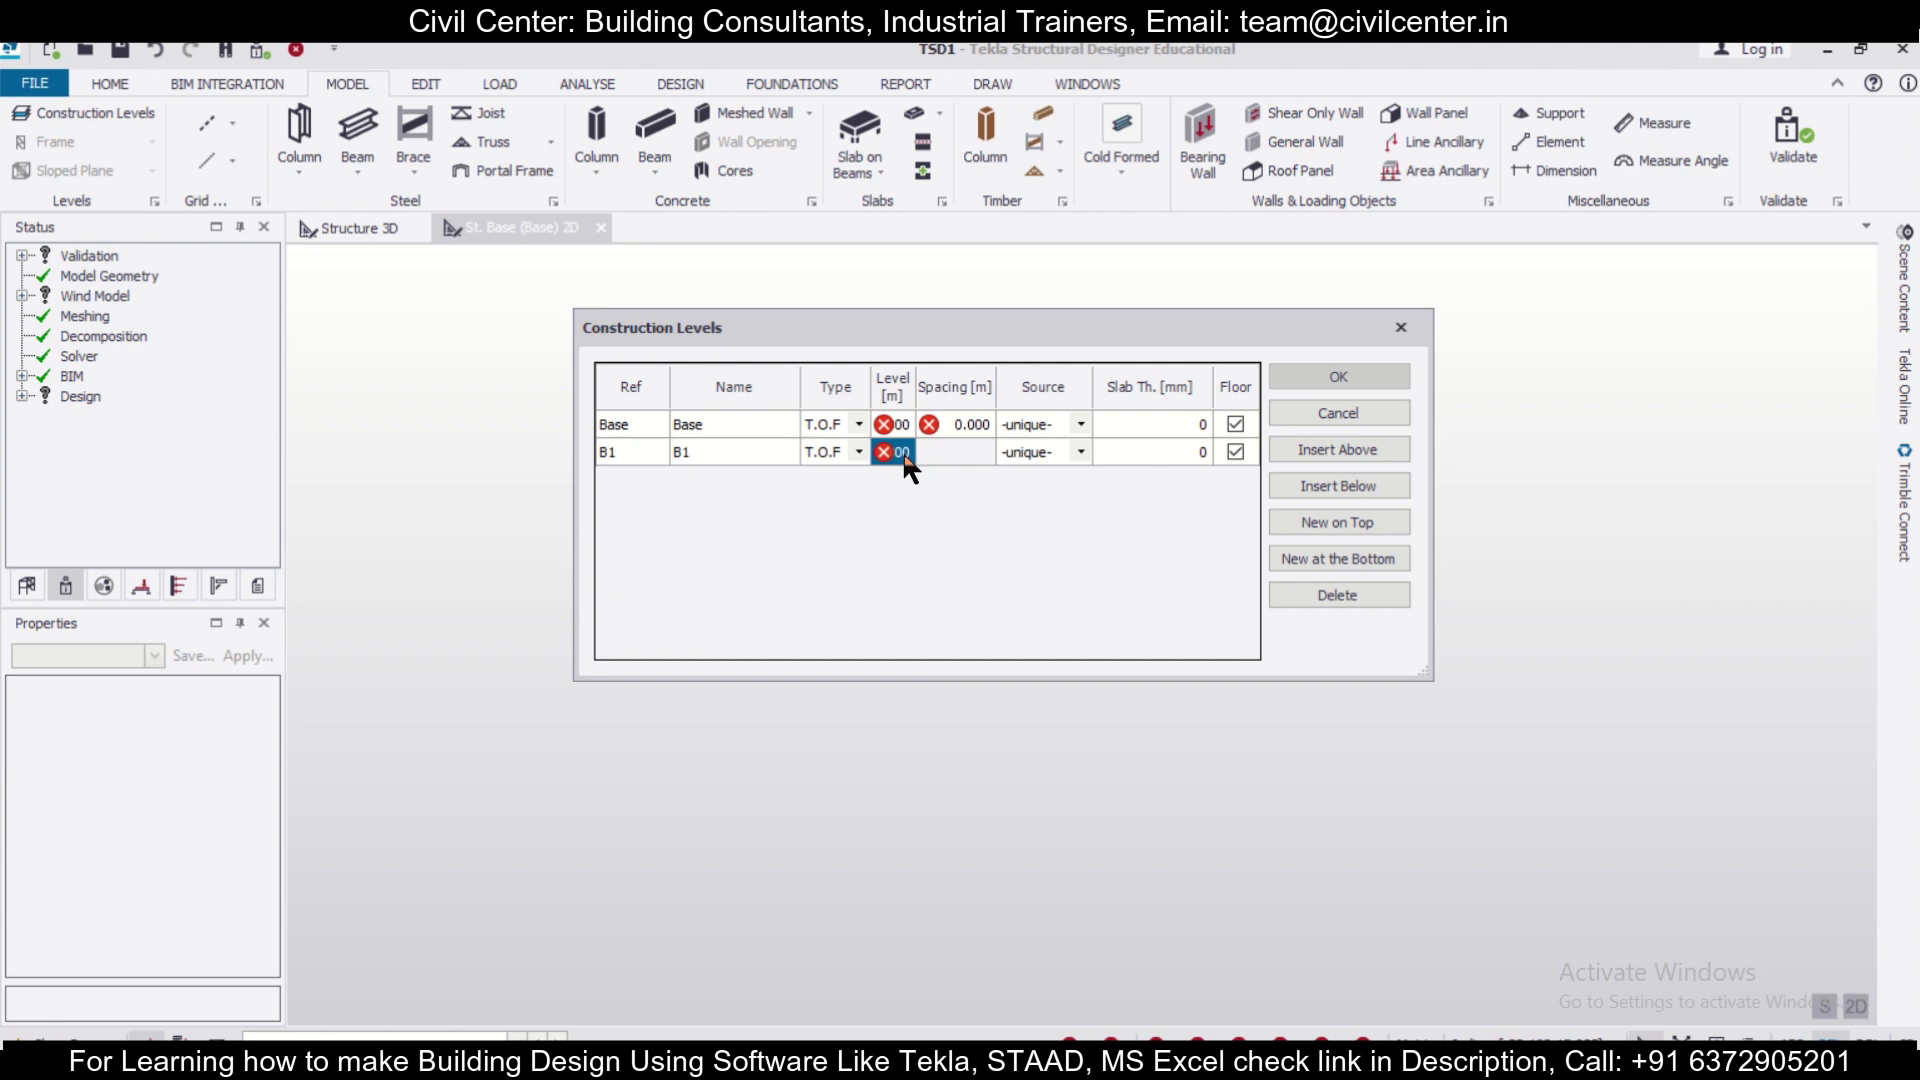
{"action": "type", "text": "-1.2"}
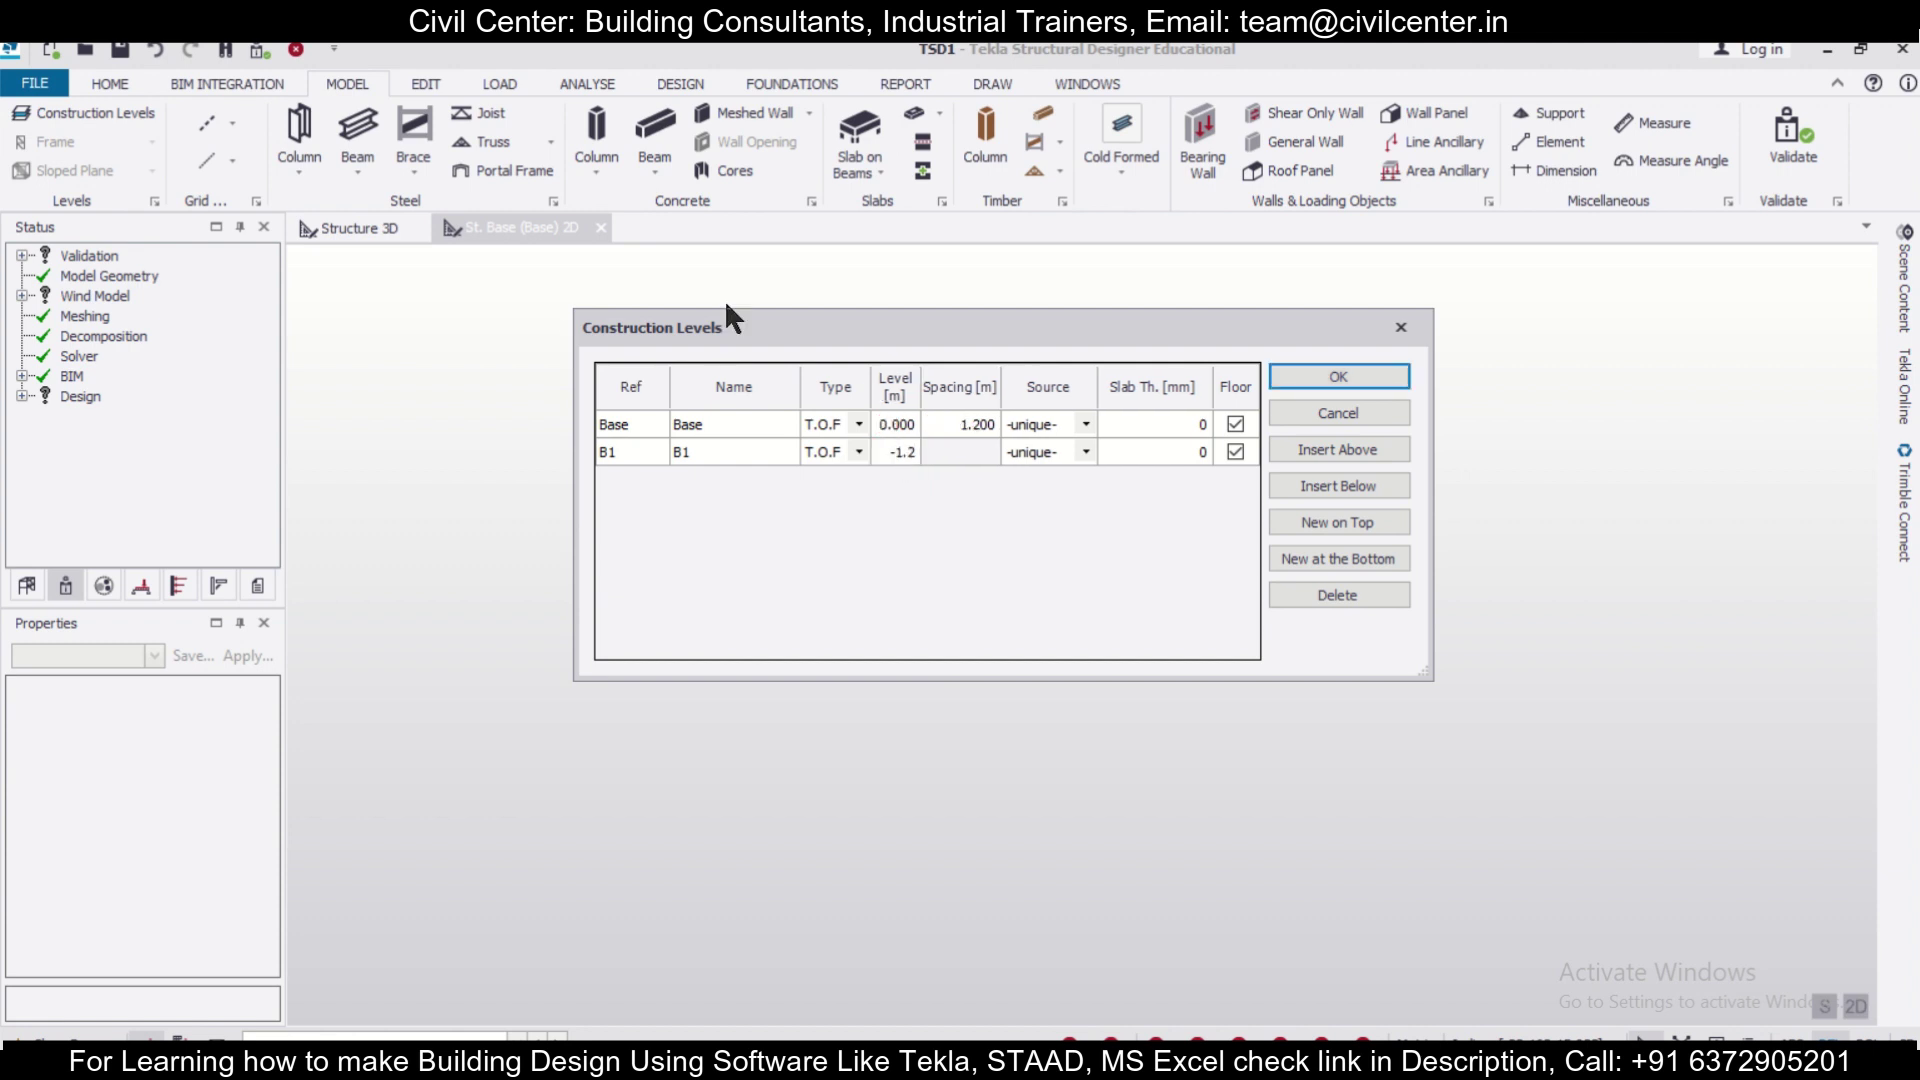
Insert a construction level above Base with a spacing of 3.2 m and set its type to S.S.L.
{"action": "left_click", "coordinate": [1334, 448]}
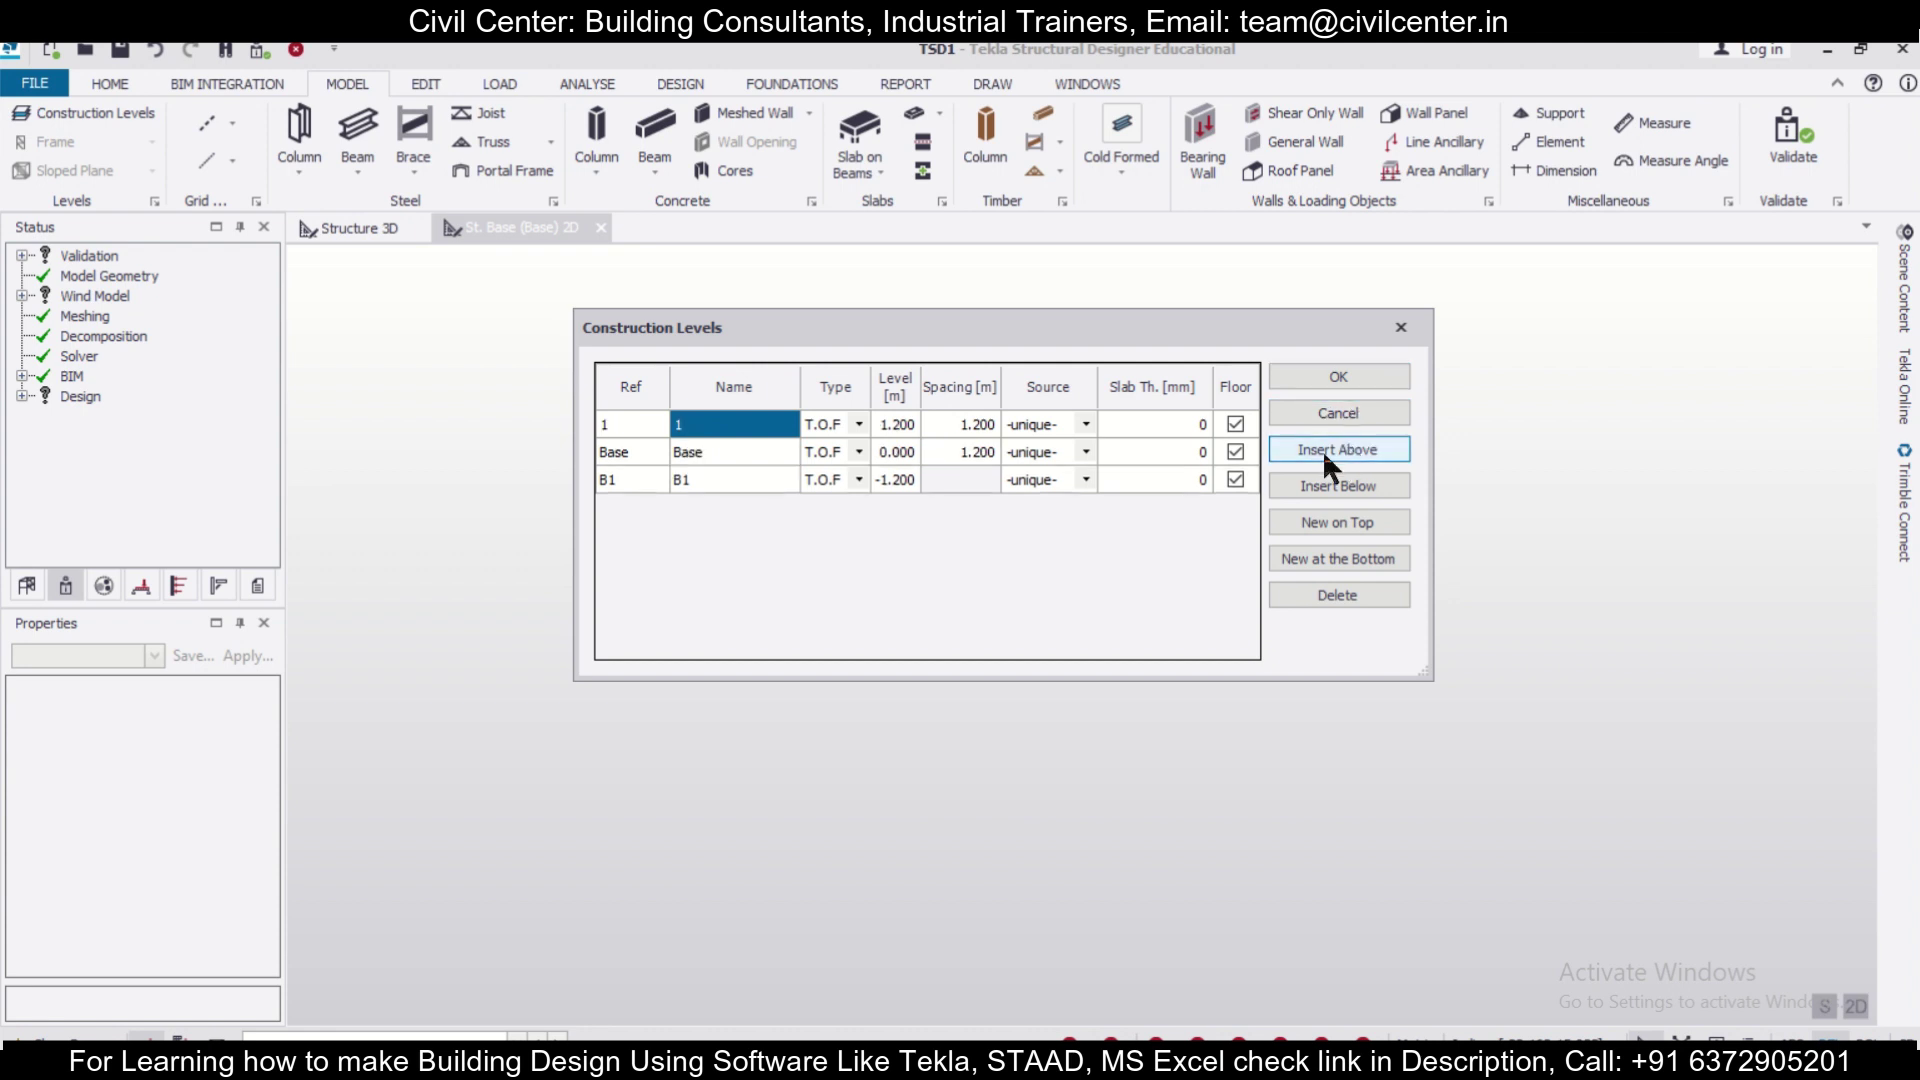
{"action": "left_click", "coordinate": [974, 424]}
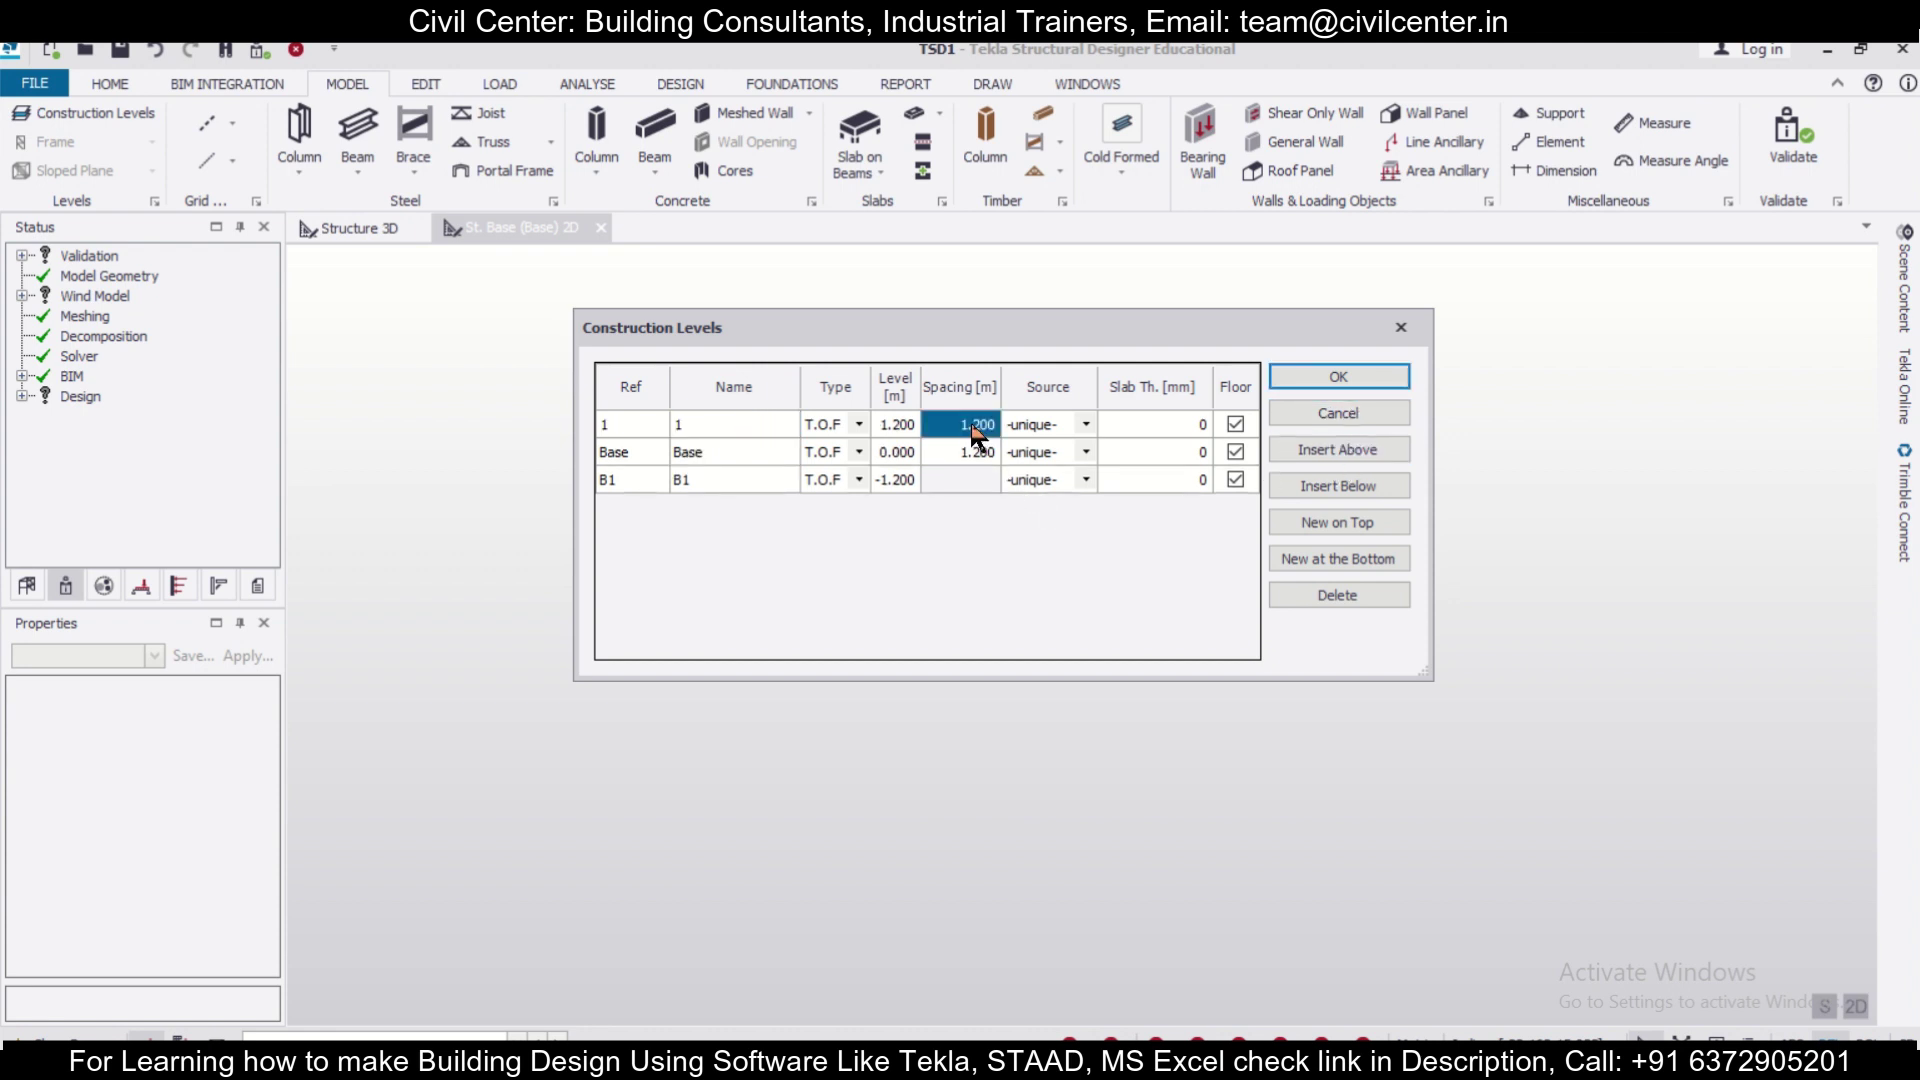
{"action": "type", "text": "3.2"}
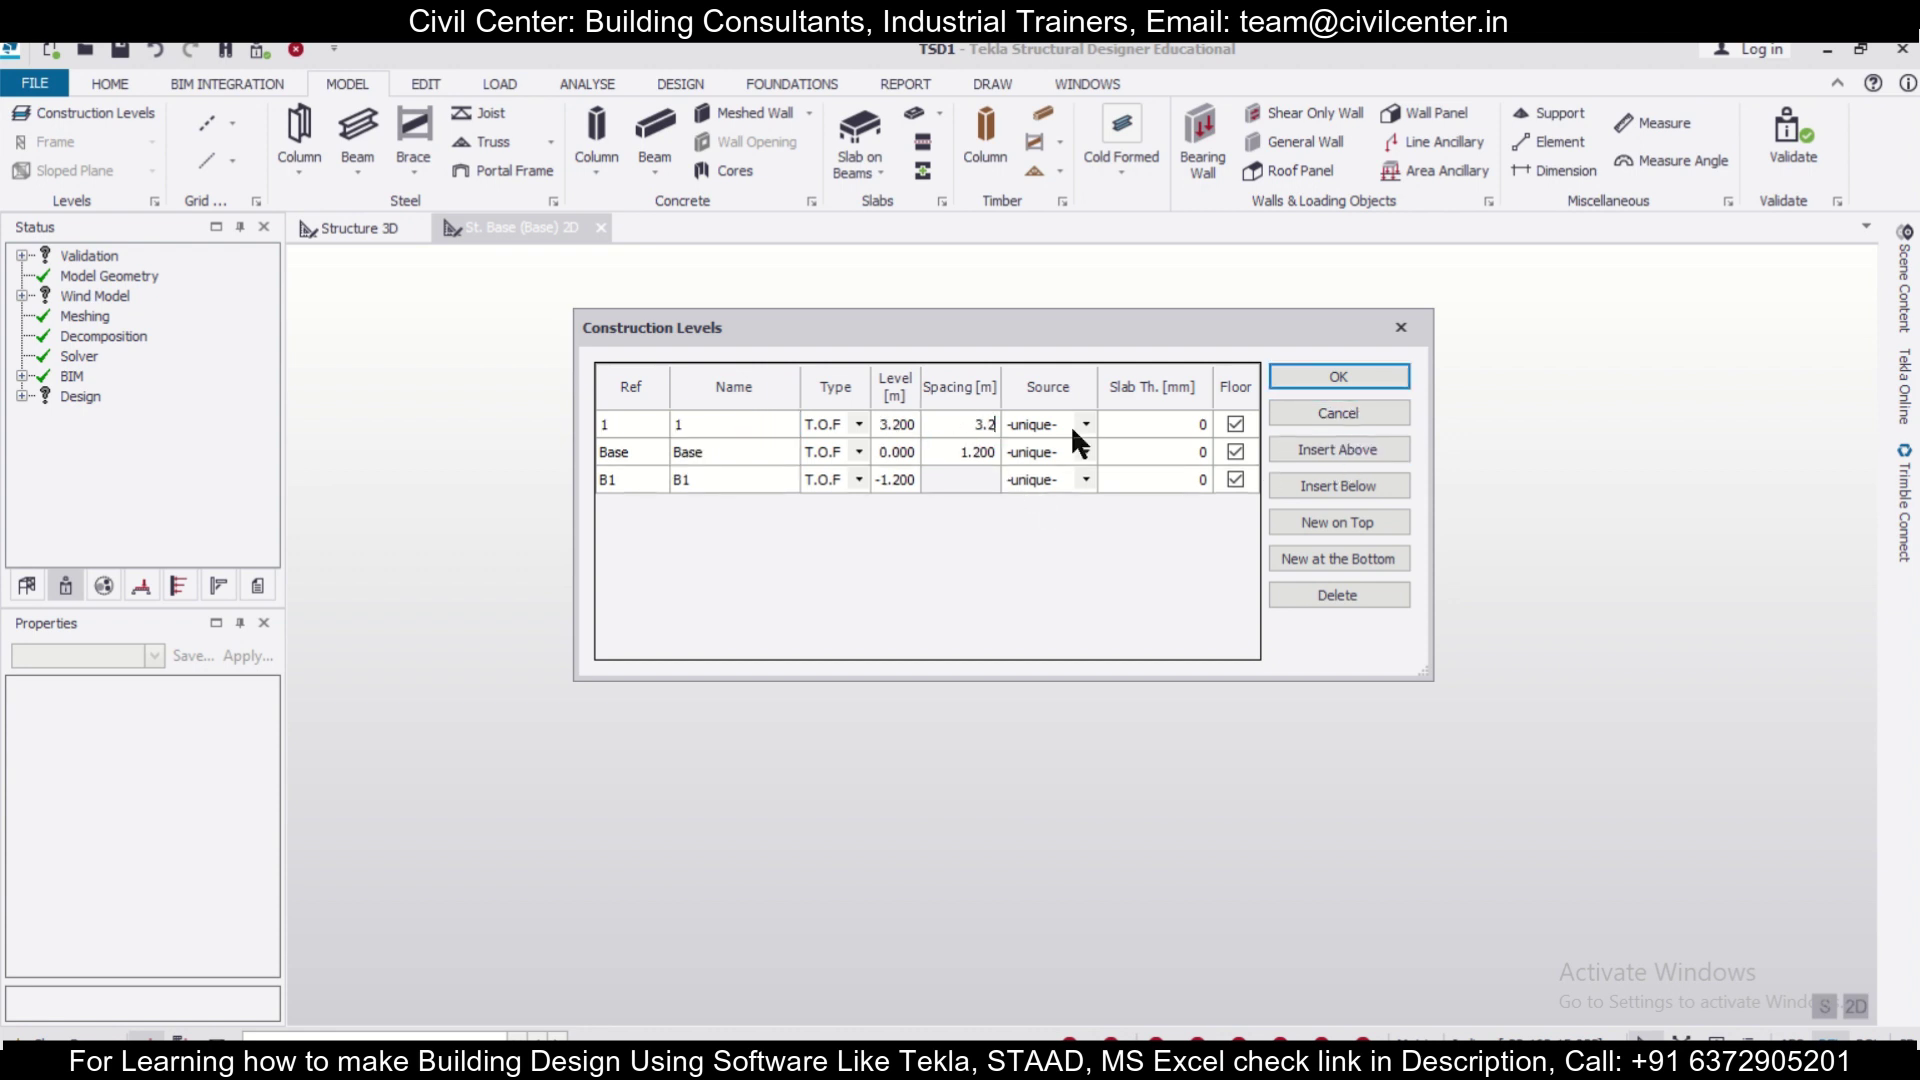
{"action": "left_click", "coordinate": [860, 426]}
{"action": "left_click", "coordinate": [860, 423]}
{"action": "left_click", "coordinate": [850, 462]}
Open the slab thickness of the level above Base for editing.
{"action": "left_click", "coordinate": [1140, 426]}
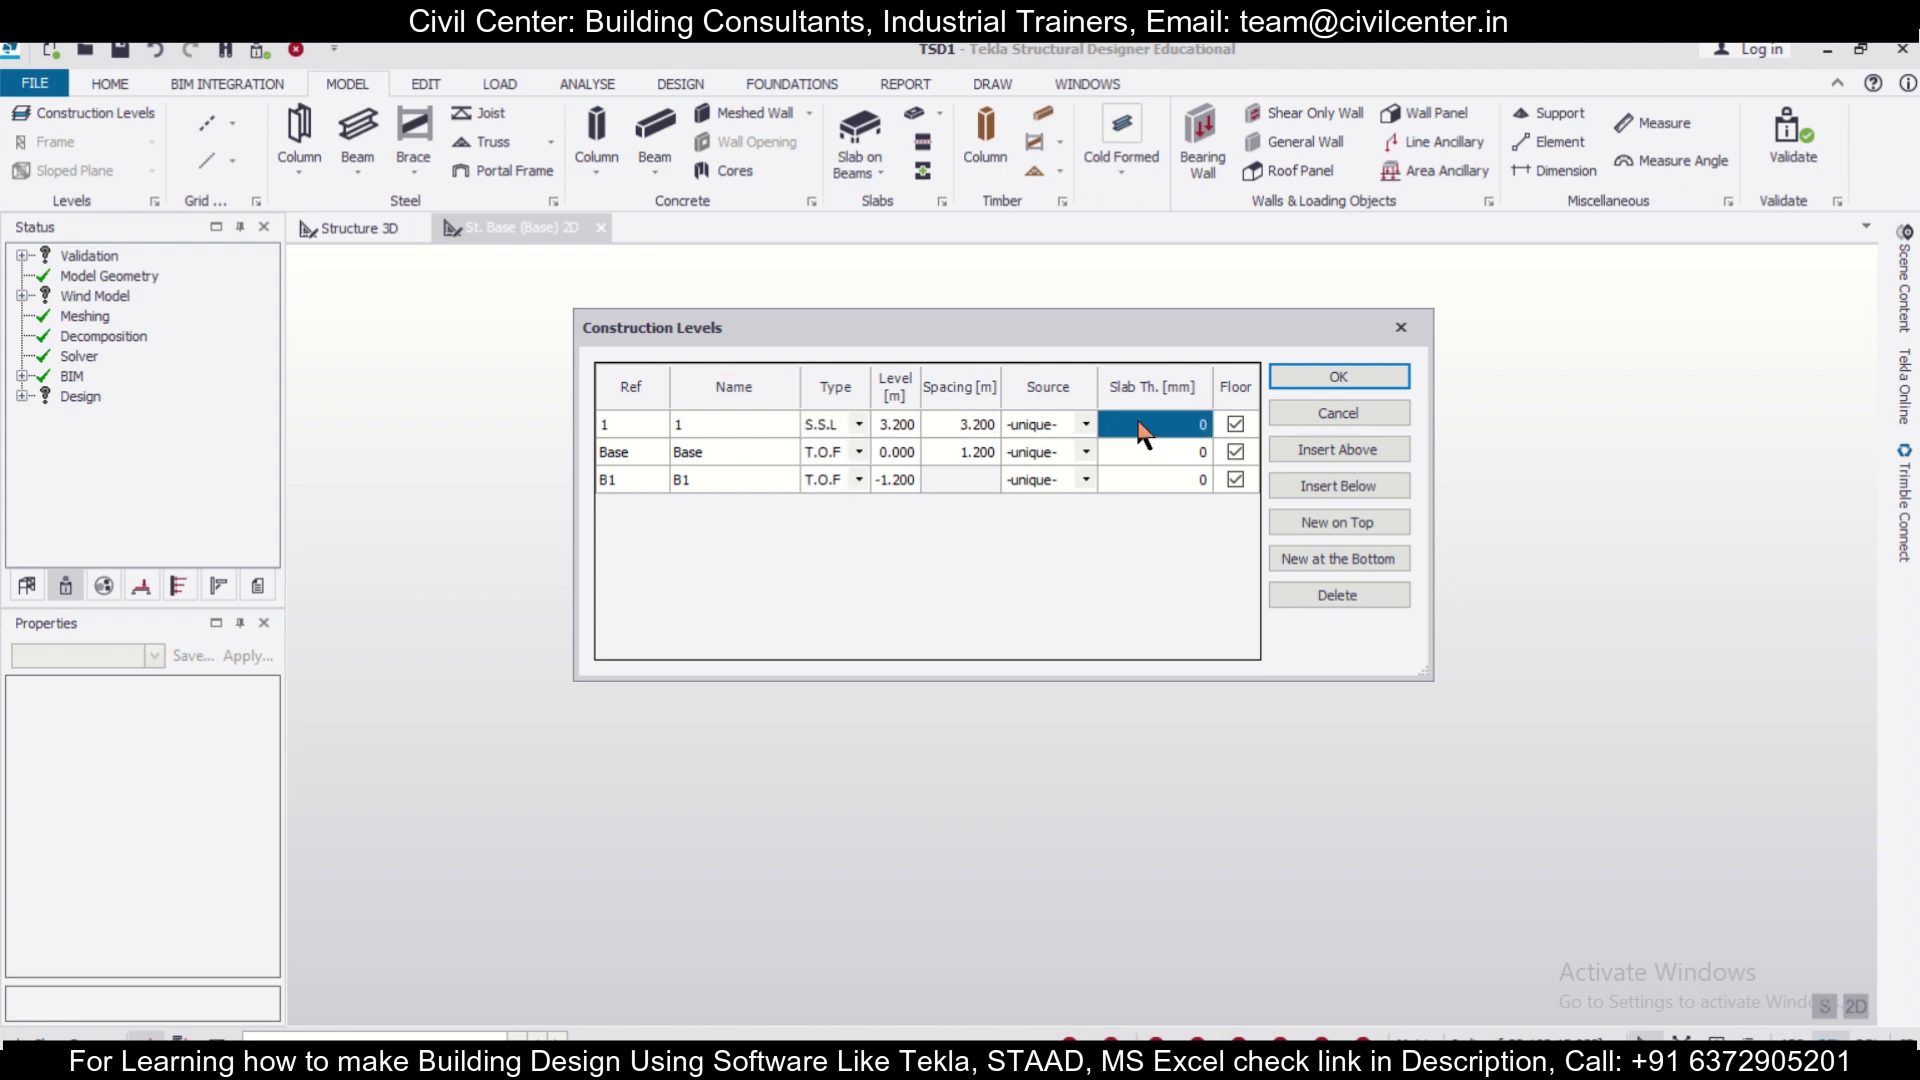
{"action": "left_click", "coordinate": [1140, 424]}
{"action": "left_click", "coordinate": [1216, 430]}
{"action": "left_click", "coordinate": [1165, 426]}
{"action": "left_click", "coordinate": [1189, 426]}
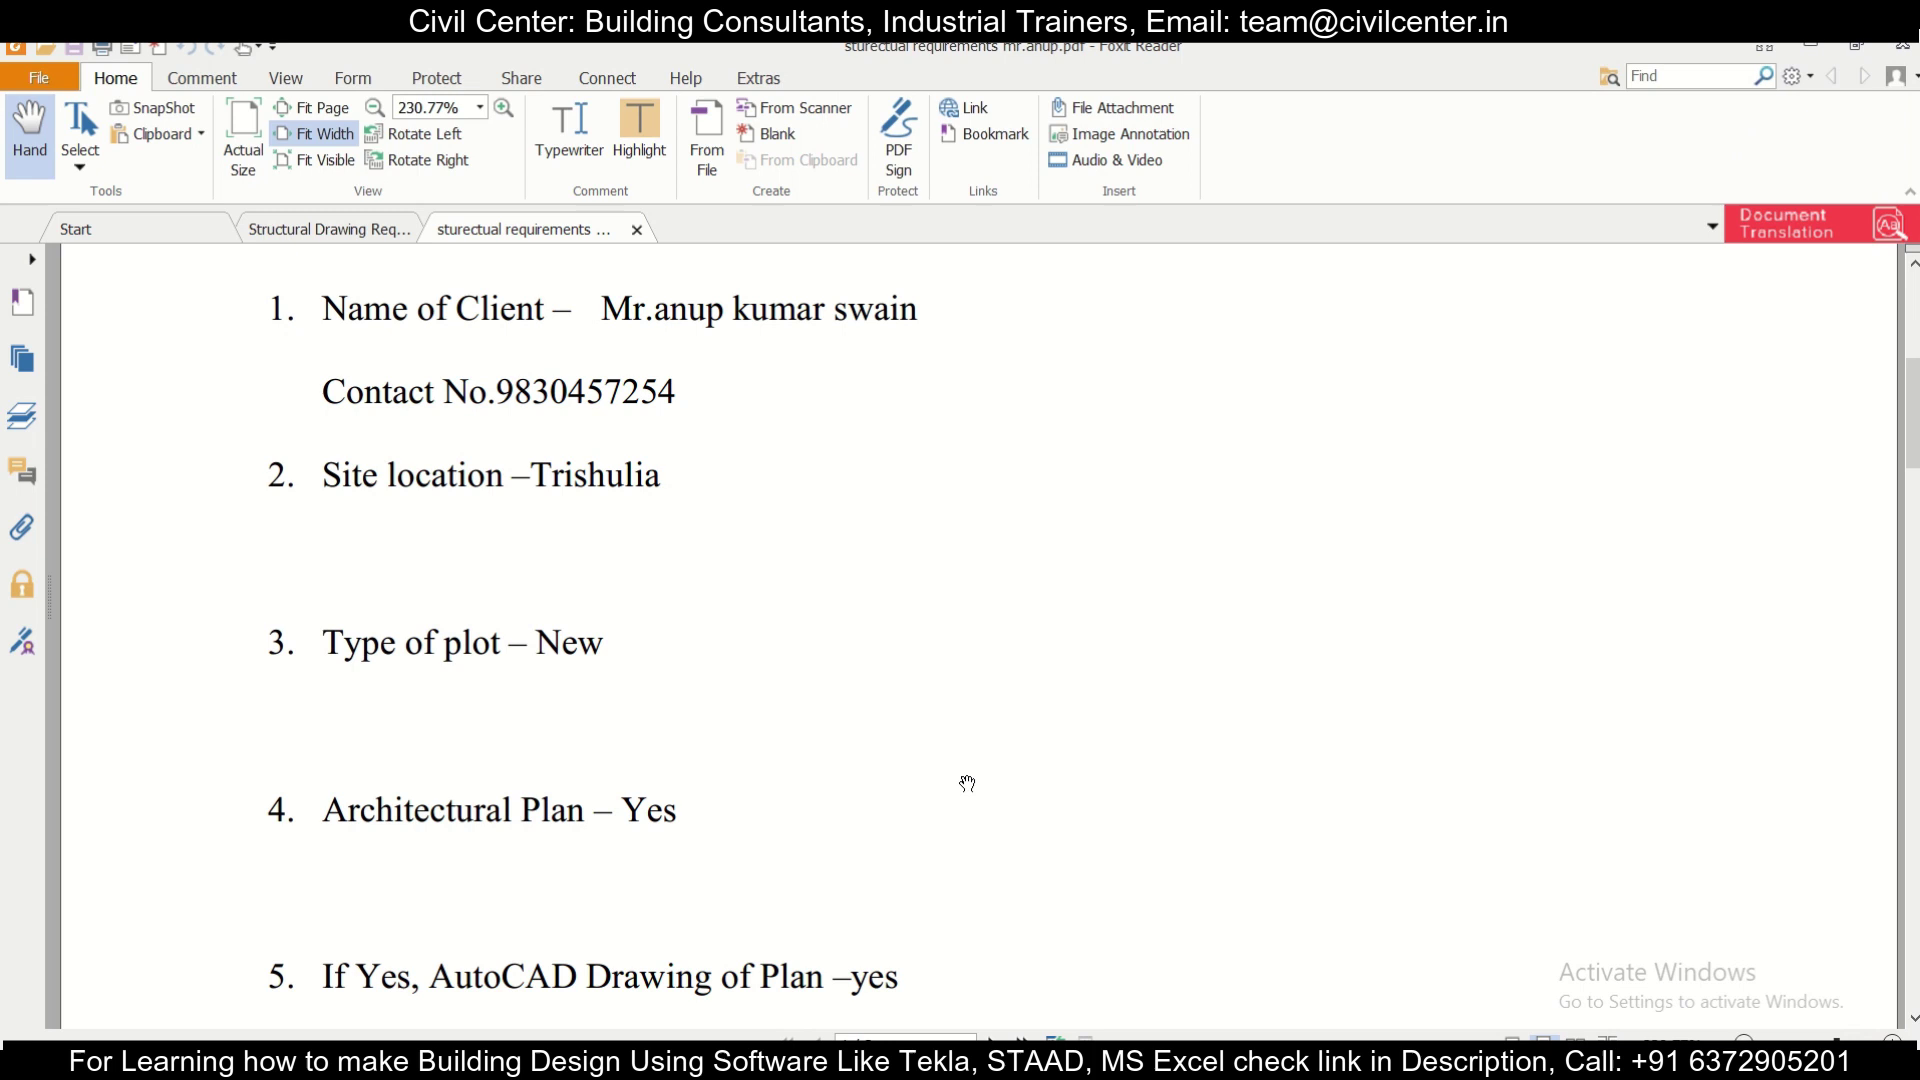
Check the number of floors in the client's requirements, and insert three more construction levels above level 1.
{"action": "scroll", "coordinate": [968, 783], "scroll_direction": "down", "scroll_amount": 3}
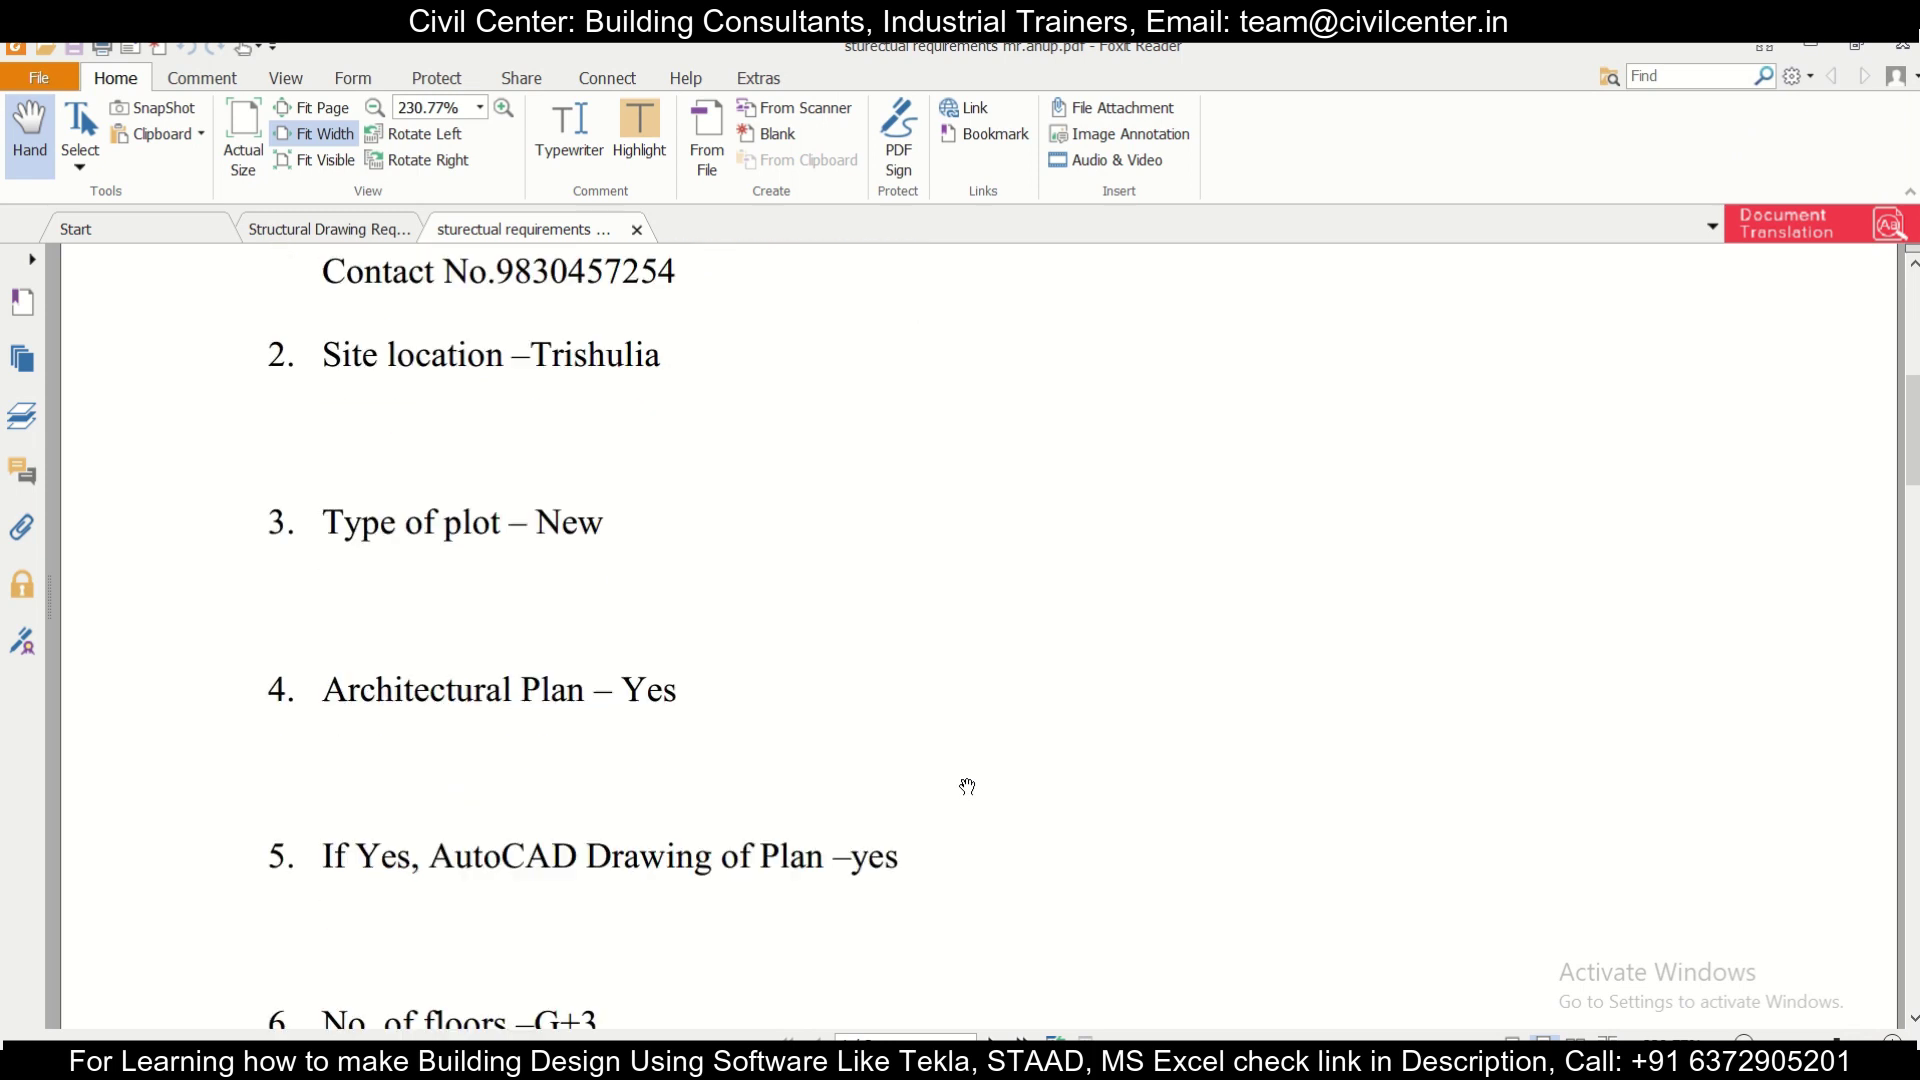
{"action": "scroll", "coordinate": [968, 783], "scroll_direction": "down", "scroll_amount": 4}
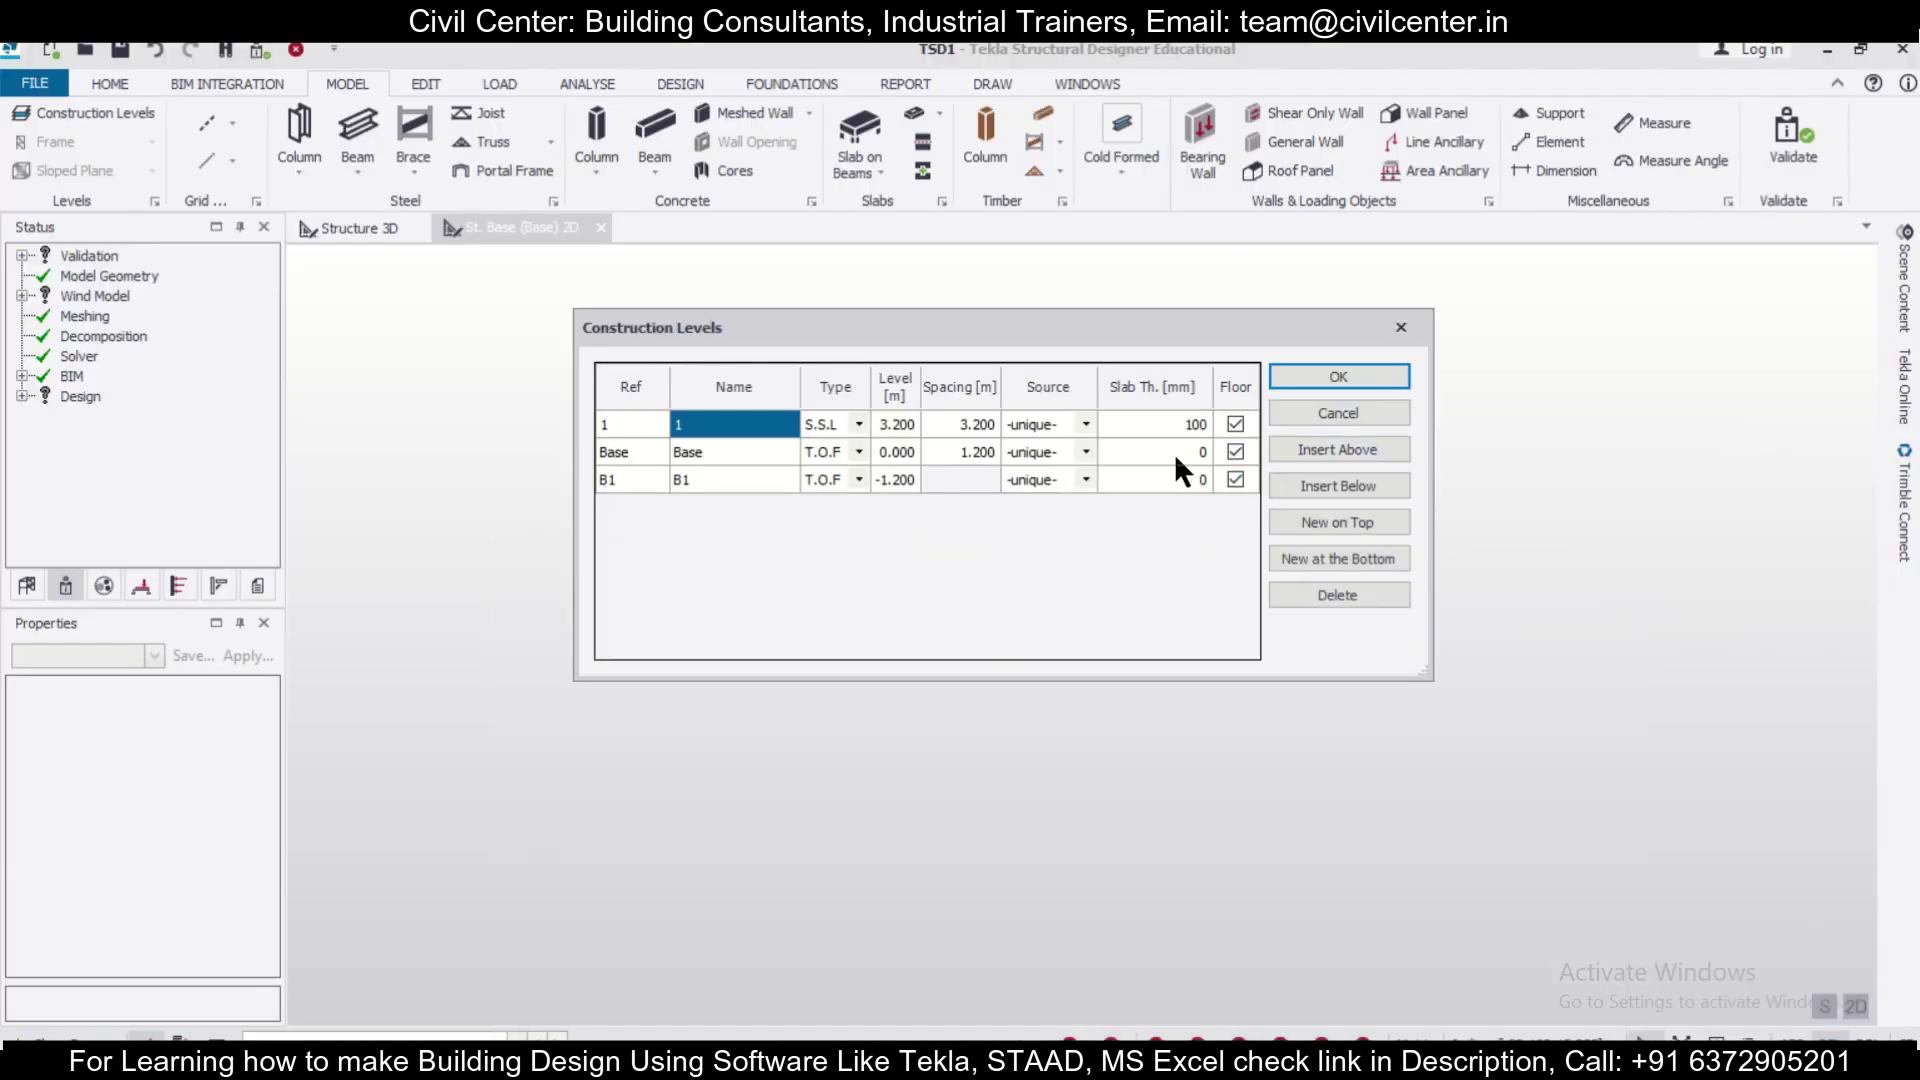
{"action": "left_click", "coordinate": [1358, 447]}
{"action": "left_click", "coordinate": [1356, 447]}
{"action": "left_click", "coordinate": [1354, 447]}
{"action": "left_click", "coordinate": [1385, 375]}
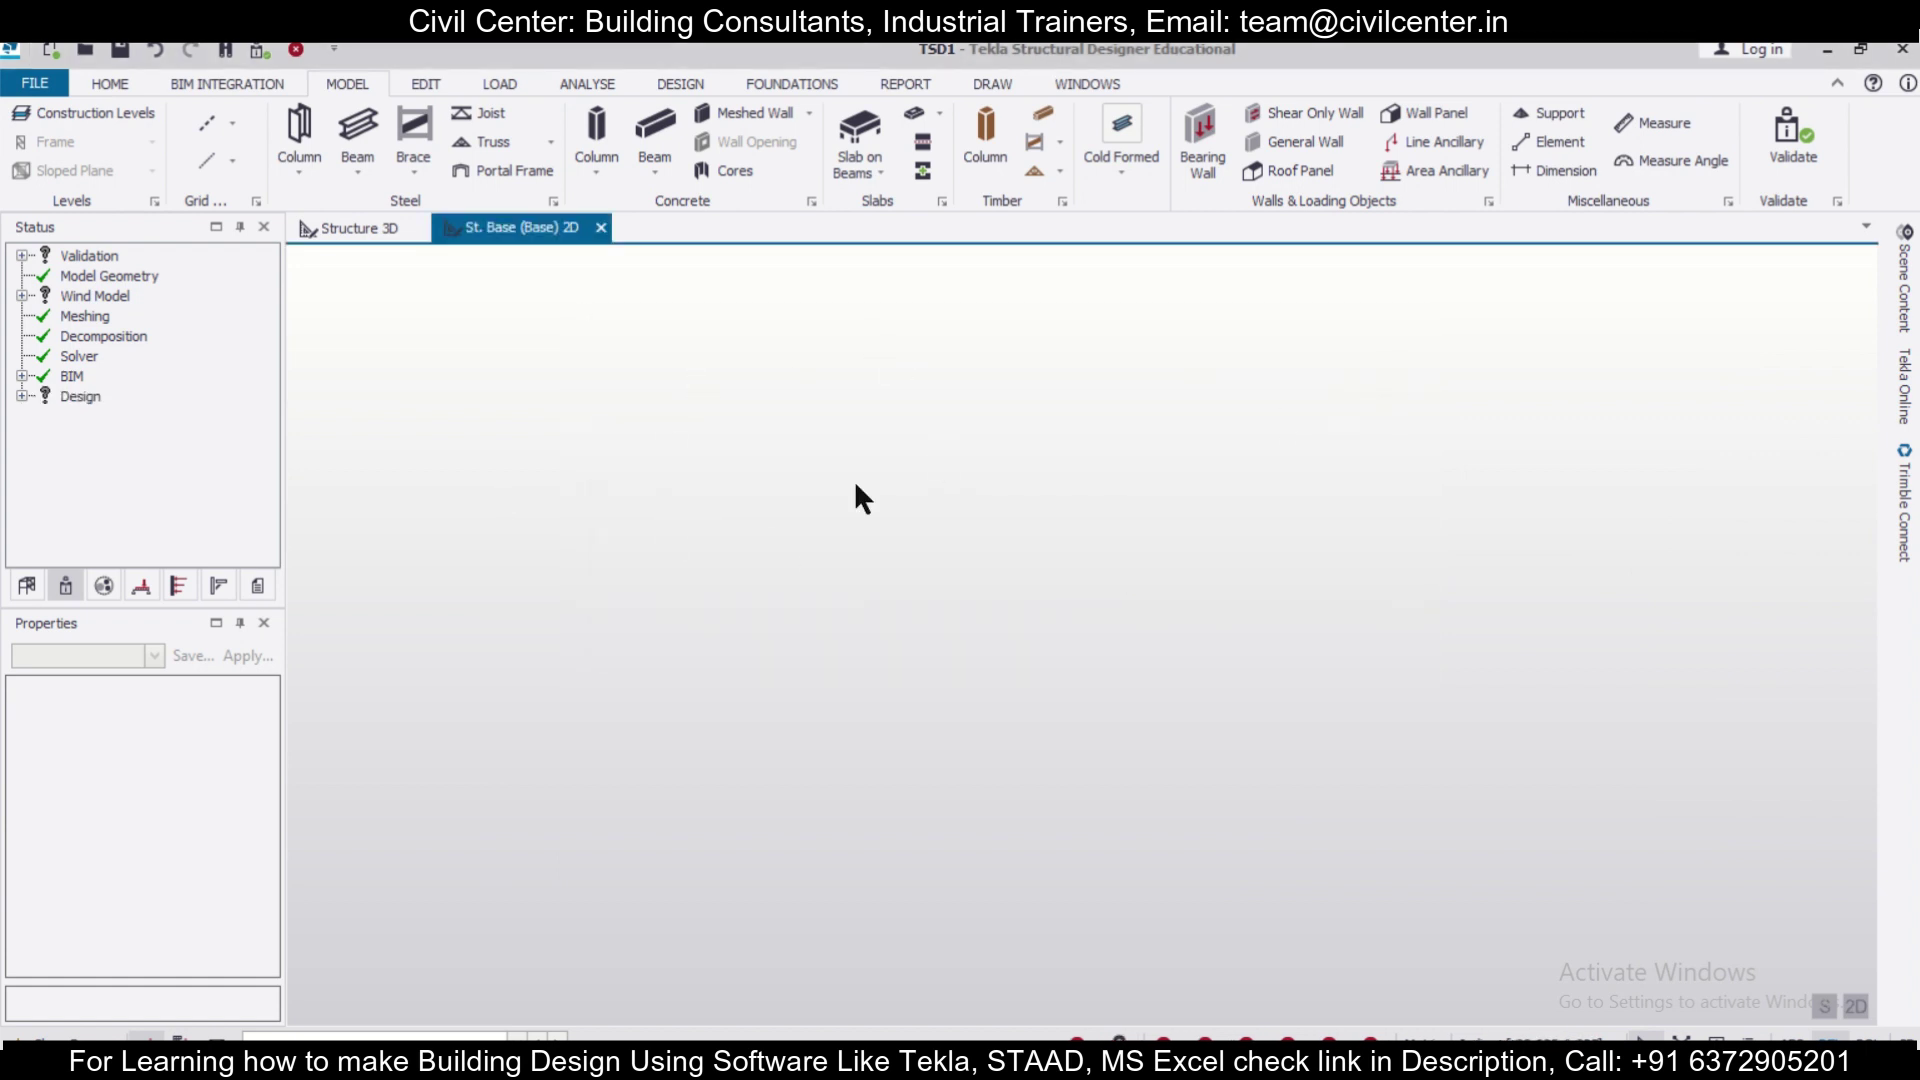
{"action": "mouse_move", "coordinate": [887, 63]}
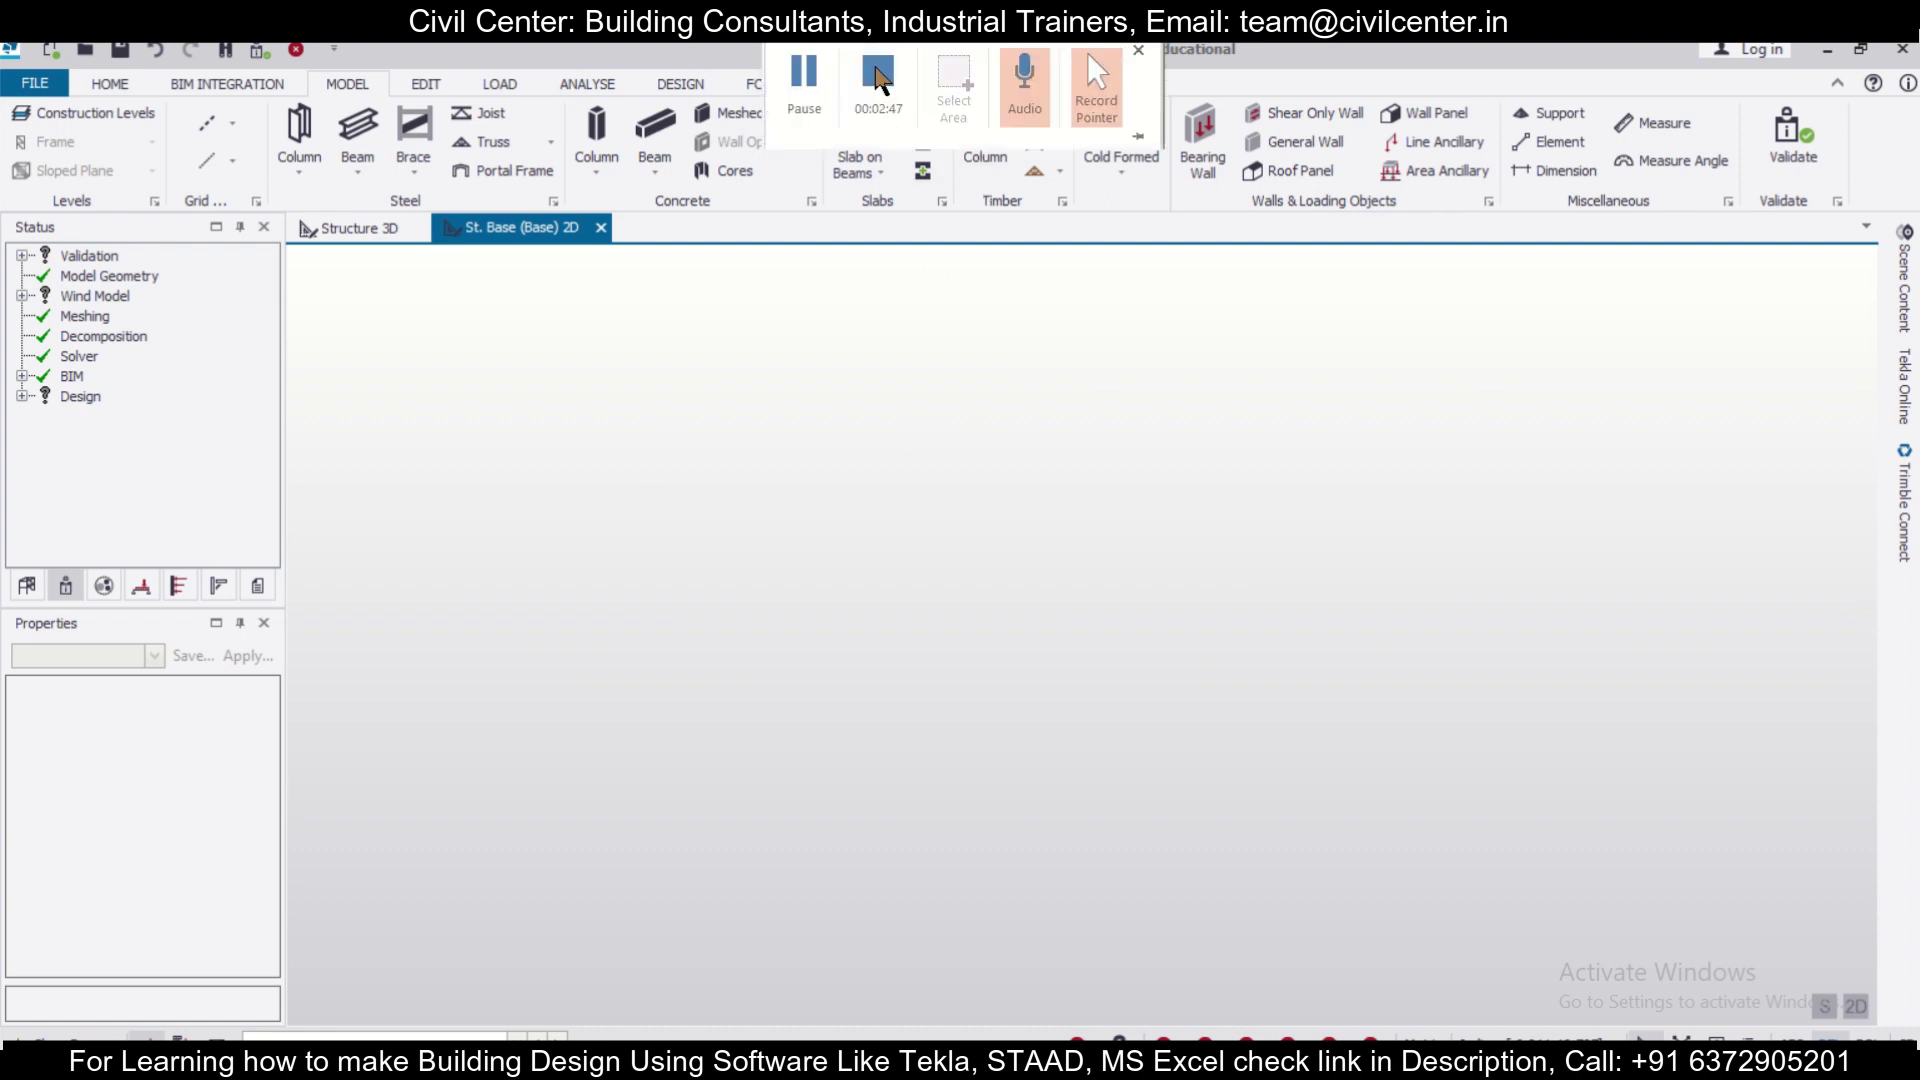
{"action": "left_click", "coordinate": [800, 80]}
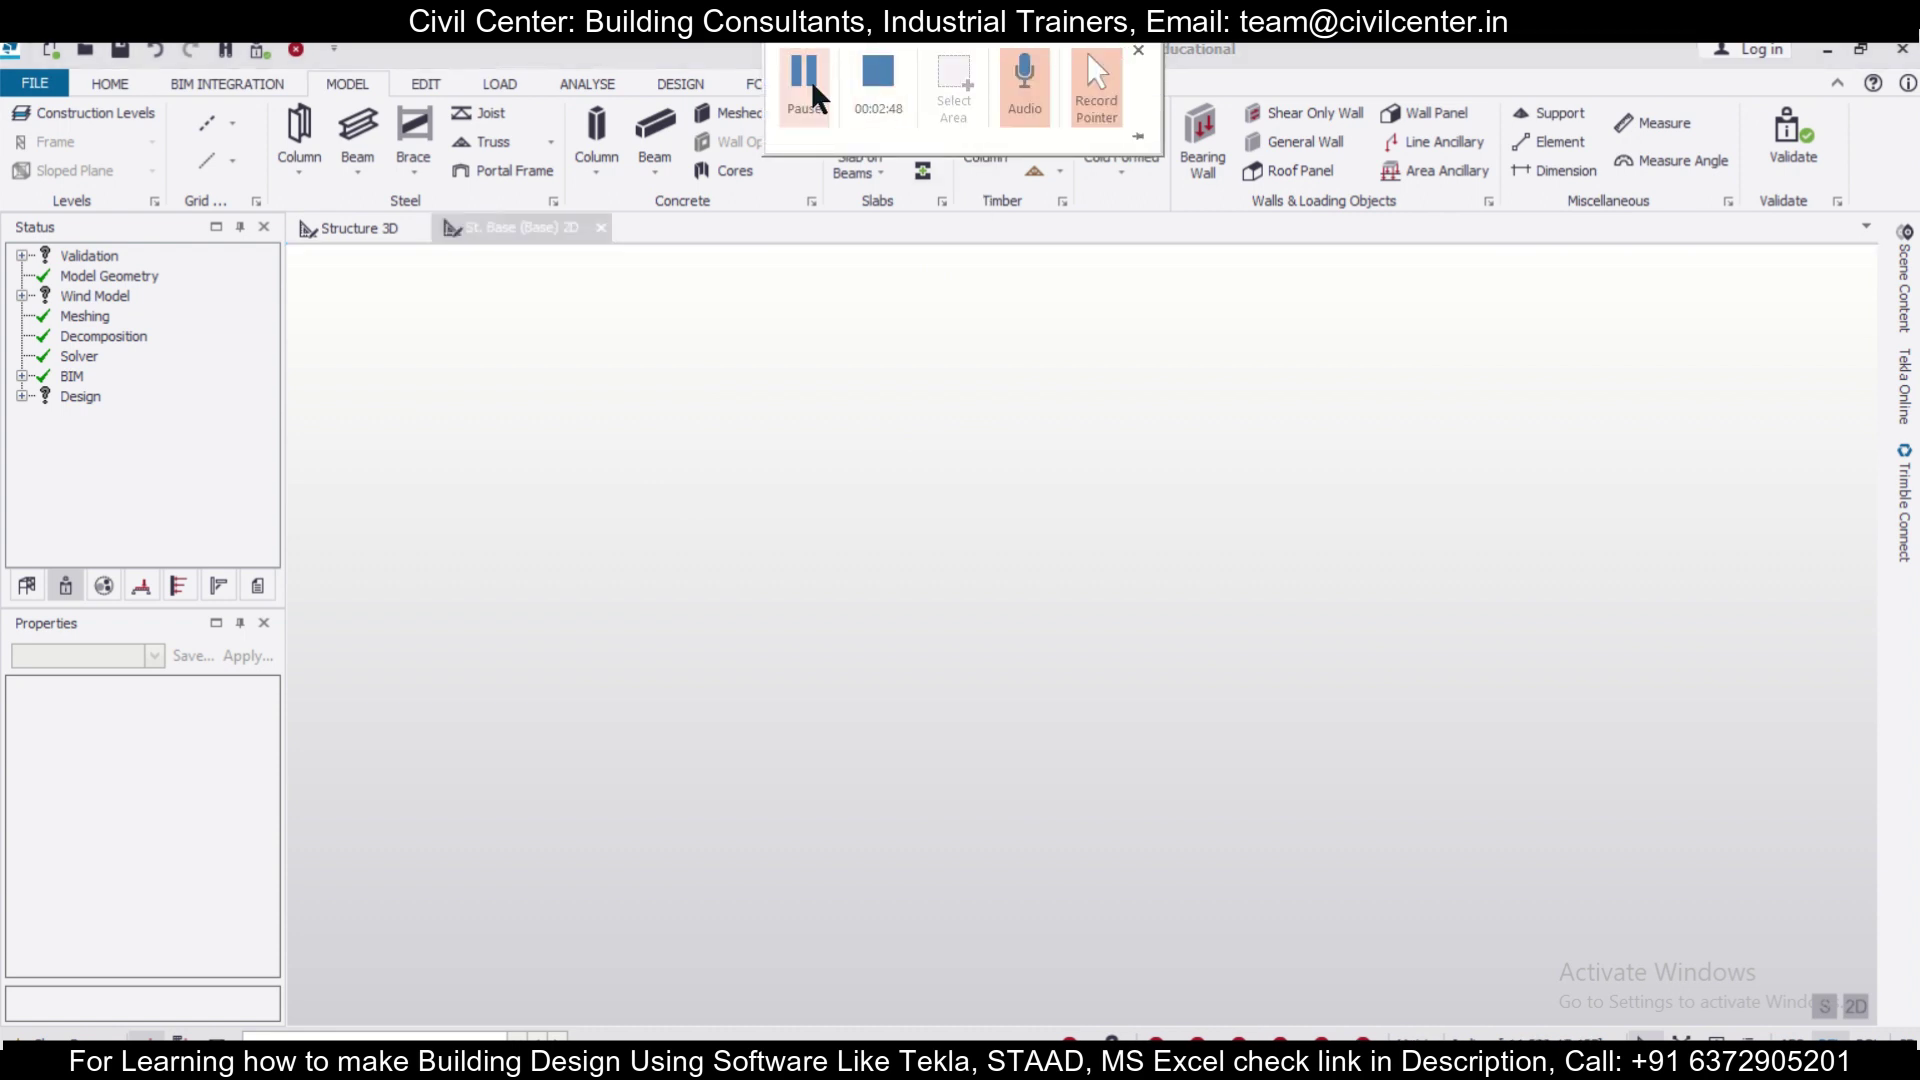
{"action": "left_click", "coordinate": [832, 554]}
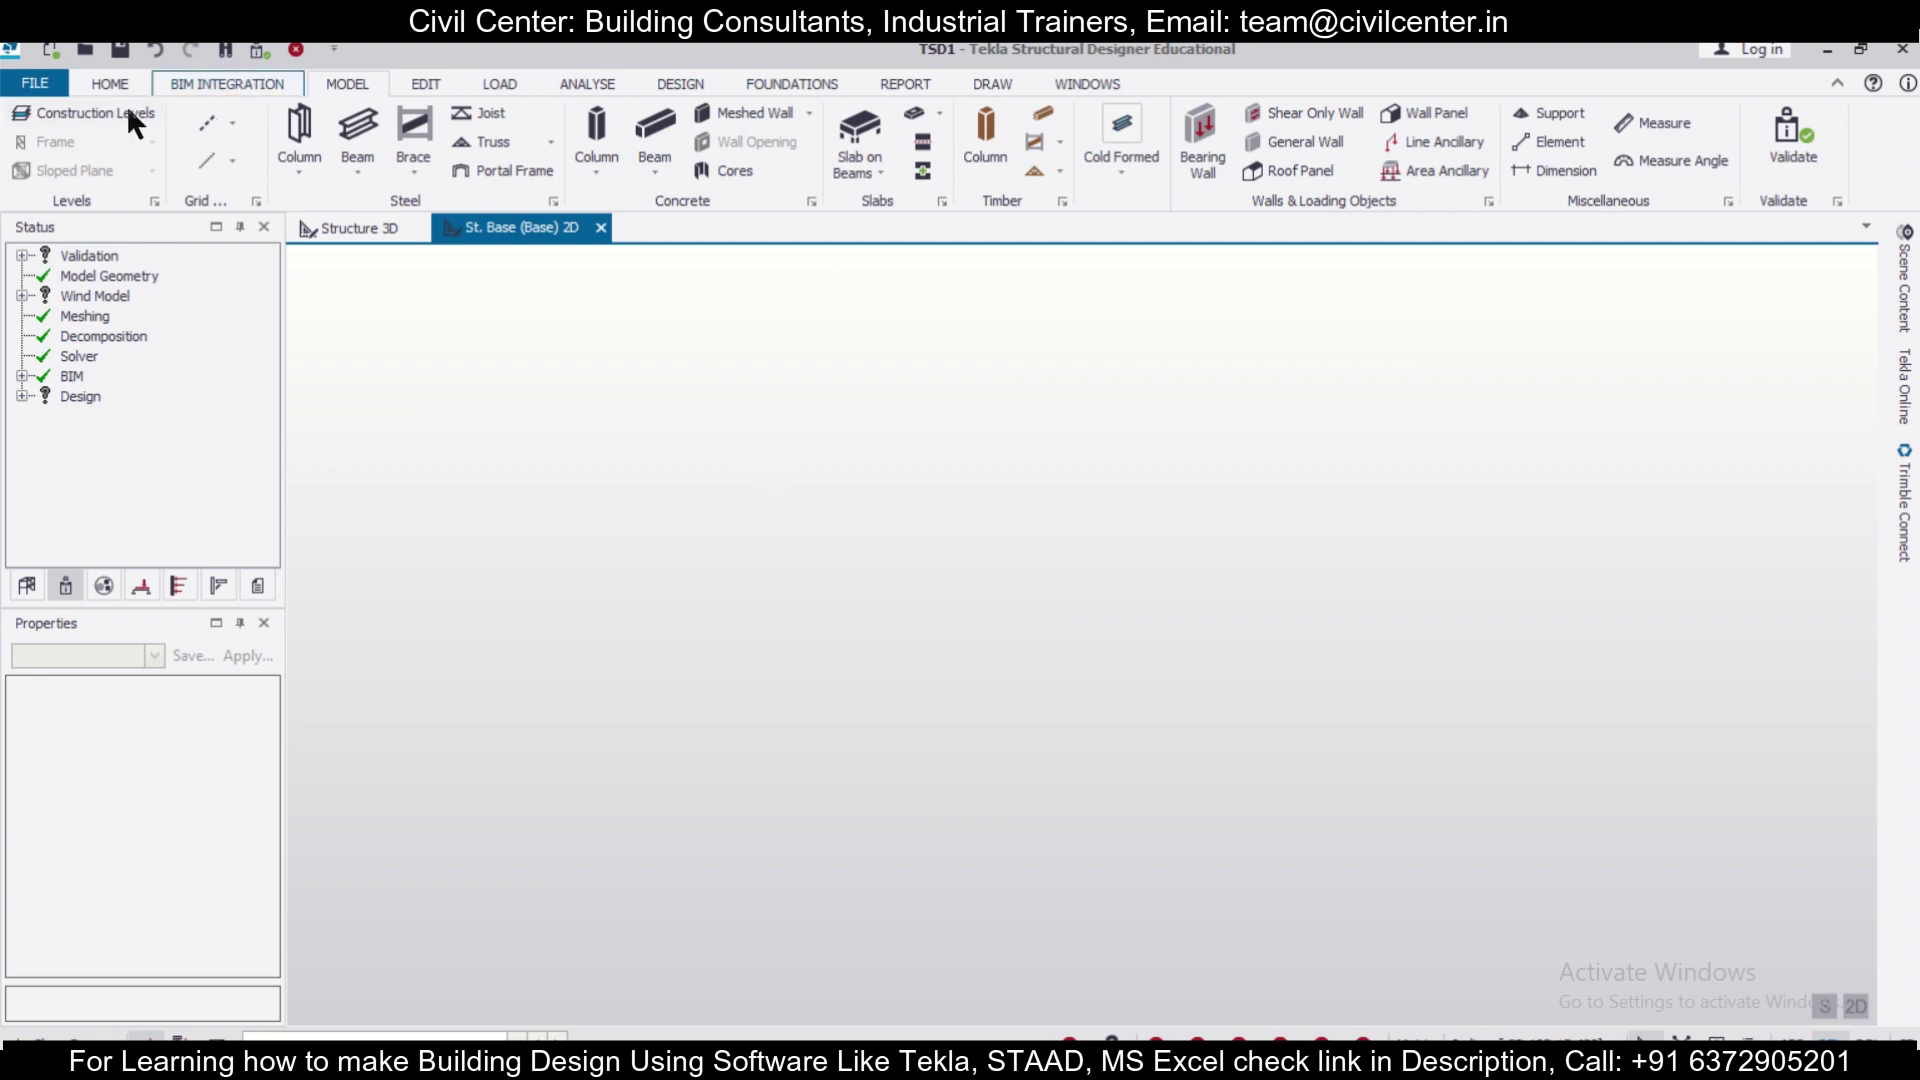
Start a DXF grid import and open the CL mm drawing.
{"action": "left_click", "coordinate": [226, 118]}
{"action": "left_click", "coordinate": [271, 346]}
{"action": "left_click", "coordinate": [447, 363]}
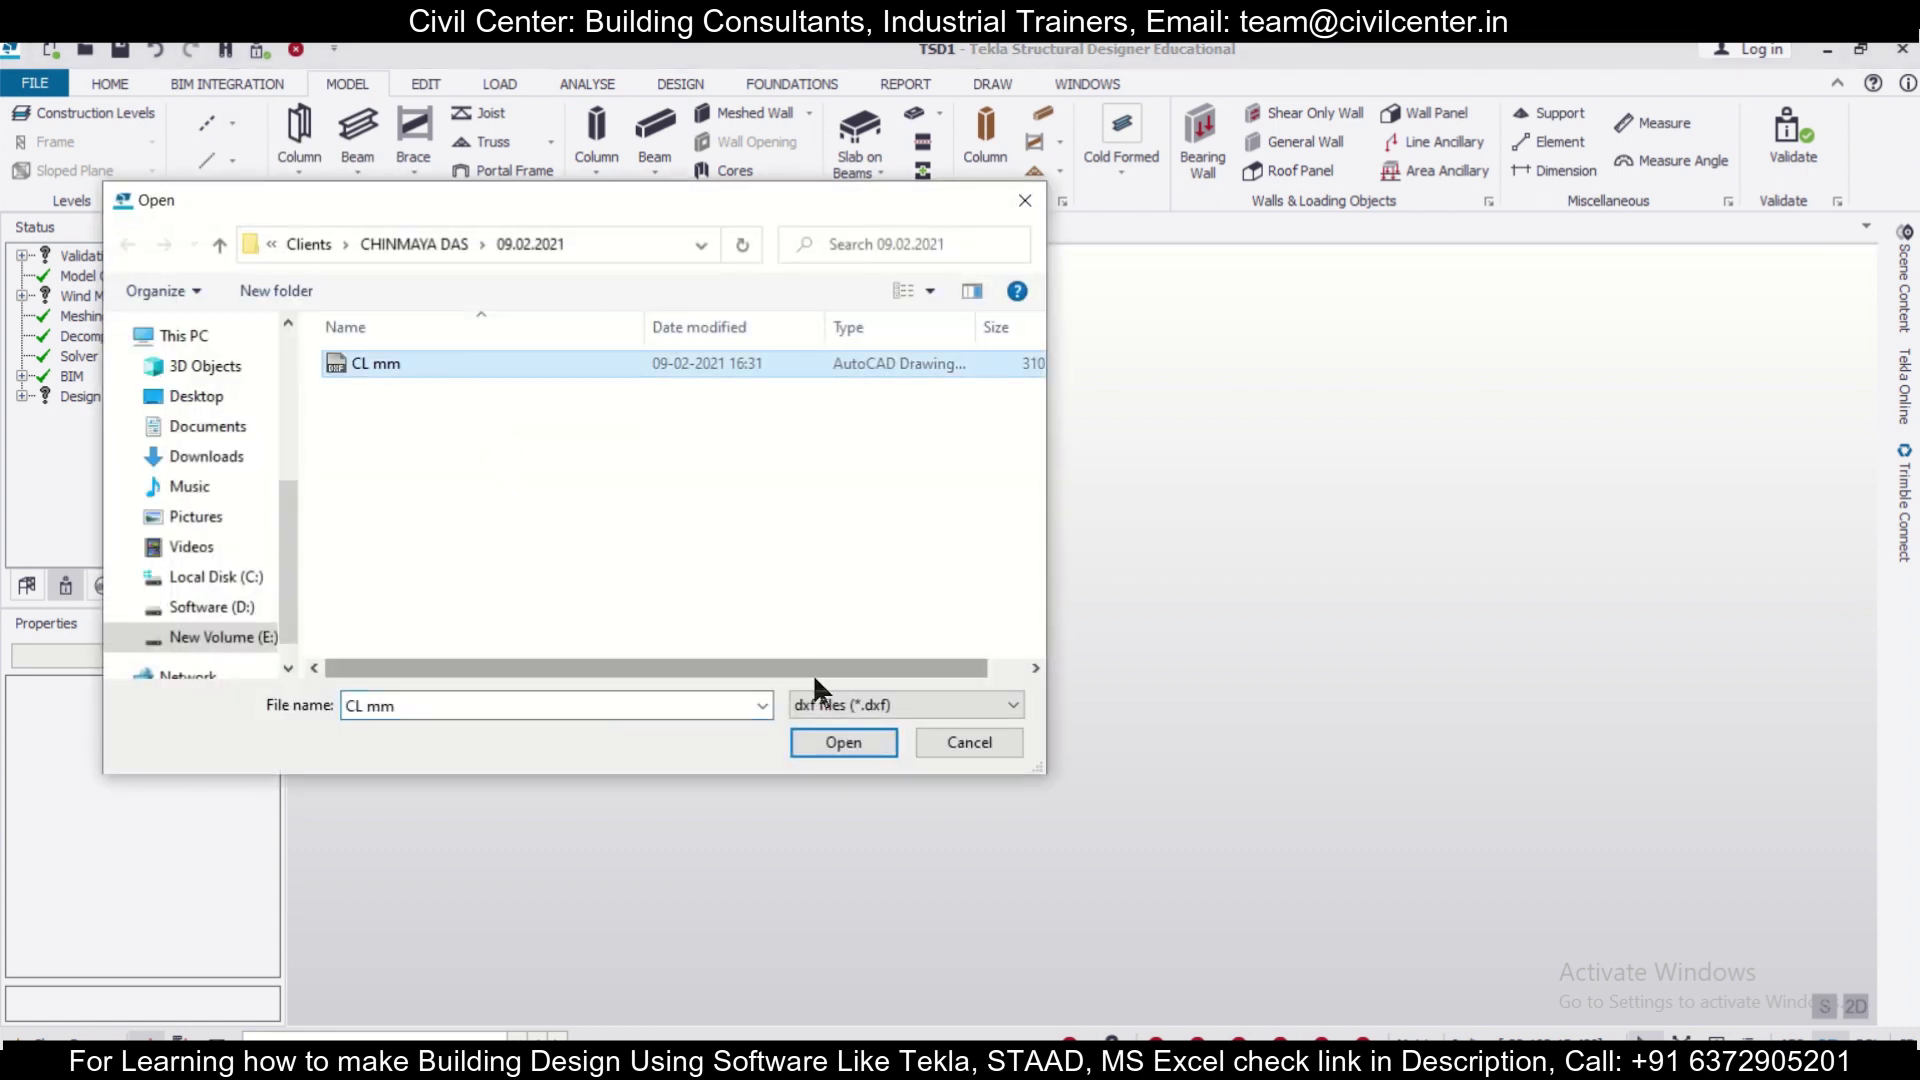
{"action": "left_click", "coordinate": [843, 742]}
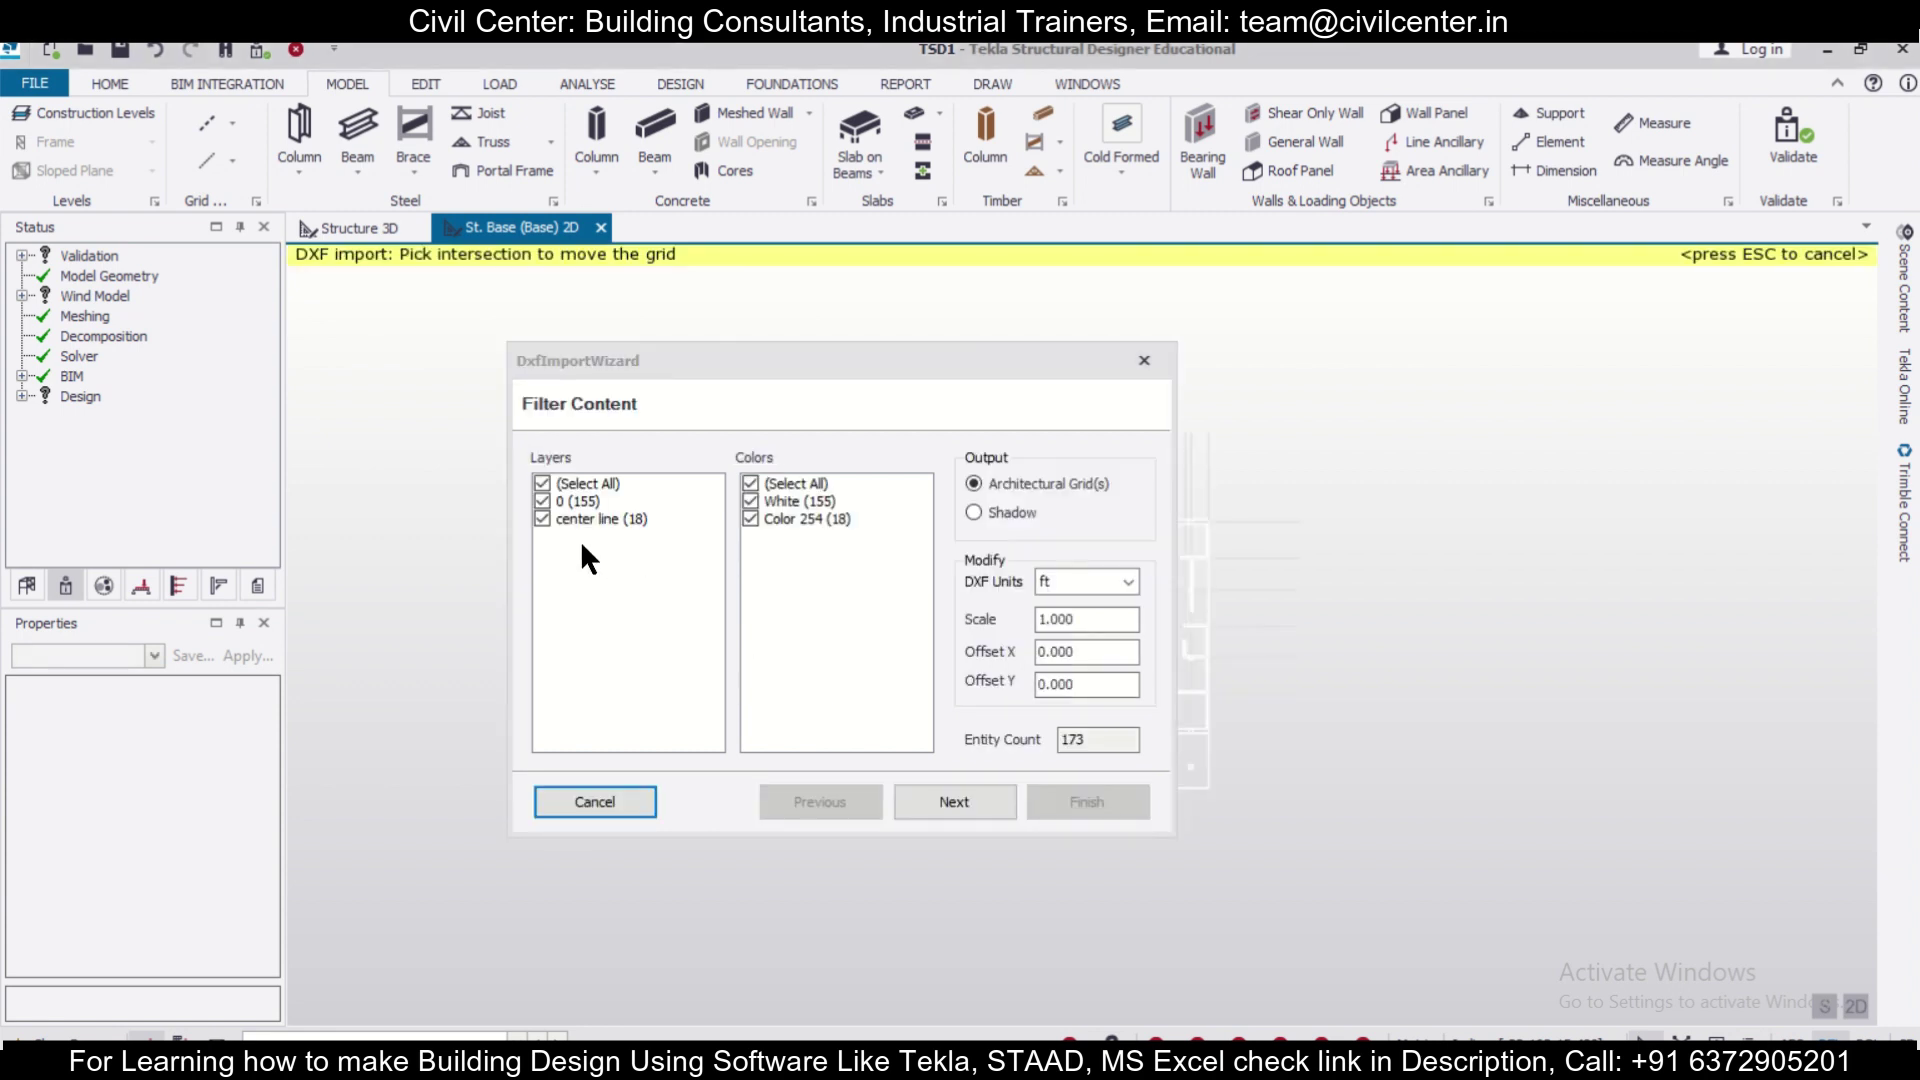
Import only the center line layer as architectural grids in mm, grouped by layer on the construction levels.
{"action": "left_click", "coordinate": [543, 502]}
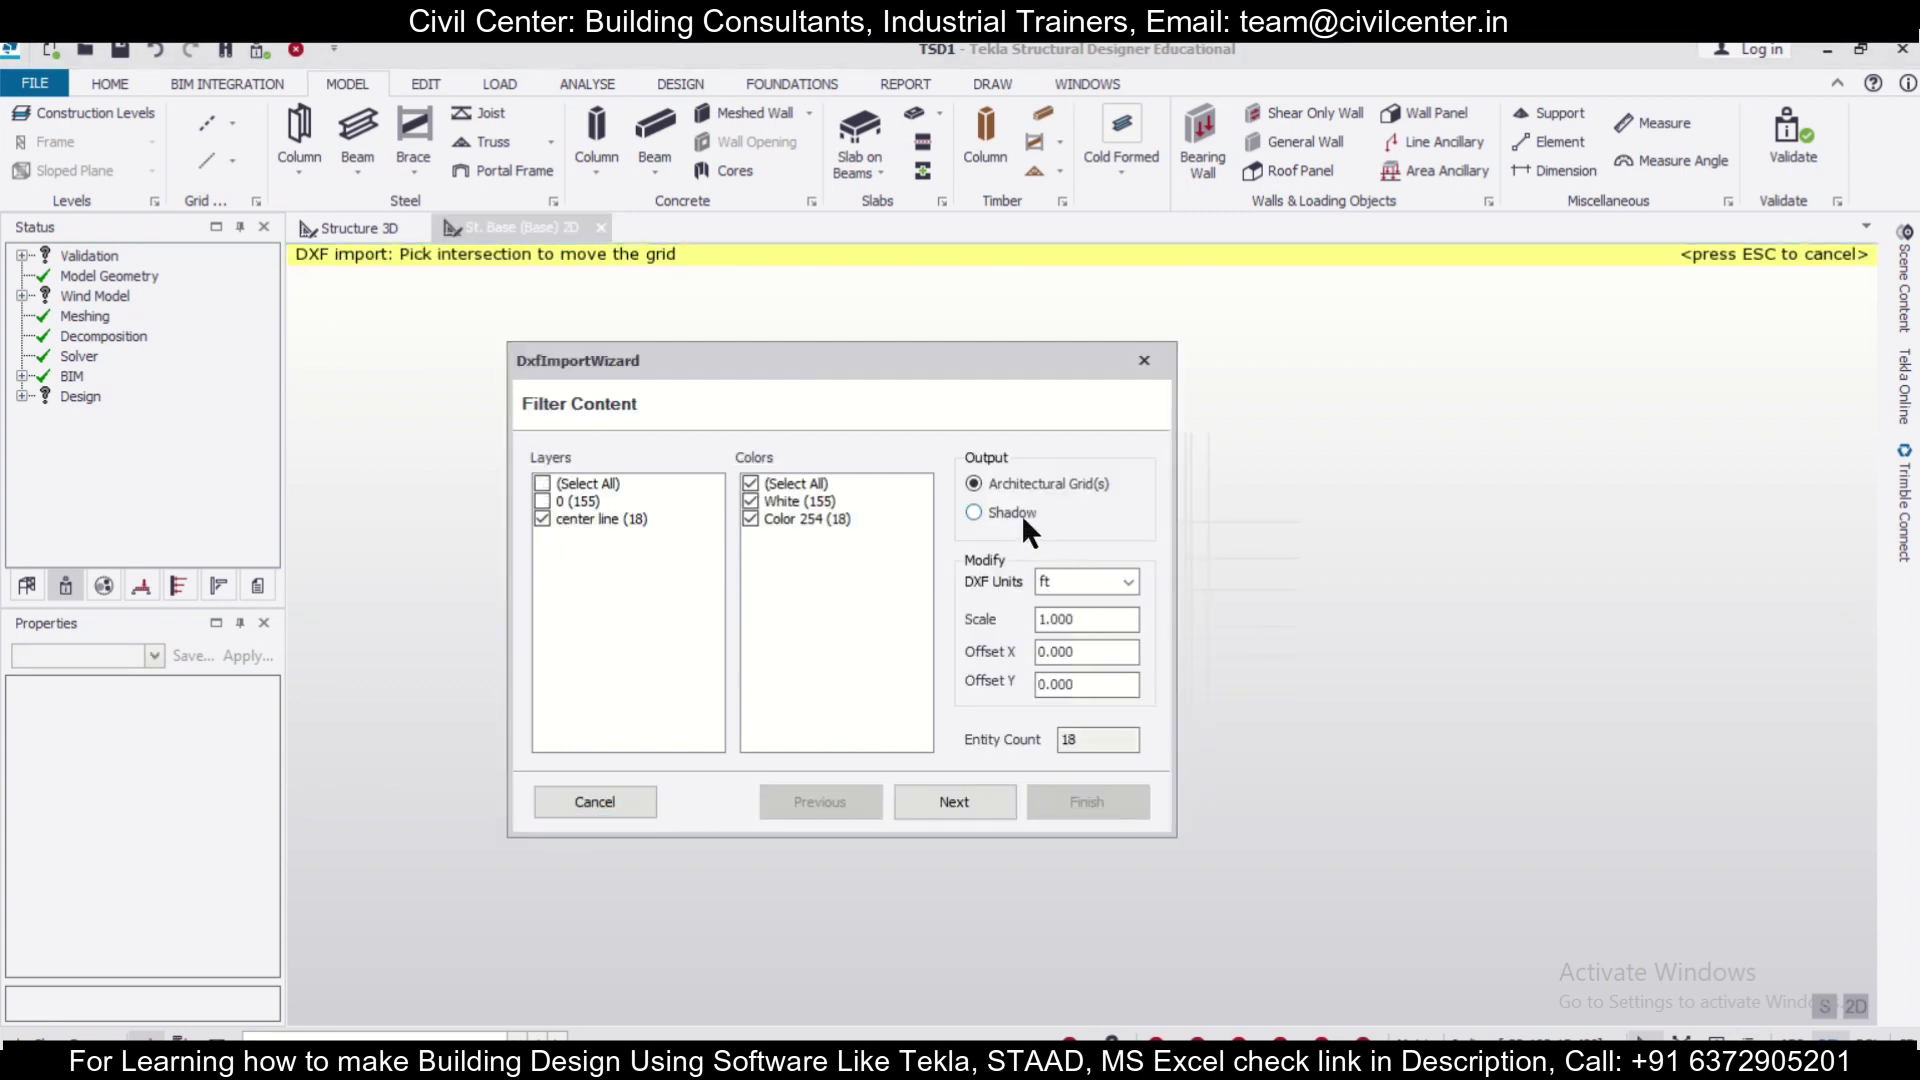
{"action": "left_click", "coordinate": [1095, 586]}
{"action": "left_click", "coordinate": [1076, 602]}
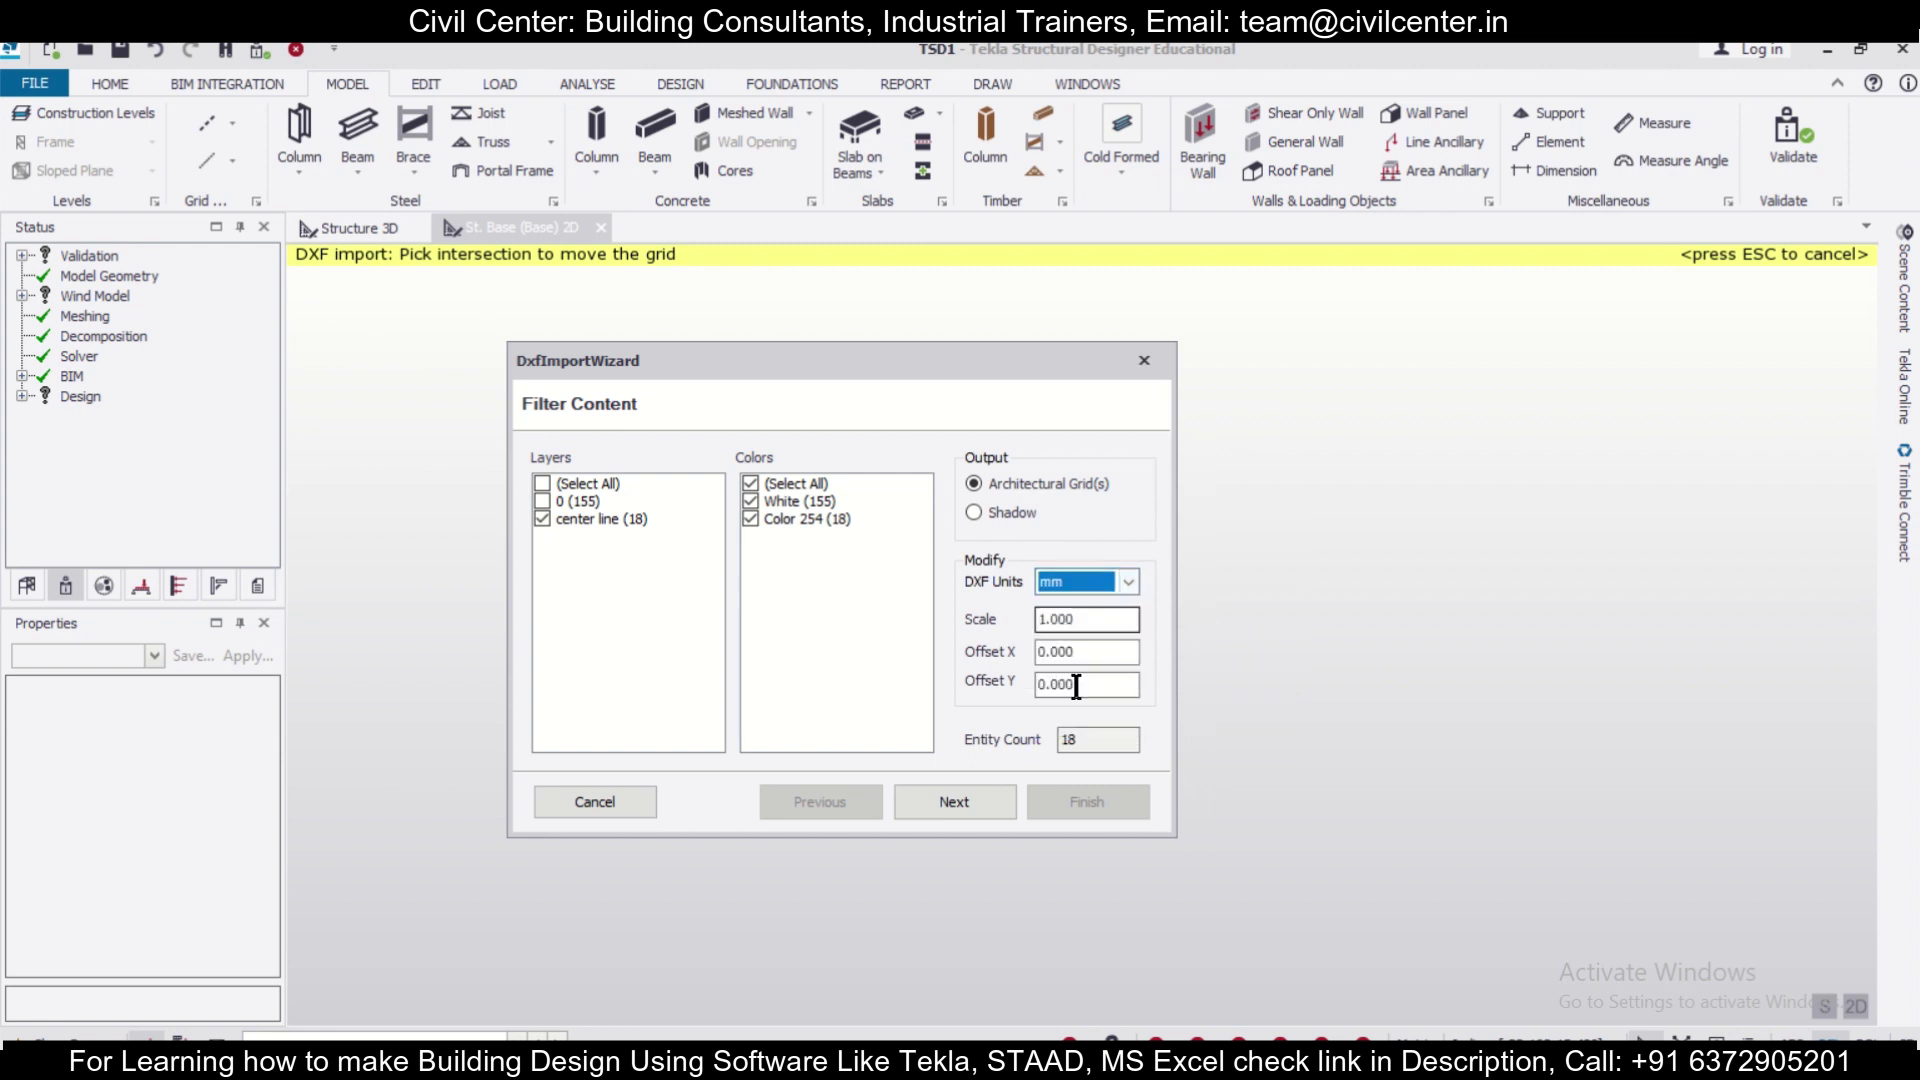
{"action": "left_click", "coordinate": [954, 802]}
{"action": "left_click", "coordinate": [586, 484]}
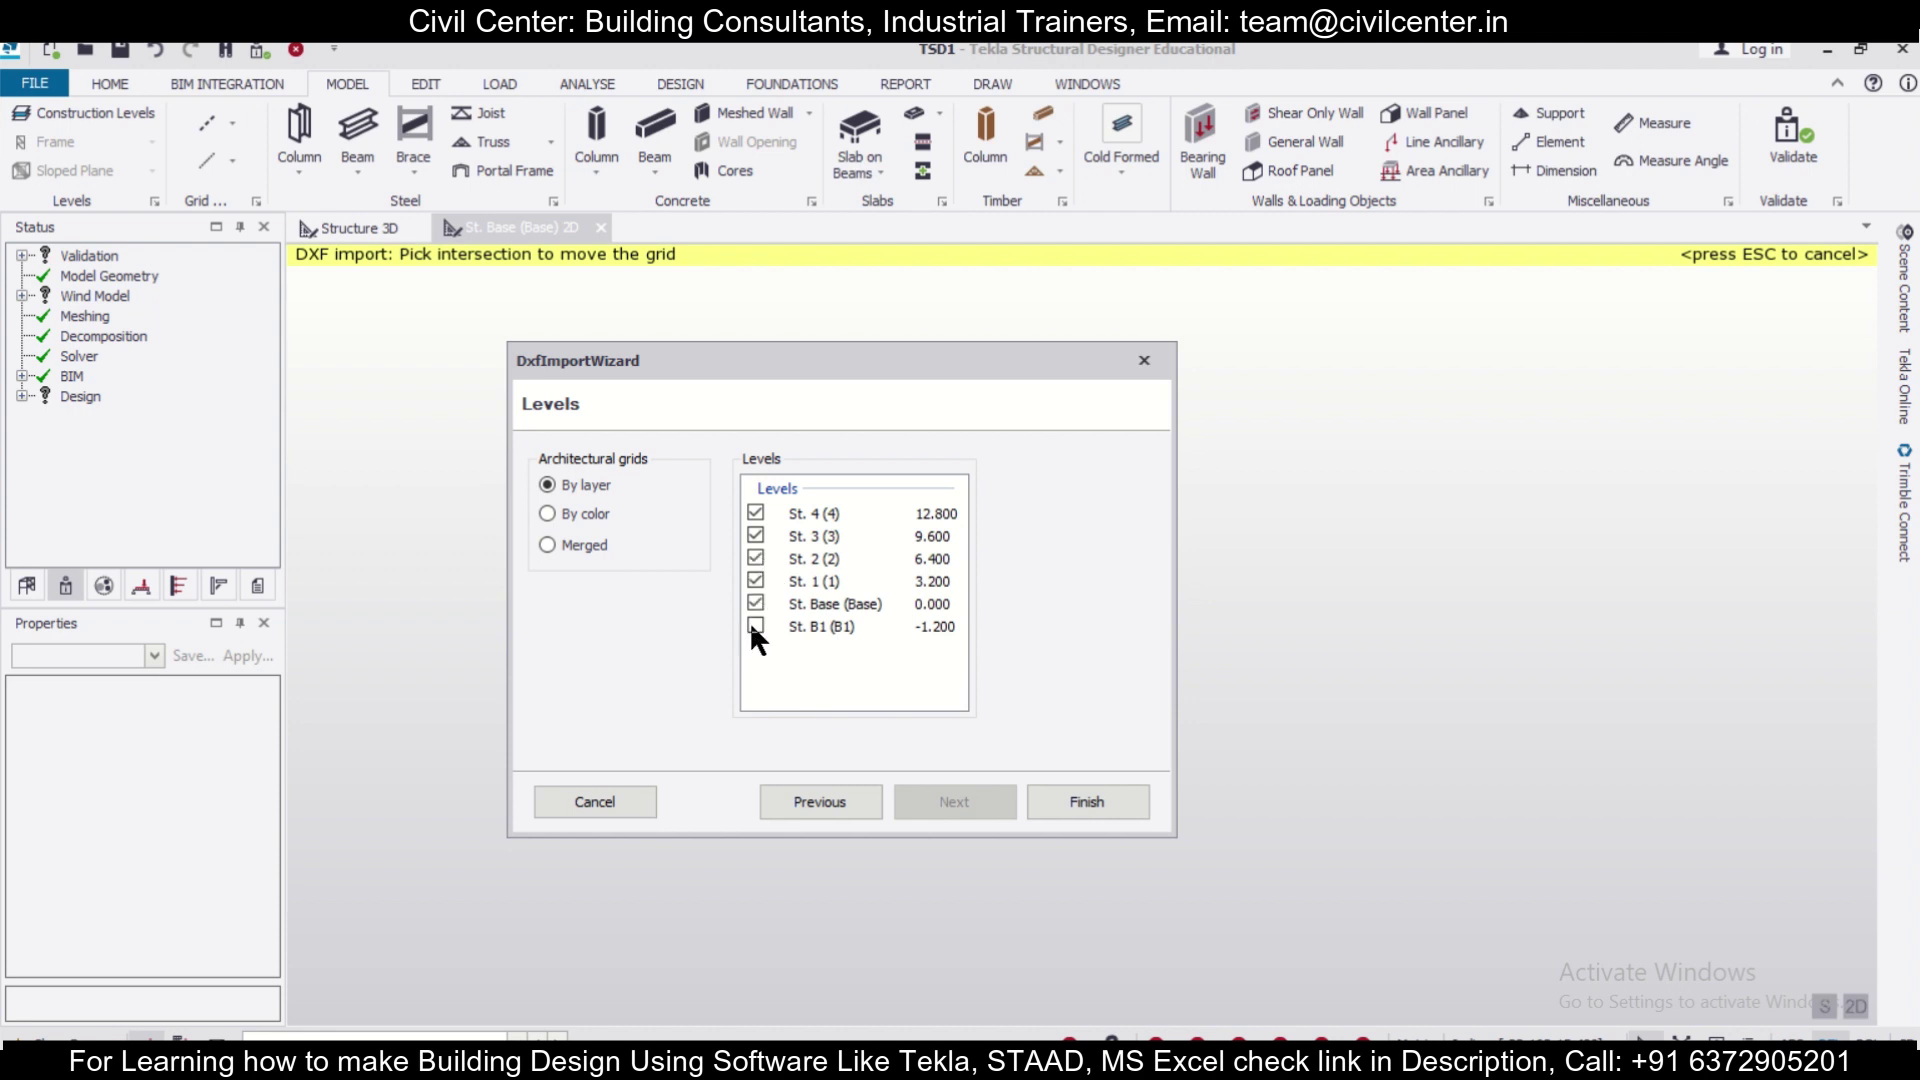
{"action": "left_click", "coordinate": [1058, 801]}
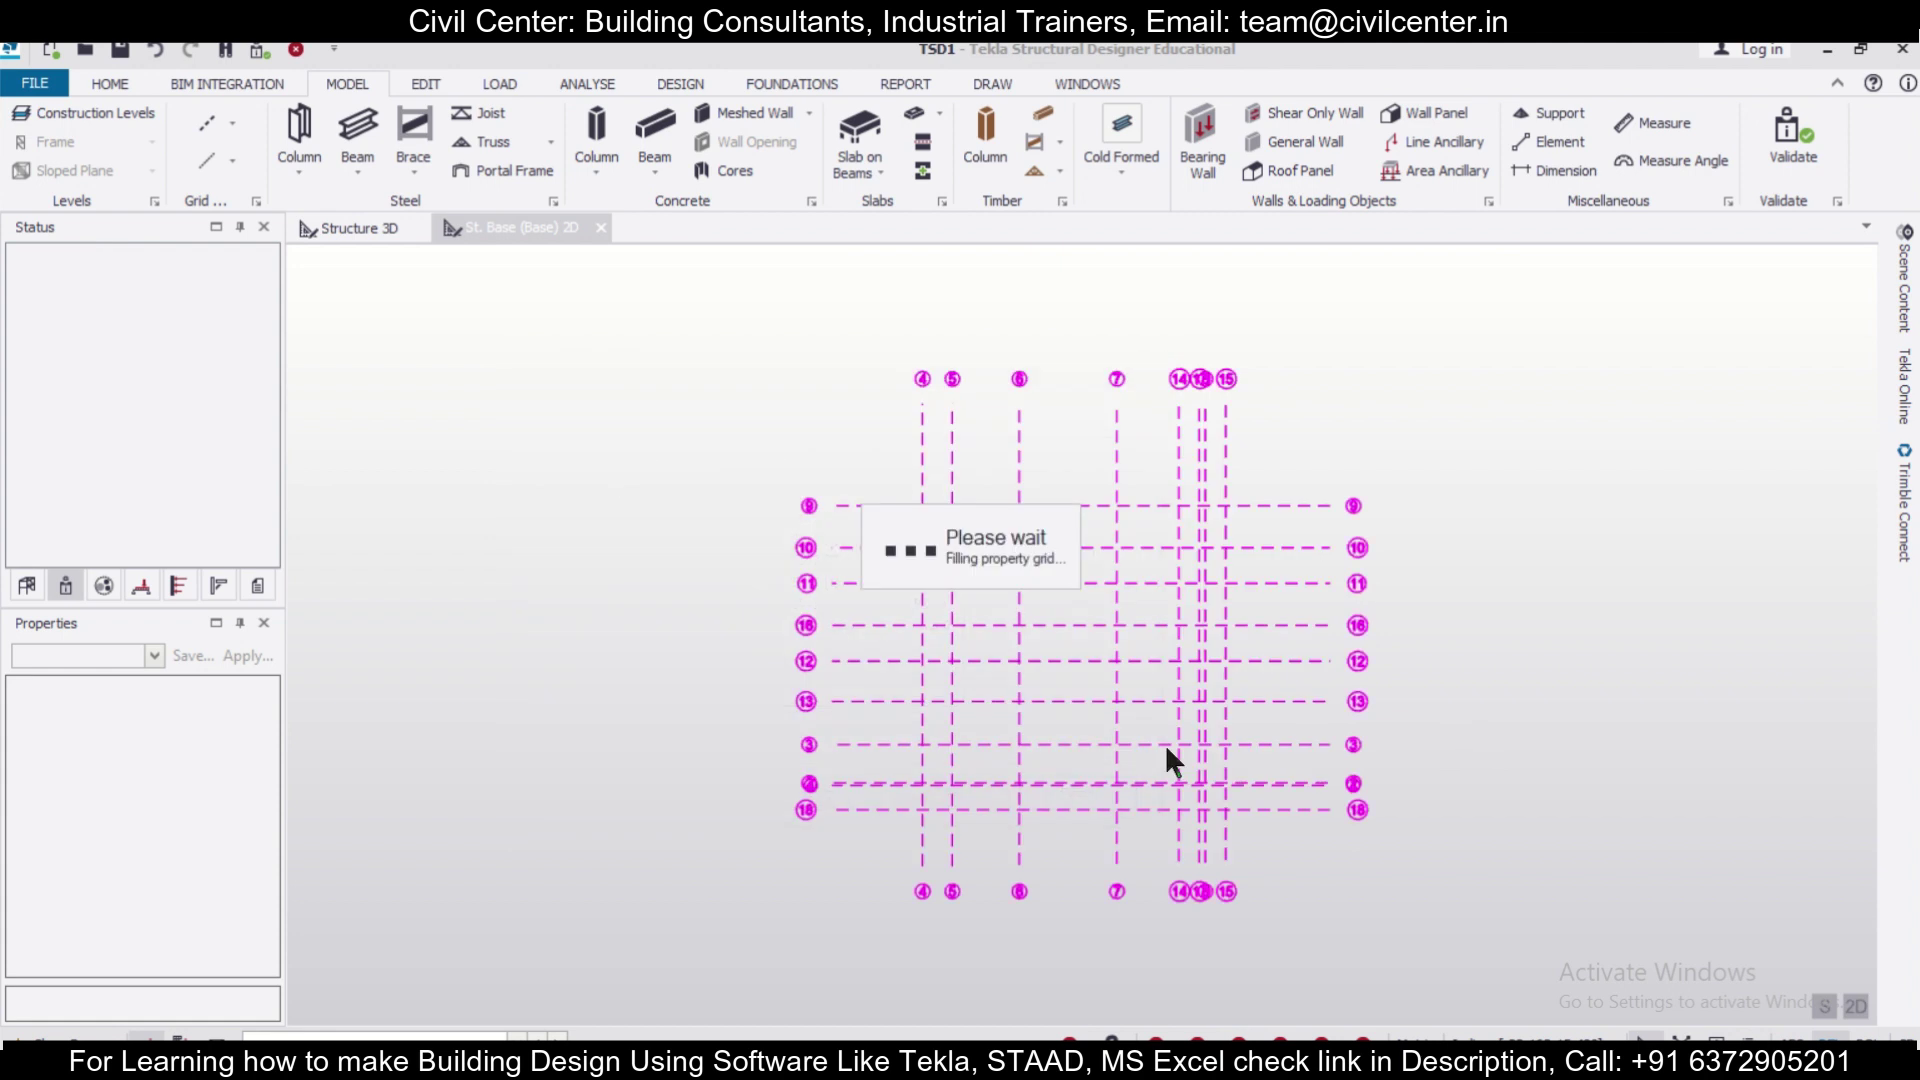
Select the whole imported grid and change its color to black.
{"action": "left_click_drag", "start_coordinate": [728, 330], "coordinate": [1496, 974]}
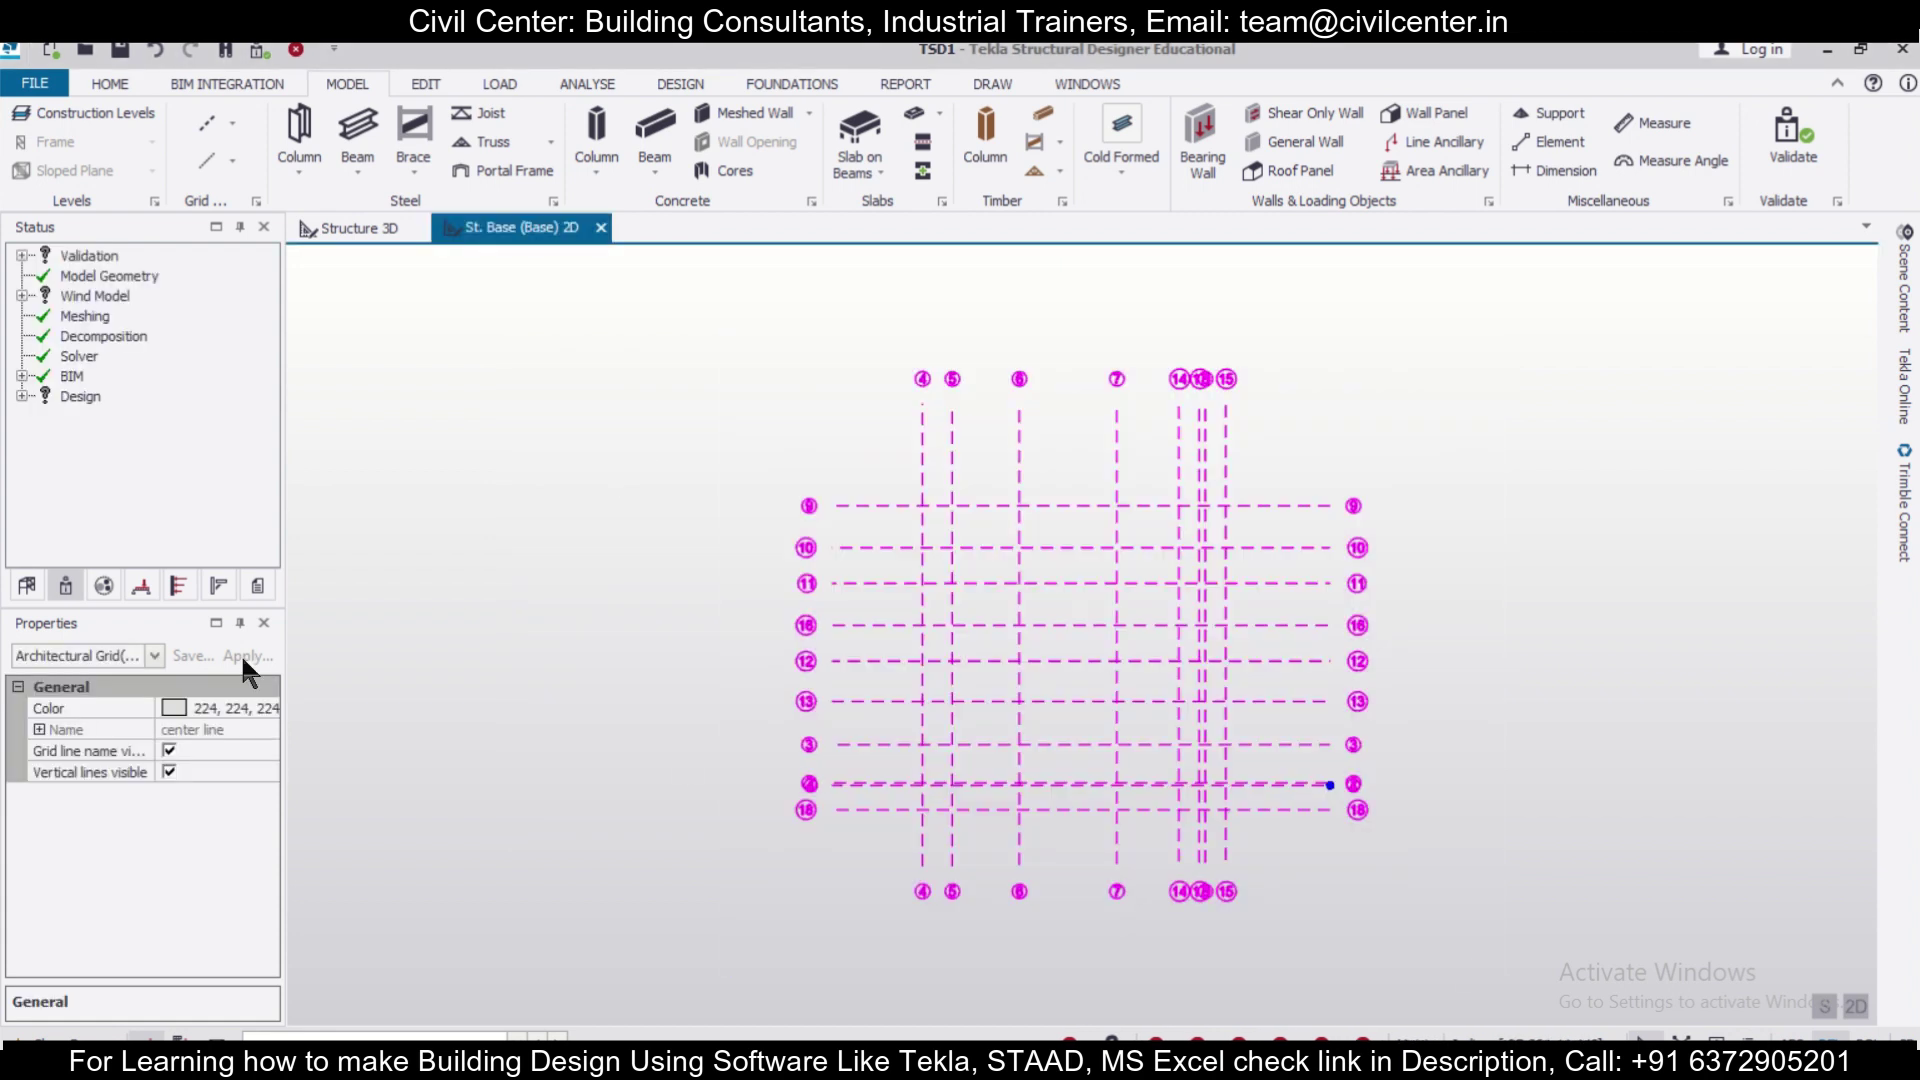
{"action": "left_click", "coordinate": [233, 709]}
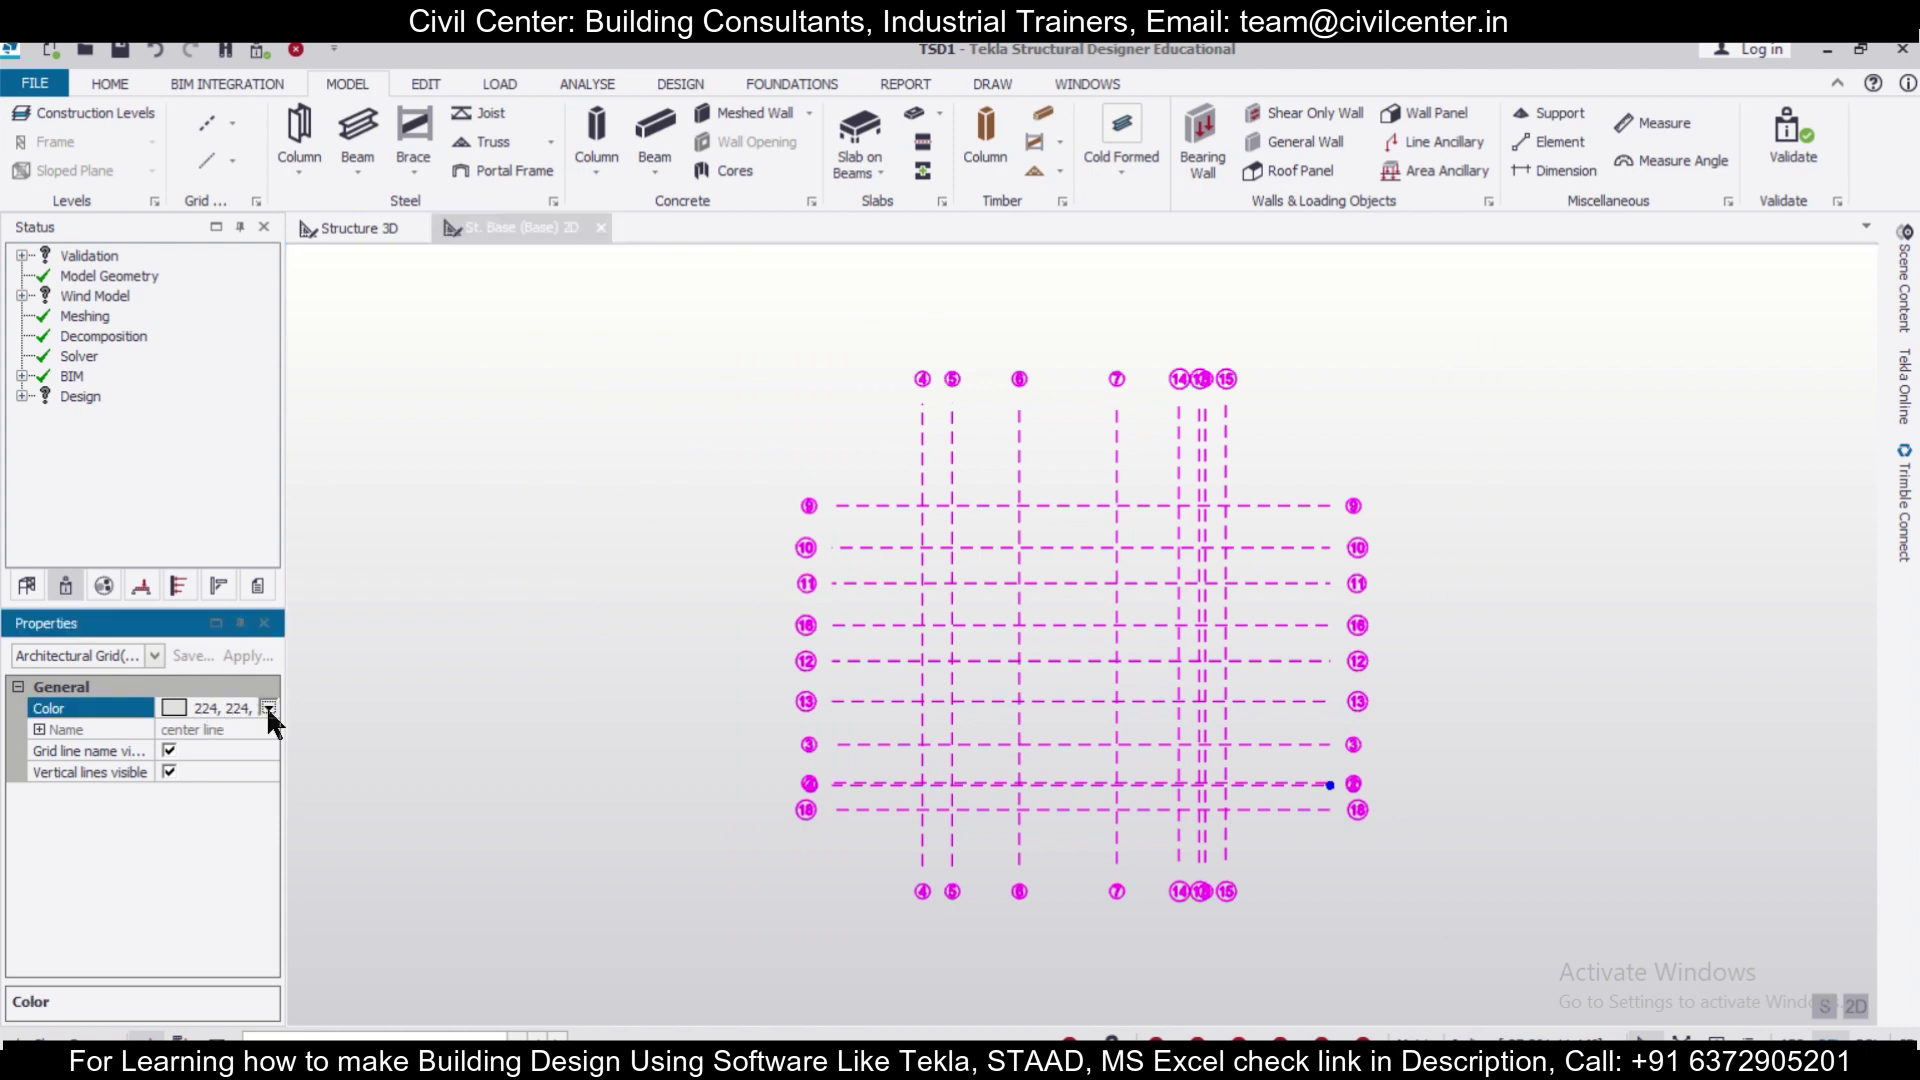
{"action": "left_click", "coordinate": [266, 706]}
{"action": "left_click", "coordinate": [50, 904]}
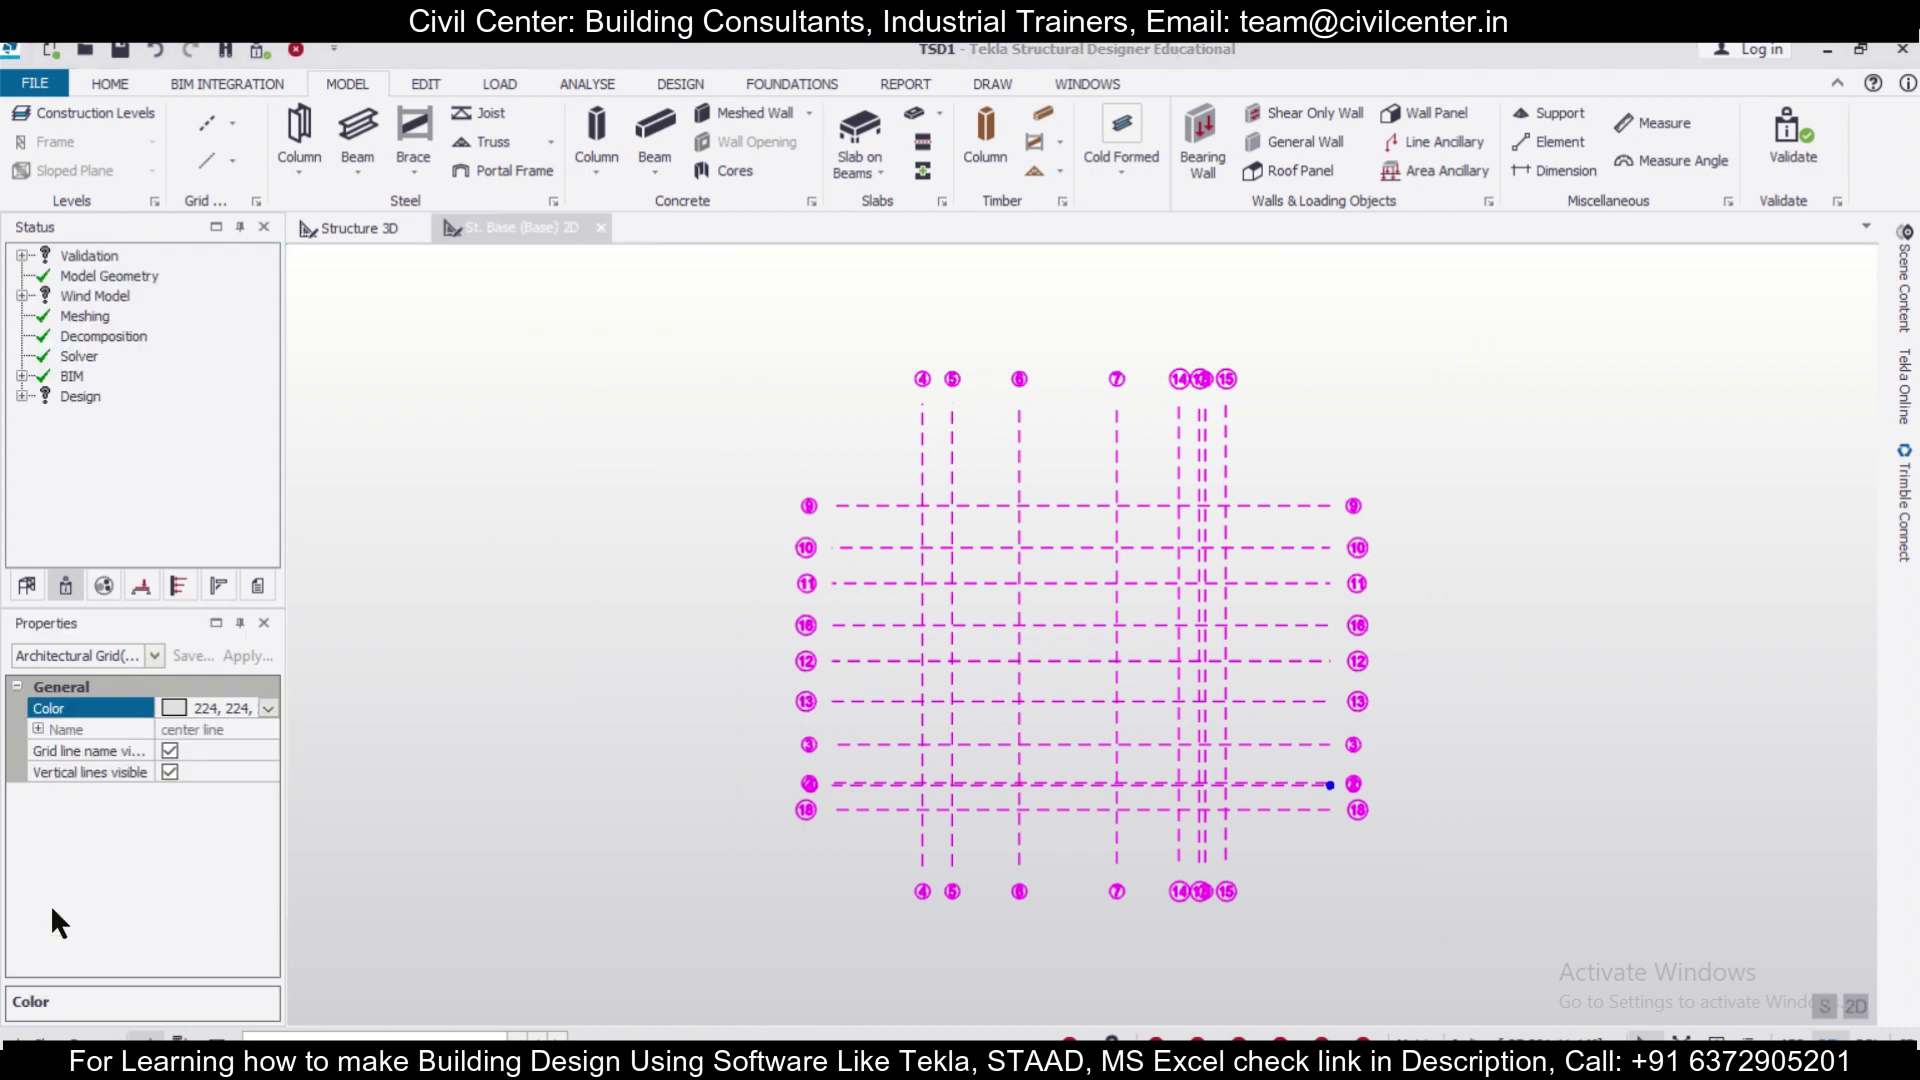
{"action": "left_click", "coordinate": [622, 836]}
{"action": "left_click", "coordinate": [623, 831]}
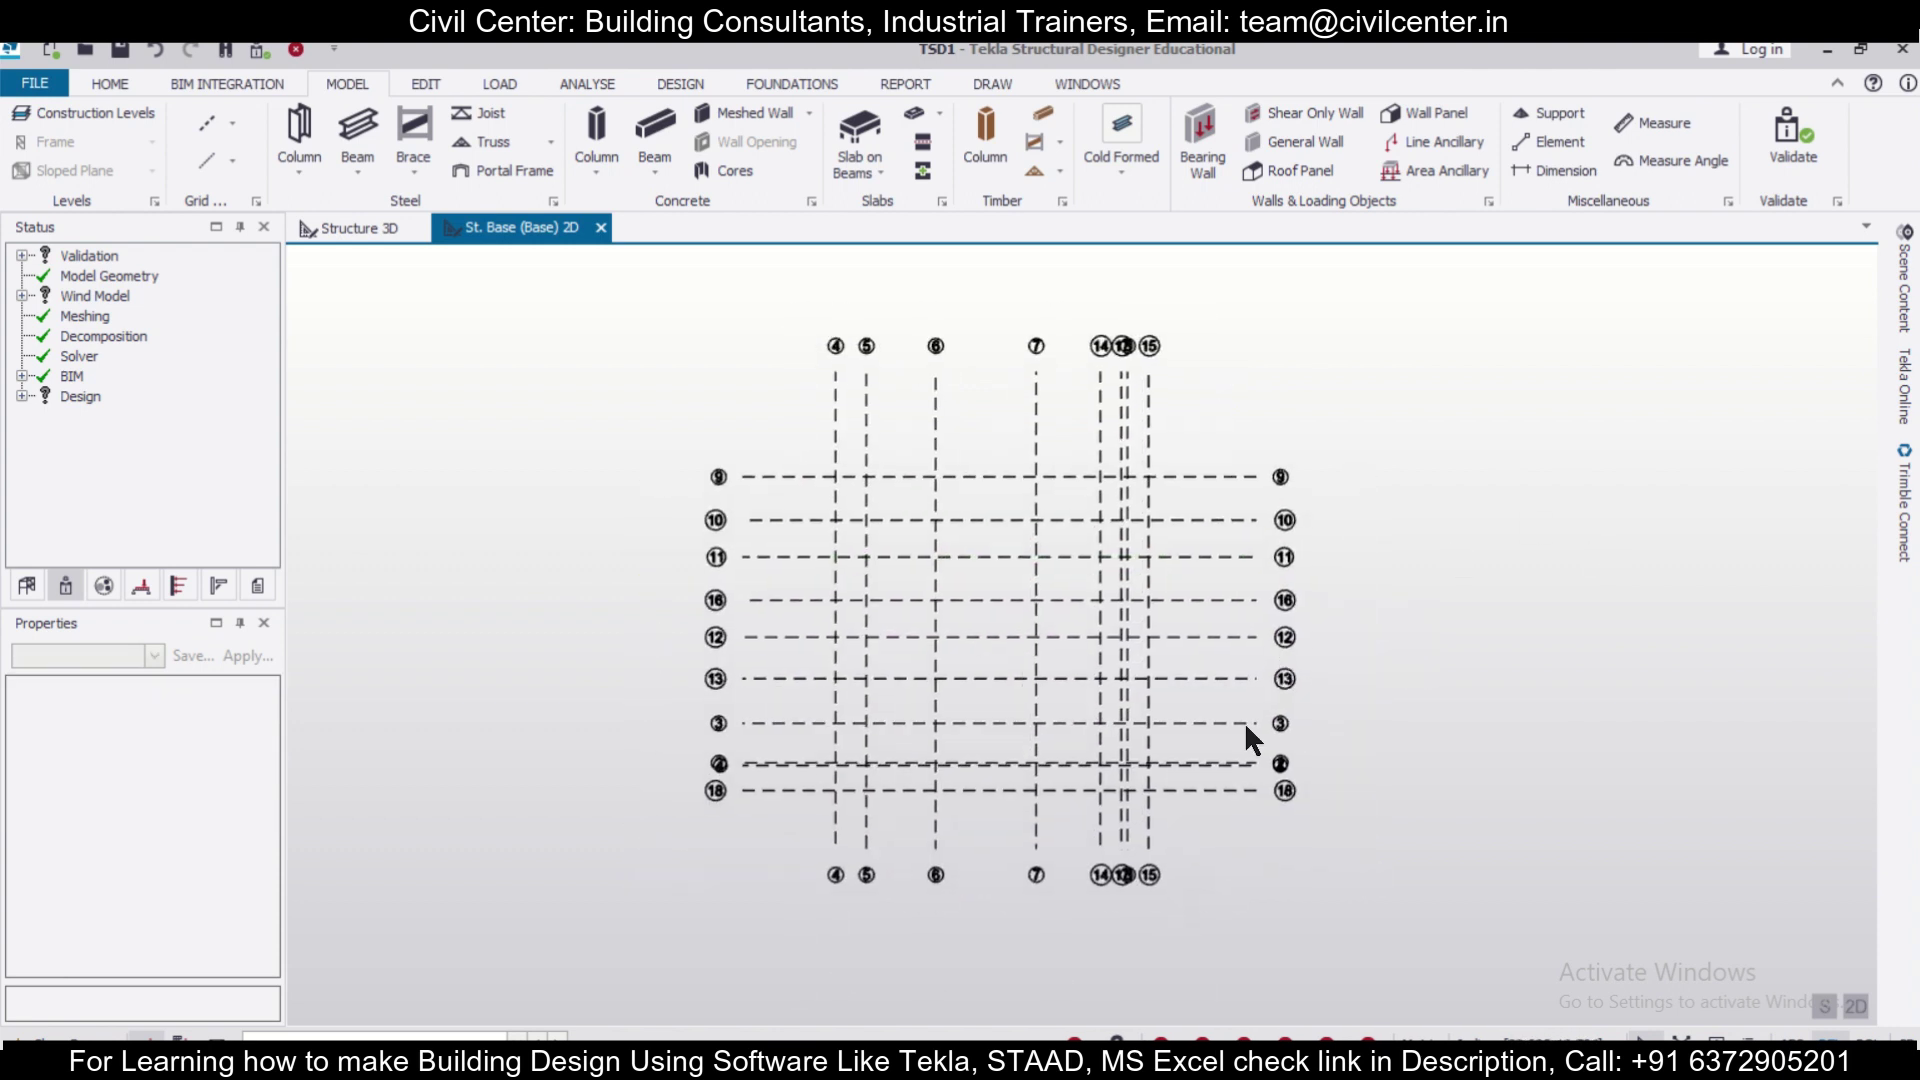
Start another DXF import of the CL mm drawing to bring in its remaining layer.
{"action": "scroll", "coordinate": [1260, 740], "scroll_direction": "up", "scroll_amount": 3}
{"action": "scroll", "coordinate": [1305, 798], "scroll_direction": "up", "scroll_amount": 1}
{"action": "scroll", "coordinate": [1313, 797], "scroll_direction": "down", "scroll_amount": 2}
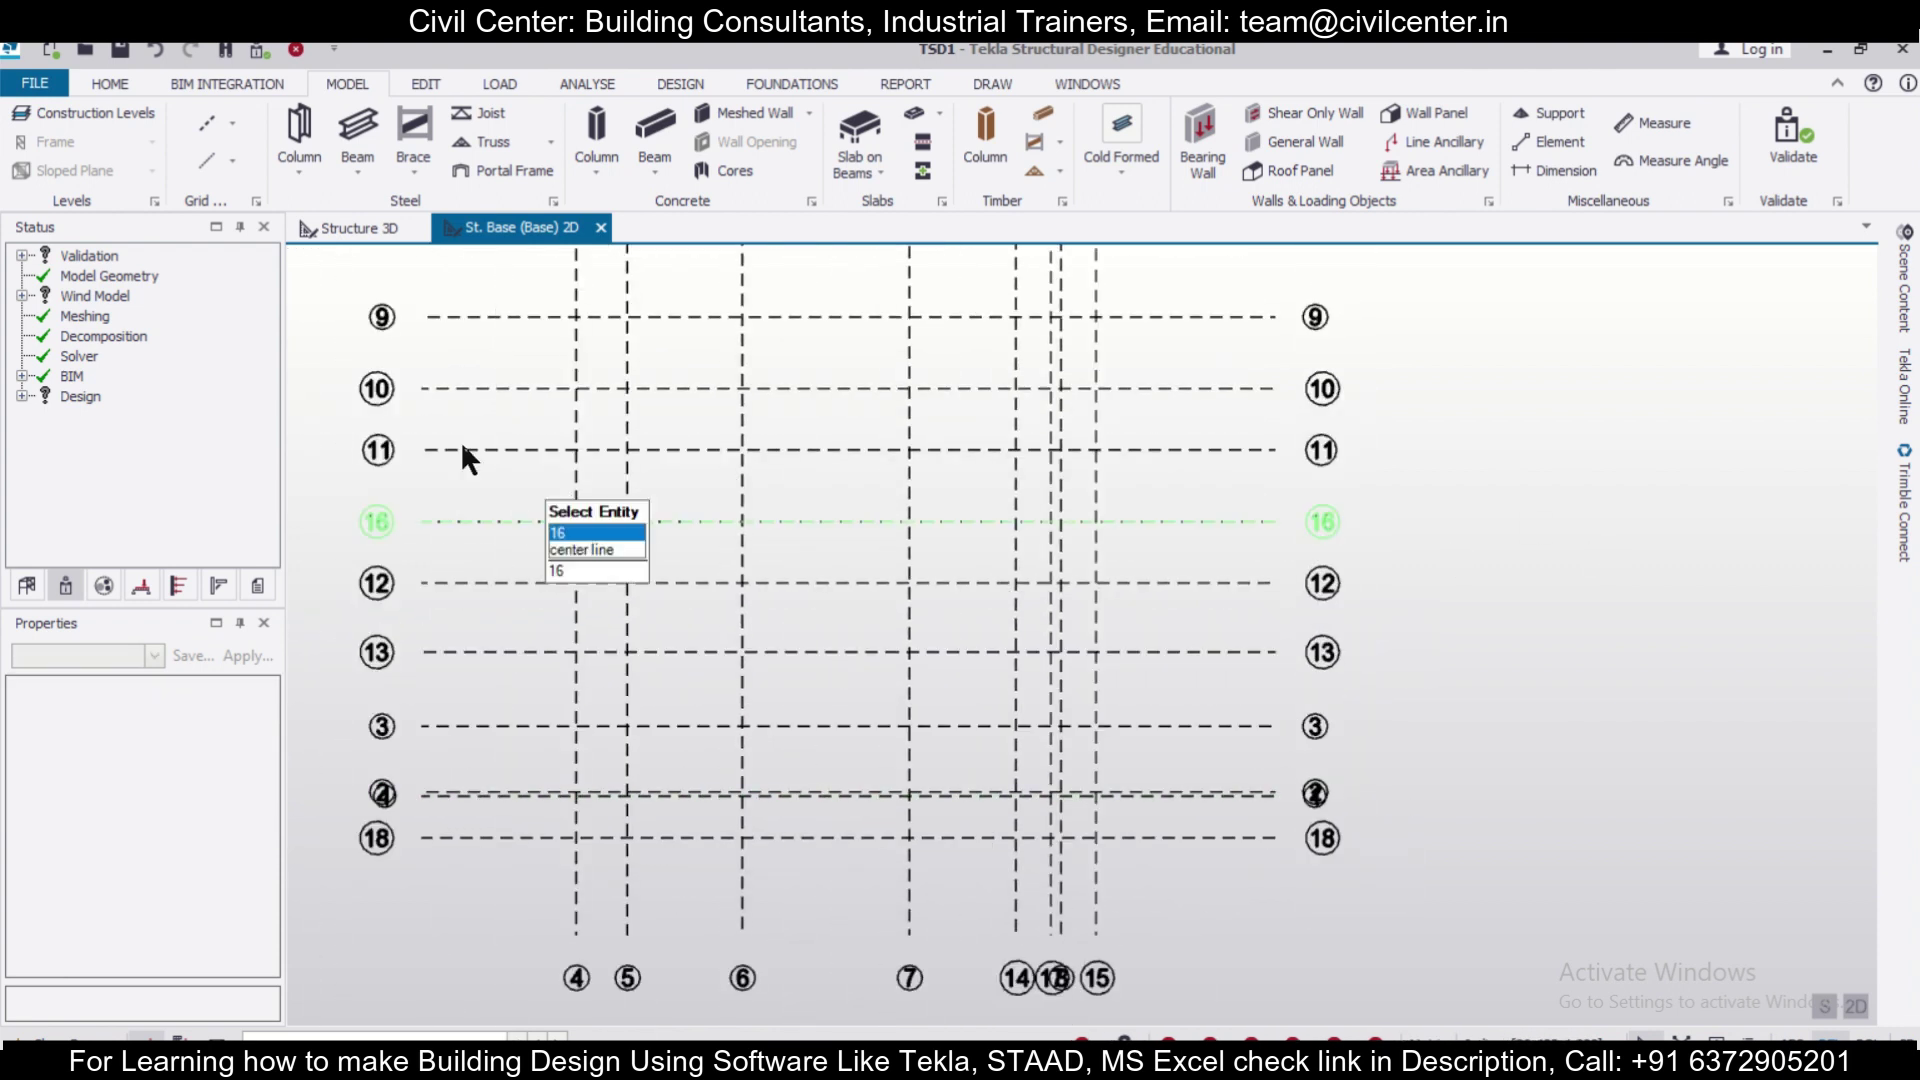
{"action": "scroll", "coordinate": [460, 416], "scroll_direction": "down", "scroll_amount": 1}
{"action": "left_click", "coordinate": [236, 122]}
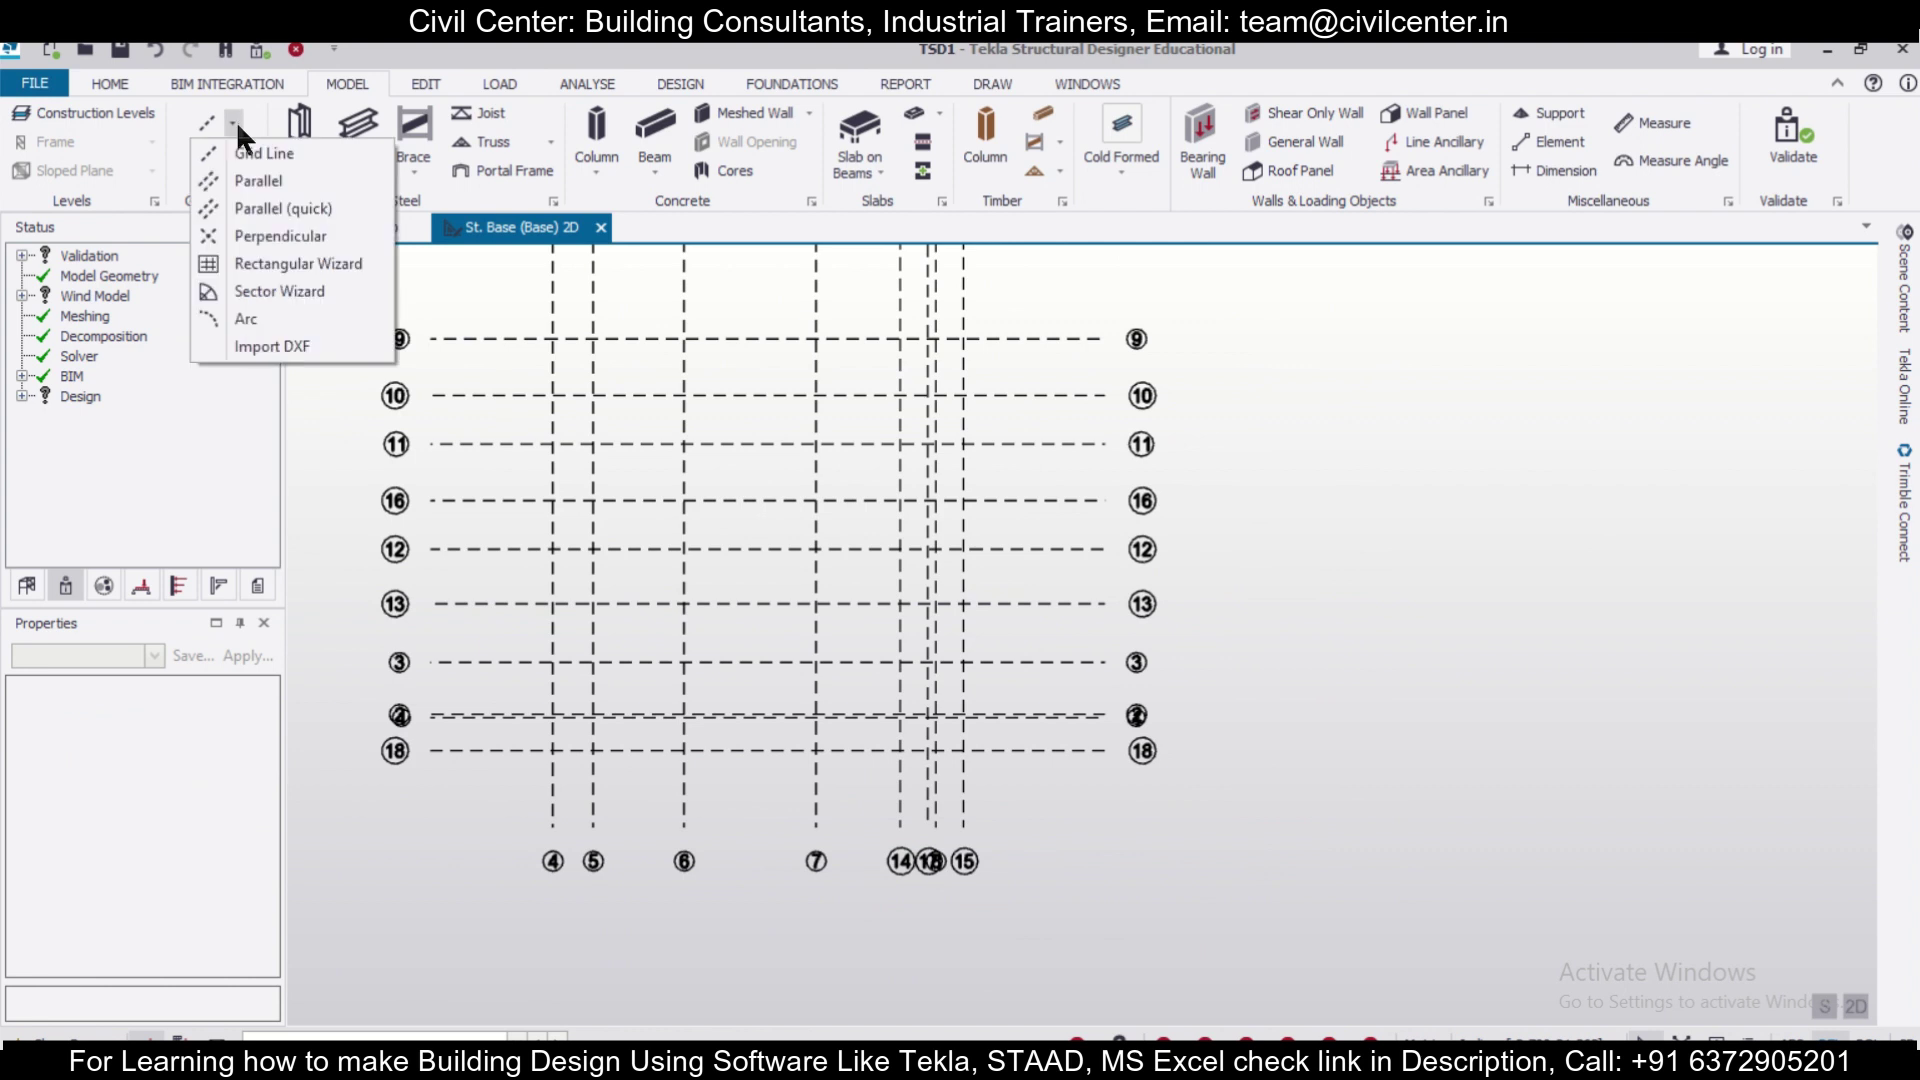
{"action": "left_click", "coordinate": [300, 346]}
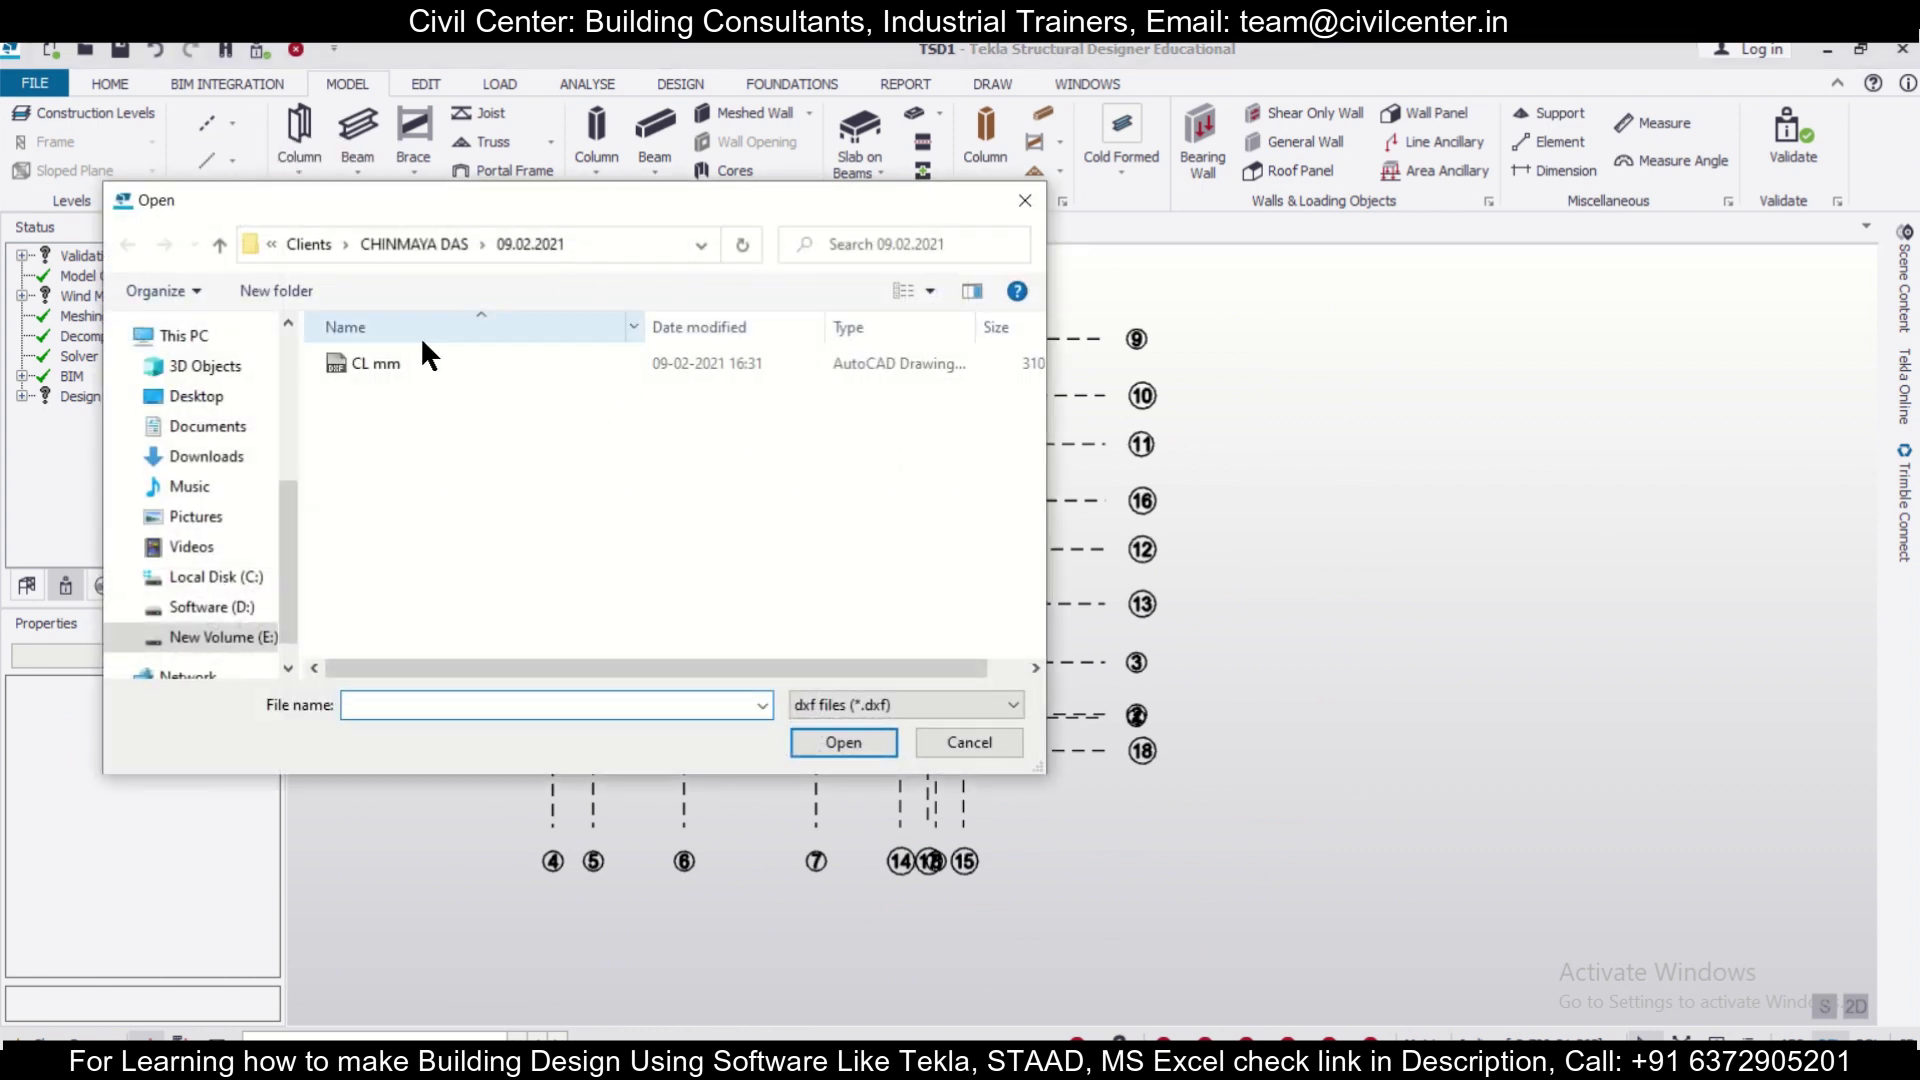
{"action": "left_click", "coordinate": [390, 363]}
{"action": "left_click", "coordinate": [848, 740]}
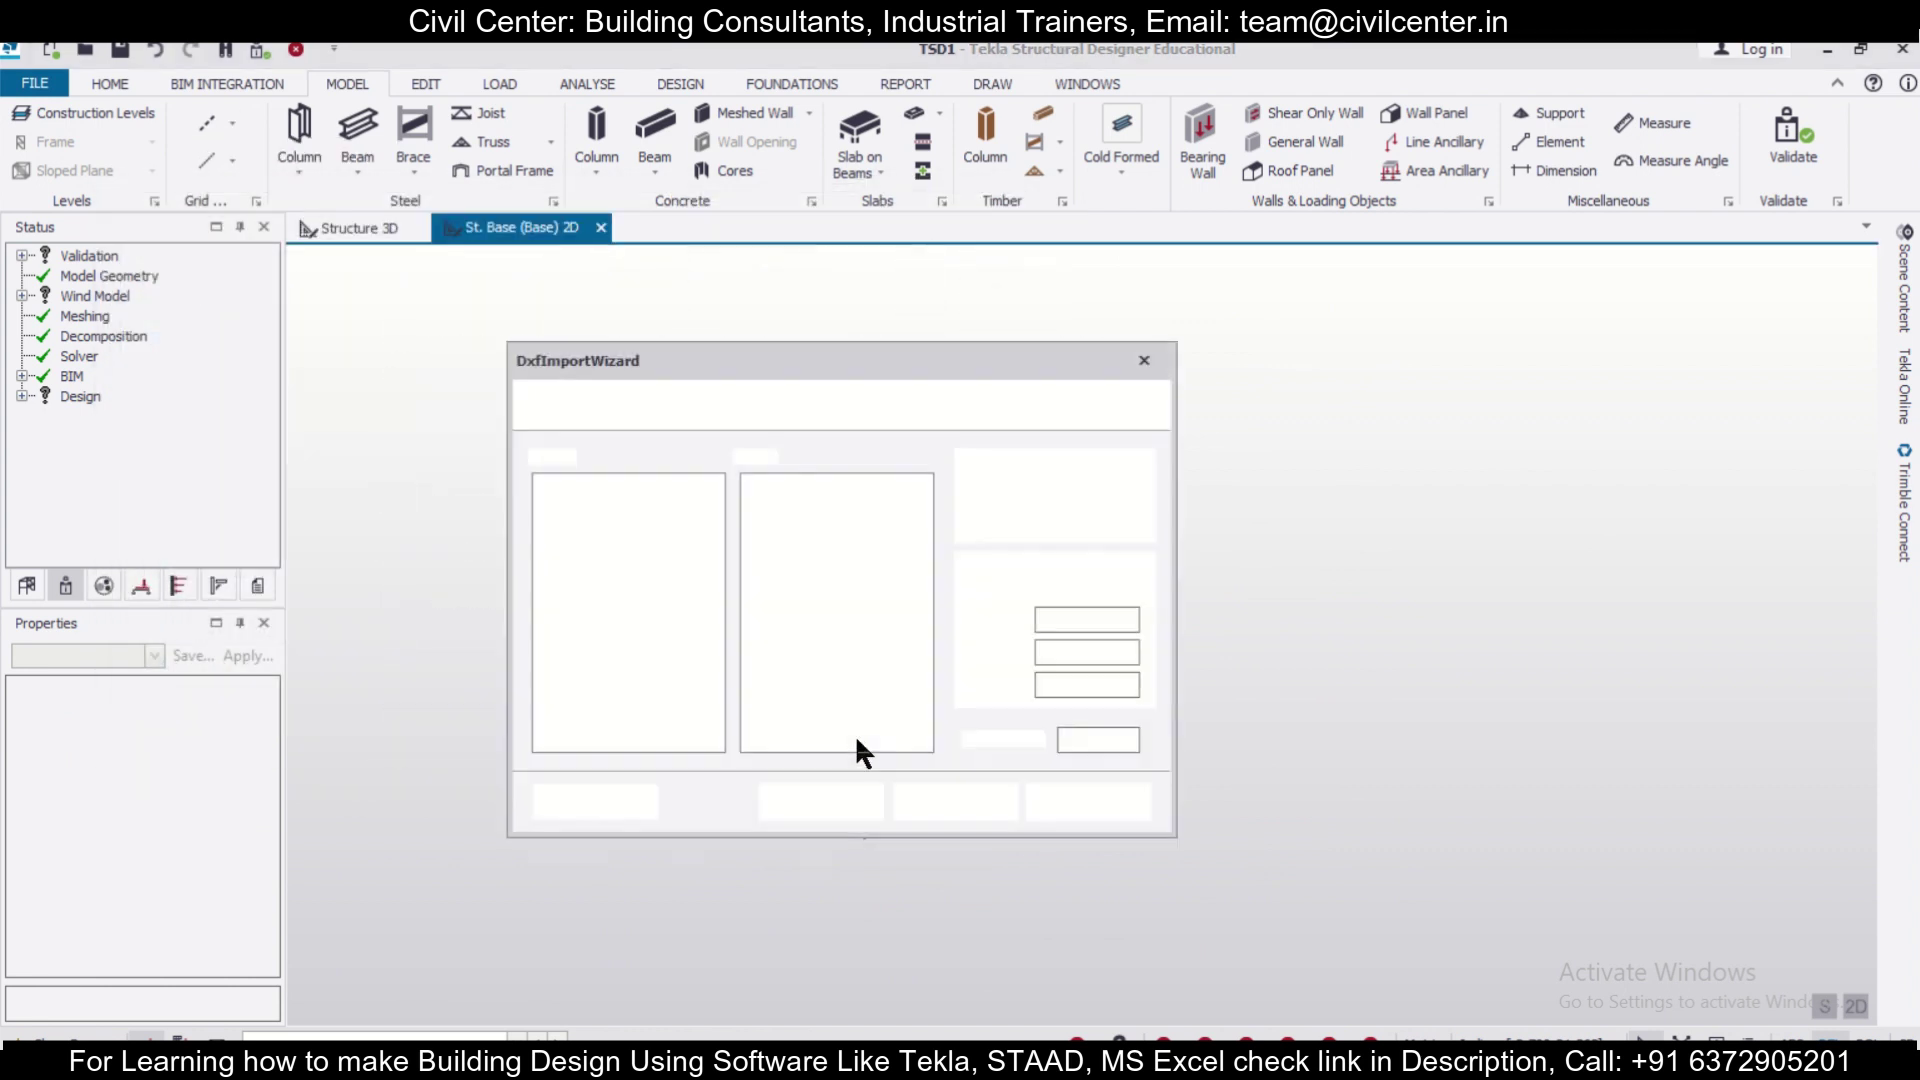
Import only layer 0 as a shadow in mm and inspect the plan against the grid lines.
{"action": "left_click", "coordinate": [541, 518]}
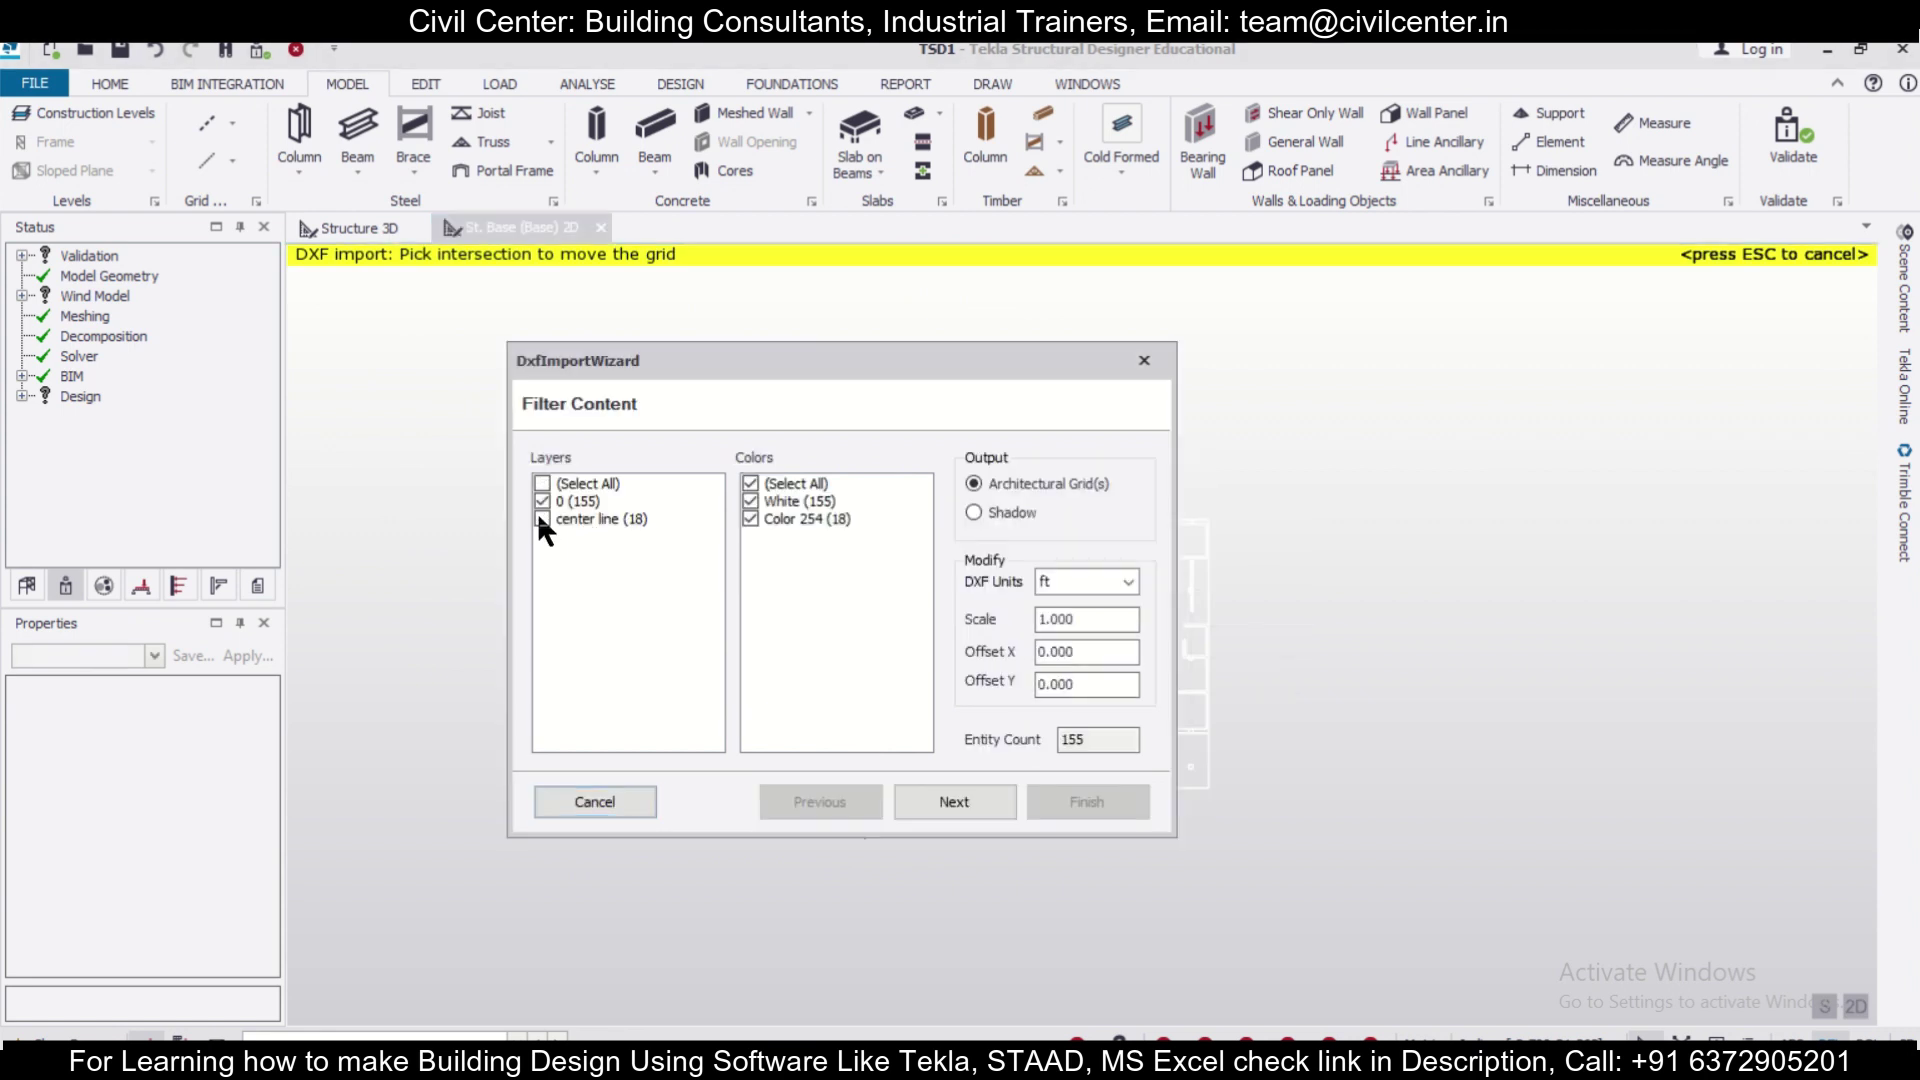
{"action": "left_click", "coordinate": [973, 512]}
{"action": "left_click", "coordinate": [1108, 582]}
{"action": "left_click", "coordinate": [1098, 618]}
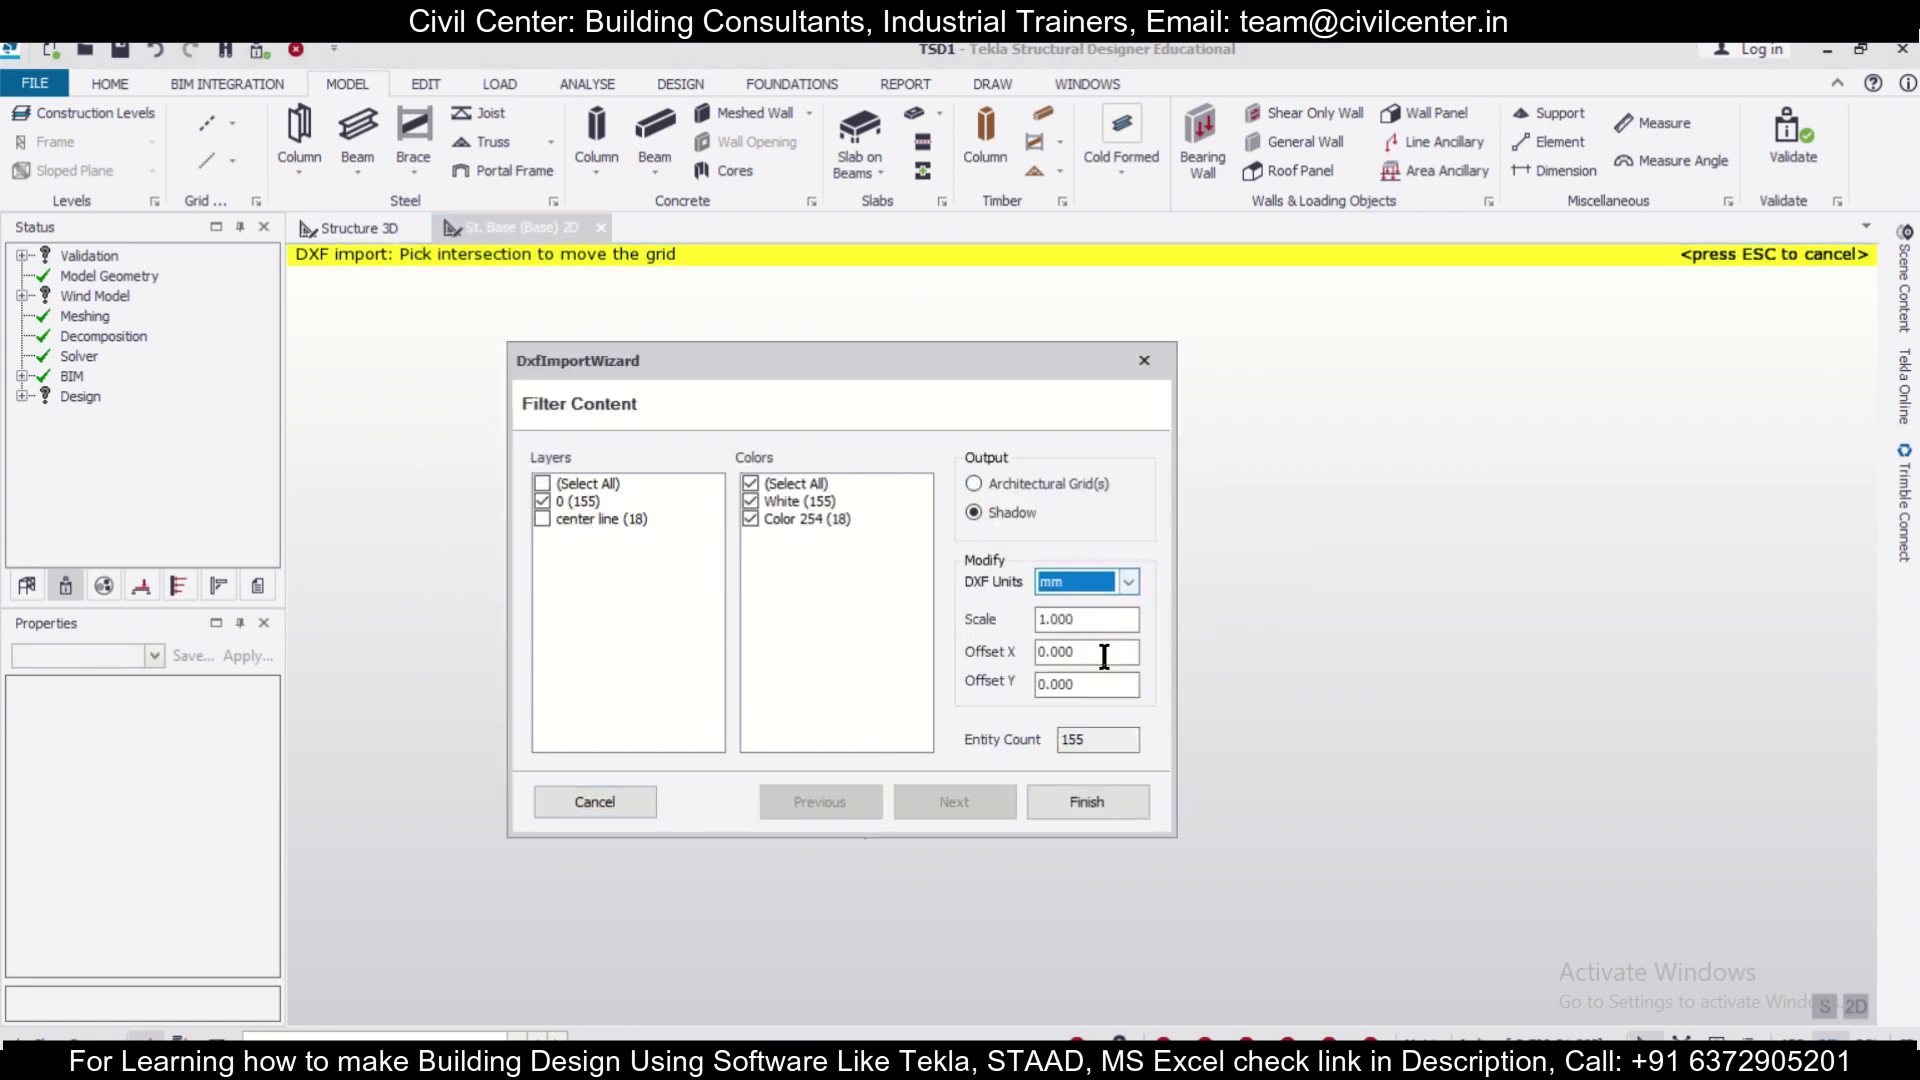
{"action": "left_click", "coordinate": [1078, 802]}
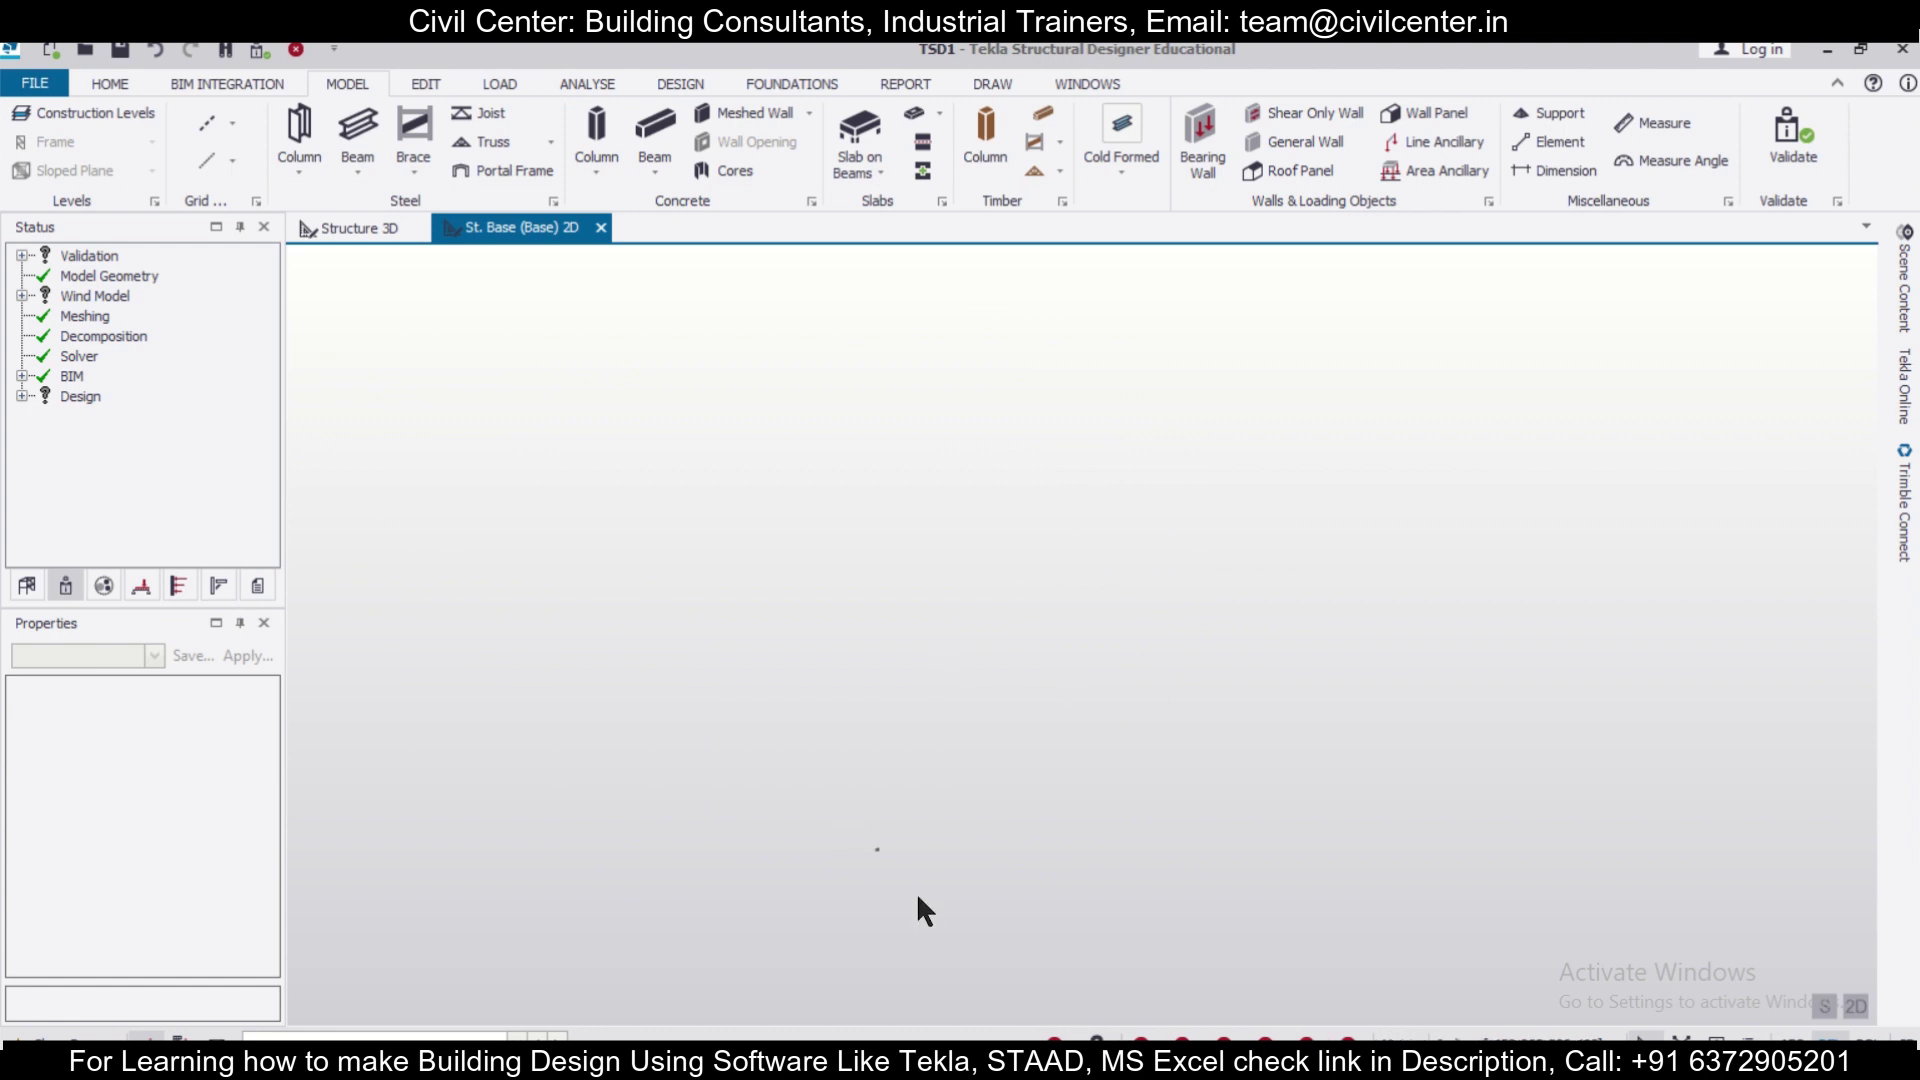
{"action": "scroll", "coordinate": [666, 690], "scroll_direction": "up", "scroll_amount": 10}
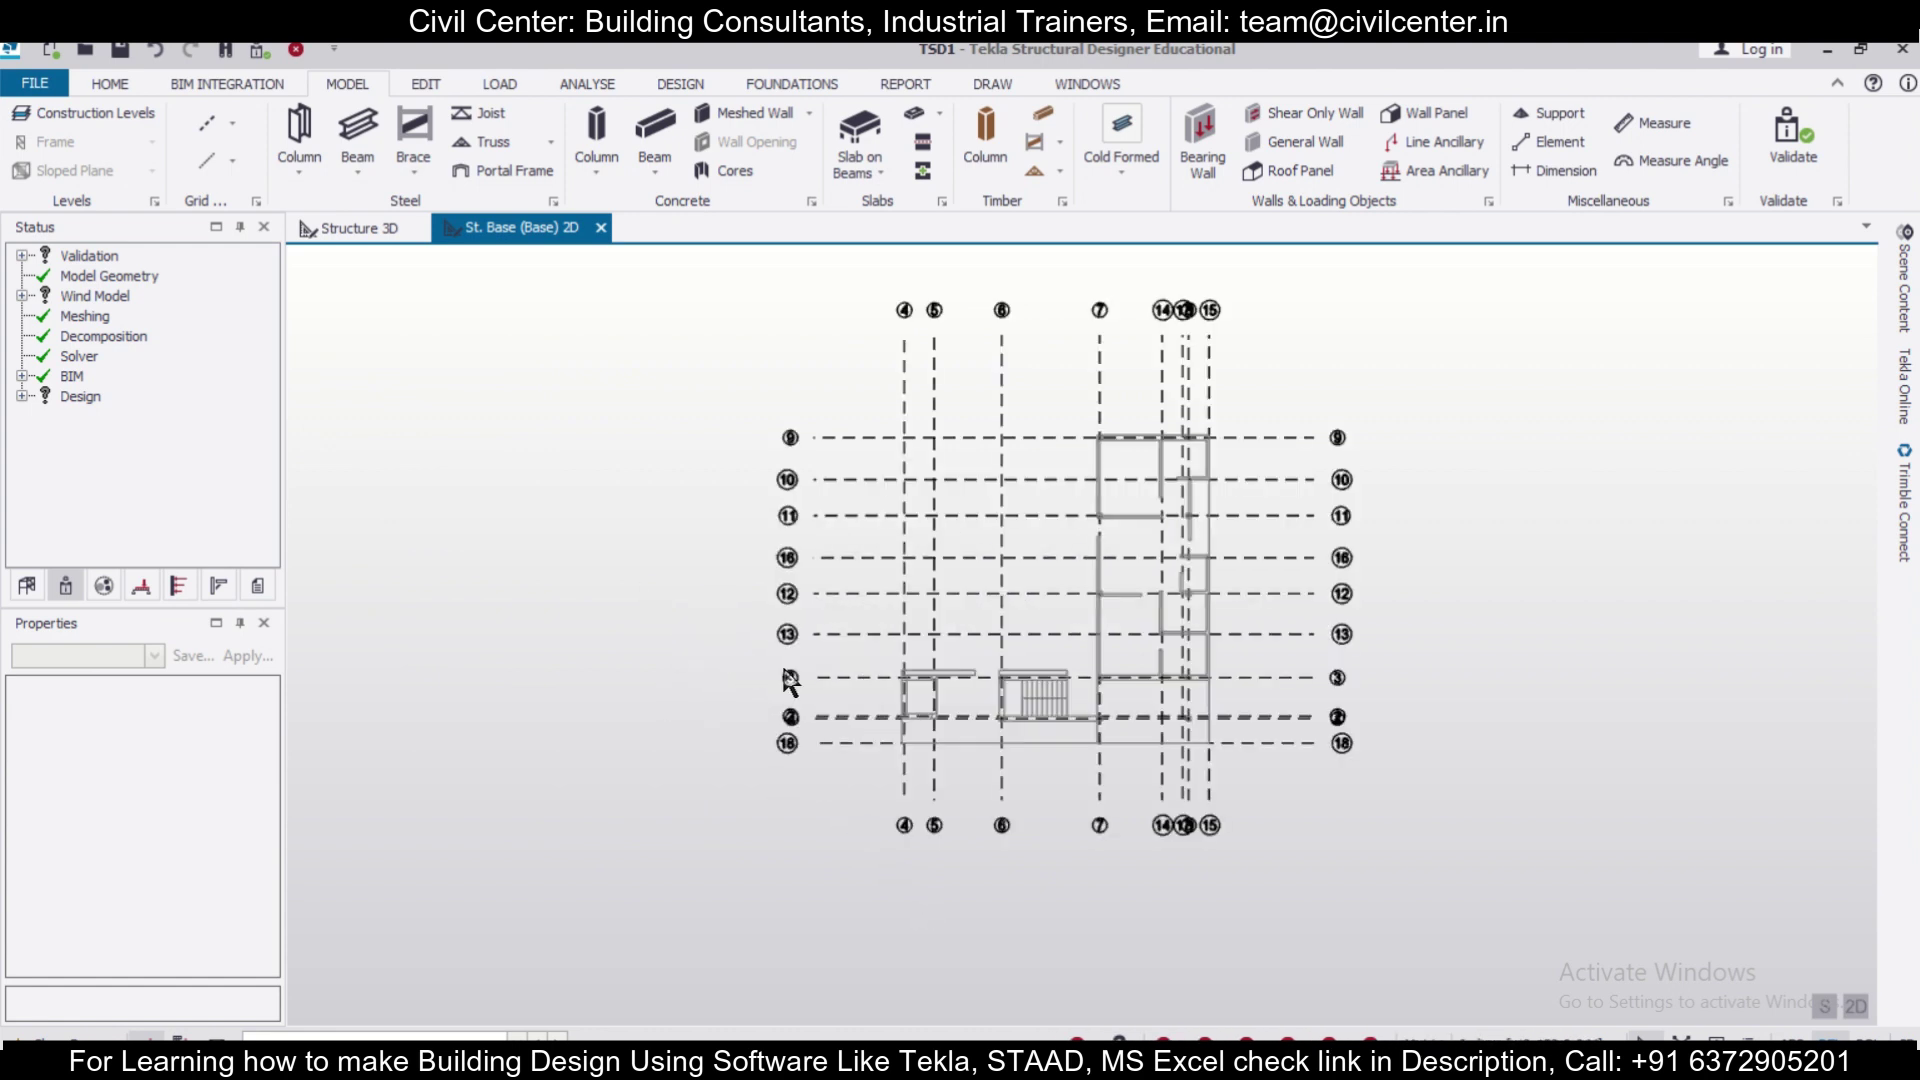
{"action": "scroll", "coordinate": [1220, 680], "scroll_direction": "up", "scroll_amount": 3}
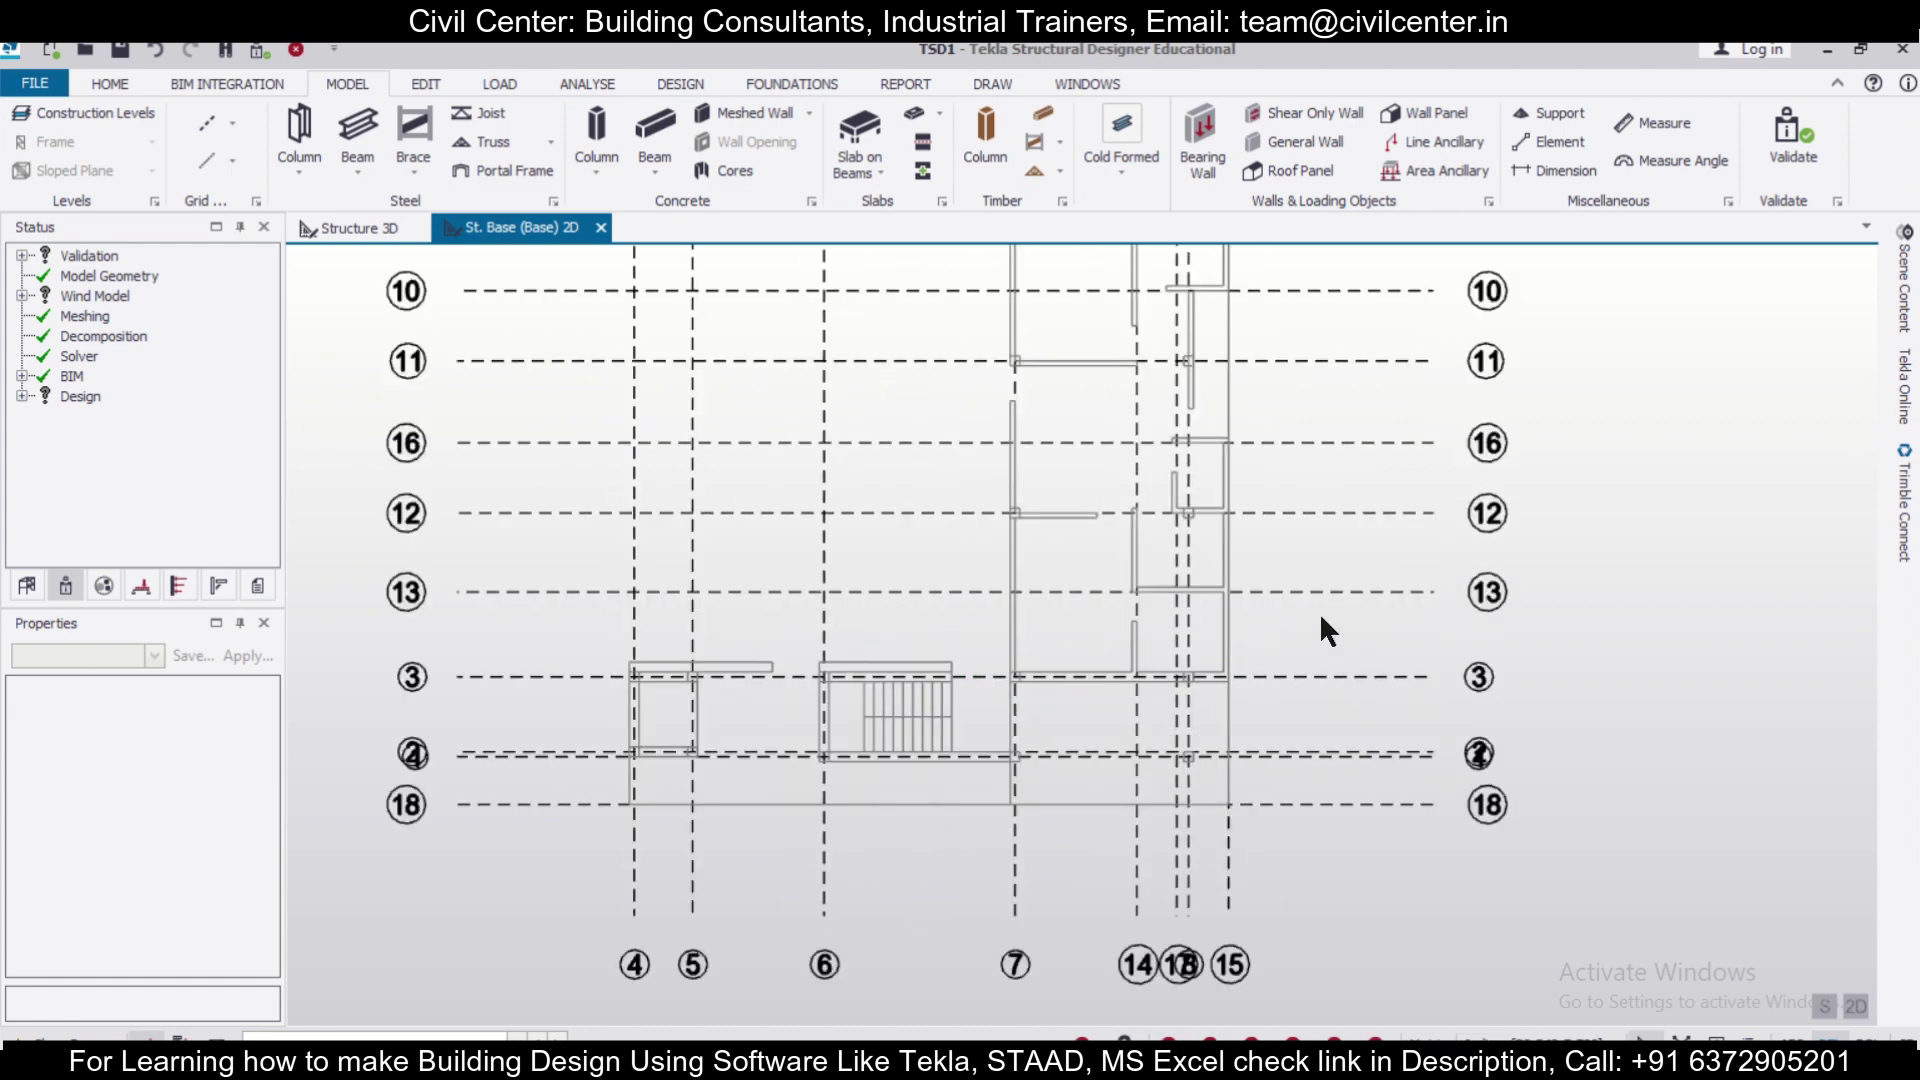
{"action": "scroll", "coordinate": [1318, 612], "scroll_direction": "down", "scroll_amount": 5}
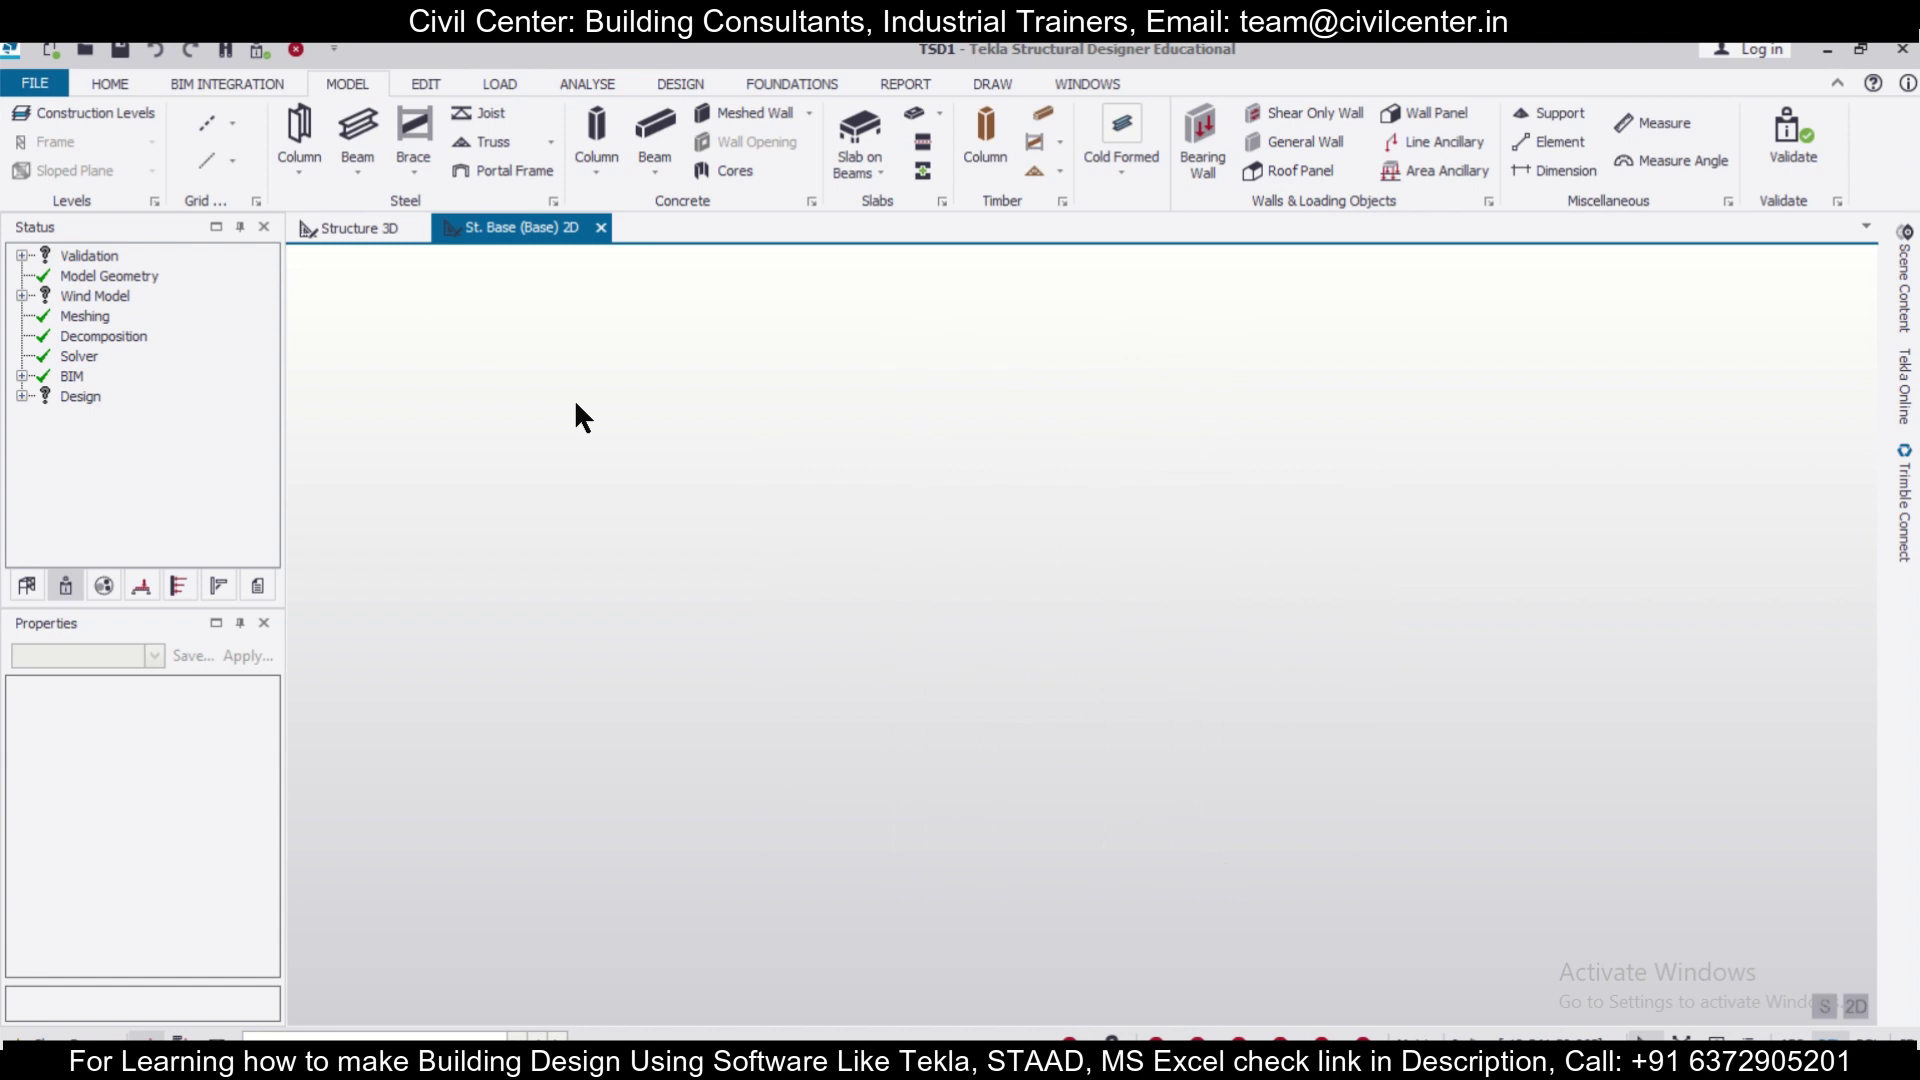
Start a new DXF import and open the center line plan drawing from the current client's folder.
{"action": "left_click", "coordinate": [232, 124]}
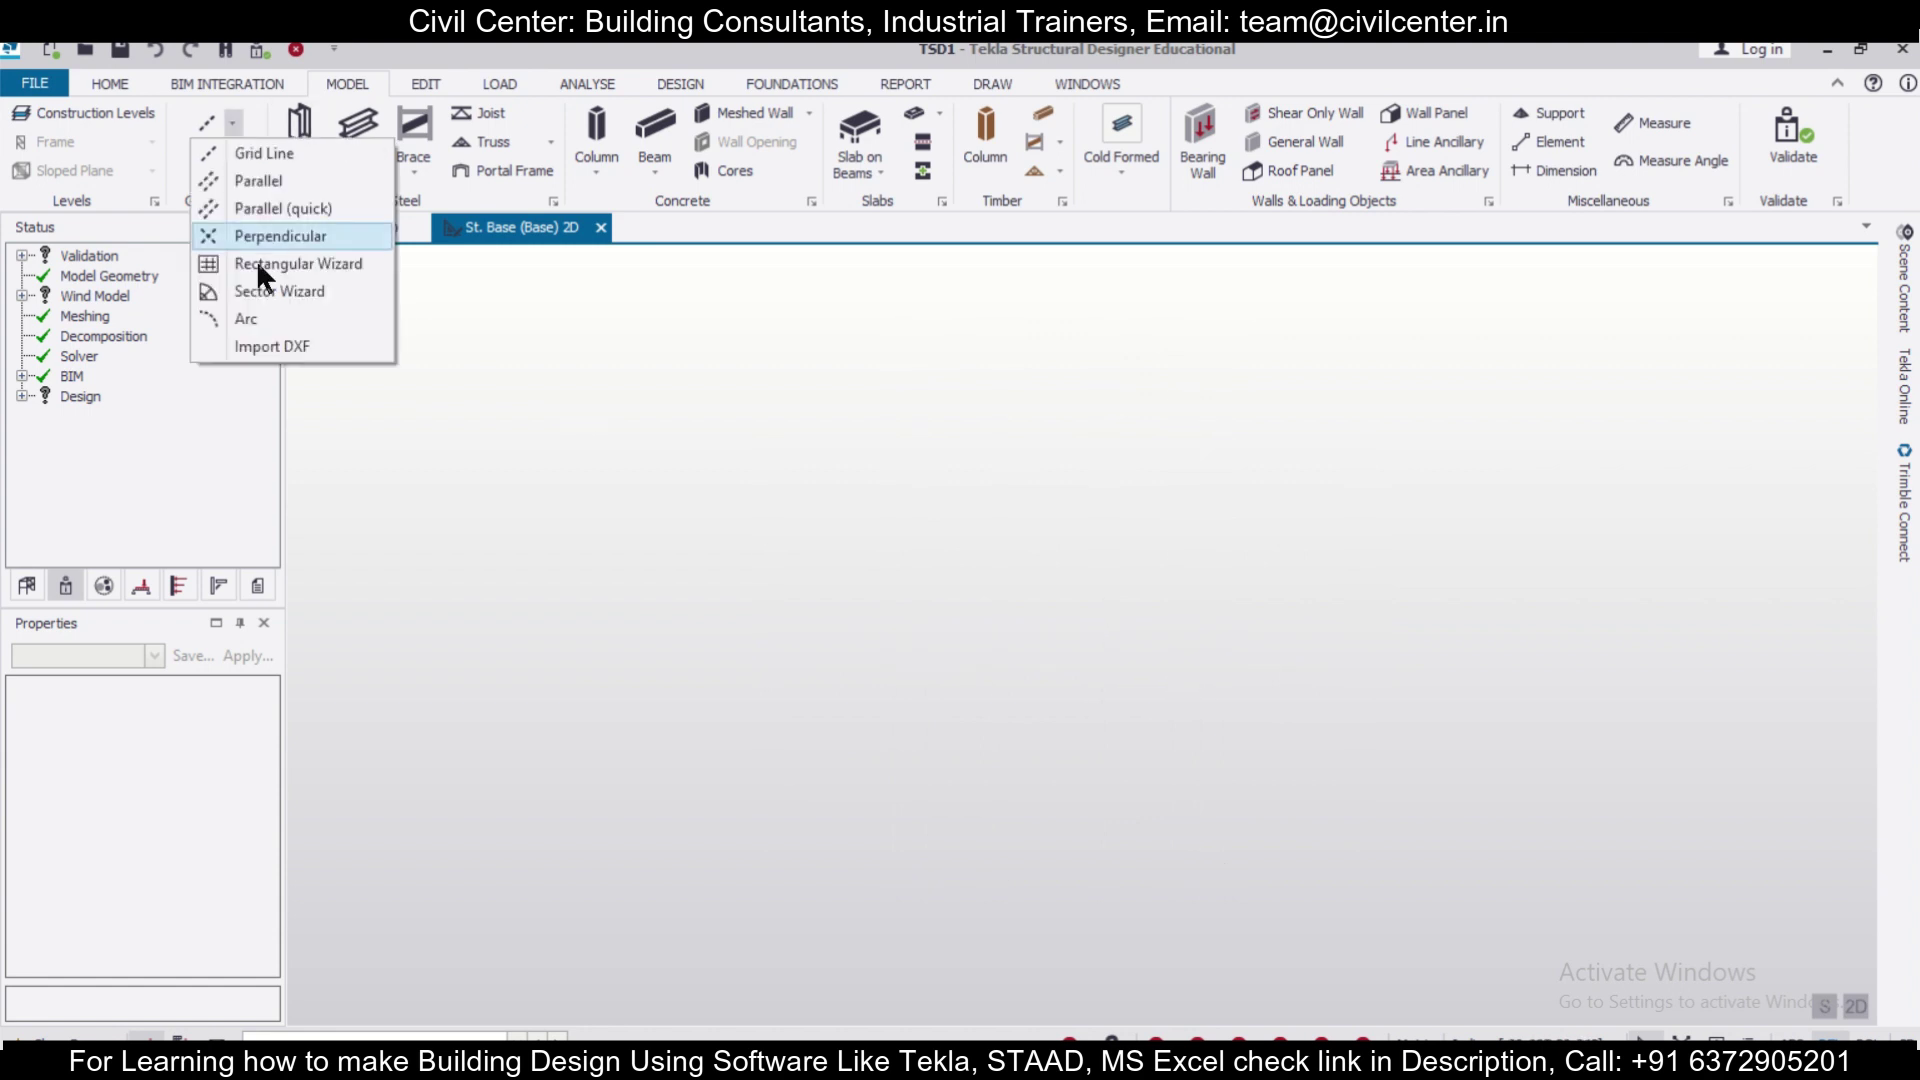
{"action": "left_click", "coordinate": [283, 336]}
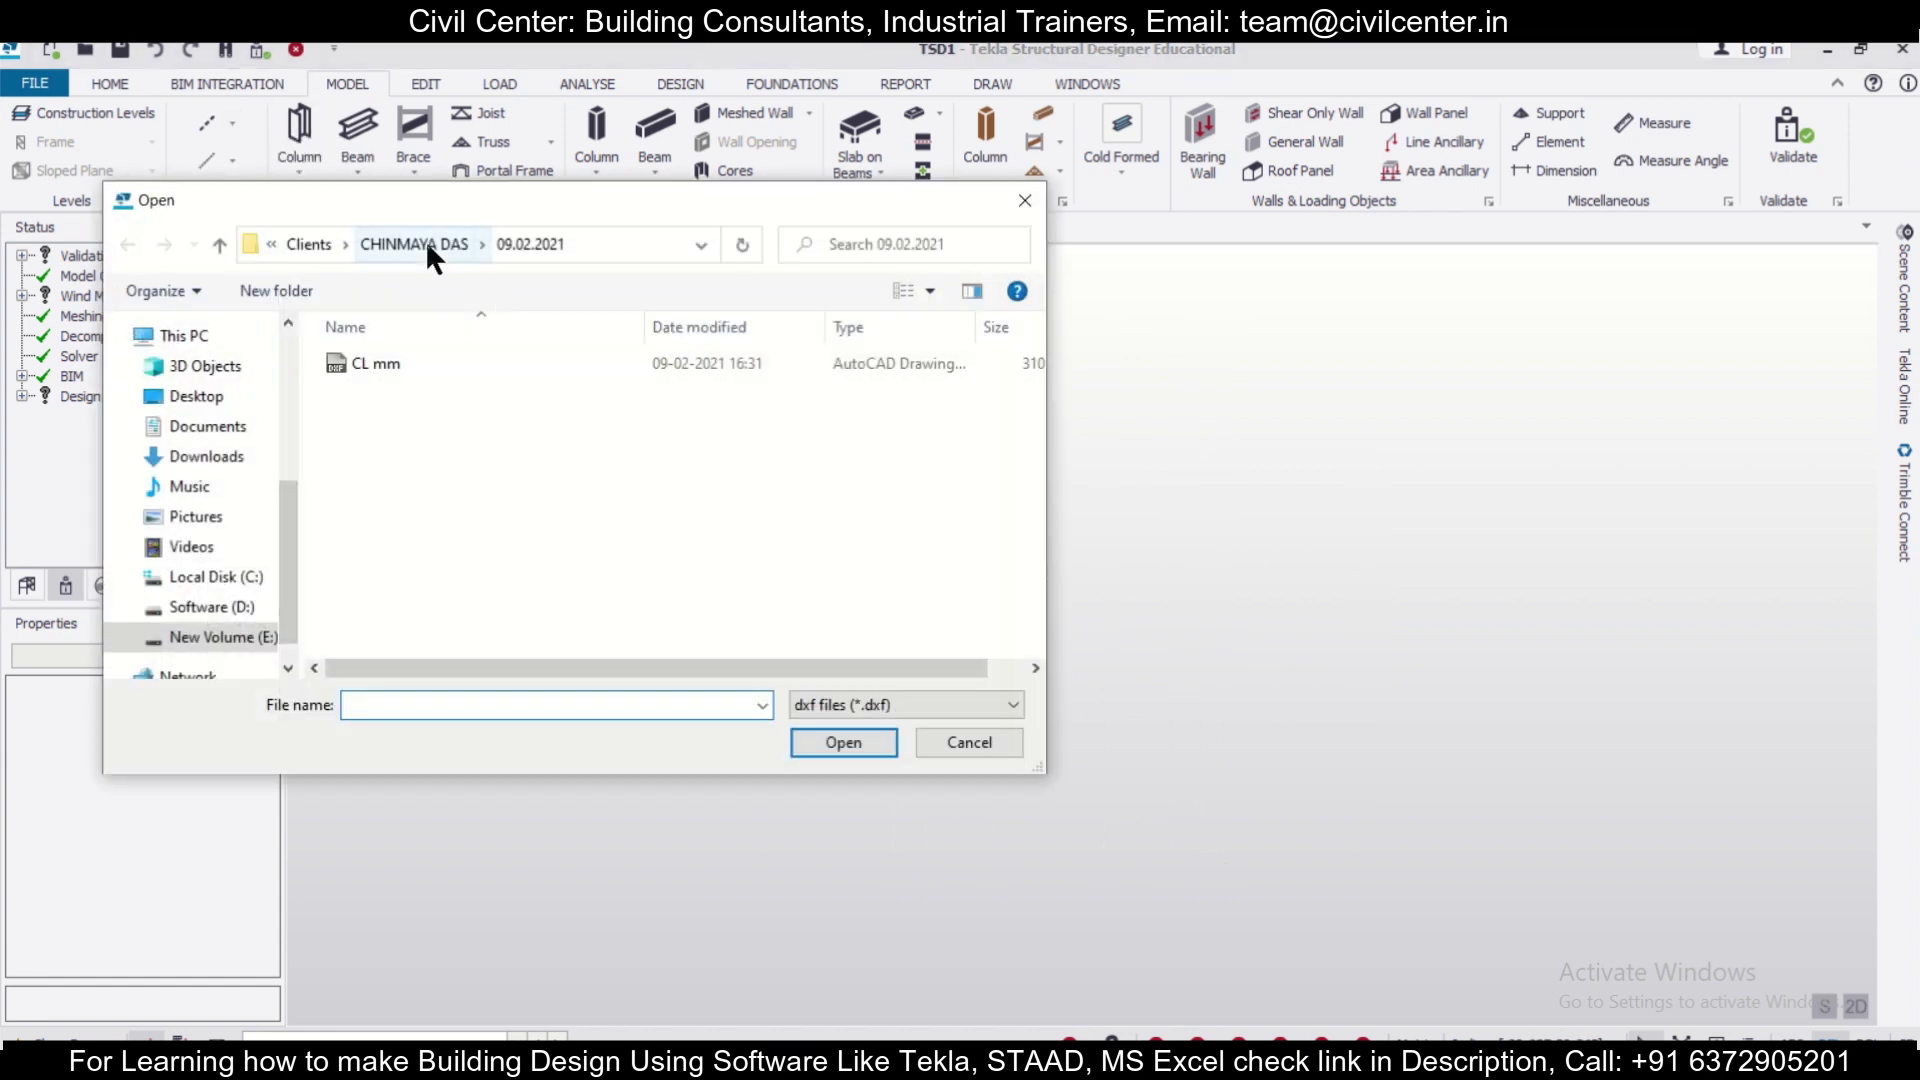
{"action": "left_click", "coordinate": [424, 242]}
{"action": "left_click", "coordinate": [437, 244]}
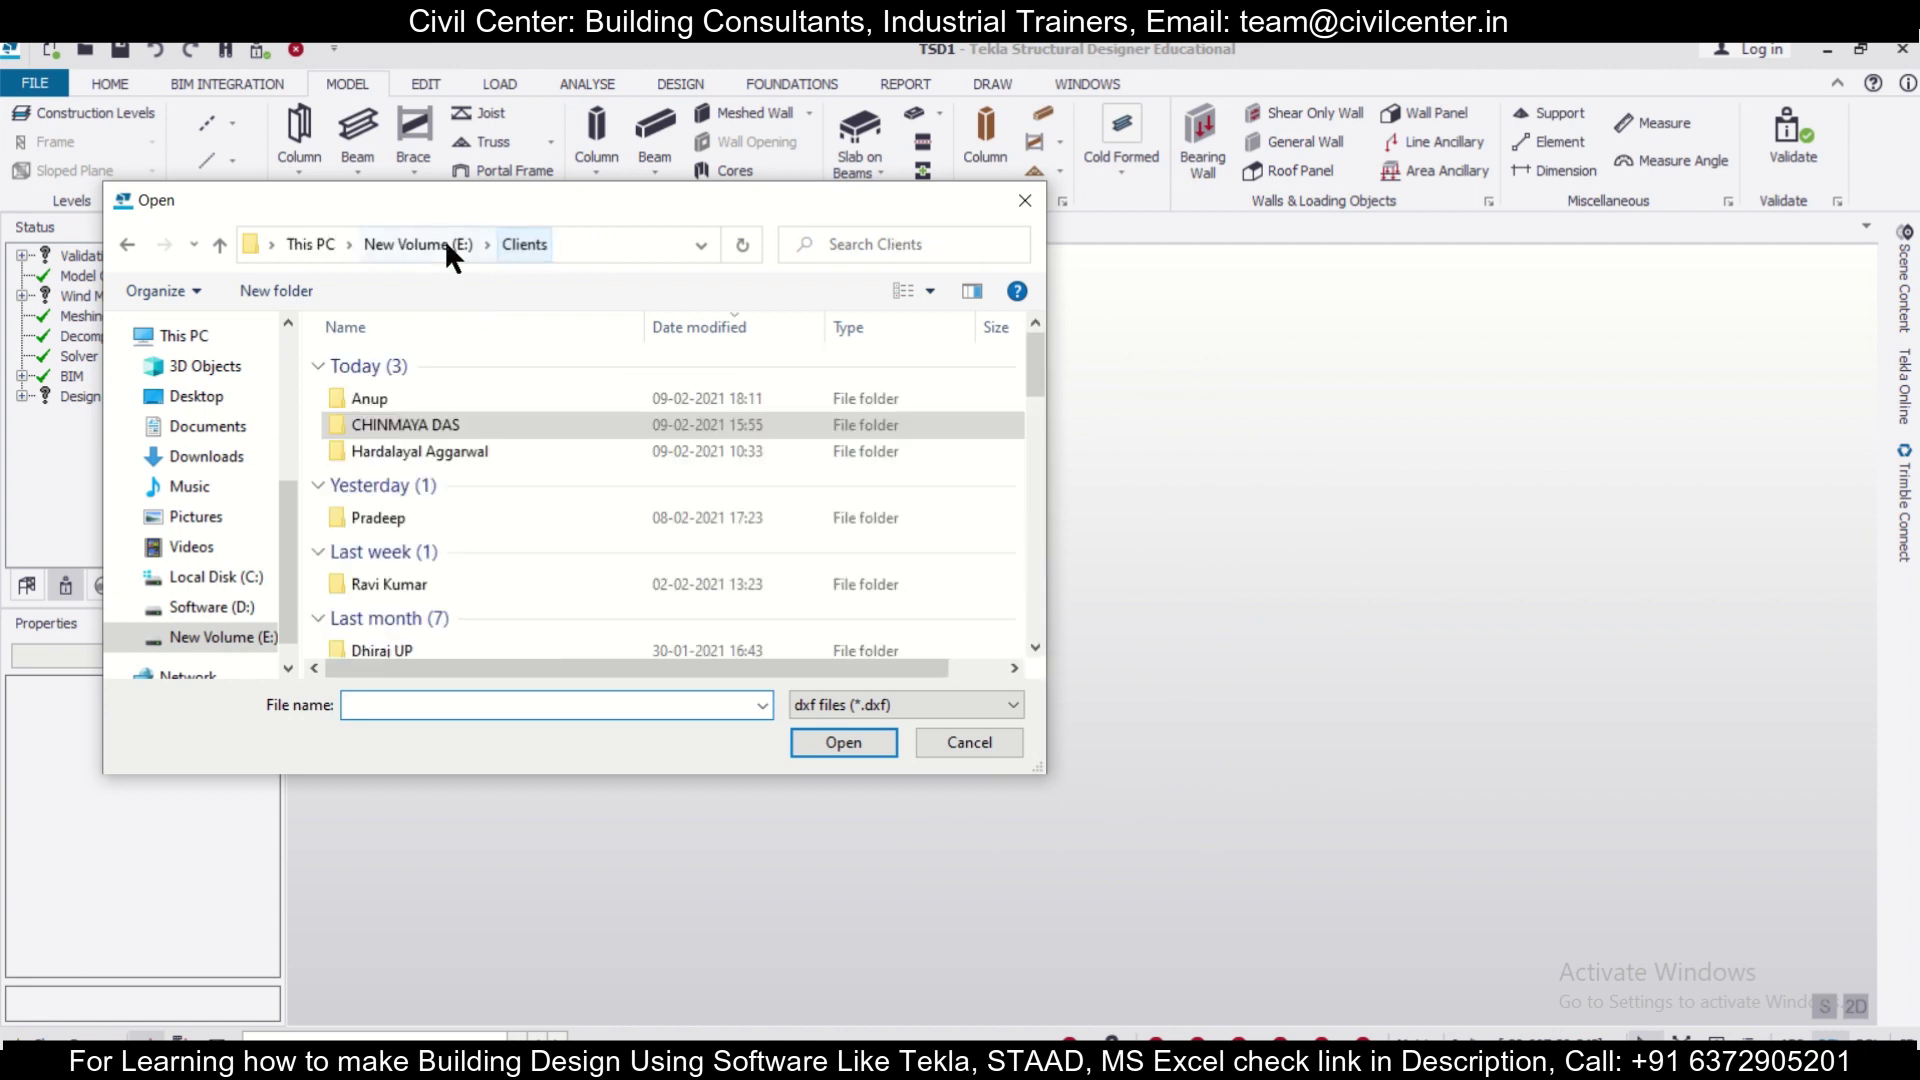
{"action": "double_click", "coordinate": [466, 400]}
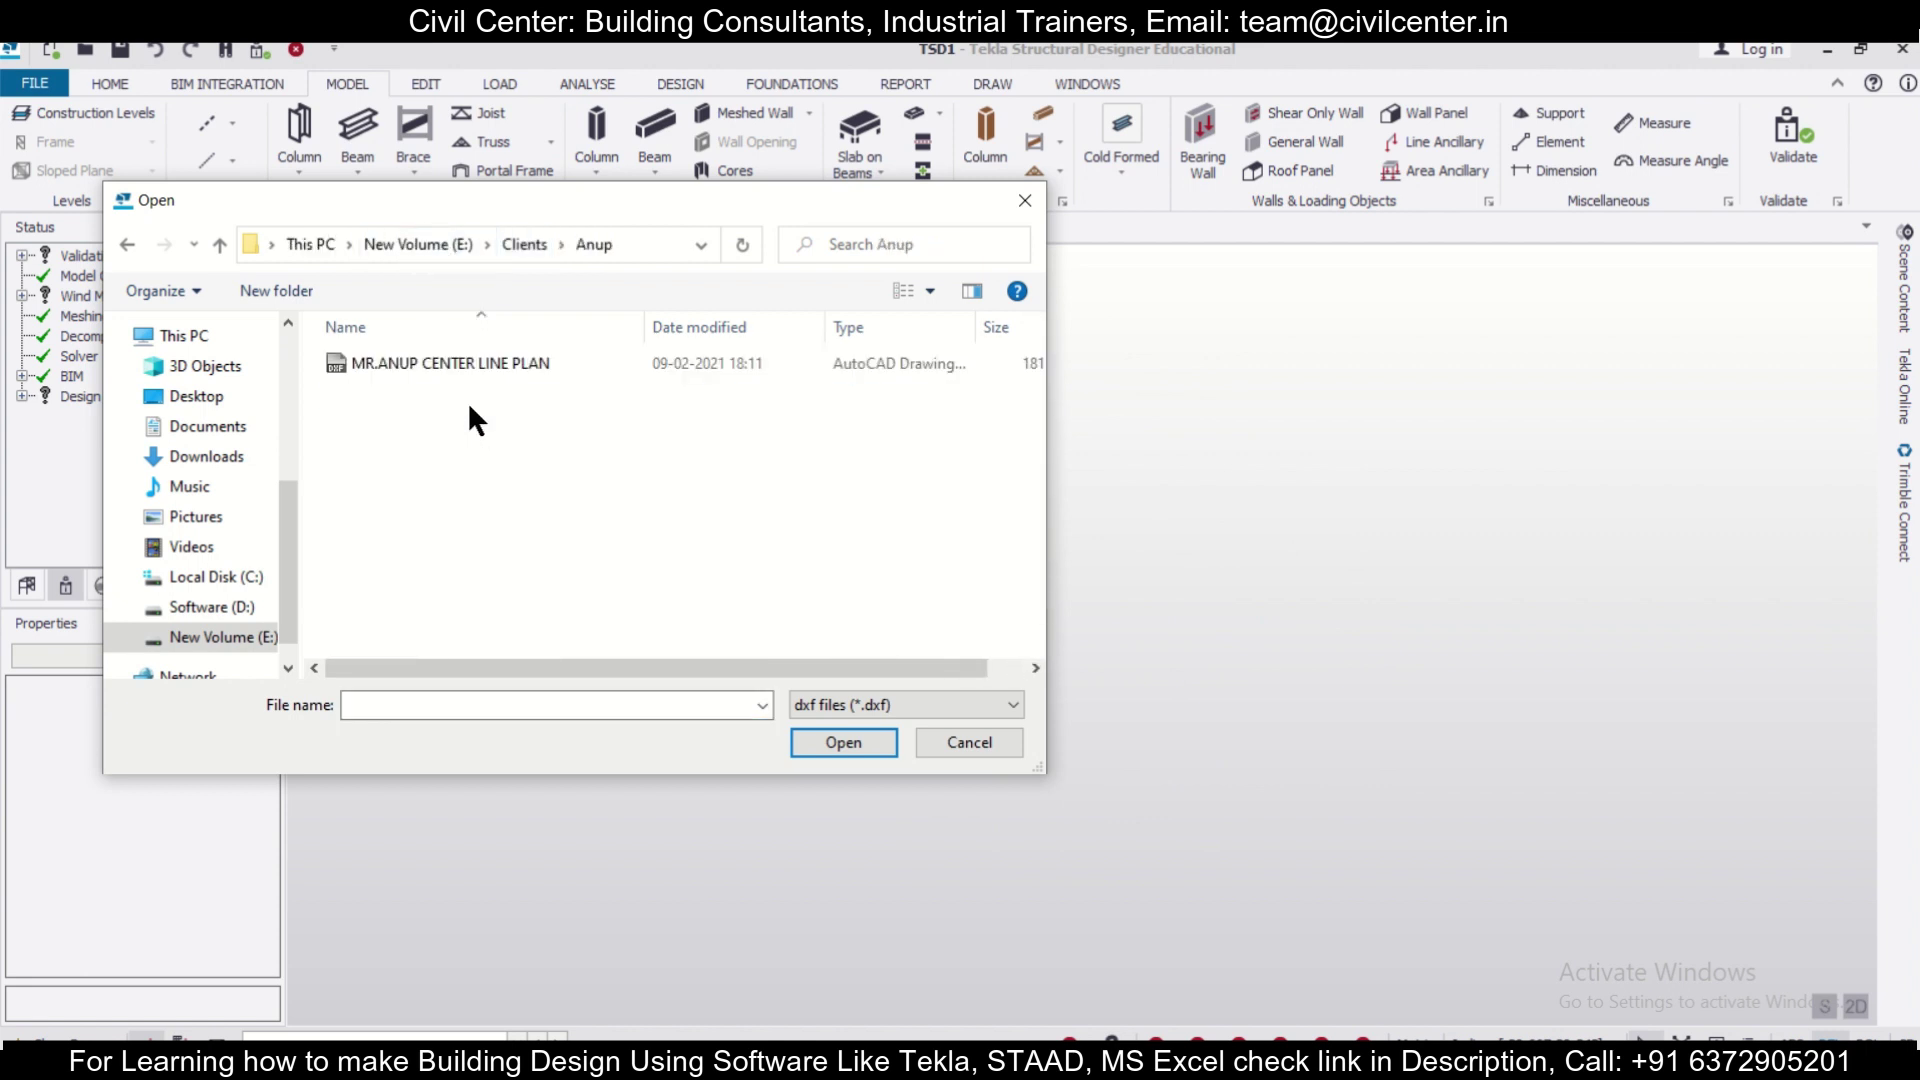
{"action": "left_click", "coordinate": [537, 366]}
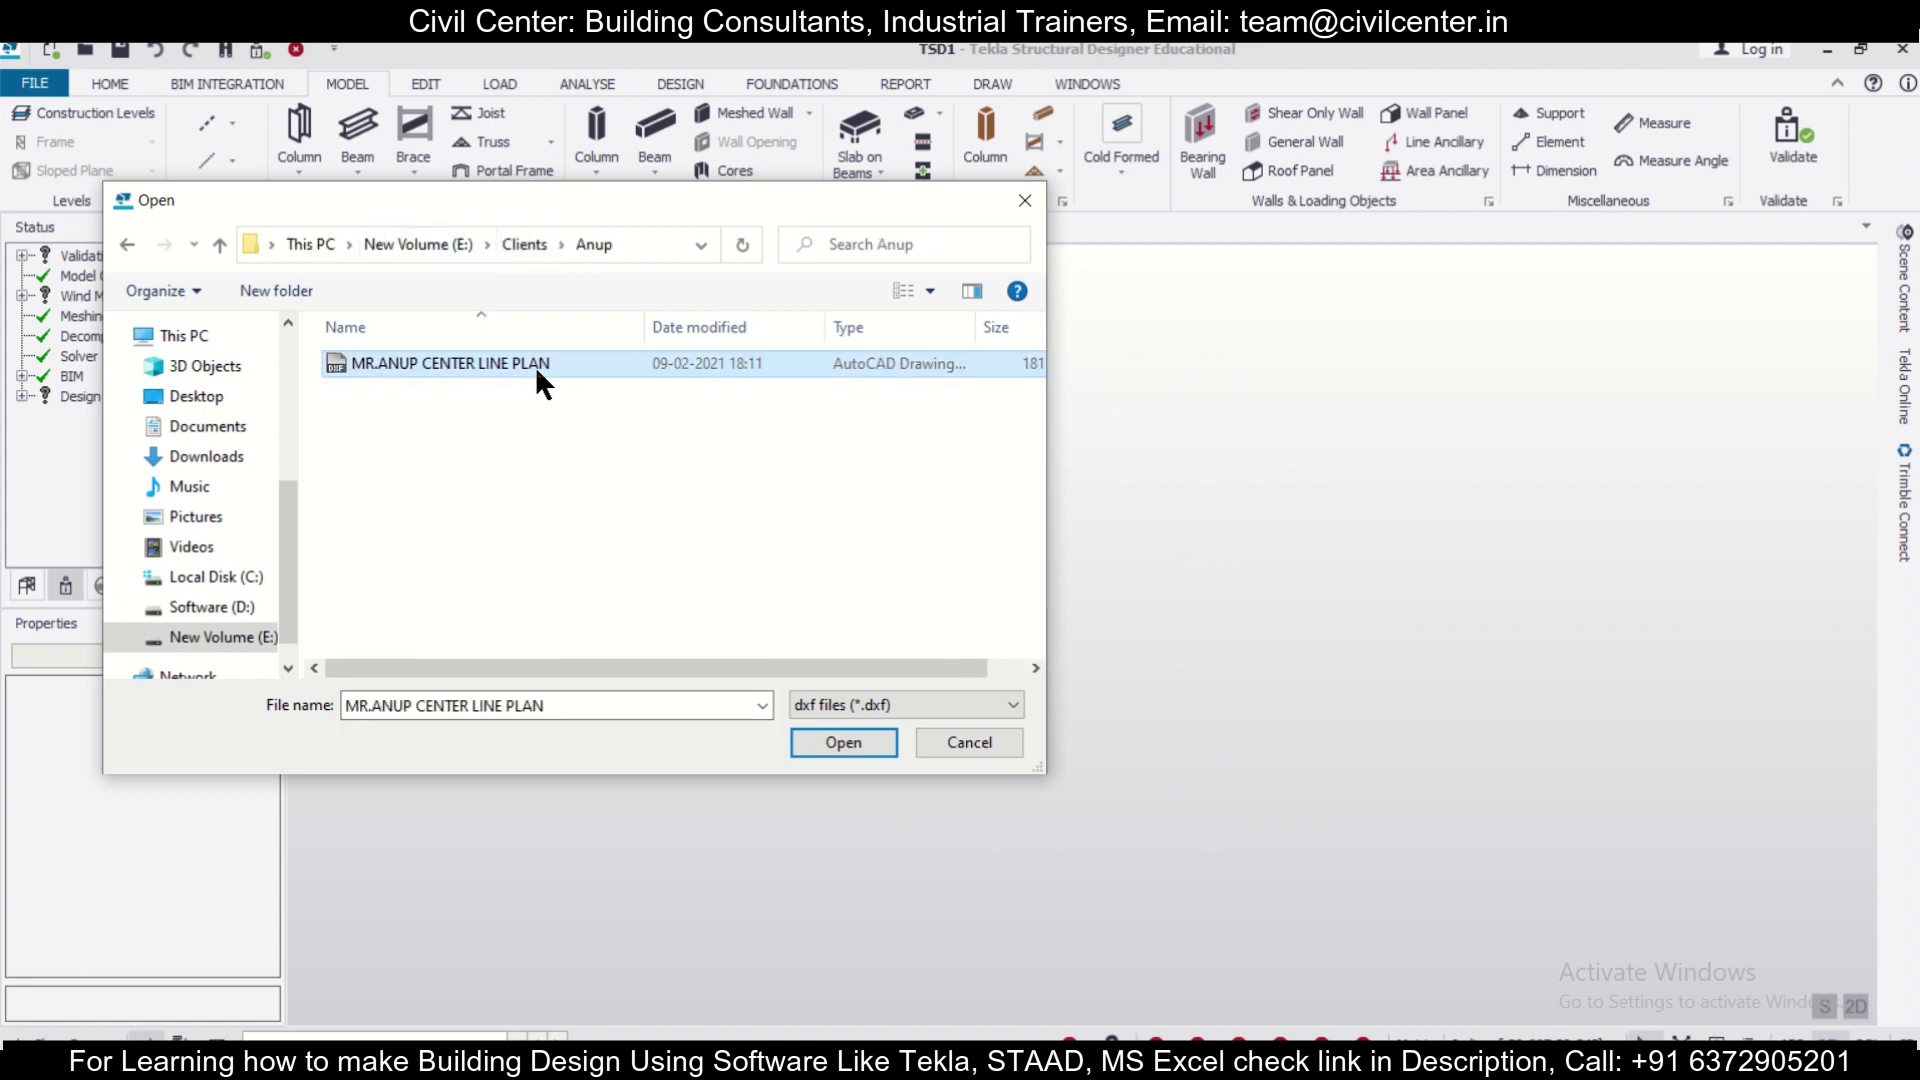
{"action": "left_click", "coordinate": [854, 740]}
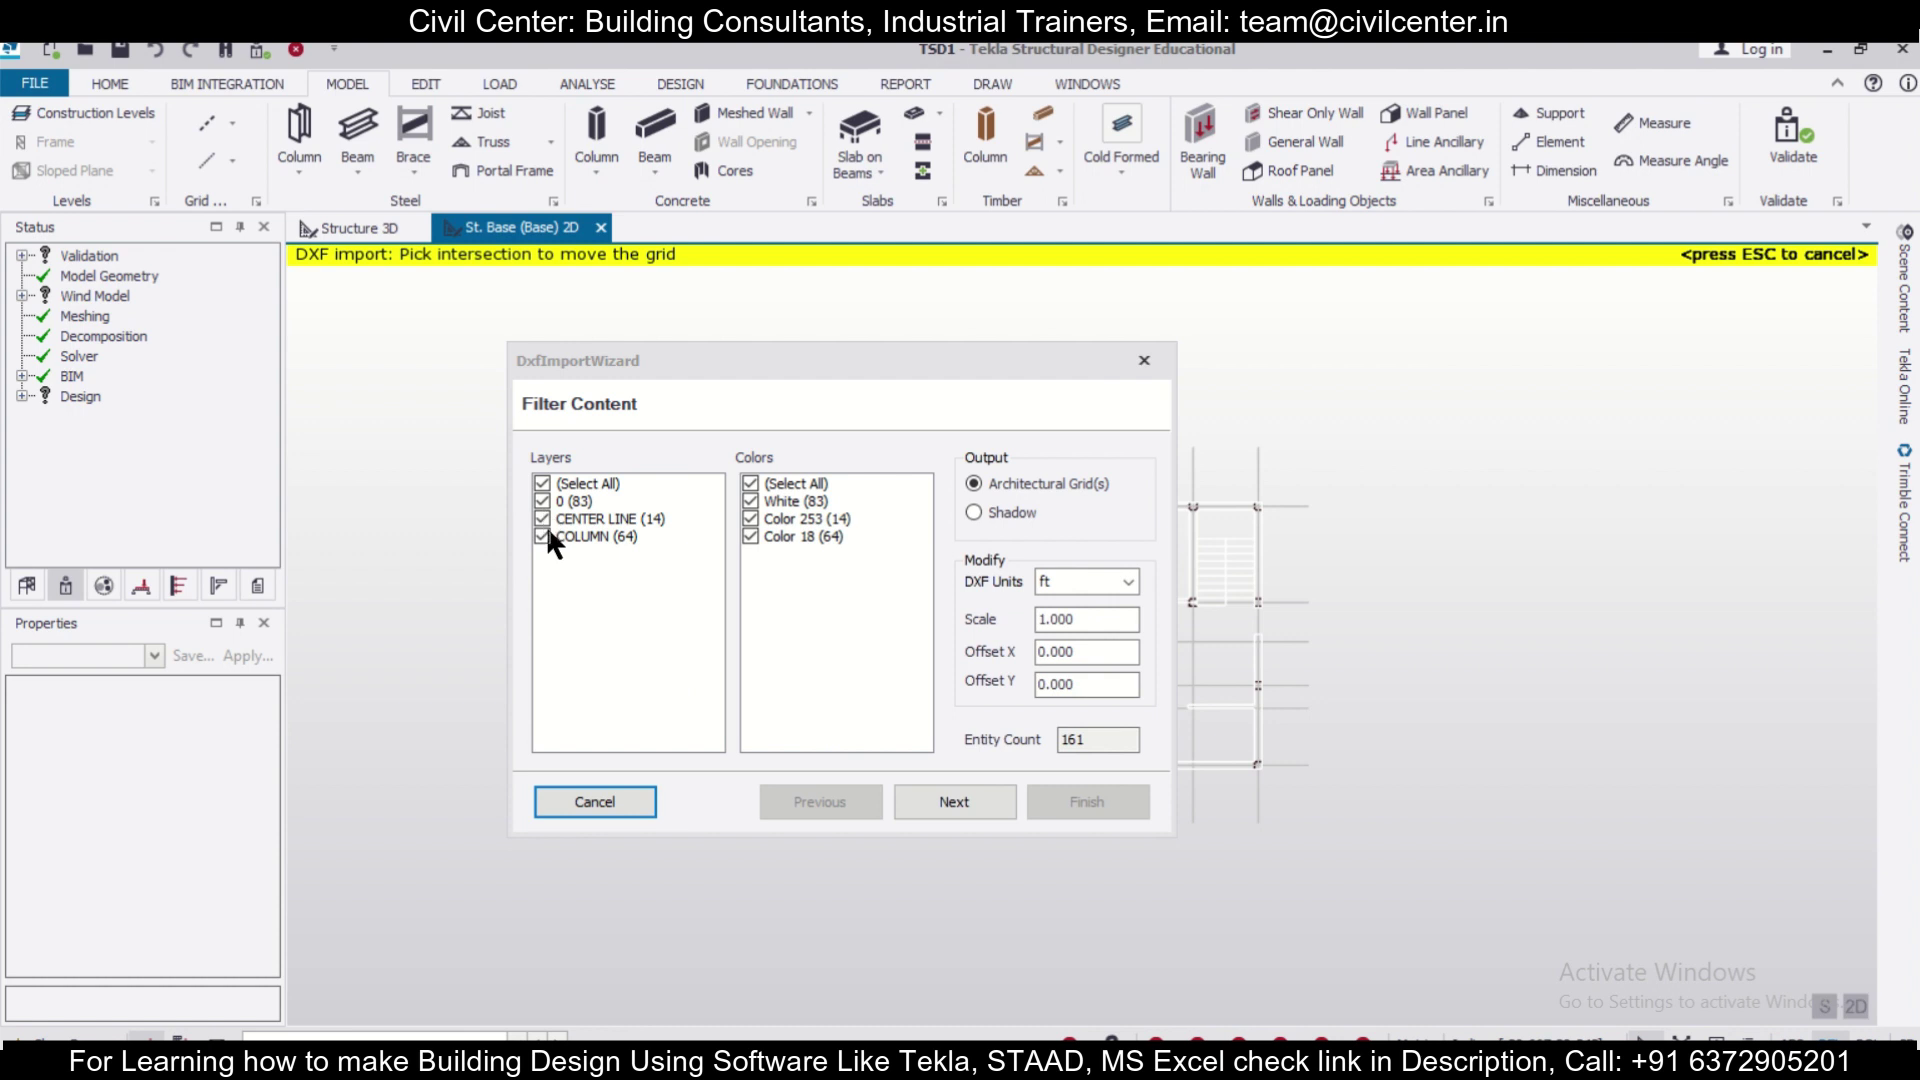
Exclude layers 0 and COLUMN, keep CENTER LINE as architectural grid output, and set the DXF units to mm.
{"action": "left_click", "coordinate": [542, 536]}
{"action": "left_click", "coordinate": [542, 501]}
{"action": "left_click", "coordinate": [1094, 580]}
{"action": "left_click", "coordinate": [1079, 612]}
{"action": "left_click", "coordinate": [978, 803]}
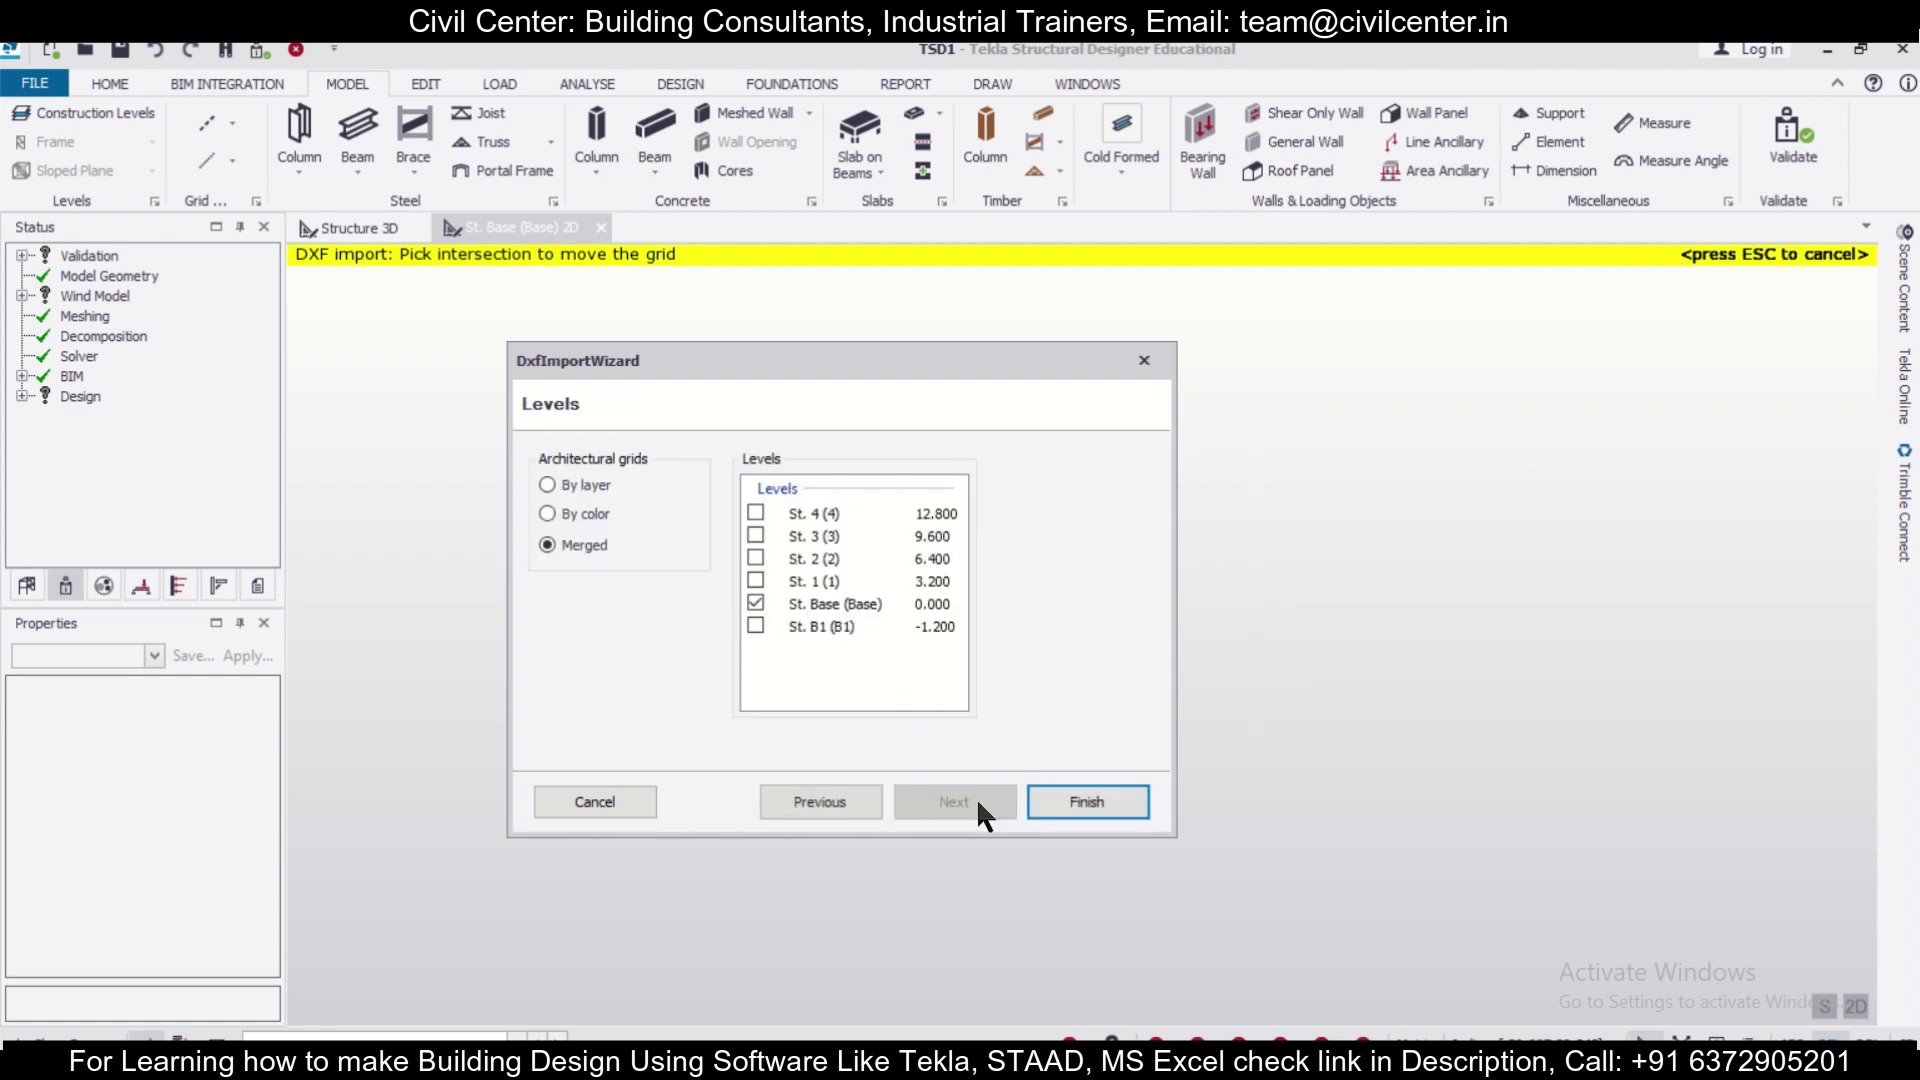
Group the architectural grids by layer, choose the construction levels that receive them, and complete the import.
{"action": "left_click", "coordinate": [593, 476]}
{"action": "left_click", "coordinate": [756, 581]}
{"action": "left_click", "coordinate": [756, 603]}
{"action": "left_click", "coordinate": [756, 625]}
{"action": "left_click", "coordinate": [1096, 802]}
Position the imported architectural grids in the St. Base 2D view by picking a grid intersection.
{"action": "scroll", "coordinate": [845, 790], "scroll_direction": "up", "scroll_amount": 10}
{"action": "scroll", "coordinate": [950, 495], "scroll_direction": "up", "scroll_amount": 2}
{"action": "left_click", "coordinate": [1070, 505]}
{"action": "scroll", "coordinate": [836, 583], "scroll_direction": "up", "scroll_amount": 3}
{"action": "scroll", "coordinate": [850, 575], "scroll_direction": "down", "scroll_amount": 3}
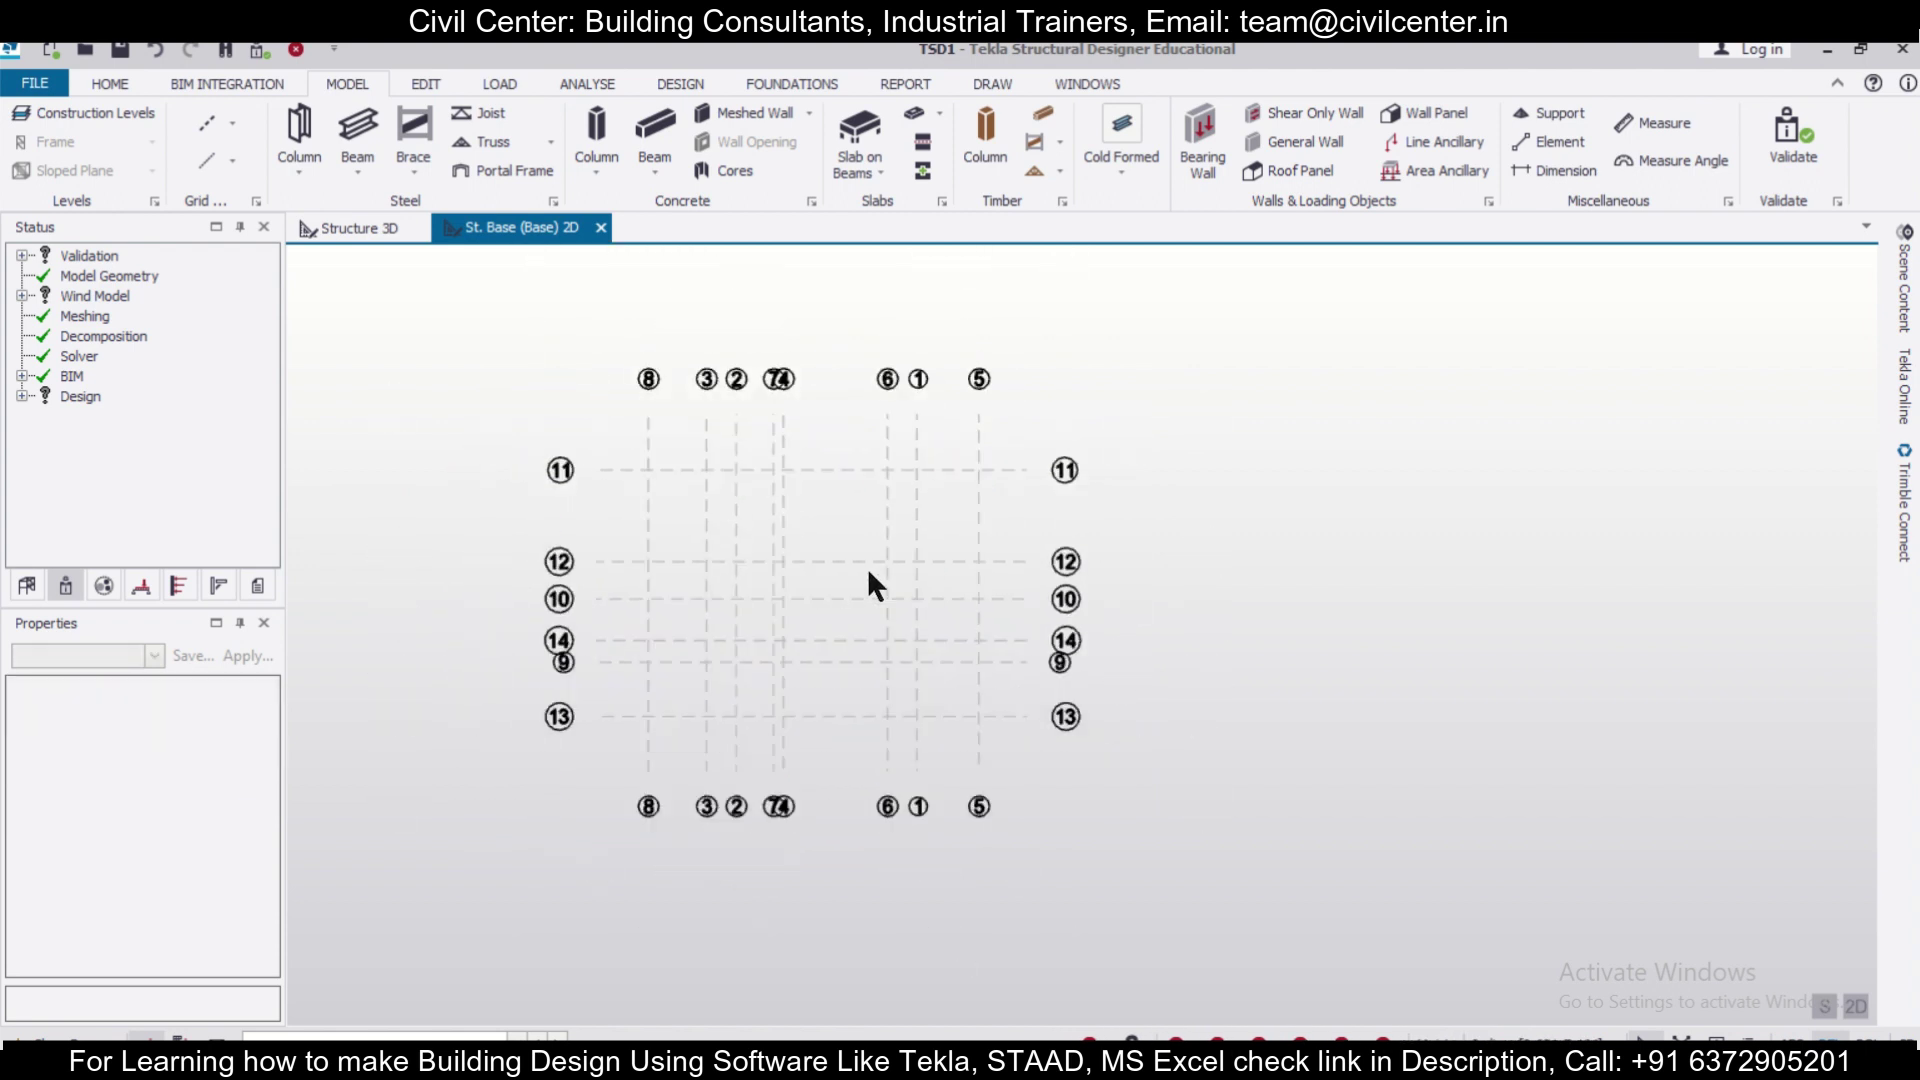
Select all the imported architectural grid lines in the Base view and set their color to black.
{"action": "left_click_drag", "start_coordinate": [1190, 840], "coordinate": [367, 260]}
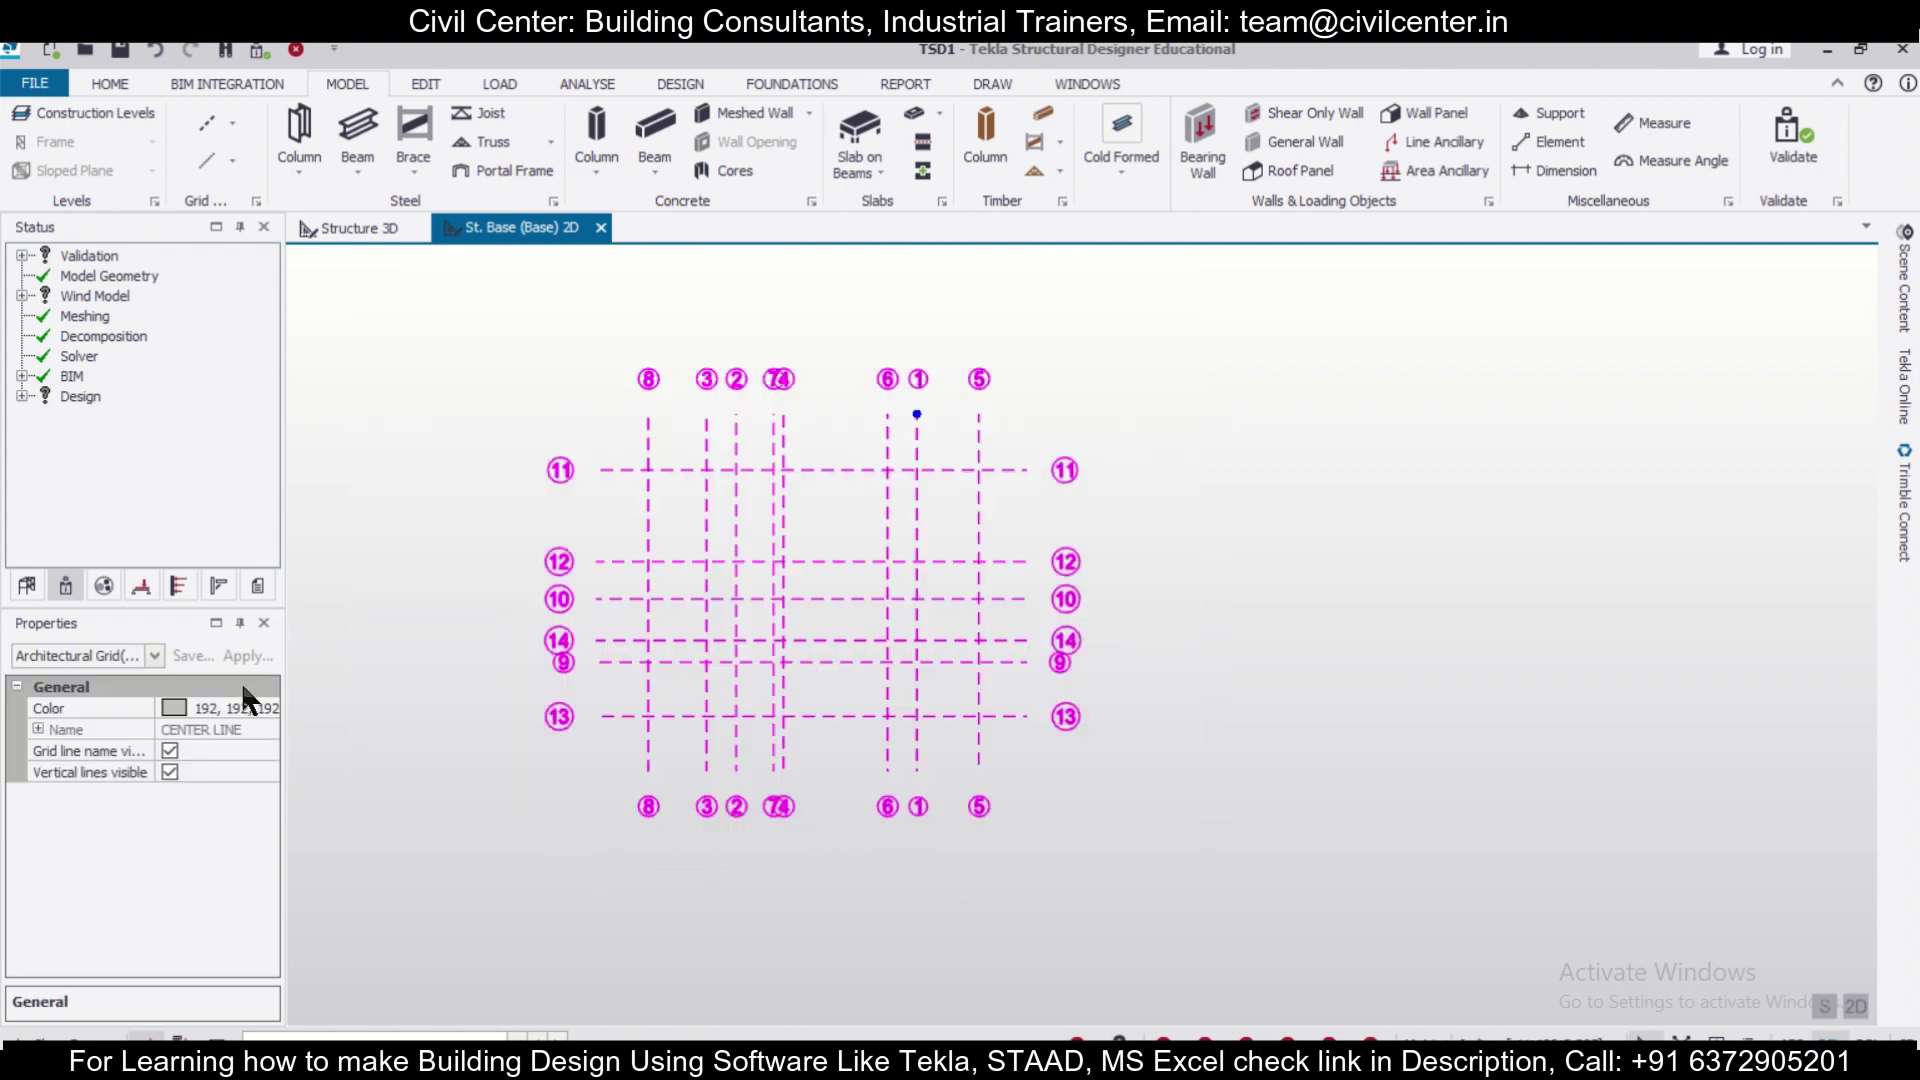
{"action": "left_click", "coordinate": [255, 708]}
{"action": "left_click", "coordinate": [269, 708]}
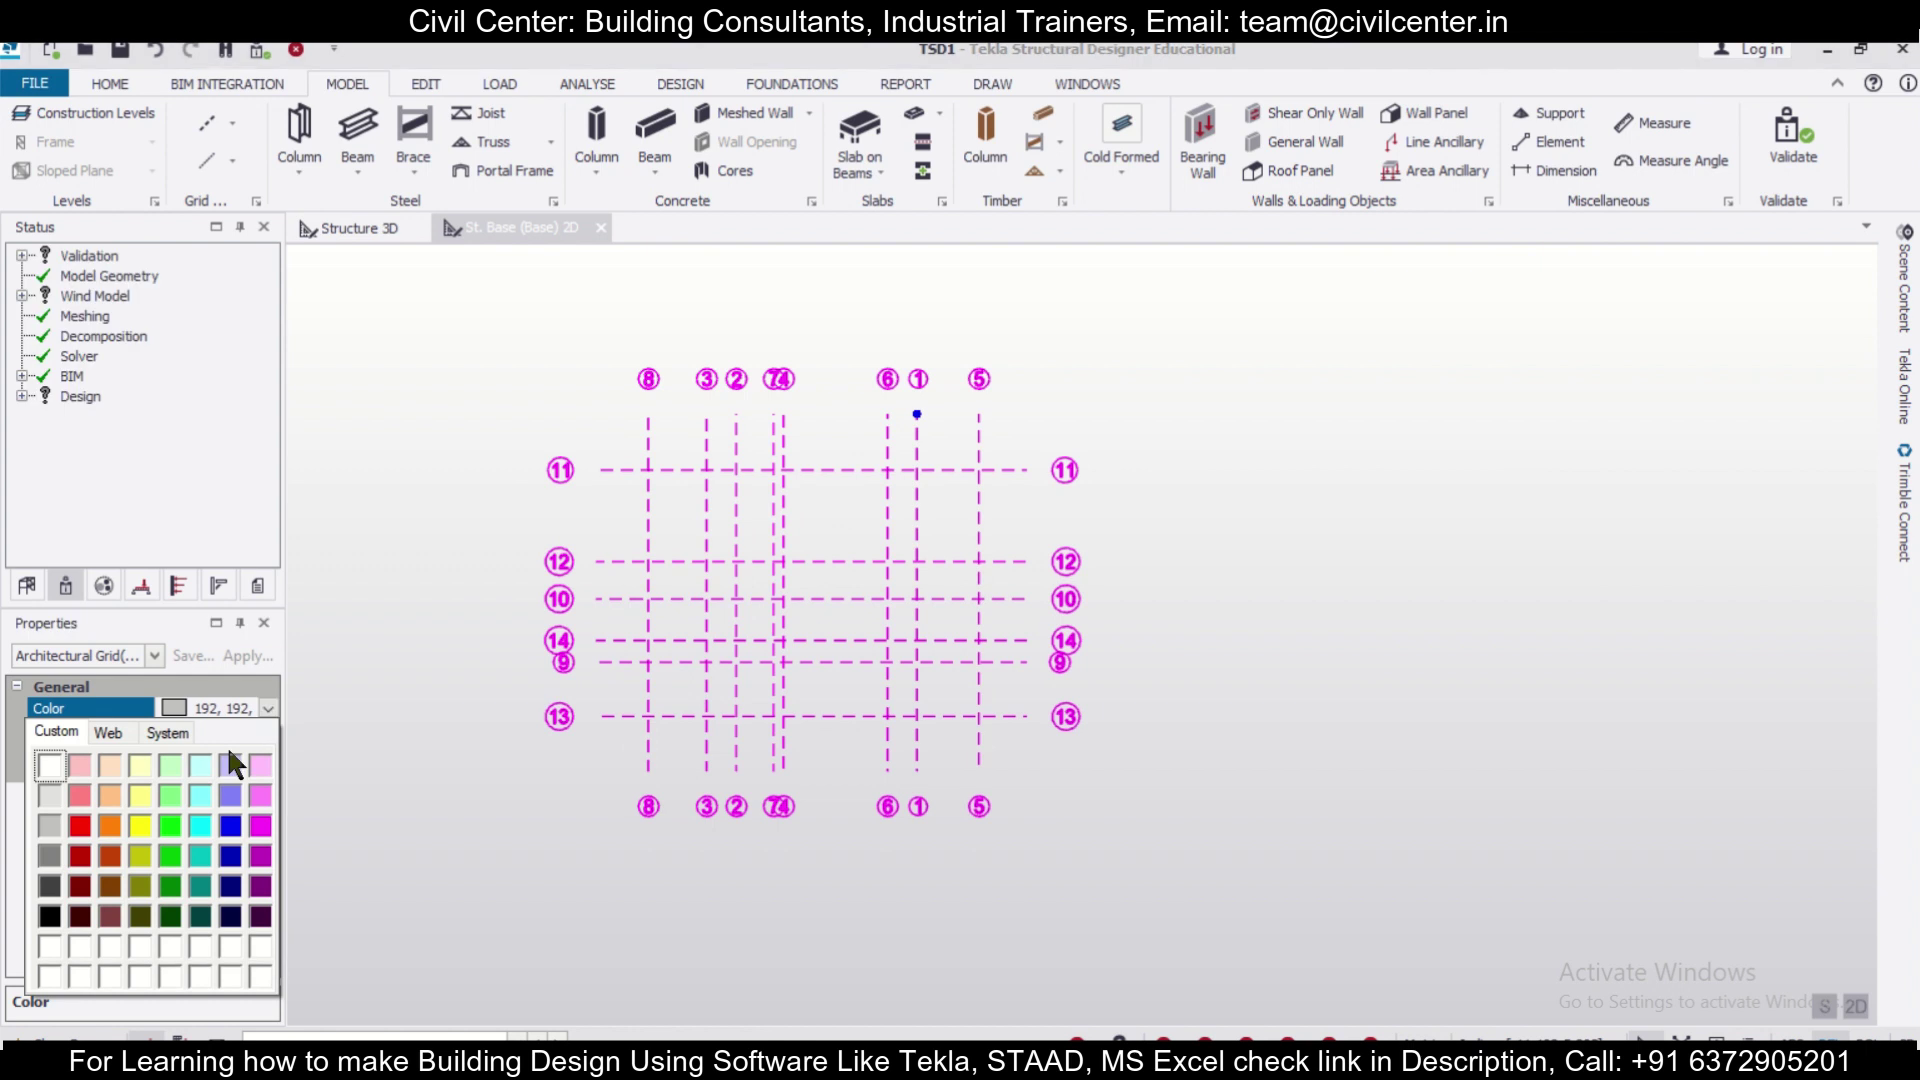
{"action": "left_click", "coordinate": [47, 914]}
{"action": "left_click", "coordinate": [477, 845]}
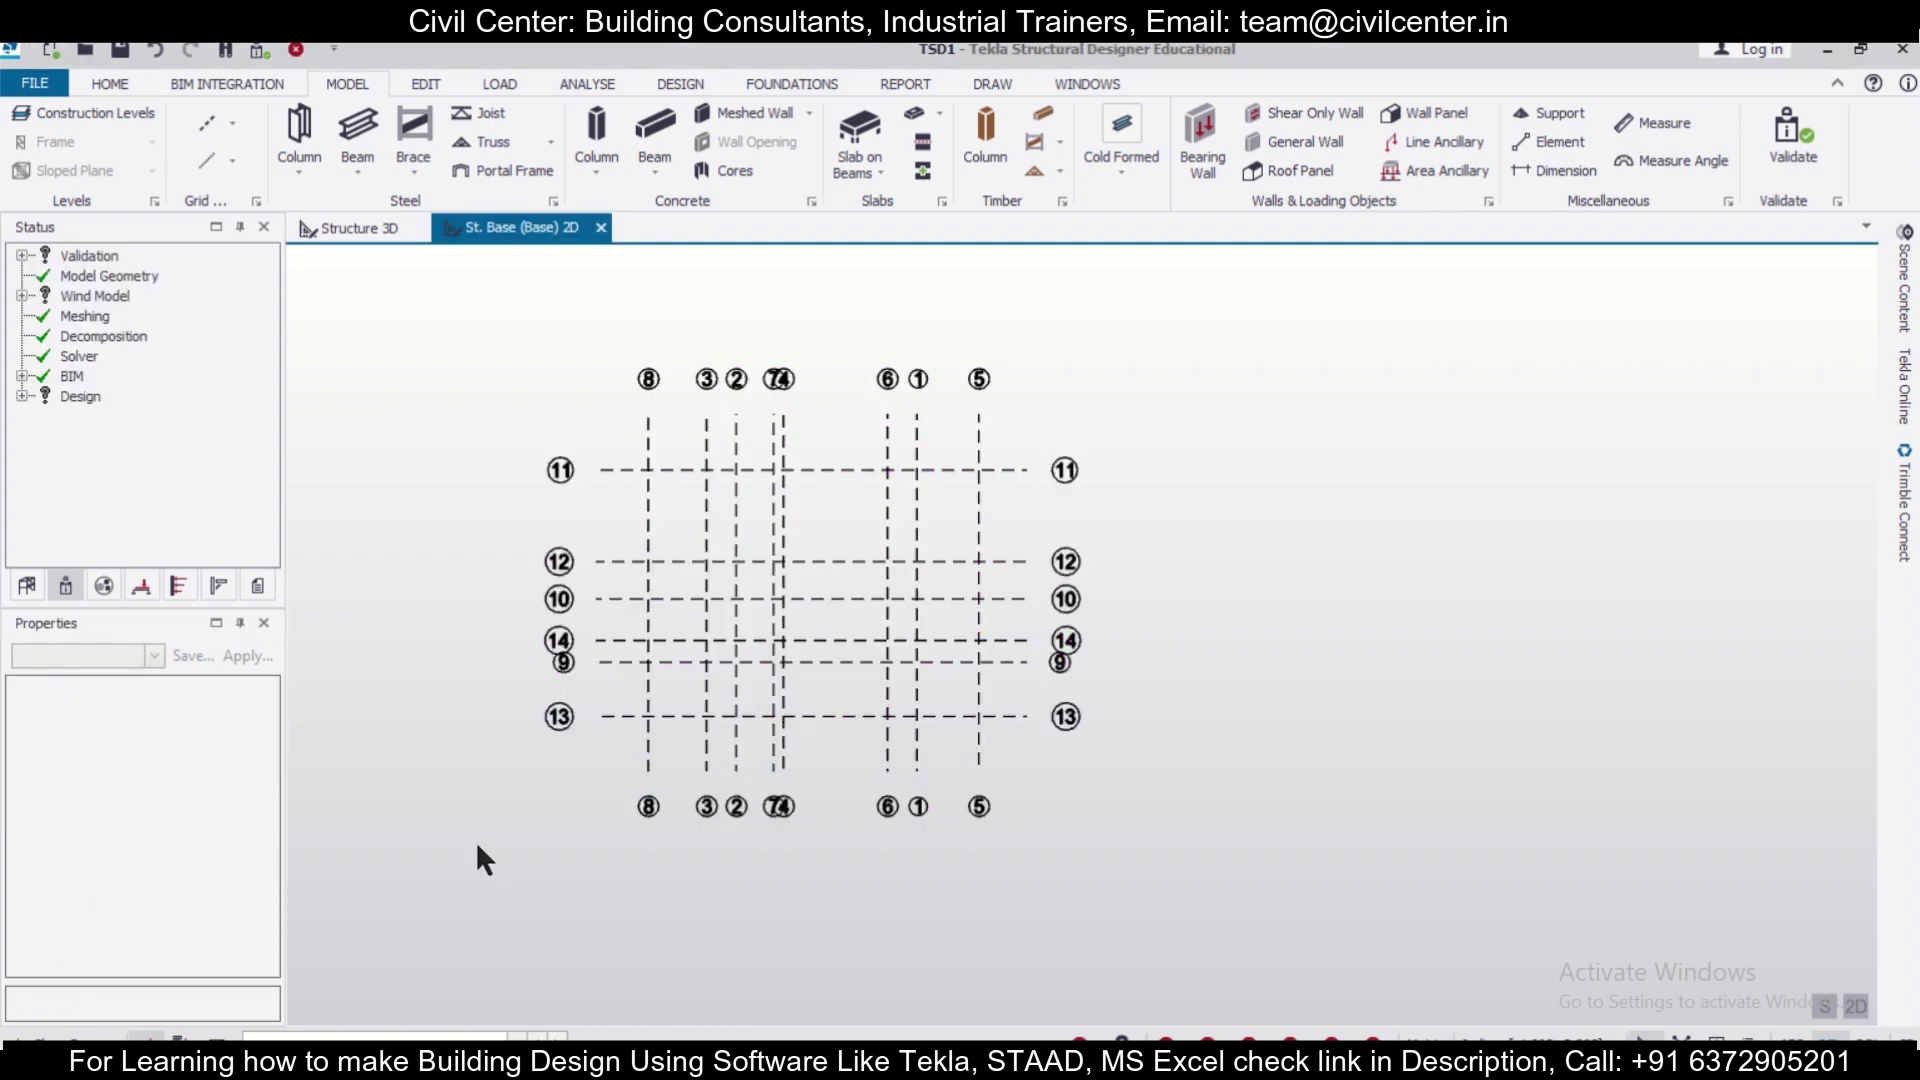
Start another DXF grid import and open the client's center line plan drawing.
{"action": "left_click", "coordinate": [232, 122]}
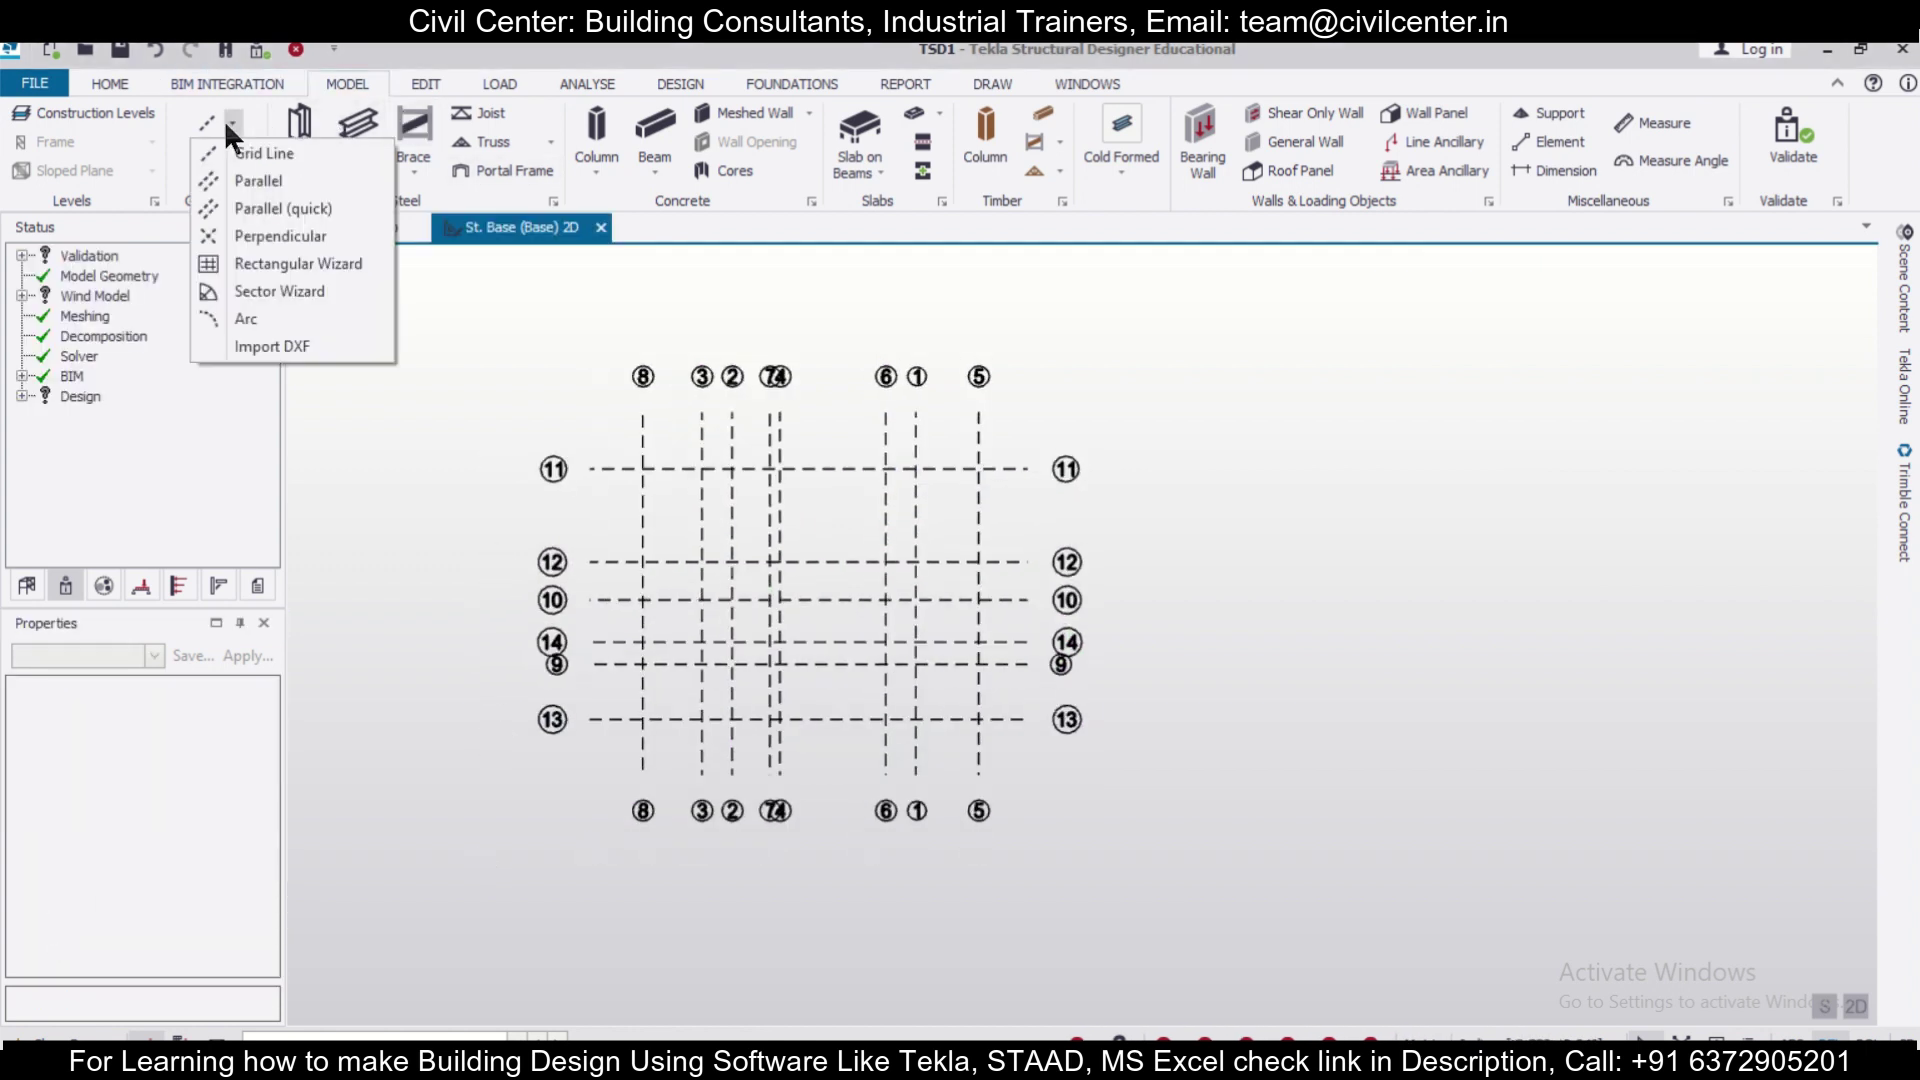
{"action": "left_click", "coordinate": [272, 346]}
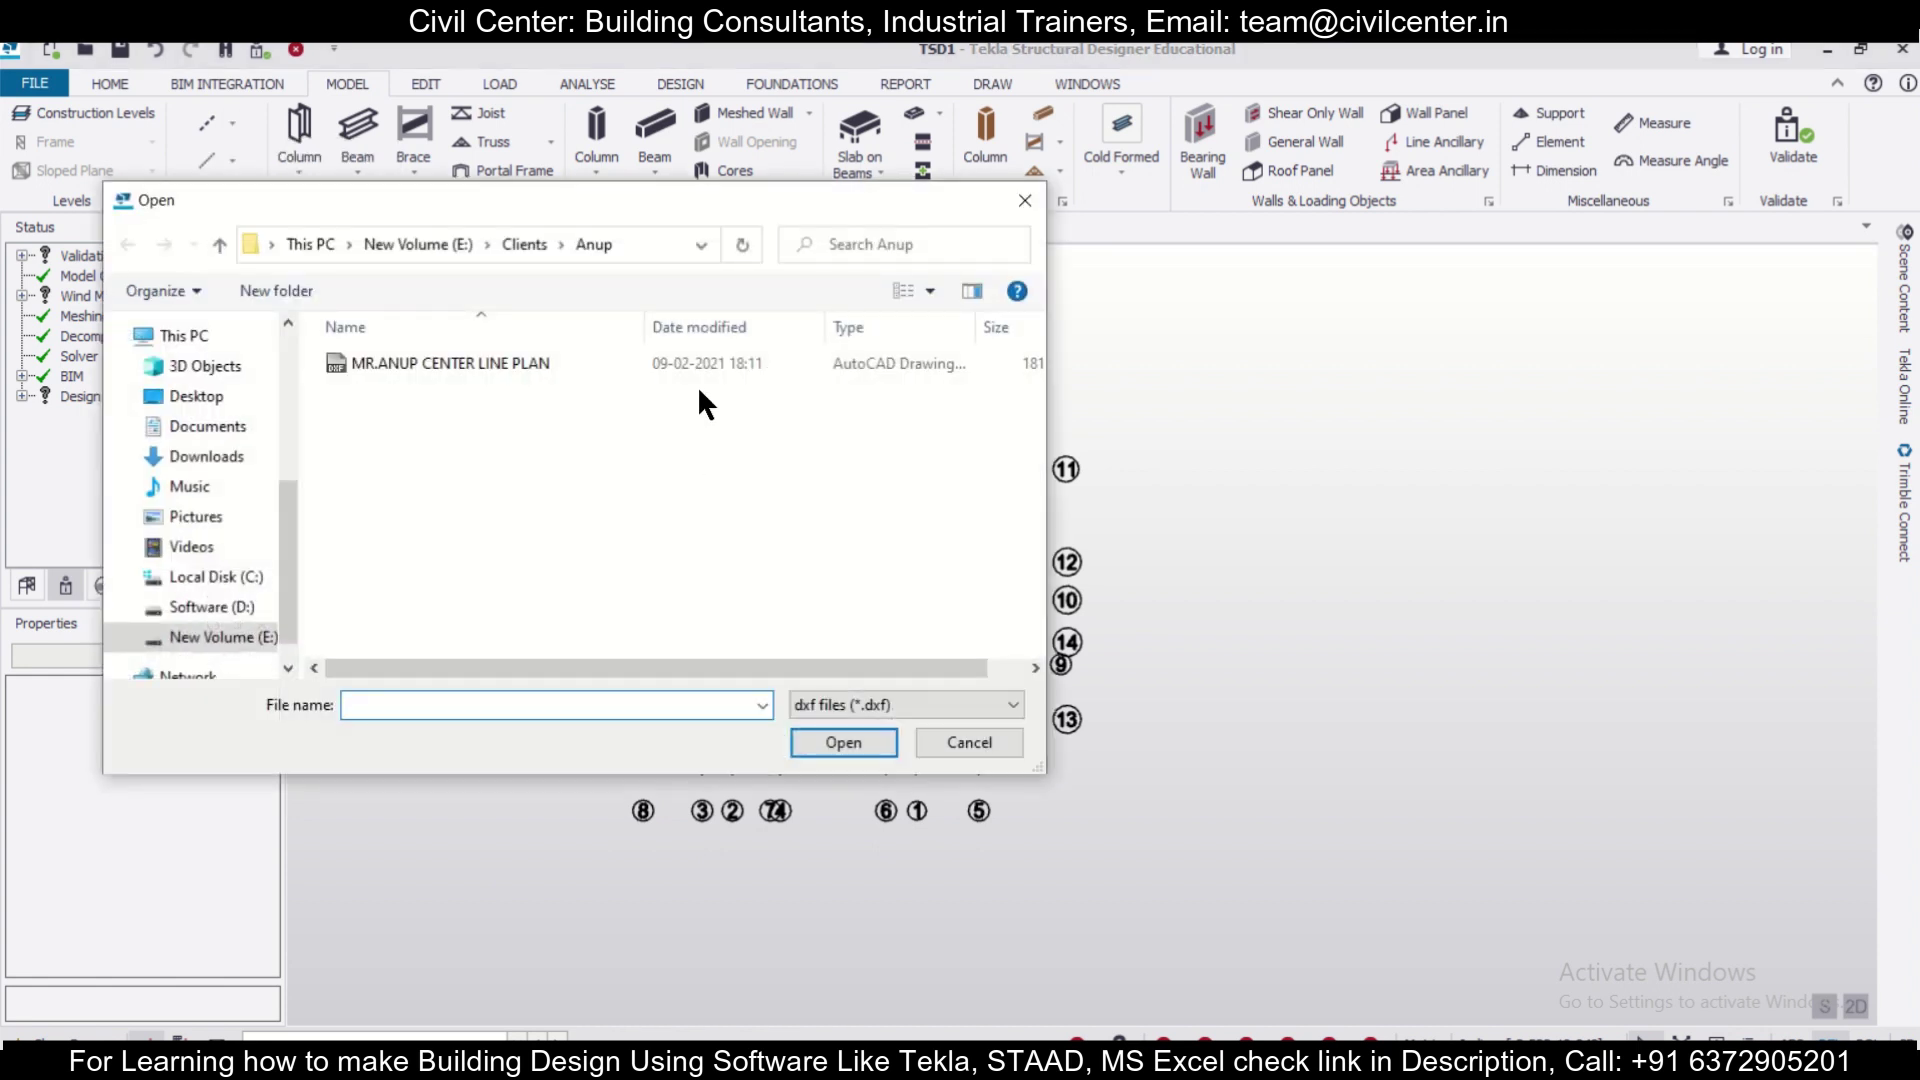
{"action": "left_click", "coordinate": [705, 364]}
{"action": "left_click", "coordinate": [846, 742]}
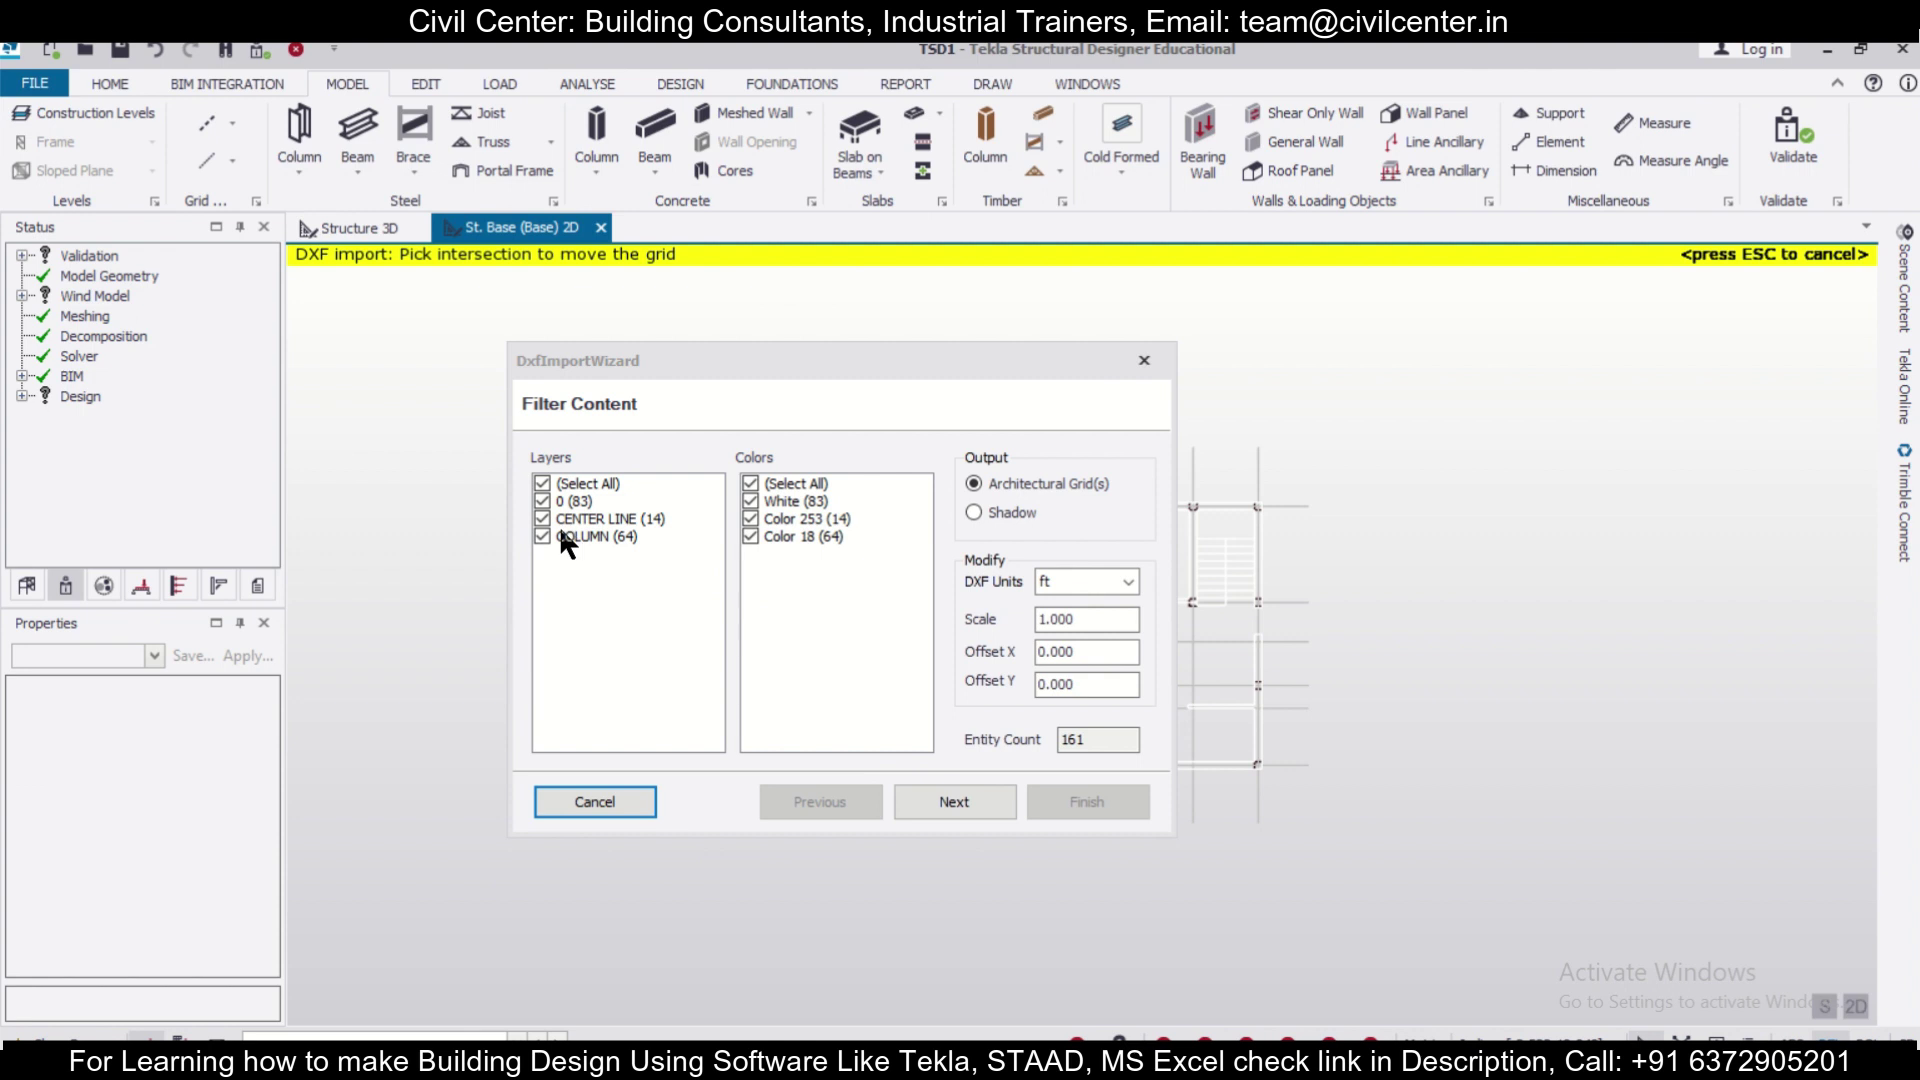
Exclude the CENTER LINE layer, import layers 0 and COLUMN as a shadow in mm, and check the plan against the grids.
{"action": "left_click", "coordinate": [542, 518]}
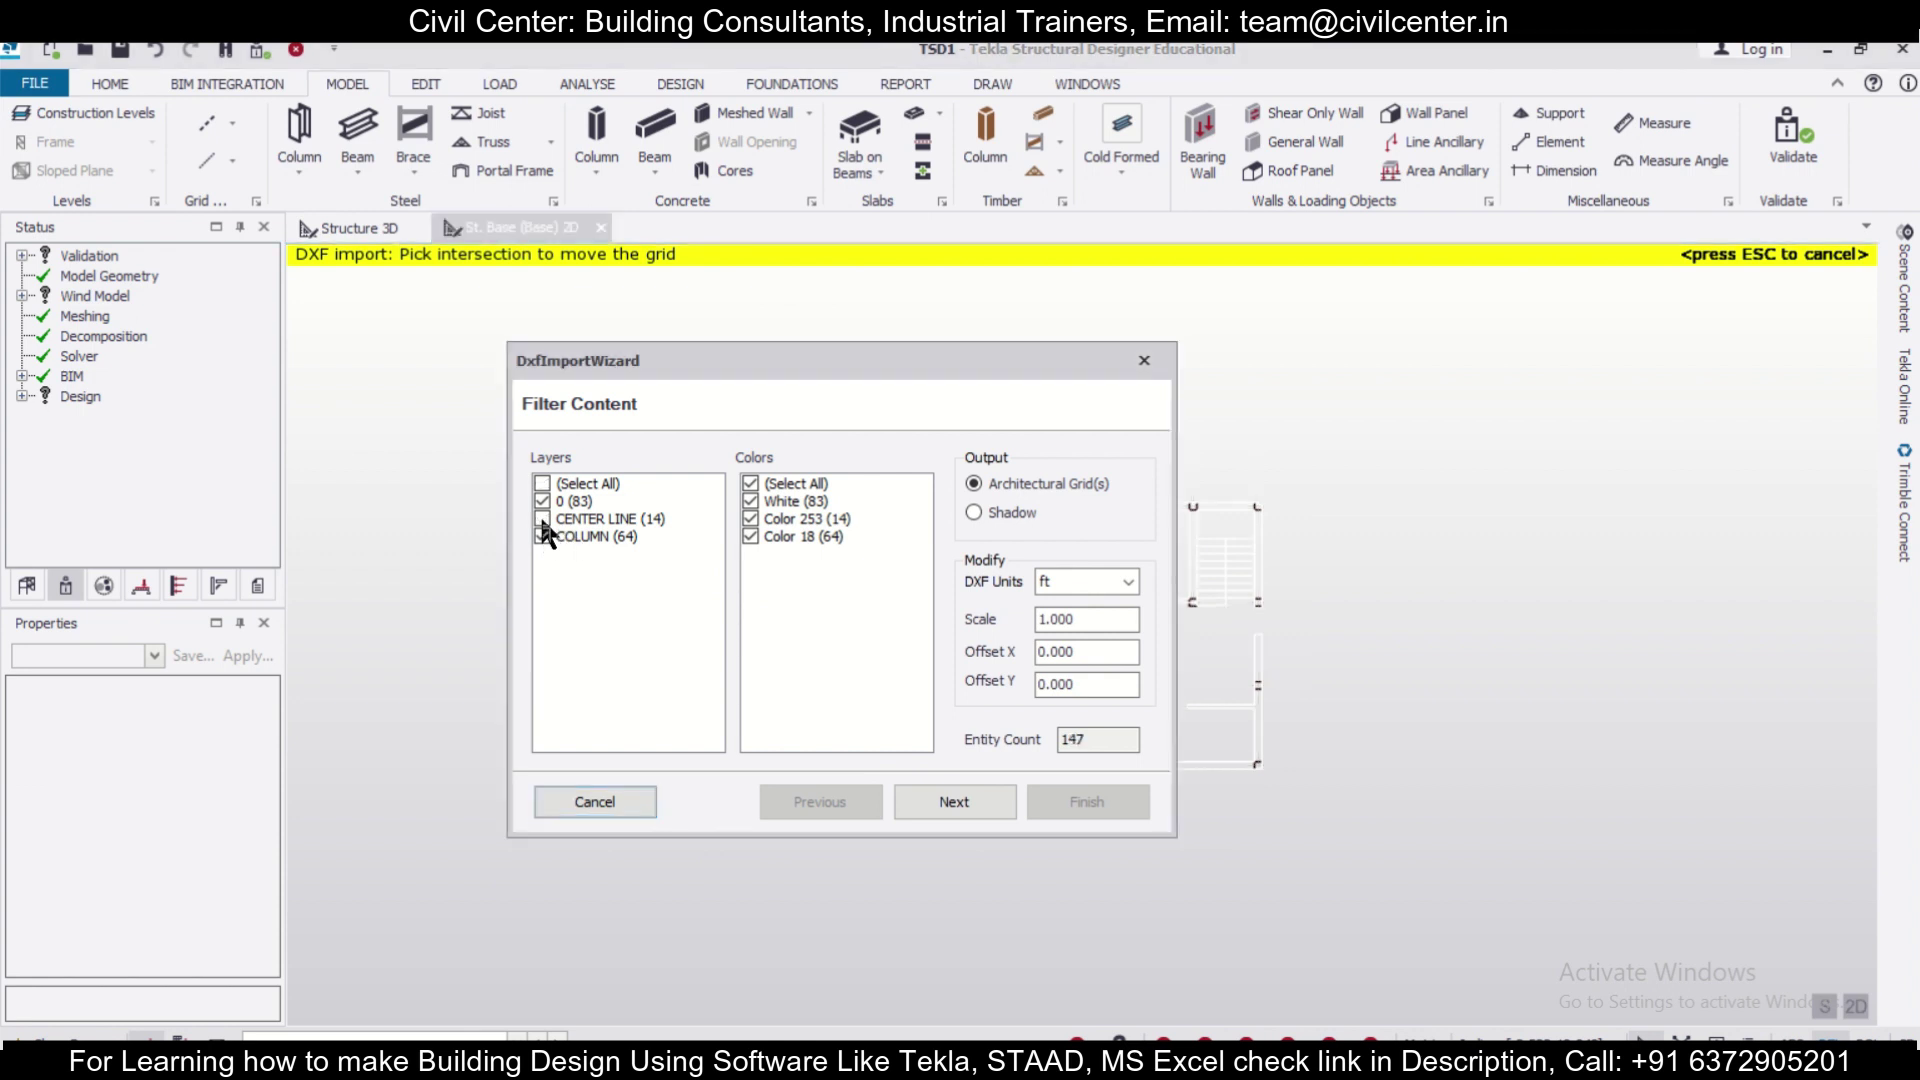
{"action": "left_click", "coordinate": [1023, 514]}
{"action": "left_click", "coordinate": [1084, 579]}
{"action": "left_click", "coordinate": [1084, 579]}
{"action": "left_click", "coordinate": [1084, 579]}
{"action": "left_click", "coordinate": [1094, 609]}
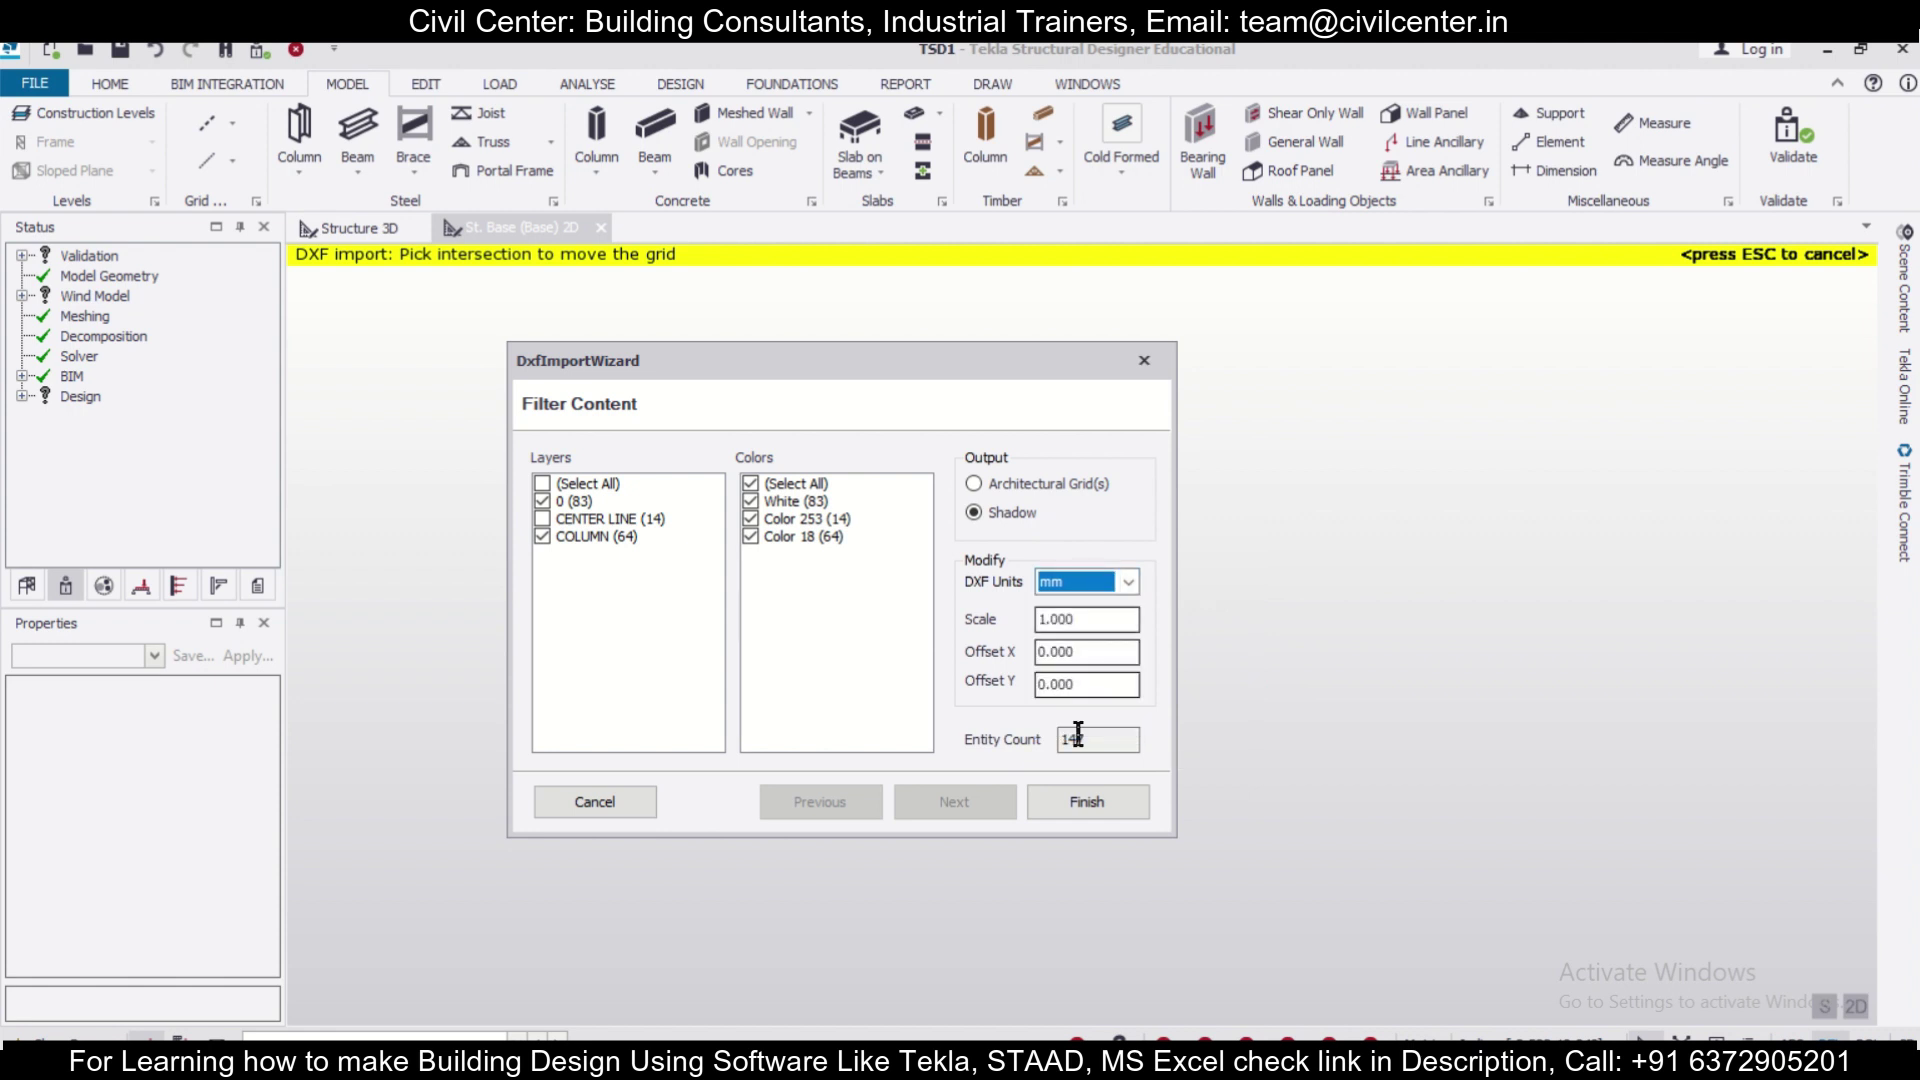
{"action": "left_click", "coordinate": [1096, 796]}
{"action": "scroll", "coordinate": [890, 780], "scroll_direction": "up", "scroll_amount": 6}
{"action": "middle_click_drag", "start_coordinate": [893, 785], "coordinate": [1210, 777]}
{"action": "scroll", "coordinate": [1207, 775], "scroll_direction": "up", "scroll_amount": 2}
{"action": "scroll", "coordinate": [1256, 752], "scroll_direction": "up", "scroll_amount": 3}
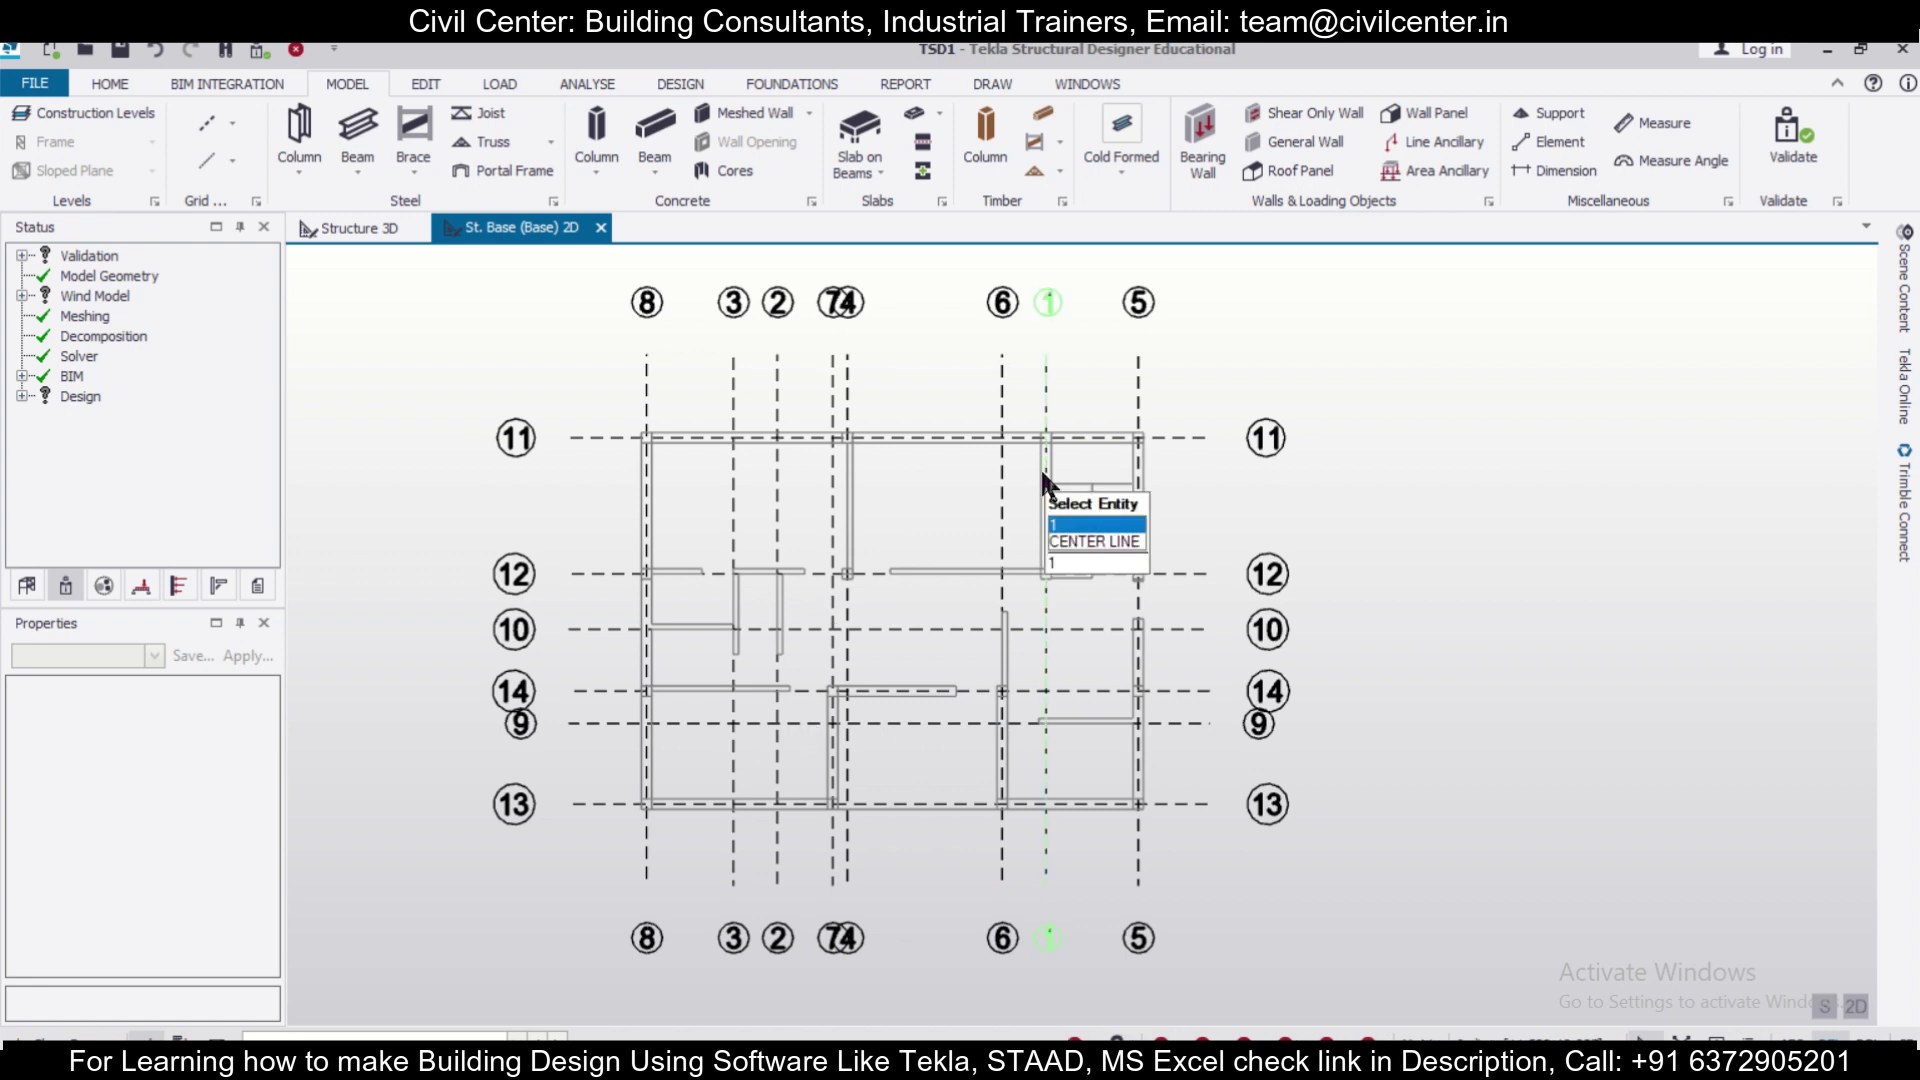
{"action": "scroll", "coordinate": [1040, 466], "scroll_direction": "up", "scroll_amount": 2}
{"action": "scroll", "coordinate": [1040, 466], "scroll_direction": "down", "scroll_amount": 1}
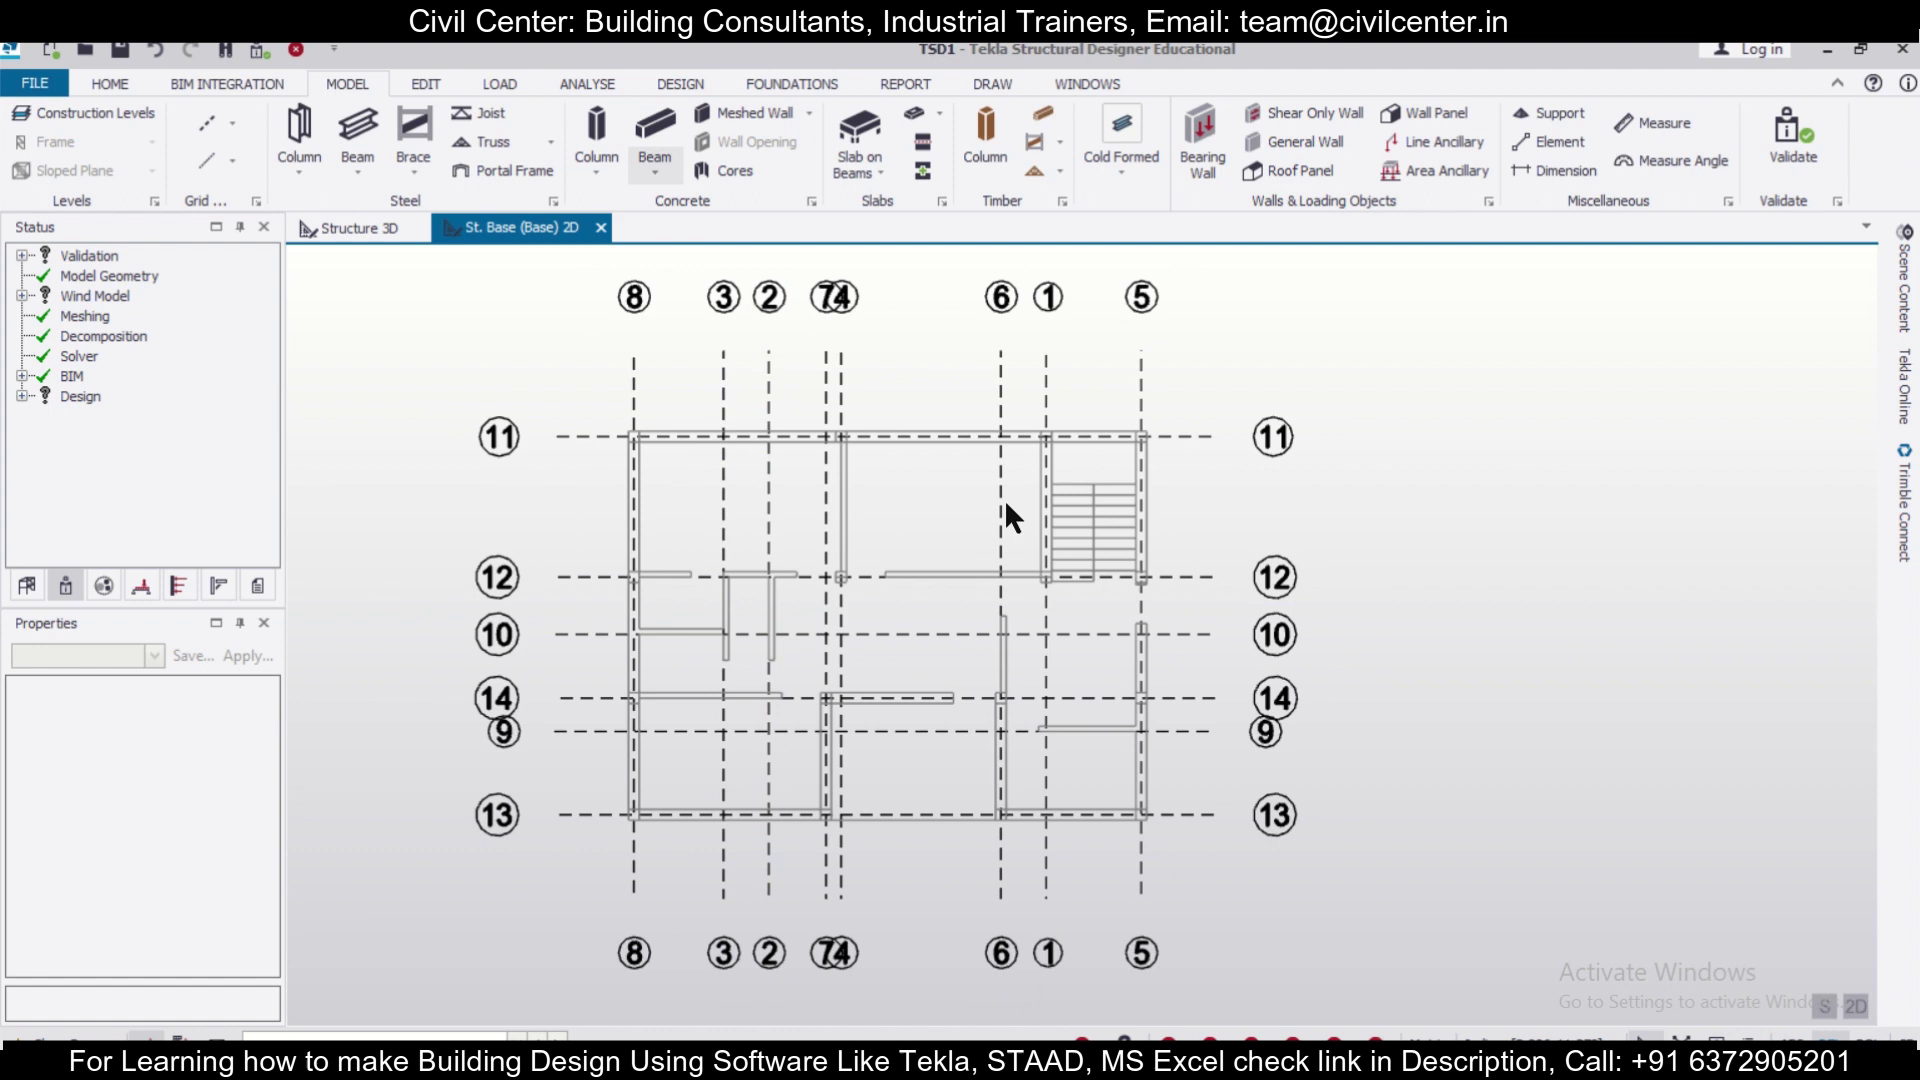
Start a cast-in-place concrete column and define its rectangular section with 250 mm breadth and 250 mm depth.
{"action": "left_click", "coordinate": [597, 128]}
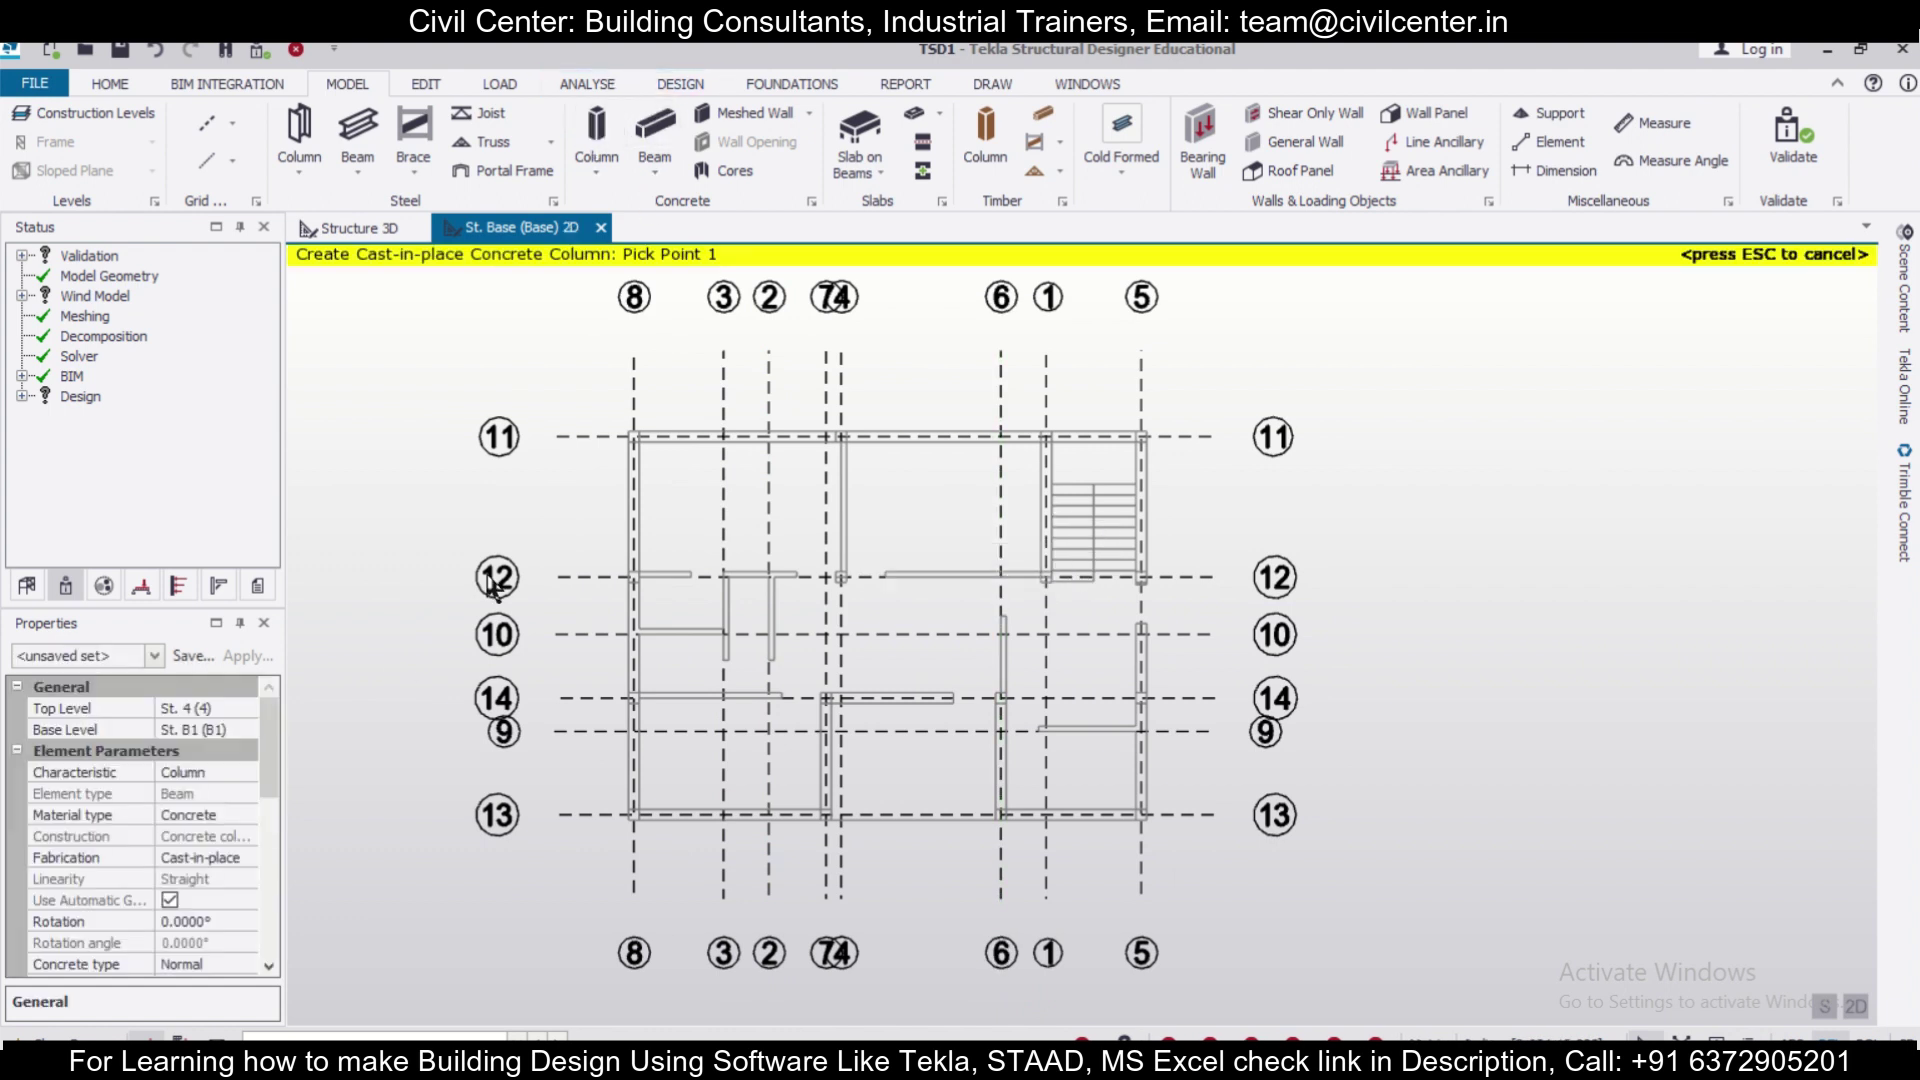
{"action": "scroll", "coordinate": [266, 771], "scroll_direction": "down", "scroll_amount": 4}
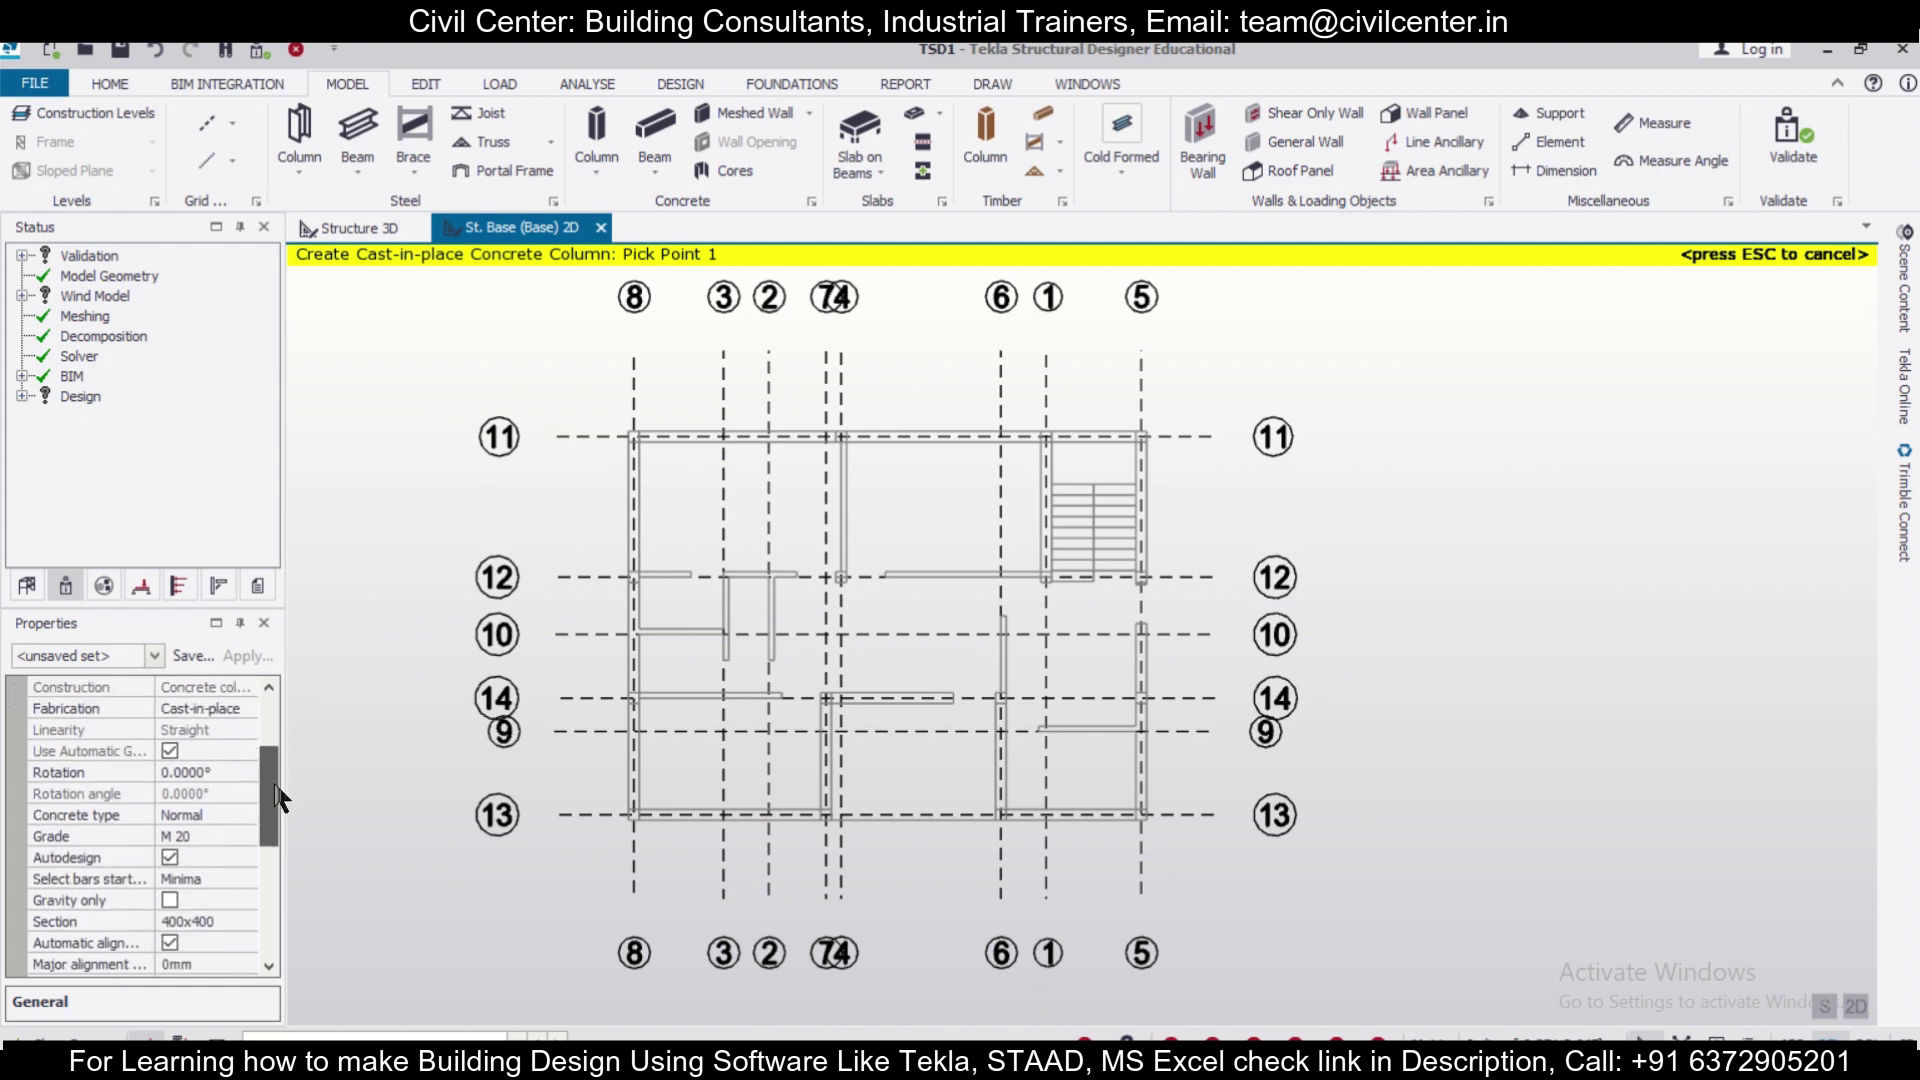
{"action": "left_click", "coordinate": [249, 895]}
{"action": "left_click", "coordinate": [246, 900]}
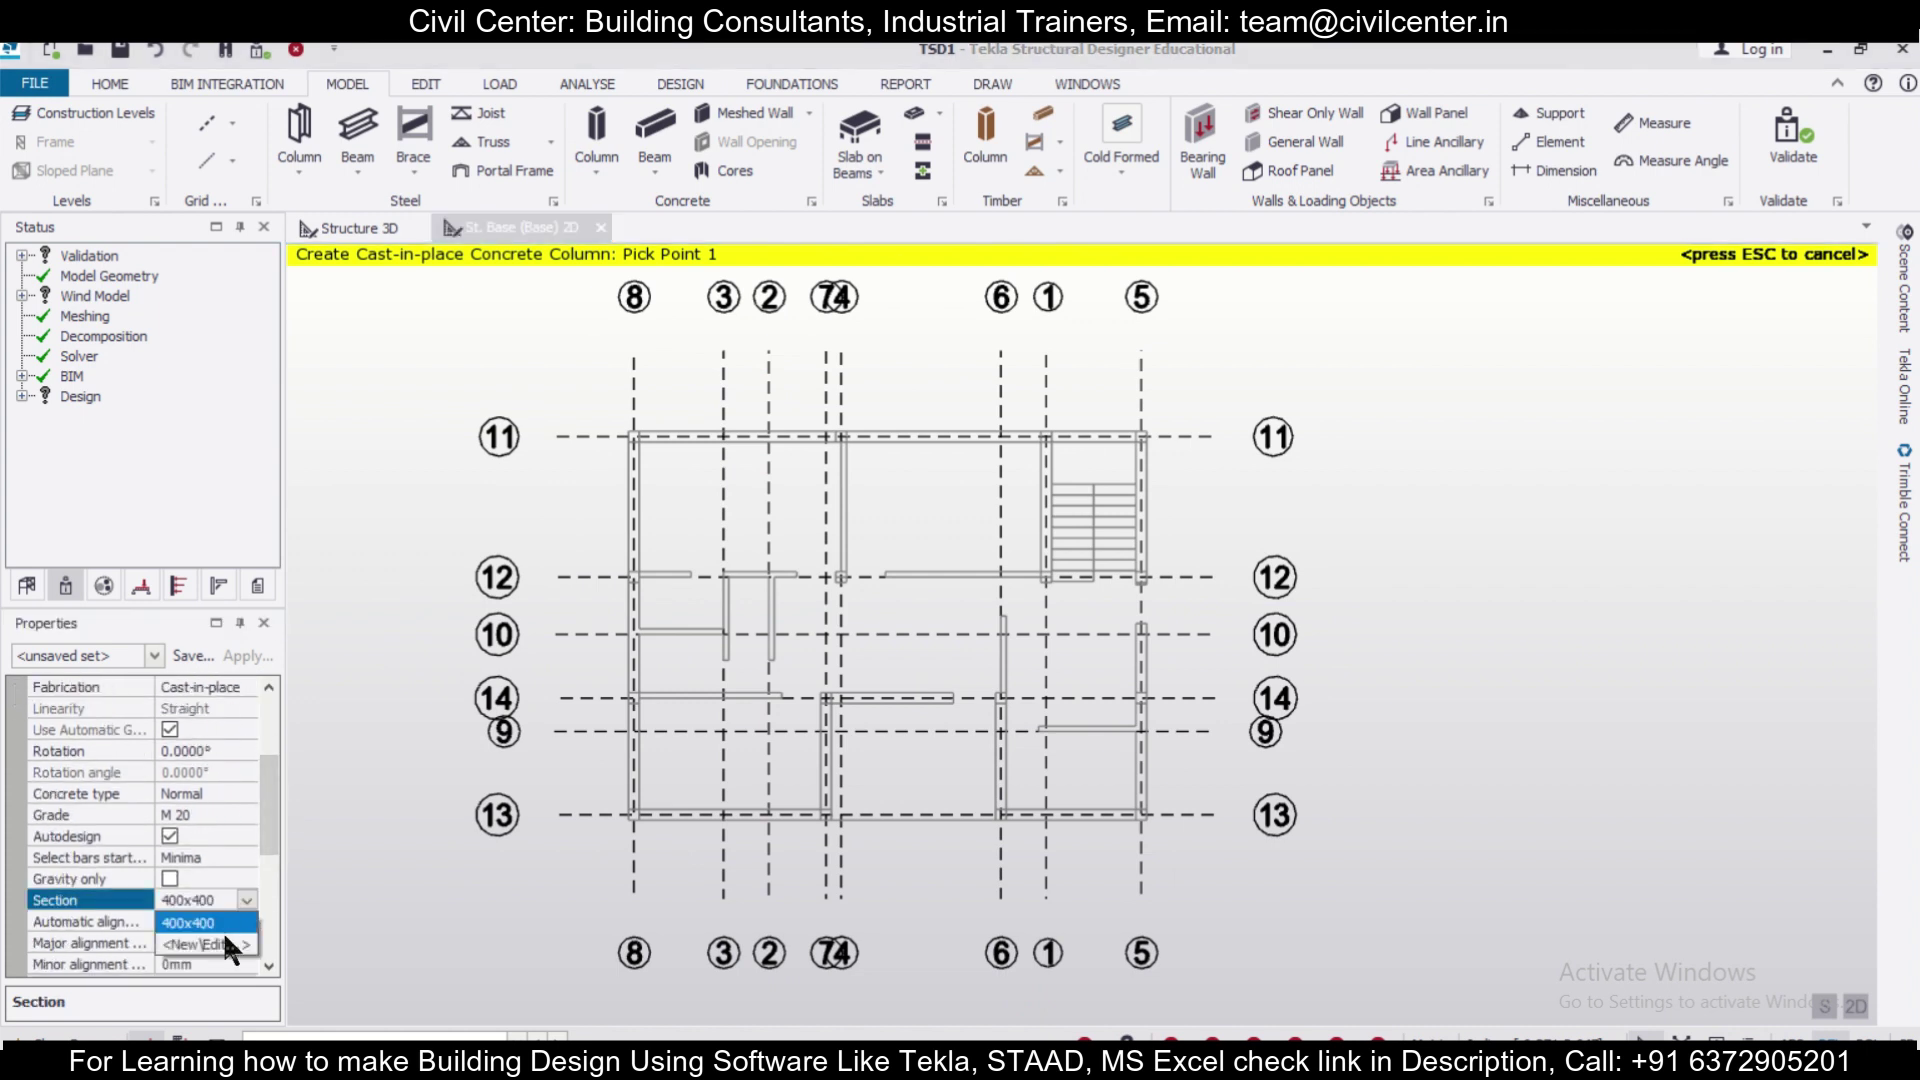
{"action": "left_click", "coordinate": [224, 932]}
{"action": "double_click", "coordinate": [720, 360]}
{"action": "type", "text": "250"}
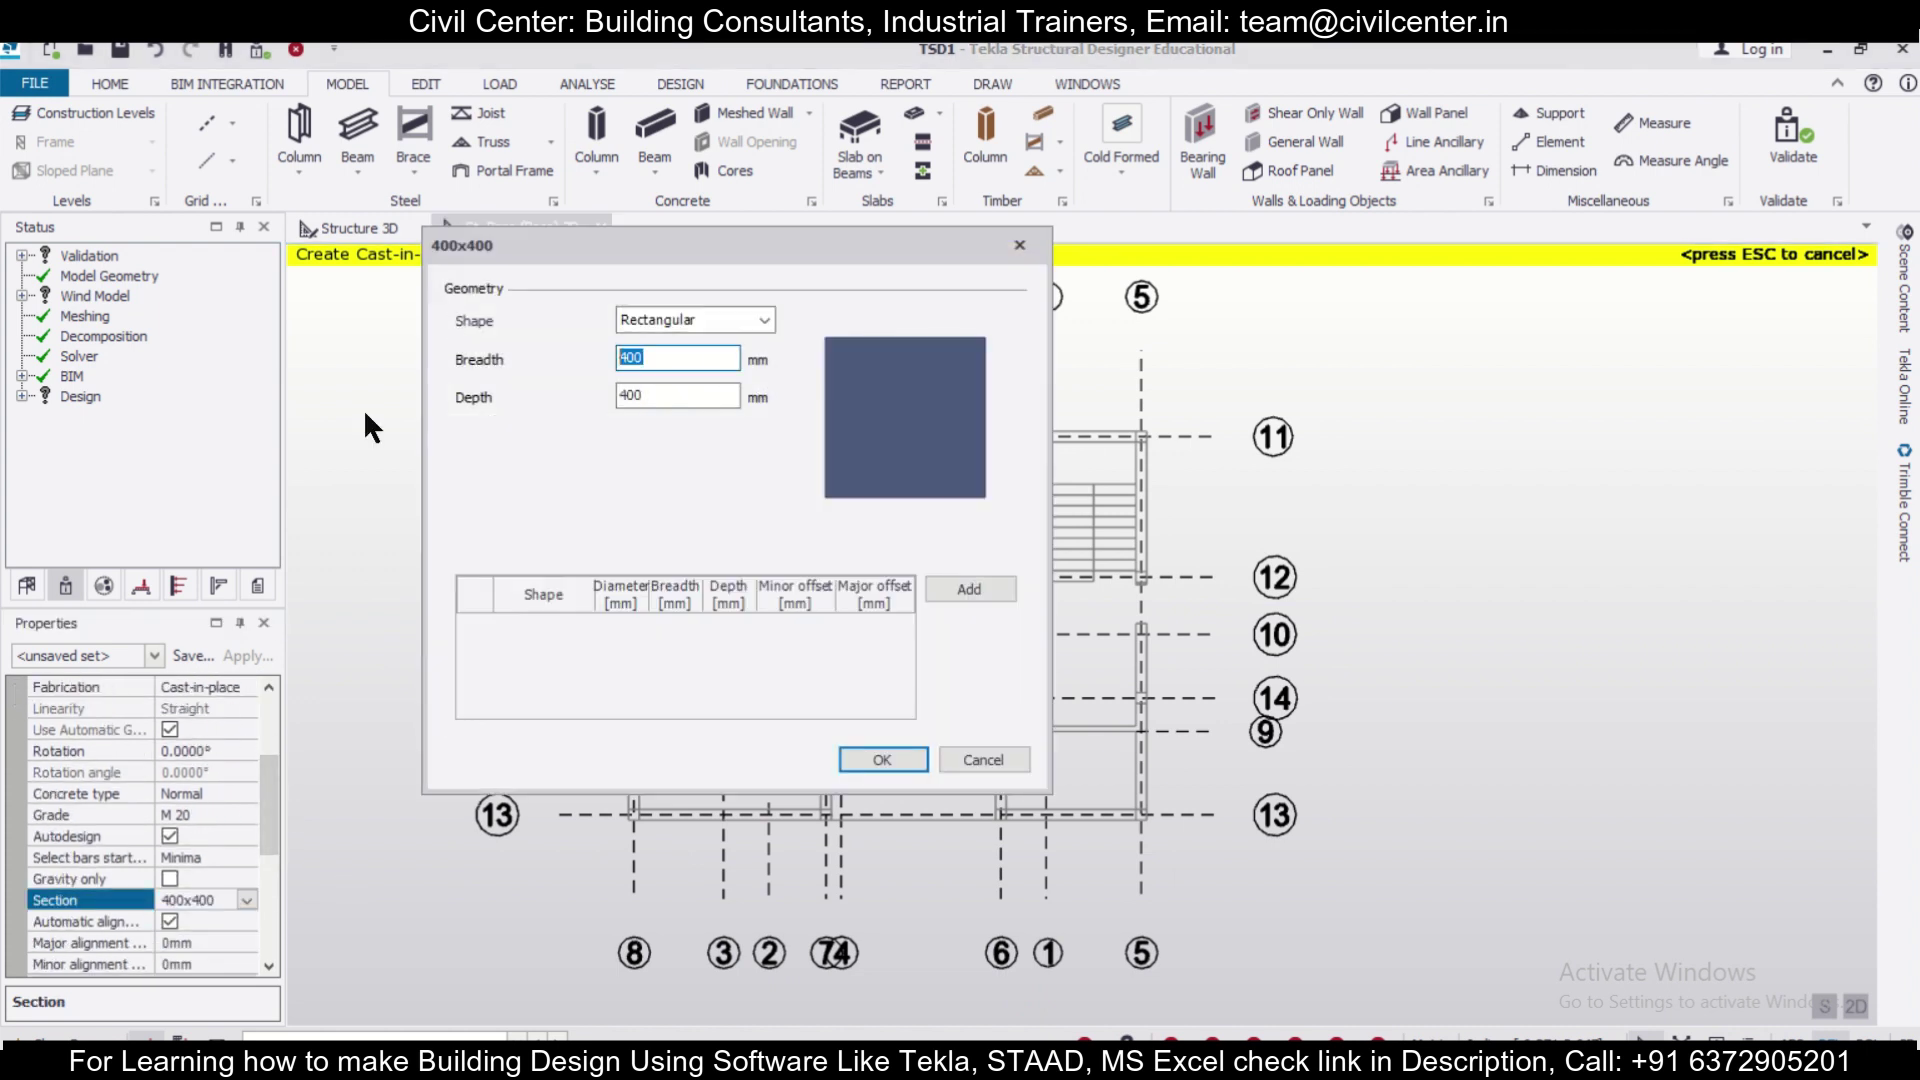
{"action": "double_click", "coordinate": [628, 395]}
{"action": "type", "text": "250"}
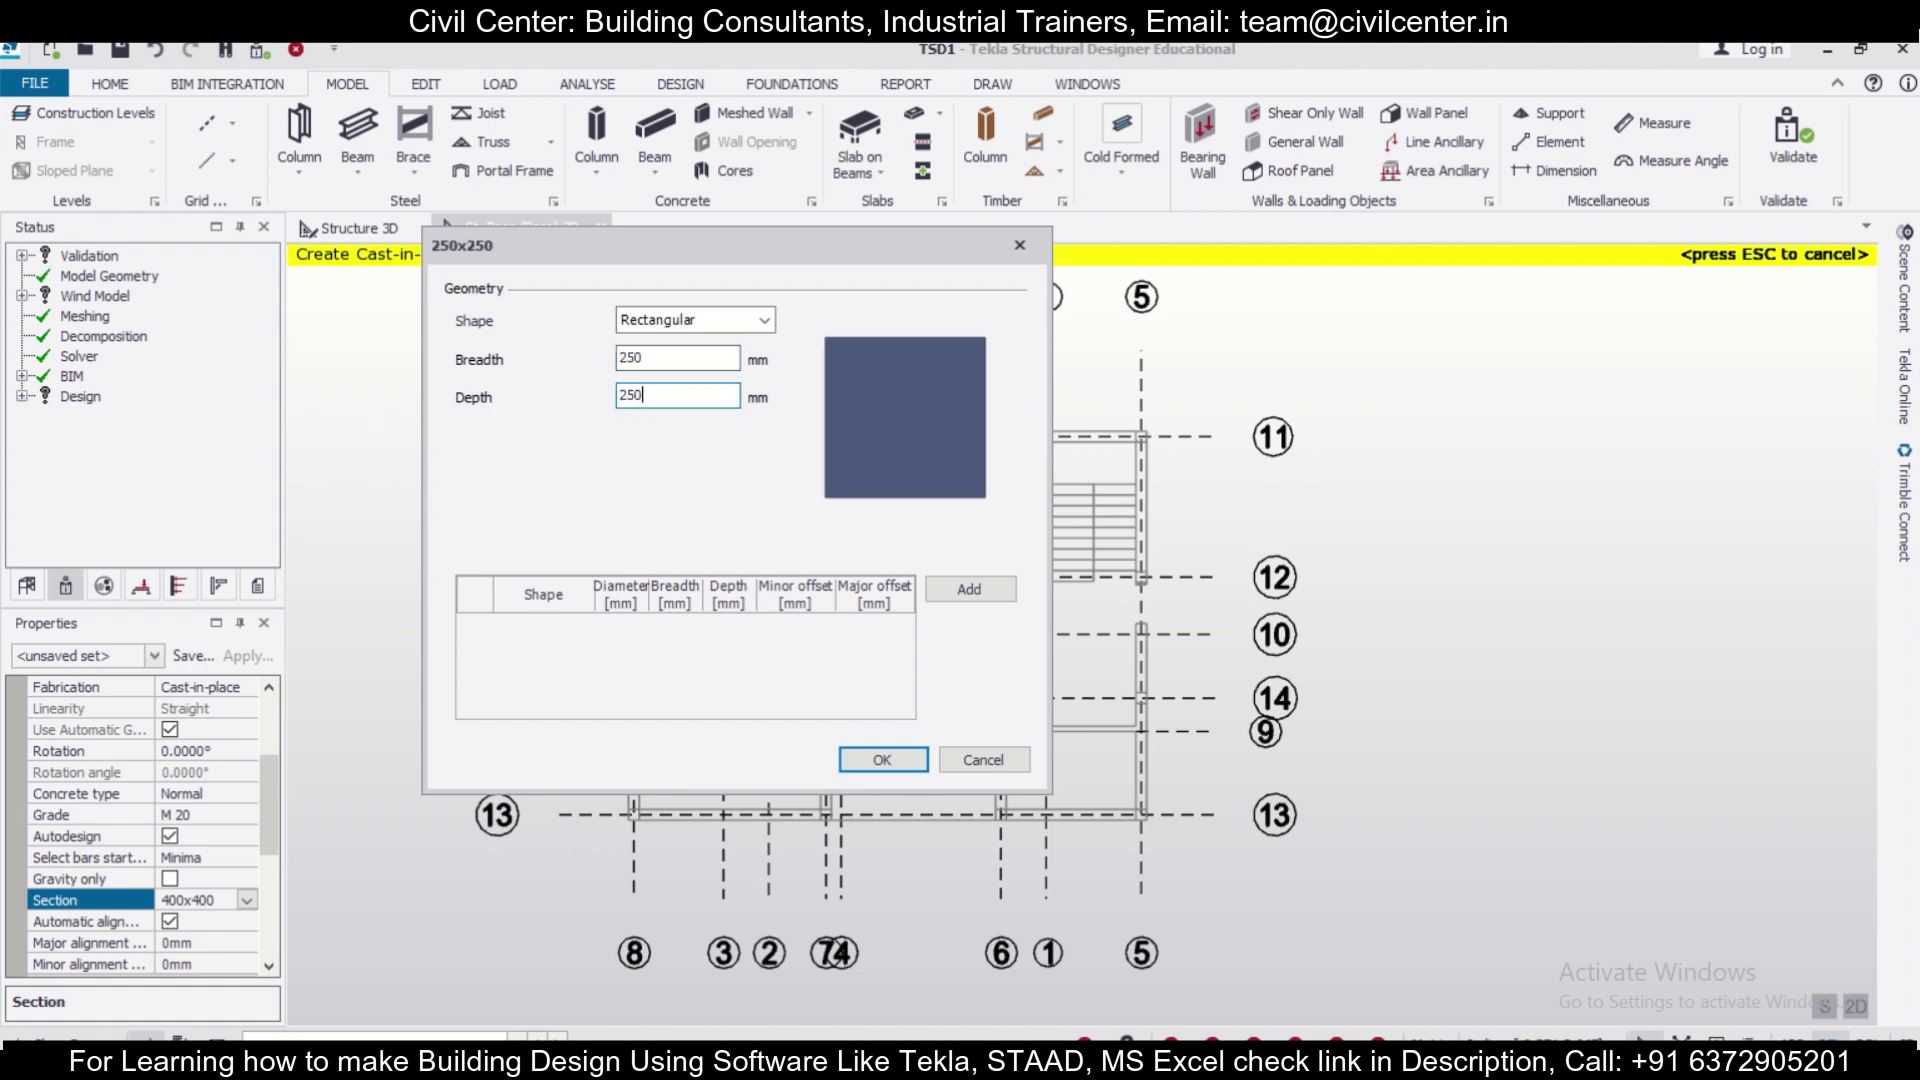
{"action": "left_click", "coordinate": [852, 760]}
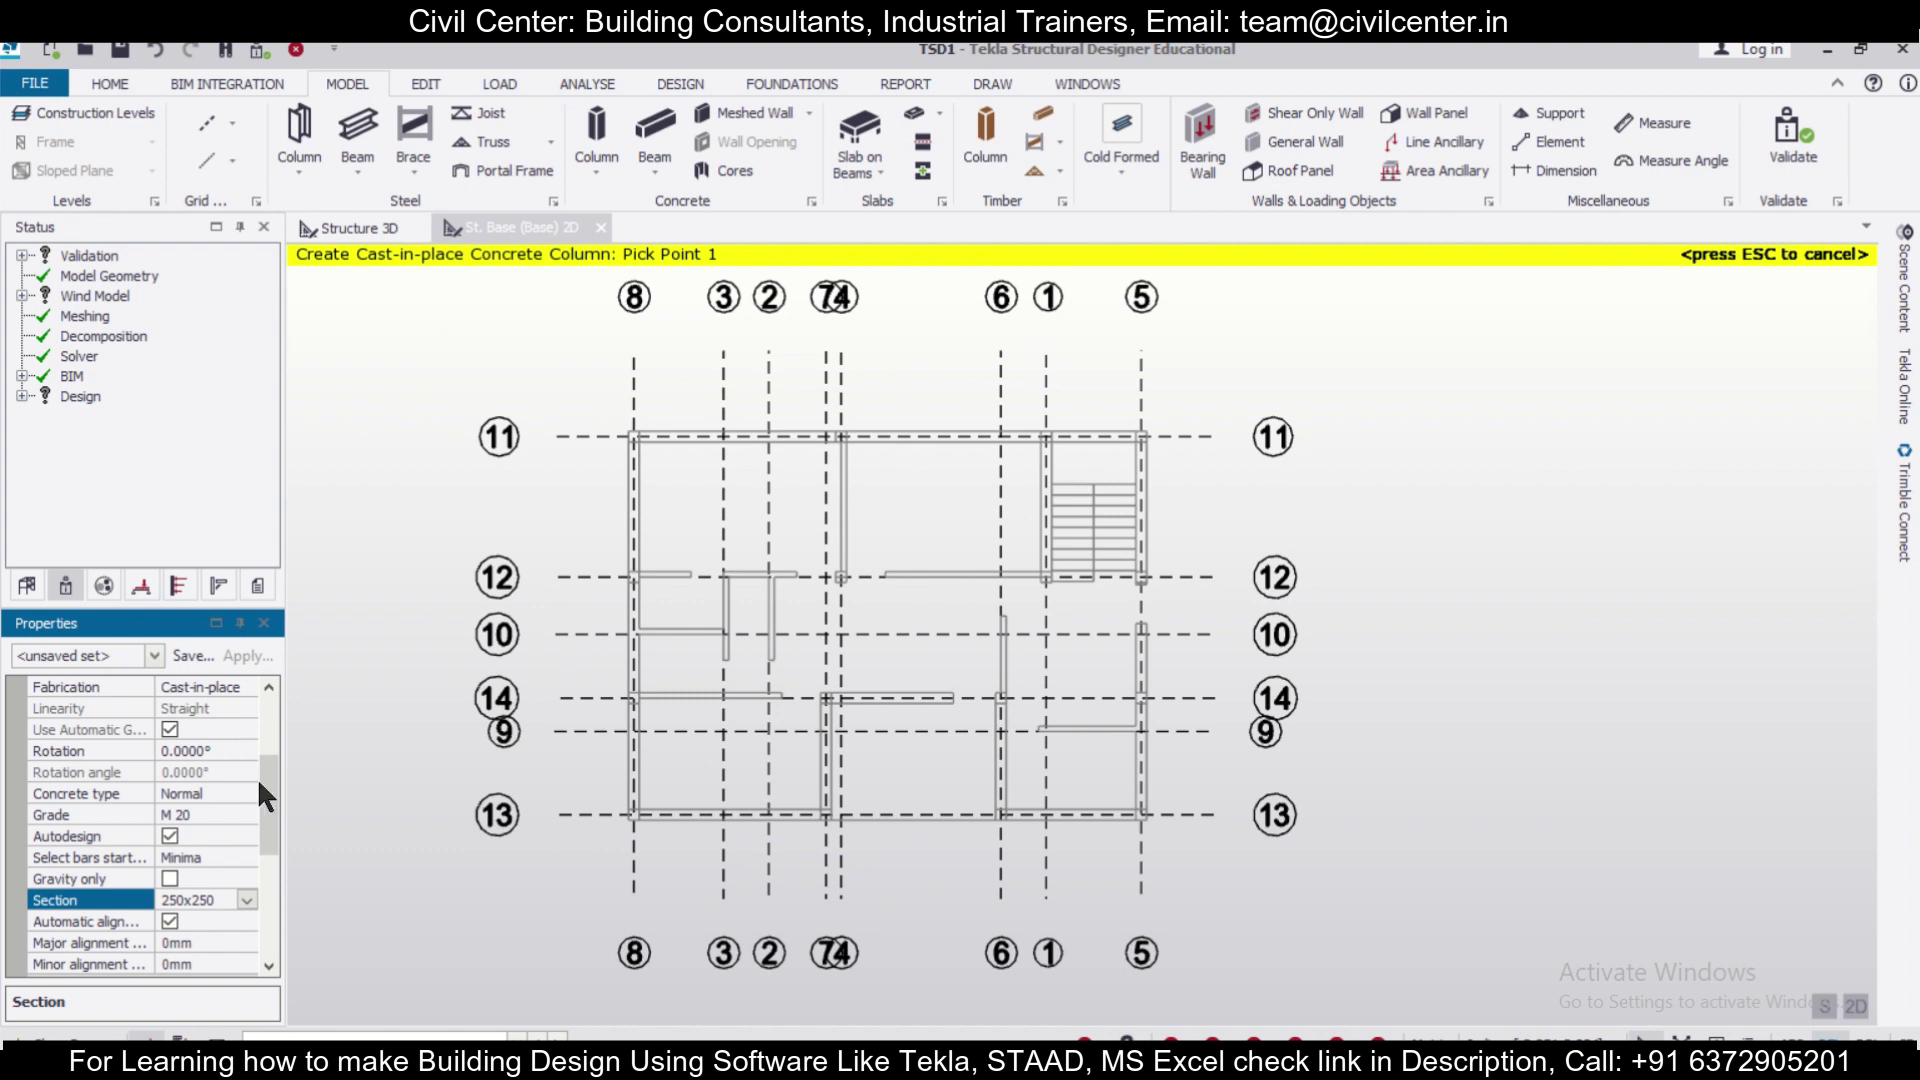
Set the column's vertical and link/confinement reinforcement classes to Fe 500.
{"action": "scroll", "coordinate": [256, 777], "scroll_direction": "down", "scroll_amount": 3}
{"action": "left_click", "coordinate": [243, 856]}
{"action": "left_click", "coordinate": [245, 857]}
{"action": "left_click", "coordinate": [232, 890]}
{"action": "left_click", "coordinate": [242, 904]}
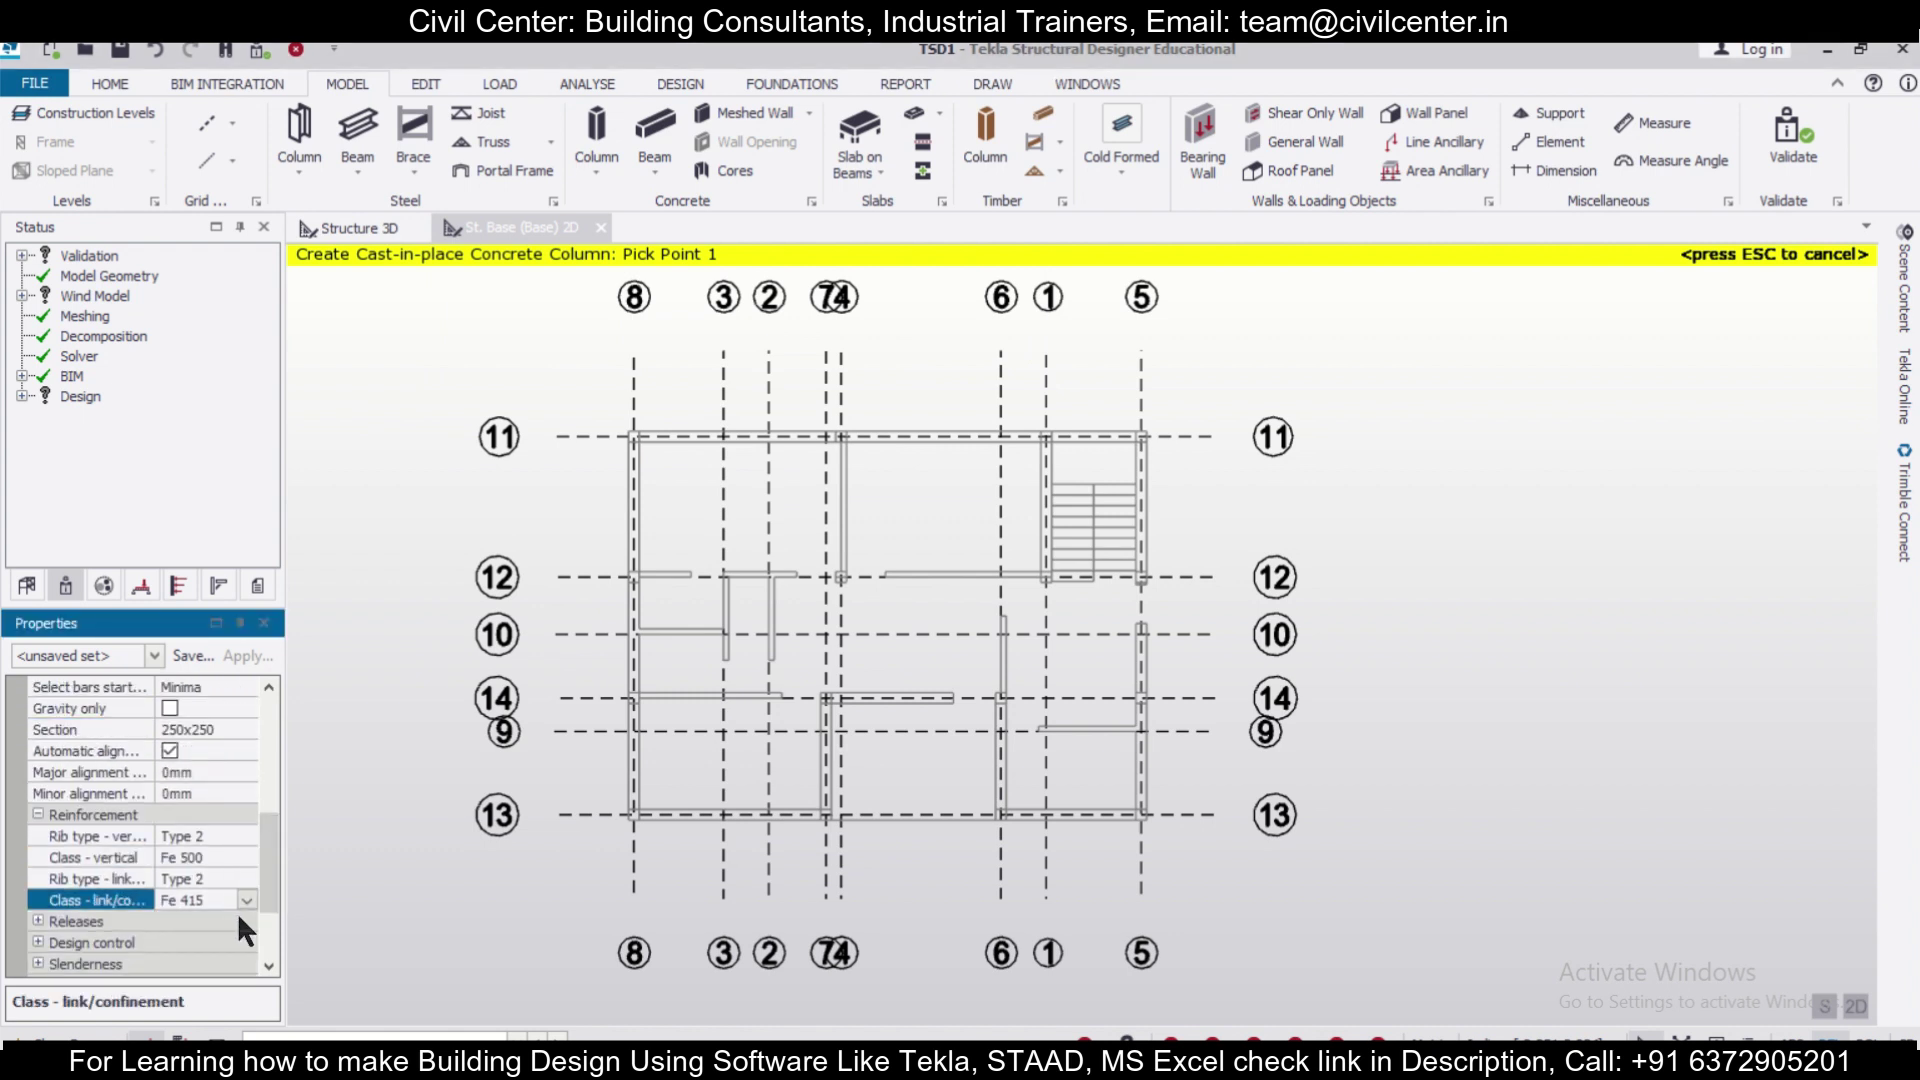
{"action": "left_click", "coordinate": [246, 900]}
{"action": "left_click", "coordinate": [230, 962]}
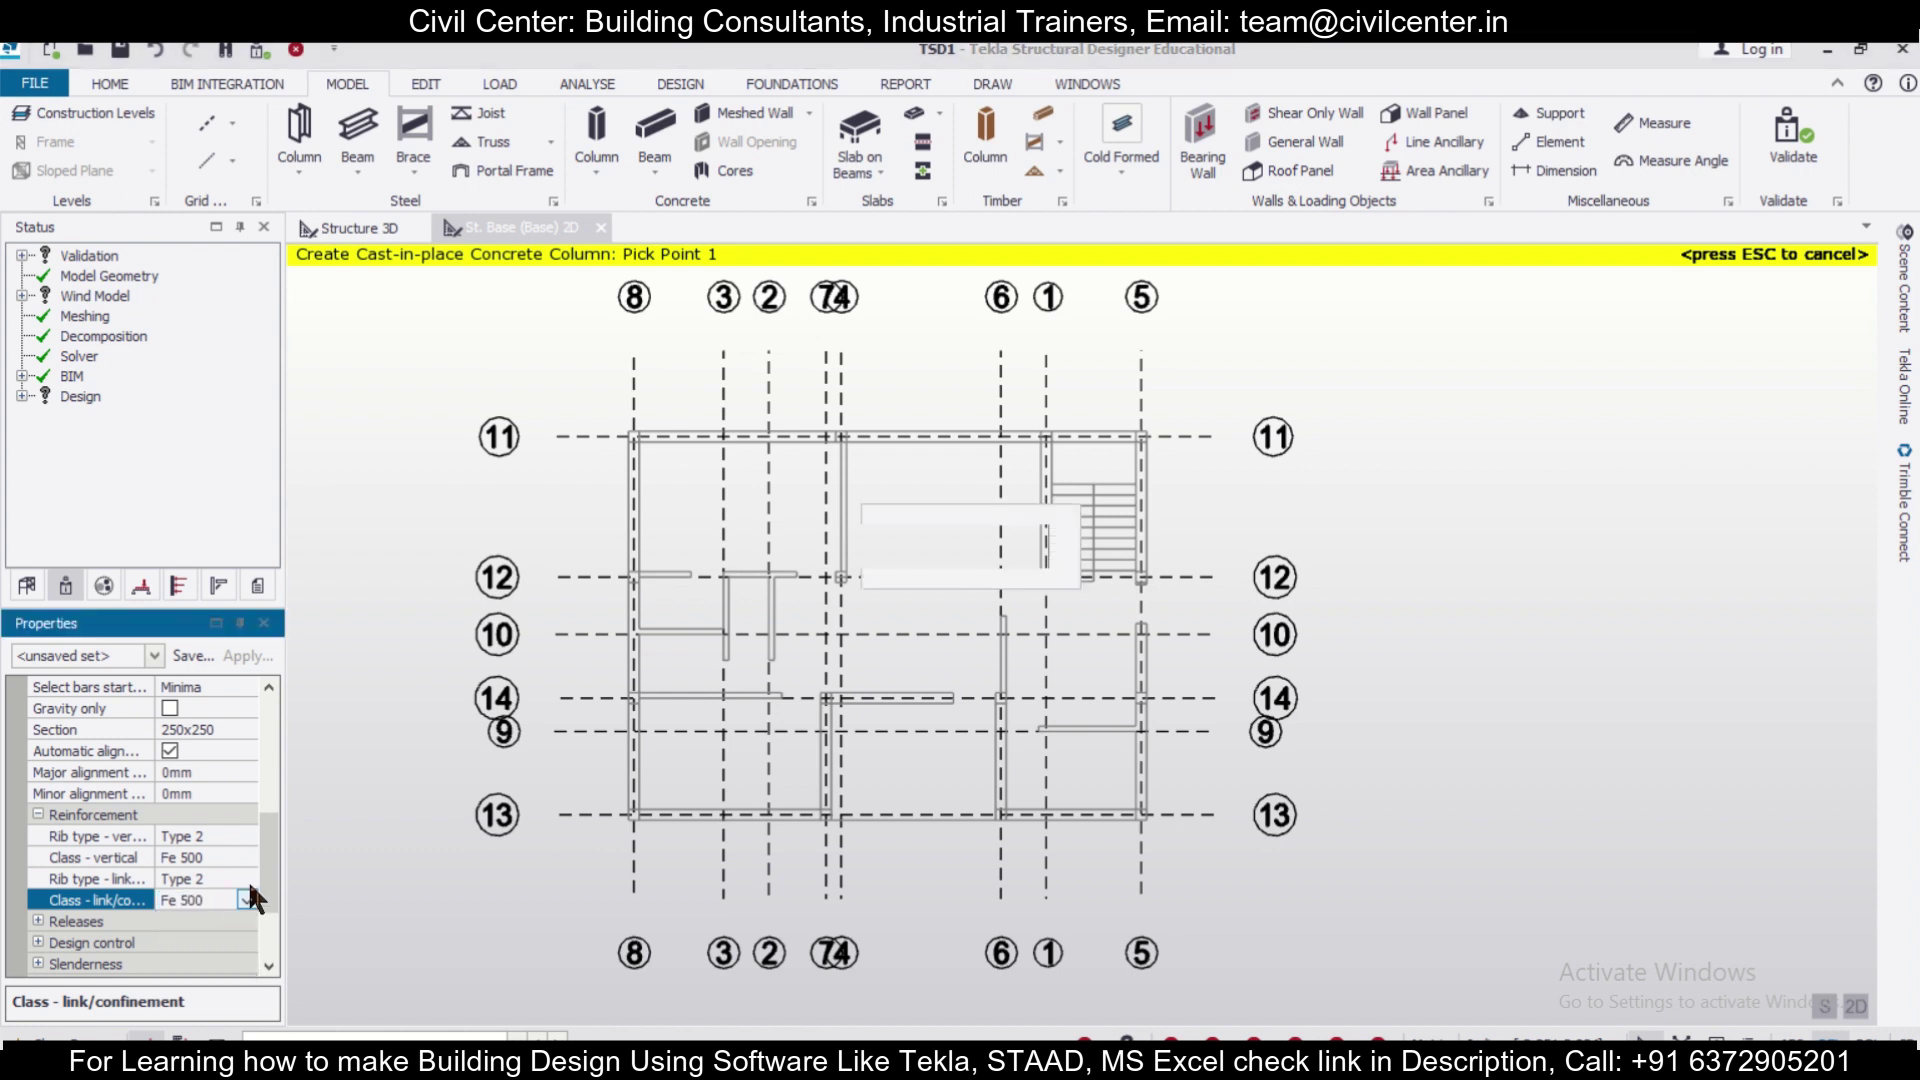
Turn off automatic alignment for the column and save its settings as a property set named 250x250.
{"action": "left_click", "coordinate": [167, 751]}
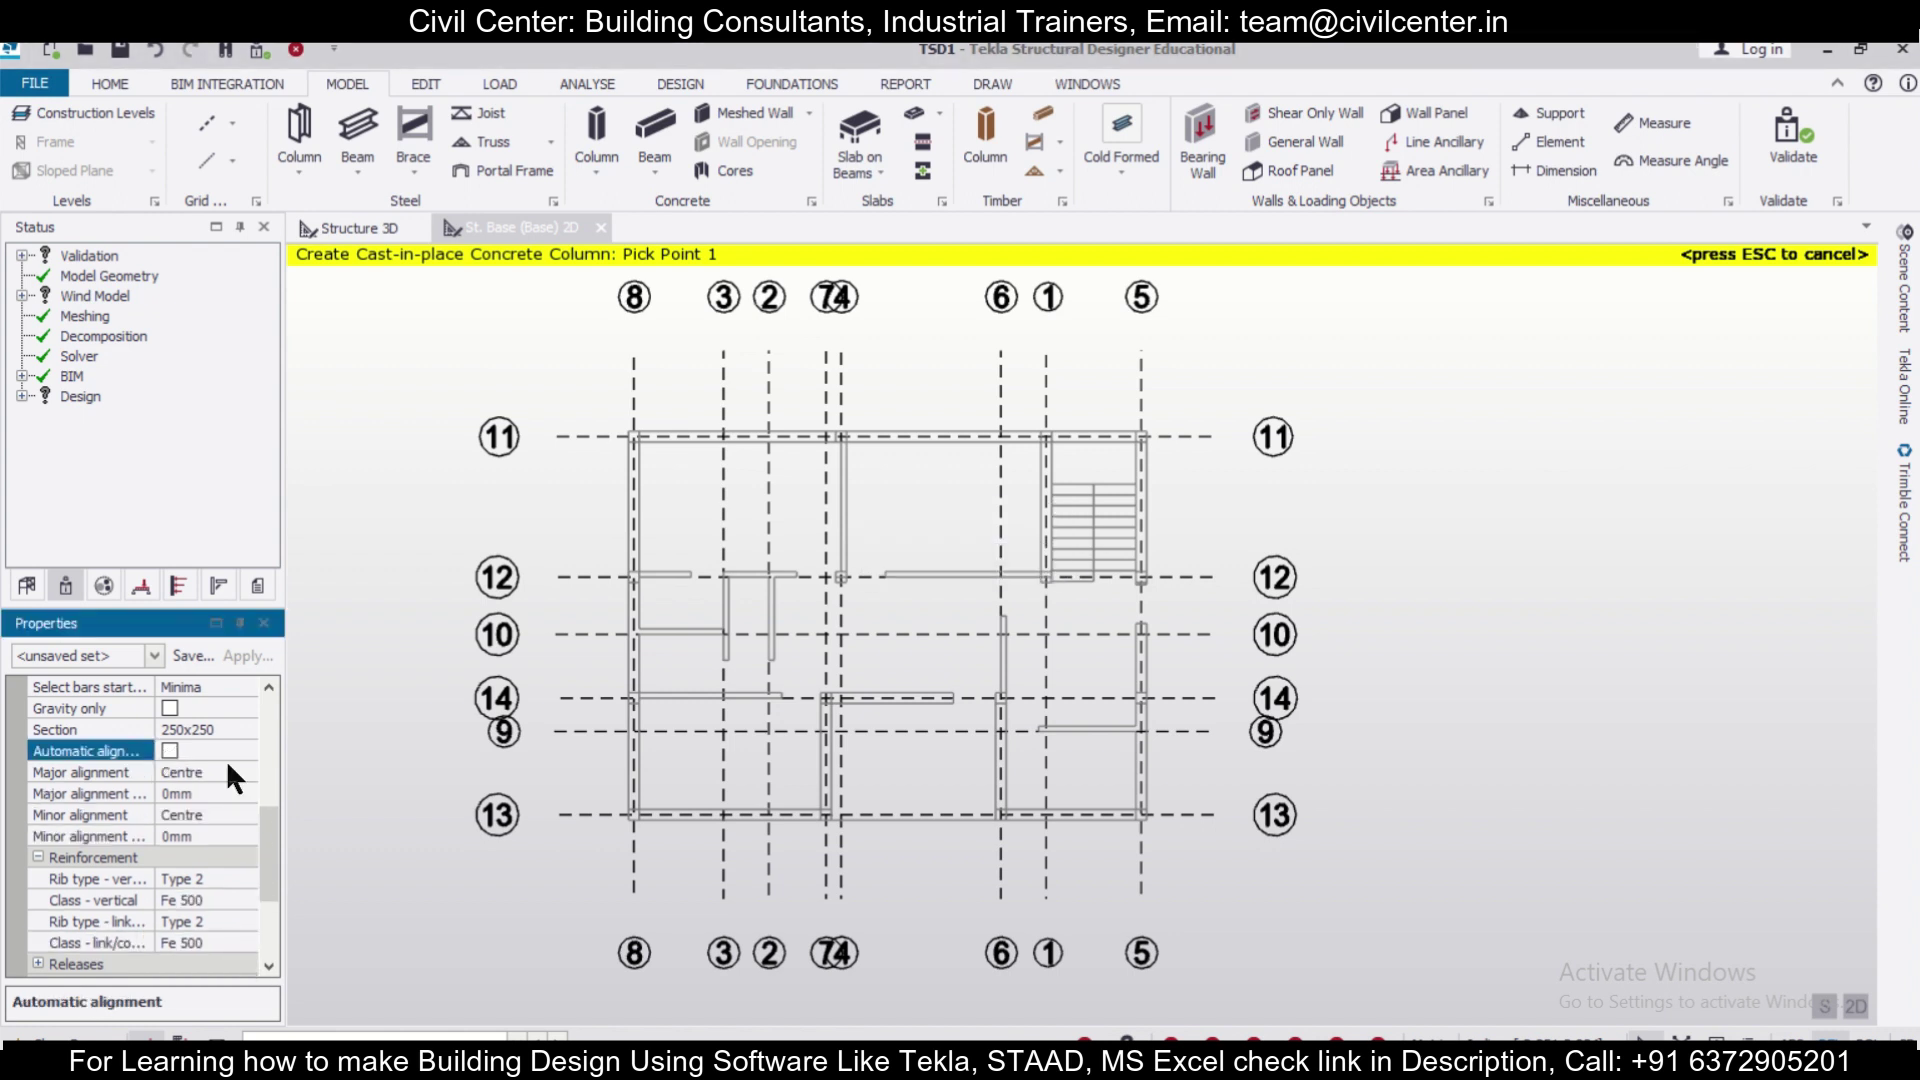
{"action": "left_click", "coordinate": [193, 657]}
{"action": "type", "text": "250x250"}
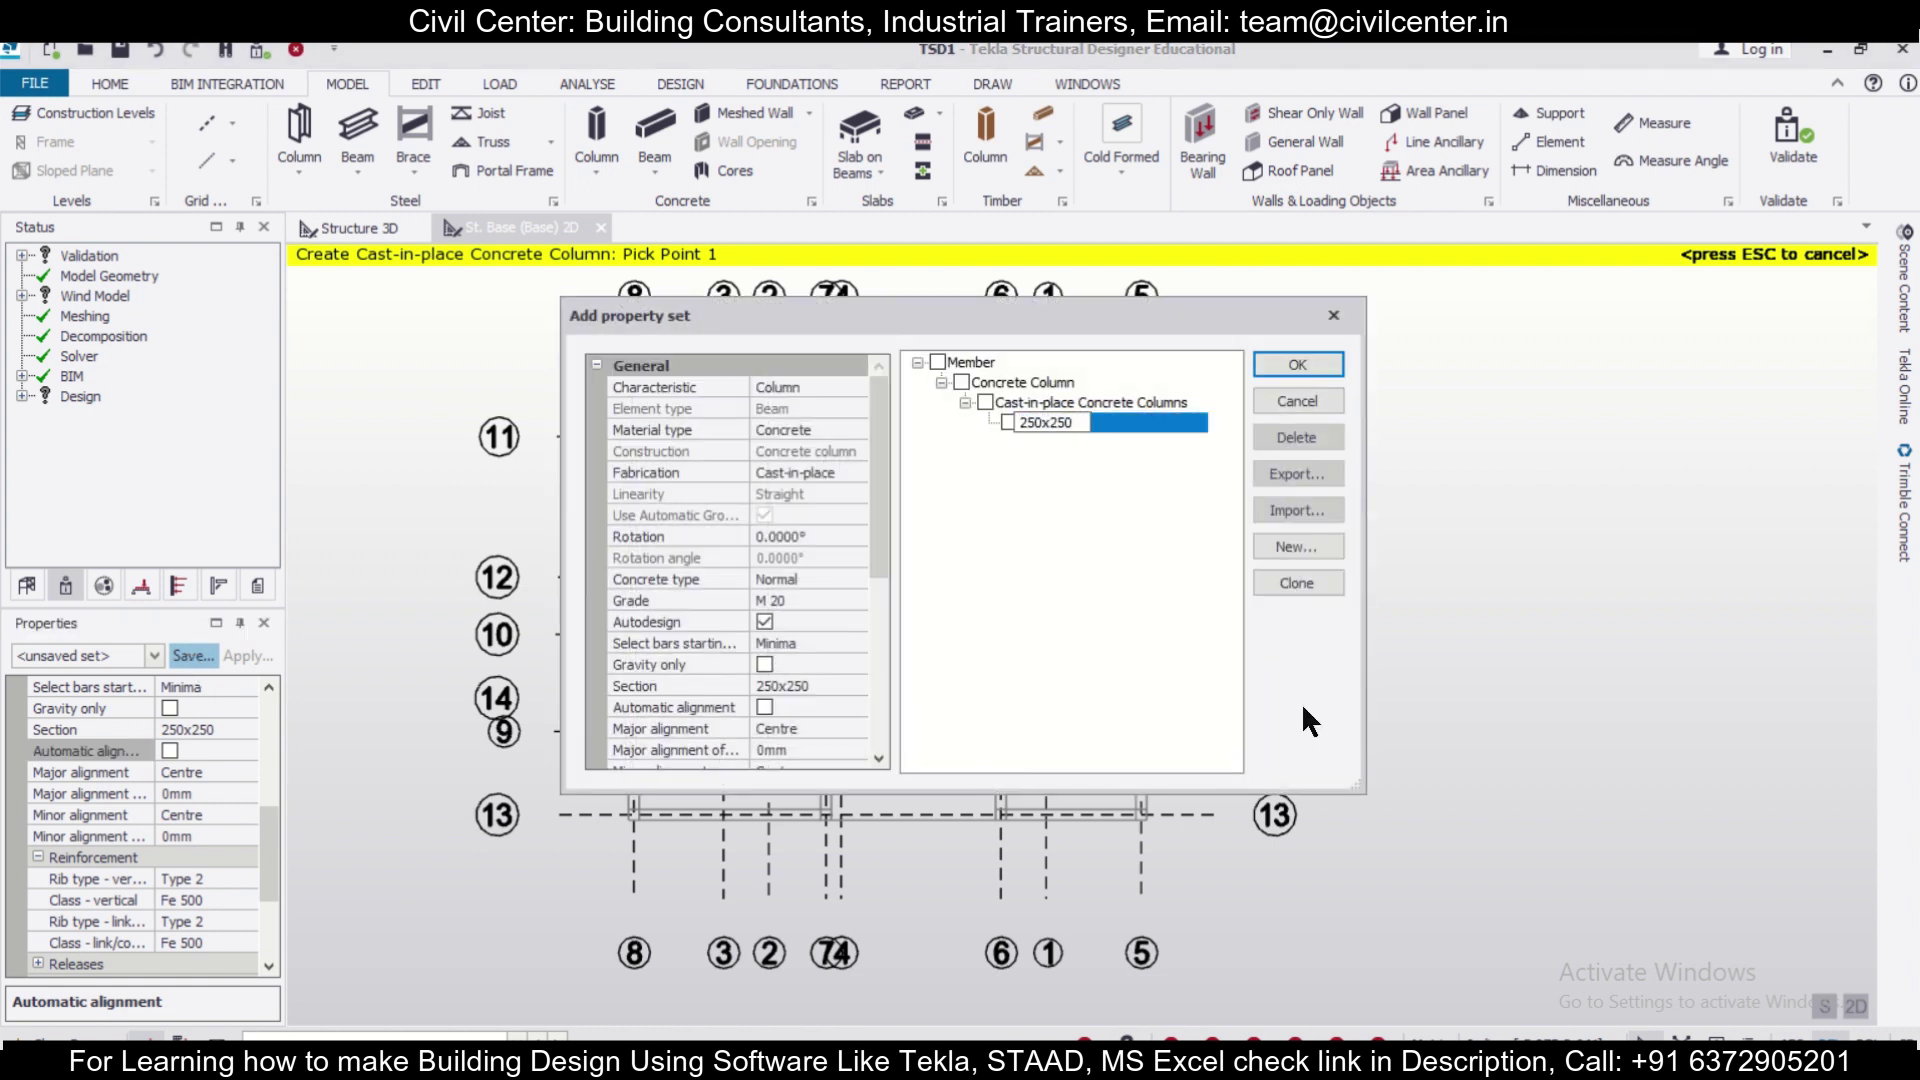
{"action": "left_click", "coordinate": [1306, 362]}
Place concrete columns on grid 11 at grids 8, 4, 1 and 5, and on grid 12 at grids 4, 1 and 5.
{"action": "scroll", "coordinate": [720, 462], "scroll_direction": "up", "scroll_amount": 2}
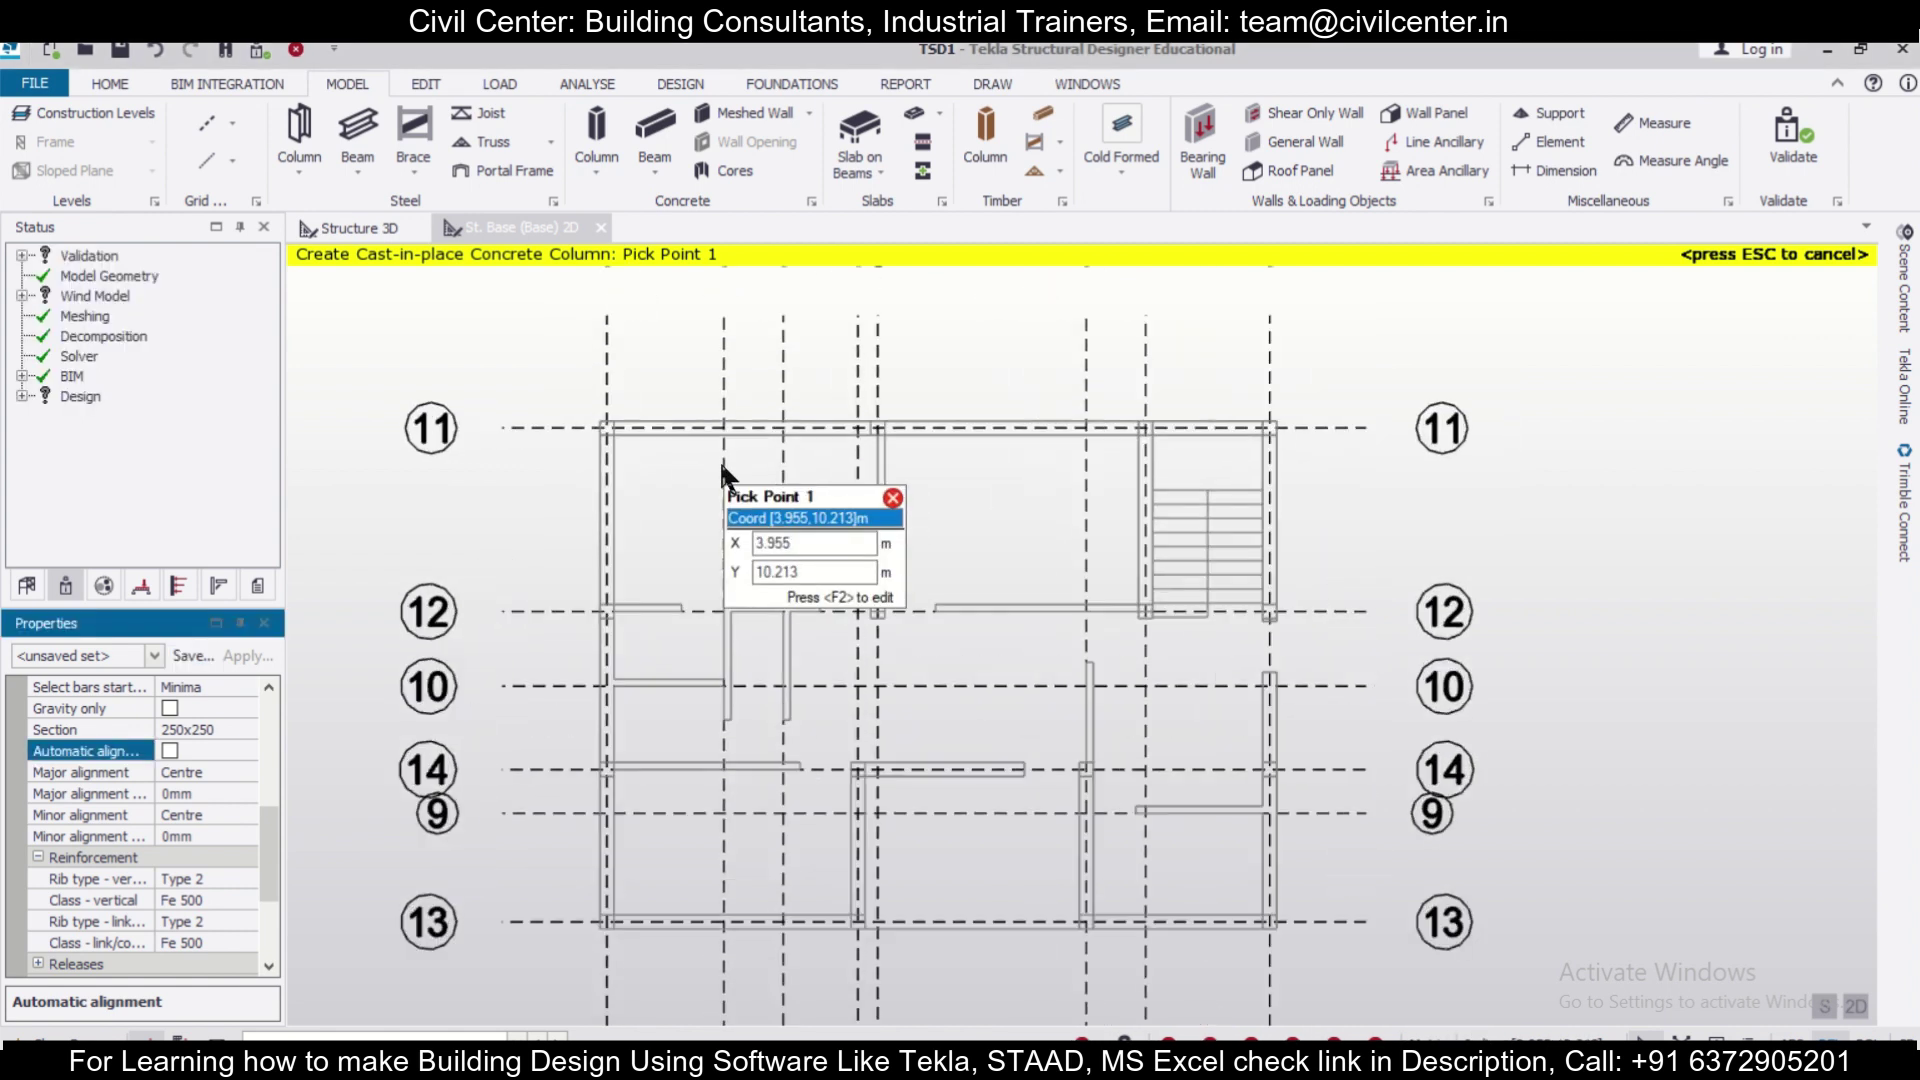
{"action": "left_click", "coordinate": [606, 428]}
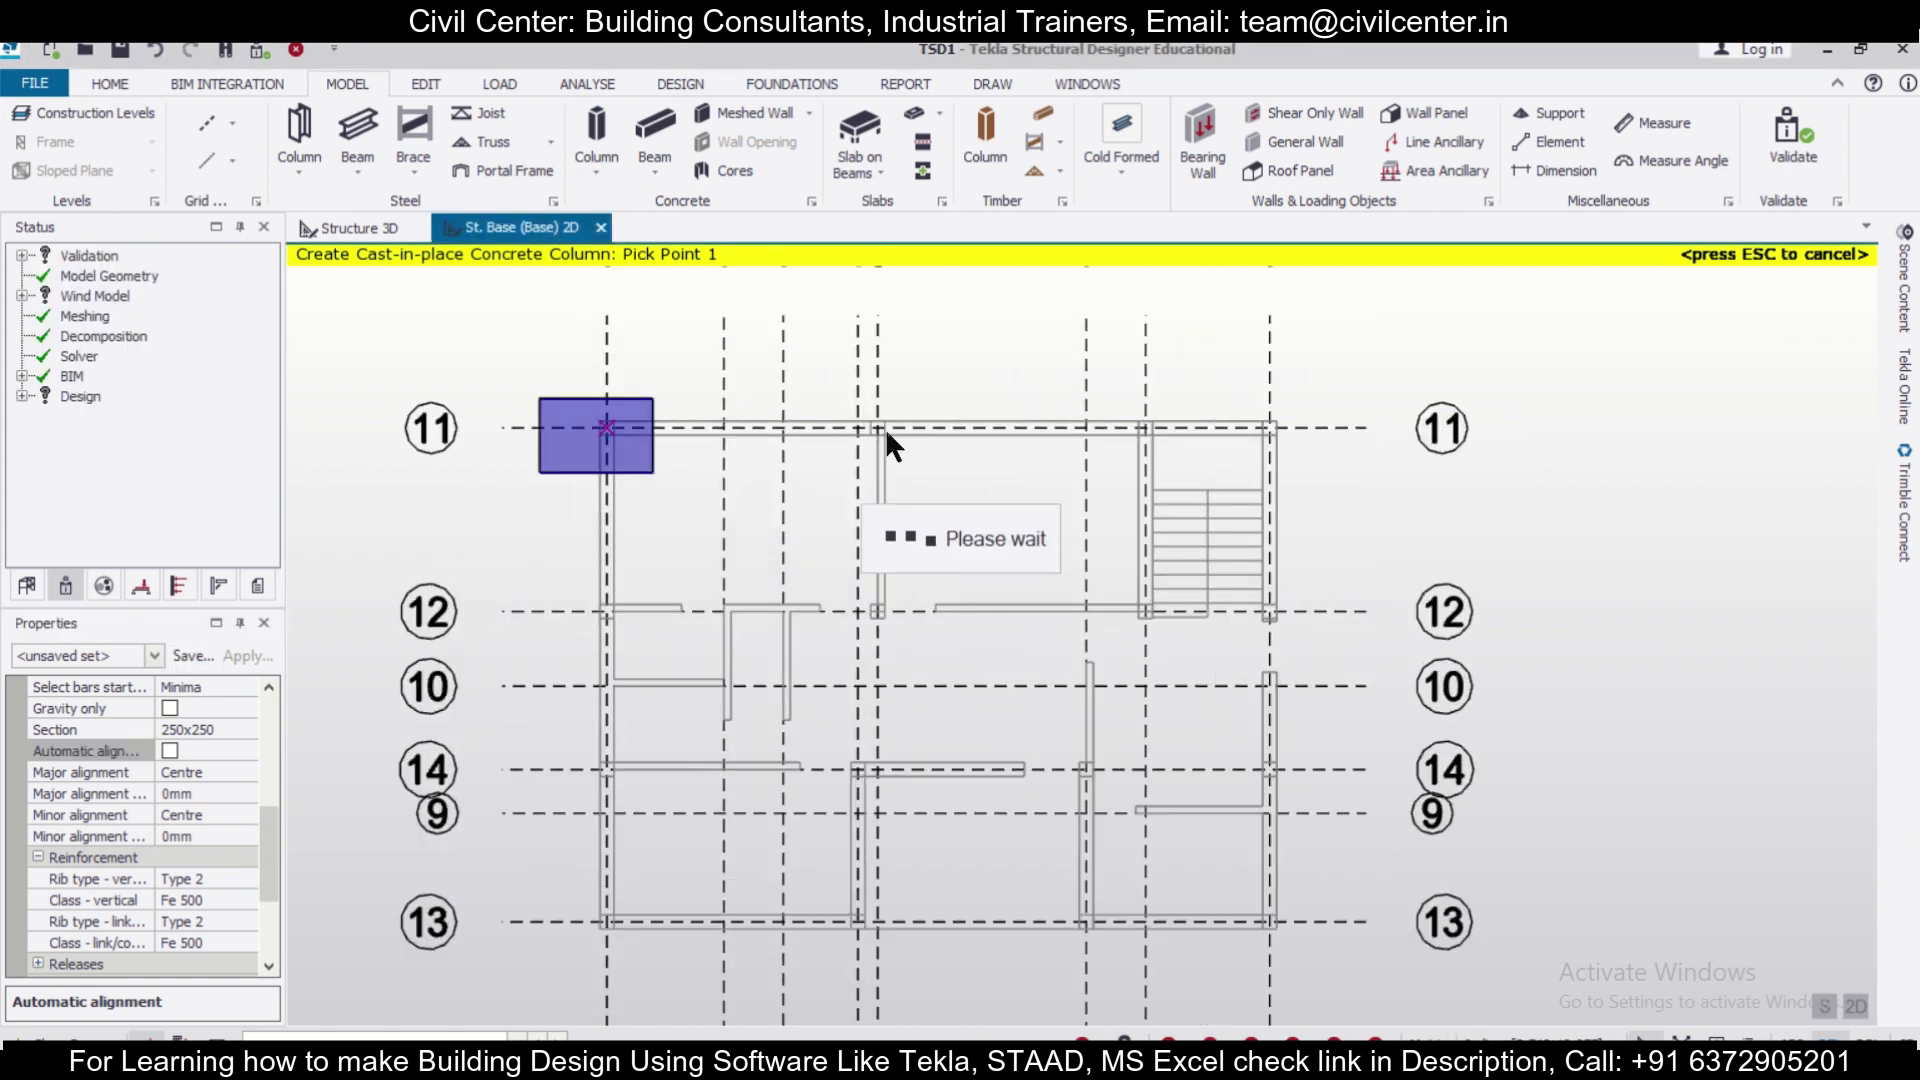
{"action": "left_click", "coordinate": [1270, 428]}
{"action": "left_click", "coordinate": [1146, 428]}
{"action": "left_click", "coordinate": [1146, 611]}
{"action": "left_click", "coordinate": [1271, 616]}
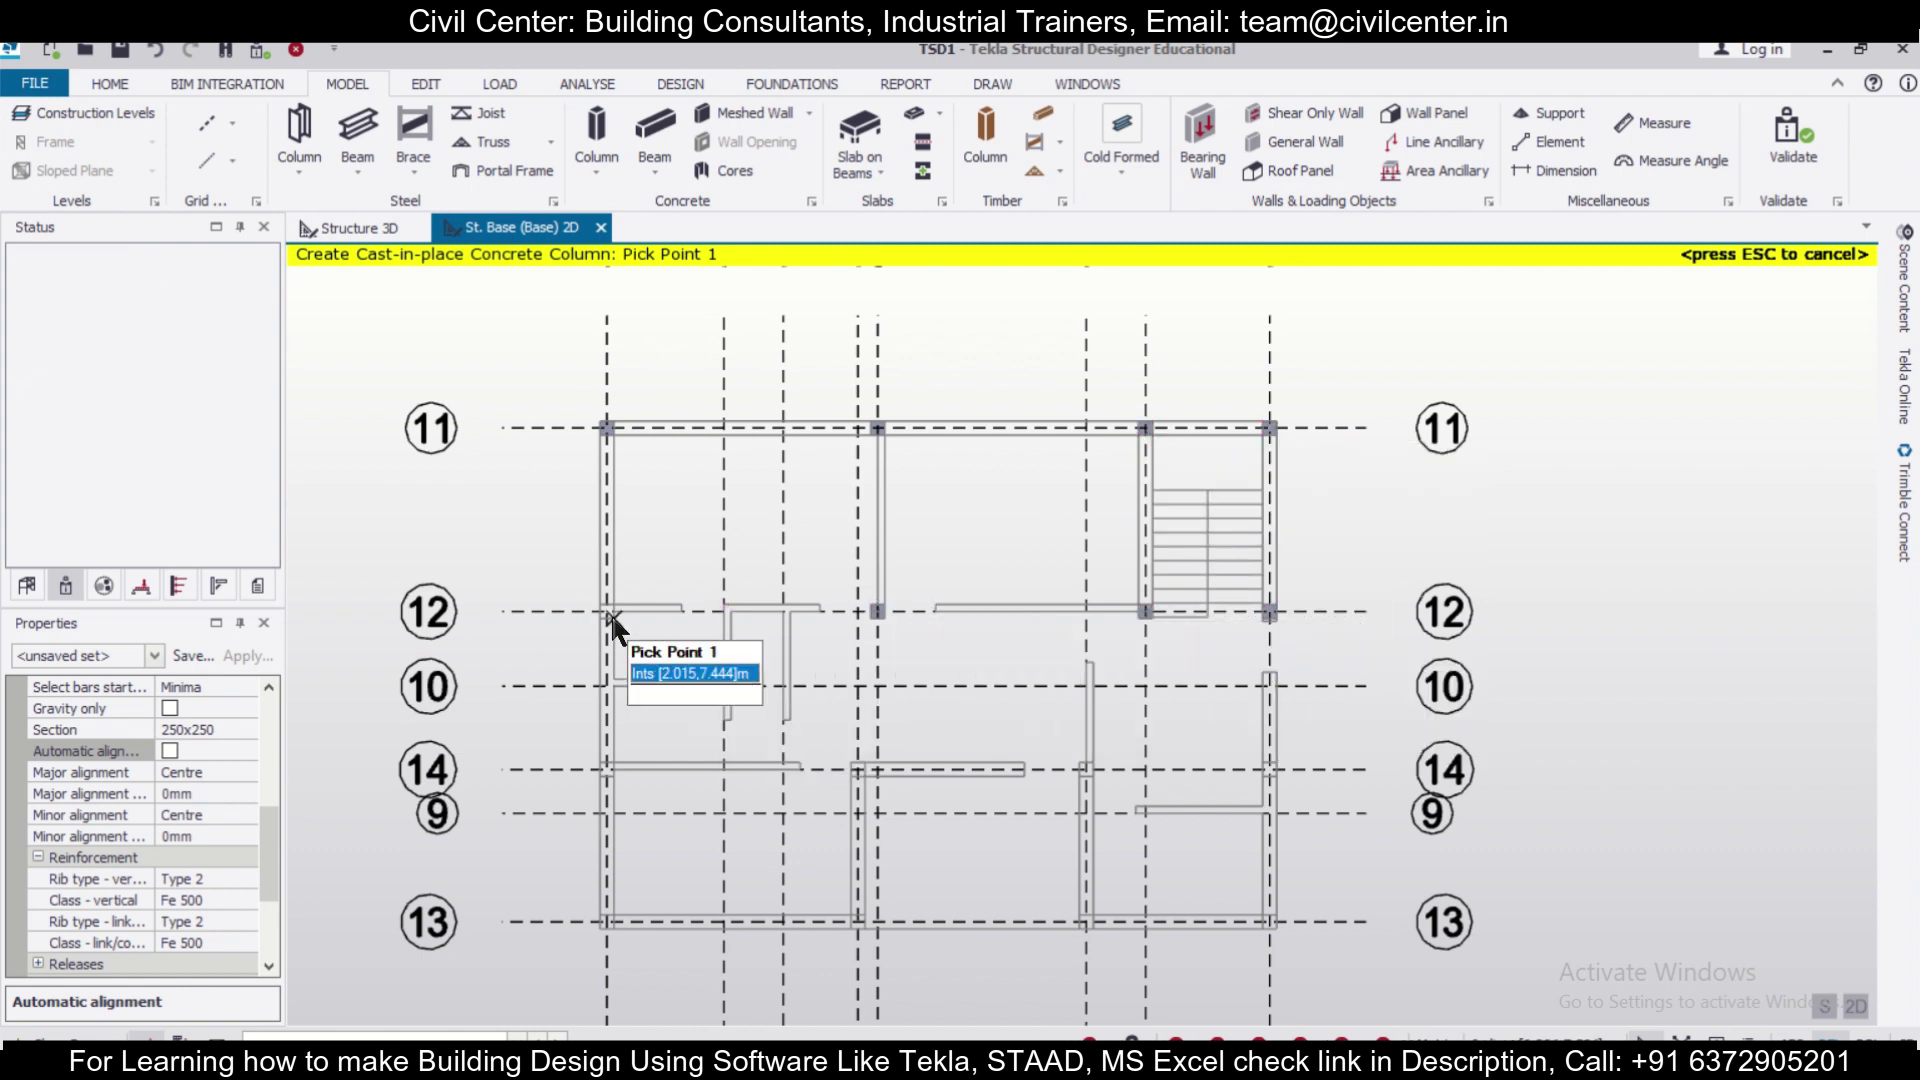
Place concrete columns on grids 14 and 13 at grids 8, 7, 6 and 5, and check them in the 3D structure view.
{"action": "left_click", "coordinate": [607, 769]}
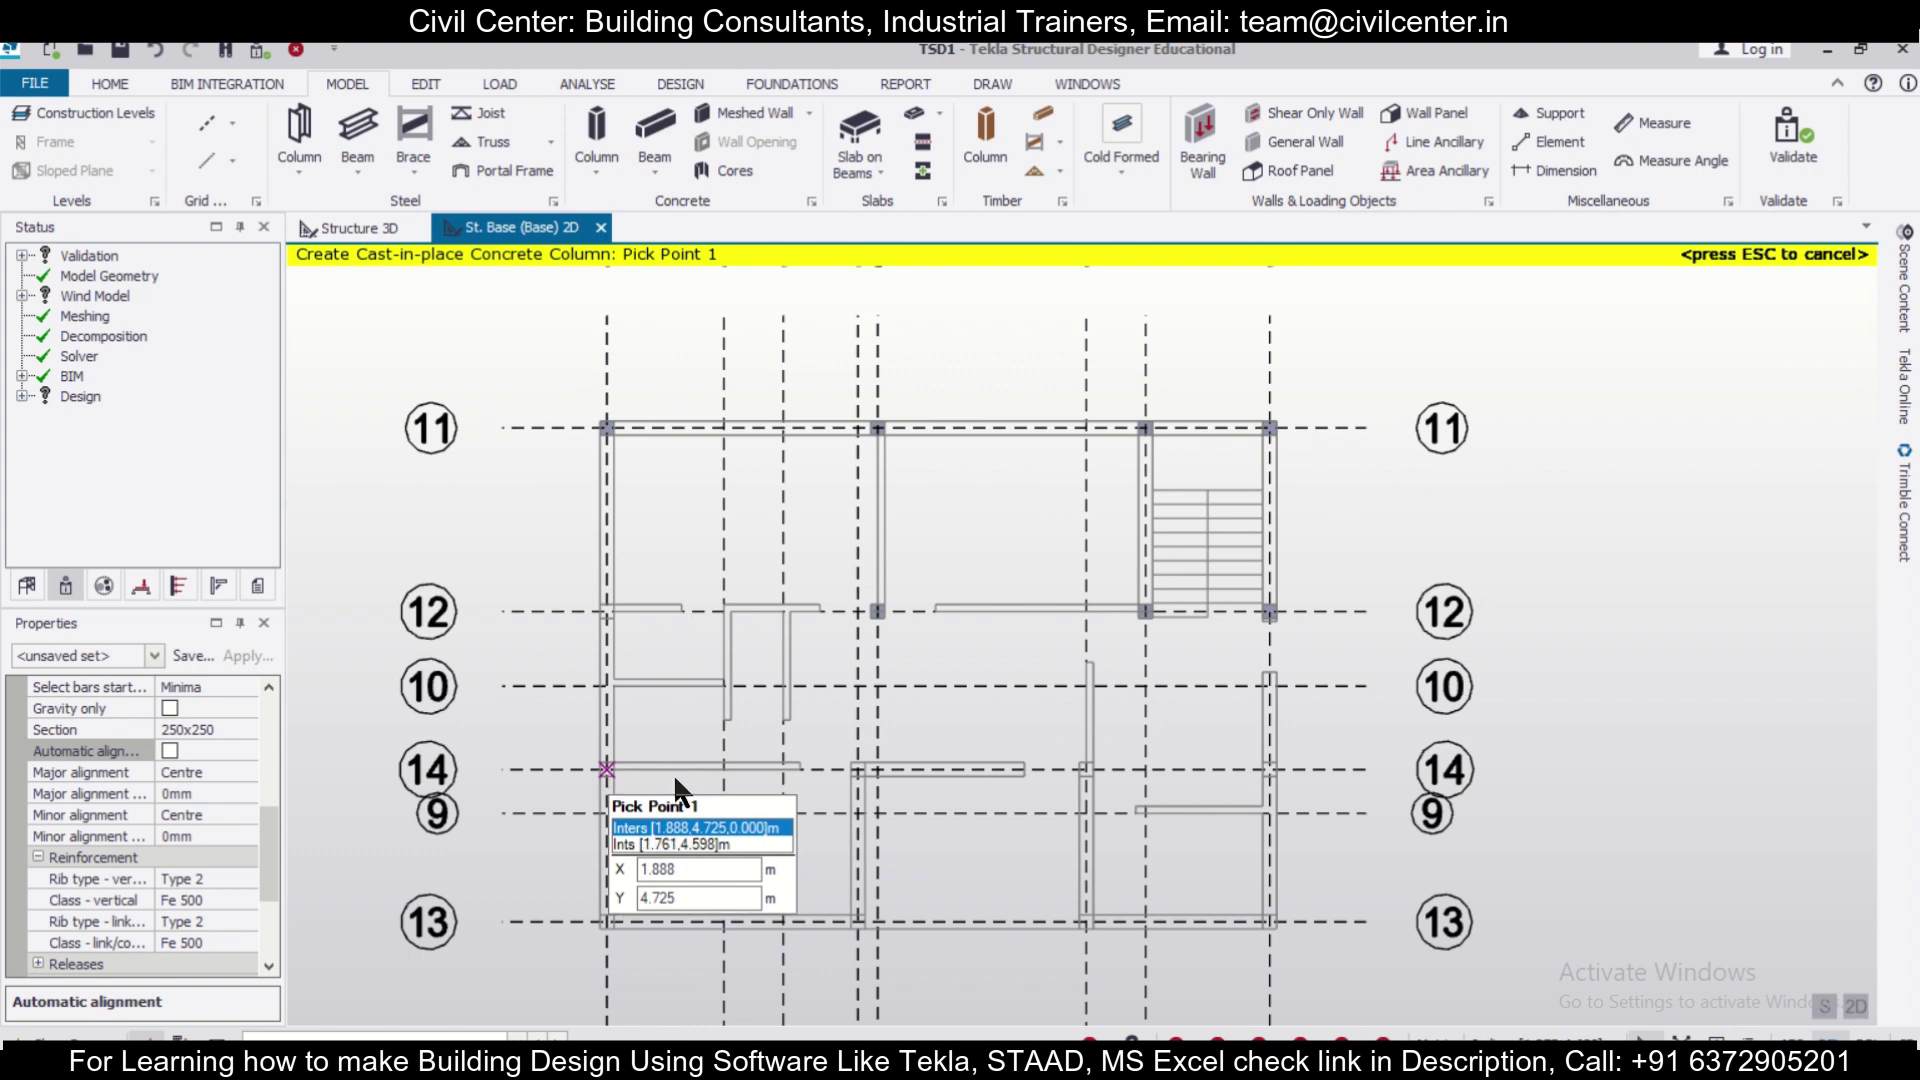
{"action": "left_click", "coordinate": [858, 769]}
{"action": "left_click", "coordinate": [1087, 769]}
{"action": "left_click", "coordinate": [607, 922]}
{"action": "left_click", "coordinate": [858, 922]}
{"action": "left_click", "coordinate": [1086, 922]}
{"action": "left_click", "coordinate": [1270, 922]}
{"action": "left_click", "coordinate": [1270, 769]}
{"action": "left_click", "coordinate": [333, 227]}
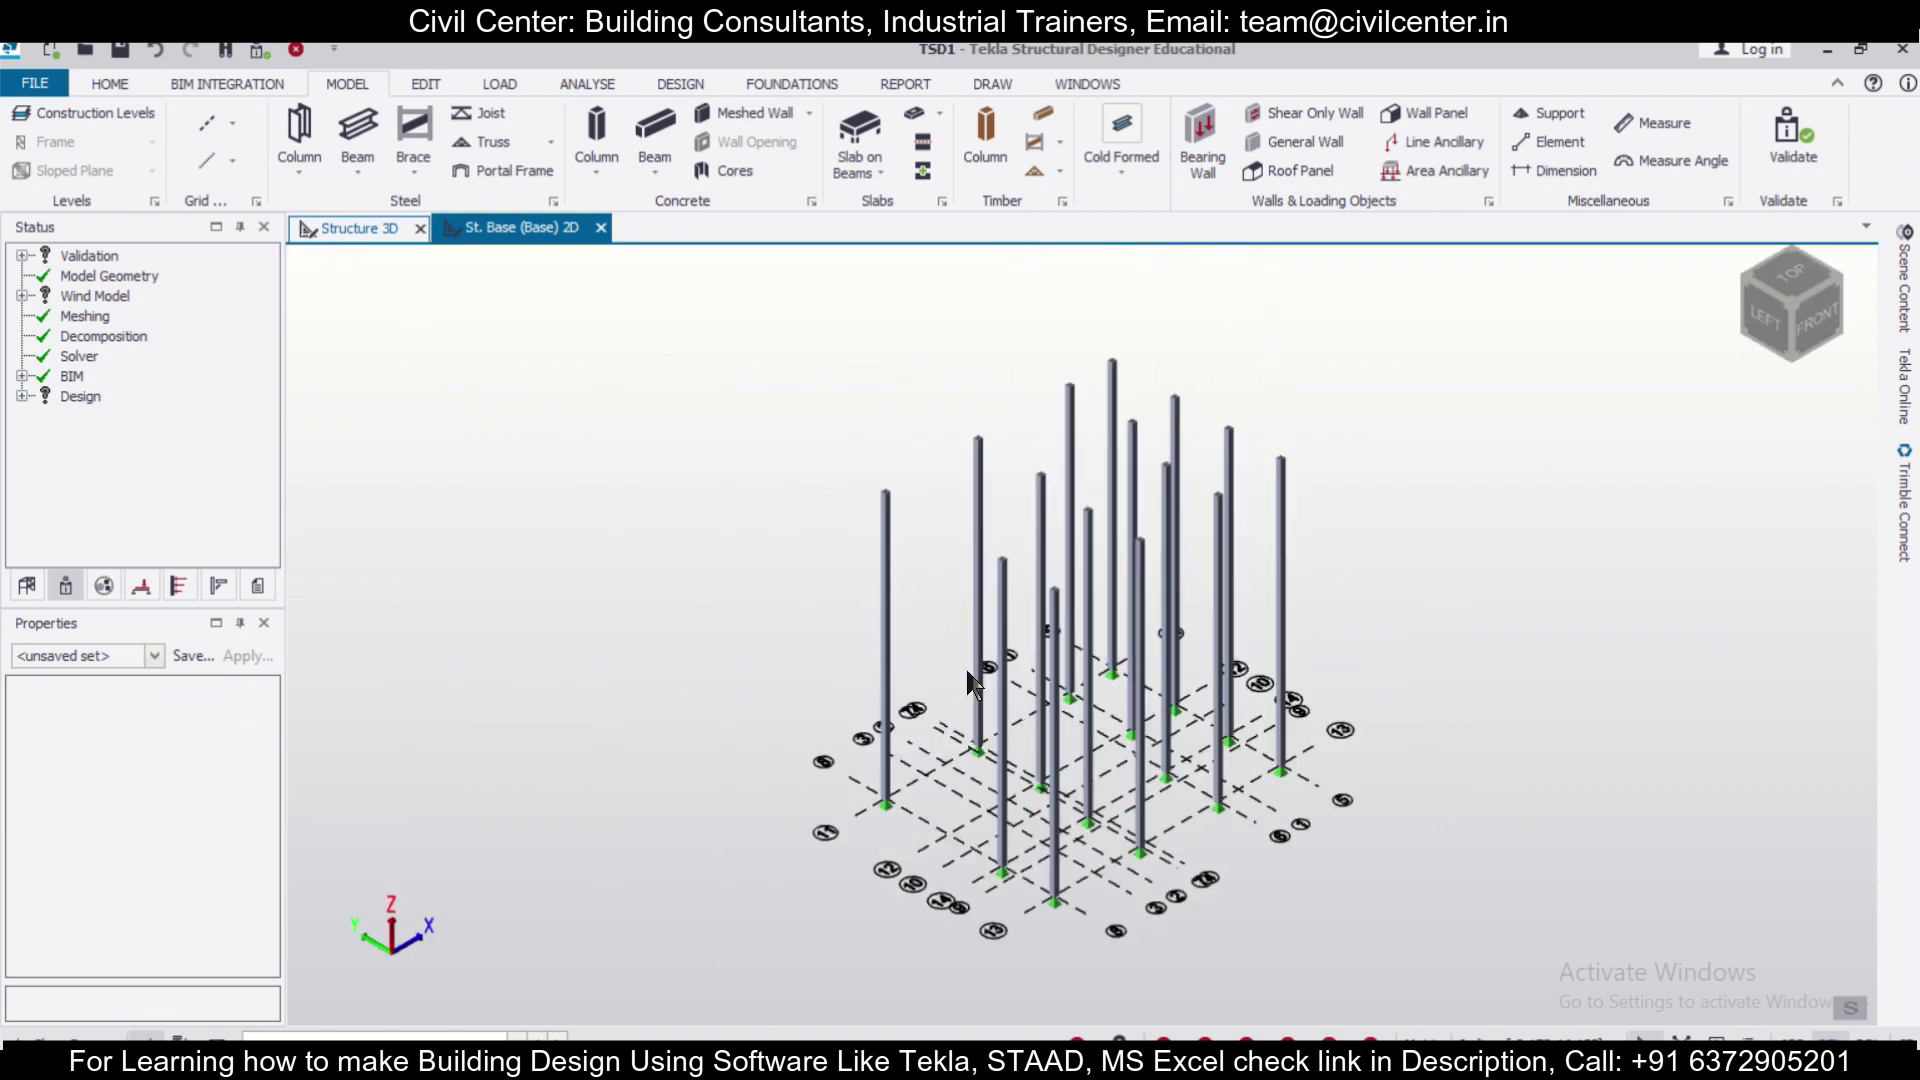
{"action": "left_click", "coordinate": [538, 234]}
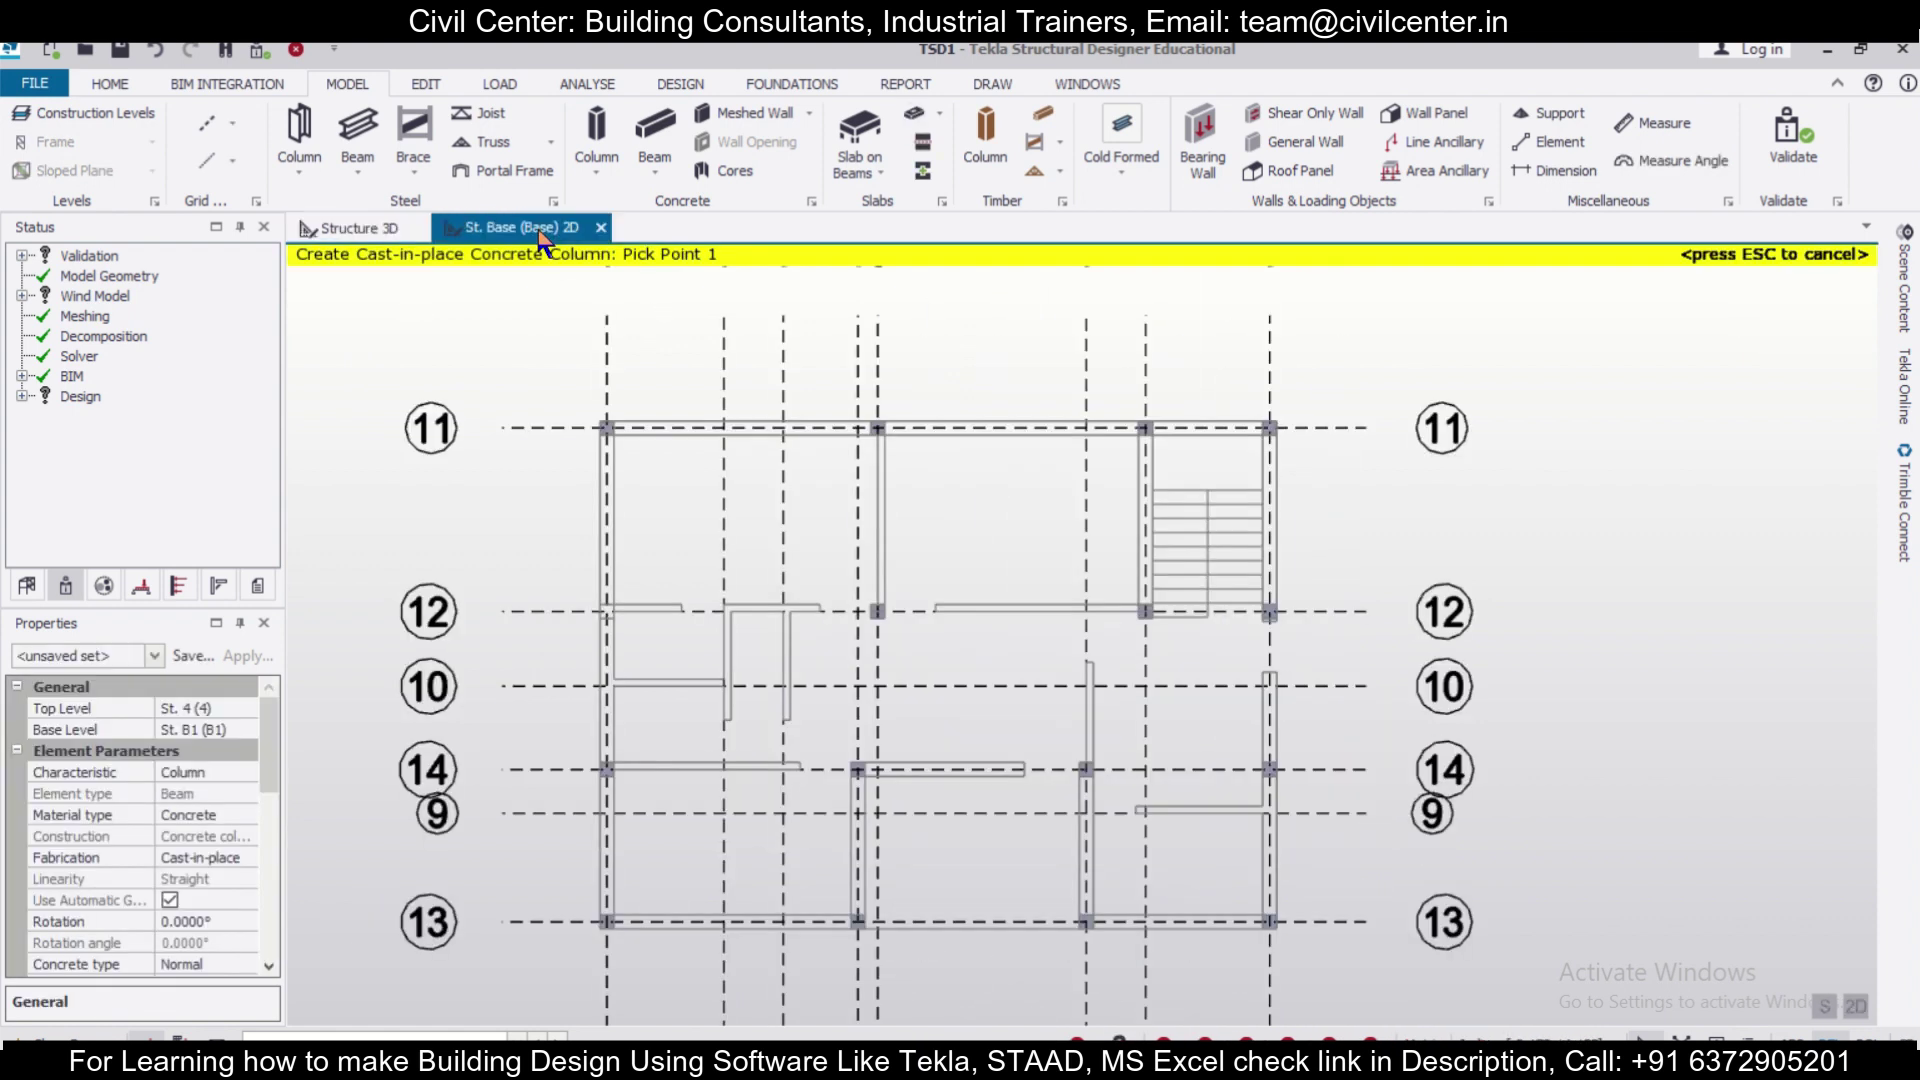
Apply the 250x250 property set and add a concrete column at the intersection of grids 8 and 12.
{"action": "scroll", "coordinate": [830, 532], "scroll_direction": "down", "scroll_amount": 1}
{"action": "left_click", "coordinate": [675, 122]}
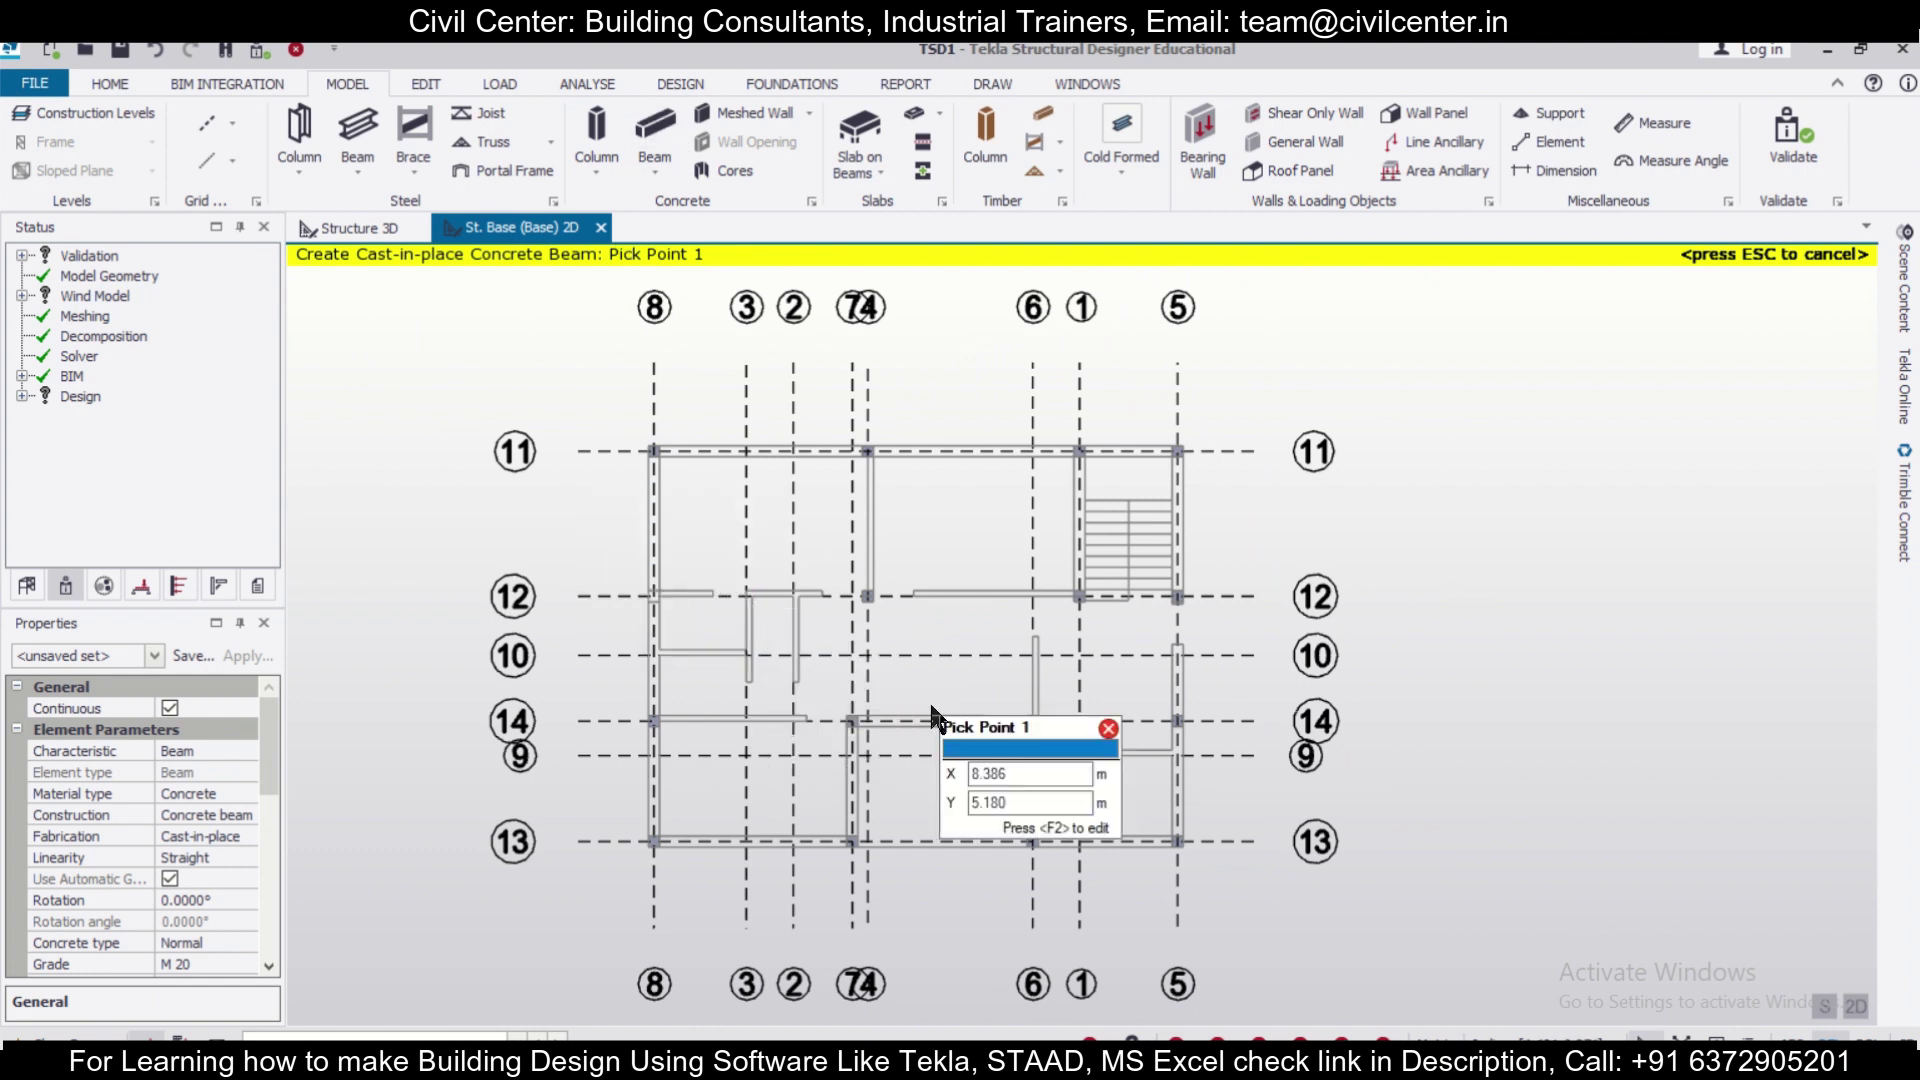
{"action": "left_click", "coordinate": [597, 128]}
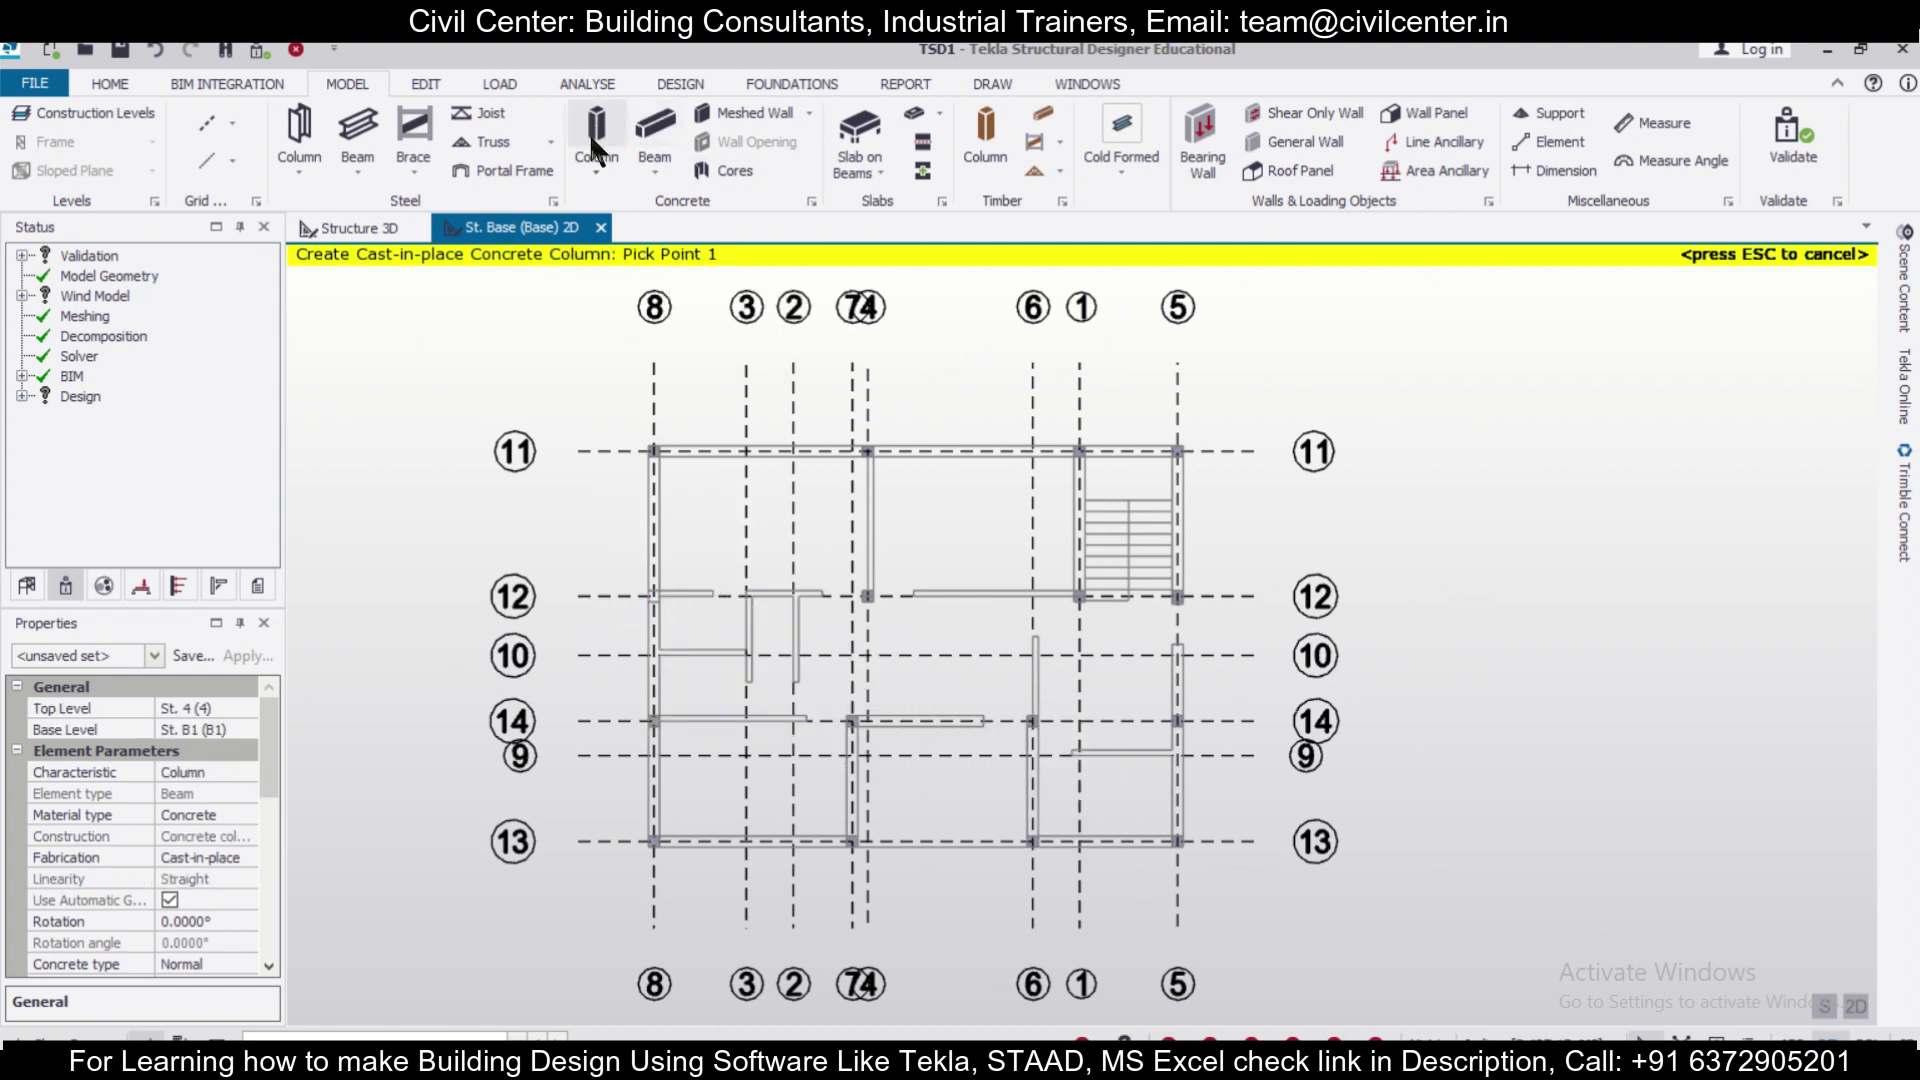
{"action": "left_click", "coordinate": [154, 652]}
{"action": "left_click", "coordinate": [131, 699]}
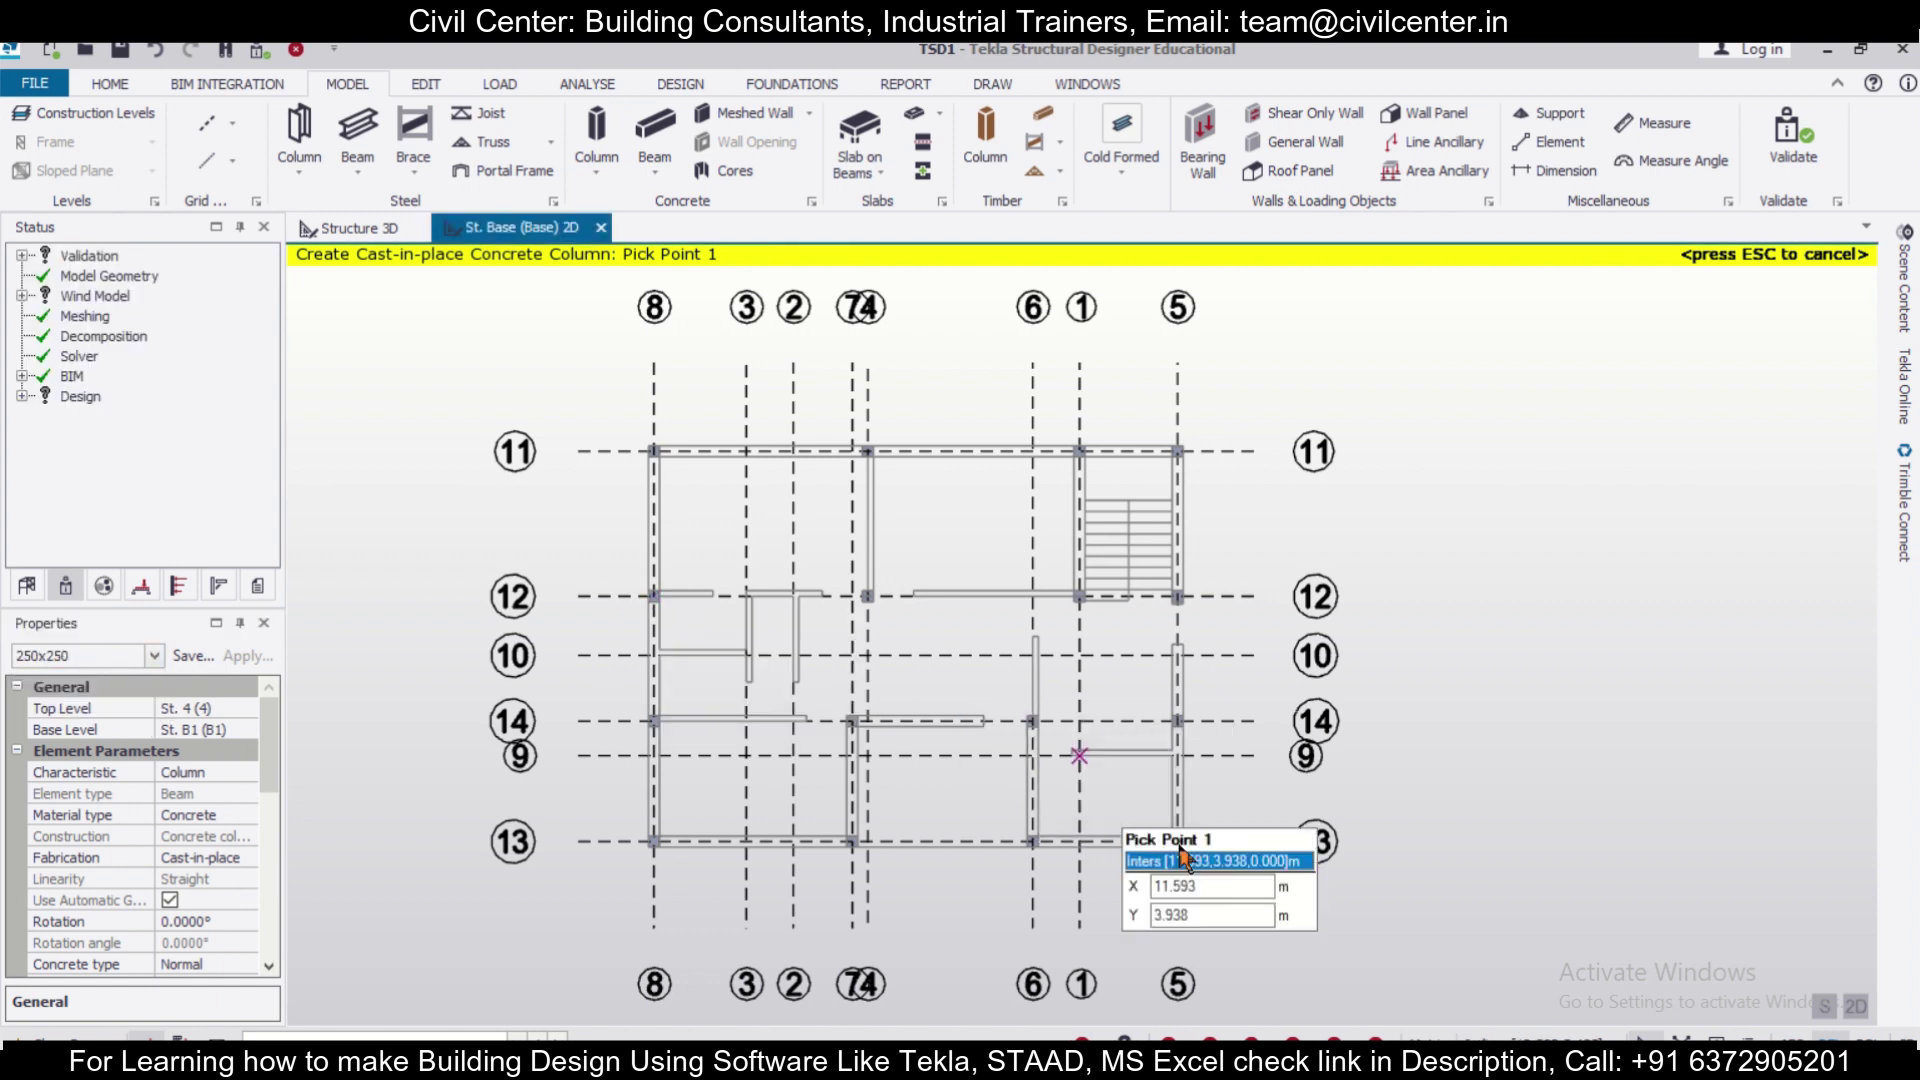
{"action": "scroll", "coordinate": [1224, 852], "scroll_direction": "up", "scroll_amount": 1}
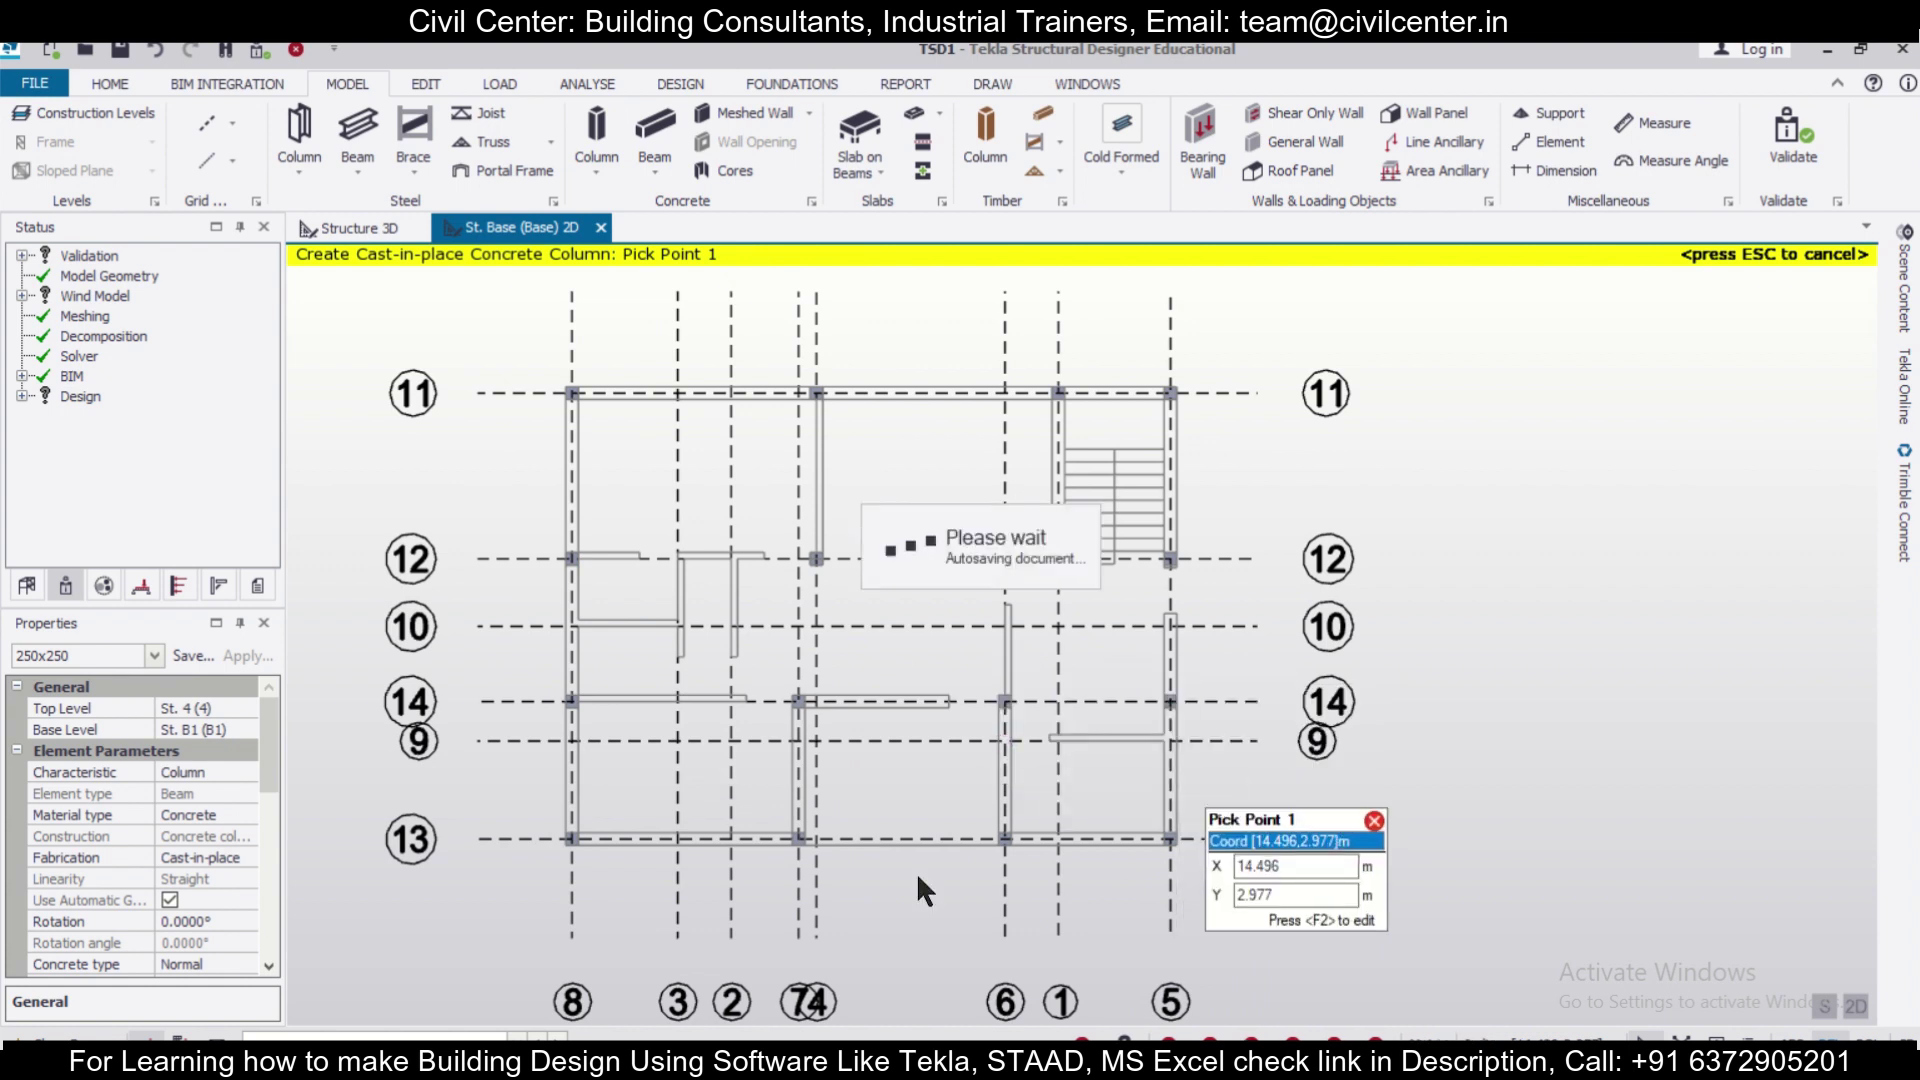
{"action": "scroll", "coordinate": [1122, 744], "scroll_direction": "down", "scroll_amount": 1}
{"action": "scroll", "coordinate": [1122, 744], "scroll_direction": "down", "scroll_amount": 1}
{"action": "scroll", "coordinate": [1148, 777], "scroll_direction": "up", "scroll_amount": 1}
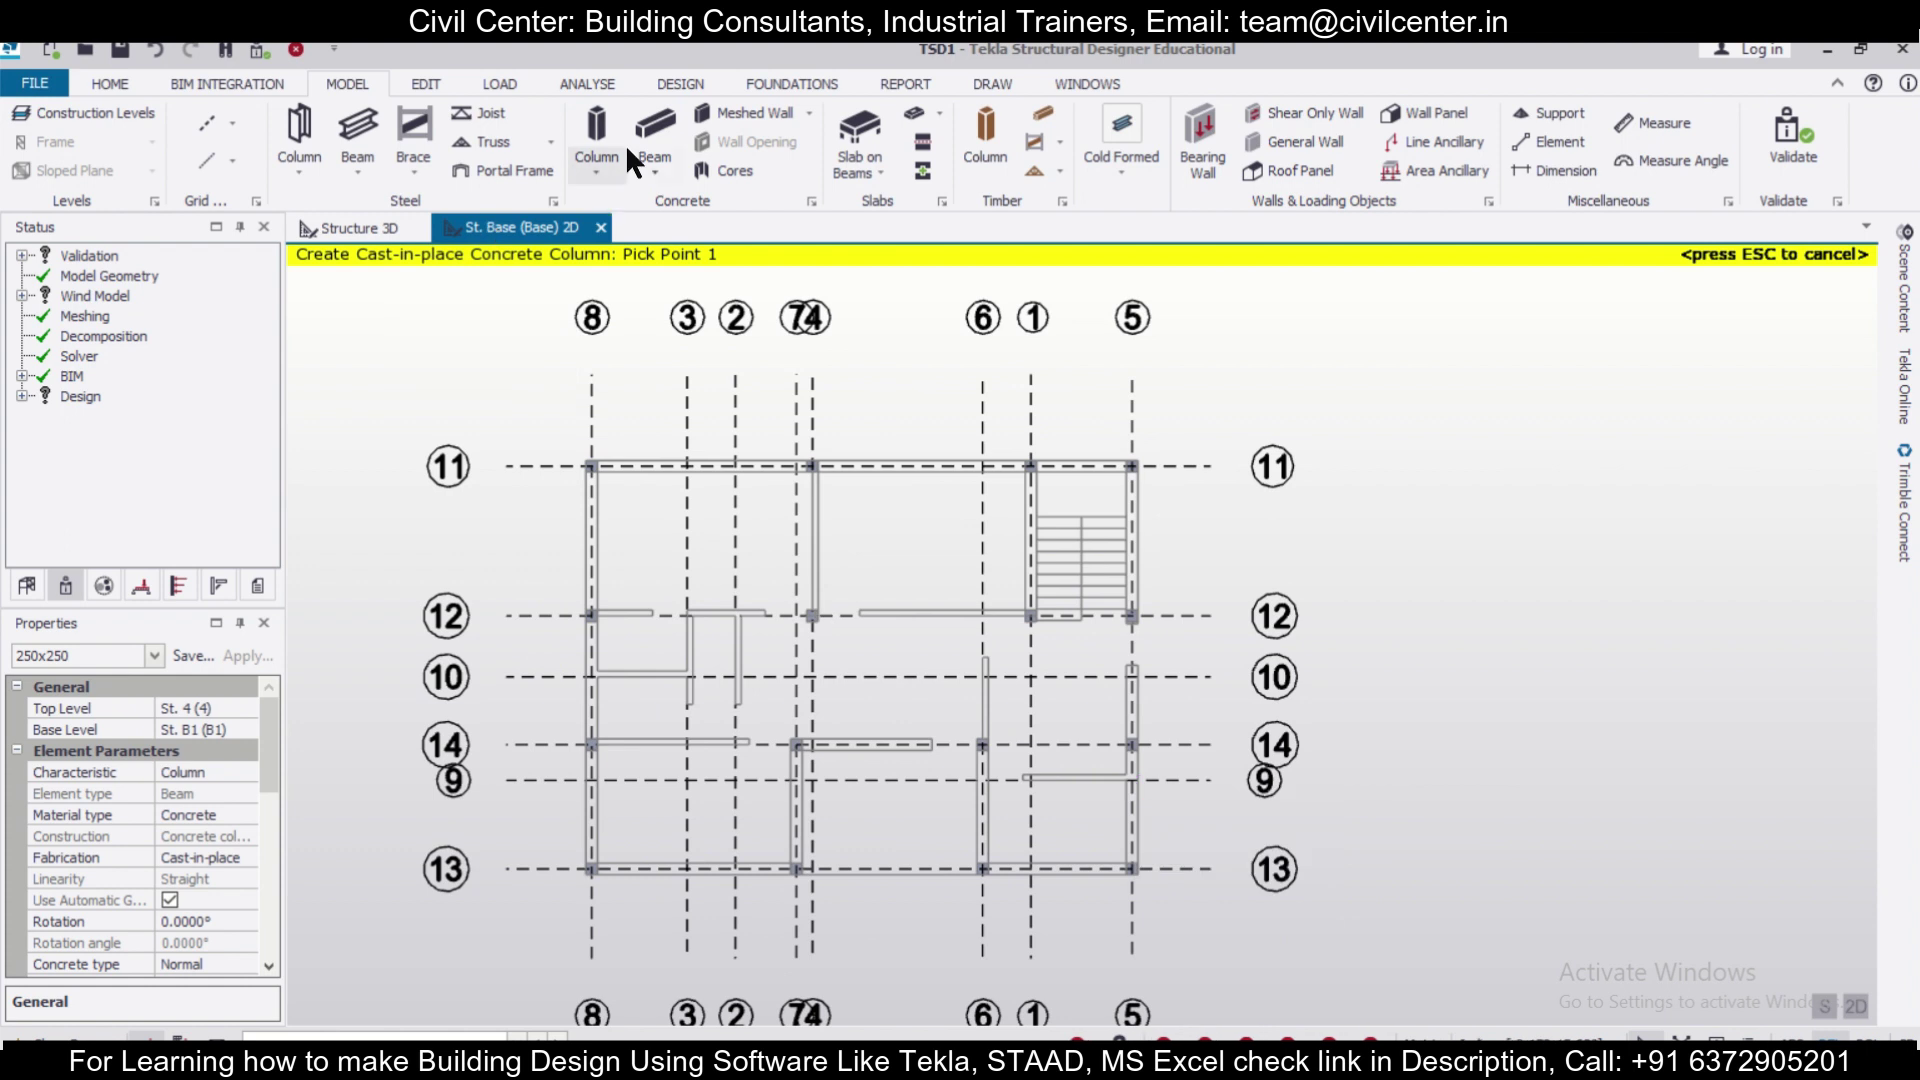
Start a cast-in-place concrete beam and set its rectangular section to 250 mm breadth by 250 mm depth.
{"action": "left_click", "coordinate": [655, 135]}
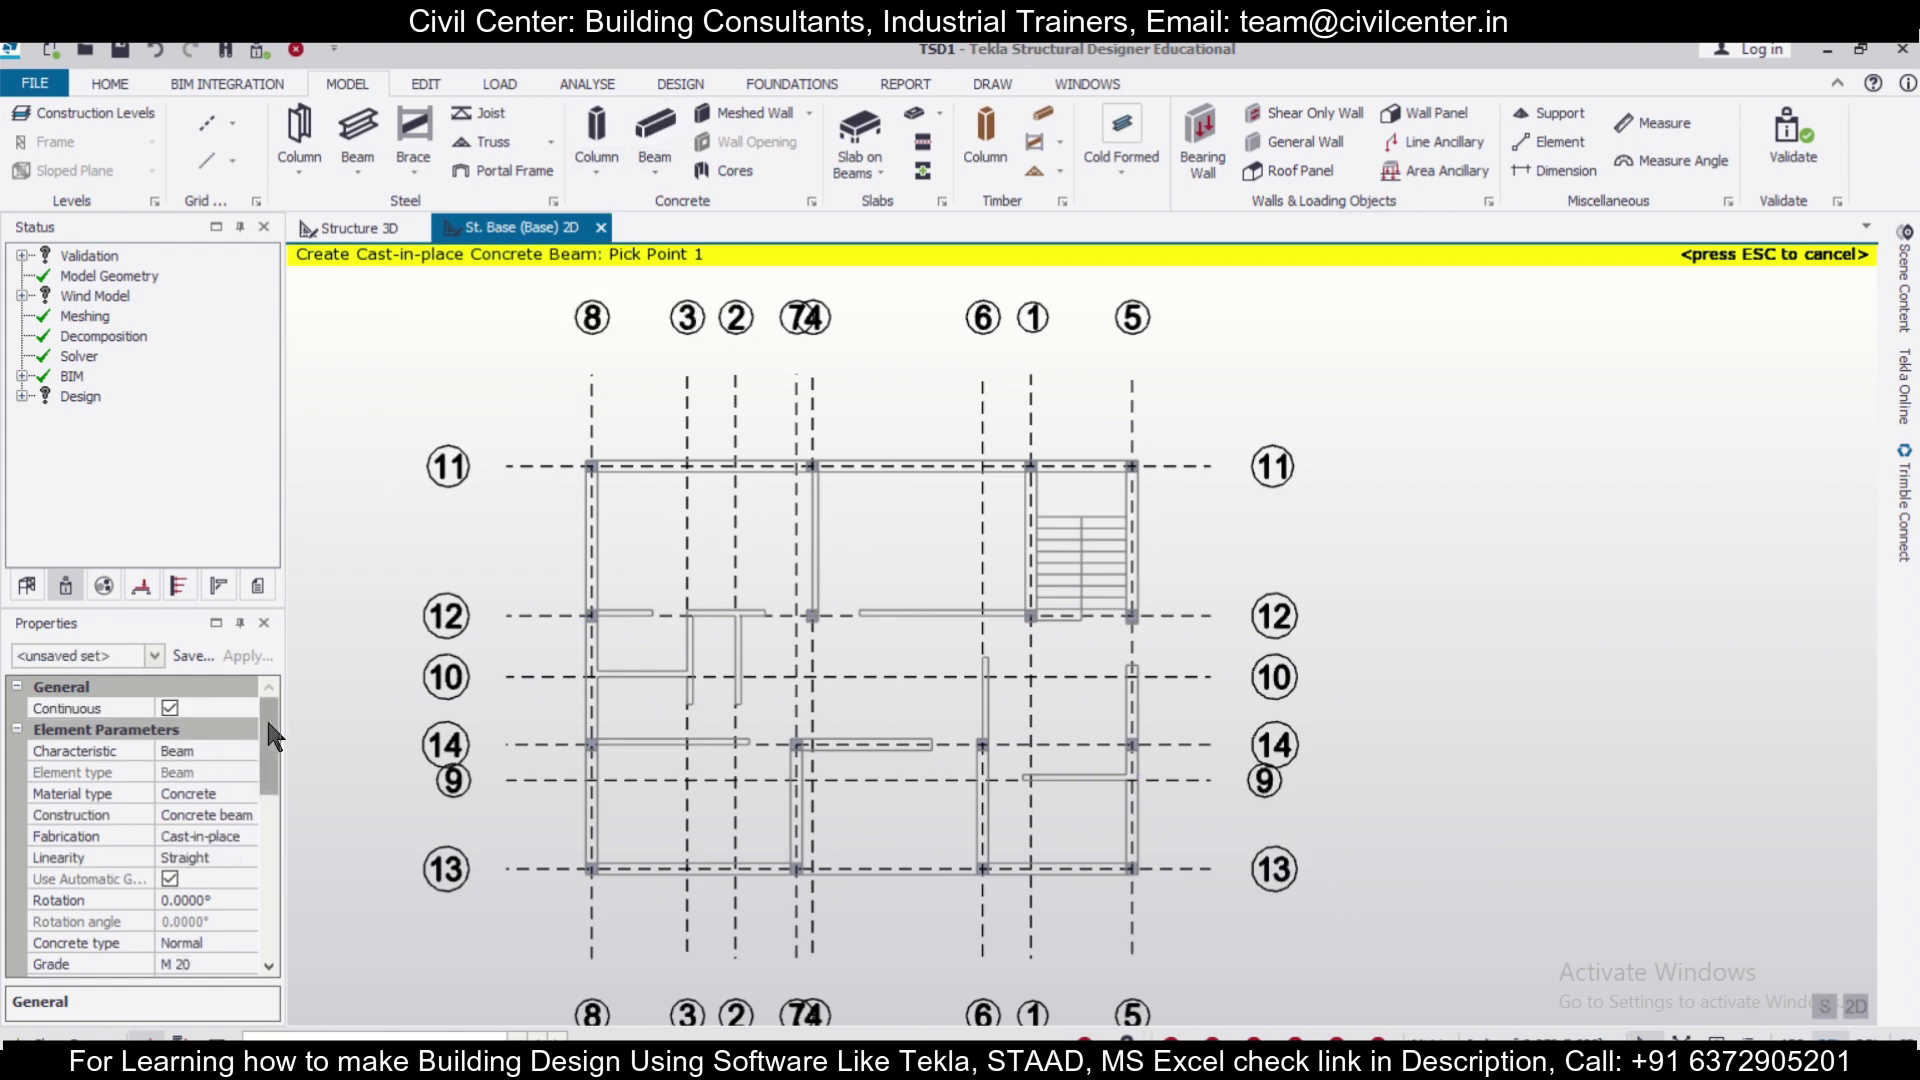
{"action": "scroll", "coordinate": [268, 735], "scroll_direction": "down", "scroll_amount": 4}
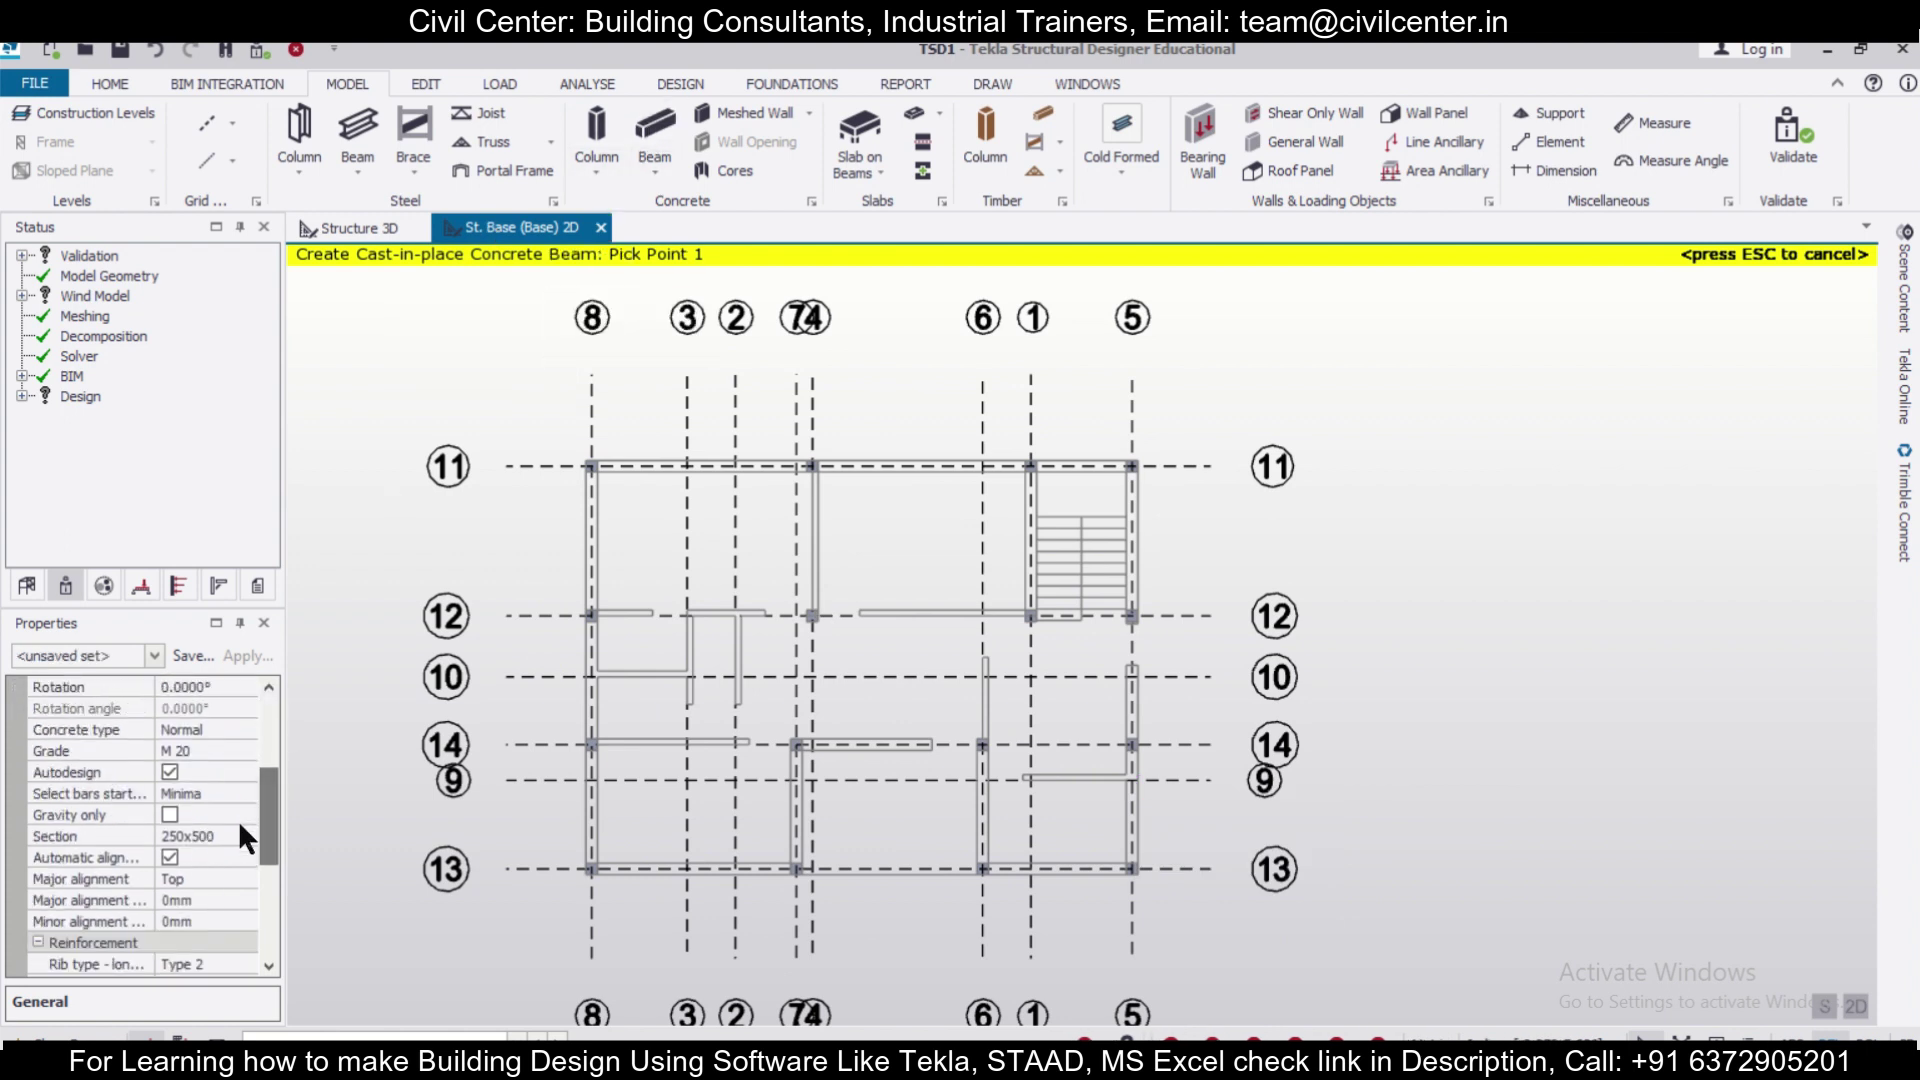
{"action": "left_click", "coordinate": [246, 836]}
{"action": "left_click", "coordinate": [246, 836]}
{"action": "left_click", "coordinate": [220, 880]}
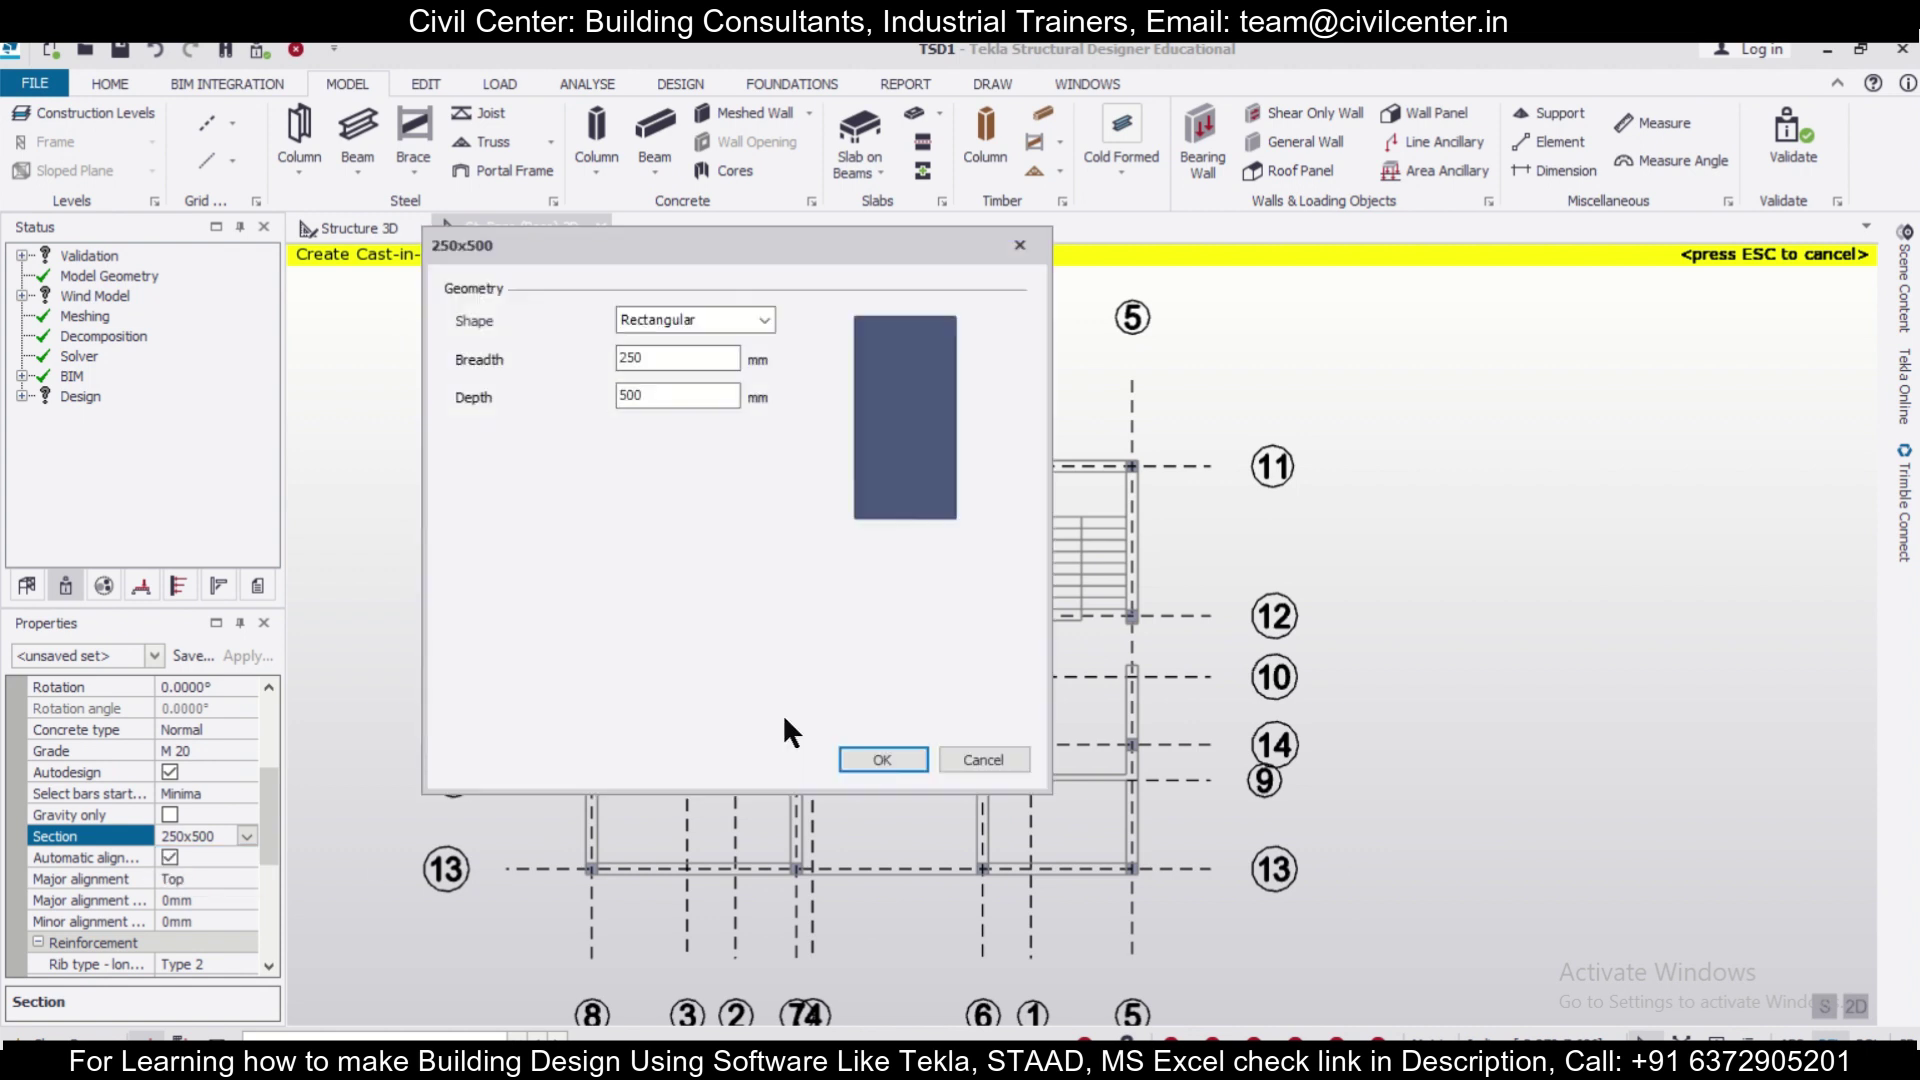
{"action": "double_click", "coordinate": [630, 395]}
{"action": "type", "text": "250"}
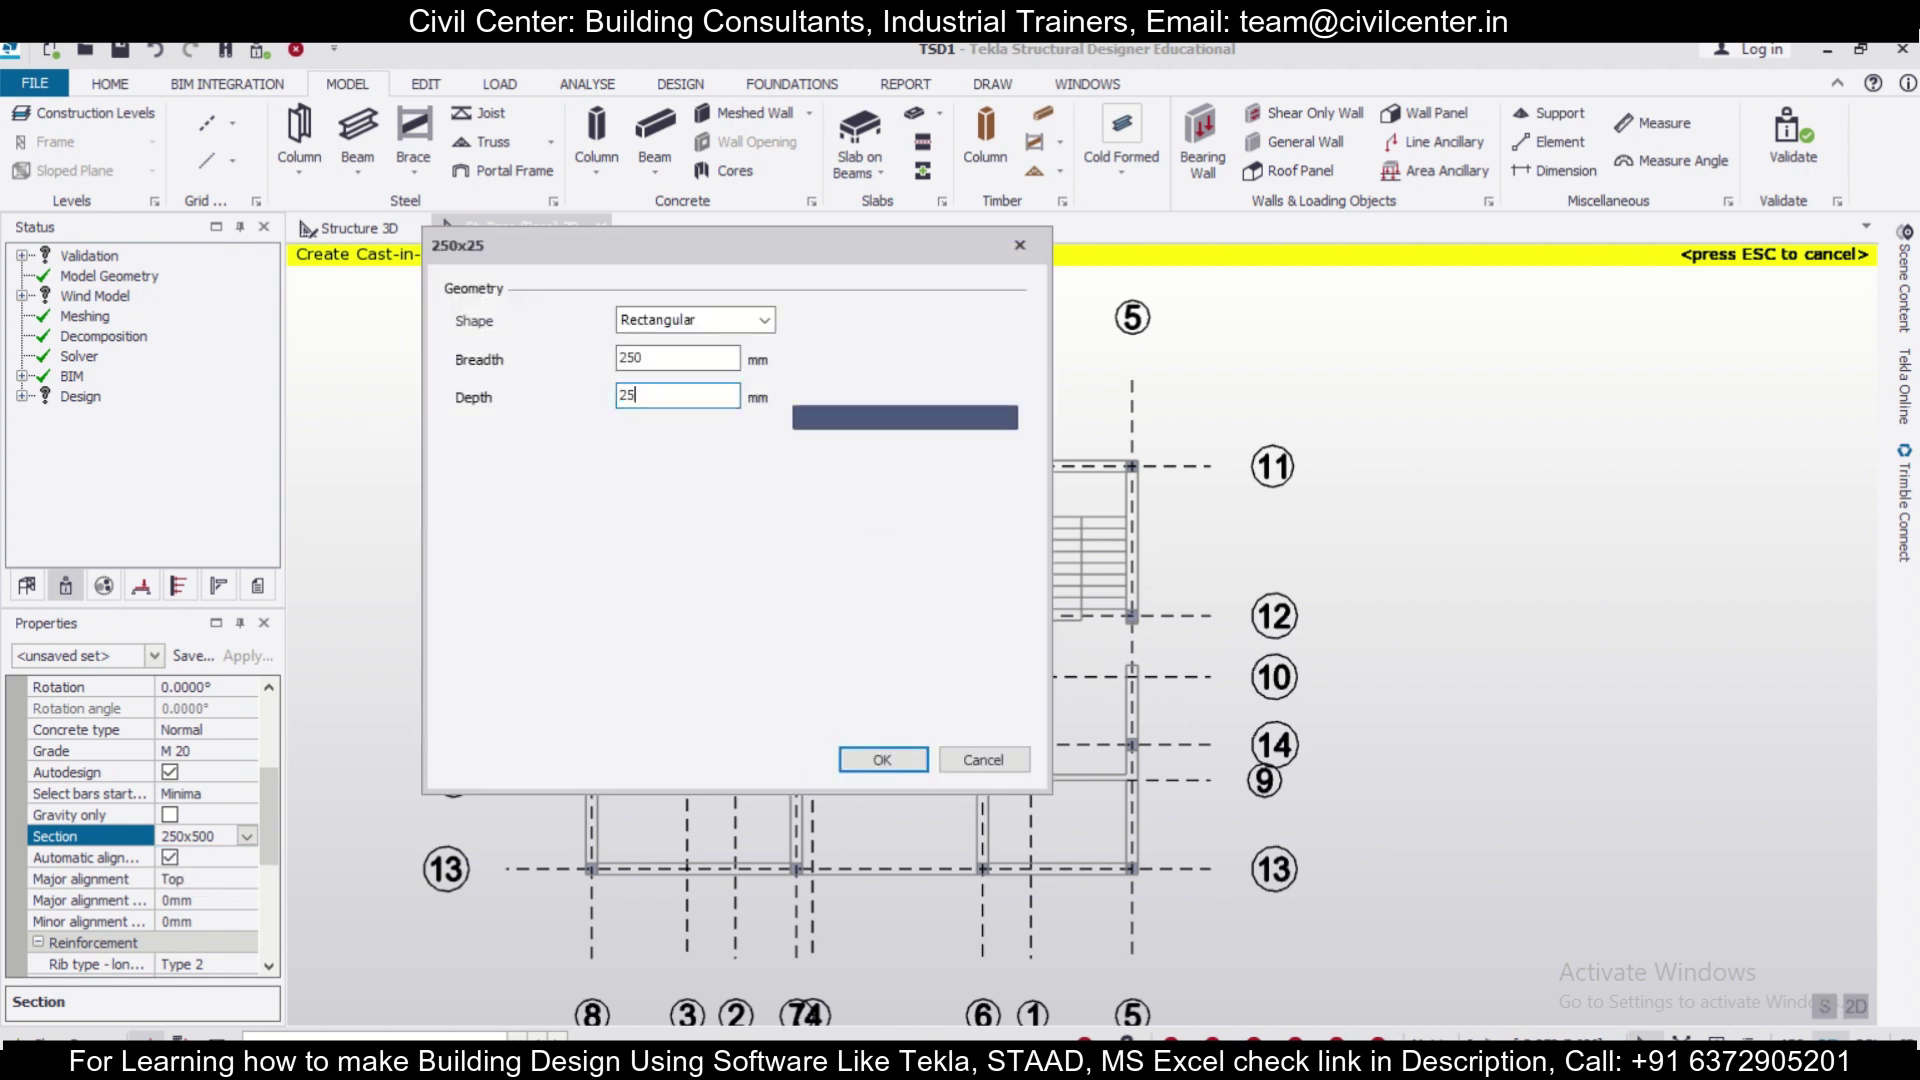
{"action": "left_click", "coordinate": [882, 760]}
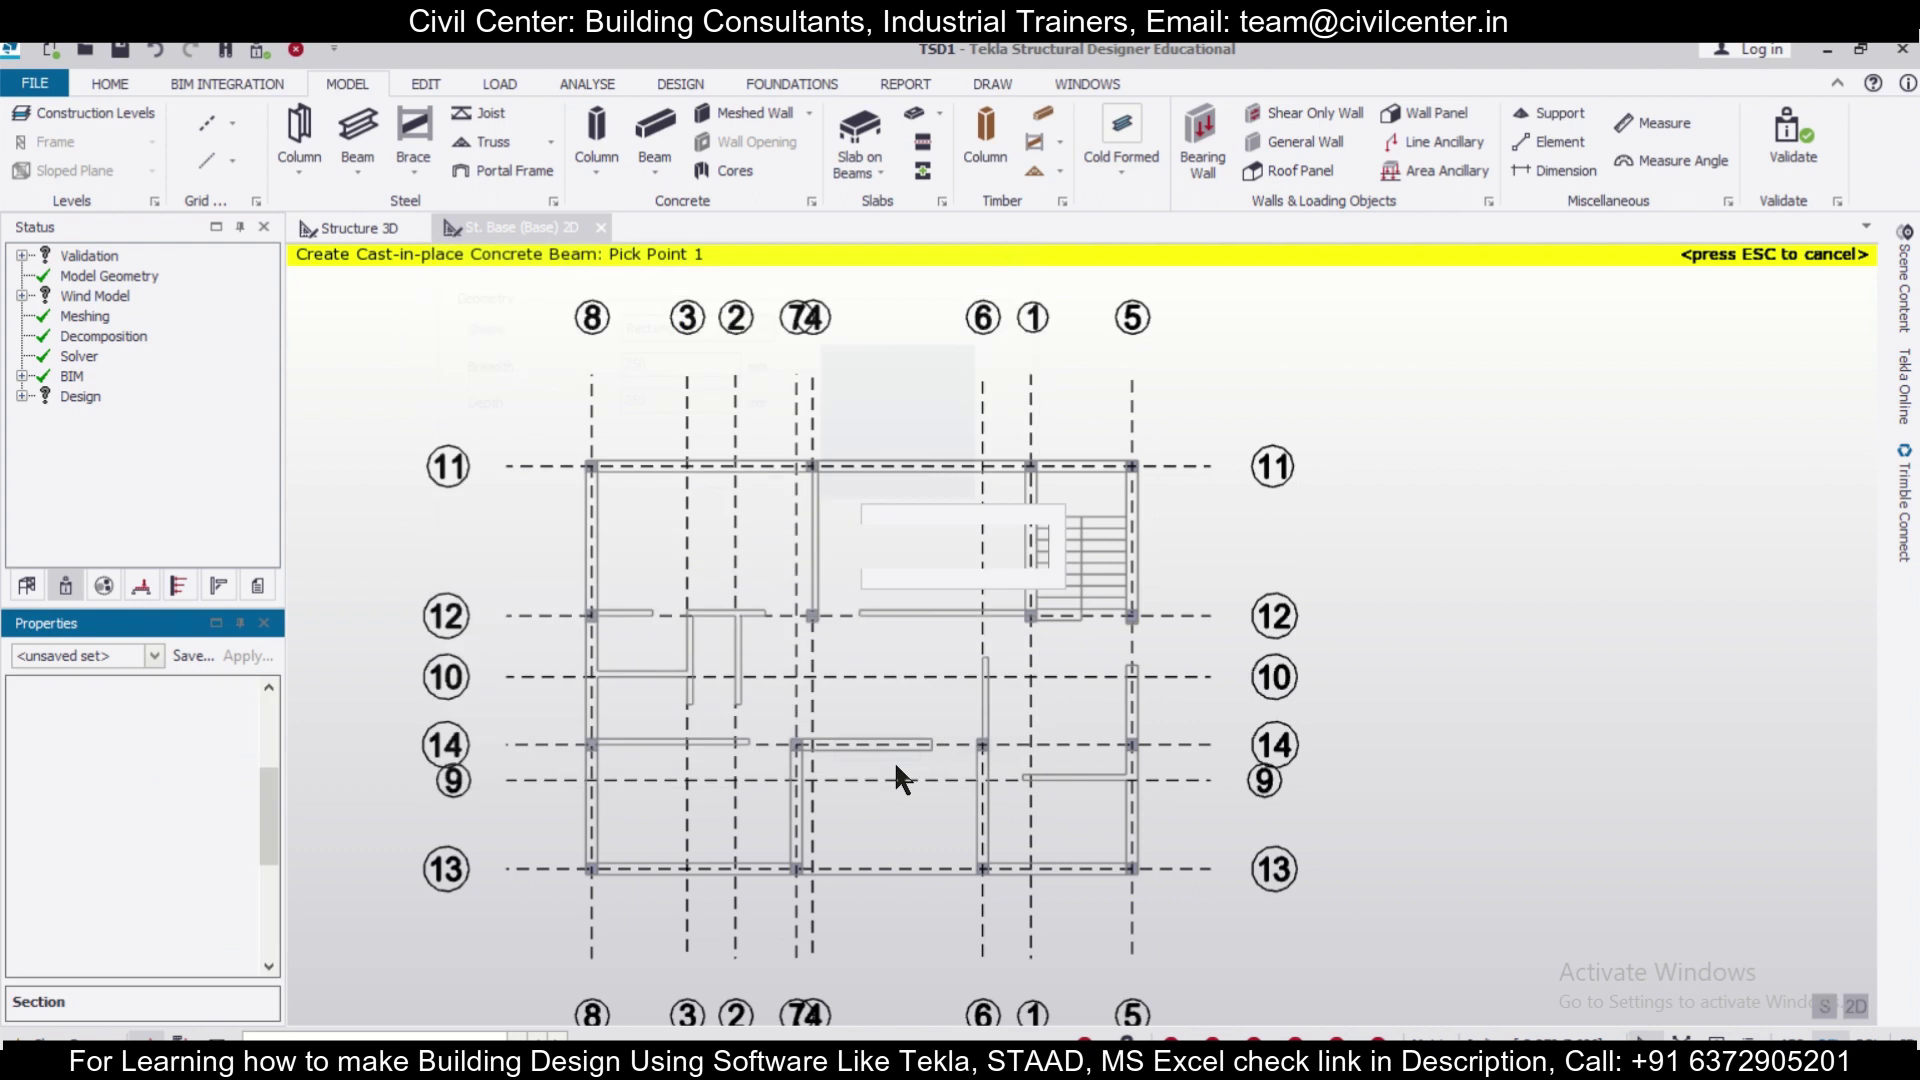
Turn on the beam's gravity only option and set both the longitudinal and link reinforcement classes to Fe 500.
{"action": "left_click", "coordinate": [252, 822]}
{"action": "scroll", "coordinate": [258, 866], "scroll_direction": "down", "scroll_amount": 3}
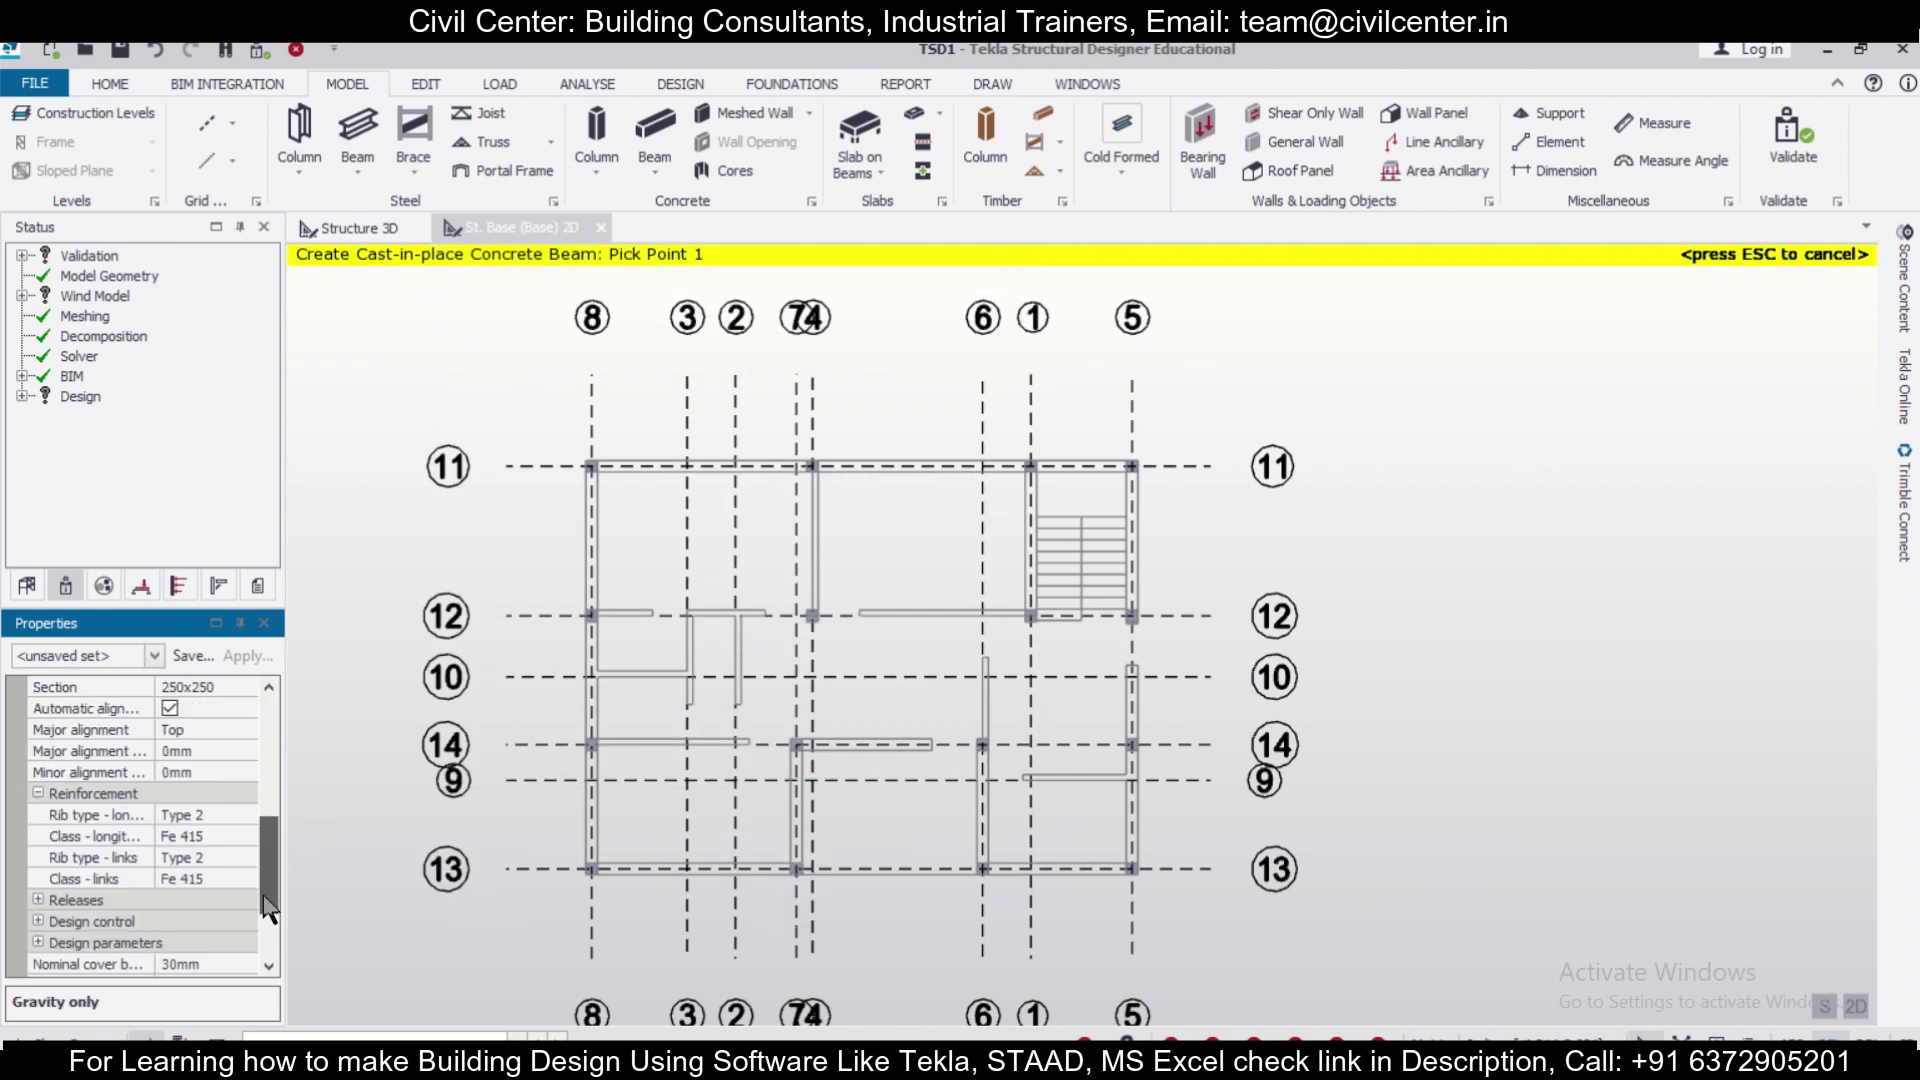
{"action": "left_click", "coordinate": [238, 808]}
{"action": "left_click", "coordinate": [244, 814]}
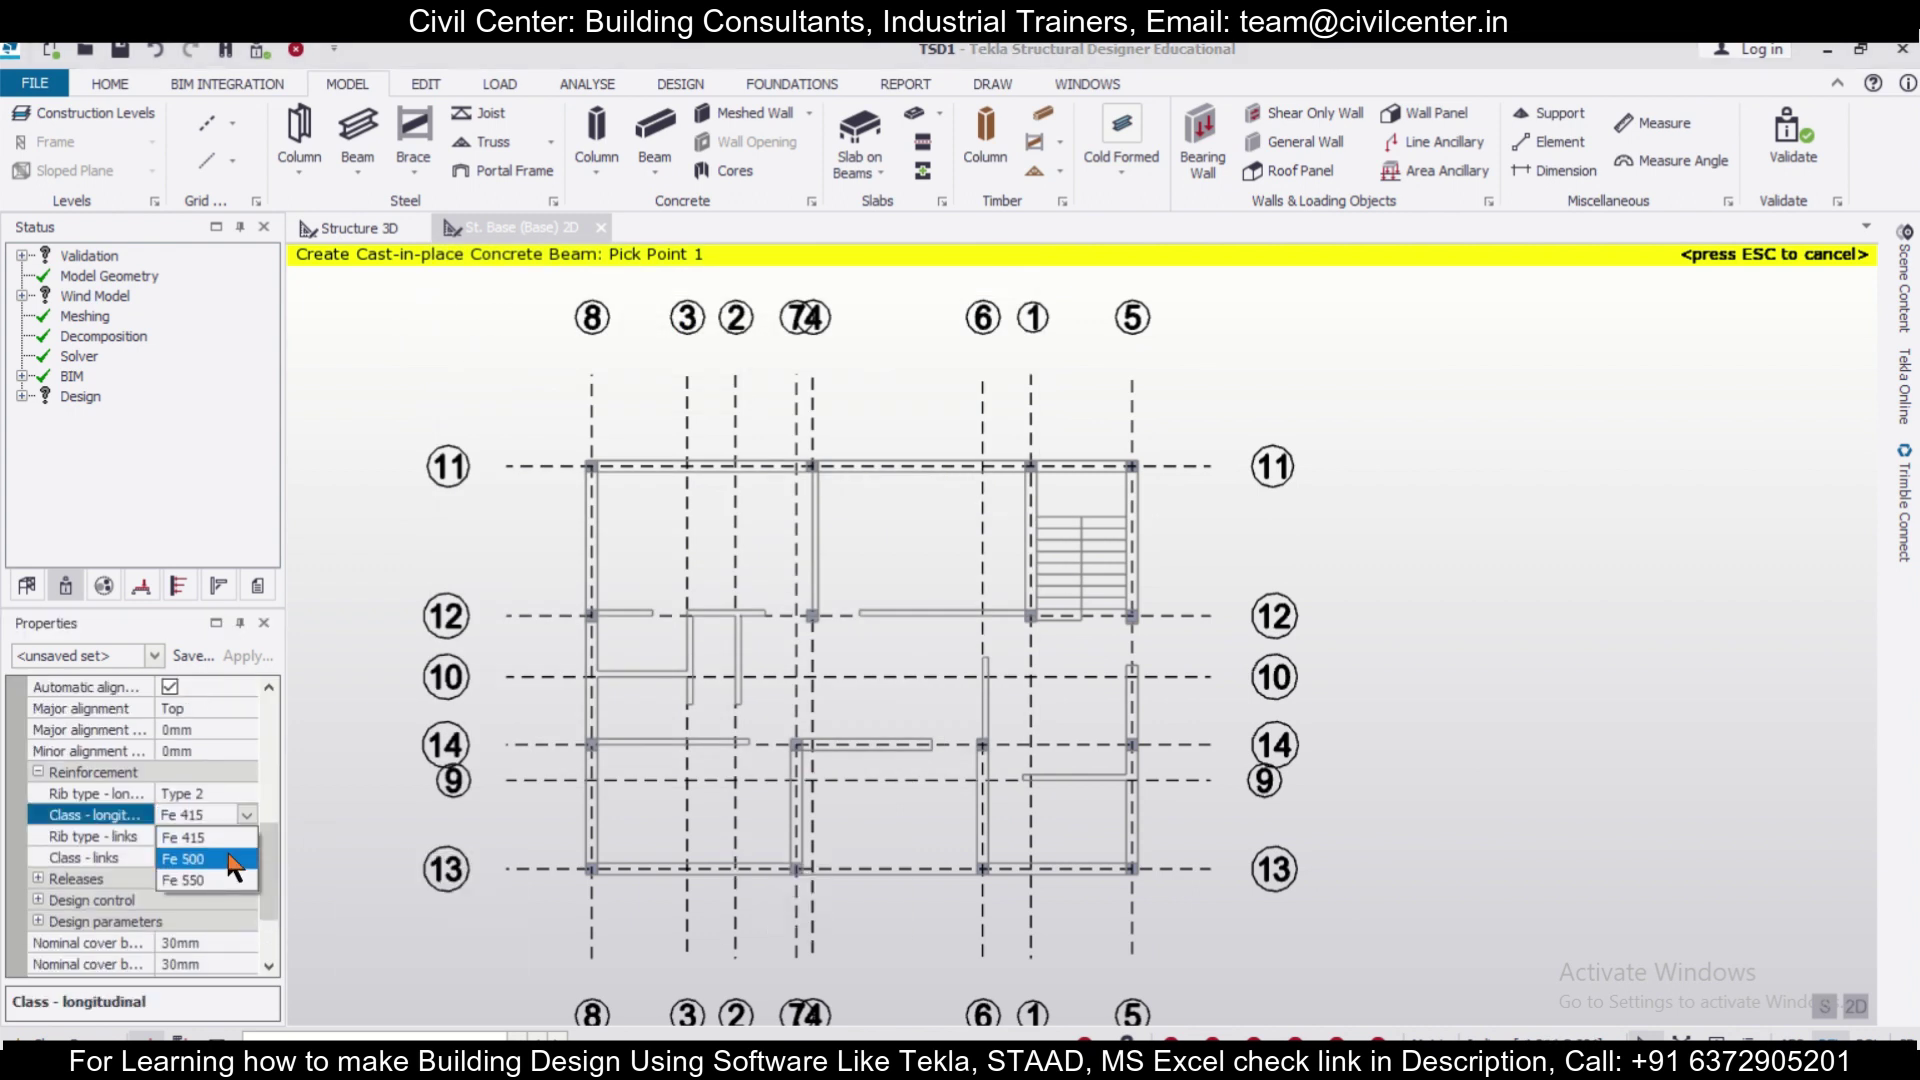
{"action": "left_click", "coordinate": [238, 858]}
{"action": "left_click", "coordinate": [246, 857]}
{"action": "left_click", "coordinate": [247, 858]}
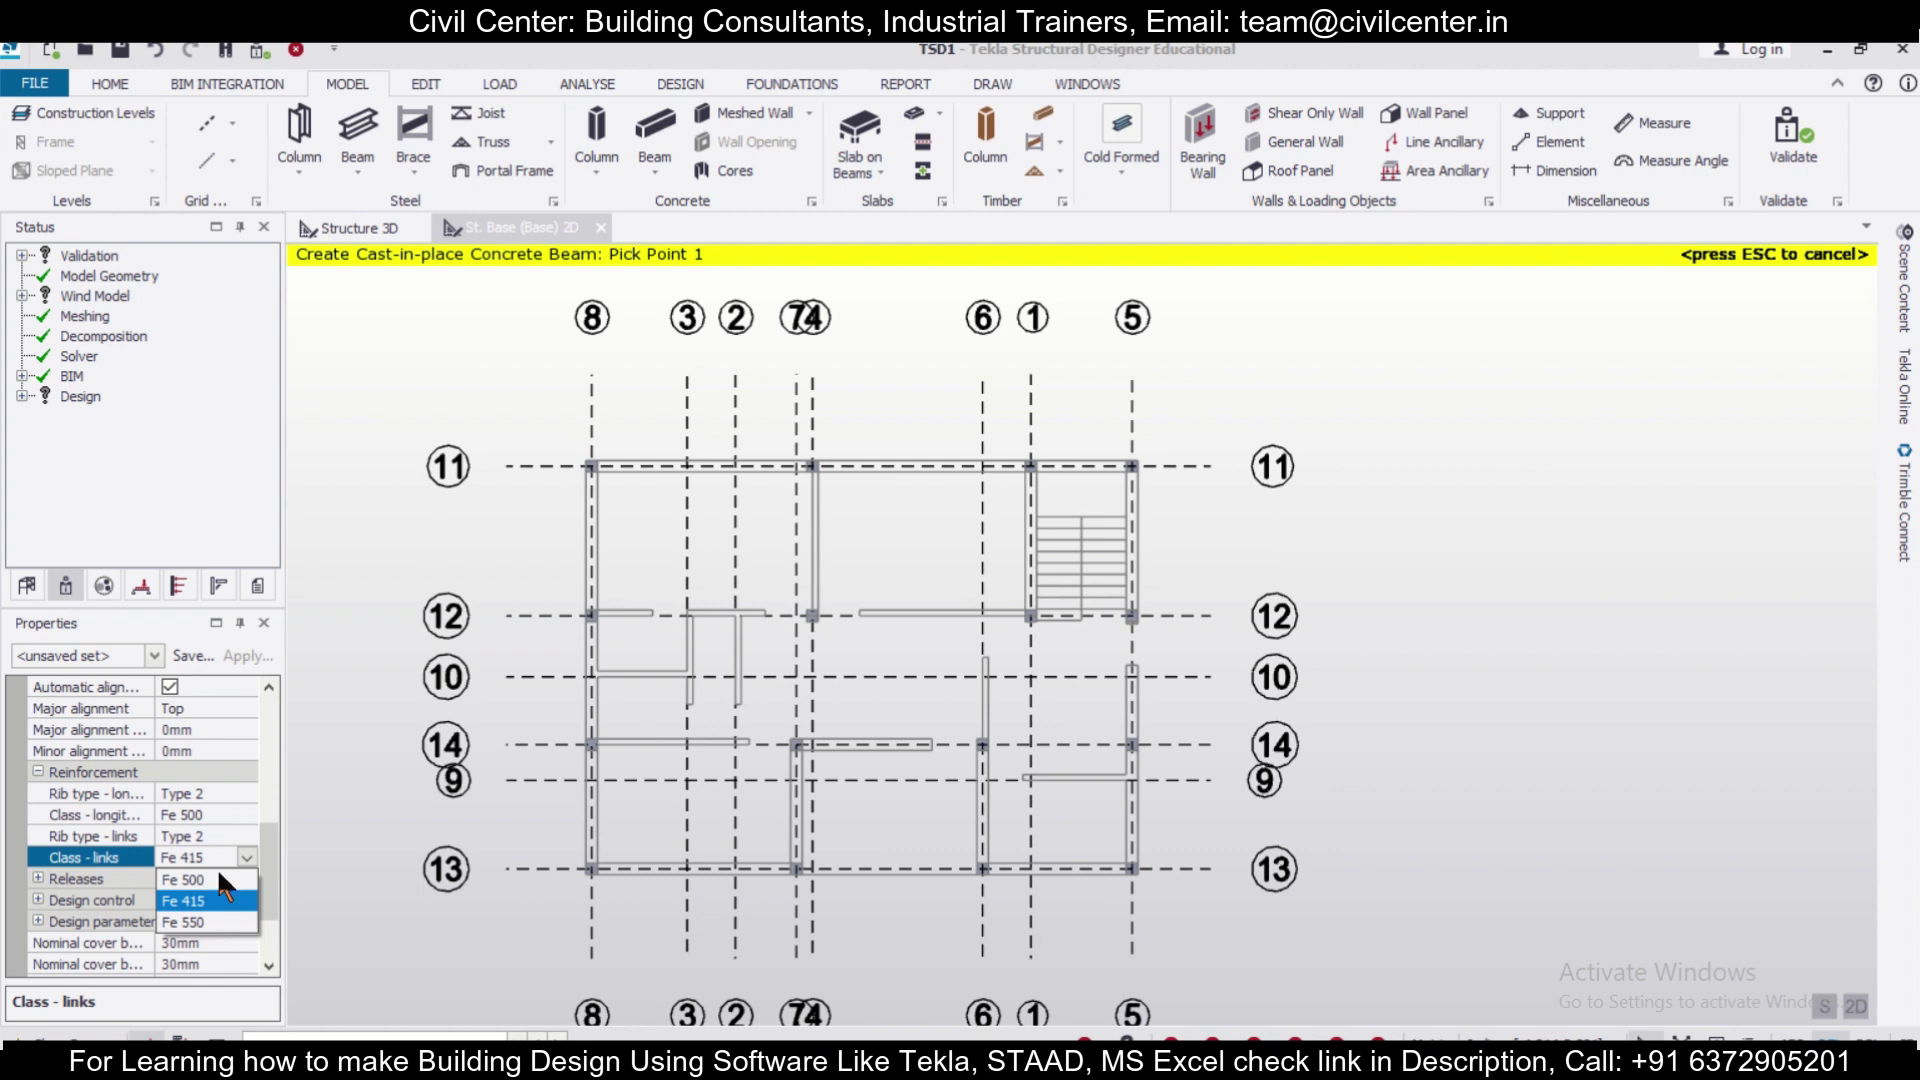
{"action": "left_click", "coordinate": [218, 879]}
Save the beam settings as a property set named b250x250, without replacing the existing 250x250 set.
{"action": "left_click", "coordinate": [178, 653]}
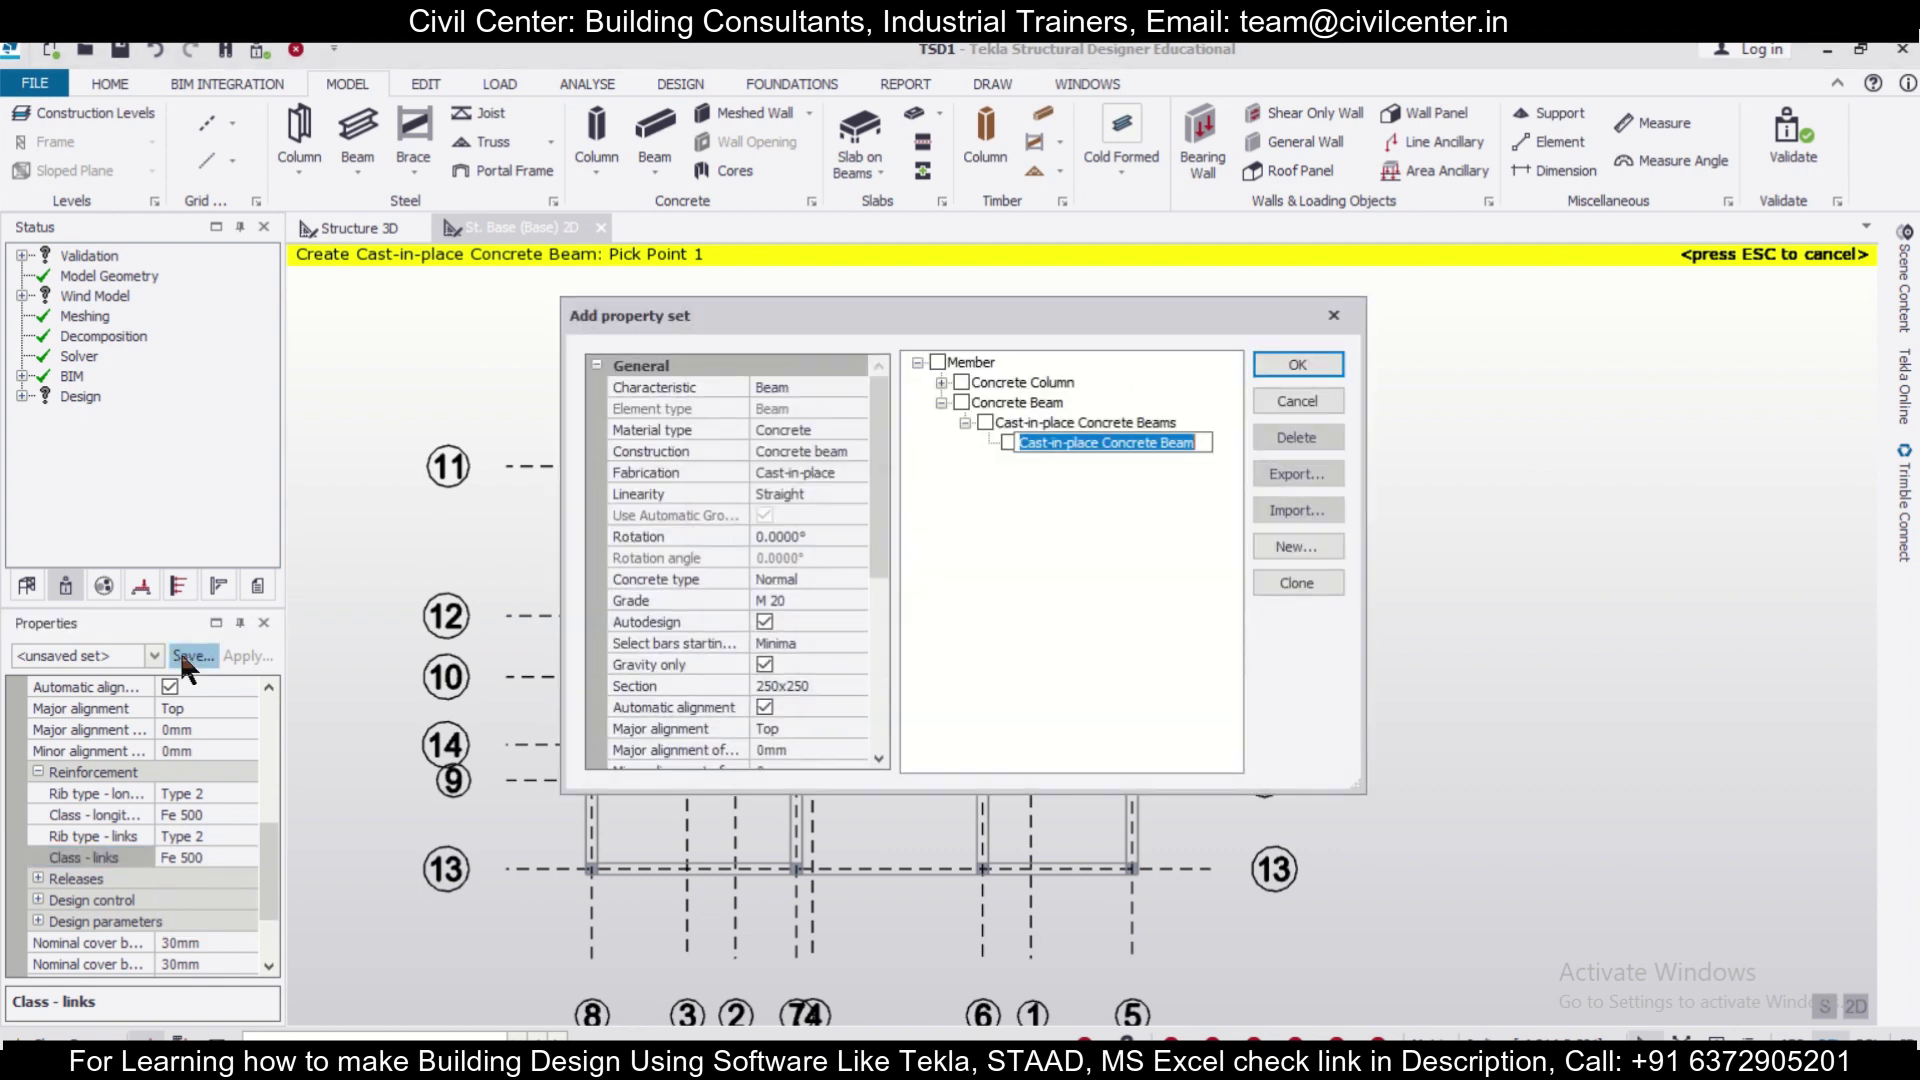
{"action": "type", "text": "250x250"}
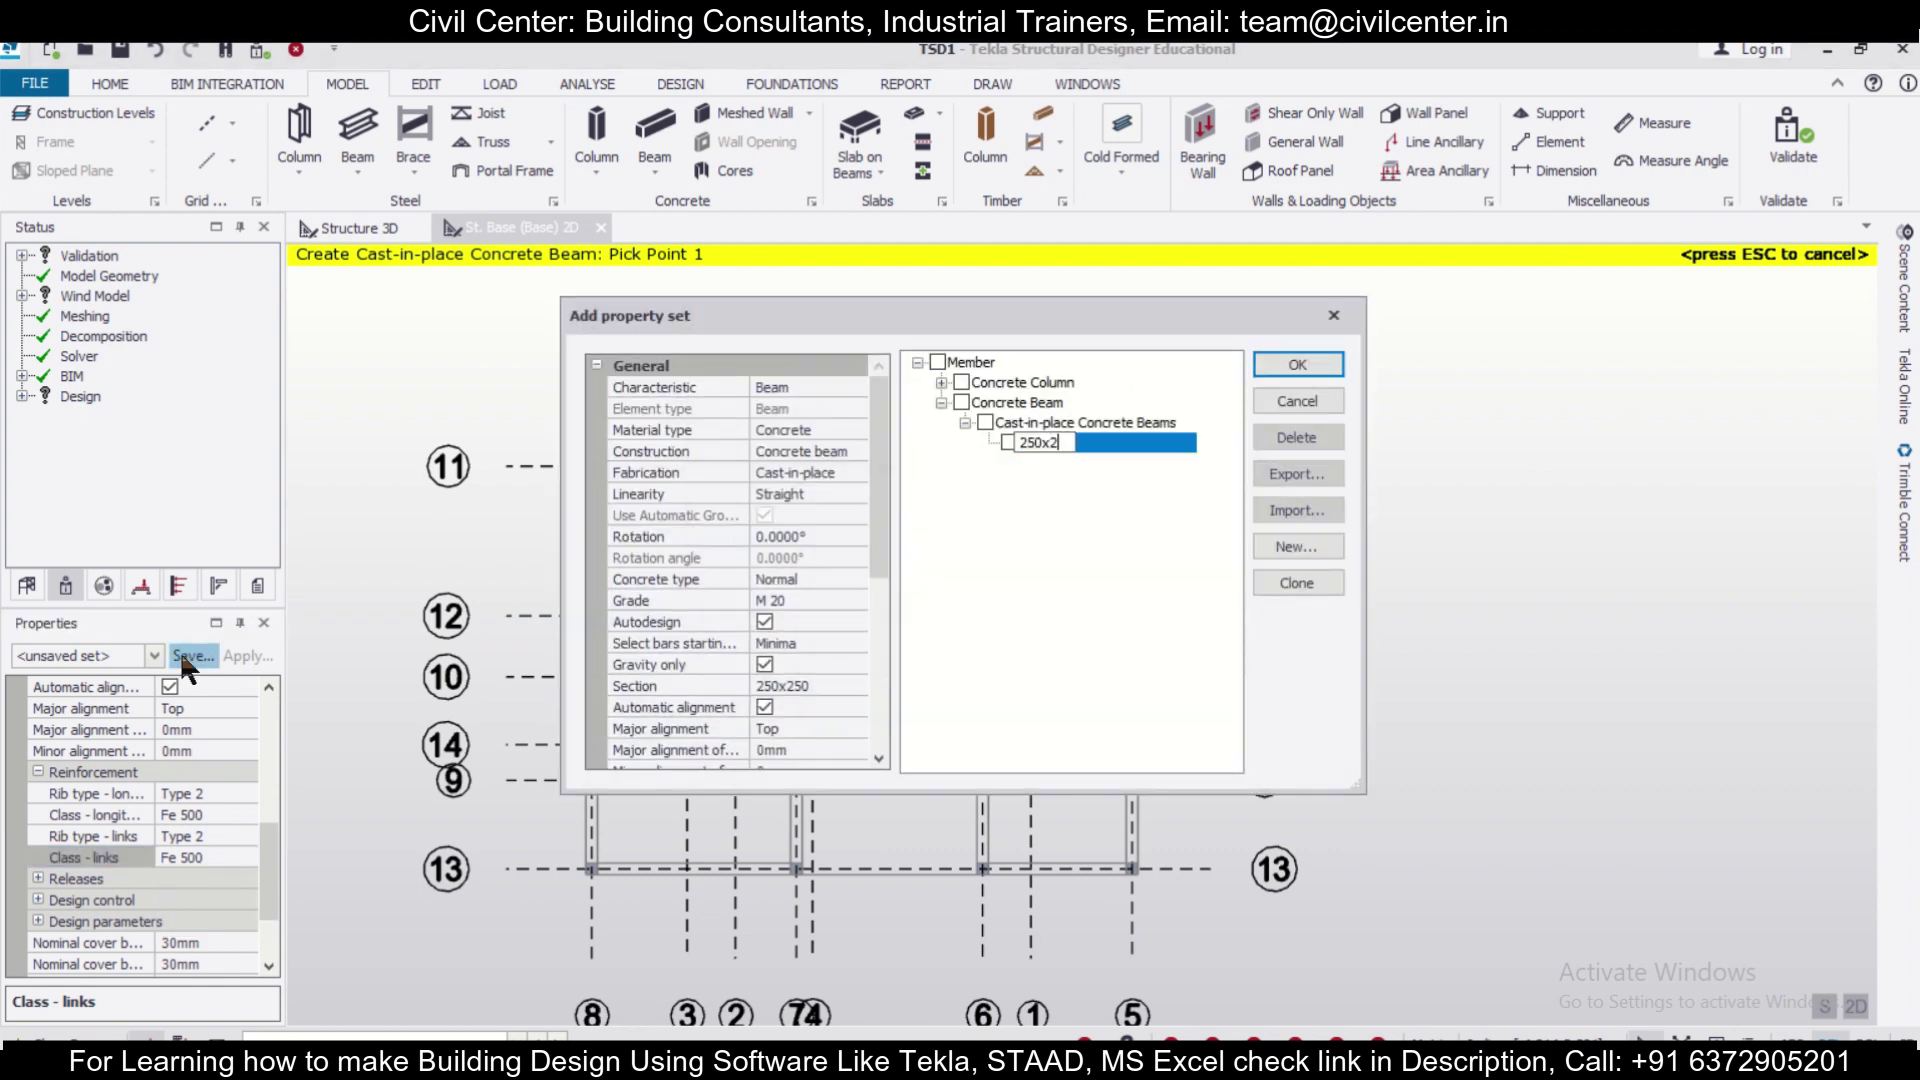
{"action": "left_click", "coordinate": [1298, 366]}
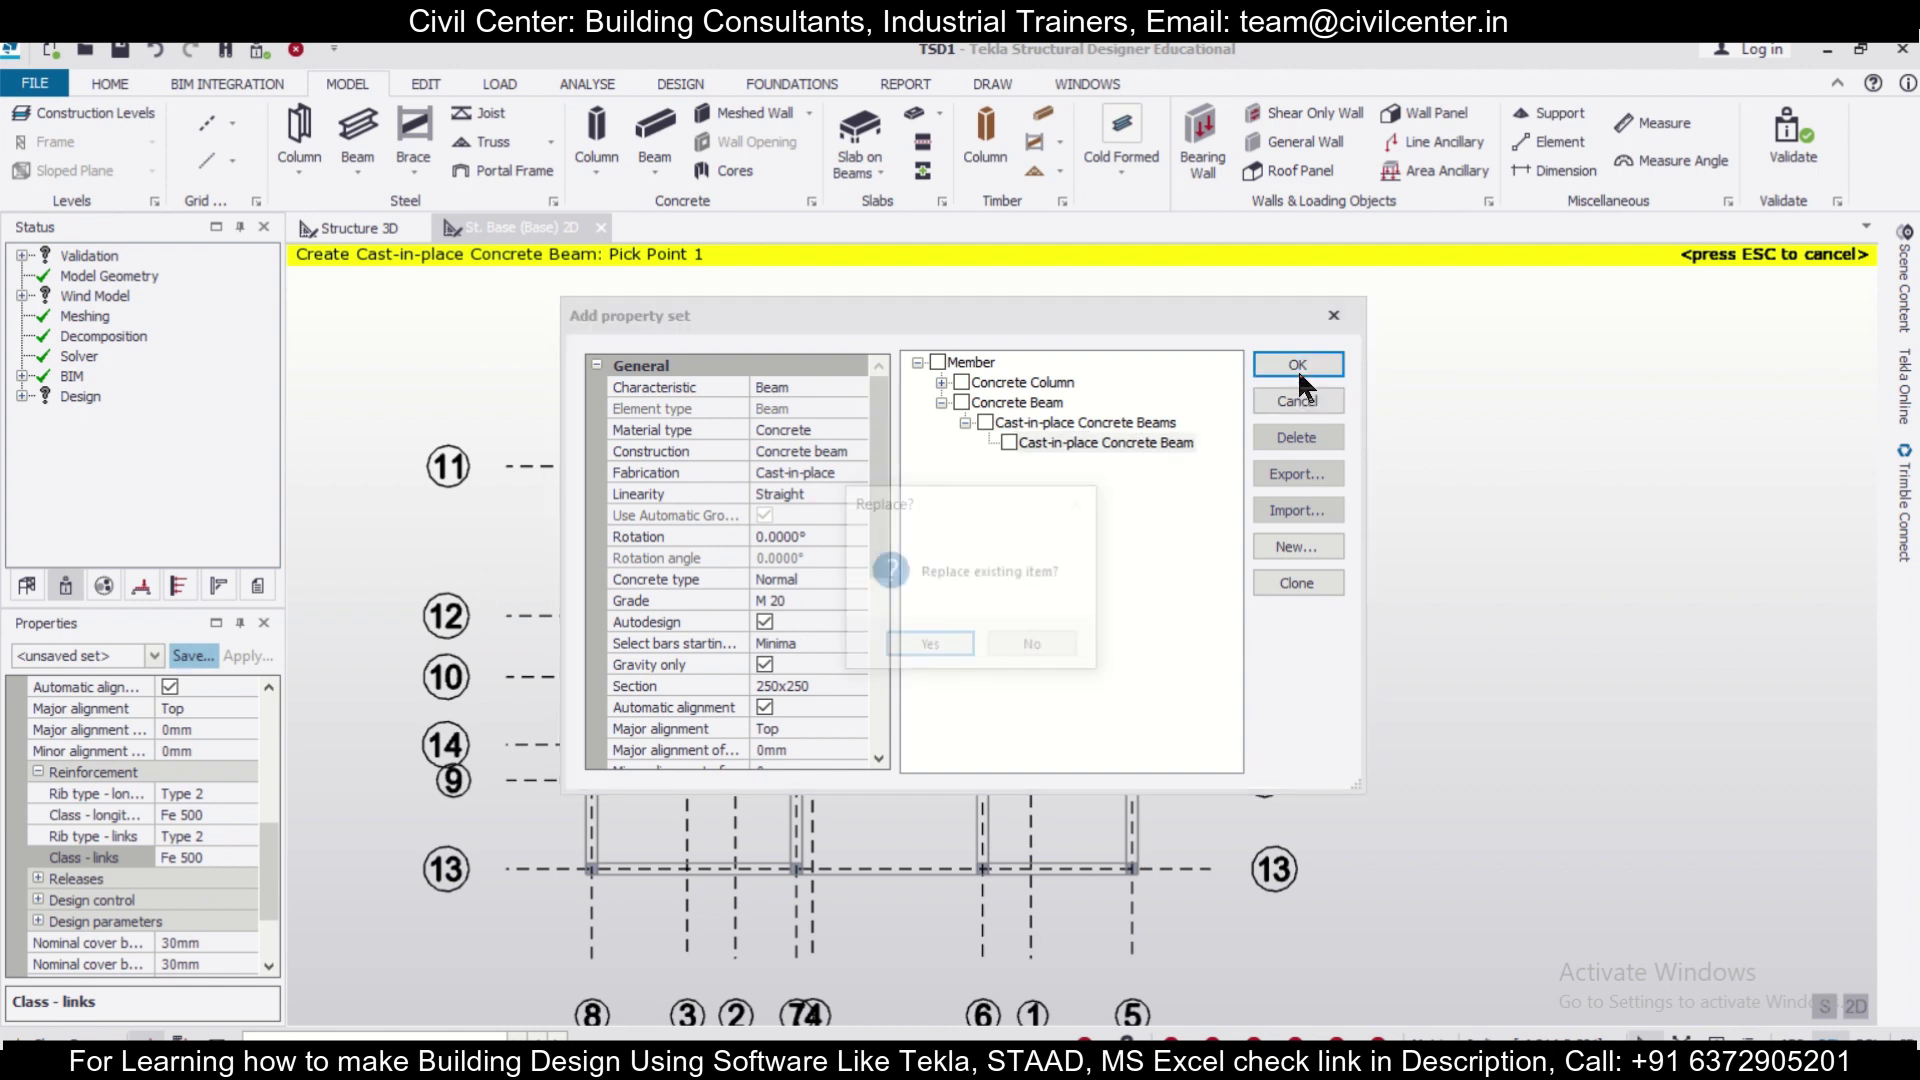
{"action": "left_click", "coordinate": [1036, 645]}
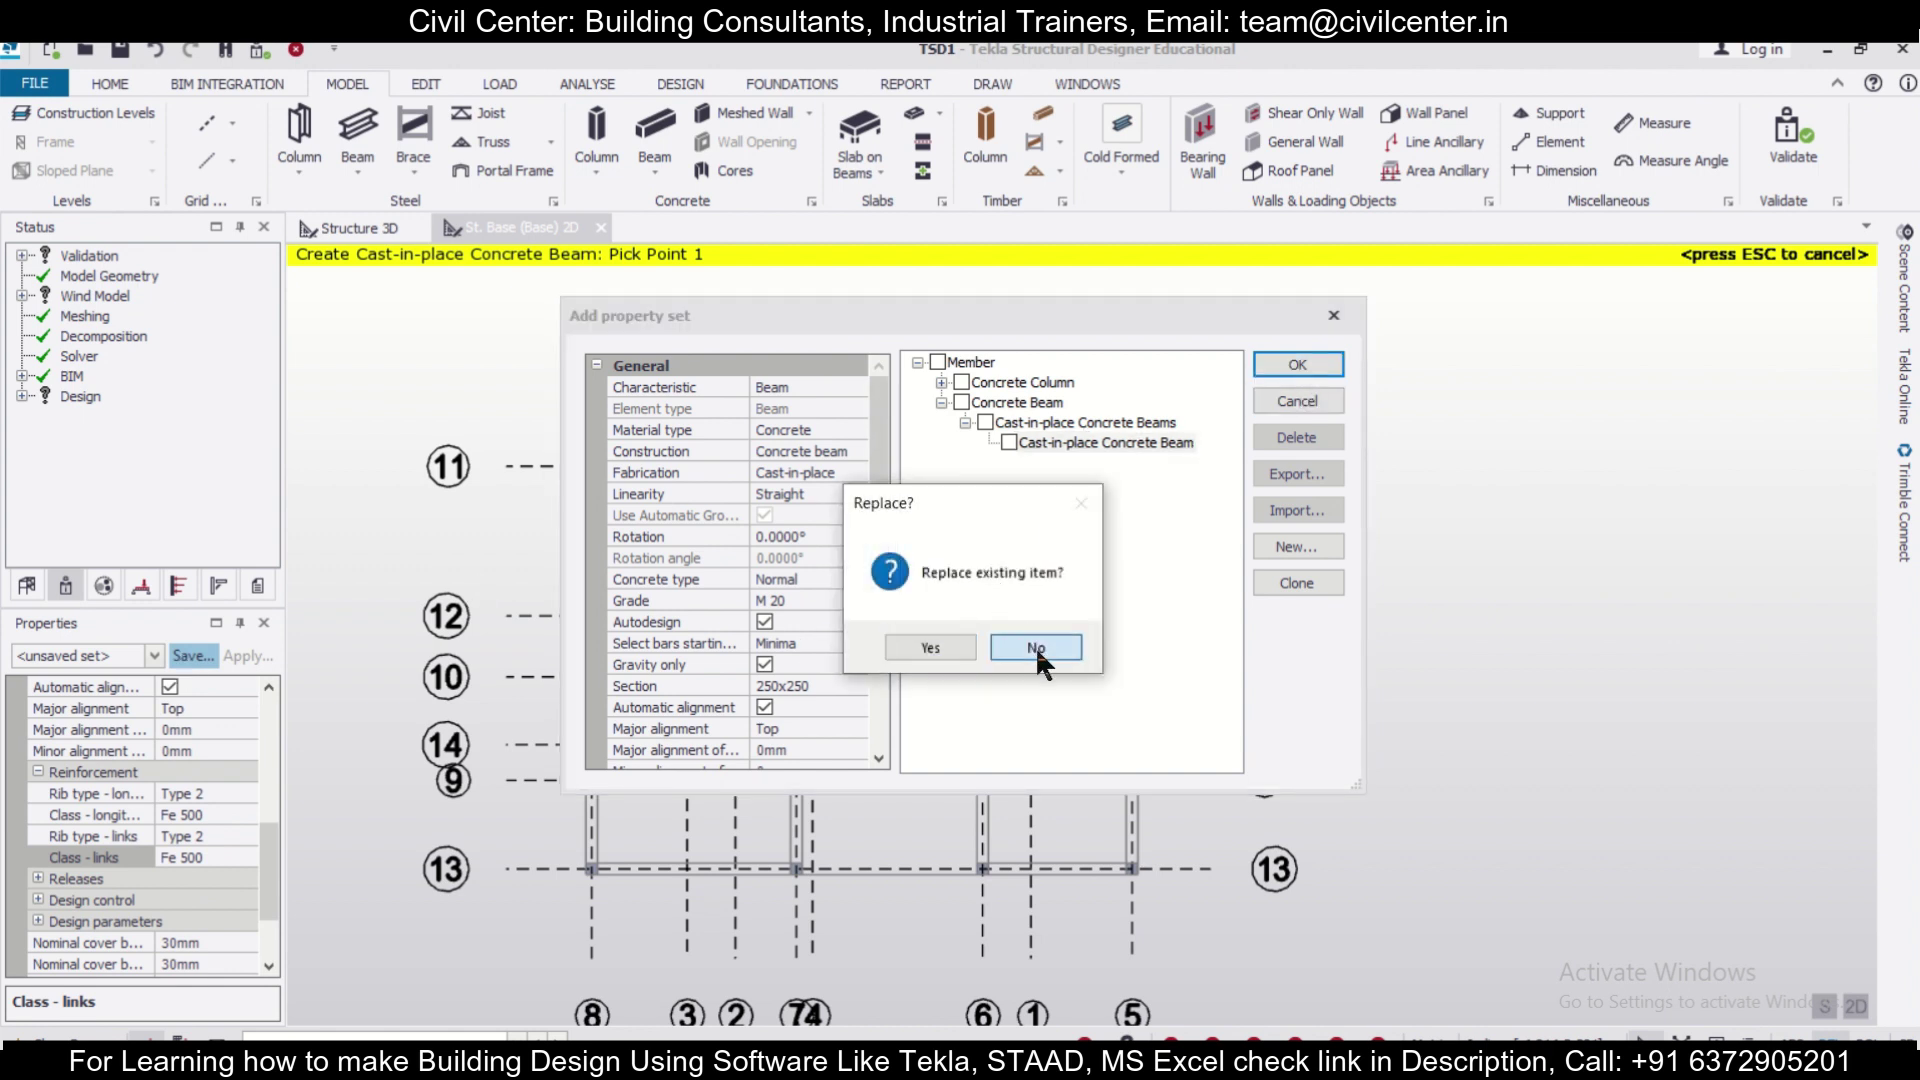
{"action": "left_click", "coordinate": [1062, 440]}
{"action": "left_click", "coordinate": [1062, 440]}
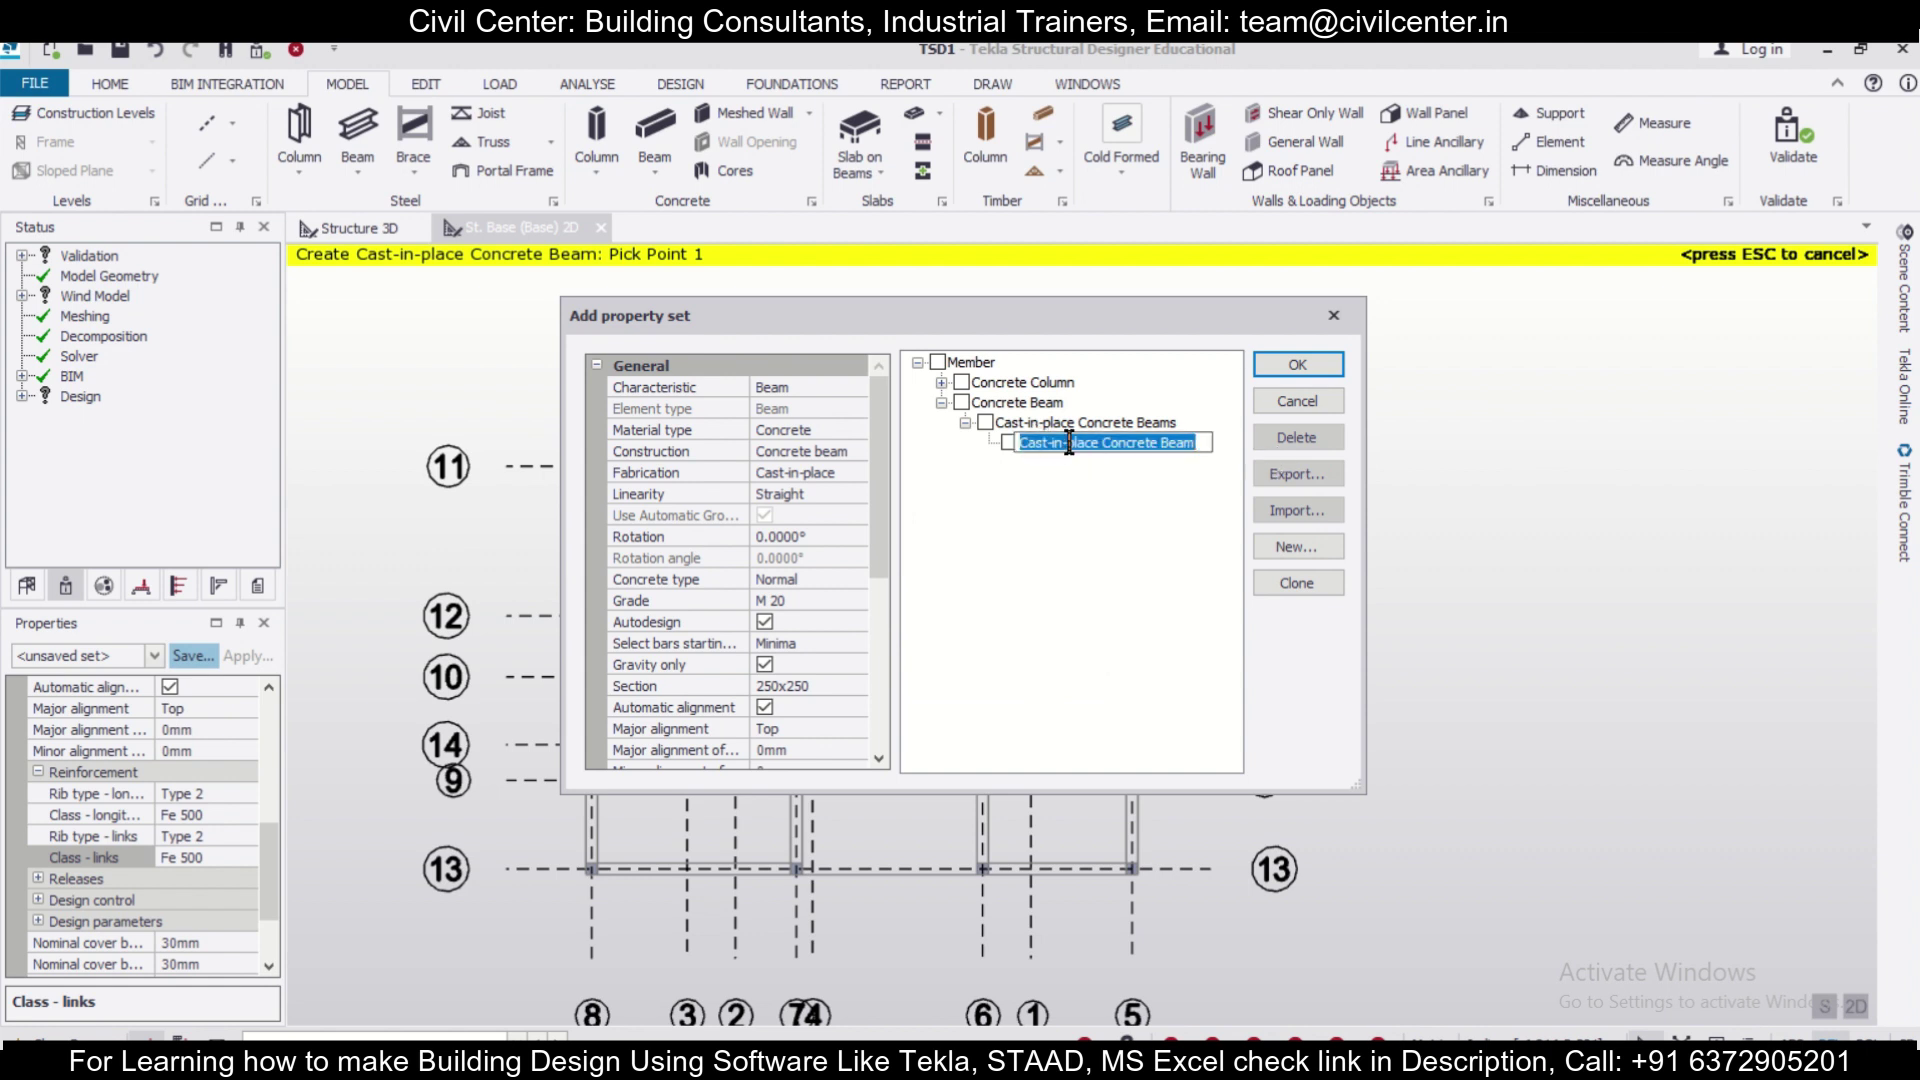
{"action": "type", "text": "b250x250"}
{"action": "left_click", "coordinate": [1290, 360]}
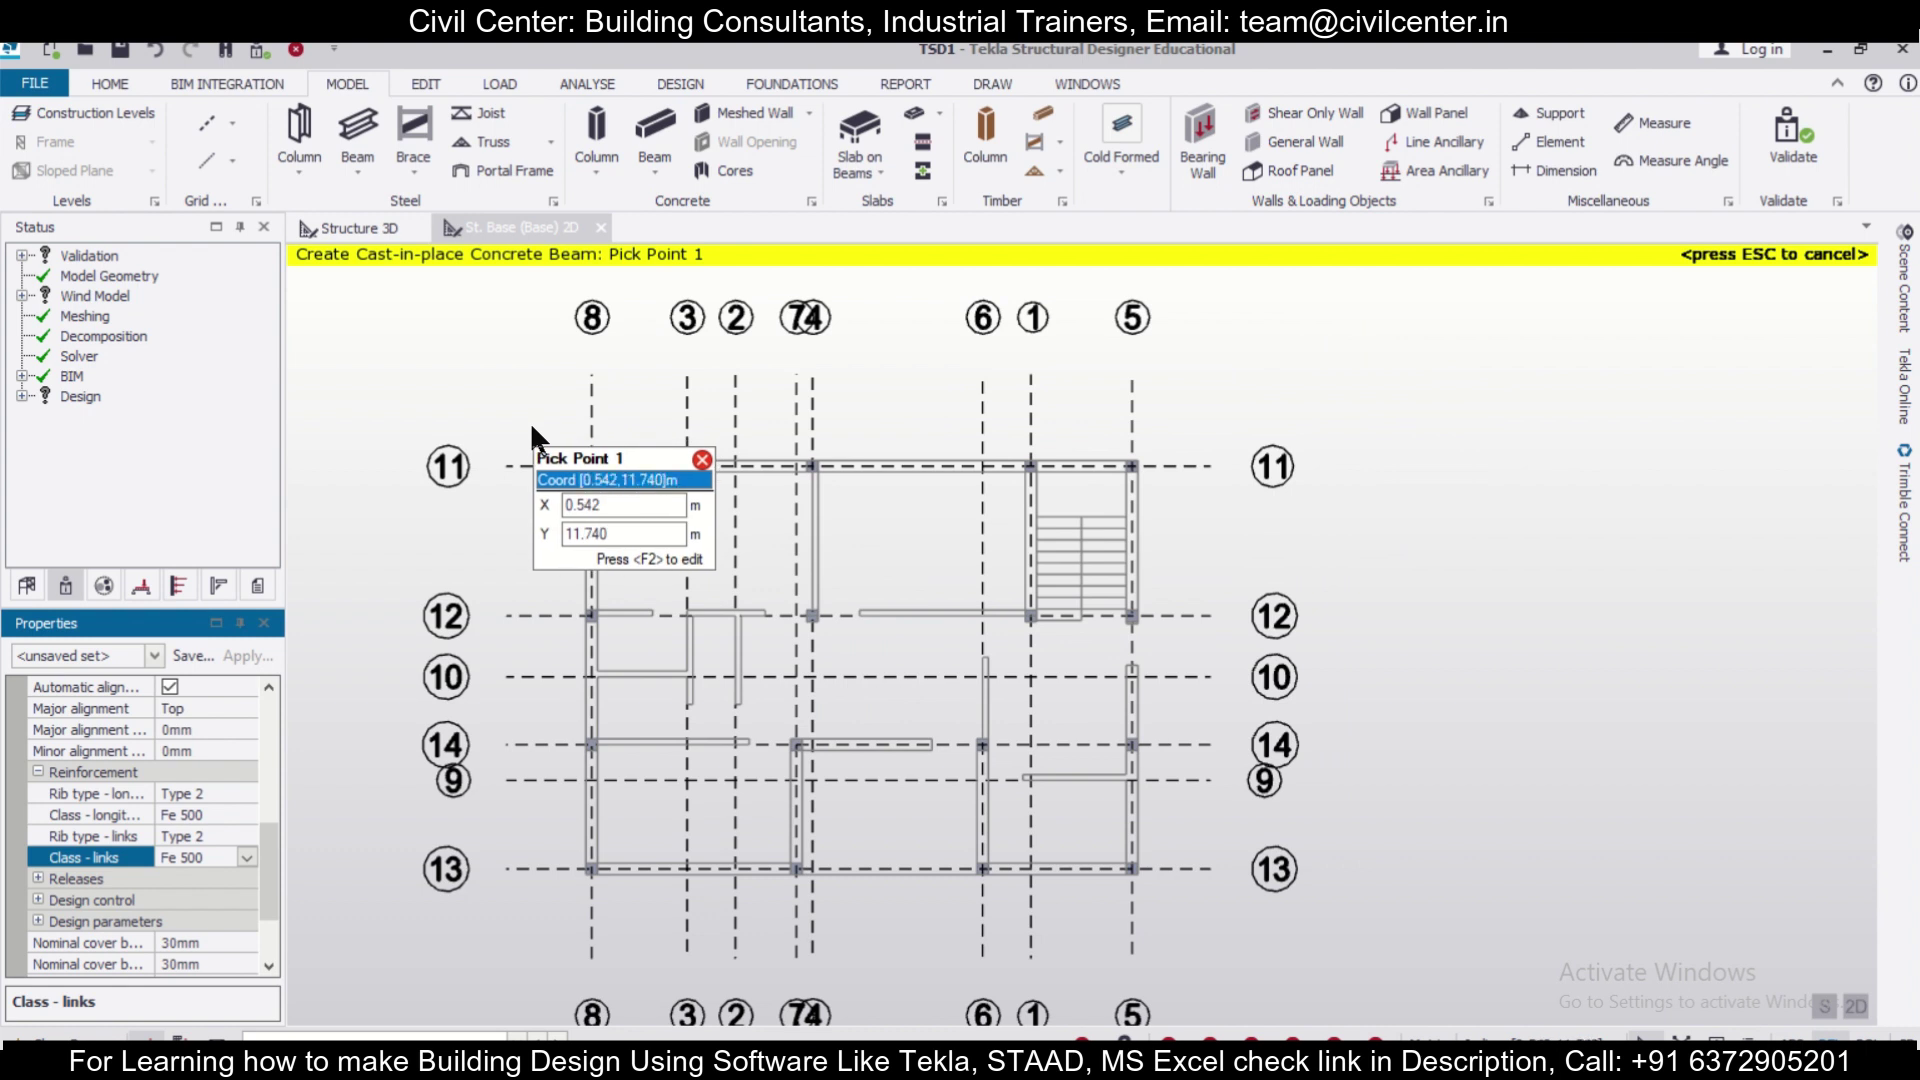
Place base-level concrete beams along the full length of grids 11, 8, 12, 5 and 14, and check them in the 3D structure view.
{"action": "left_click_drag", "start_coordinate": [530, 422], "coordinate": [1221, 482]}
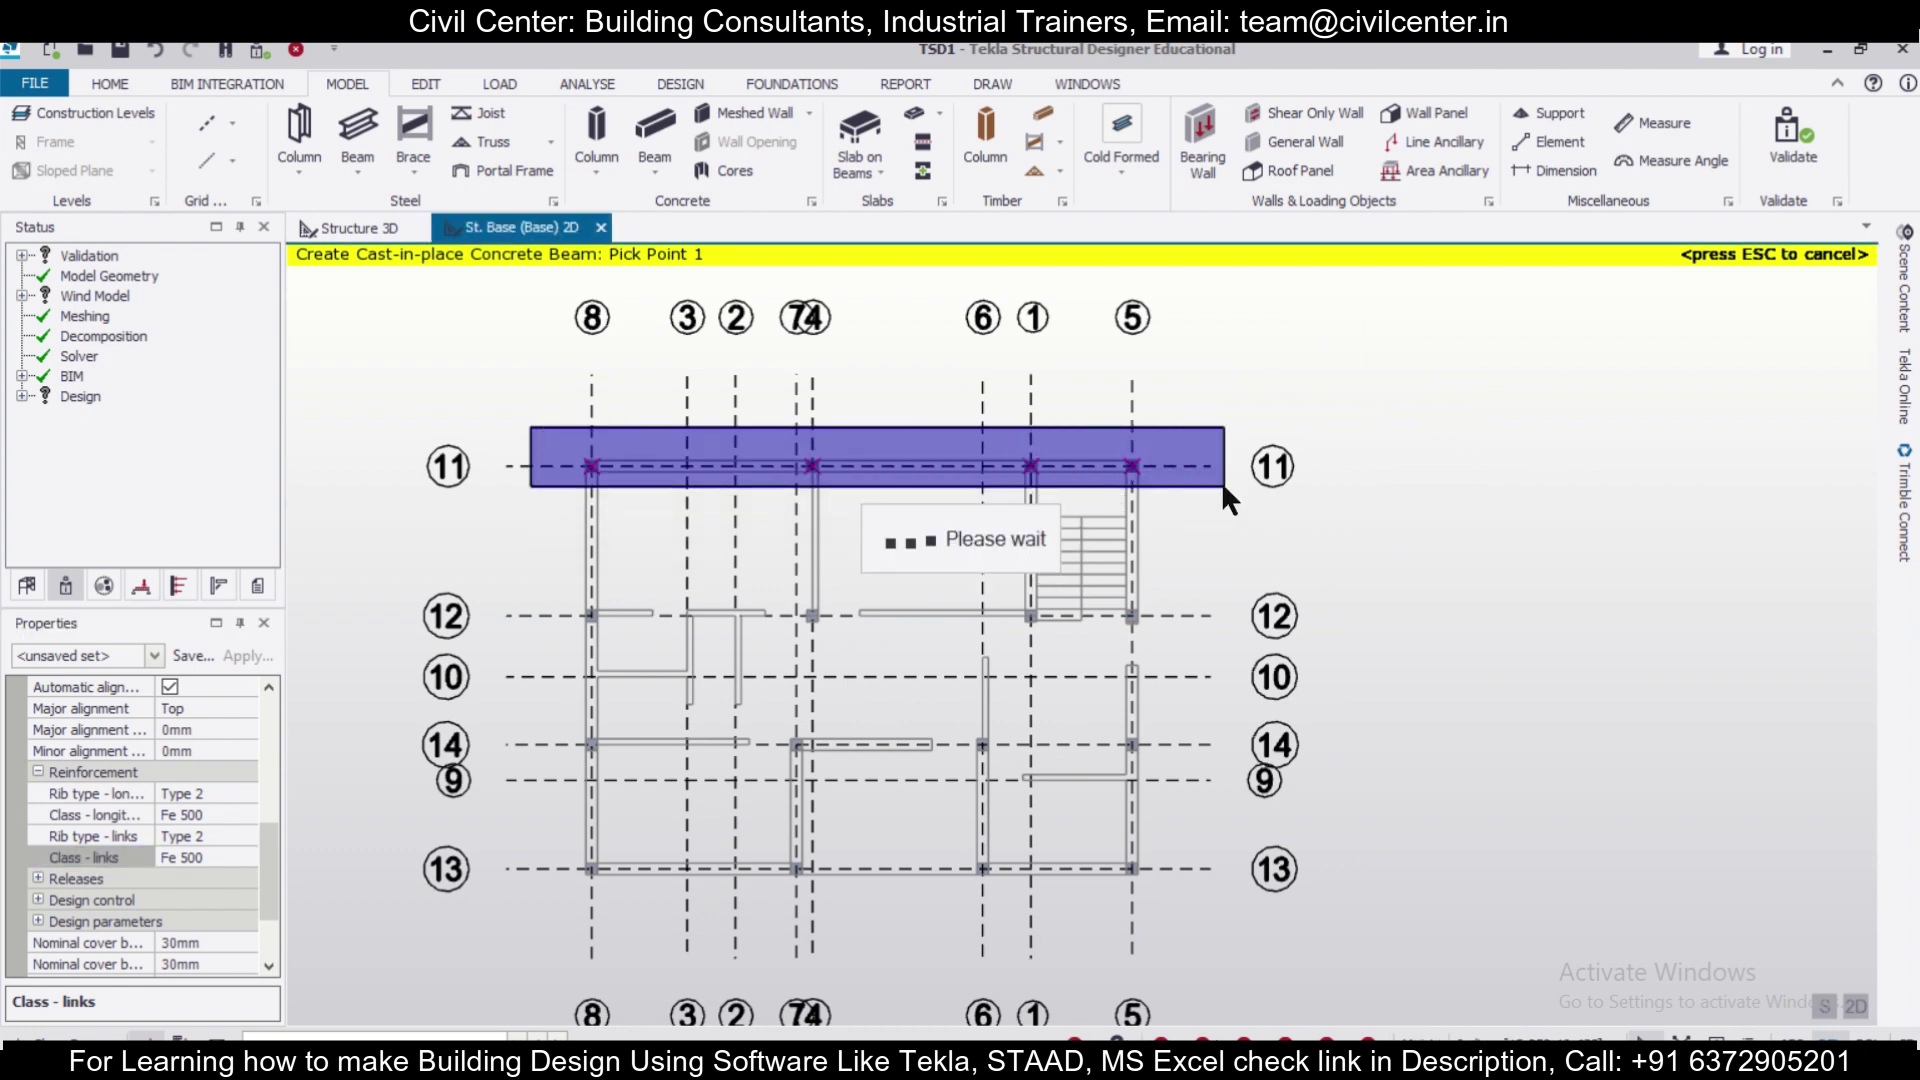
{"action": "left_click_drag", "start_coordinate": [610, 690], "coordinate": [615, 951]}
{"action": "left_click_drag", "start_coordinate": [488, 598], "coordinate": [1270, 645]}
{"action": "left_click_drag", "start_coordinate": [1100, 432], "coordinate": [1204, 932]}
{"action": "left_click_drag", "start_coordinate": [516, 708], "coordinate": [1203, 768]}
{"action": "scroll", "coordinate": [1153, 680], "scroll_direction": "up", "scroll_amount": 3}
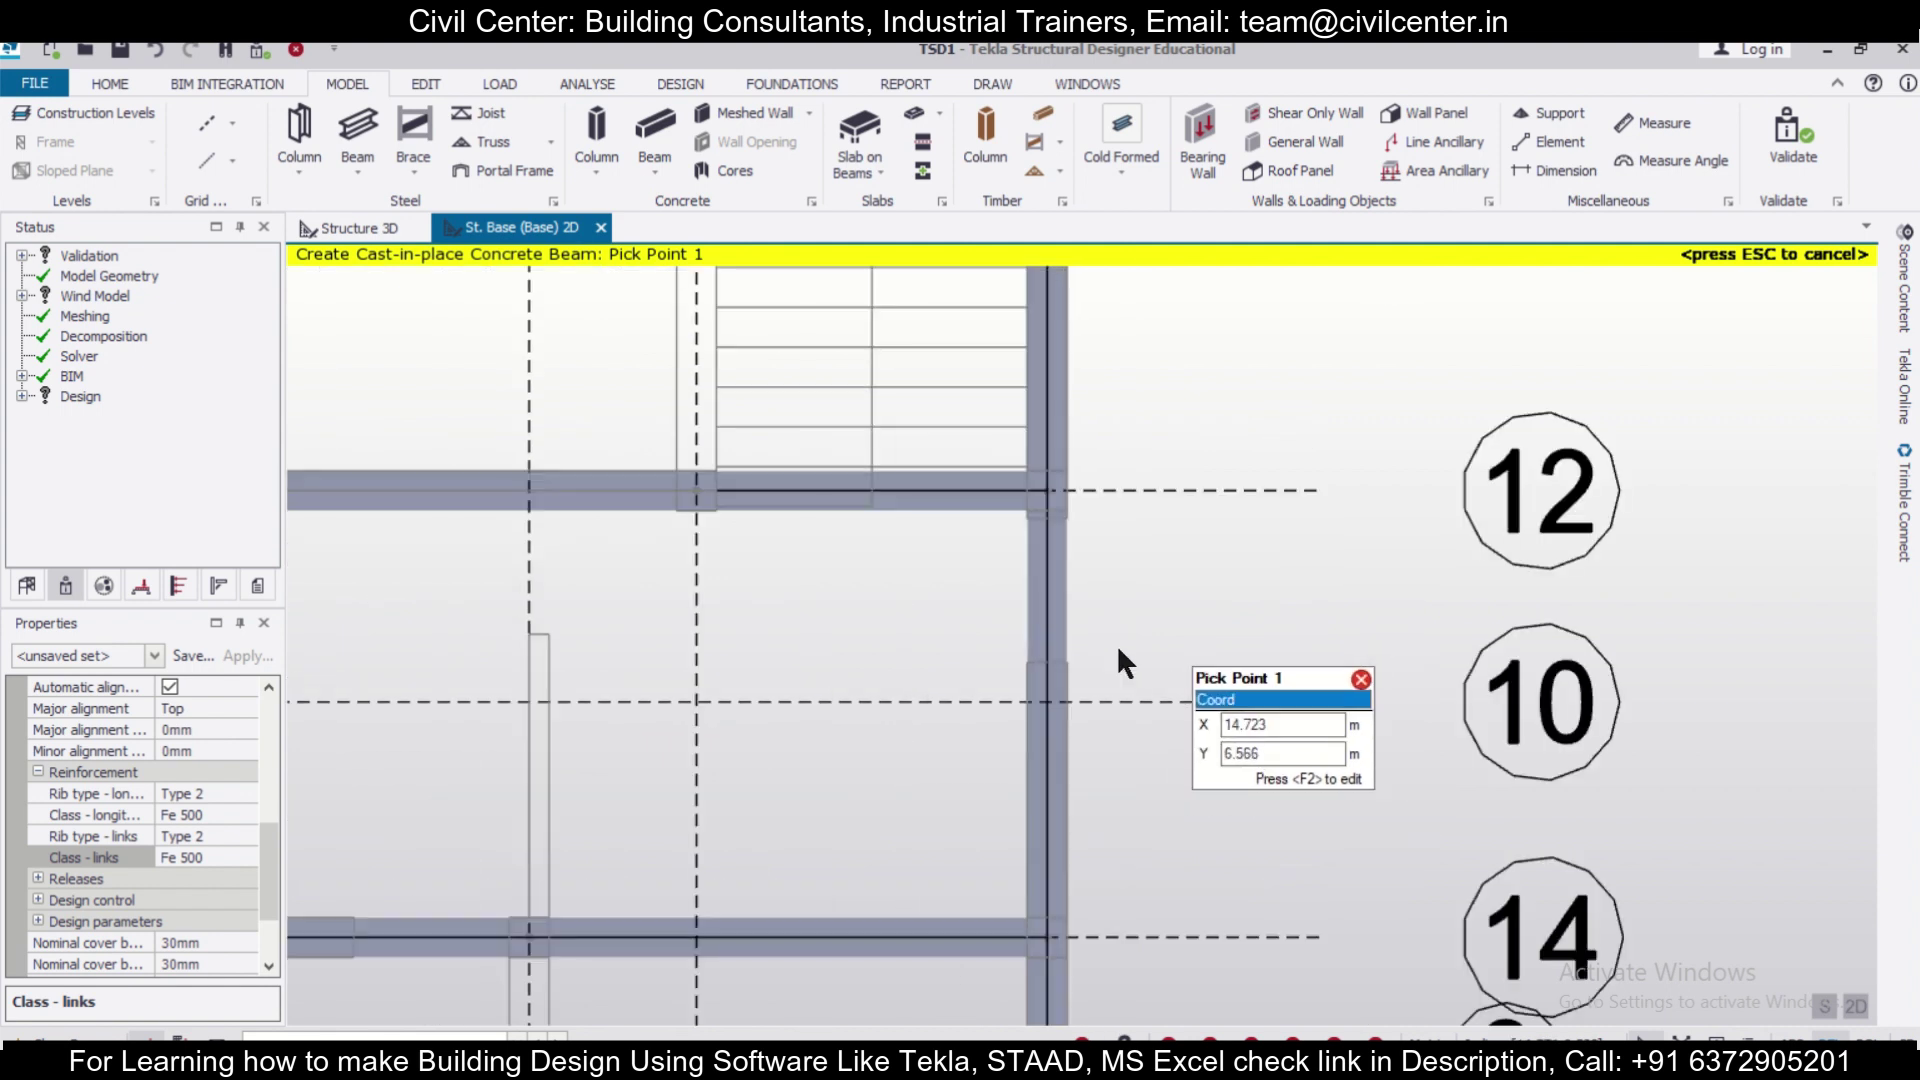
{"action": "scroll", "coordinate": [1160, 632], "scroll_direction": "down", "scroll_amount": 3}
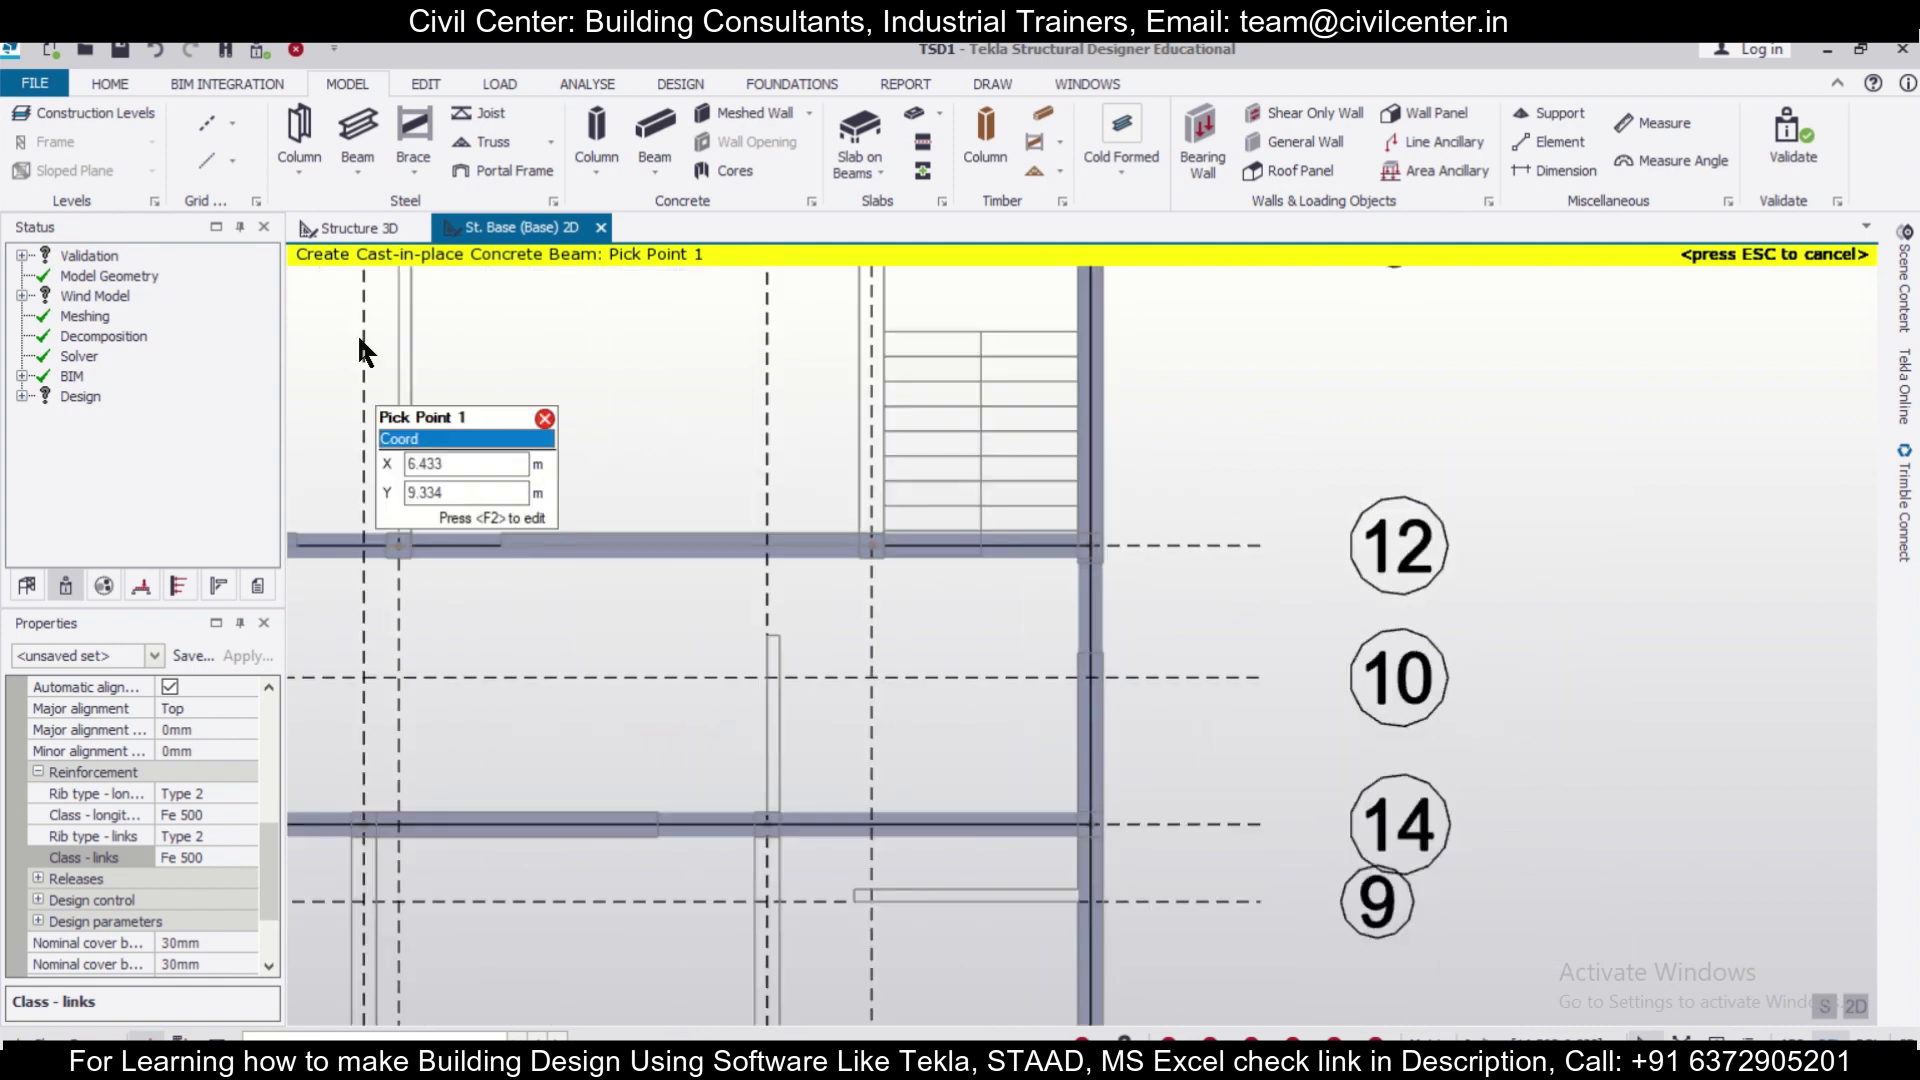
{"action": "left_click", "coordinate": [358, 228]}
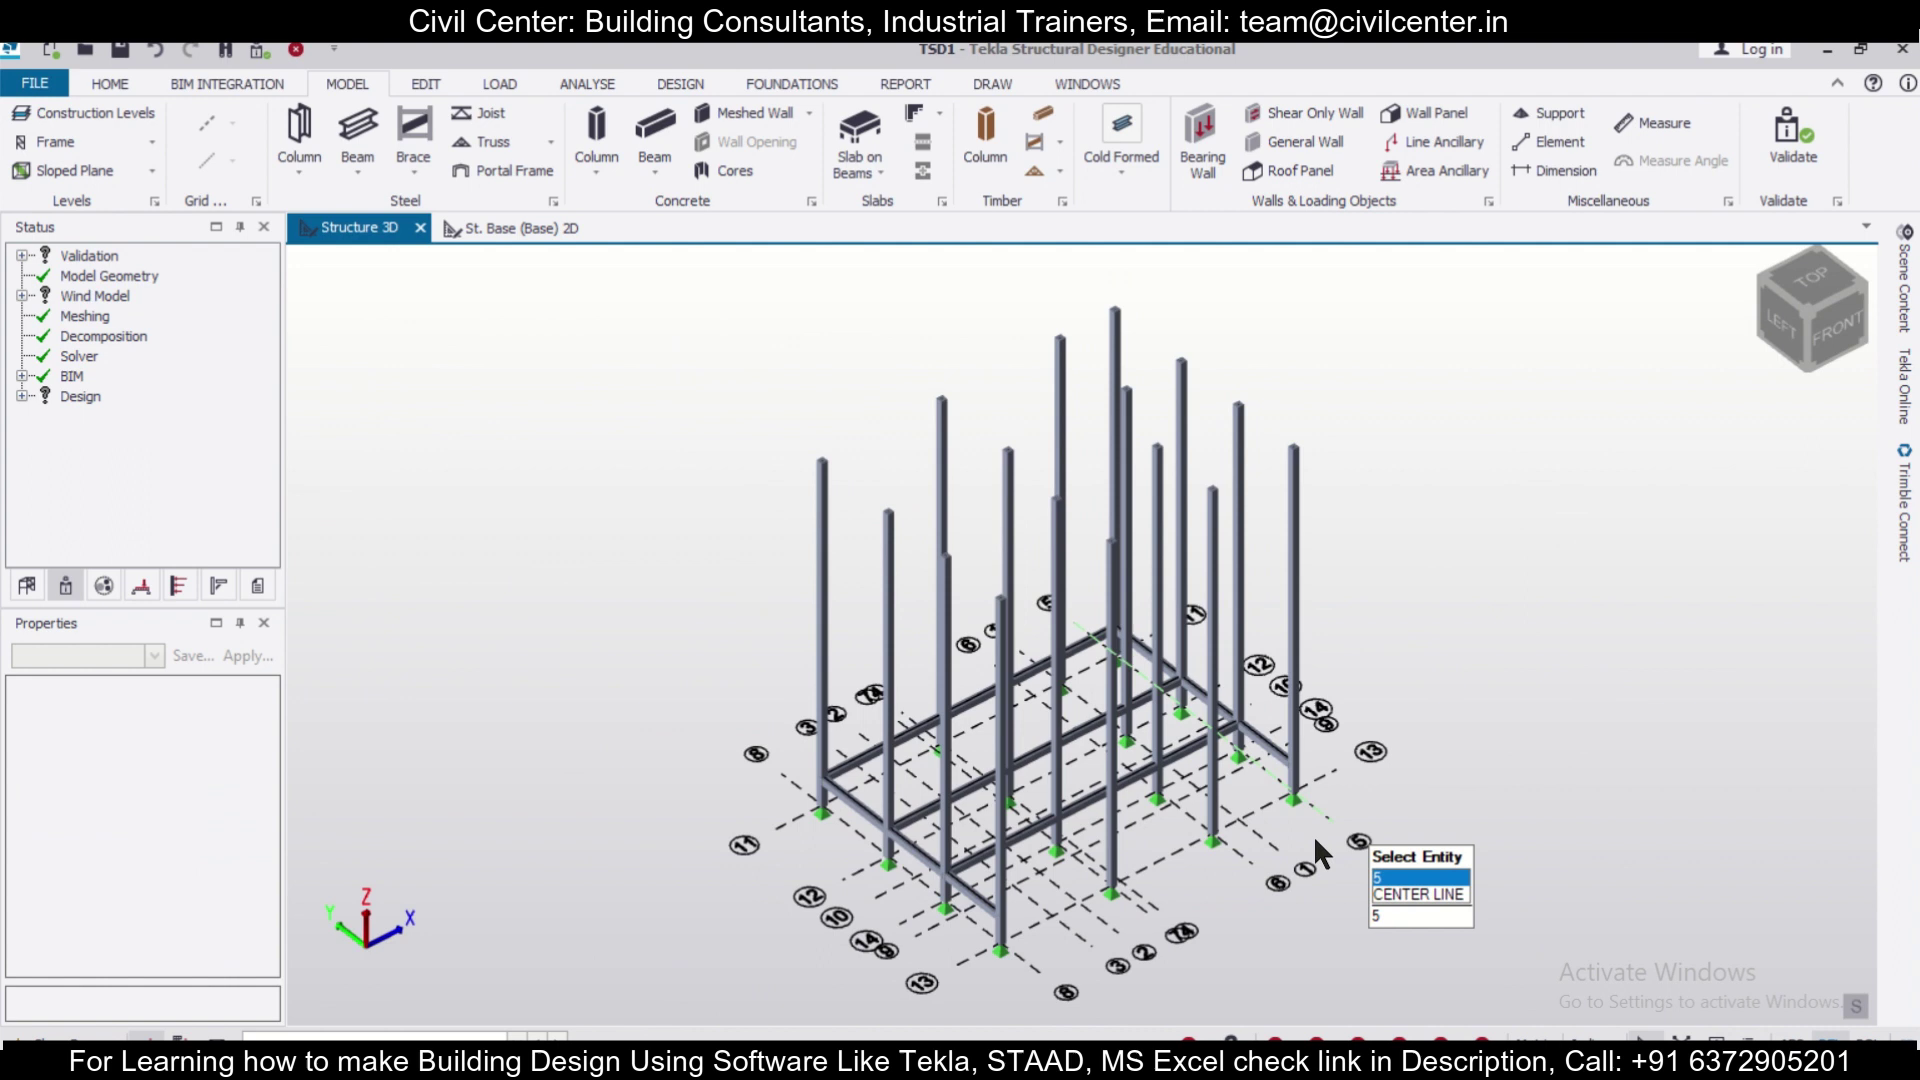
In the base plan, place concrete beams on grids 7 and 6 between grids 14 and 13, and along all of grid 13.
{"action": "left_click", "coordinate": [510, 228]}
{"action": "scroll", "coordinate": [1161, 627], "scroll_direction": "down", "scroll_amount": 2}
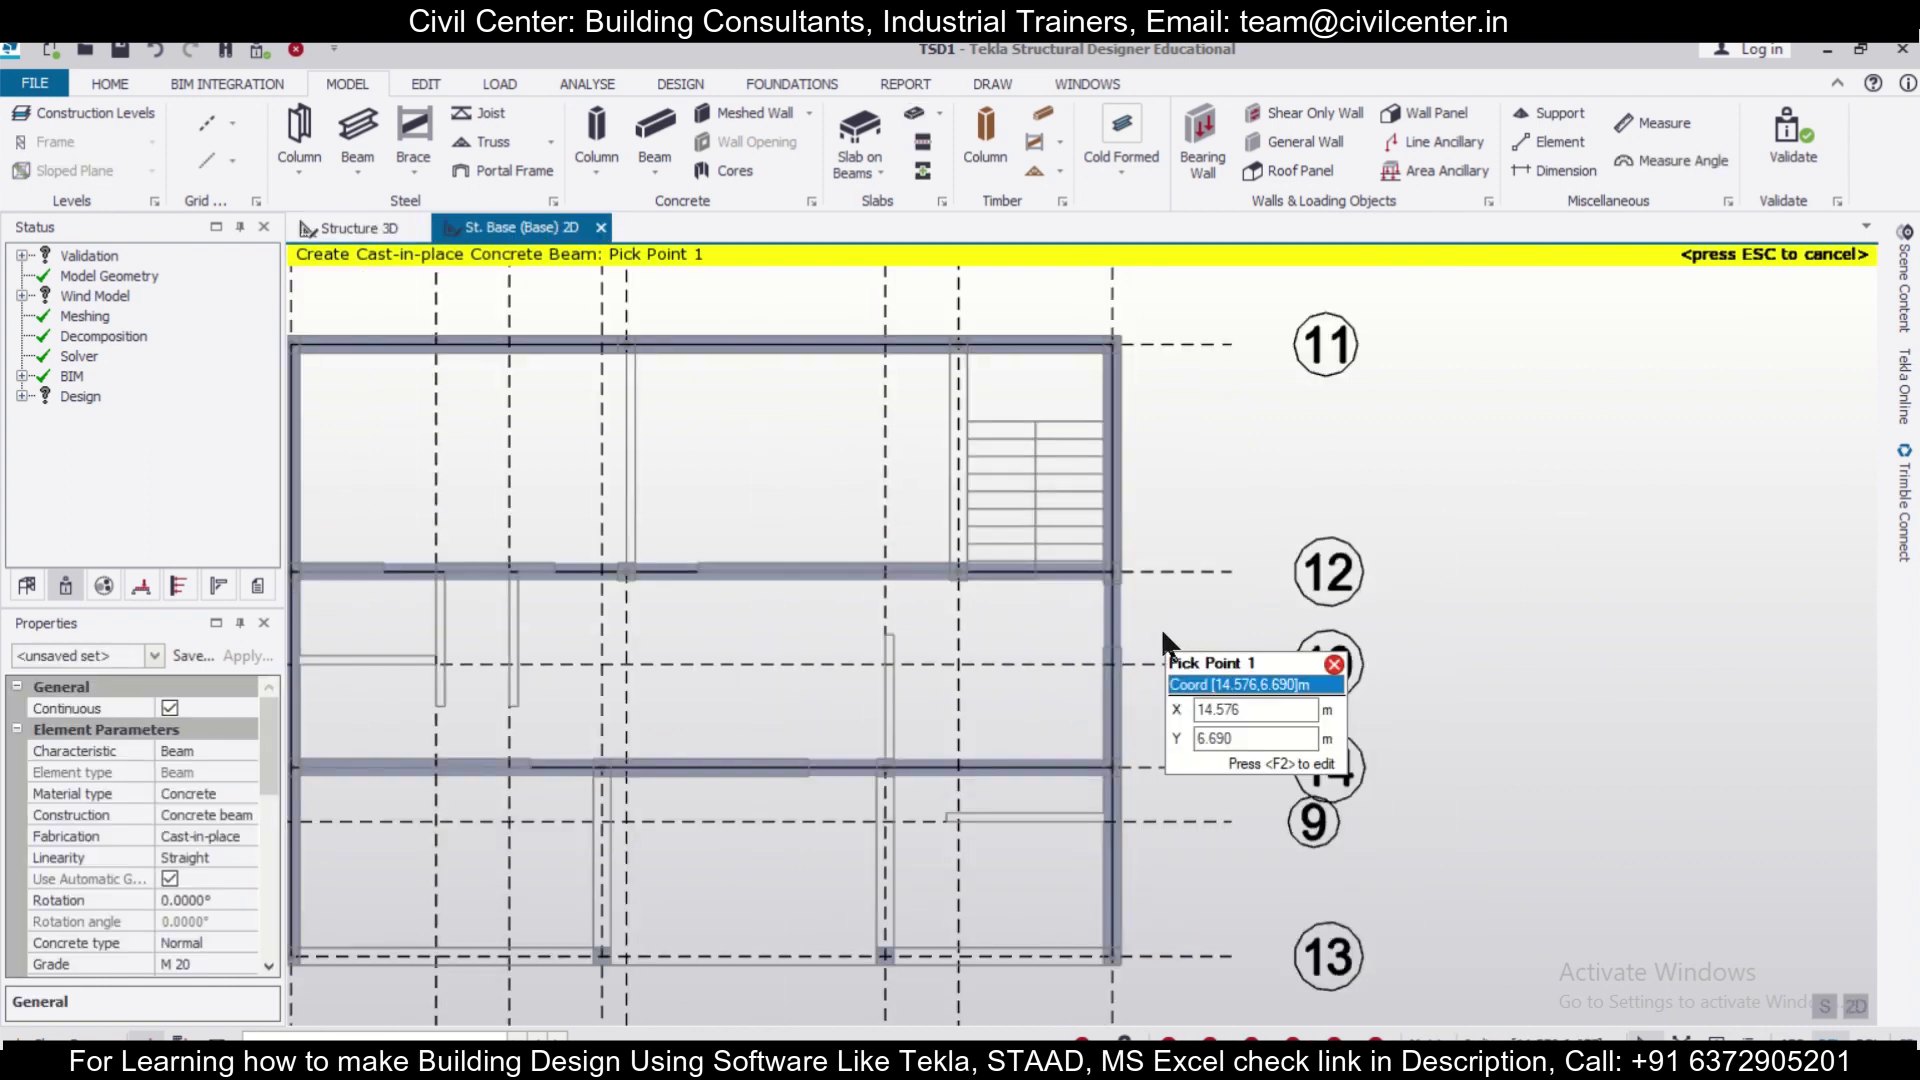
{"action": "scroll", "coordinate": [1158, 702], "scroll_direction": "up", "scroll_amount": 2}
{"action": "scroll", "coordinate": [1160, 700], "scroll_direction": "down", "scroll_amount": 2}
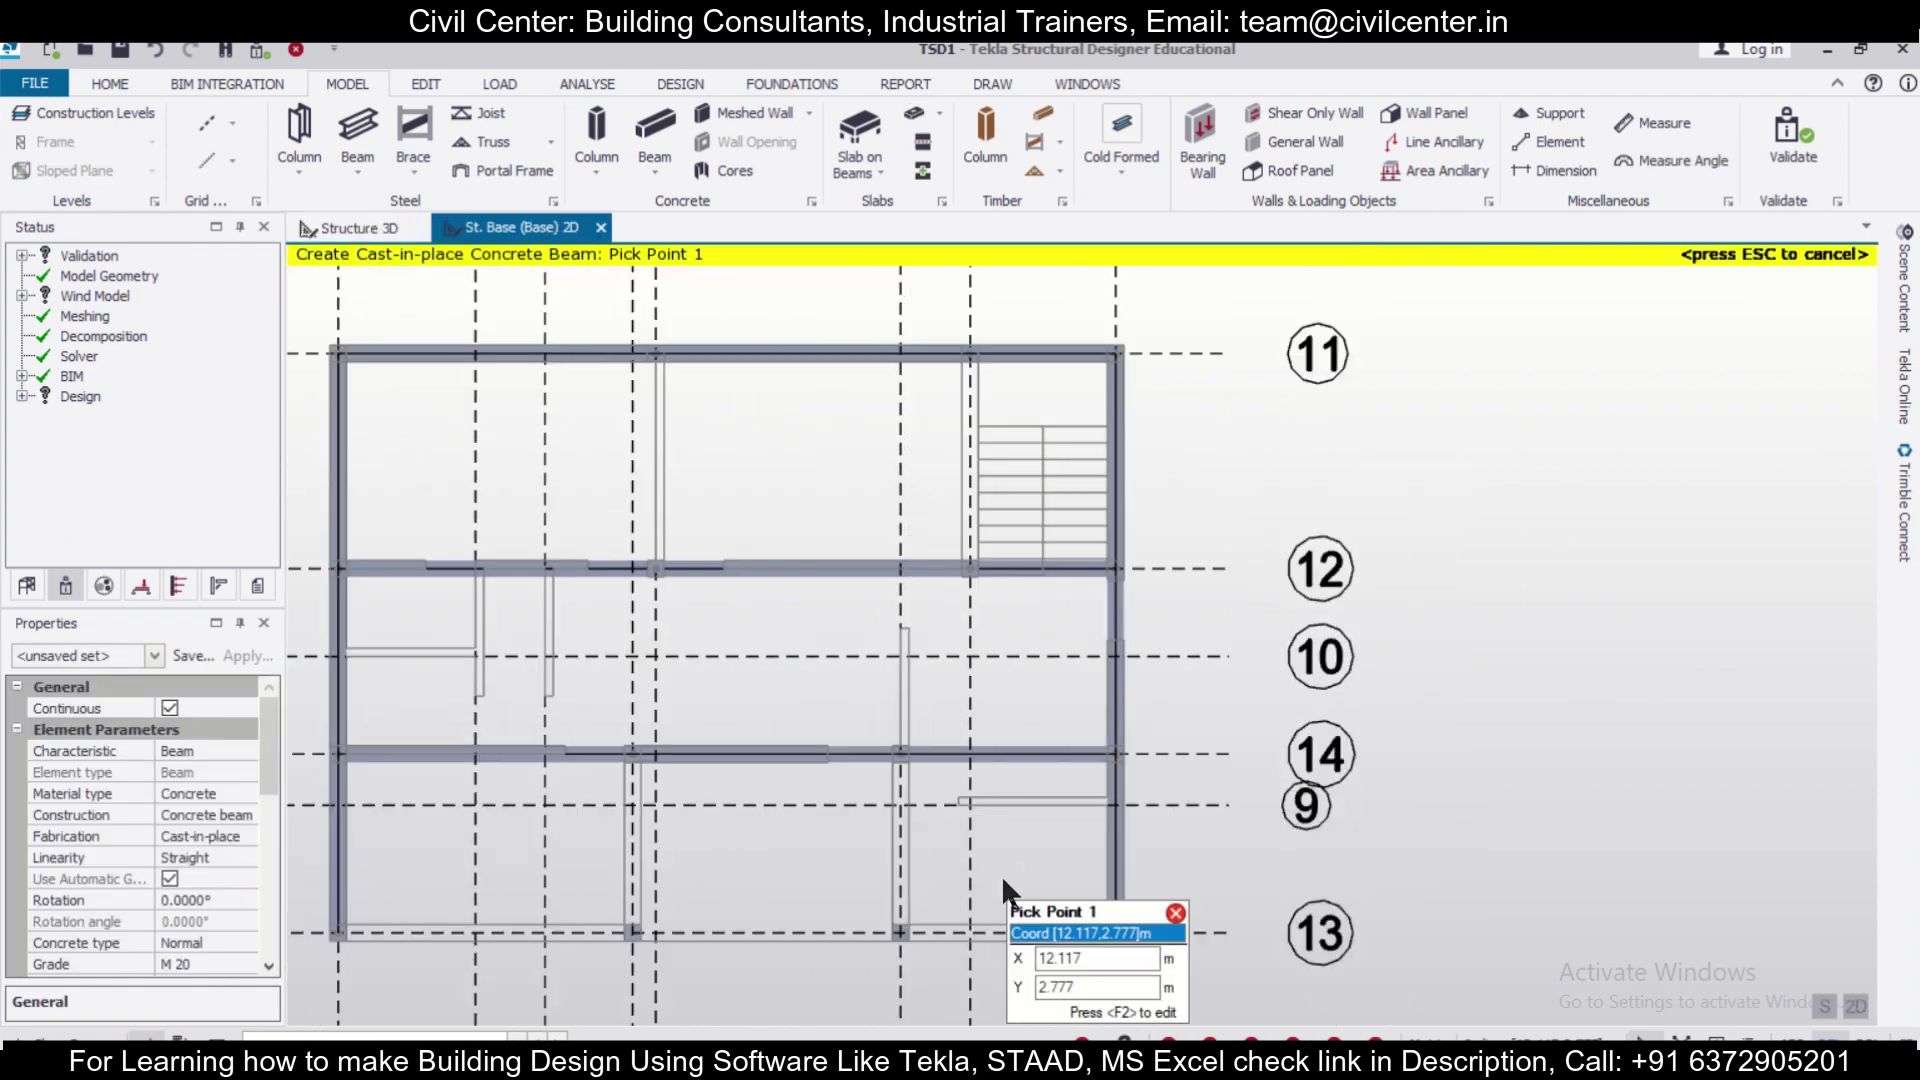
{"action": "scroll", "coordinate": [1000, 874], "scroll_direction": "up", "scroll_amount": 1}
{"action": "scroll", "coordinate": [1077, 808], "scroll_direction": "down", "scroll_amount": 2}
{"action": "scroll", "coordinate": [910, 906], "scroll_direction": "up", "scroll_amount": 2}
{"action": "scroll", "coordinate": [912, 912], "scroll_direction": "down", "scroll_amount": 2}
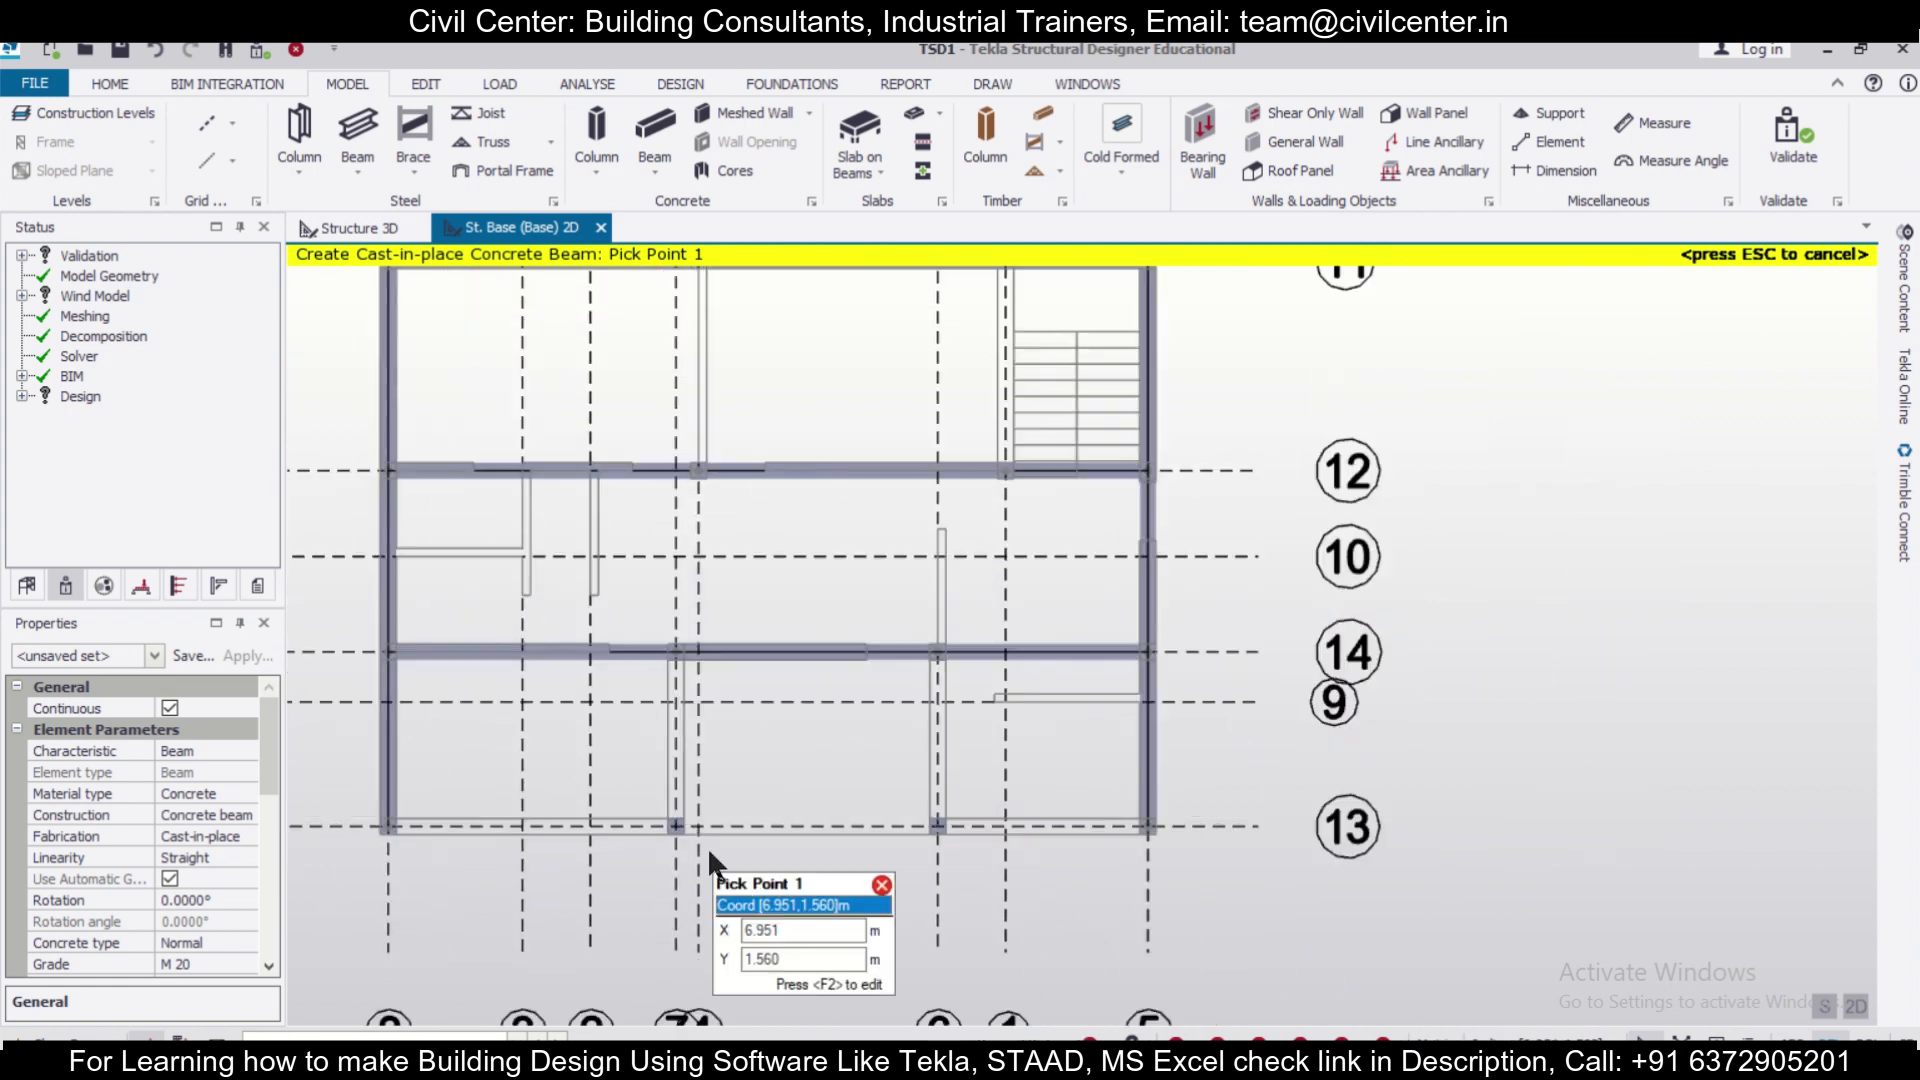
{"action": "left_click_drag", "start_coordinate": [645, 590], "coordinate": [742, 878]}
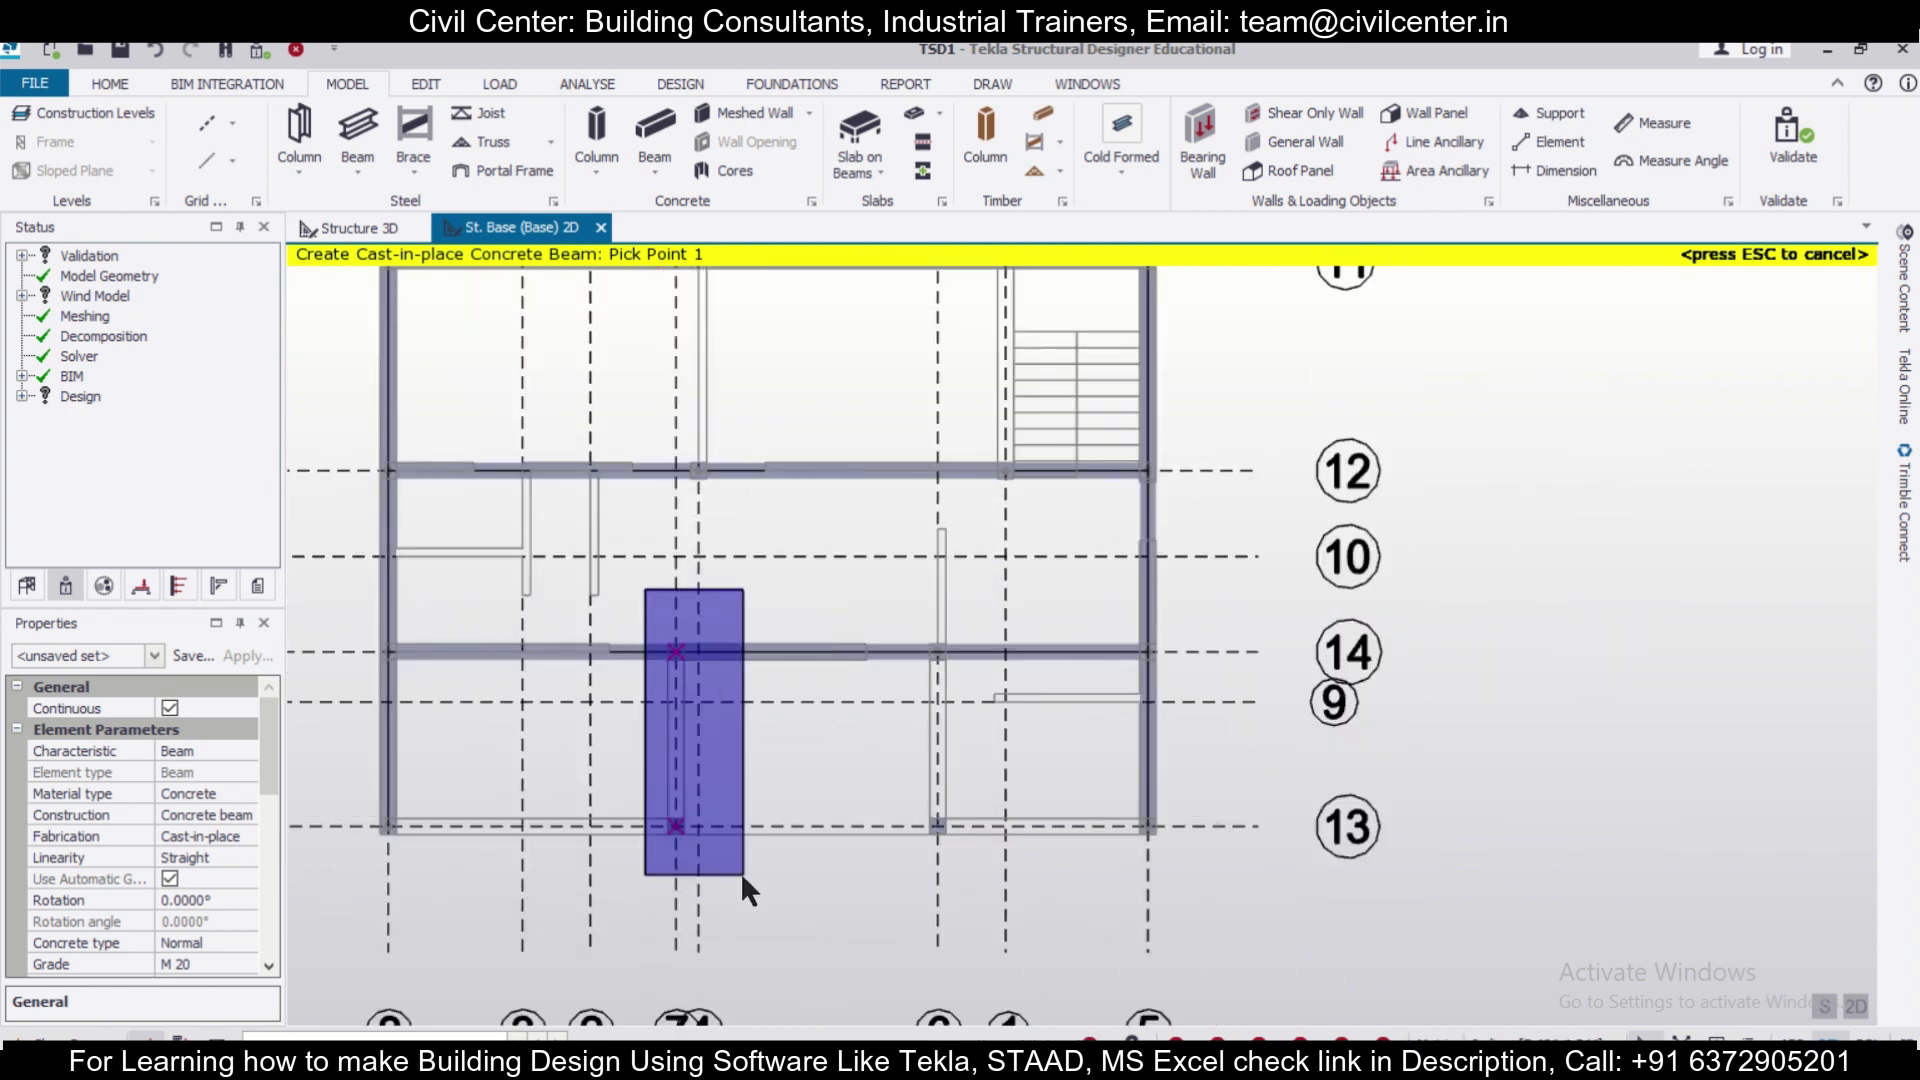
{"action": "left_click_drag", "start_coordinate": [913, 620], "coordinate": [963, 874]}
{"action": "left_click_drag", "start_coordinate": [333, 795], "coordinate": [1292, 898]}
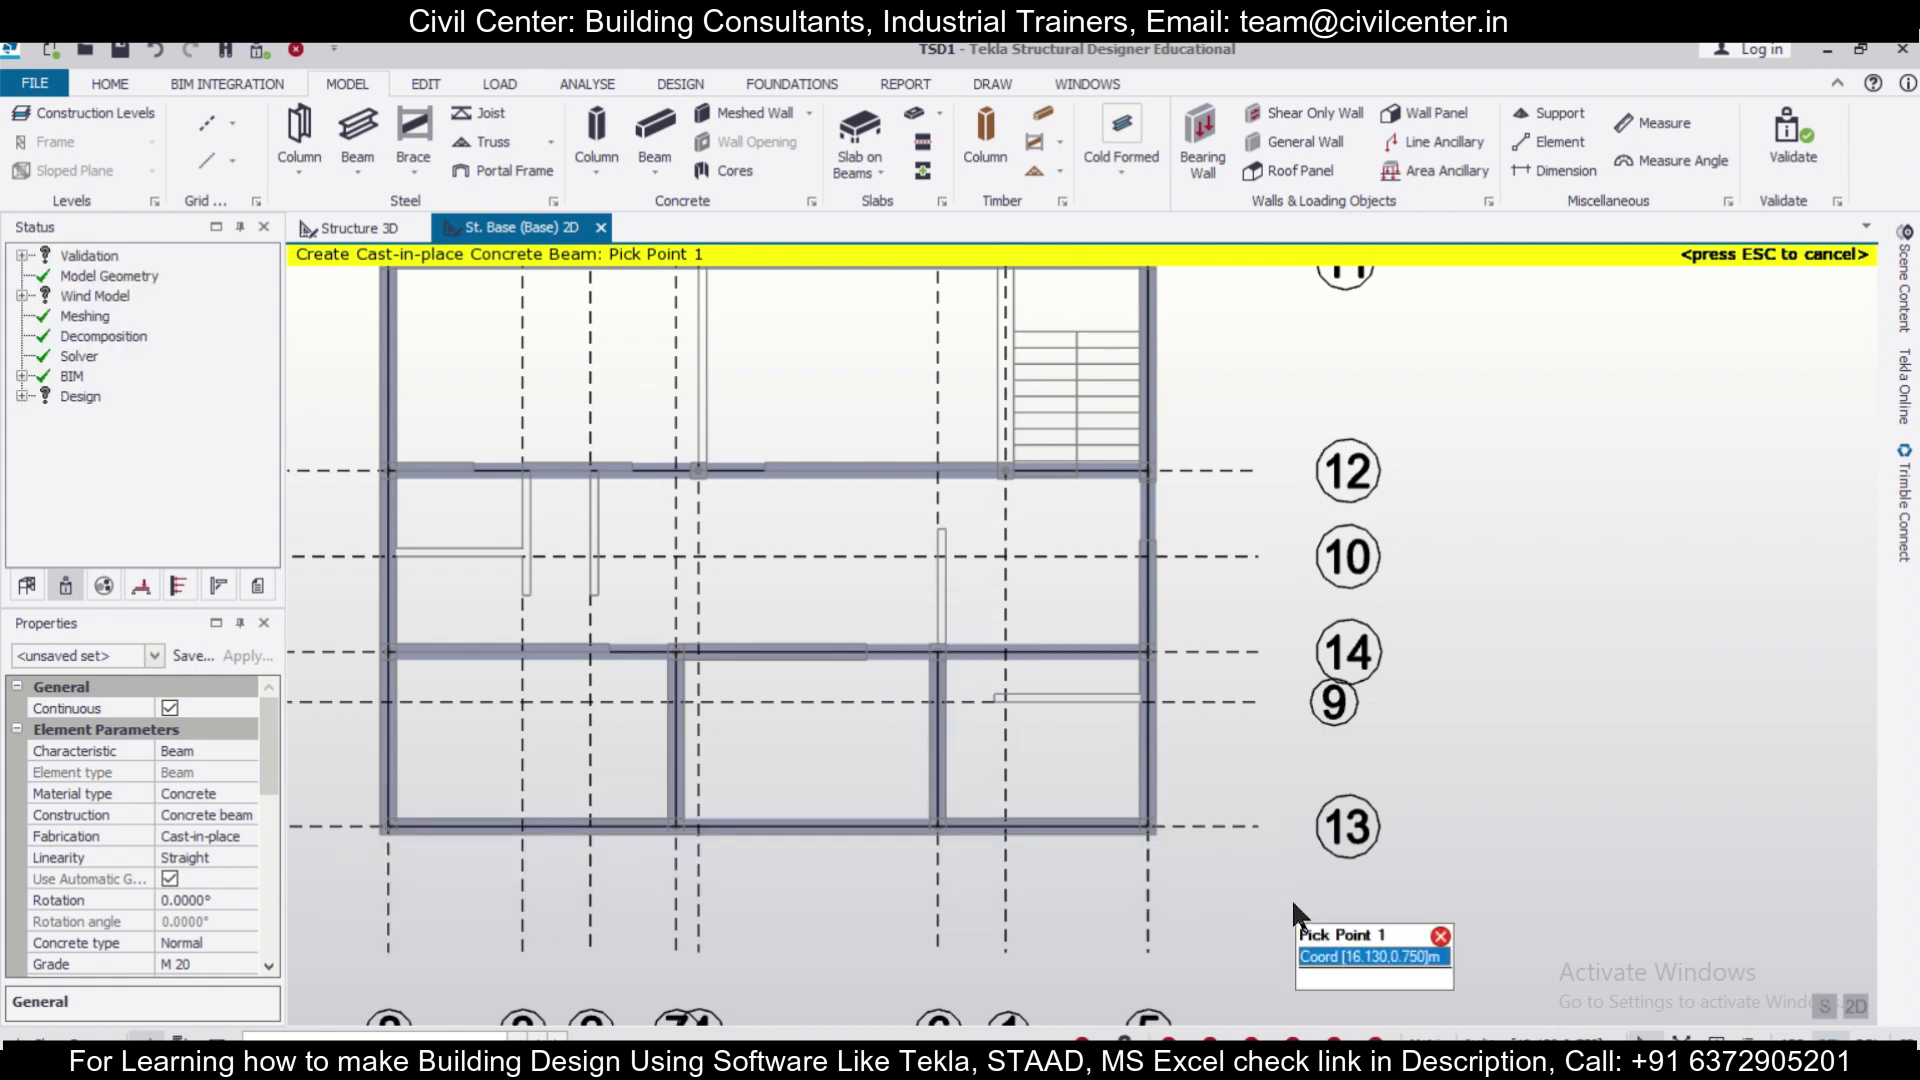
Add a concrete beam along grid 6 from grid 14 to grid 12.
{"action": "scroll", "coordinate": [937, 690], "scroll_direction": "up", "scroll_amount": 4}
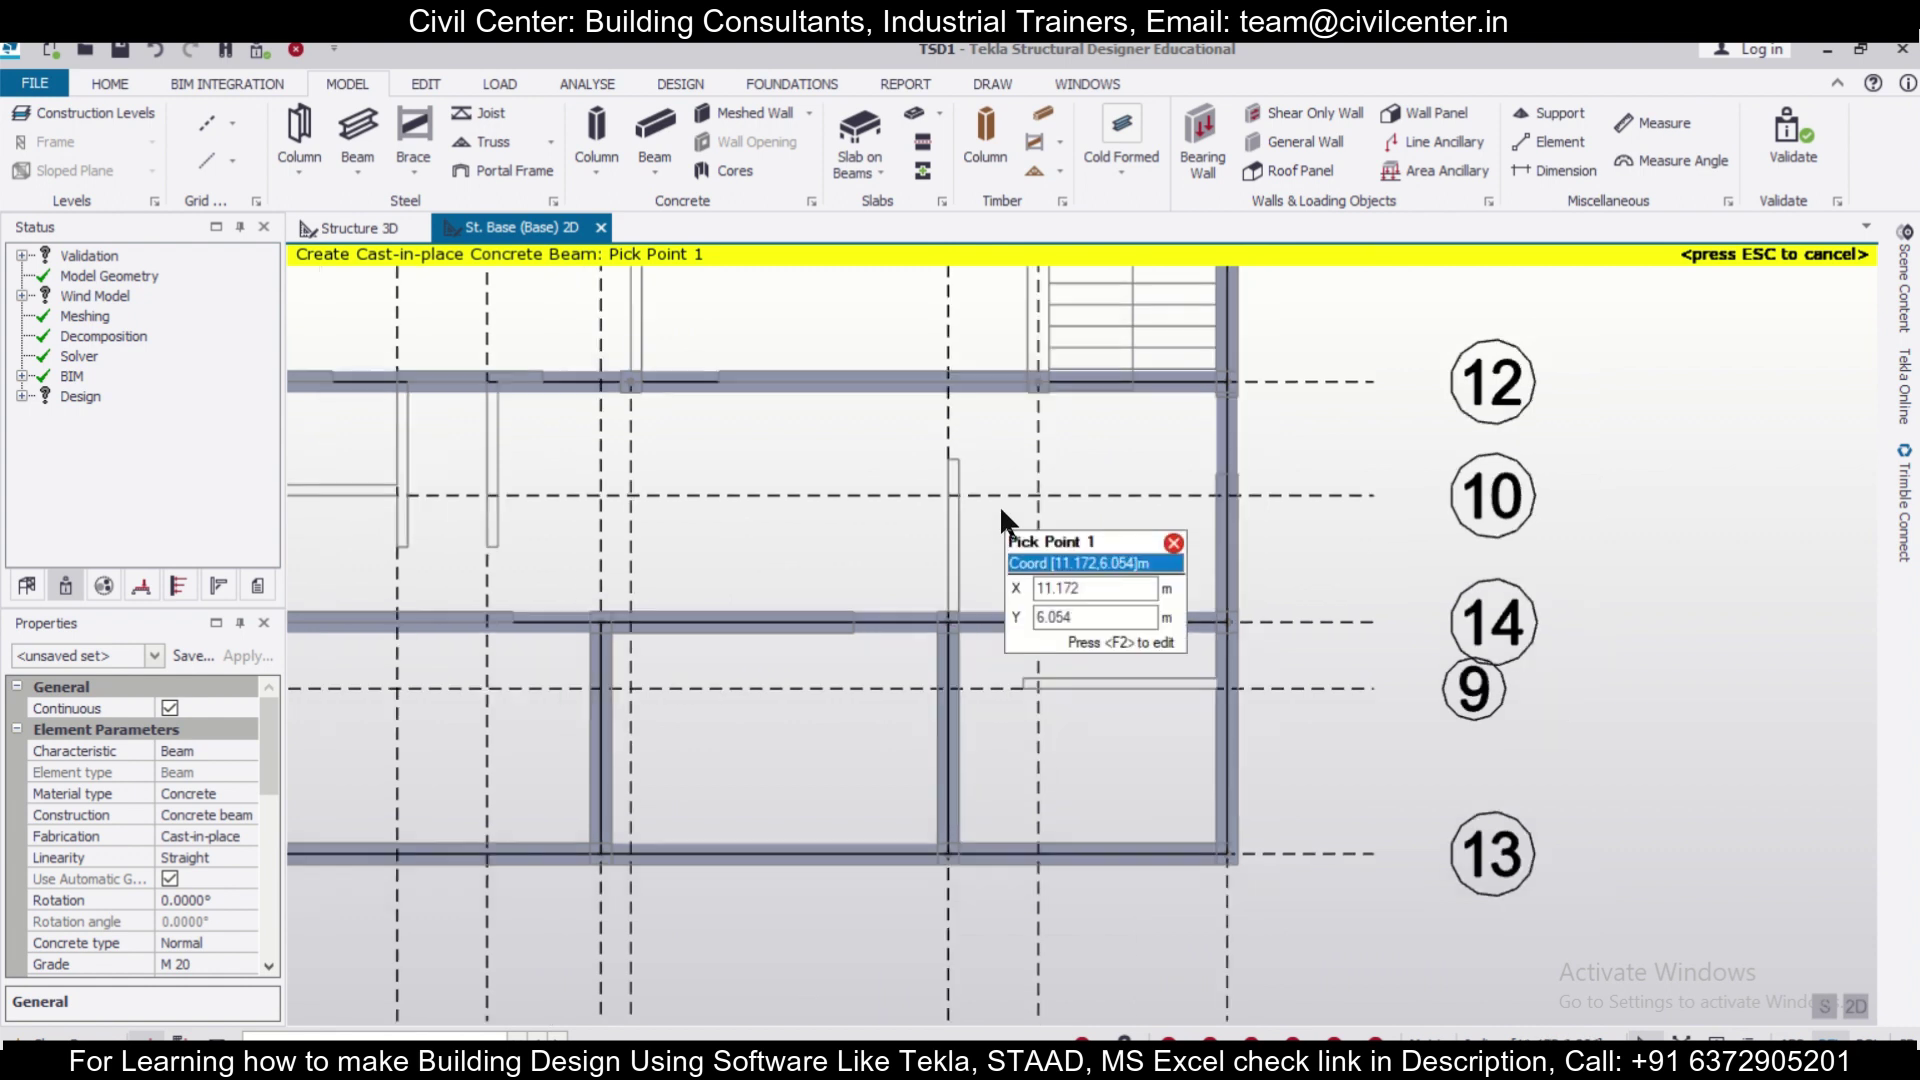
{"action": "left_click", "coordinate": [958, 608]}
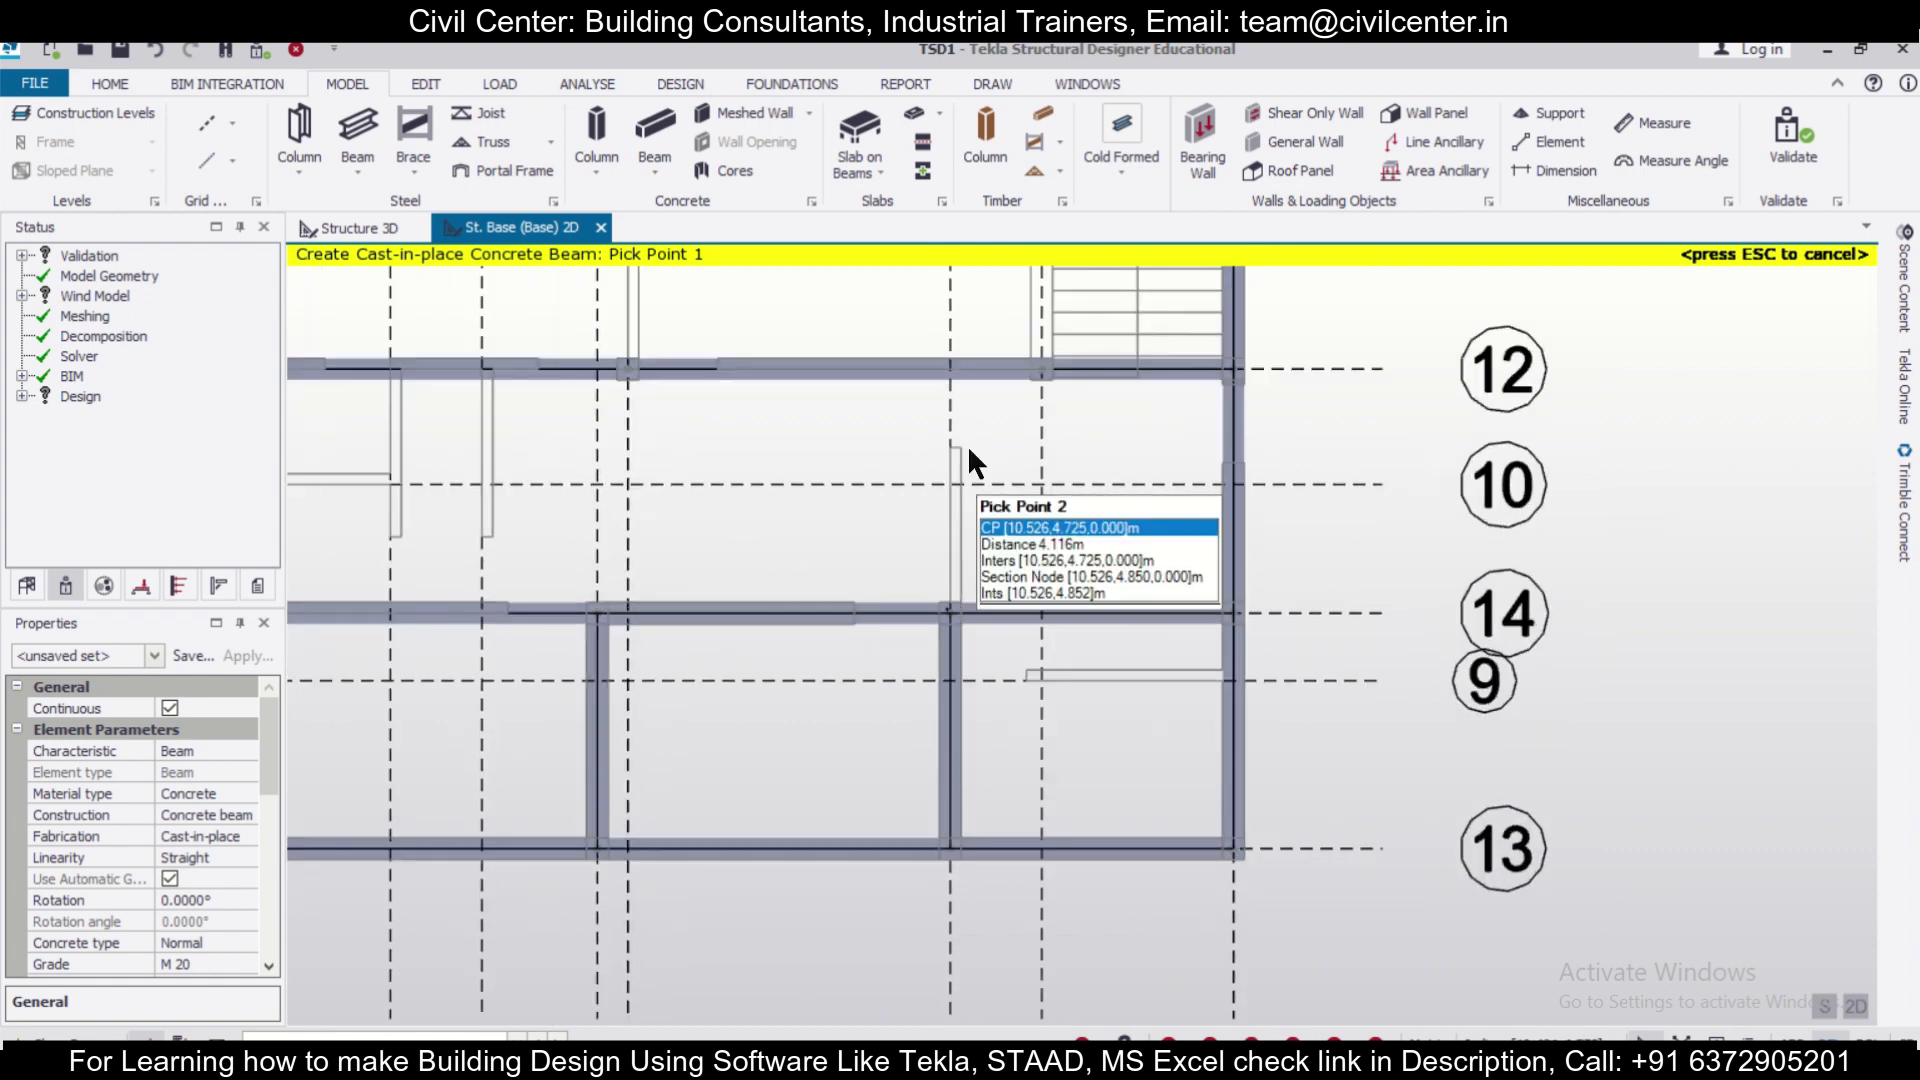
{"action": "left_click", "coordinate": [954, 364]}
{"action": "key", "text": "Escape"}
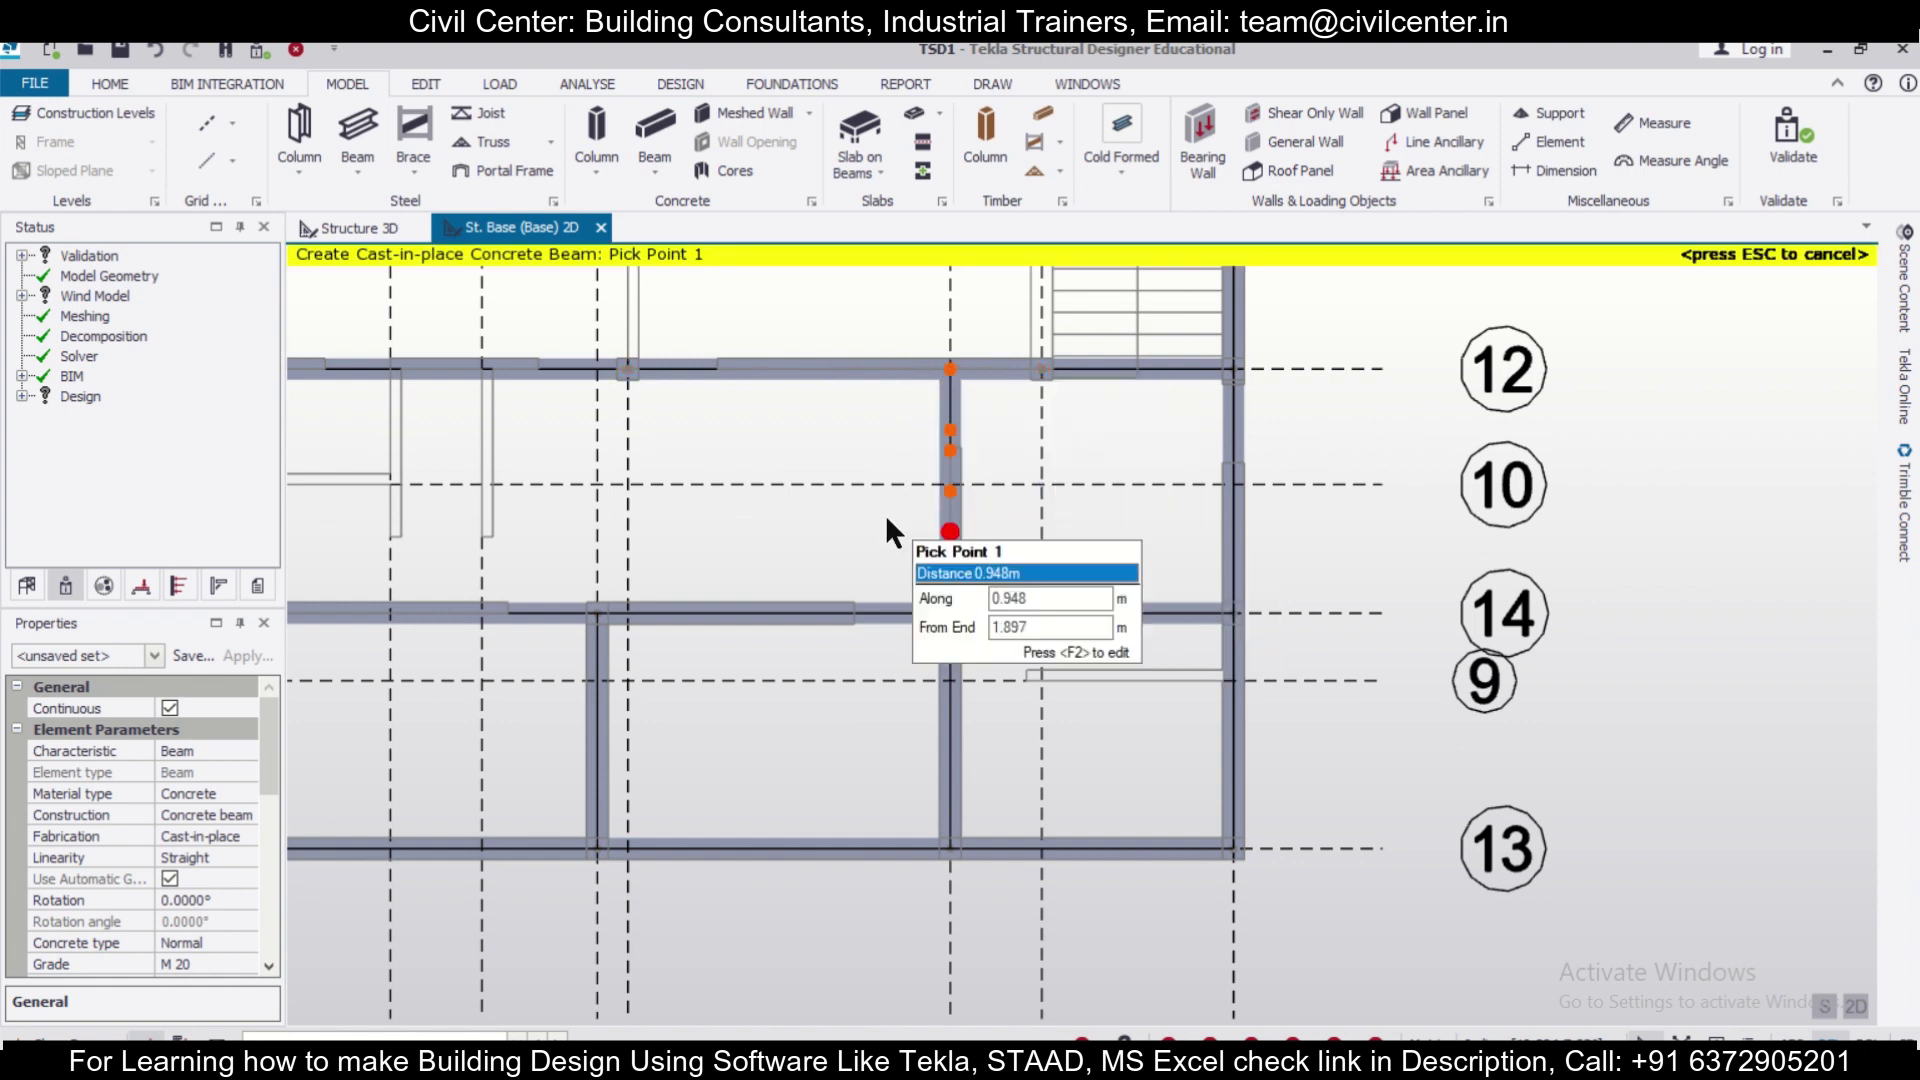
Add concrete beams from grid 12 to grid 14 along grids 3 and 4, and end the beam command.
{"action": "scroll", "coordinate": [885, 514], "scroll_direction": "down", "scroll_amount": 2}
{"action": "middle_click_drag", "start_coordinate": [729, 495], "coordinate": [955, 556]}
{"action": "scroll", "coordinate": [848, 542], "scroll_direction": "up", "scroll_amount": 1}
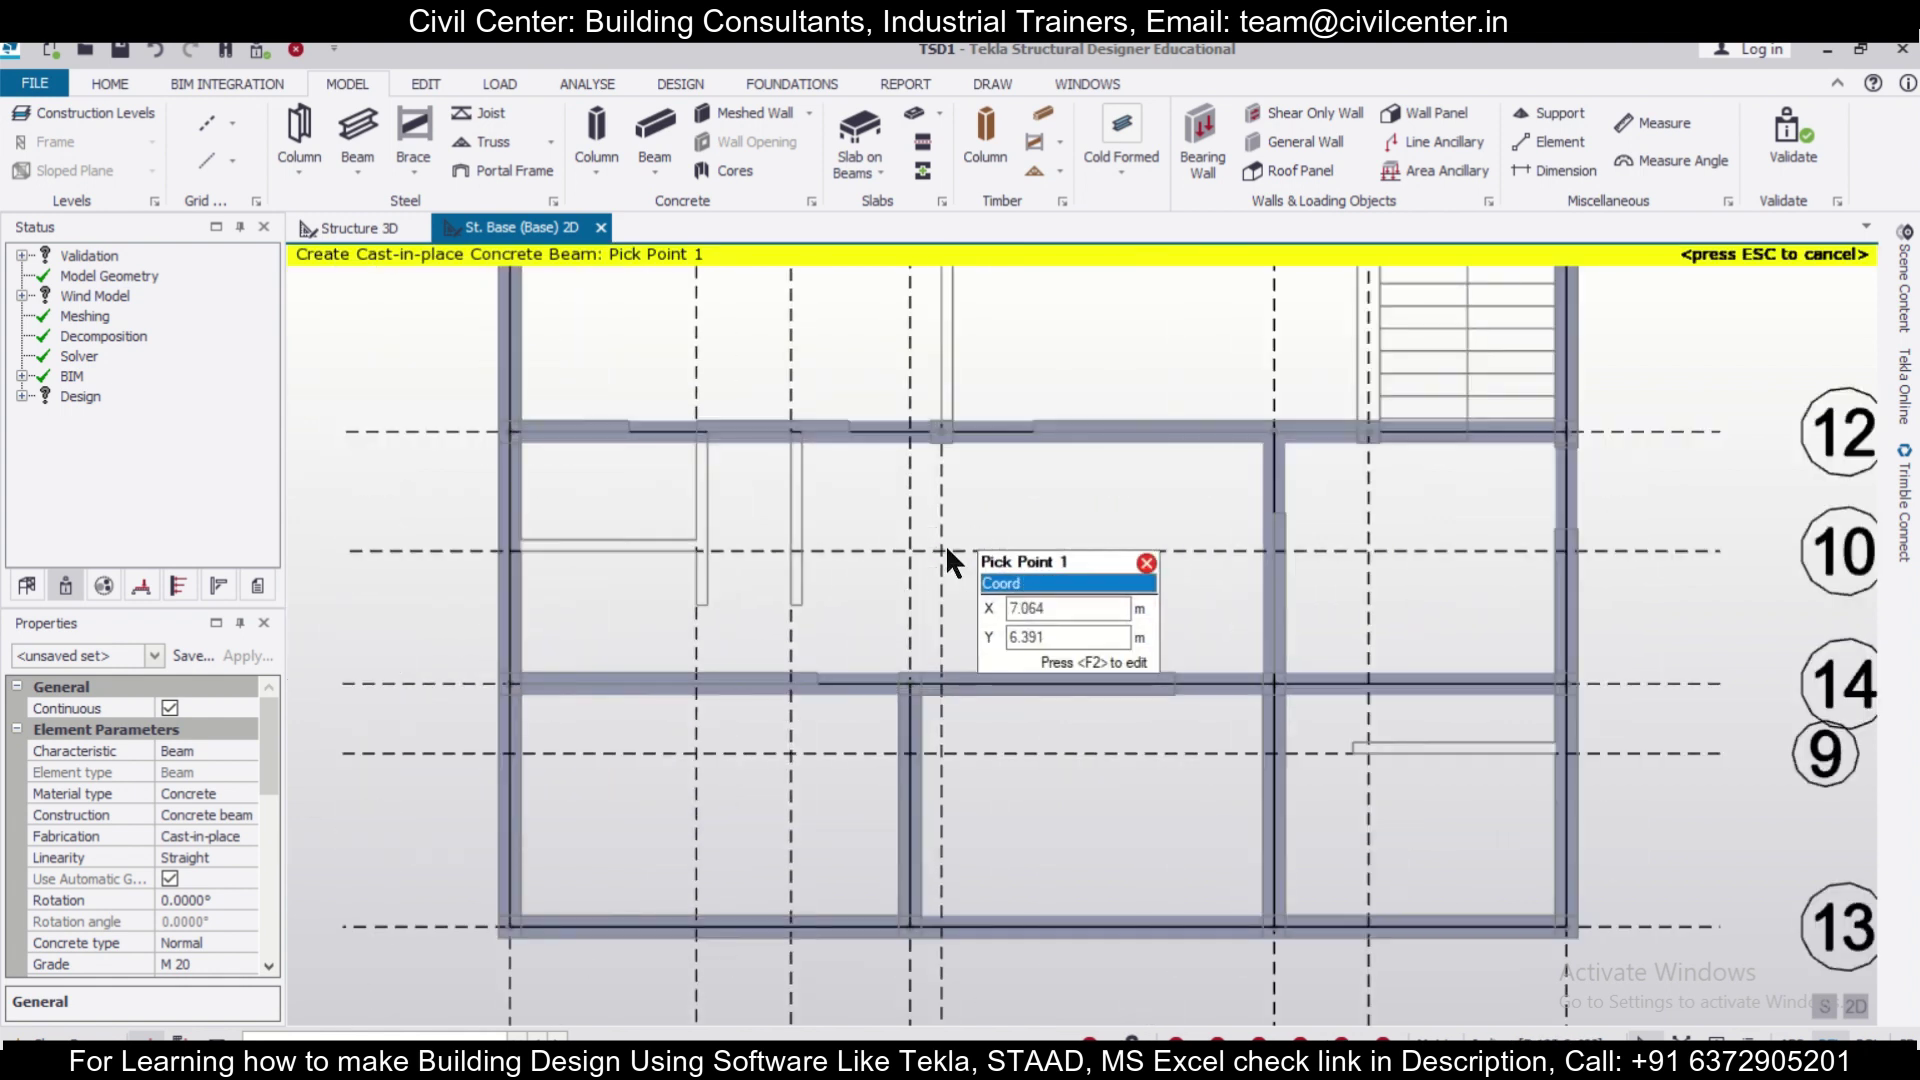
{"action": "left_click", "coordinate": [695, 430]}
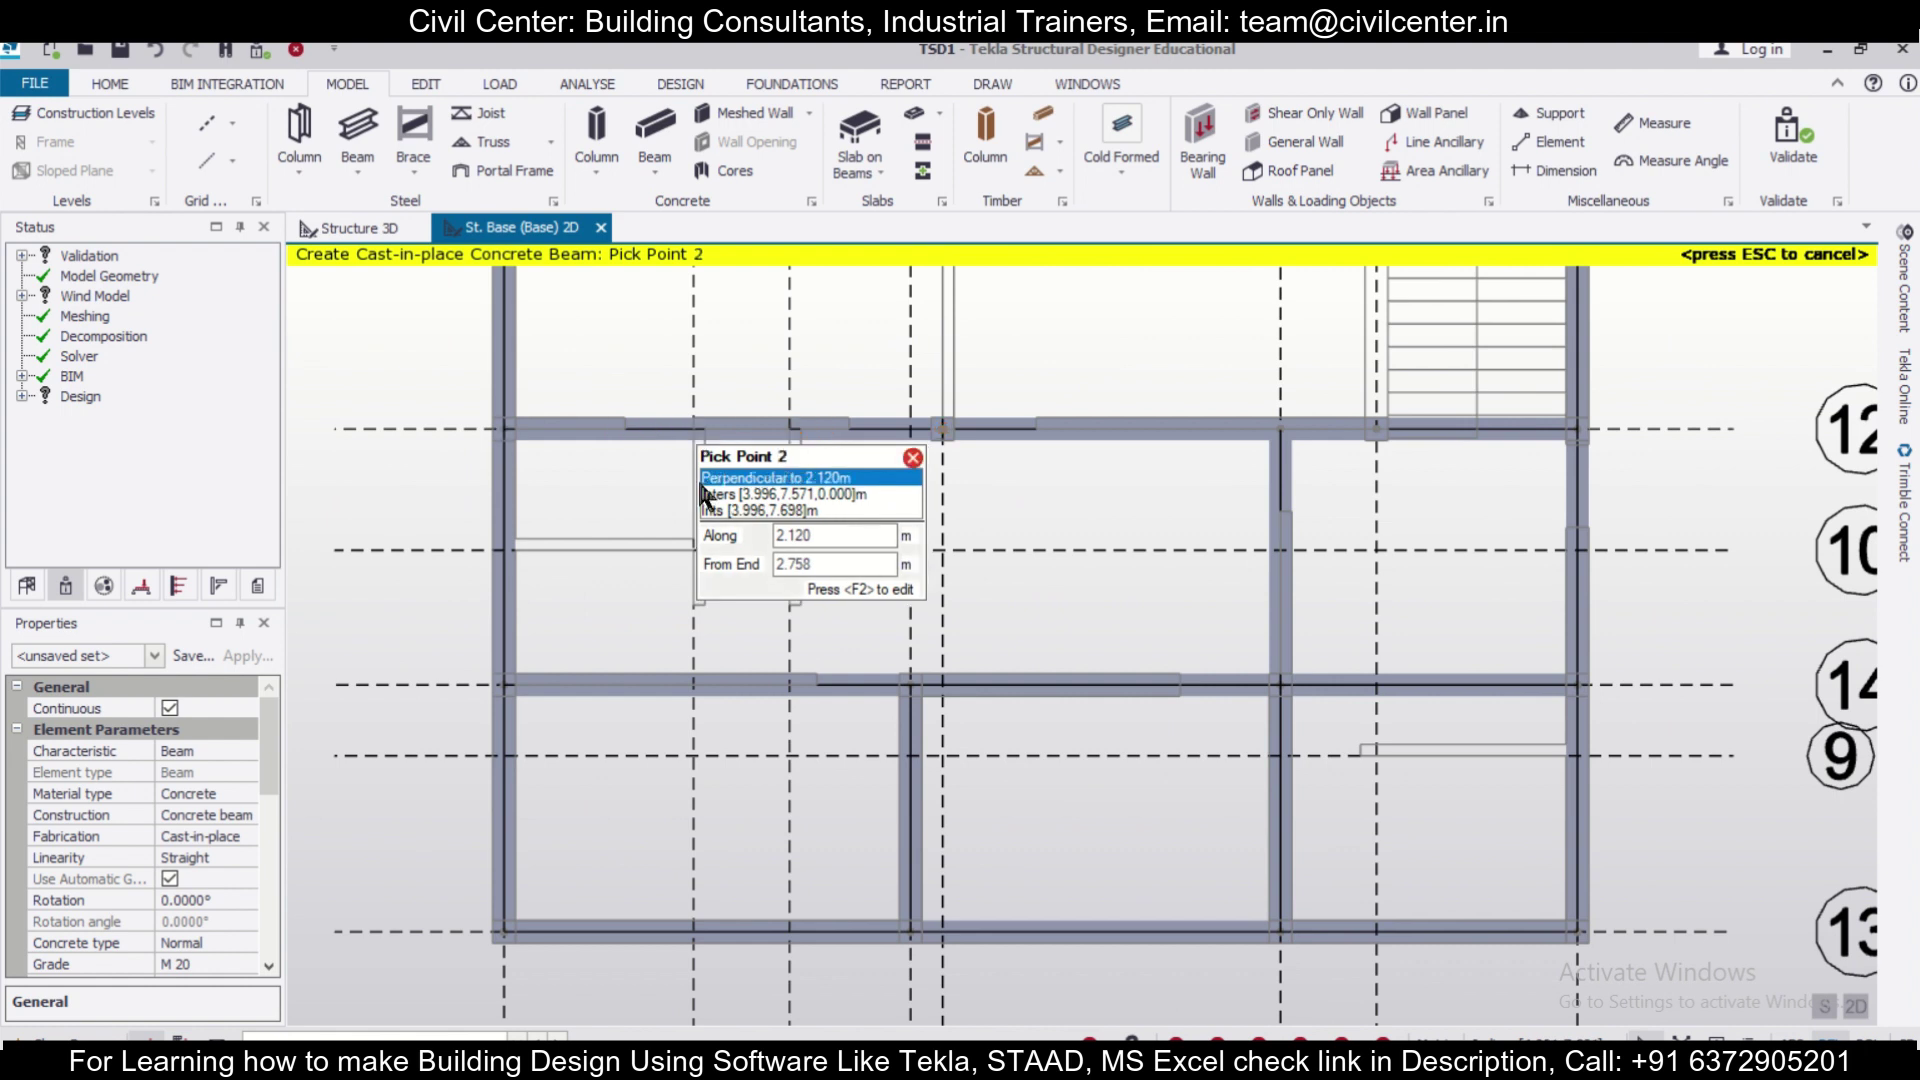
{"action": "left_click", "coordinate": [697, 684]}
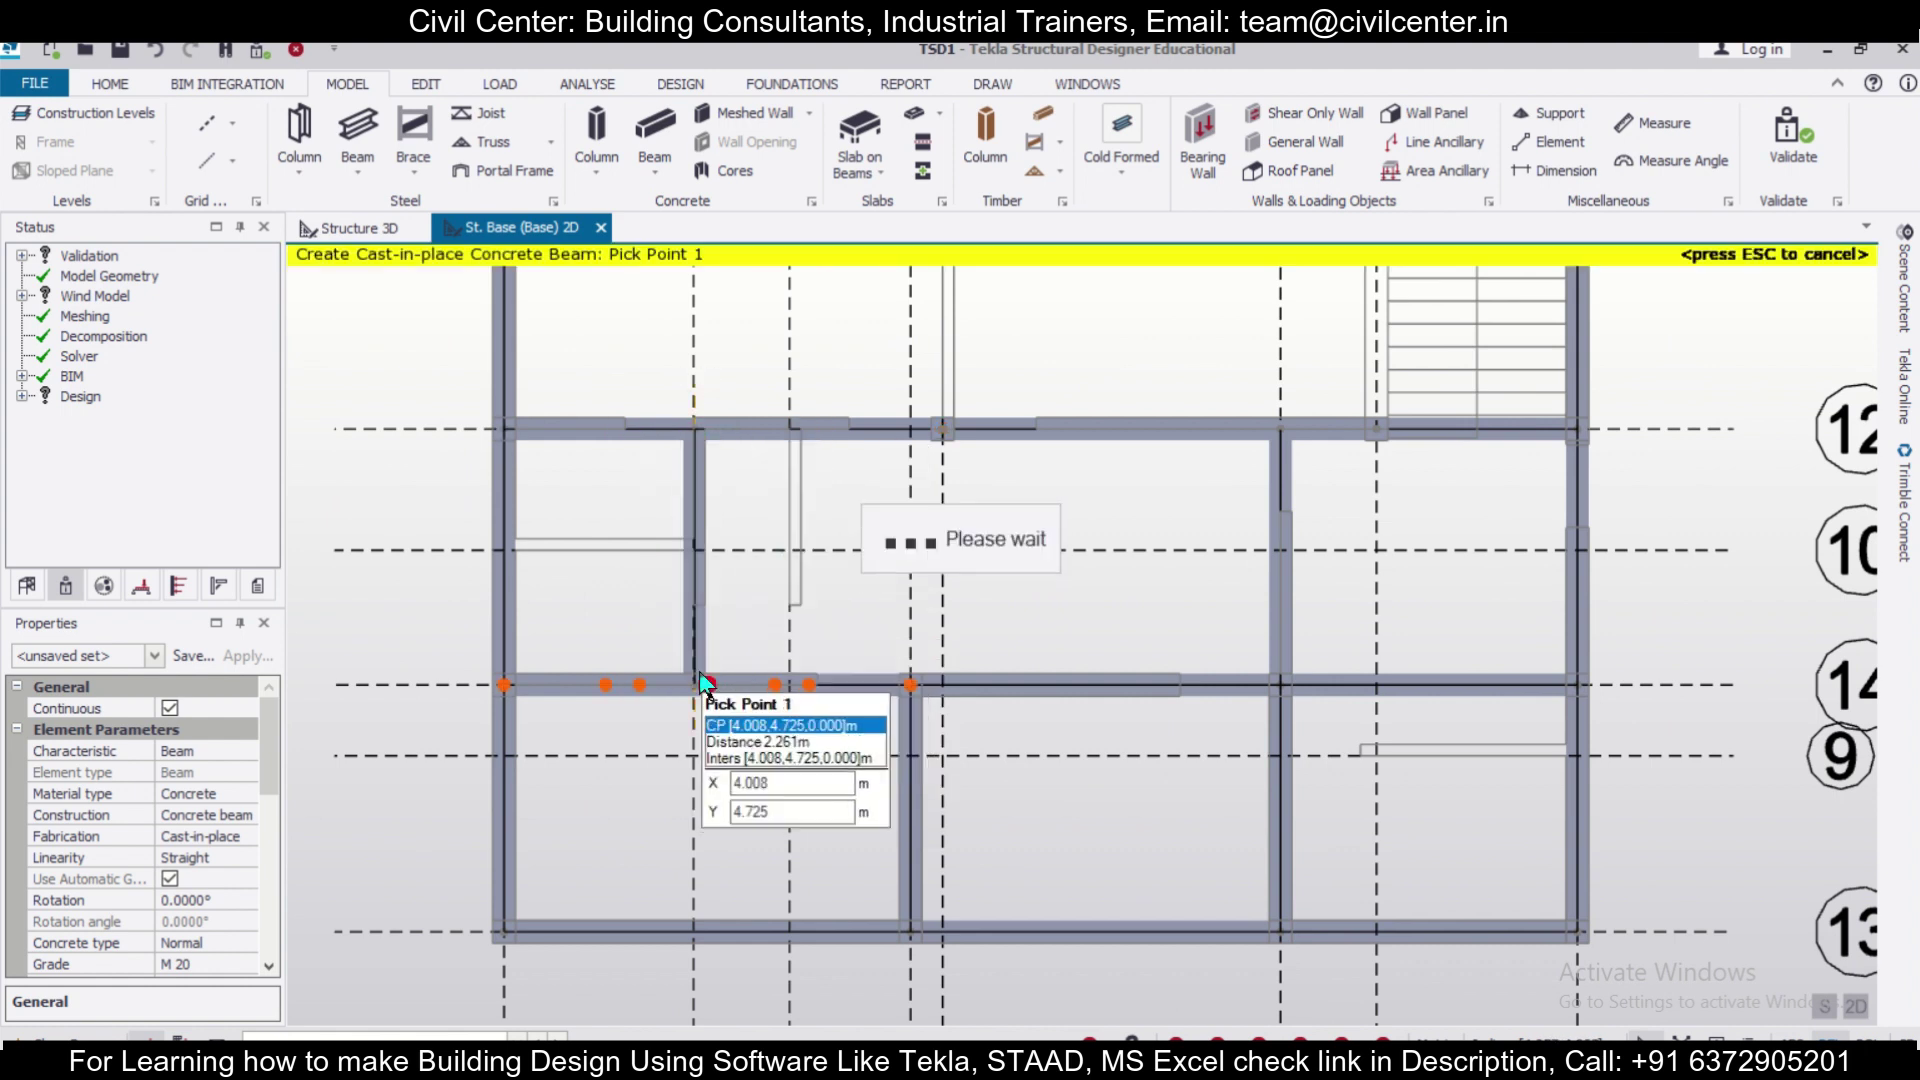
{"action": "scroll", "coordinate": [1044, 546], "scroll_direction": "up", "scroll_amount": 1}
{"action": "scroll", "coordinate": [1045, 549], "scroll_direction": "down", "scroll_amount": 1}
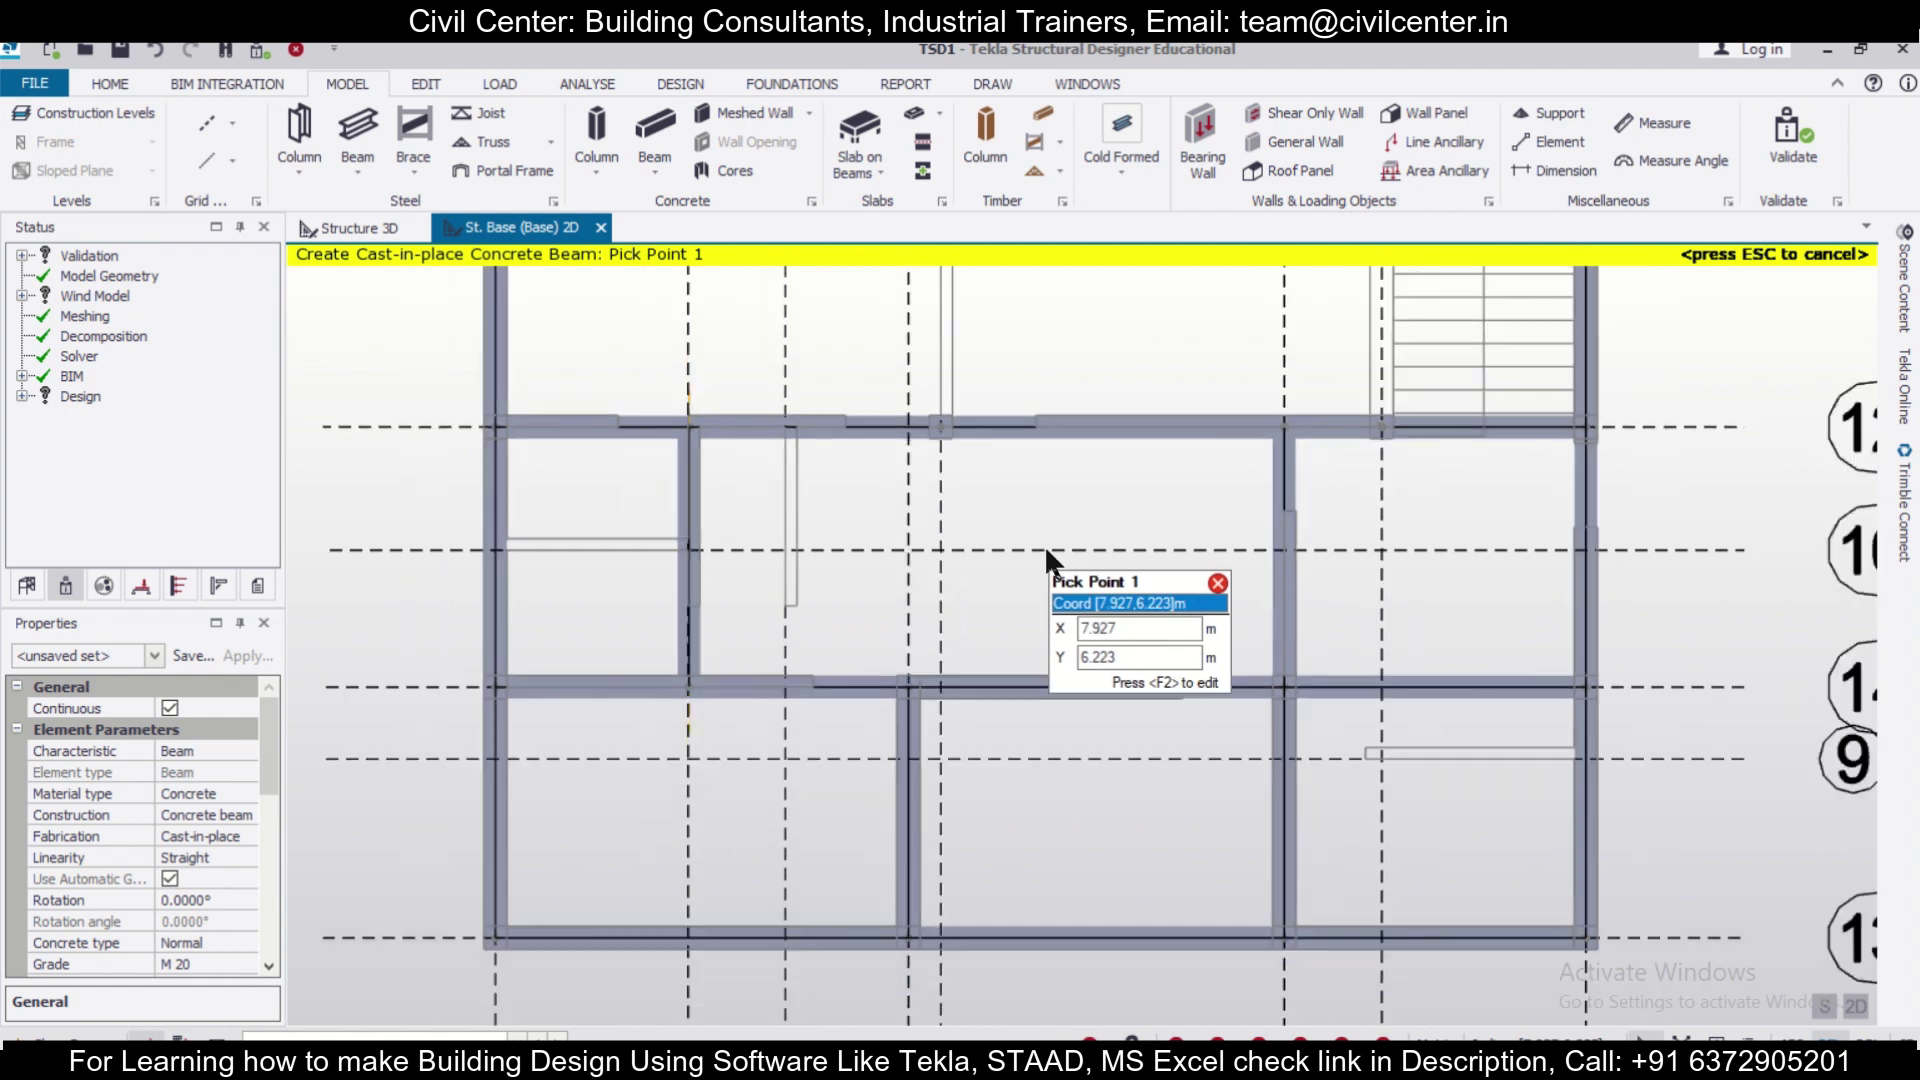
{"action": "left_click", "coordinate": [940, 428]}
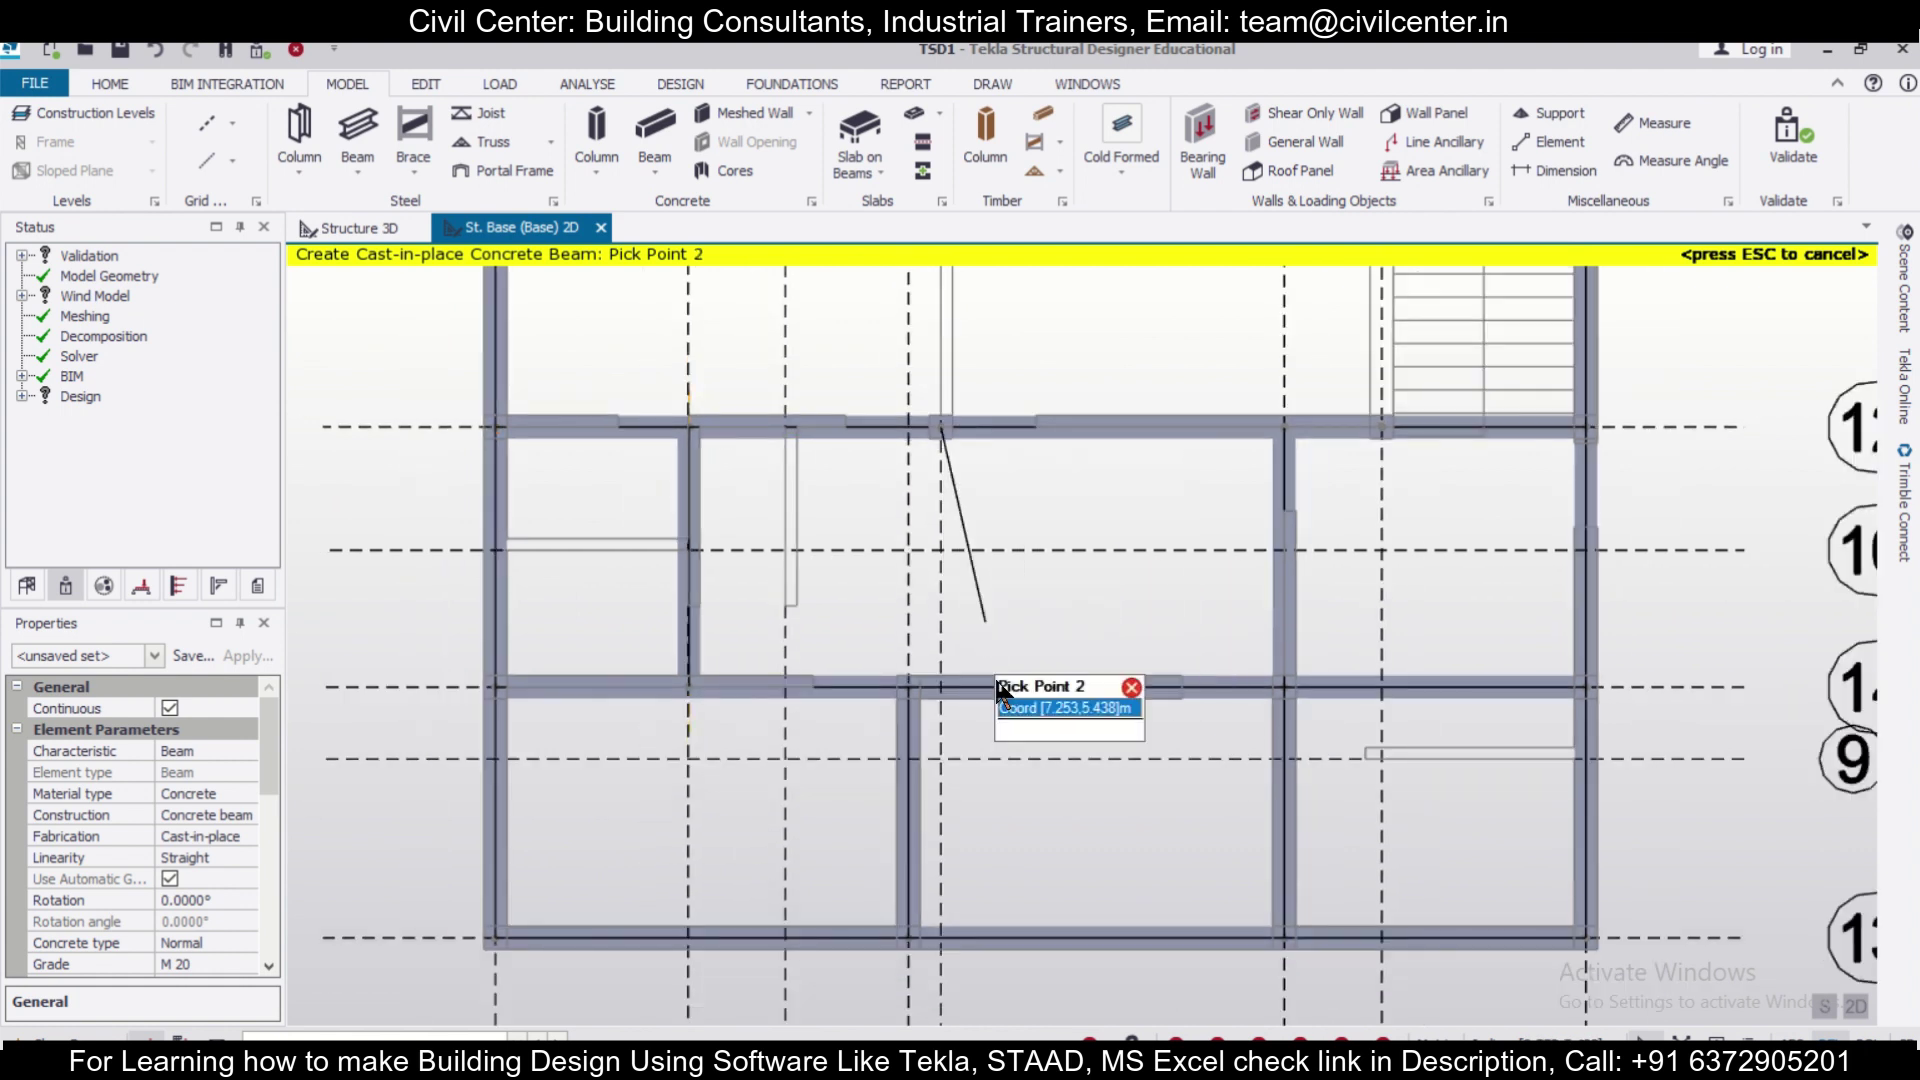
{"action": "left_click", "coordinate": [943, 687]}
{"action": "key", "text": "Escape"}
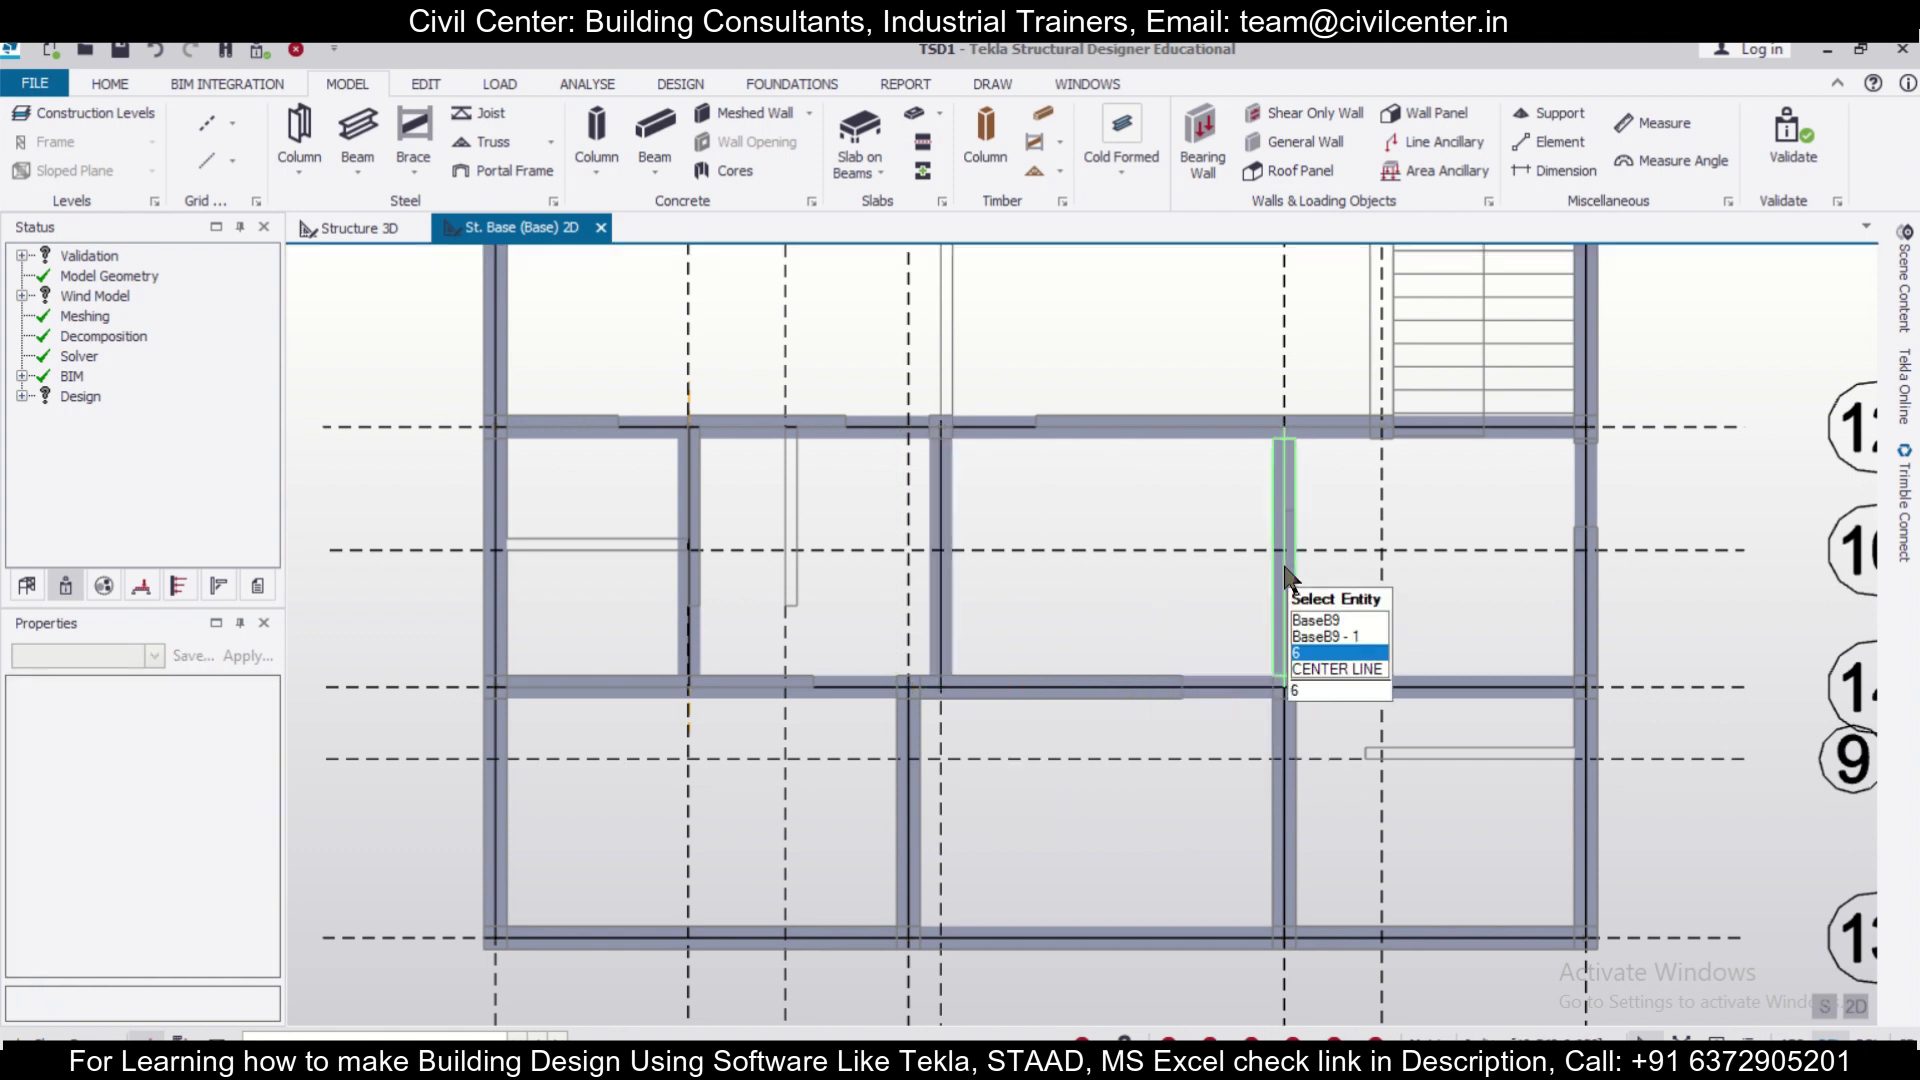
{"action": "left_click", "coordinate": [1285, 576]}
{"action": "key", "text": "Delete"}
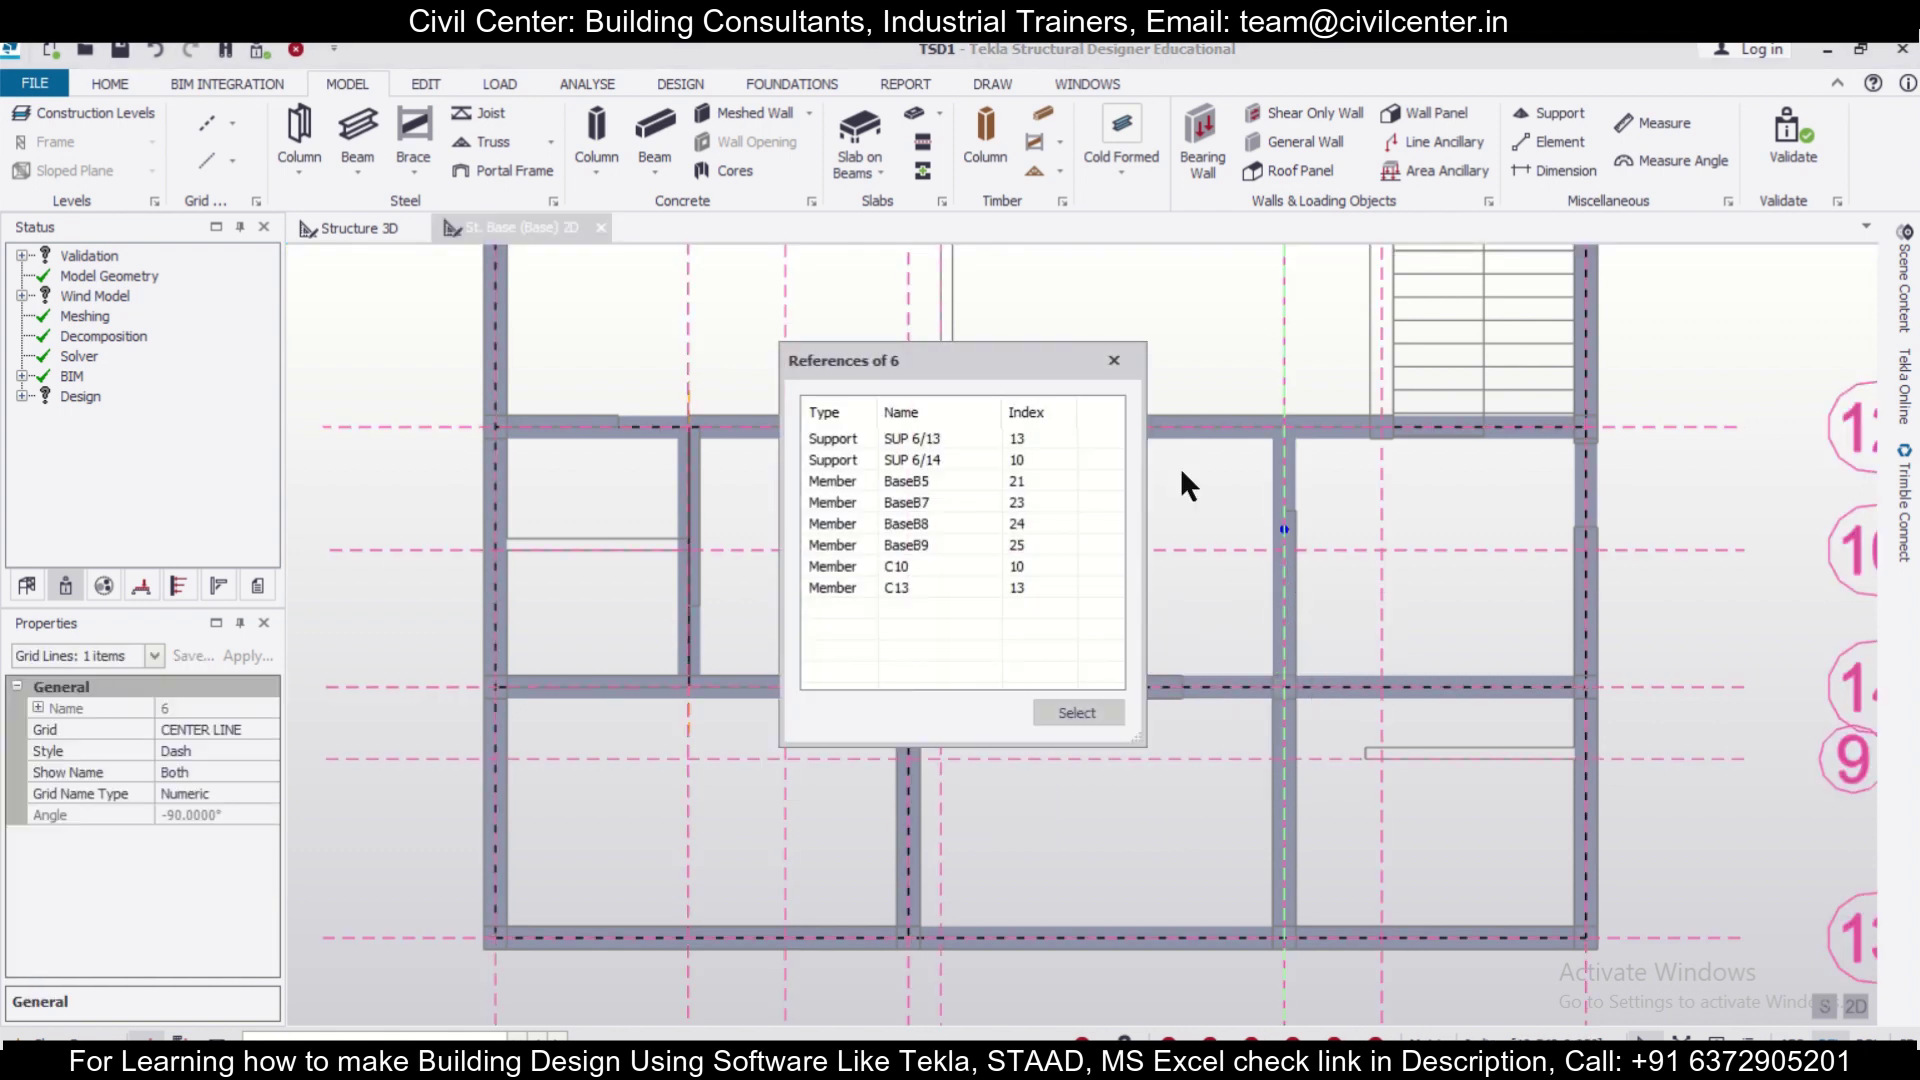
{"action": "left_click", "coordinate": [1114, 360]}
Set the end 2 fixity of the grid 6 base beam between grids 12 and 14 to Pin.
{"action": "left_click", "coordinate": [1293, 484]}
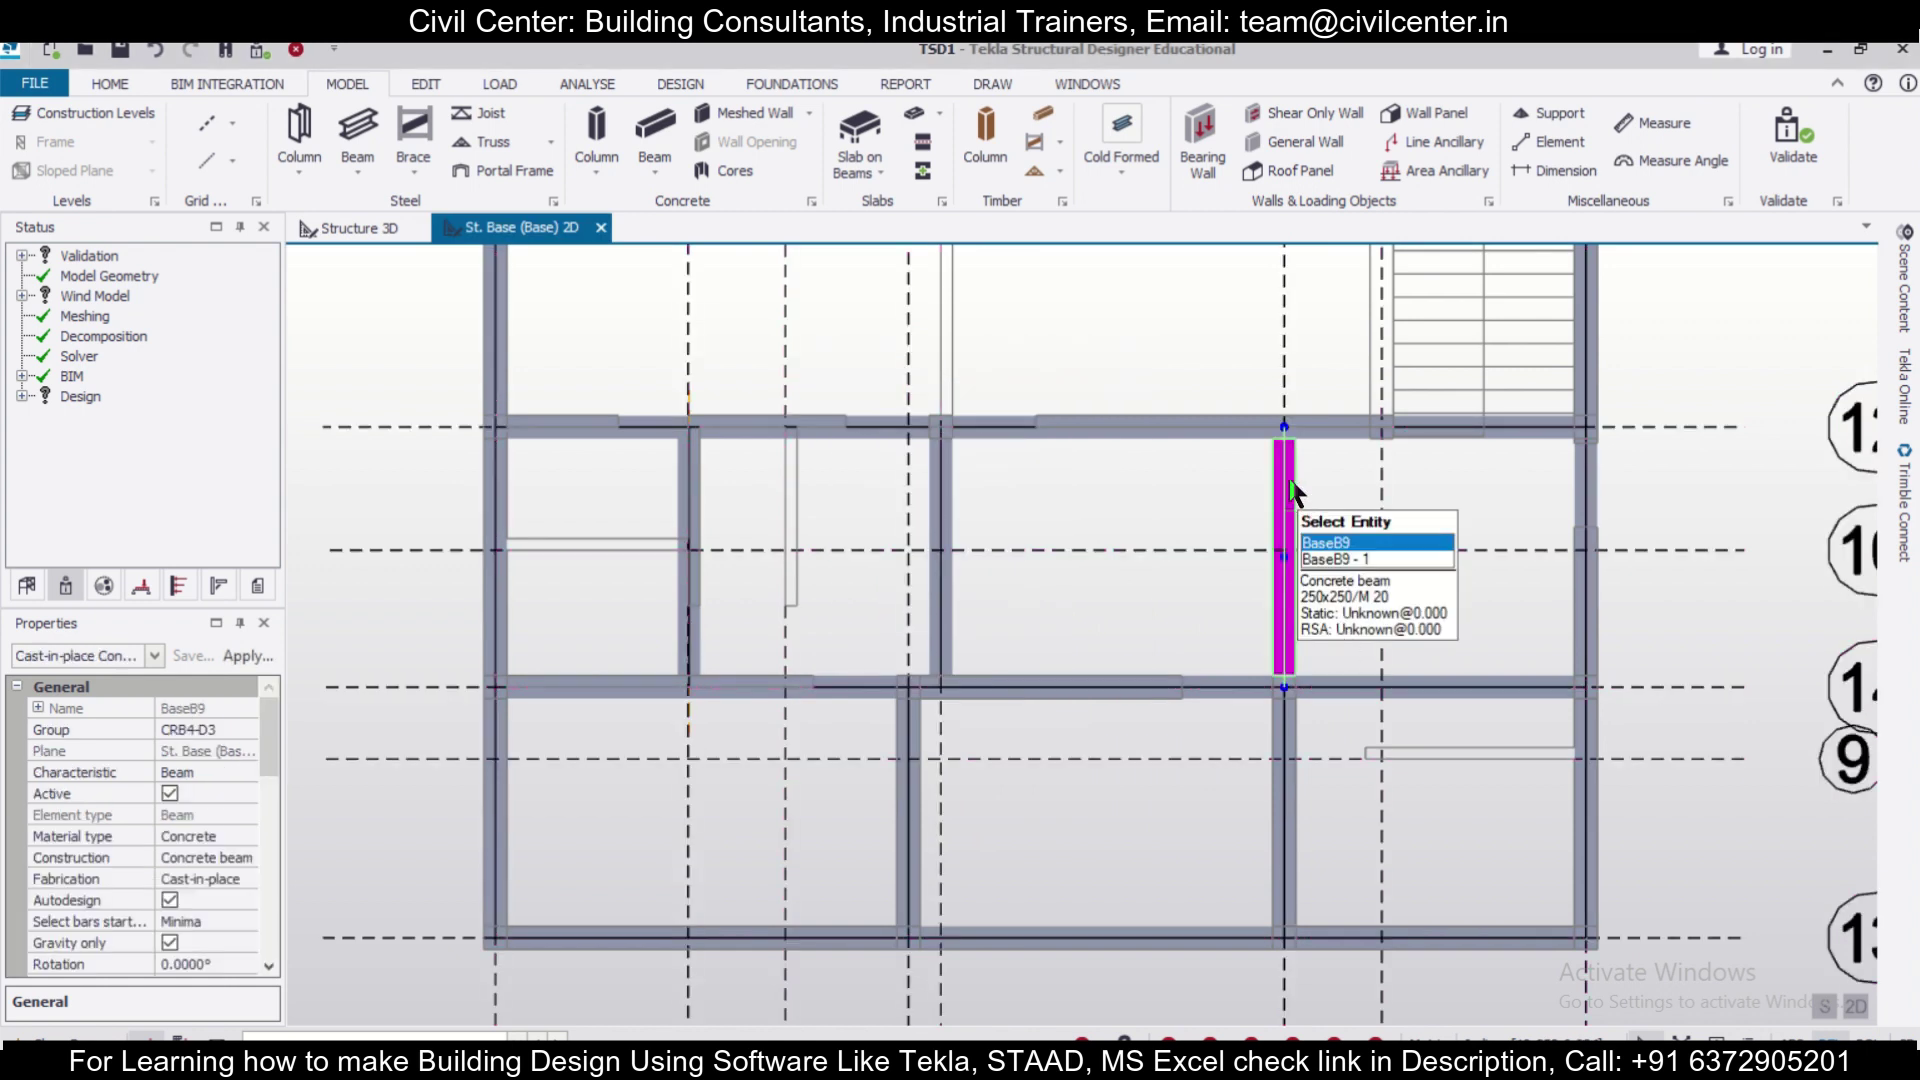
{"action": "double_click", "coordinate": [1290, 490]}
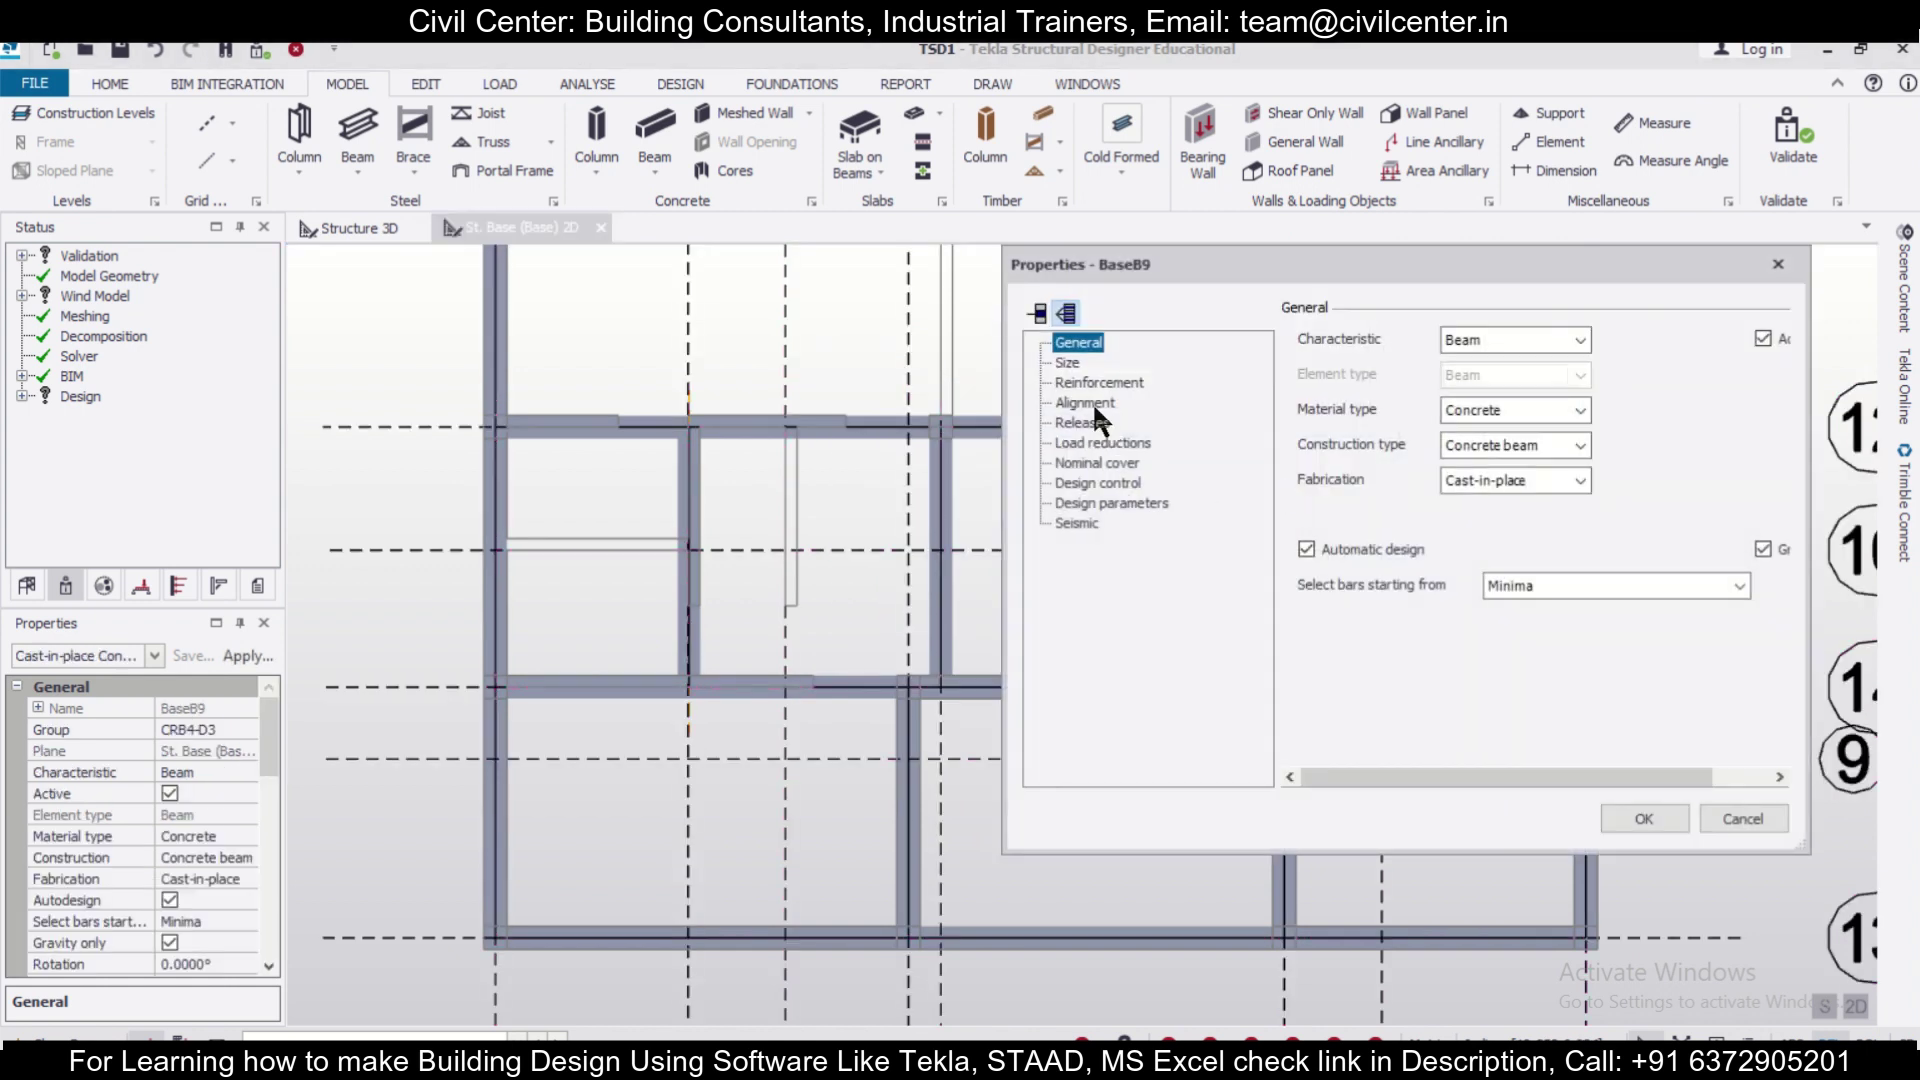
{"action": "left_click", "coordinate": [1069, 361]}
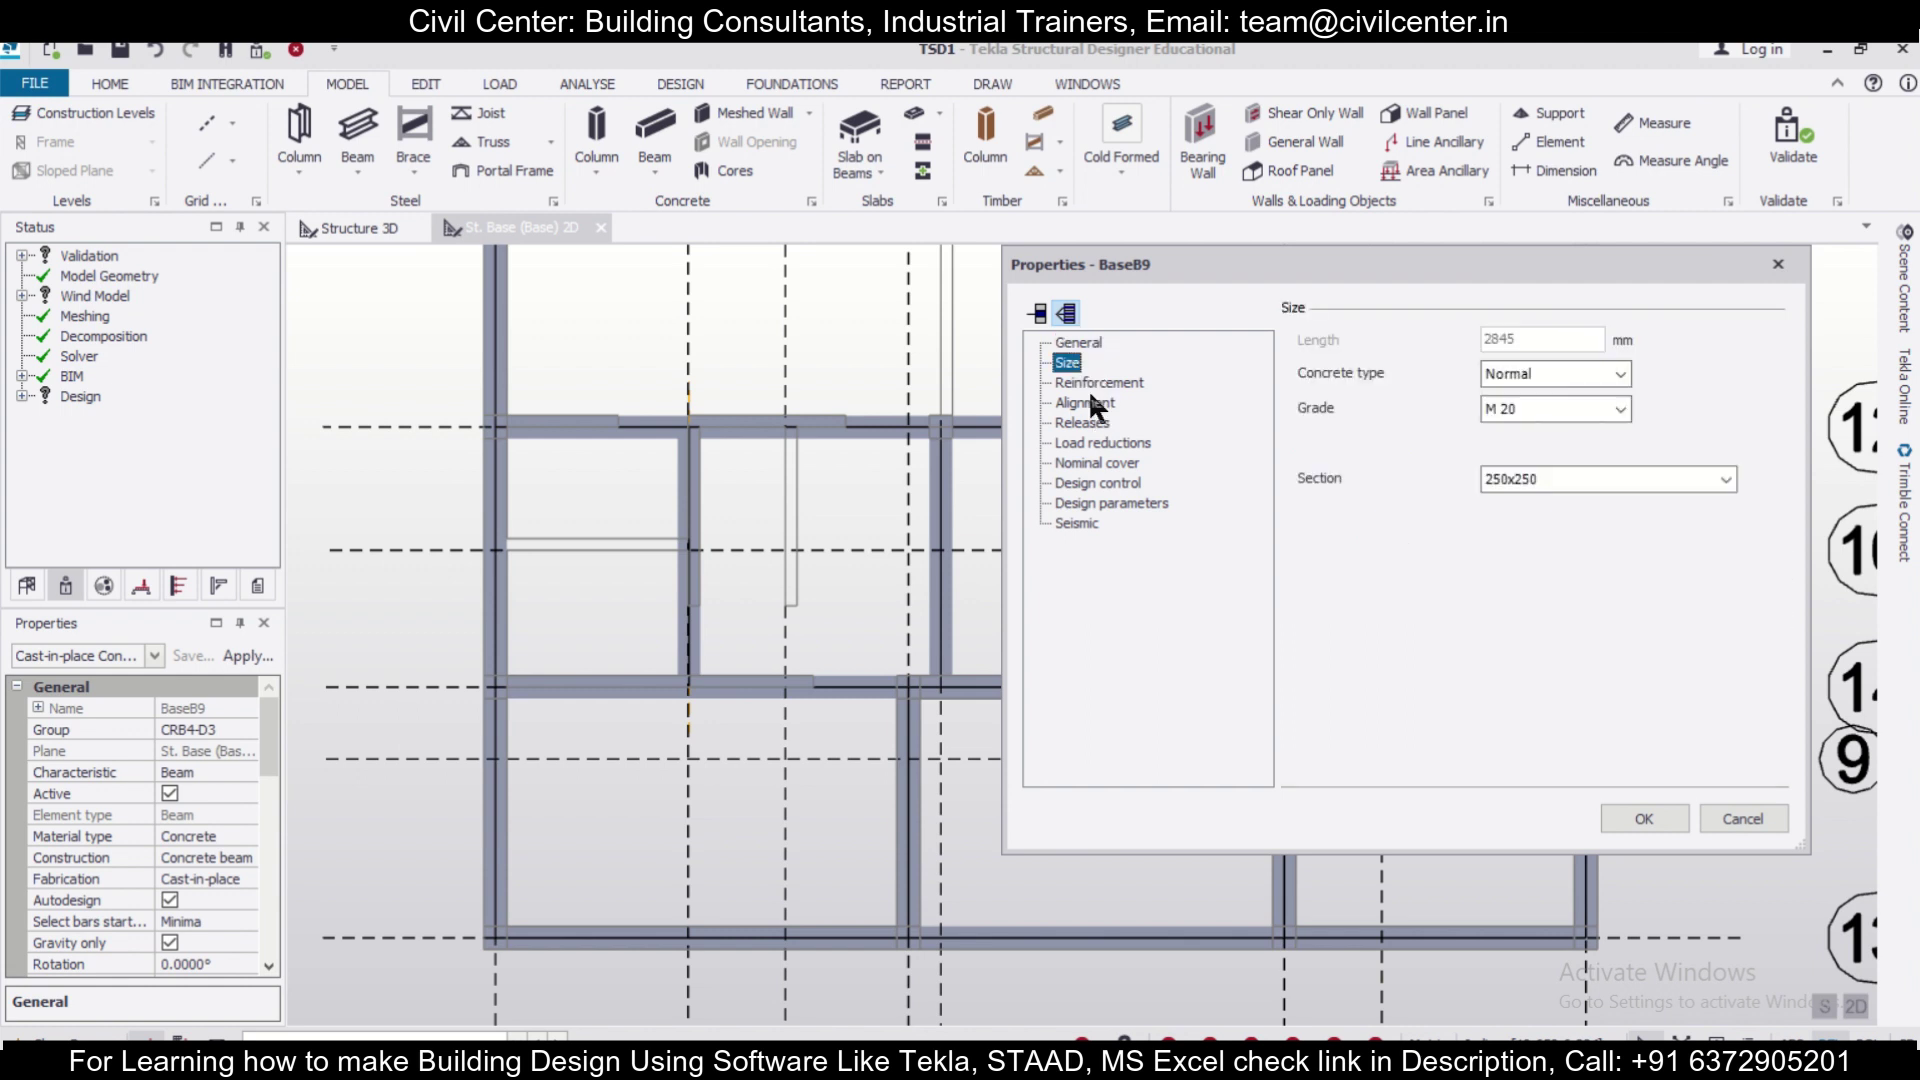
{"action": "left_click", "coordinate": [1080, 422]}
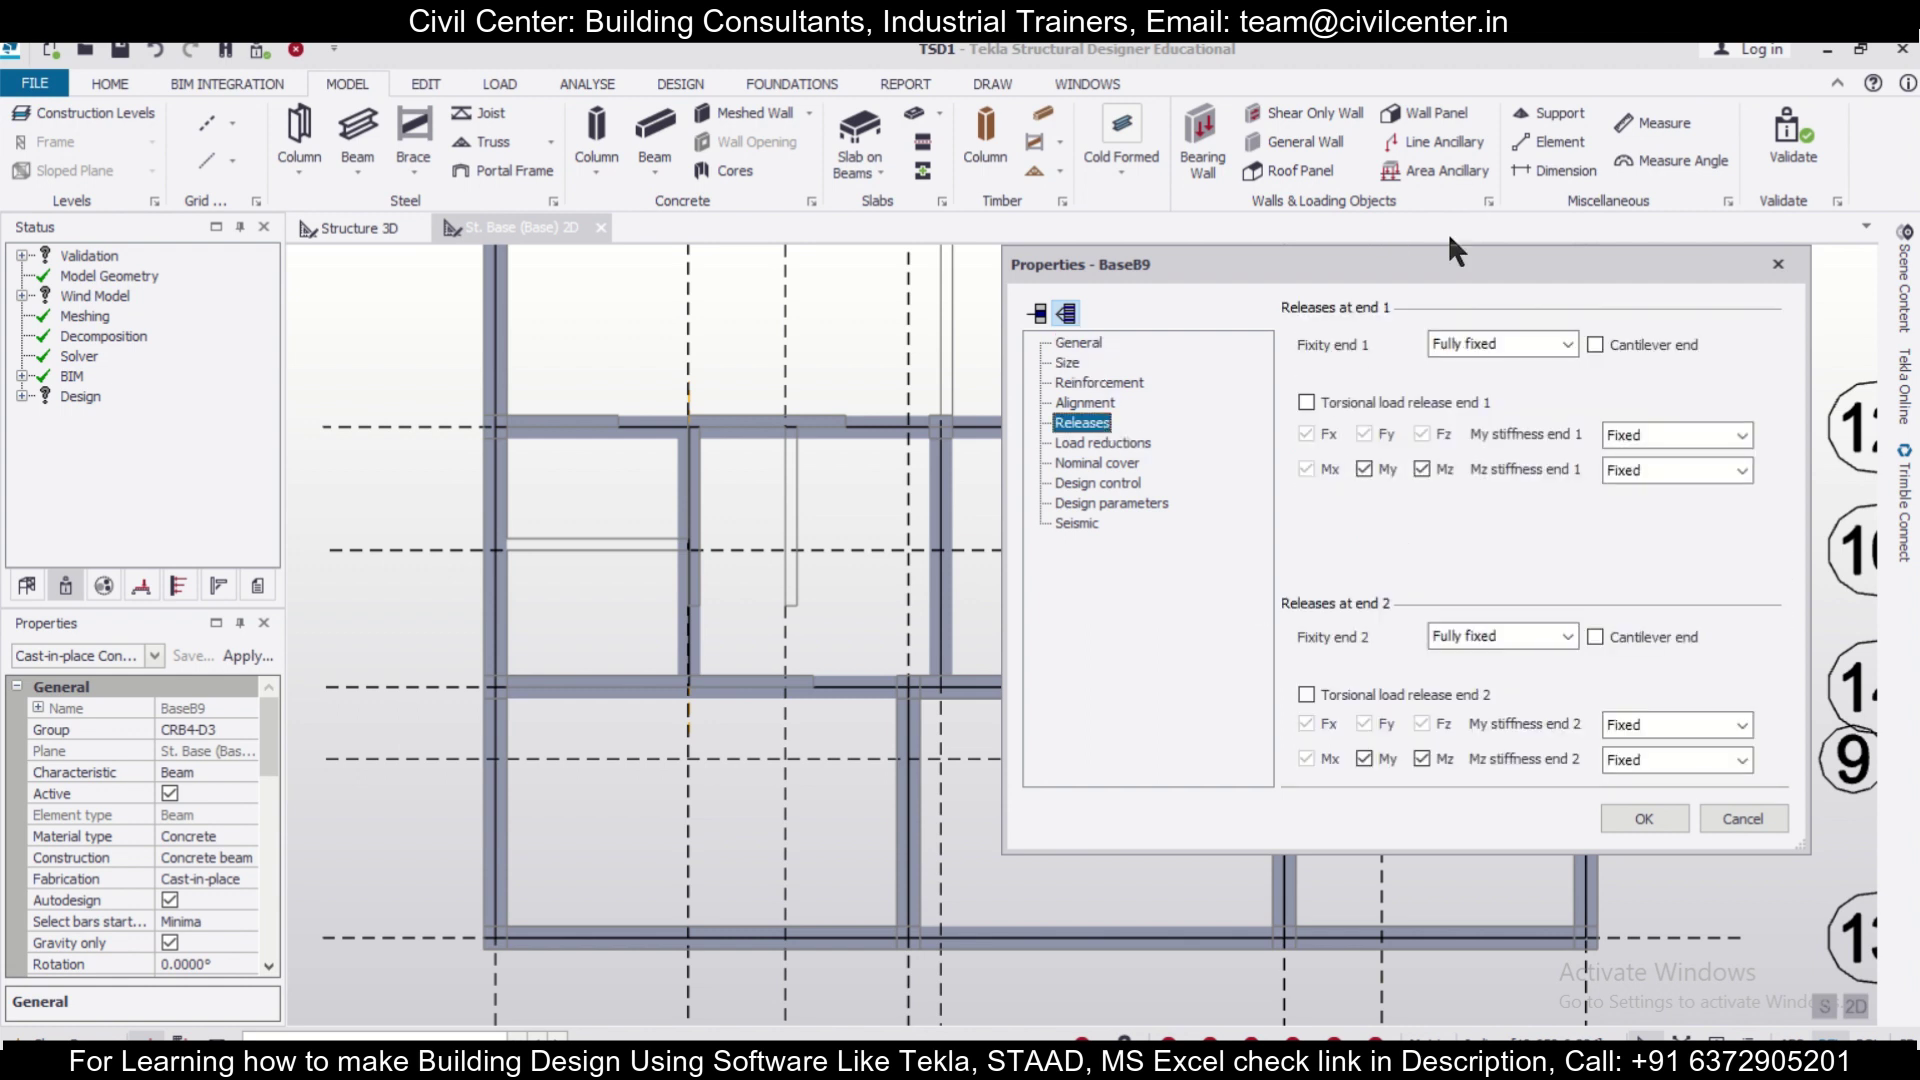
{"action": "left_click_drag", "start_coordinate": [1402, 277], "coordinate": [579, 268]}
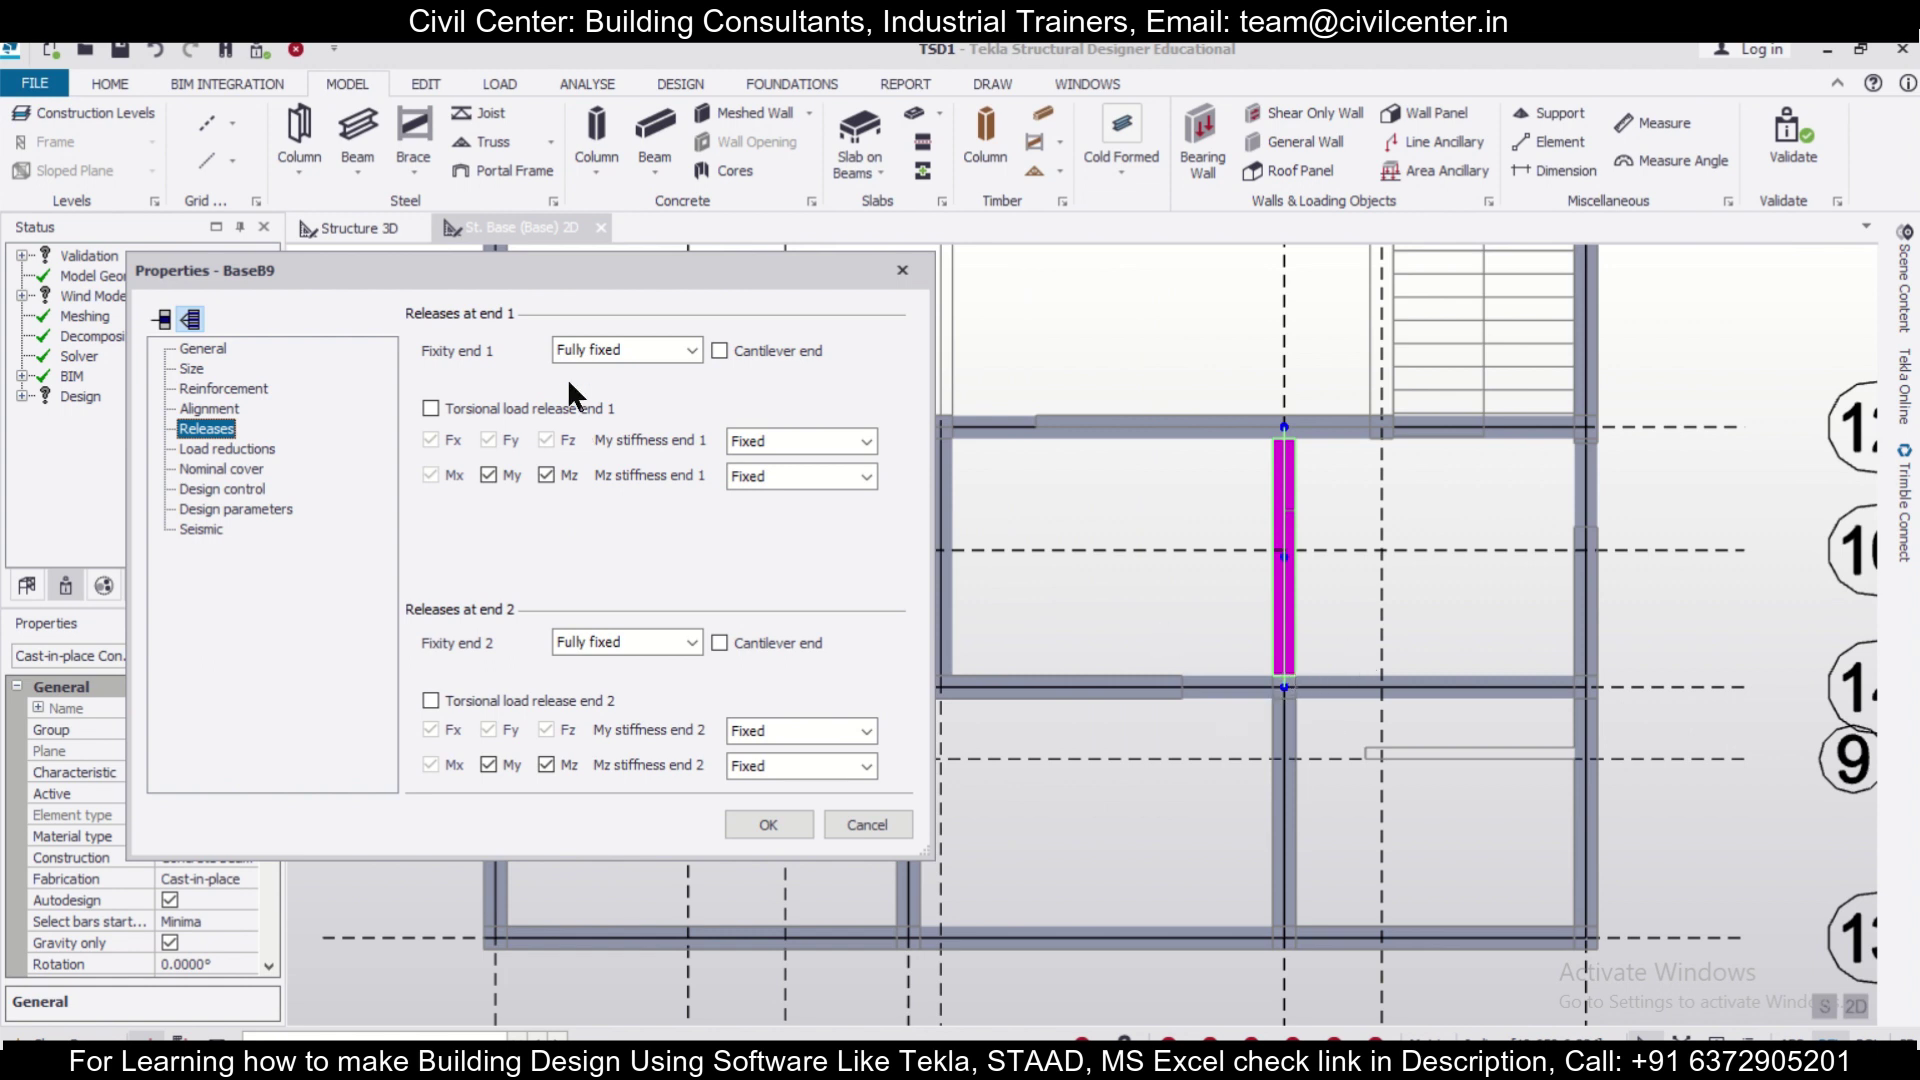
{"action": "left_click", "coordinate": [691, 643]}
{"action": "left_click", "coordinate": [634, 673]}
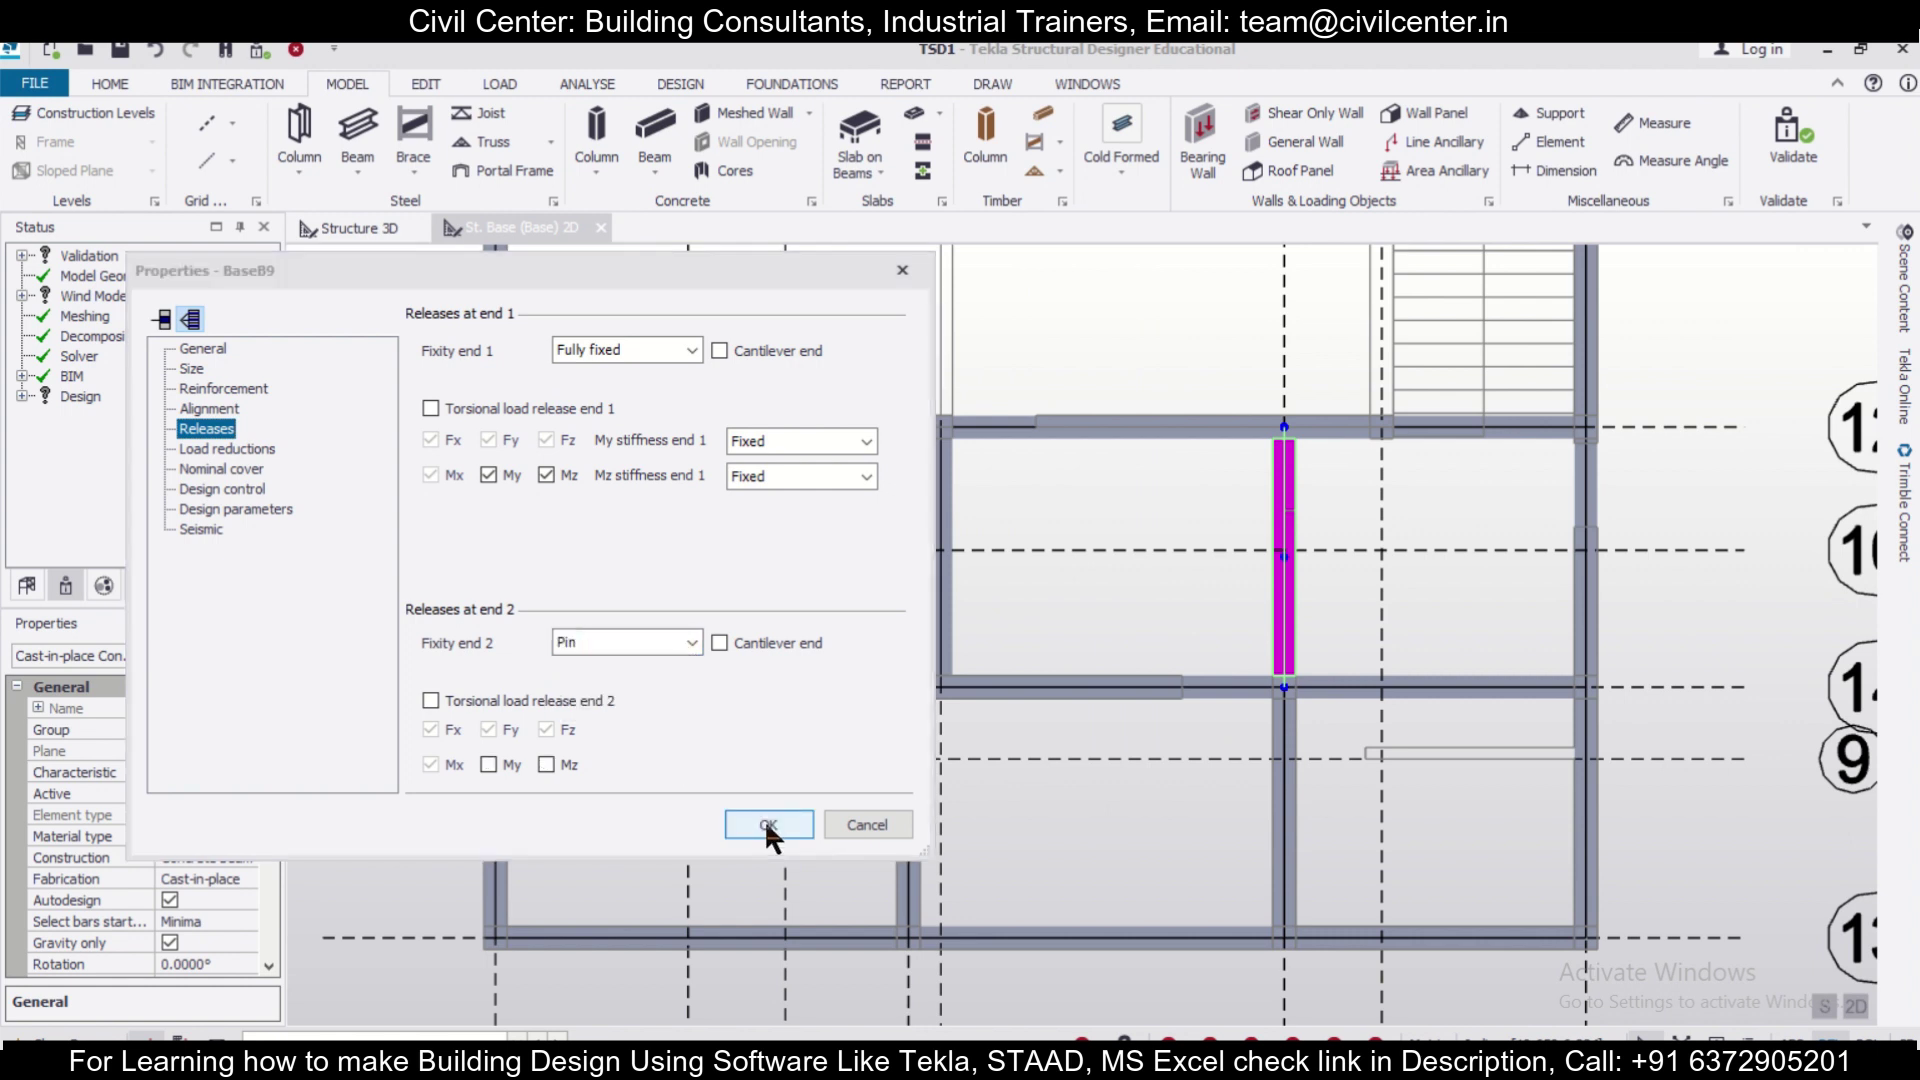
{"action": "left_click", "coordinate": [768, 824]}
Set the end 1 fixity of the grid 4 base beam between grids 12 and 14 to Pin.
{"action": "left_click", "coordinate": [940, 640]}
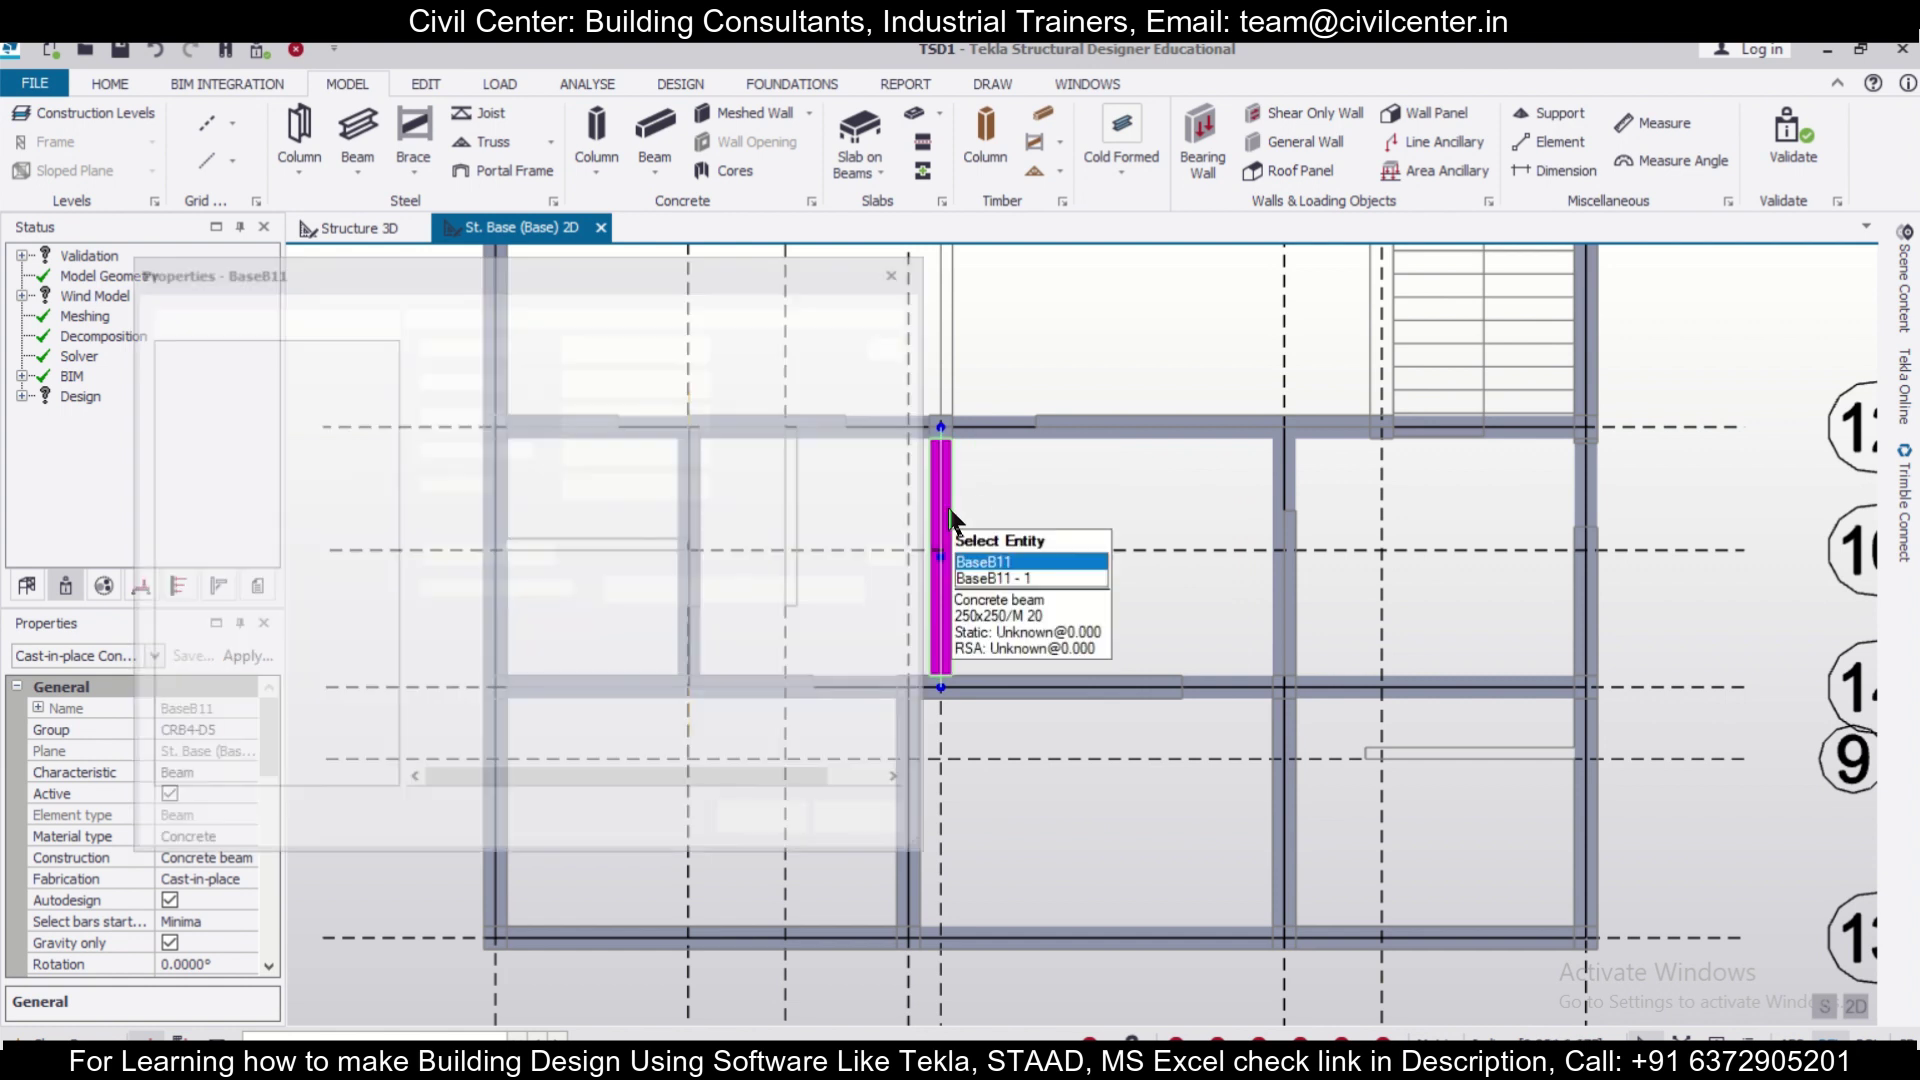
{"action": "double_click", "coordinate": [943, 430]}
{"action": "left_click", "coordinate": [210, 428]}
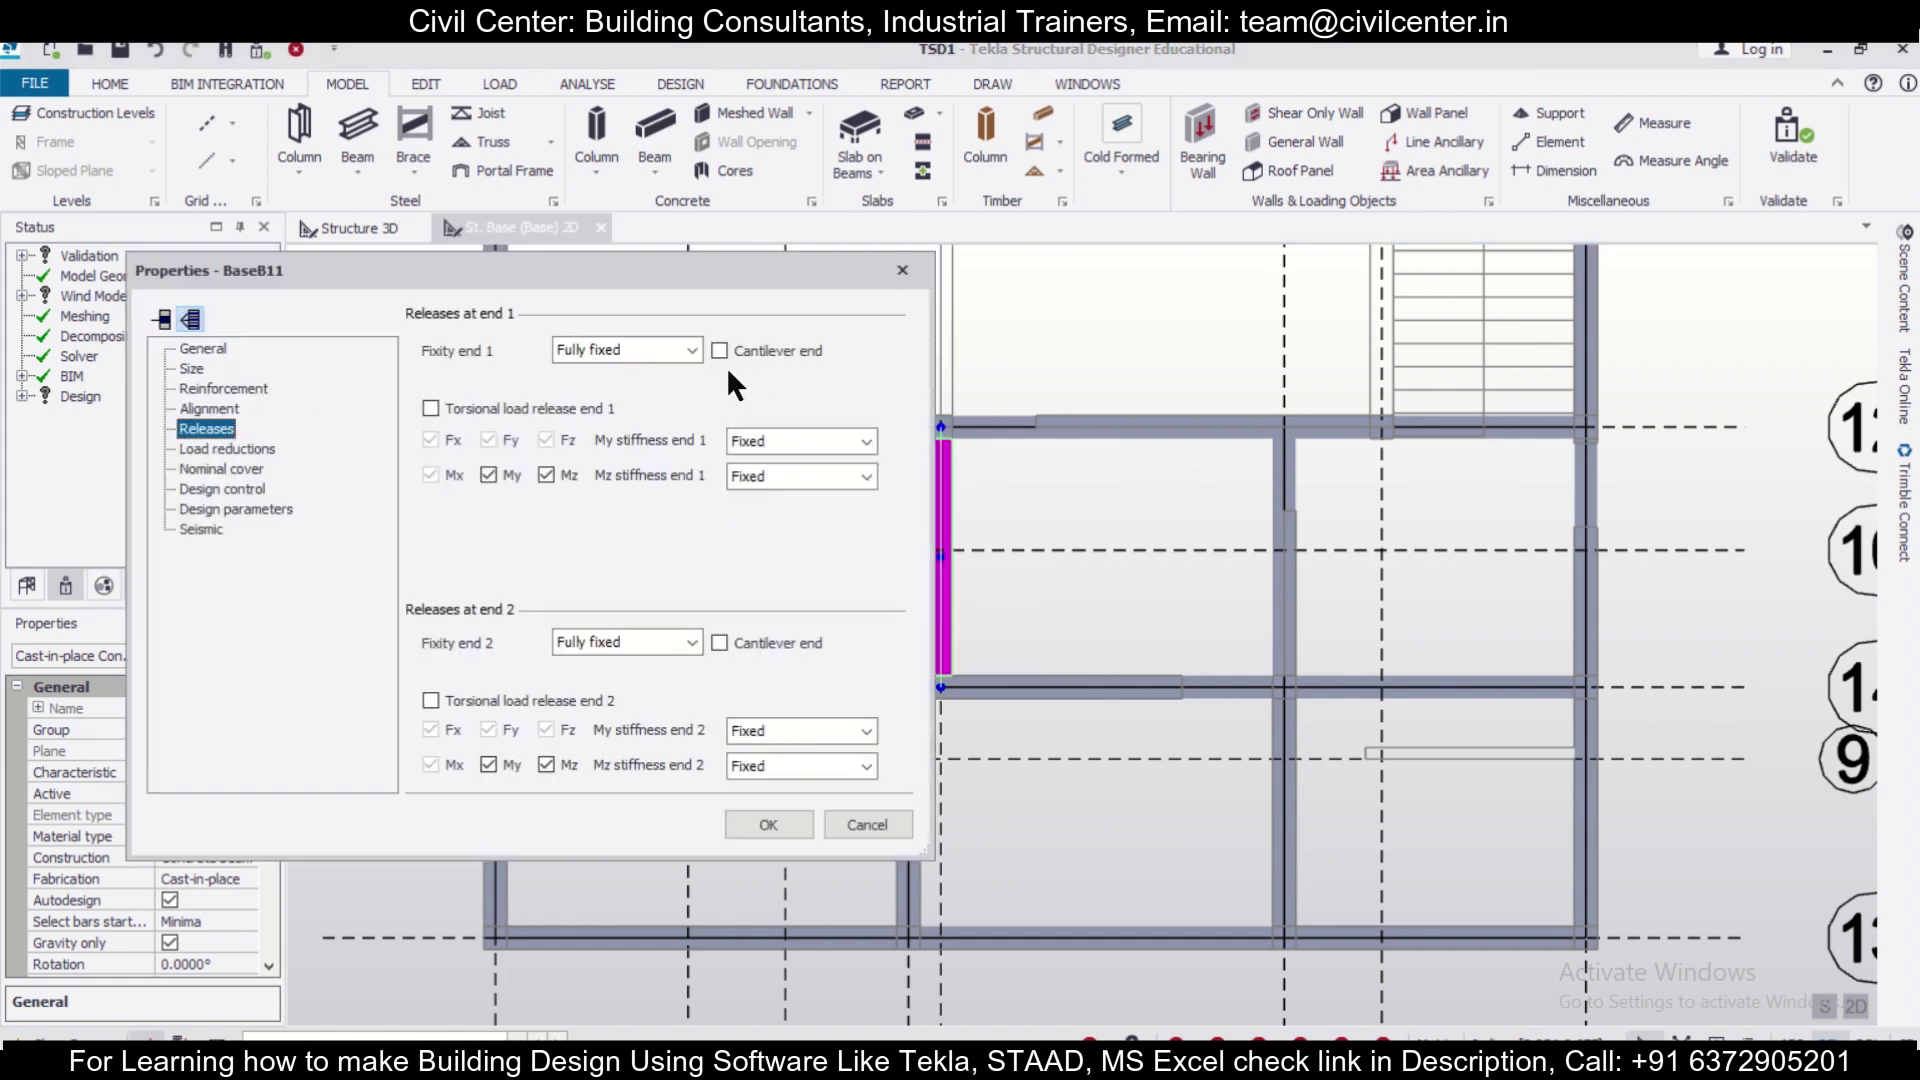
{"action": "left_click", "coordinate": [675, 350]}
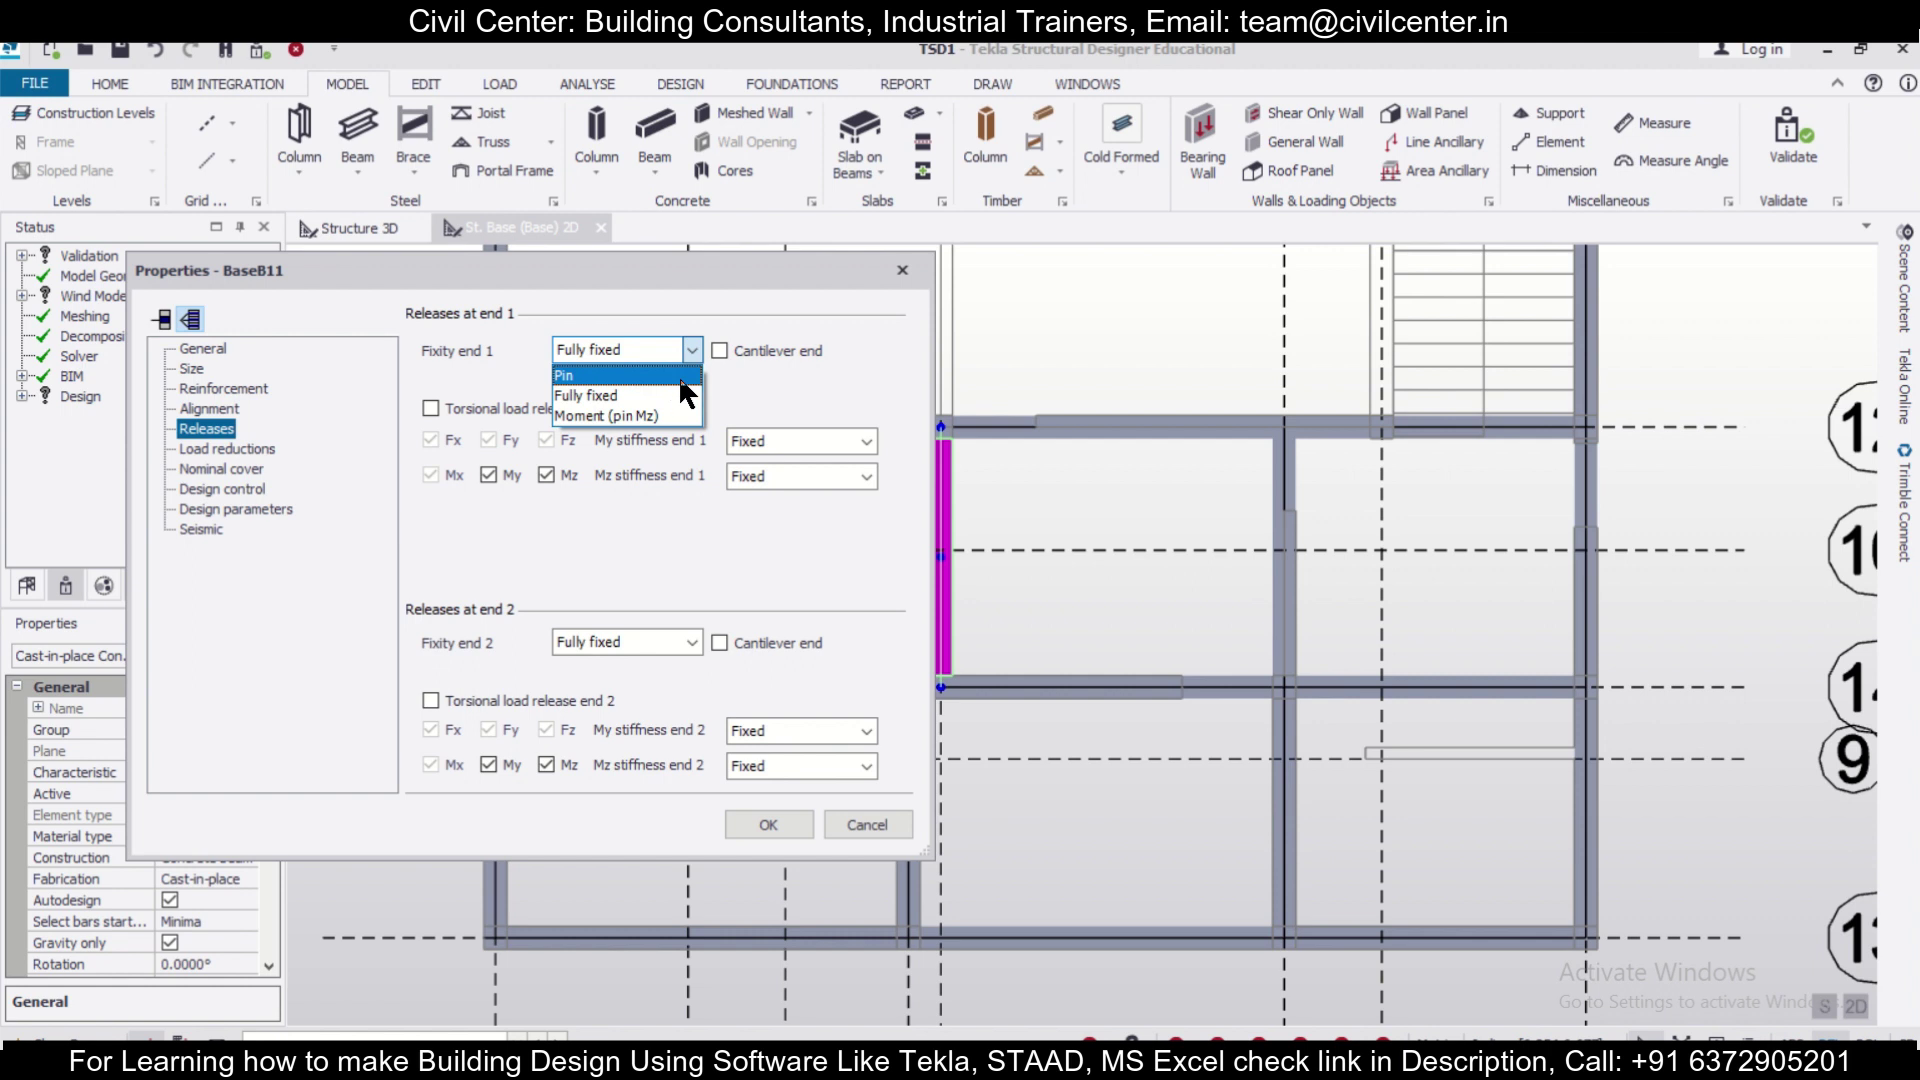
{"action": "left_click", "coordinate": [678, 374]}
{"action": "left_click", "coordinate": [774, 822]}
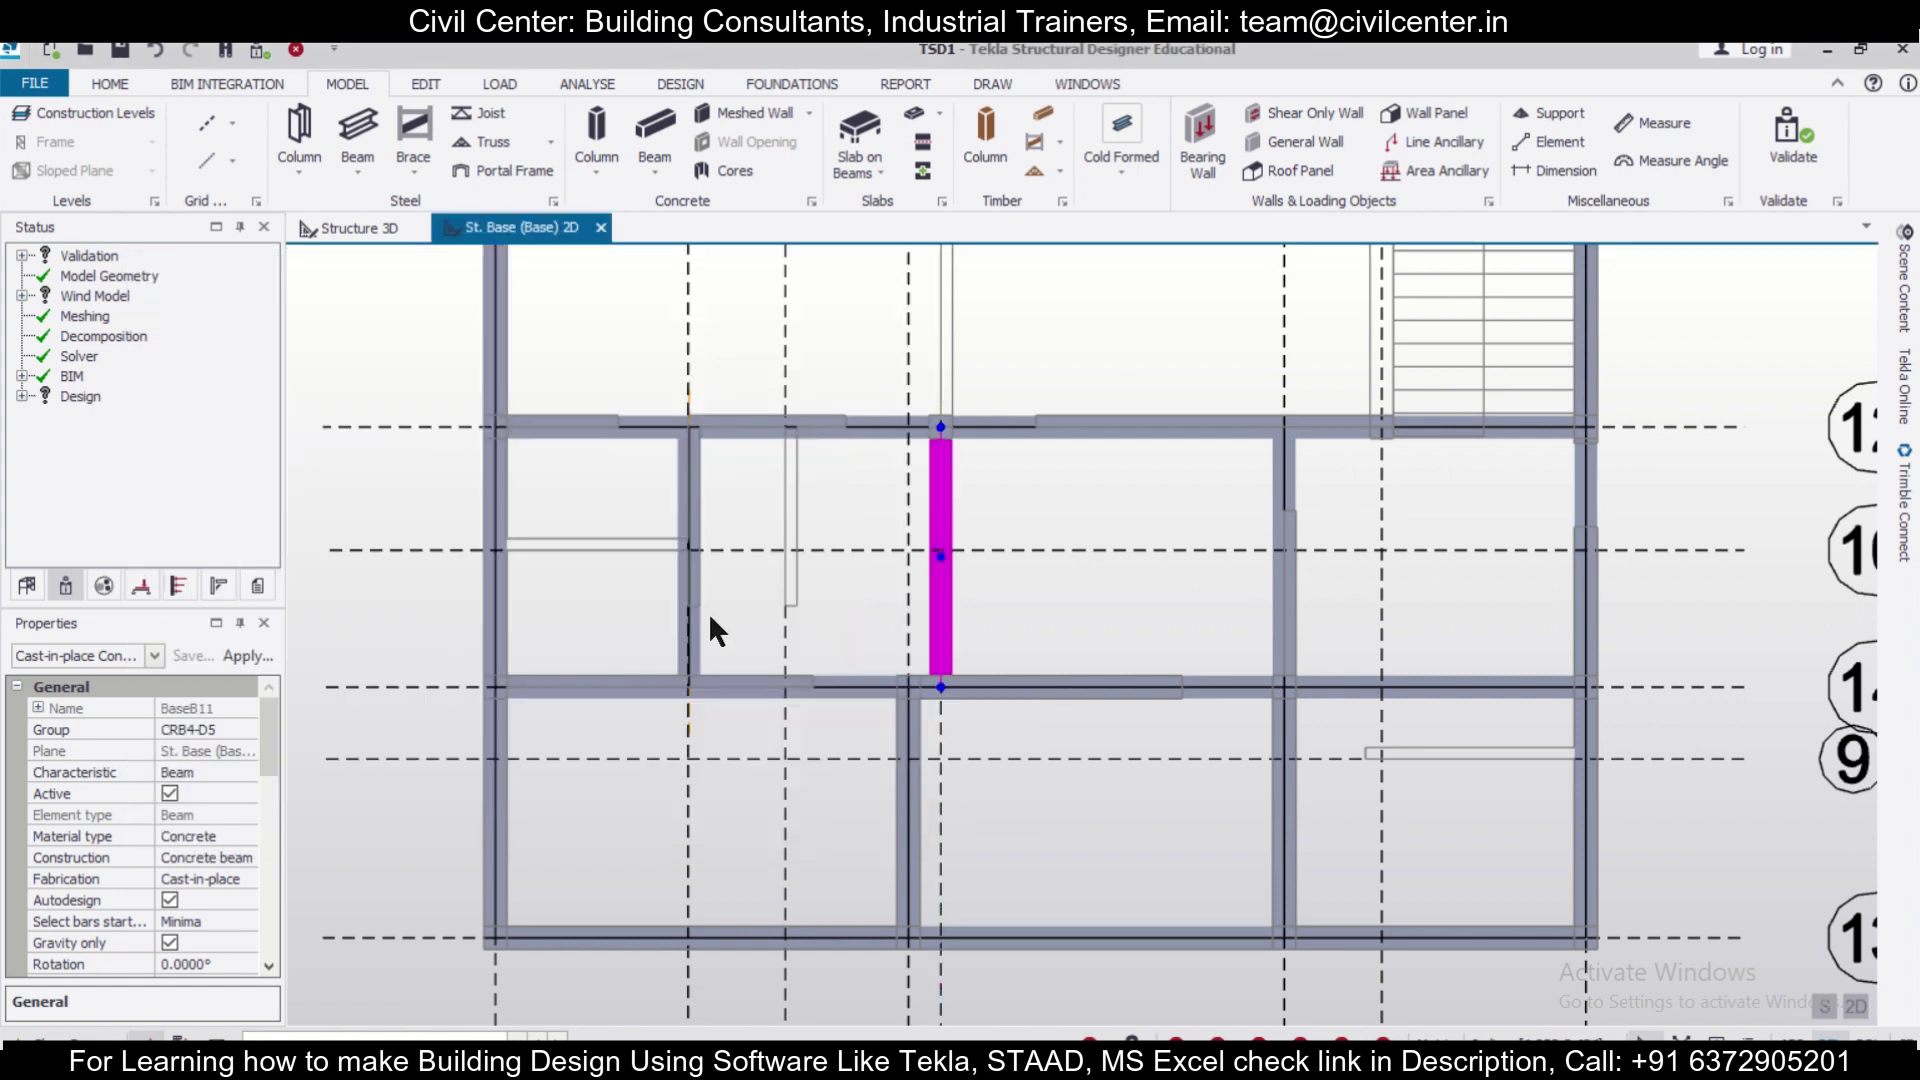
Set both end fixities of the grid 3 base beam between grids 12 and 14 to Pin.
{"action": "left_click", "coordinate": [700, 620]}
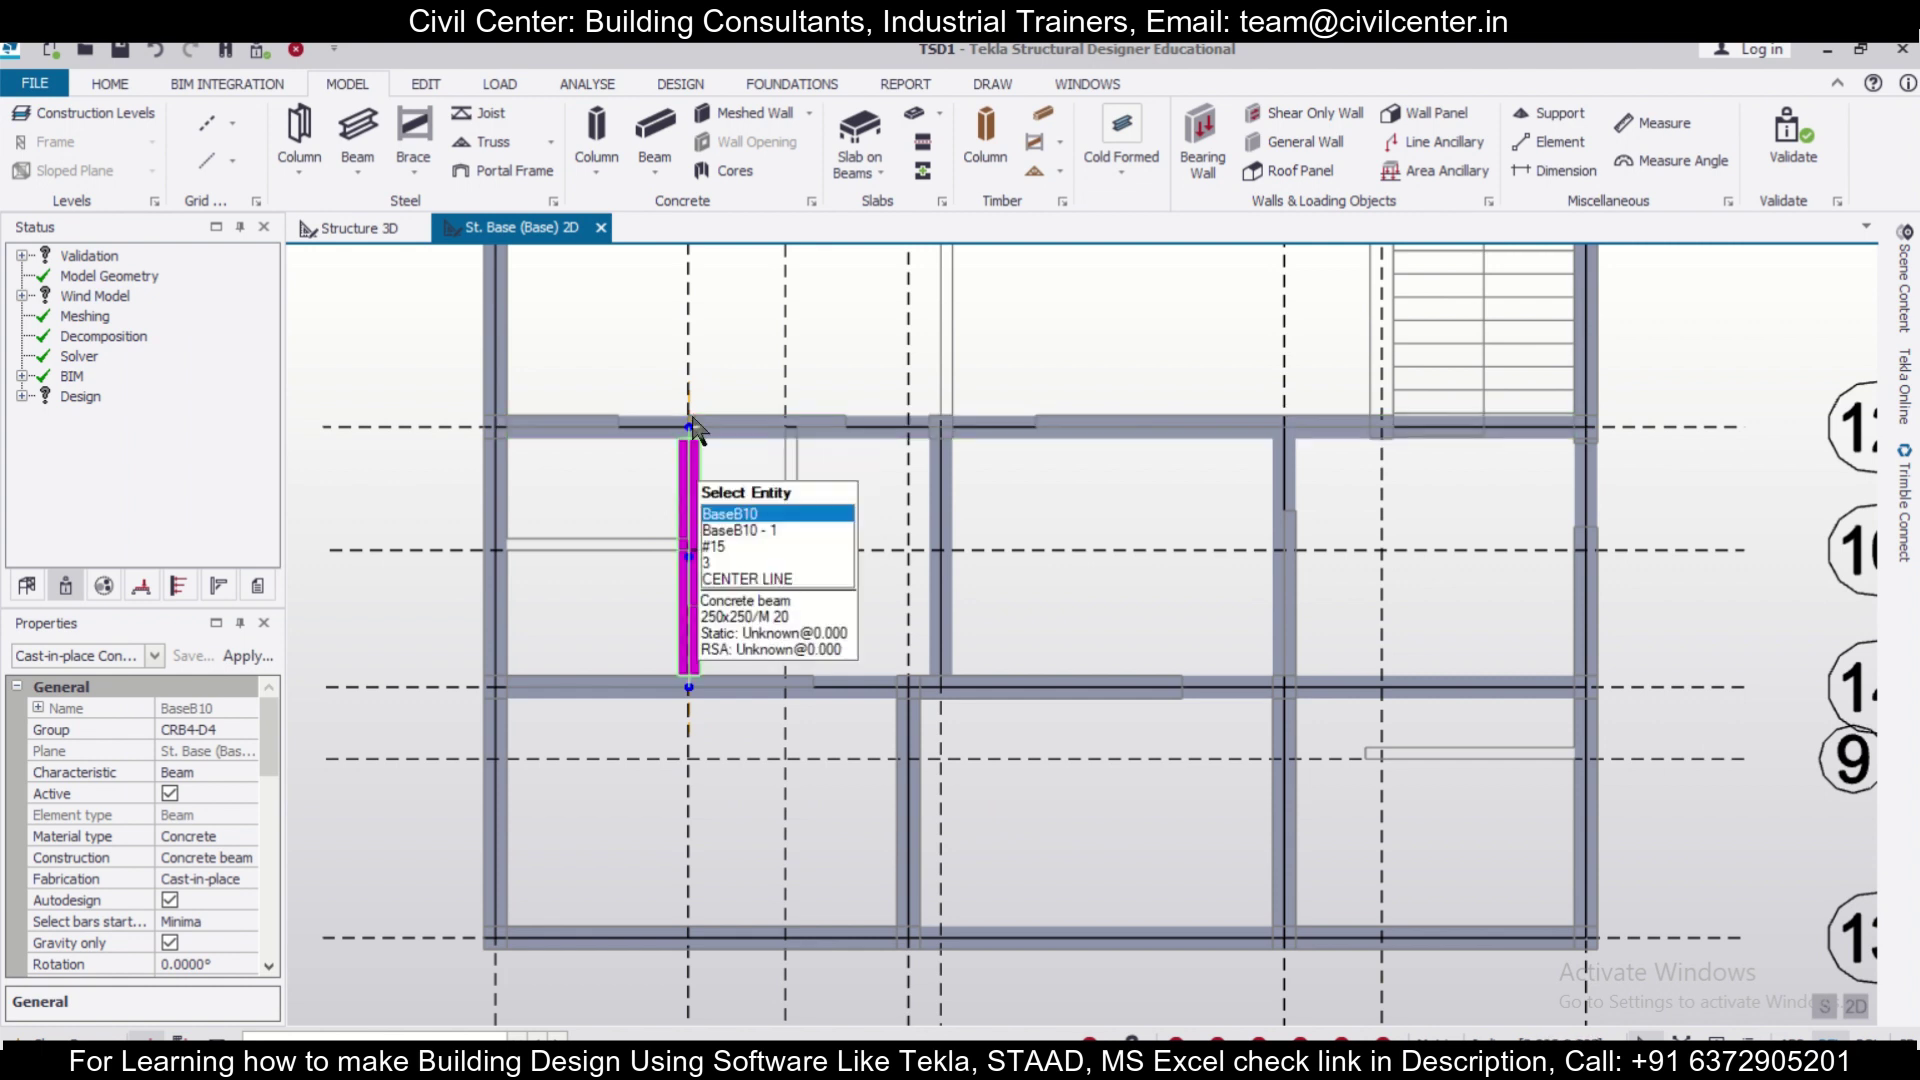
{"action": "double_click", "coordinate": [694, 603]}
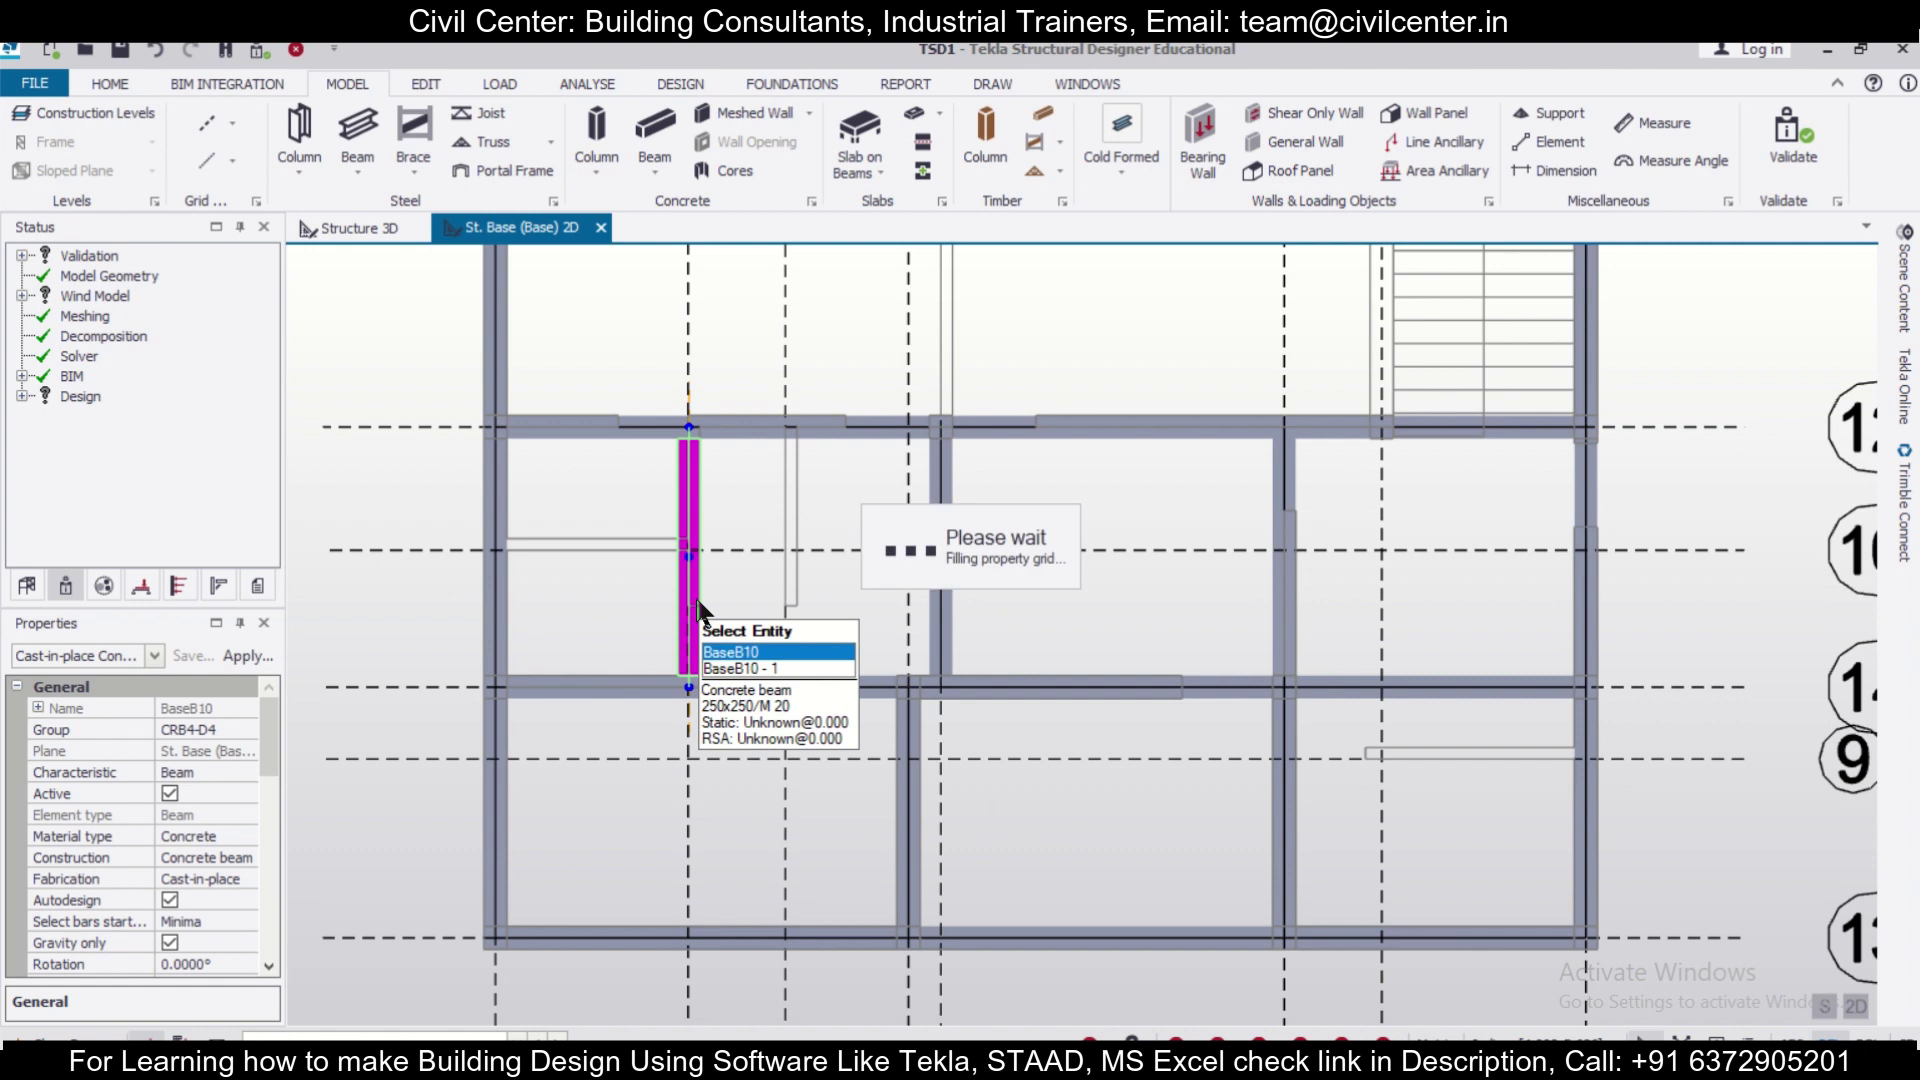
{"action": "left_click", "coordinate": [224, 428]}
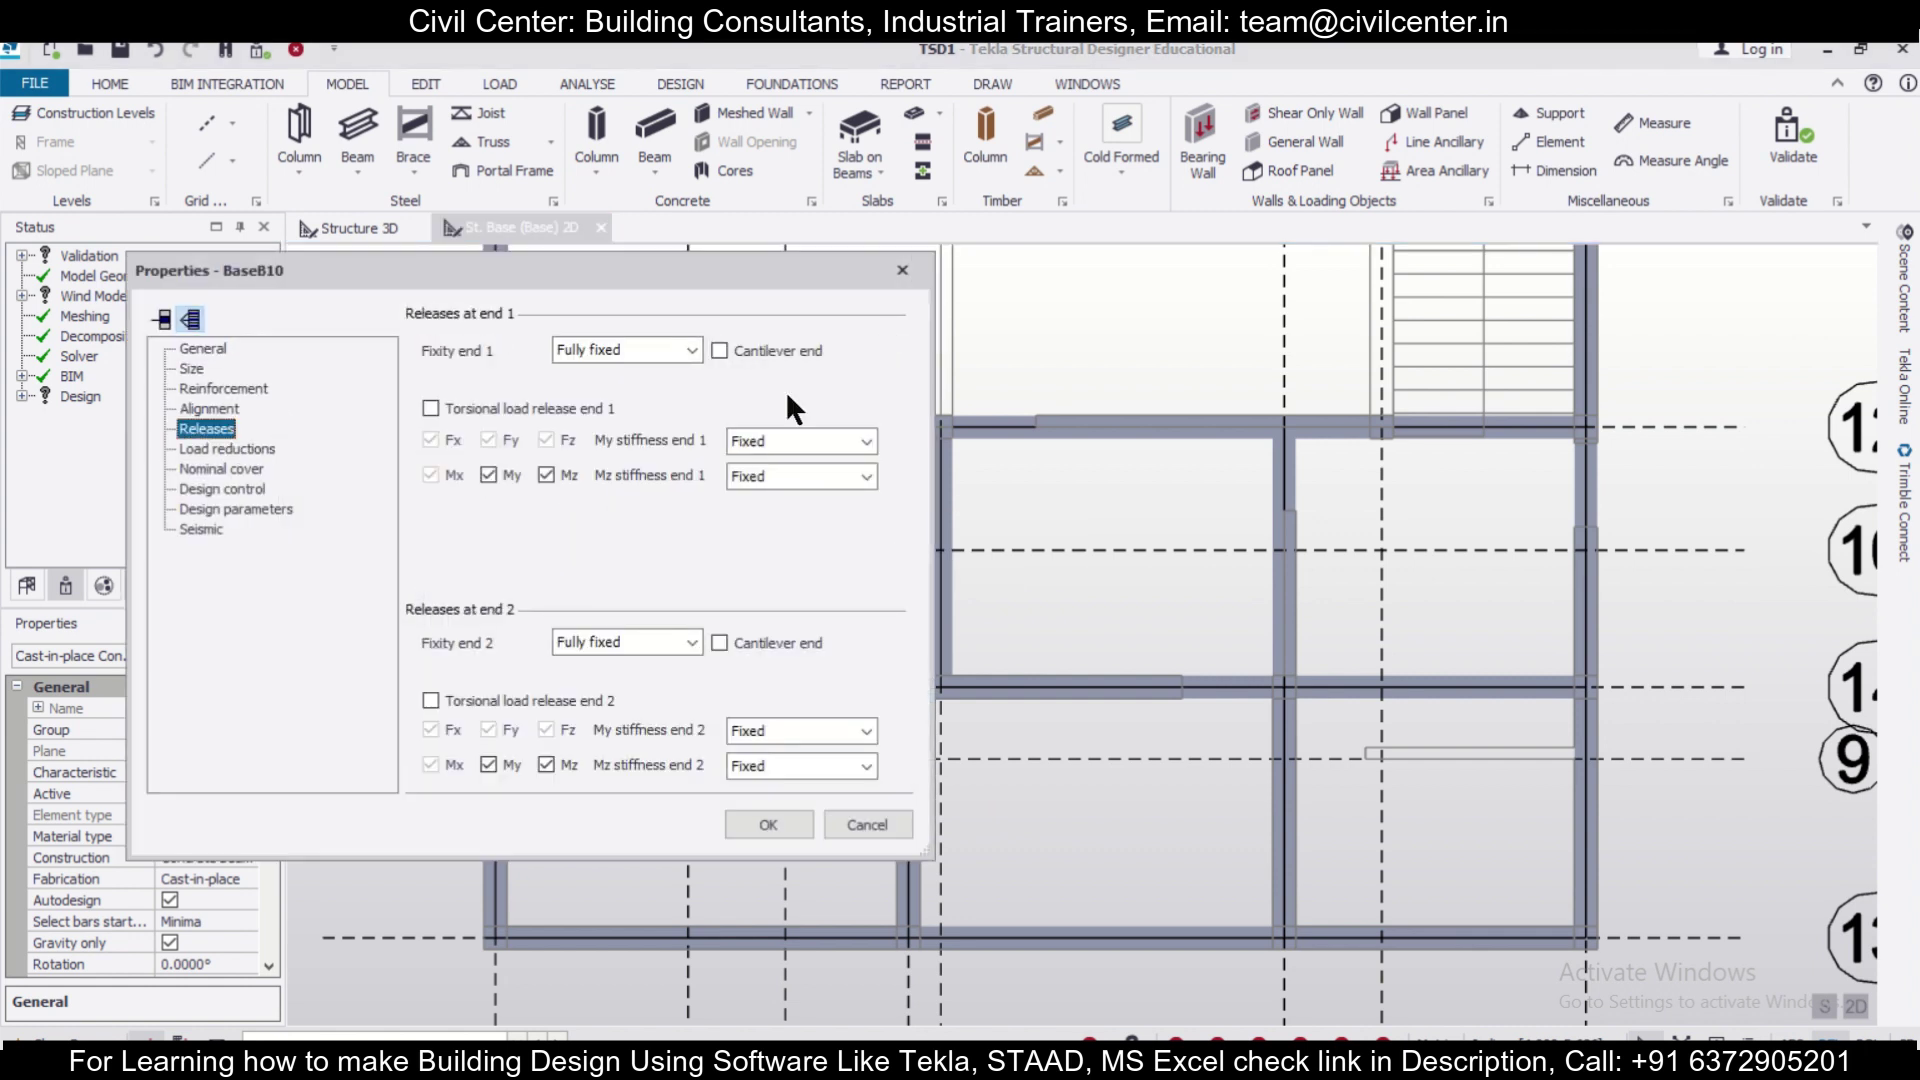
{"action": "left_click", "coordinate": [690, 350]}
{"action": "left_click", "coordinate": [660, 374]}
{"action": "left_click", "coordinate": [690, 642]}
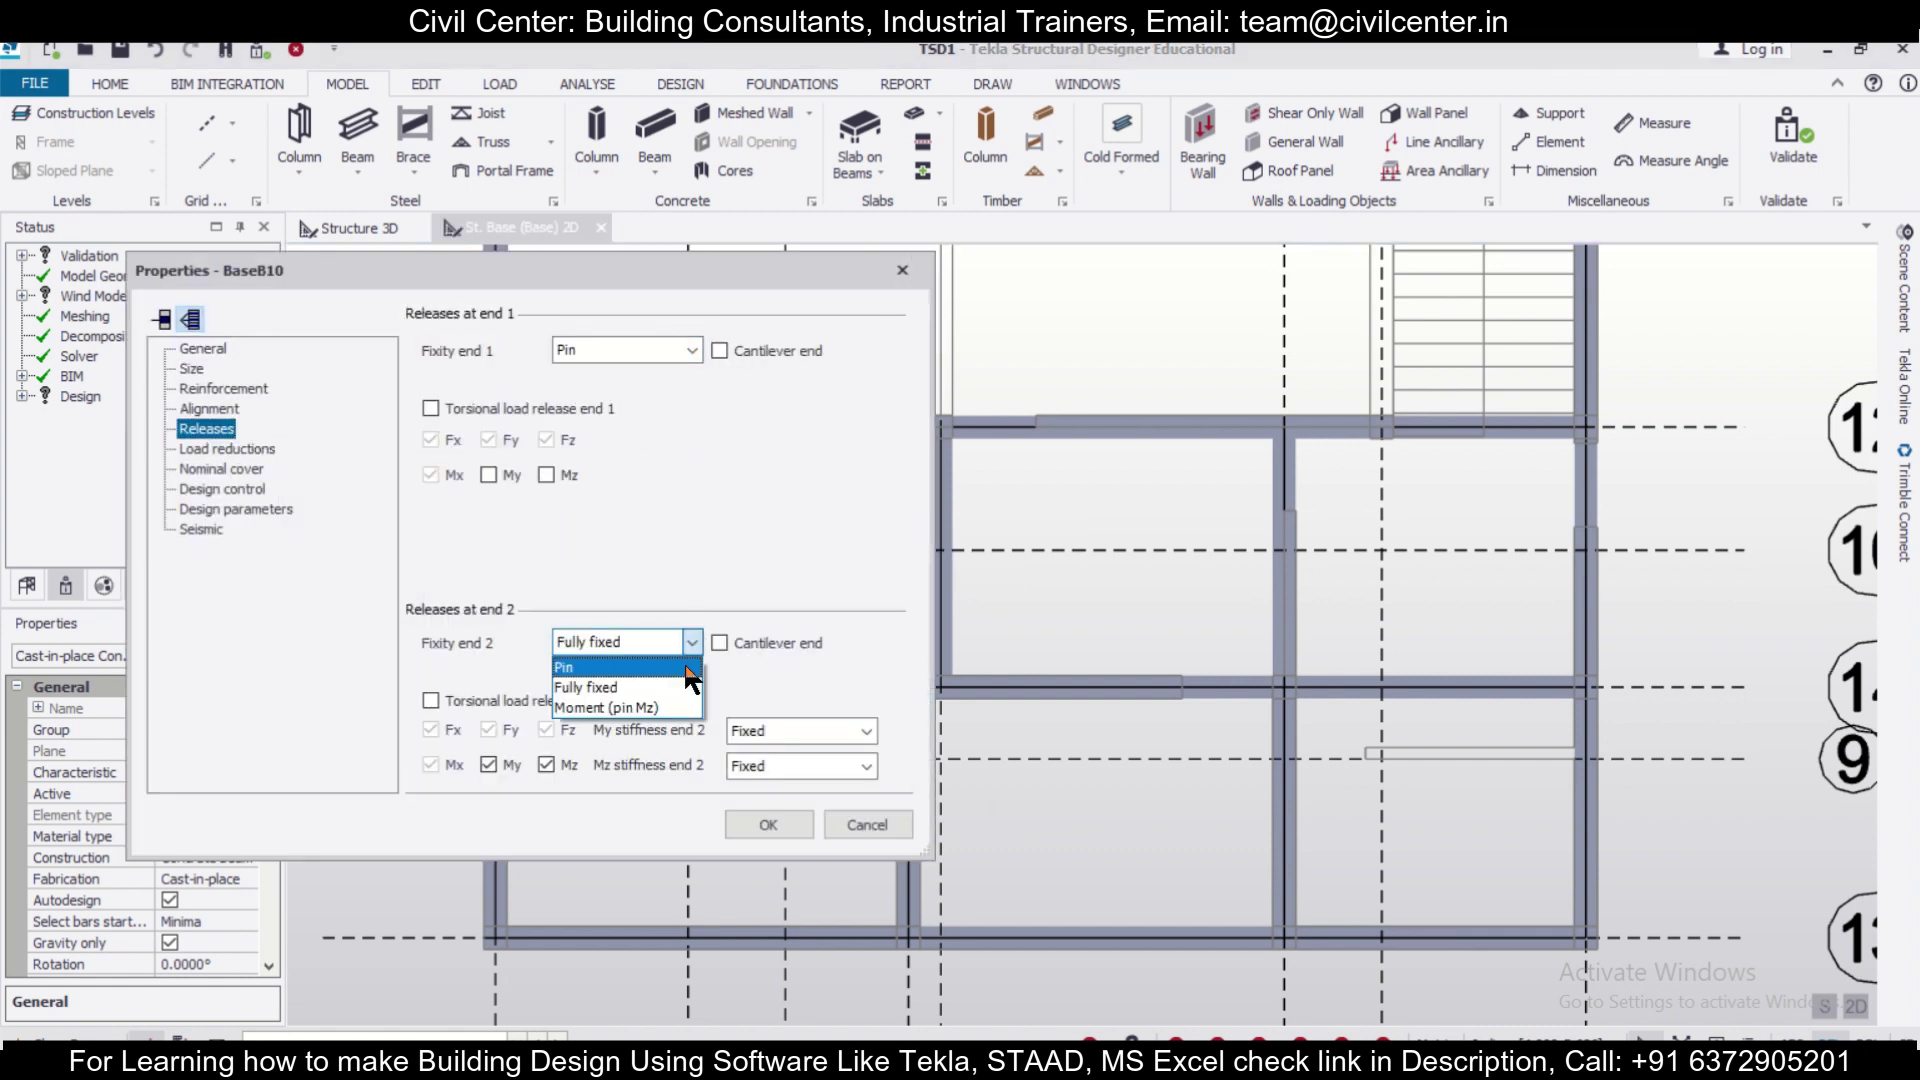
{"action": "left_click", "coordinate": [690, 668]}
{"action": "left_click", "coordinate": [767, 825]}
Add a concrete beam with the b250x250 property set along grid 4 from grid 11 to grid 12.
{"action": "scroll", "coordinate": [921, 710], "scroll_direction": "down", "scroll_amount": 4}
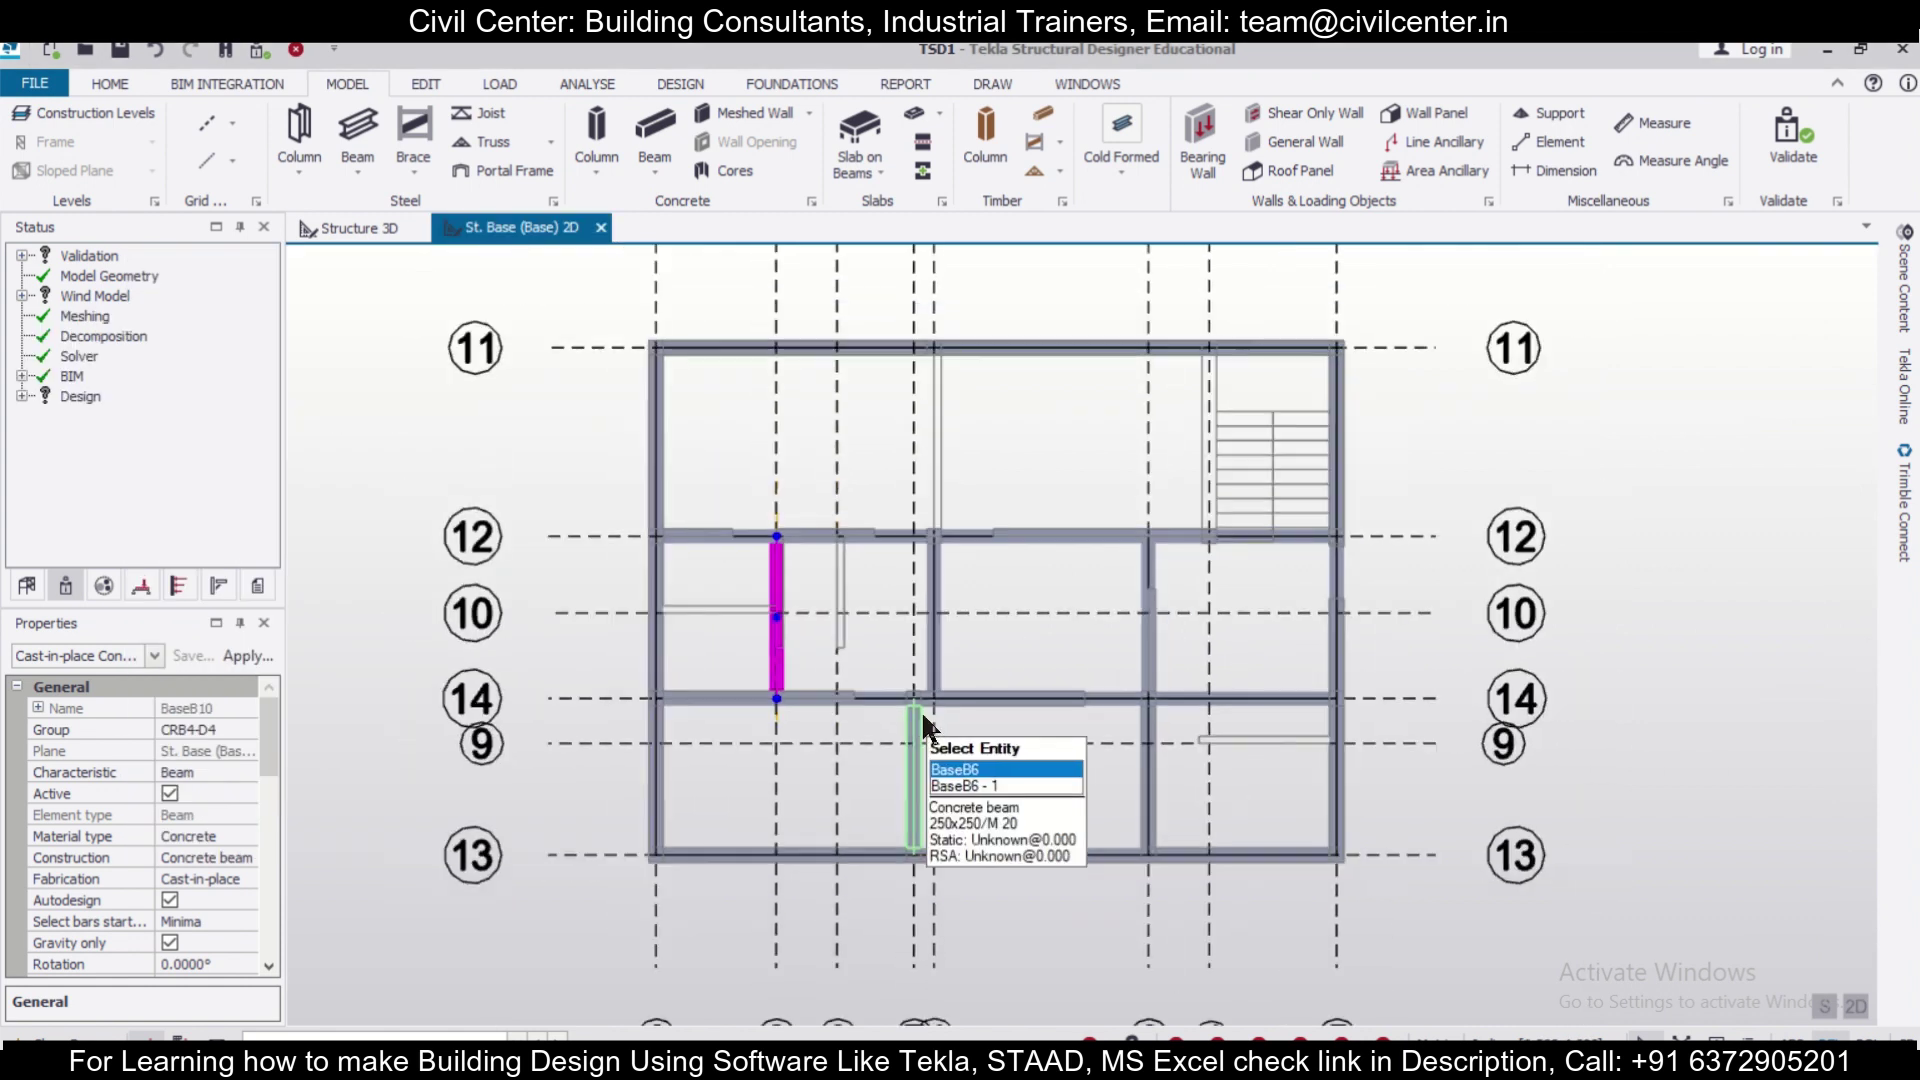
{"action": "scroll", "coordinate": [1023, 670], "scroll_direction": "up", "scroll_amount": 4}
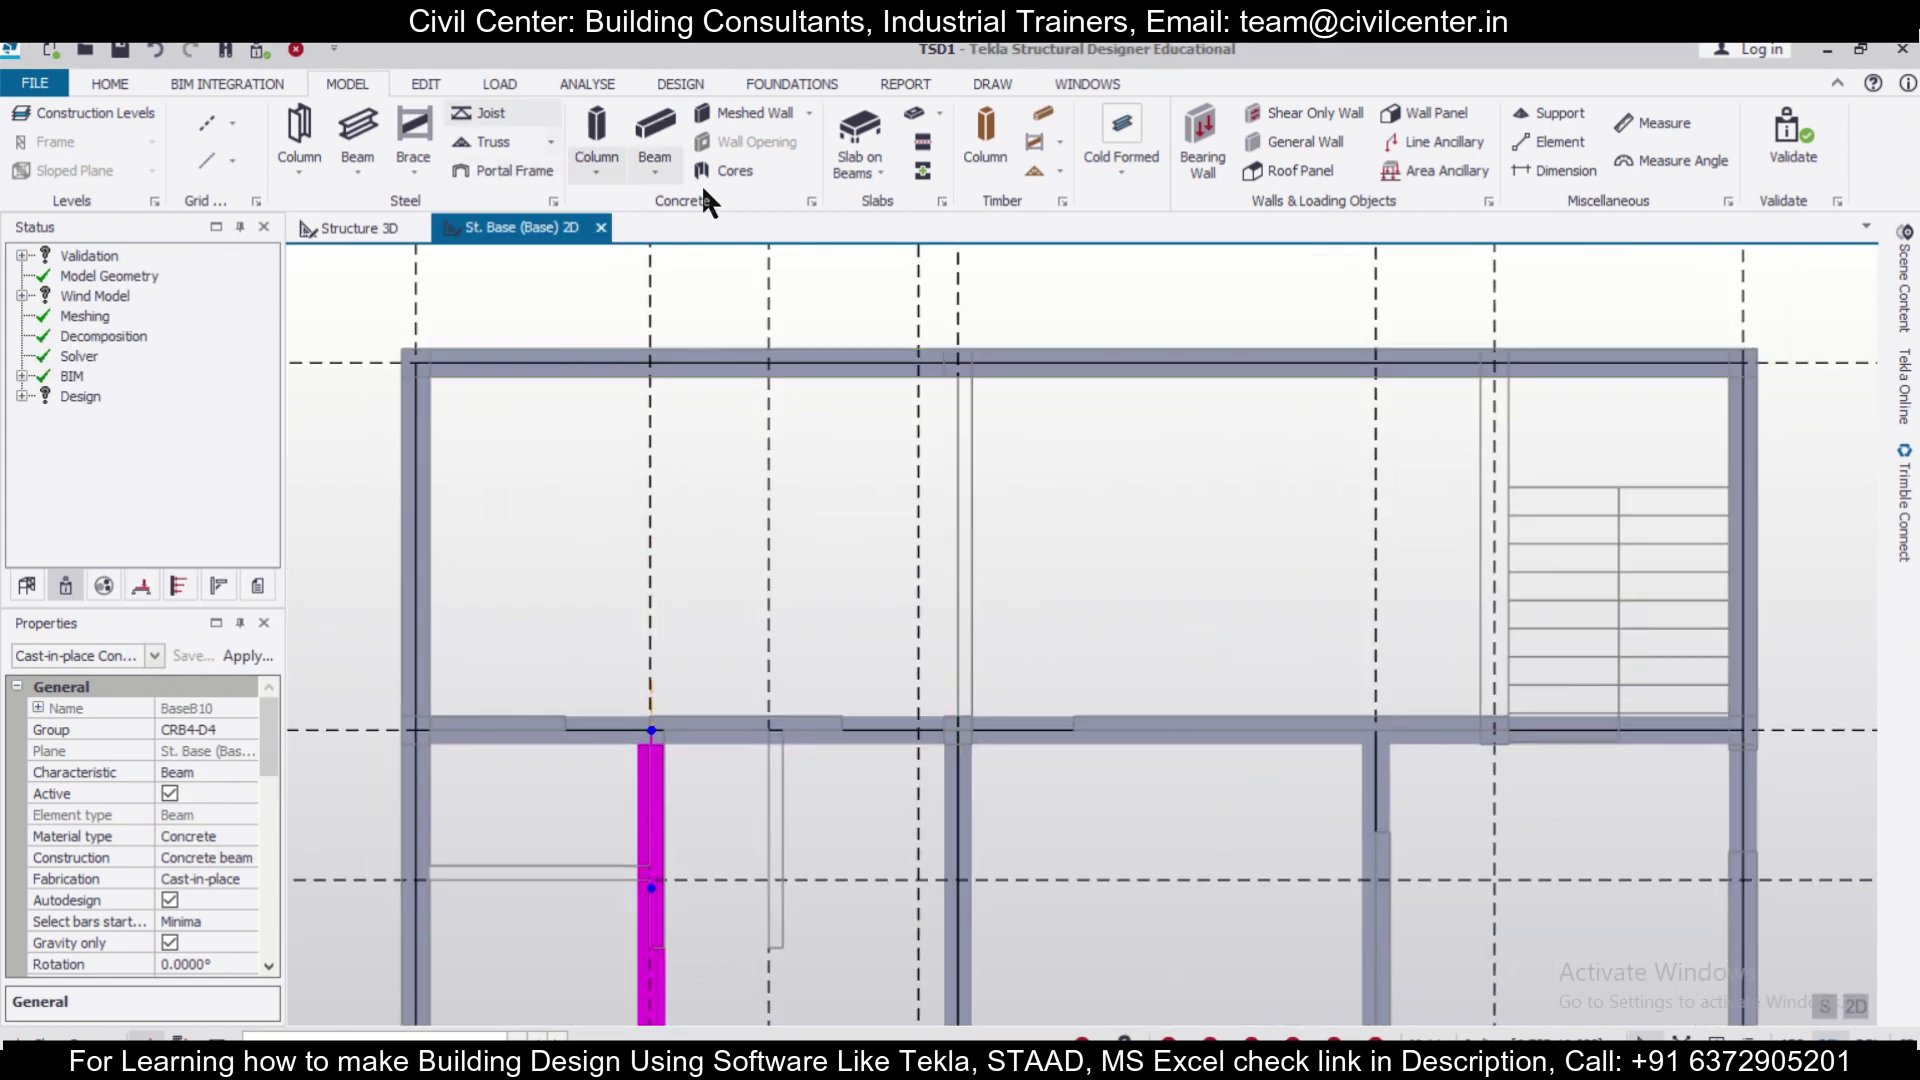
{"action": "left_click", "coordinate": [655, 128]}
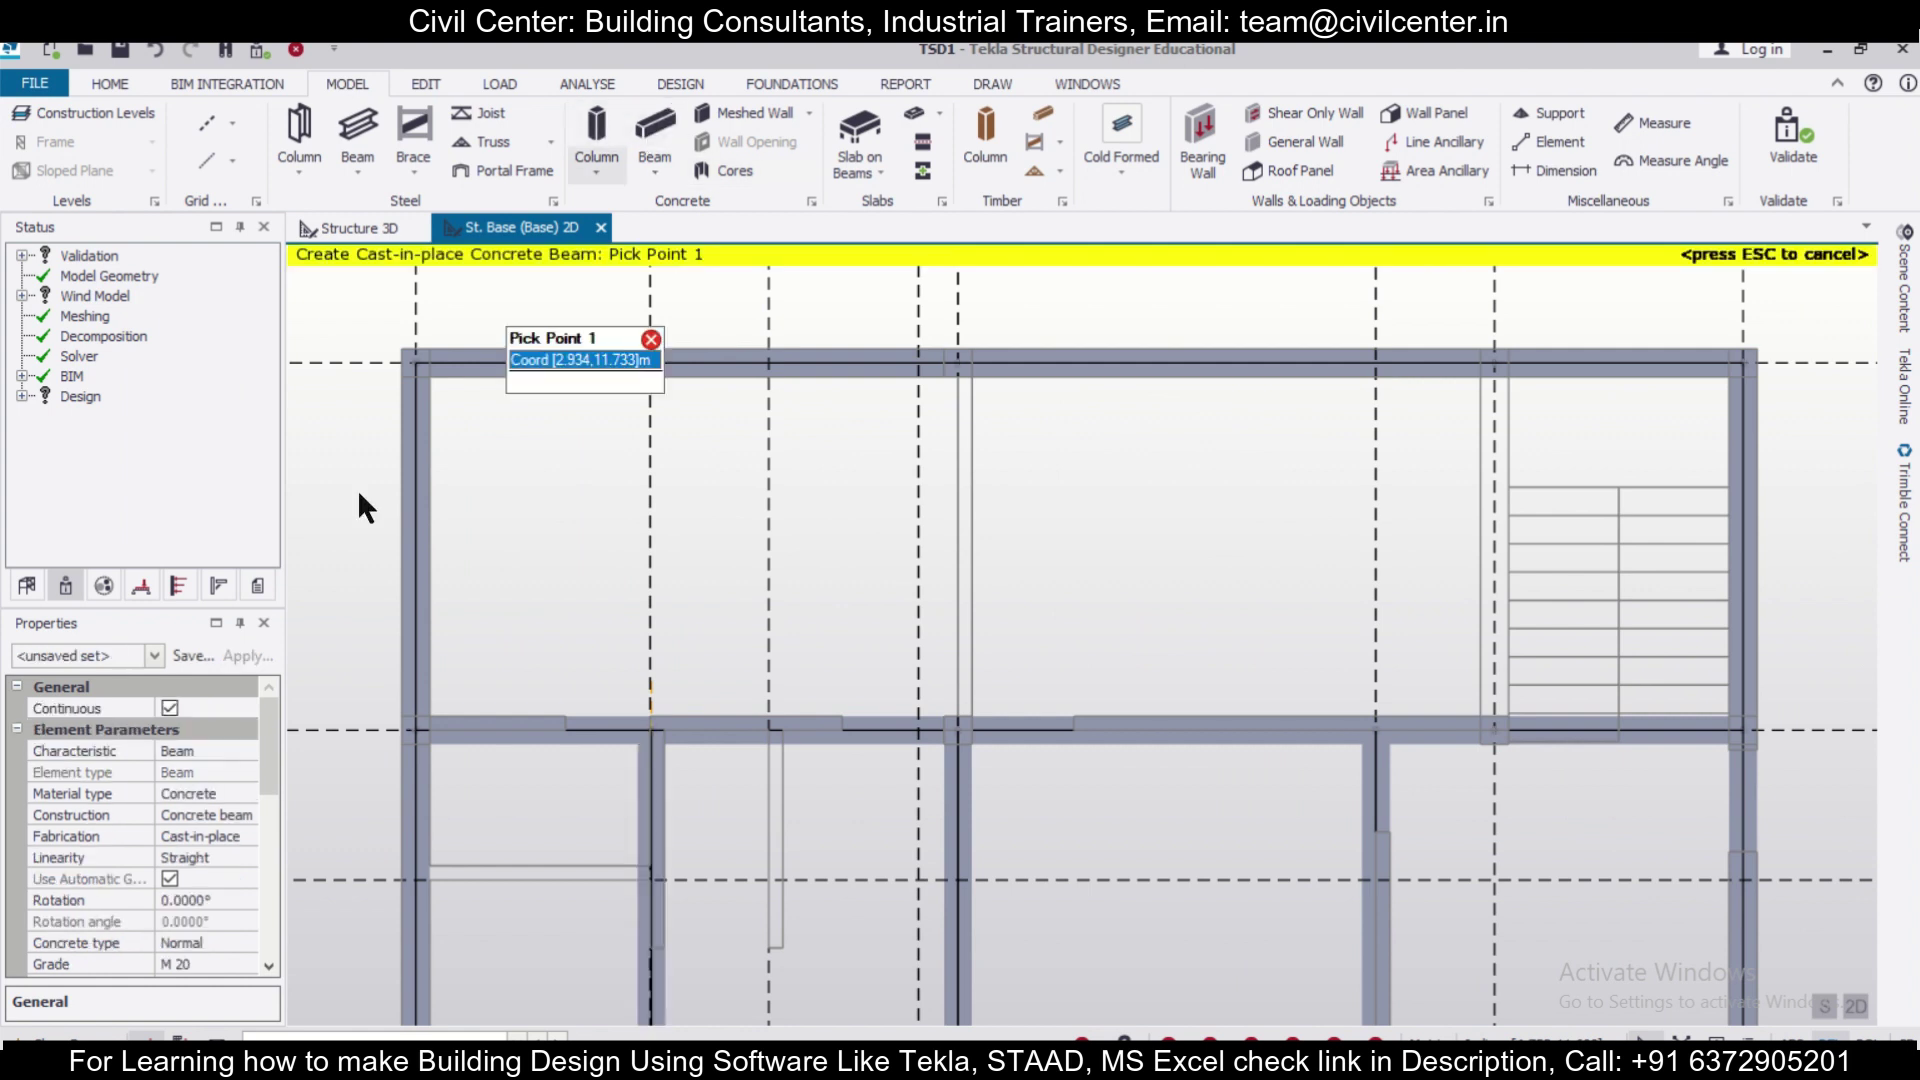
{"action": "left_click", "coordinate": [155, 655]}
{"action": "left_click", "coordinate": [150, 699]}
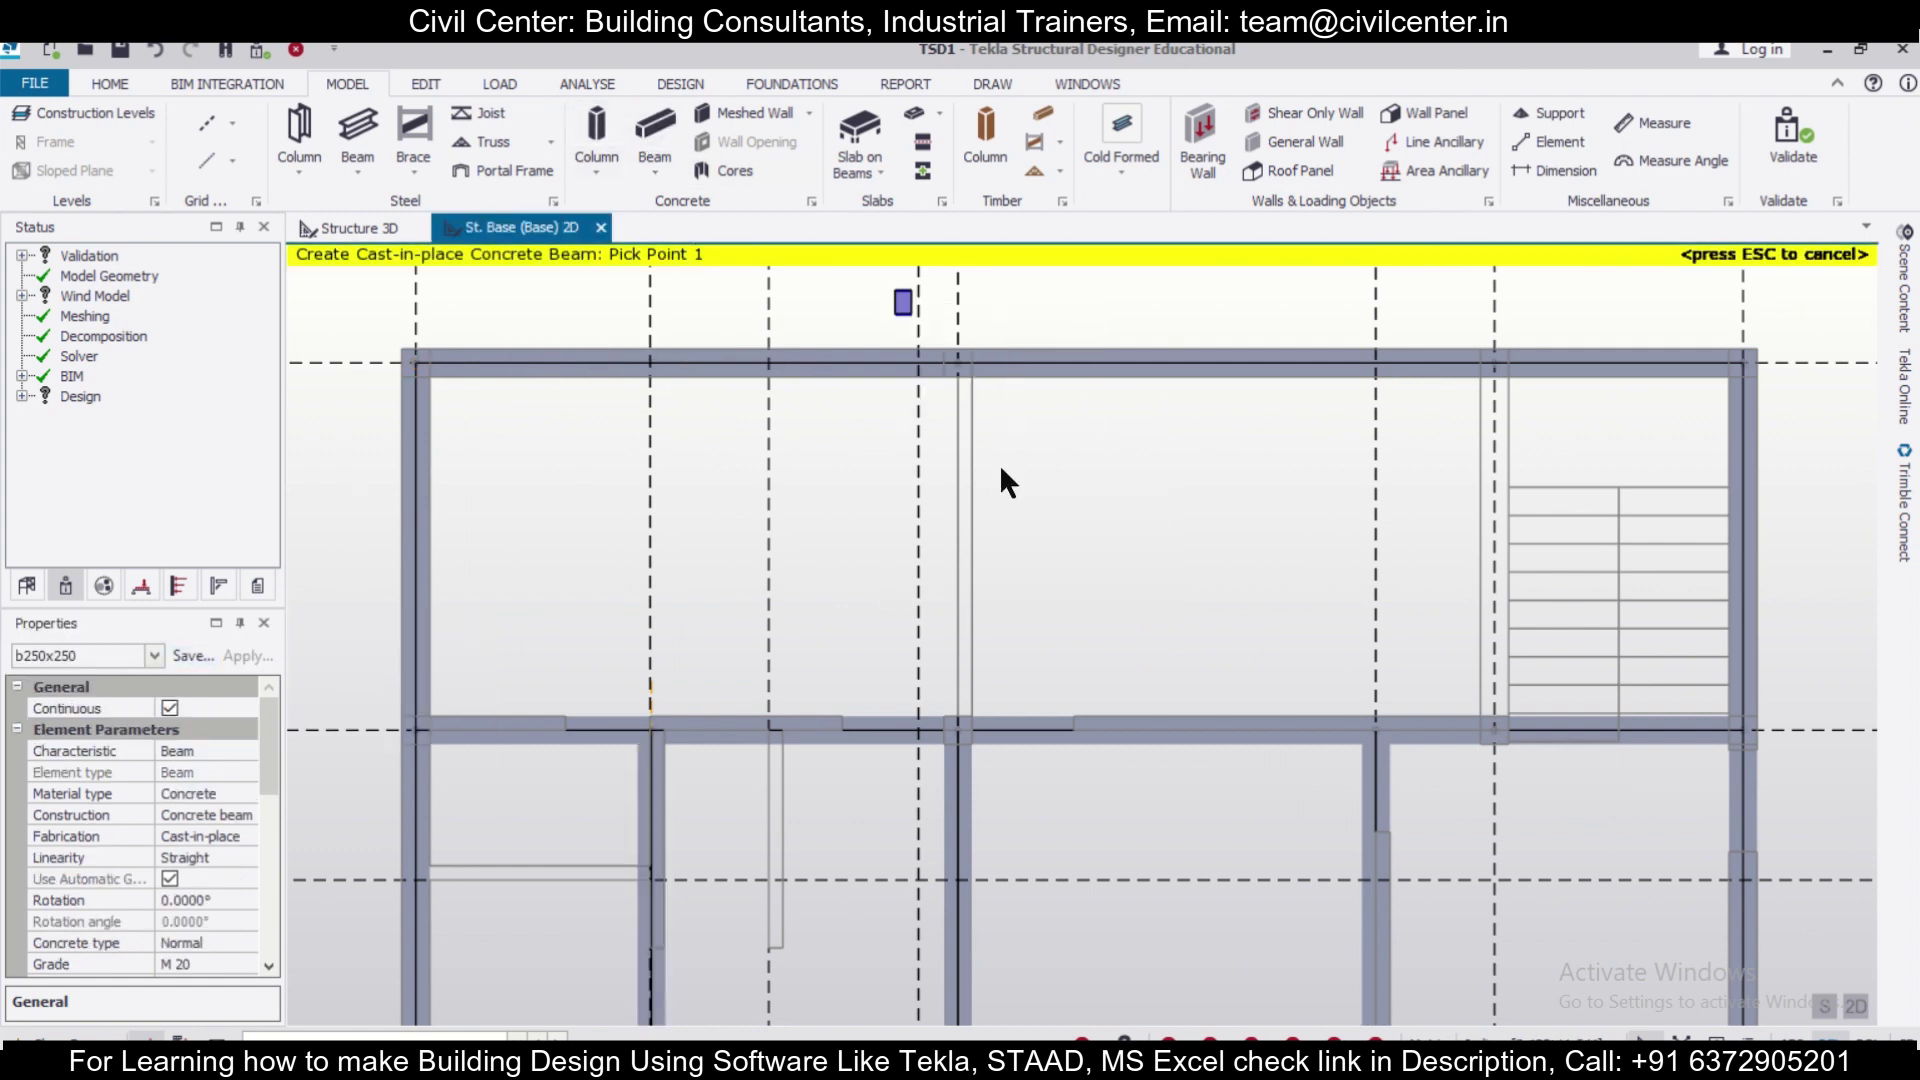
{"action": "left_click_drag", "start_coordinate": [895, 290], "coordinate": [1036, 848]}
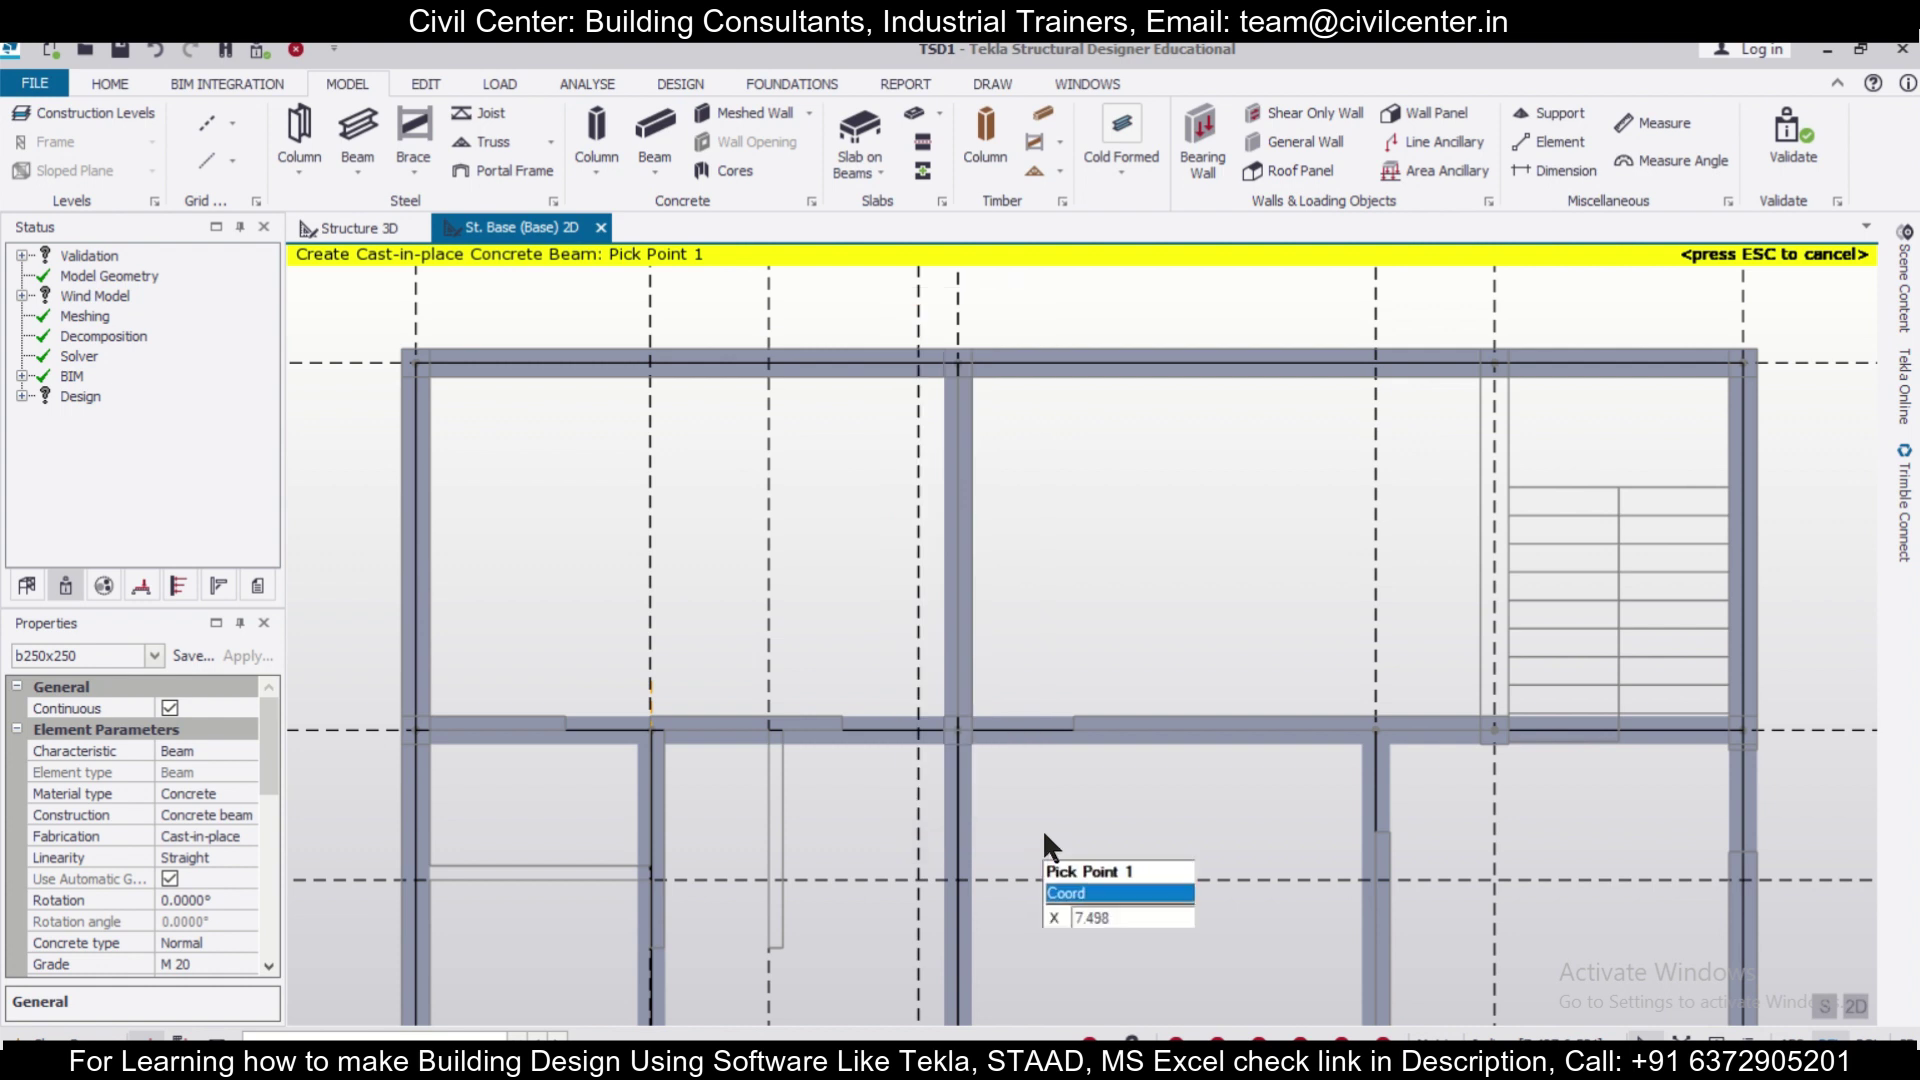
{"action": "key", "text": "Escape"}
Add a b250x250 concrete beam along grid 1 beside the staircase, from grid 11 to grid 12.
{"action": "scroll", "coordinate": [1052, 590], "scroll_direction": "down", "scroll_amount": 1}
{"action": "left_click_drag", "start_coordinate": [1400, 298], "coordinate": [1468, 772]}
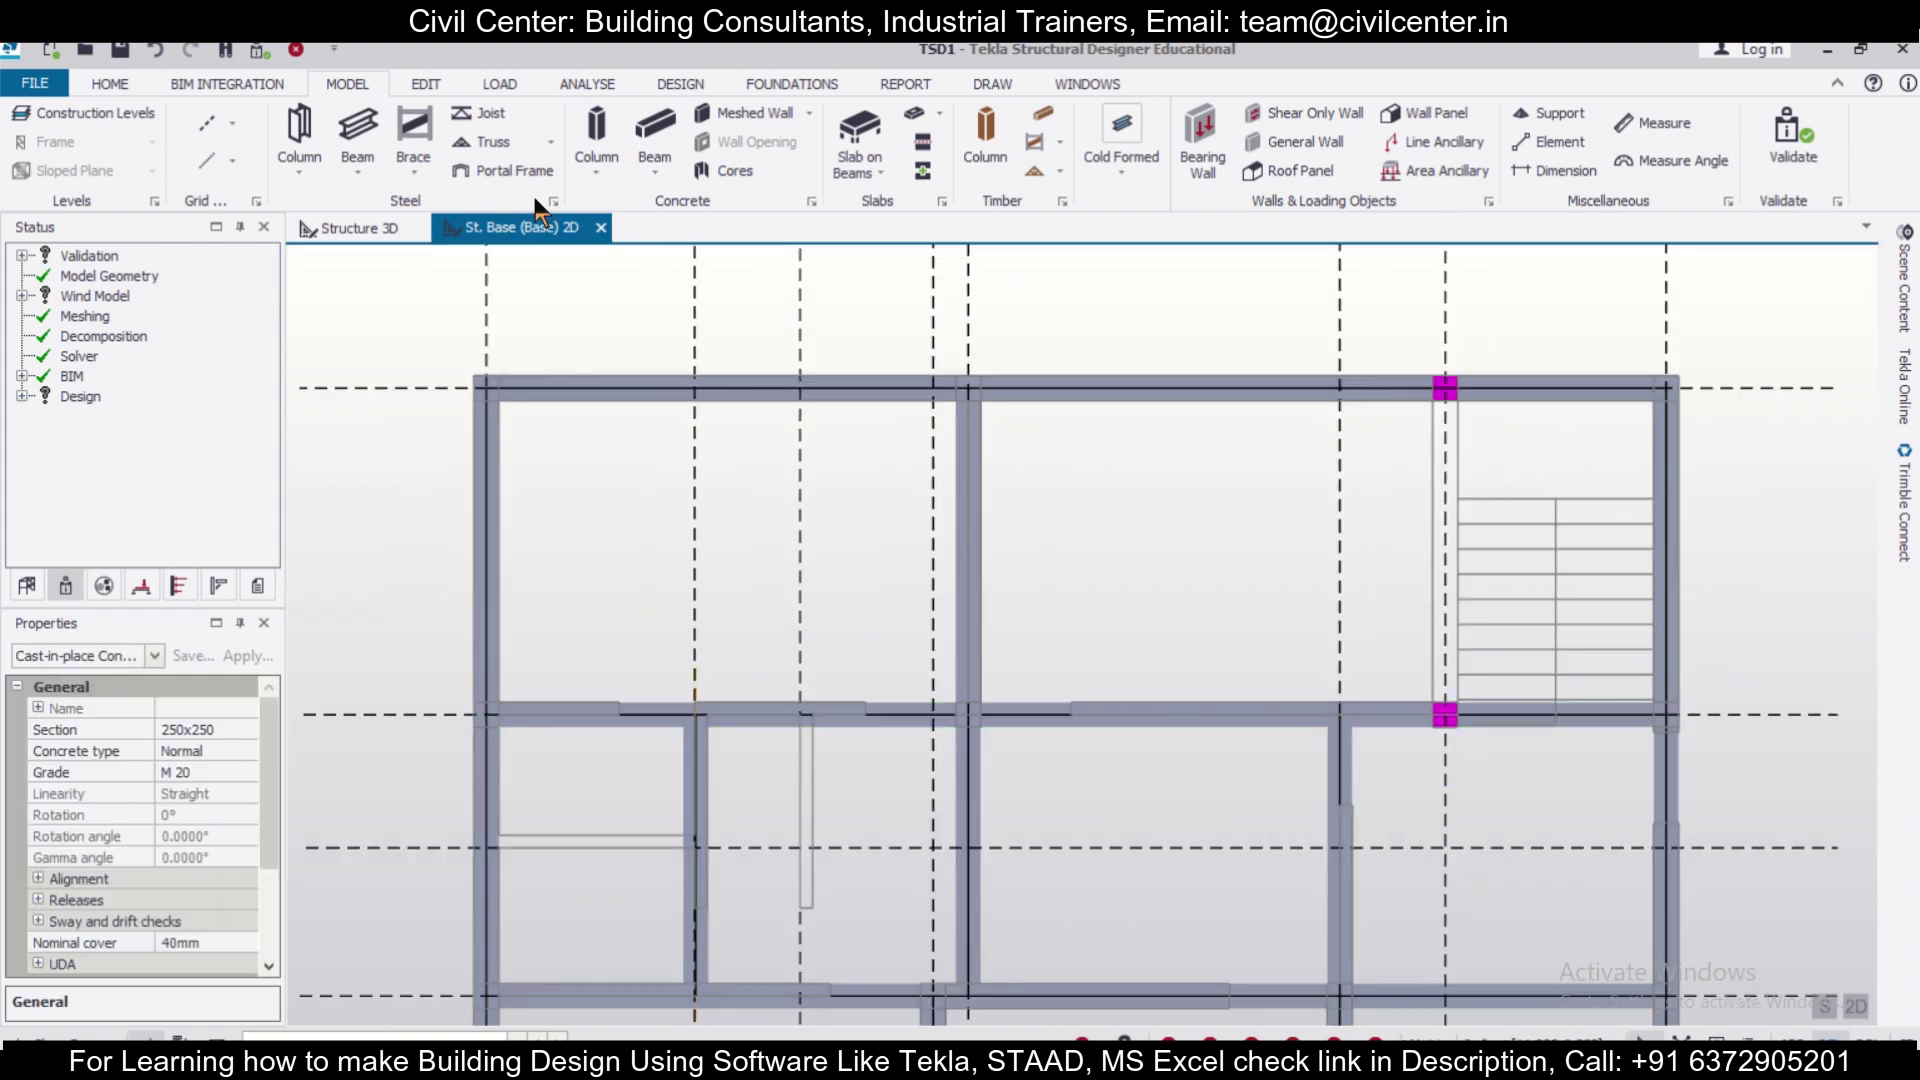
{"action": "left_click", "coordinate": [652, 132]}
{"action": "left_click", "coordinate": [155, 656]}
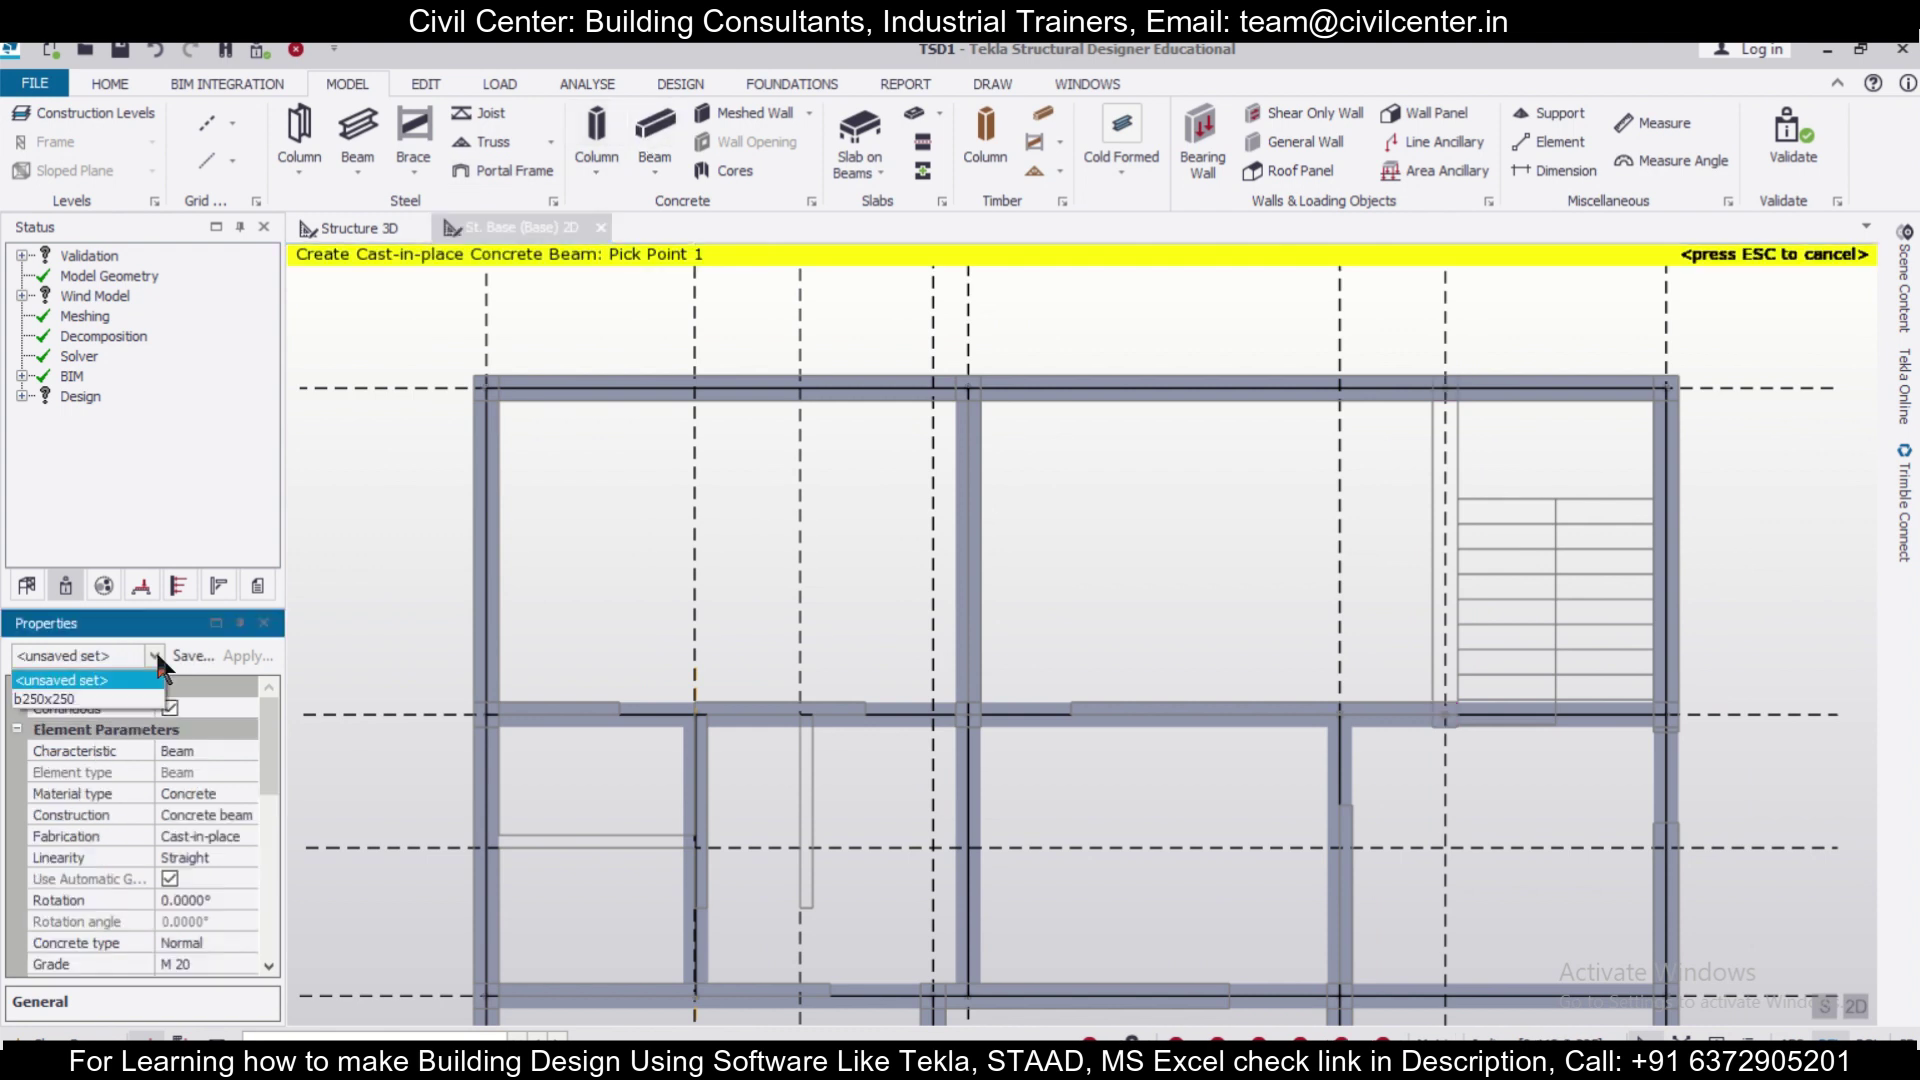
{"action": "left_click", "coordinate": [110, 698]}
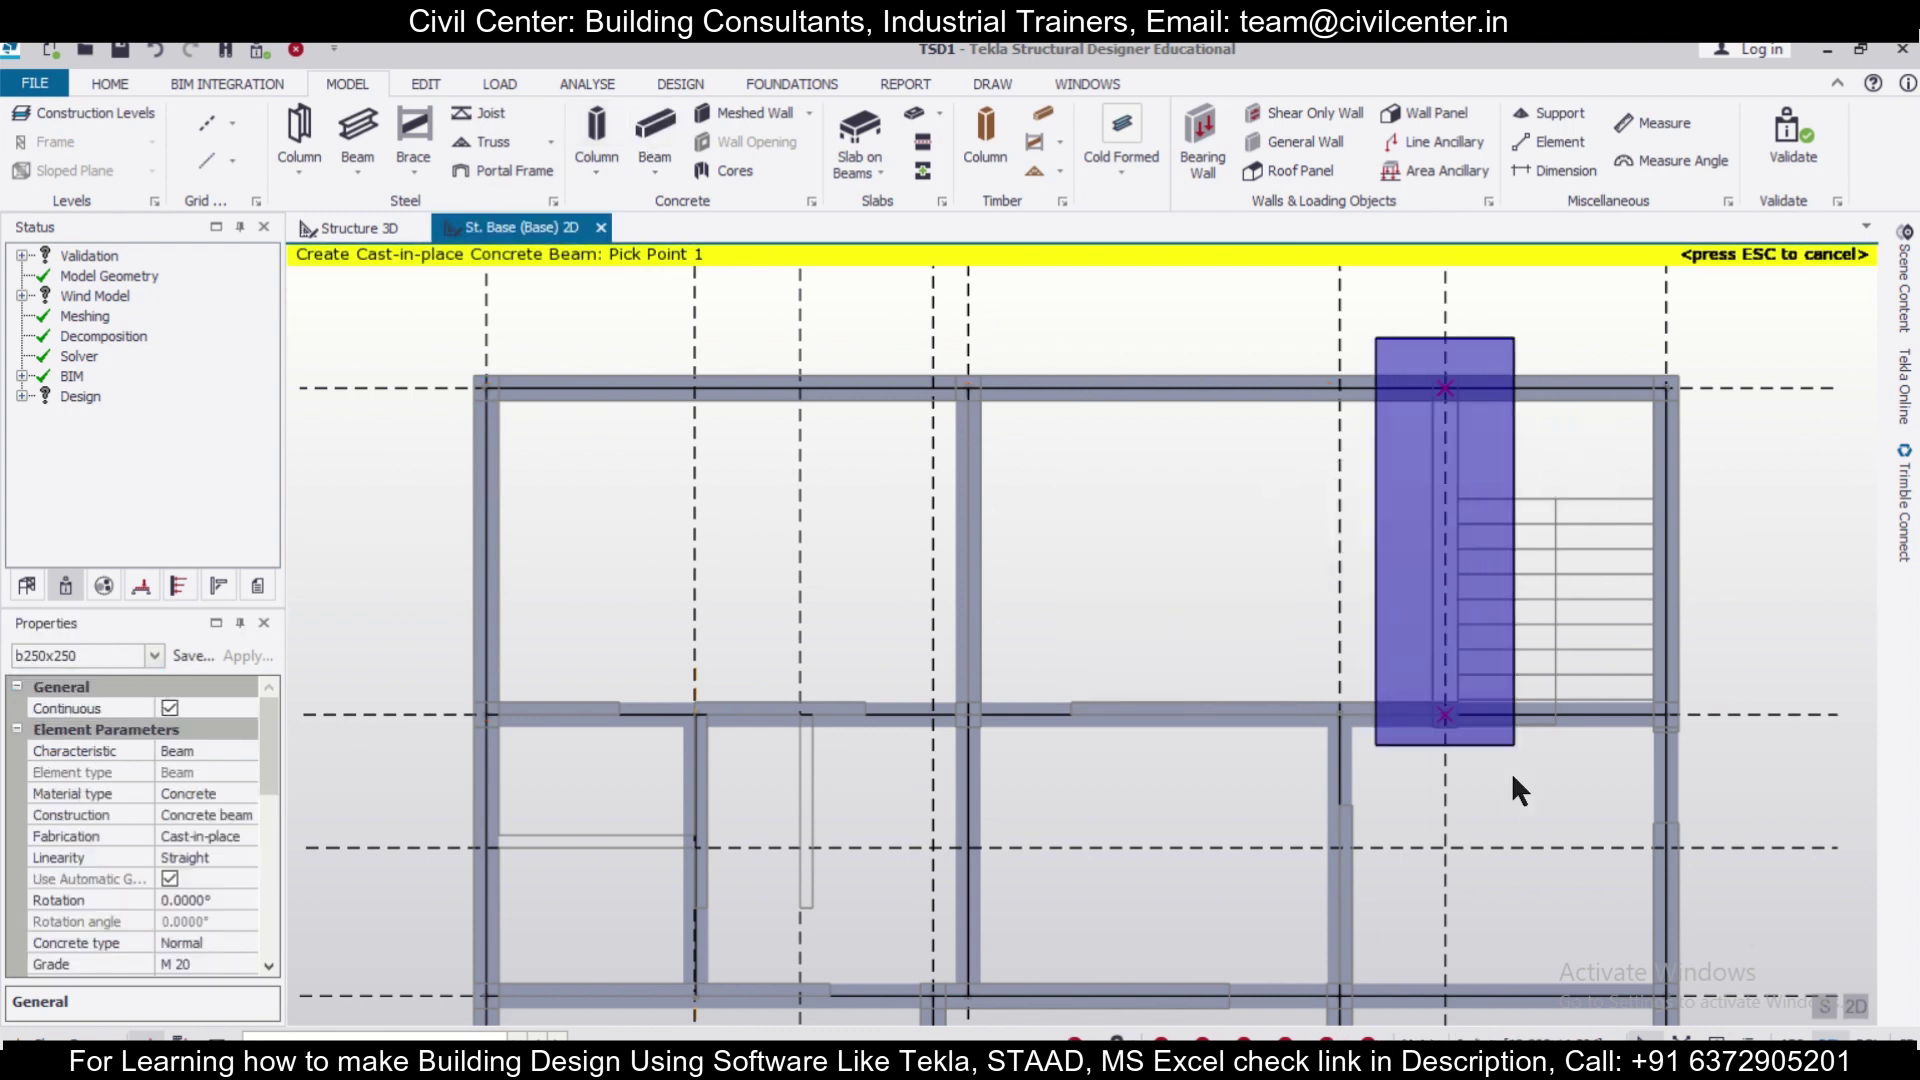
{"action": "scroll", "coordinate": [1516, 784], "scroll_direction": "down", "scroll_amount": 3}
{"action": "scroll", "coordinate": [1482, 842], "scroll_direction": "down", "scroll_amount": 2}
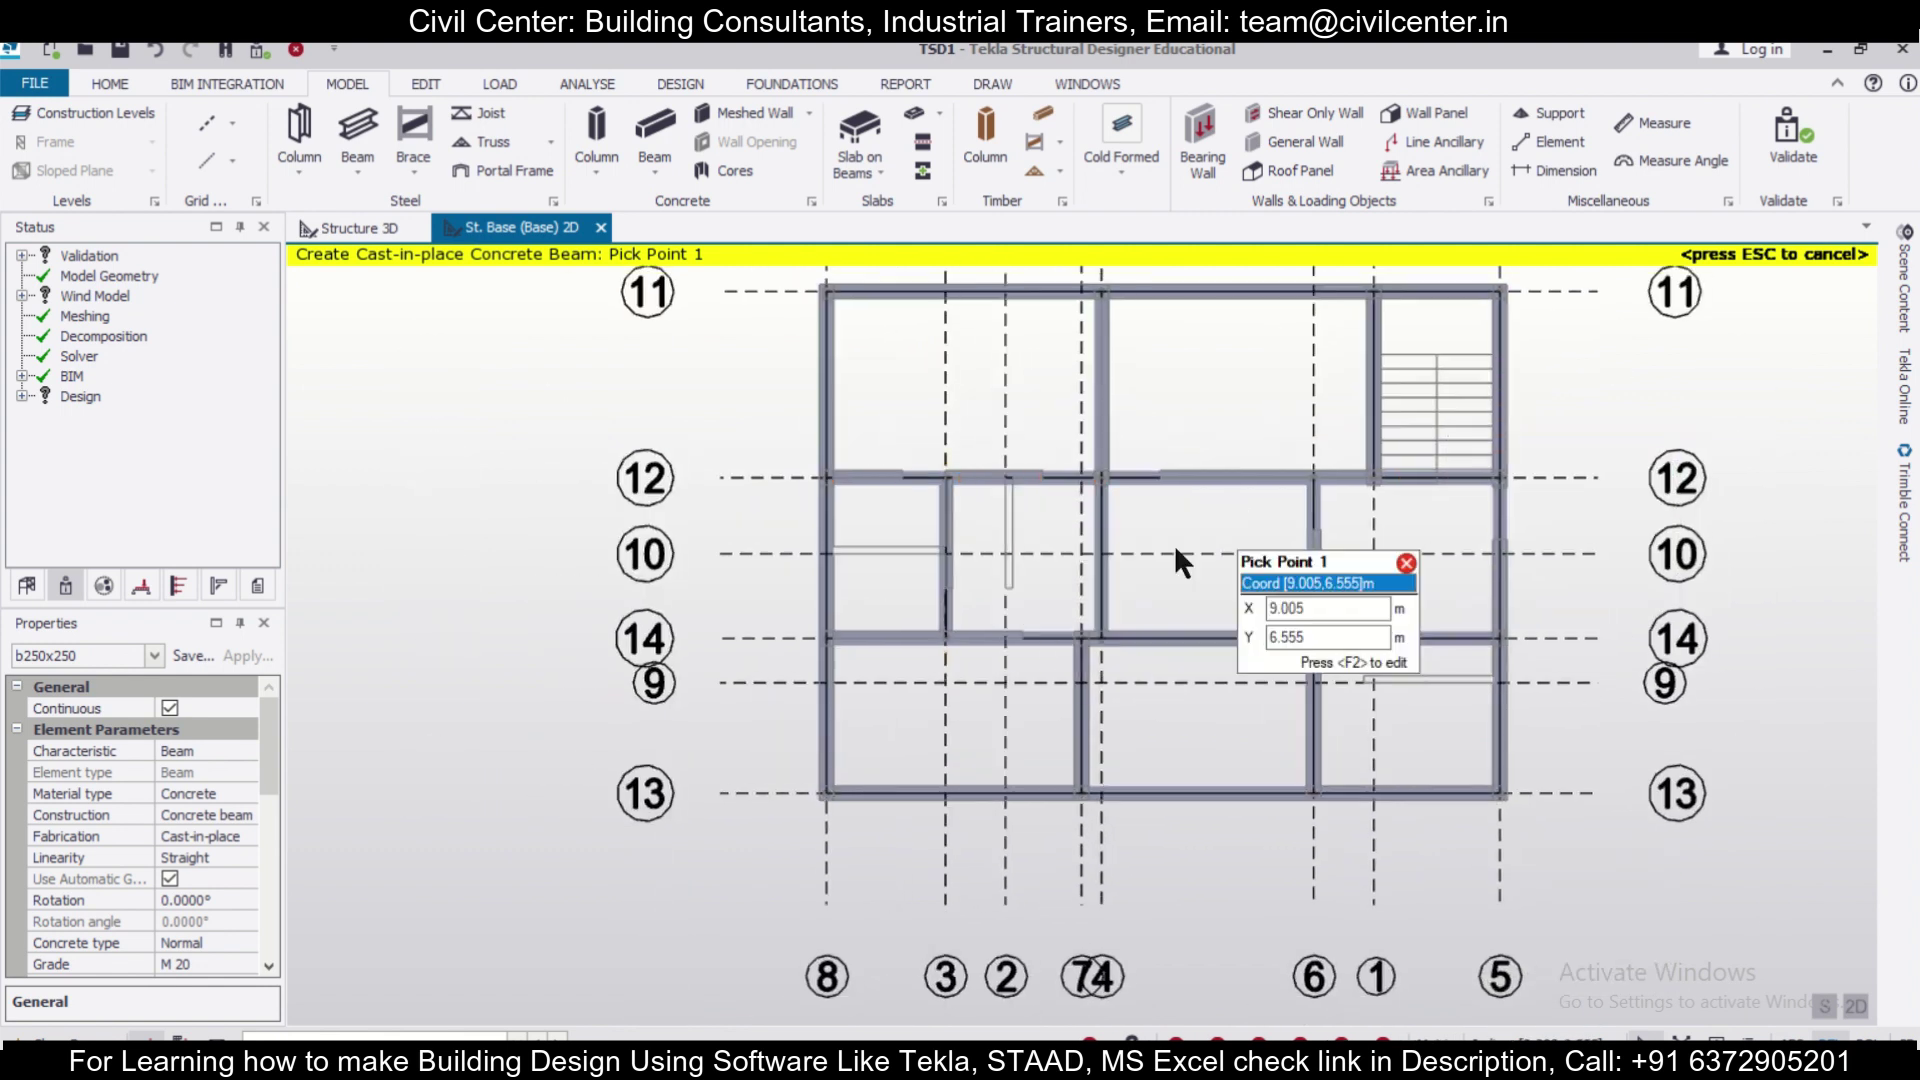
{"action": "middle_click_drag", "start_coordinate": [1174, 544], "coordinate": [1054, 581]}
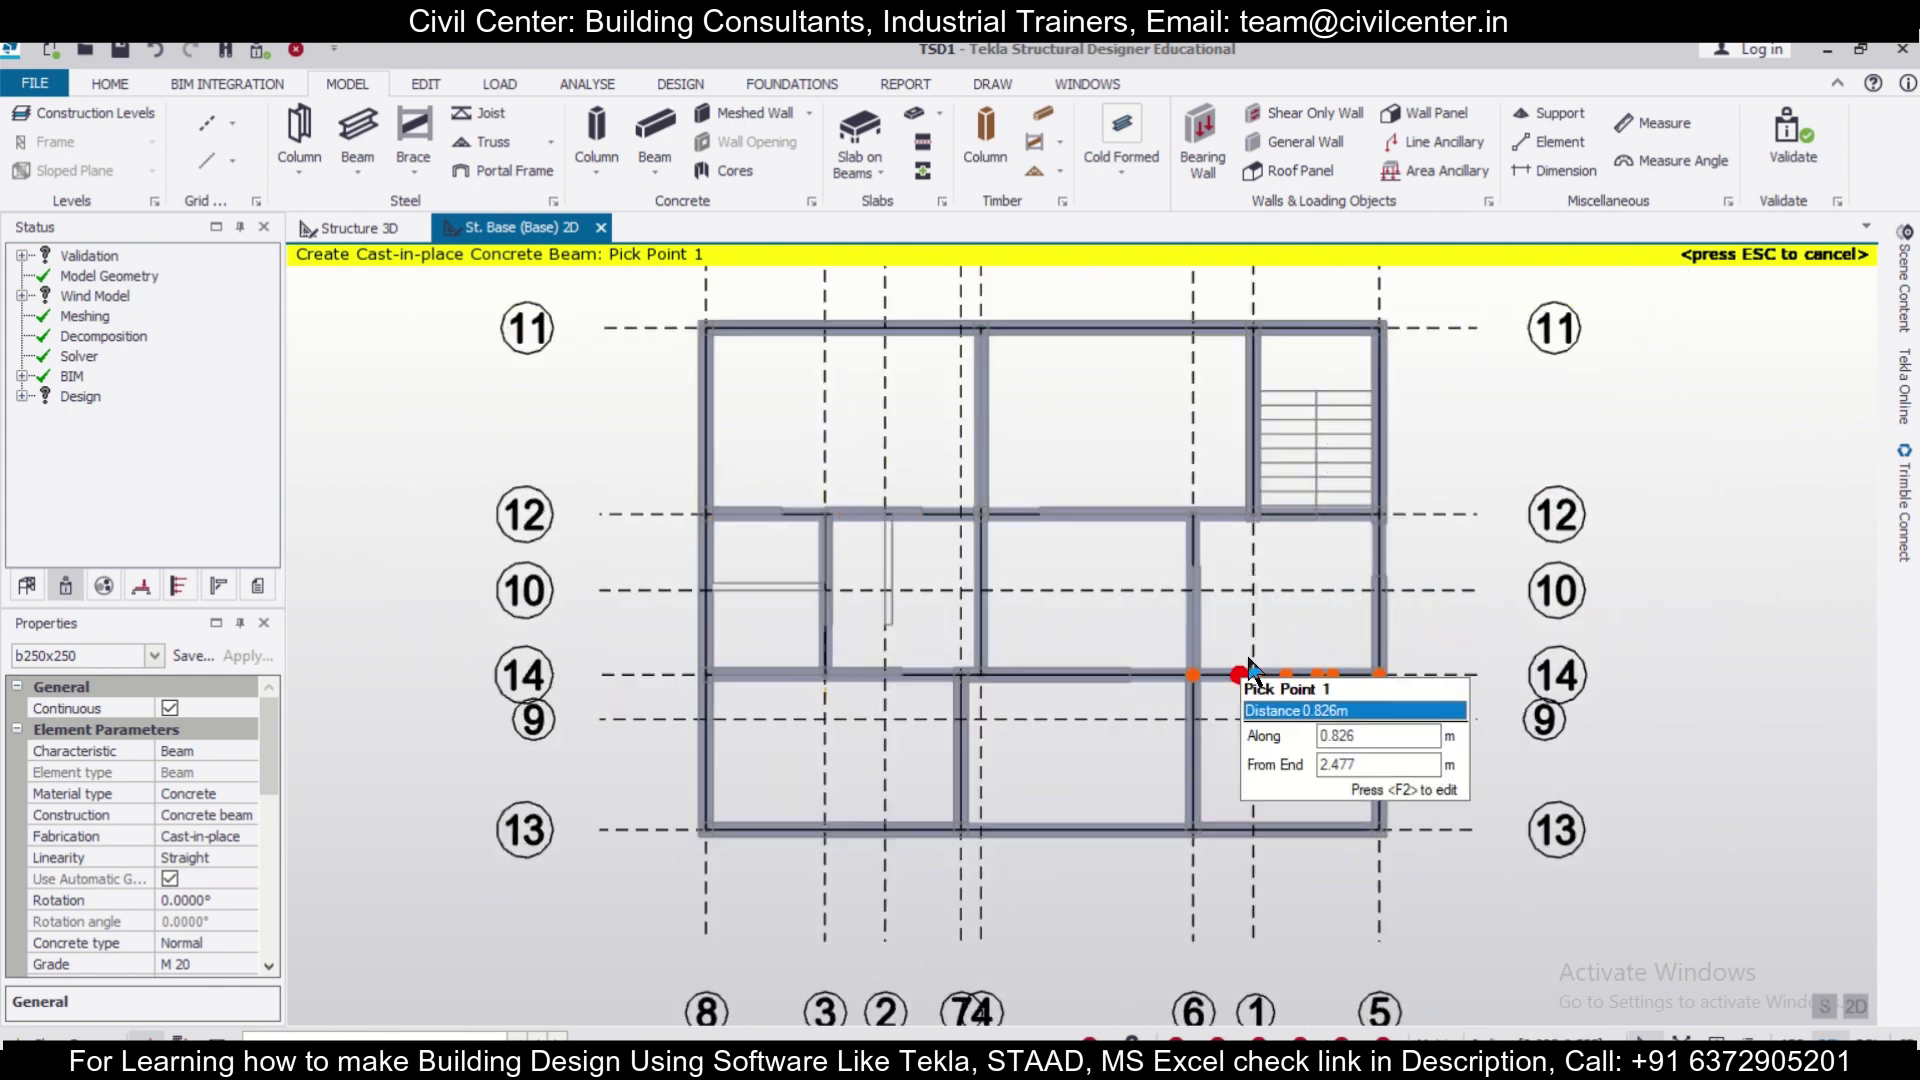
Check the base beams in the 3D structure view and set the source of construction level 1 to Base.
{"action": "left_click", "coordinate": [352, 230]}
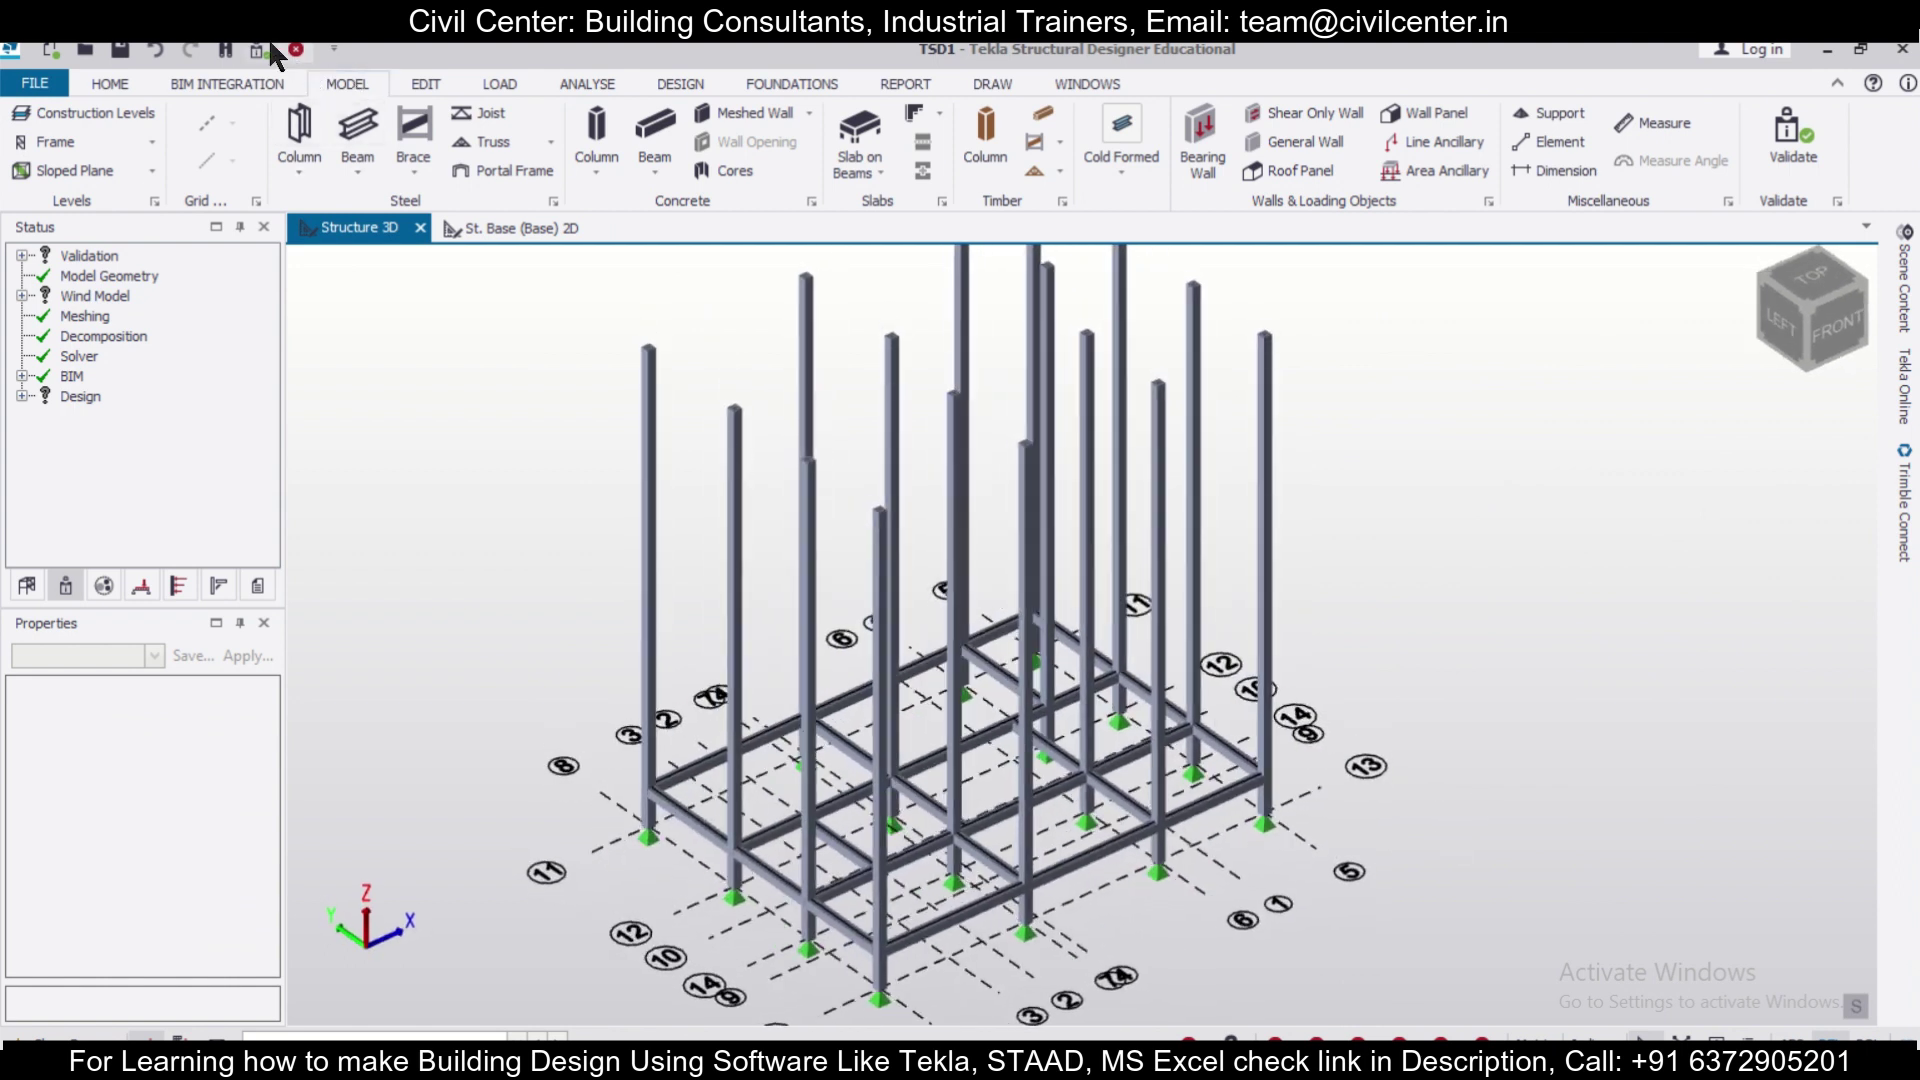
{"action": "left_click", "coordinate": [257, 48]}
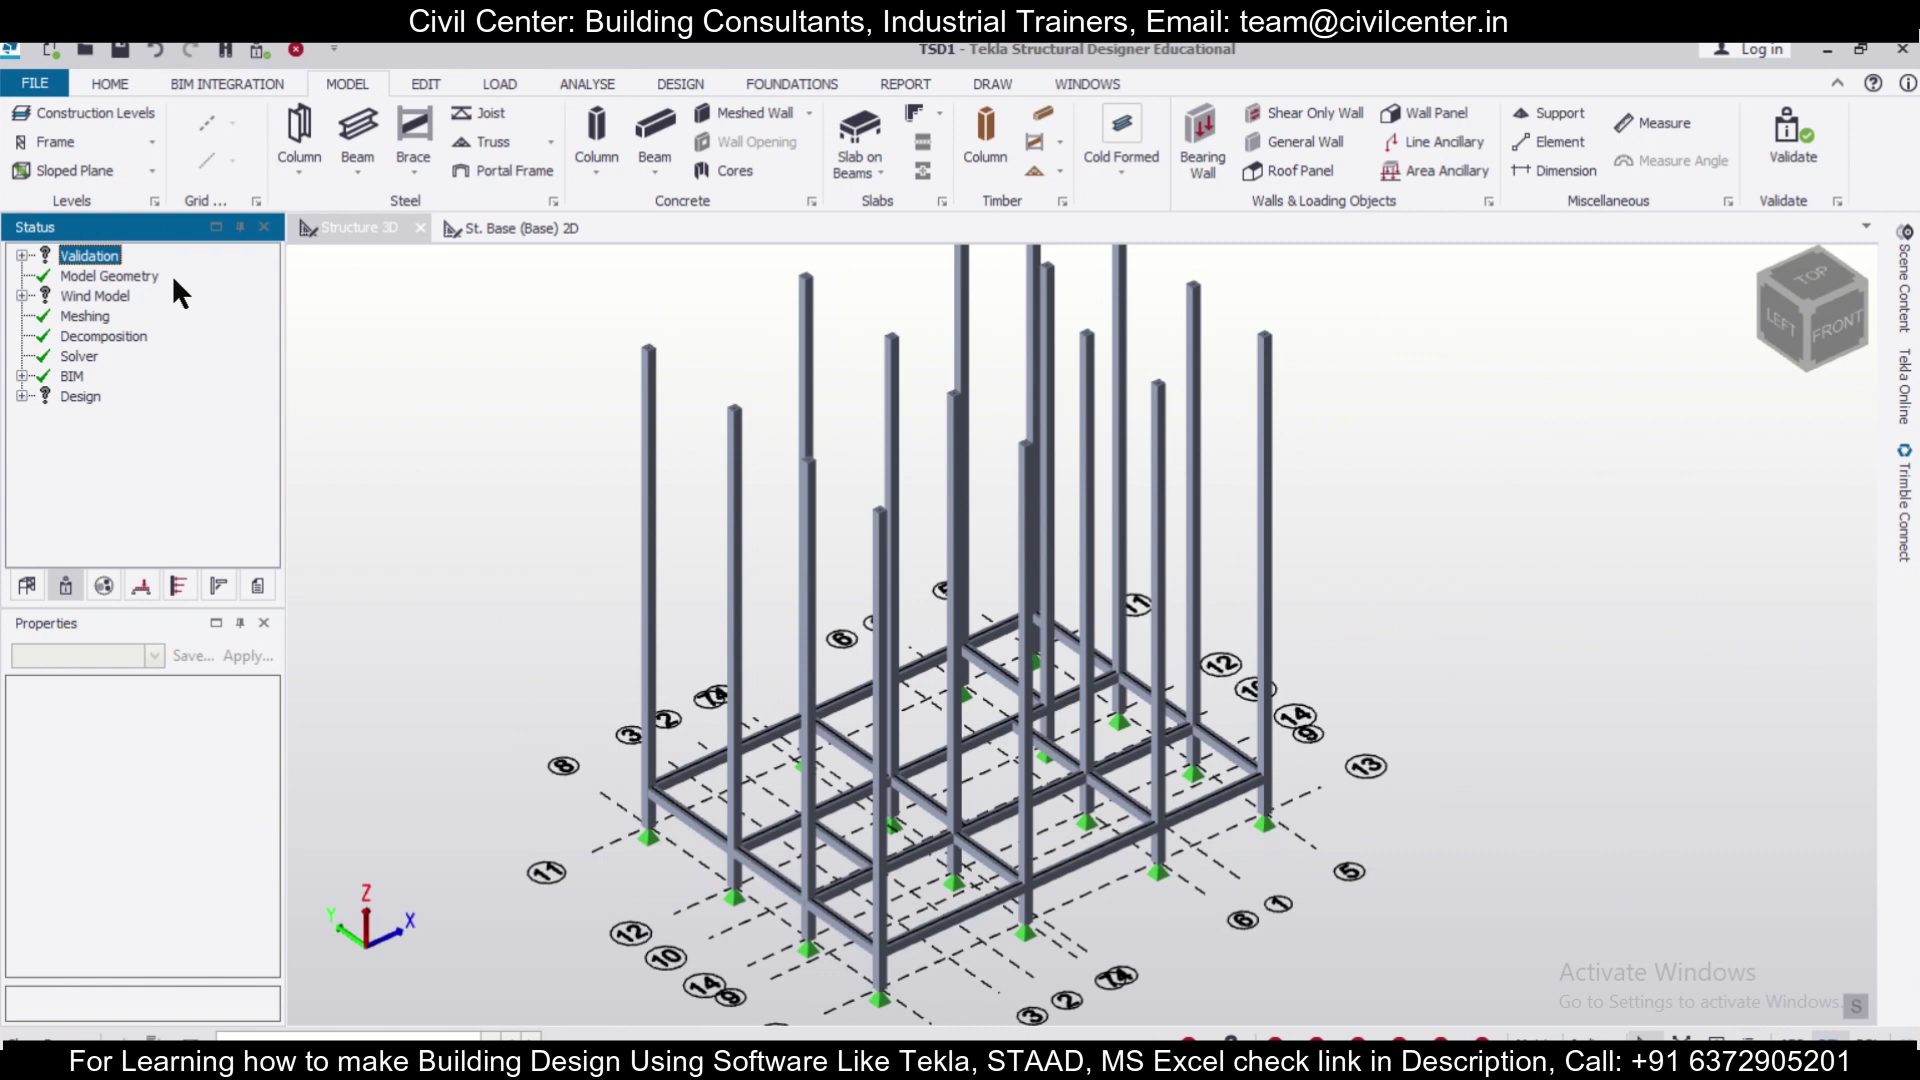
{"action": "middle_click_drag", "start_coordinate": [1395, 750], "coordinate": [1430, 795]}
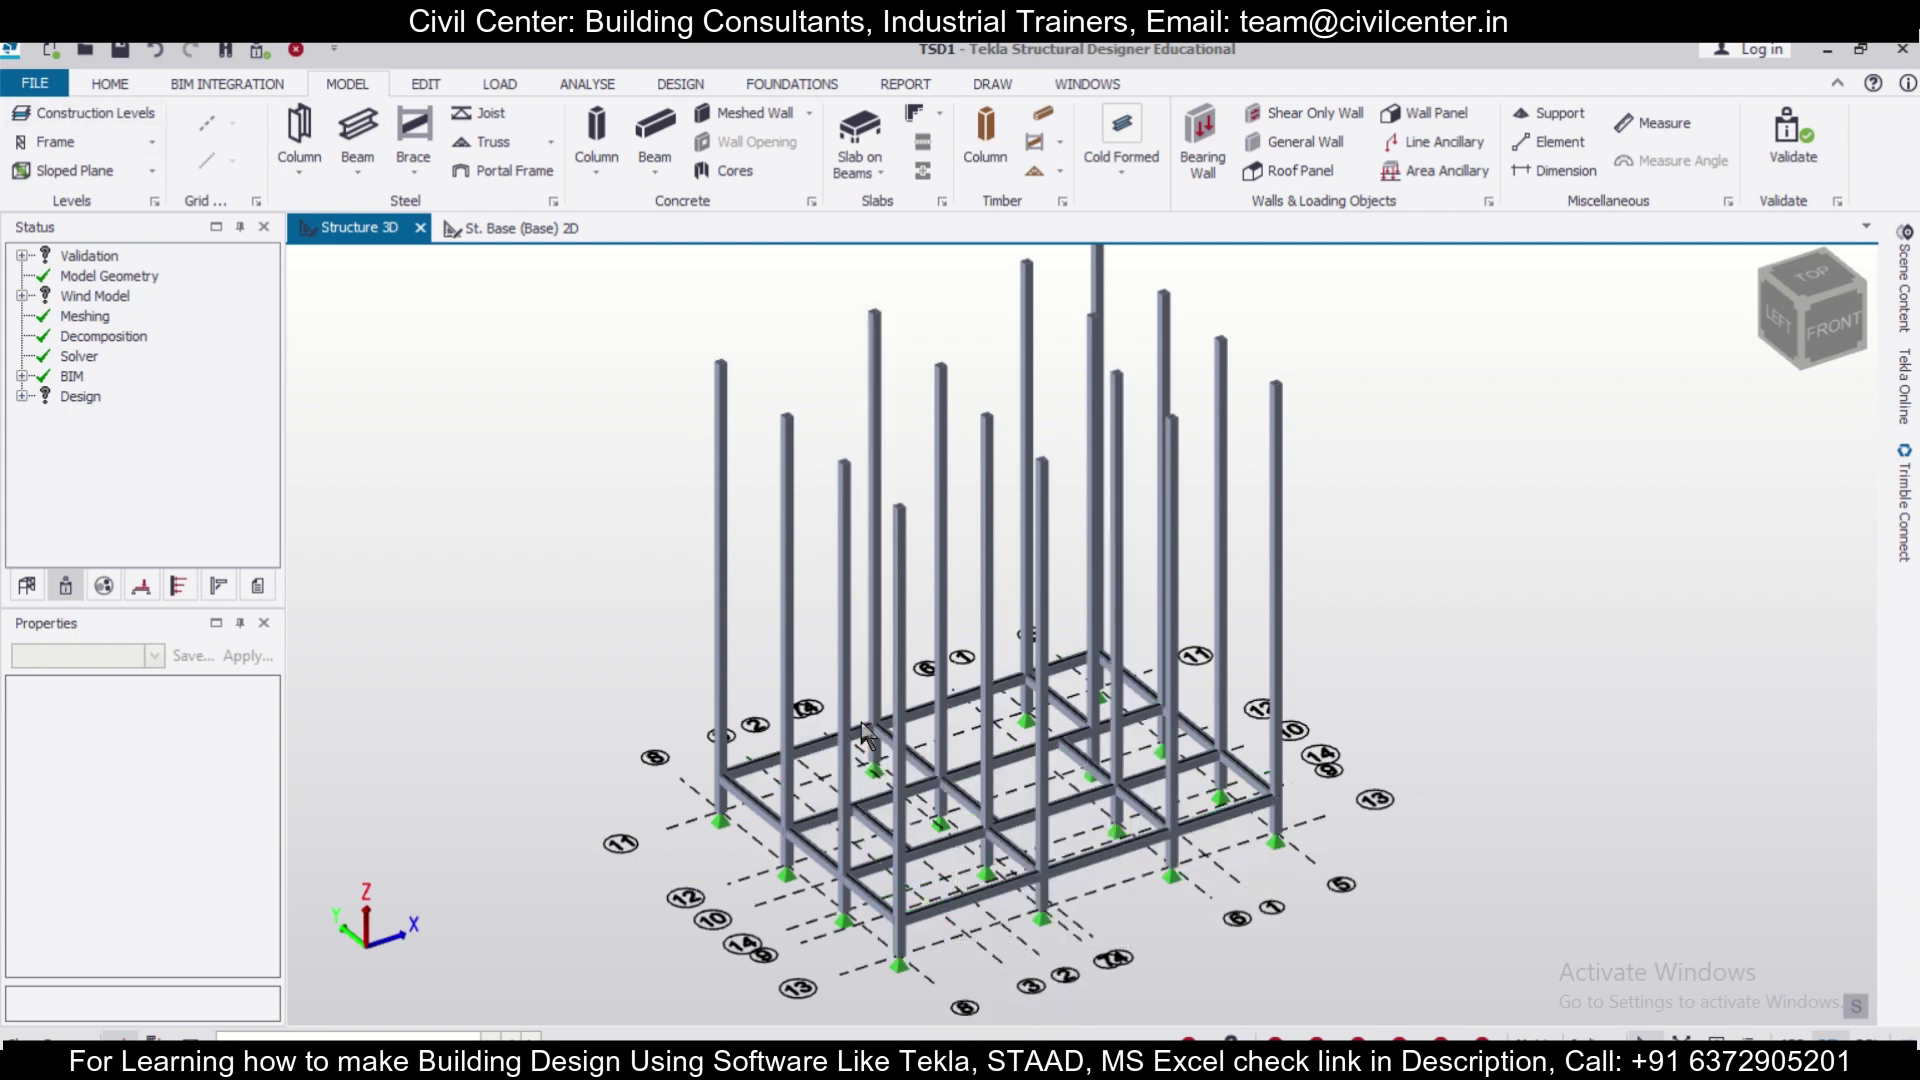
{"action": "left_click", "coordinate": [138, 108]}
{"action": "left_click", "coordinate": [1081, 508]}
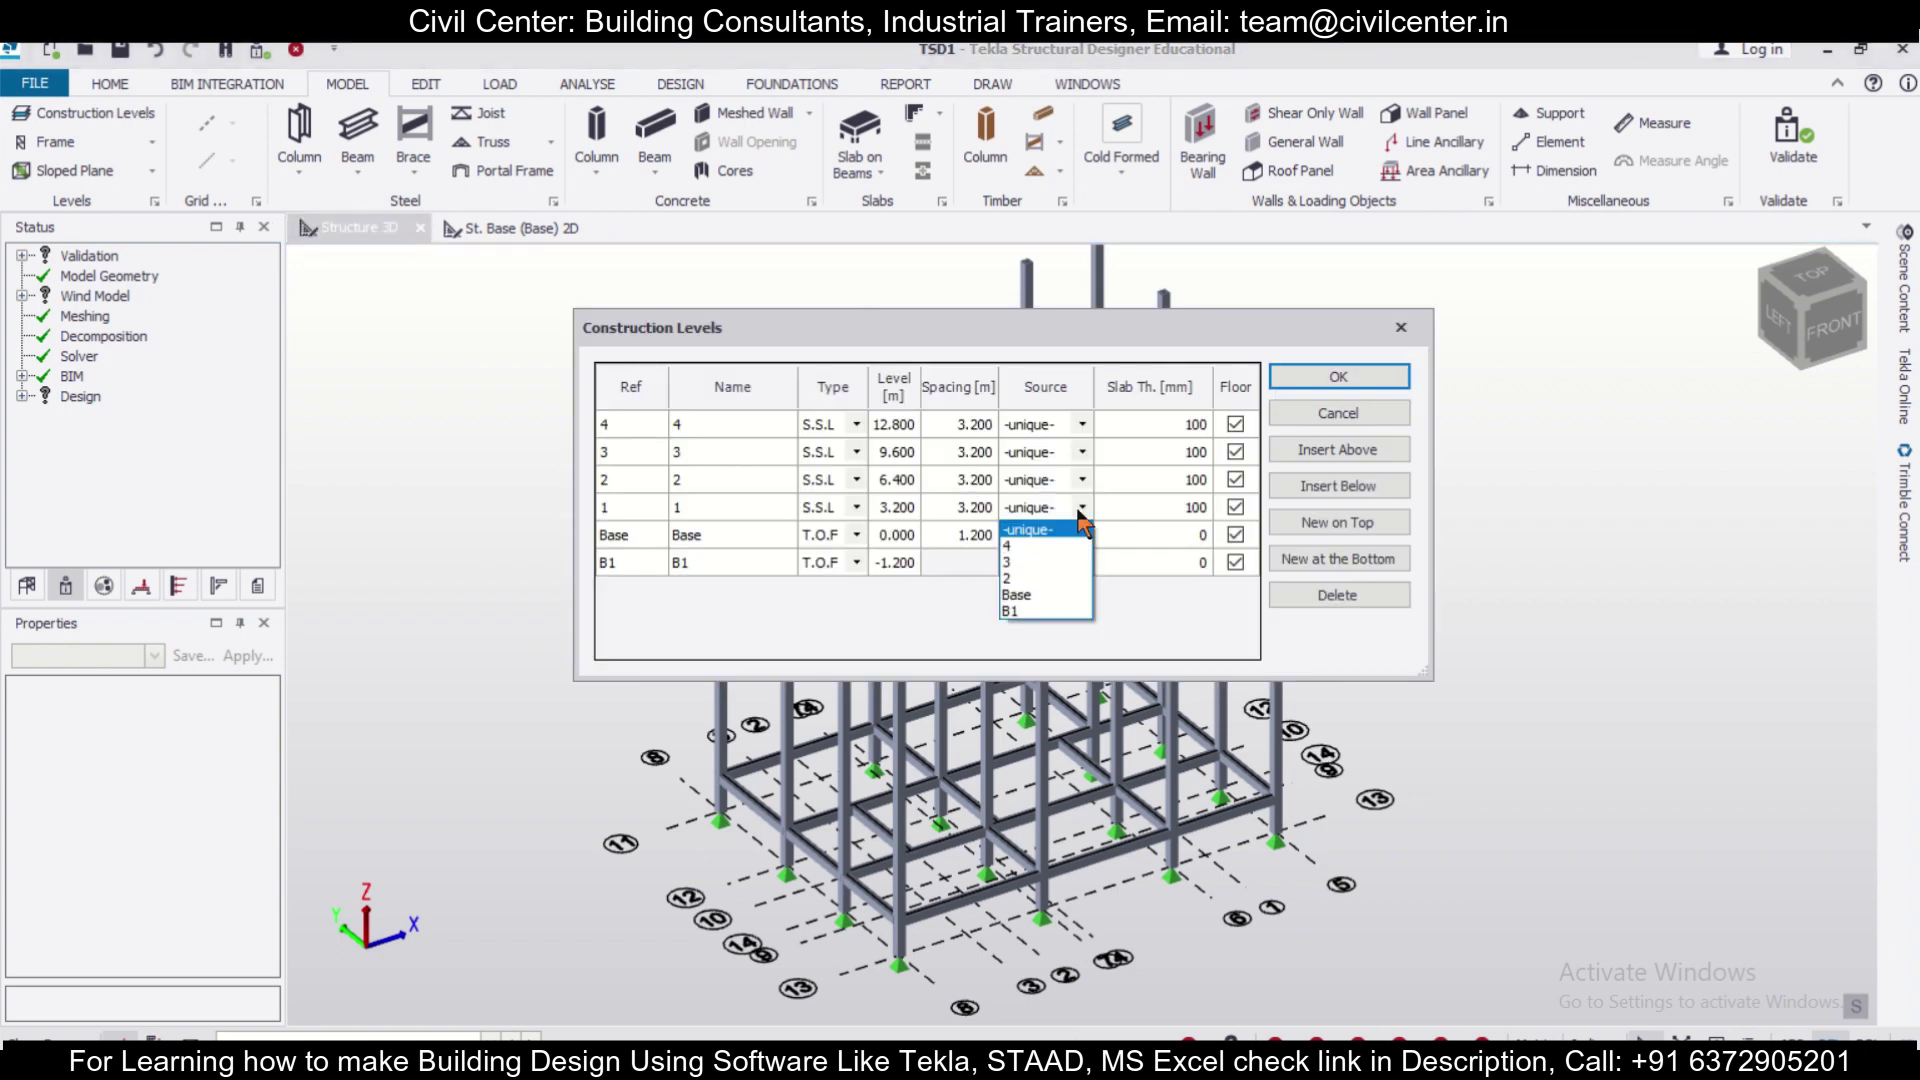
{"action": "left_click", "coordinate": [1060, 600]}
{"action": "left_click", "coordinate": [1354, 376]}
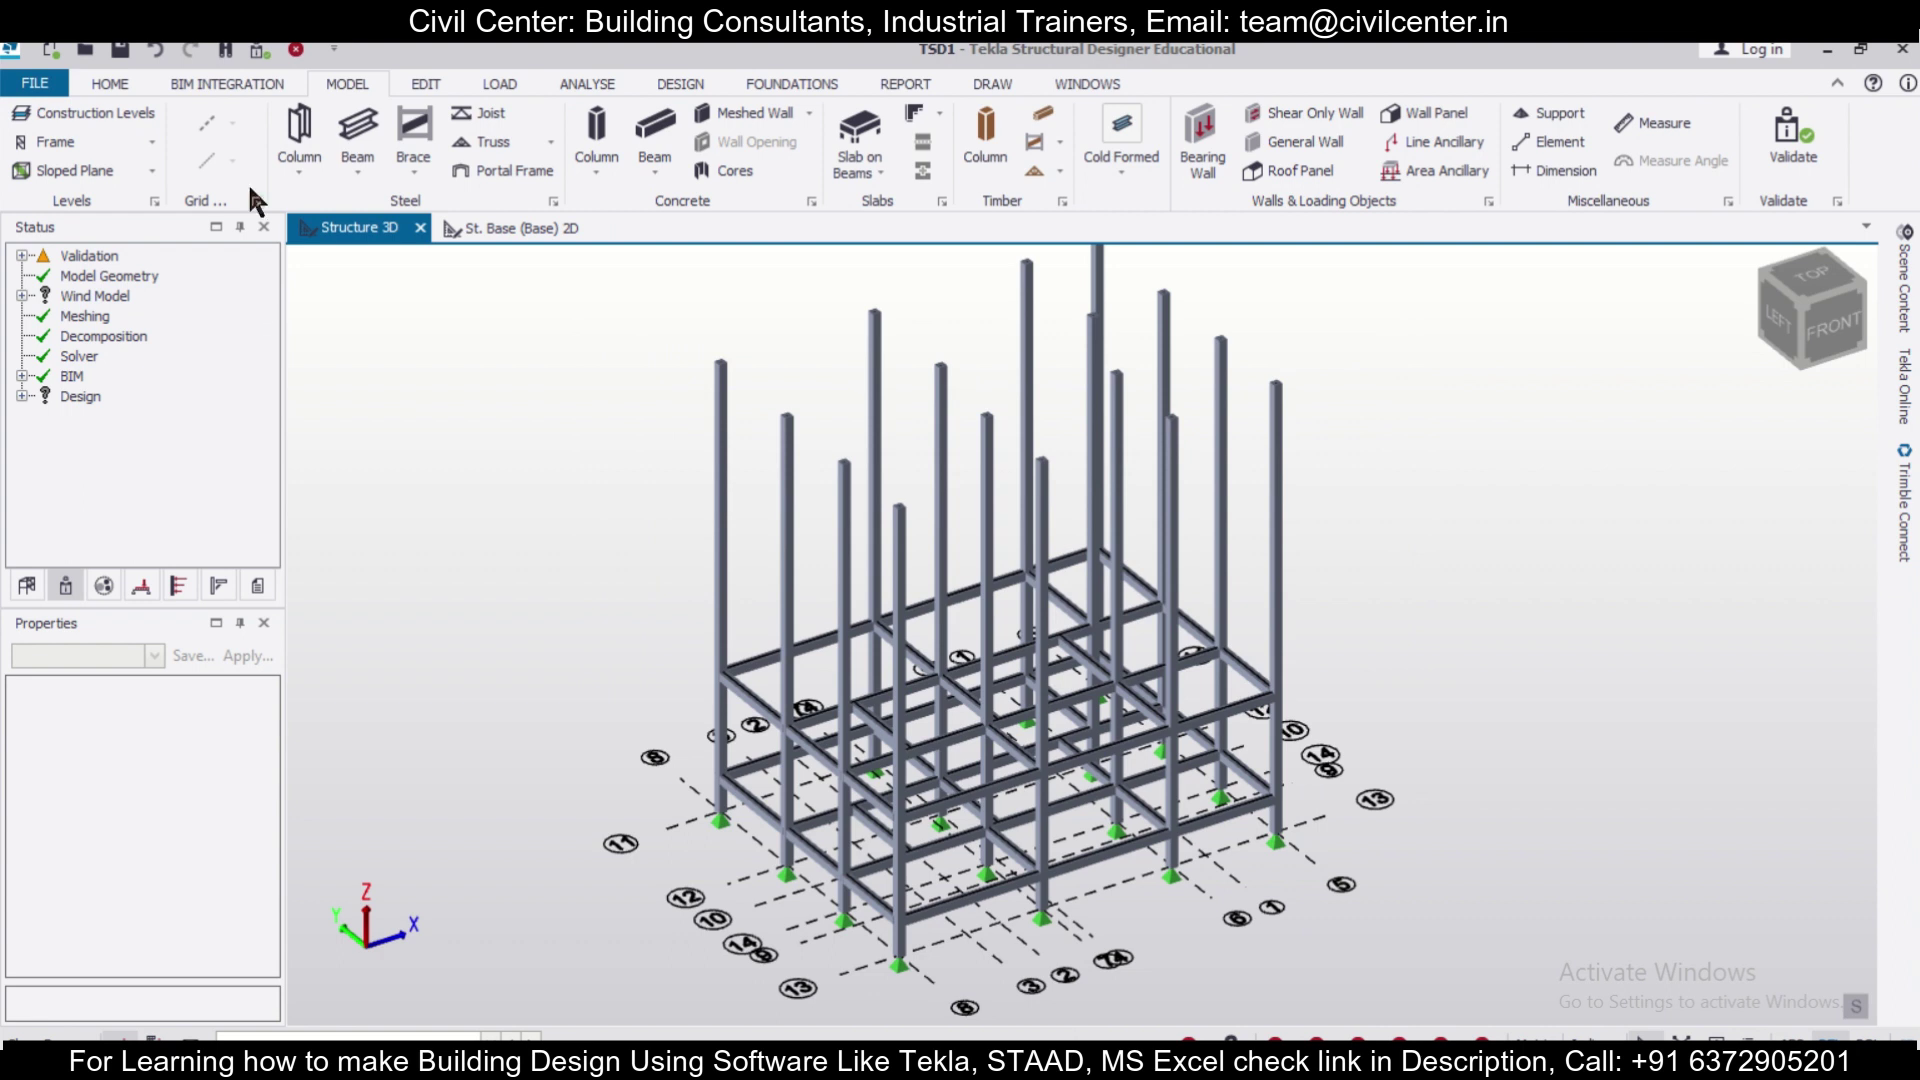
Set the source of construction level 1 back to -unique- so its copied beams can be edited independently.
{"action": "left_click", "coordinate": [90, 113]}
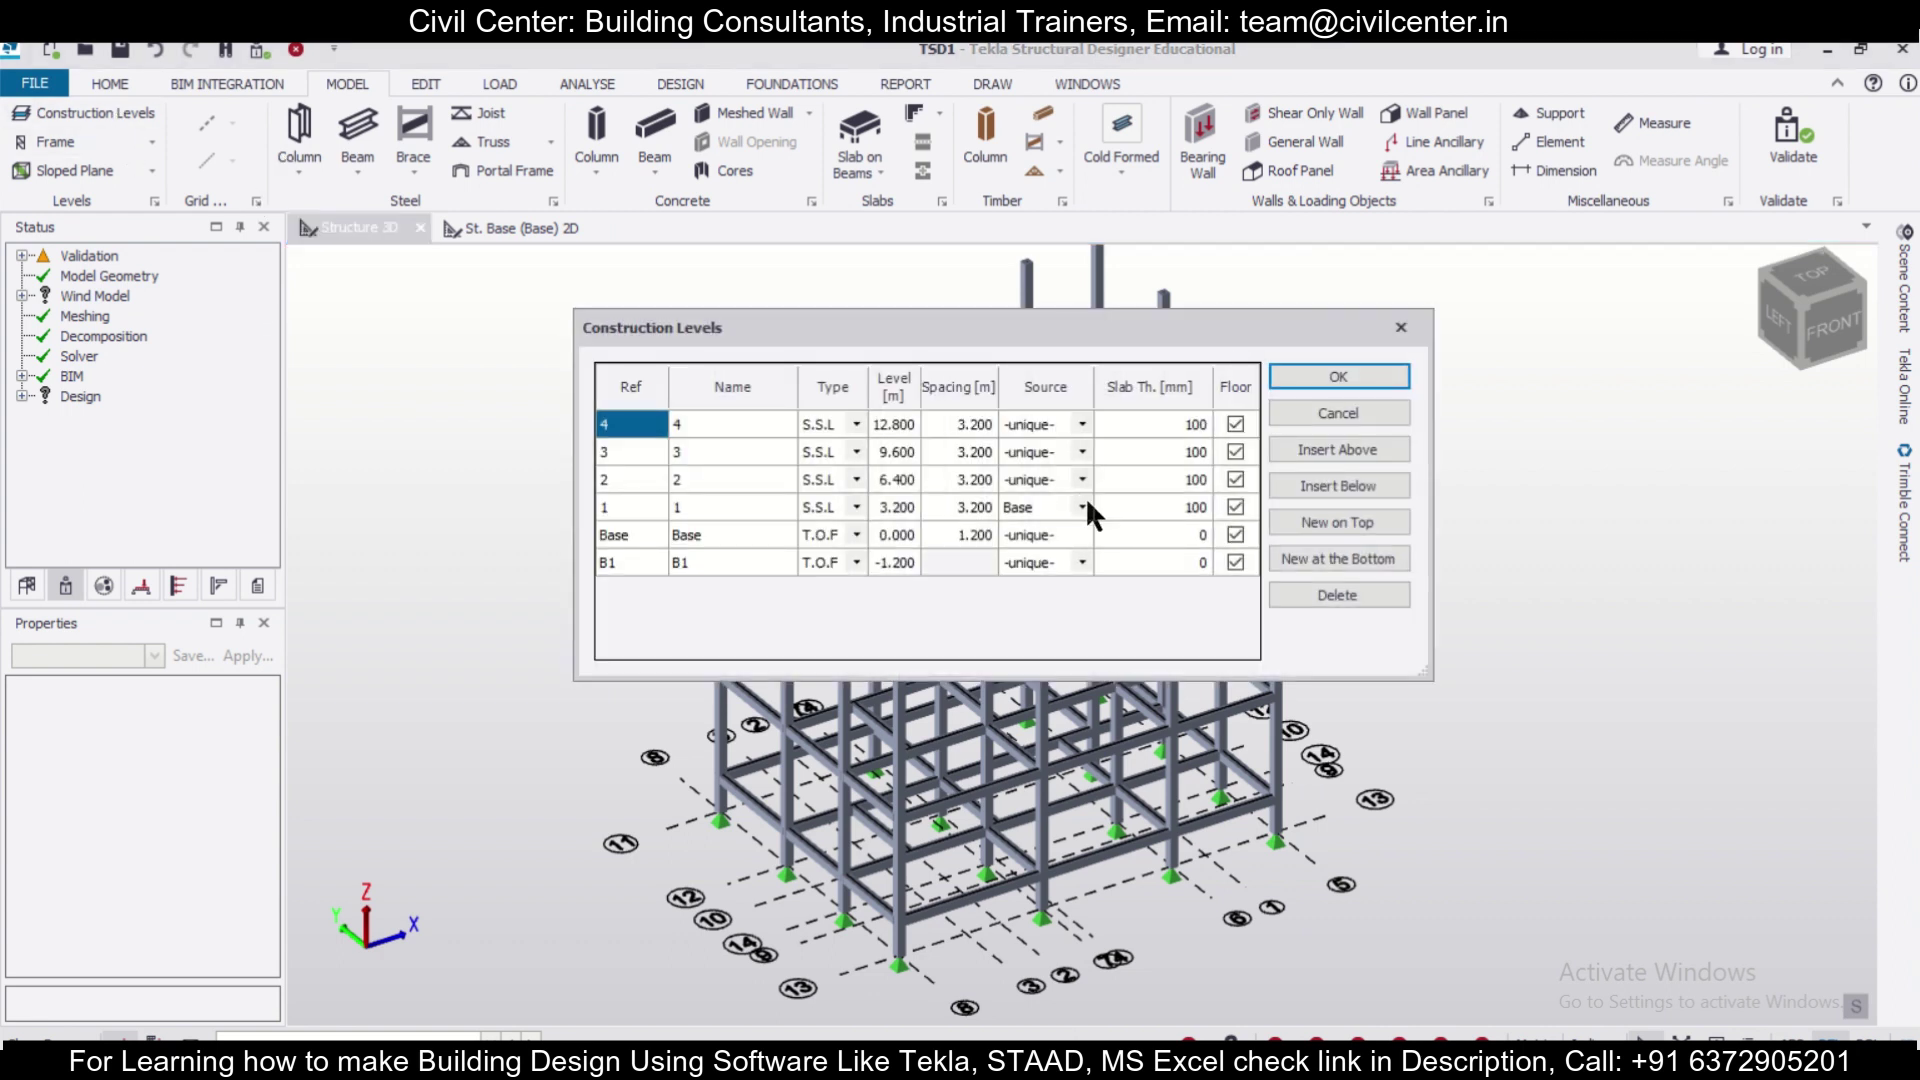
{"action": "left_click", "coordinate": [1084, 503]}
{"action": "left_click", "coordinate": [1048, 528]}
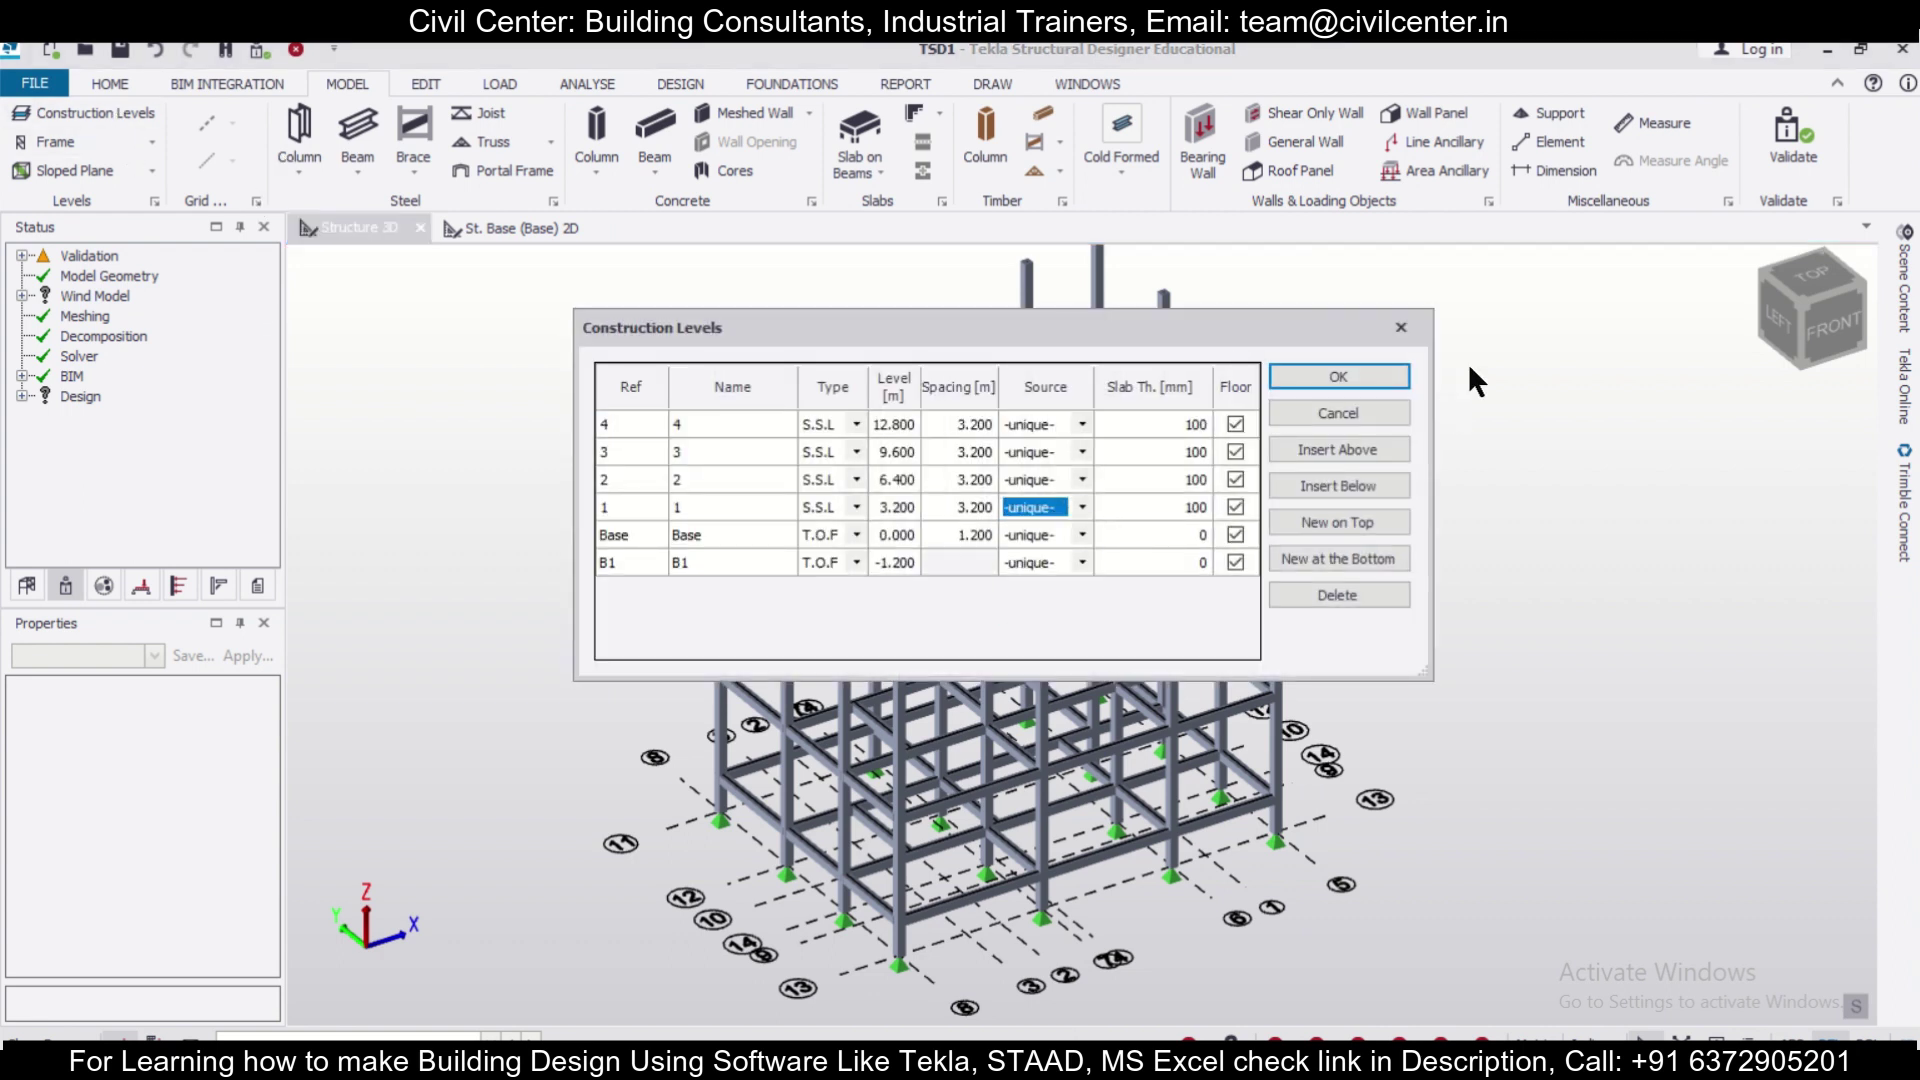
{"action": "left_click", "coordinate": [1384, 376]}
Select all level 1 beams and assign them a new rectangular section with 250 mm breadth and 300 mm depth.
{"action": "middle_click_drag", "start_coordinate": [1498, 862], "coordinate": [1326, 745]}
{"action": "left_click_drag", "start_coordinate": [593, 641], "coordinate": [1443, 755]}
{"action": "middle_click_drag", "start_coordinate": [1443, 755], "coordinate": [1528, 878]}
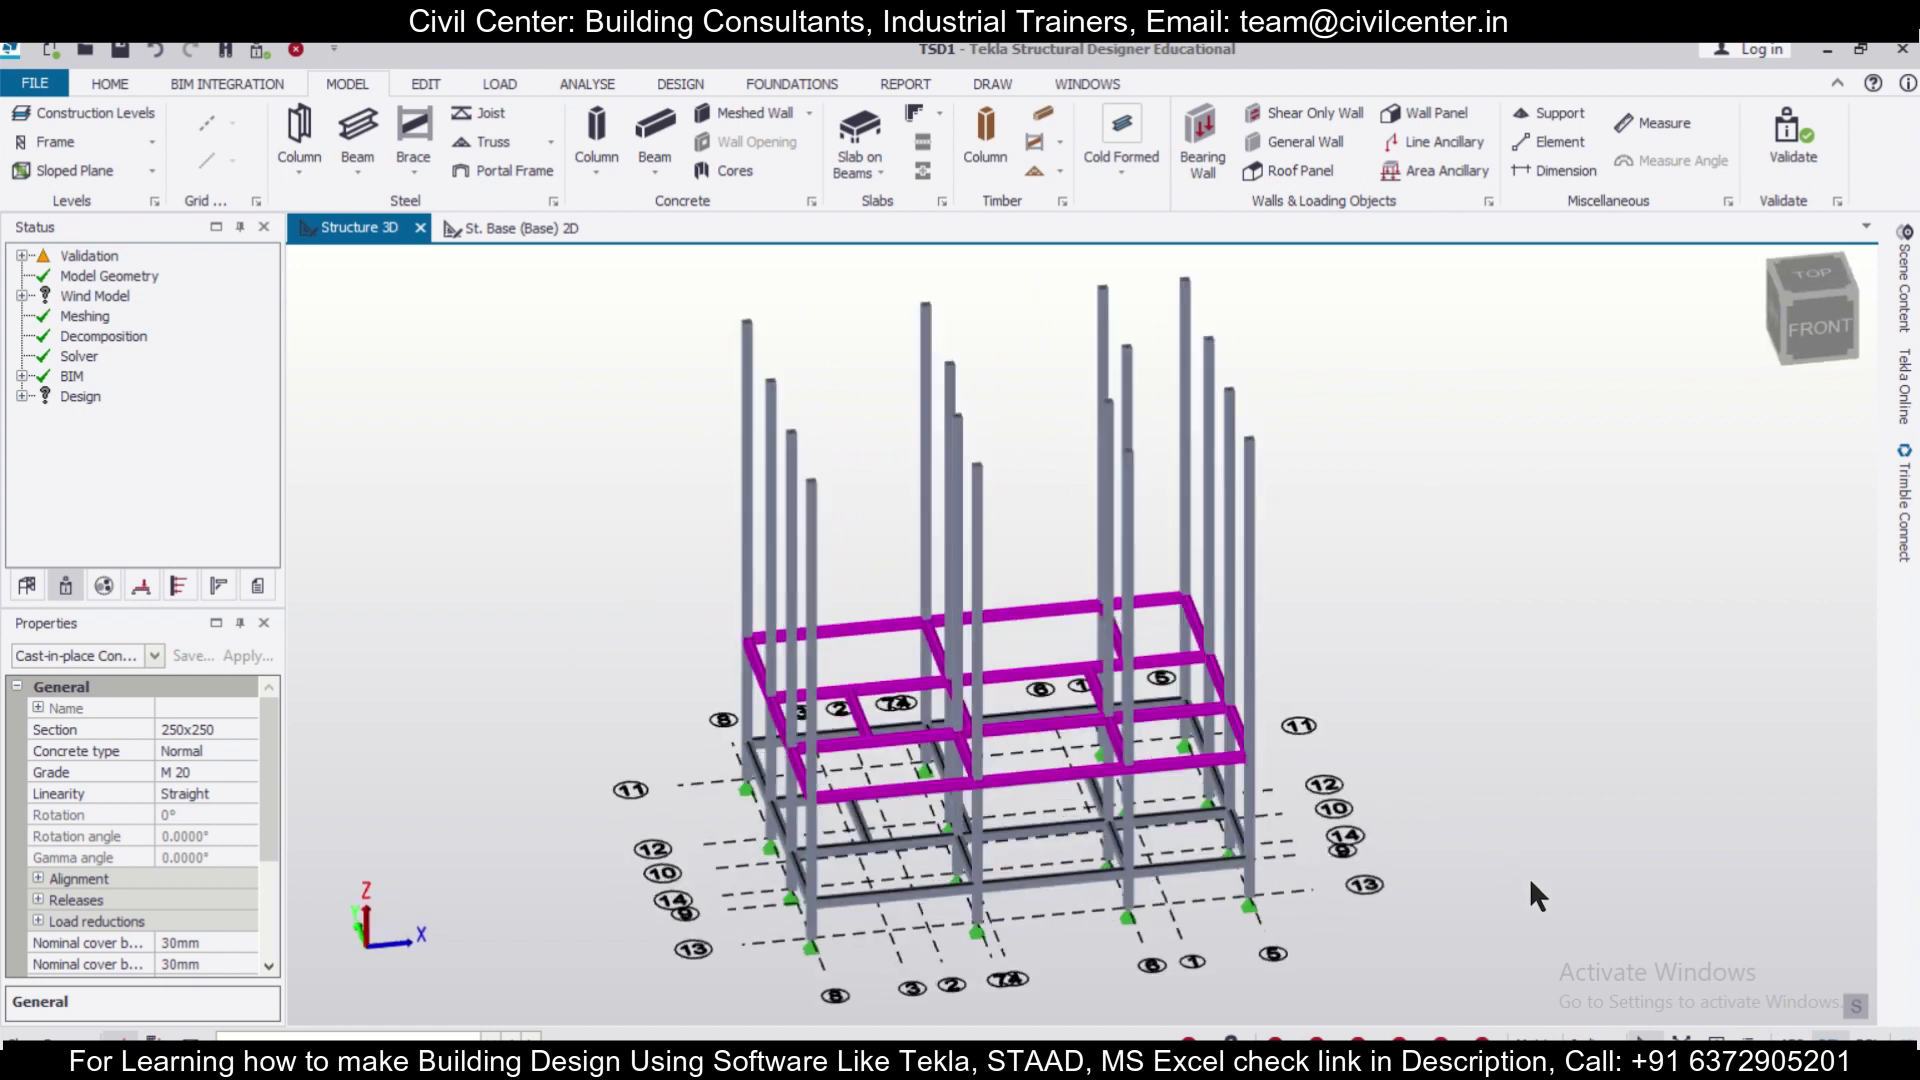
{"action": "left_click", "coordinate": [230, 729]}
{"action": "left_click", "coordinate": [247, 729]}
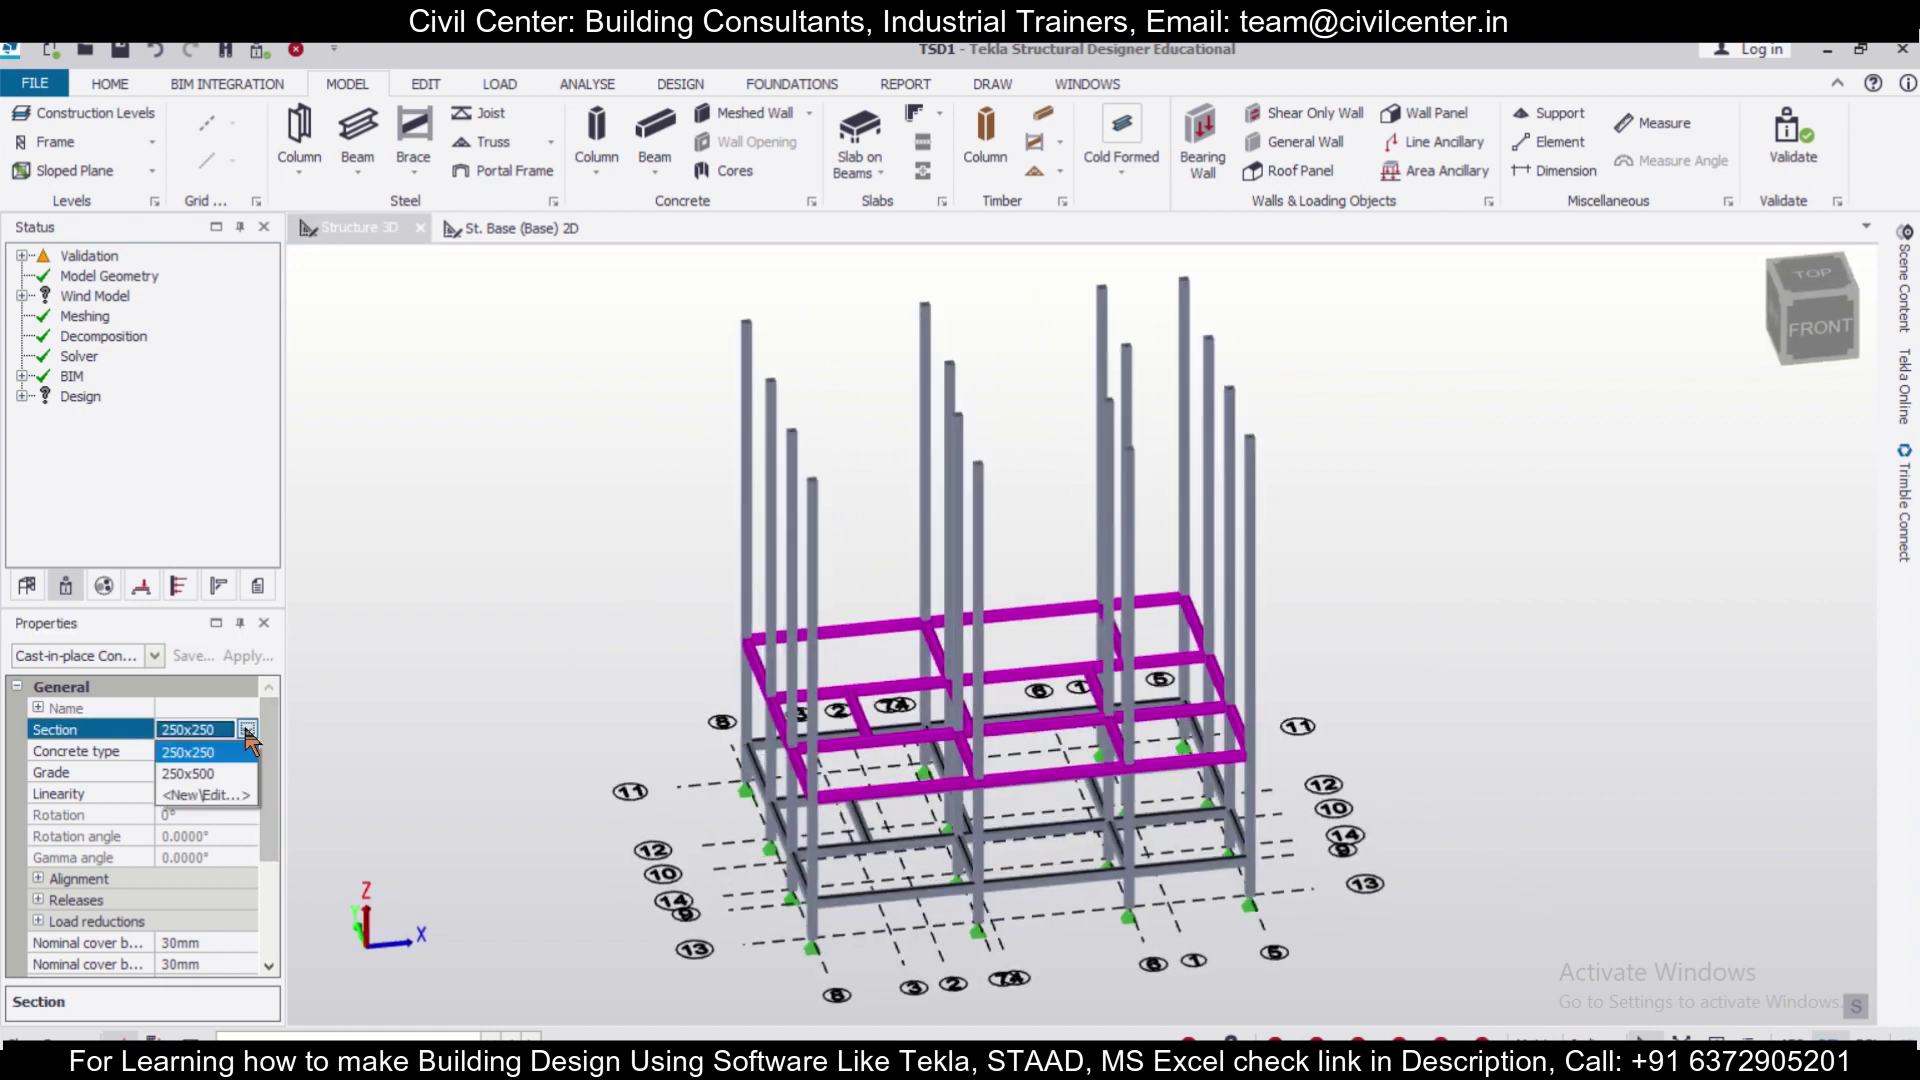
{"action": "left_click", "coordinate": [214, 792]}
{"action": "double_click", "coordinate": [670, 396]}
{"action": "type", "text": "300"}
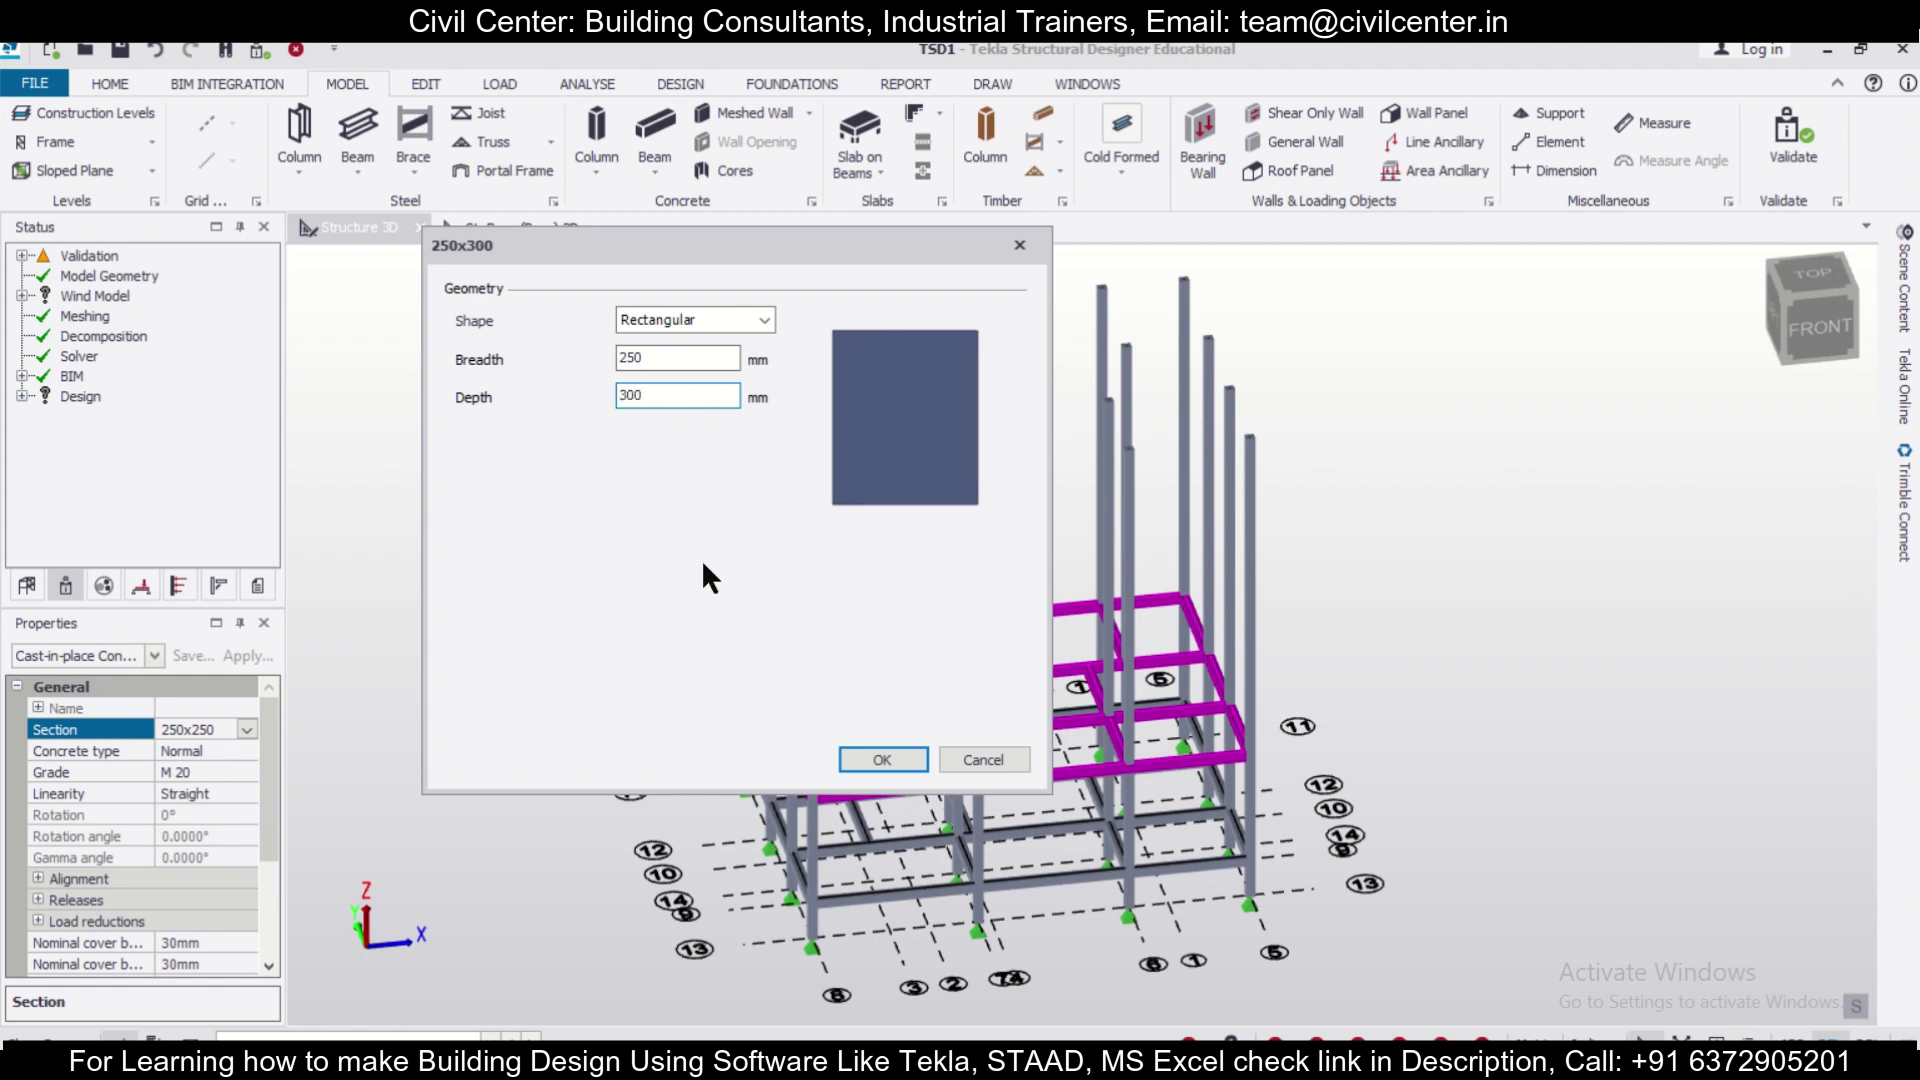
{"action": "left_click", "coordinate": [897, 759]}
{"action": "middle_click_drag", "start_coordinate": [1468, 800], "coordinate": [1060, 775]}
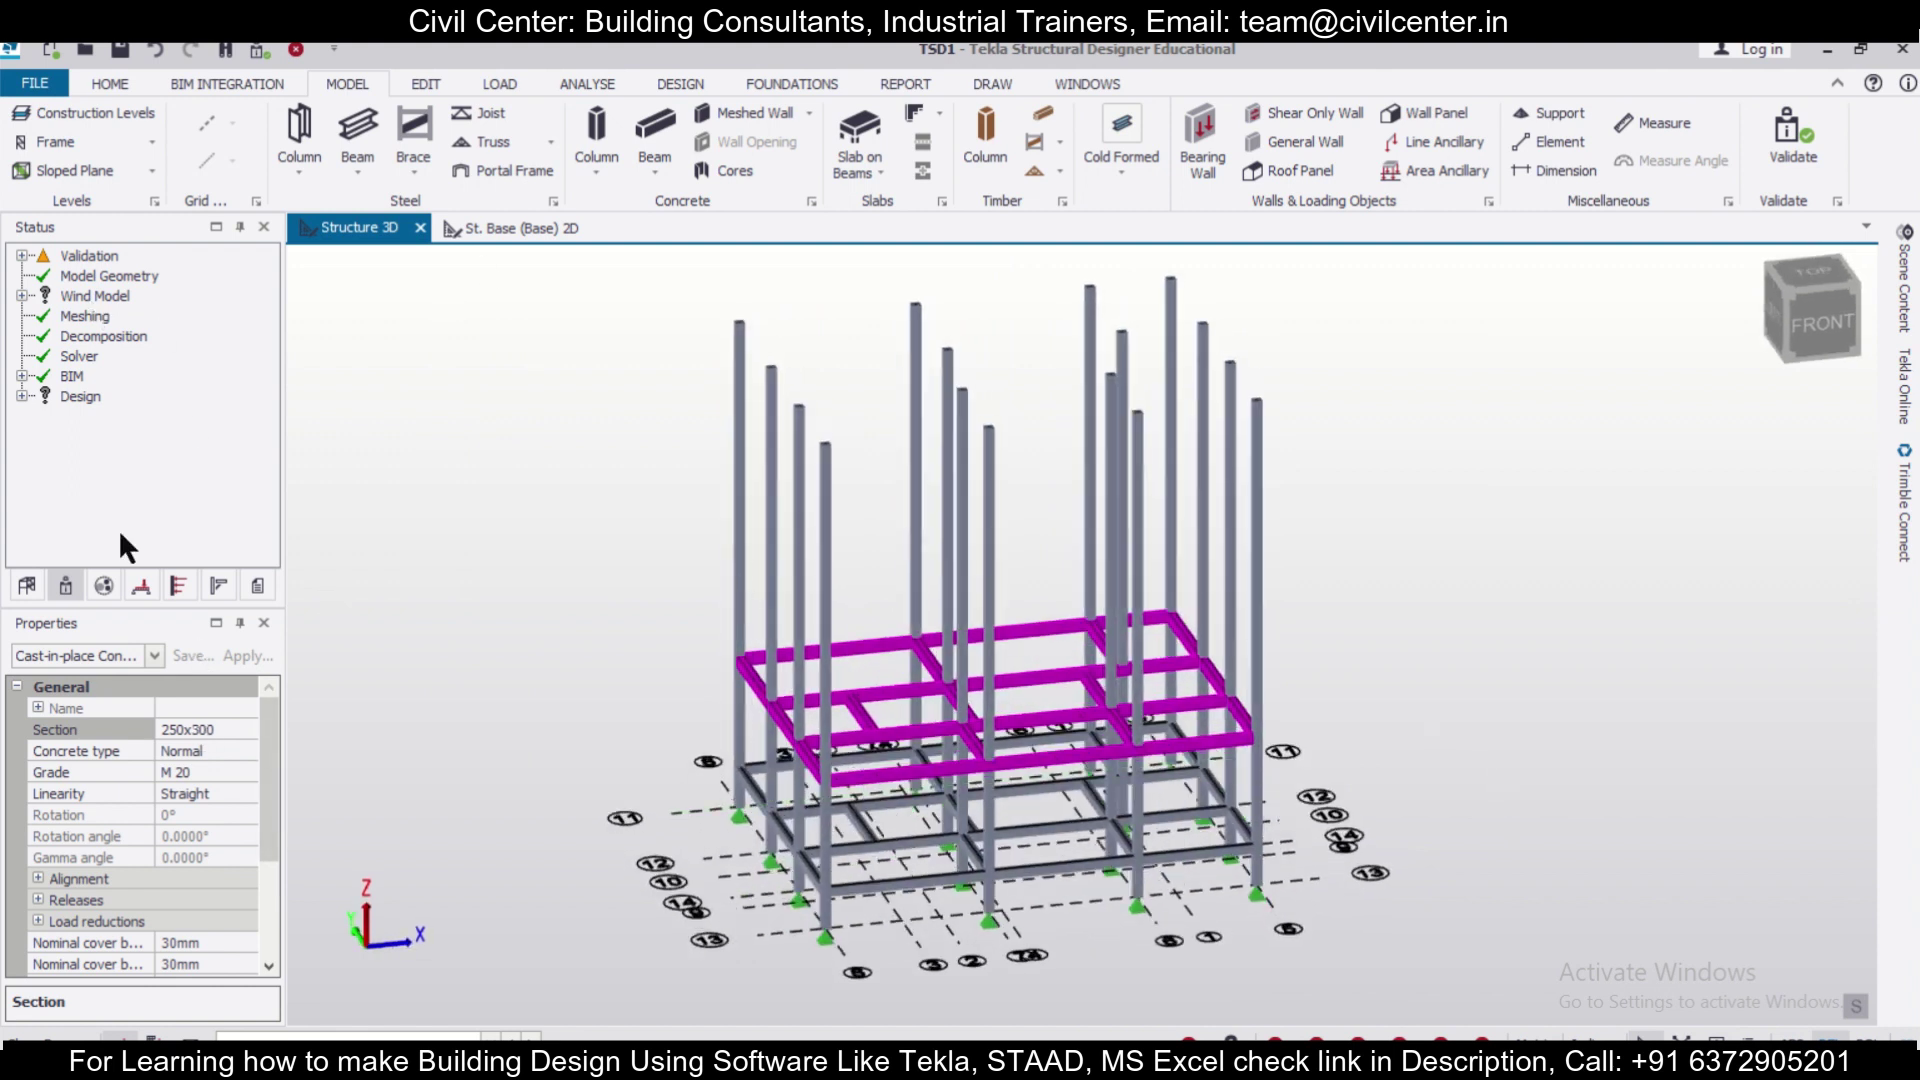
Open the level 1 plan and place 100 mm slabs on beams in both large bays between grids 11 and 12 and bays 8-3 and 4-6 below.
{"action": "left_click", "coordinate": [27, 586]}
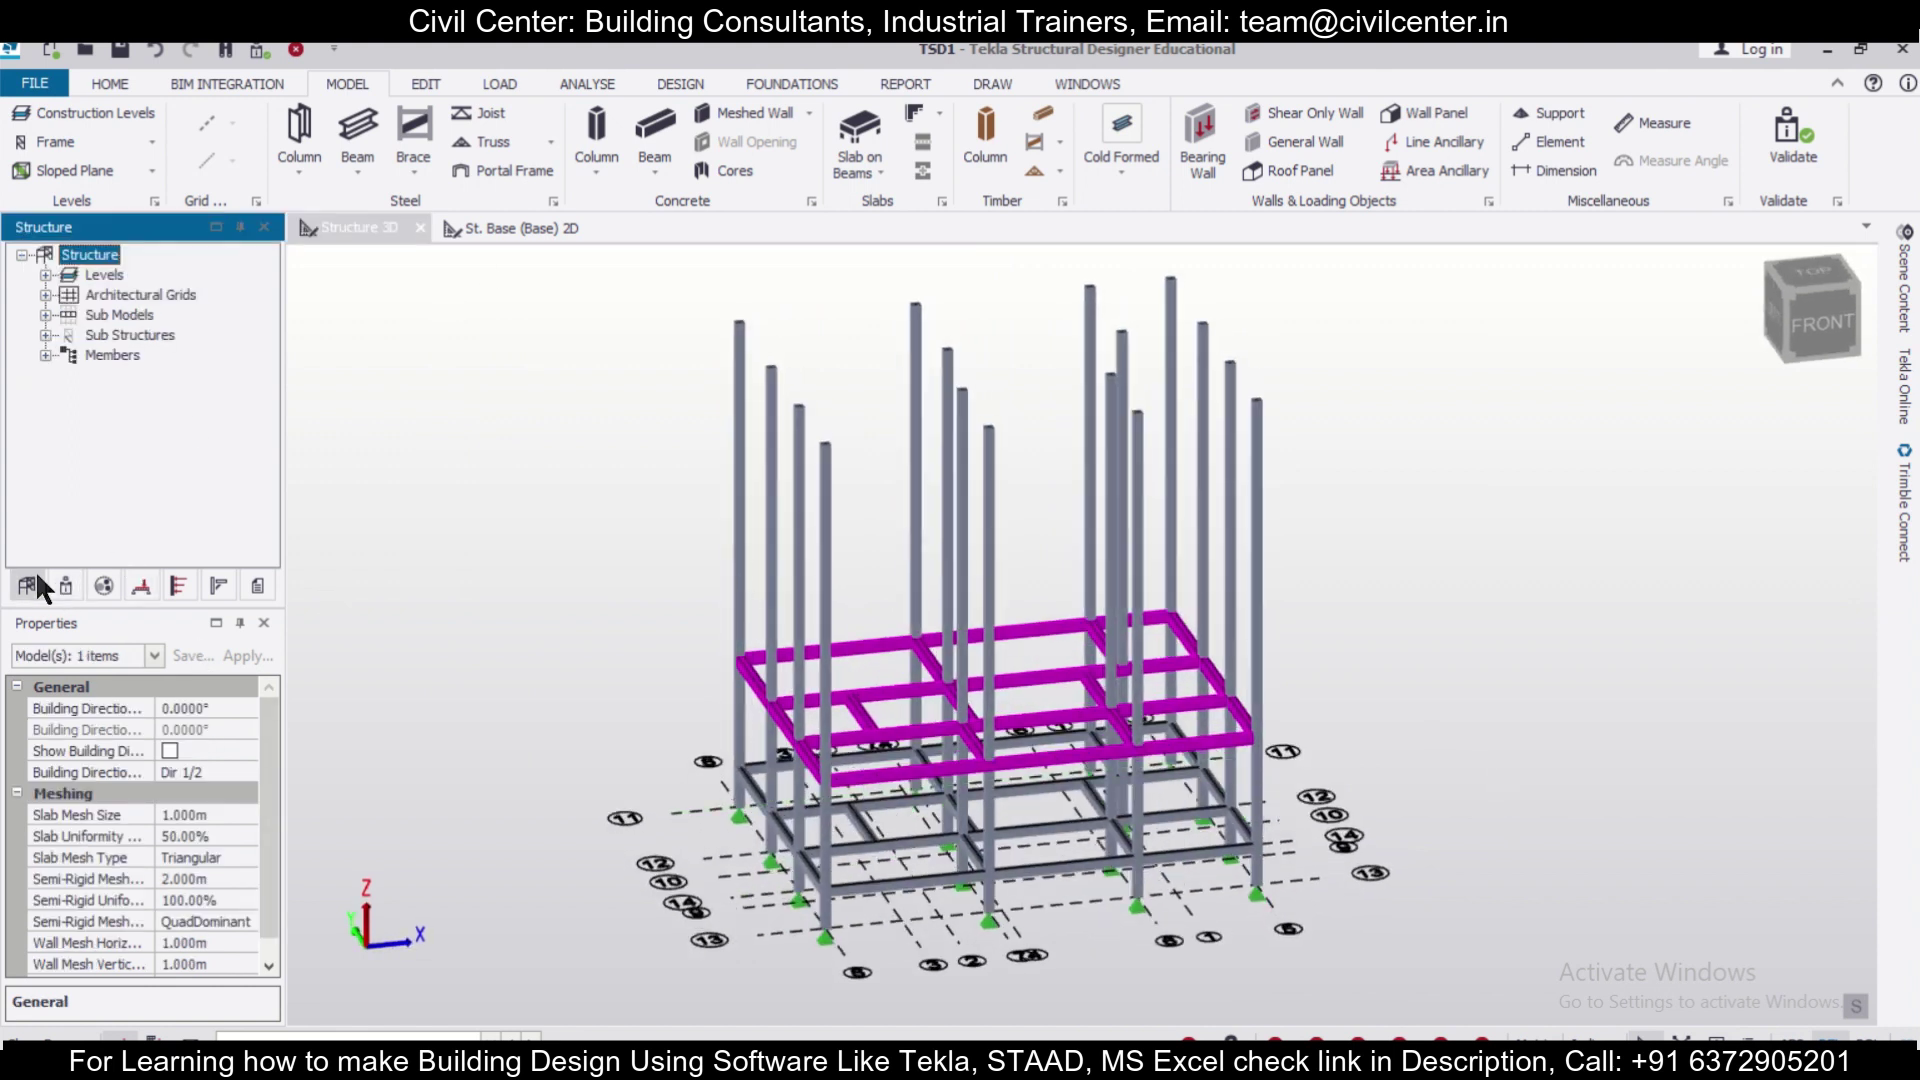
{"action": "left_click", "coordinate": [45, 275]}
{"action": "double_click", "coordinate": [126, 352]}
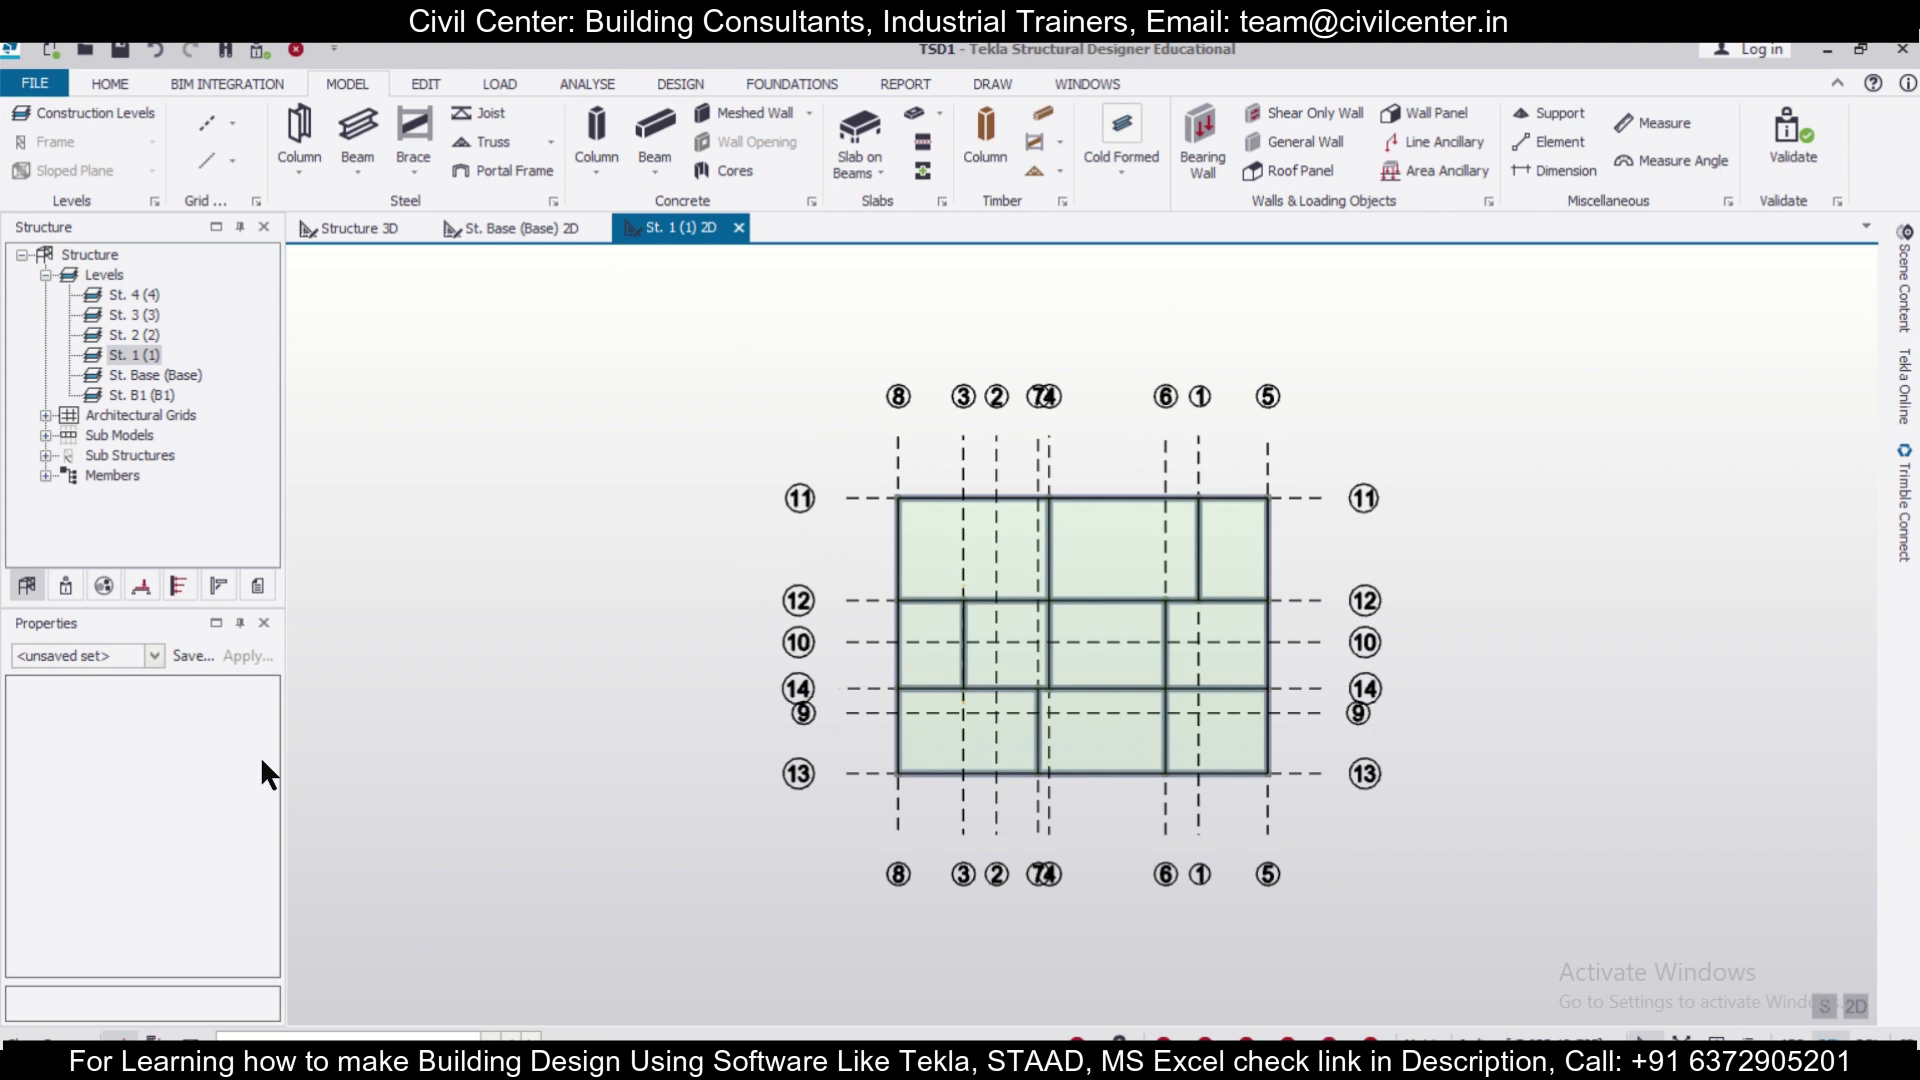
{"action": "scroll", "coordinate": [250, 800], "scroll_direction": "down", "scroll_amount": 3}
{"action": "scroll", "coordinate": [253, 835], "scroll_direction": "down", "scroll_amount": 3}
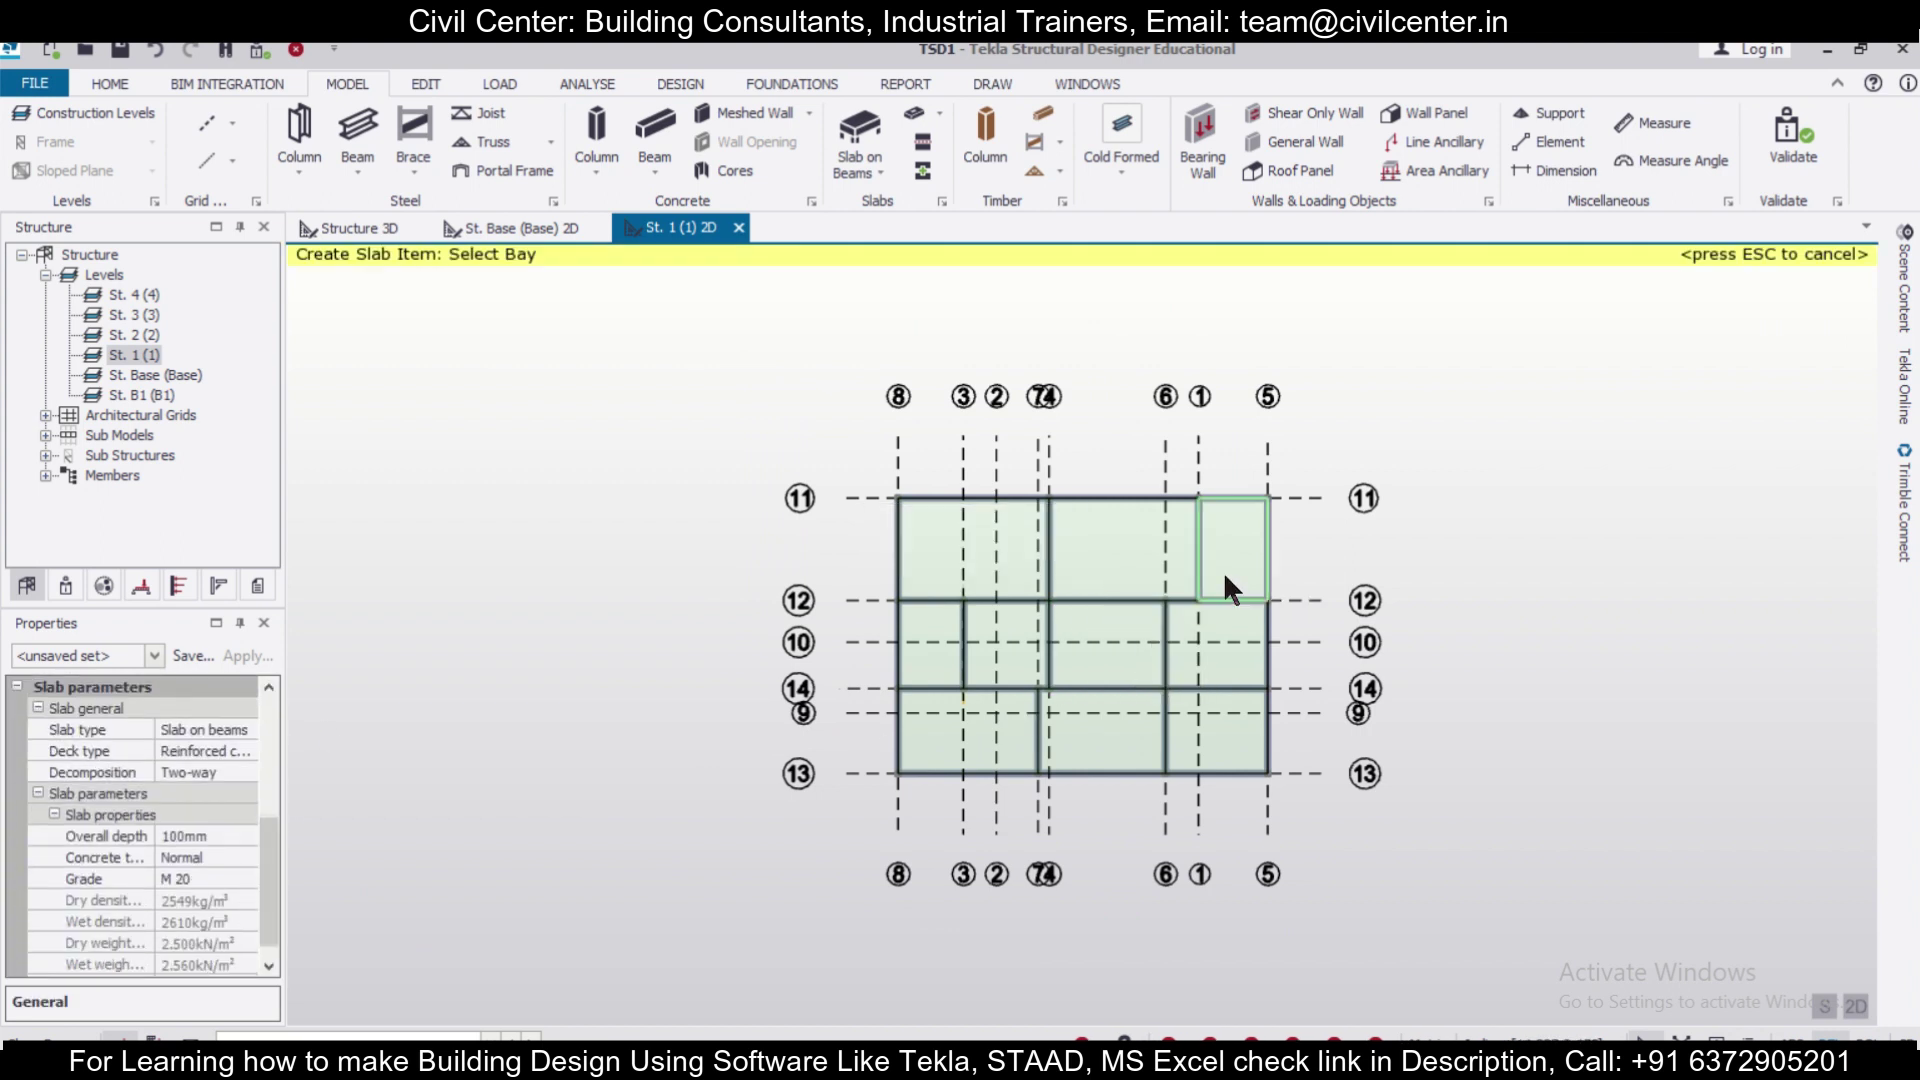
{"action": "left_click", "coordinate": [1162, 558]}
{"action": "left_click", "coordinate": [993, 568]}
{"action": "left_click", "coordinate": [928, 642]}
{"action": "left_click", "coordinate": [994, 707]}
{"action": "left_click", "coordinate": [1100, 650]}
Add 100 mm slabs on beams to the remaining level 1 bays between grids 12 and 13, leaving the staircase bay open.
{"action": "left_click", "coordinate": [1008, 656]}
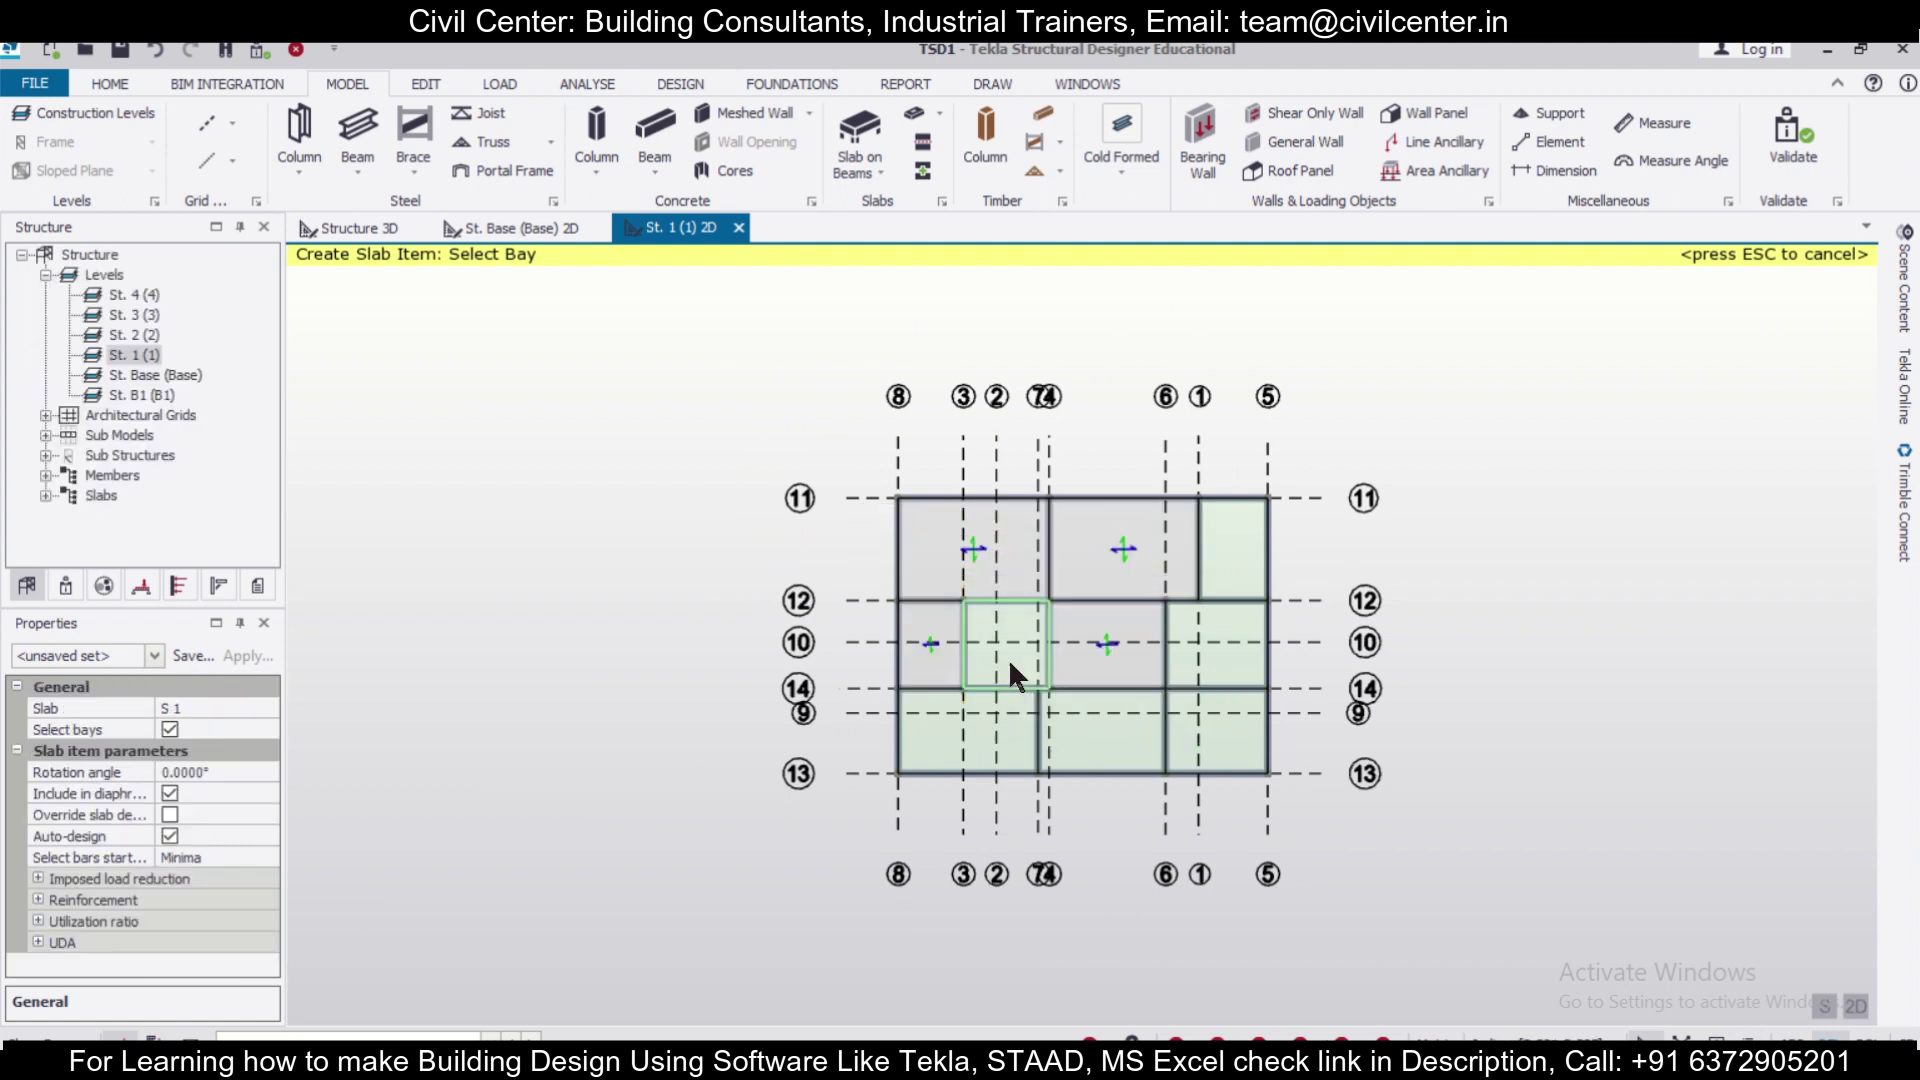
{"action": "left_click", "coordinate": [993, 740]}
{"action": "left_click", "coordinate": [1230, 742]}
{"action": "left_click", "coordinate": [1218, 648]}
{"action": "left_click", "coordinate": [1100, 735]}
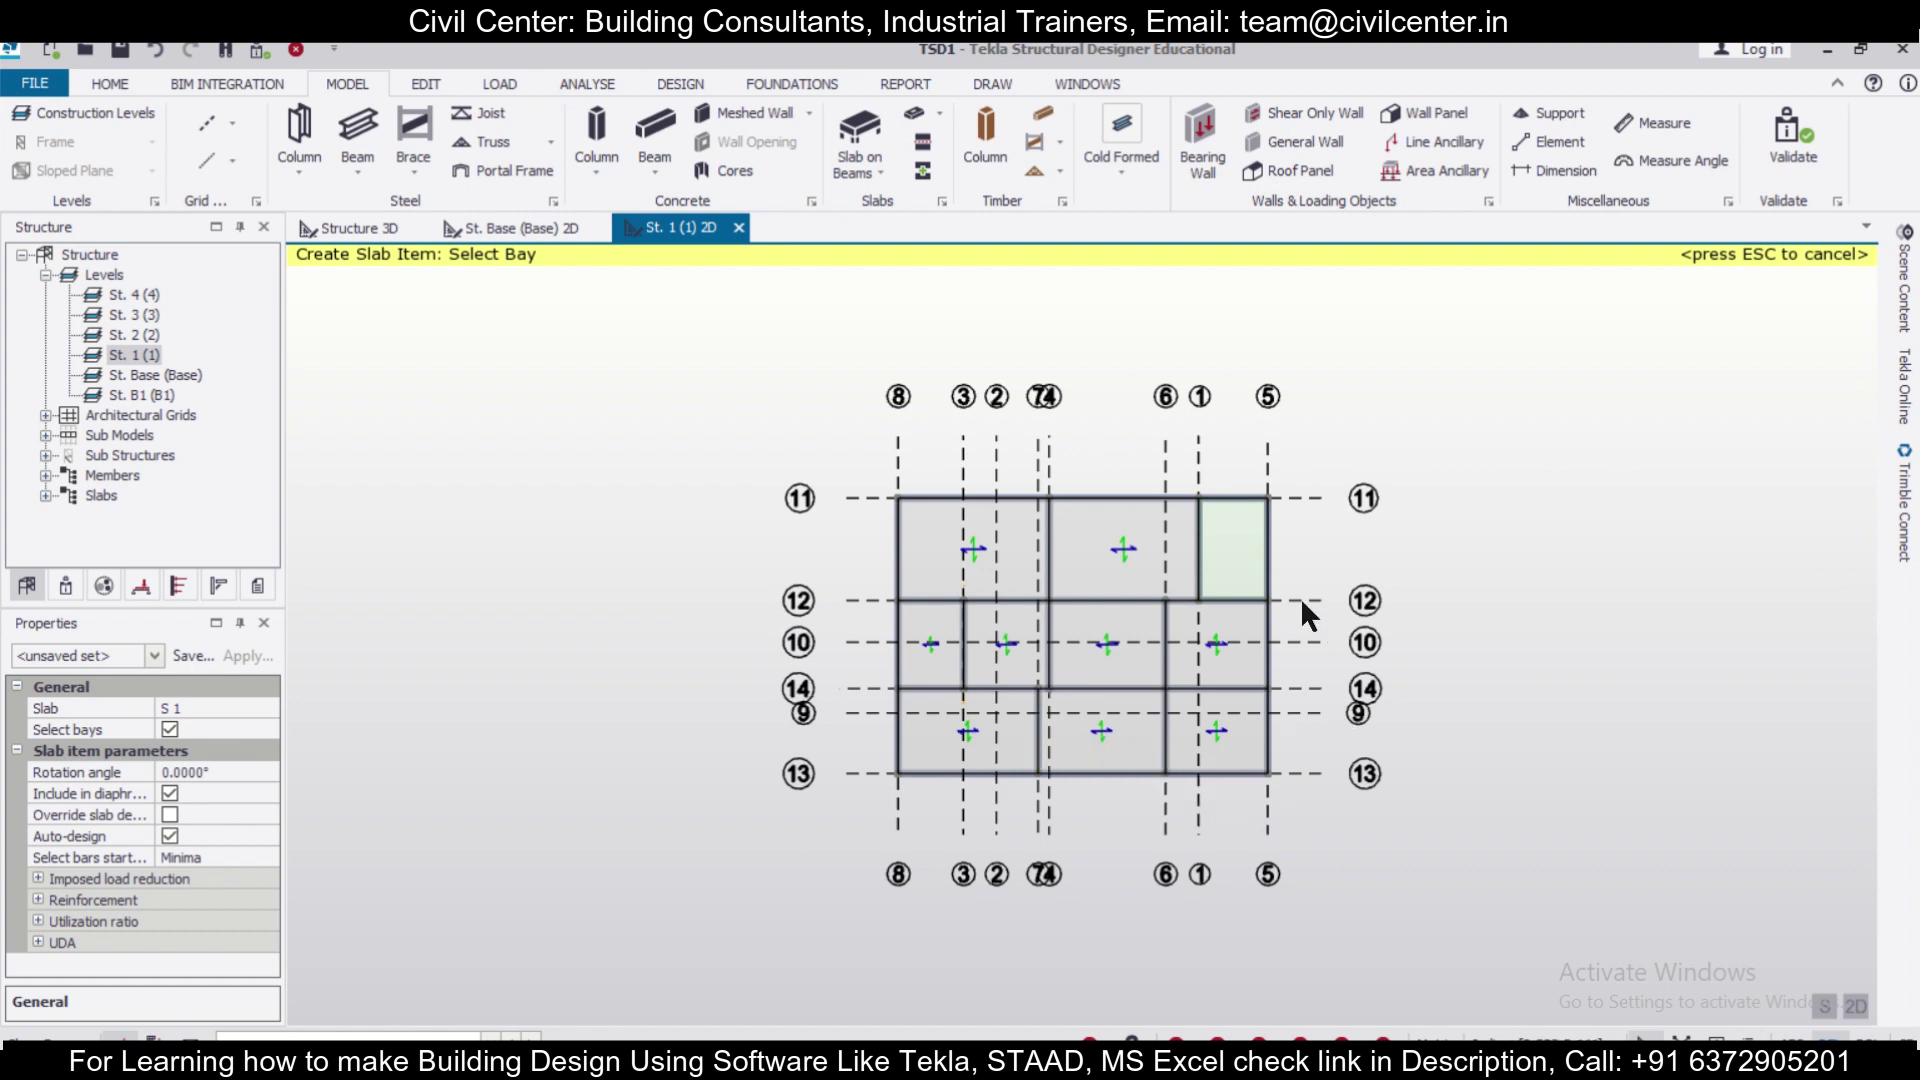
Inspect the level 1 slabs in the 3D structure view and clear the beam selection.
{"action": "left_click", "coordinate": [360, 228]}
{"action": "middle_click_drag", "start_coordinate": [1416, 699], "coordinate": [1584, 676]}
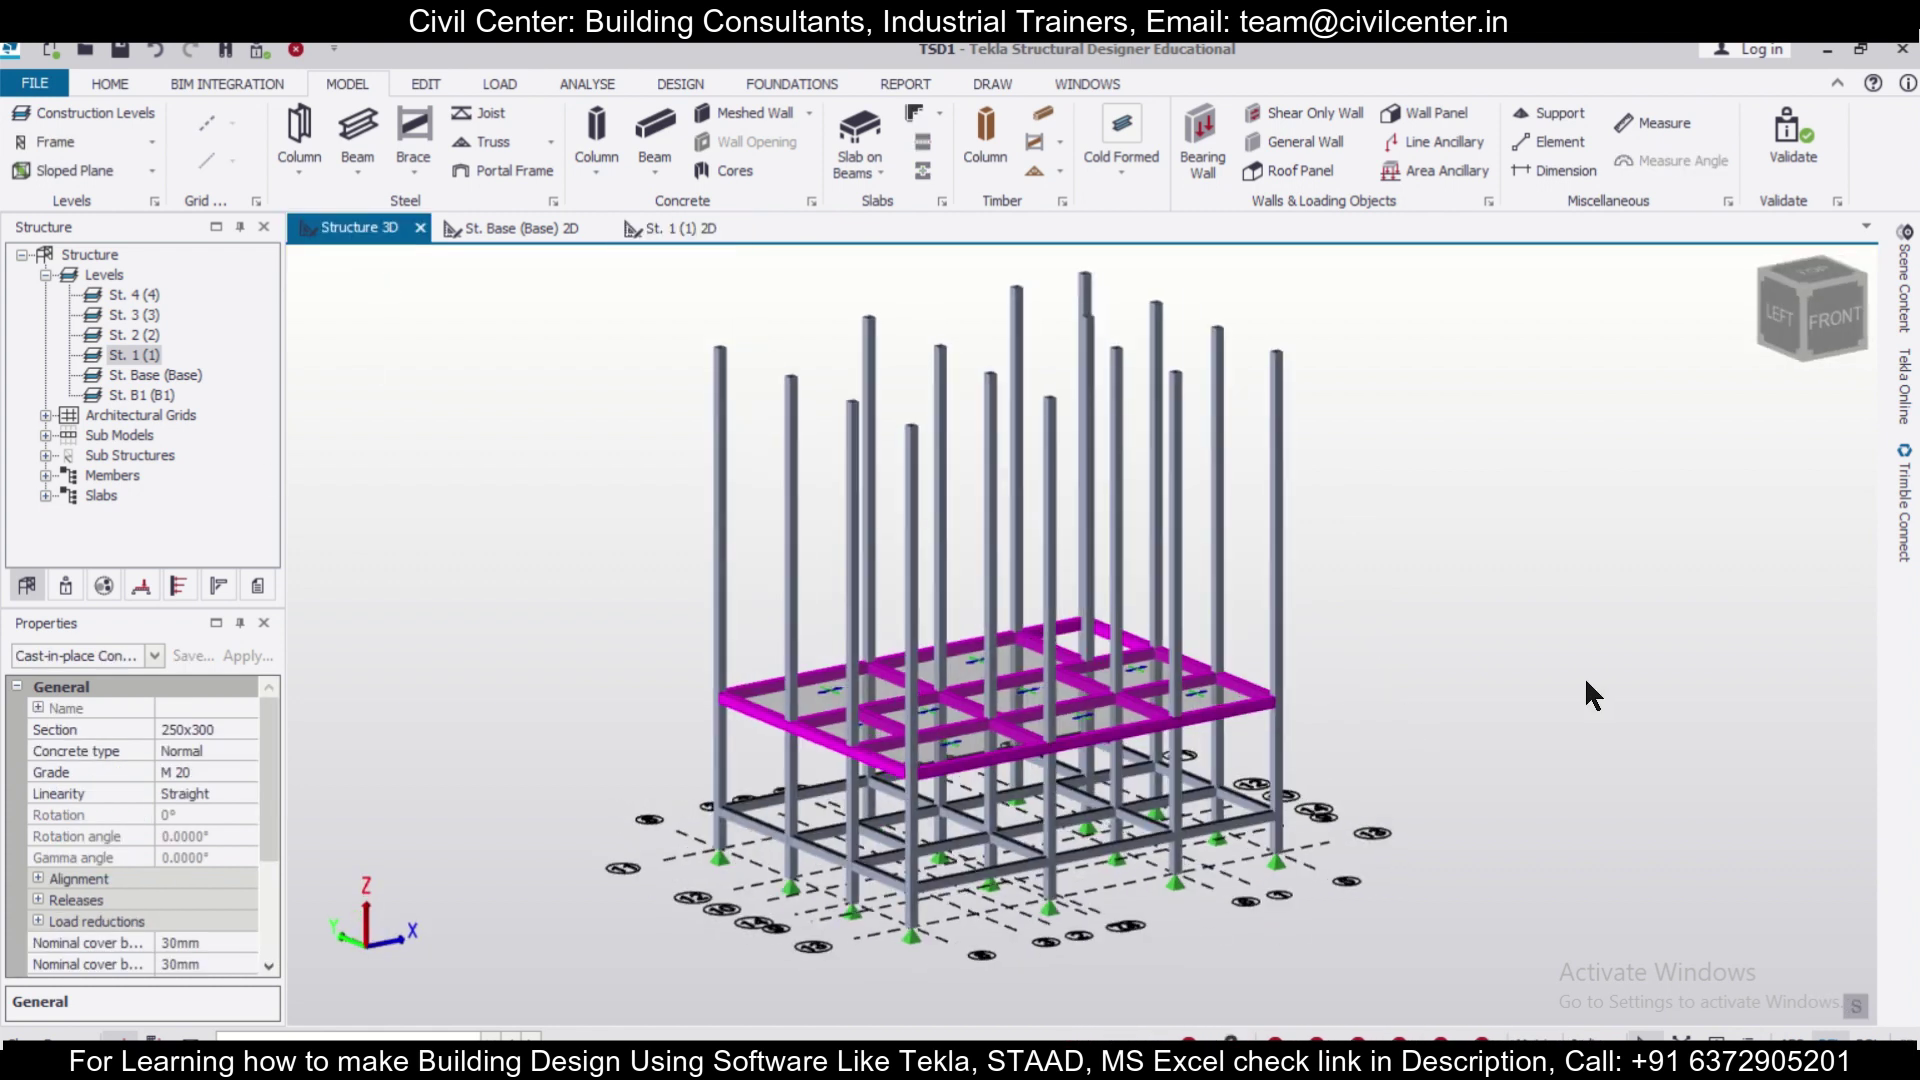
{"action": "left_click", "coordinate": [1584, 676]}
Set the source of construction levels 2, 3 and 4 to level 1 to copy its beams and slabs upward.
{"action": "left_click", "coordinate": [99, 107]}
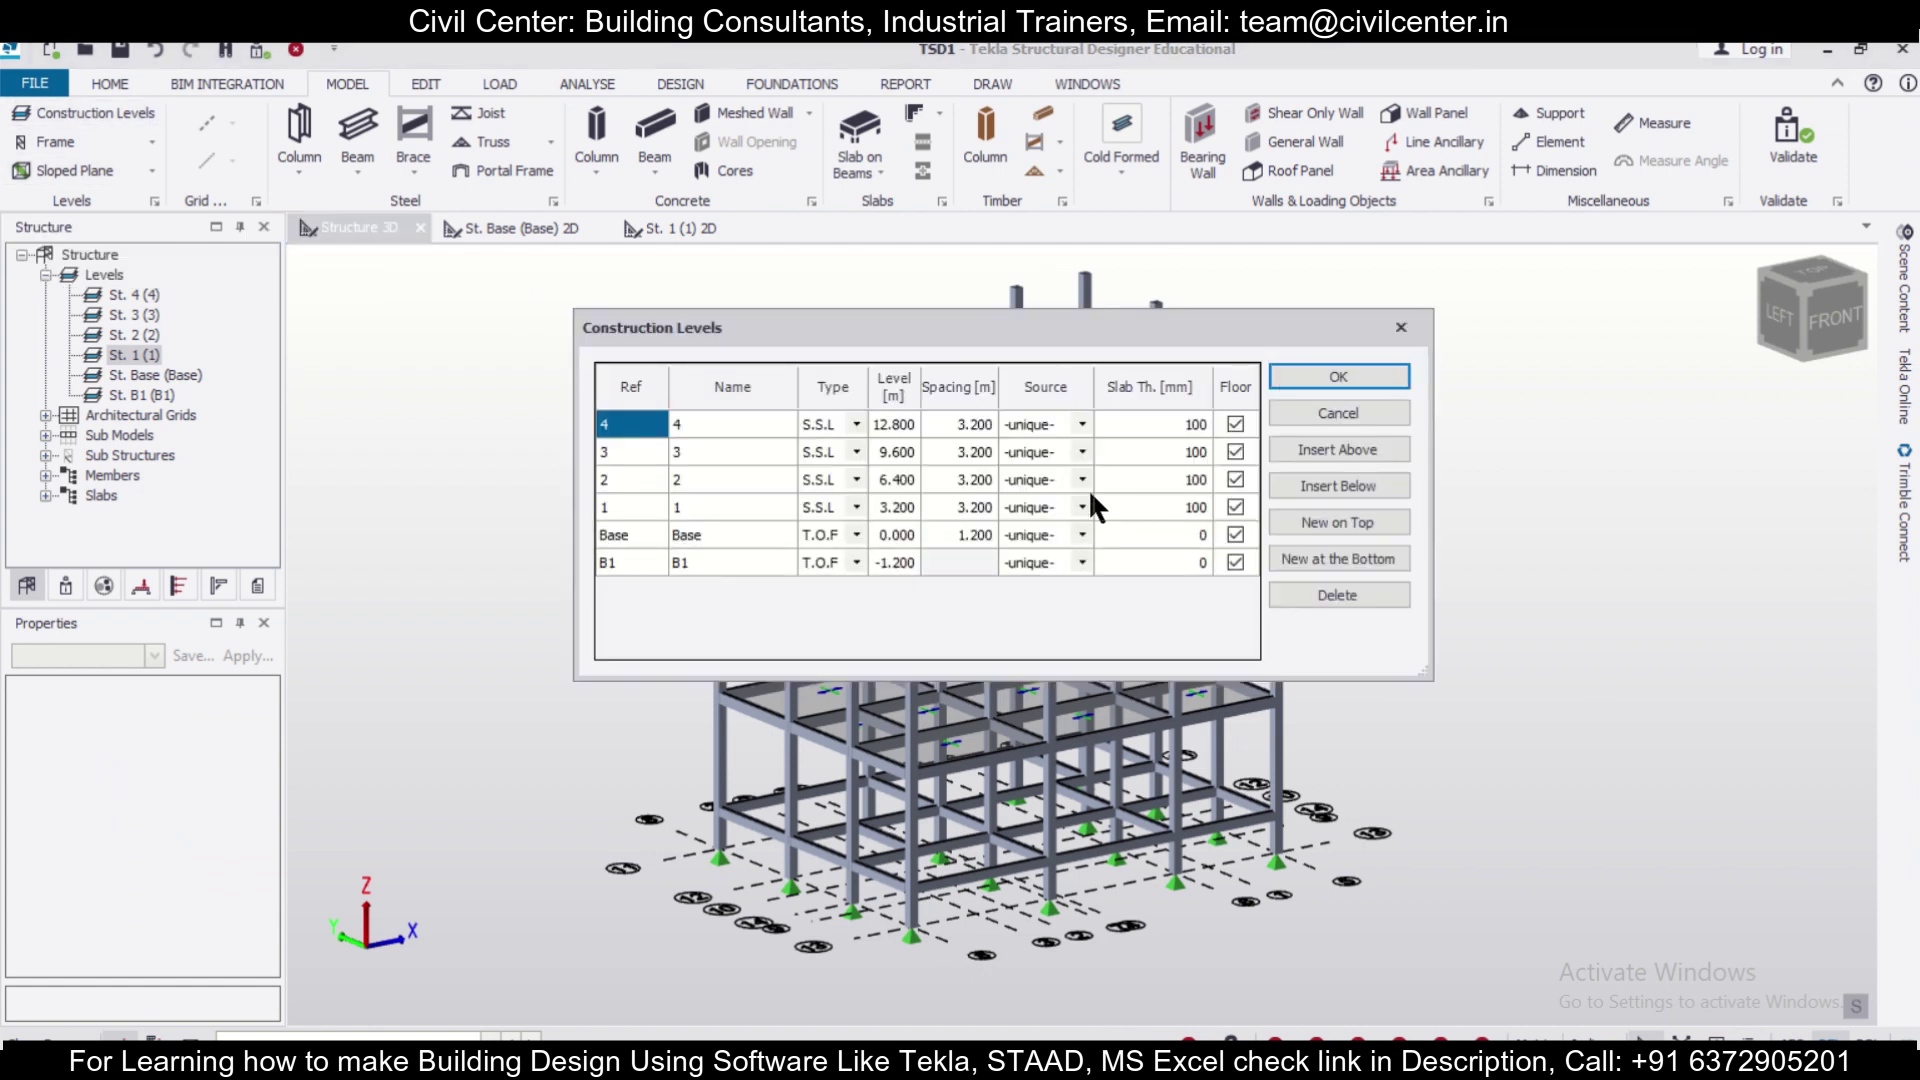
{"action": "left_click", "coordinate": [1082, 479]}
{"action": "left_click", "coordinate": [1035, 552]}
{"action": "left_click", "coordinate": [1080, 452]}
{"action": "left_click", "coordinate": [1080, 452]}
{"action": "left_click", "coordinate": [1035, 525]}
{"action": "left_click", "coordinate": [1082, 424]}
{"action": "left_click", "coordinate": [1083, 426]}
{"action": "left_click", "coordinate": [1073, 463]}
{"action": "left_click", "coordinate": [1316, 369]}
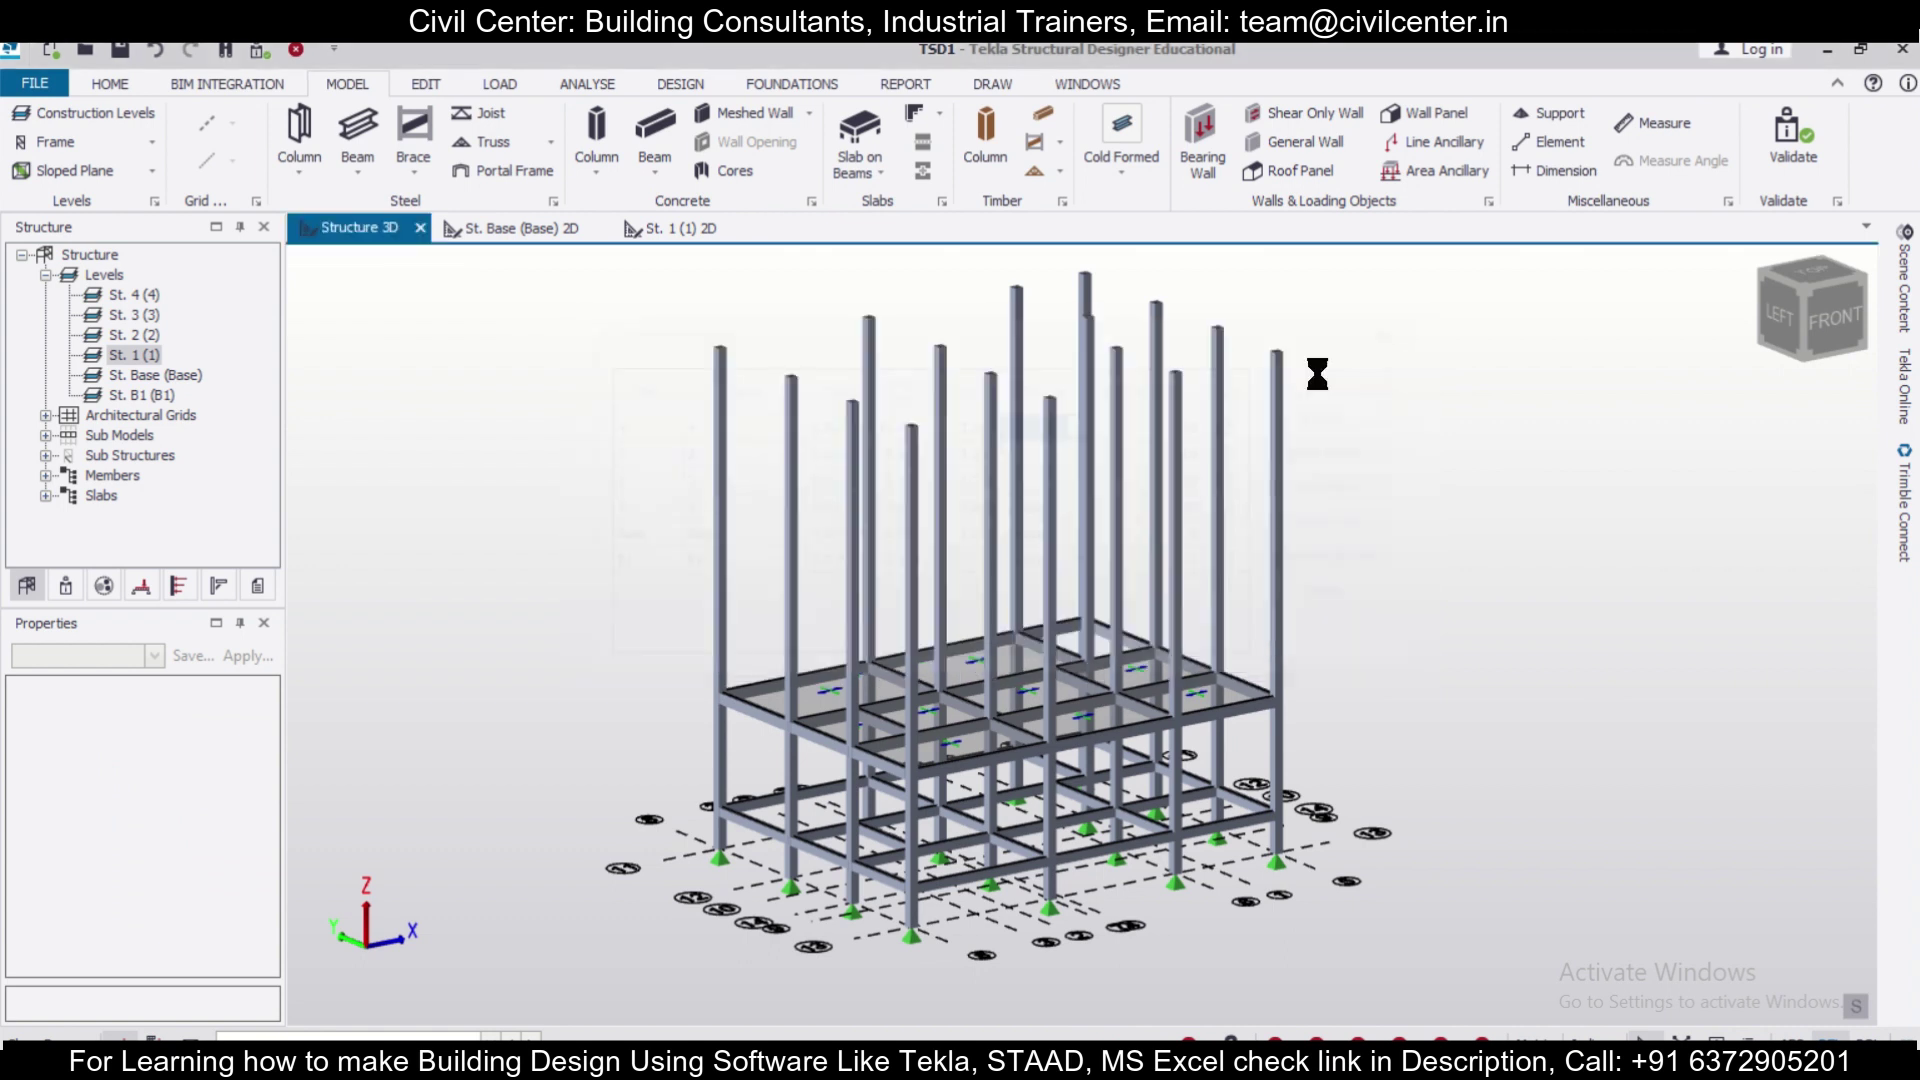
{"action": "middle_click_drag", "start_coordinate": [1364, 526], "coordinate": [1580, 760]}
{"action": "scroll", "coordinate": [1500, 710], "scroll_direction": "down", "scroll_amount": 3}
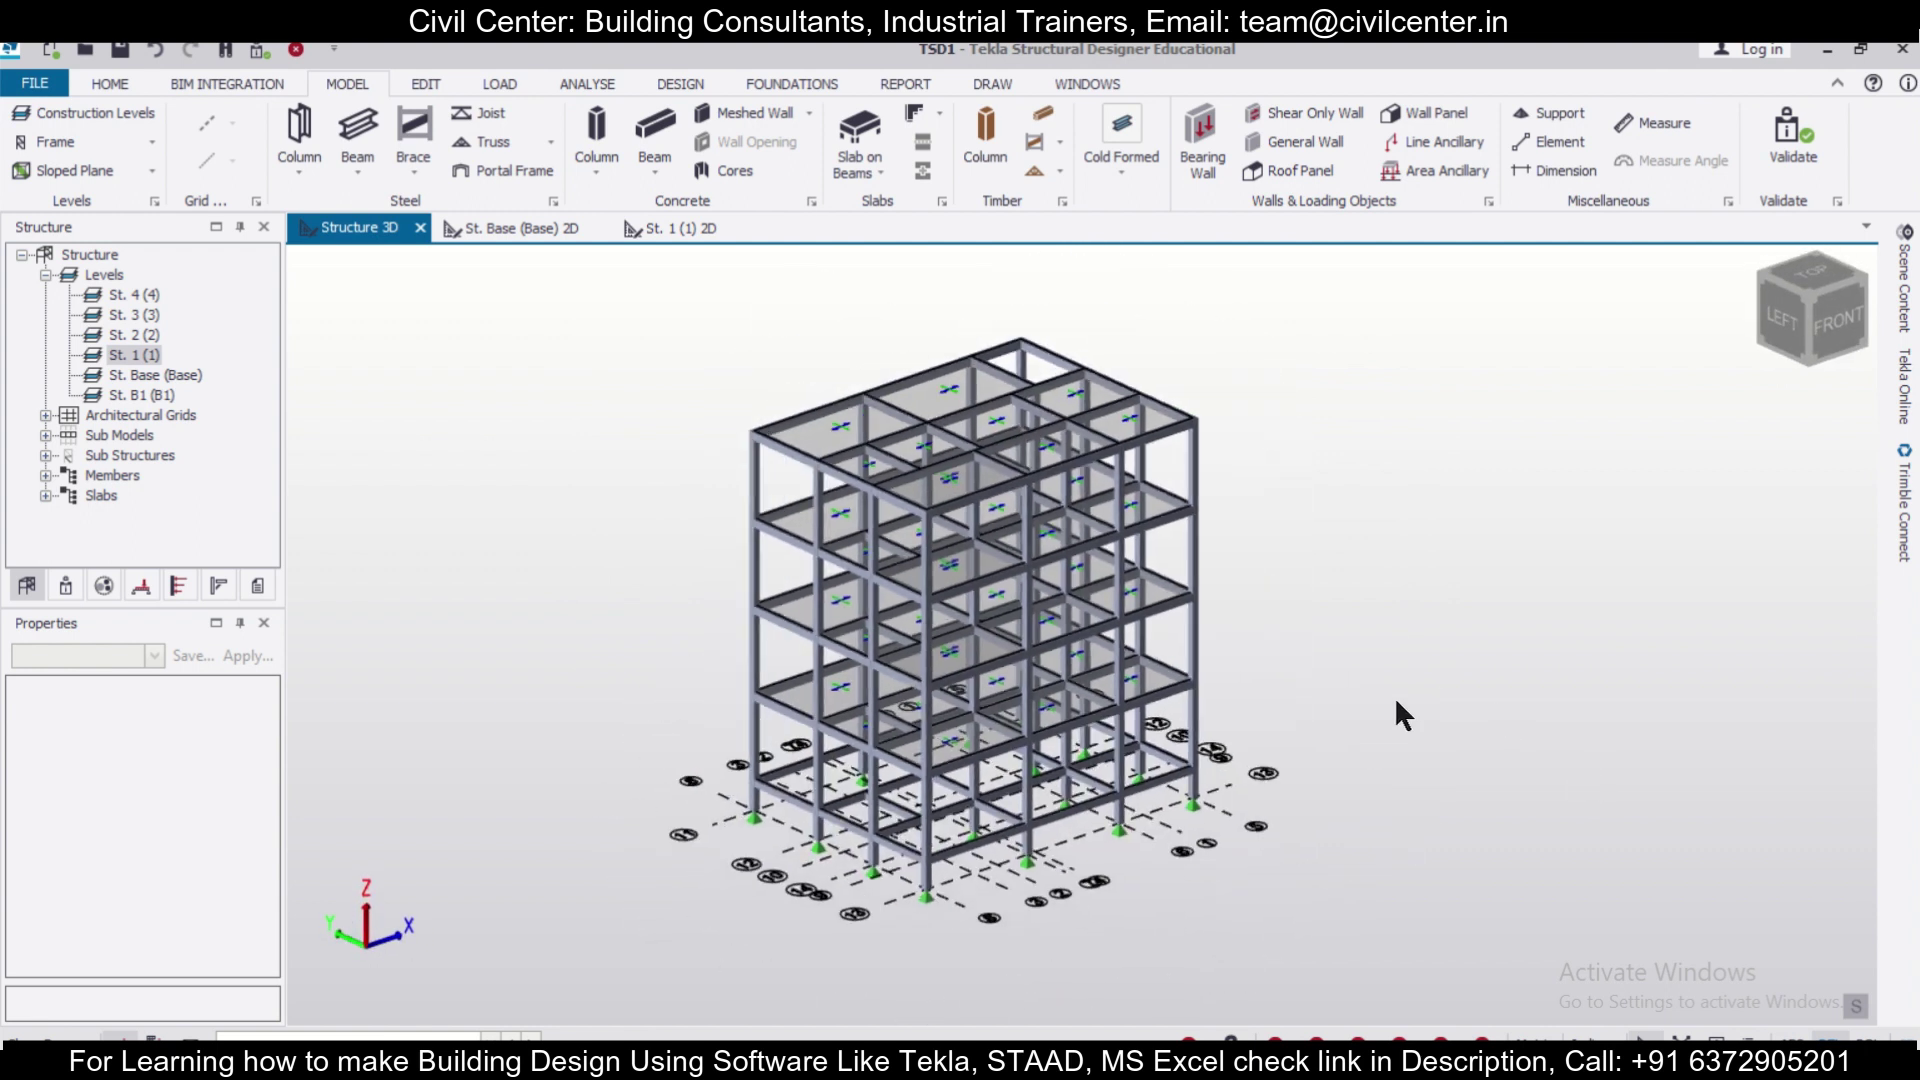
Set the source of construction levels 2, 3 and 4 back to -unique- so each floor can be edited independently.
{"action": "left_click", "coordinate": [110, 113]}
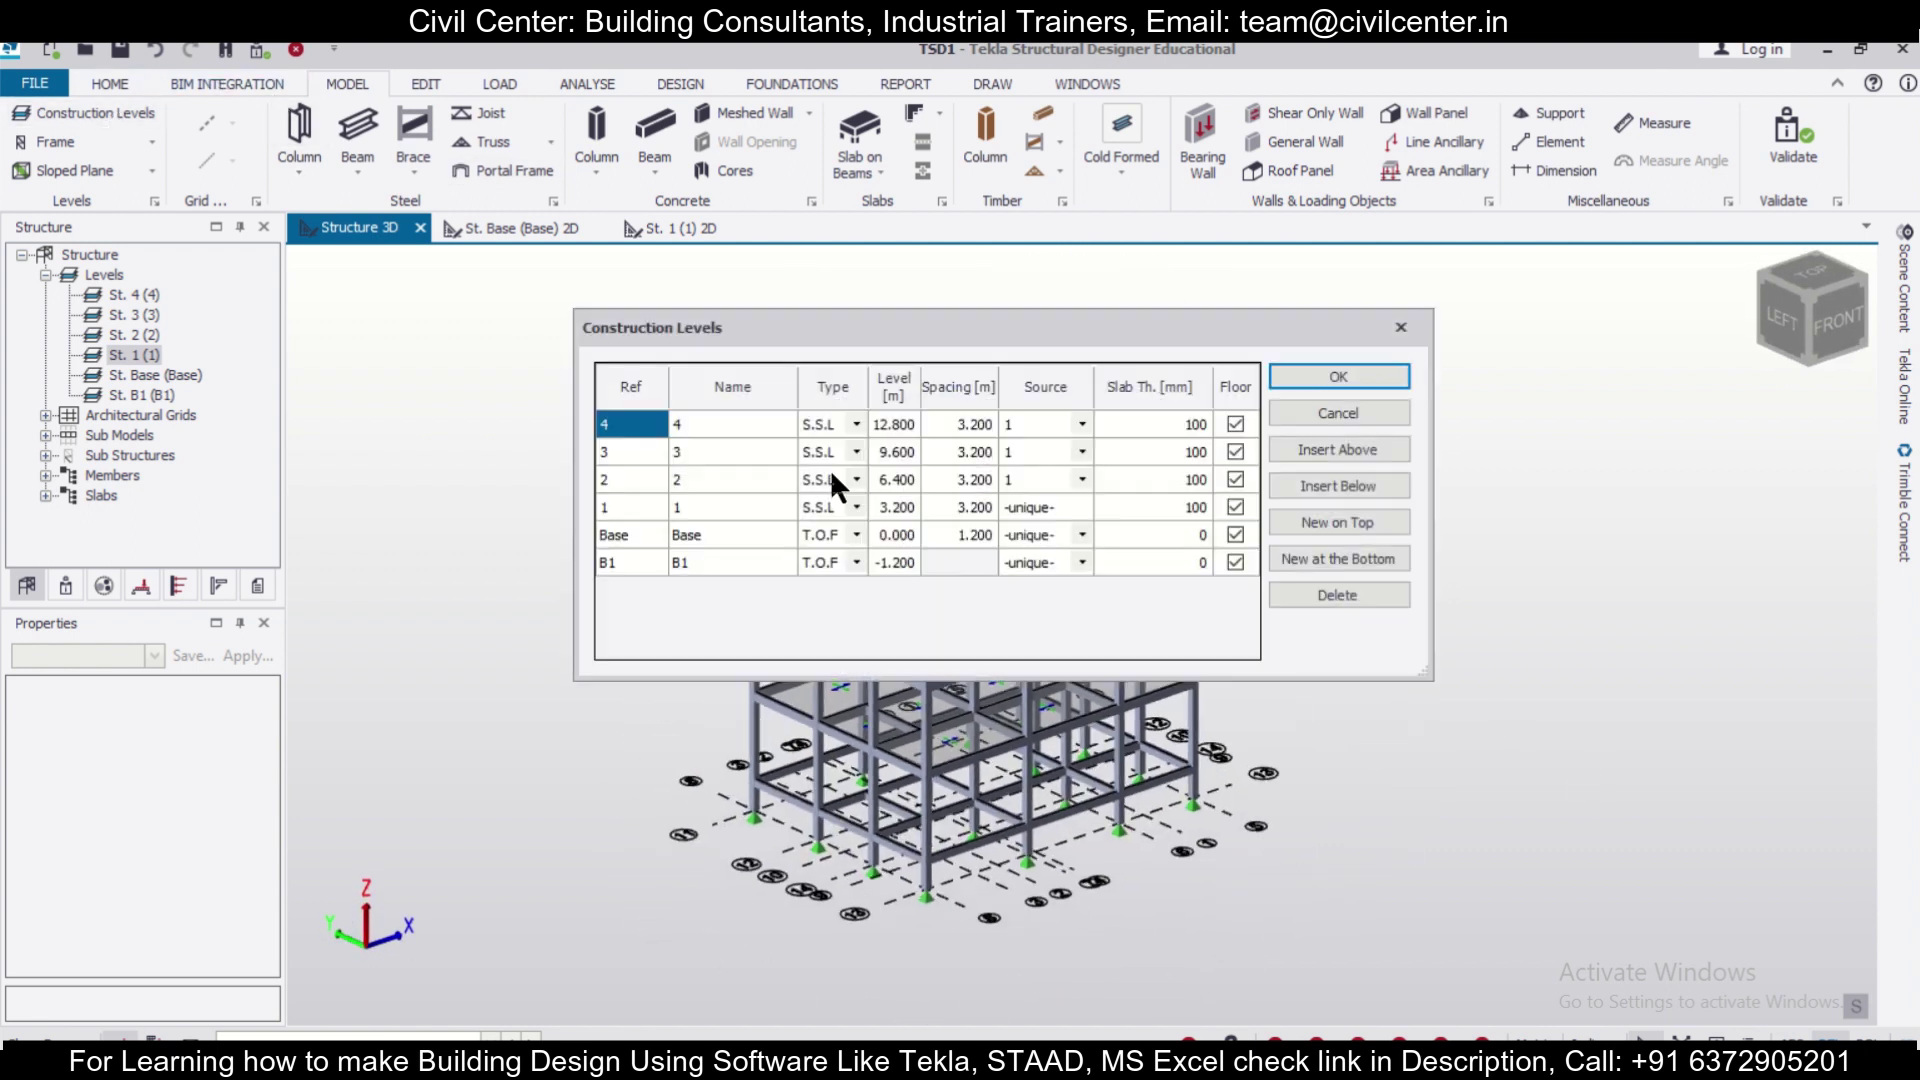
{"action": "left_click", "coordinate": [1084, 479]}
{"action": "left_click", "coordinate": [1084, 479]}
{"action": "left_click", "coordinate": [1085, 502]}
{"action": "left_click", "coordinate": [1082, 452]}
{"action": "left_click", "coordinate": [1064, 471]}
{"action": "left_click", "coordinate": [1082, 424]}
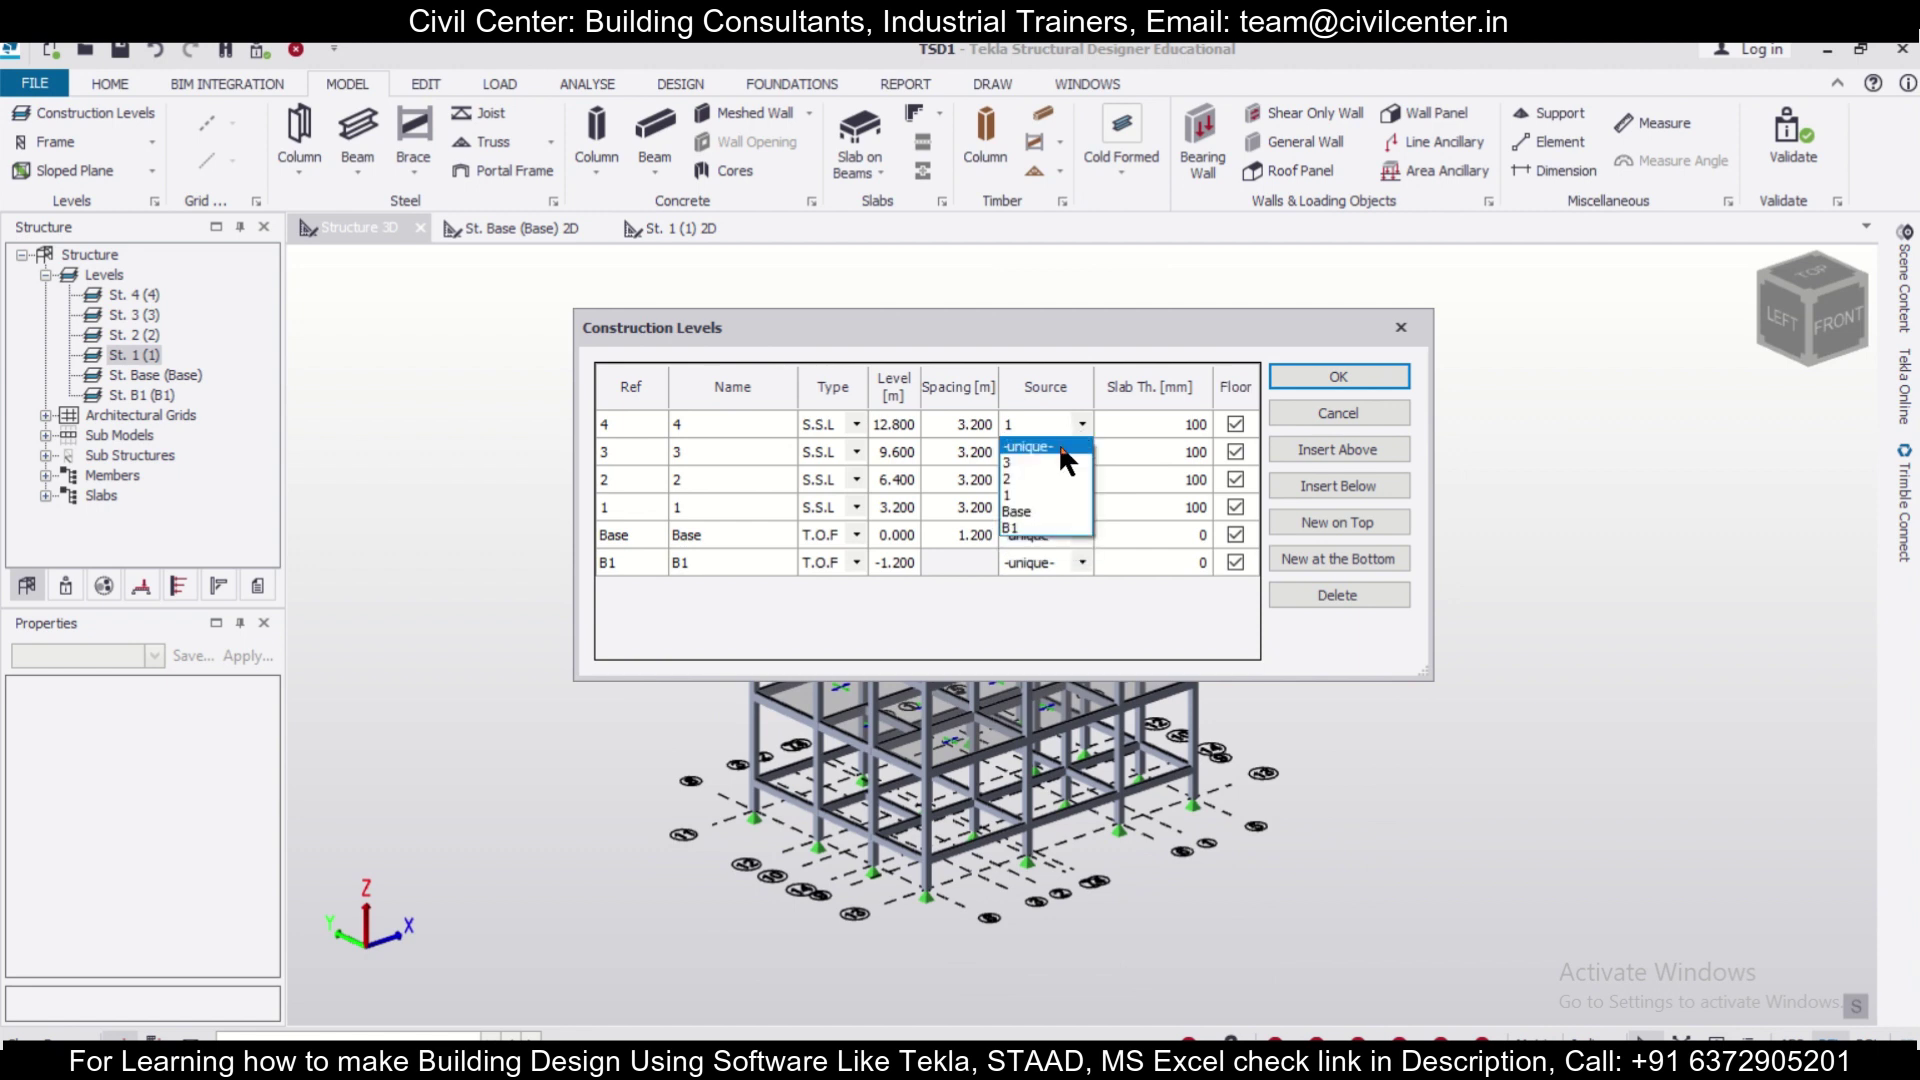
{"action": "left_click", "coordinate": [1030, 441]}
{"action": "left_click", "coordinate": [1338, 376]}
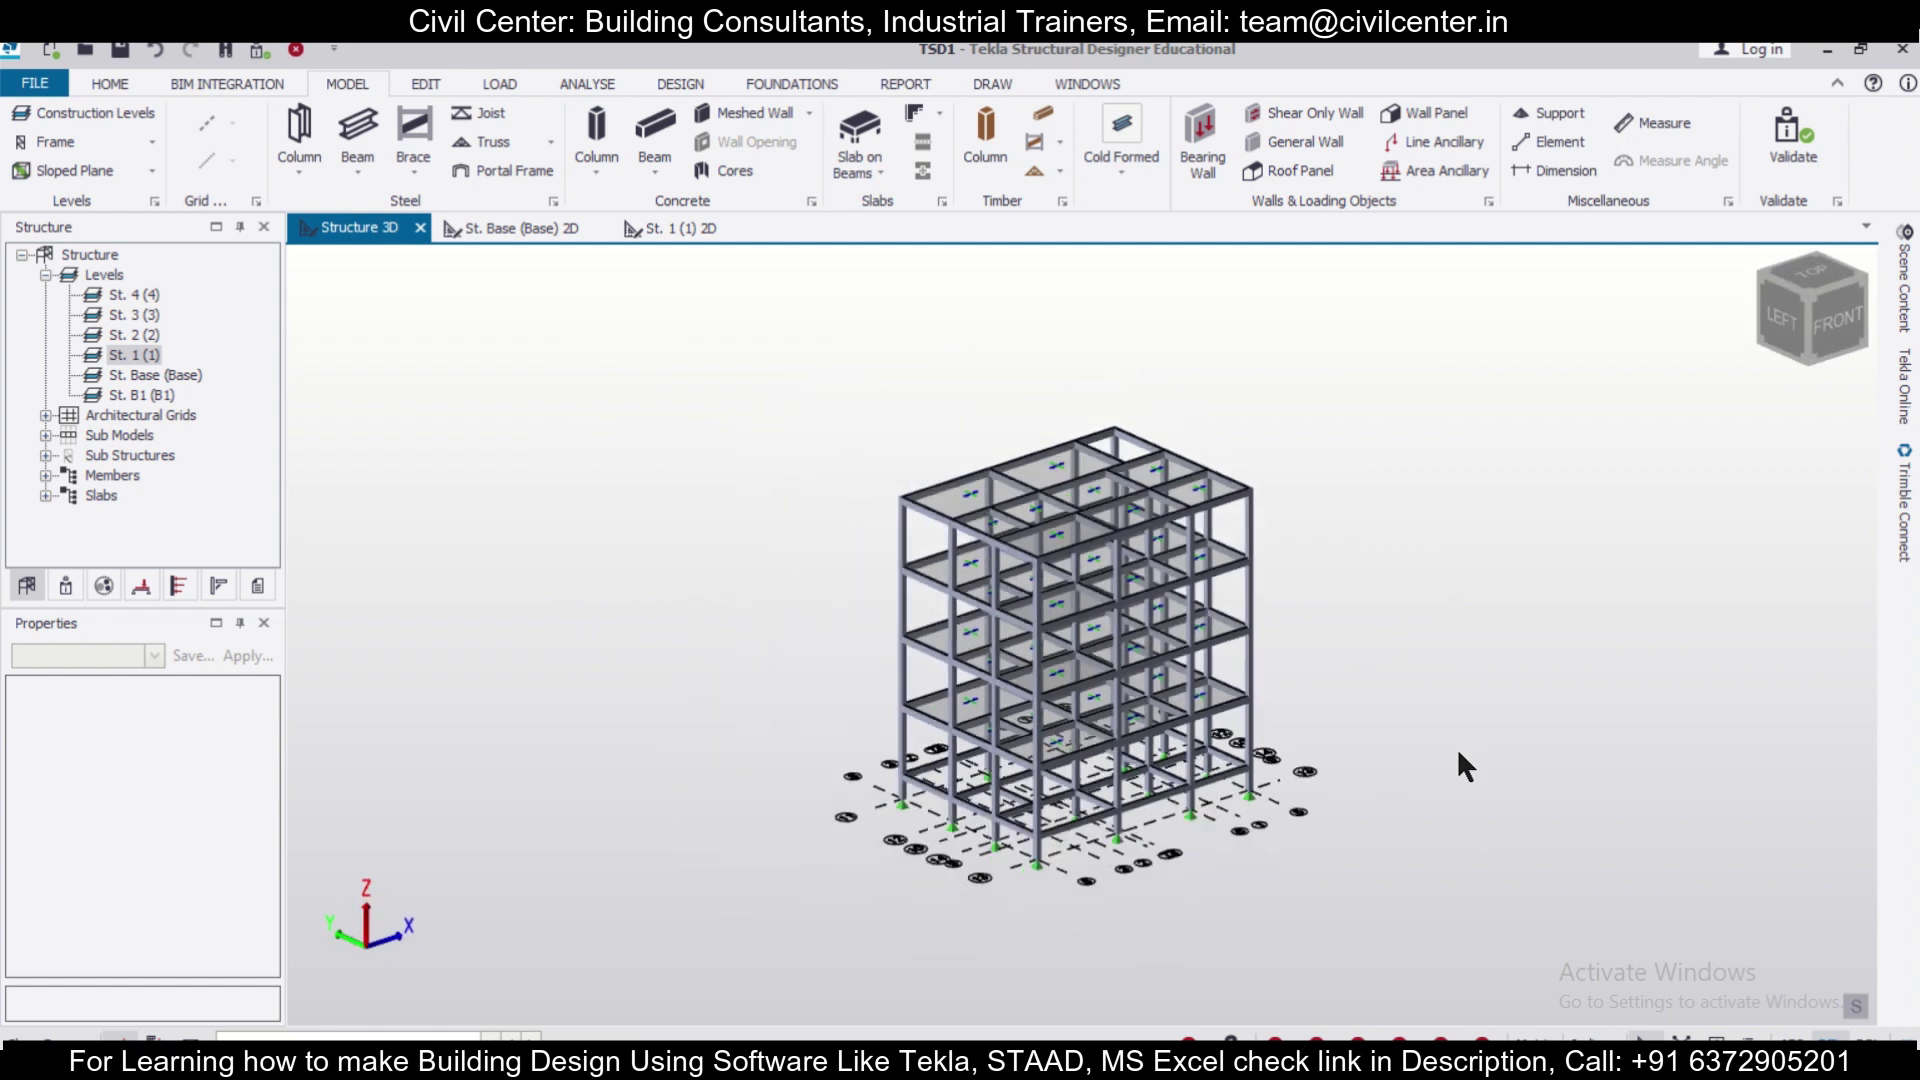
{"action": "scroll", "coordinate": [1456, 748], "scroll_direction": "up", "scroll_amount": 3}
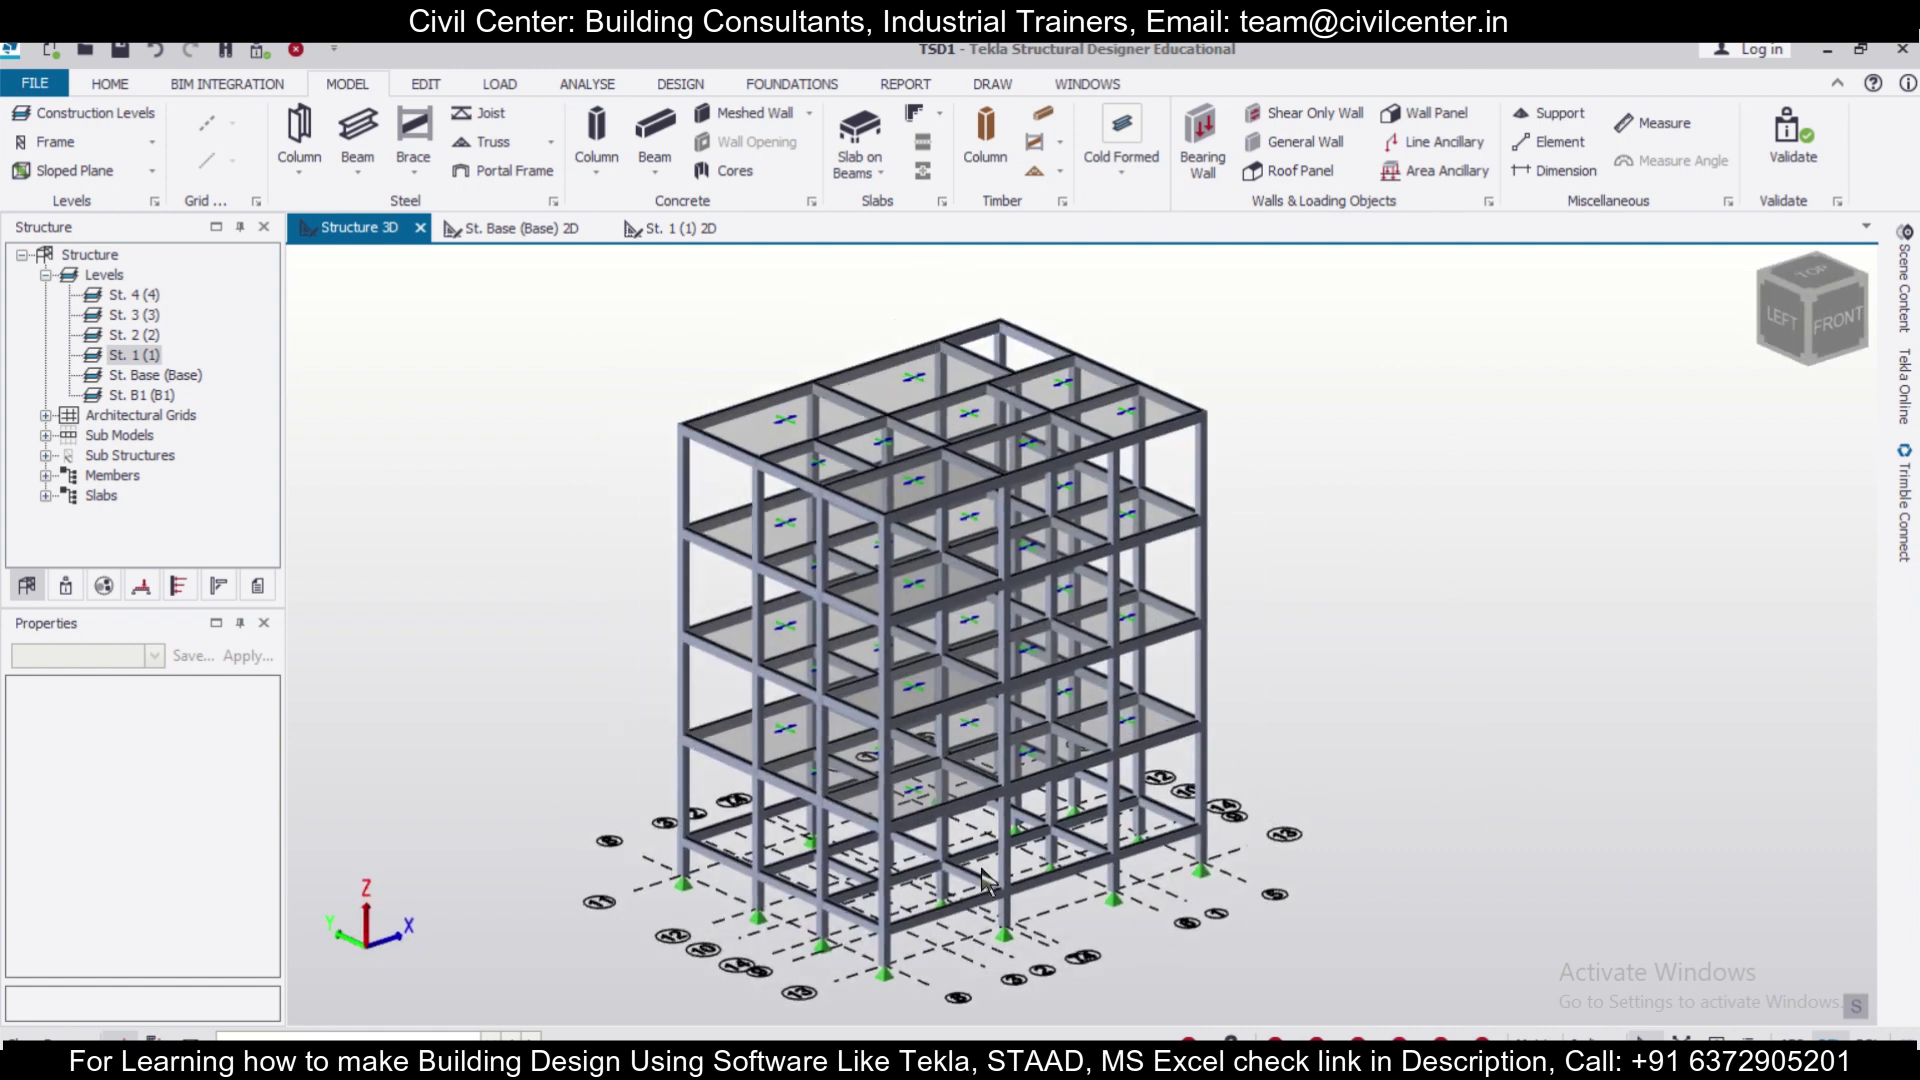
Open the St. Base (Base) plan and make 2 Dead the active loadcase.
{"action": "left_click", "coordinate": [538, 227]}
{"action": "scroll", "coordinate": [1094, 673], "scroll_direction": "down", "scroll_amount": 3}
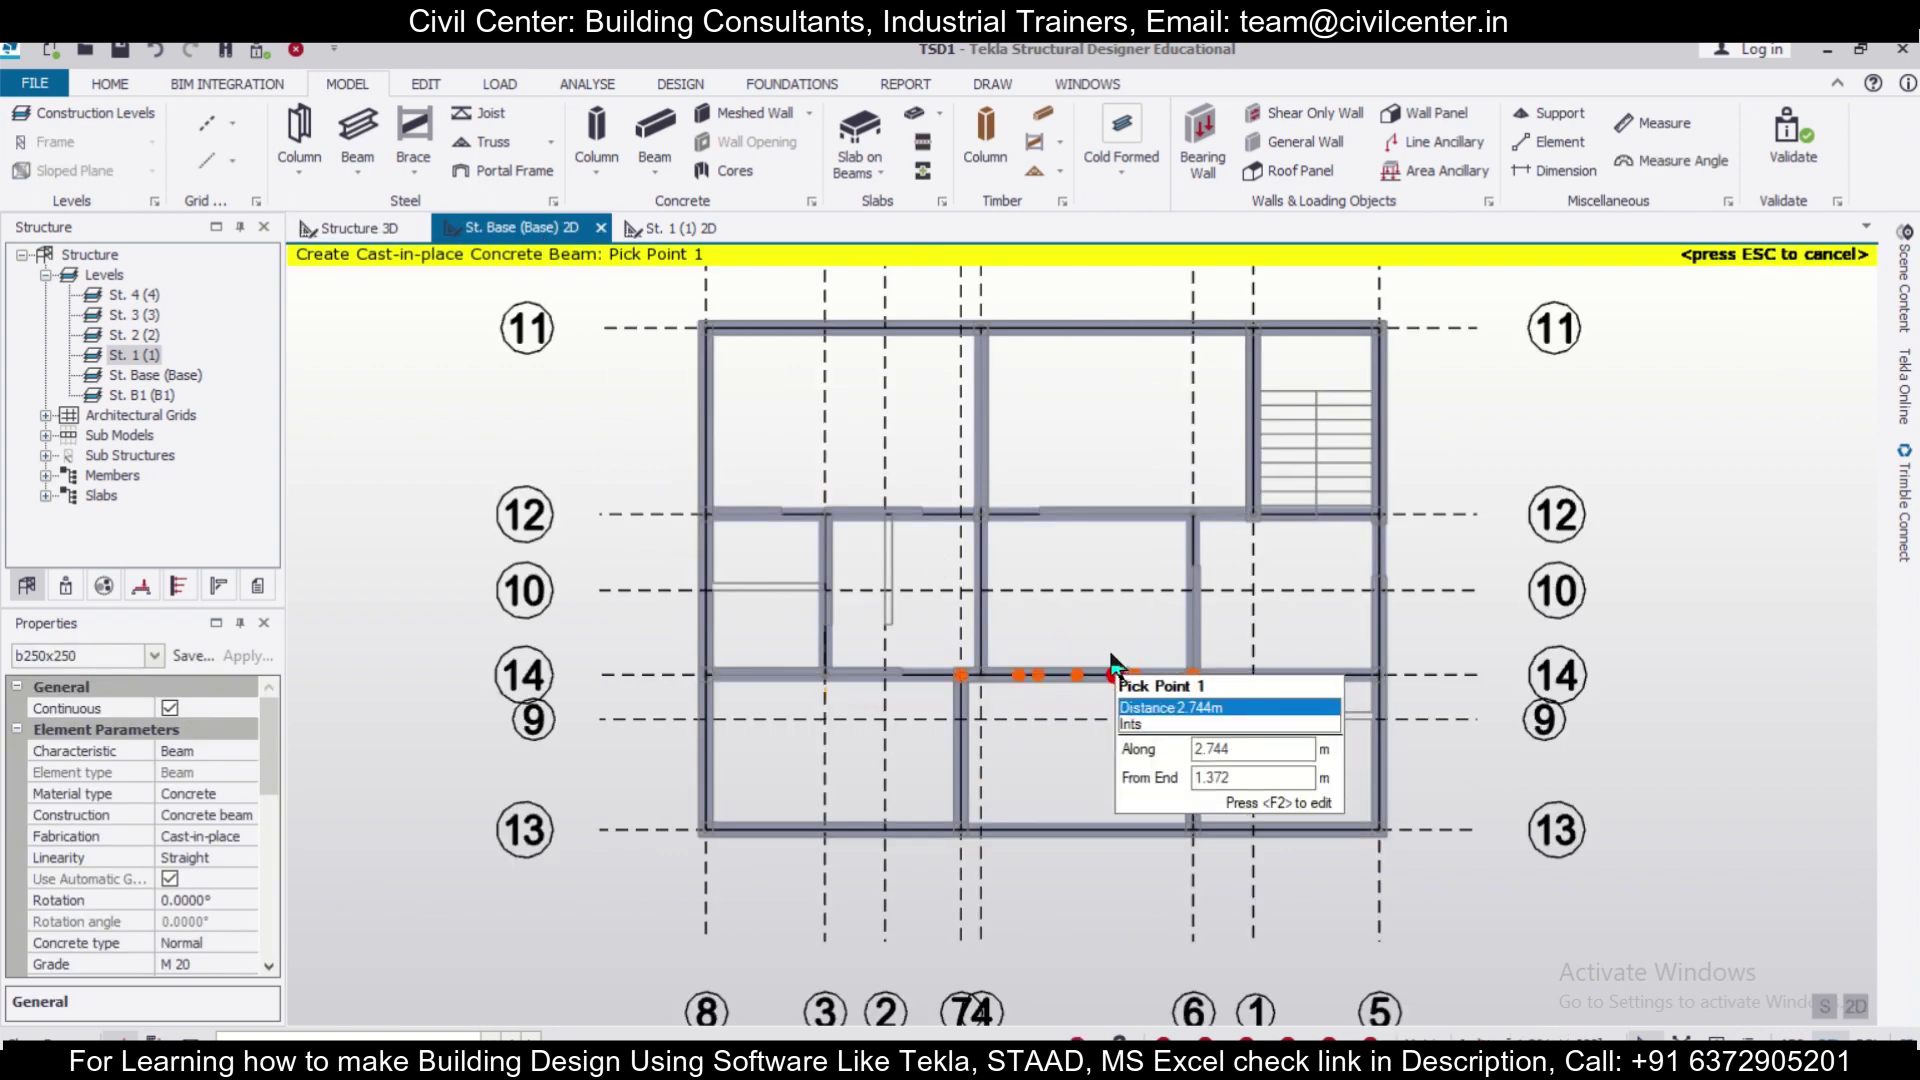
{"action": "scroll", "coordinate": [890, 890], "scroll_direction": "down", "scroll_amount": 2}
{"action": "scroll", "coordinate": [830, 880], "scroll_direction": "up", "scroll_amount": 2}
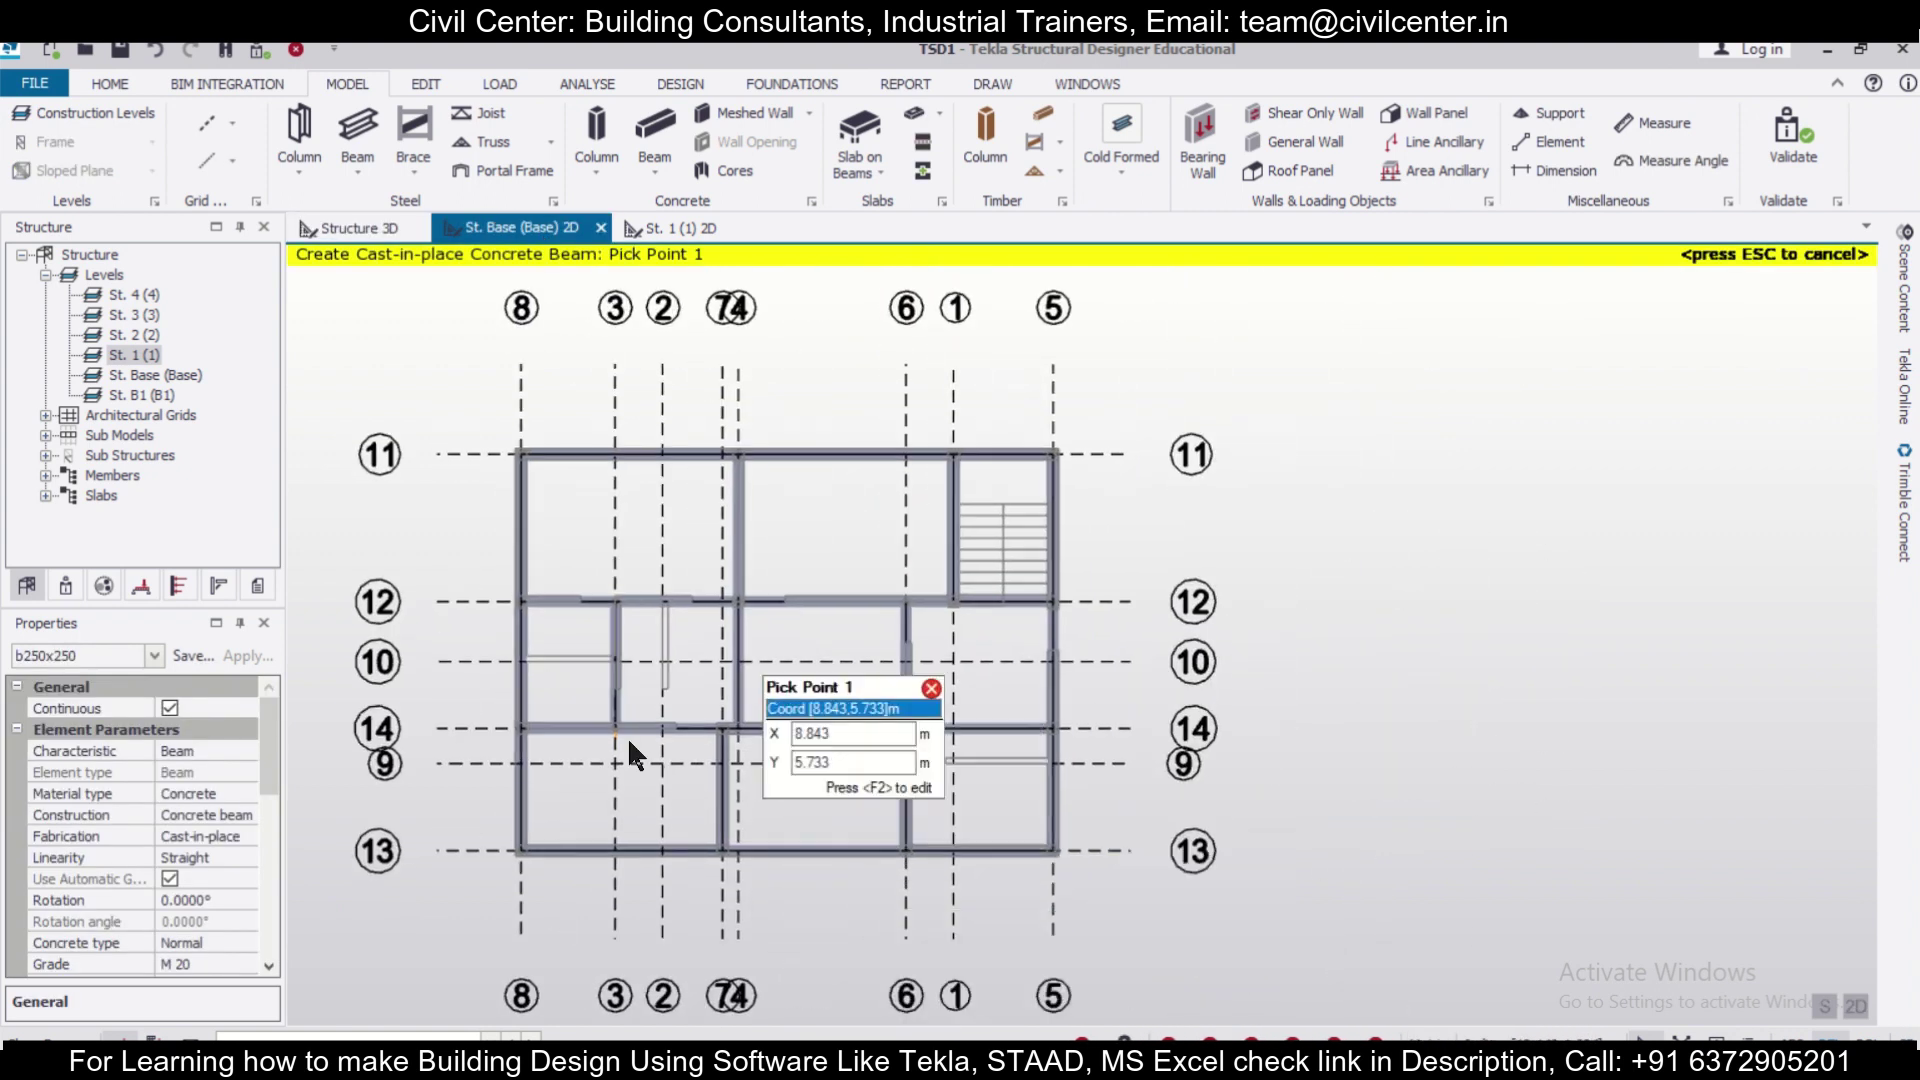
{"action": "middle_click_drag", "start_coordinate": [940, 770], "coordinate": [1093, 794]}
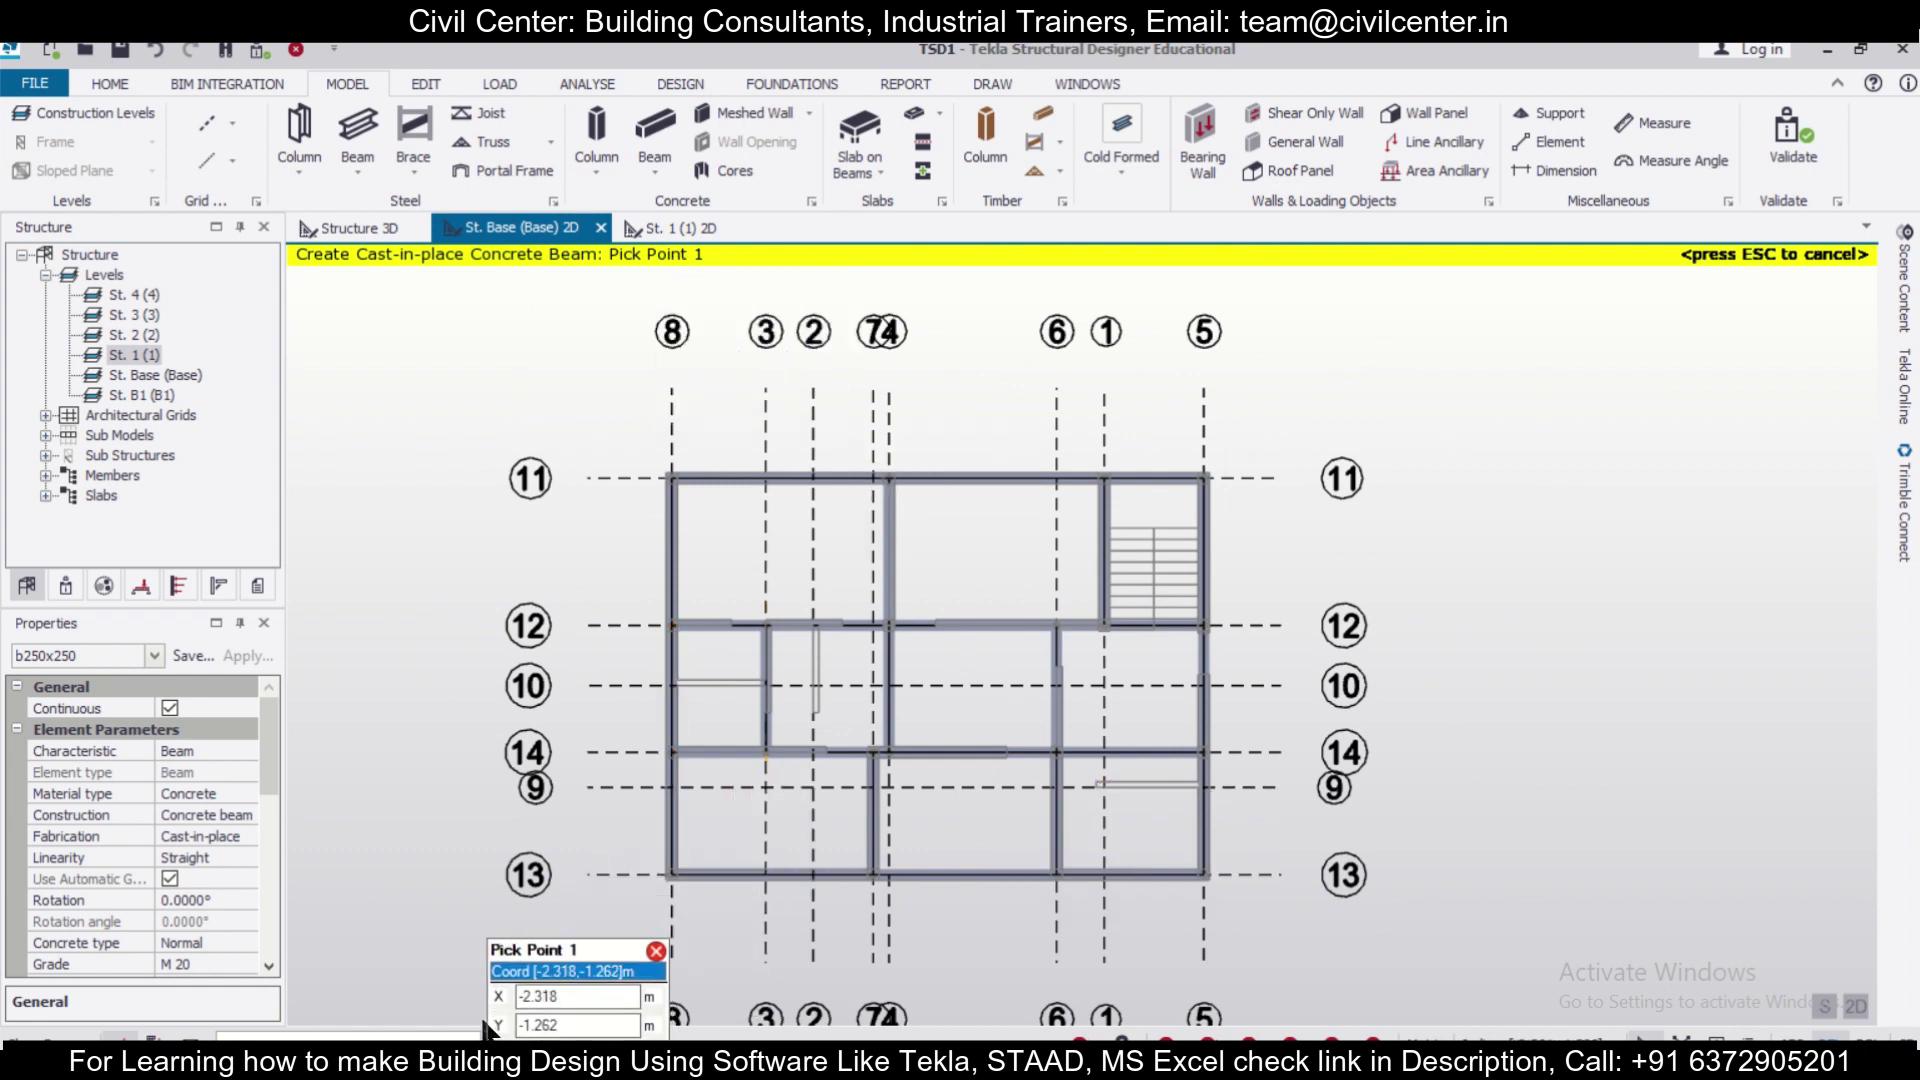
{"action": "left_click", "coordinate": [499, 84]}
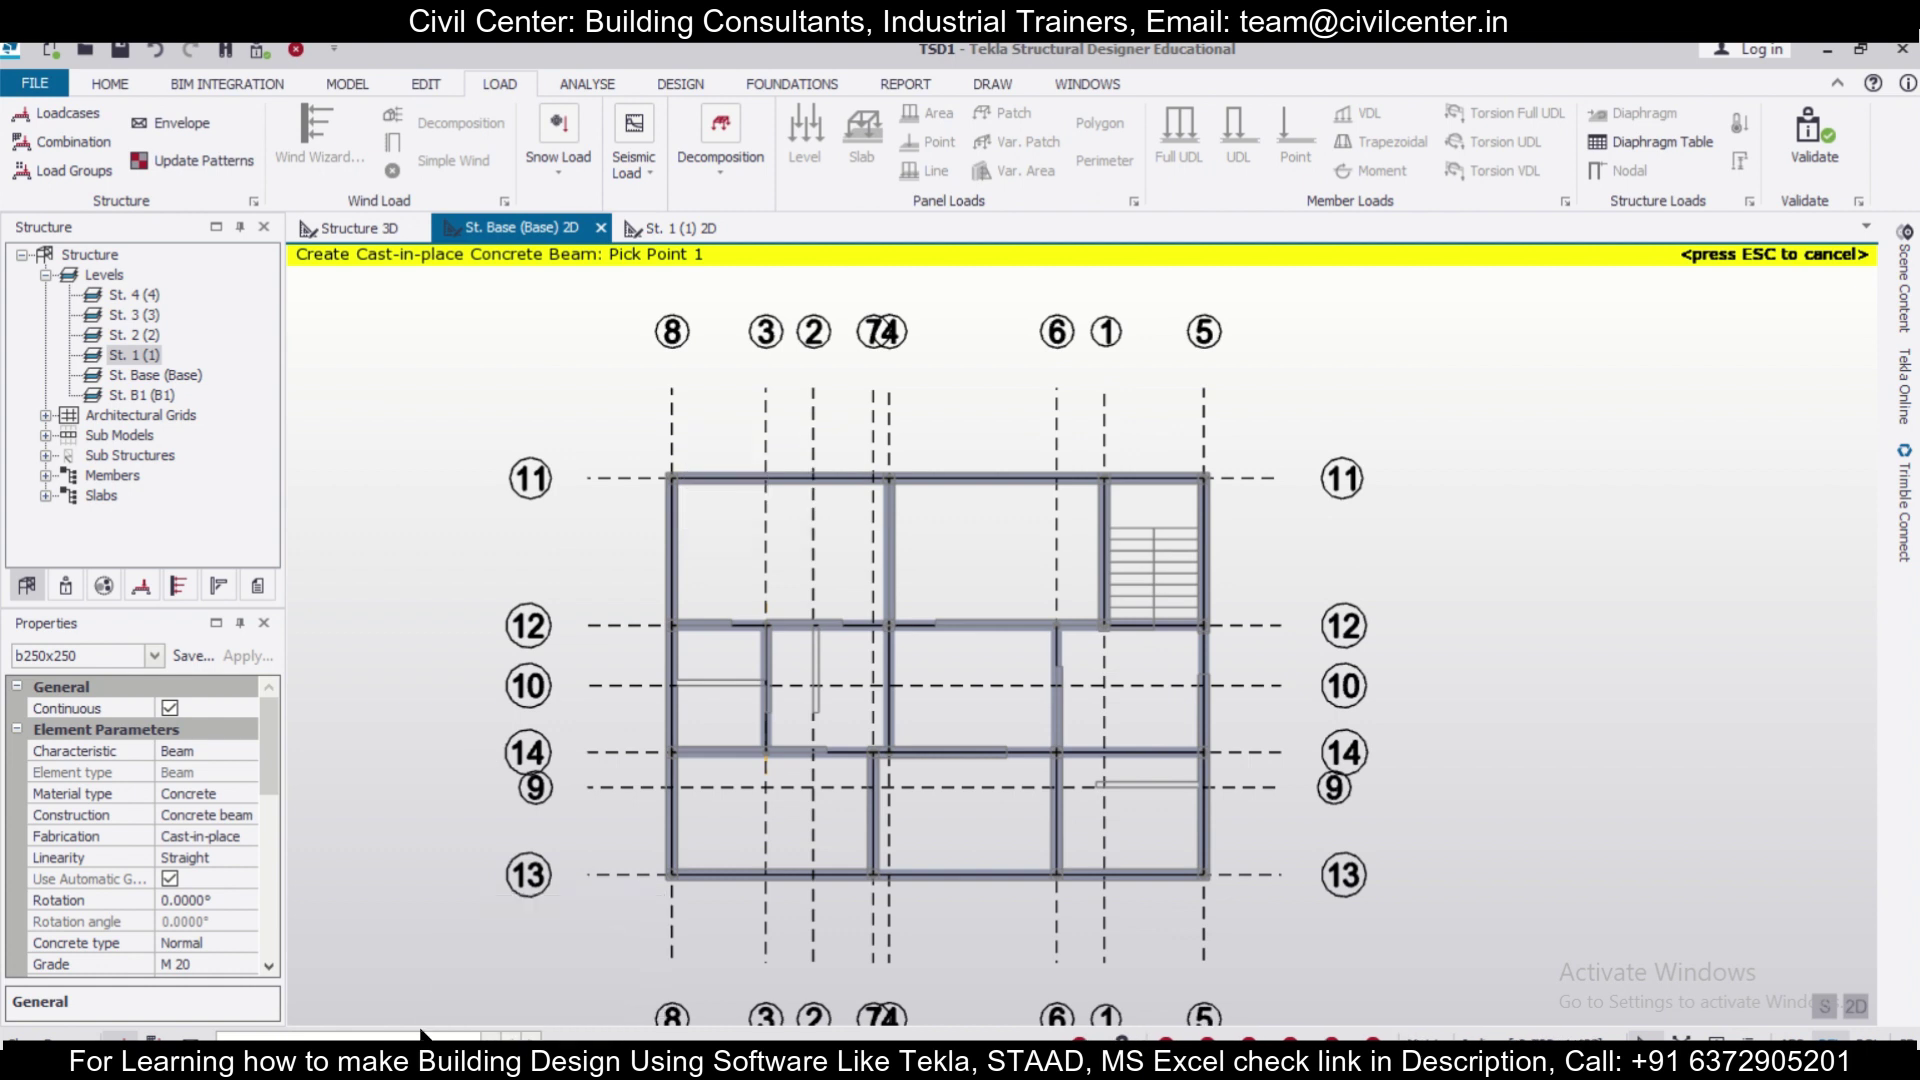
{"action": "left_click", "coordinate": [440, 1036]}
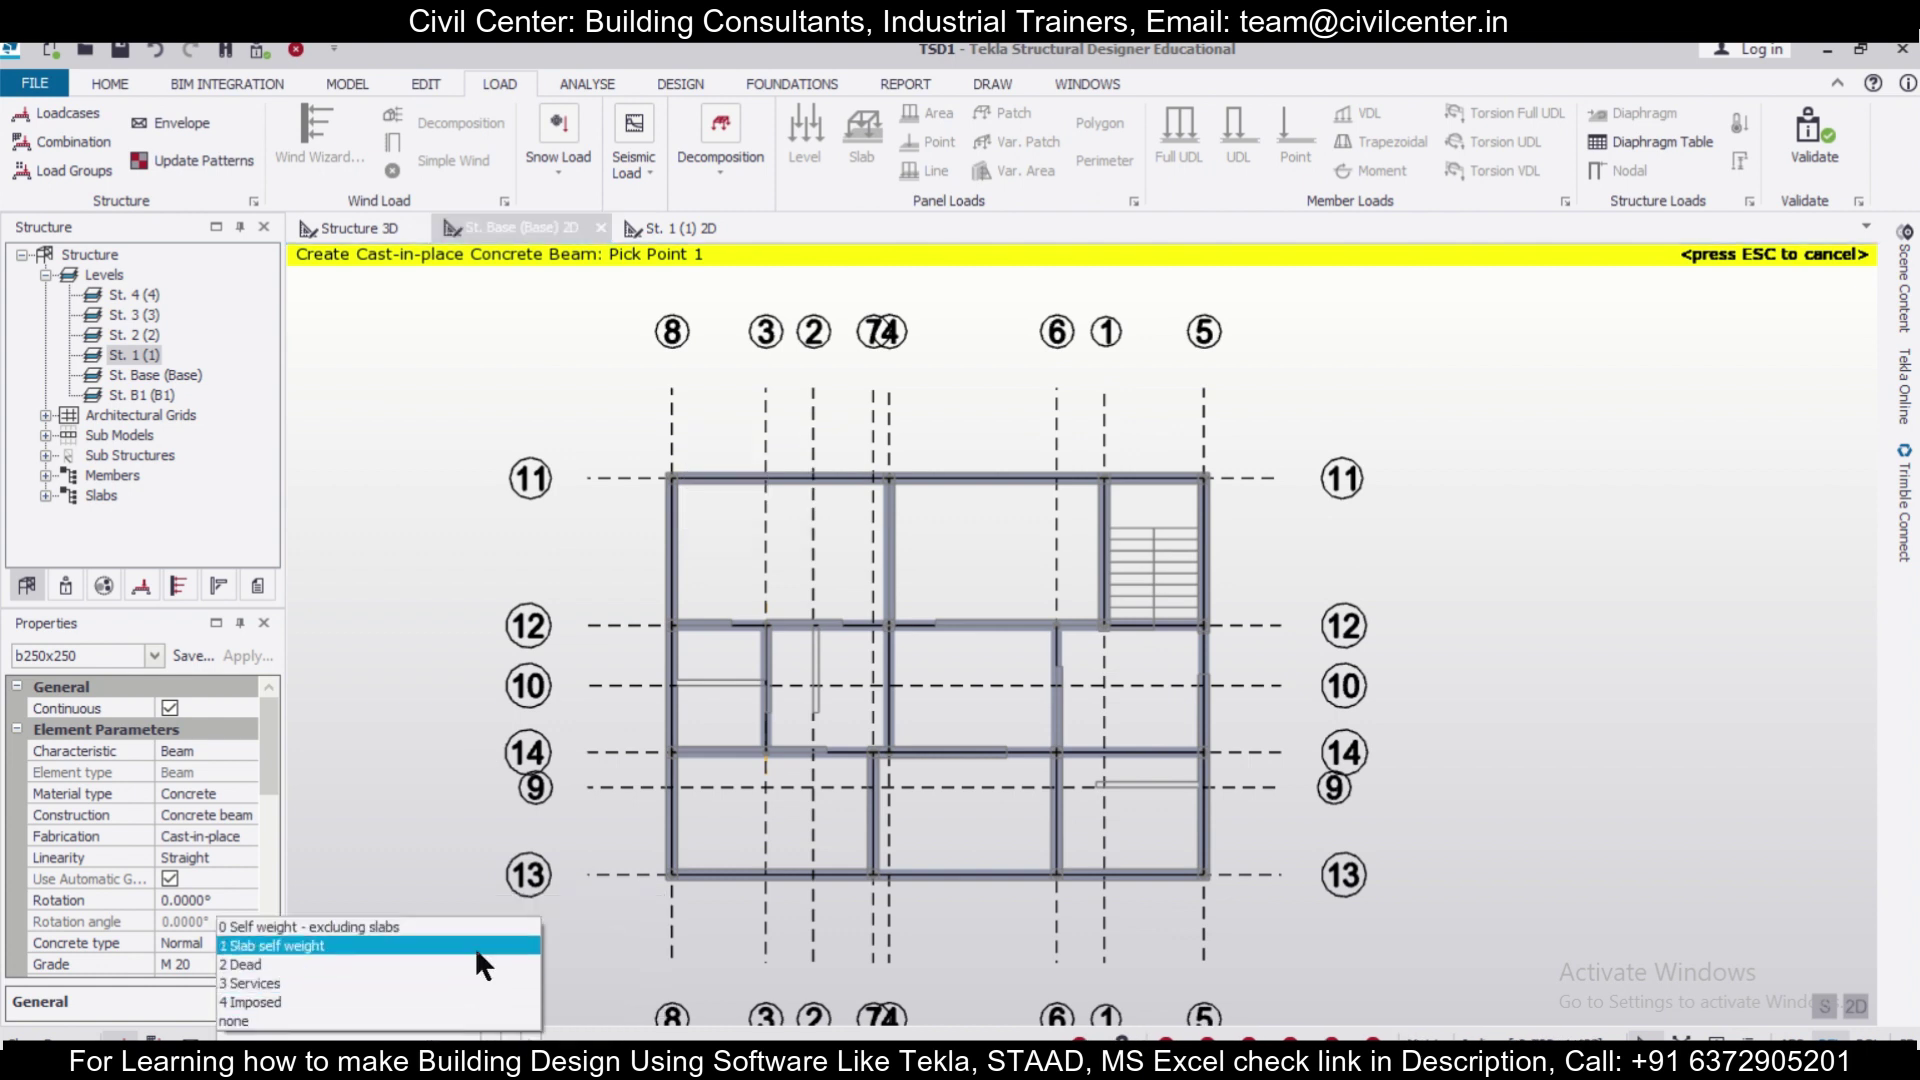
{"action": "left_click", "coordinate": [474, 964]}
Apply an 11 kN/m full UDL member load to the base beams along grid 8 and the grid 11 beam from grid 8 to 4.
{"action": "left_click", "coordinate": [1161, 140]}
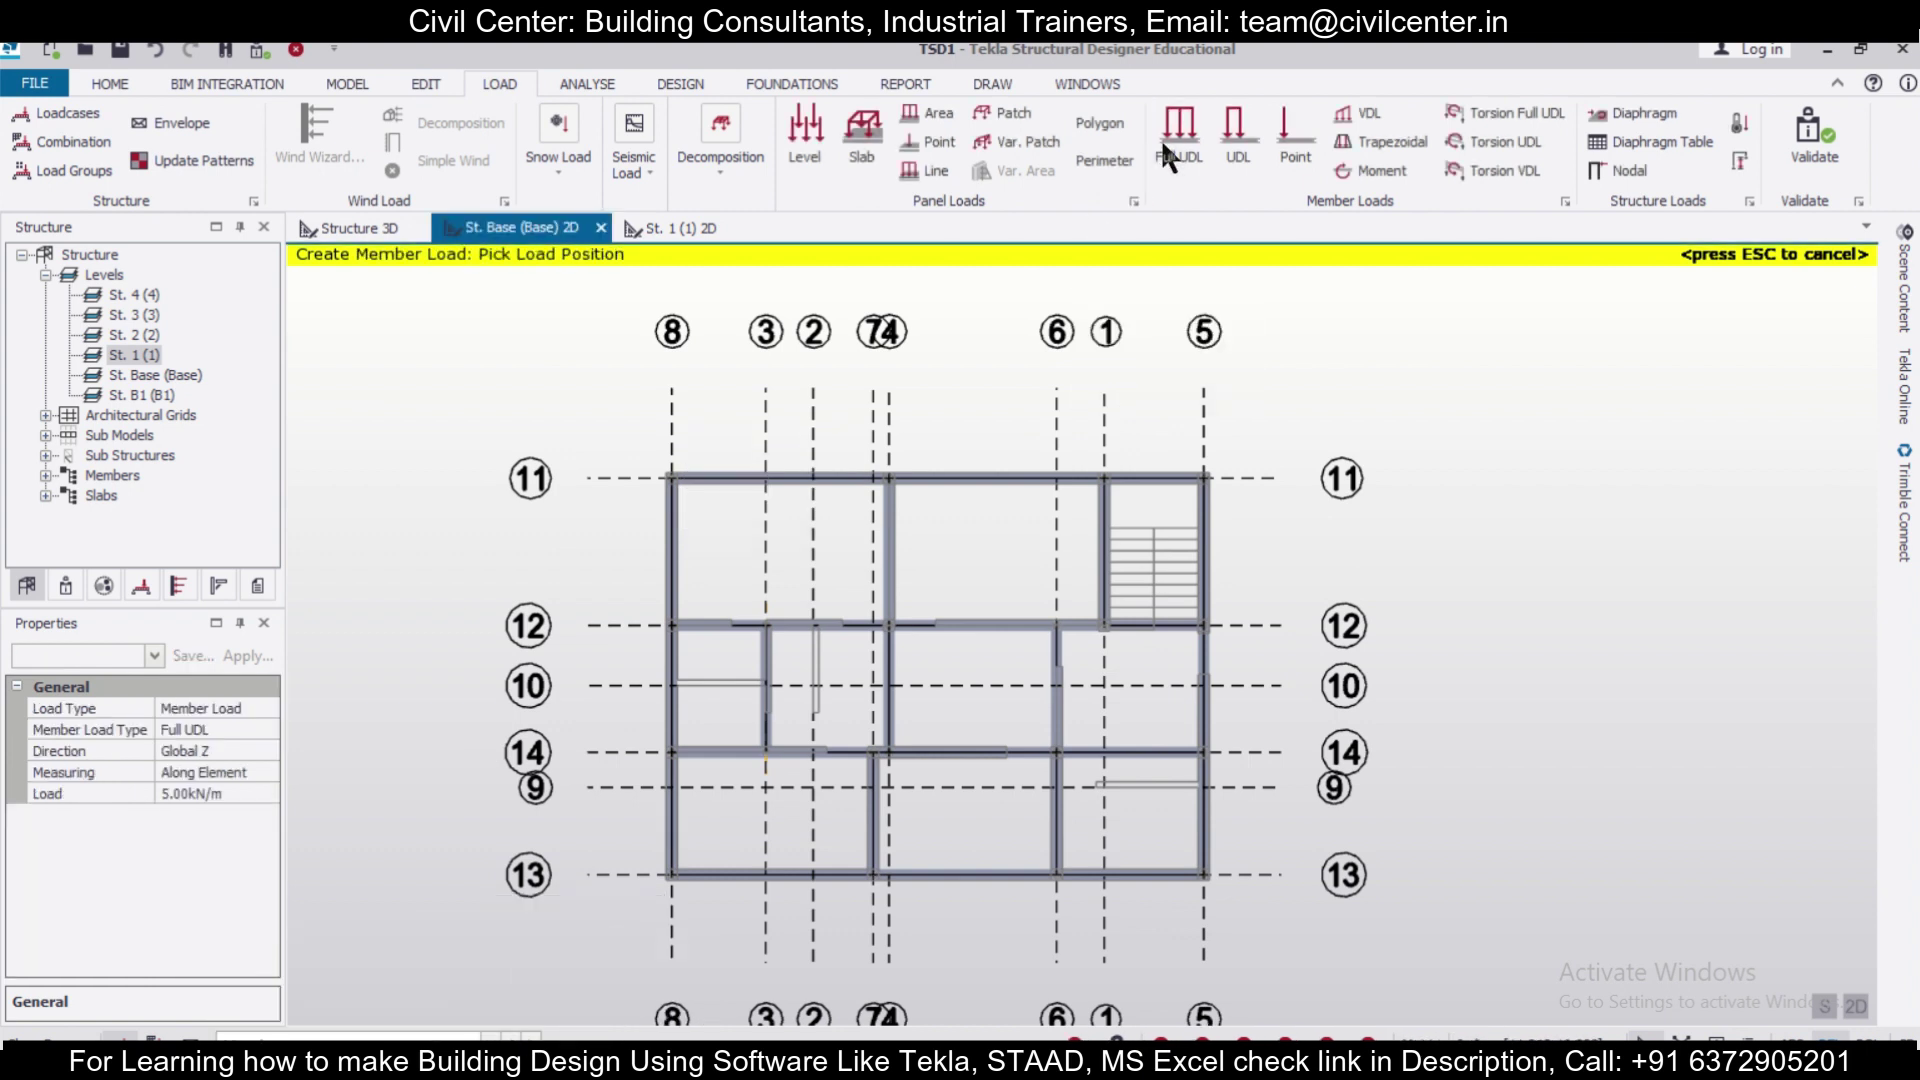
{"action": "left_click", "coordinate": [256, 790]}
{"action": "type", "text": "11"}
{"action": "left_click", "coordinate": [692, 812]}
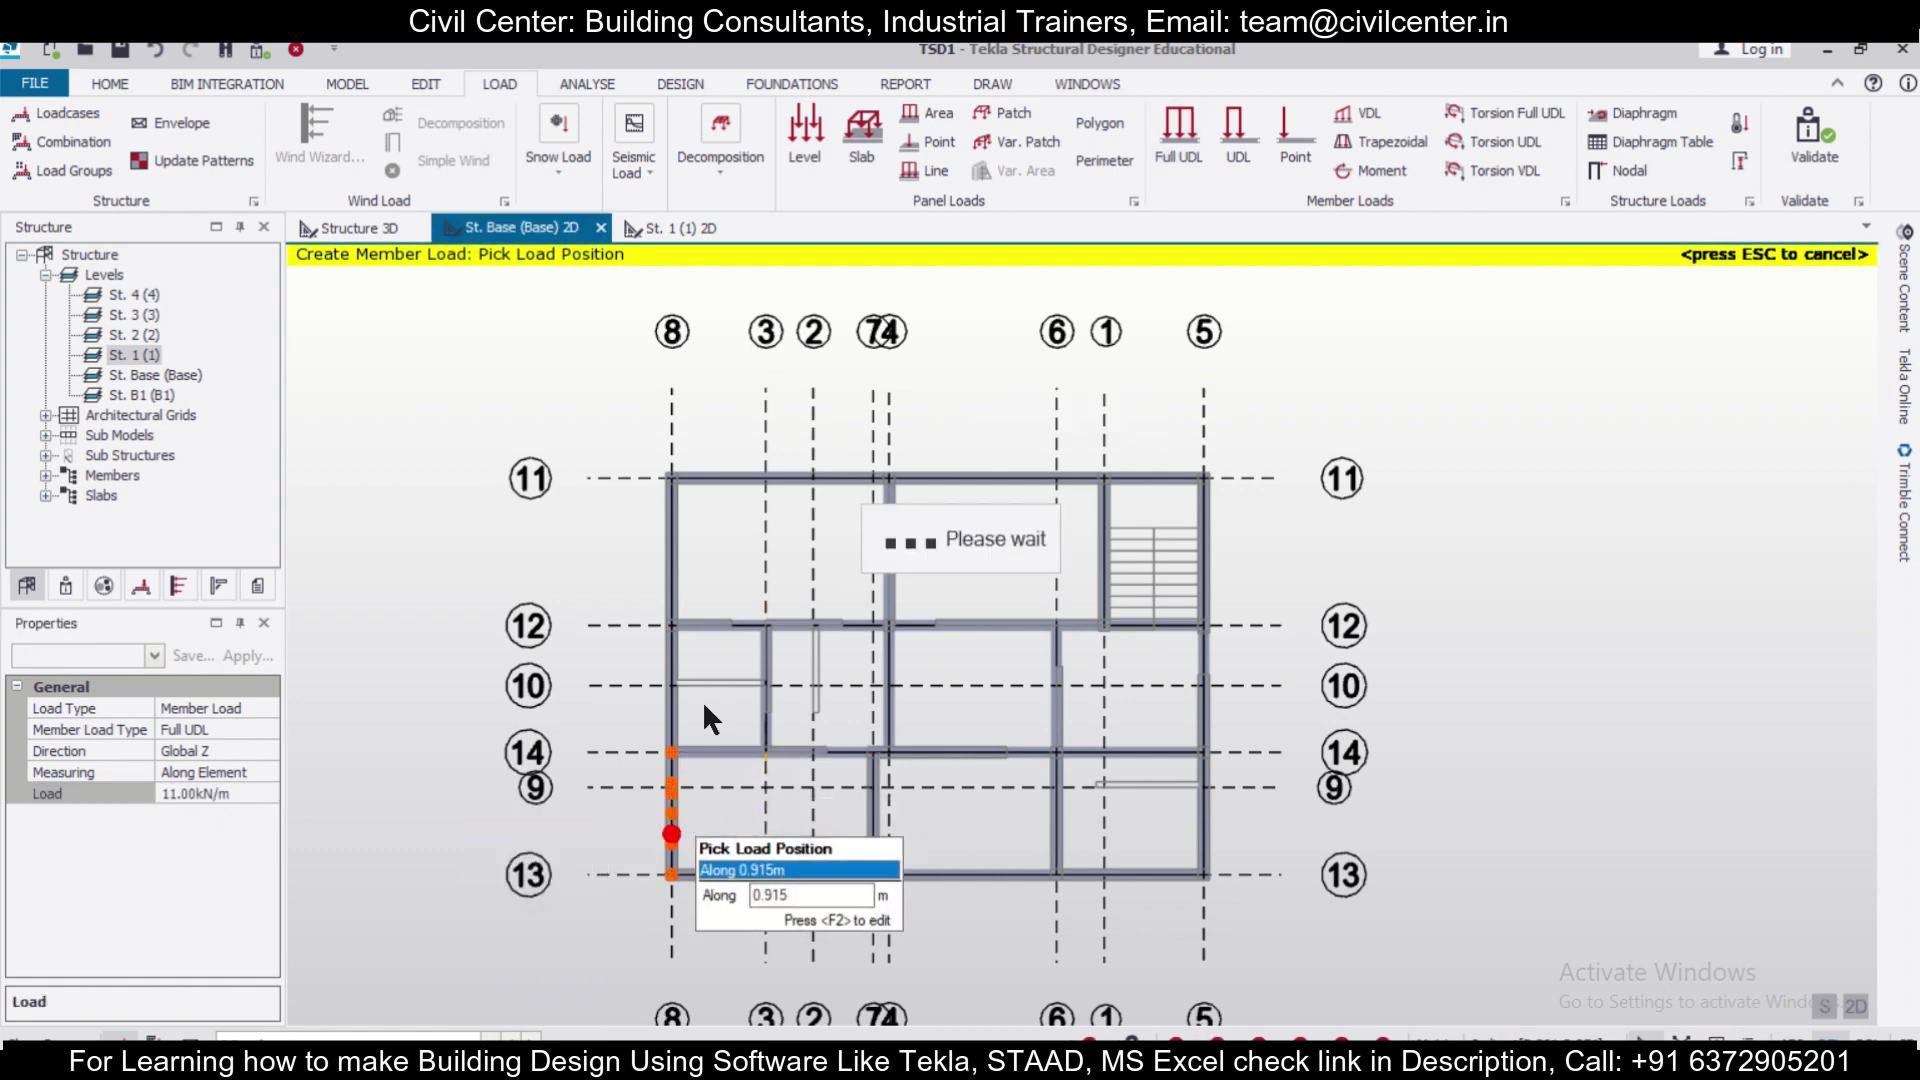
{"action": "left_click", "coordinate": [674, 578]}
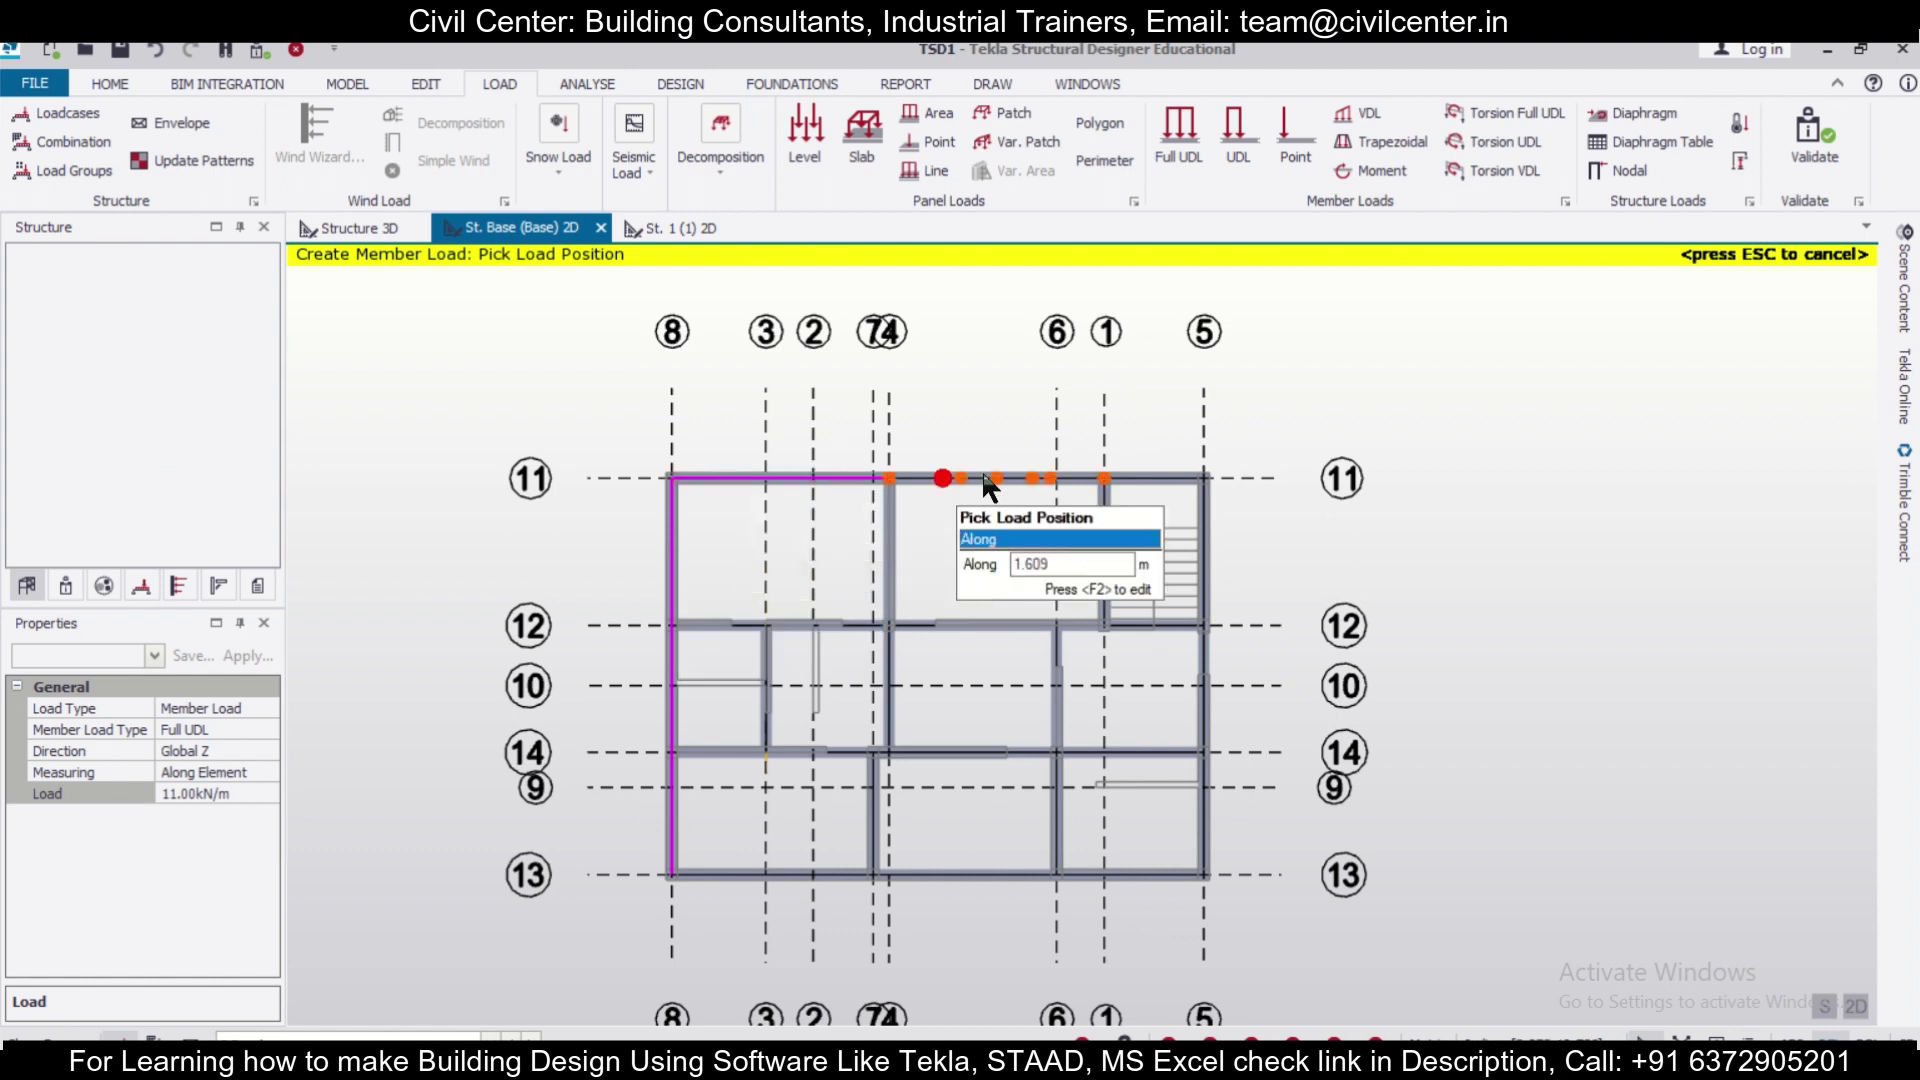
Apply the 11 kN/m full UDL to the remaining base beams on grid 11, around the staircase, and along grids 5 and 13.
{"action": "left_click", "coordinate": [1178, 483]}
{"action": "left_click", "coordinate": [1205, 548]}
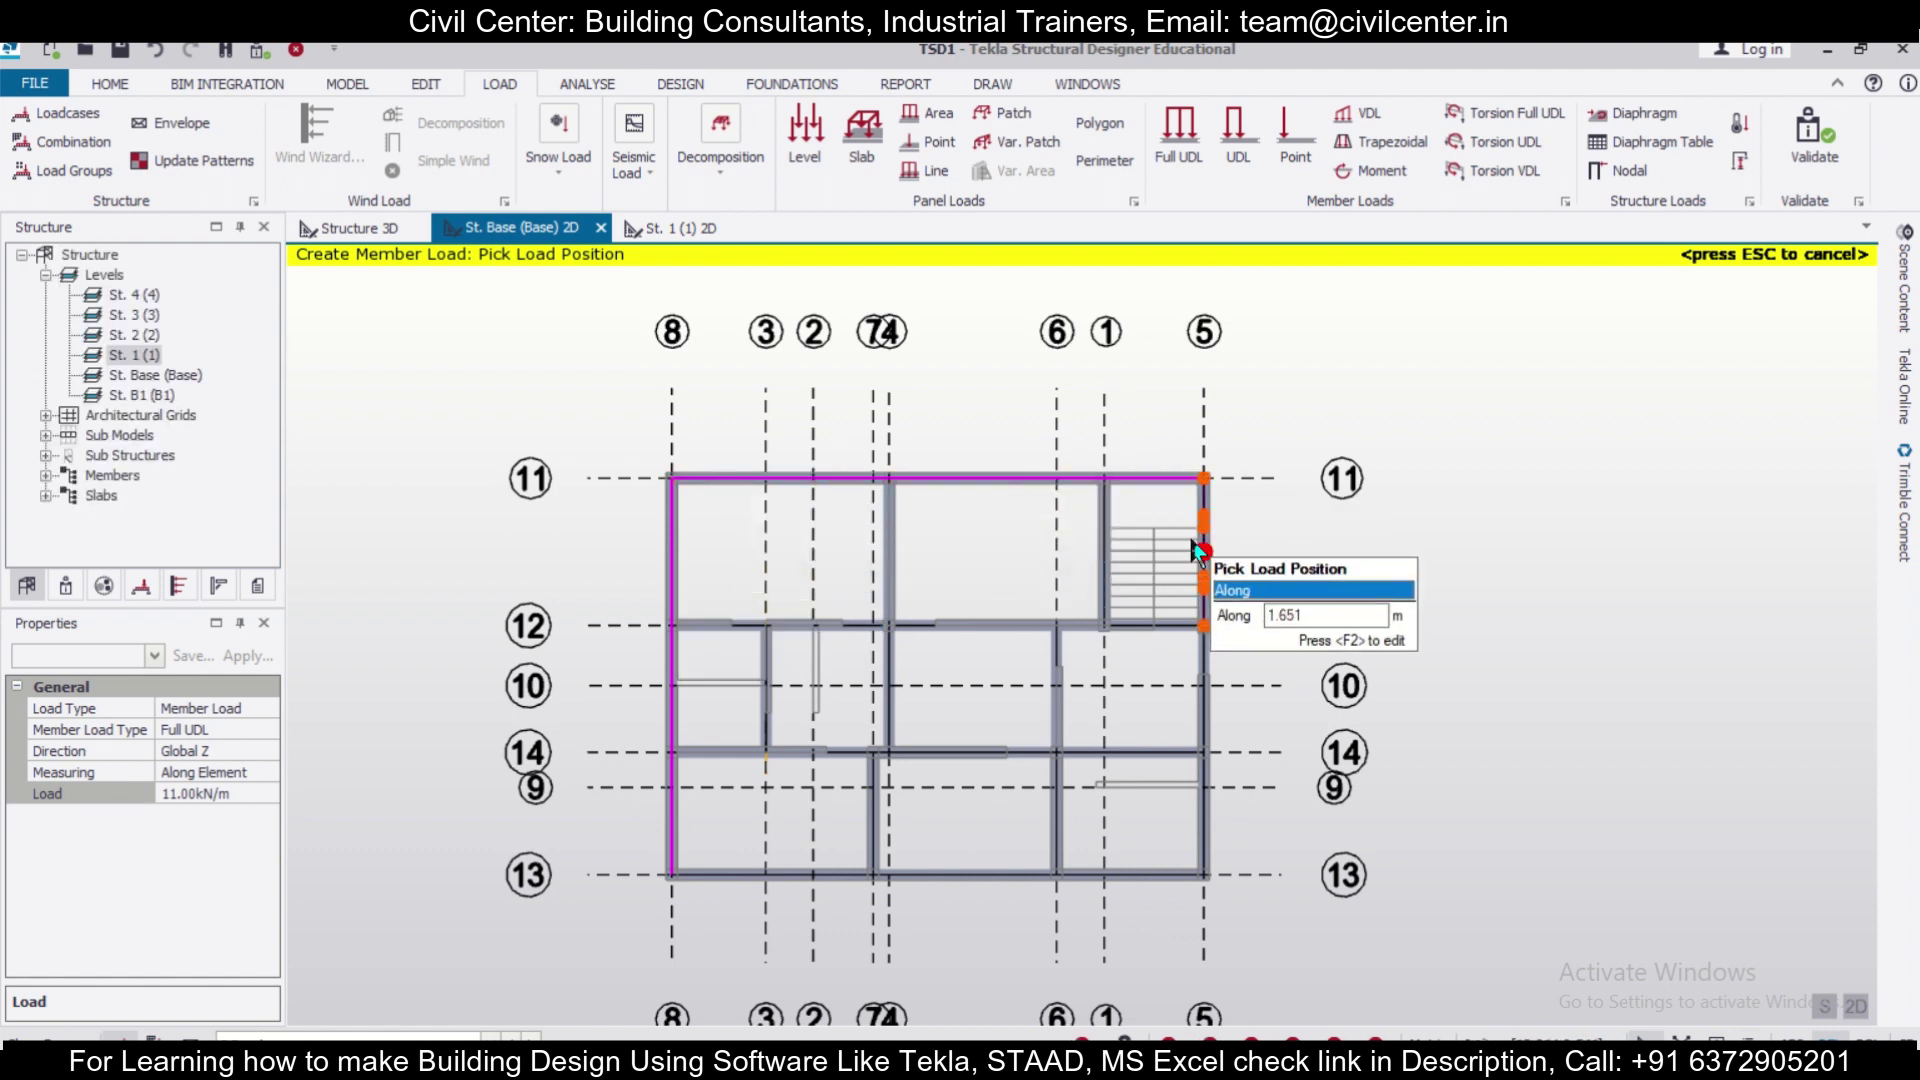
{"action": "left_click", "coordinate": [1154, 622]}
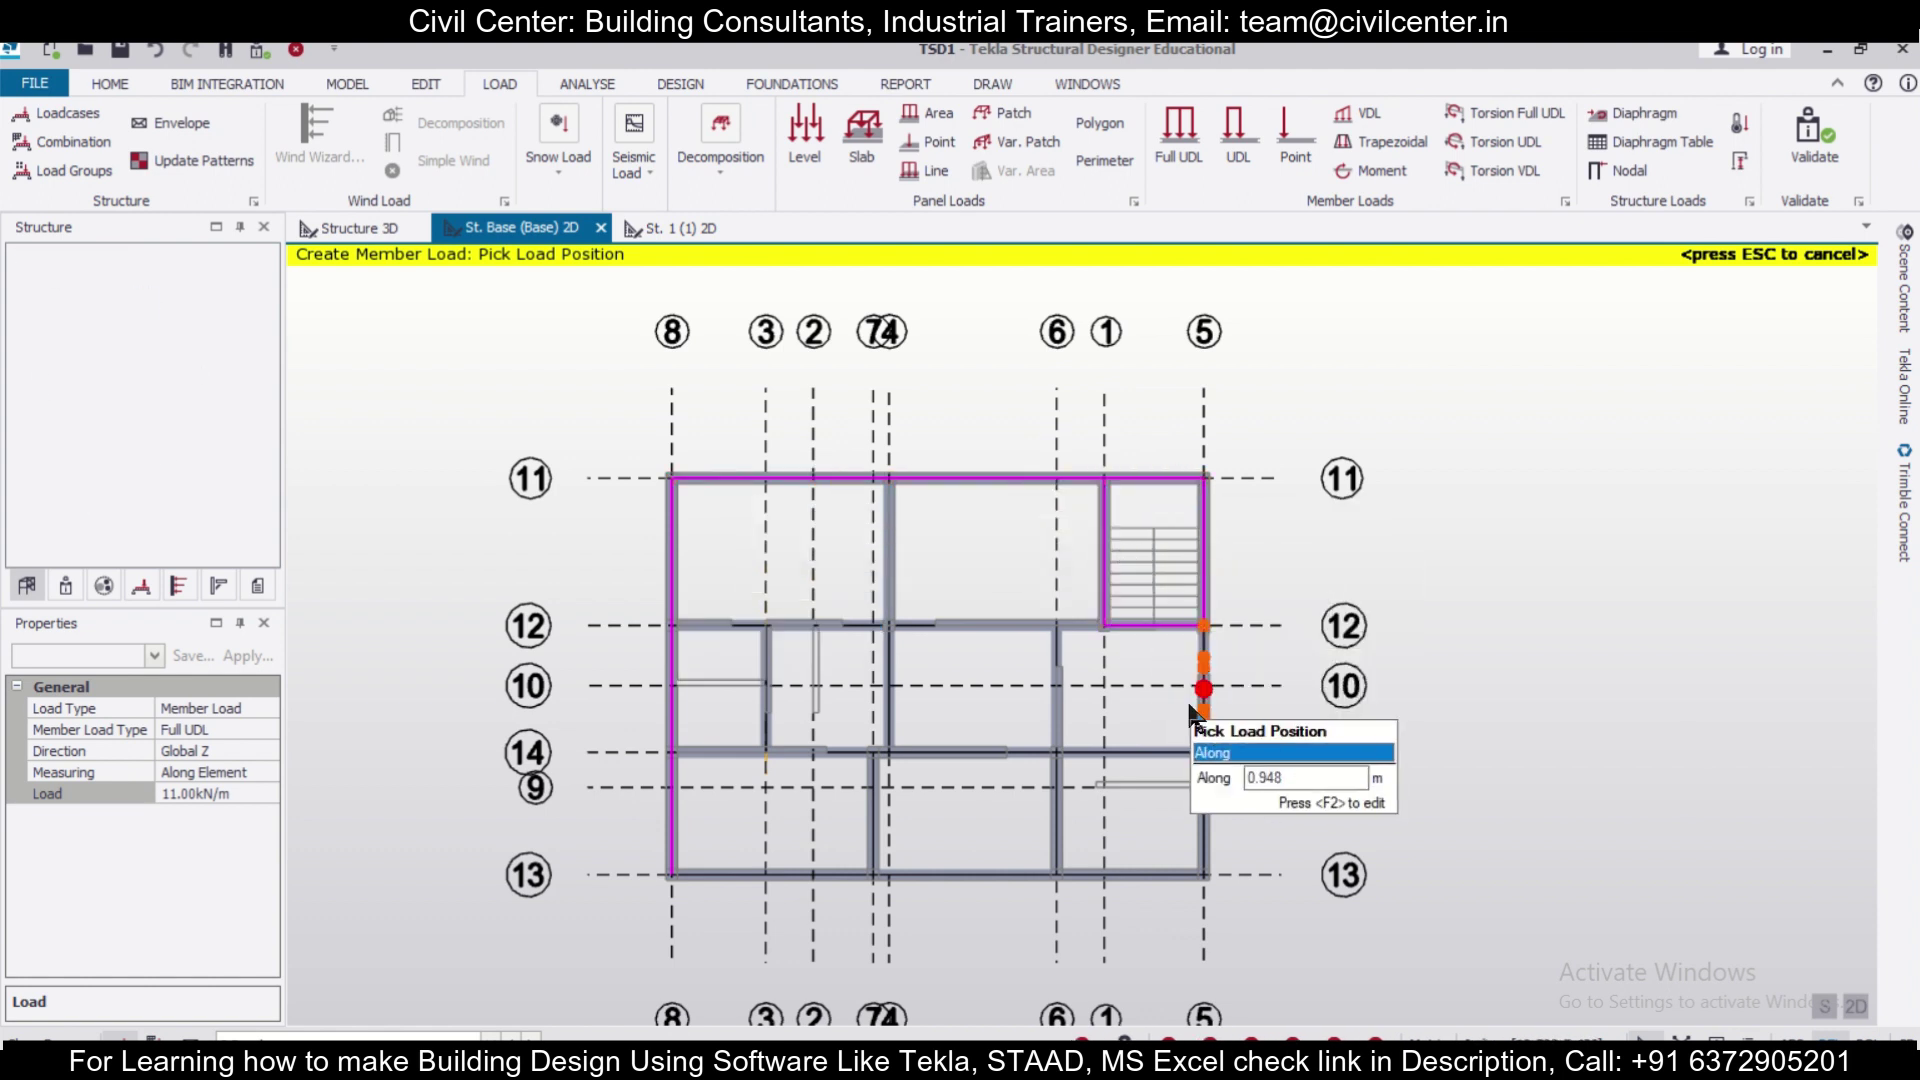
{"action": "left_click", "coordinate": [1225, 703]}
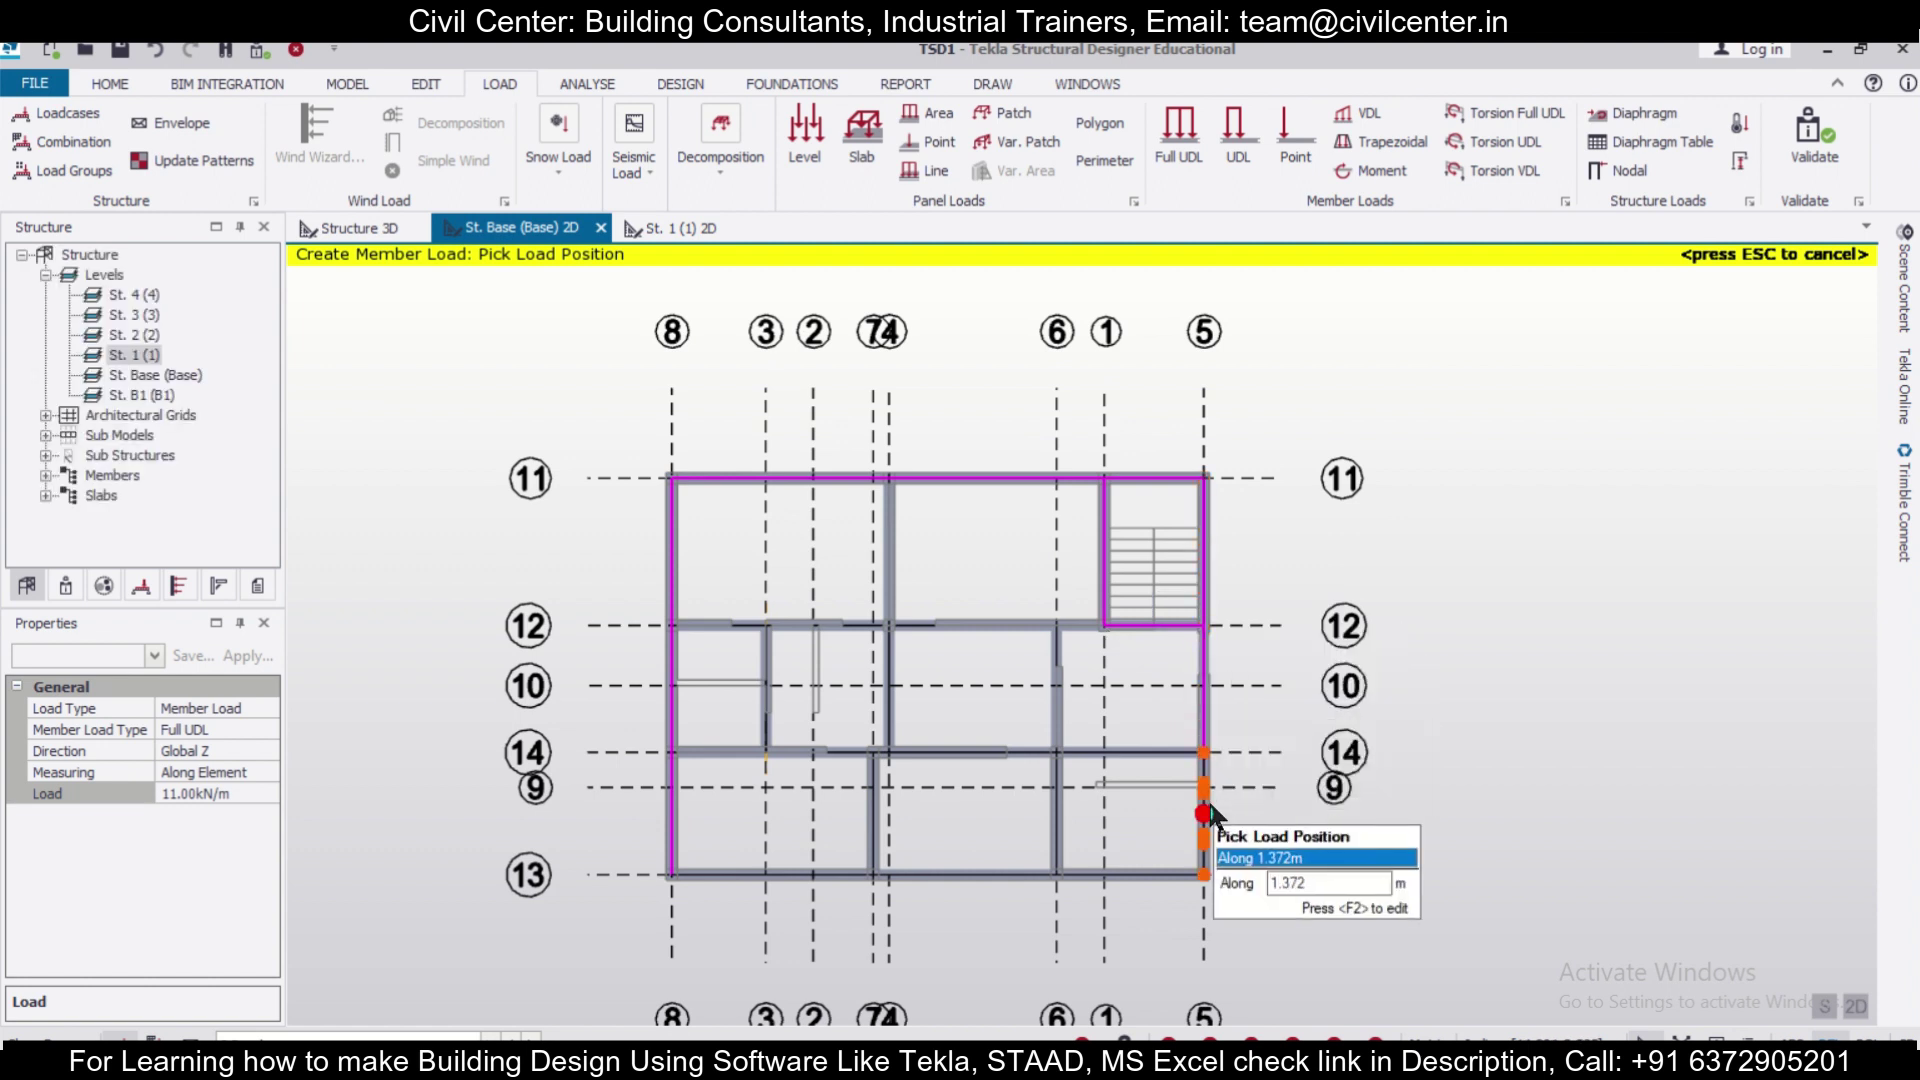
{"action": "left_click", "coordinate": [1032, 876]}
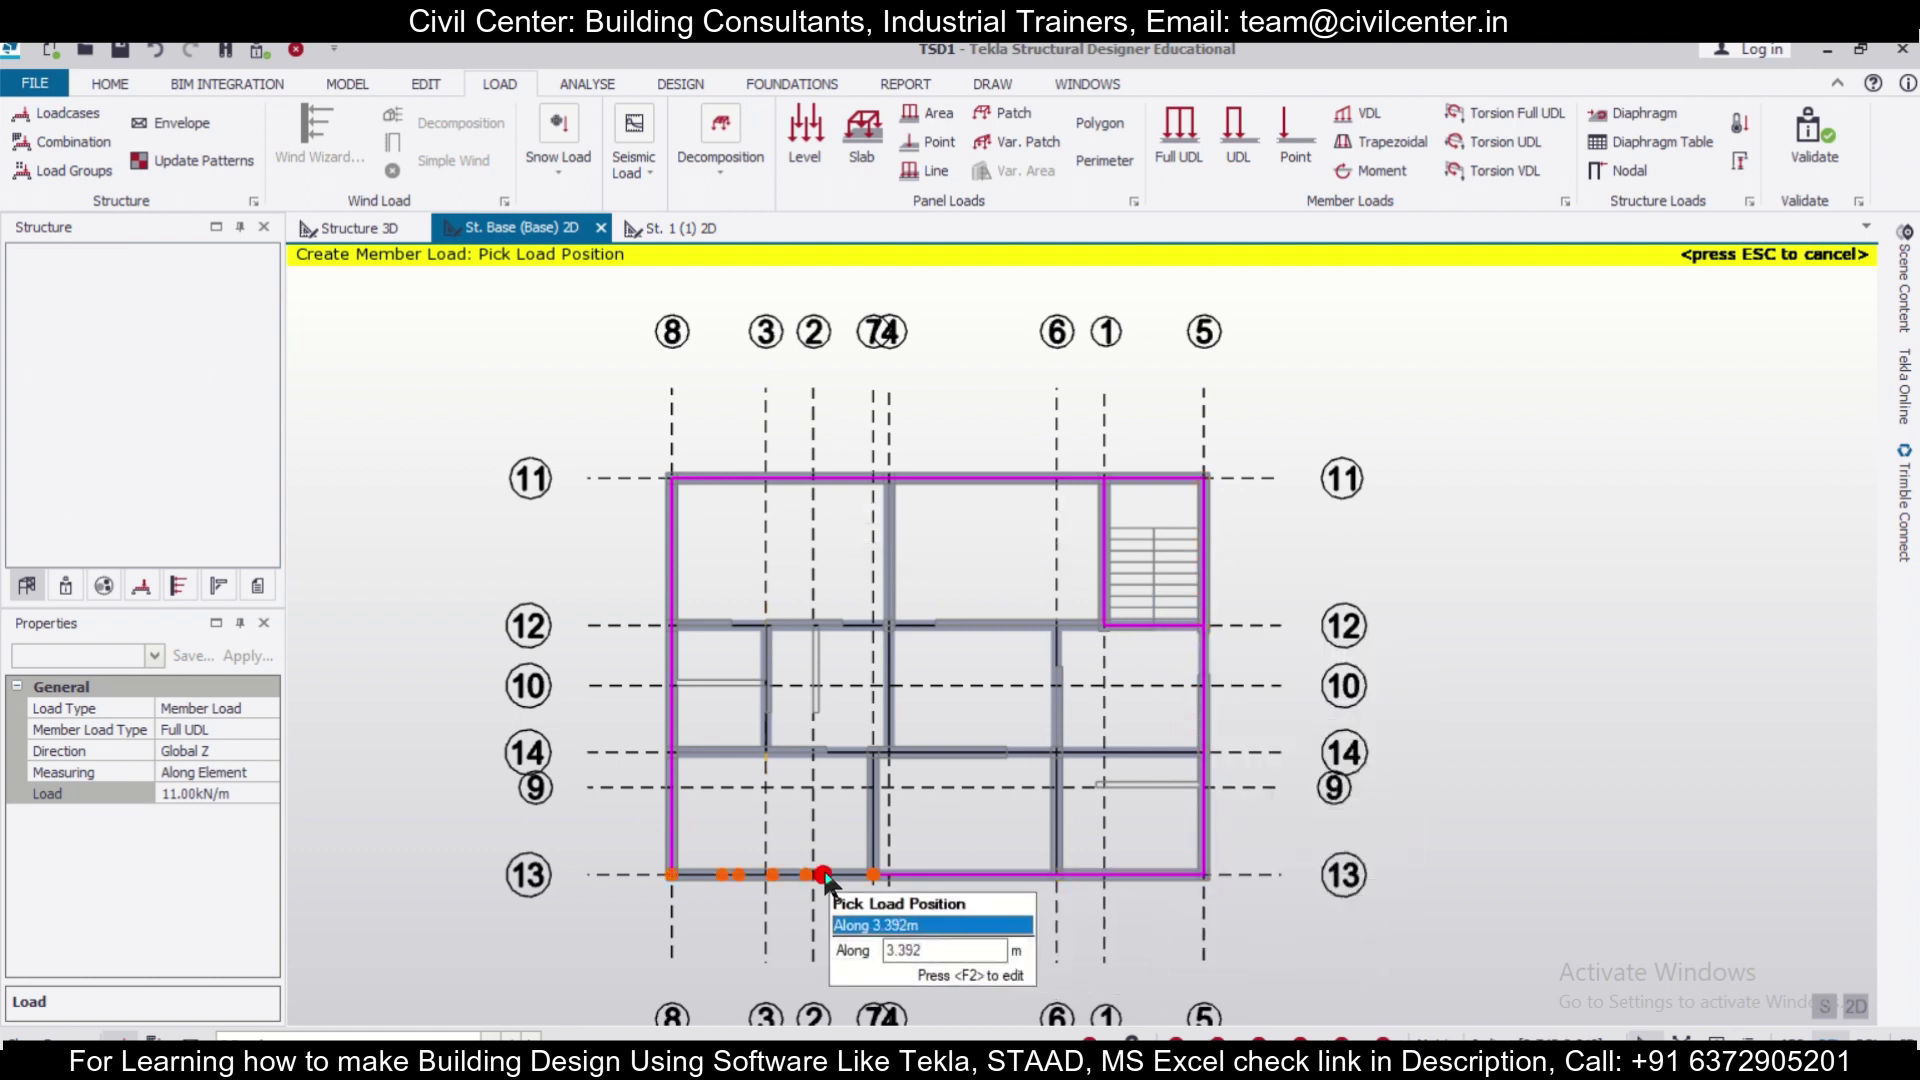
{"action": "left_click", "coordinate": [788, 876]}
{"action": "left_click", "coordinate": [1060, 920]}
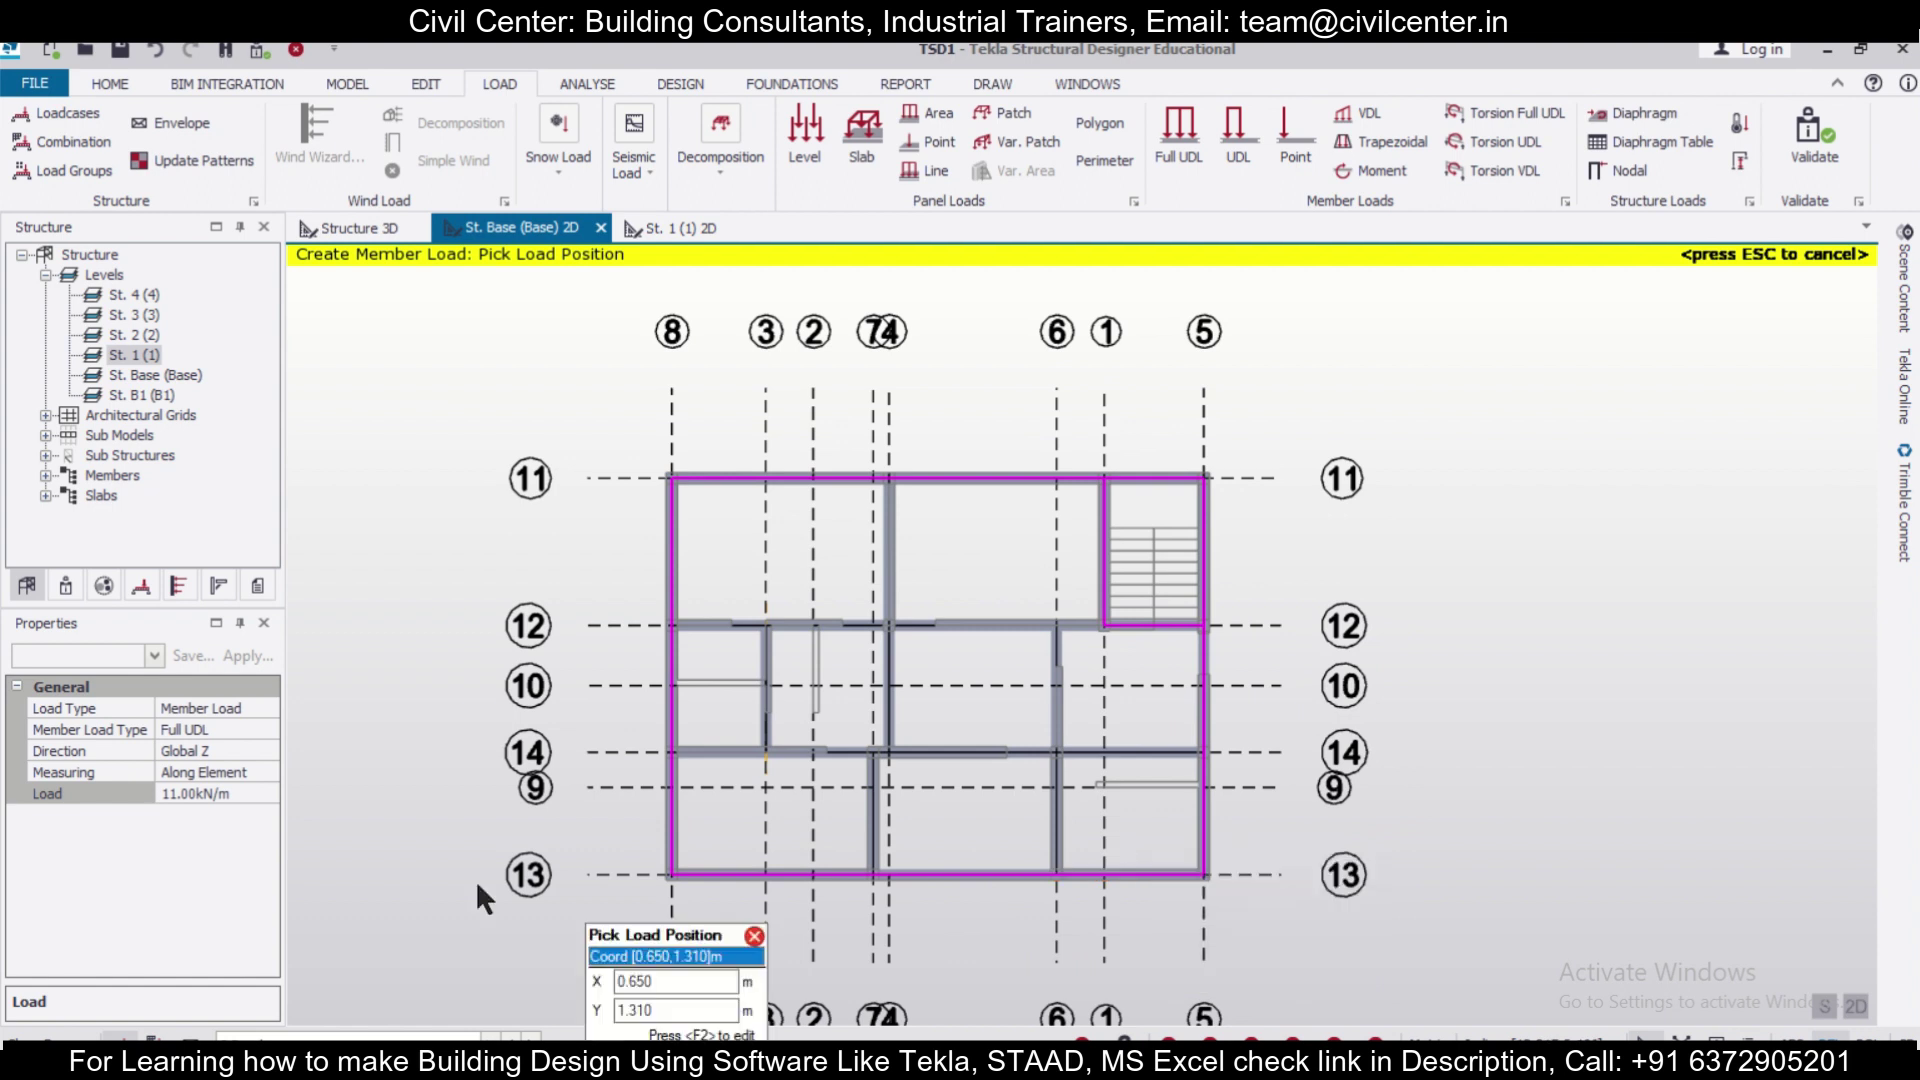
Set the full UDL to 5.50 kN/m and apply it to the remaining interior base beams.
{"action": "left_click", "coordinate": [236, 791]}
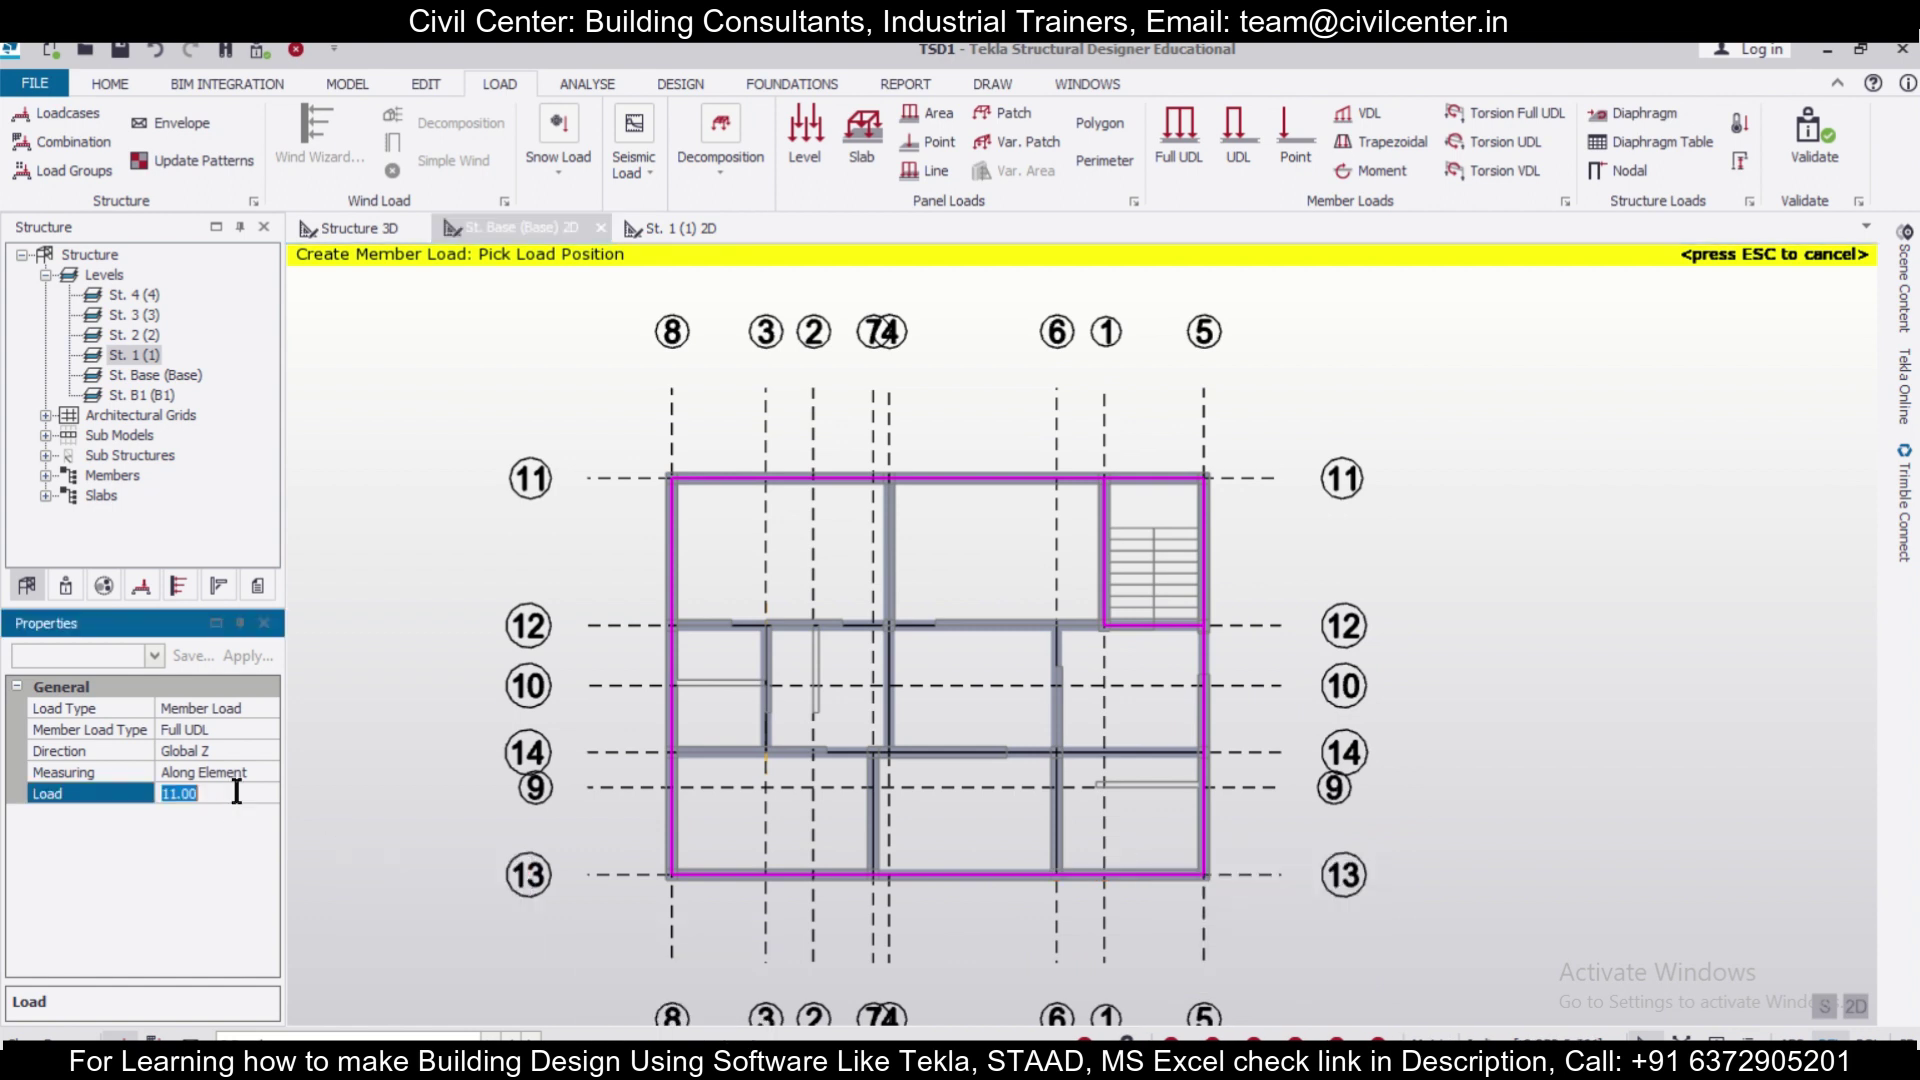
{"action": "type", "text": "5.50kN/m"}
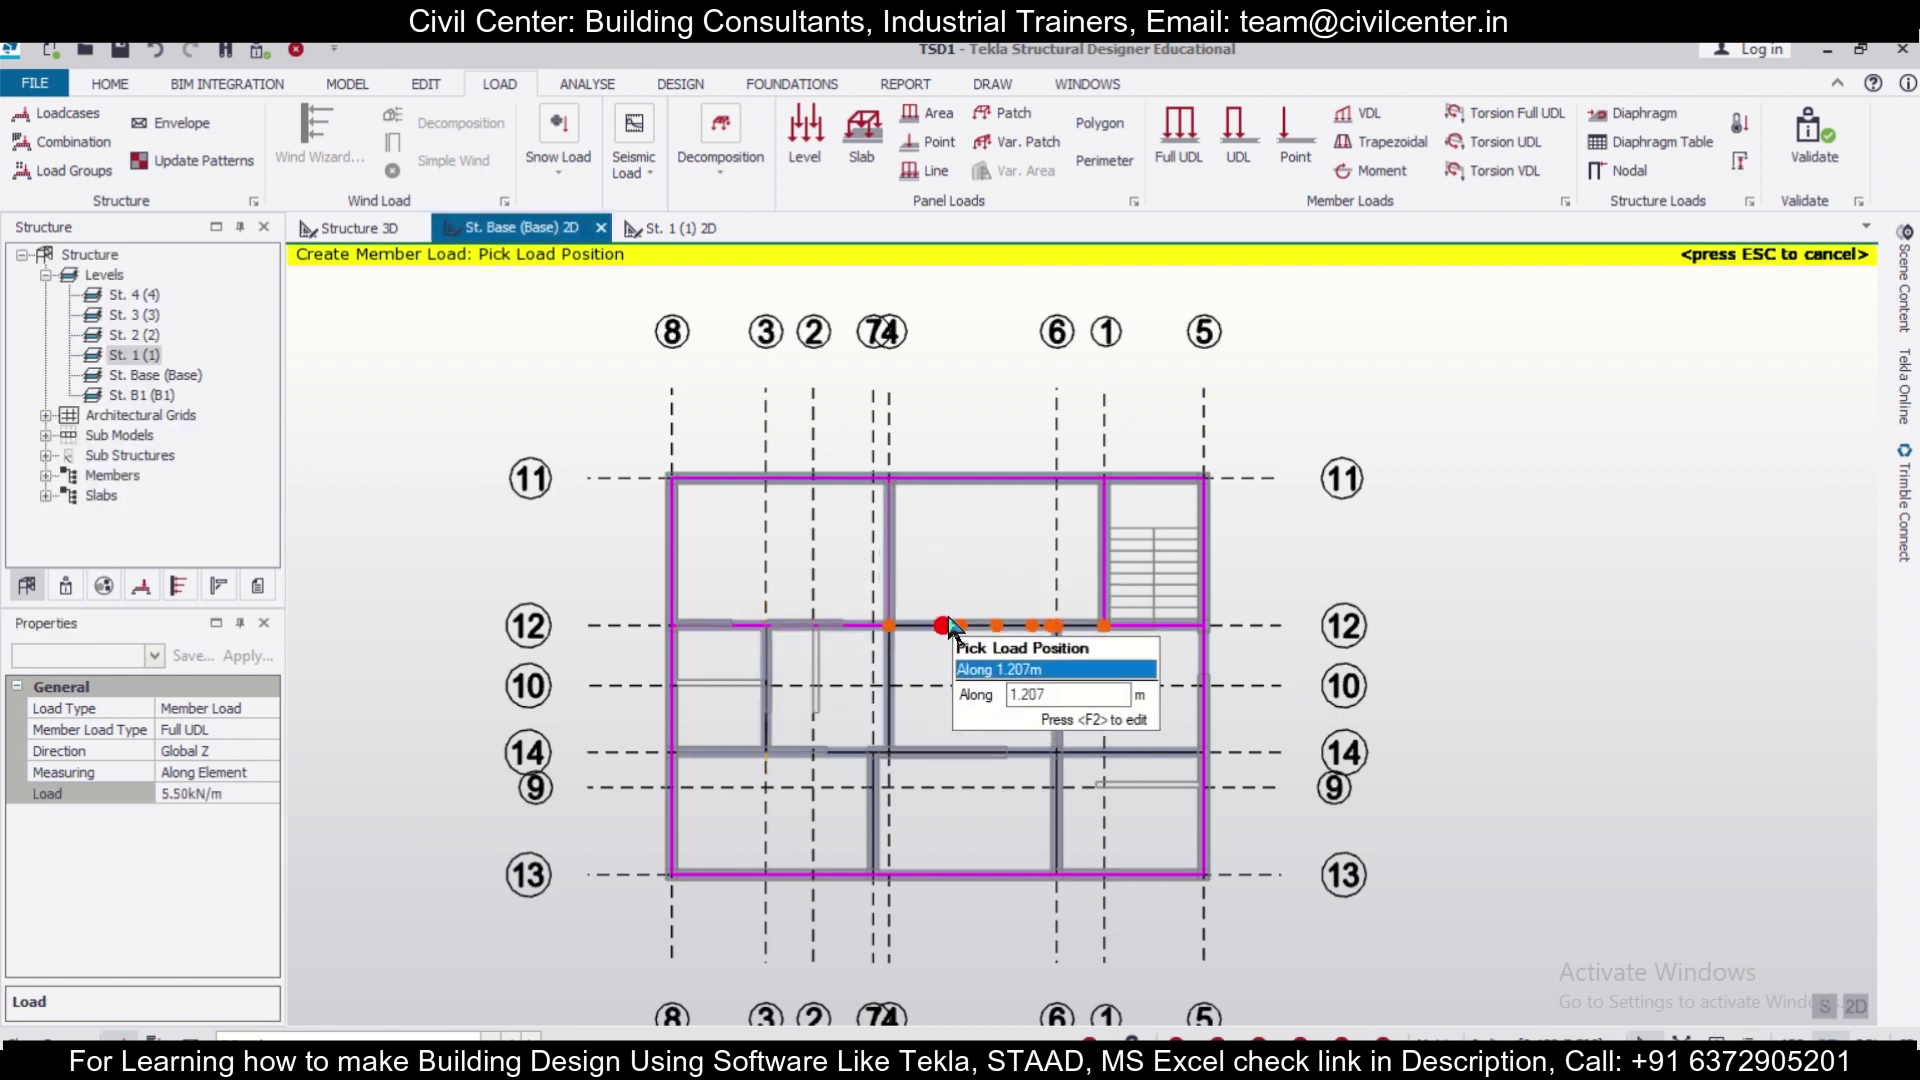
{"action": "left_click", "coordinate": [733, 633]}
{"action": "left_click", "coordinate": [778, 687]}
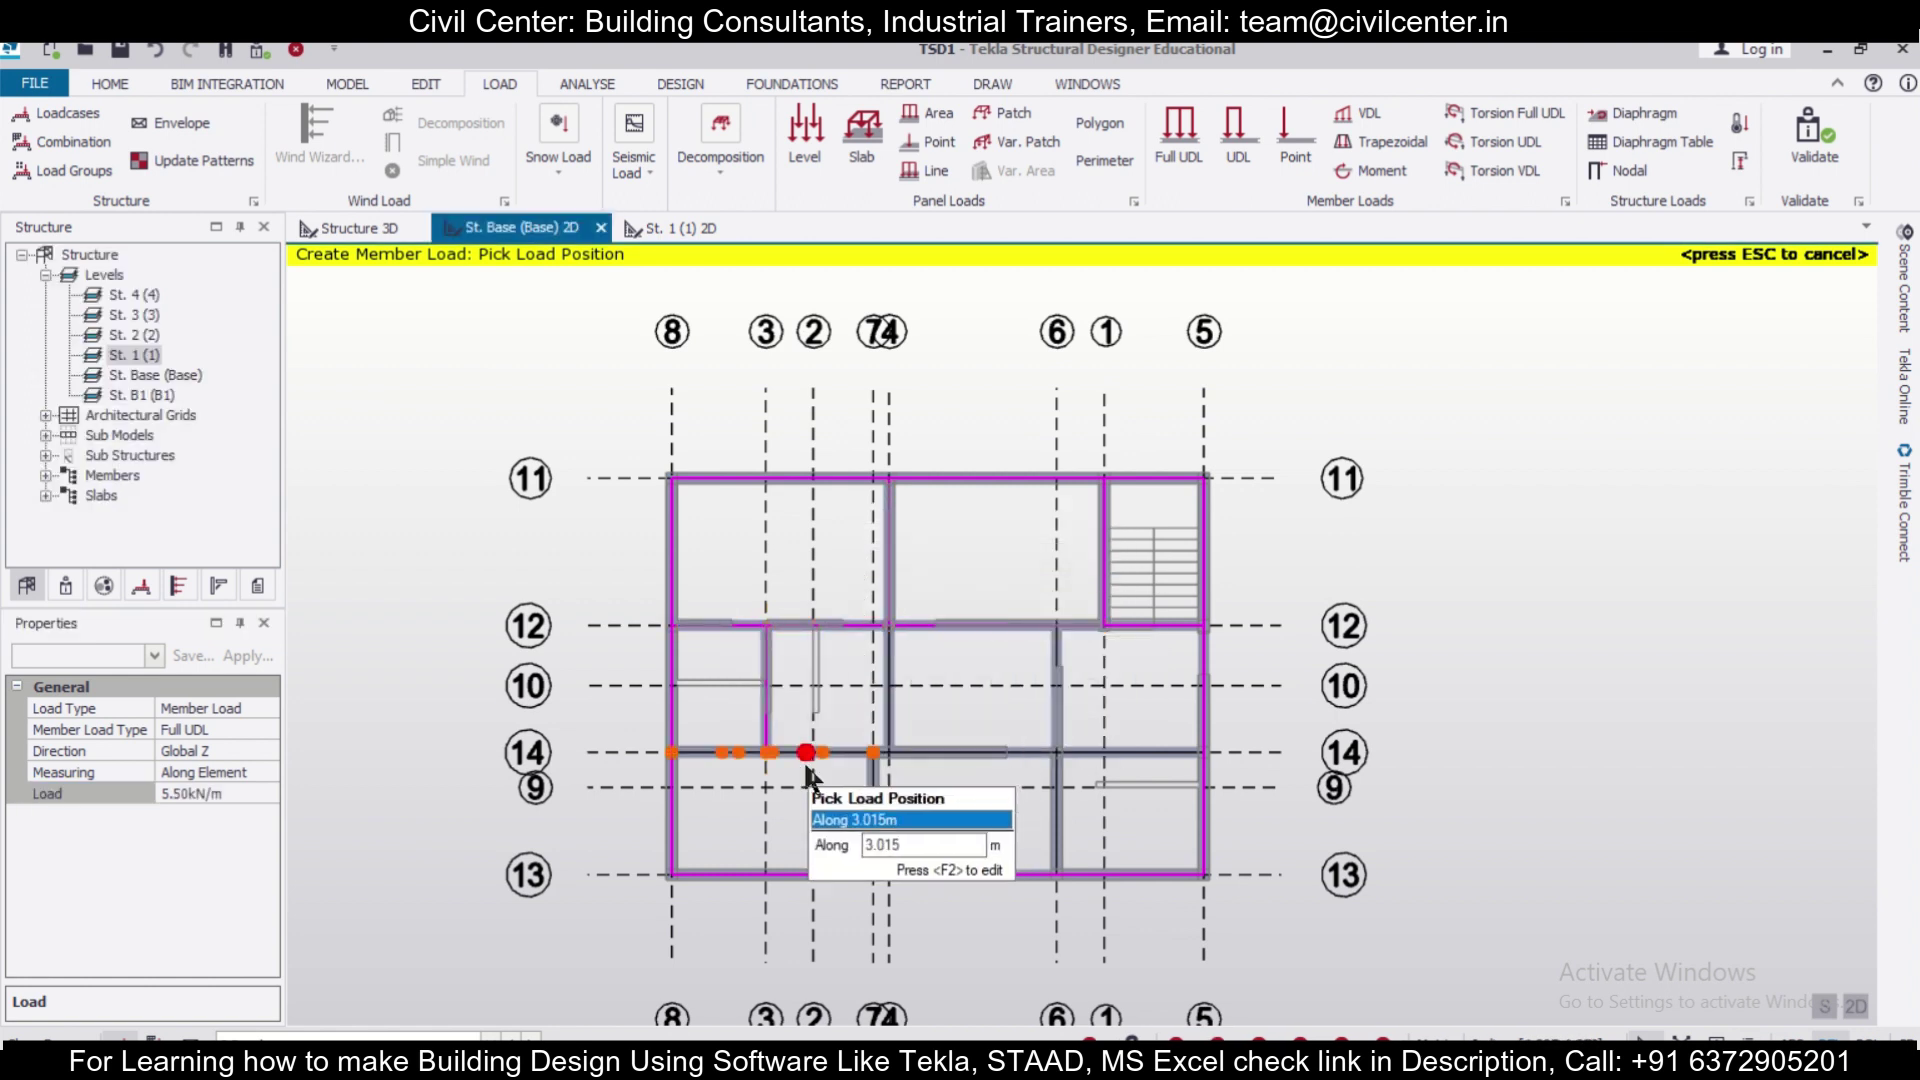
{"action": "left_click", "coordinate": [860, 752]}
{"action": "left_click", "coordinate": [922, 703]}
{"action": "left_click", "coordinate": [1059, 737]}
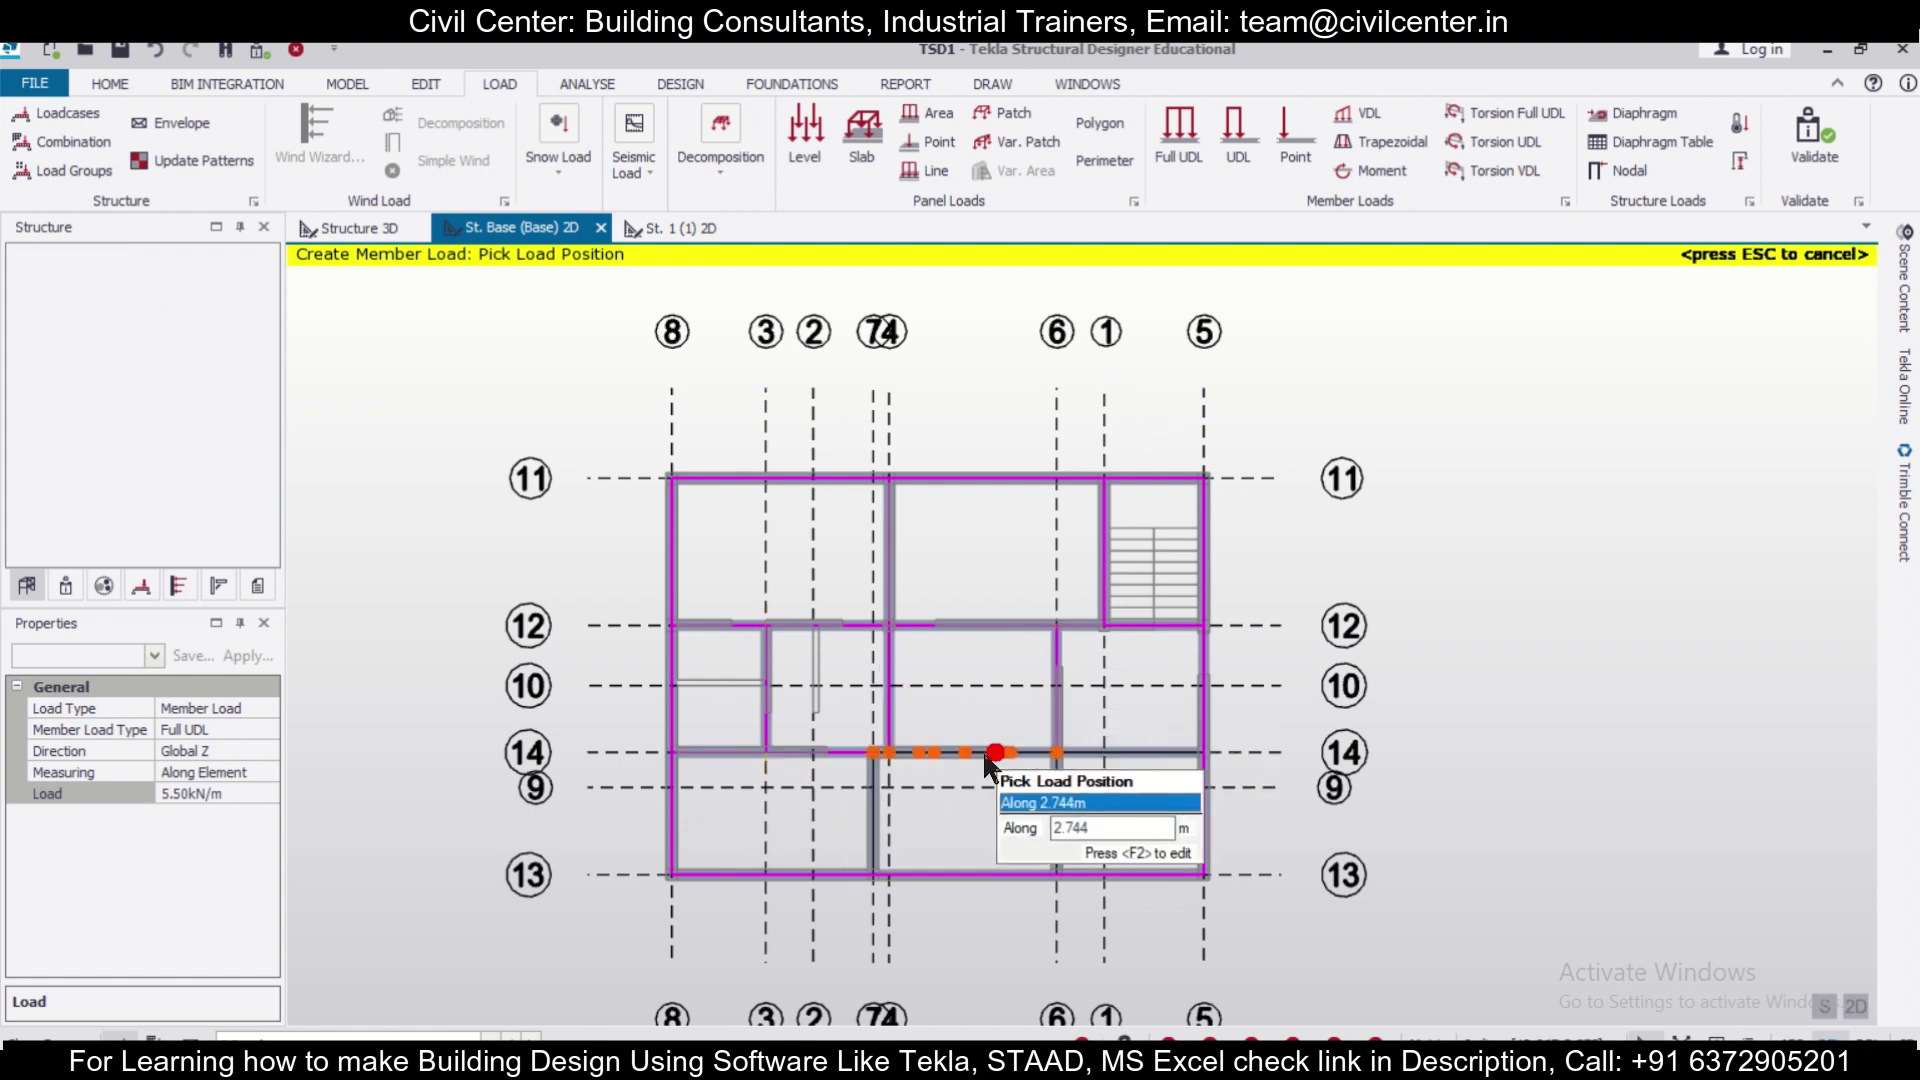
{"action": "left_click", "coordinate": [972, 756]}
{"action": "left_click", "coordinate": [1152, 765]}
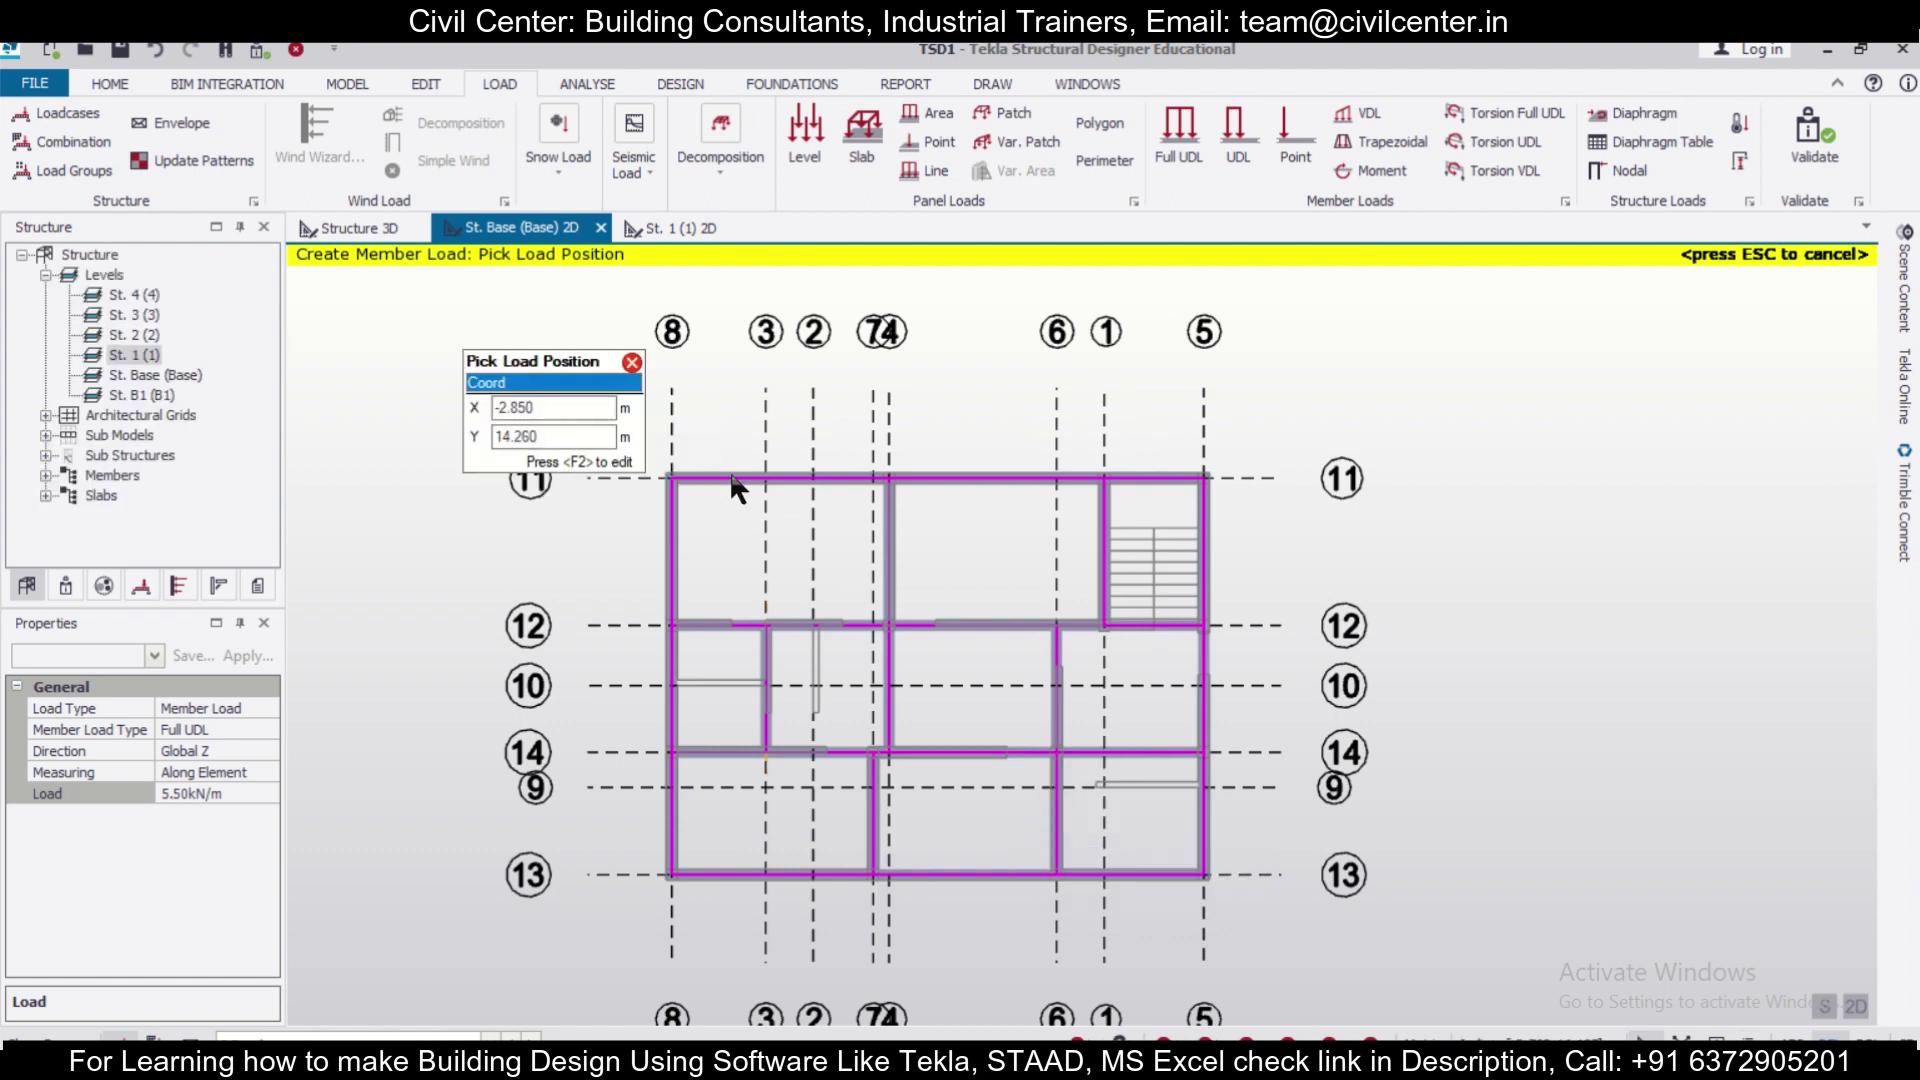
Check the base beam loads in 3D and display the Dead loadcase in the 3D structure view.
{"action": "left_click", "coordinate": [1870, 1012]}
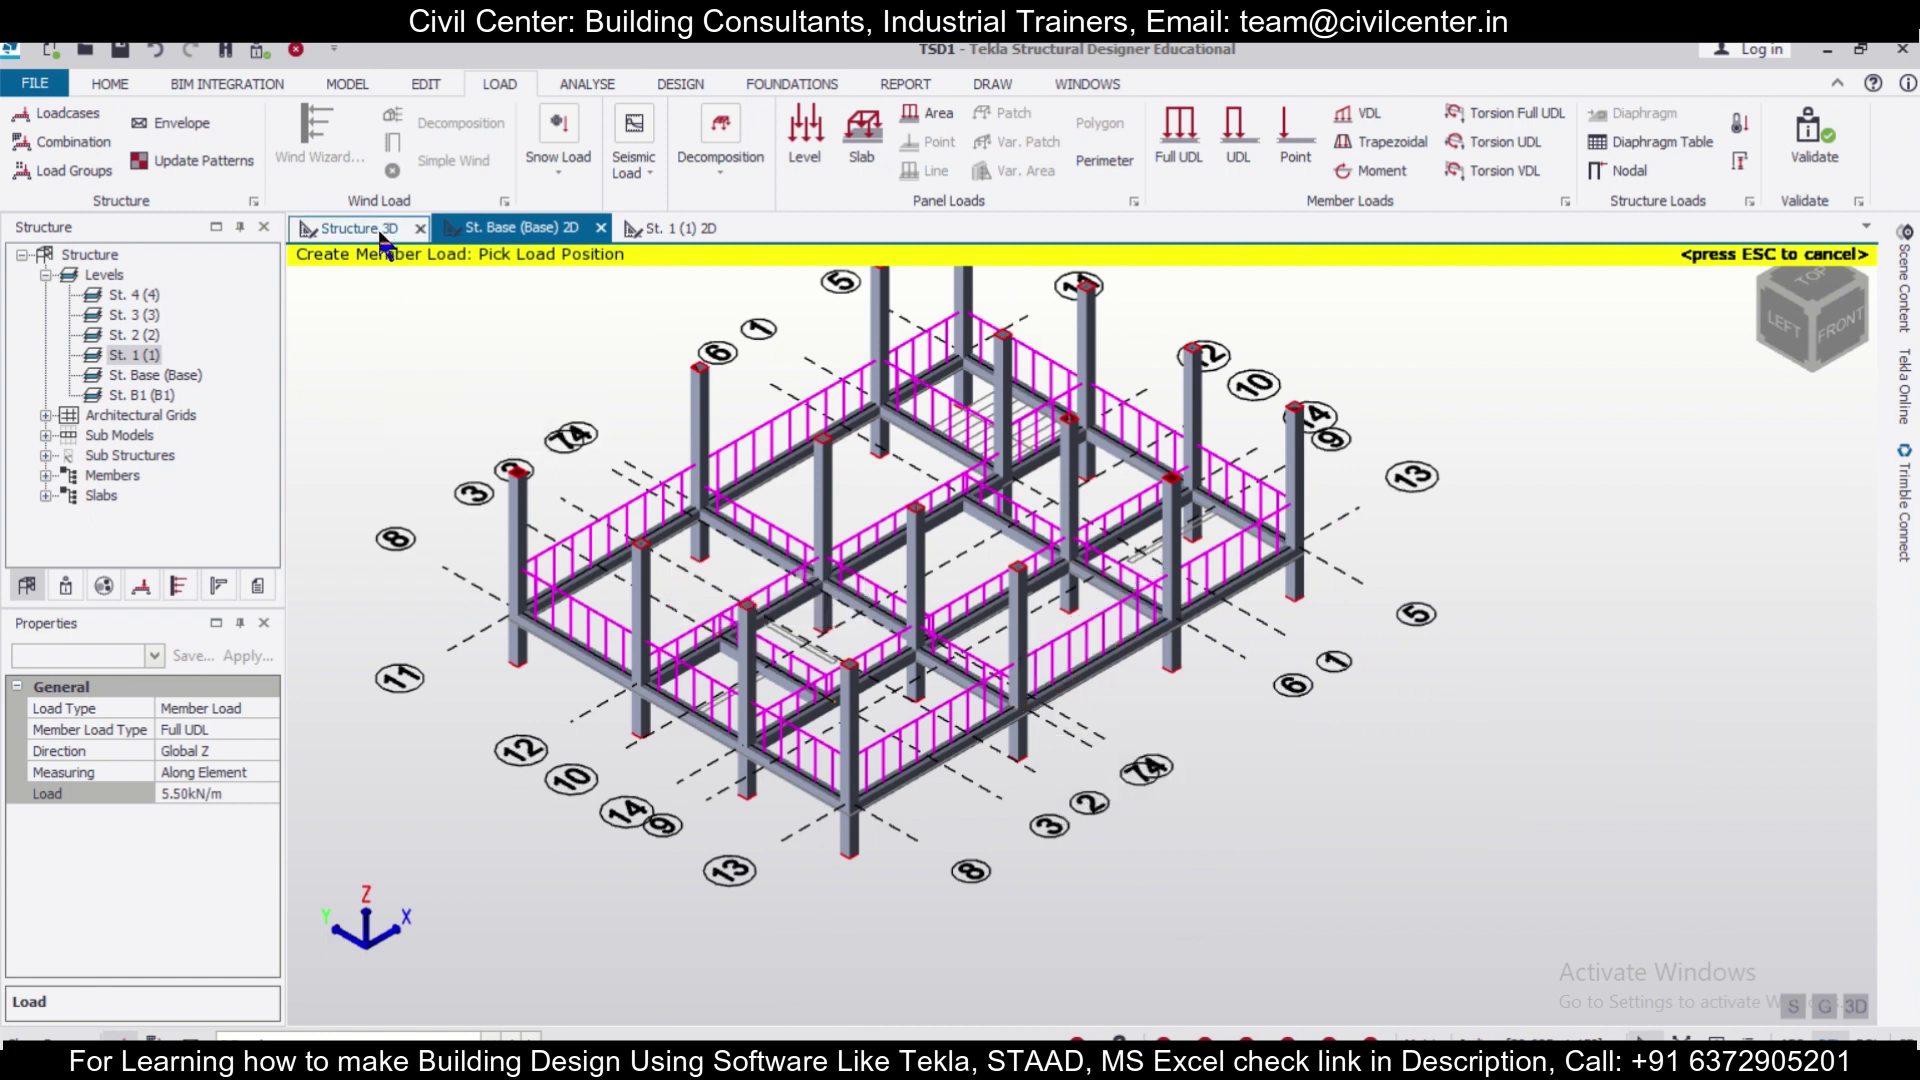
{"action": "left_click", "coordinate": [1850, 1008]}
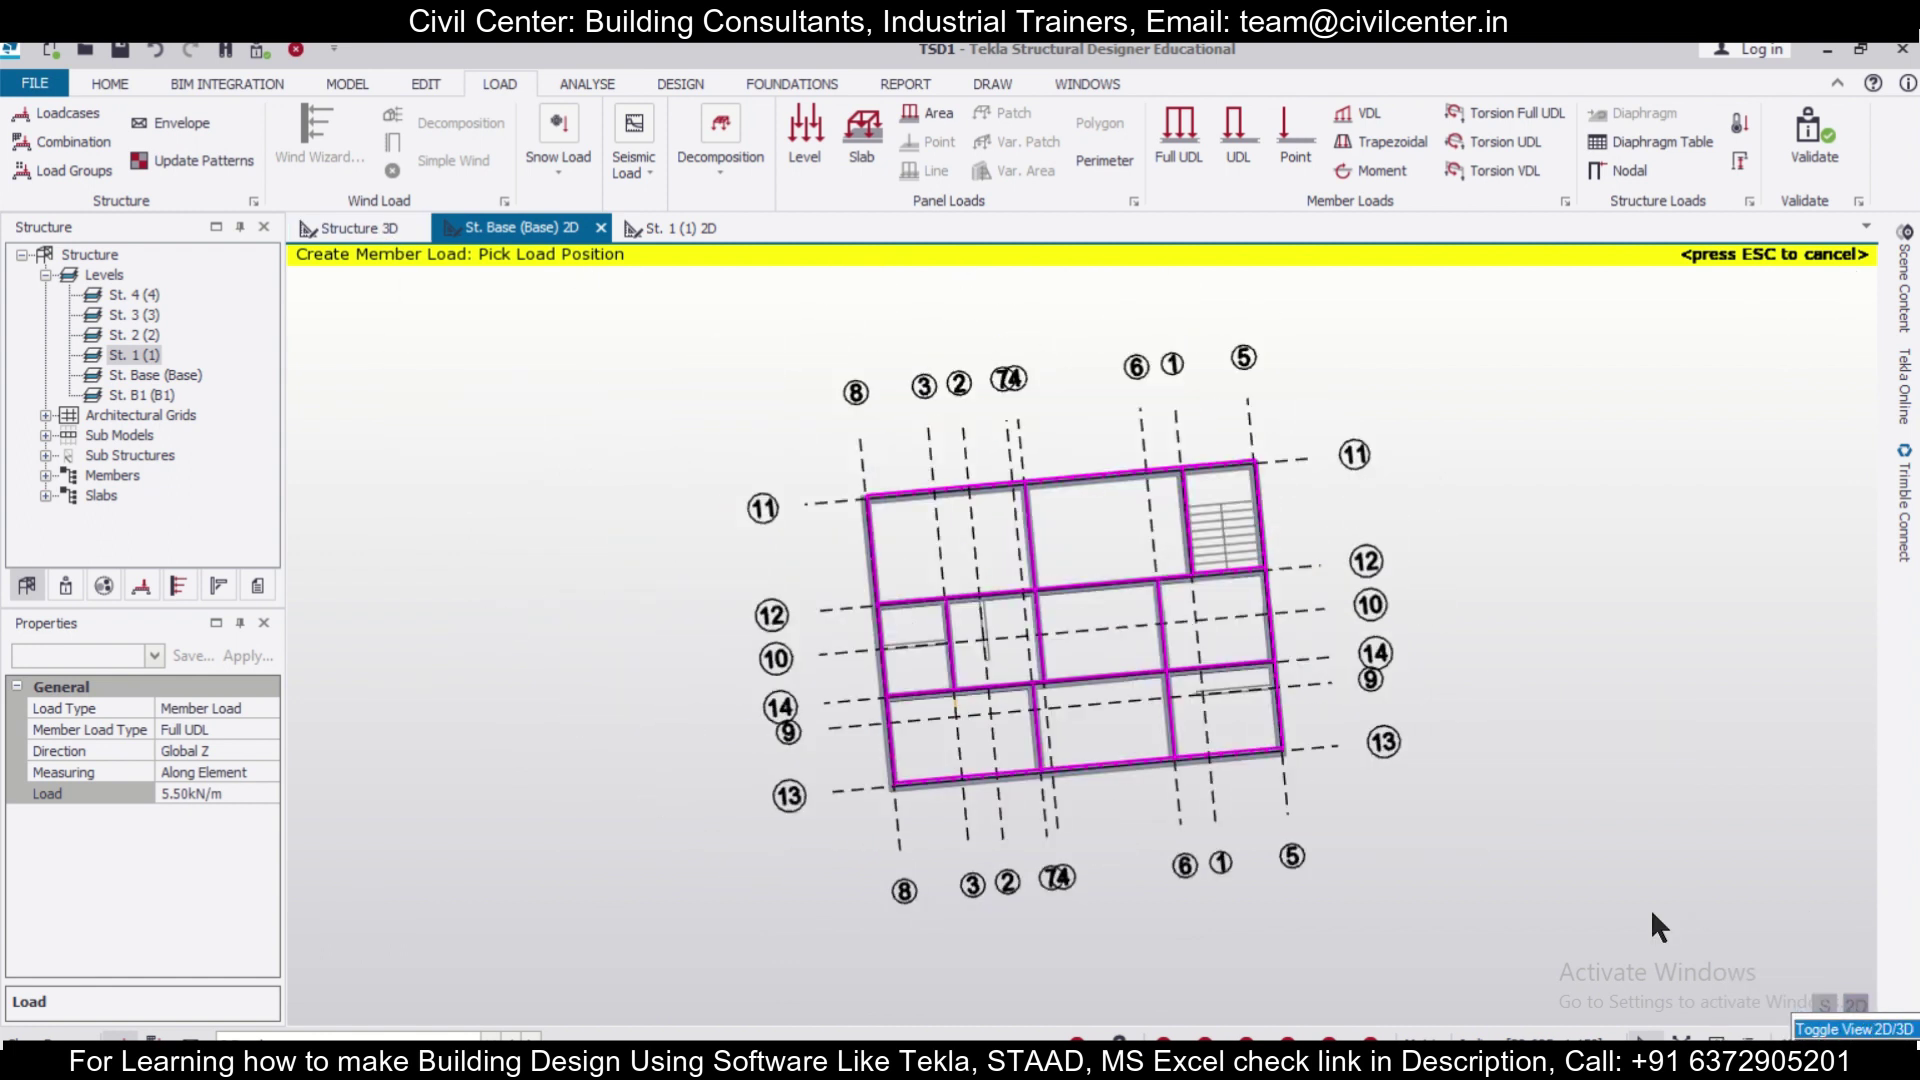
{"action": "left_click", "coordinate": [353, 231]}
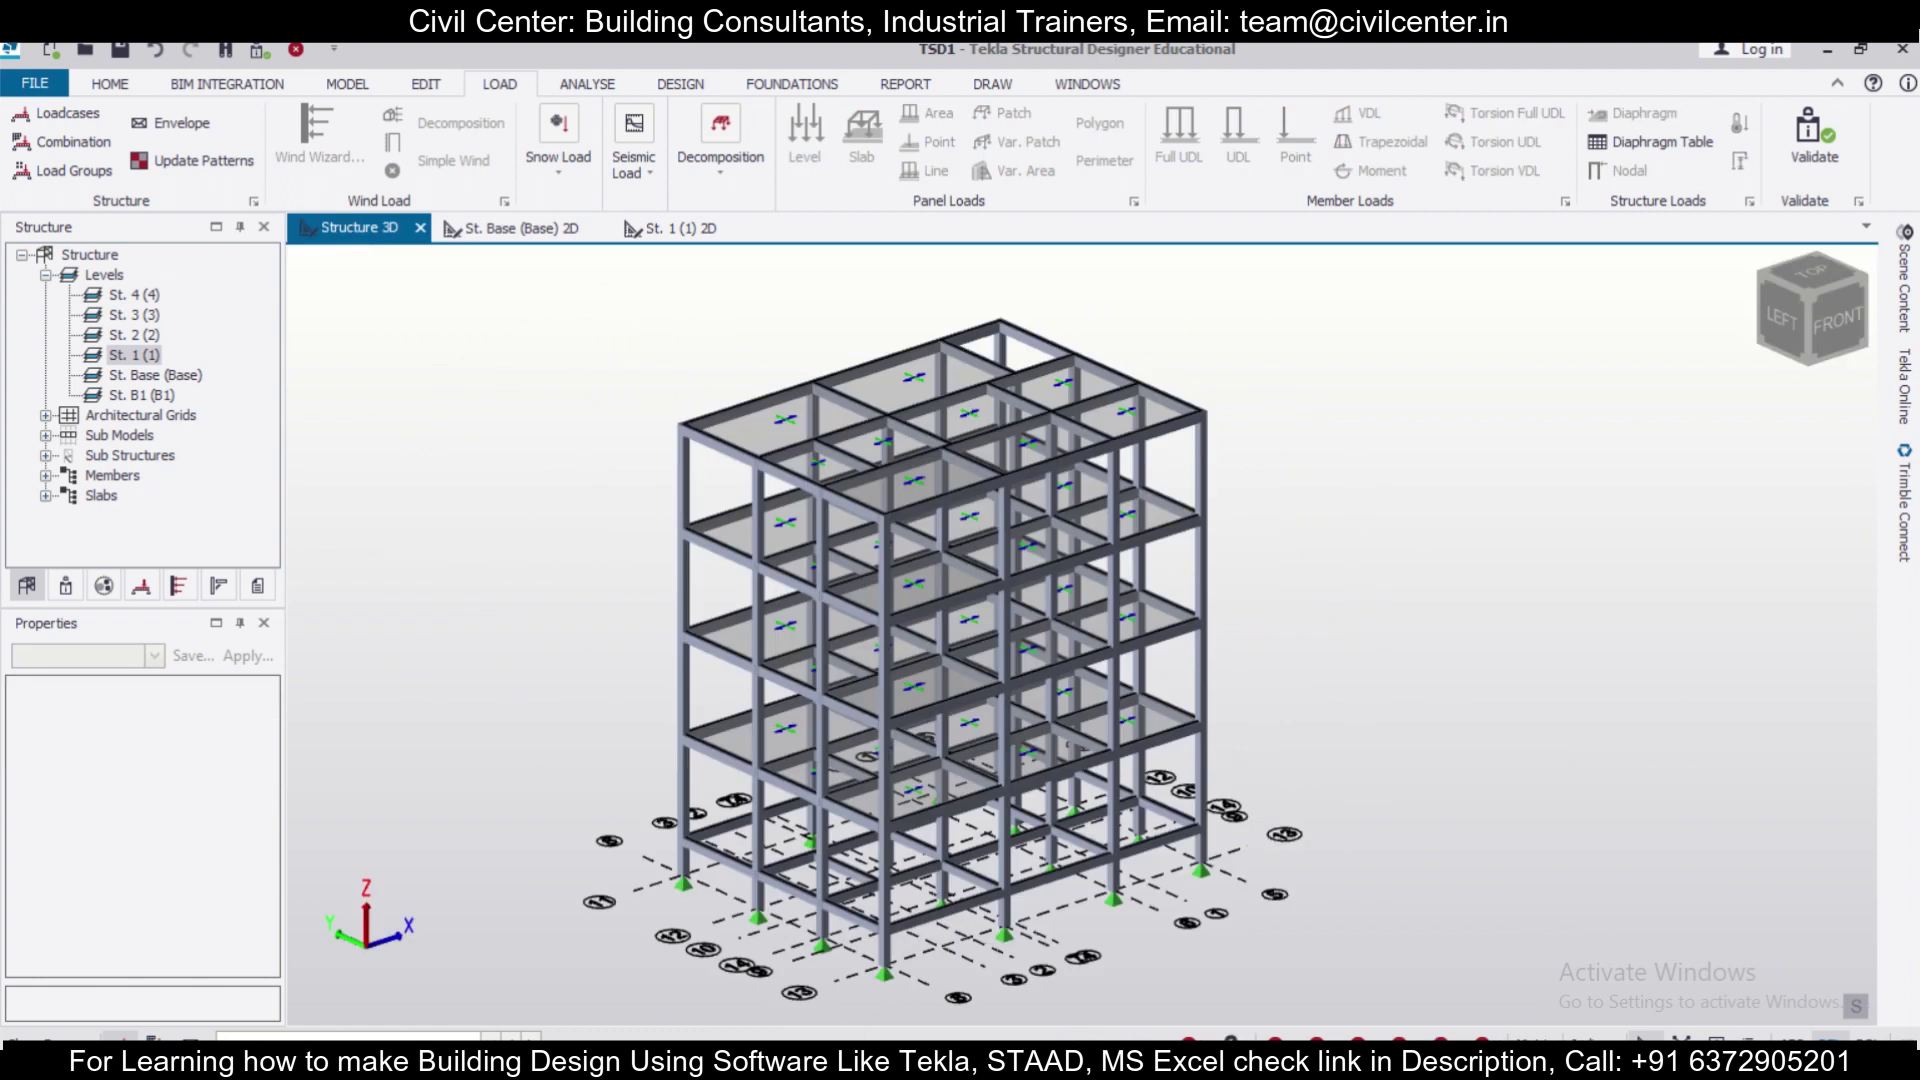
{"action": "left_click", "coordinate": [470, 1036]}
{"action": "left_click", "coordinate": [480, 984]}
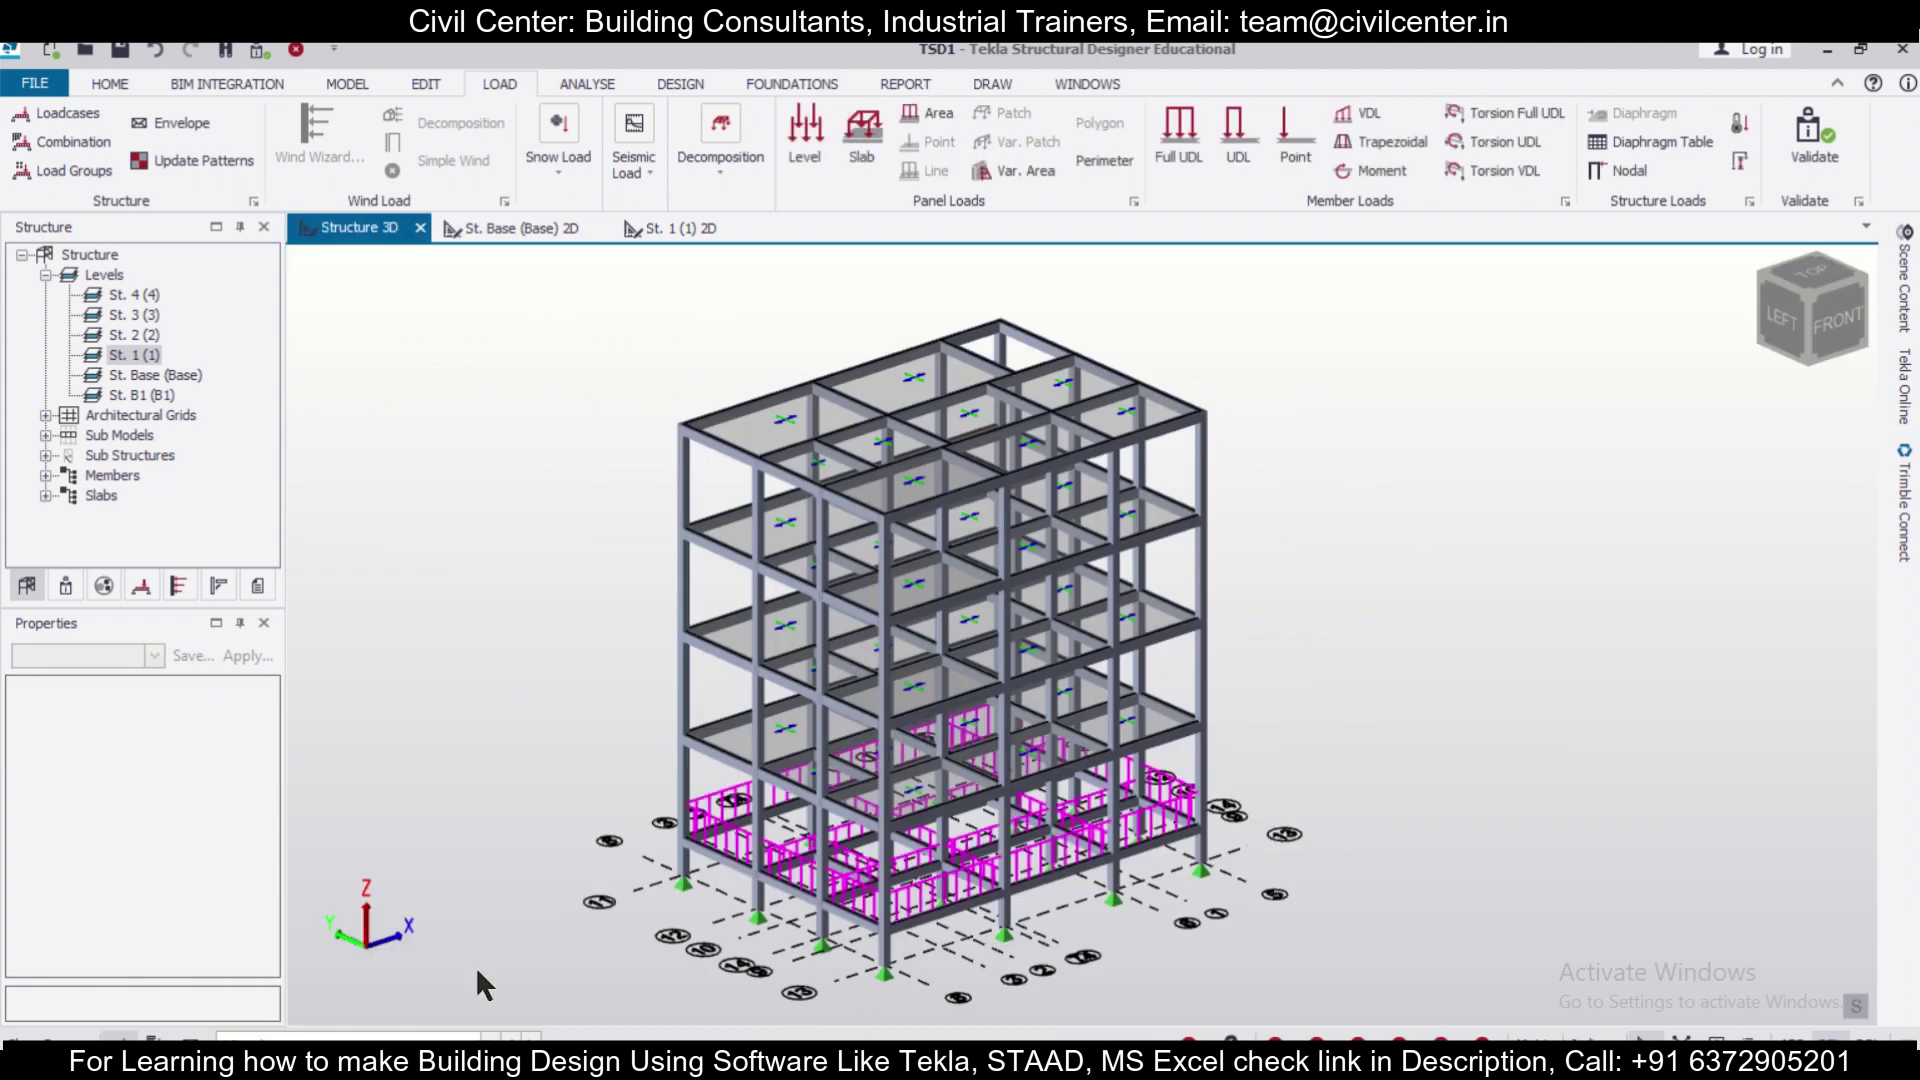
Switch to the St. 1 floor plan and make Dead the active loadcase.
{"action": "middle_click_drag", "start_coordinate": [1436, 1000], "coordinate": [1378, 990]}
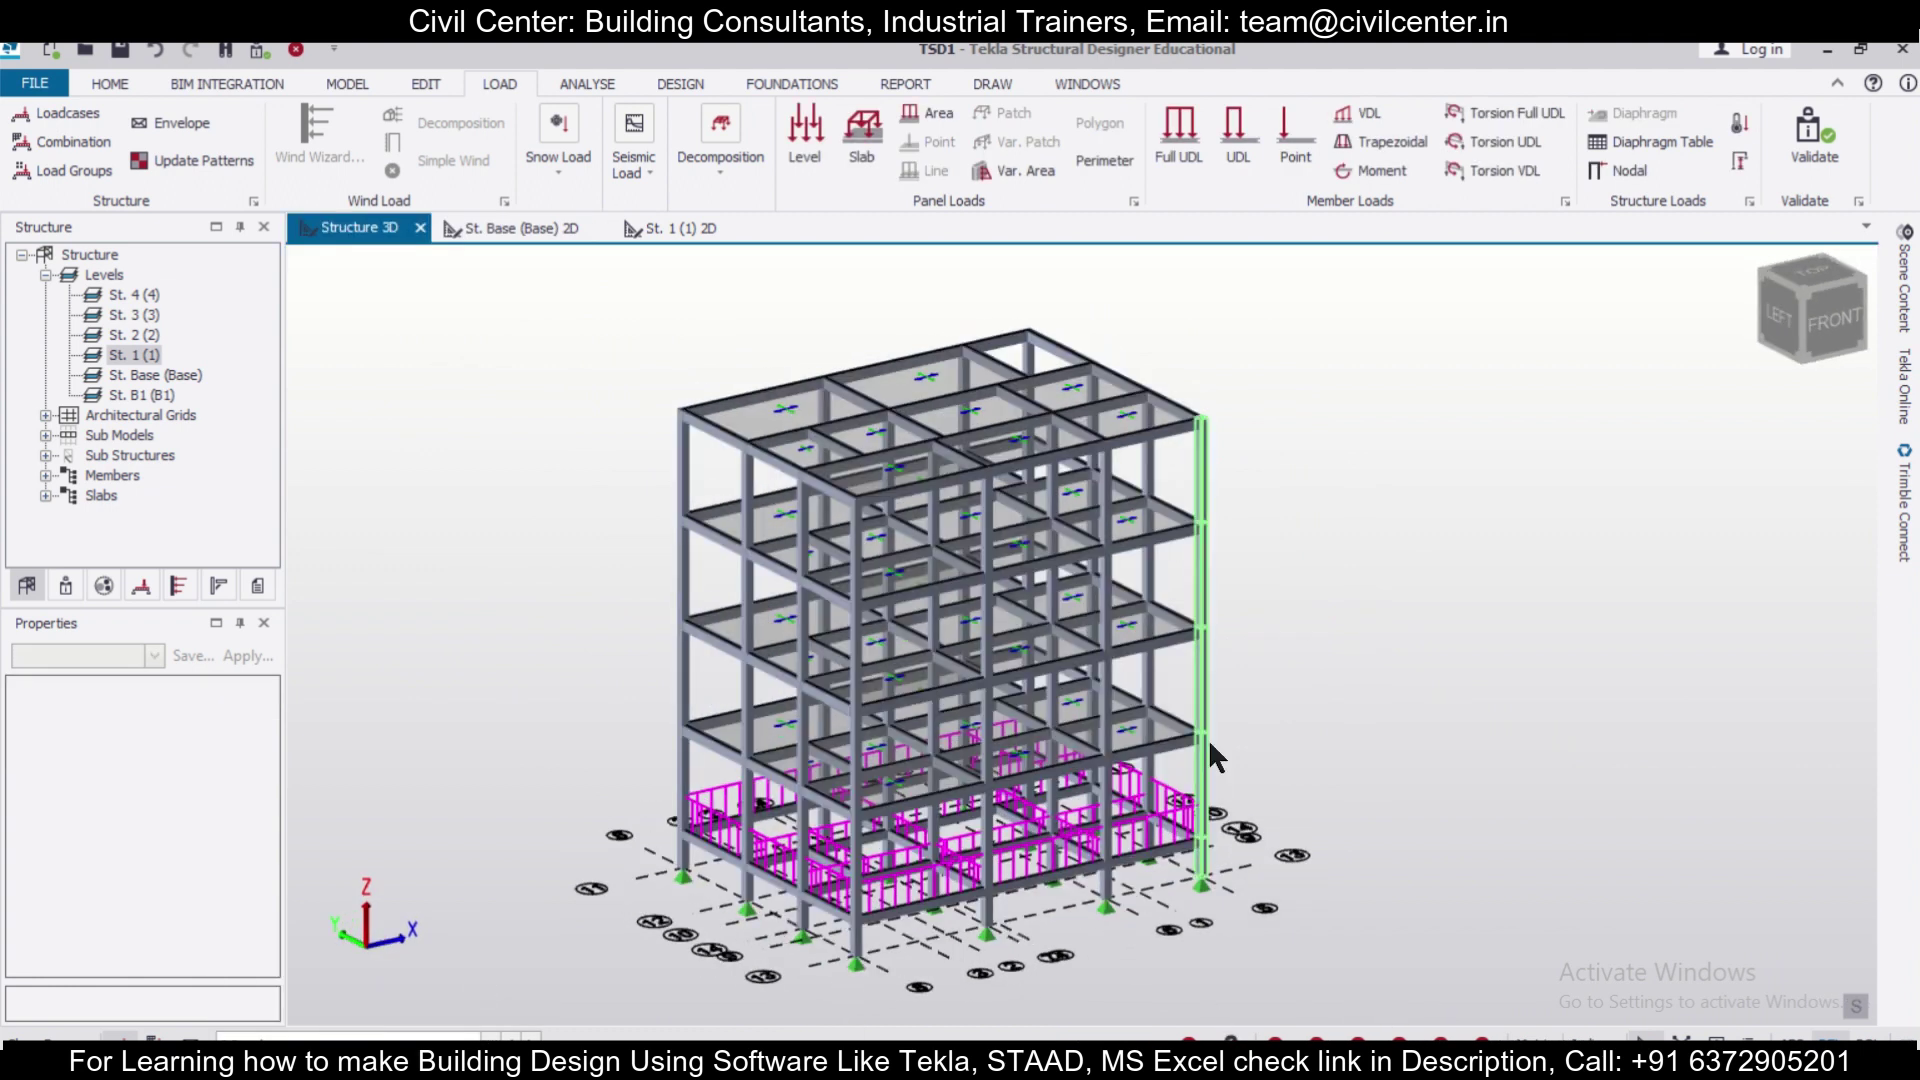
{"action": "scroll", "coordinate": [1212, 757], "scroll_direction": "up", "scroll_amount": 2}
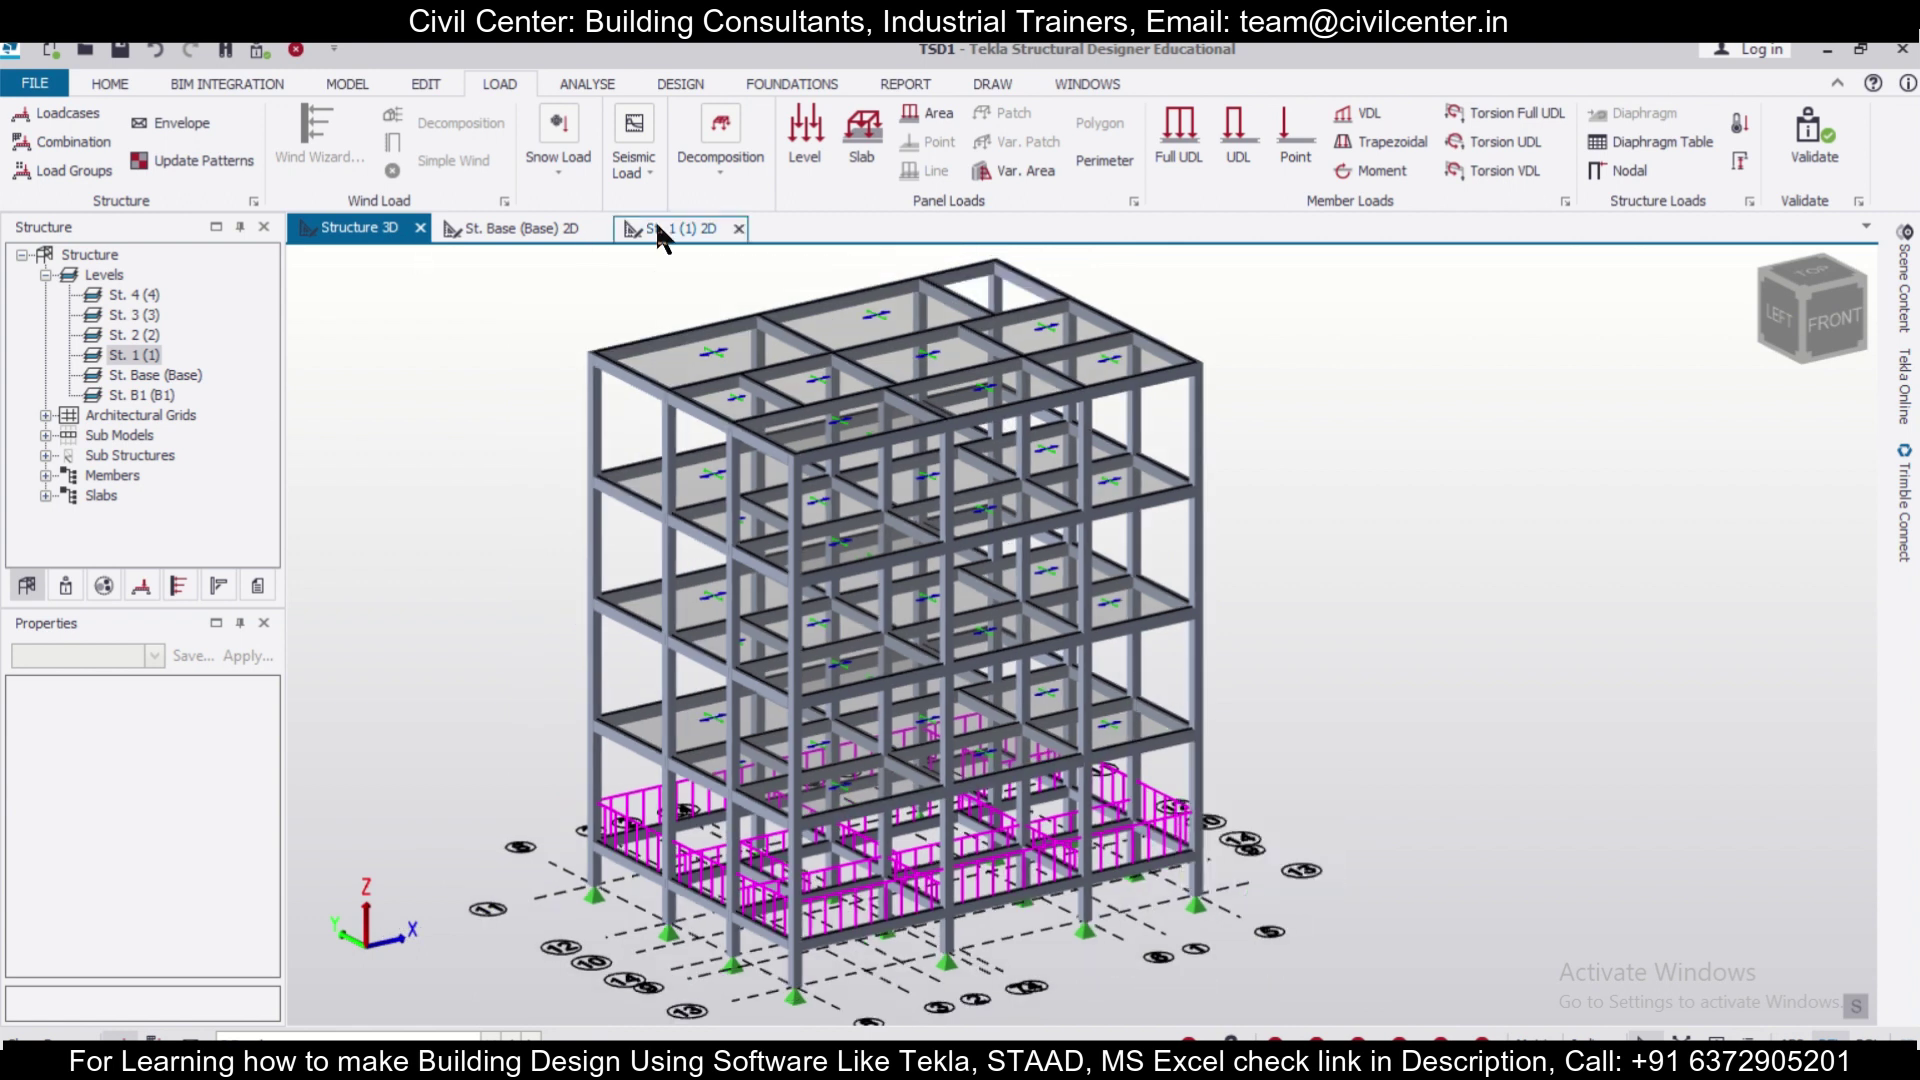
{"action": "left_click", "coordinate": [657, 228]}
{"action": "scroll", "coordinate": [1100, 640], "scroll_direction": "up", "scroll_amount": 1}
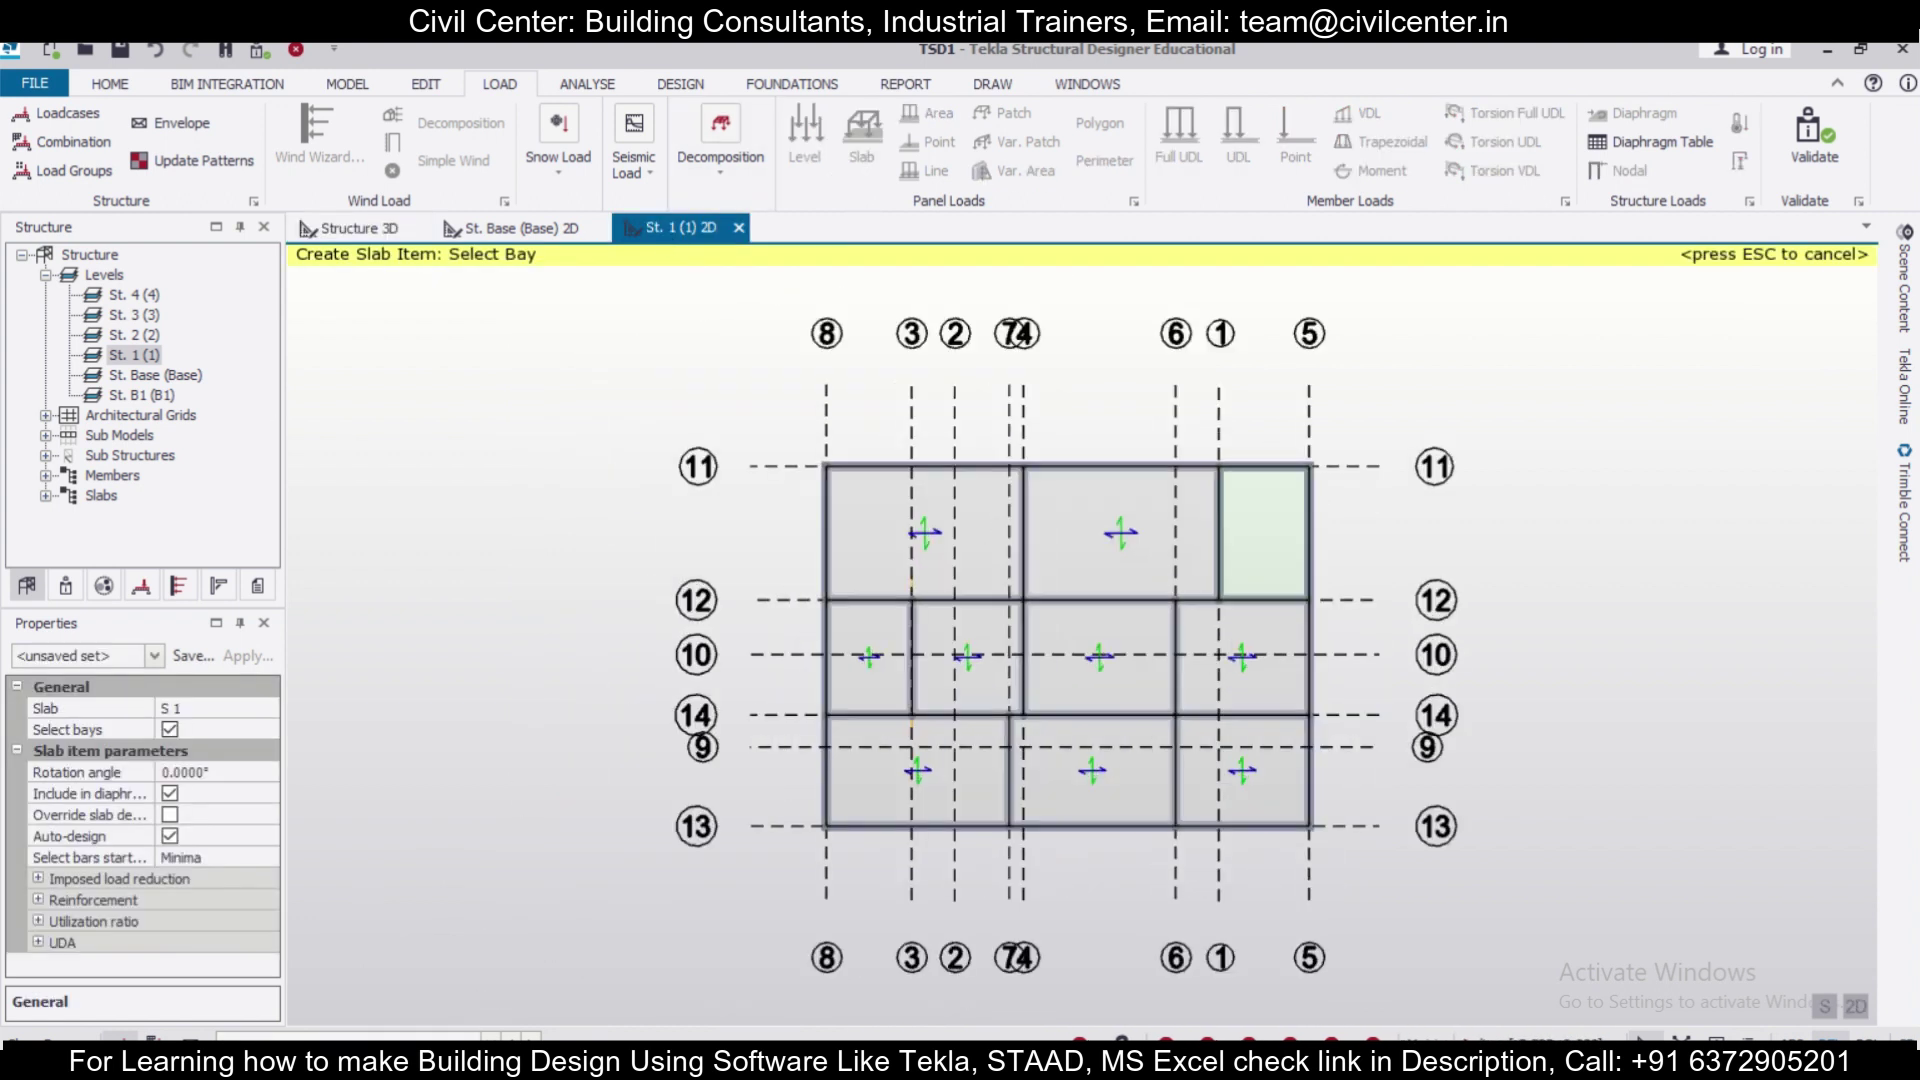
{"action": "left_click", "coordinate": [450, 1034]}
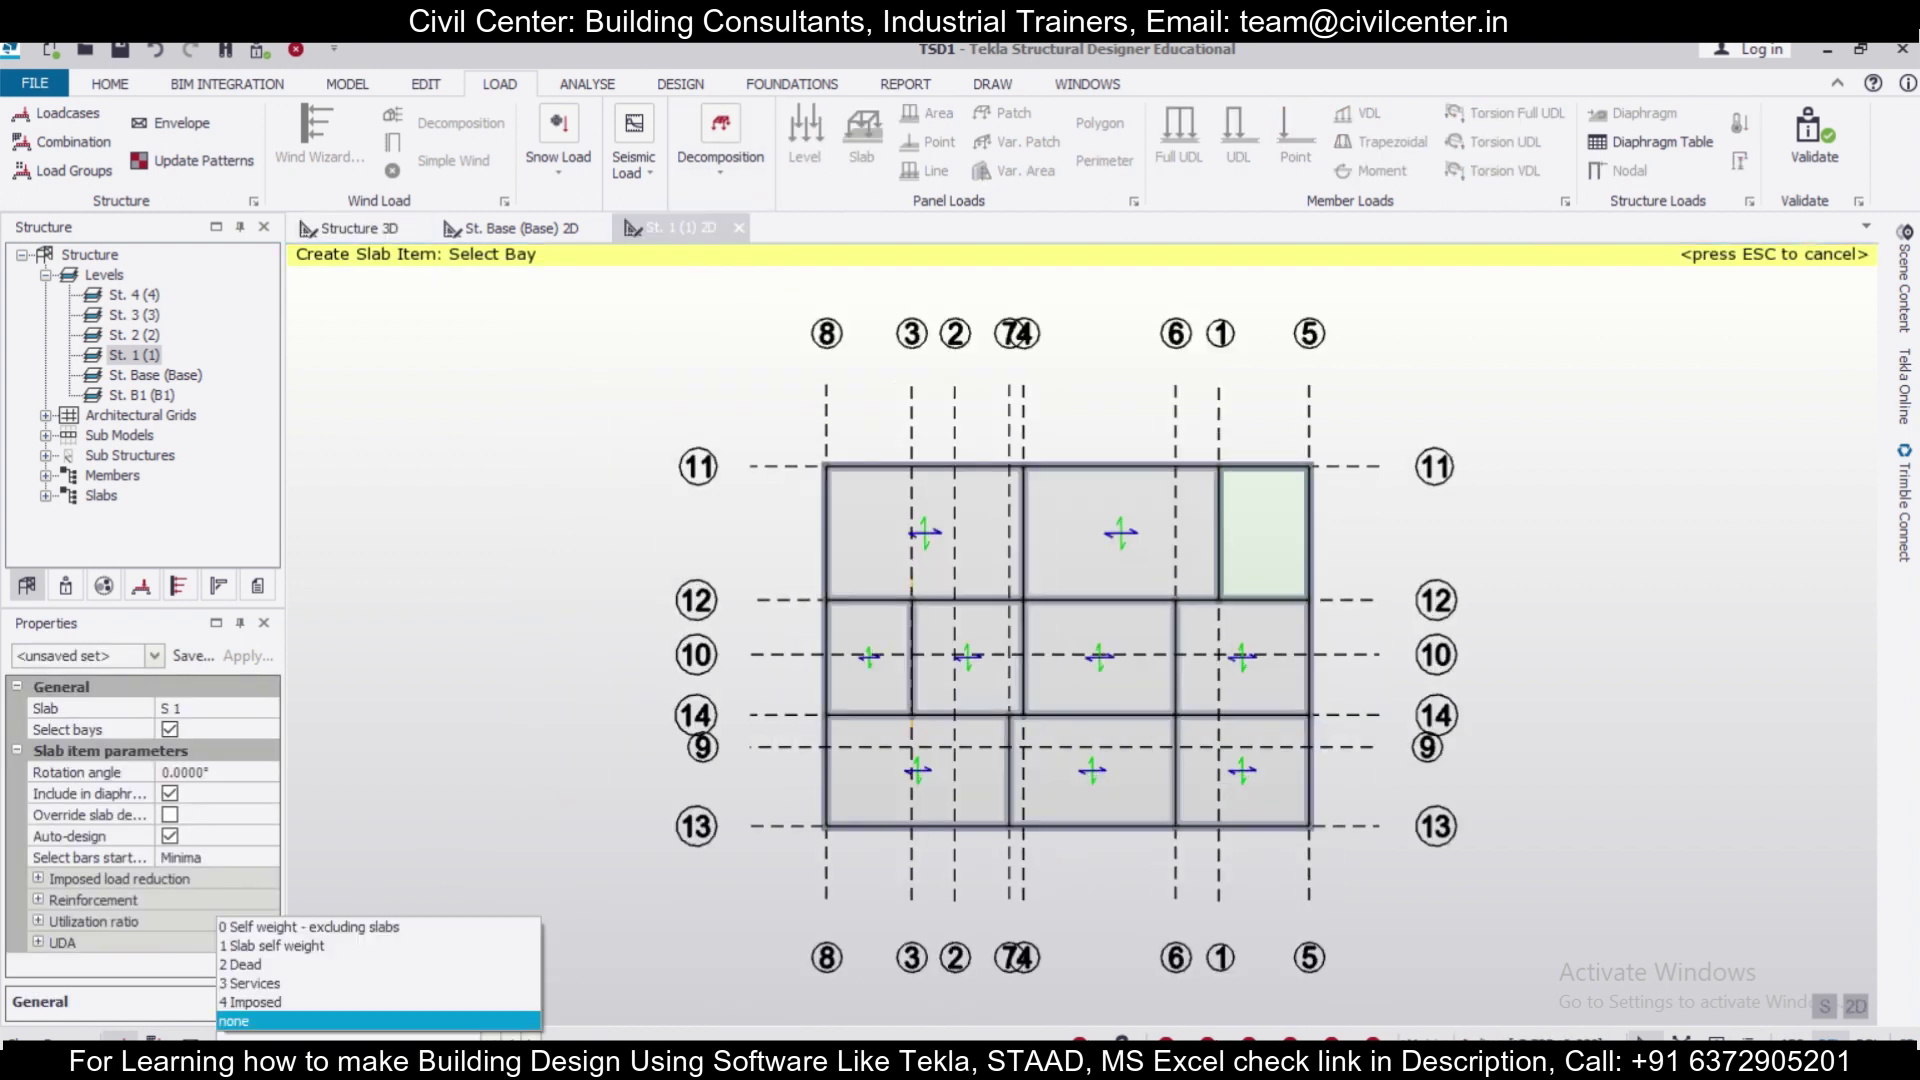
{"action": "left_click", "coordinate": [464, 964]}
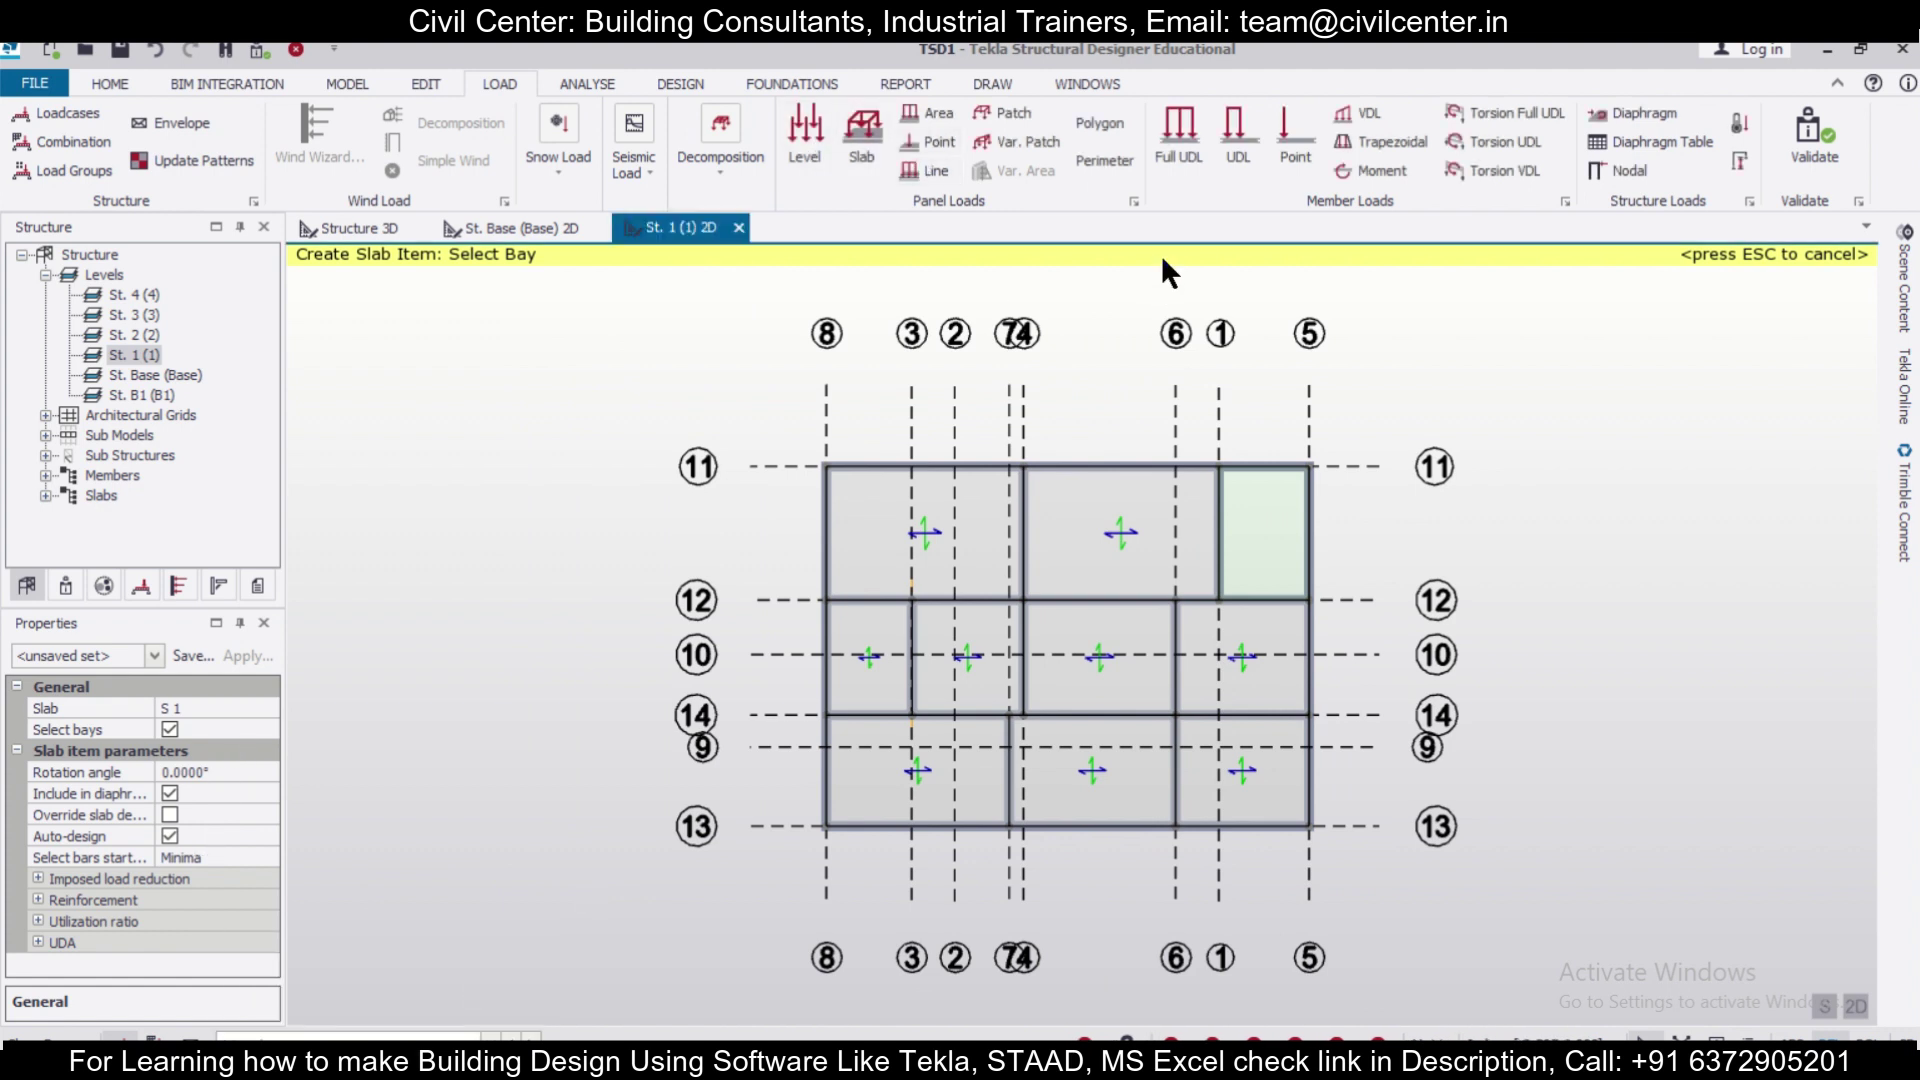
Apply an 11 kN/m full UDL member load to the St. 1 beams along grid 11 and around the staircase bay.
{"action": "left_click", "coordinate": [1182, 135]}
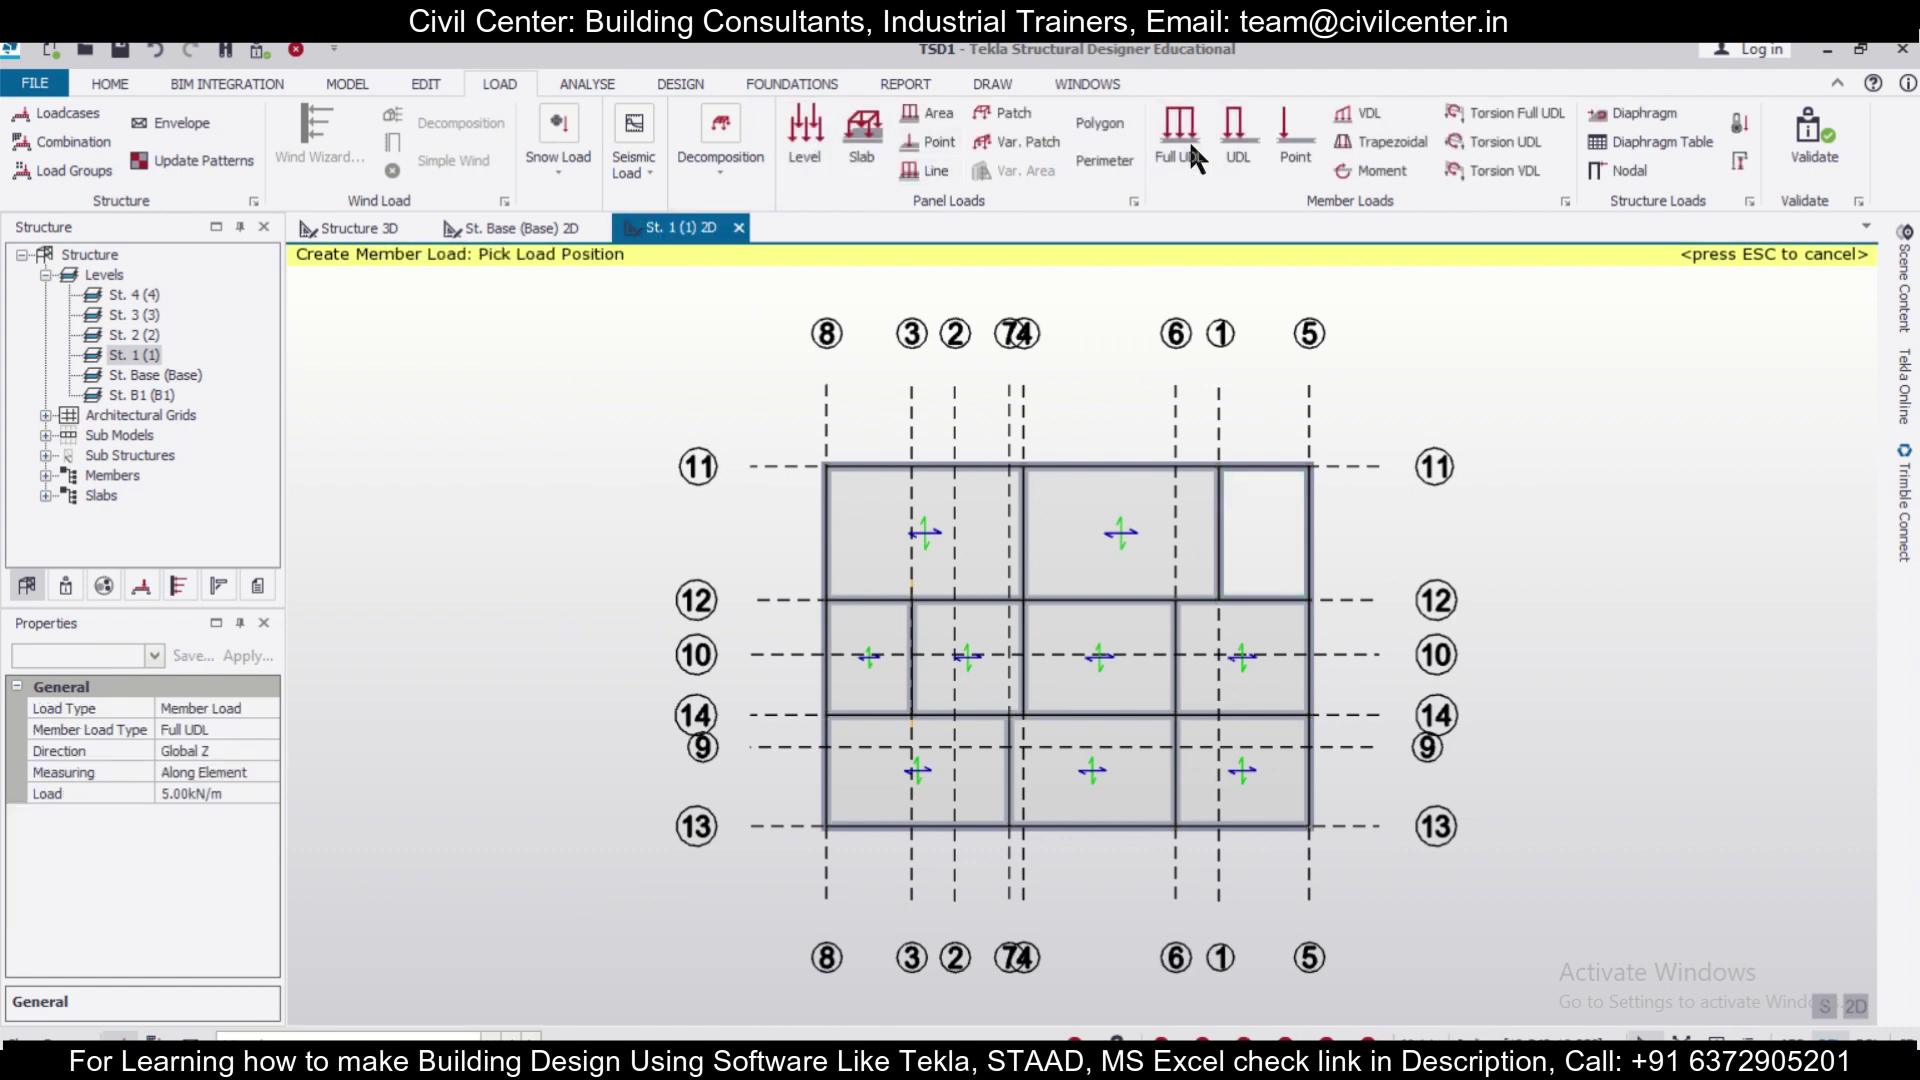
{"action": "left_click", "coordinate": [232, 795]}
{"action": "type", "text": "11"}
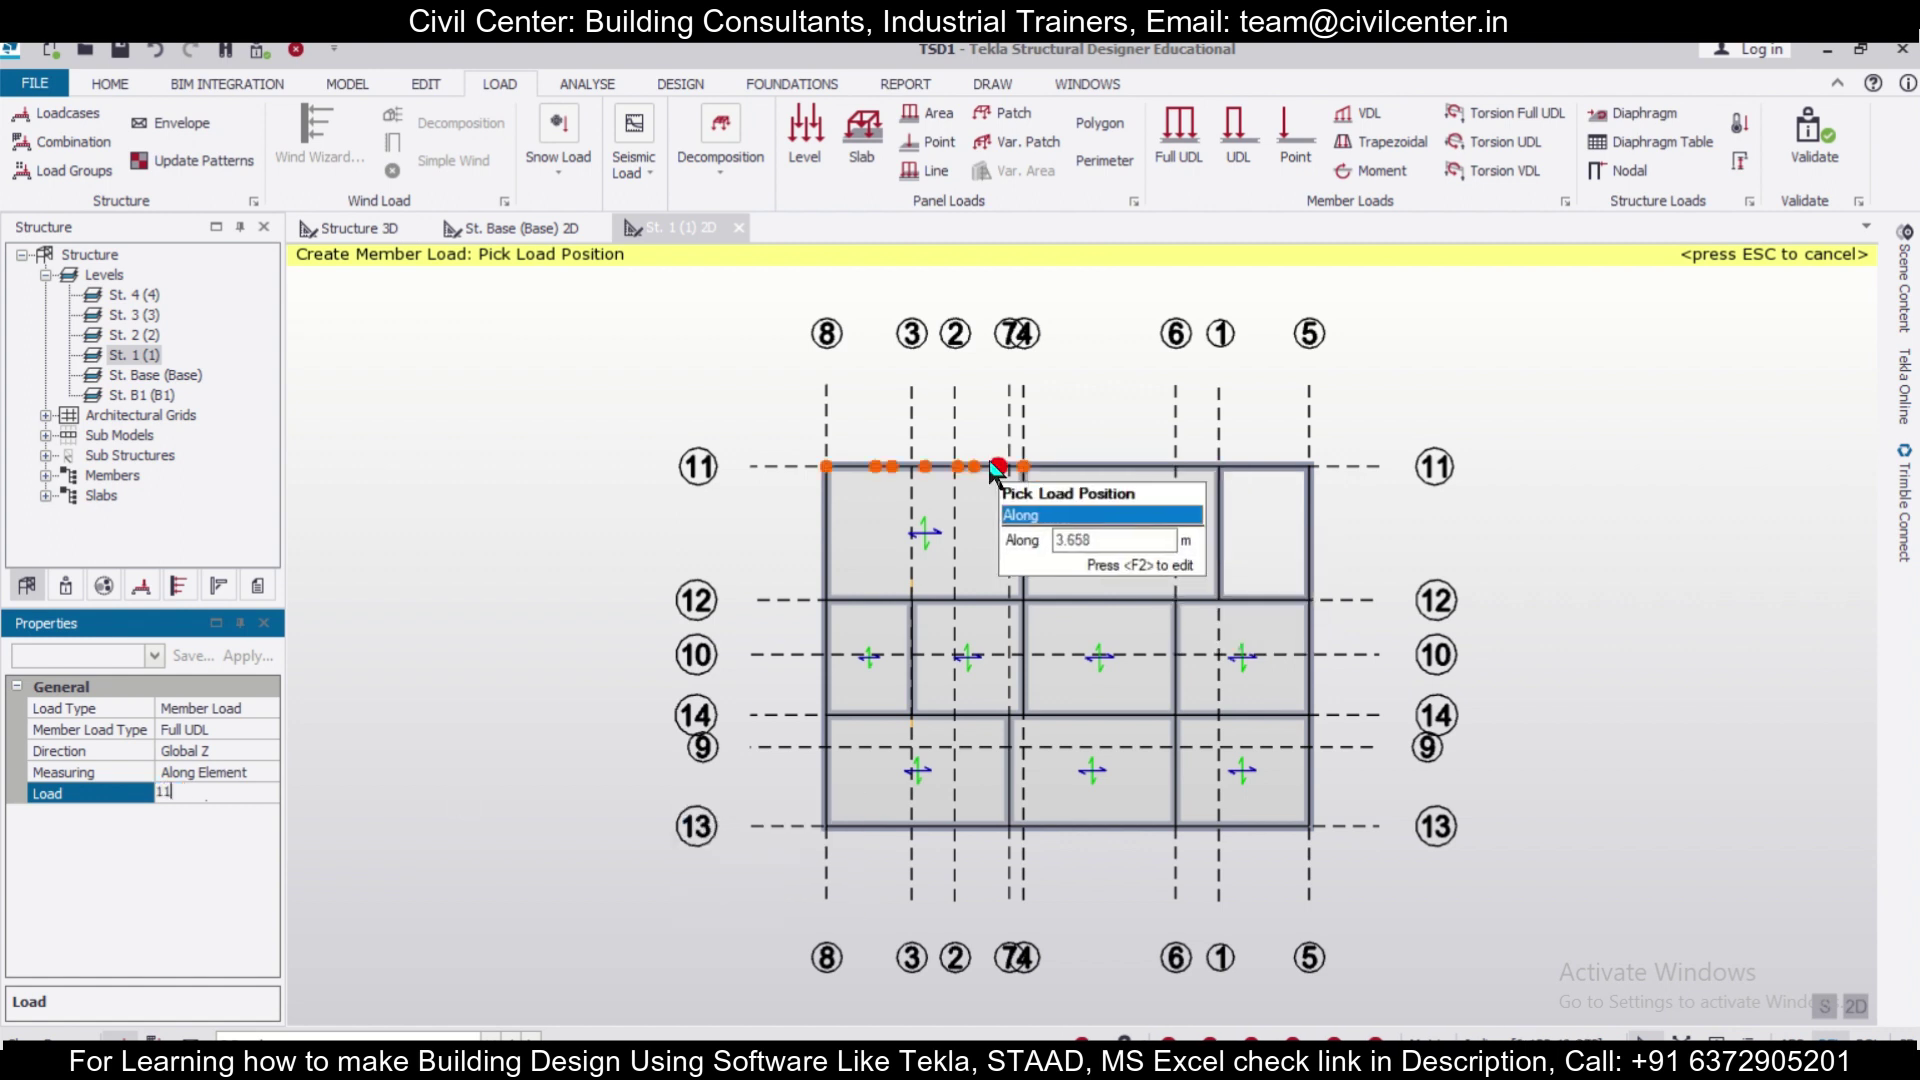
{"action": "left_click", "coordinate": [972, 467]}
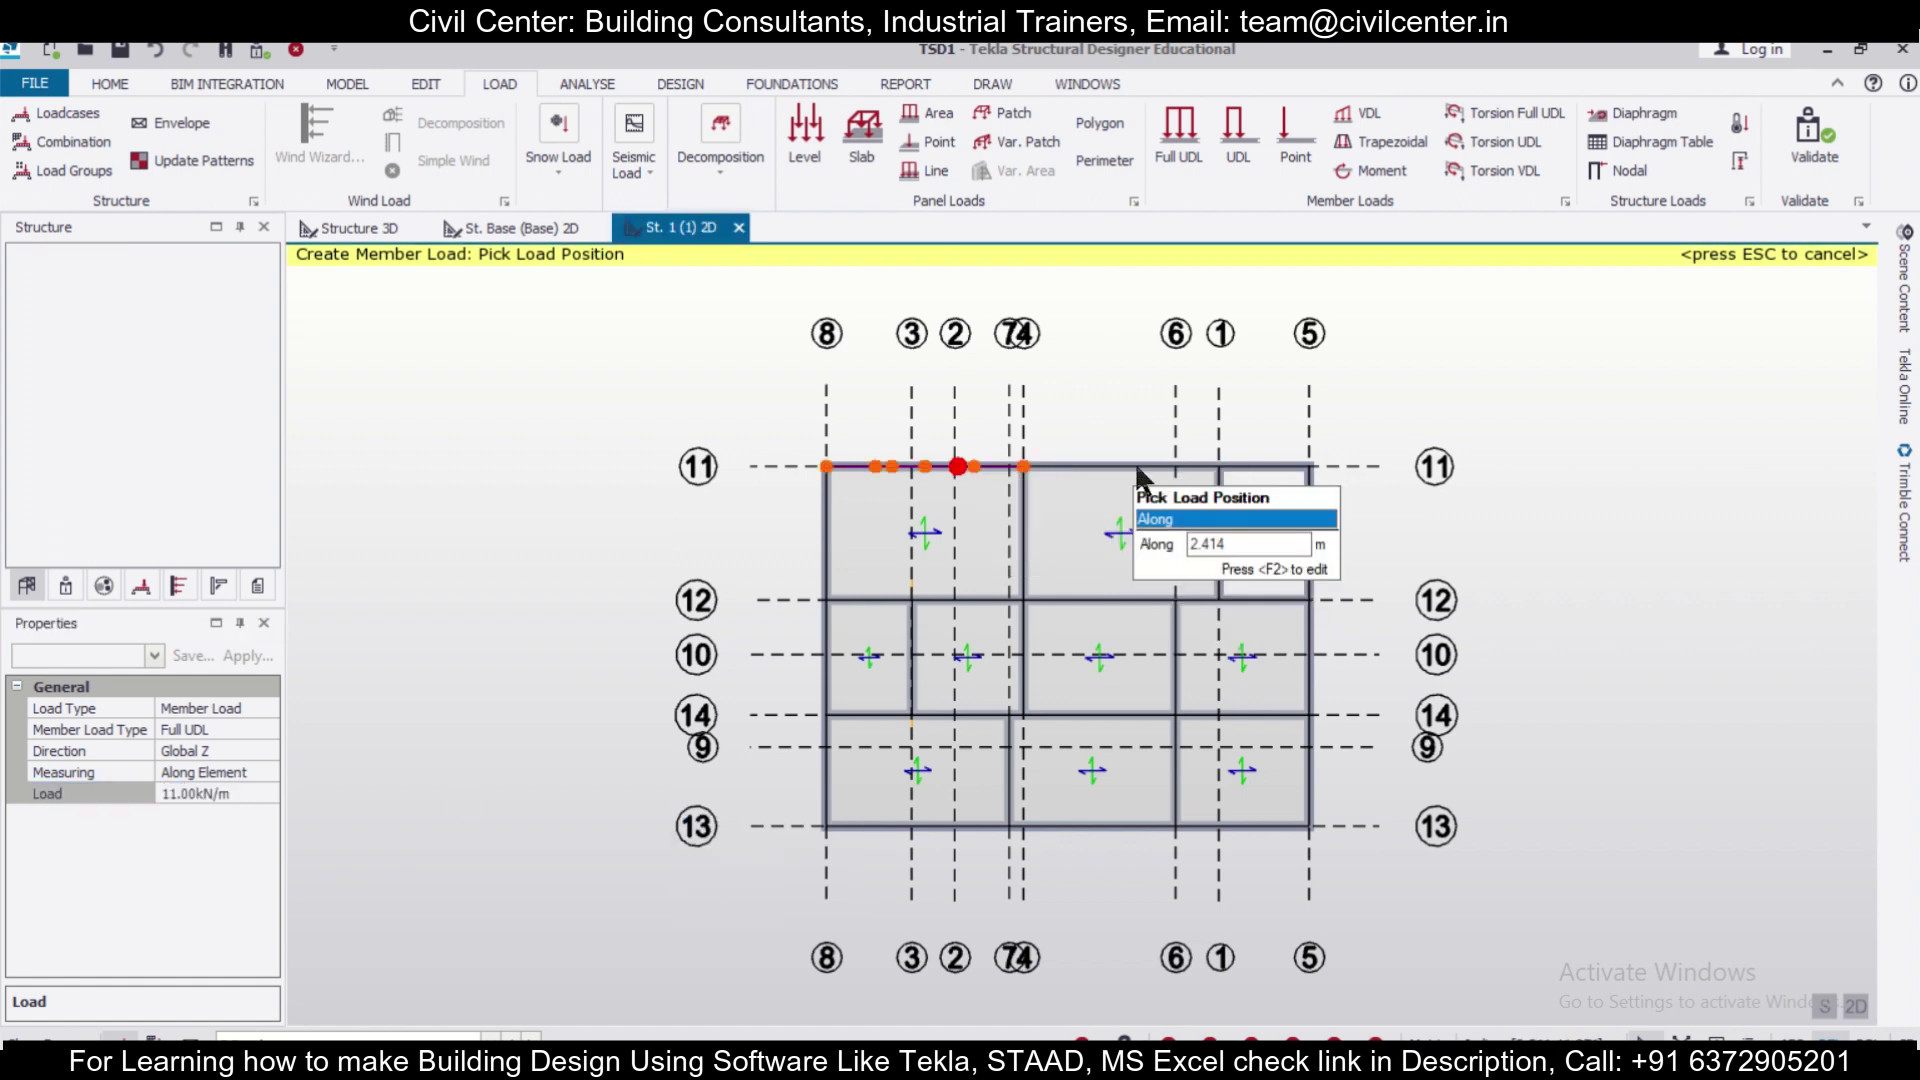
{"action": "left_click", "coordinate": [1133, 466]}
{"action": "left_click", "coordinate": [1262, 466]}
{"action": "left_click", "coordinate": [1312, 562]}
{"action": "left_click", "coordinate": [1262, 606]}
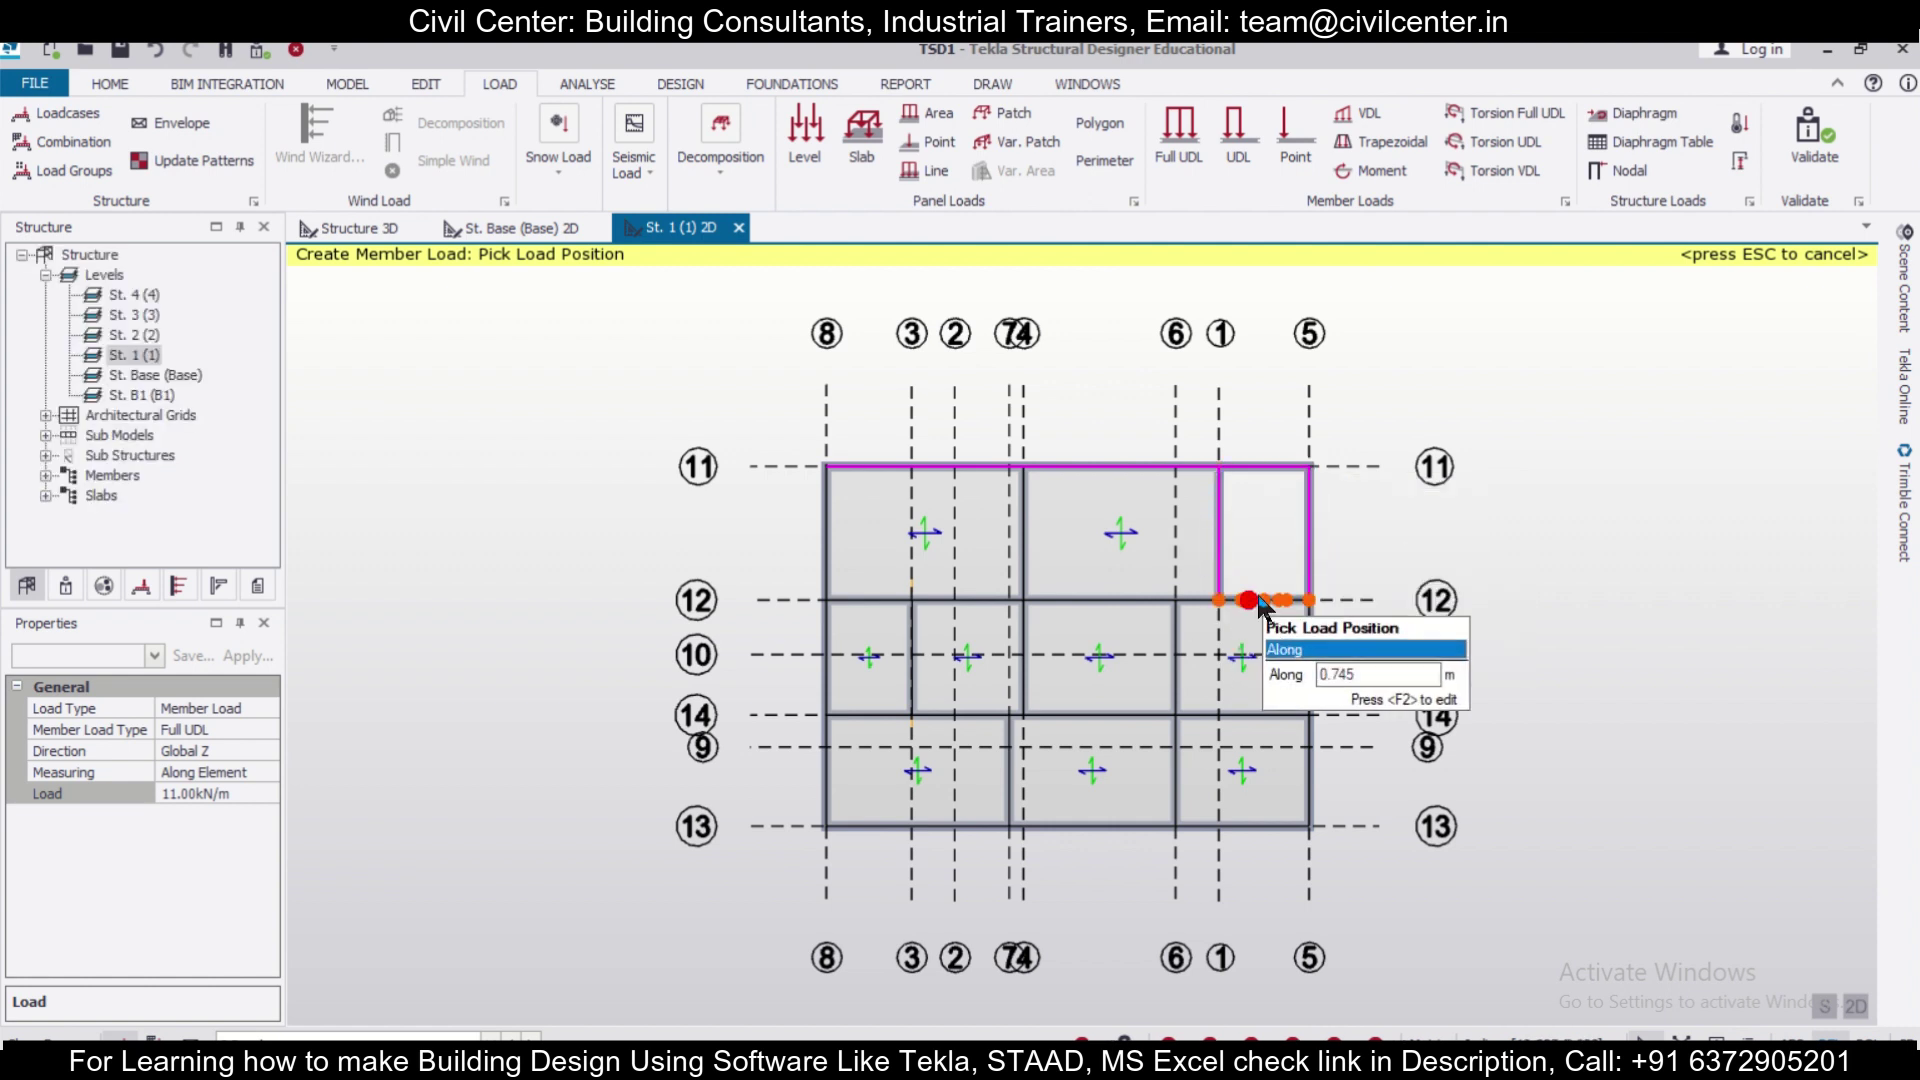
Apply the 11 kN/m full UDL to the remaining St. 1 perimeter beams along grids 5, 13 and 8.
{"action": "left_click", "coordinate": [1307, 664]}
{"action": "left_click", "coordinate": [1310, 800]}
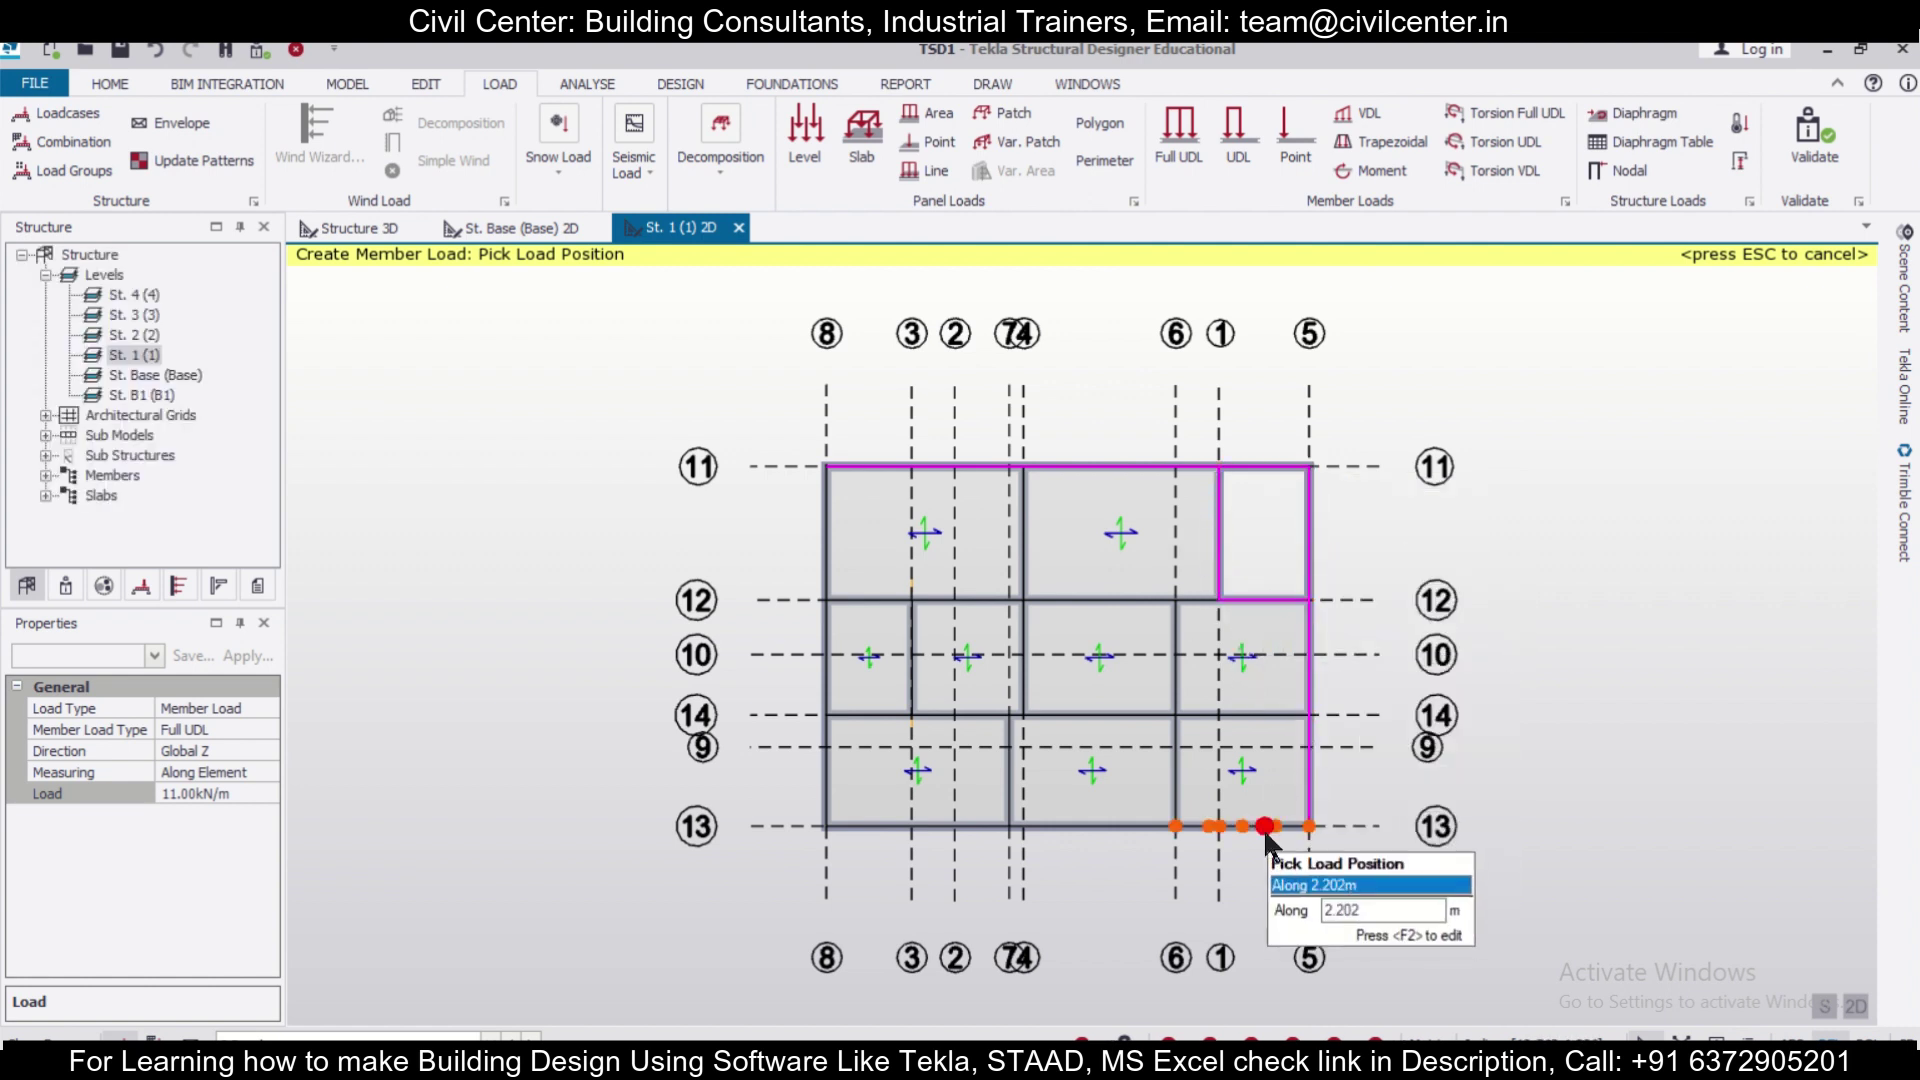
{"action": "left_click", "coordinate": [1243, 826]}
{"action": "left_click", "coordinate": [1108, 826]}
{"action": "left_click", "coordinate": [958, 826]}
{"action": "left_click", "coordinate": [828, 770]}
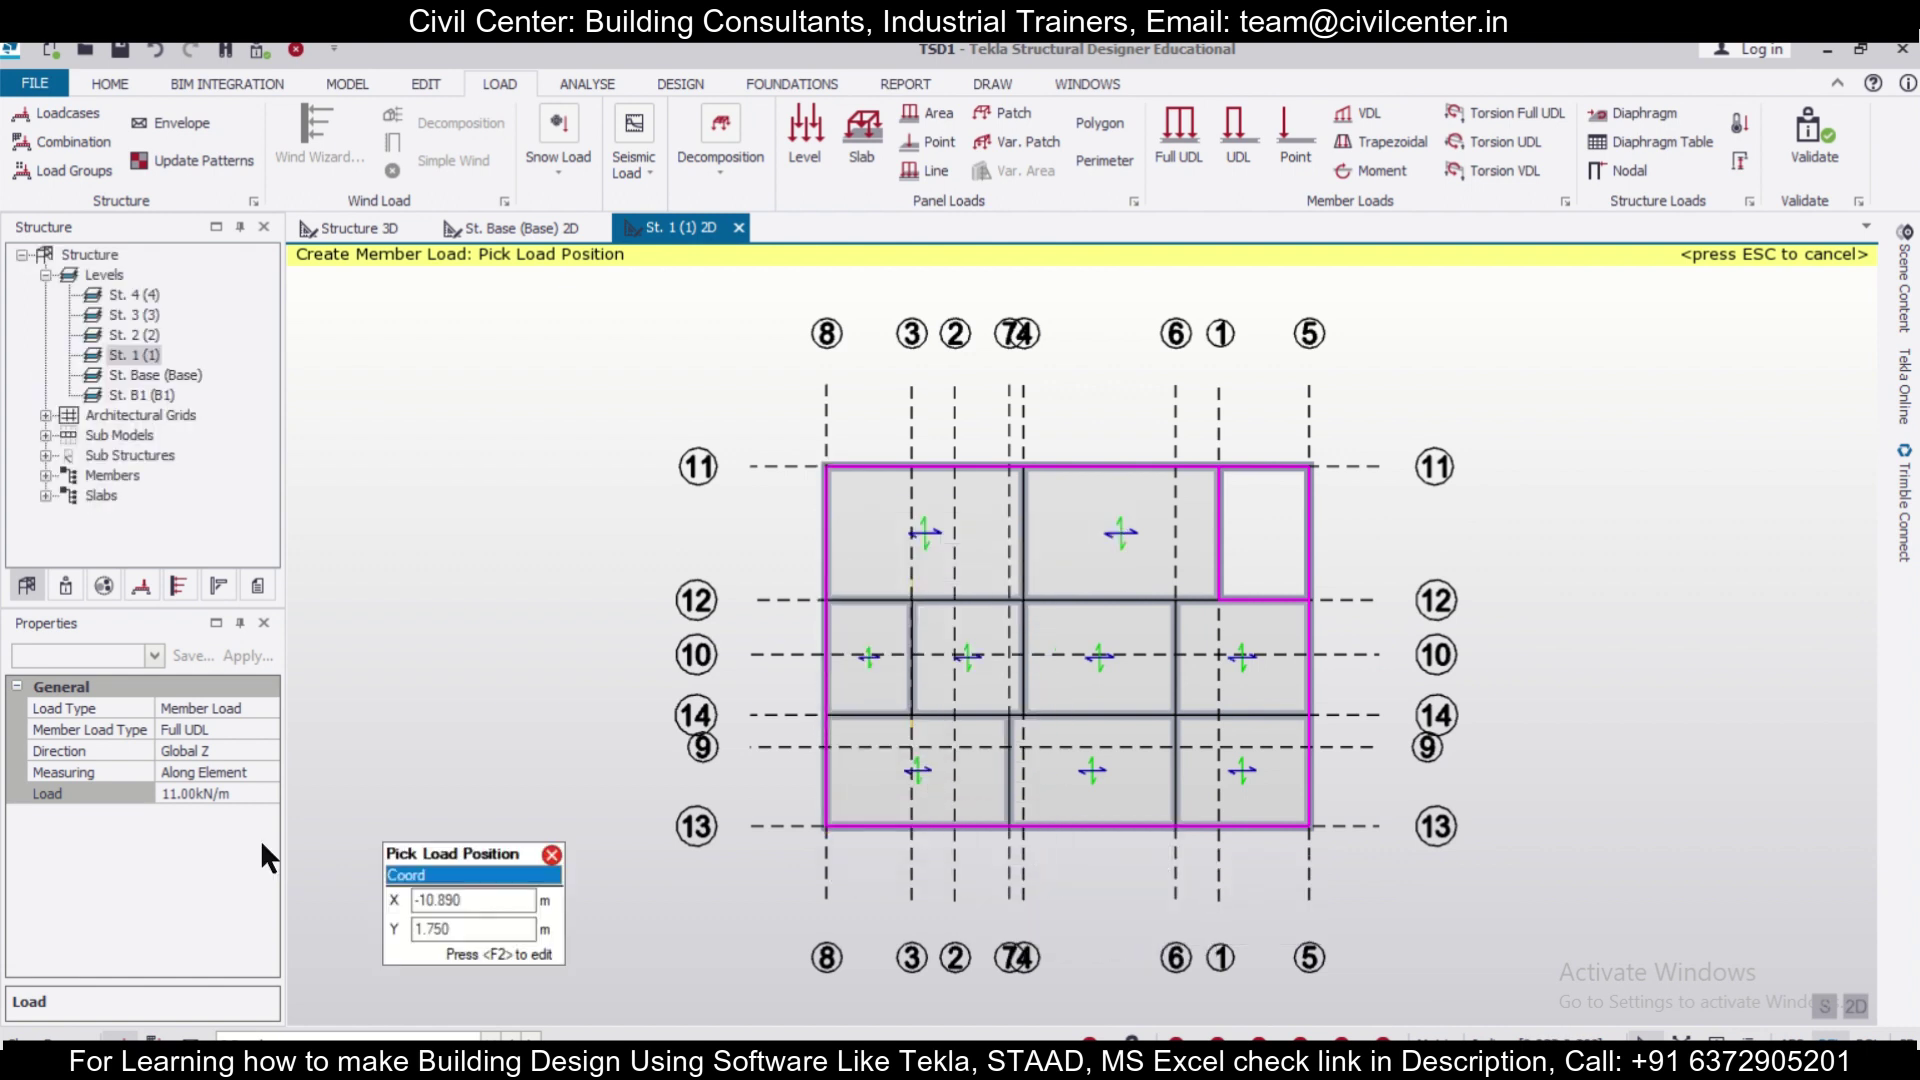
Set the full UDL member load to 5.5 kN/m for the interior beams of St. 1.
{"action": "left_click", "coordinate": [224, 795]}
{"action": "type", "text": "5.5"}
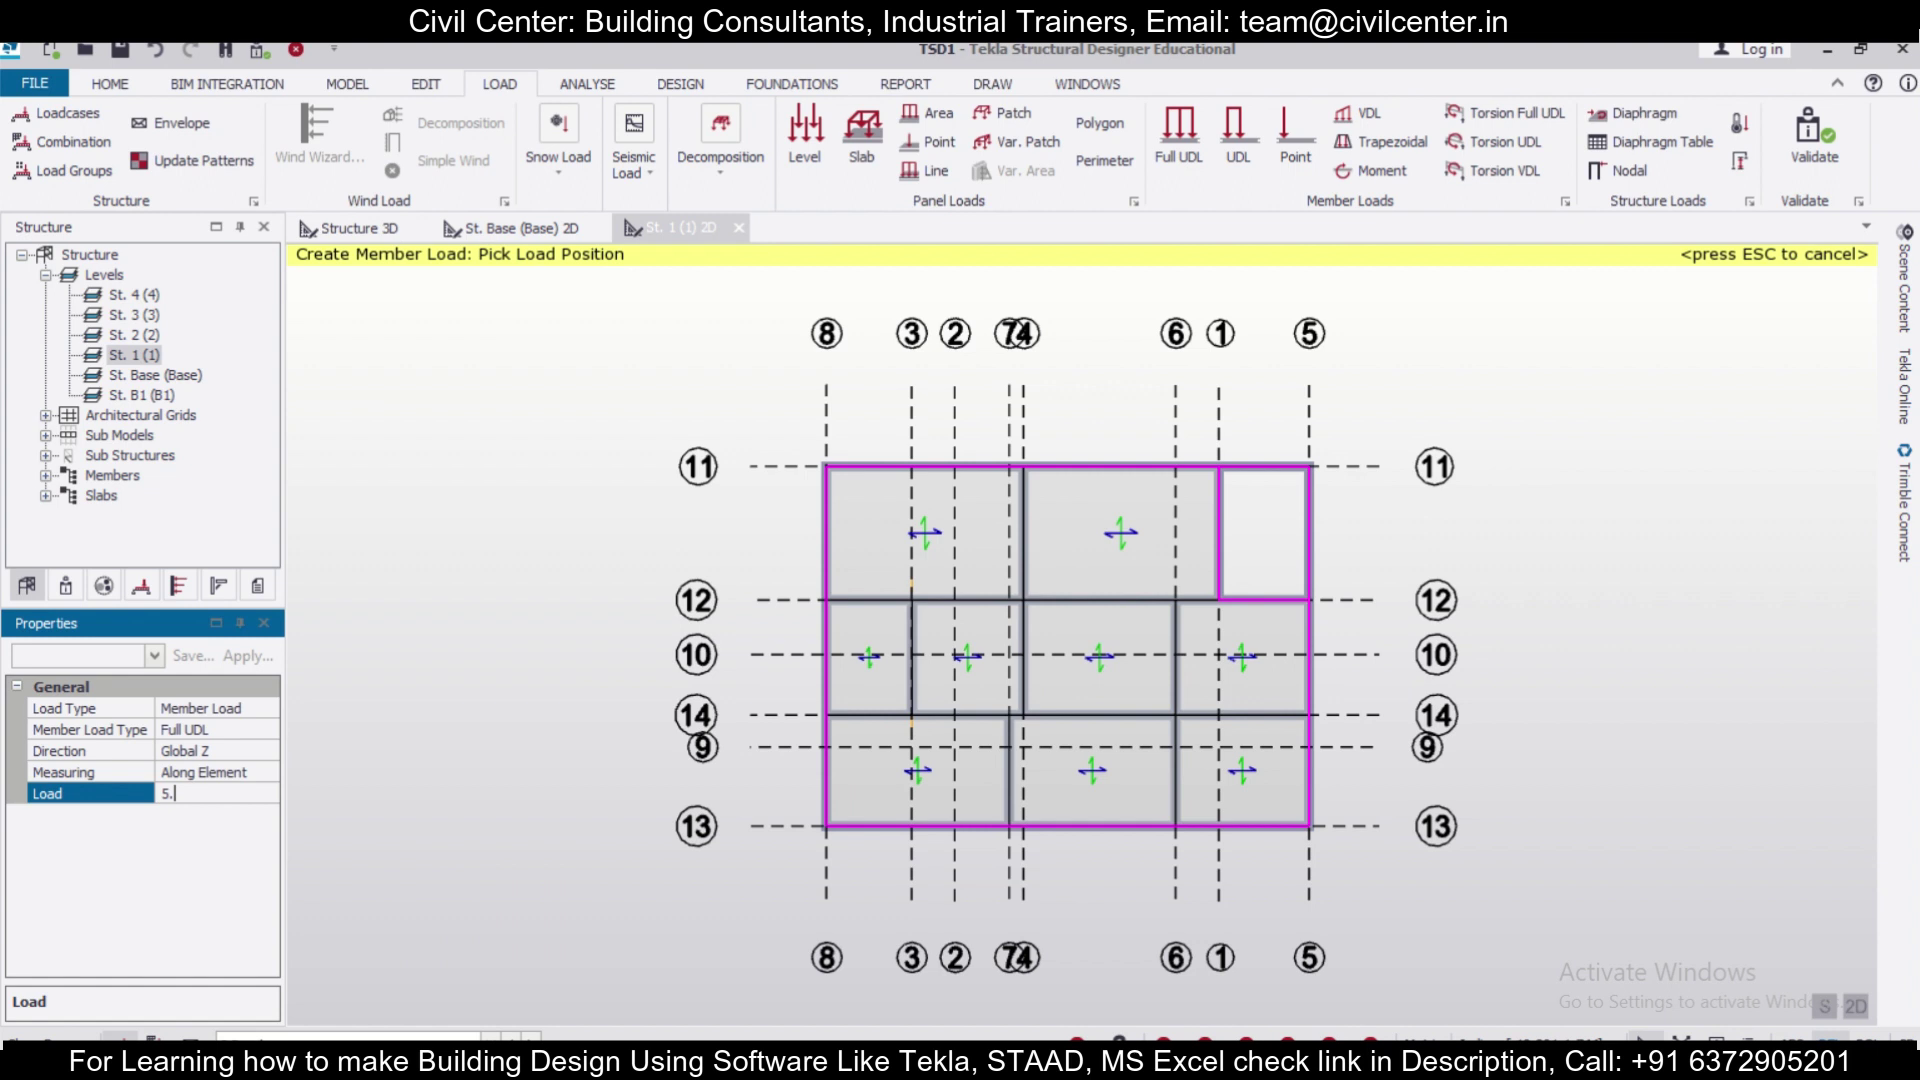
Apply 5.5 kN/m full UDL member loads to the remaining interior beams of the St. 1 plan.
{"action": "left_click", "coordinate": [950, 598]}
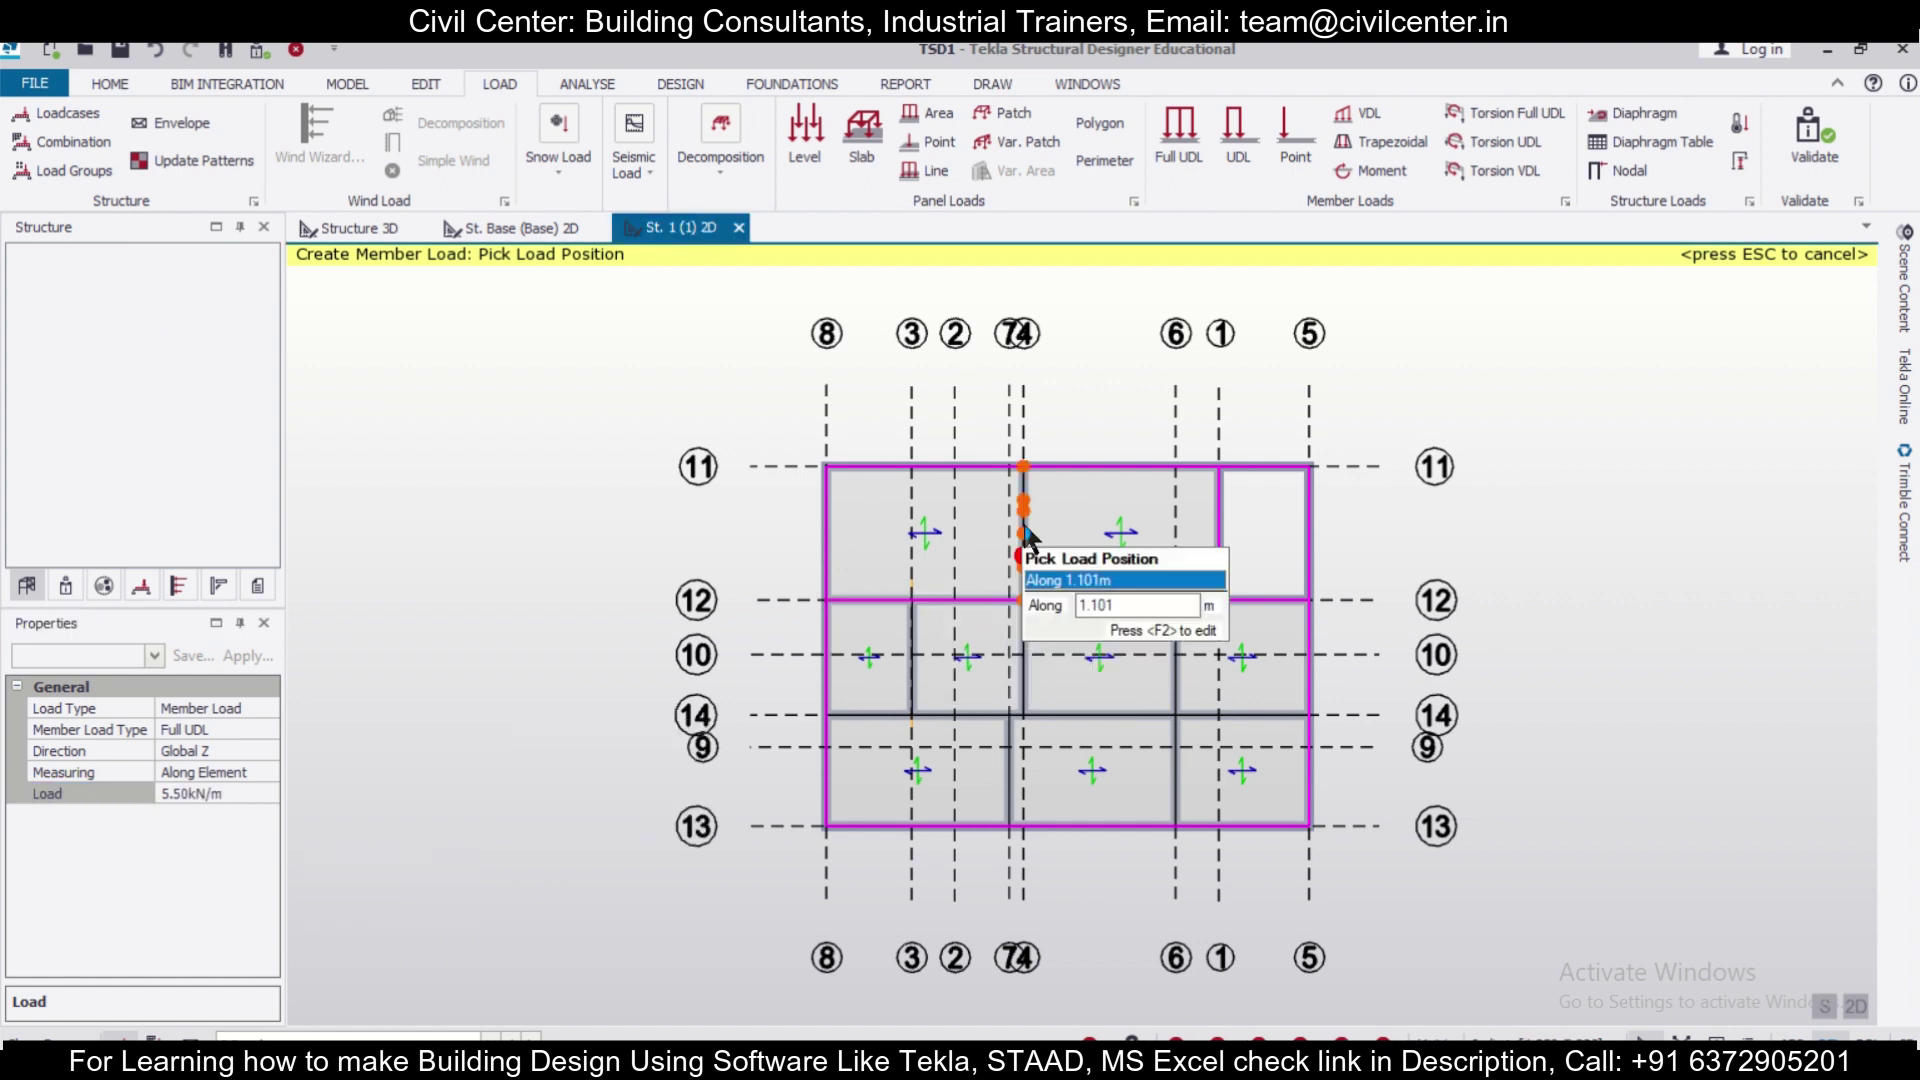
{"action": "left_click", "coordinate": [910, 680]}
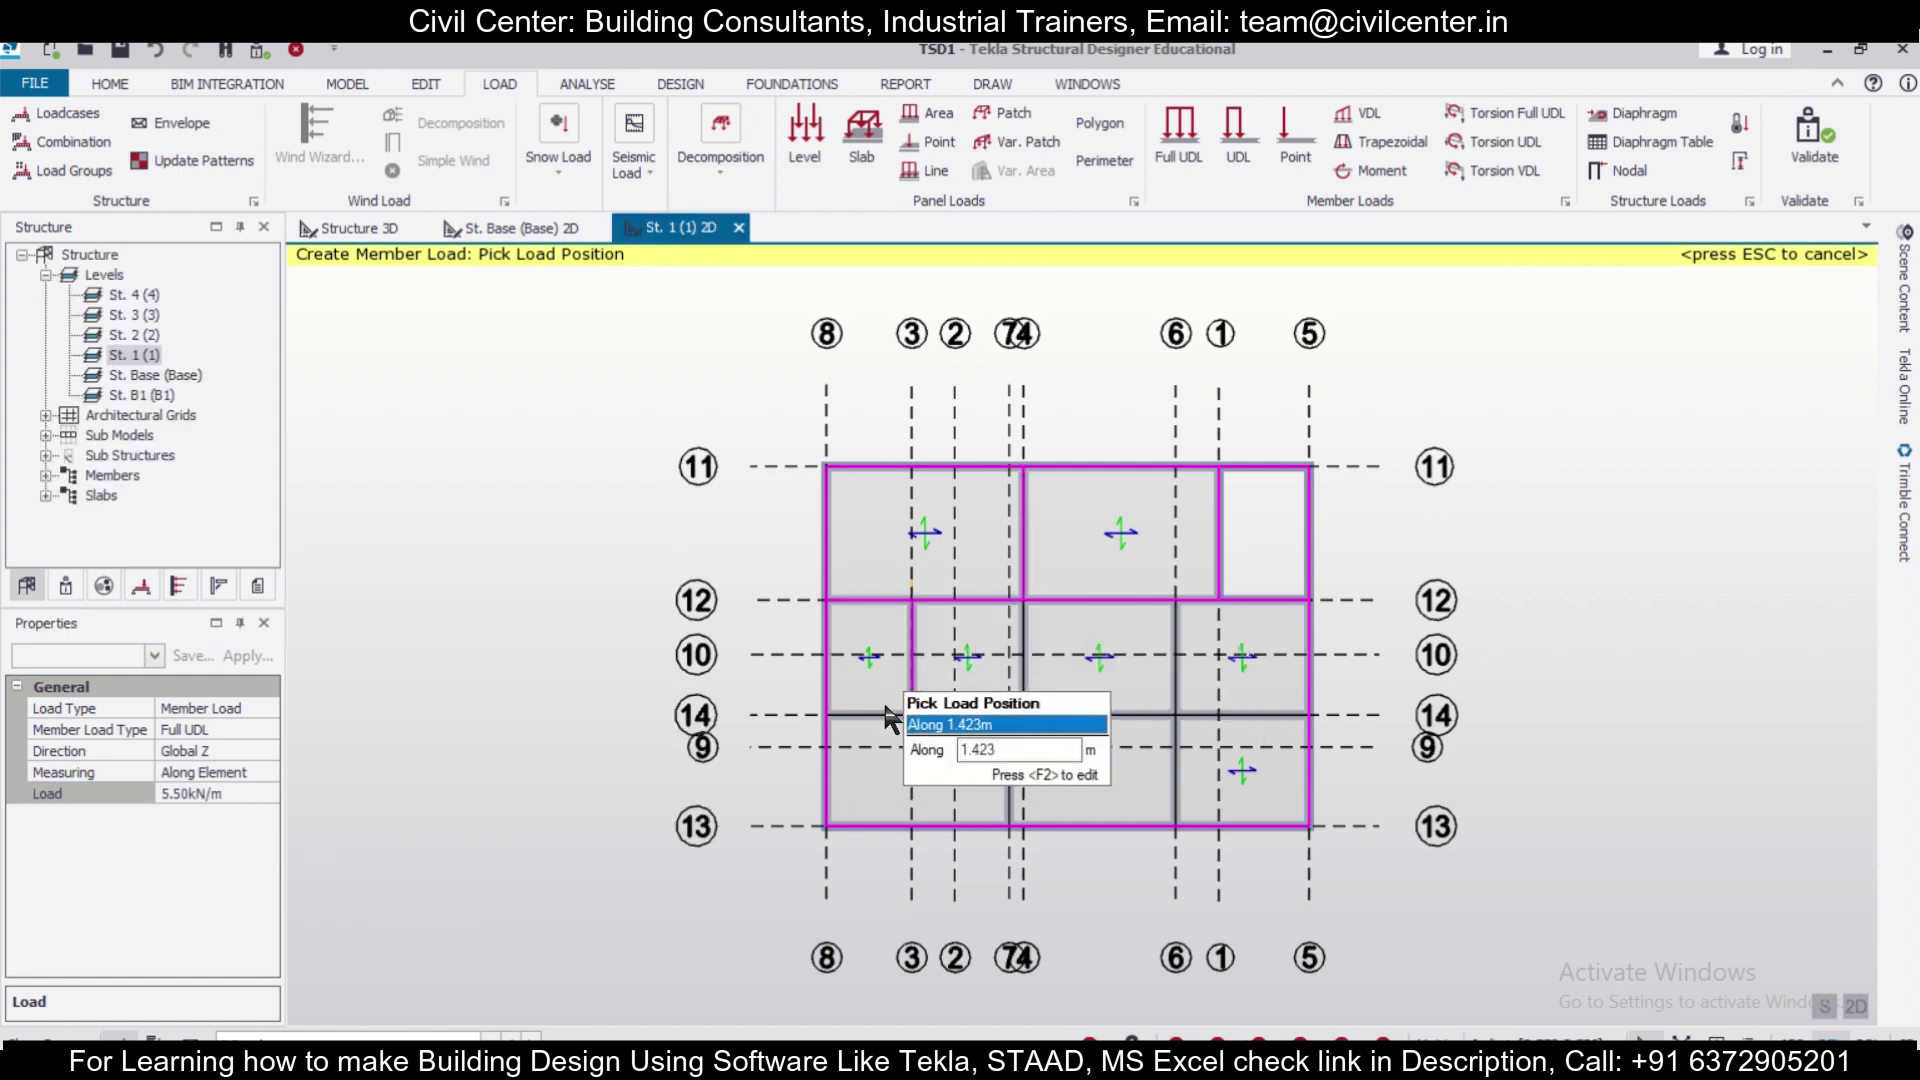
{"action": "left_click", "coordinate": [880, 714]}
{"action": "left_click", "coordinate": [1012, 790]}
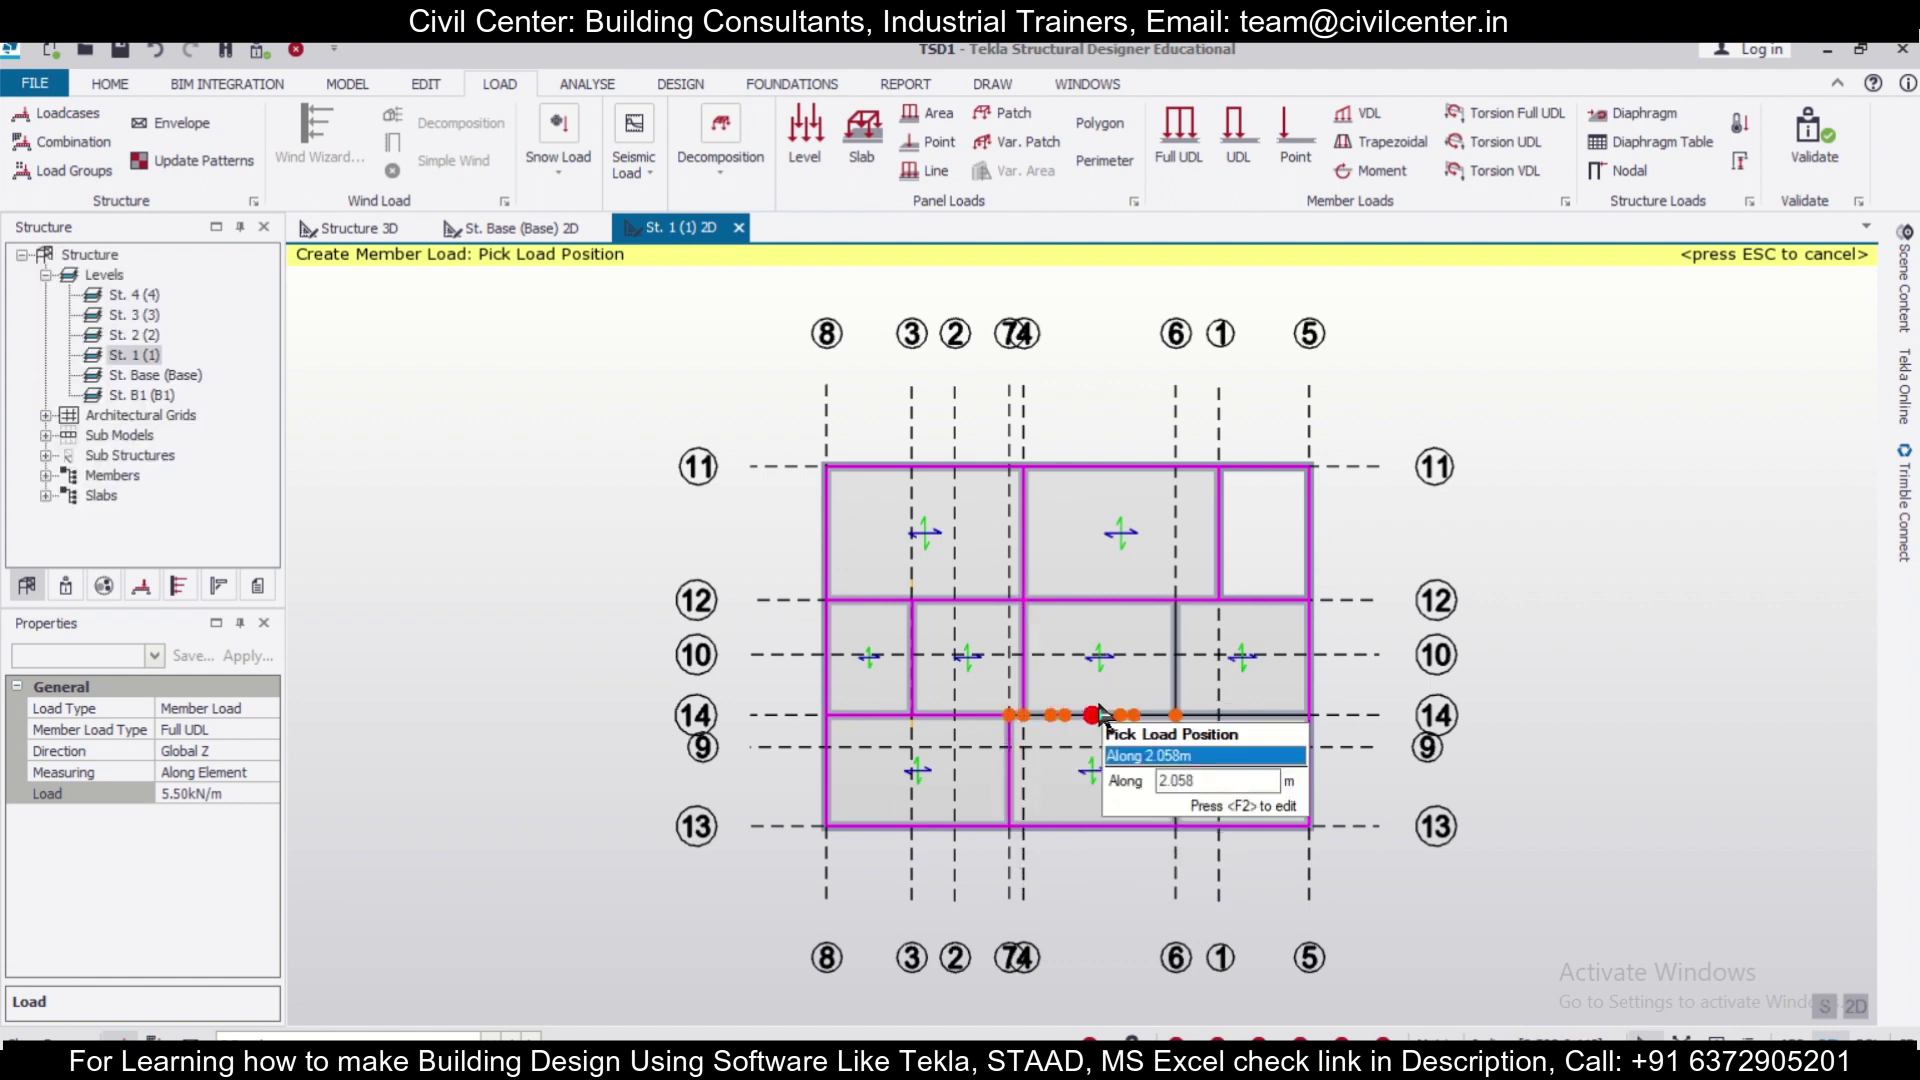
{"action": "left_click", "coordinate": [1157, 714]}
{"action": "left_click", "coordinate": [1175, 650]}
{"action": "left_click", "coordinate": [1175, 770]}
{"action": "left_click", "coordinate": [1243, 714]}
{"action": "left_click", "coordinate": [944, 603]}
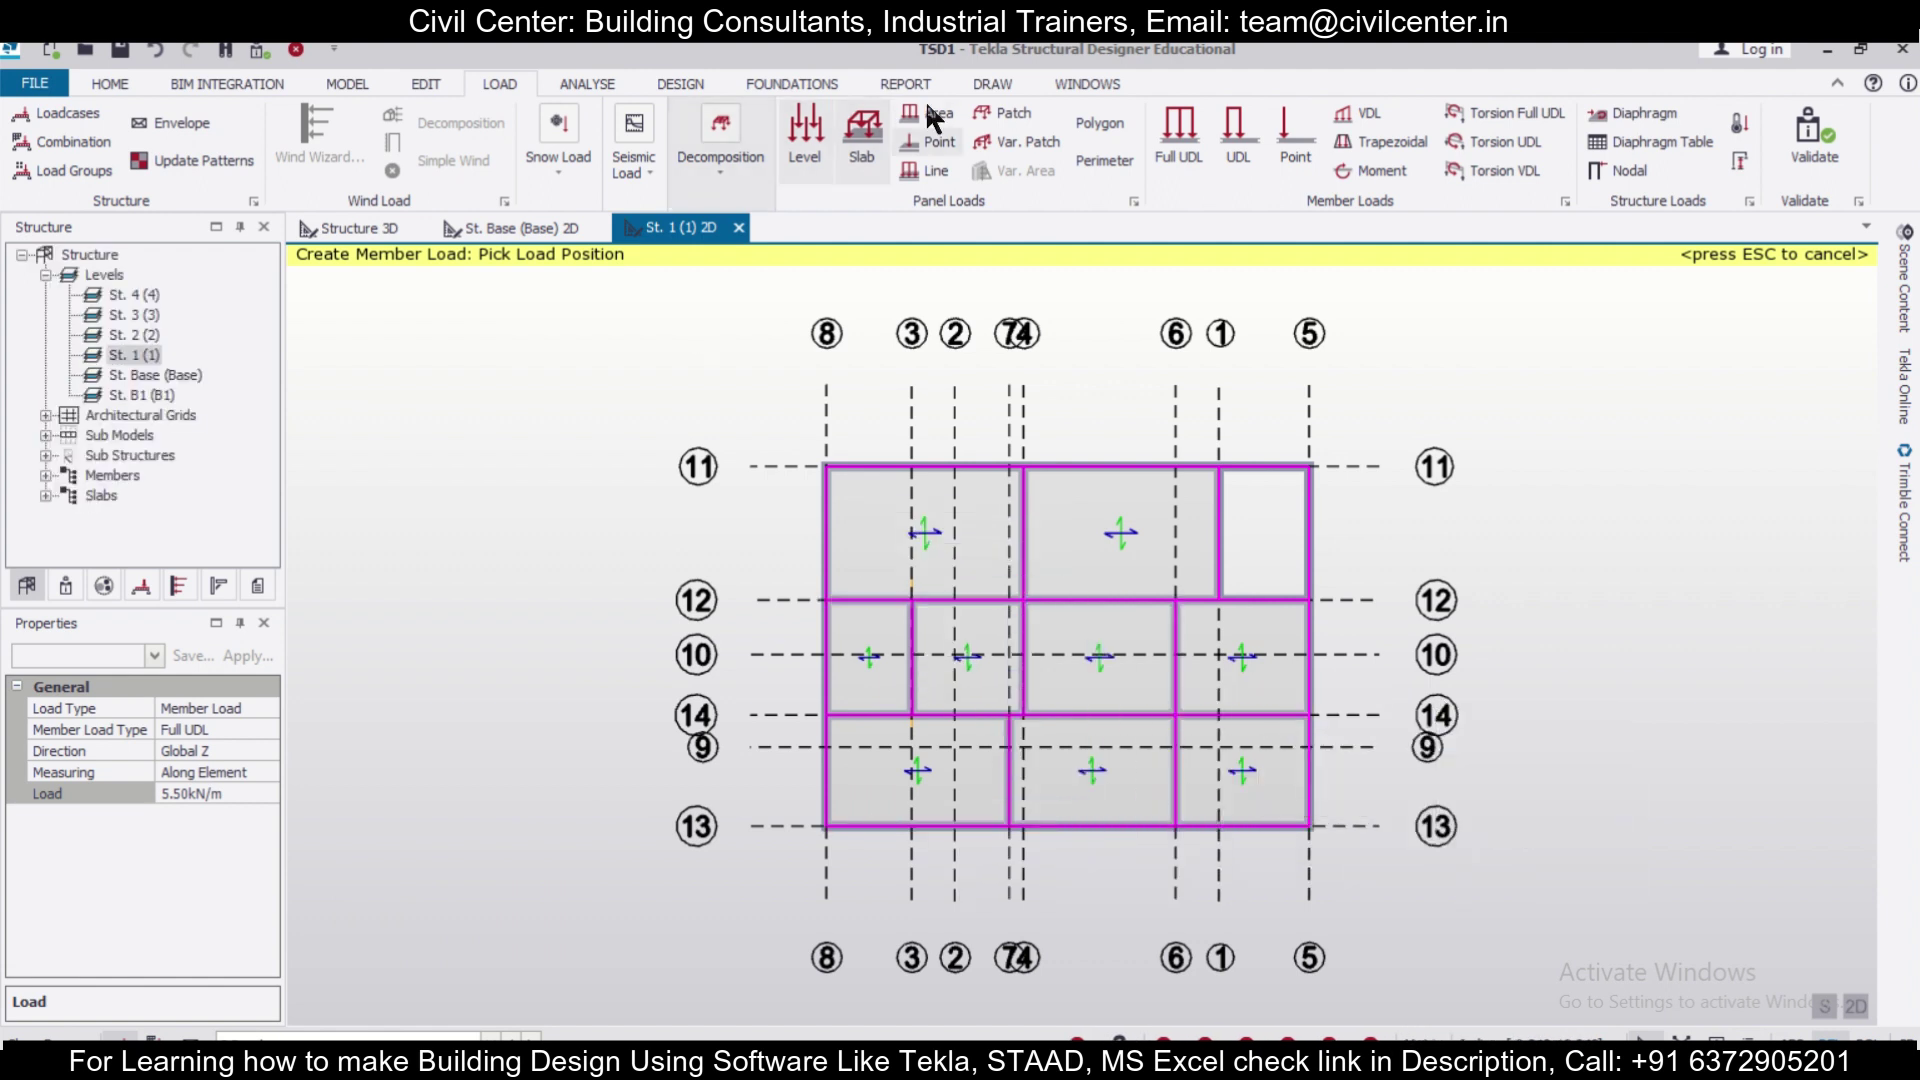
Switch to the Imposed loadcase and apply a 2 kN/m² level load to the St. 1 slabs.
{"action": "left_click", "coordinate": [460, 1037]}
{"action": "left_click", "coordinate": [447, 1003]}
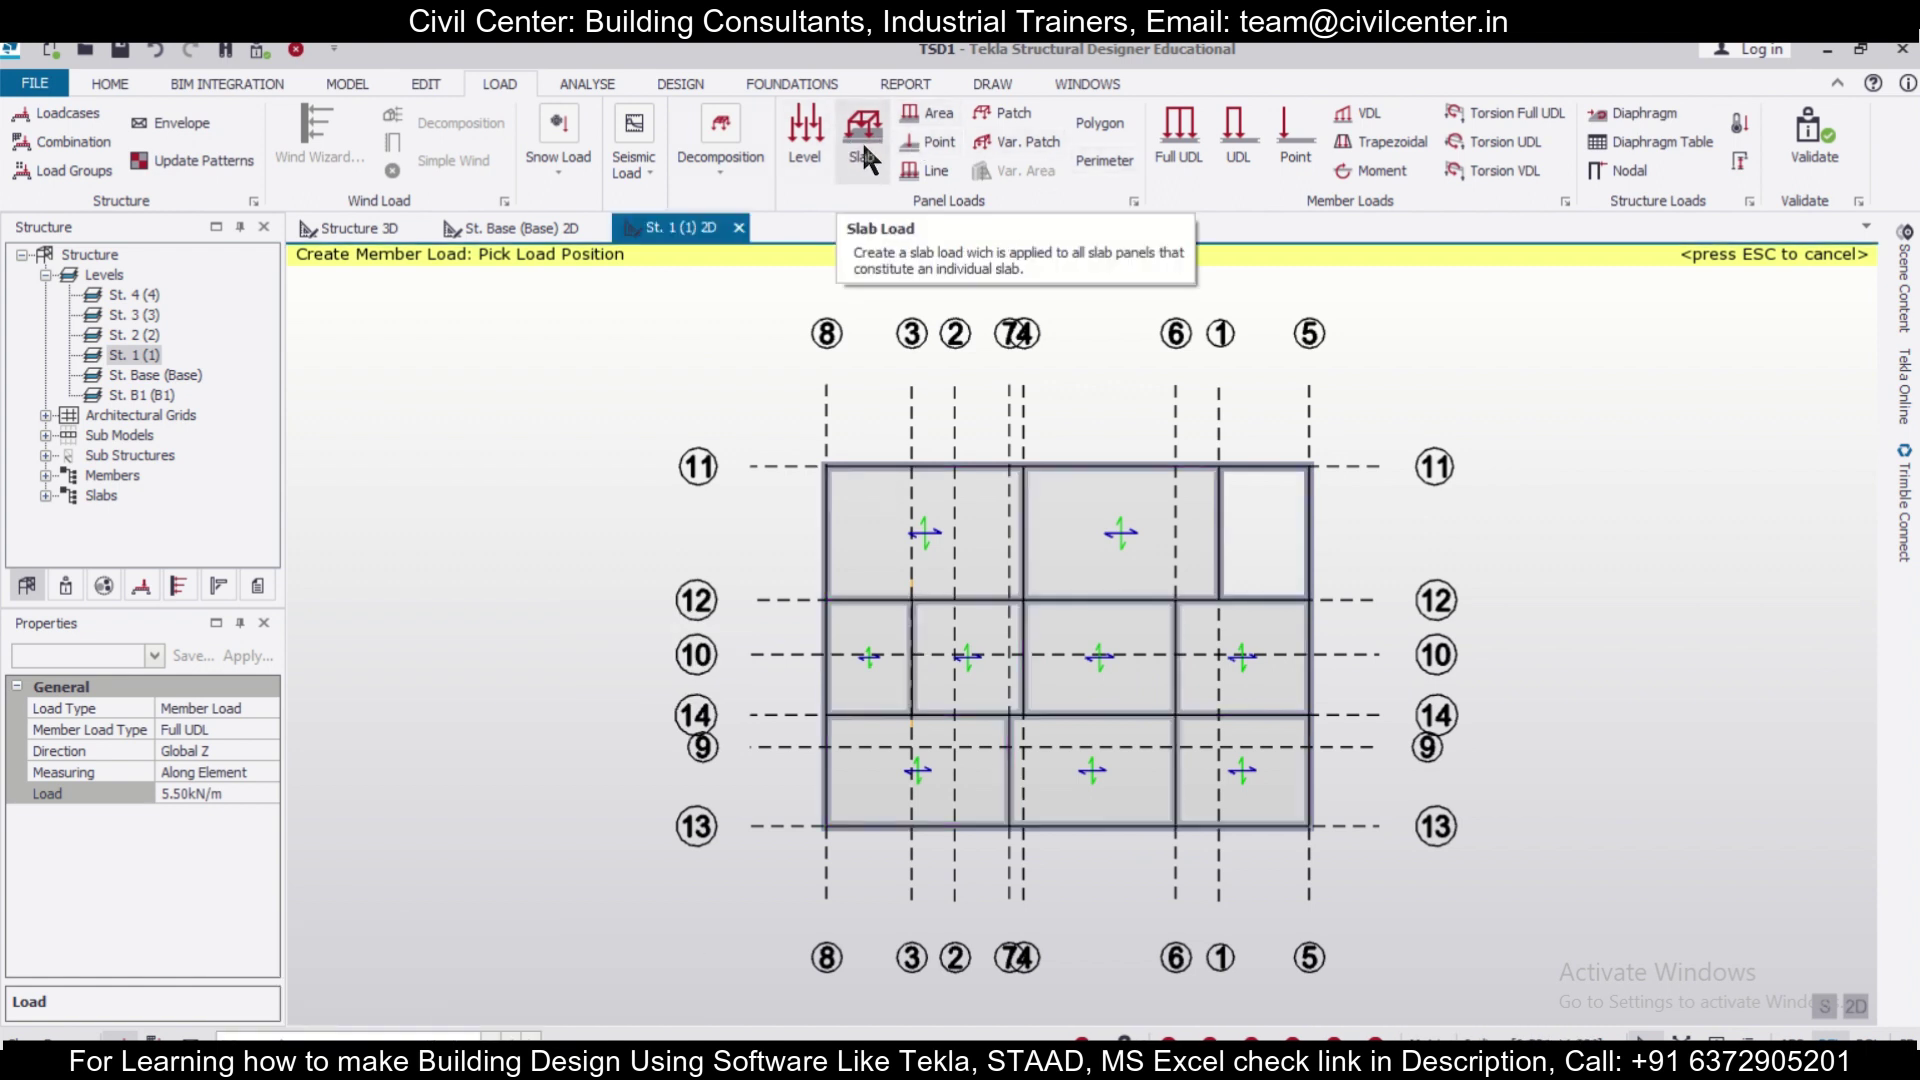
{"action": "left_click", "coordinate": [815, 148]}
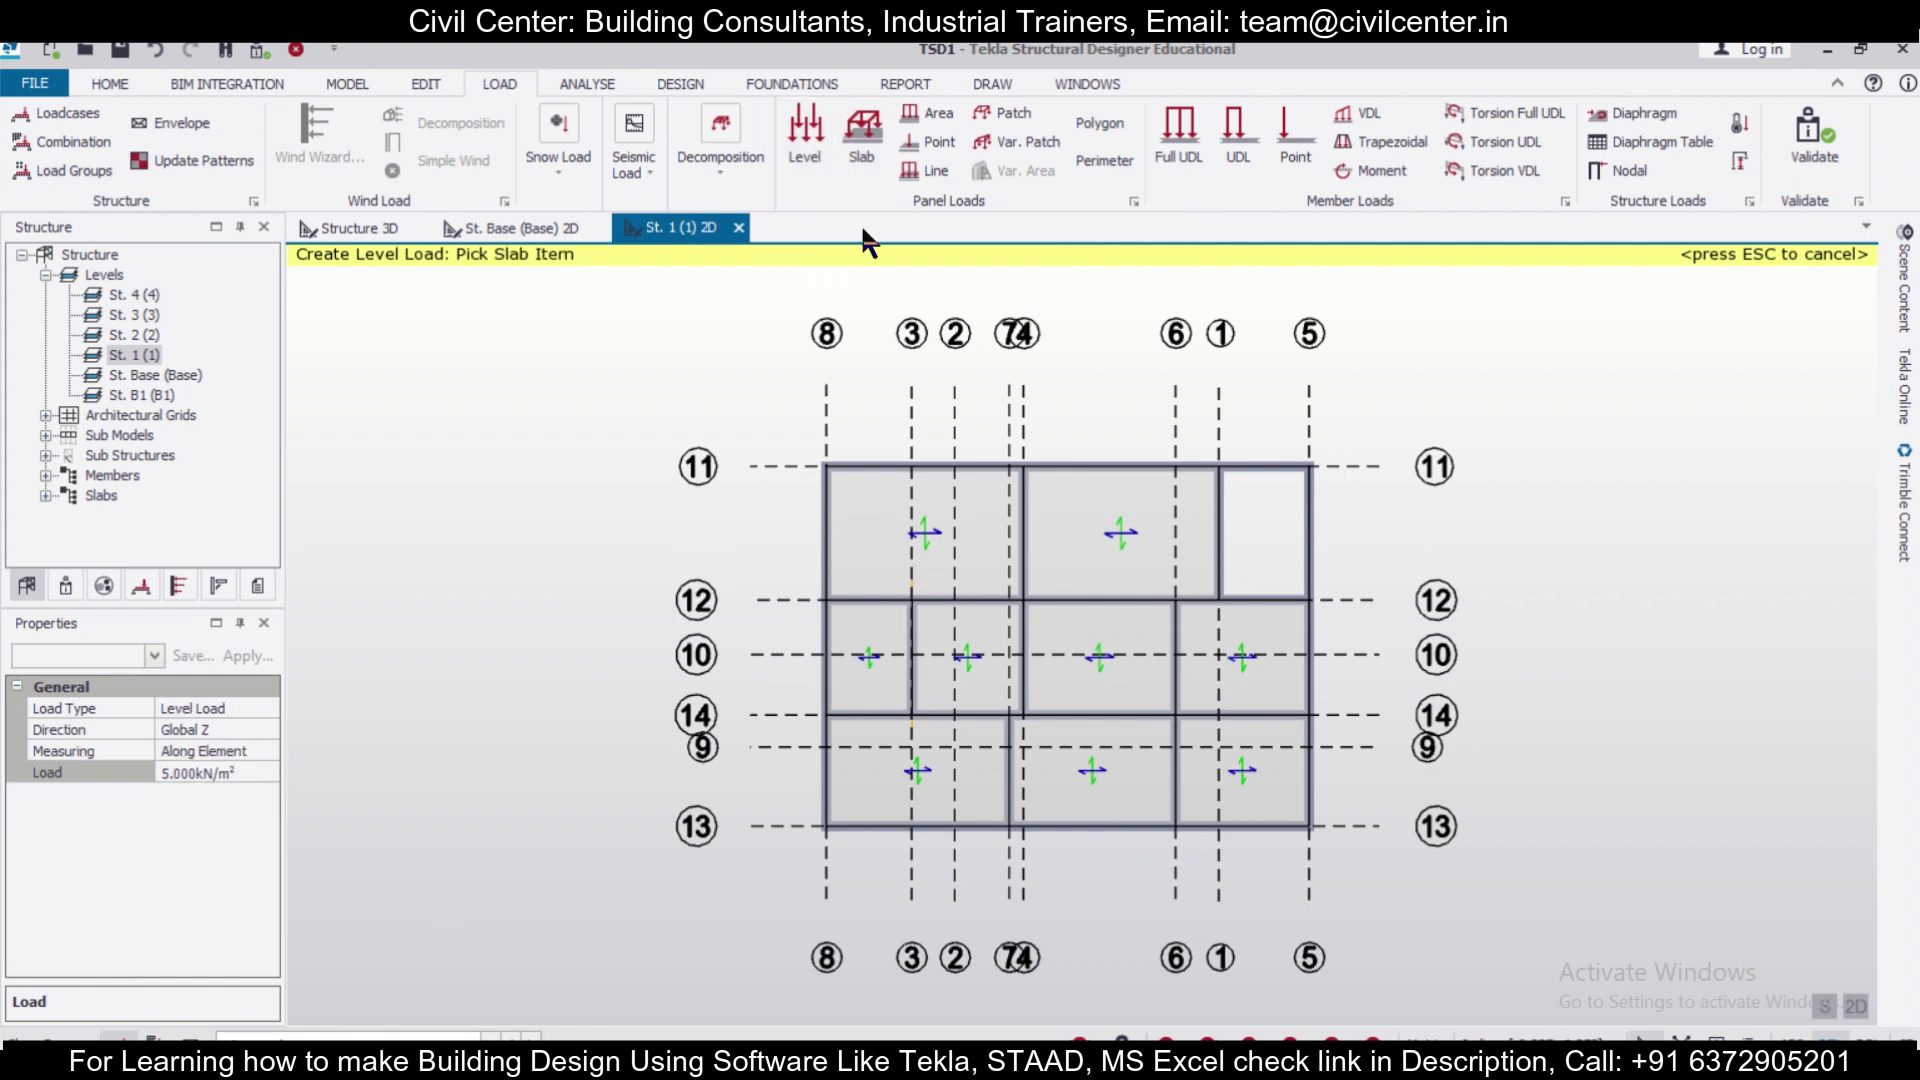
{"action": "left_click", "coordinate": [244, 772]}
{"action": "type", "text": "2"}
{"action": "left_click", "coordinate": [880, 538]}
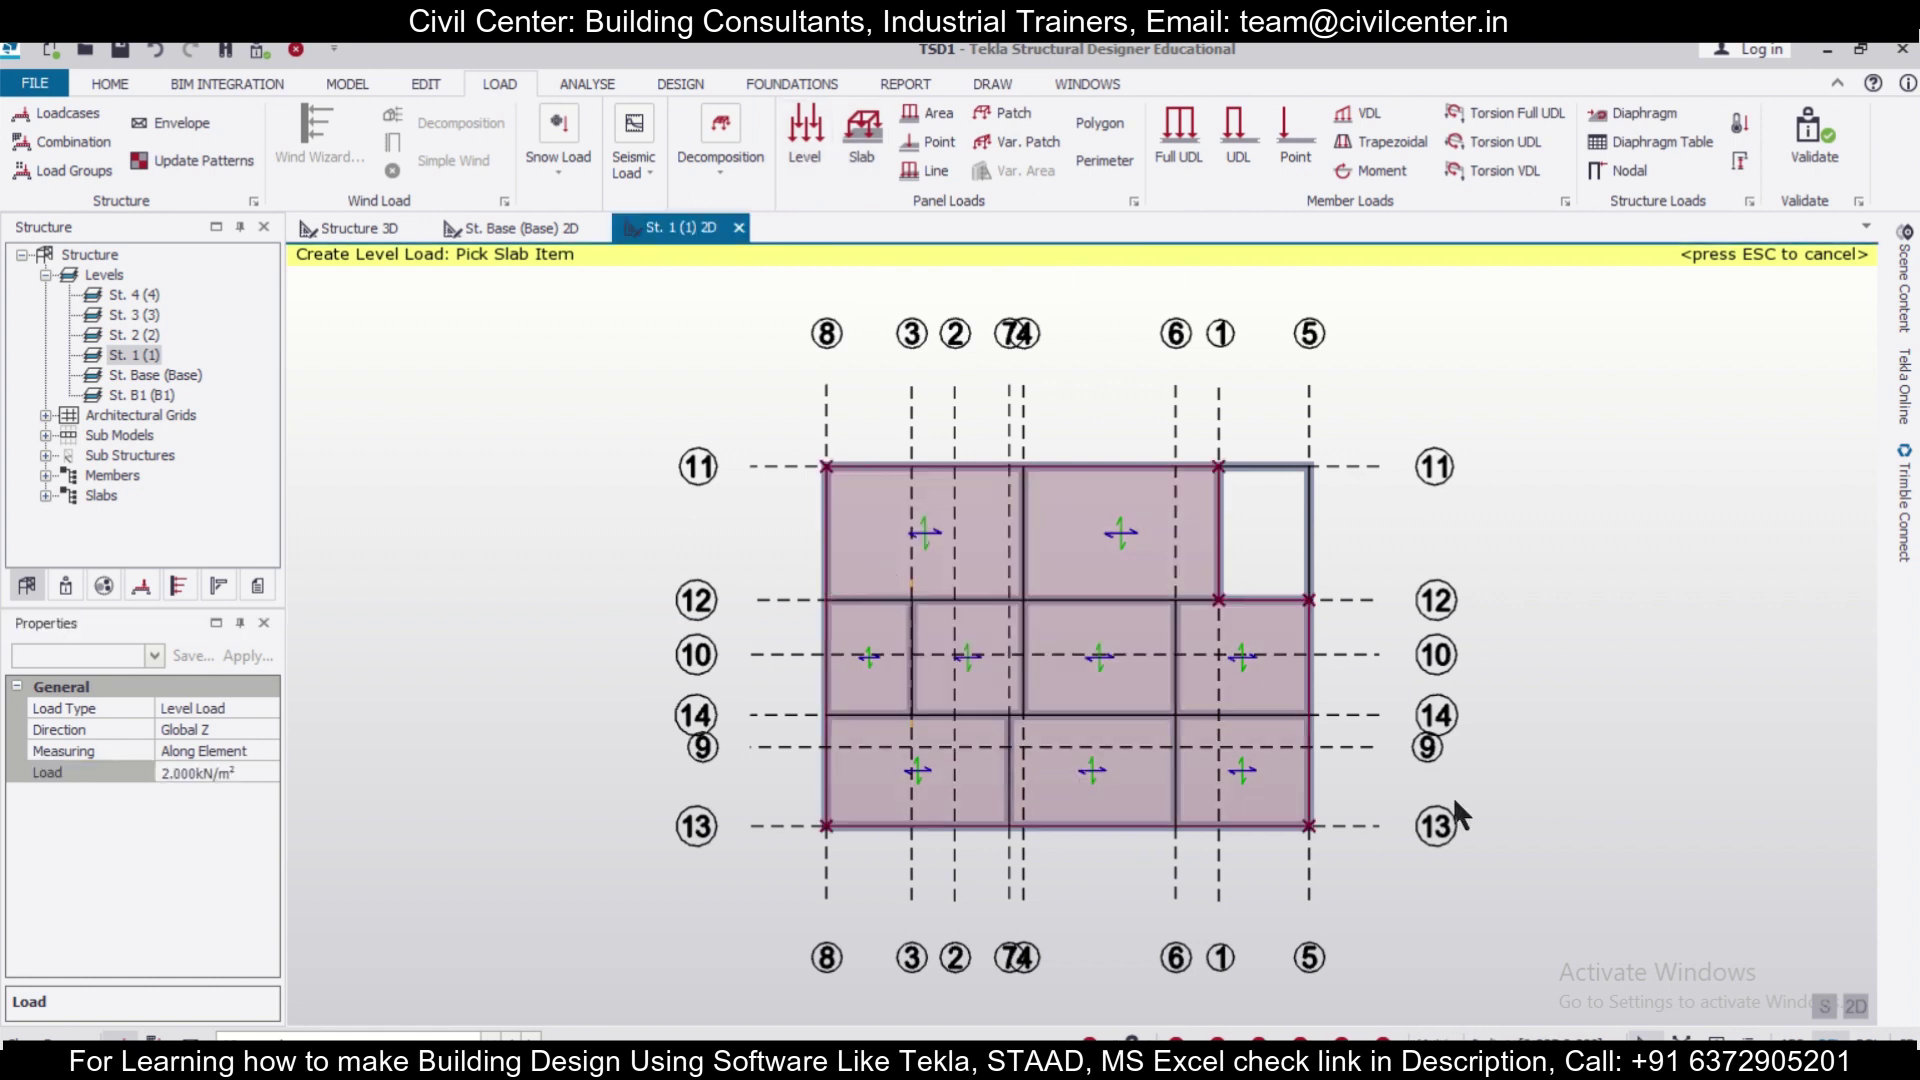
Display the Imposed loadcase in the Structure 3D view to check the load on the model.
{"action": "left_click", "coordinate": [360, 228]}
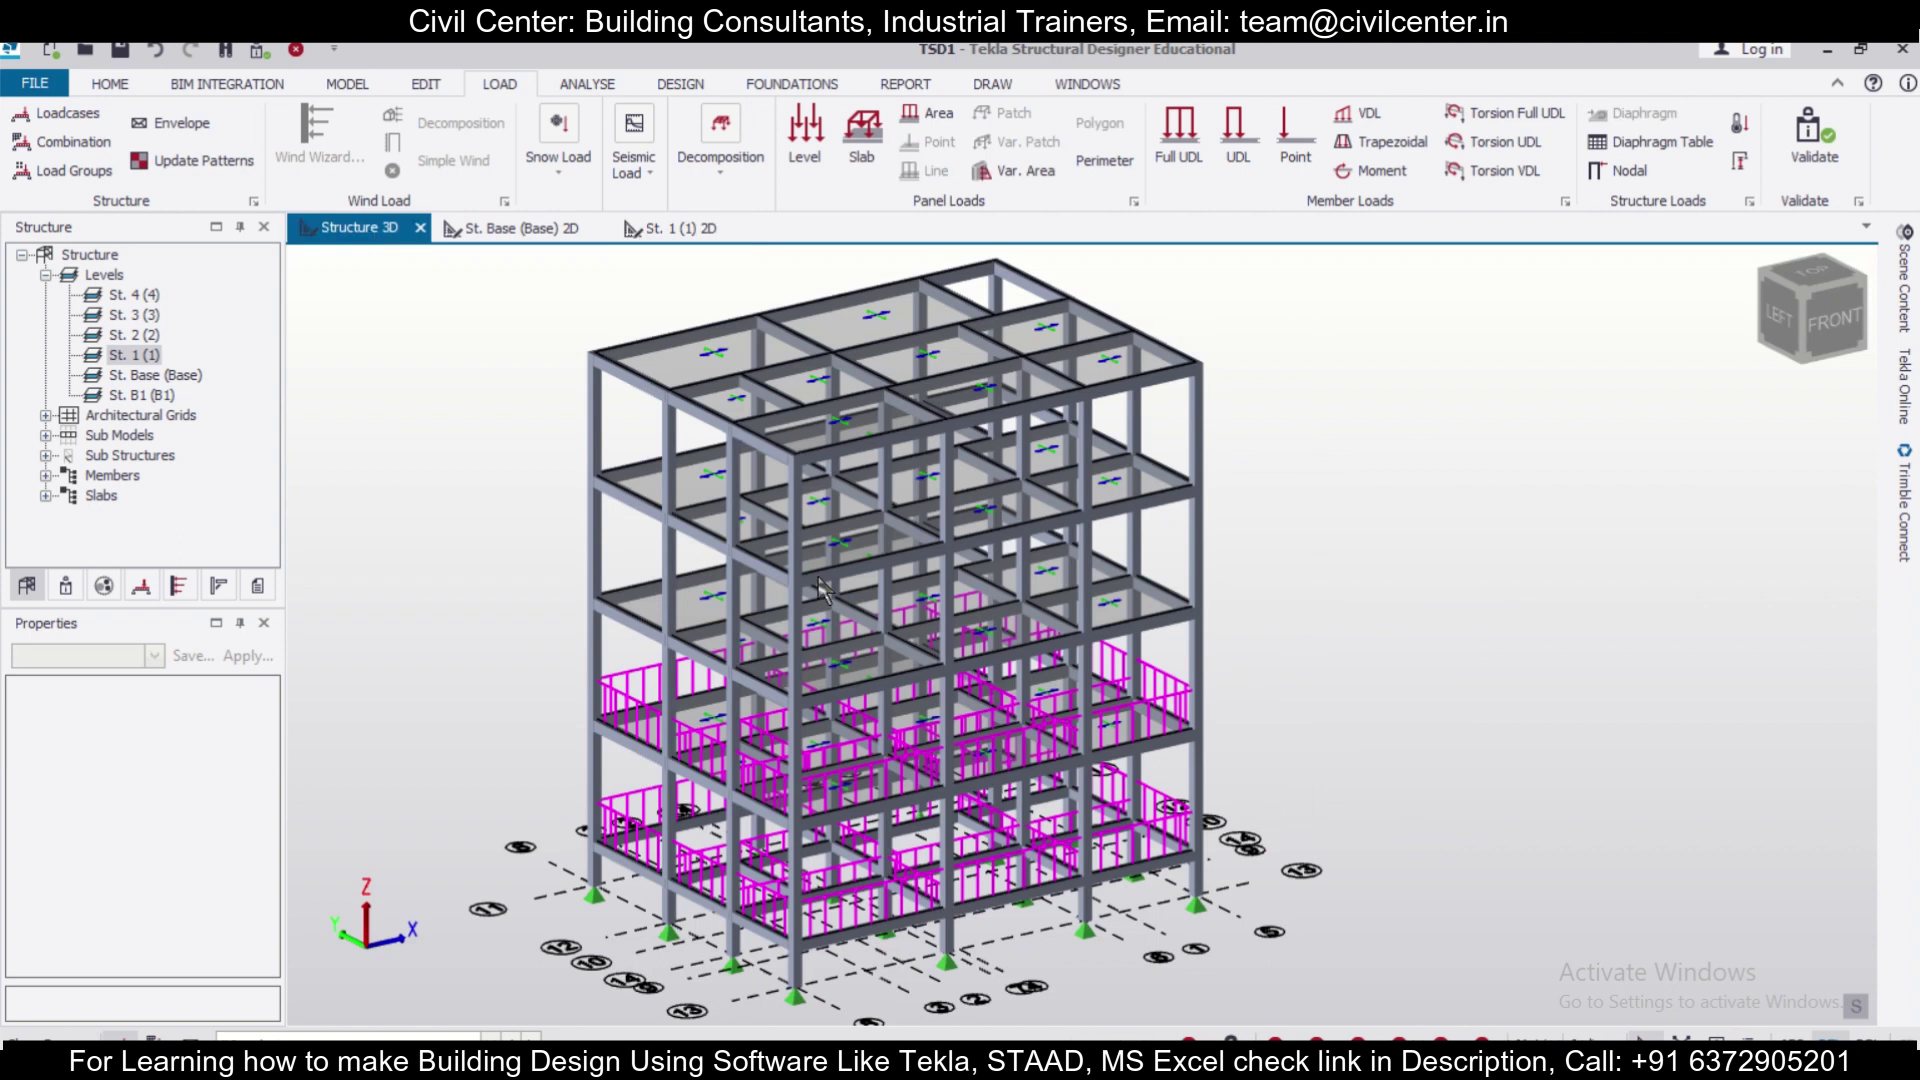
{"action": "left_click", "coordinate": [474, 1034]}
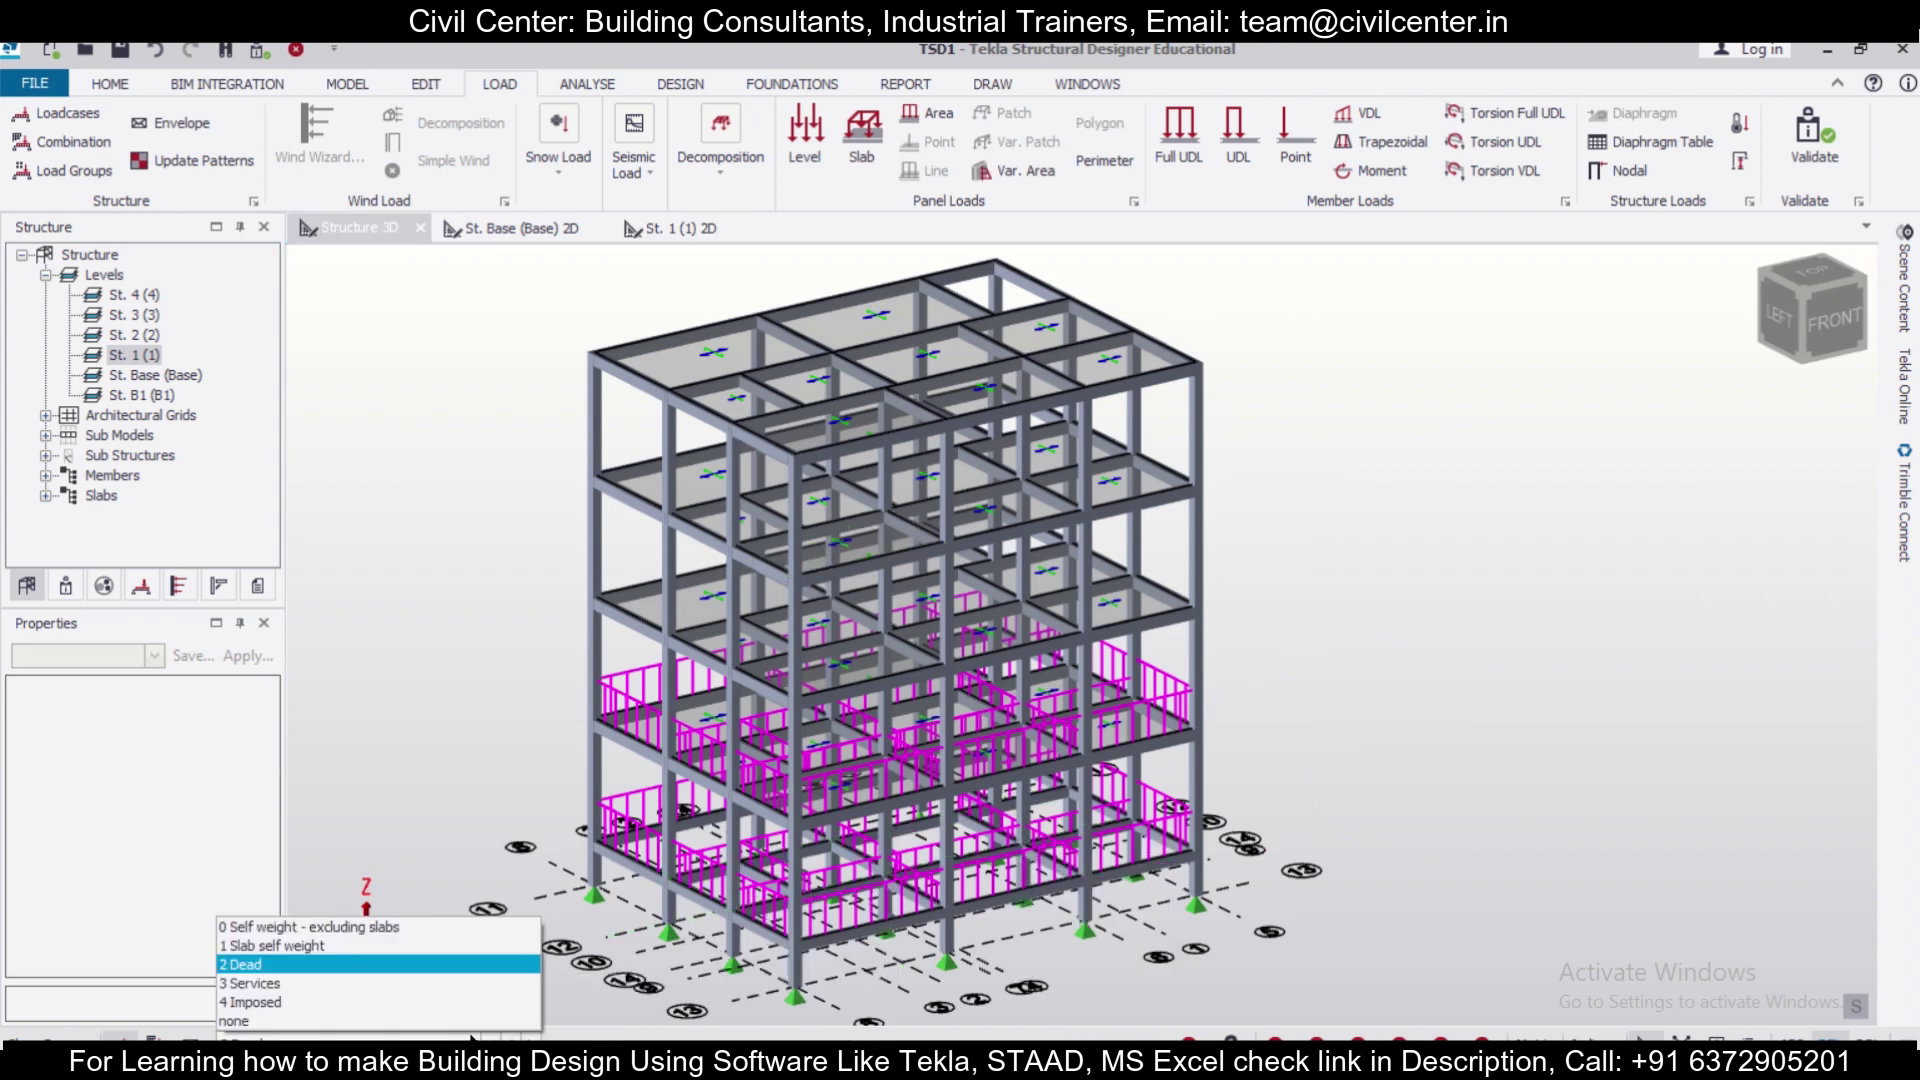
{"action": "left_click", "coordinate": [462, 995]}
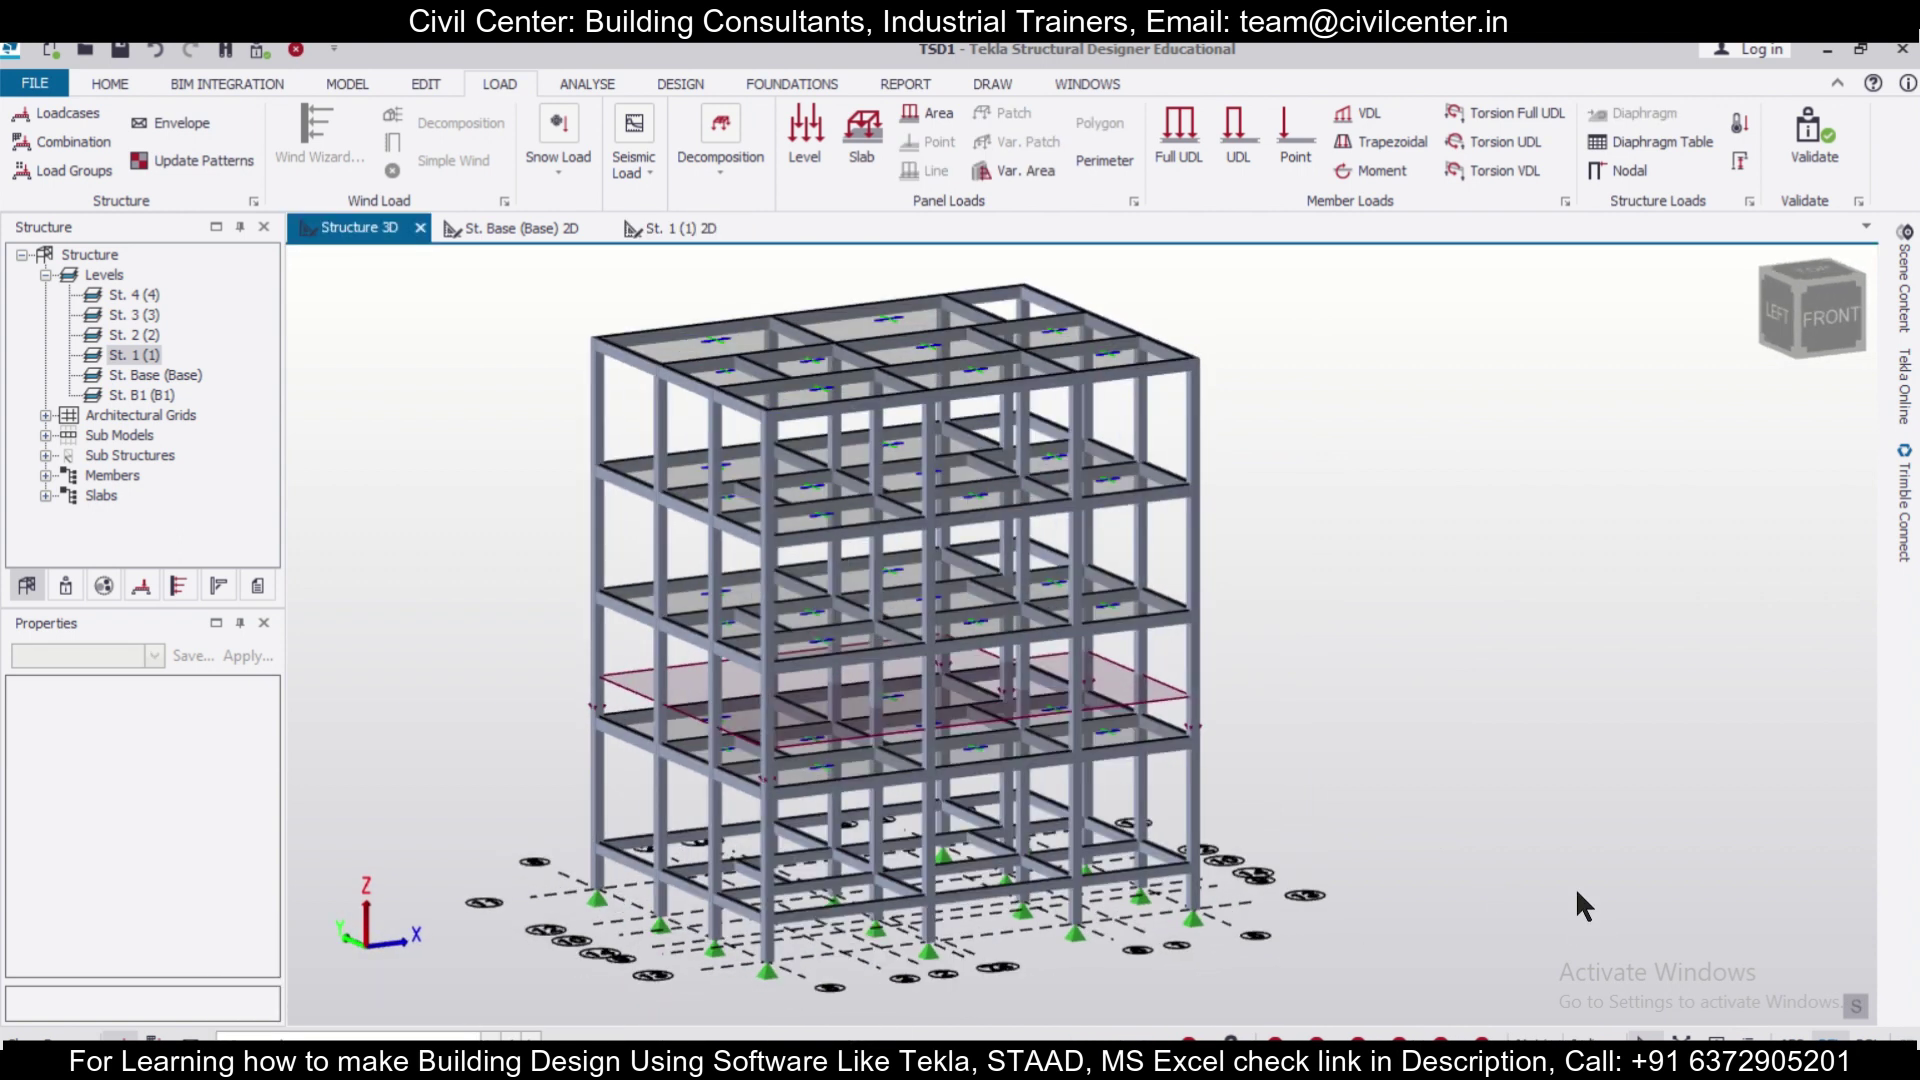
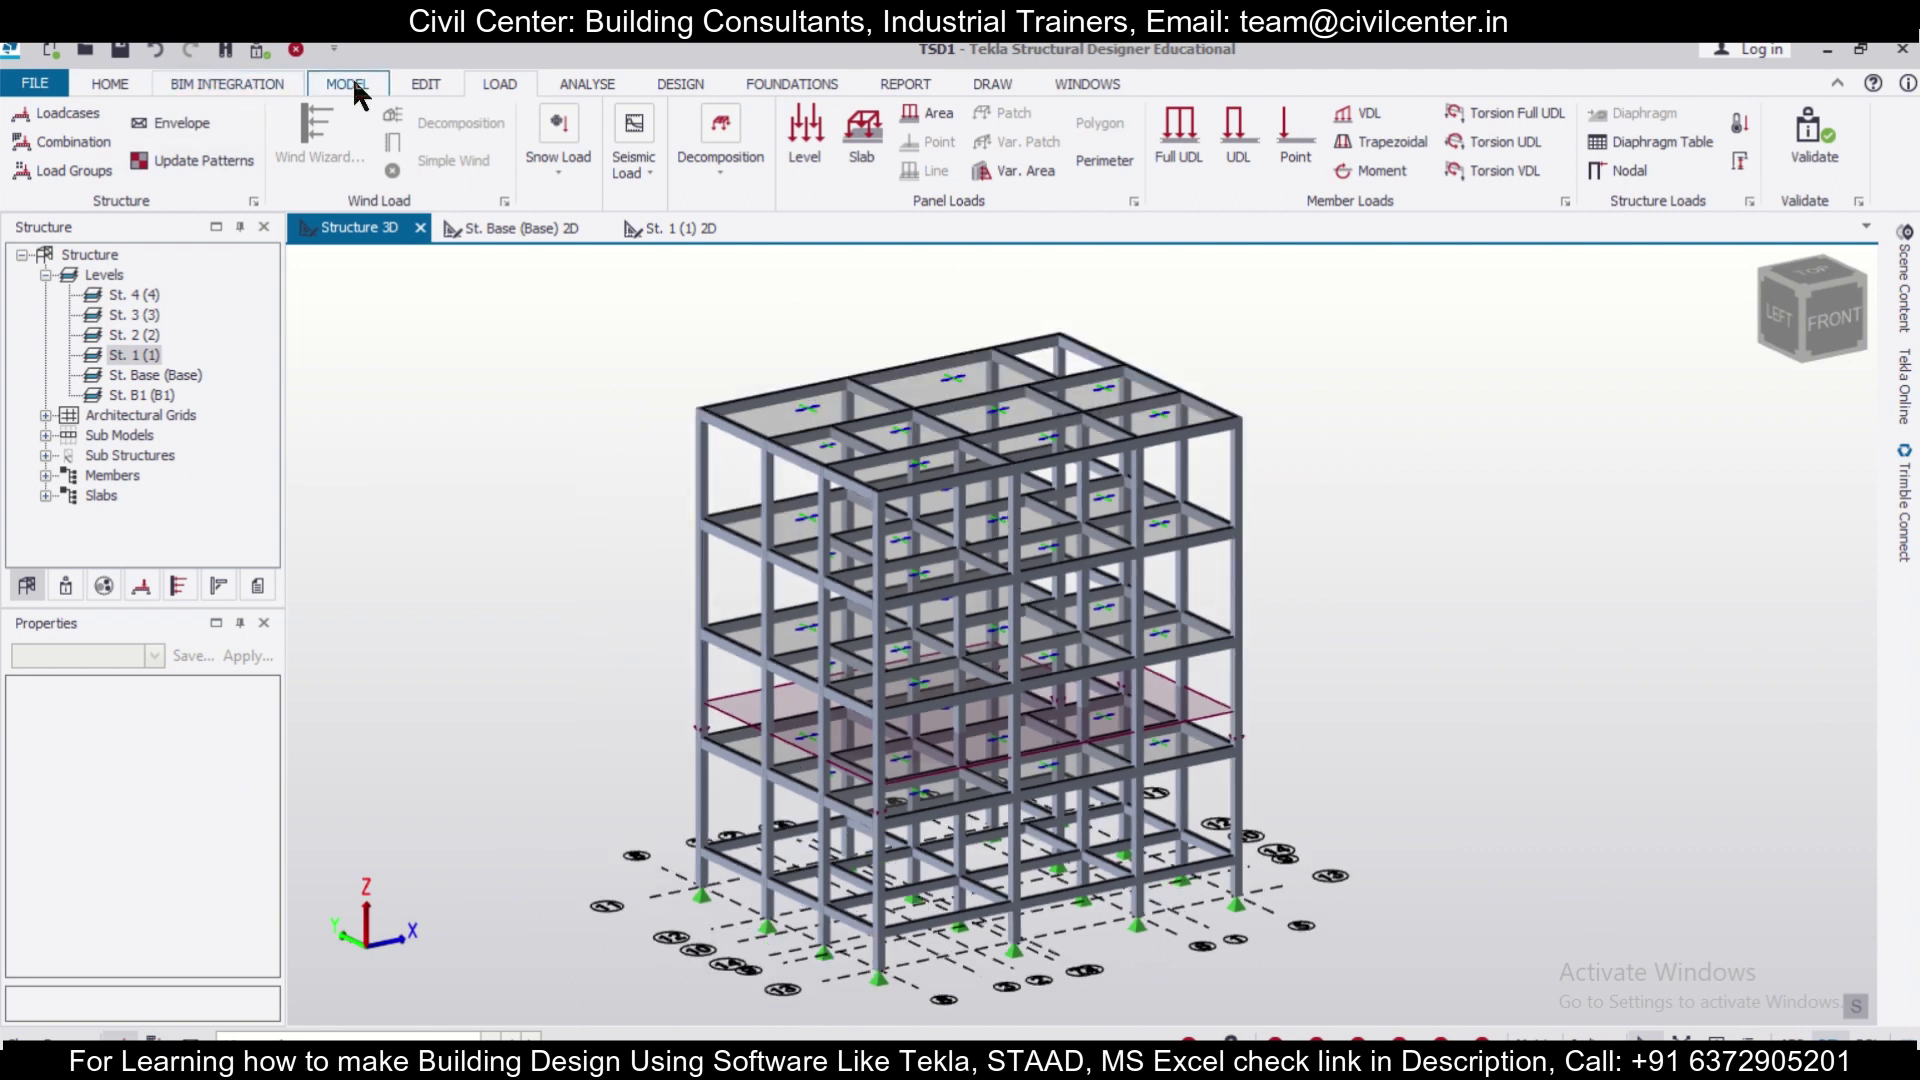
Set level 1 as the source for construction levels 2 and 3 so its loads are copied to them.
{"action": "left_click", "coordinate": [100, 113]}
{"action": "left_click_drag", "start_coordinate": [1118, 332], "coordinate": [558, 136]}
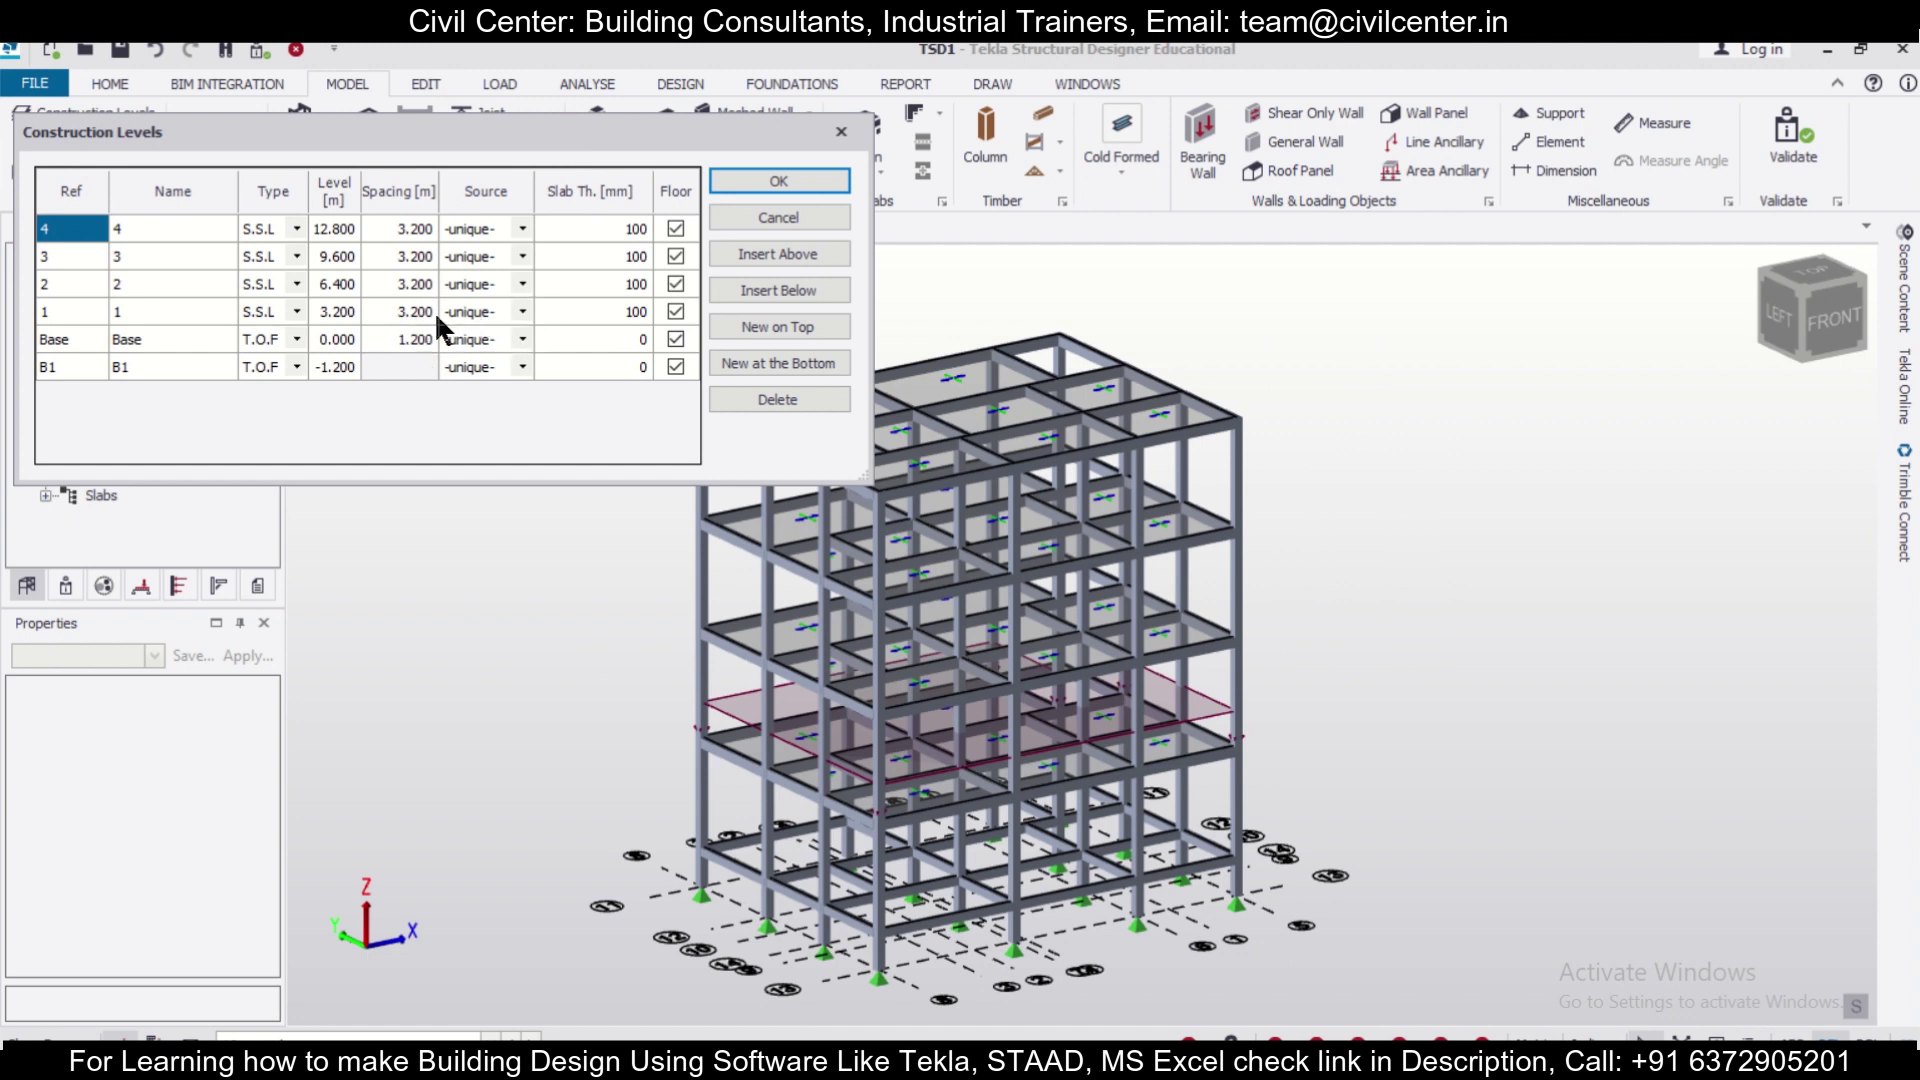
{"action": "left_click", "coordinate": [522, 284]}
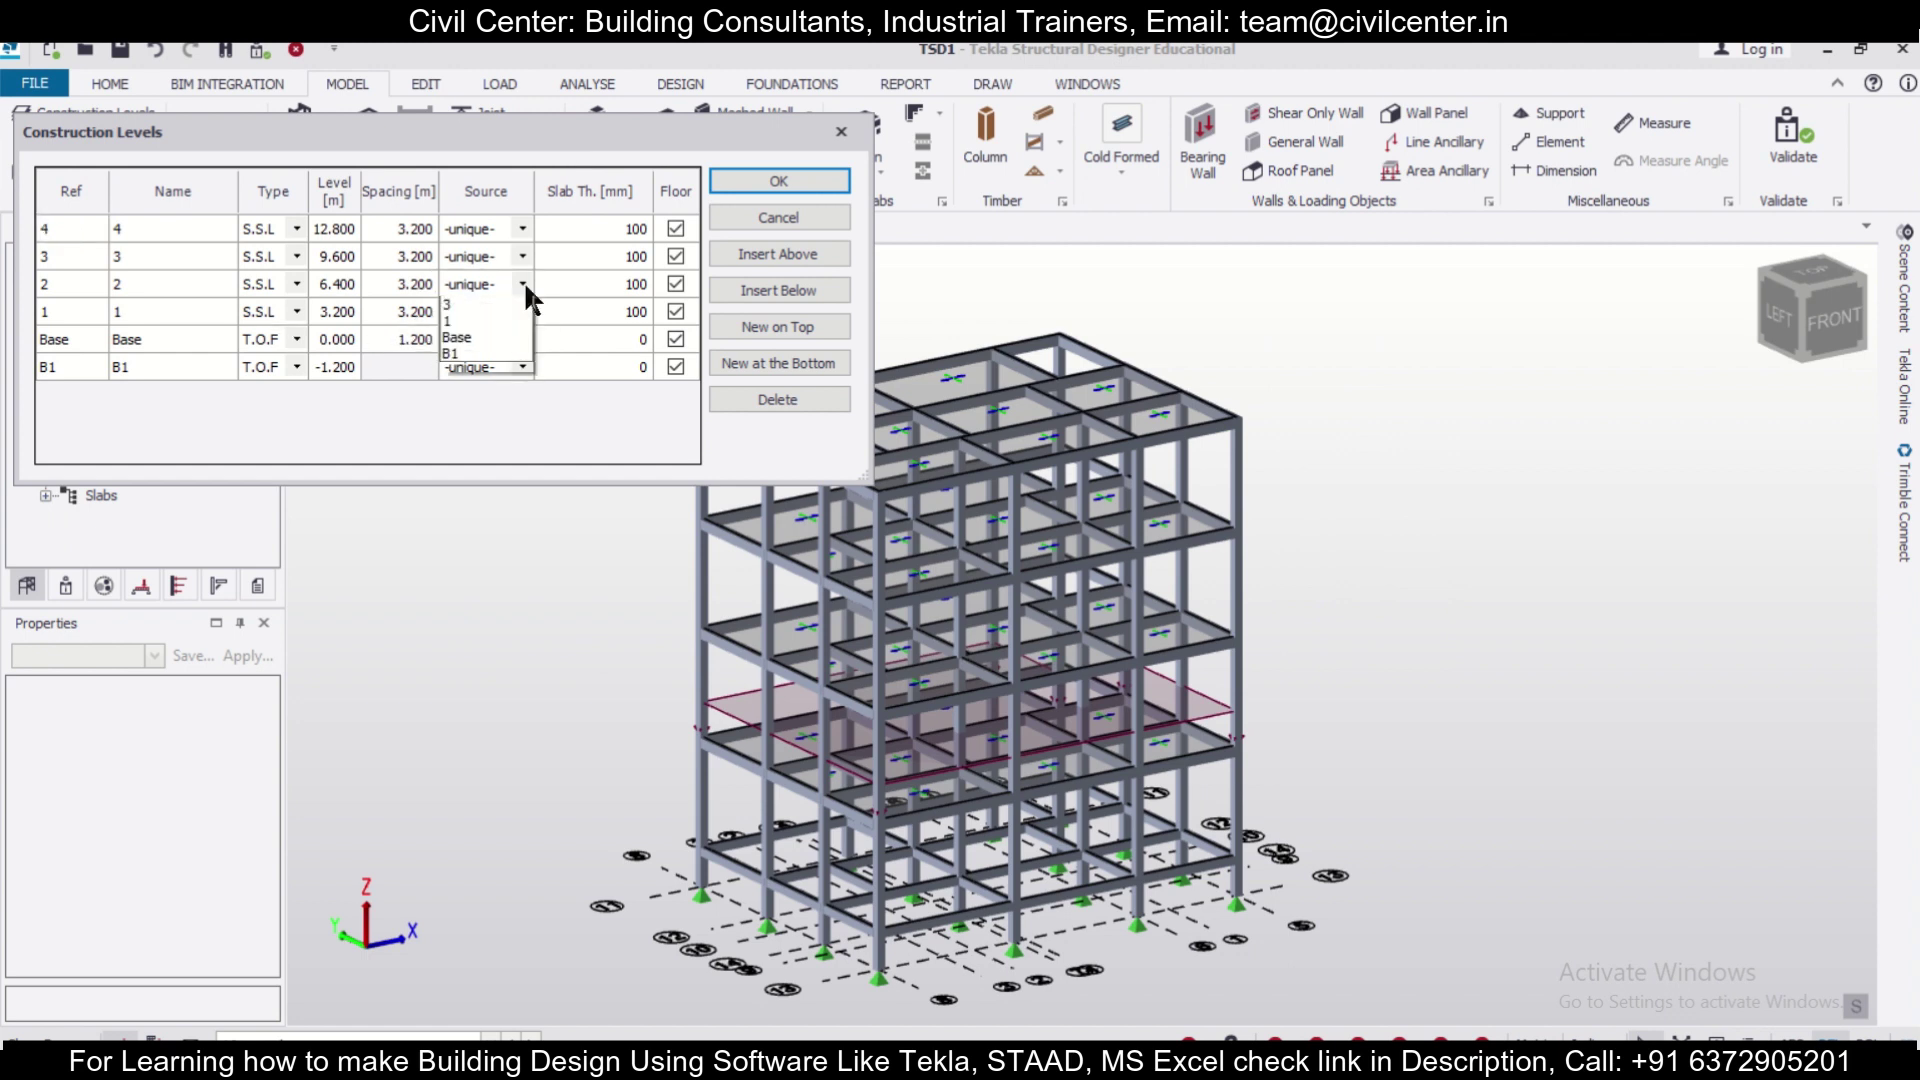
{"action": "left_click", "coordinate": [519, 255]}
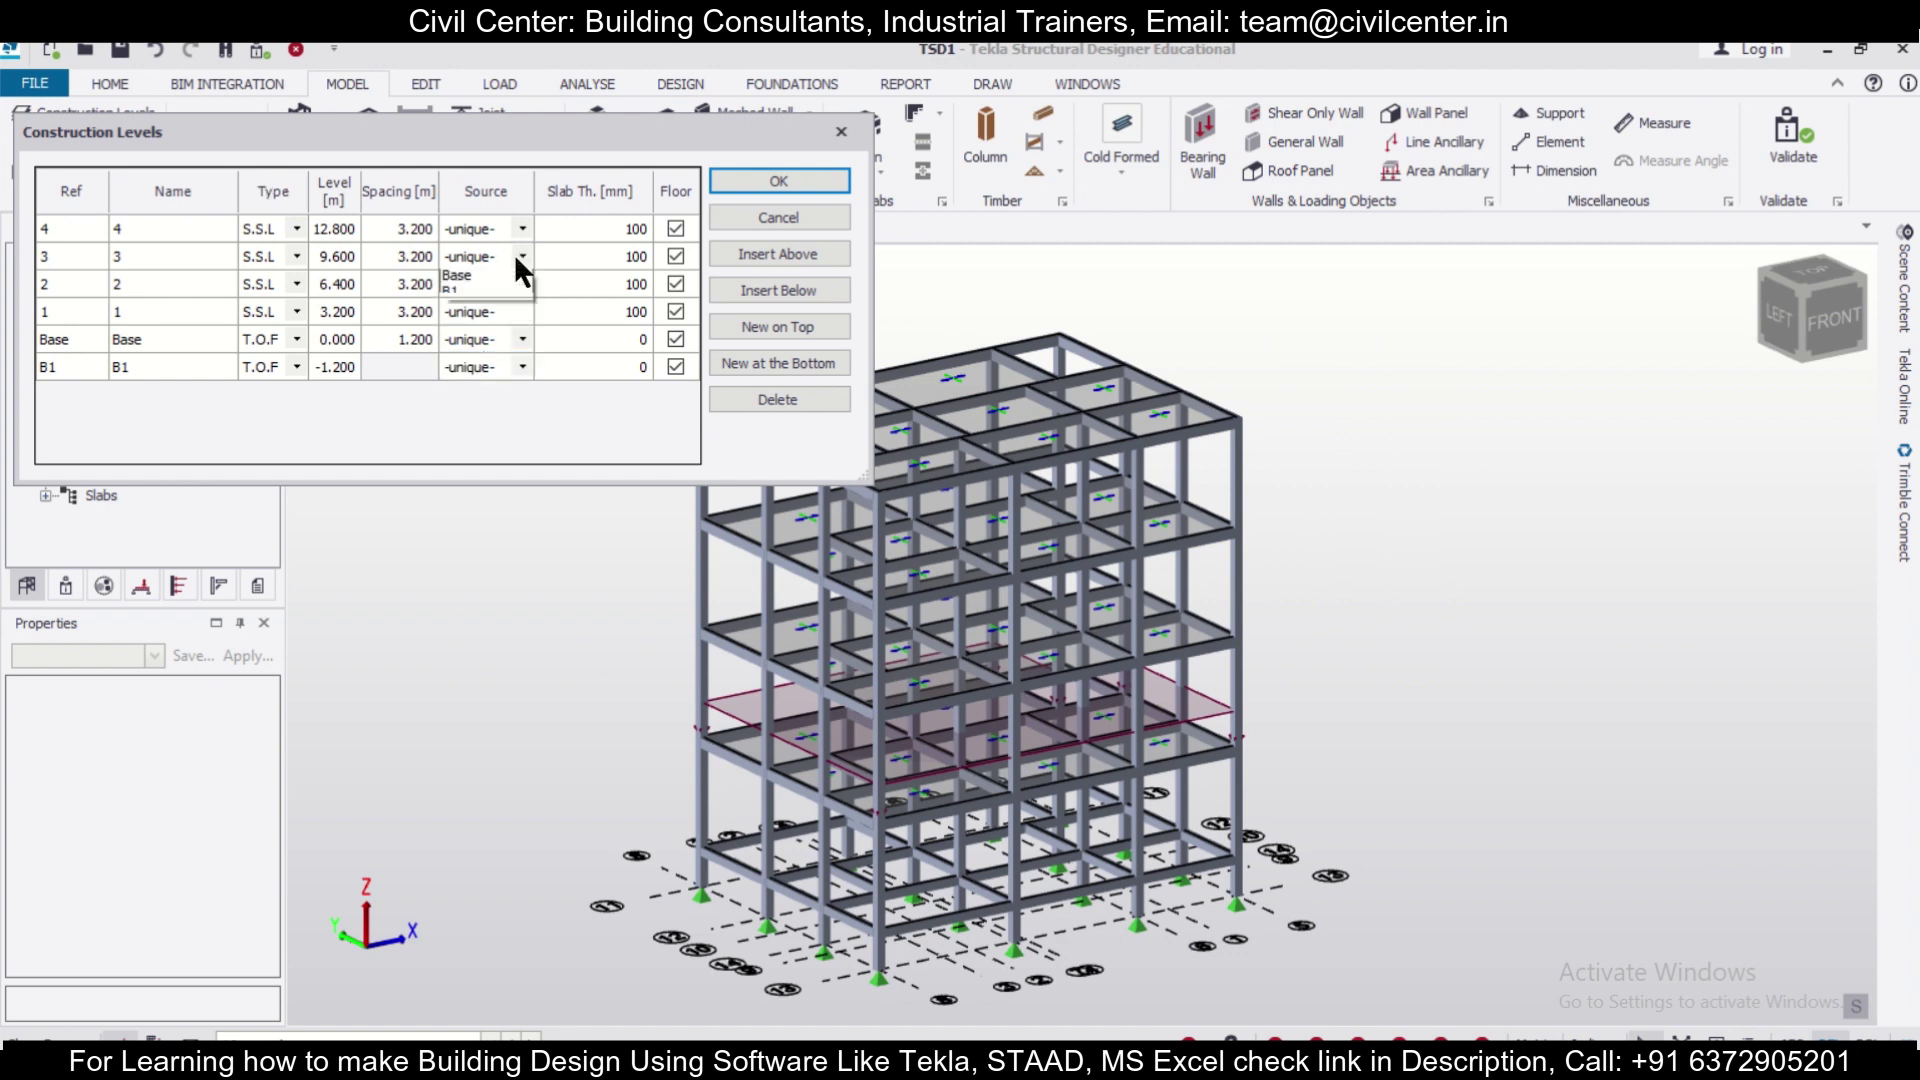
{"action": "left_click", "coordinate": [498, 303]}
{"action": "left_click", "coordinate": [780, 181]}
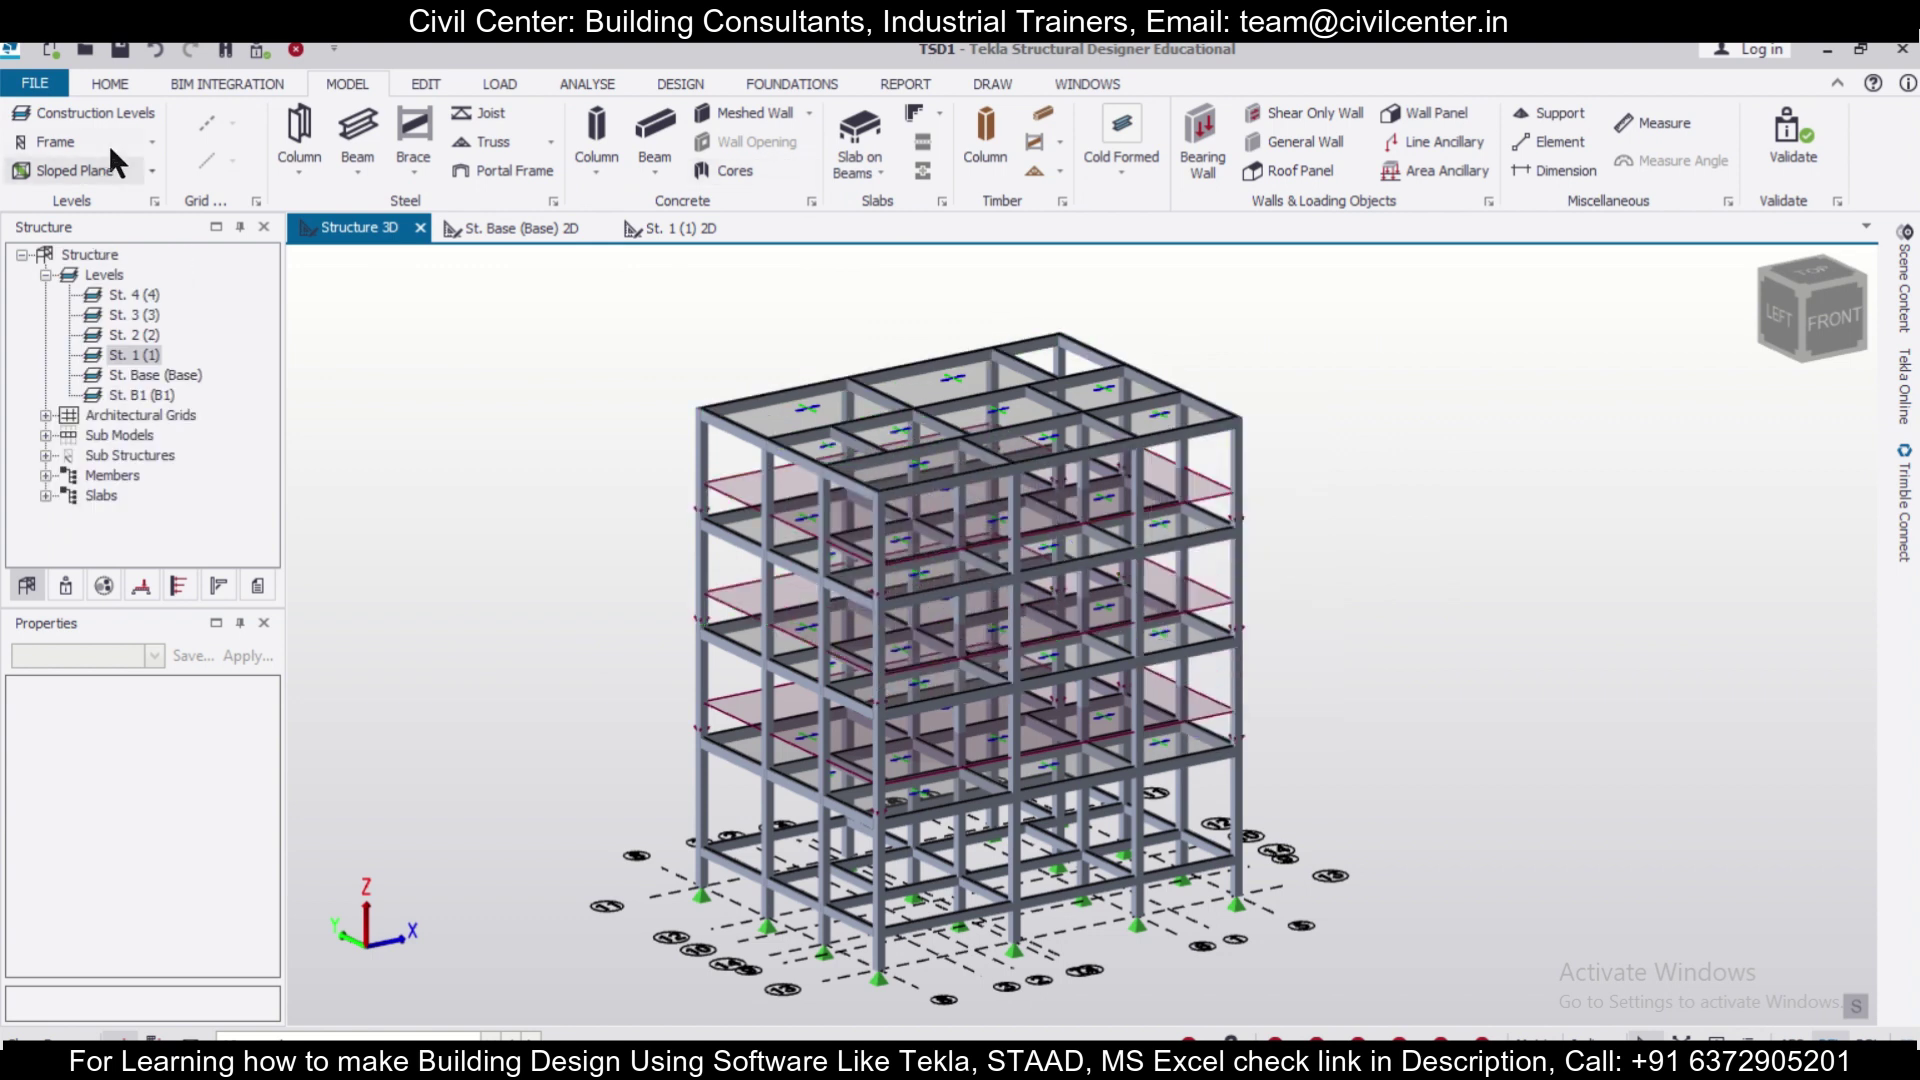
Reset the source of construction levels 2 and 3 to -unique-.
{"action": "left_click", "coordinate": [116, 104]}
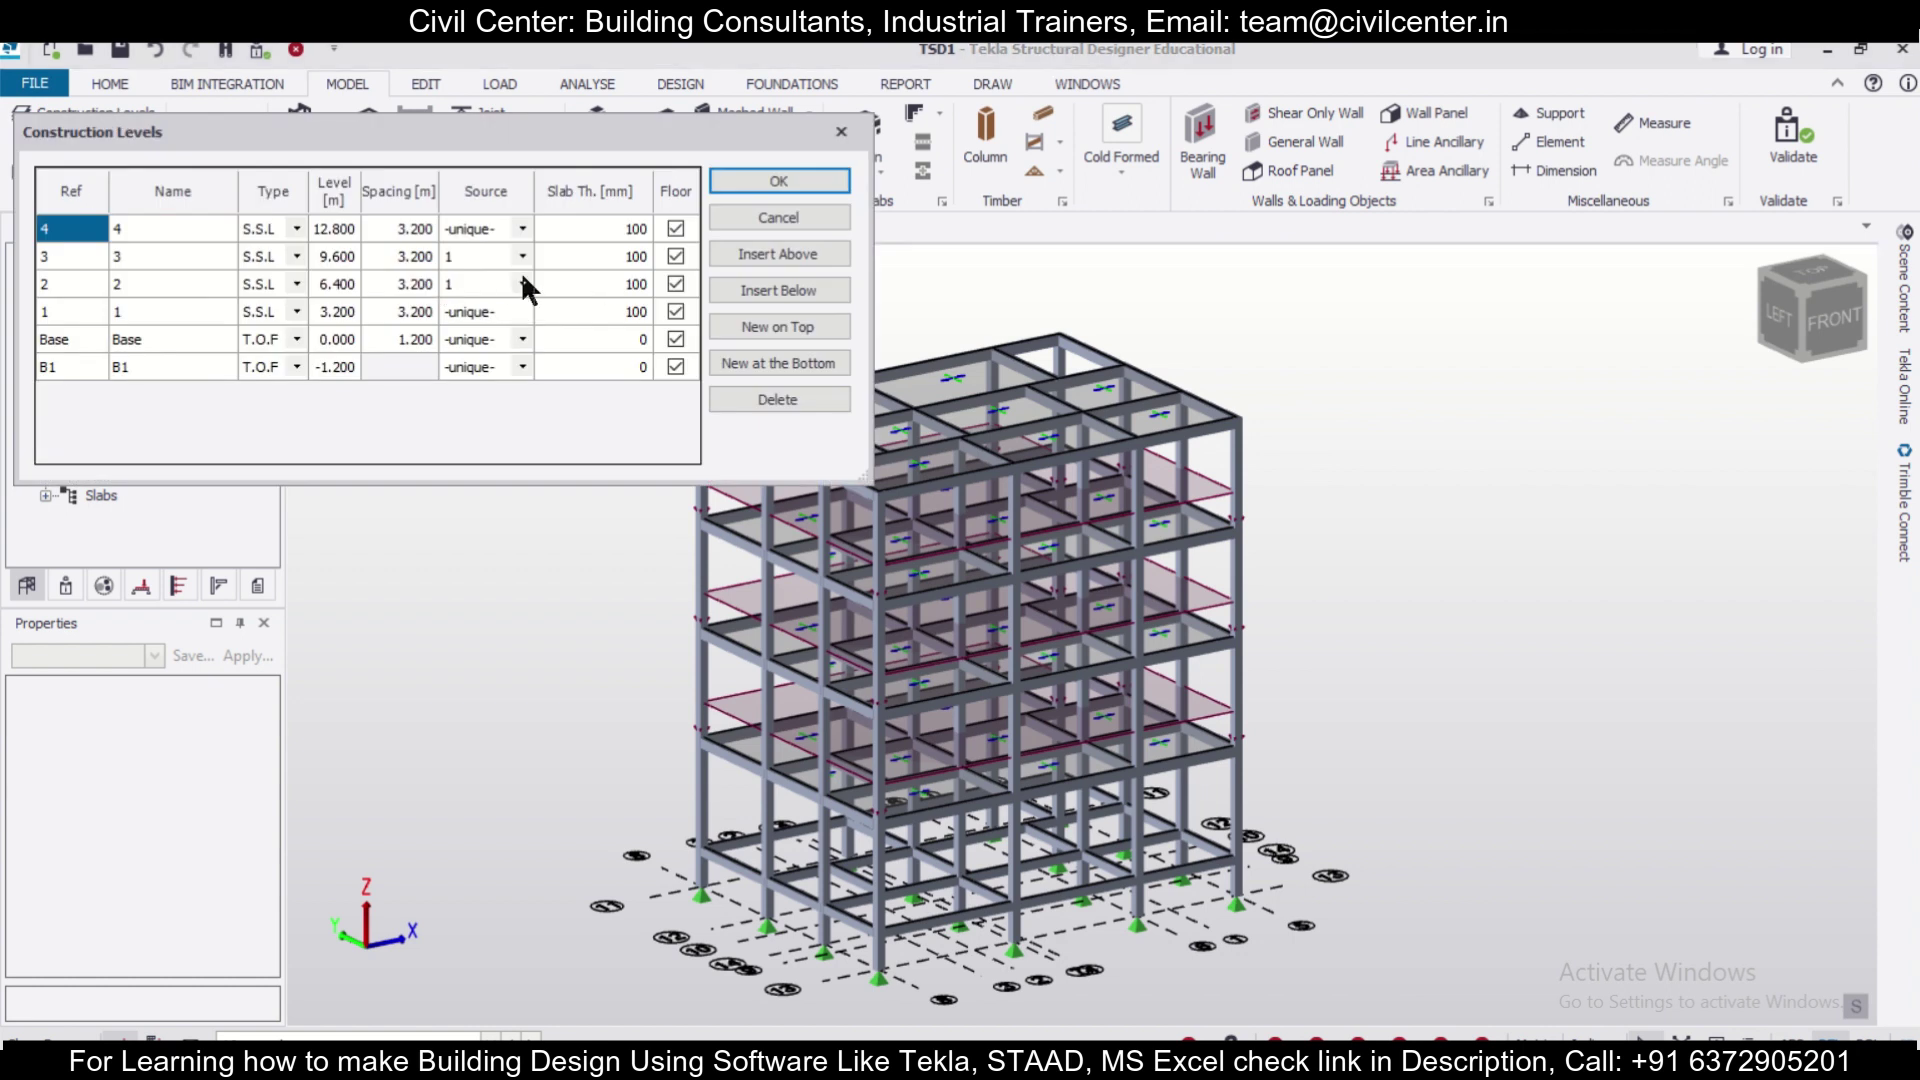
{"action": "left_click", "coordinate": [522, 284]}
{"action": "left_click", "coordinate": [500, 302]}
{"action": "left_click", "coordinate": [510, 285]}
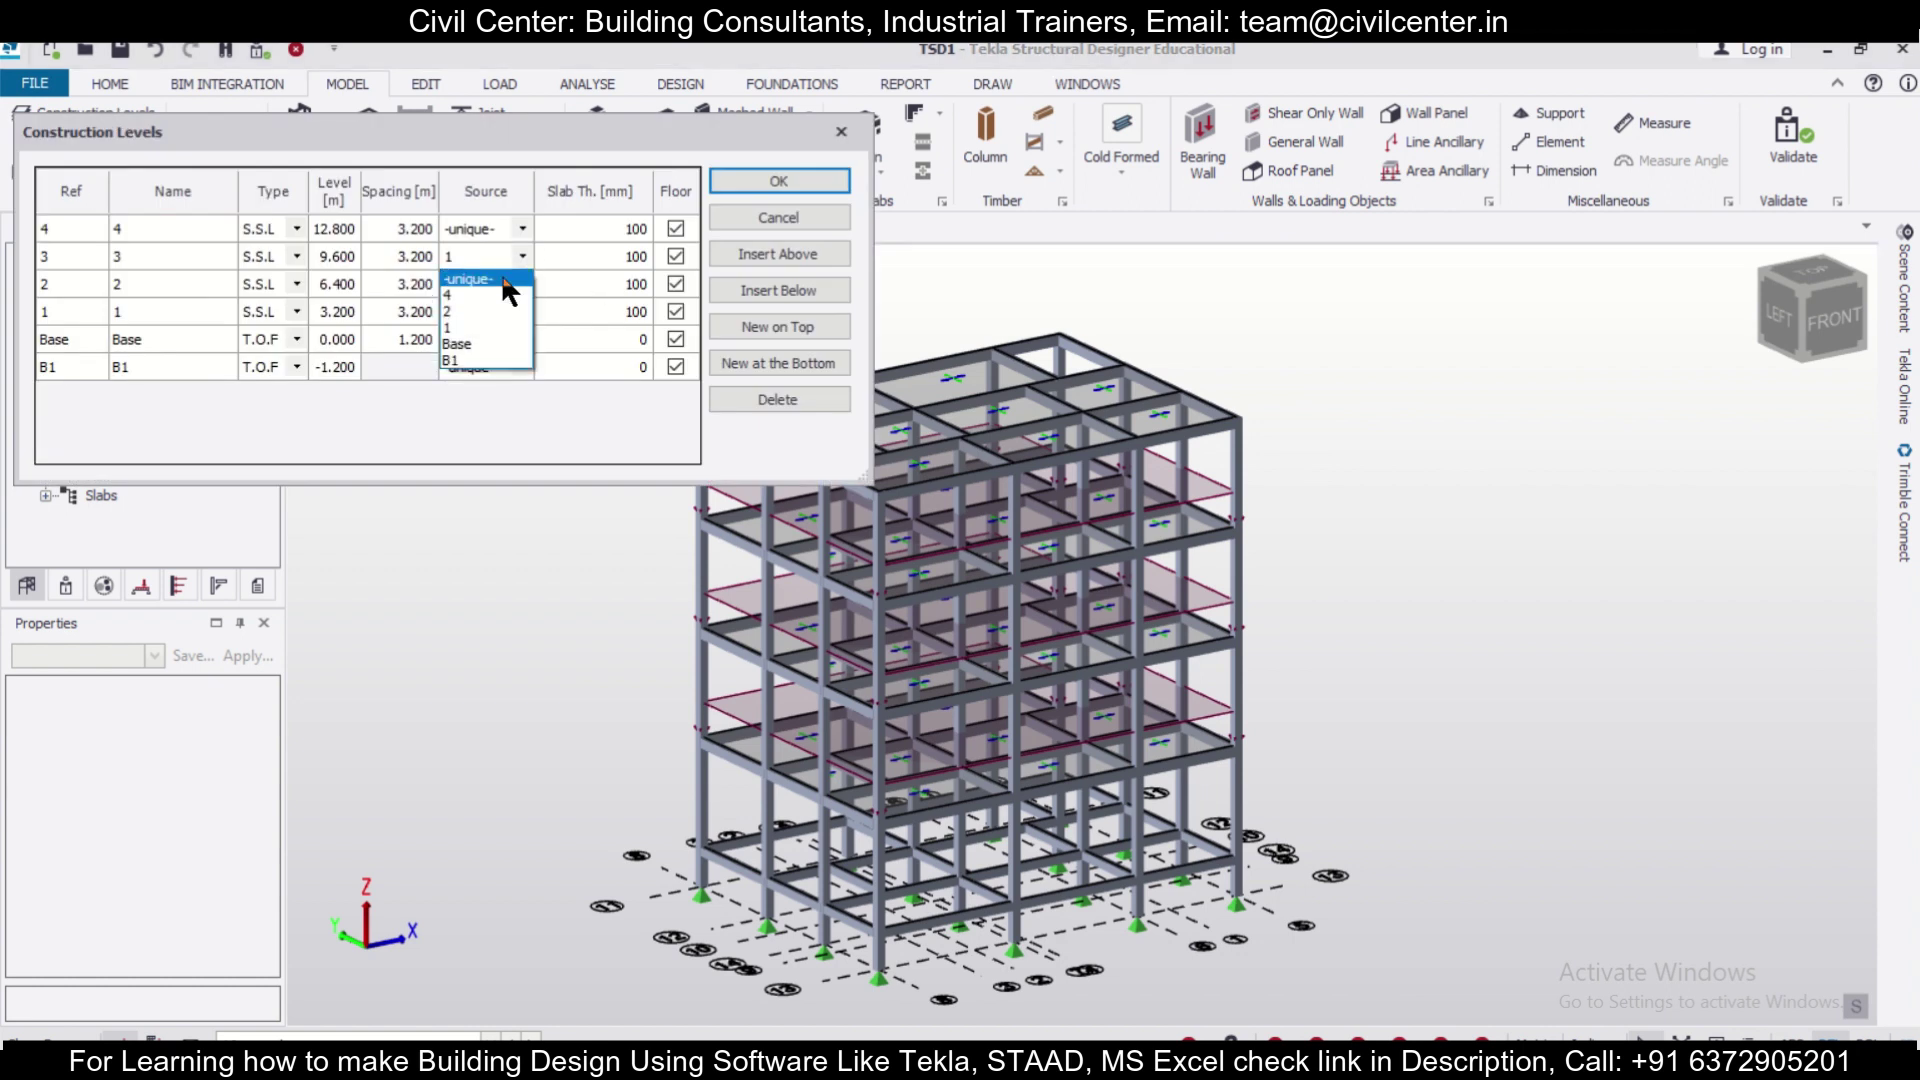
{"action": "left_click", "coordinate": [504, 281]}
{"action": "left_click", "coordinate": [765, 180]}
Open the 2D plan of level St. 4 and make Dead the current loadcase.
{"action": "mouse_move", "coordinate": [1328, 478]}
{"action": "middle_mouse_down"}
{"action": "mouse_move", "coordinate": [1329, 568]}
{"action": "mouse_move", "coordinate": [1400, 596]}
{"action": "mouse_move", "coordinate": [1310, 460]}
{"action": "middle_mouse_up"}
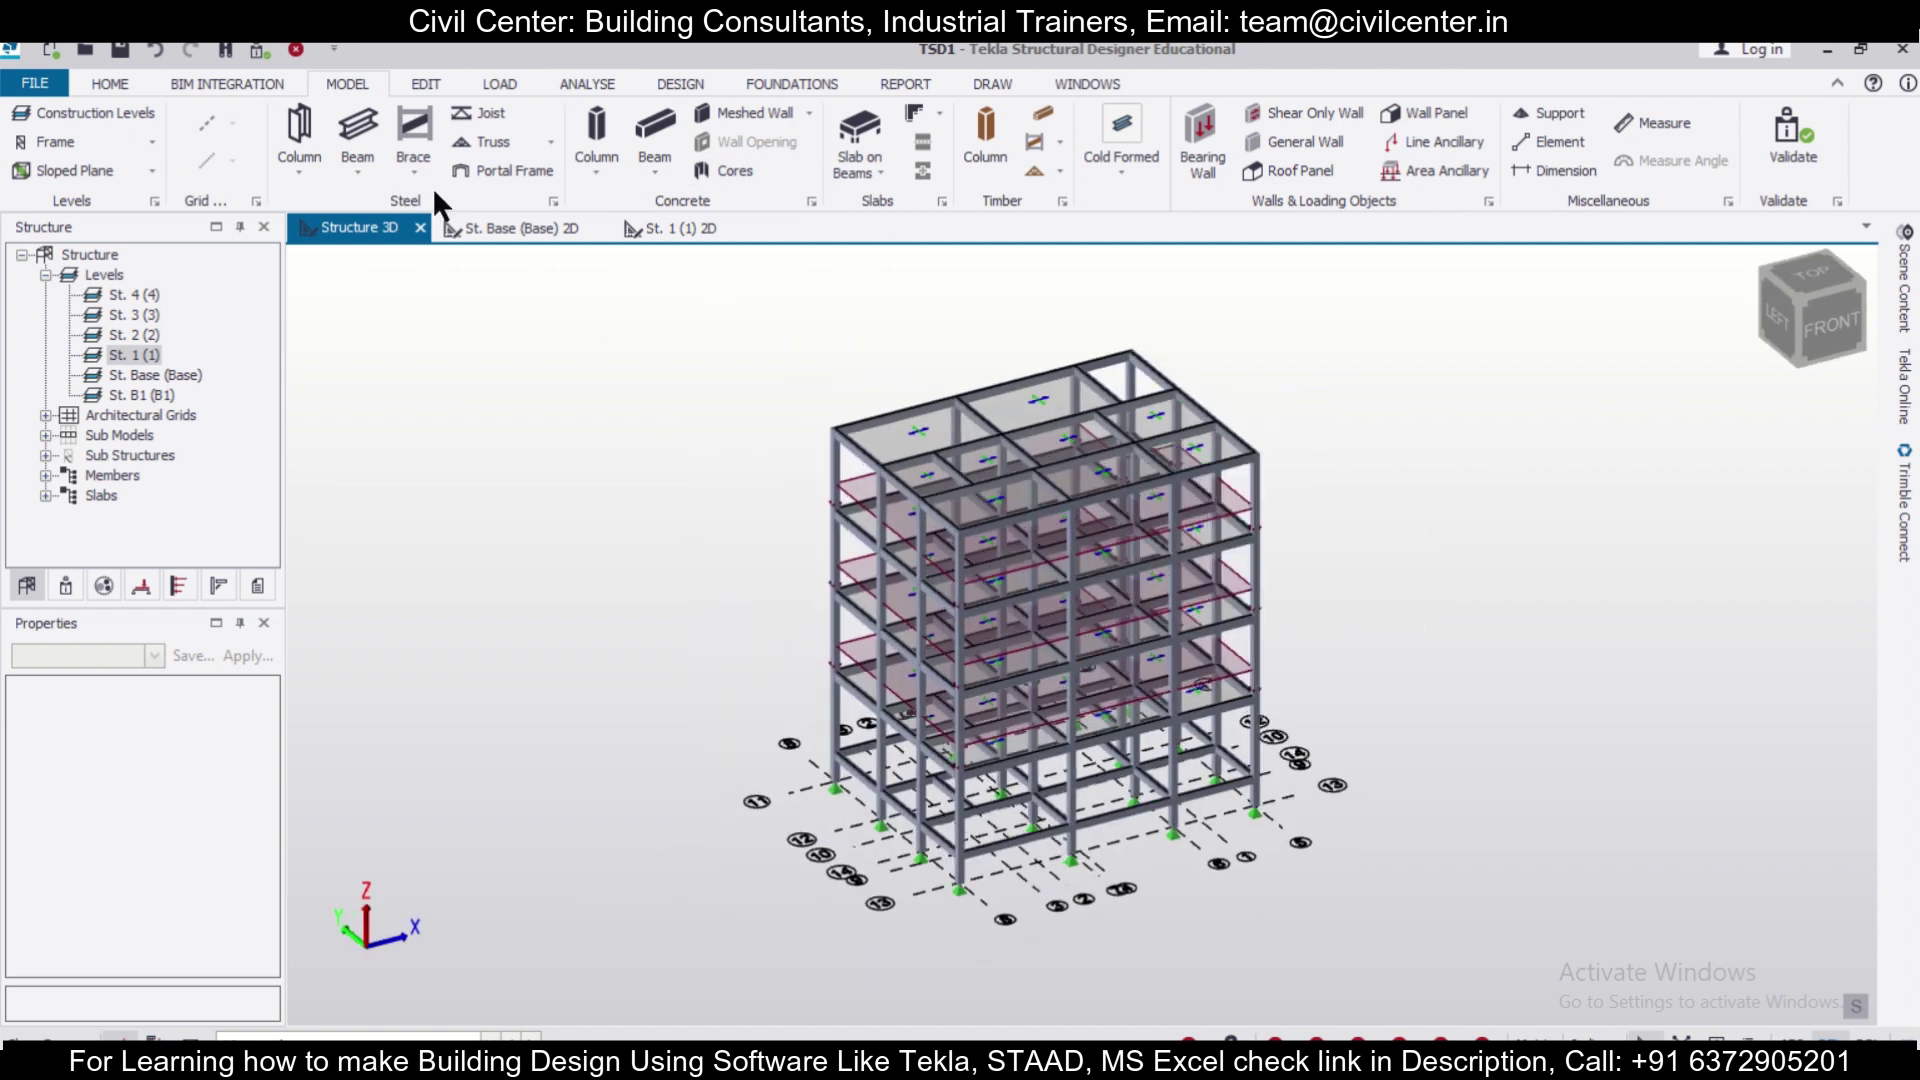
{"action": "left_click", "coordinate": [150, 297]}
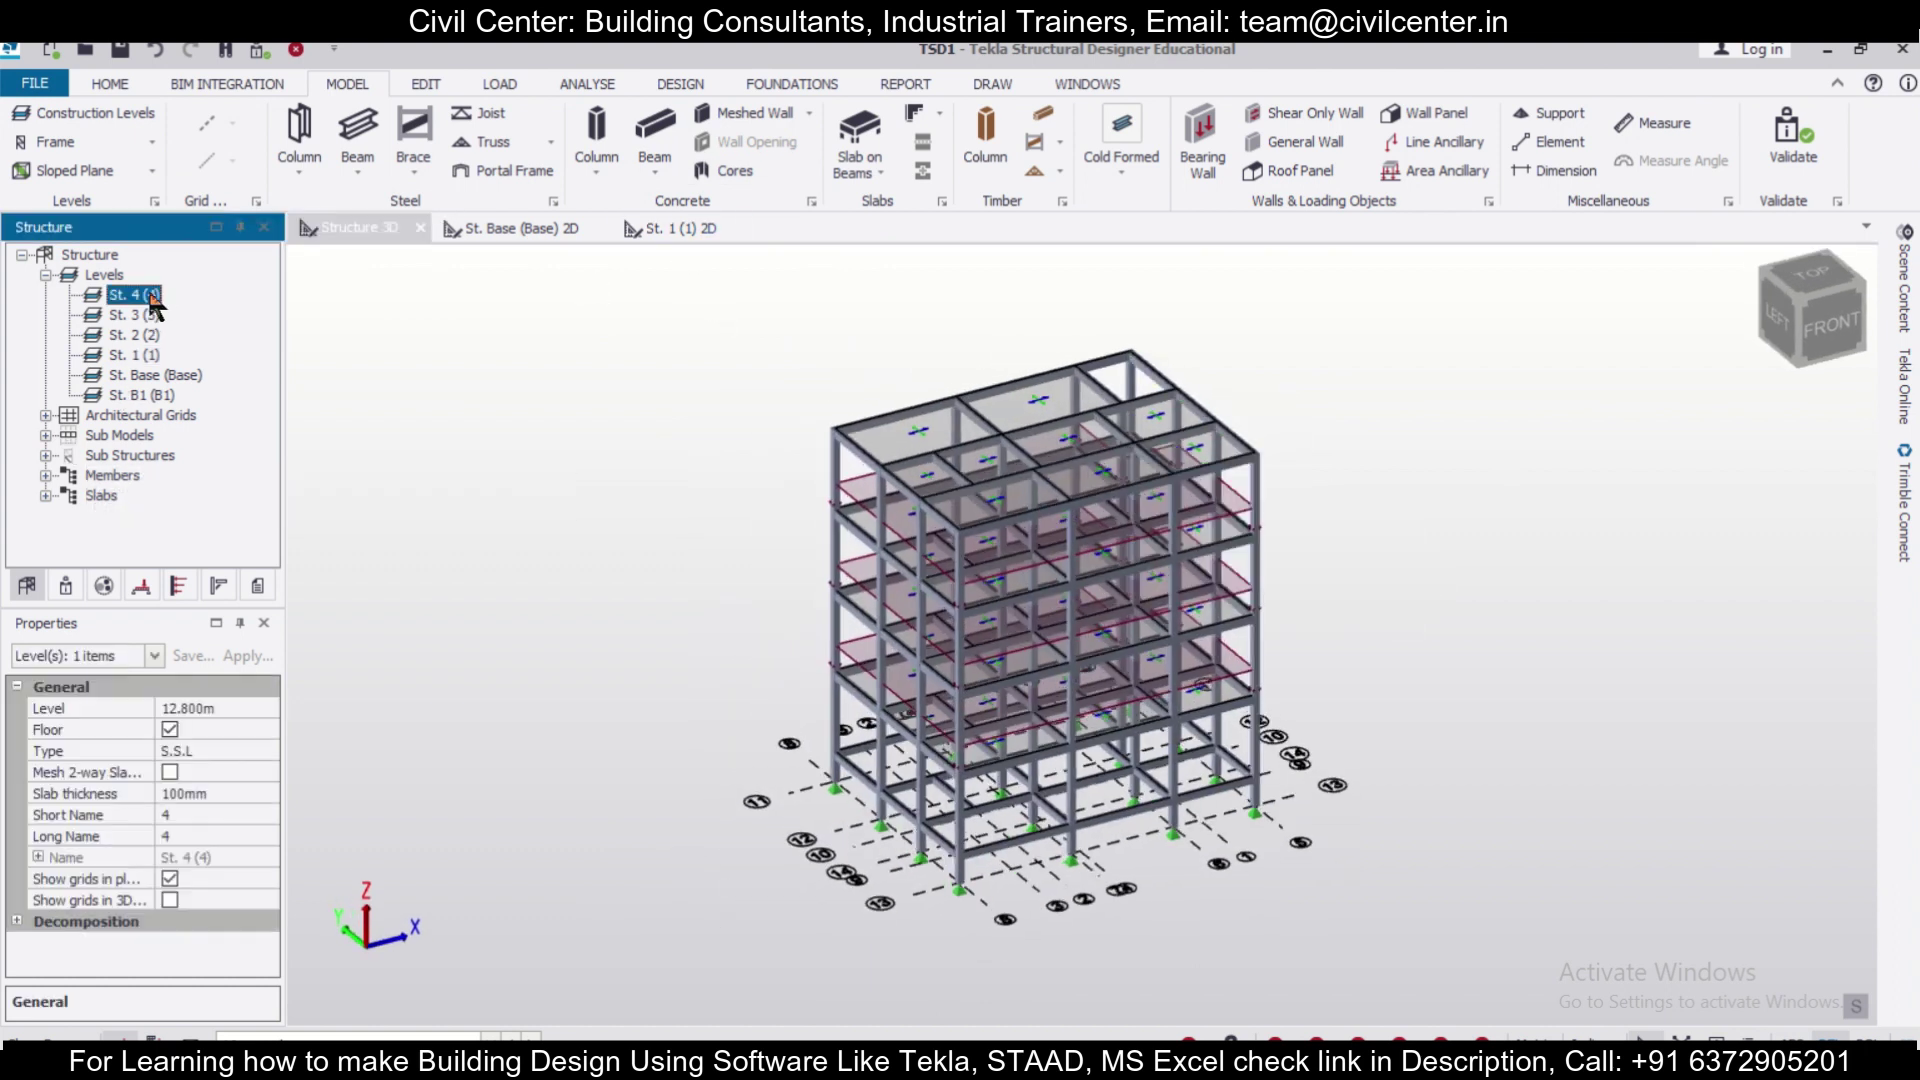
{"action": "double_click", "coordinate": [150, 297]}
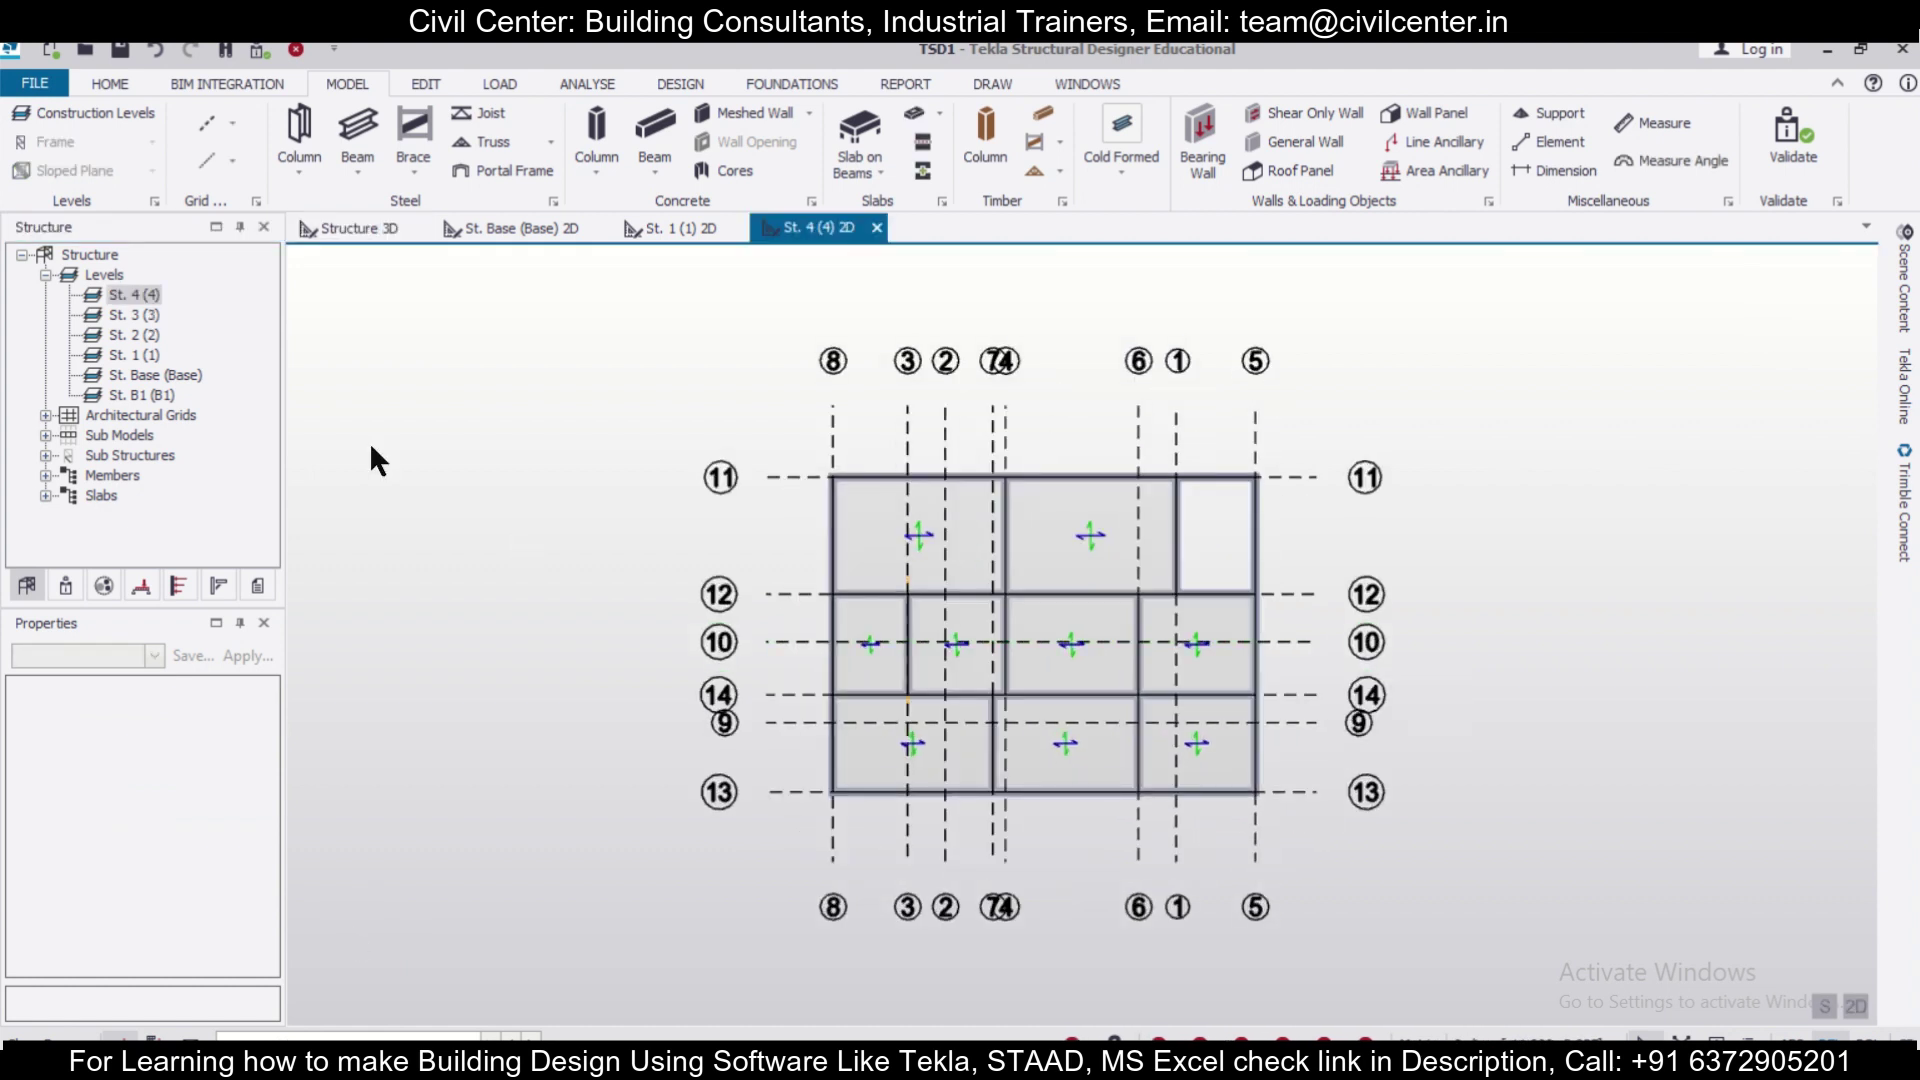
{"action": "left_click", "coordinate": [400, 1034]}
{"action": "left_click", "coordinate": [428, 966]}
Apply 11 kN/m full UDL member loads to the four beams around the slab opening between grids 1, 5, 11 and 12.
{"action": "left_click", "coordinate": [497, 85]}
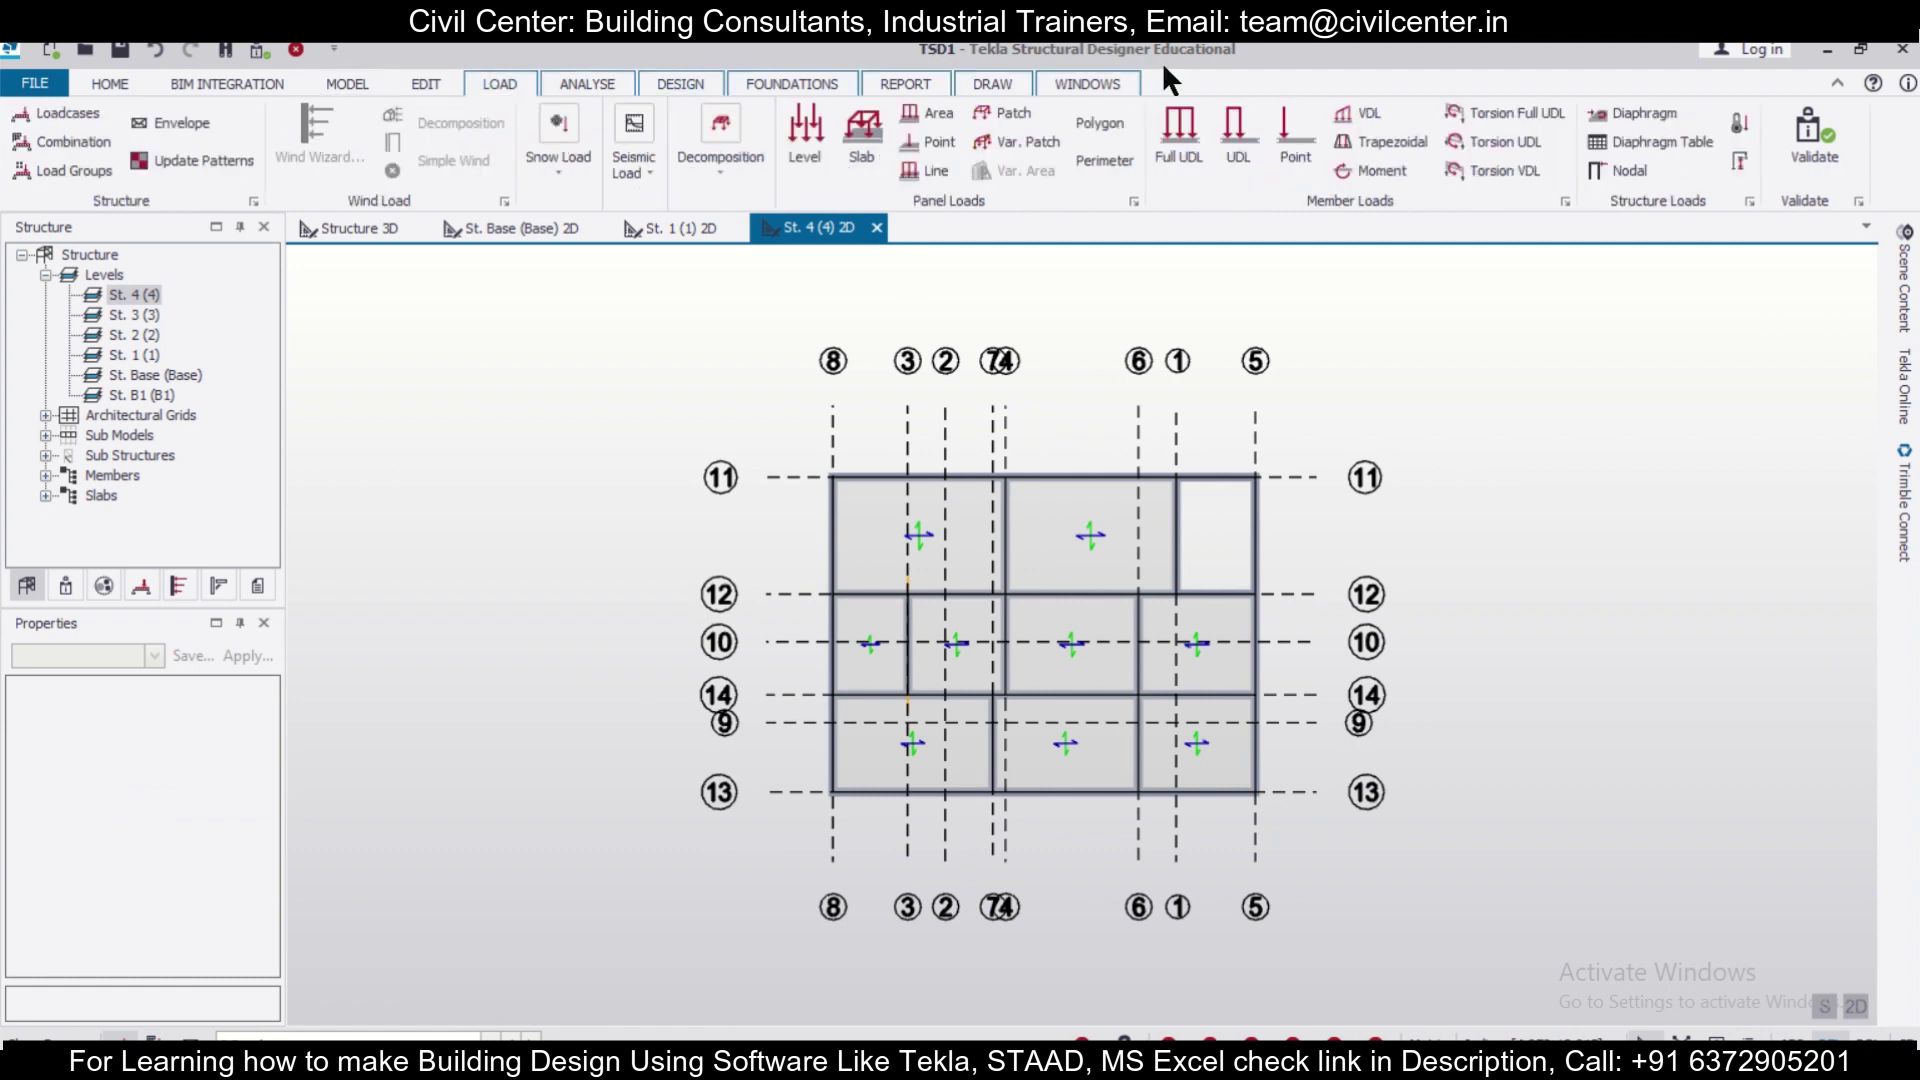
{"action": "left_click", "coordinate": [1183, 127]}
{"action": "left_click", "coordinate": [256, 781]}
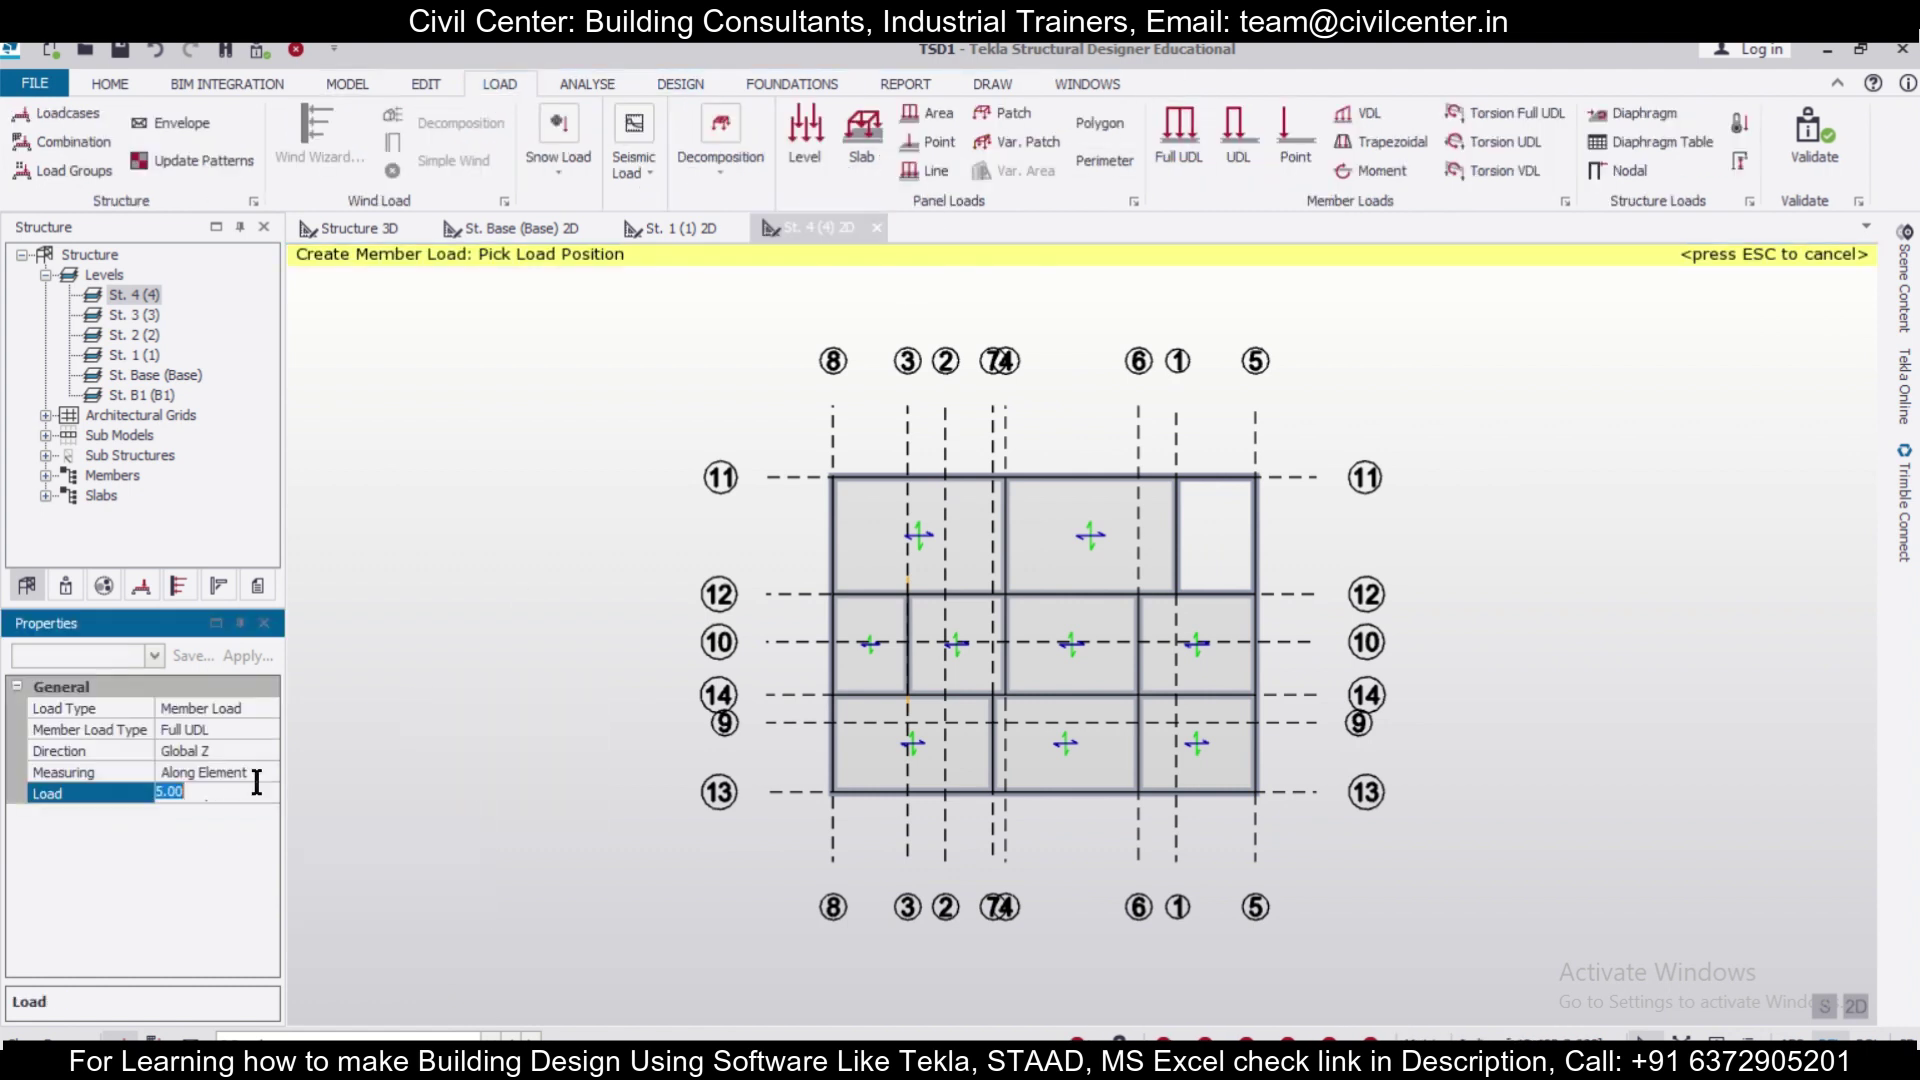
{"action": "type", "text": "11"}
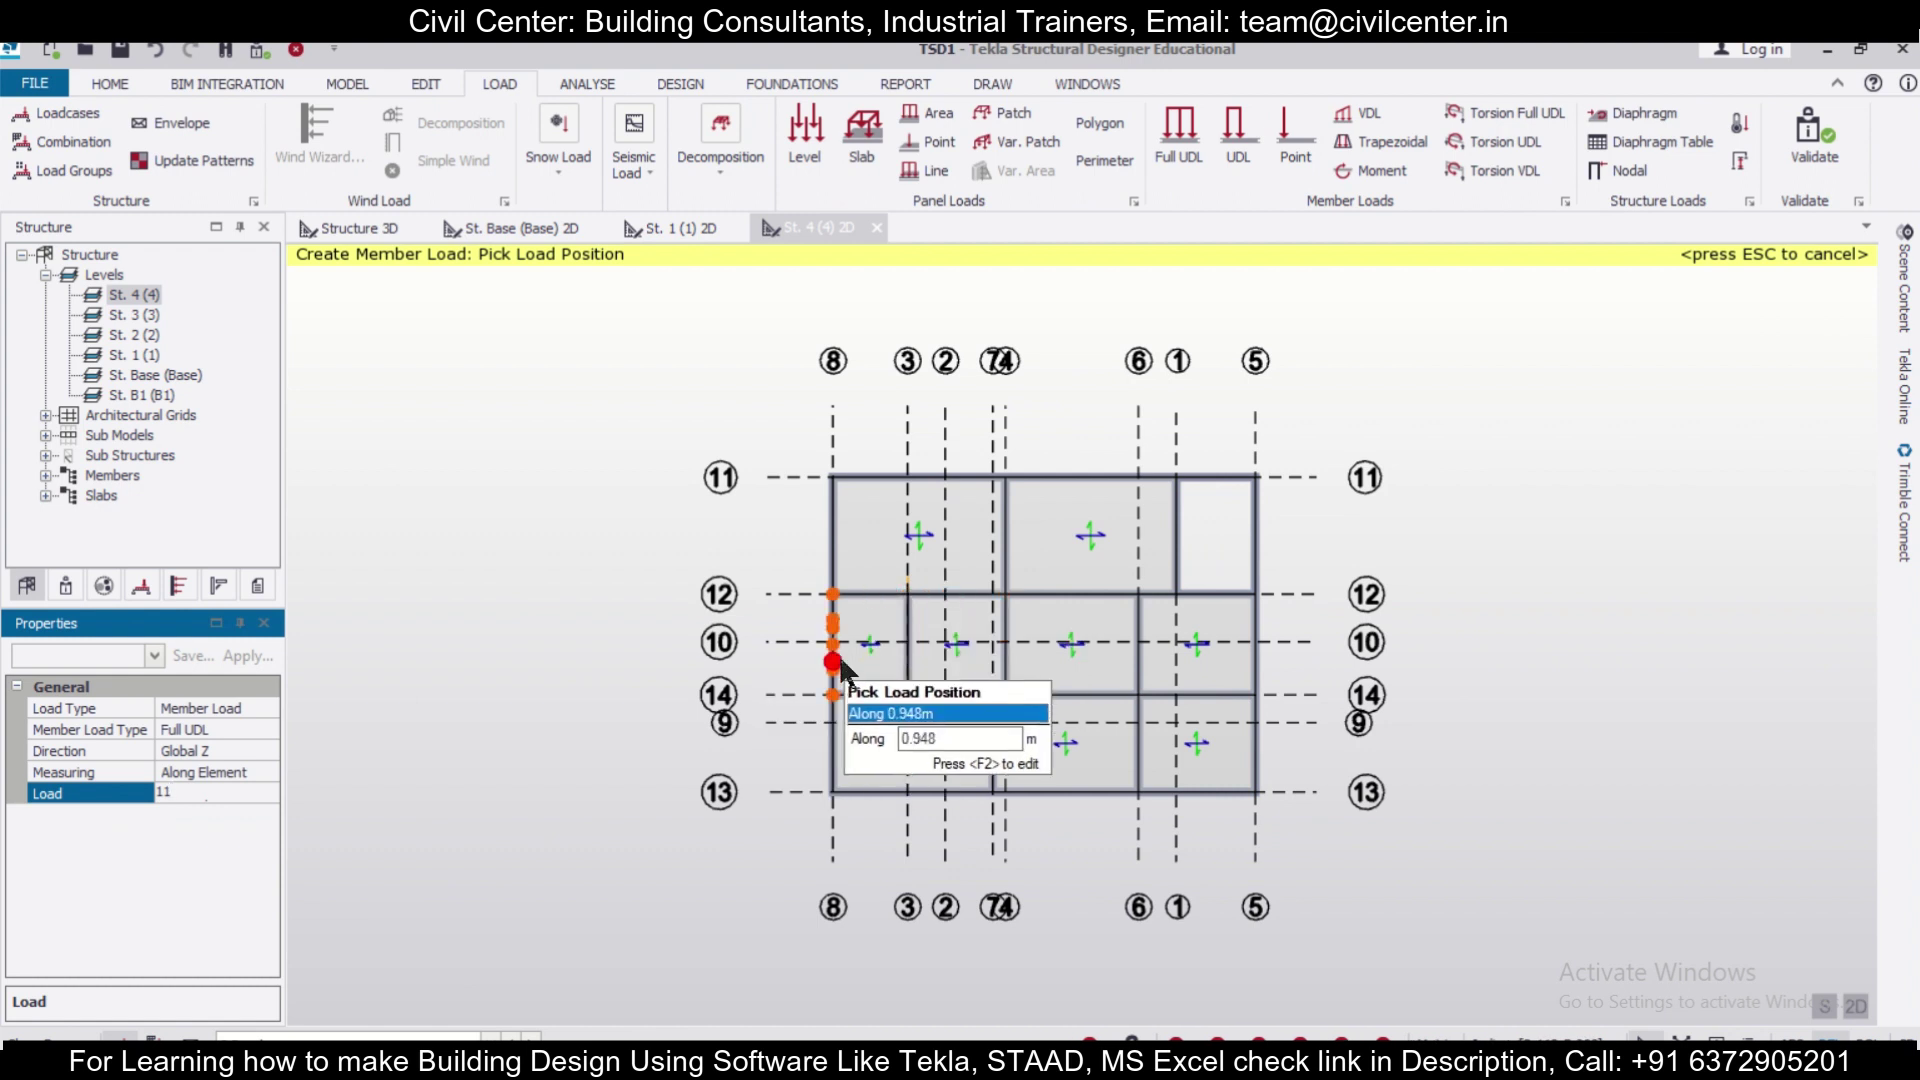
{"action": "left_click", "coordinate": [1190, 520]}
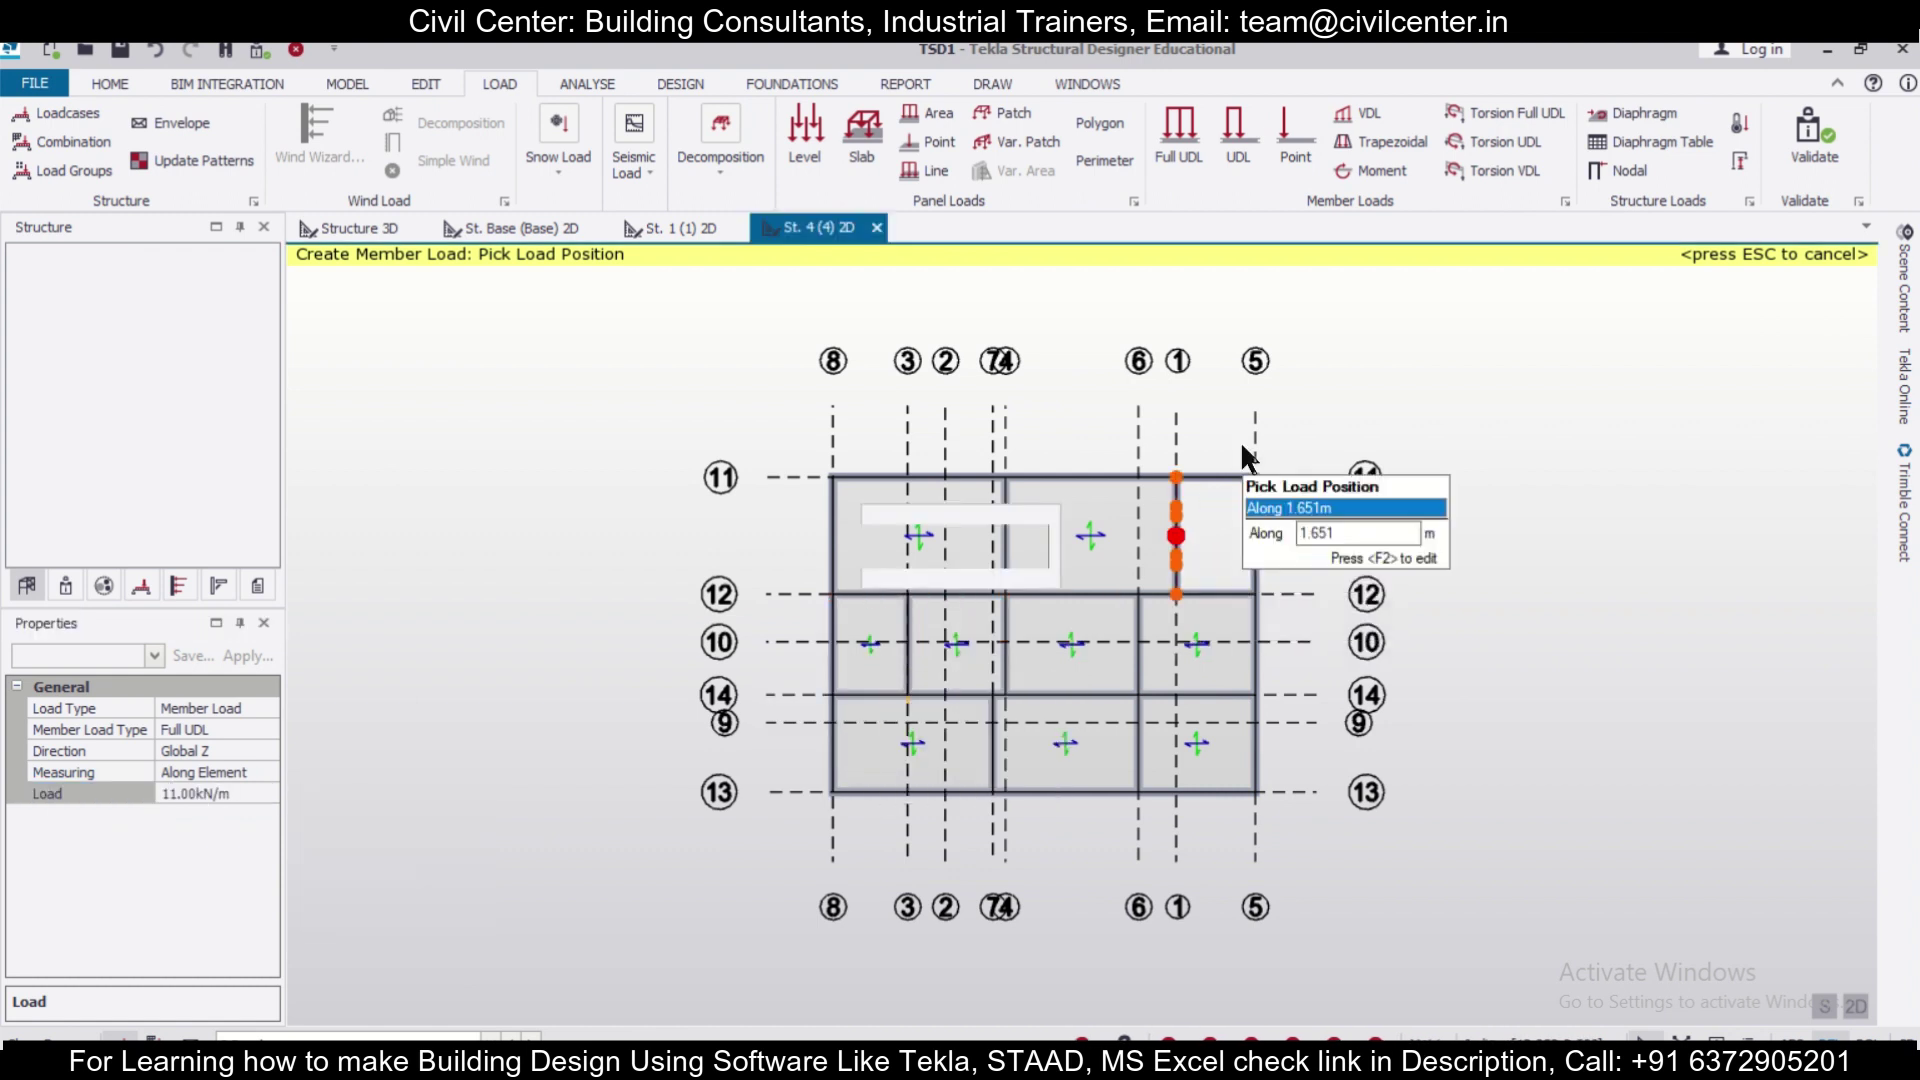
{"action": "left_click", "coordinate": [1259, 545]}
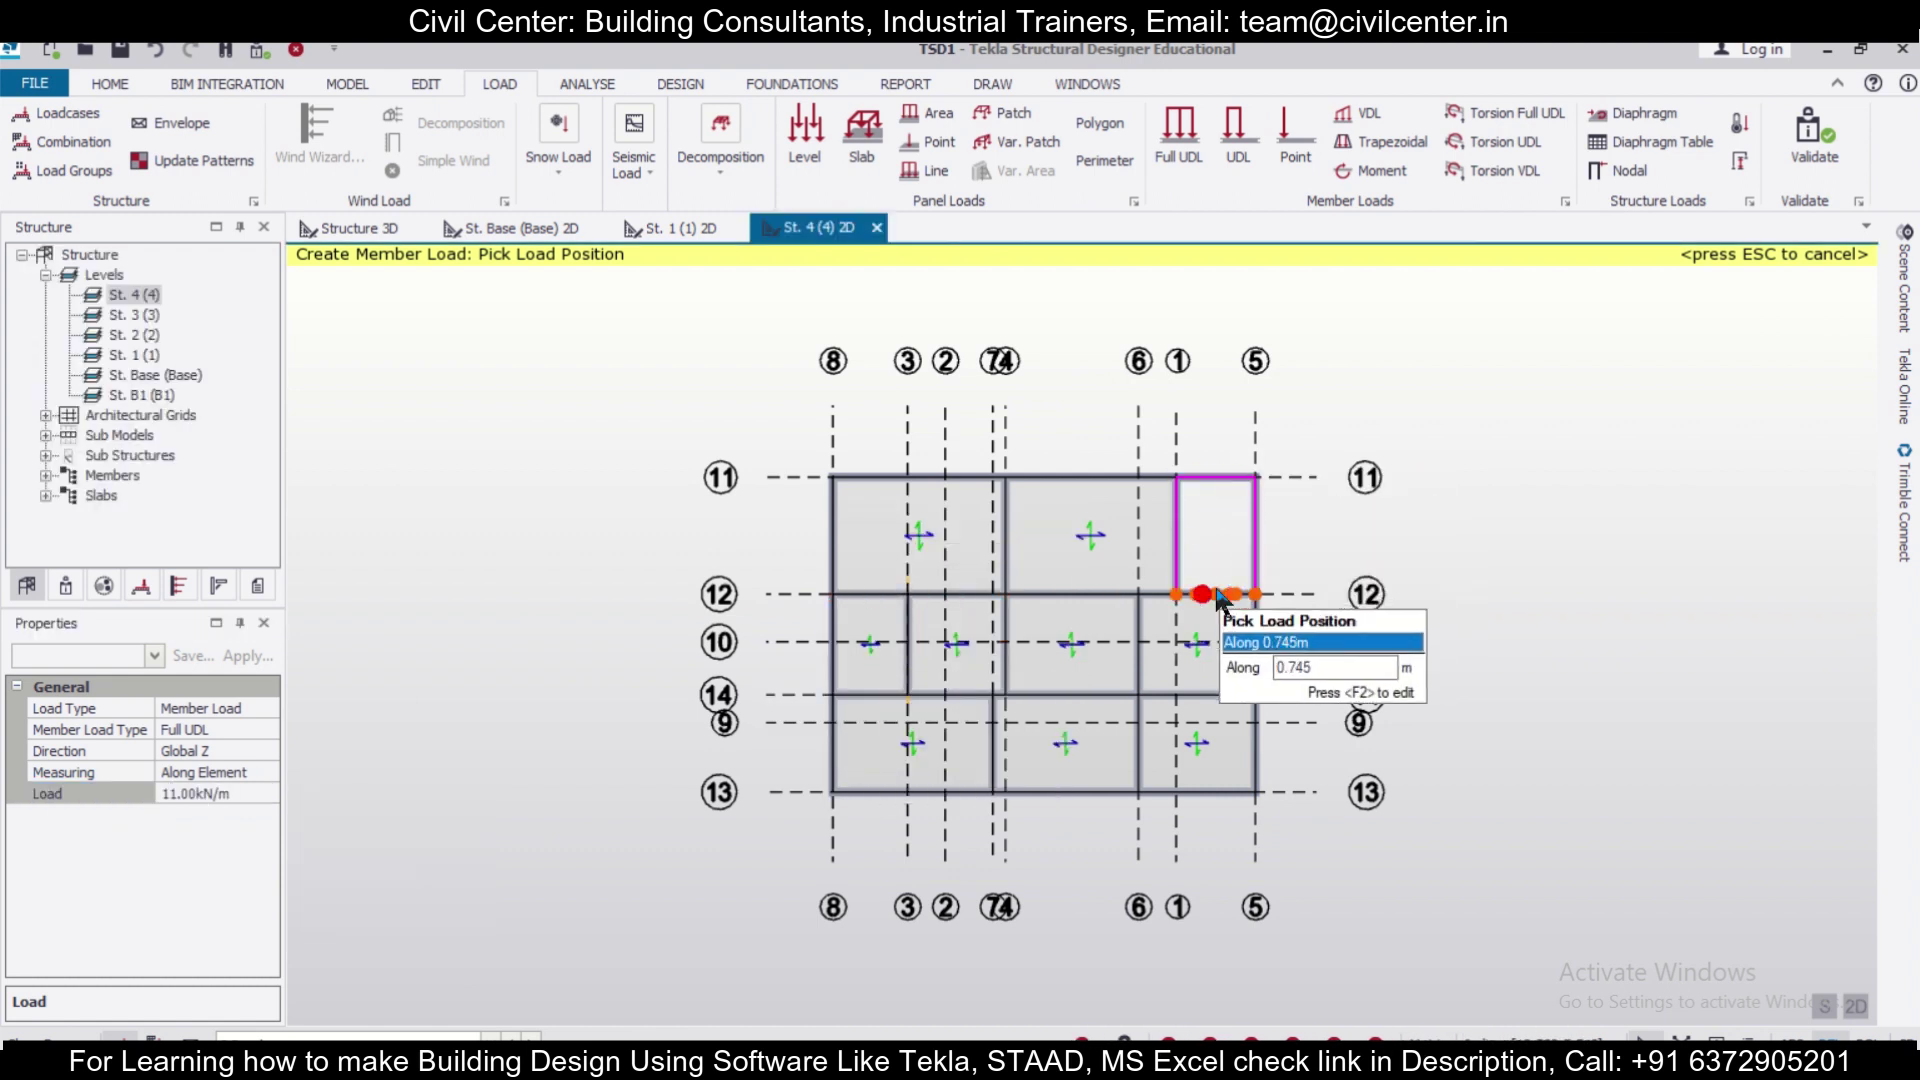
Apply 2 kN/m full UDL member loads to the remaining perimeter beams of the St. 4 plan.
{"action": "left_click", "coordinate": [228, 793]}
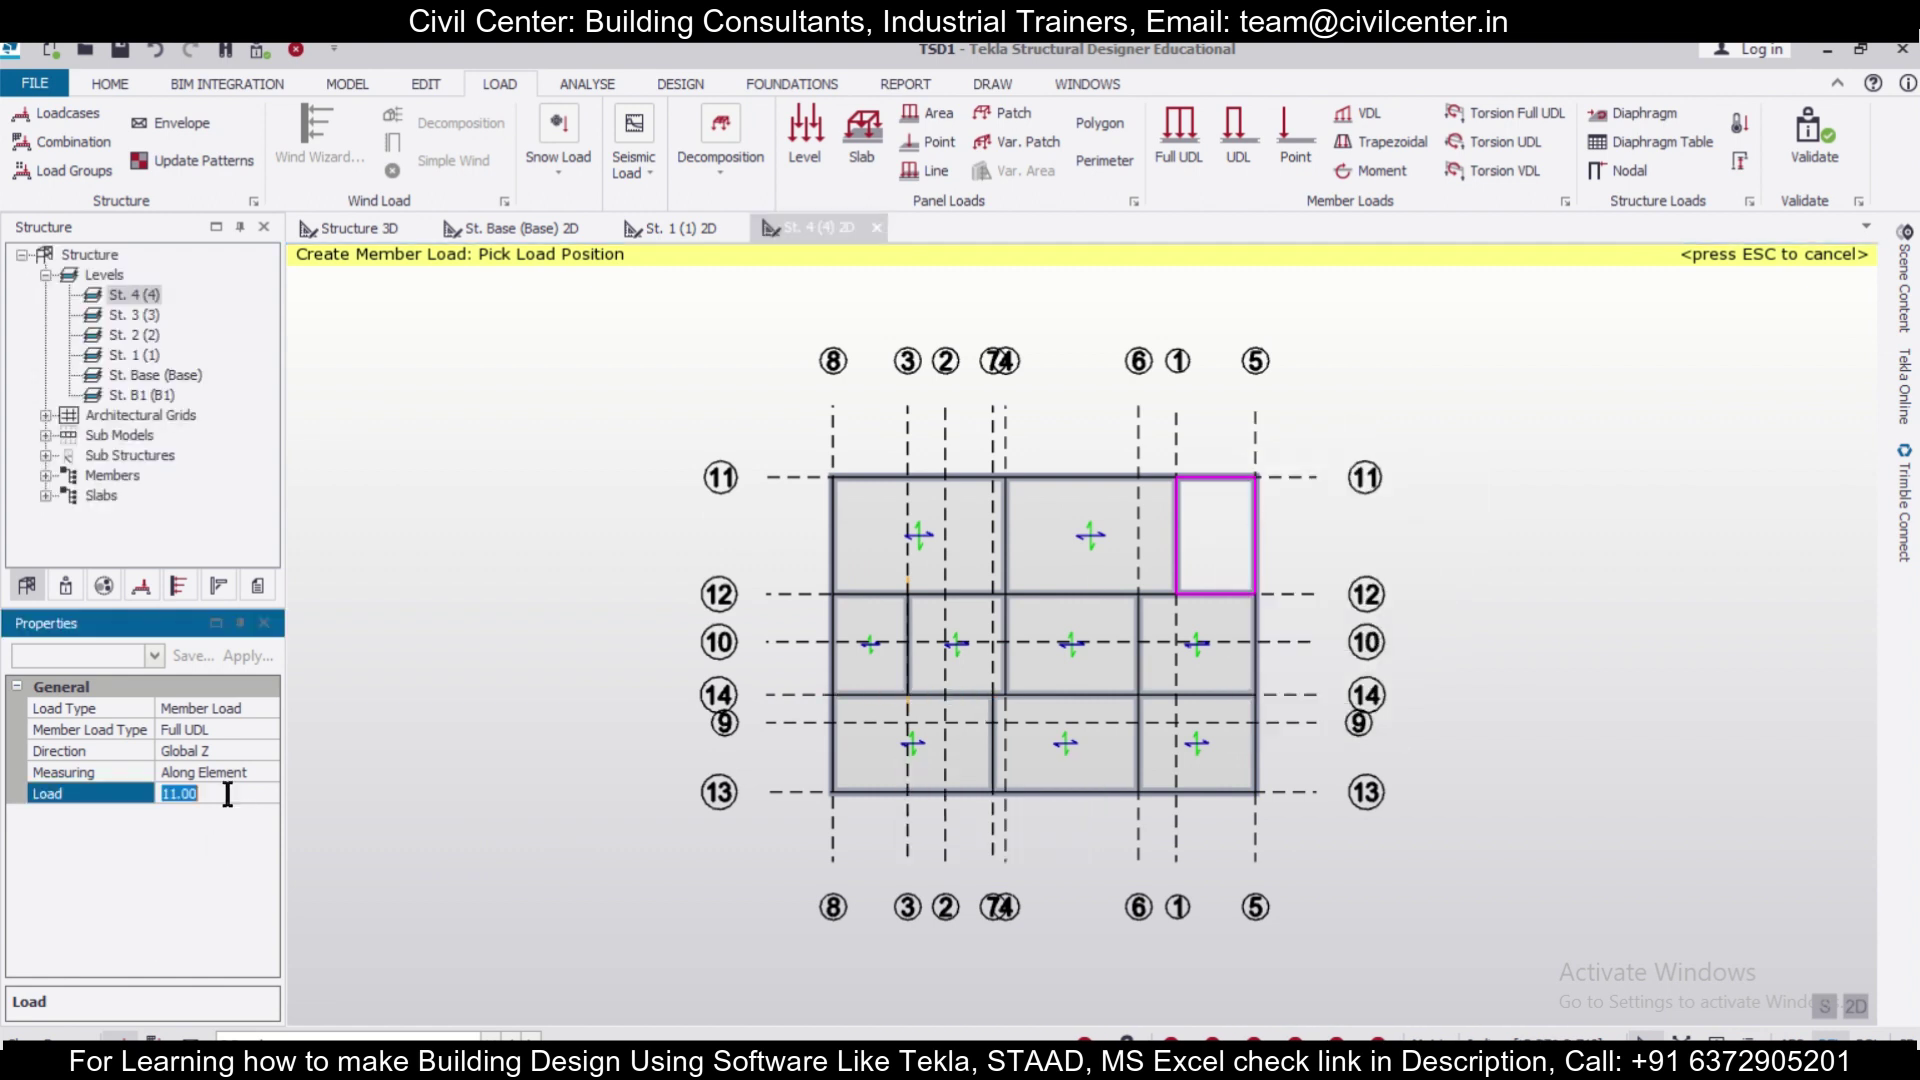
{"action": "type", "text": "2"}
{"action": "left_click", "coordinate": [948, 478]}
{"action": "left_click", "coordinate": [832, 615]}
{"action": "left_click", "coordinate": [834, 768]}
{"action": "left_click", "coordinate": [930, 792]}
{"action": "left_click", "coordinate": [1060, 792]}
{"action": "left_click", "coordinate": [1210, 790]}
{"action": "left_click", "coordinate": [1256, 745]}
{"action": "left_click", "coordinate": [1256, 645]}
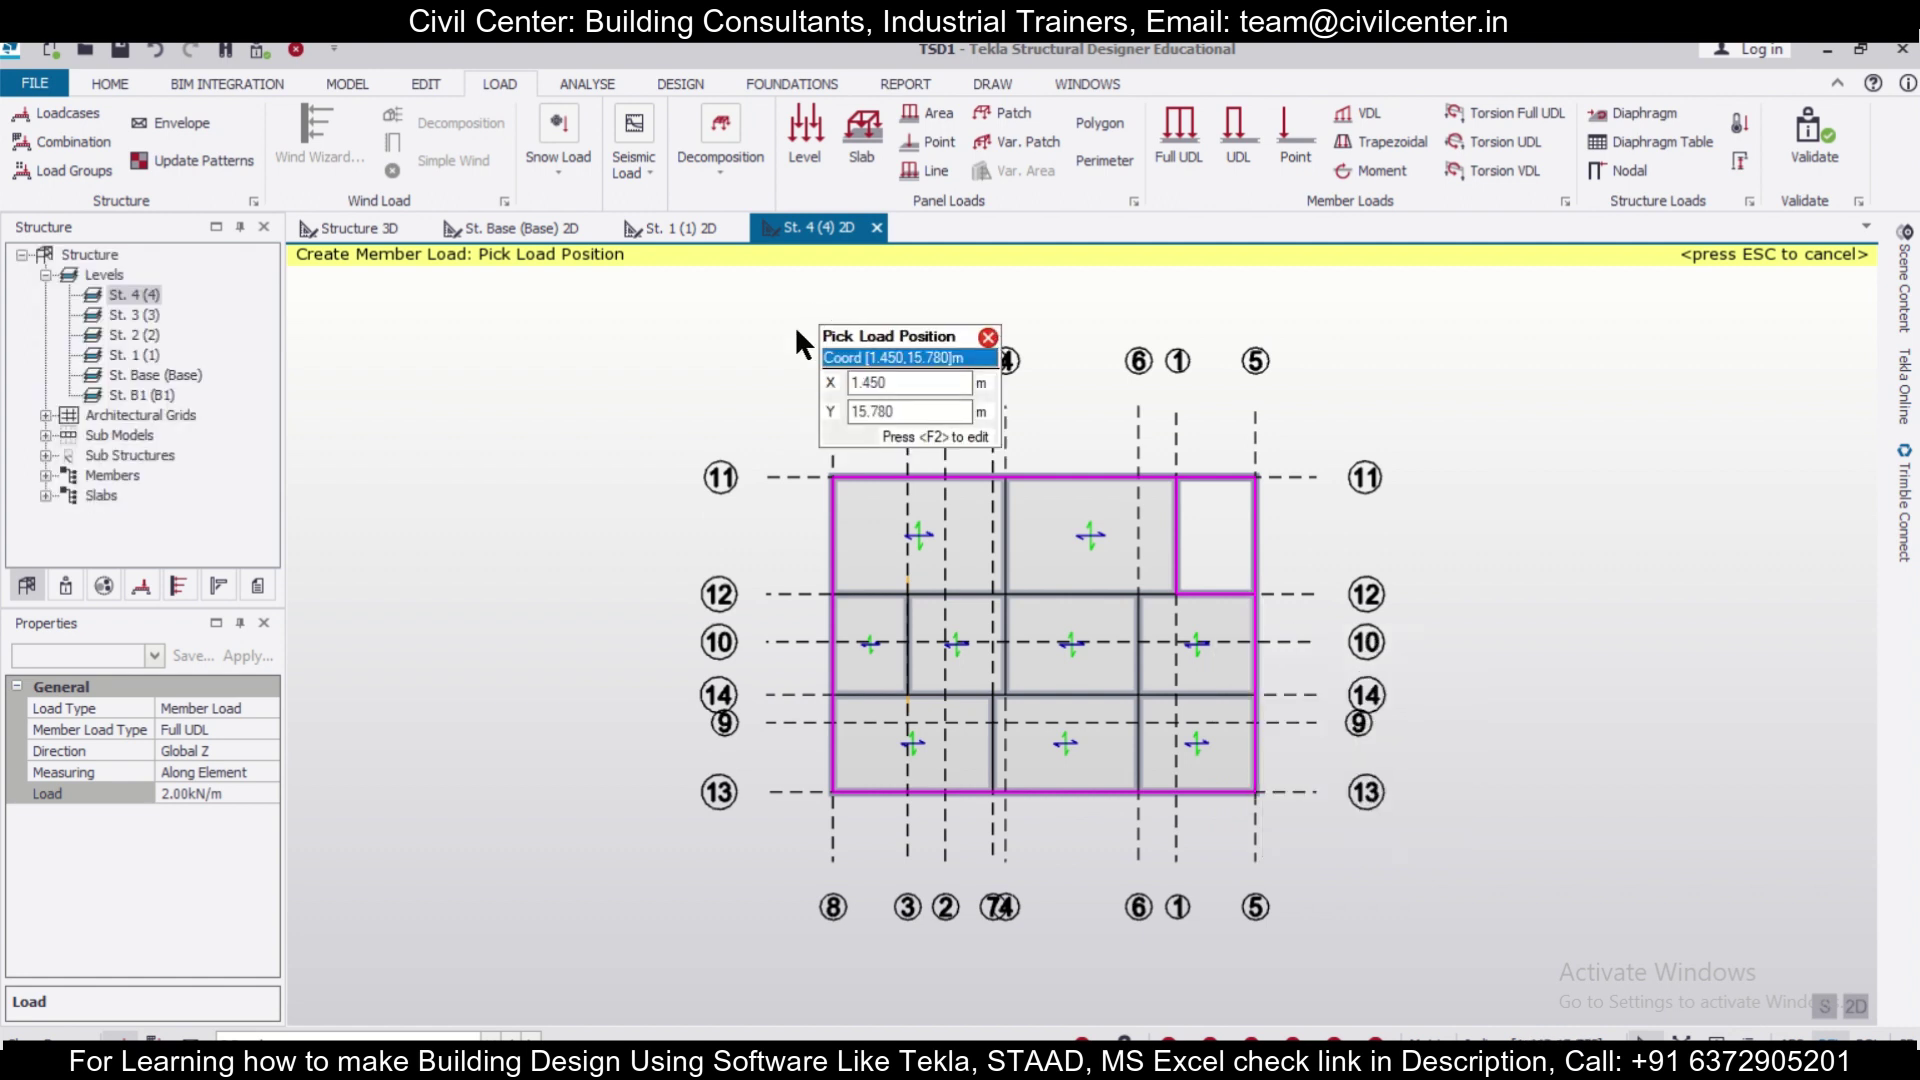
Switch to the Imposed loadcase and apply a 2 kN/m² level load to the St. 4 slabs.
{"action": "left_click", "coordinate": [470, 1037]}
{"action": "left_click", "coordinate": [458, 998]}
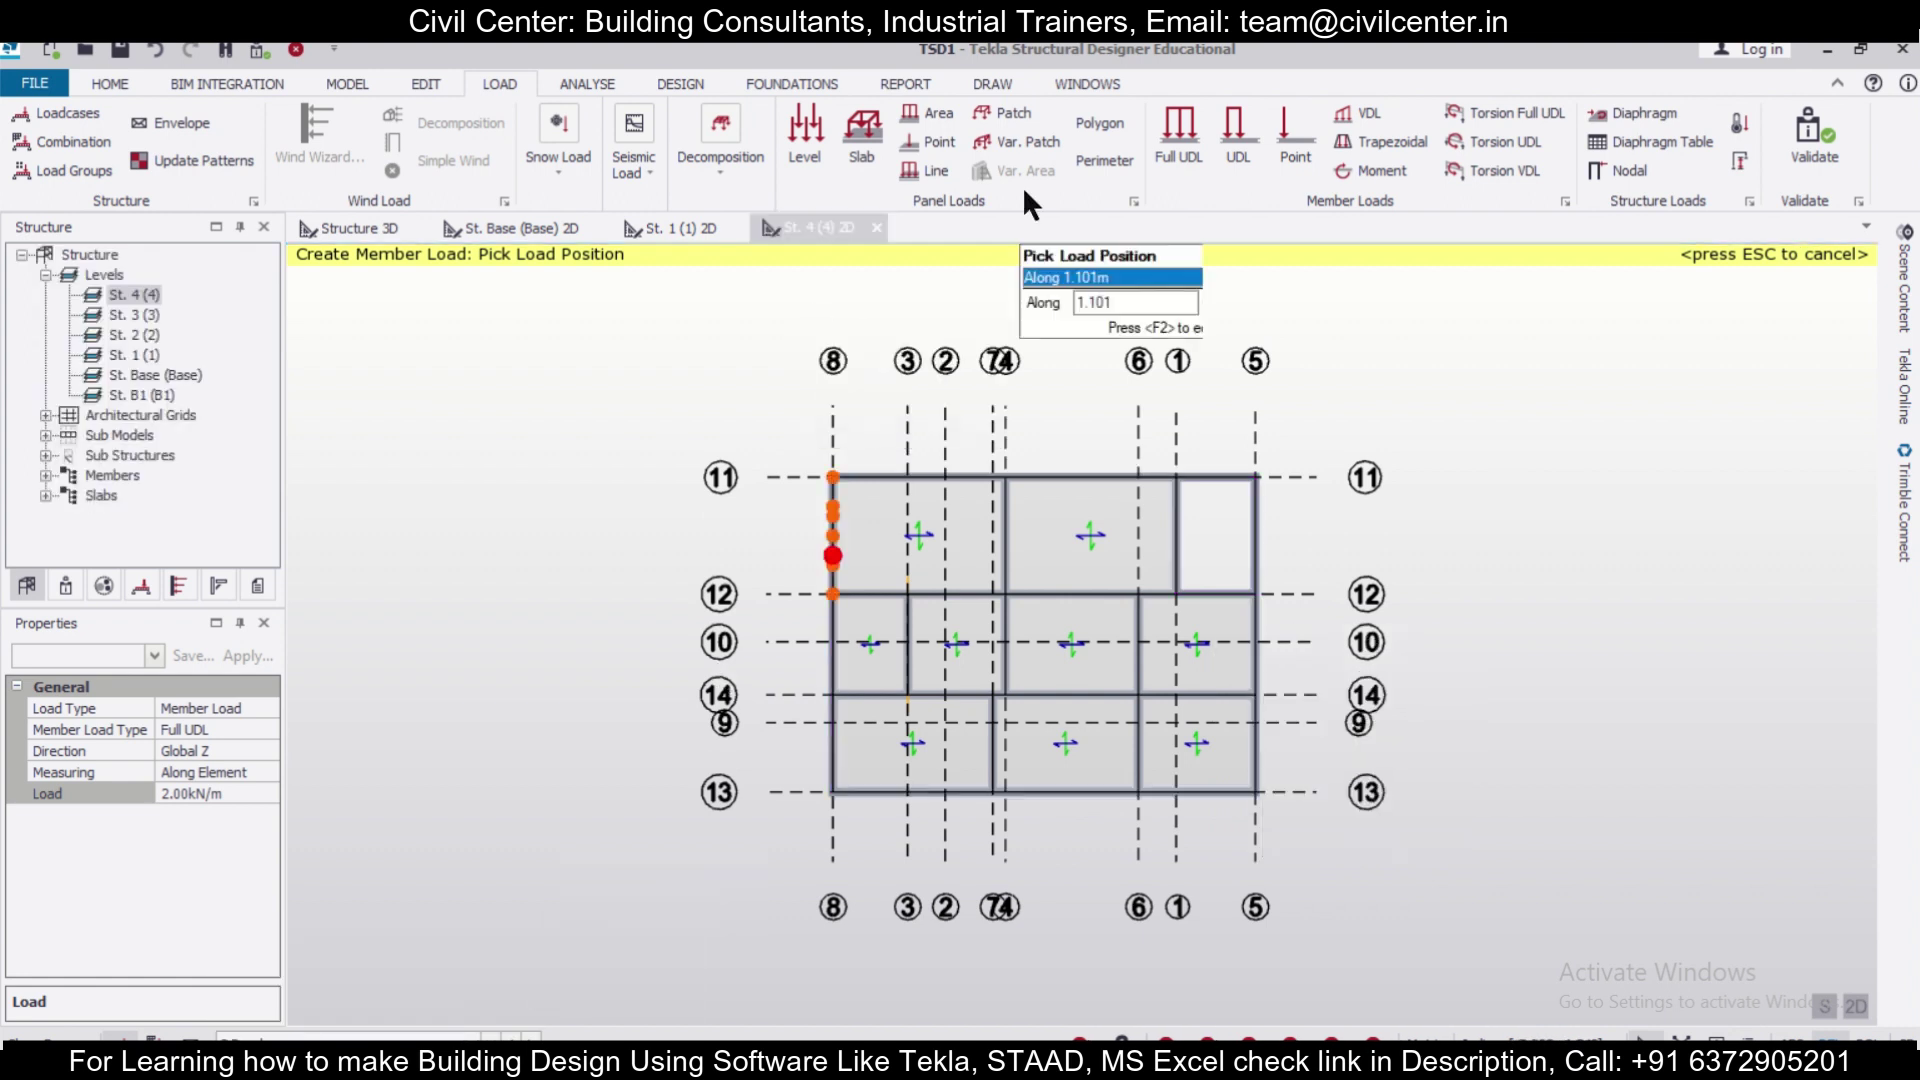
{"action": "left_click", "coordinate": [805, 145]}
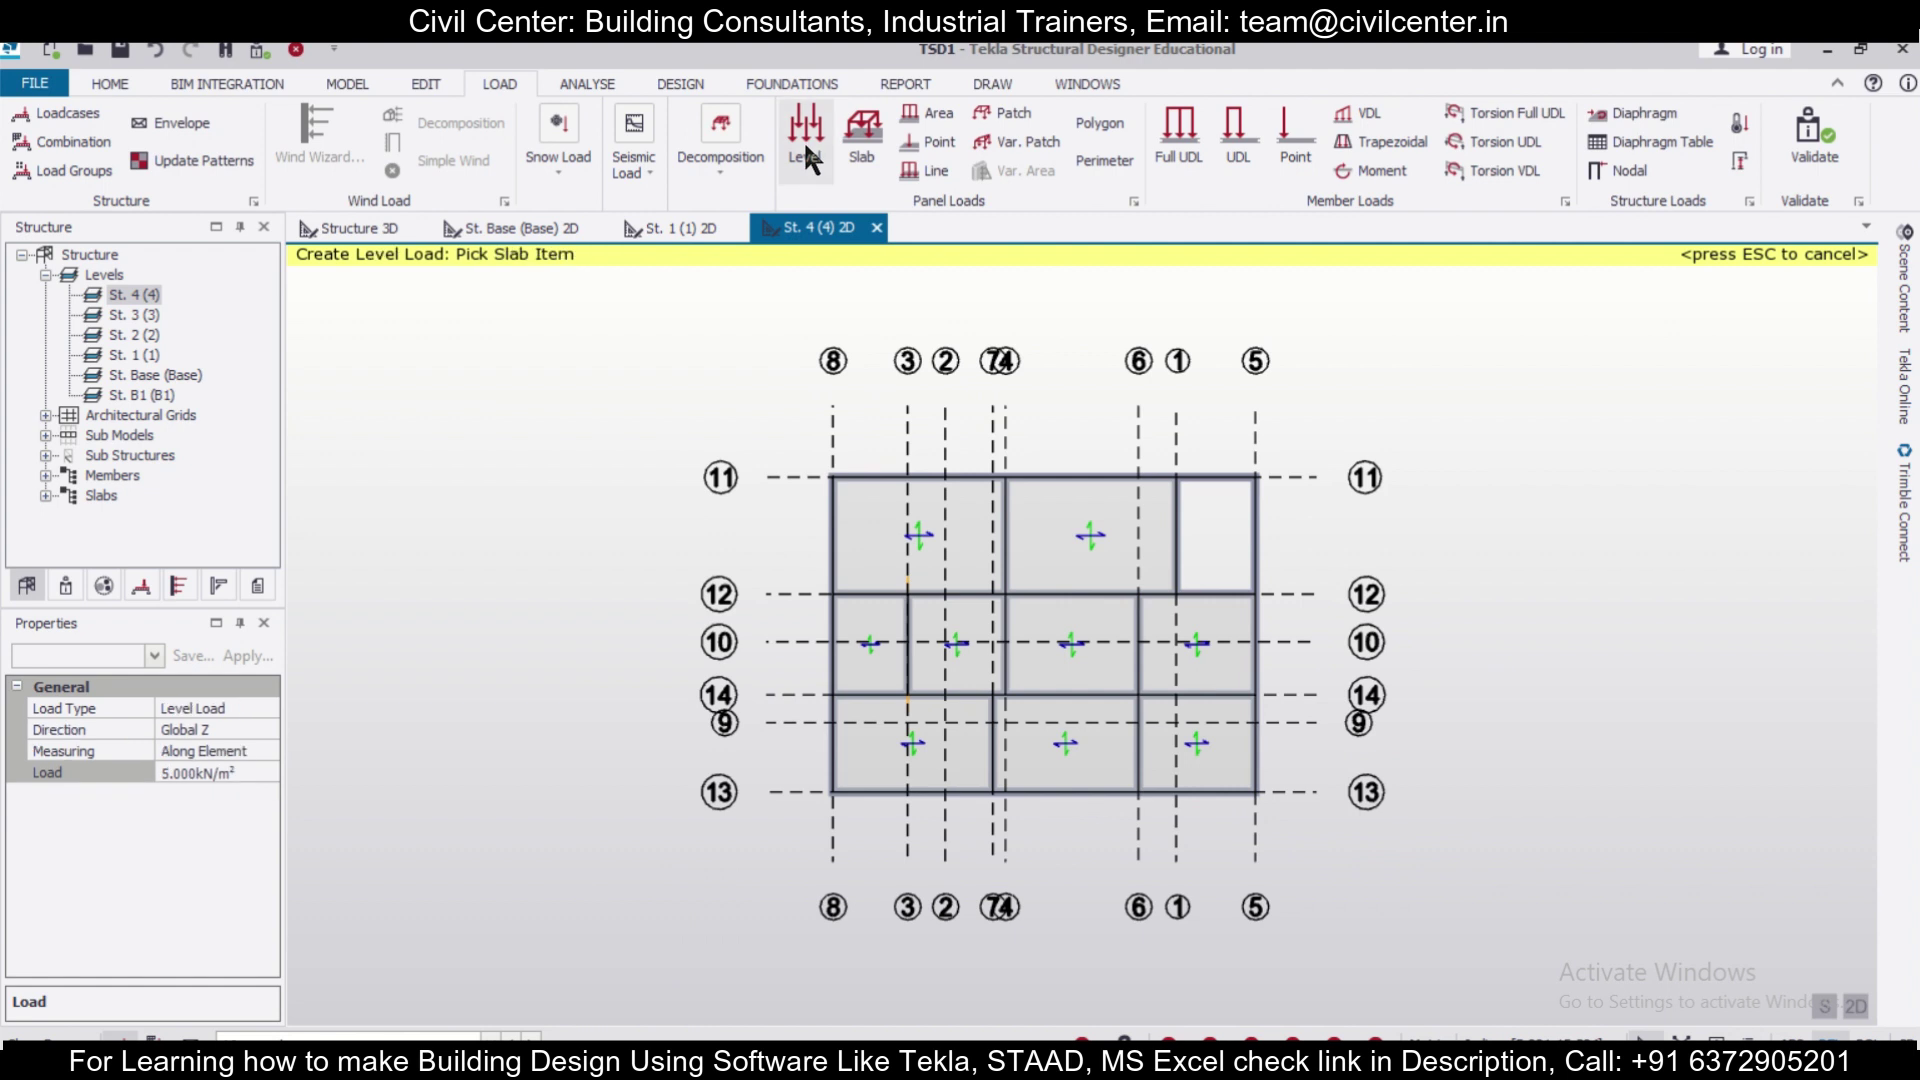
{"action": "left_click", "coordinate": [254, 772]}
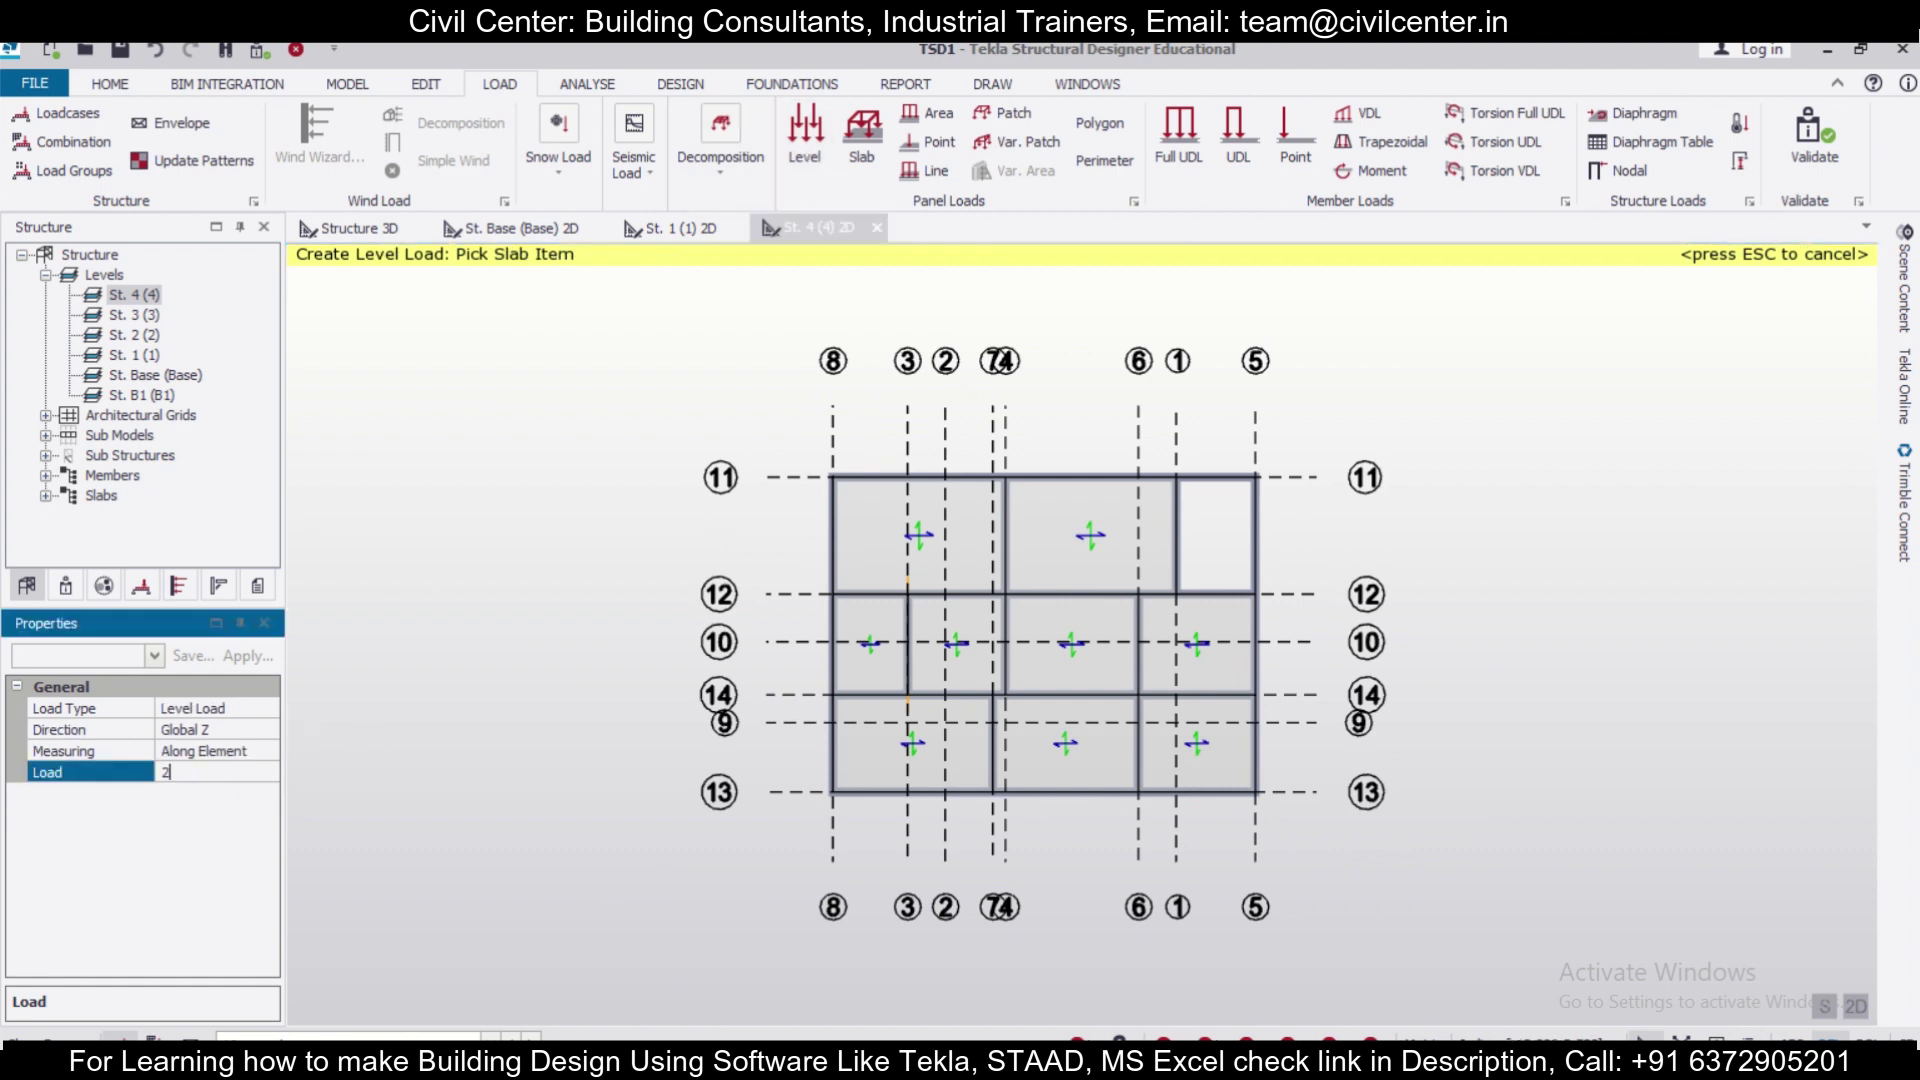
{"action": "left_click", "coordinate": [868, 714]}
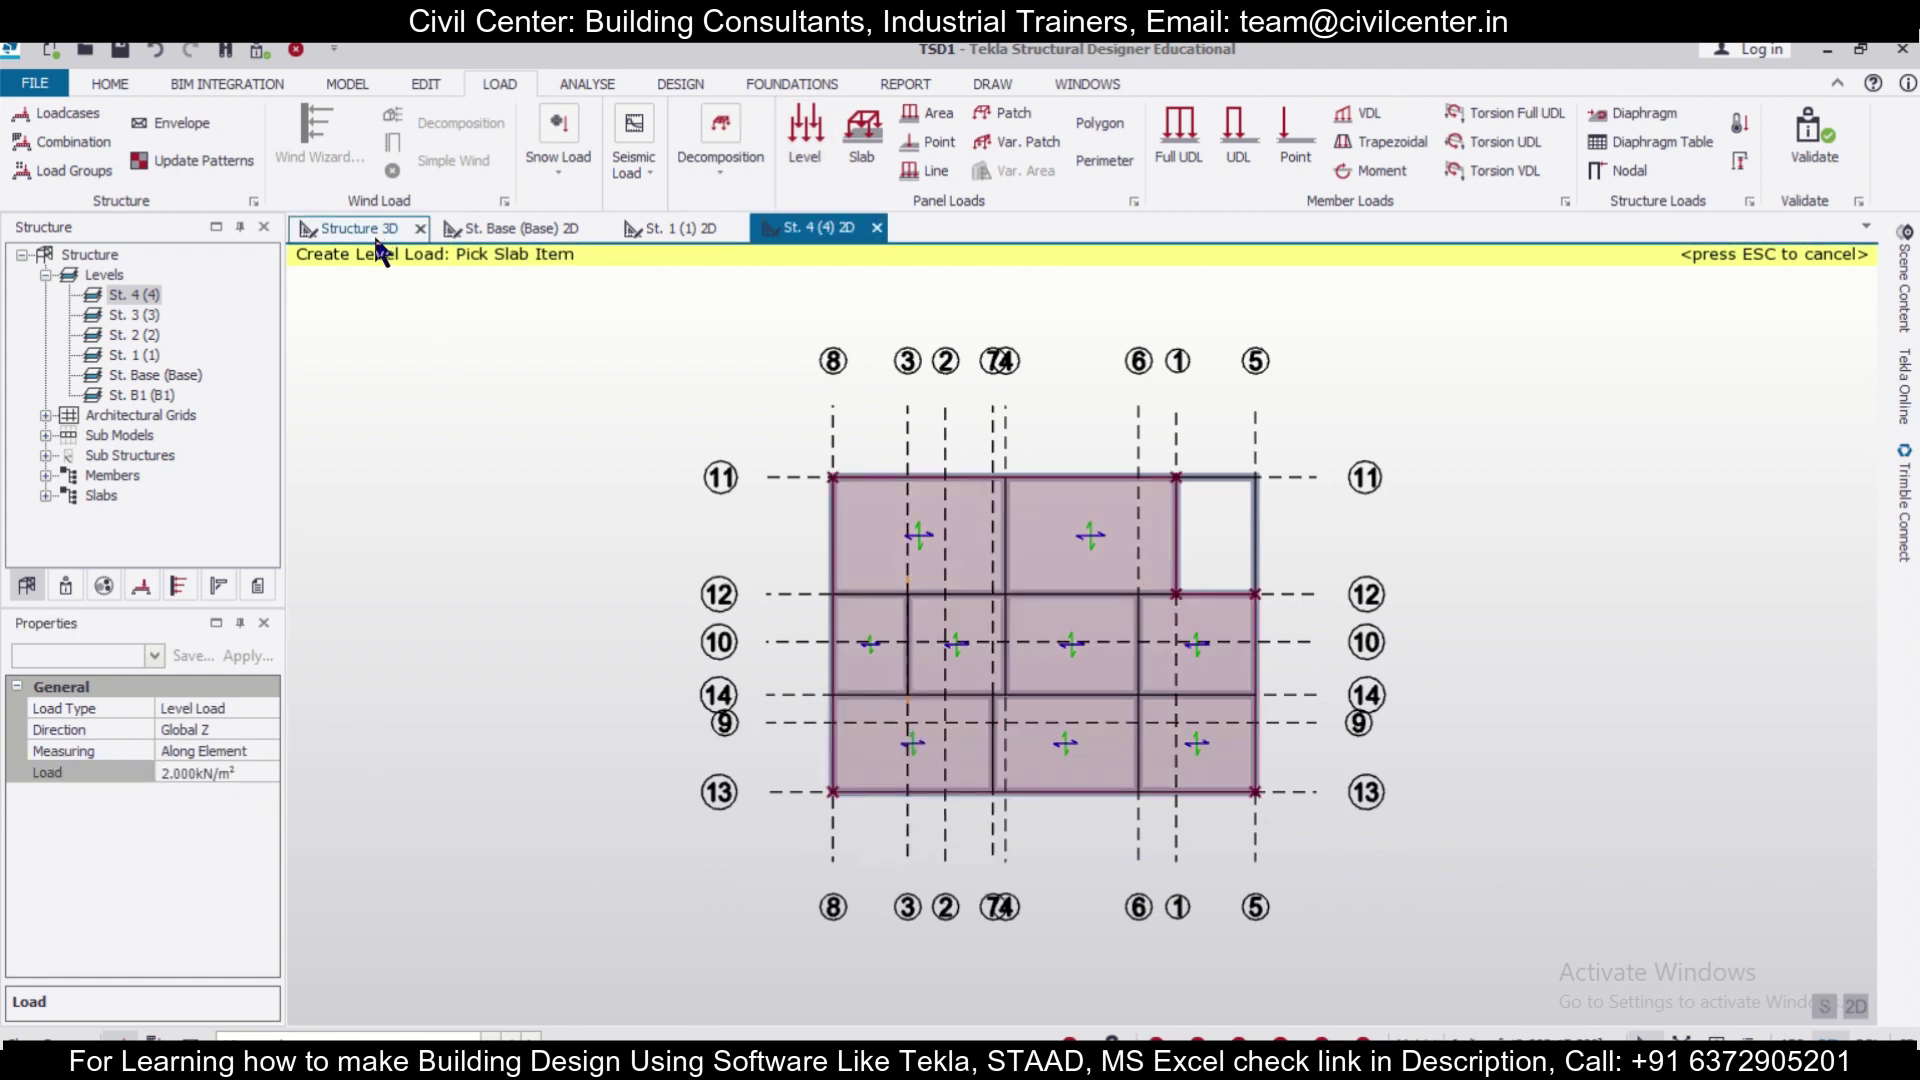
Return to the Structure 3D view and validate the structure for physical model issues.
{"action": "left_click", "coordinate": [376, 238]}
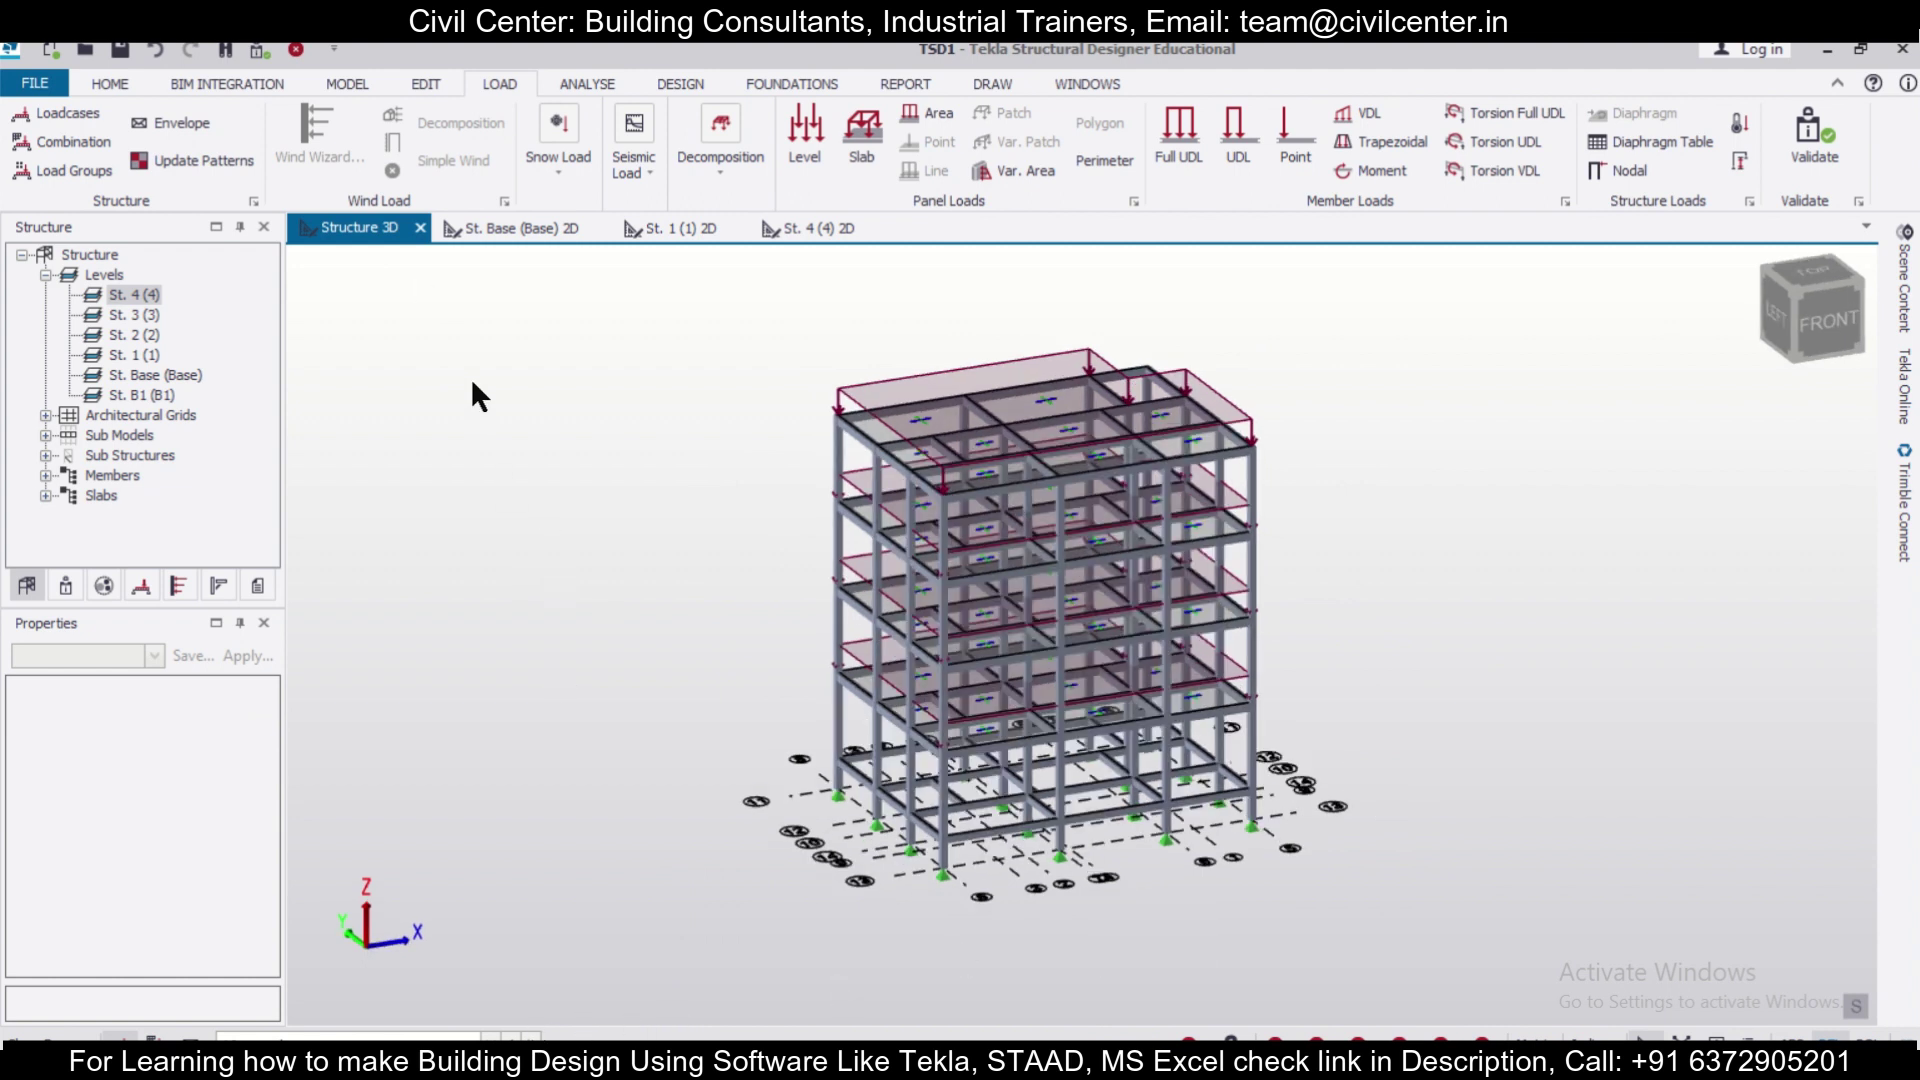
{"action": "middle_click_drag", "start_coordinate": [607, 555], "coordinate": [665, 571]}
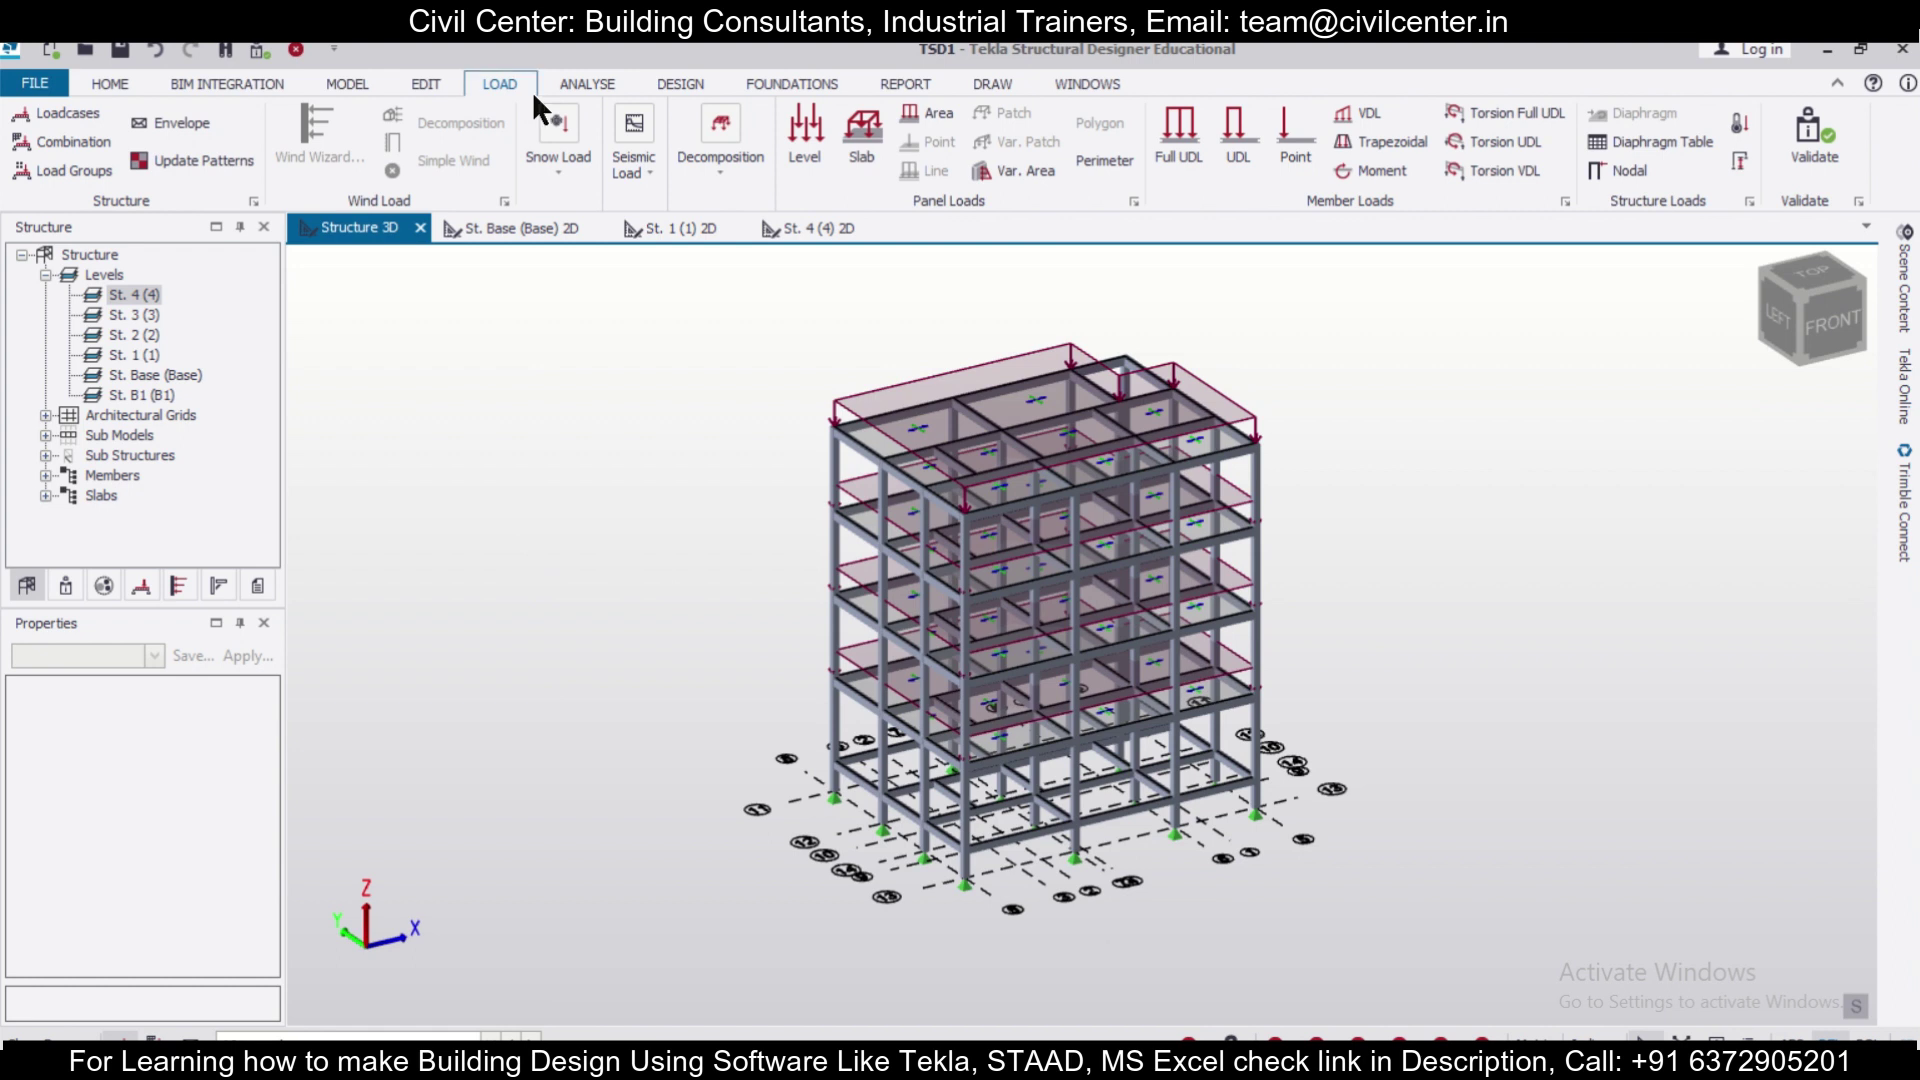
{"action": "left_click", "coordinate": [250, 52]}
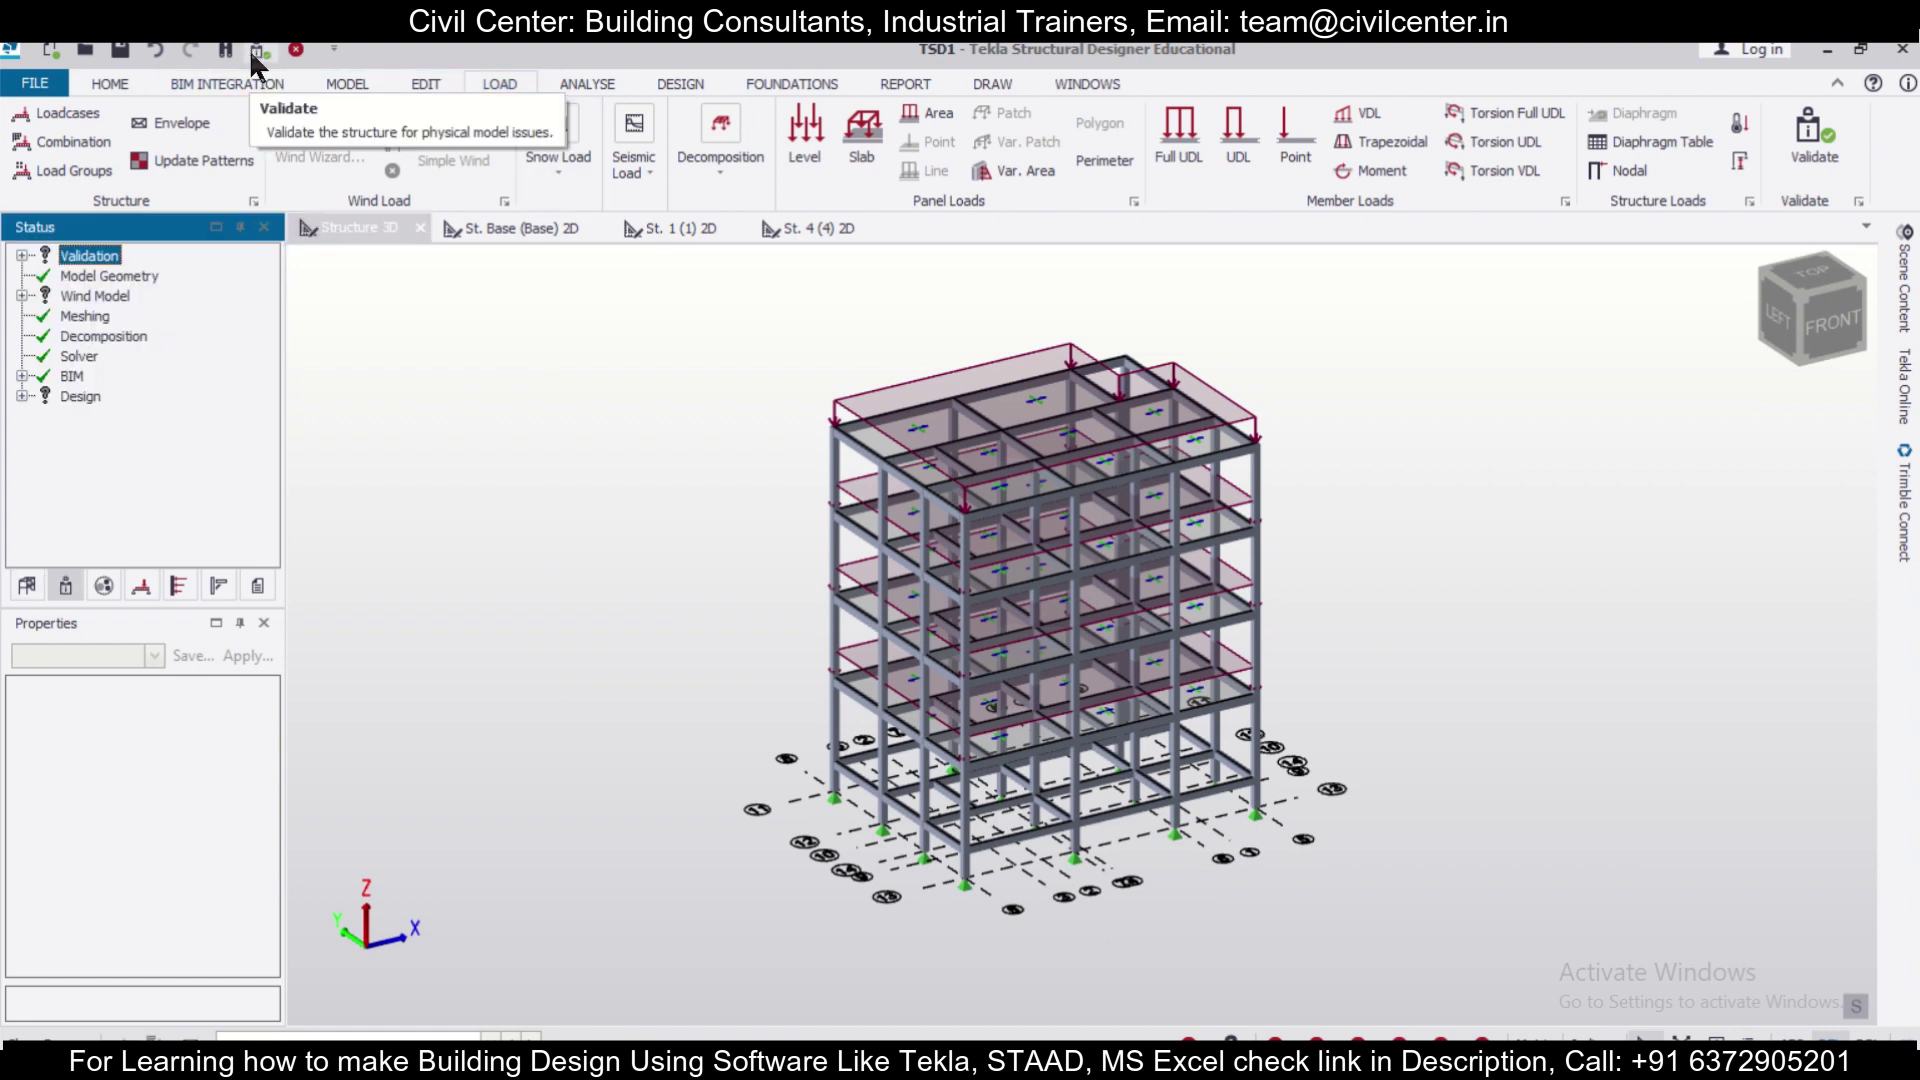
{"action": "scroll", "coordinate": [520, 556], "scroll_direction": "down", "scroll_amount": 2}
{"action": "middle_click_drag", "start_coordinate": [711, 586], "coordinate": [626, 612]}
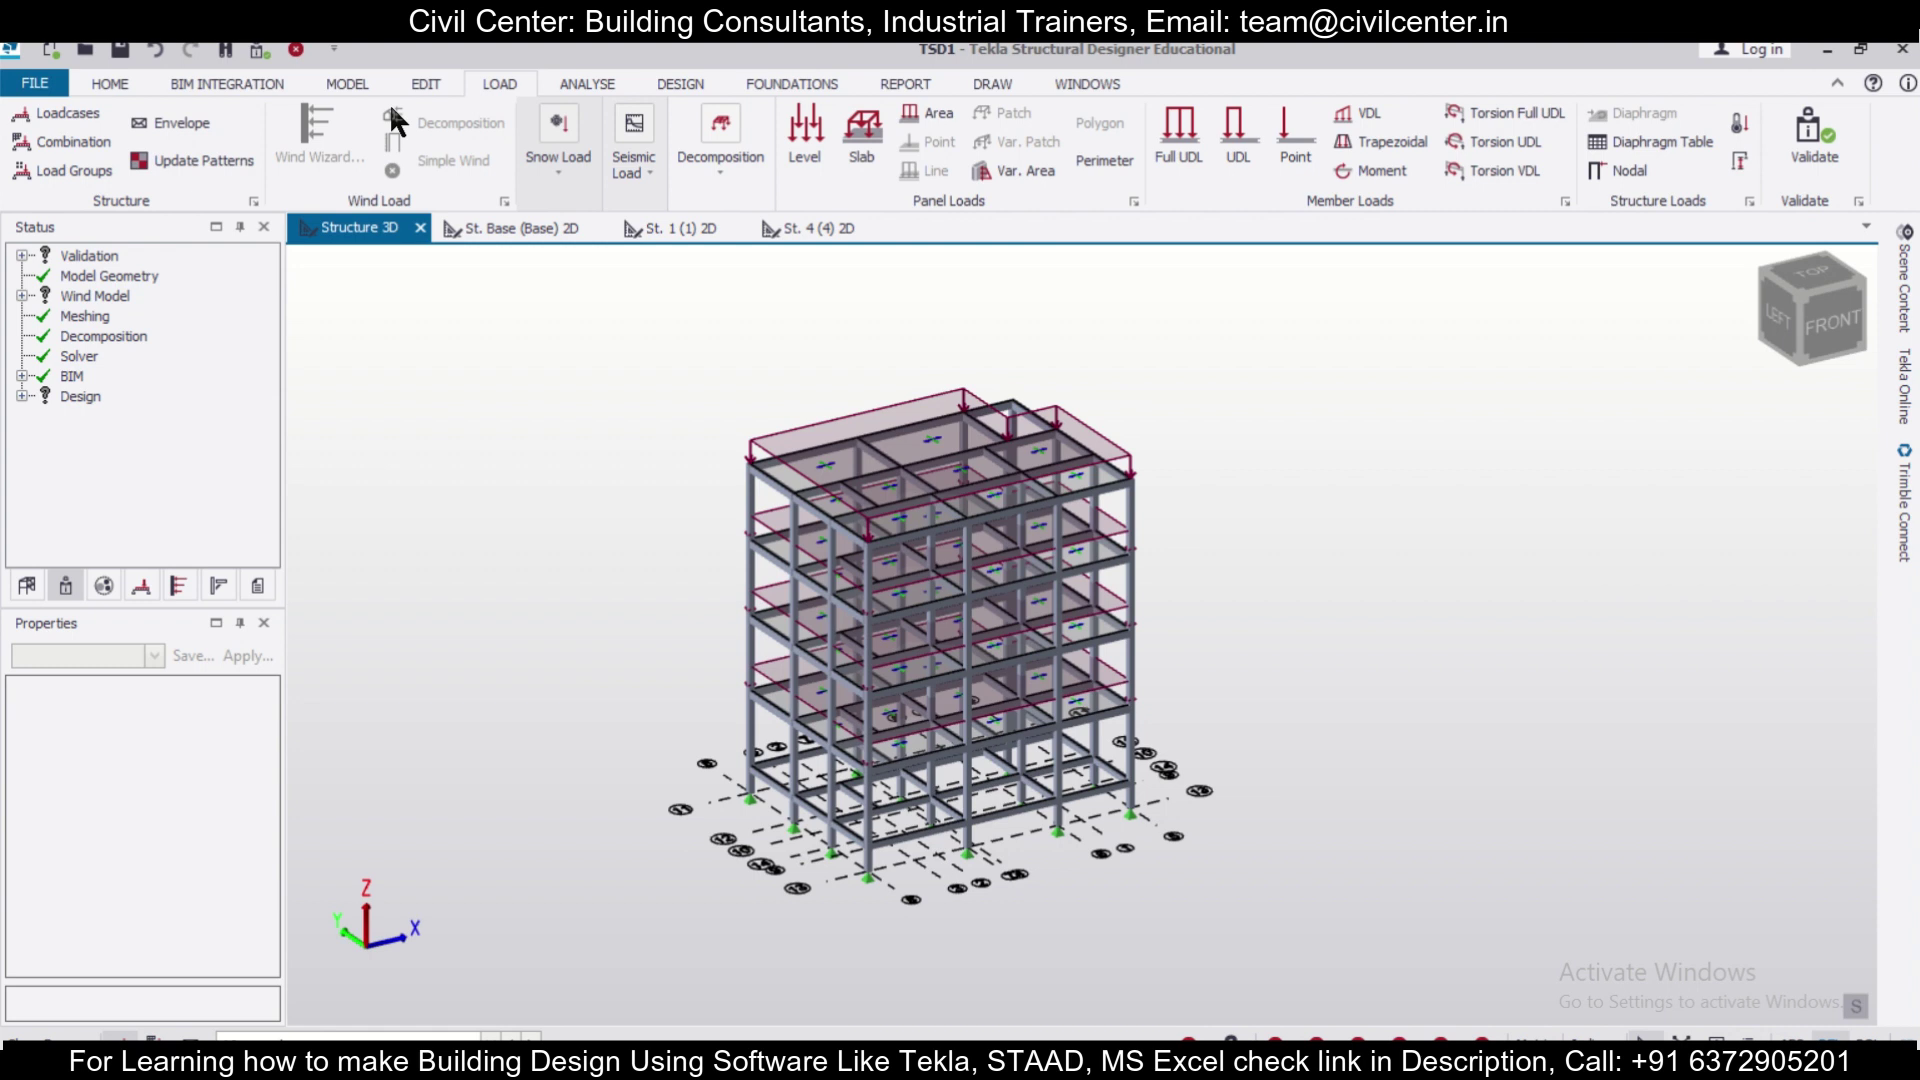
Create a wind wall panel over the building's full front face, from the roof level down to the base-level beams.
{"action": "left_click", "coordinate": [352, 82]}
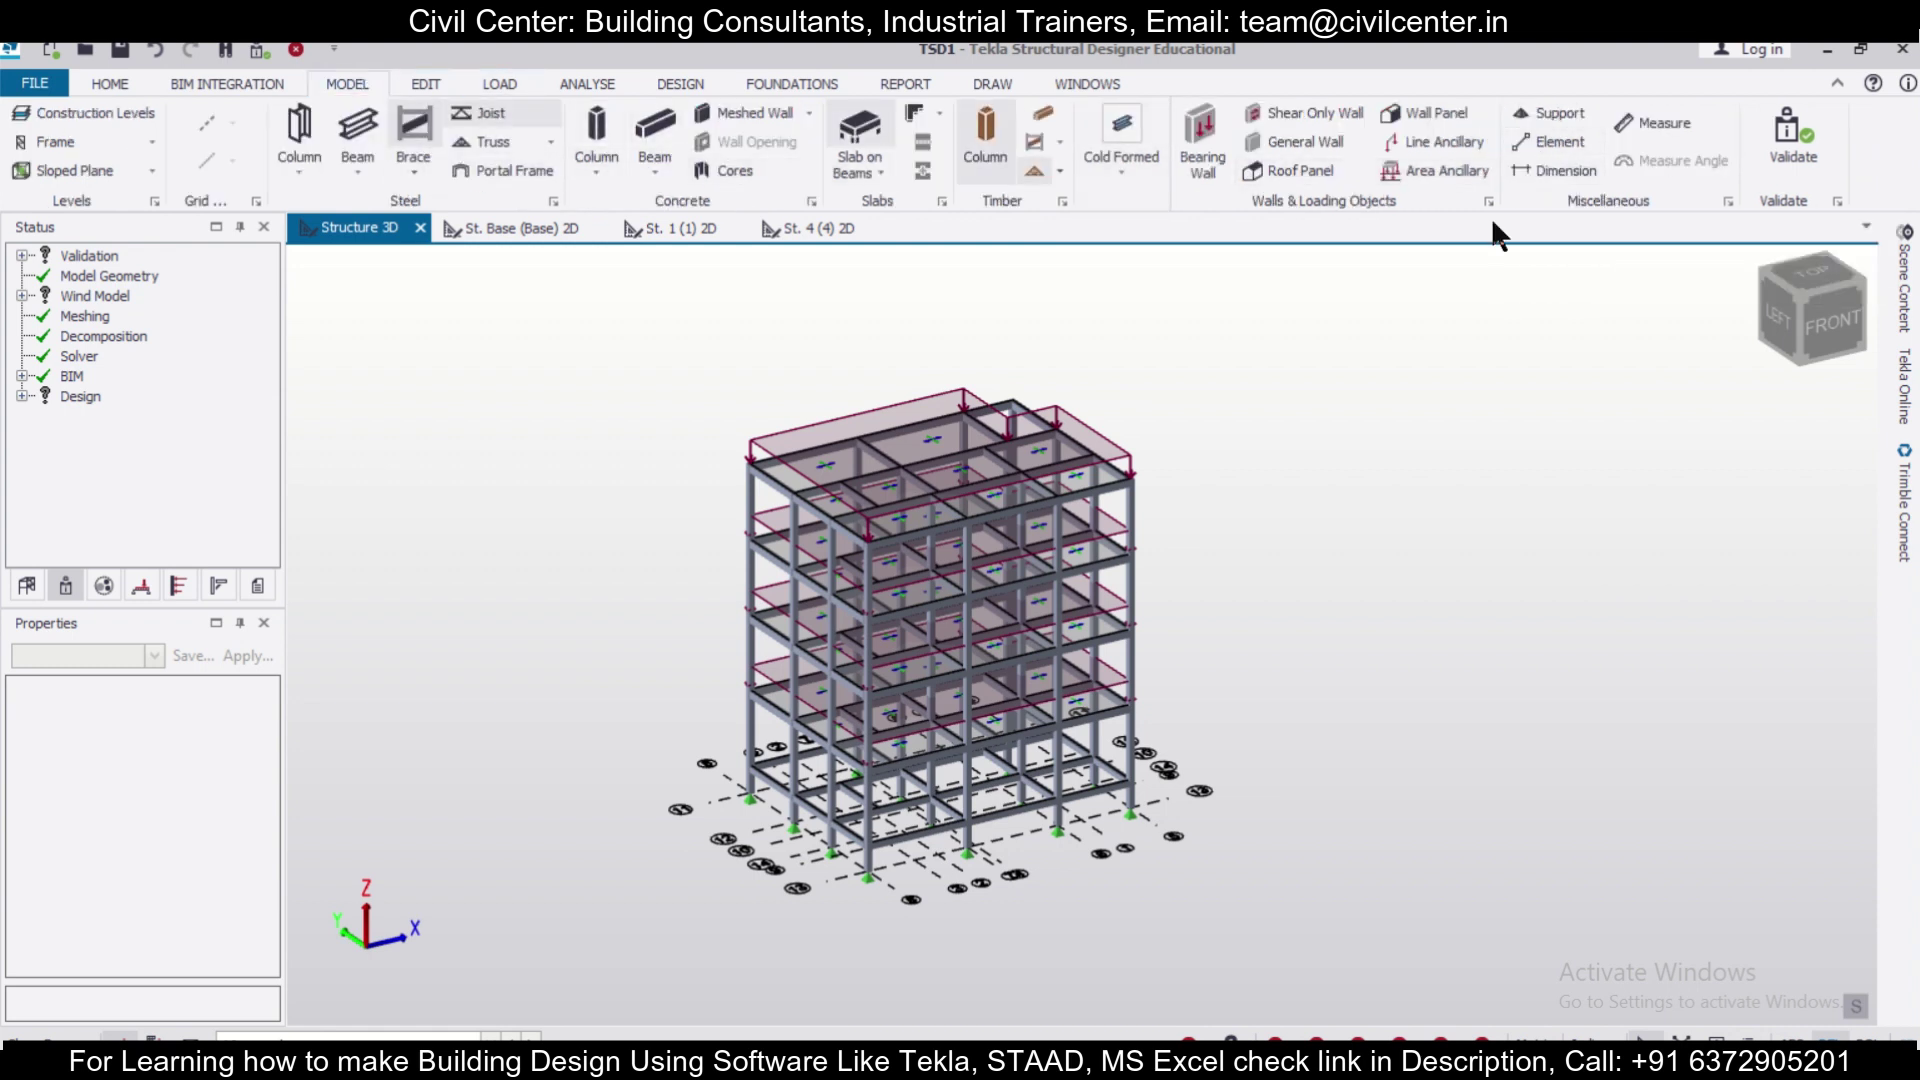
{"action": "left_click", "coordinate": [1420, 118]}
{"action": "scroll", "coordinate": [800, 690], "scroll_direction": "up", "scroll_amount": 3}
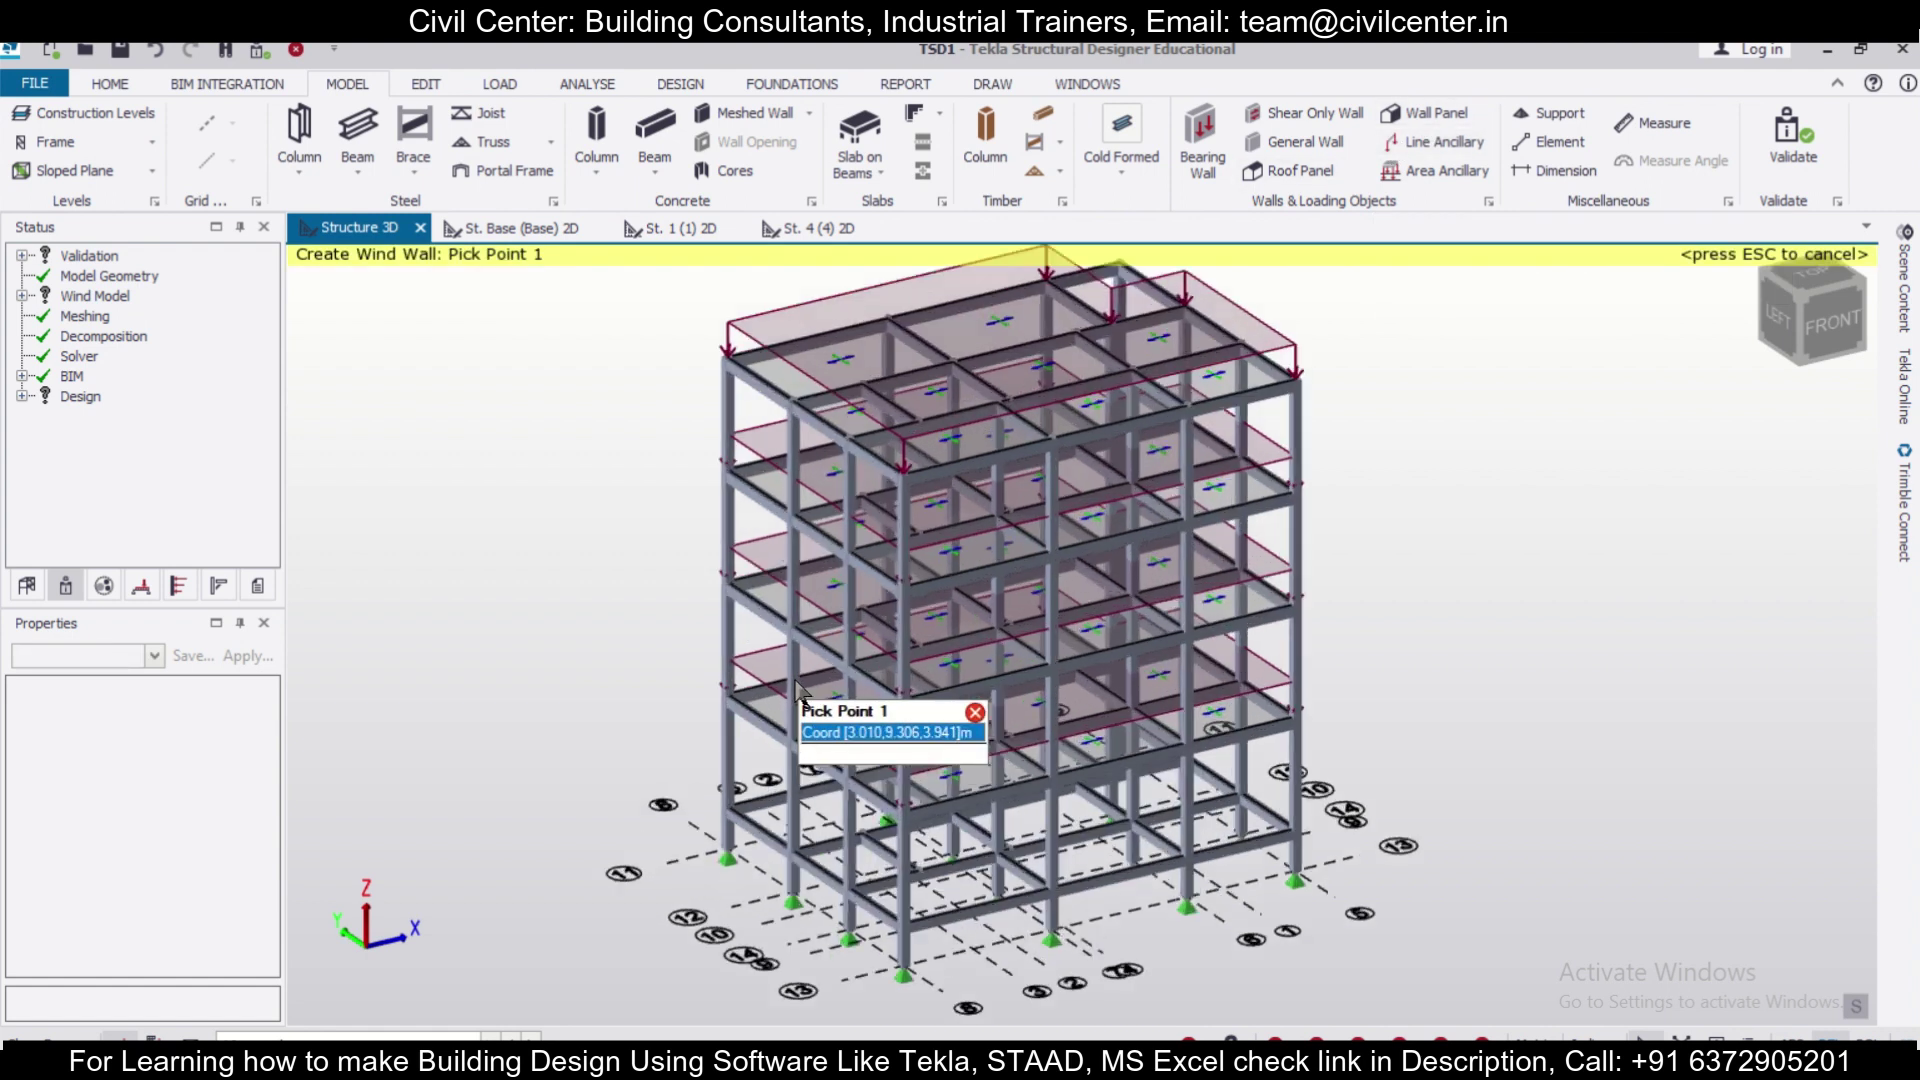
{"action": "left_click", "coordinate": [895, 492]}
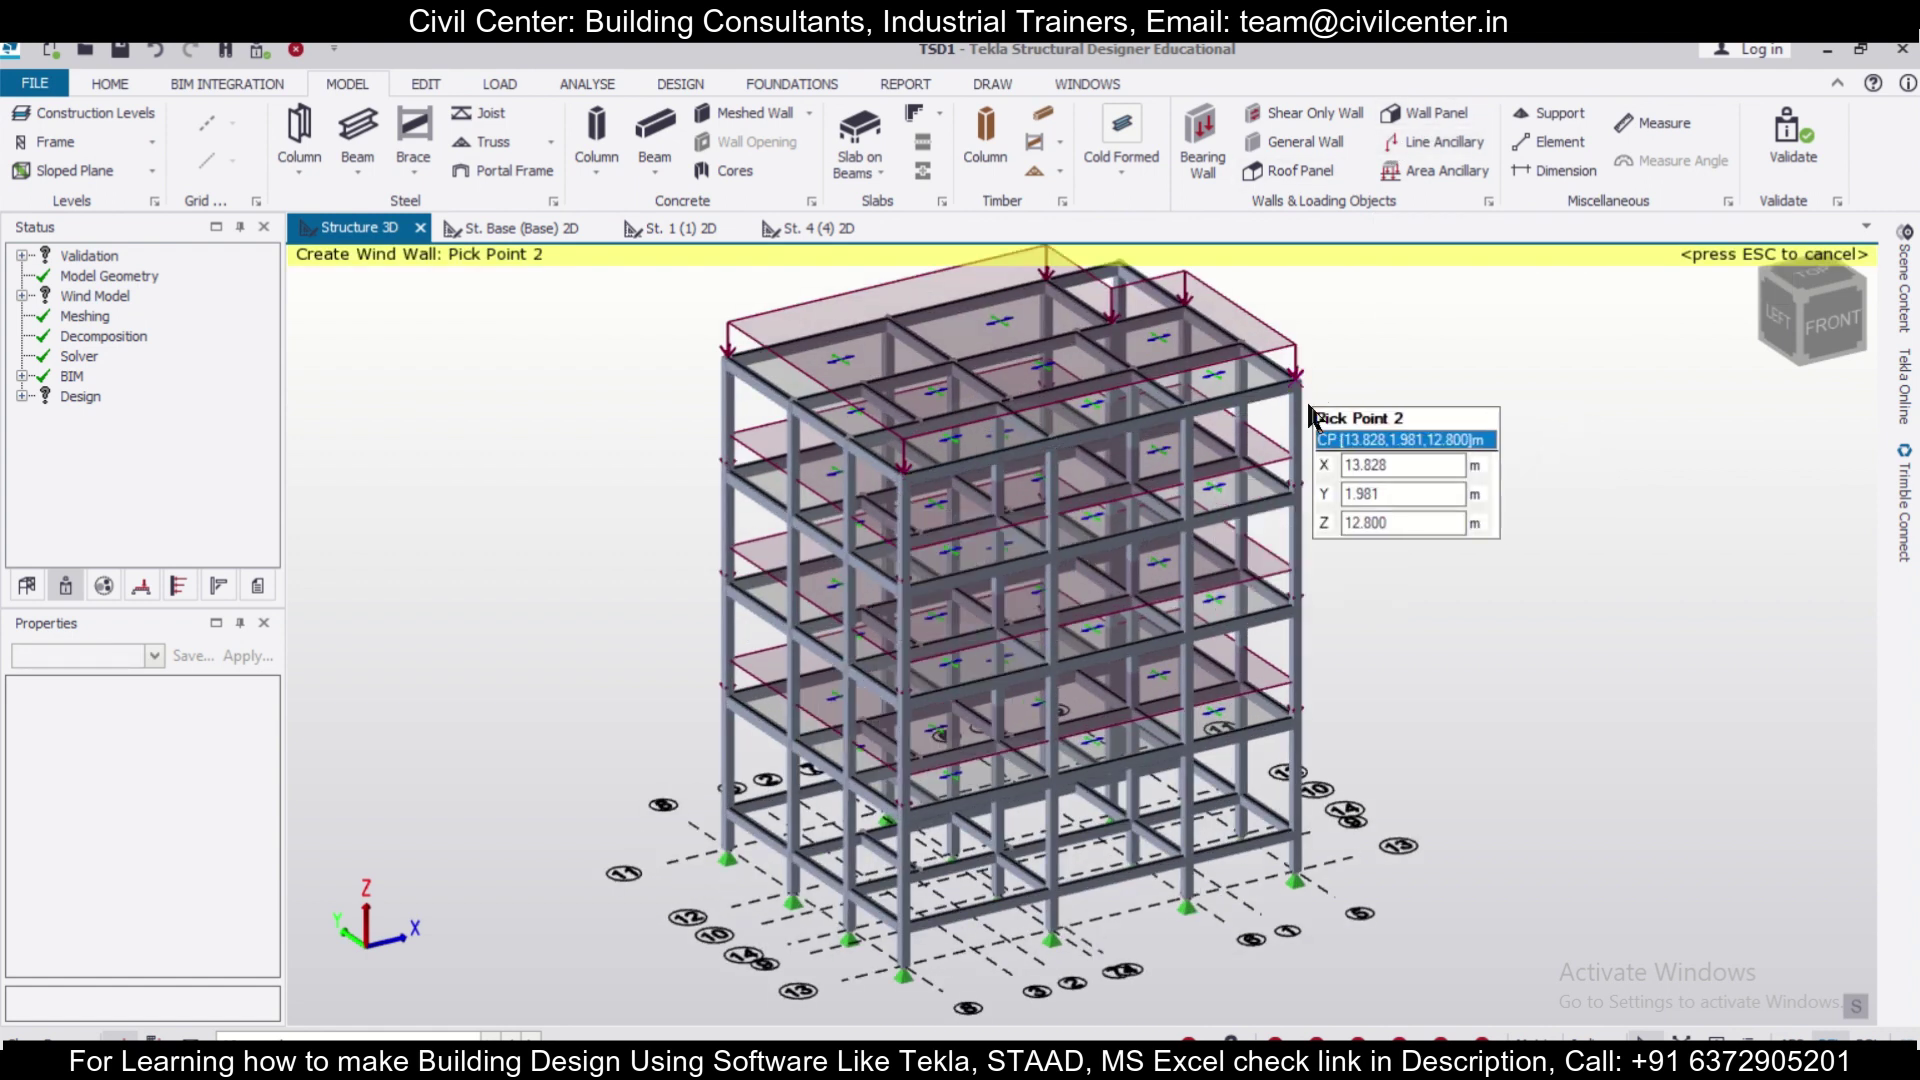
{"action": "left_click", "coordinate": [1310, 384]}
{"action": "left_click", "coordinate": [1297, 828]}
{"action": "left_click", "coordinate": [945, 912]}
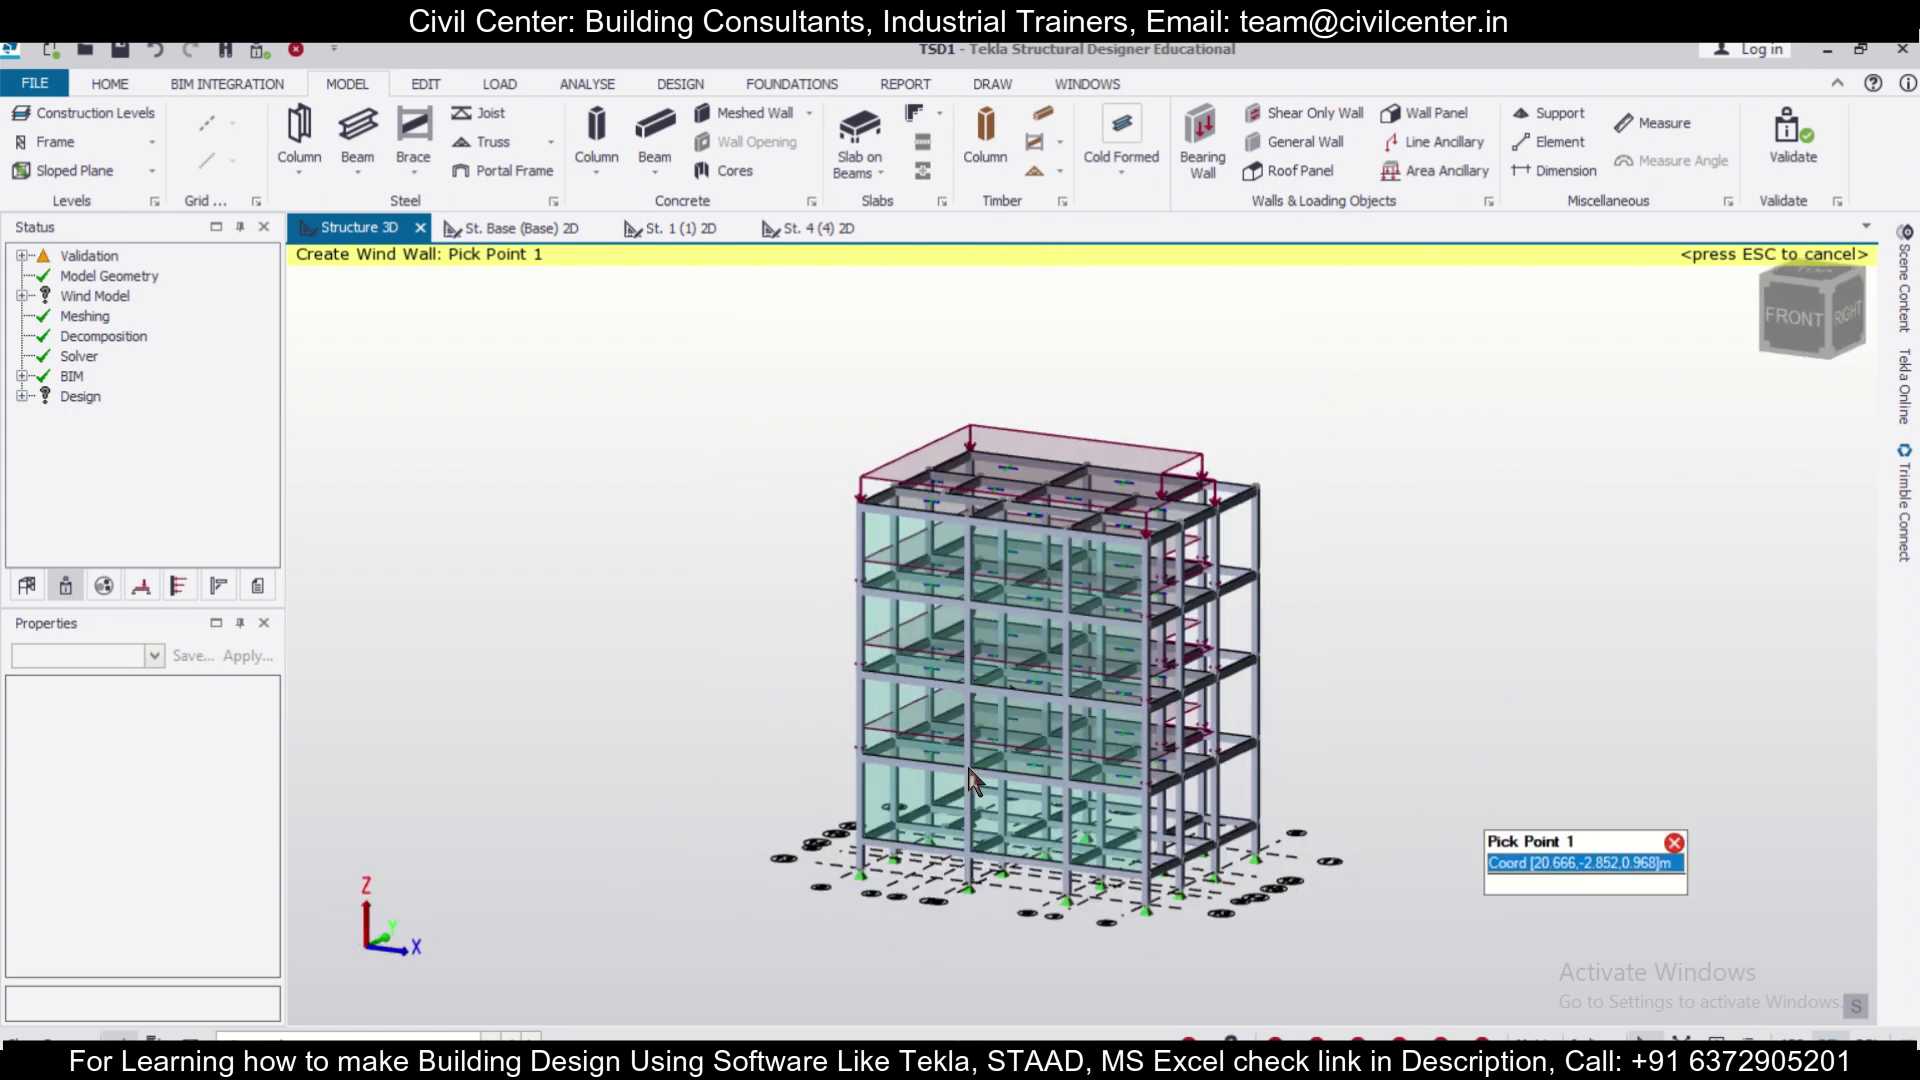
Create a wind wall panel over the building's full right face, from the roof level down to the base level.
{"action": "left_click", "coordinate": [1256, 488]}
{"action": "left_click", "coordinate": [1257, 832]}
{"action": "left_click", "coordinate": [1148, 868]}
{"action": "middle_click_drag", "start_coordinate": [1141, 878], "coordinate": [1101, 866]}
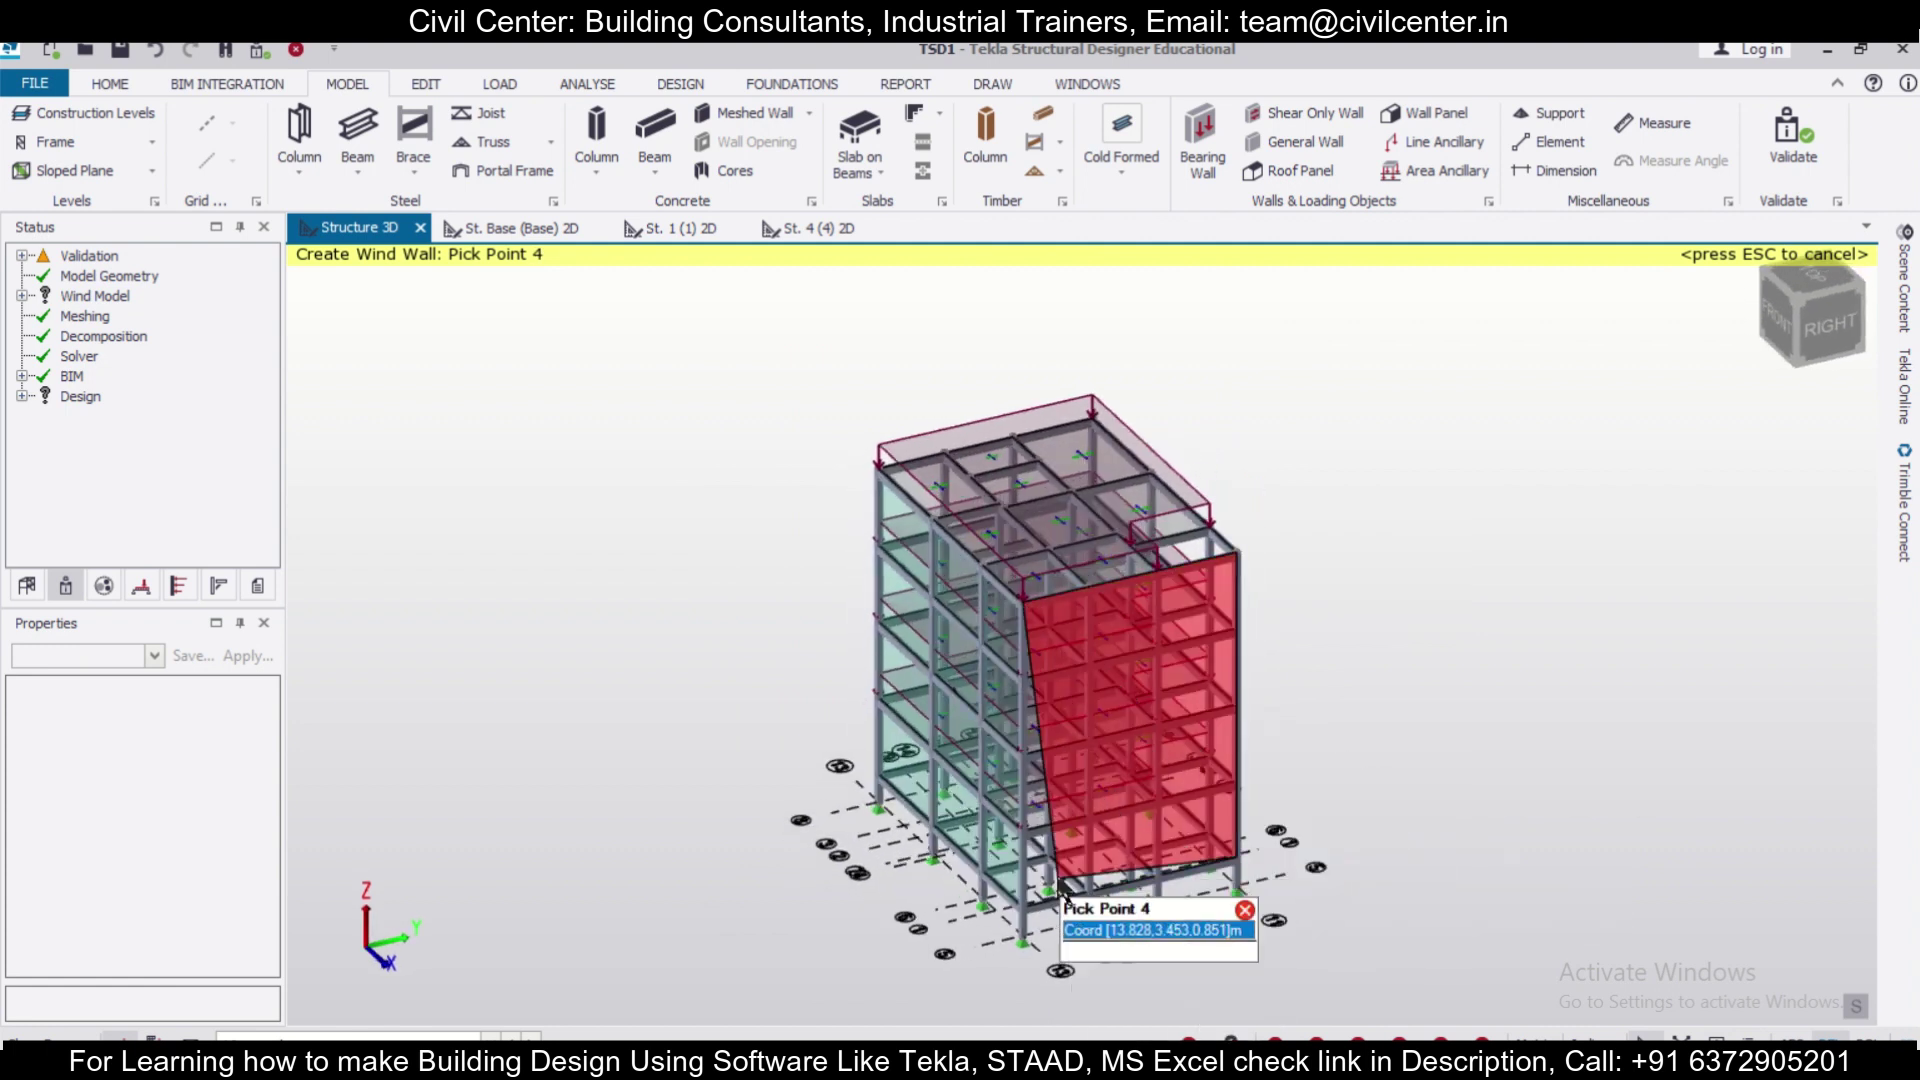
{"action": "scroll", "coordinate": [1101, 866], "scroll_direction": "up", "scroll_amount": 2}
{"action": "left_click", "coordinate": [1015, 913]}
{"action": "left_click", "coordinate": [1015, 913]}
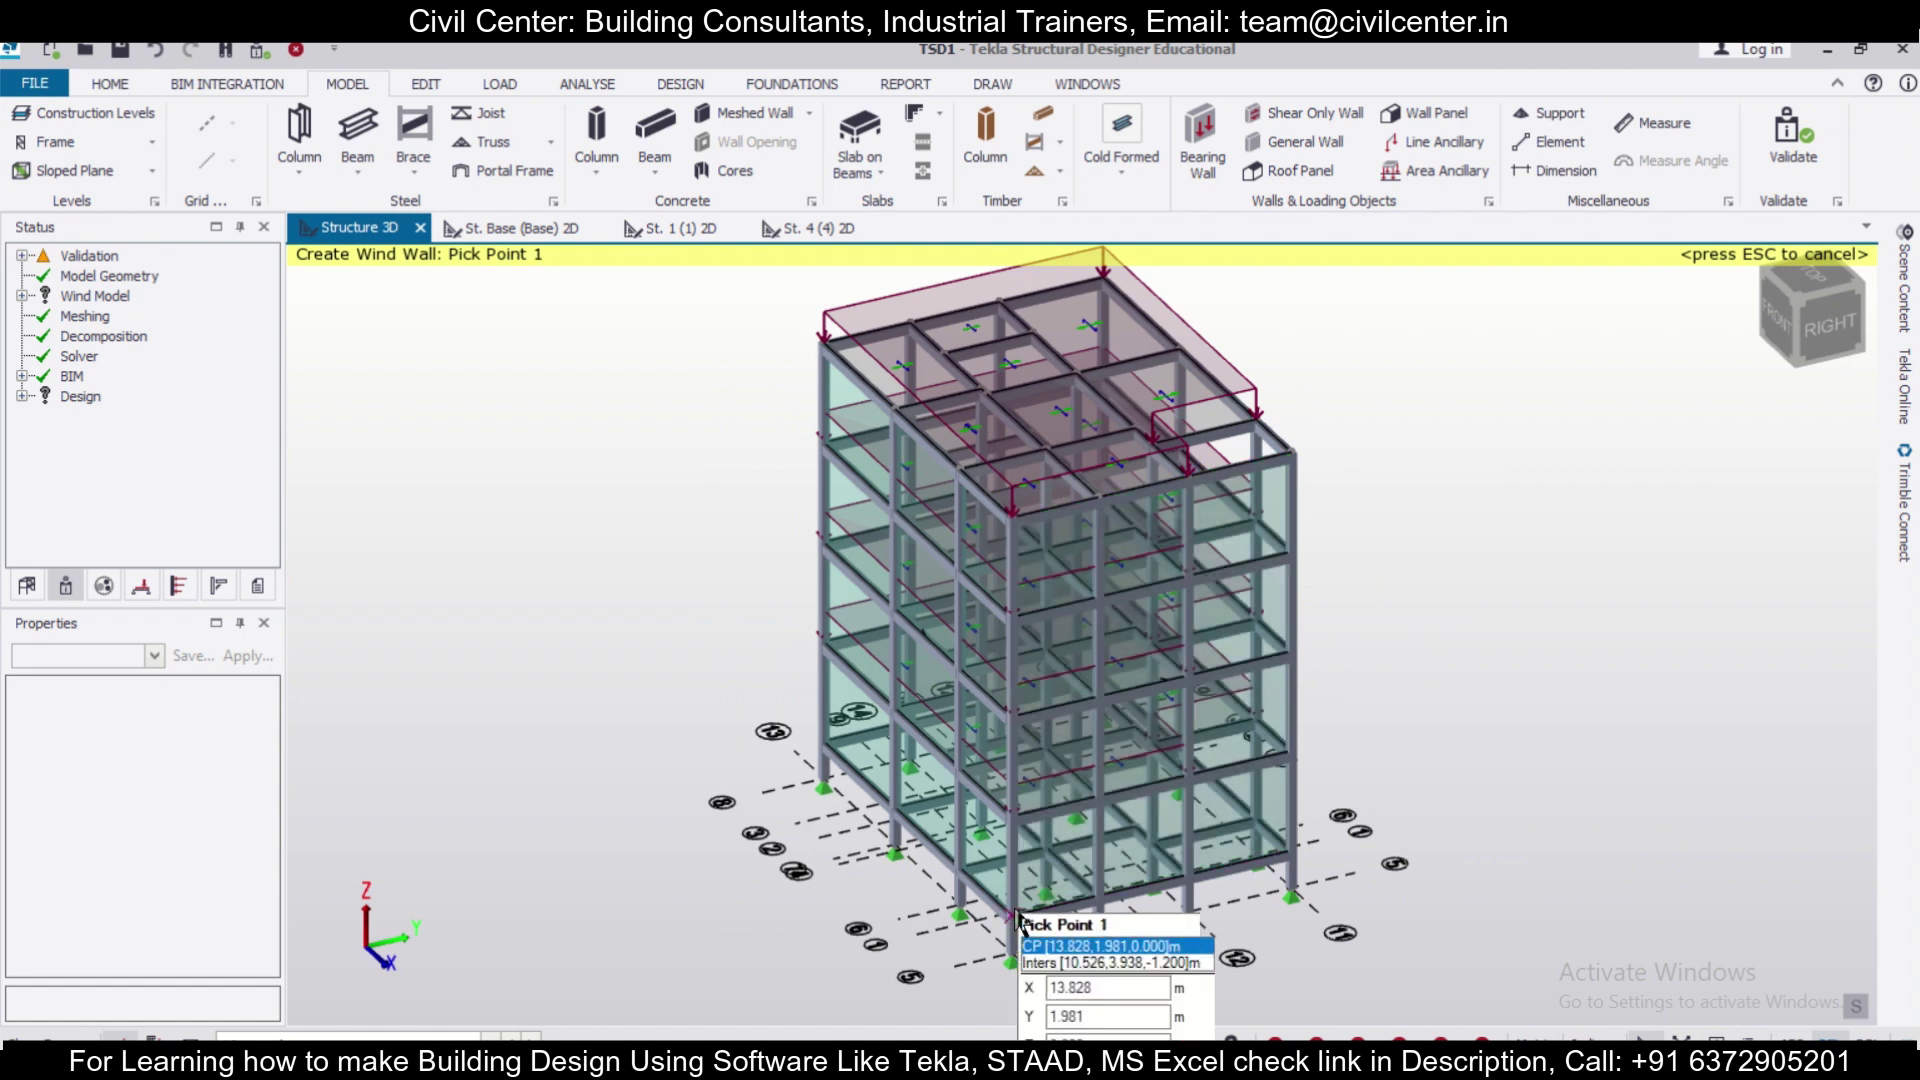
Create a wind wall panel over the building's full back face, picking its four corners between roof and base level.
{"action": "scroll", "coordinate": [1455, 860], "scroll_direction": "down", "scroll_amount": 3}
{"action": "middle_click_drag", "start_coordinate": [1455, 860], "coordinate": [1060, 650]}
{"action": "scroll", "coordinate": [1062, 652], "scroll_direction": "up", "scroll_amount": 3}
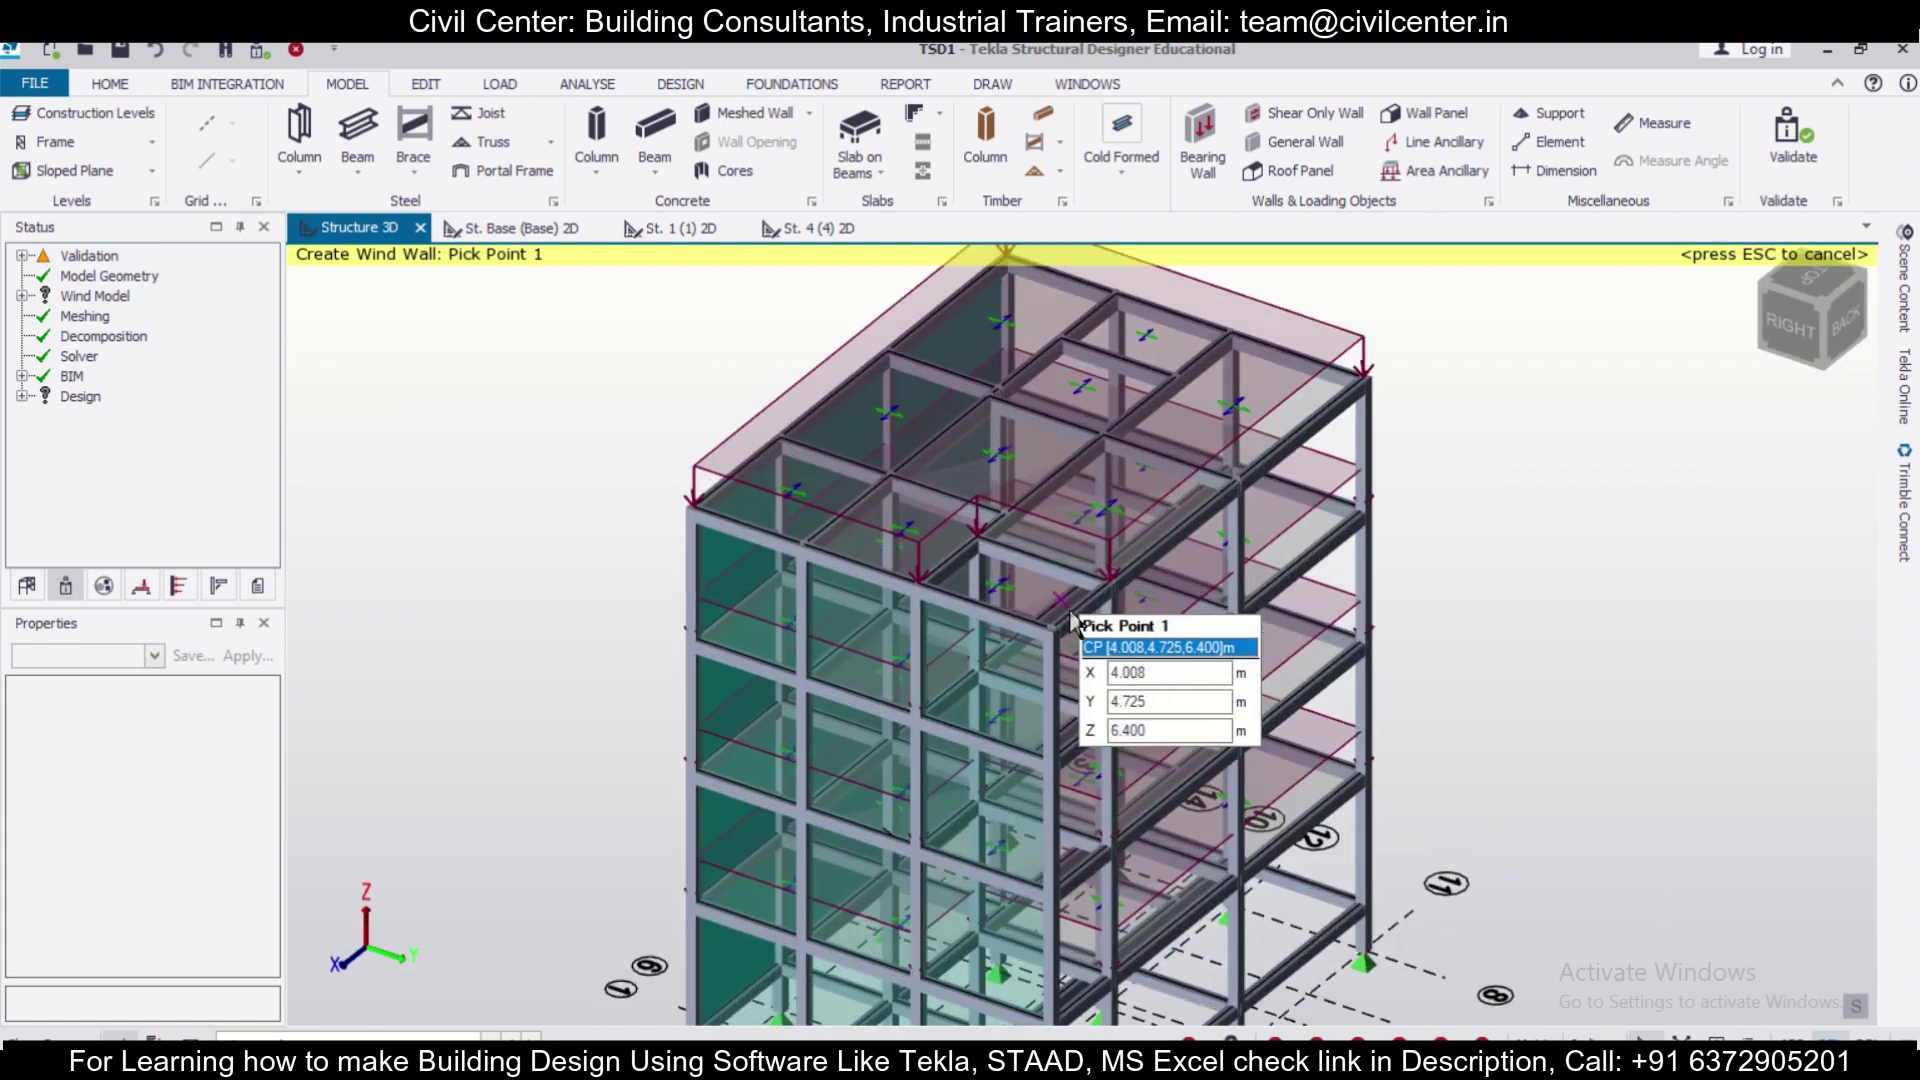
{"action": "left_click", "coordinate": [1115, 510]}
{"action": "left_click", "coordinate": [1376, 386]}
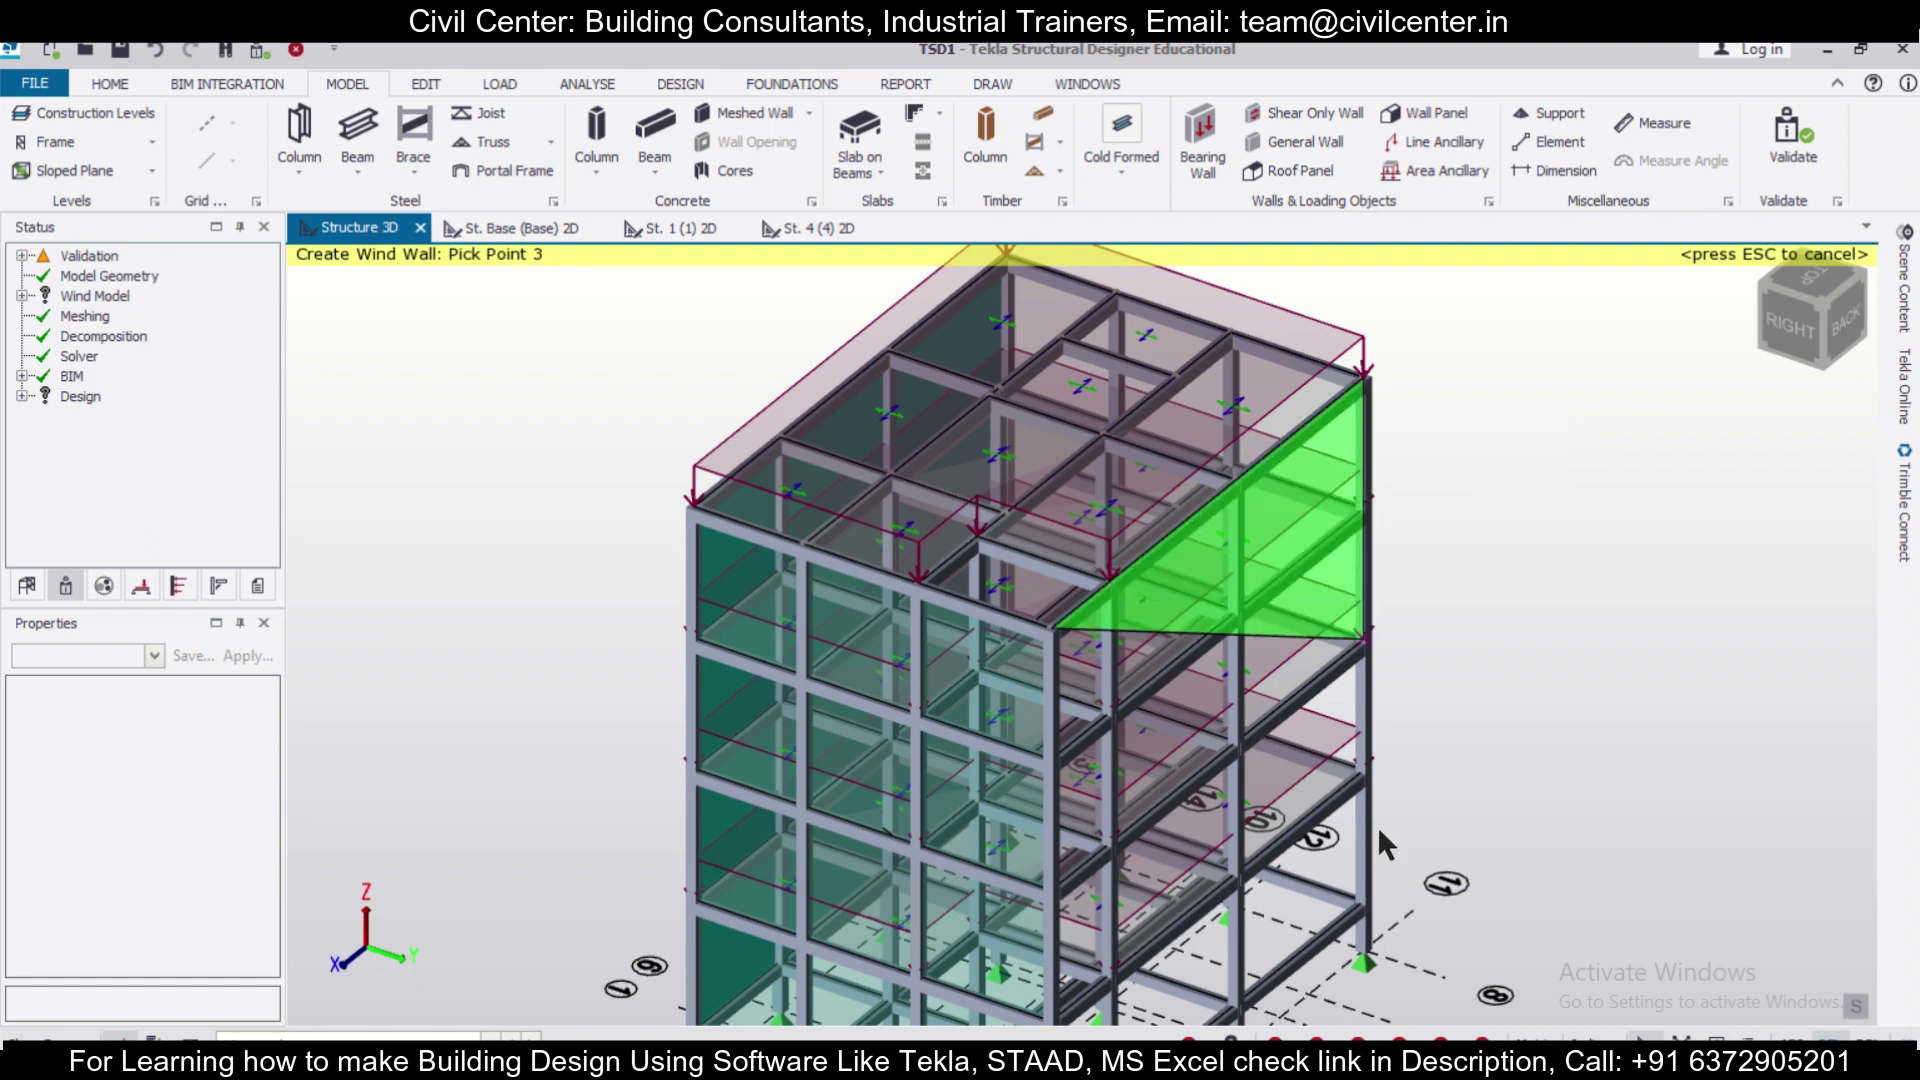
{"action": "left_click", "coordinate": [1360, 910]}
{"action": "scroll", "coordinate": [1360, 910], "scroll_direction": "down", "scroll_amount": 3}
{"action": "middle_click_drag", "start_coordinate": [1360, 905], "coordinate": [1300, 950]}
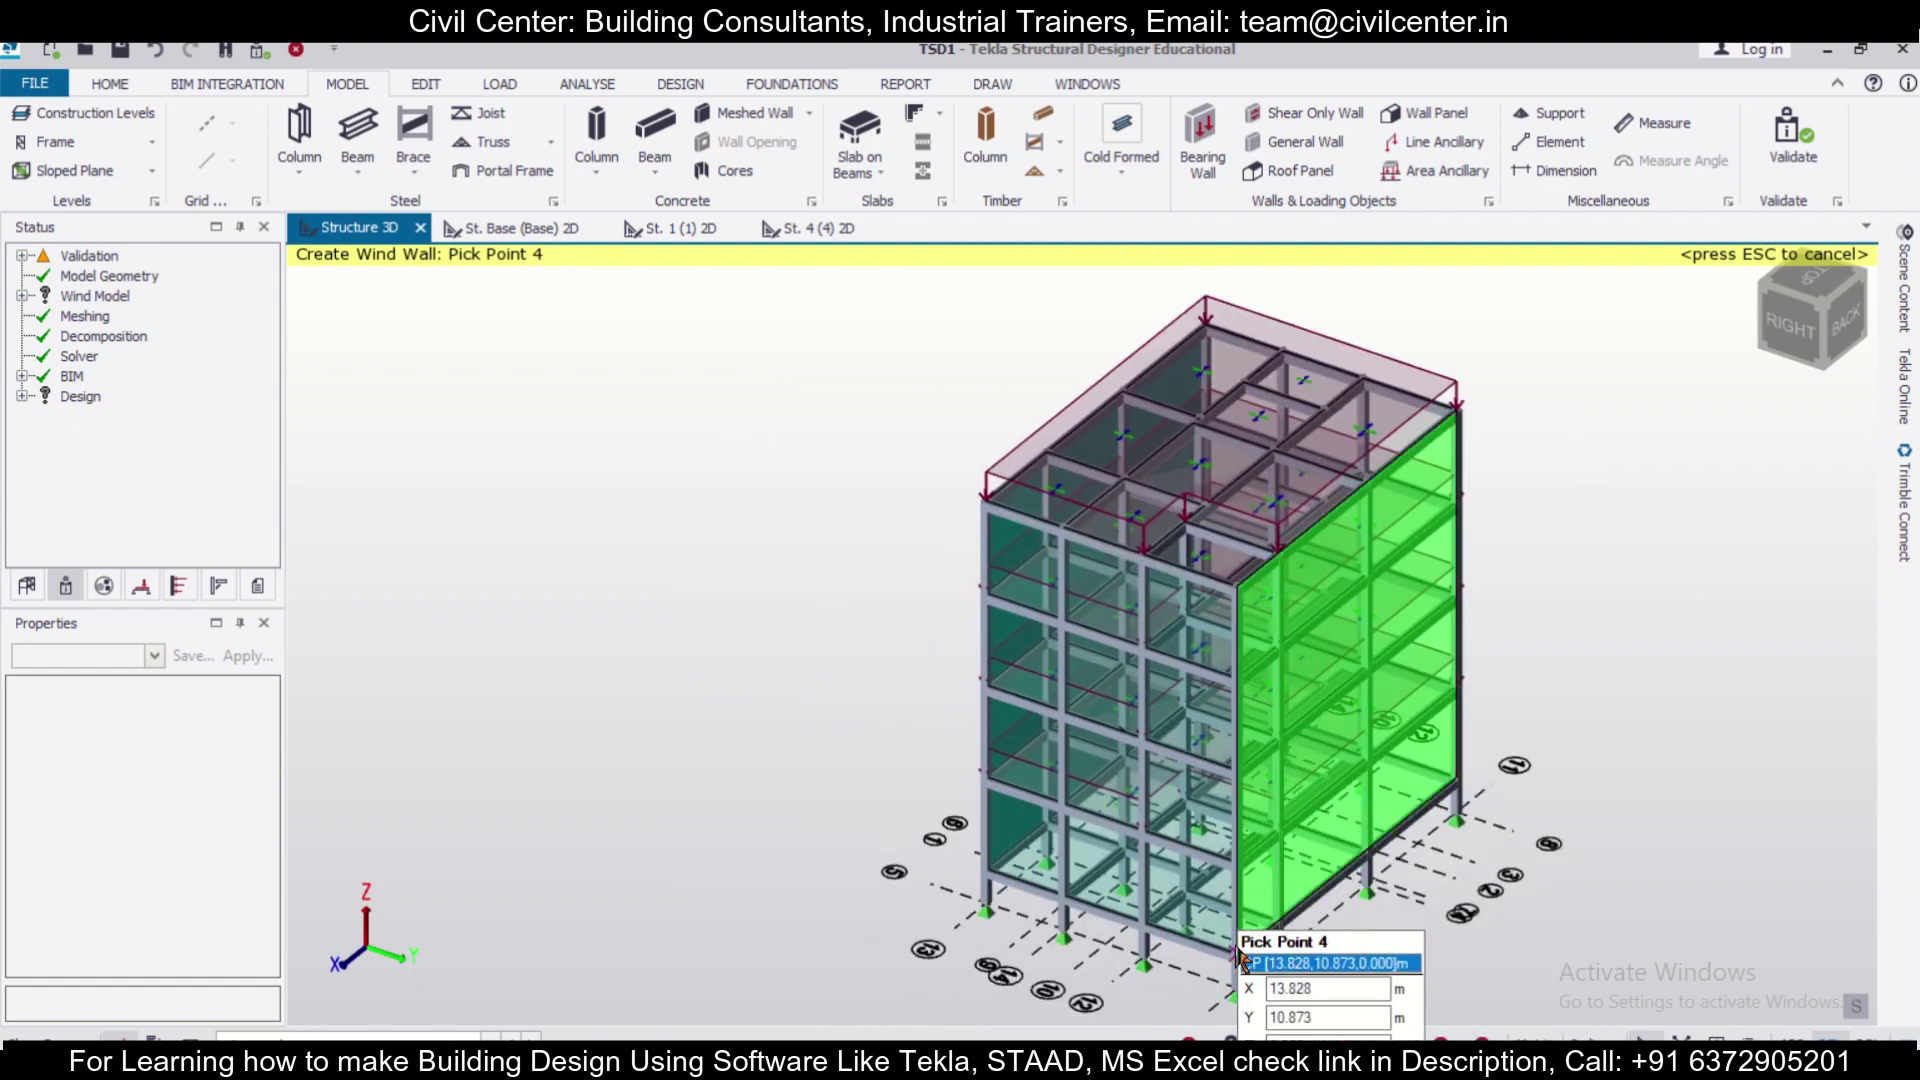
{"action": "scroll", "coordinate": [1244, 970], "scroll_direction": "up", "scroll_amount": 3}
{"action": "middle_click_drag", "start_coordinate": [1240, 955], "coordinate": [732, 908]}
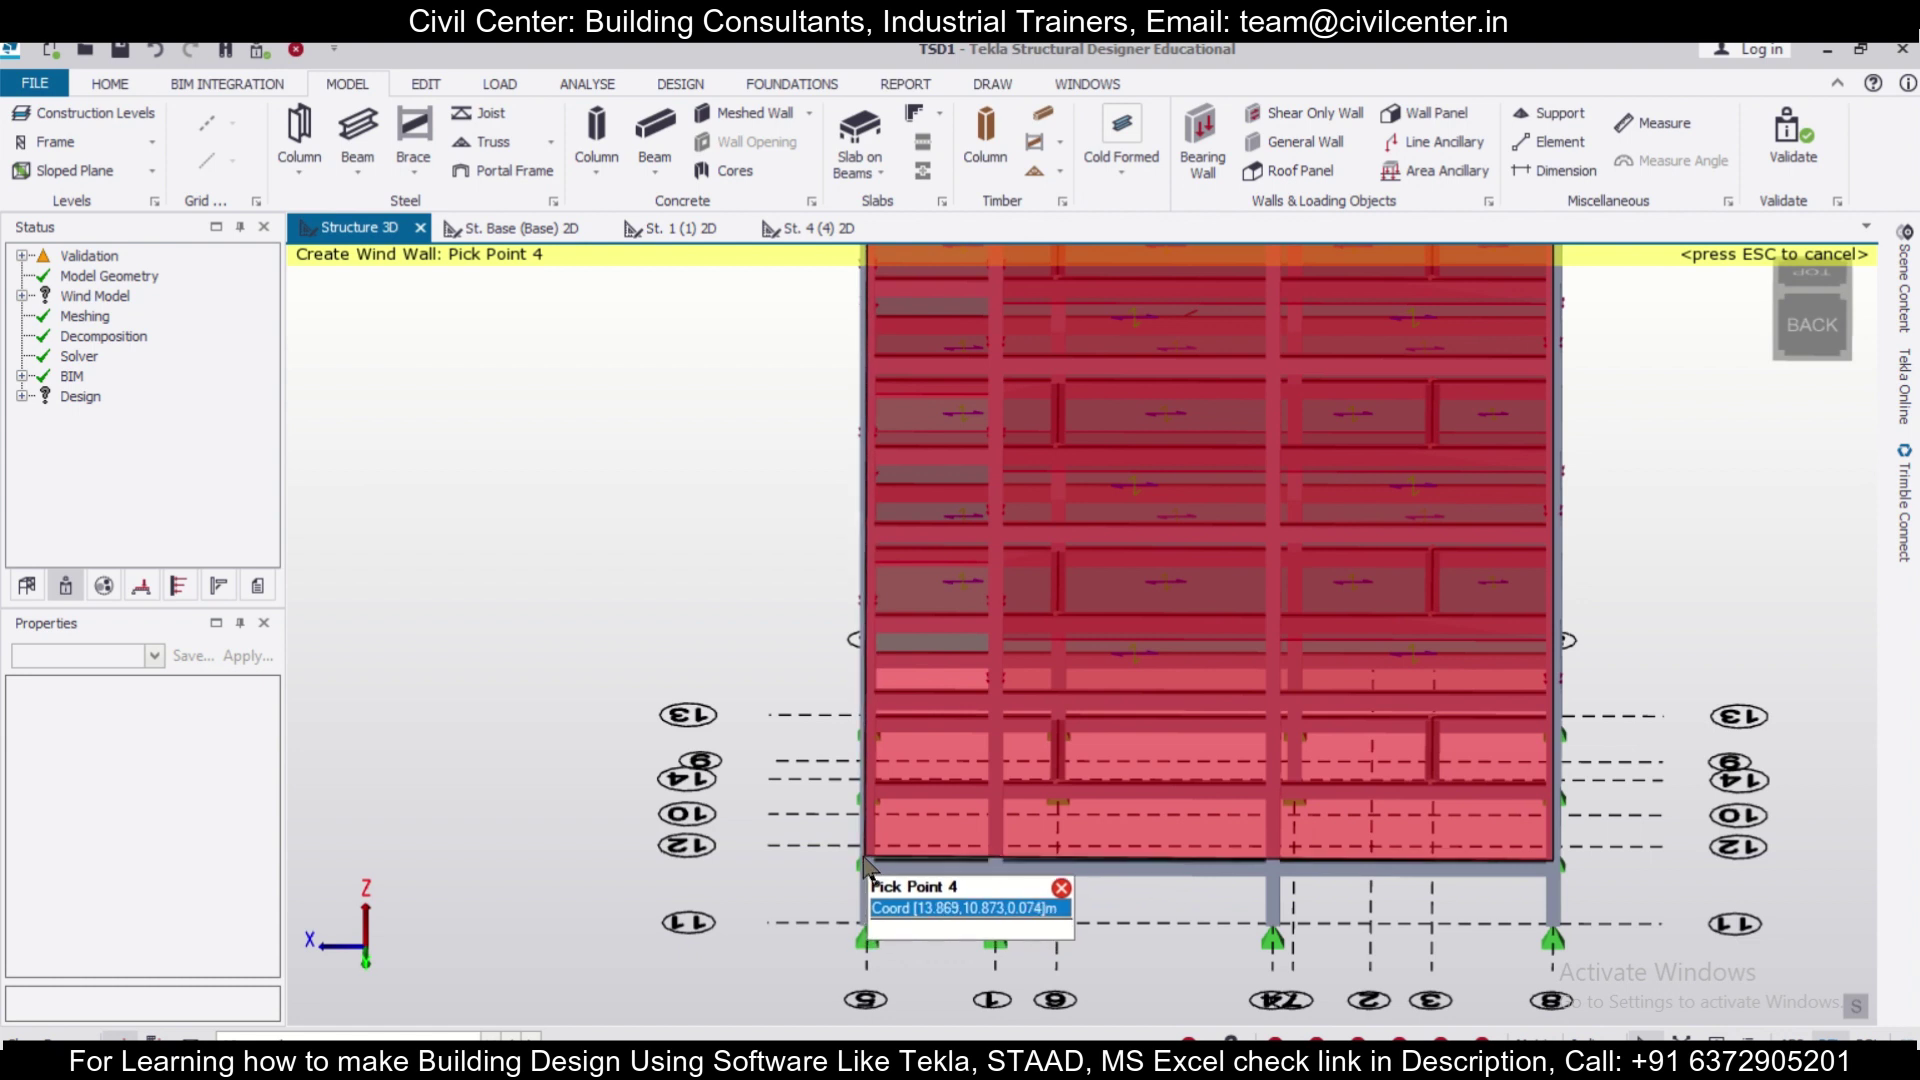
{"action": "left_click", "coordinate": [865, 876]}
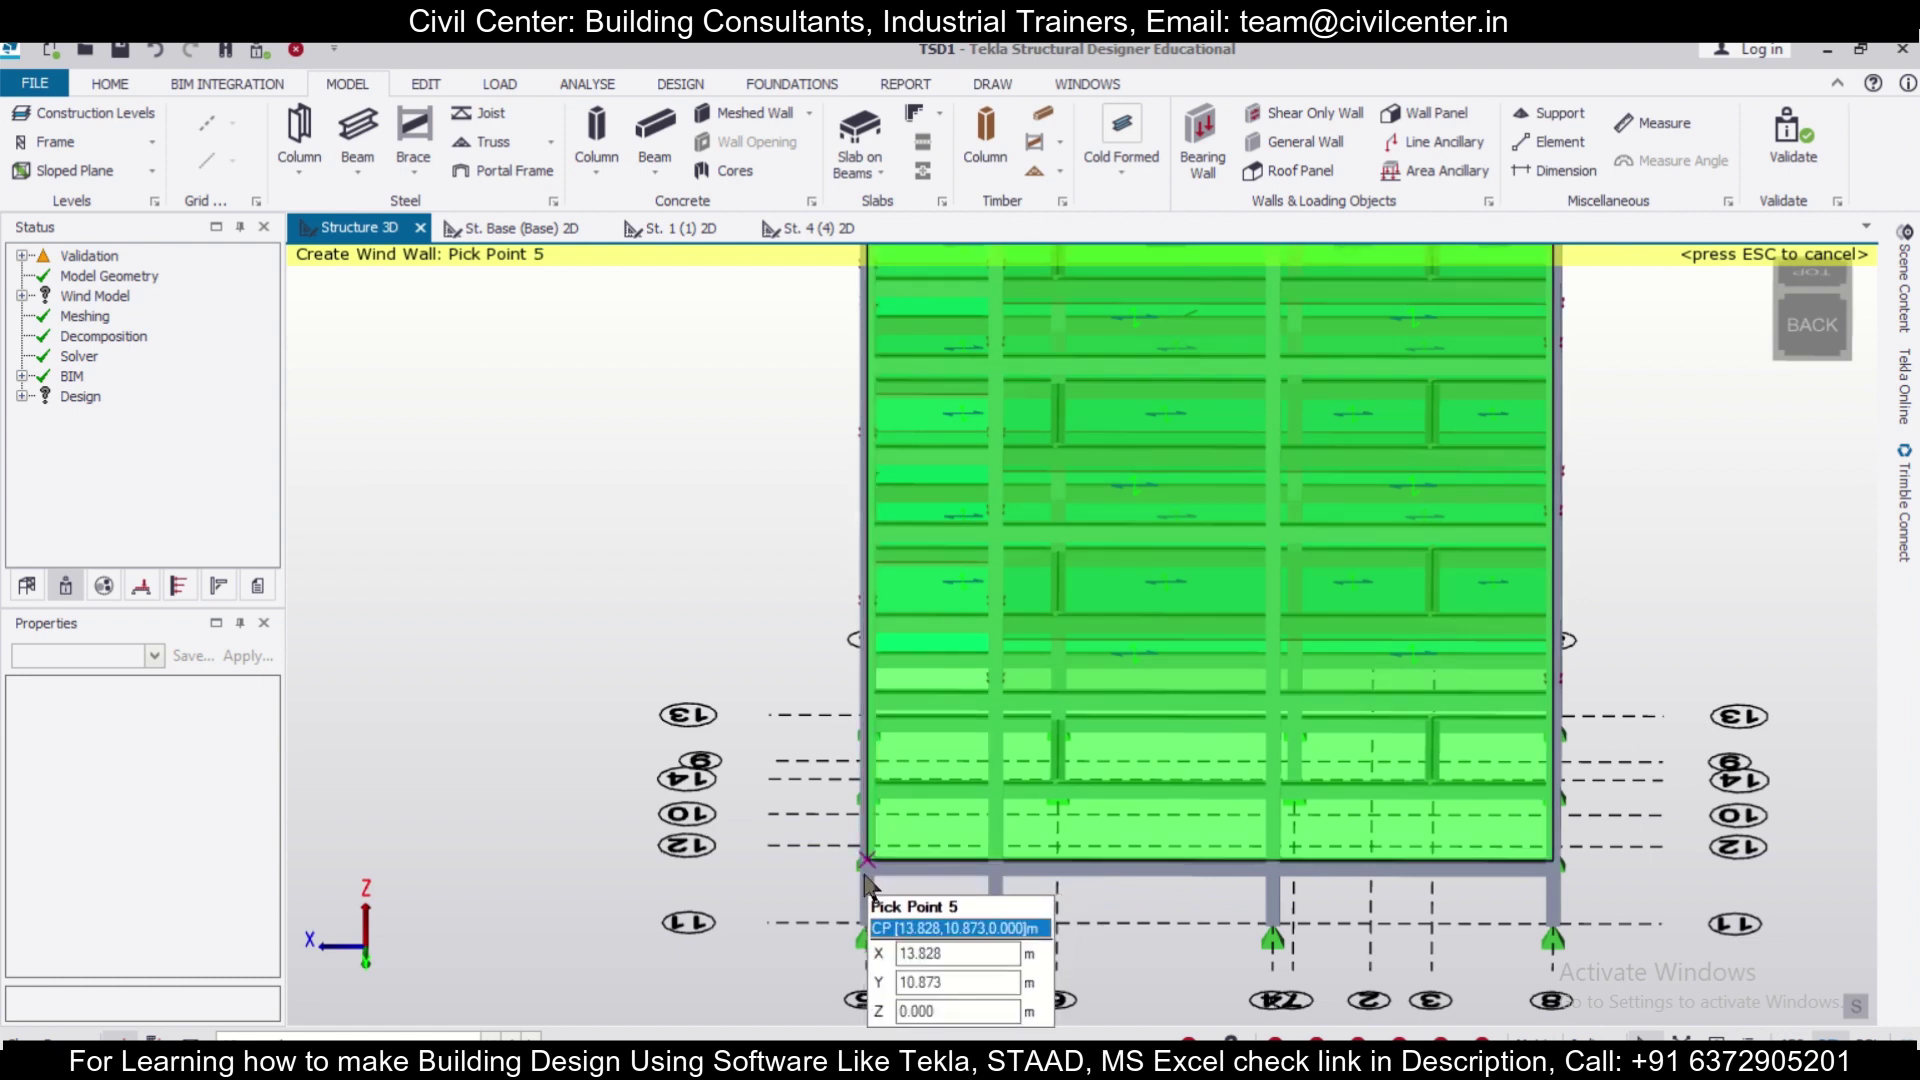
{"action": "key", "text": "Return"}
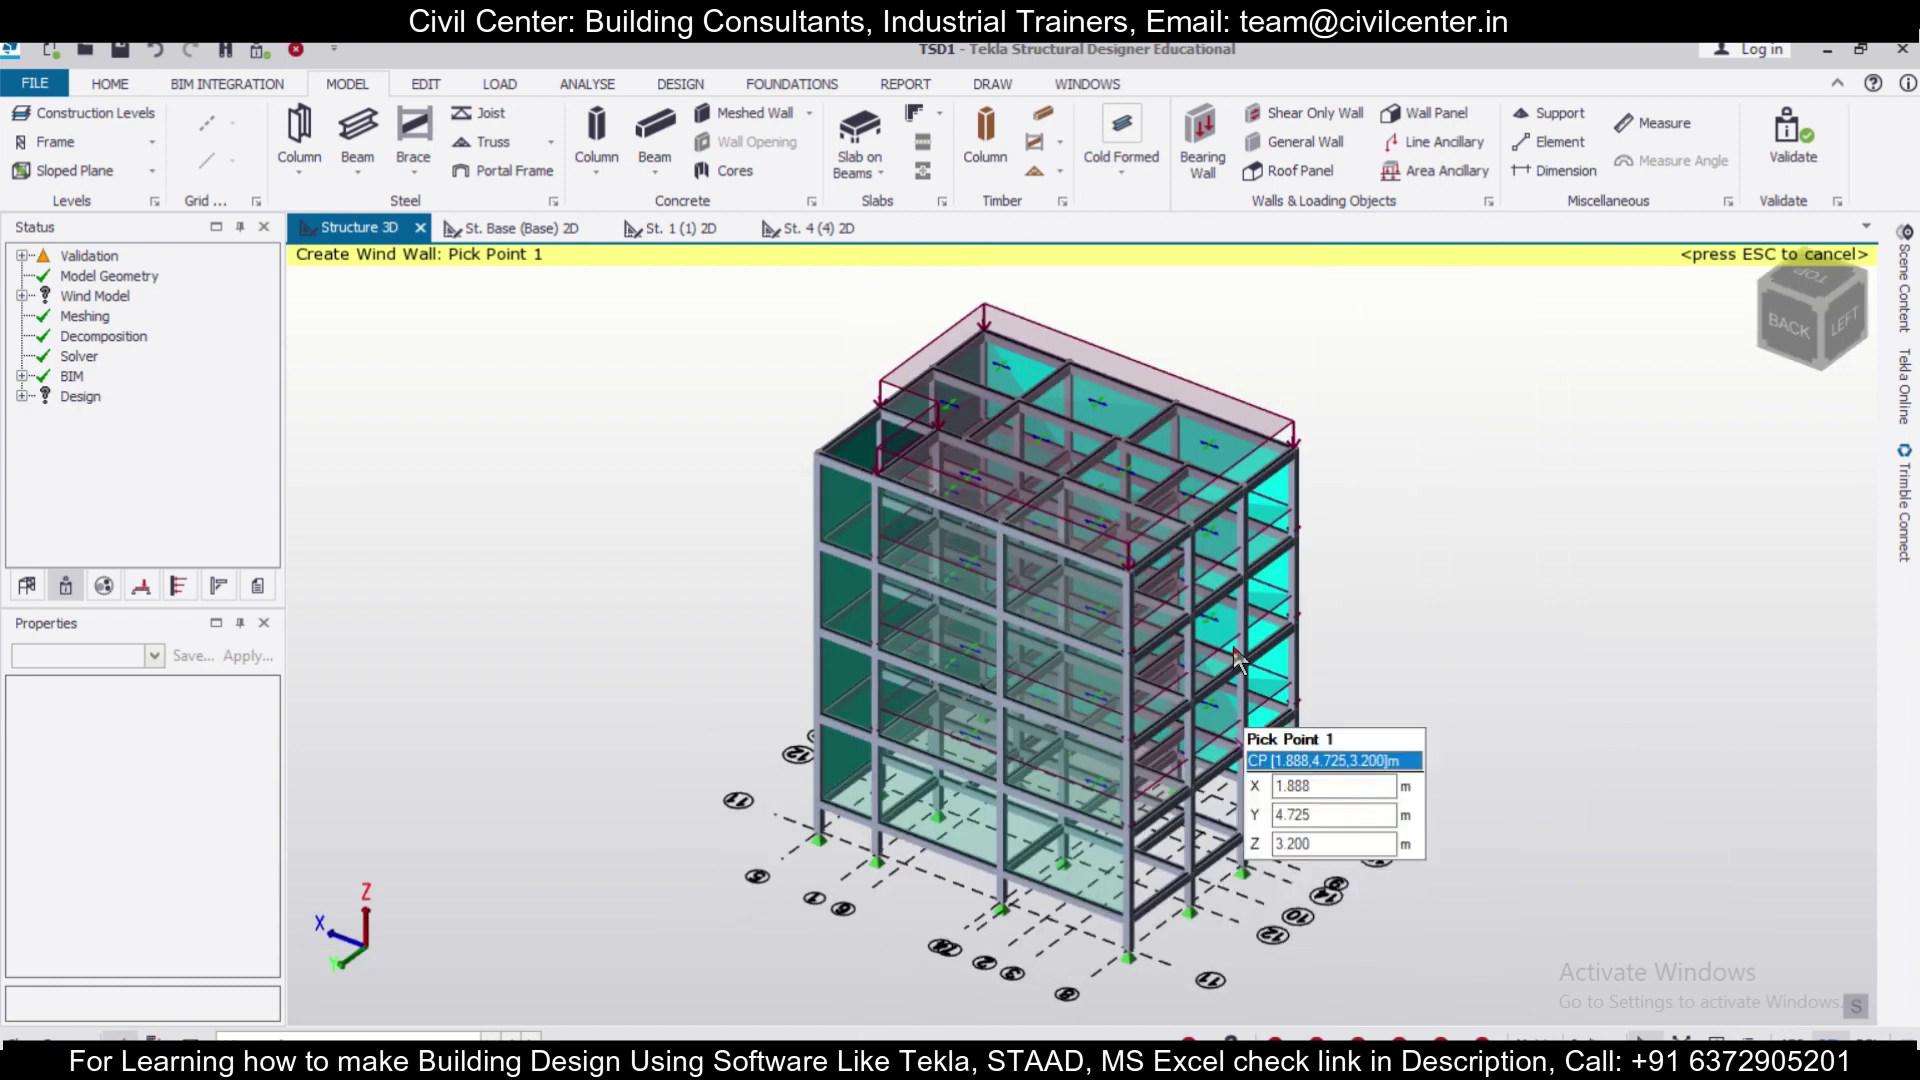
Create a wind wall panel over the building's full left face, from the roof level down to the base level.
{"action": "left_click", "coordinate": [1196, 556]}
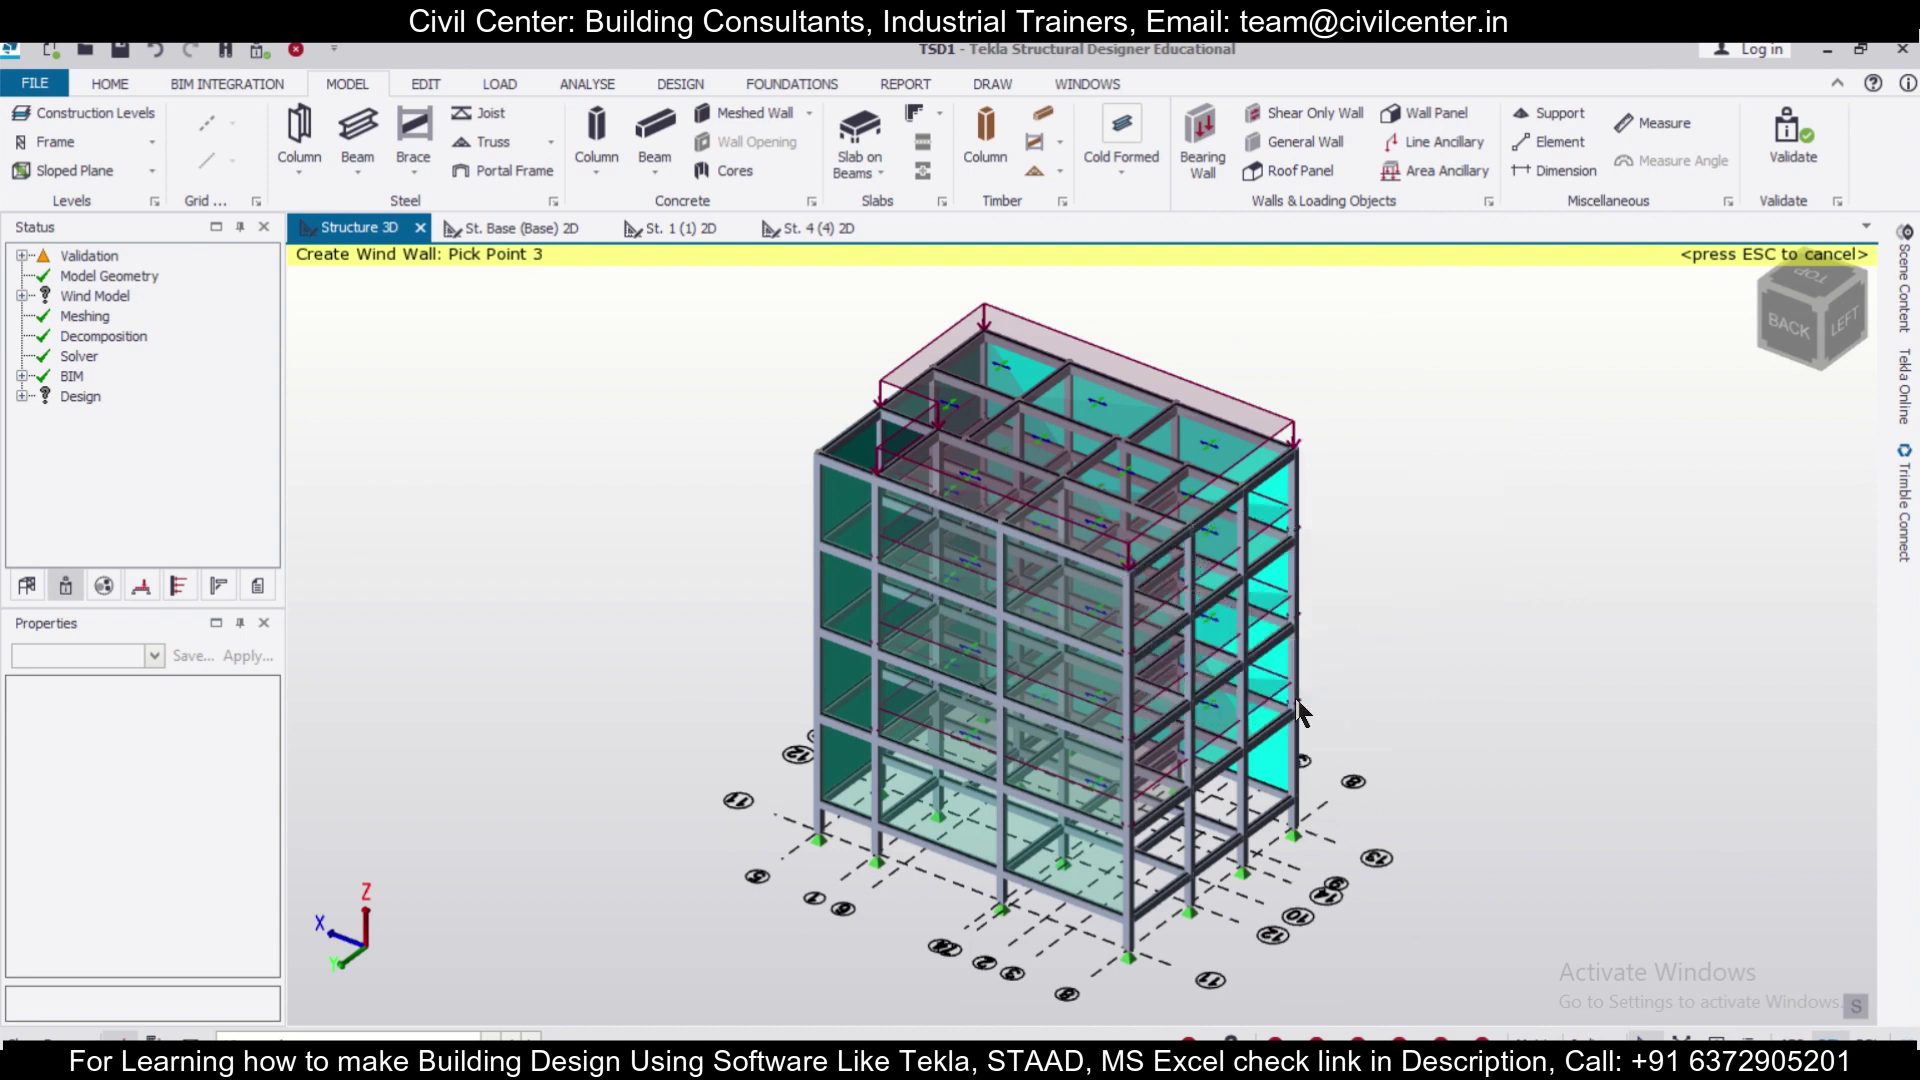
{"action": "left_click", "coordinate": [1300, 450]}
{"action": "left_click", "coordinate": [1294, 797]}
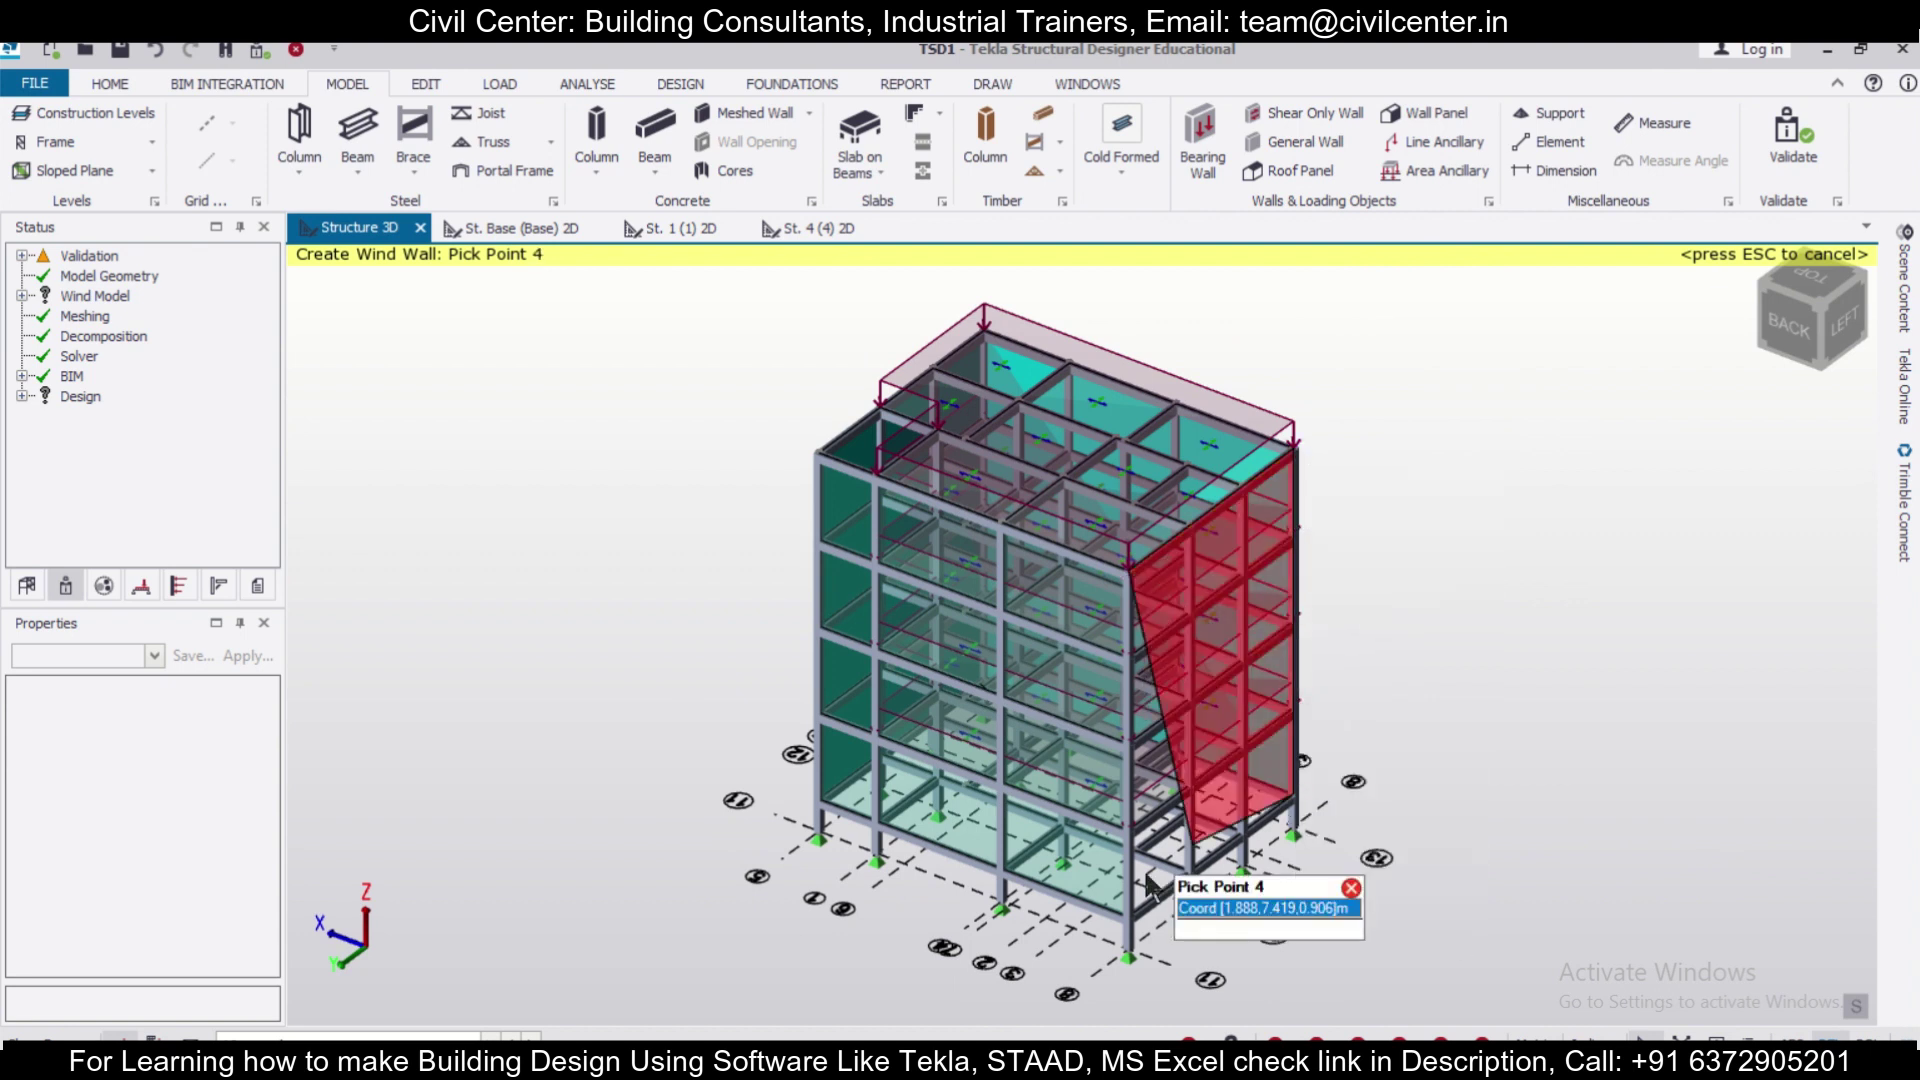
{"action": "left_click", "coordinate": [1130, 920]}
{"action": "key", "text": "Return"}
{"action": "scroll", "coordinate": [1400, 788], "scroll_direction": "down", "scroll_amount": 2}
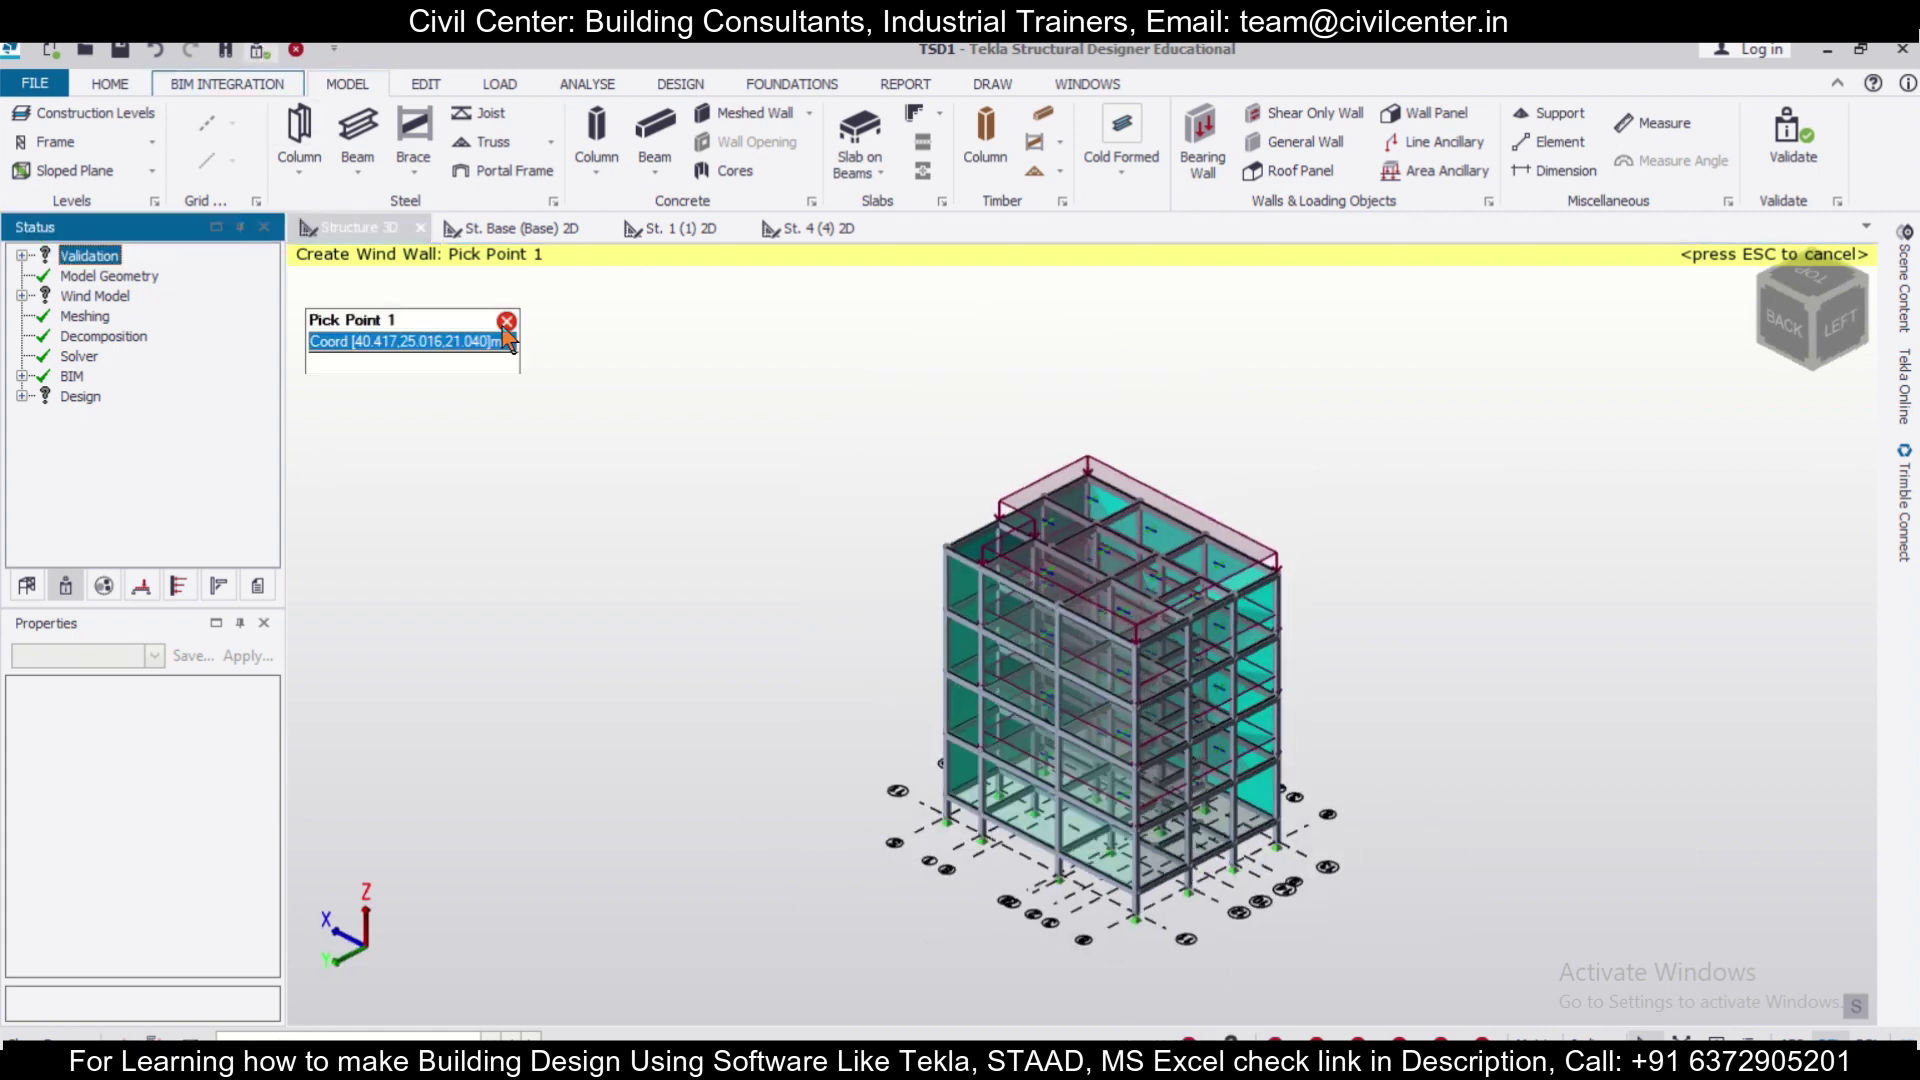
{"action": "scroll", "coordinate": [1097, 505], "scroll_direction": "up", "scroll_amount": 3}
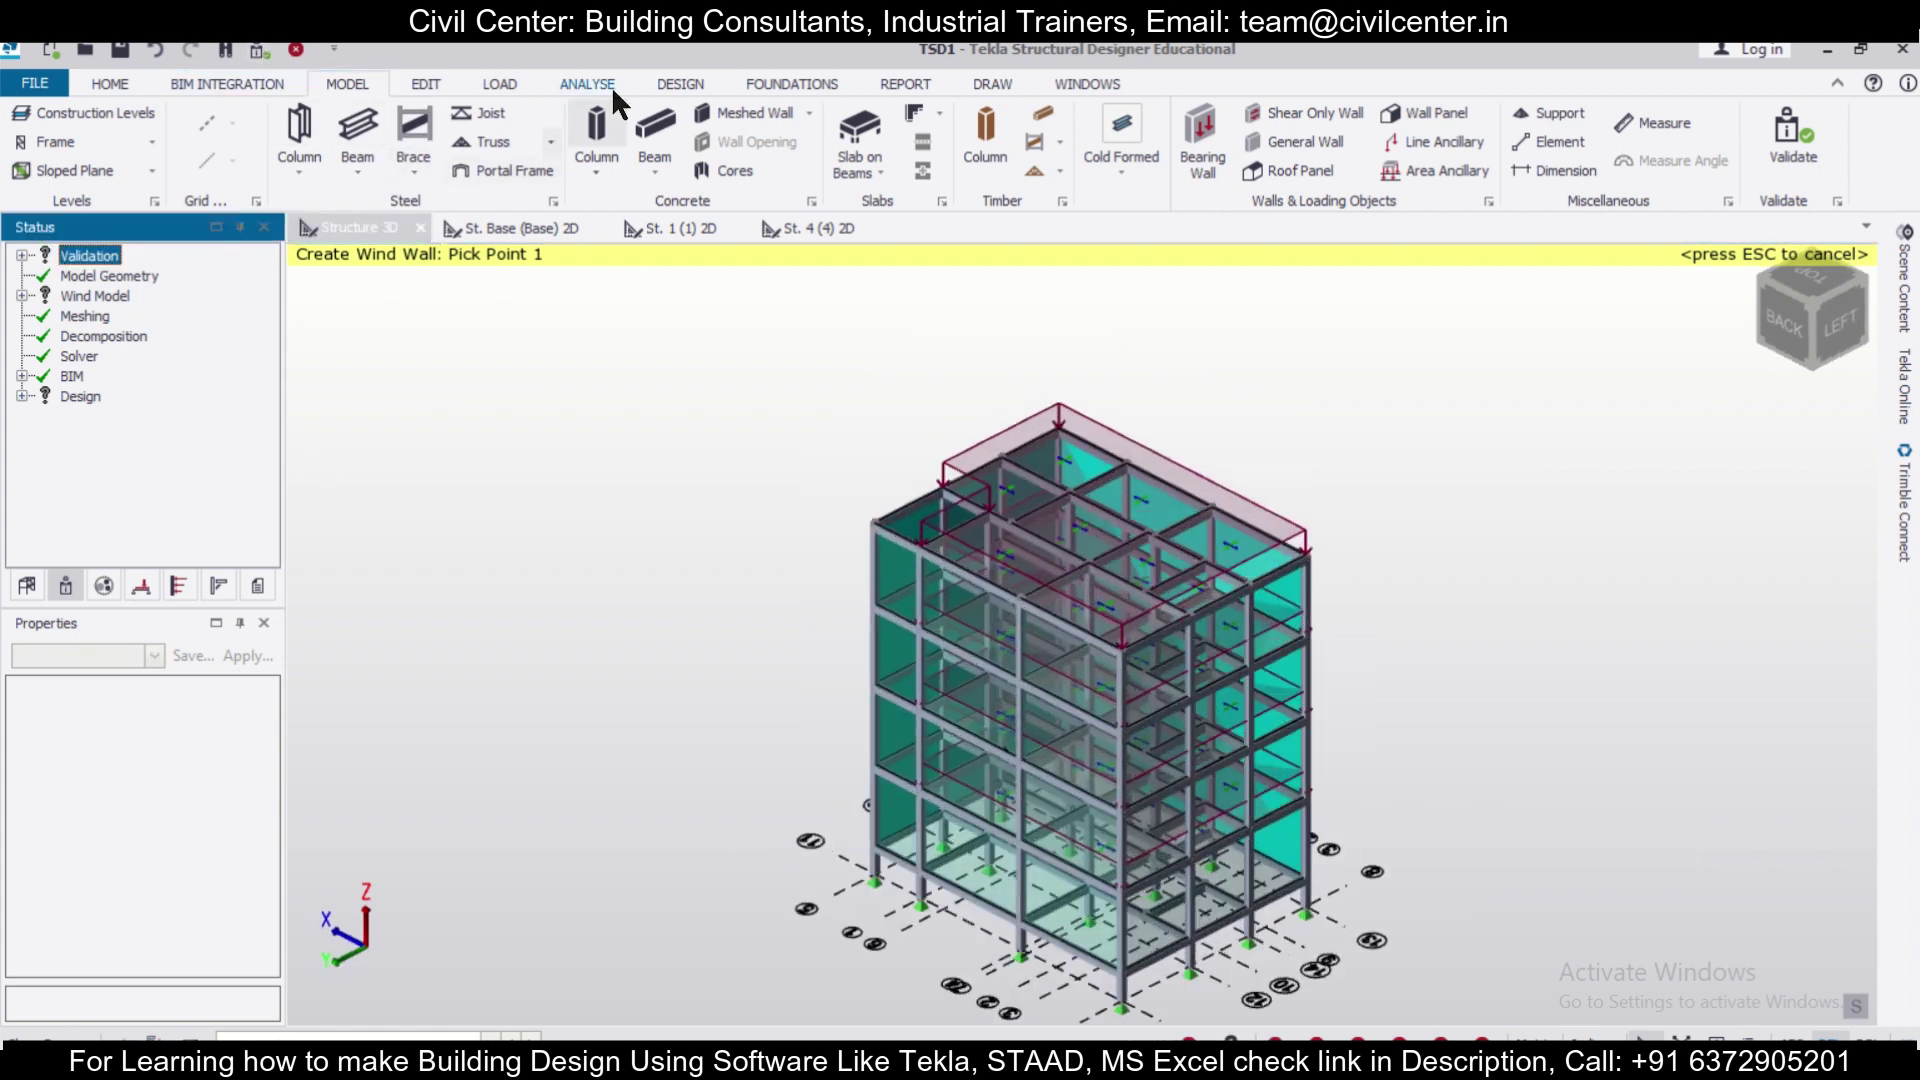
Start the Wind Wizard with worst case data, exclude topography, and set the basic wind speed to 50 m/s.
{"action": "left_click", "coordinate": [488, 82]}
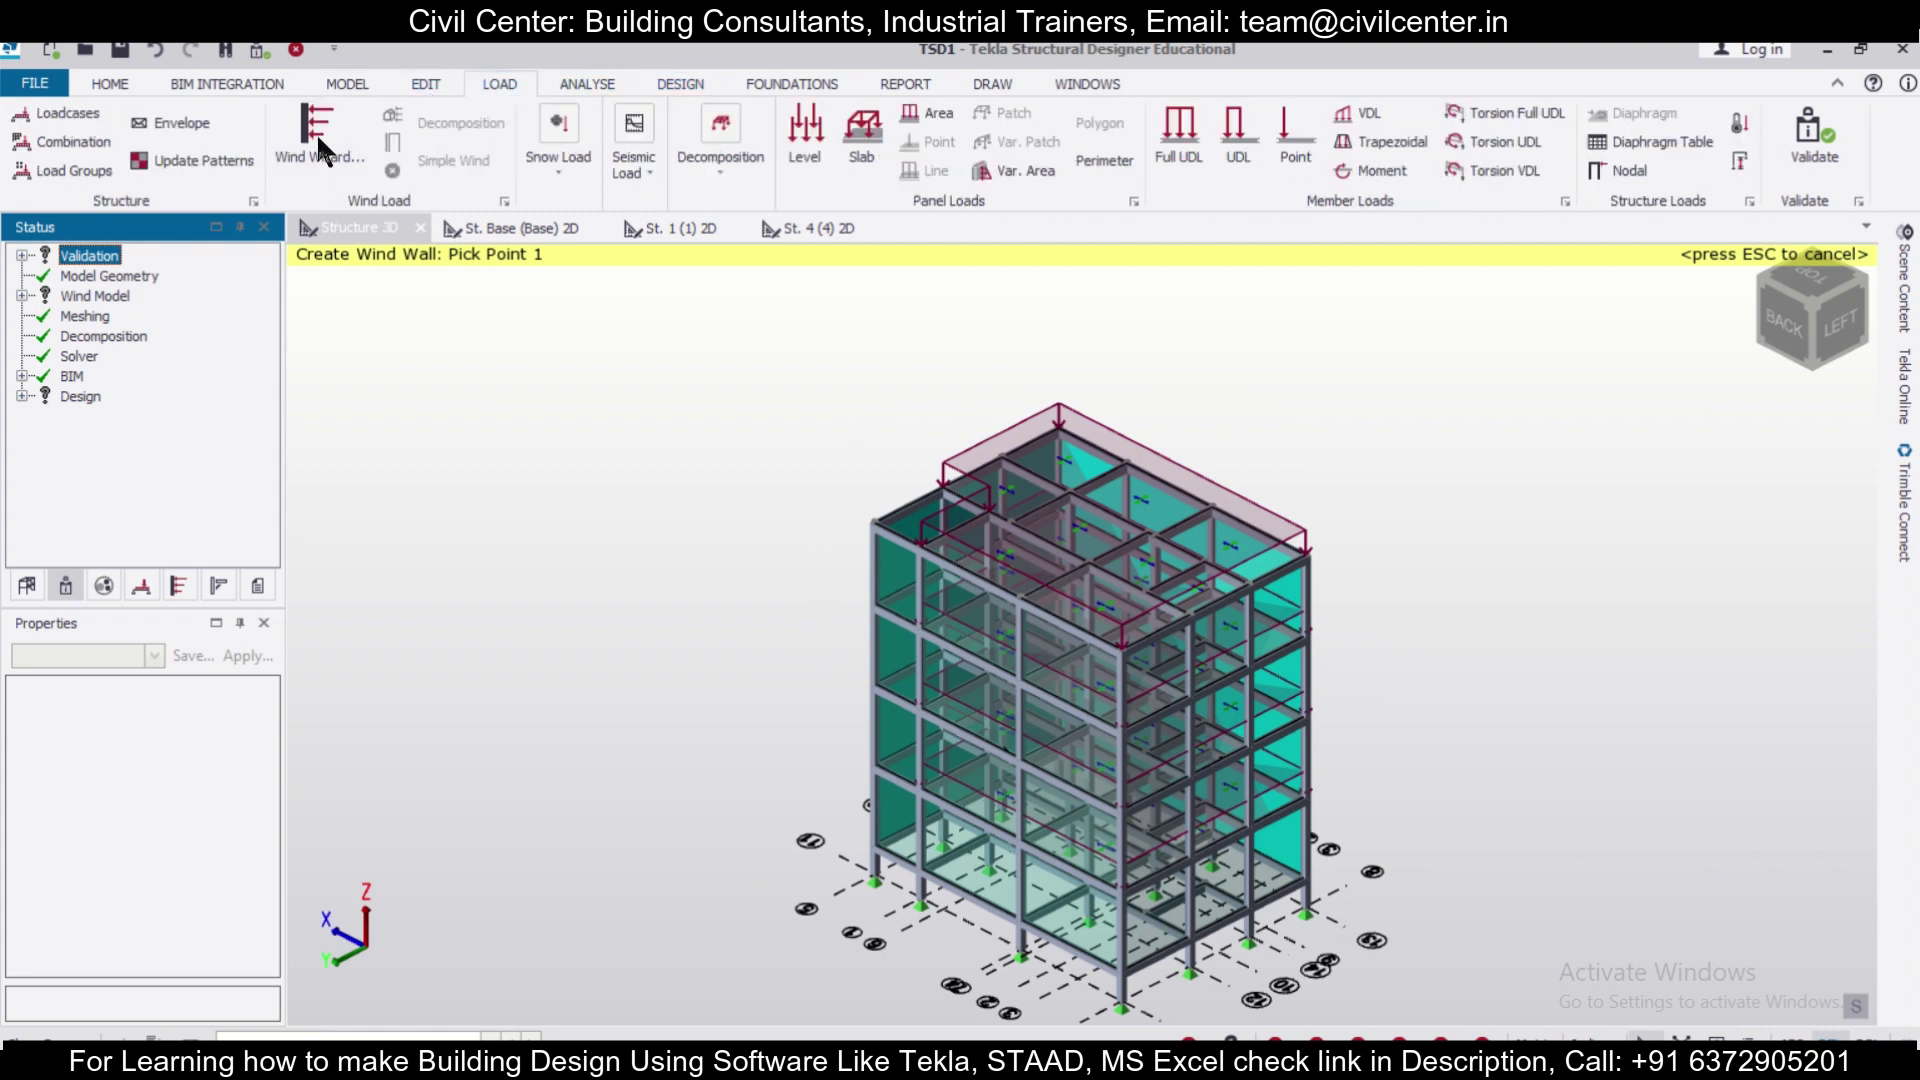
{"action": "left_click", "coordinate": [111, 440]}
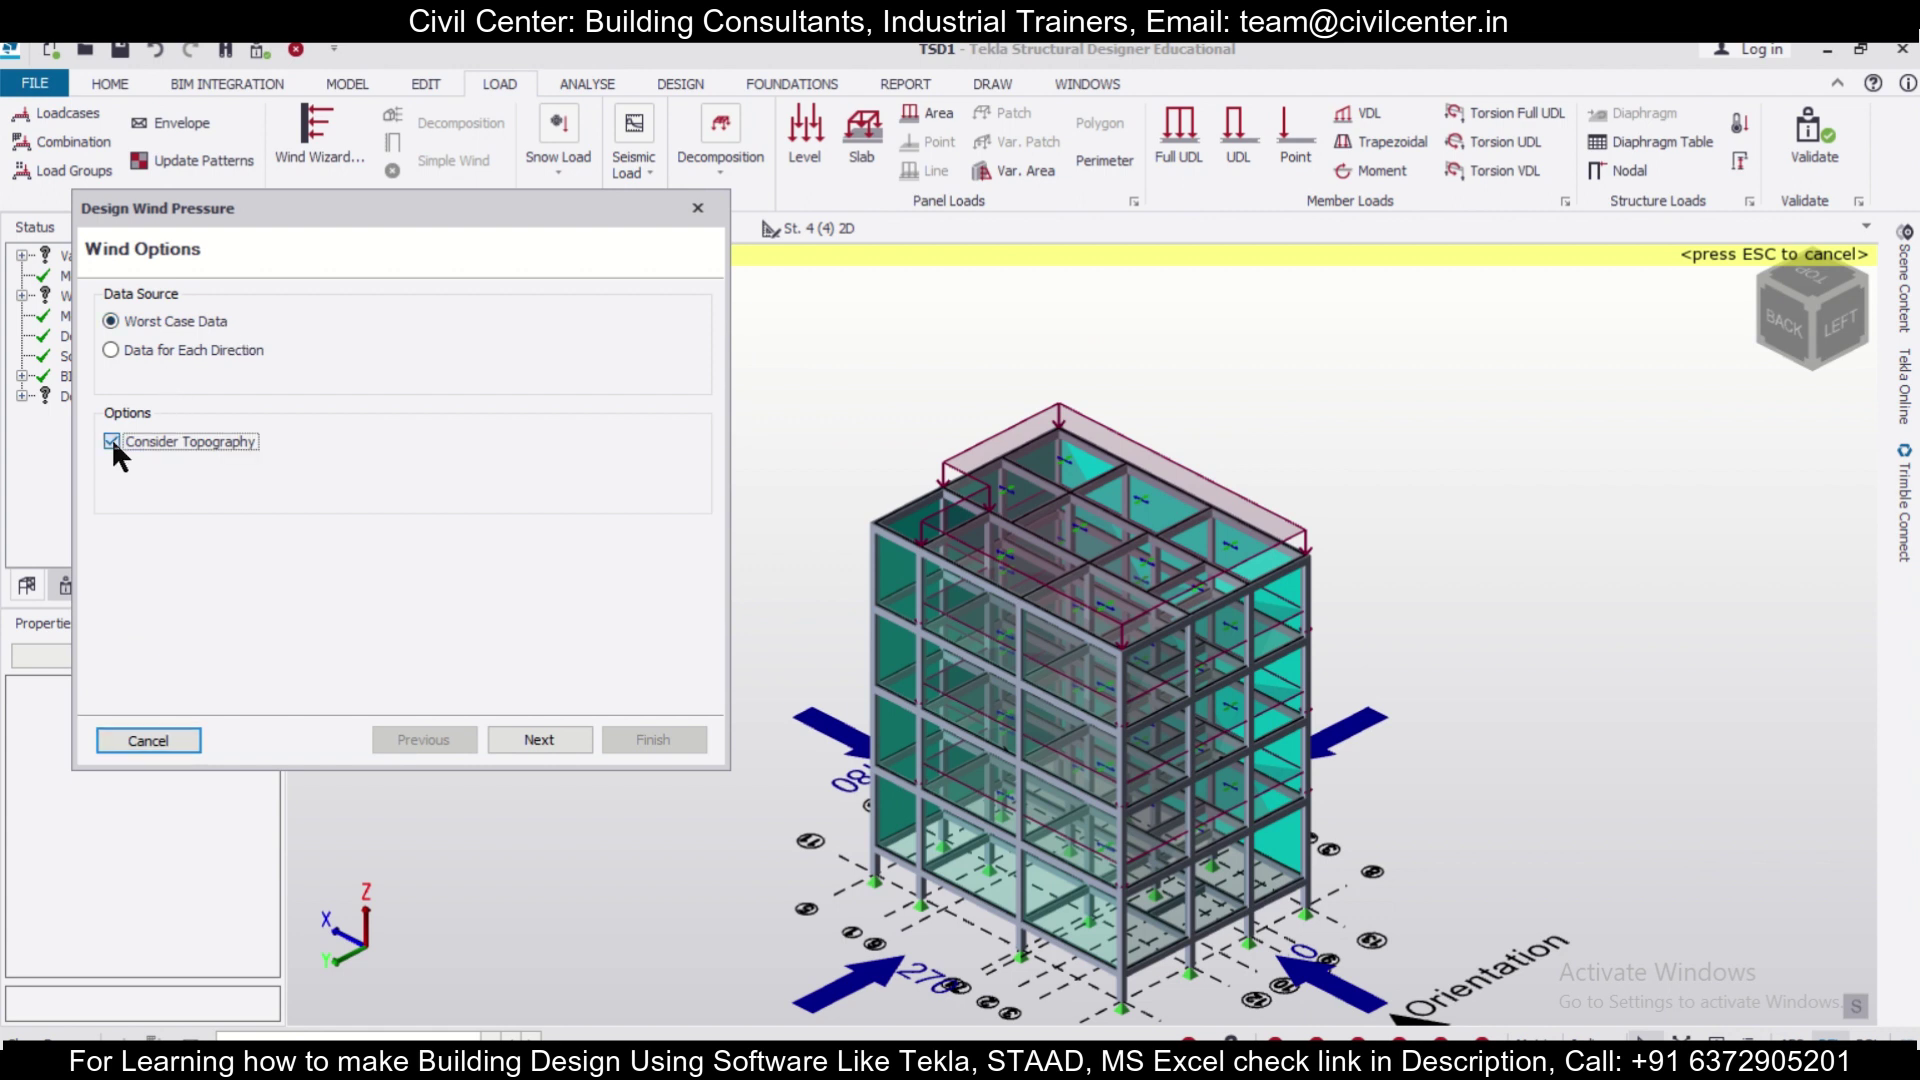
{"action": "left_click", "coordinate": [538, 739]}
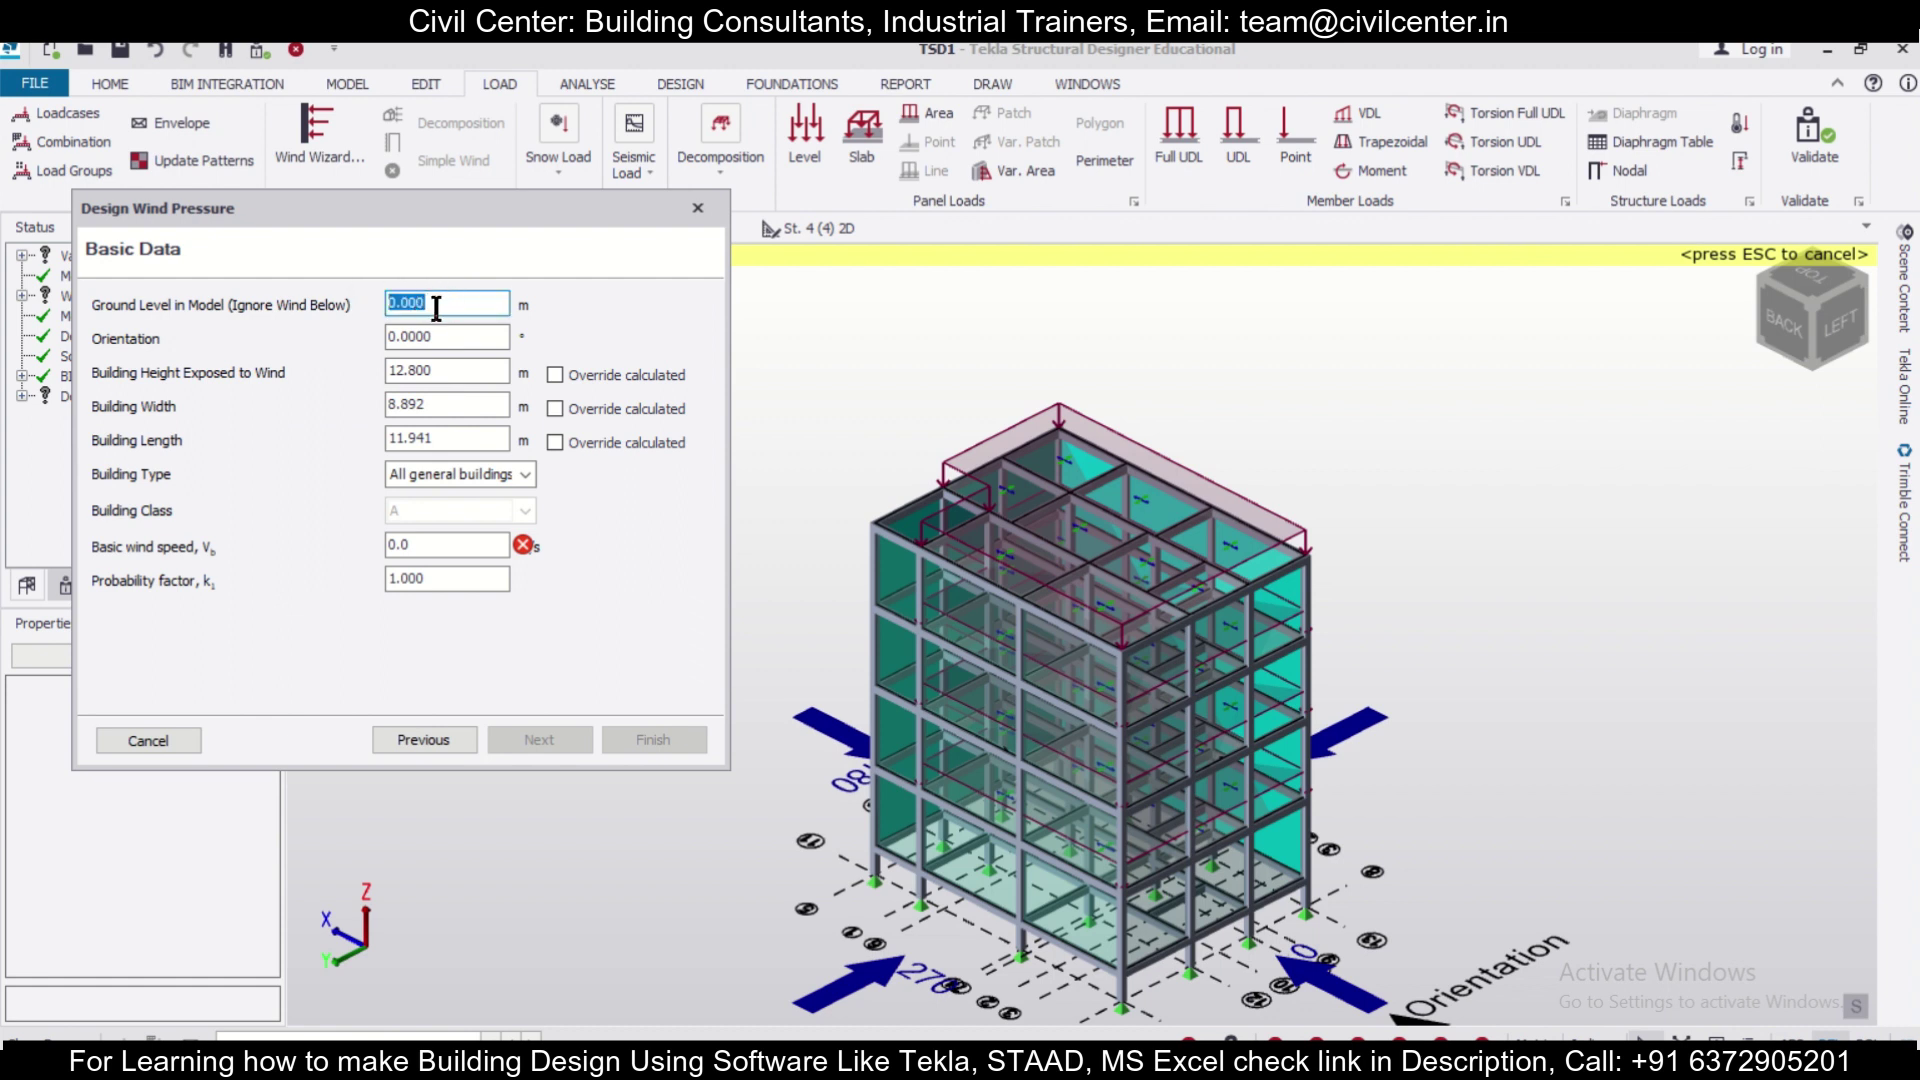
{"action": "left_click", "coordinate": [456, 548]}
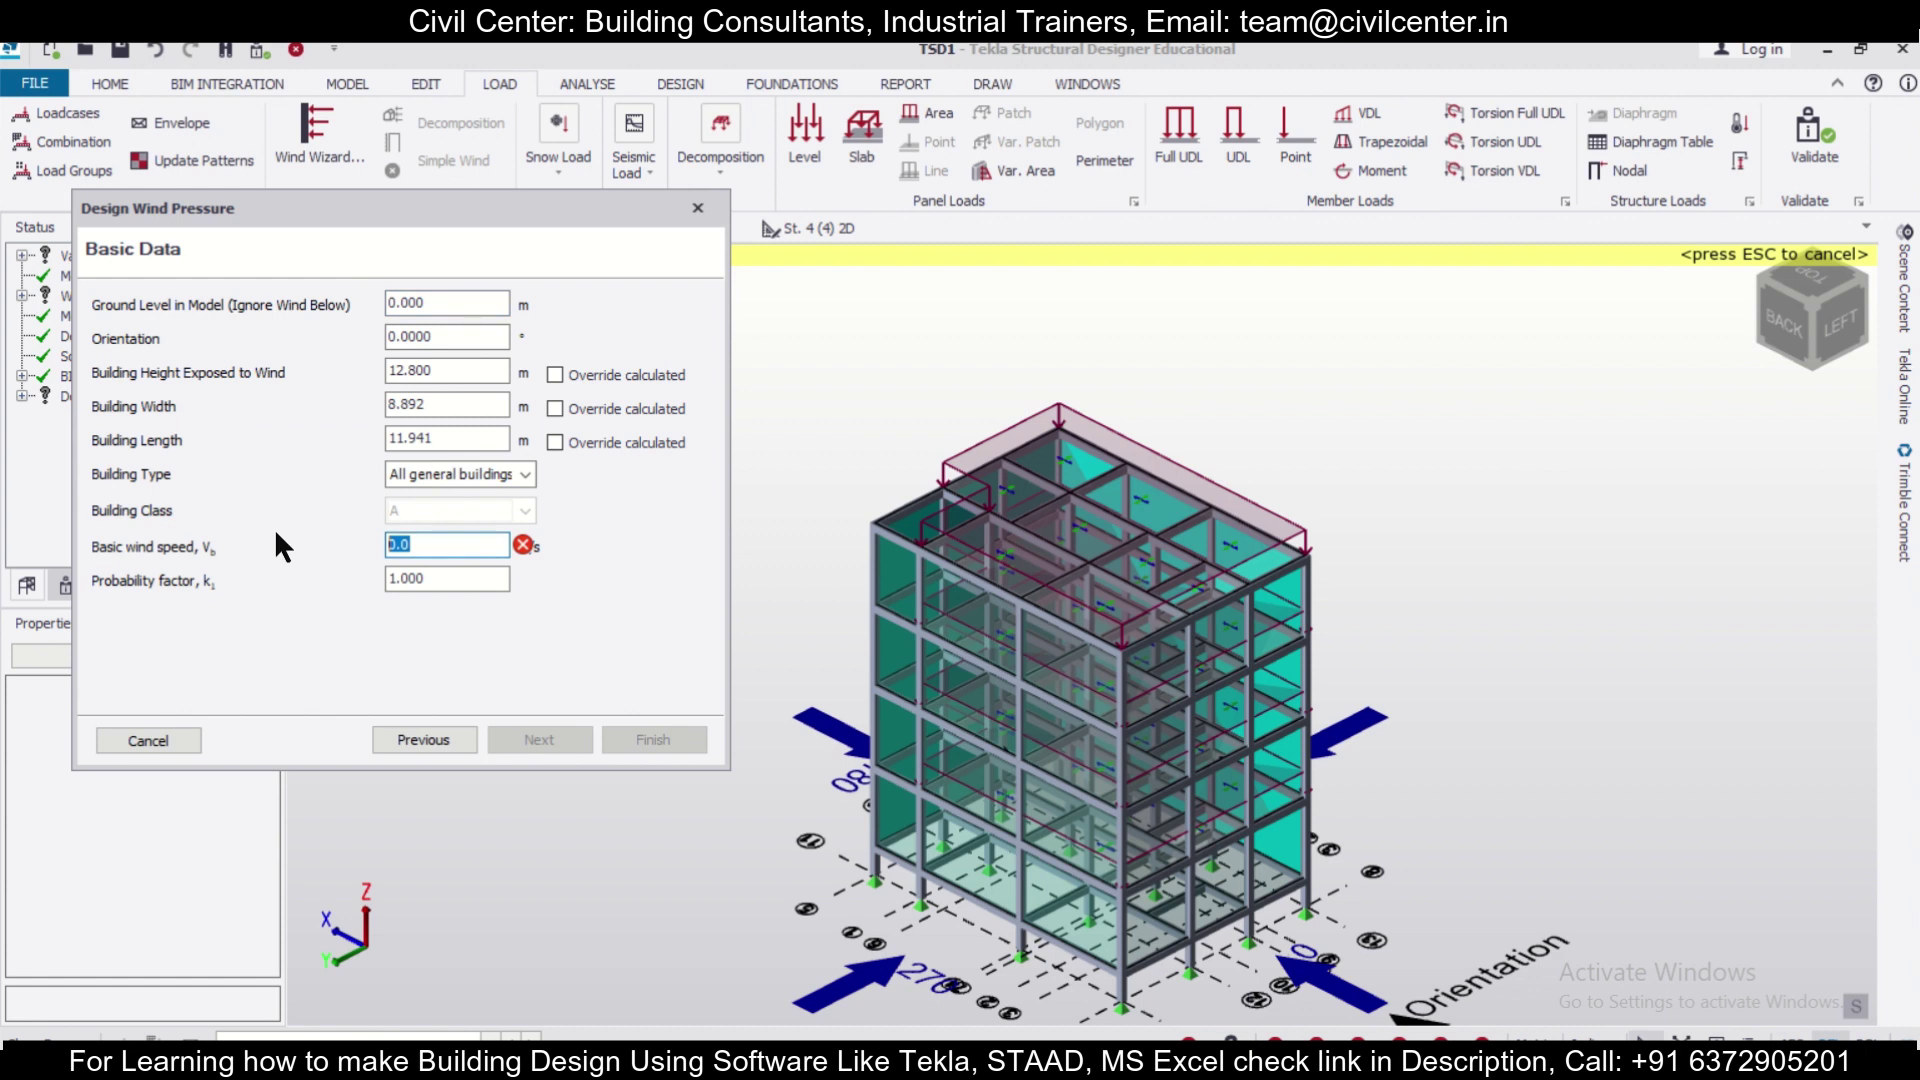
{"action": "type", "text": "50"}
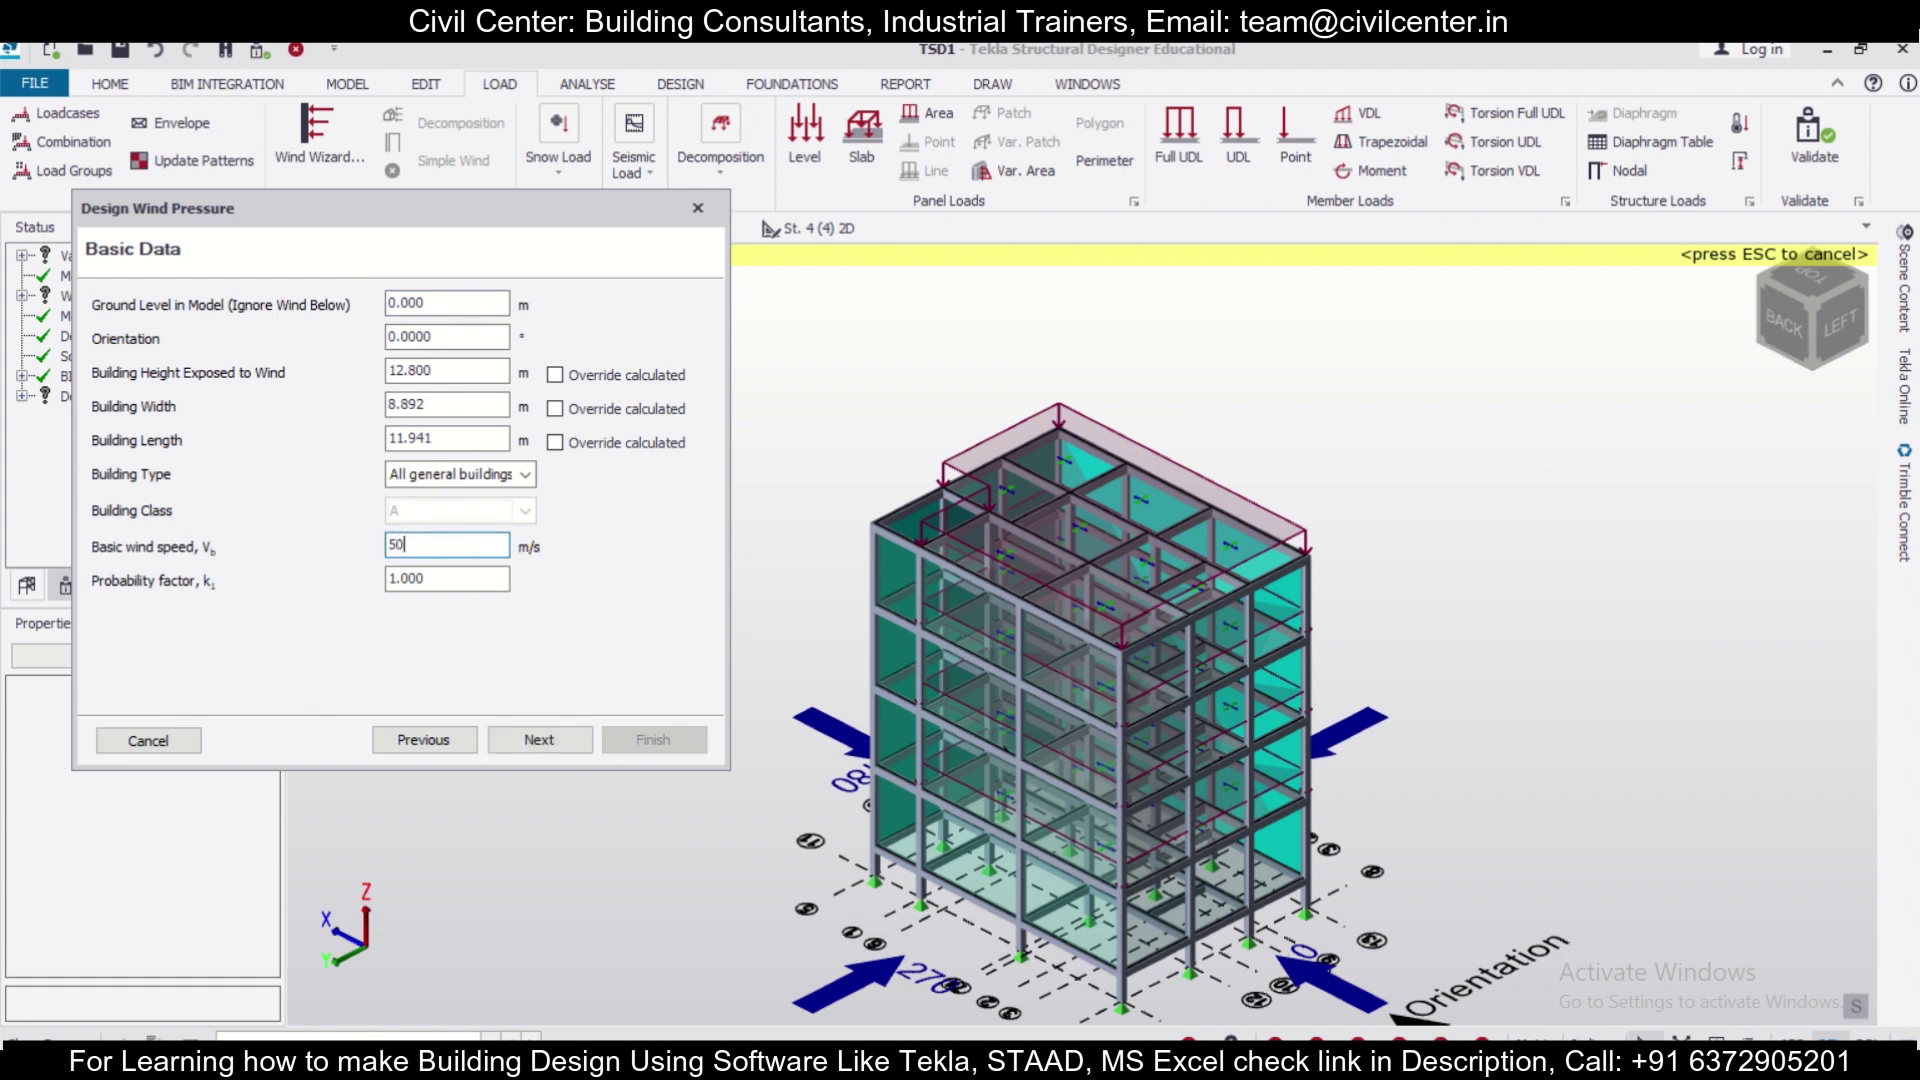
{"action": "left_click", "coordinate": [549, 740]}
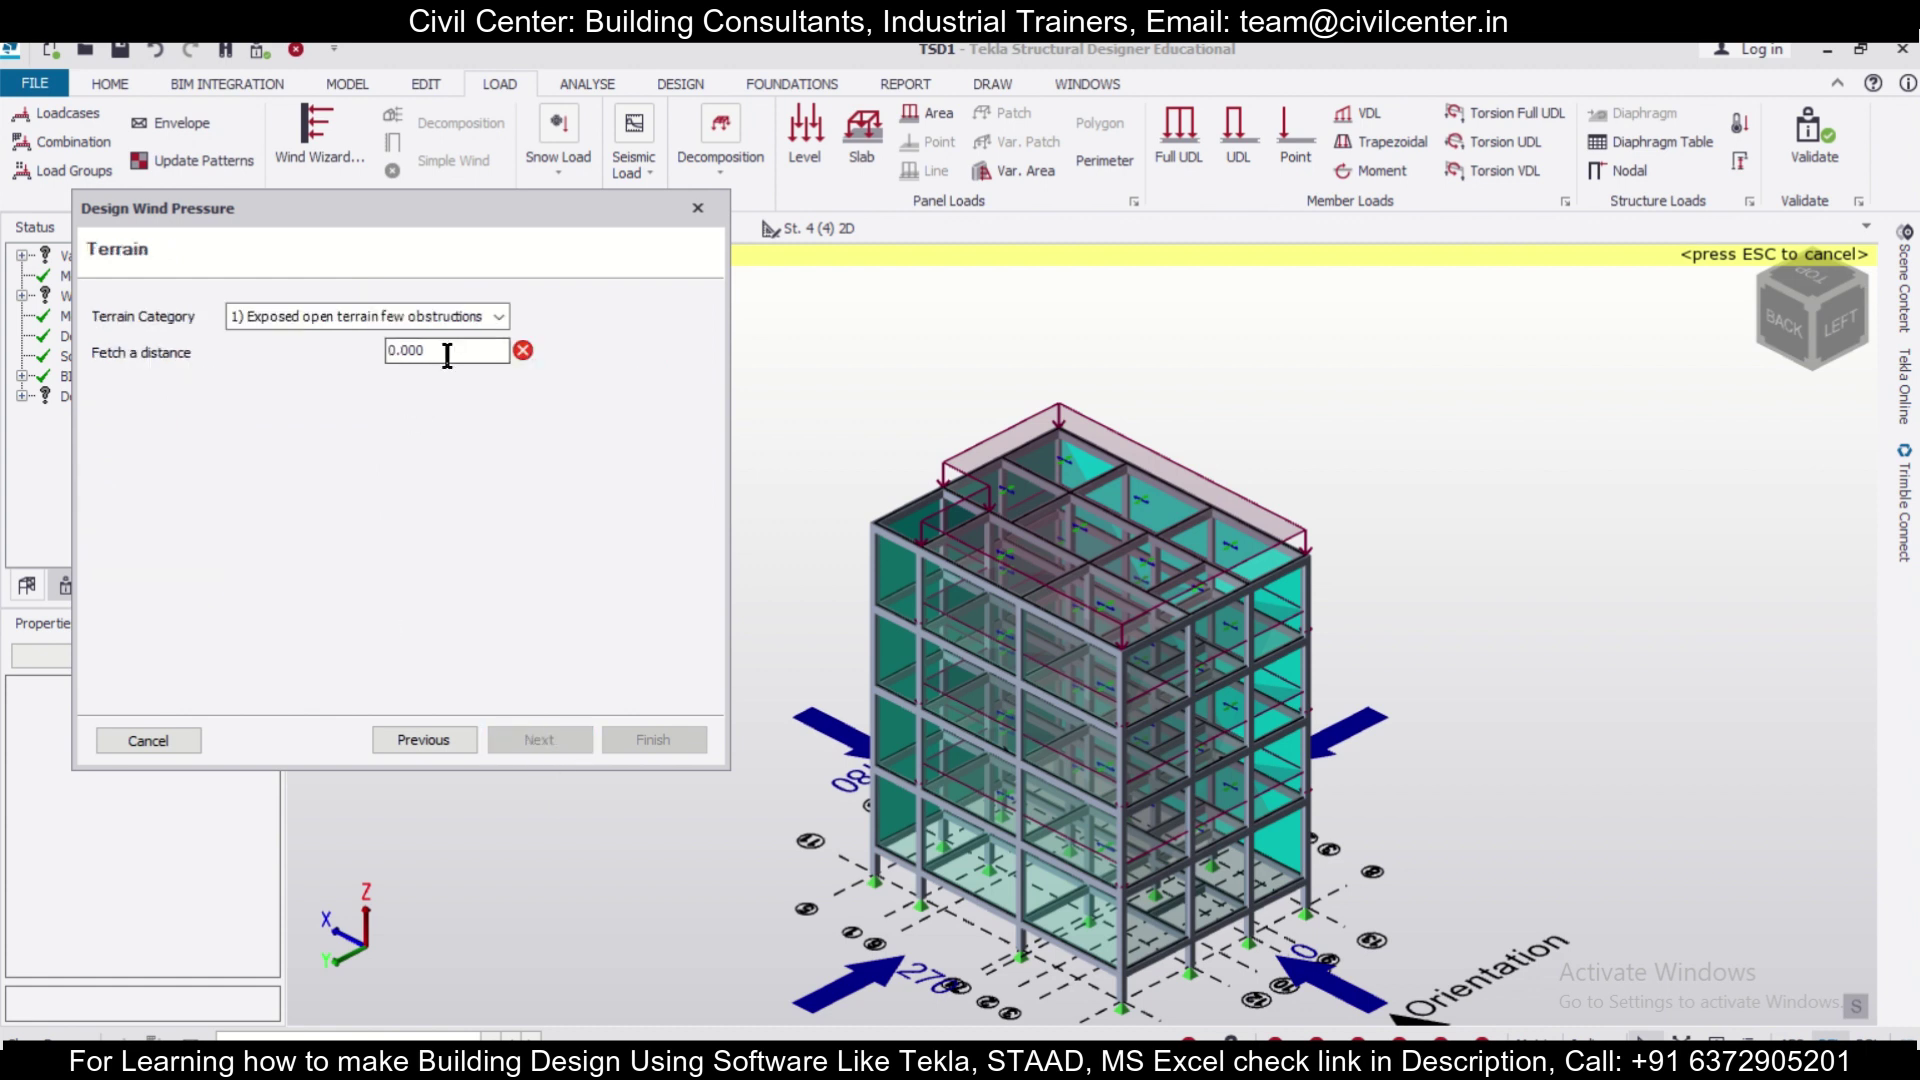
Set the fetch distance to 5 m for the exposed open terrain category and finish the wind pressure design.
{"action": "type", "text": "5"}
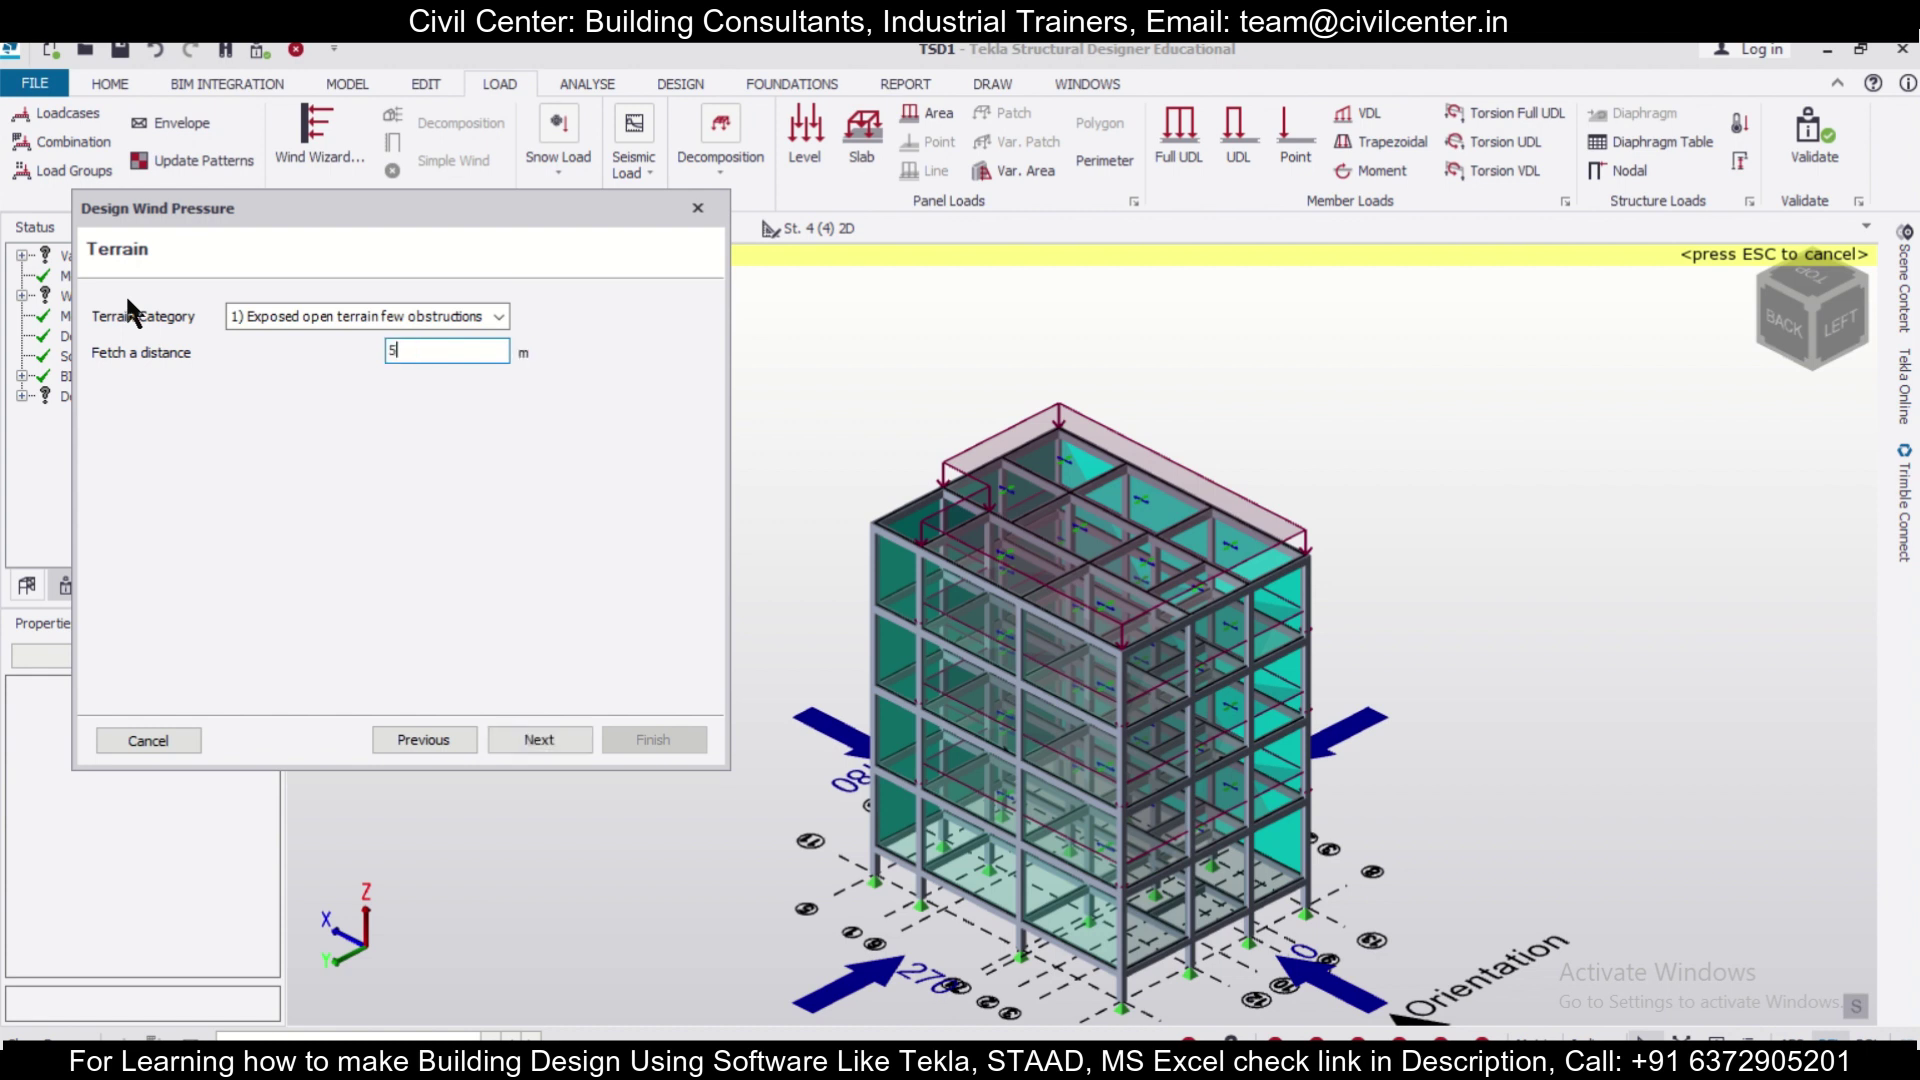
{"action": "left_click", "coordinate": [530, 742]}
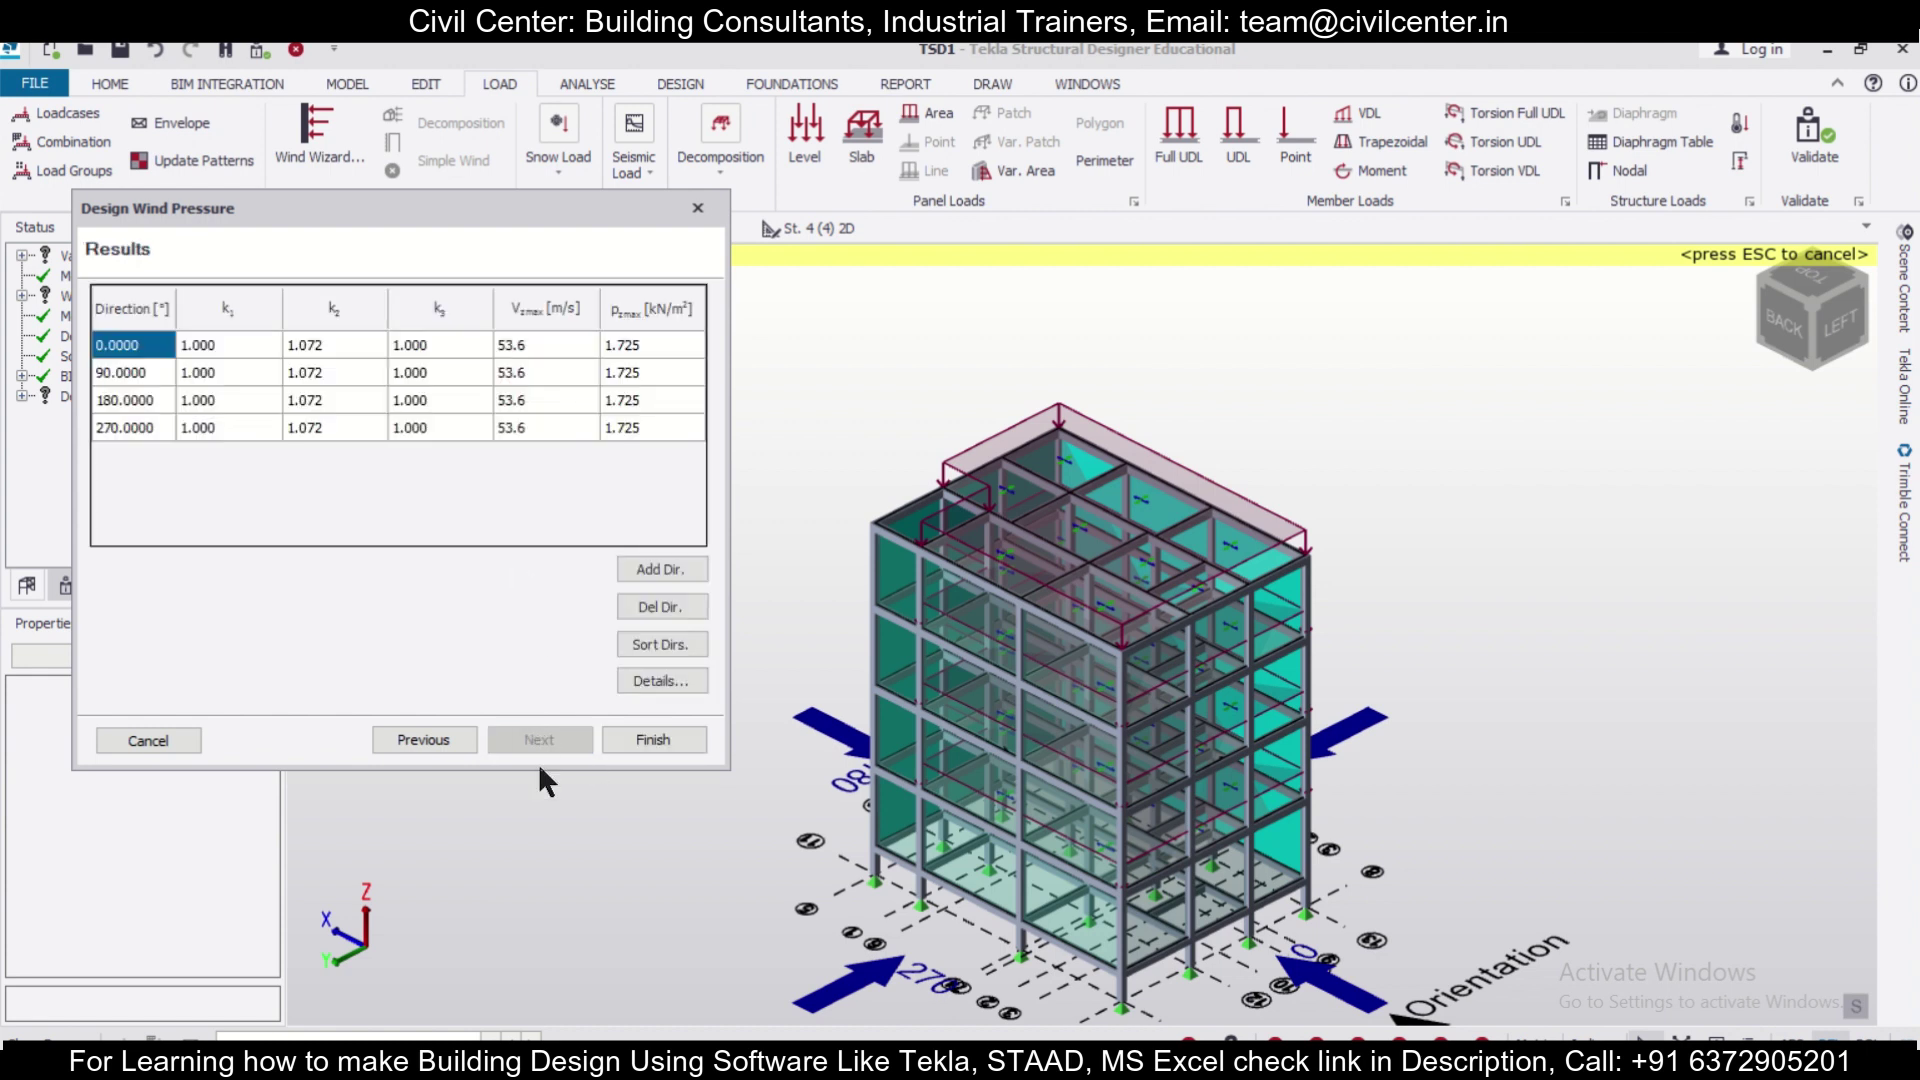
{"action": "left_click", "coordinate": [680, 740]}
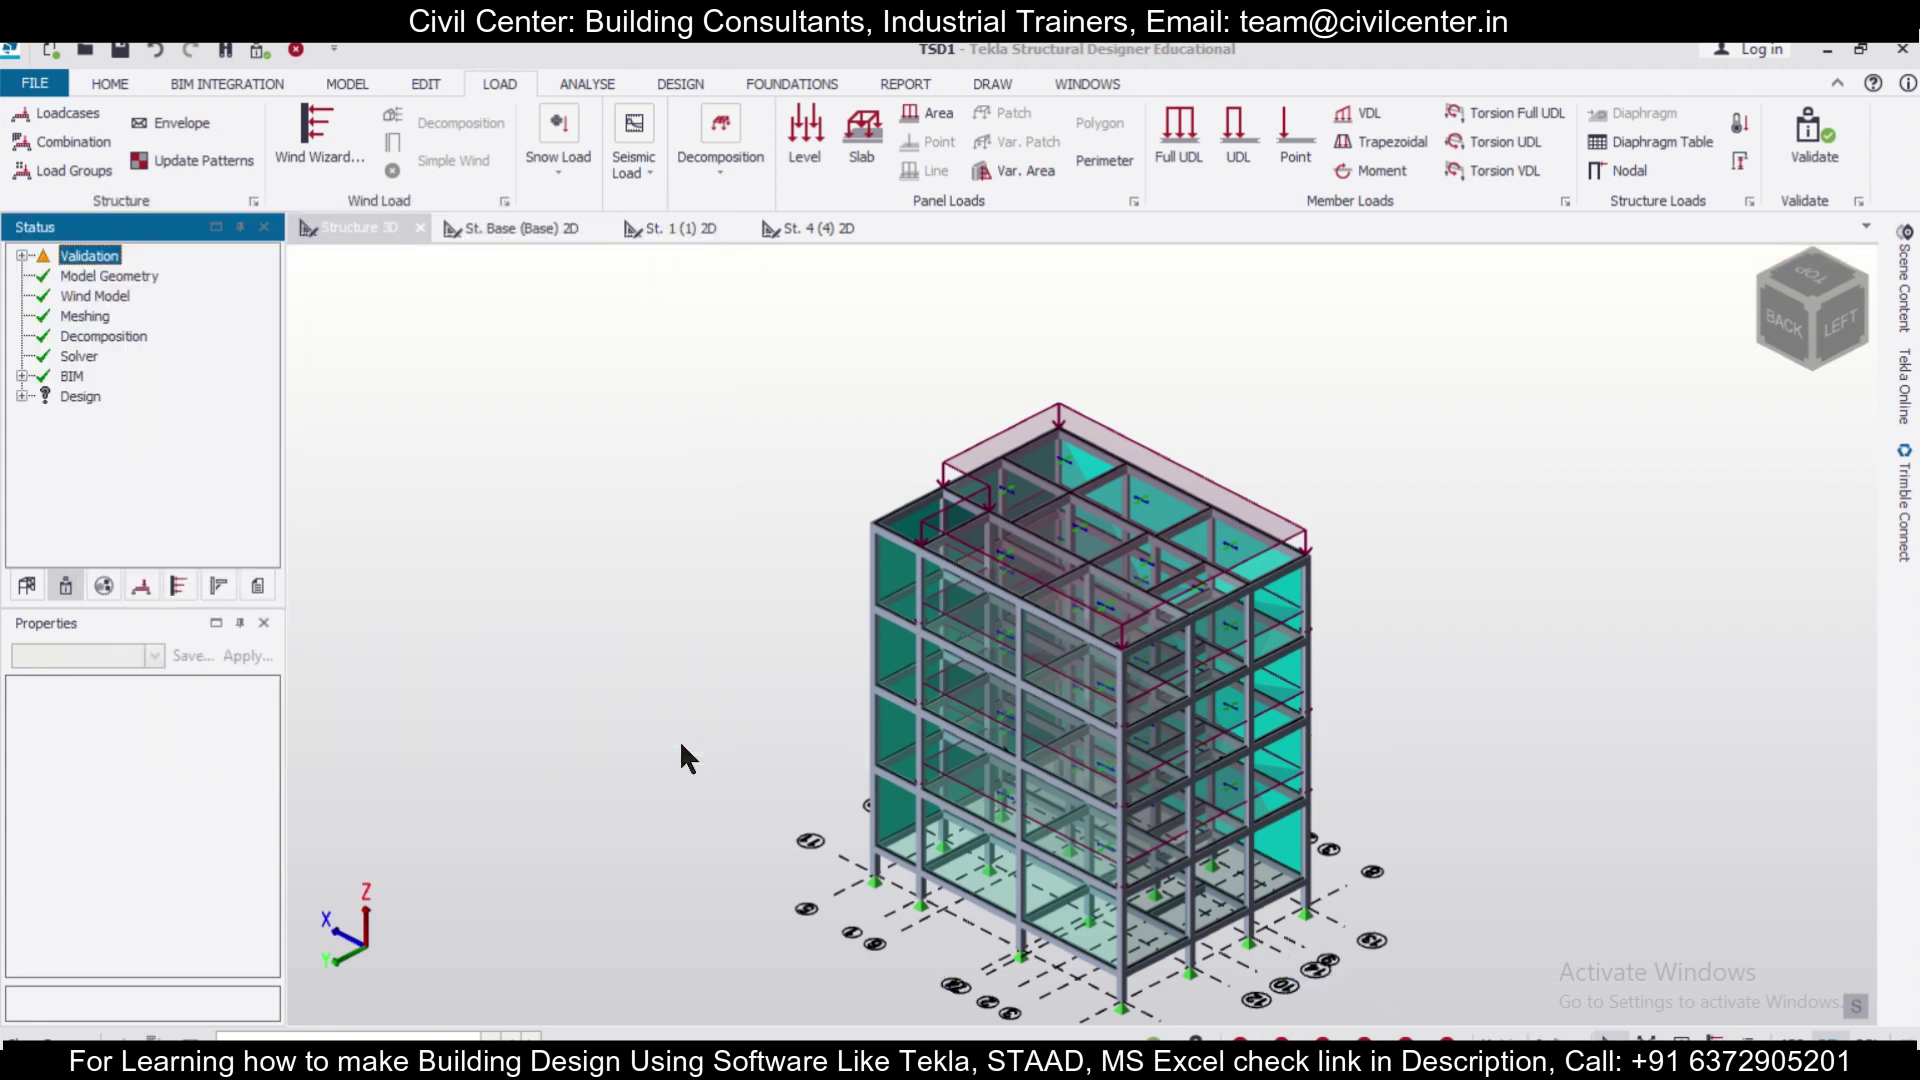
Add four wind loadcases to the Wind Loadcases list.
{"action": "left_click", "coordinate": [396, 140]}
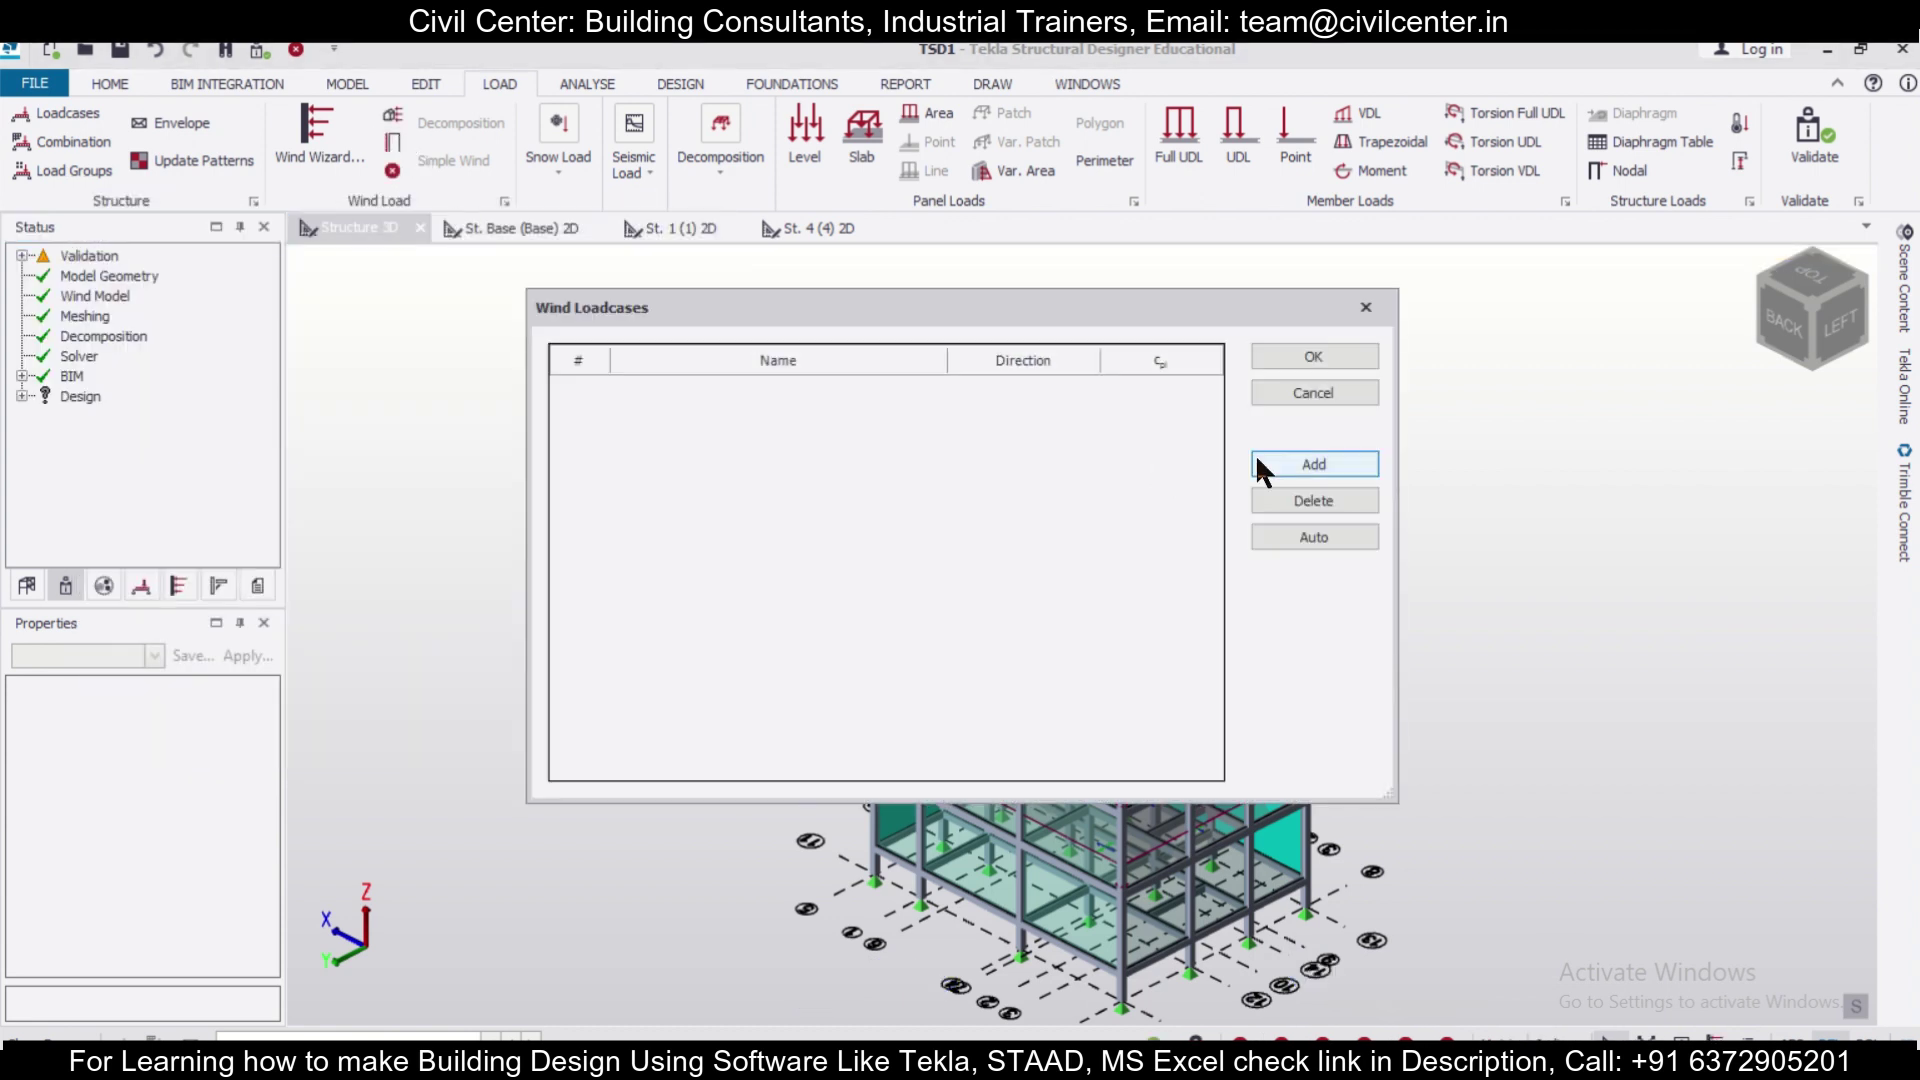
{"action": "left_click", "coordinate": [1296, 462]}
{"action": "left_click", "coordinate": [1298, 464]}
{"action": "left_click", "coordinate": [1294, 459]}
{"action": "left_click", "coordinate": [1294, 459]}
Set the second, third and fourth wind loadcases to directions 90, 180 and 270, and accept the loadcases.
{"action": "left_click", "coordinate": [1084, 413]}
{"action": "left_click", "coordinate": [1087, 416]}
{"action": "left_click", "coordinate": [1057, 463]}
{"action": "left_click", "coordinate": [1084, 441]}
{"action": "left_click", "coordinate": [1084, 441]}
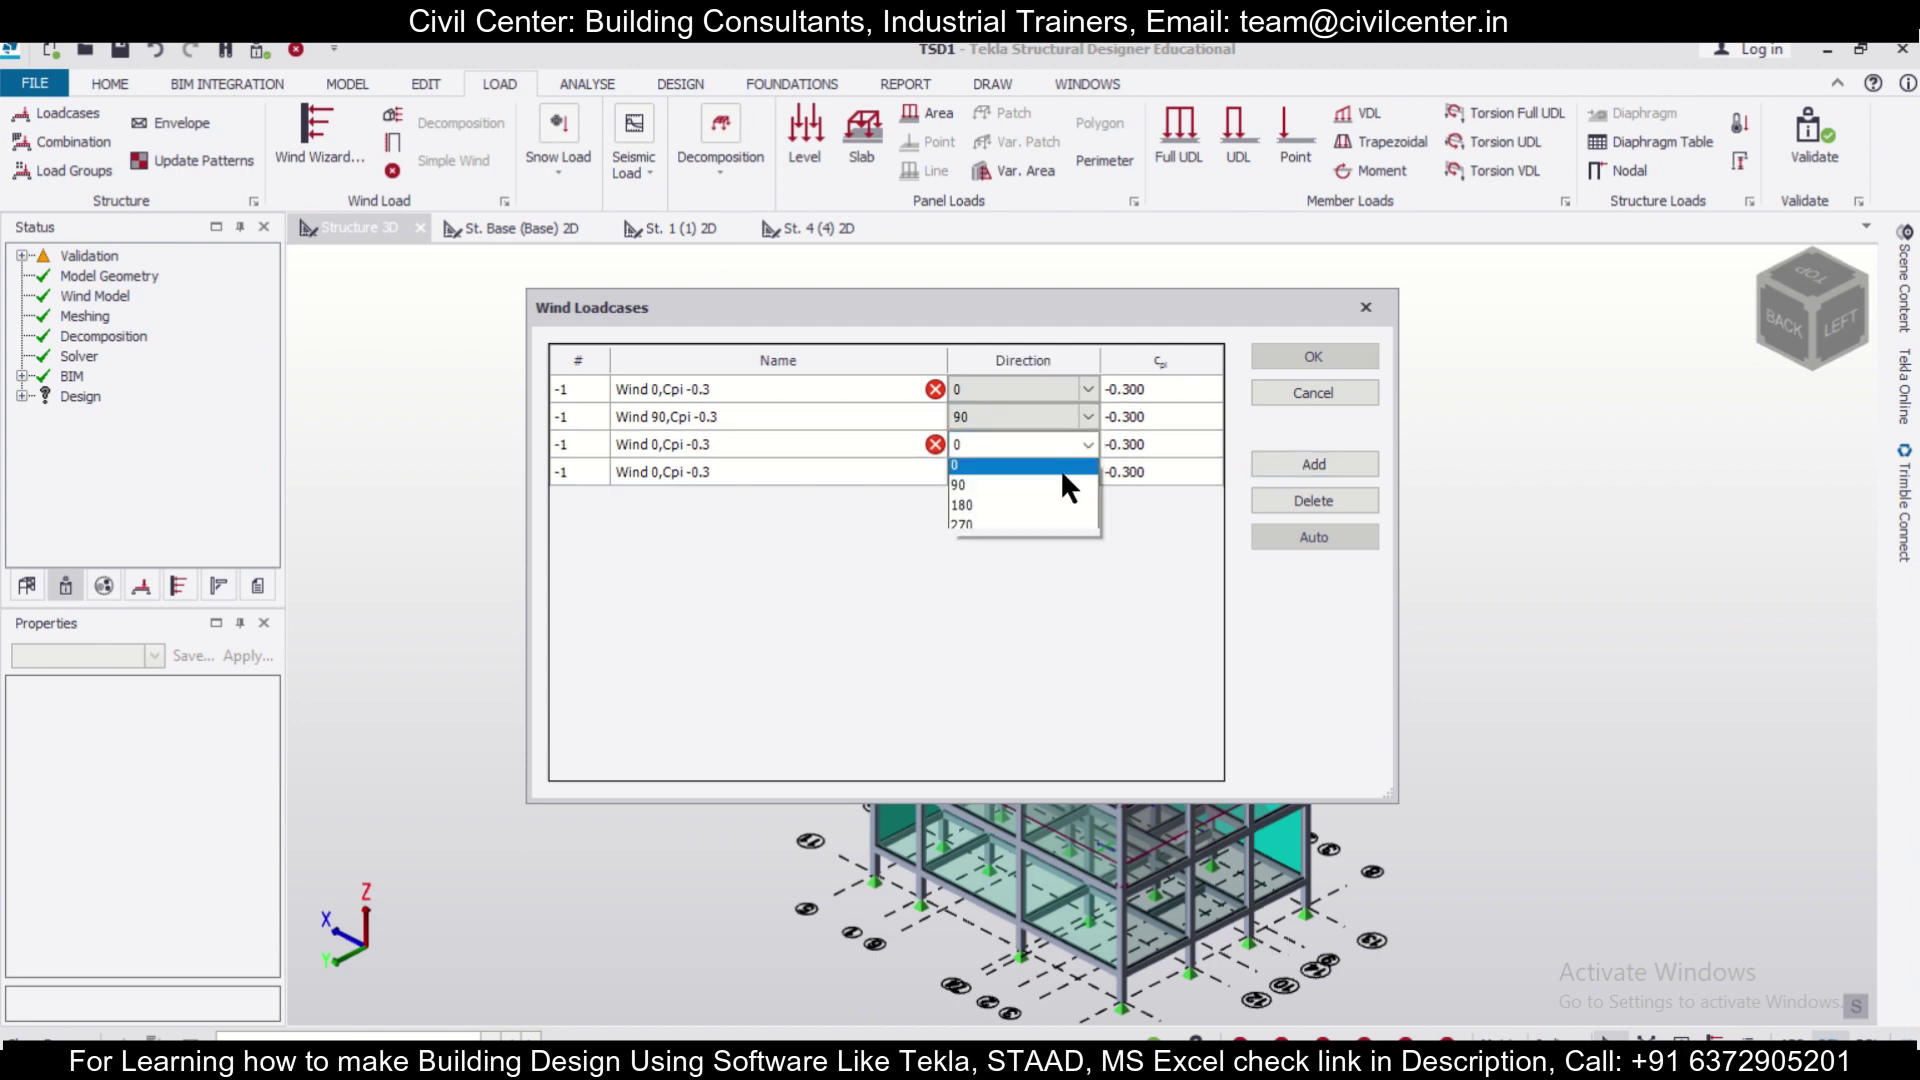
{"action": "left_click", "coordinate": [1048, 510]}
{"action": "left_click", "coordinate": [1086, 471]}
{"action": "left_click", "coordinate": [1086, 471]}
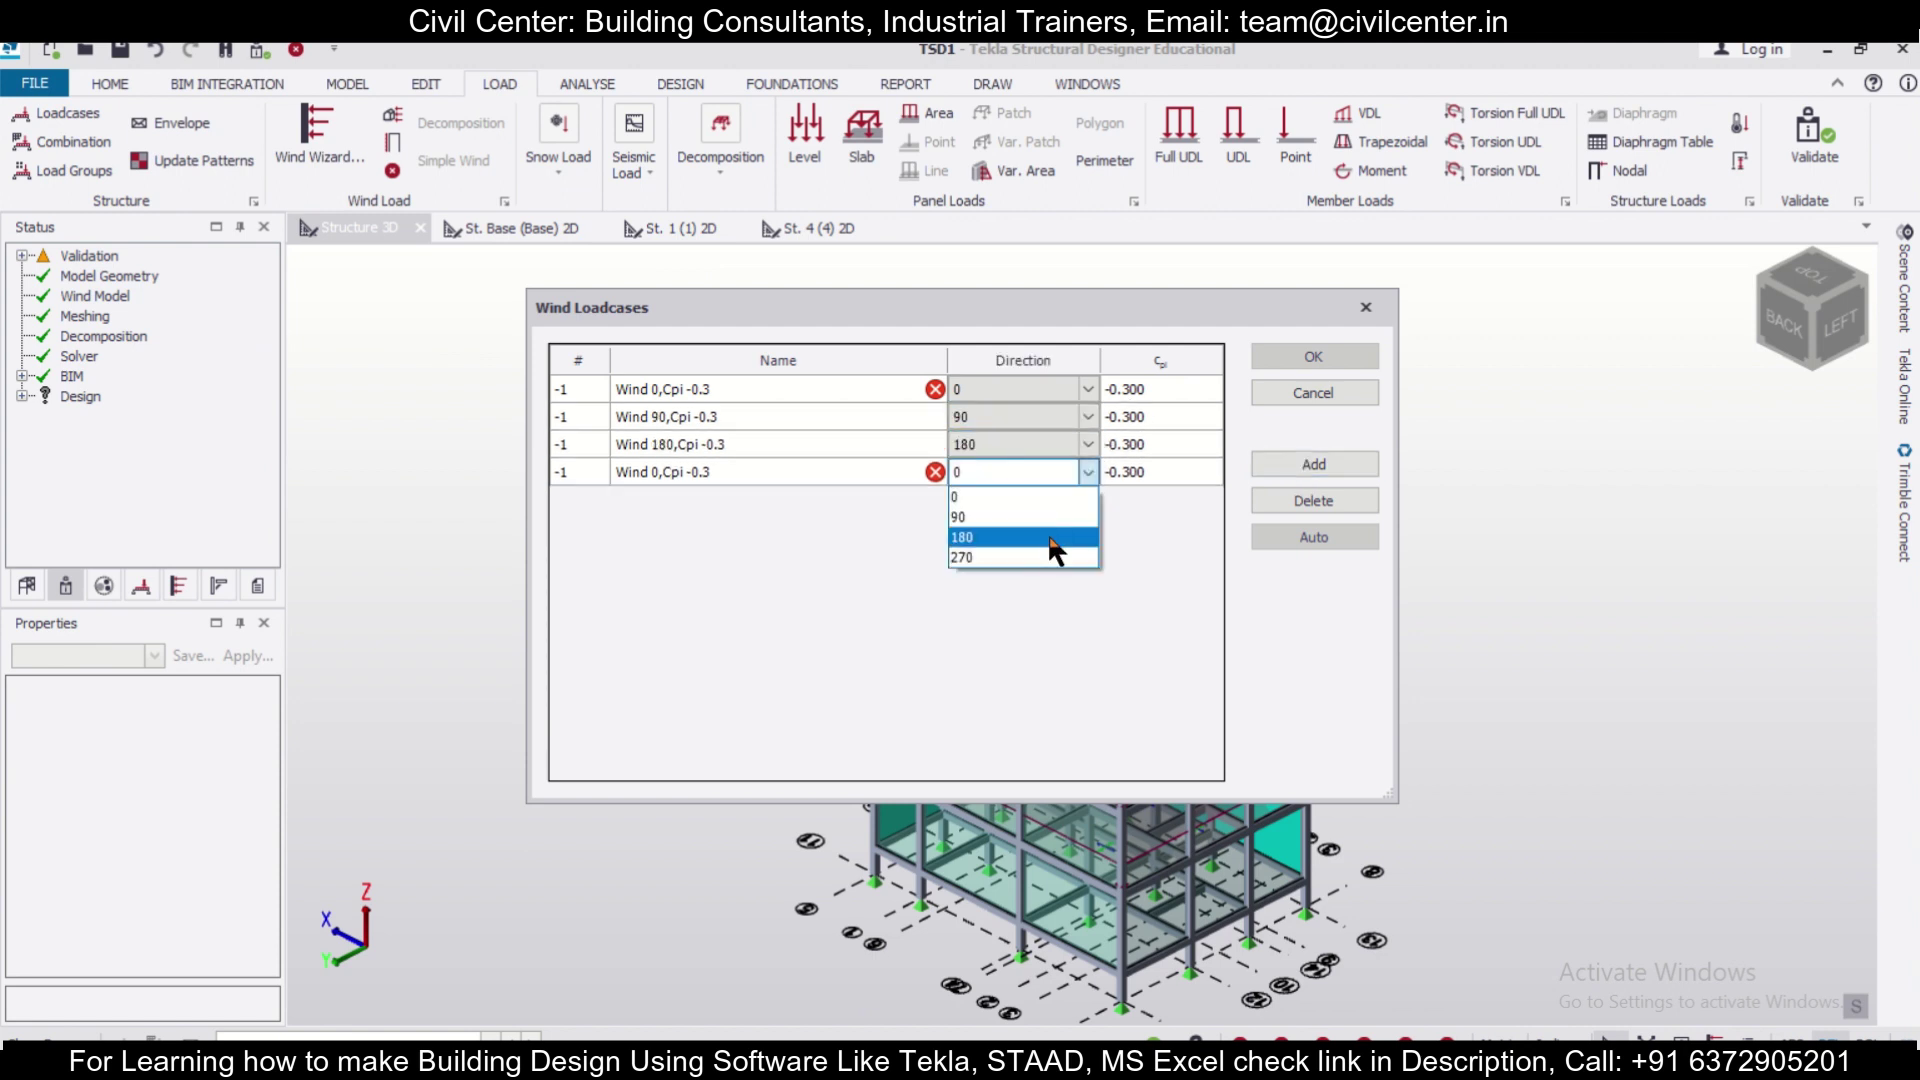
{"action": "left_click", "coordinate": [1050, 558]}
{"action": "left_click", "coordinate": [1300, 358]}
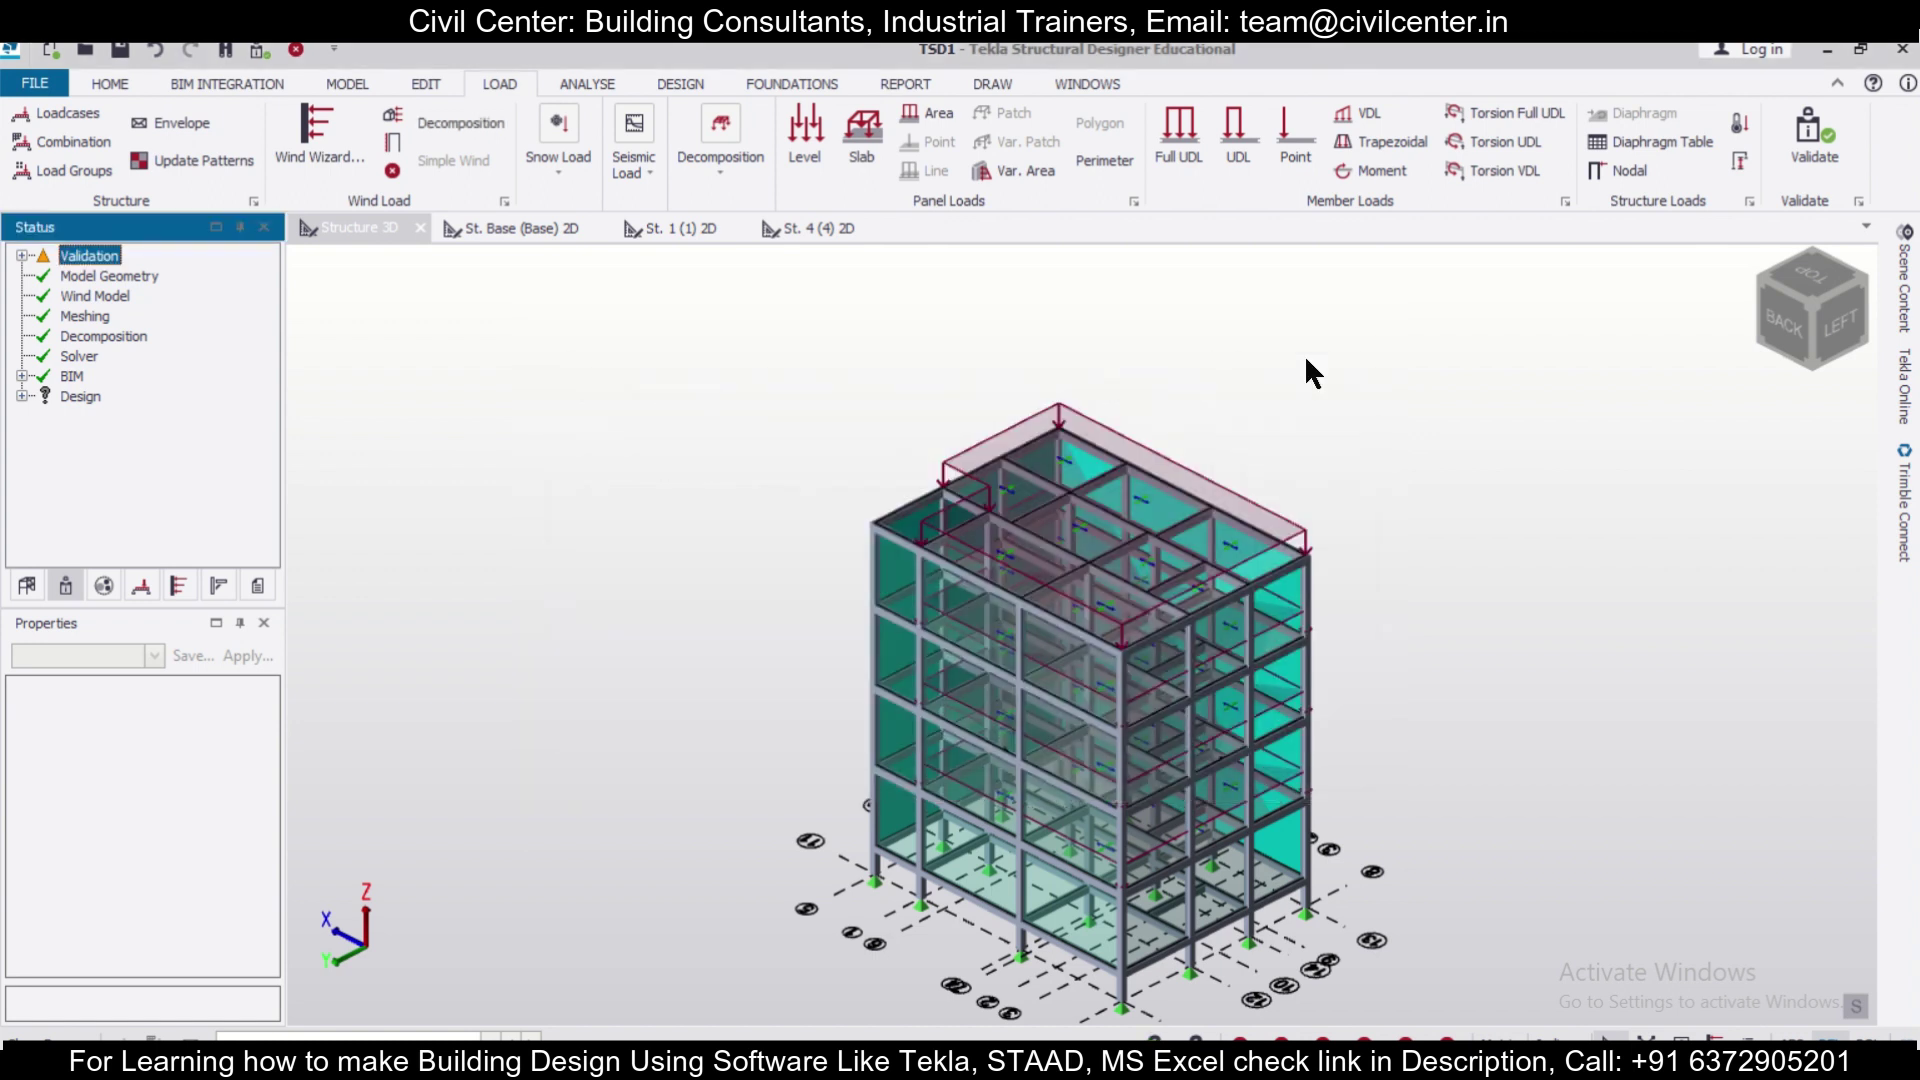
Start the Seismic Wizard and ignore seismic in St. Base (Base) and below, with site class Type II and importance factor 1.0.
{"action": "left_click", "coordinate": [626, 168]}
{"action": "left_click", "coordinate": [646, 256]}
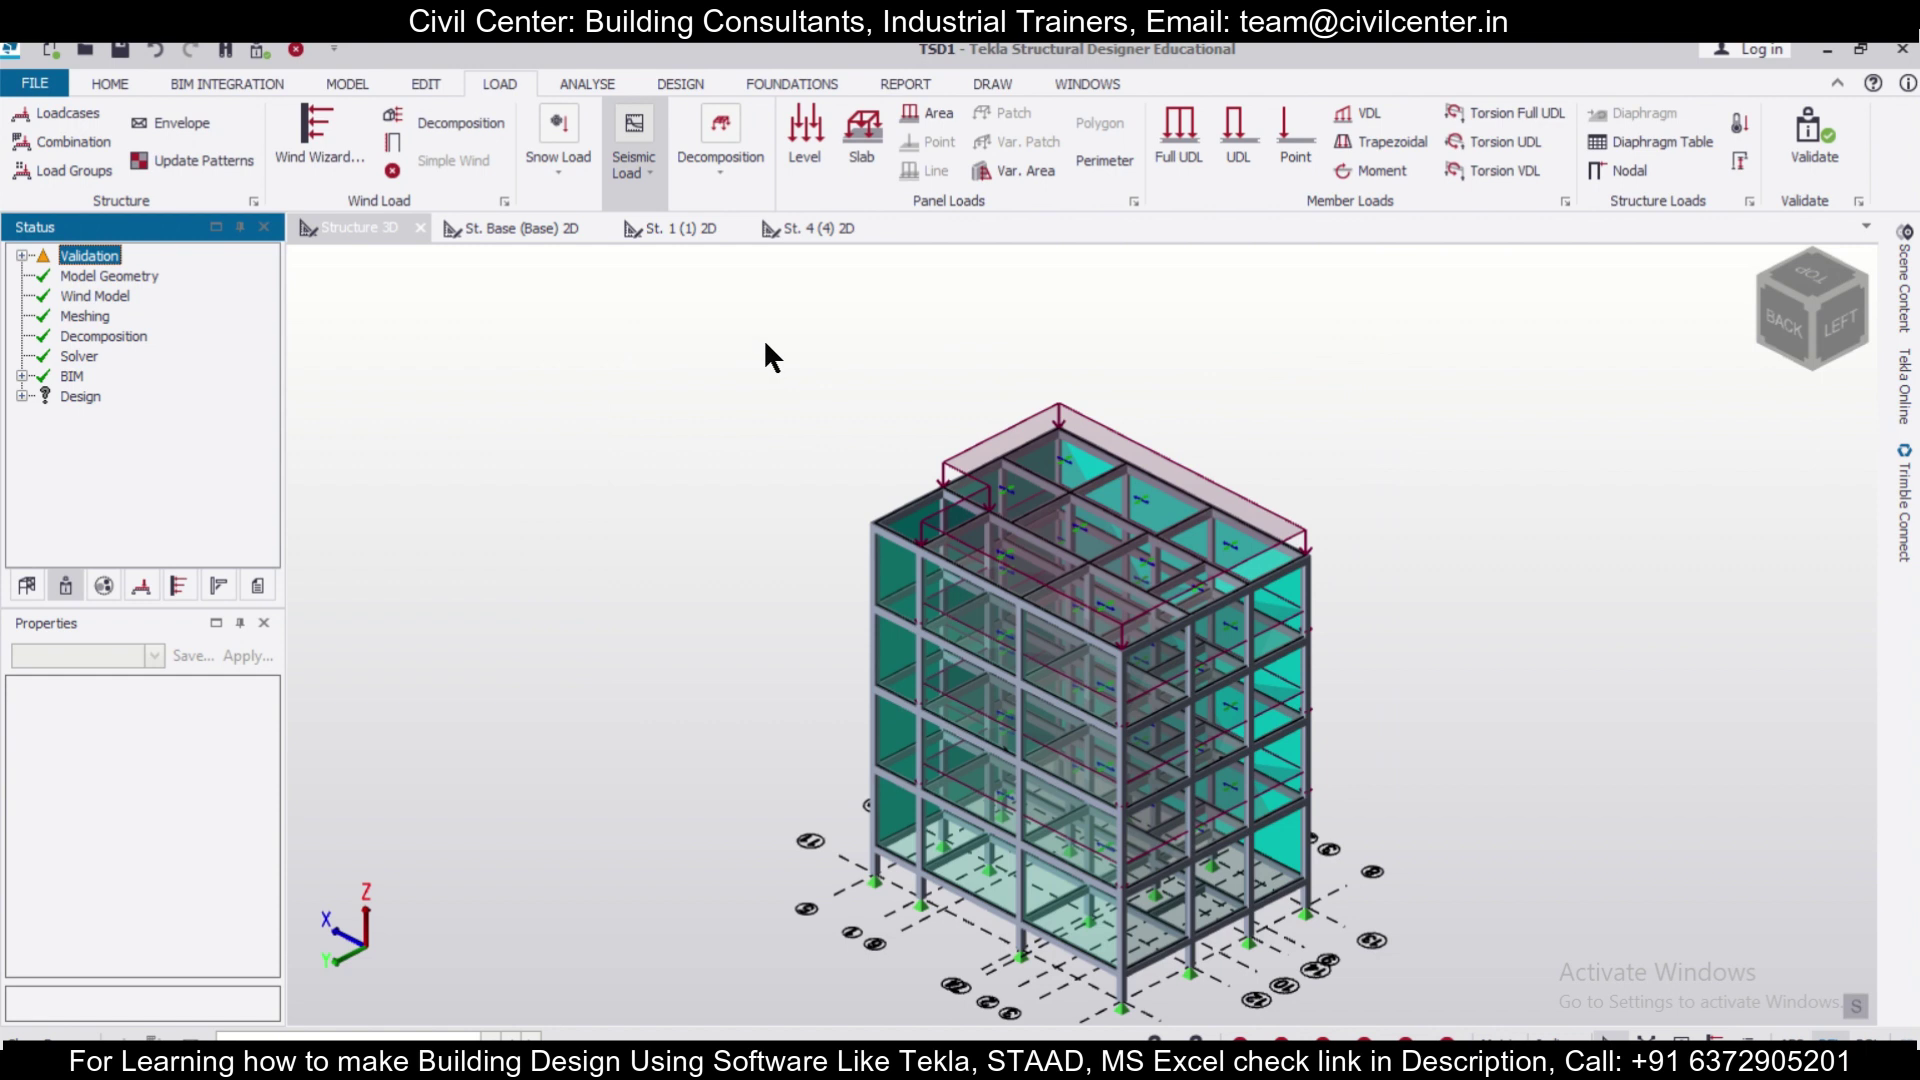
{"action": "left_click_drag", "start_coordinate": [1354, 242], "coordinate": [677, 157]}
{"action": "left_click", "coordinate": [962, 756]}
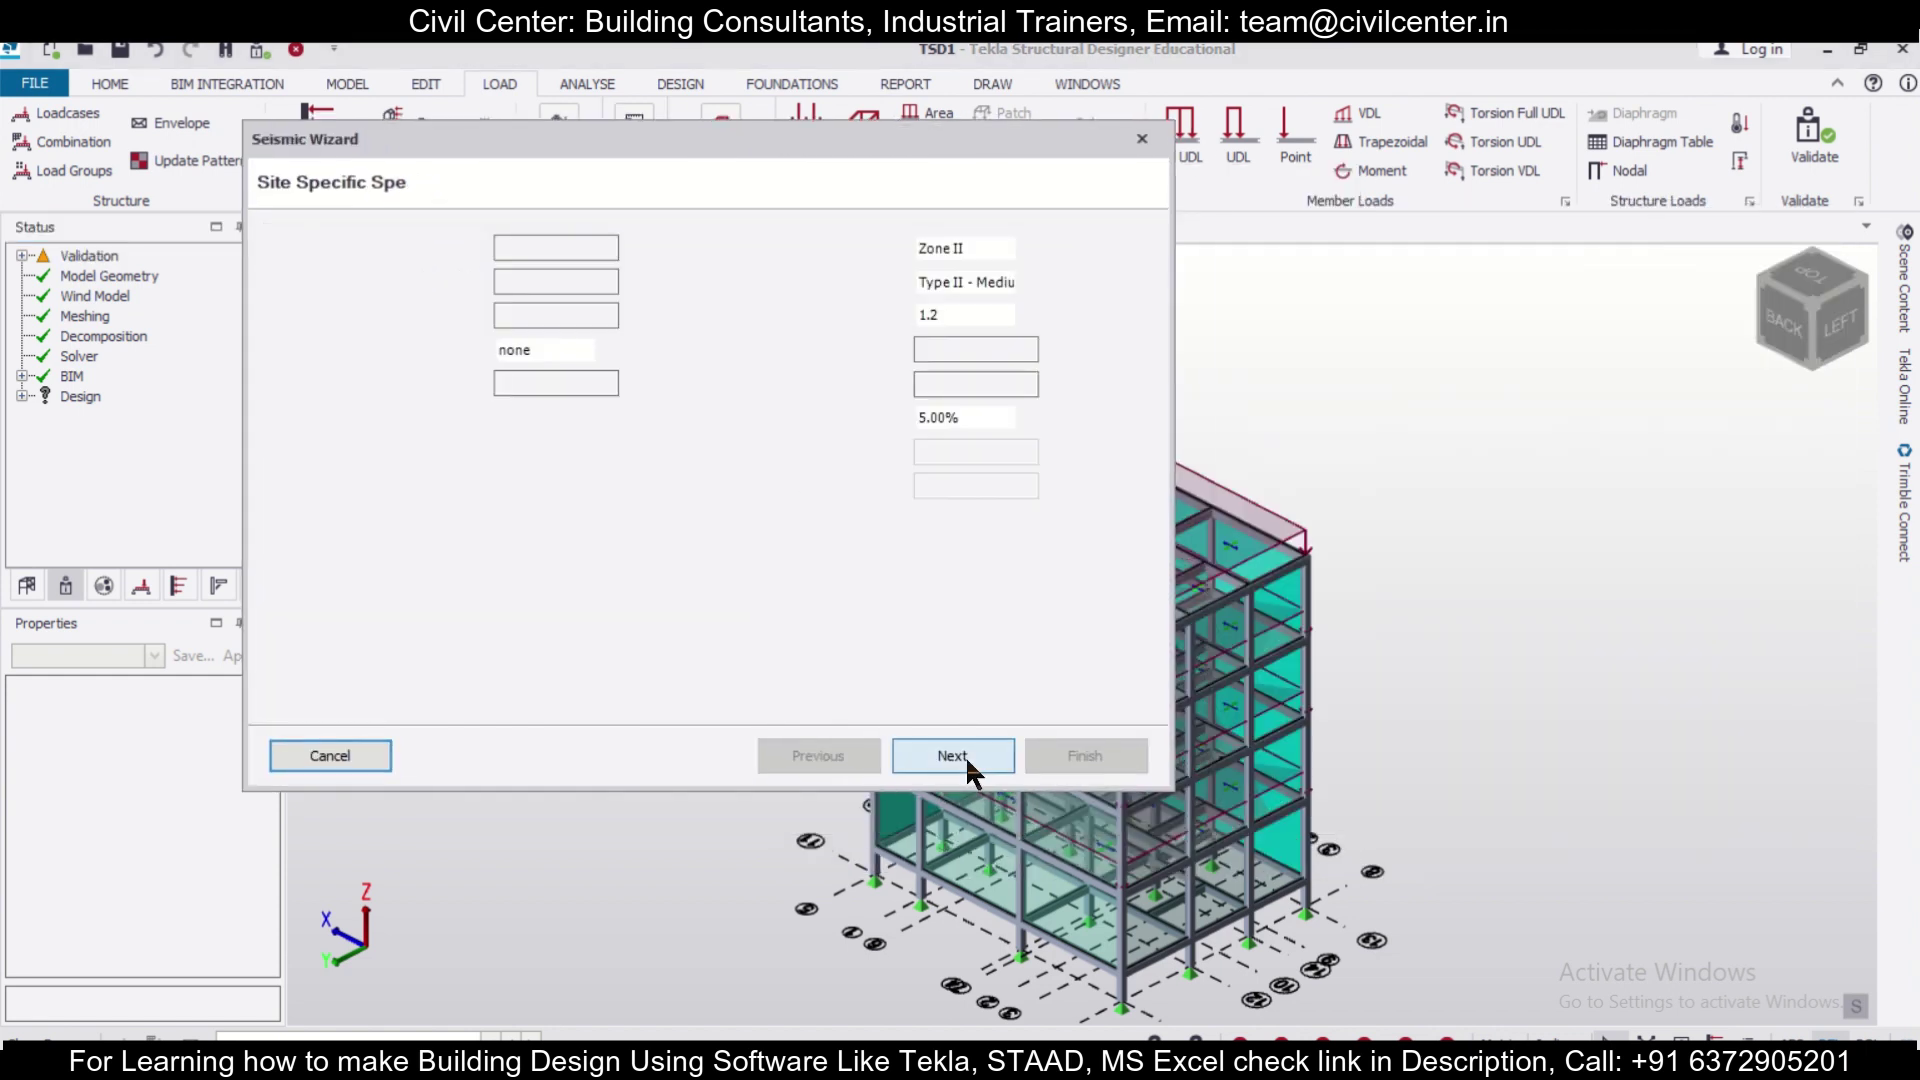
{"action": "left_click", "coordinate": [565, 353]}
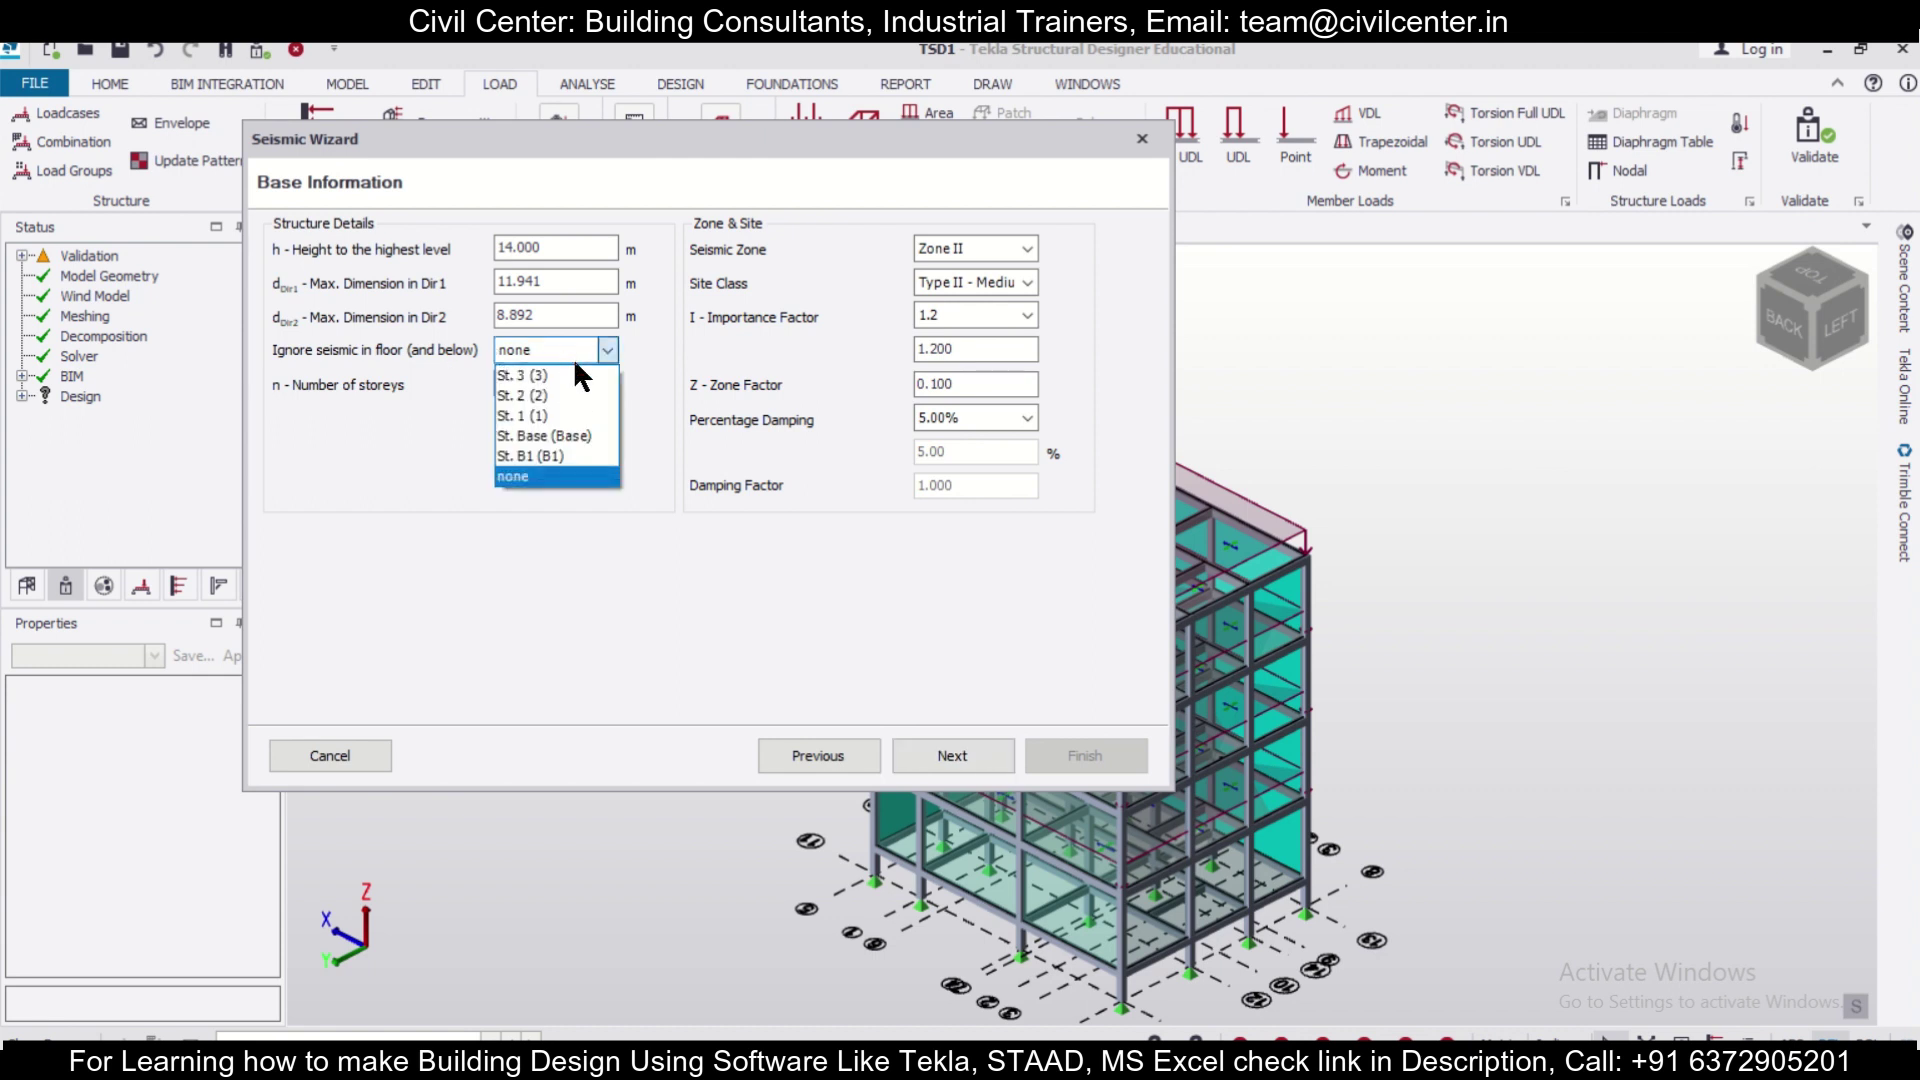
{"action": "left_click", "coordinate": [570, 440]}
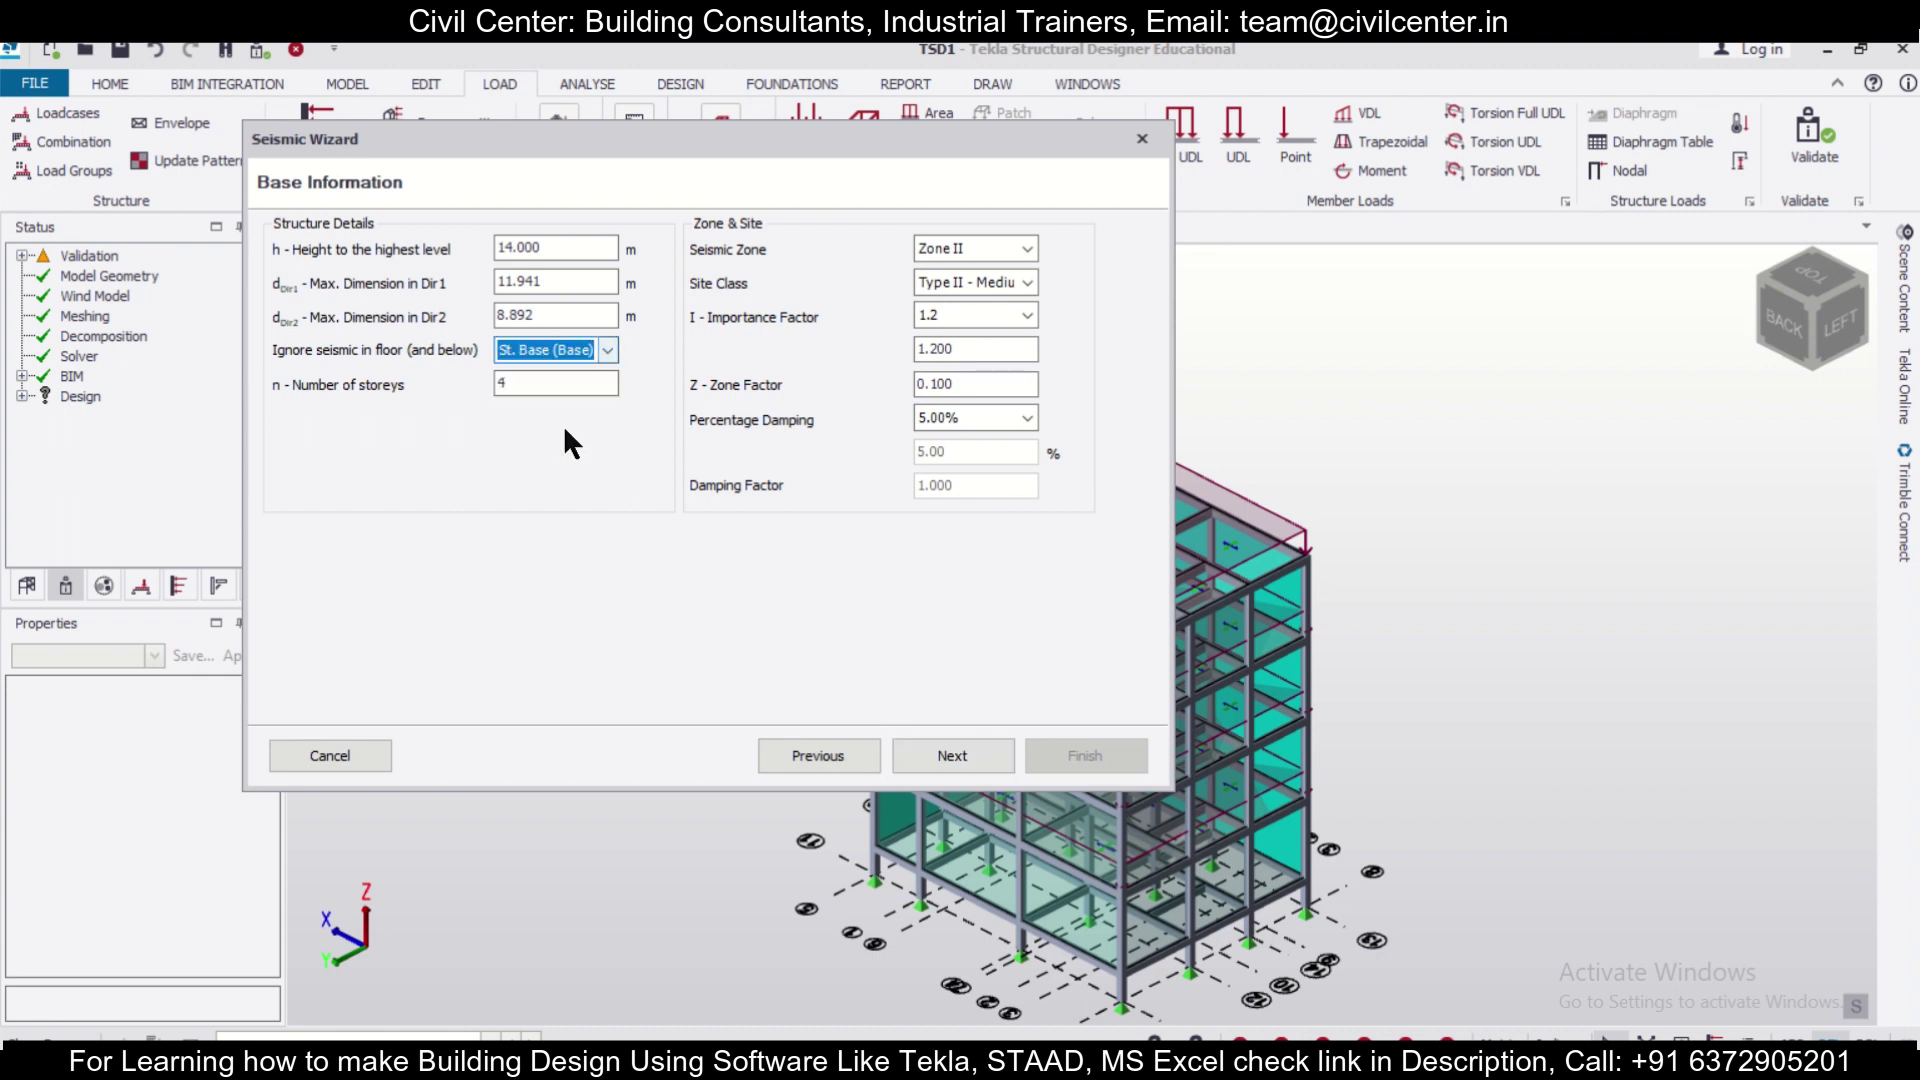
{"action": "left_click", "coordinate": [1012, 290]}
{"action": "left_click", "coordinate": [1004, 324]}
{"action": "left_click", "coordinate": [1012, 316]}
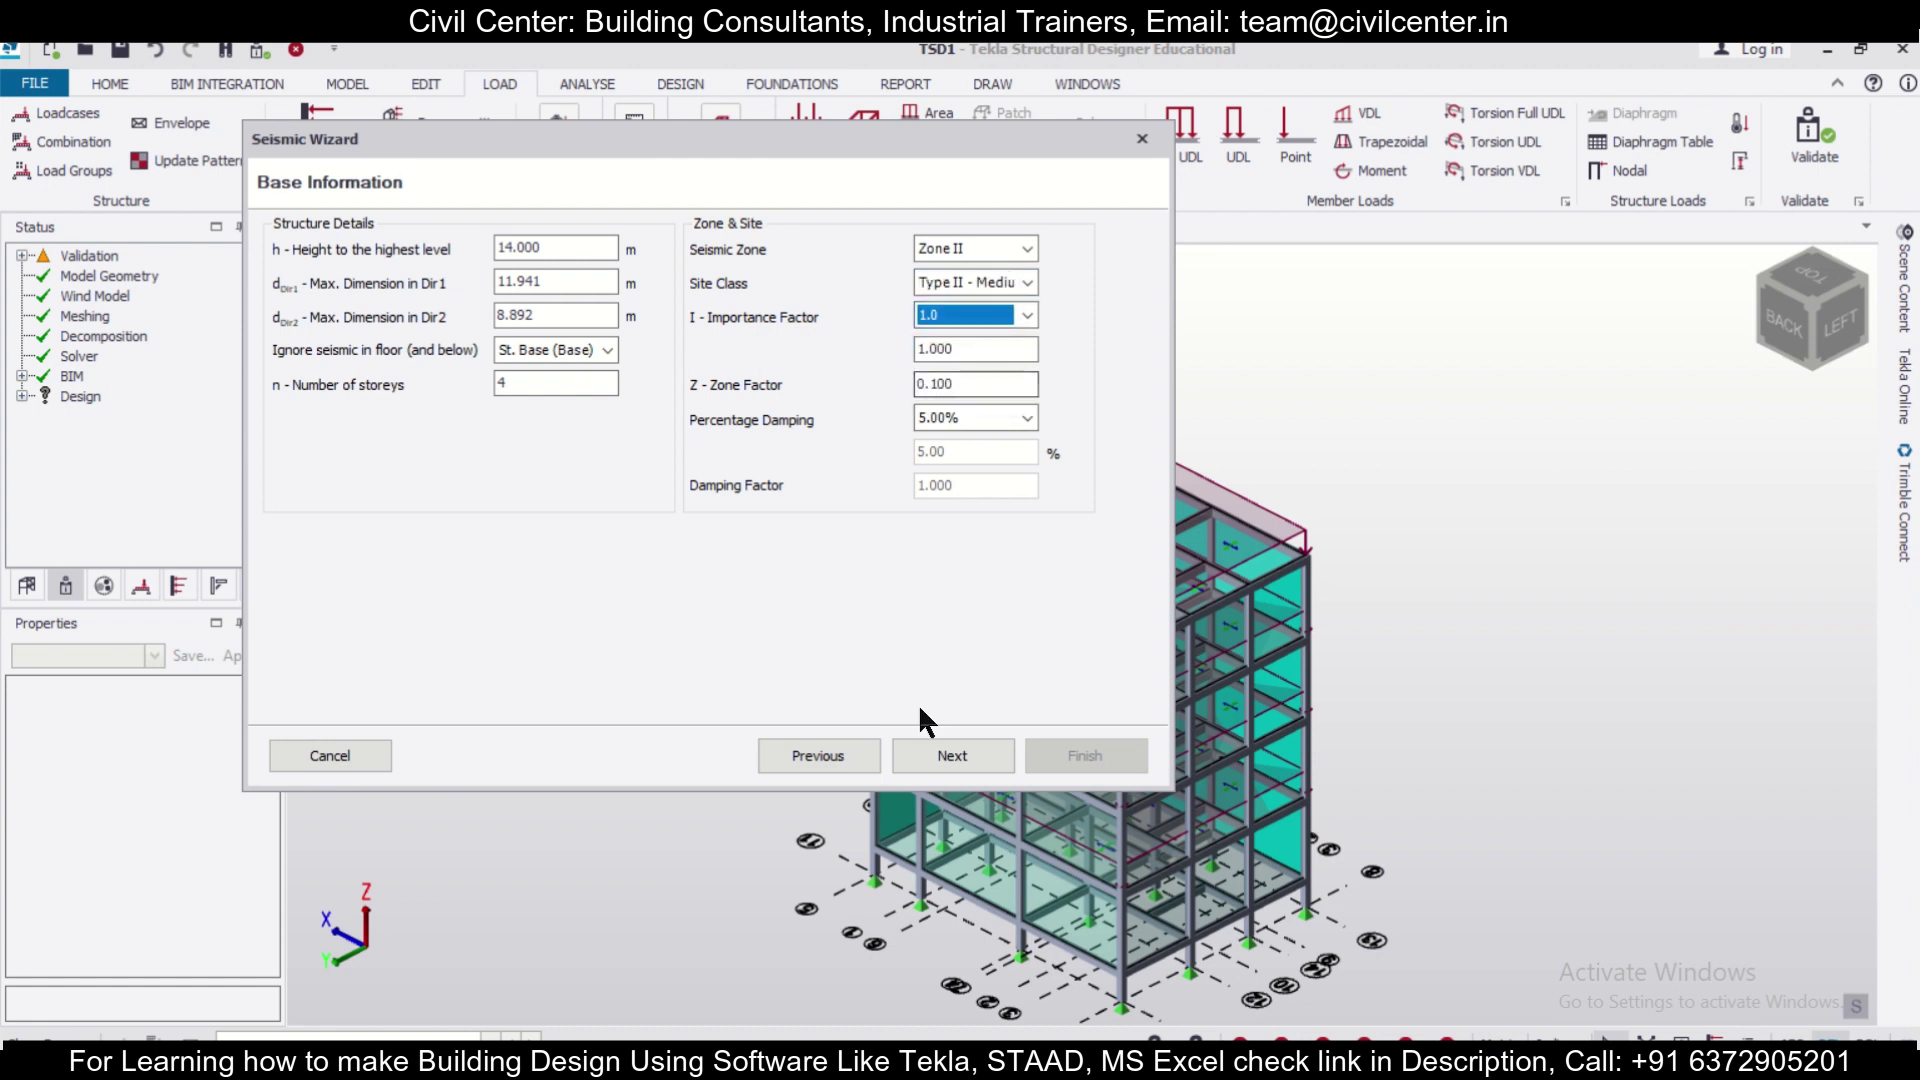
Continue to the structure irregularities and choose Modal Response Spectrum Analysis as the analysis procedure.
{"action": "left_click", "coordinate": [914, 758]}
{"action": "left_click", "coordinate": [361, 546]}
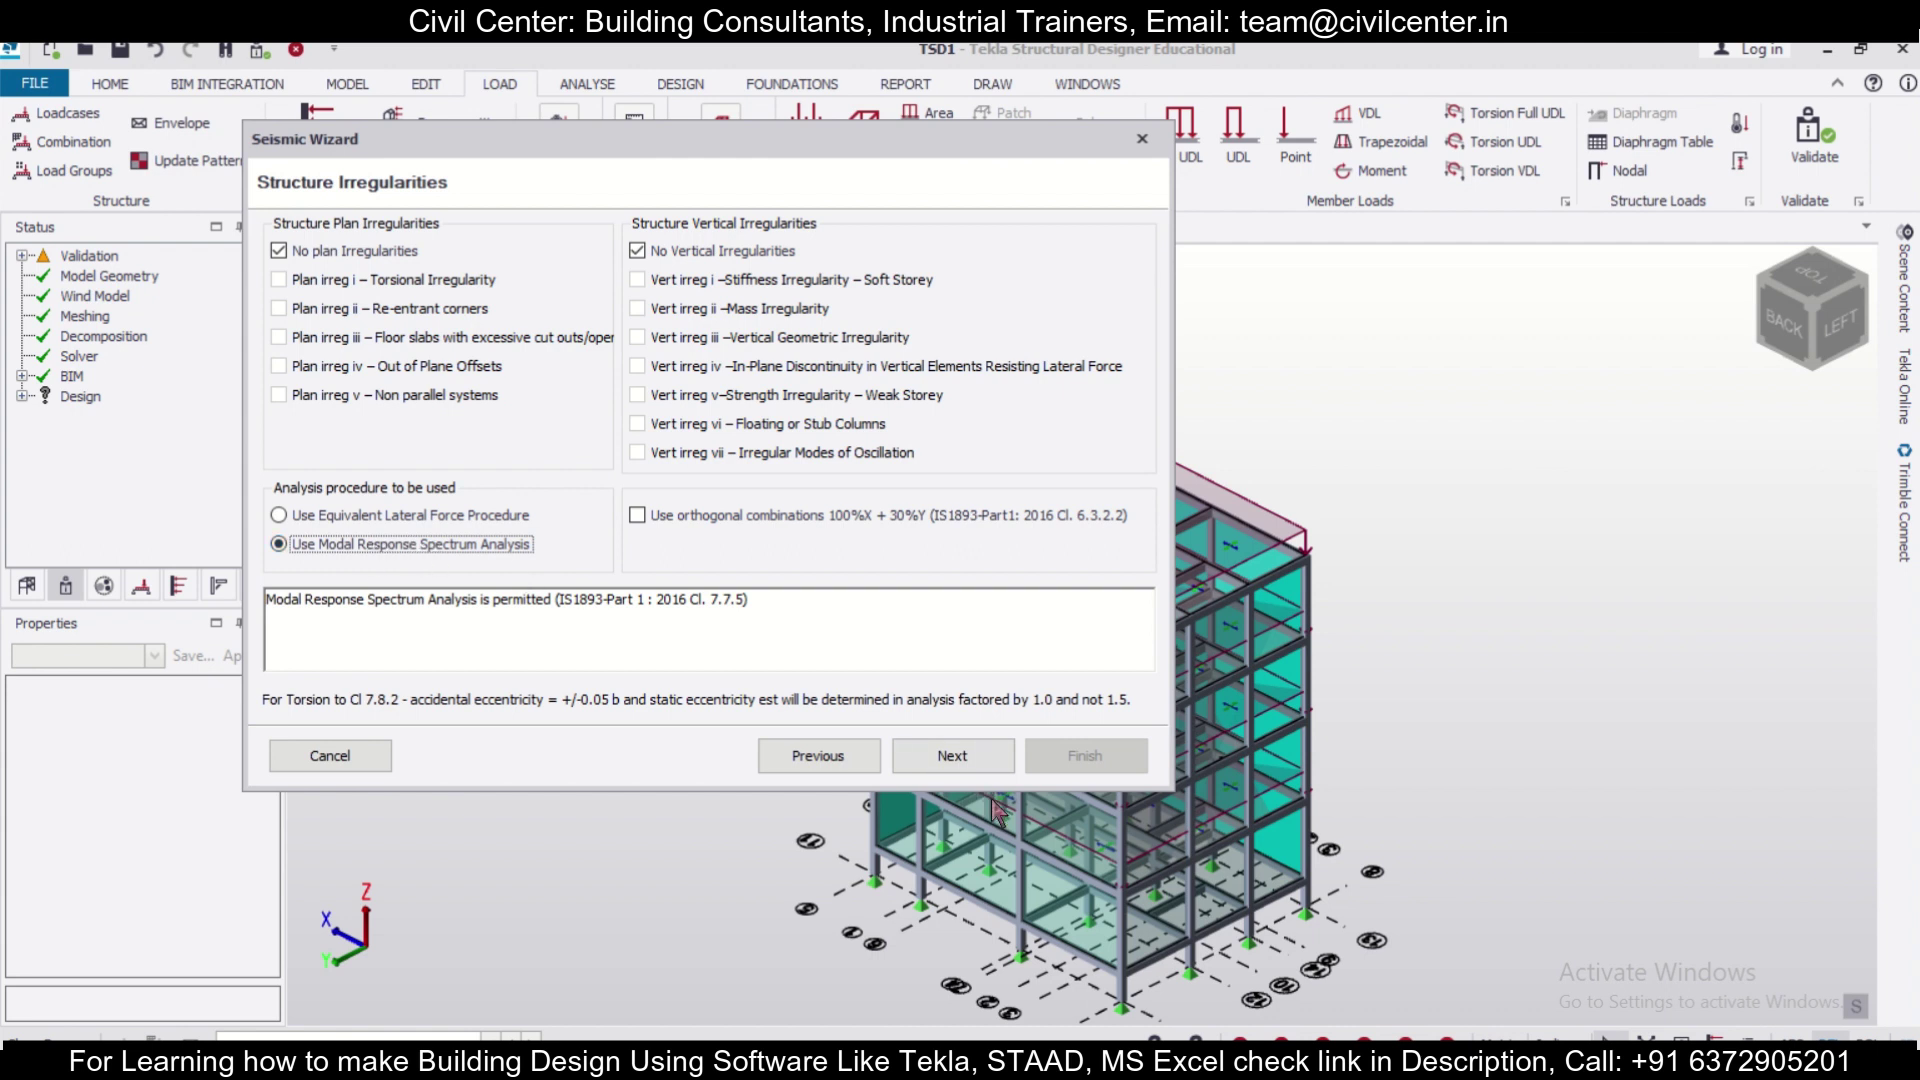
Use RC MRF Buildings without any masonry infills as the fundamental period structure type in both directions and continue the wizard.
{"action": "left_click", "coordinate": [966, 750]}
{"action": "left_click", "coordinate": [616, 379]}
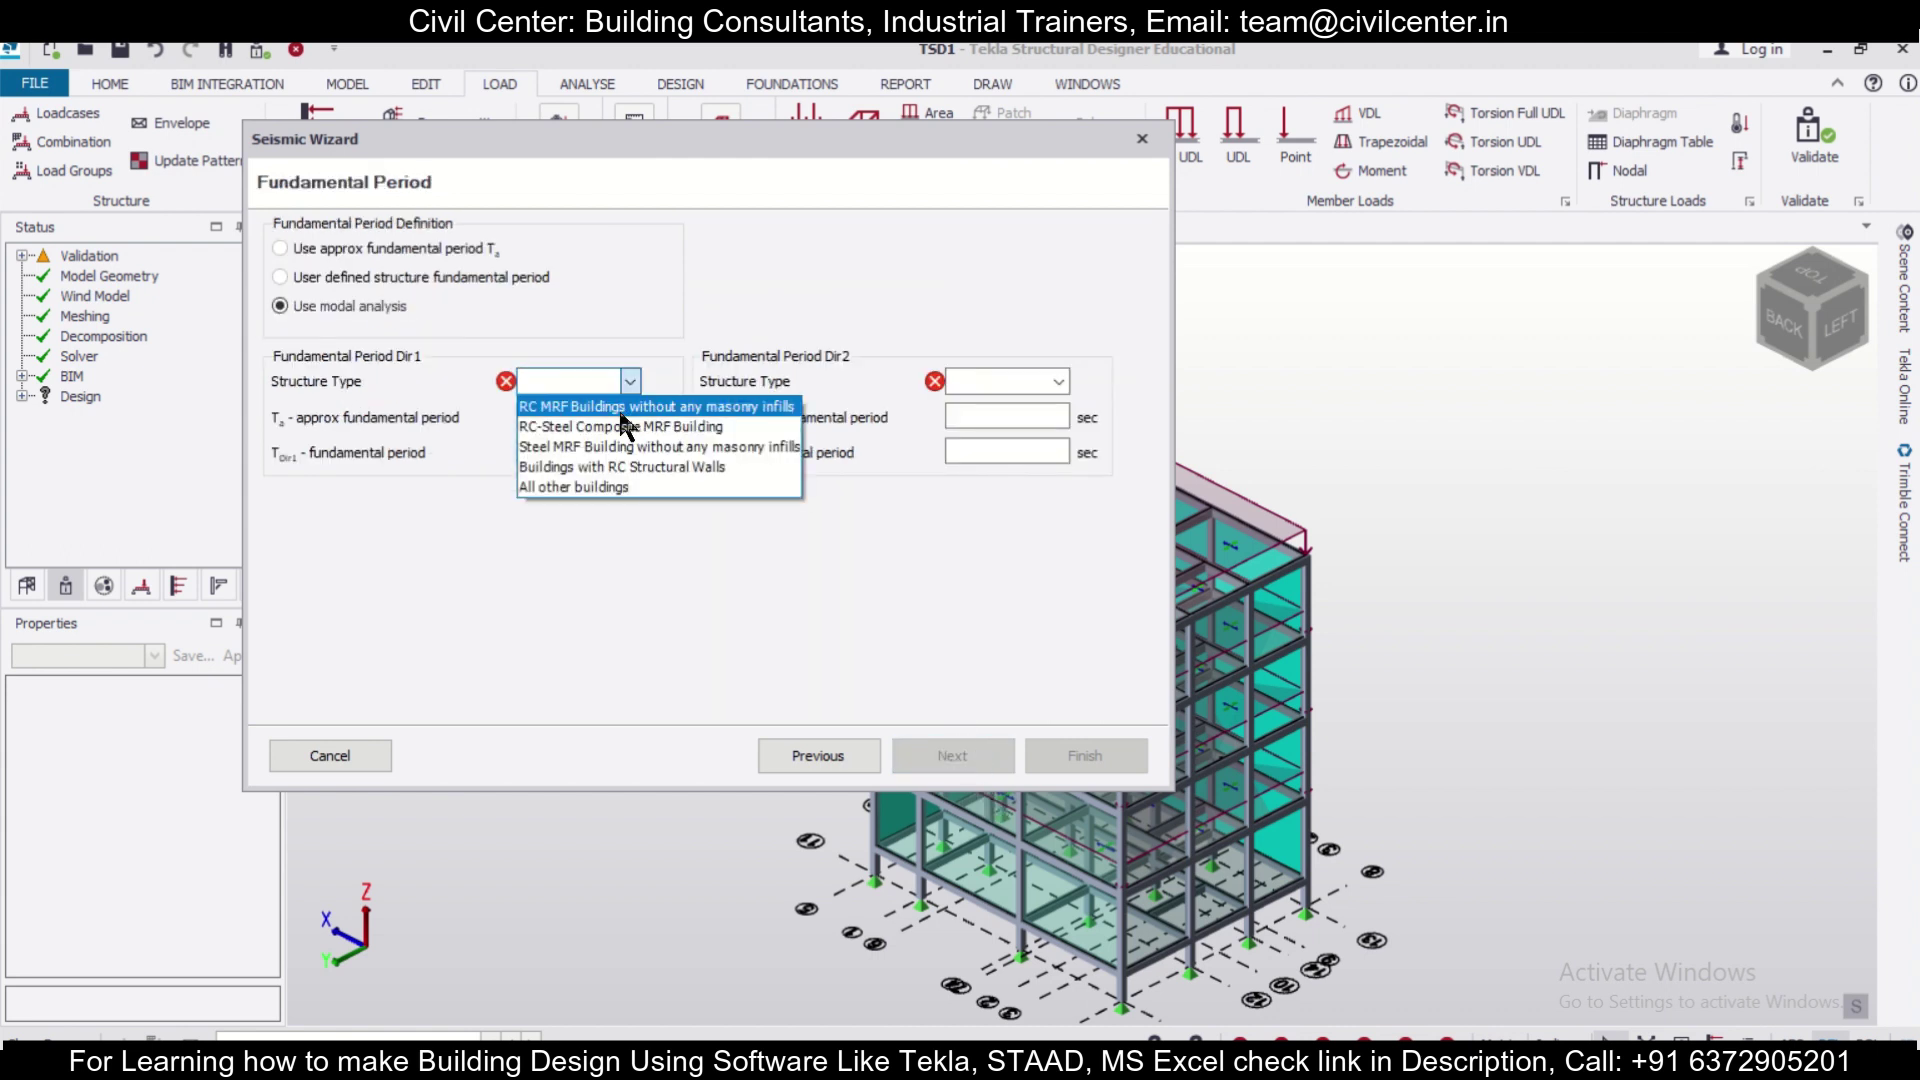
{"action": "left_click", "coordinate": [621, 409]}
{"action": "left_click", "coordinate": [974, 380]}
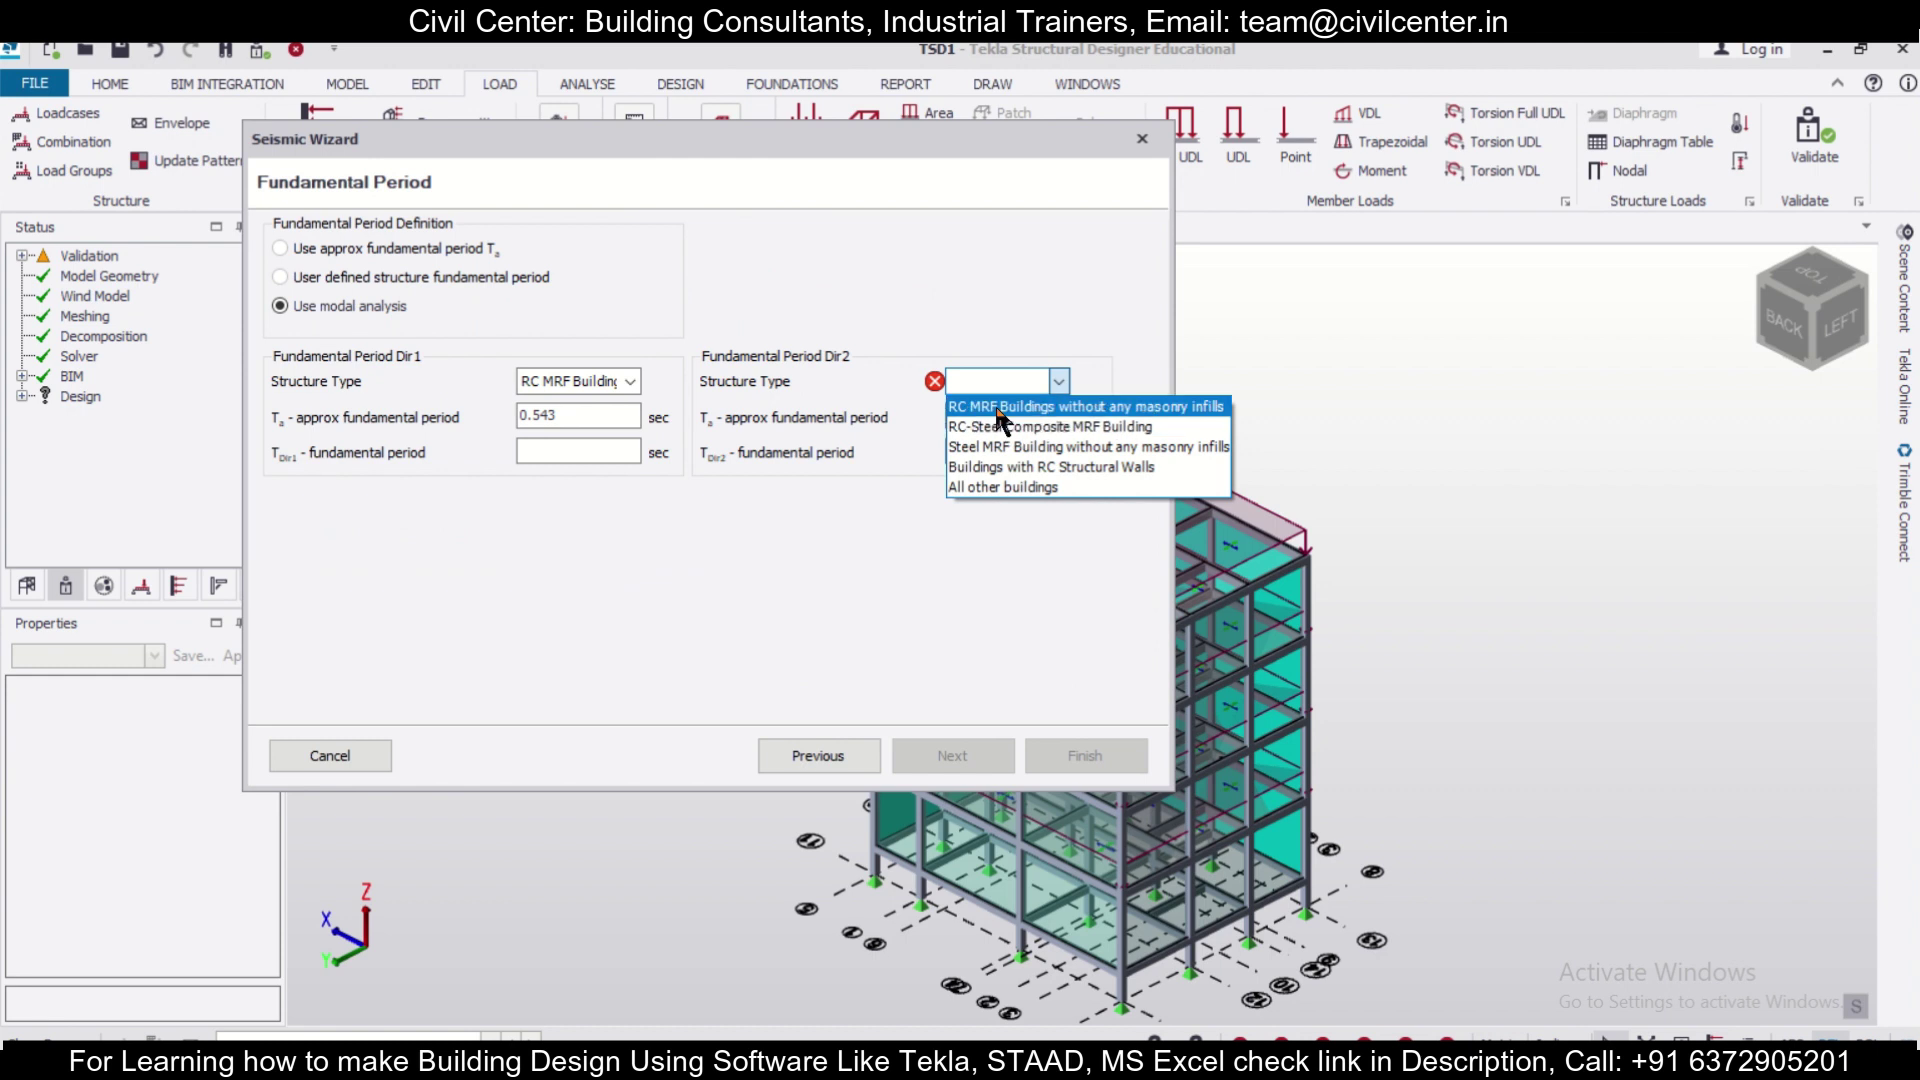
{"action": "left_click", "coordinate": [1000, 407]}
{"action": "left_click", "coordinate": [985, 757]}
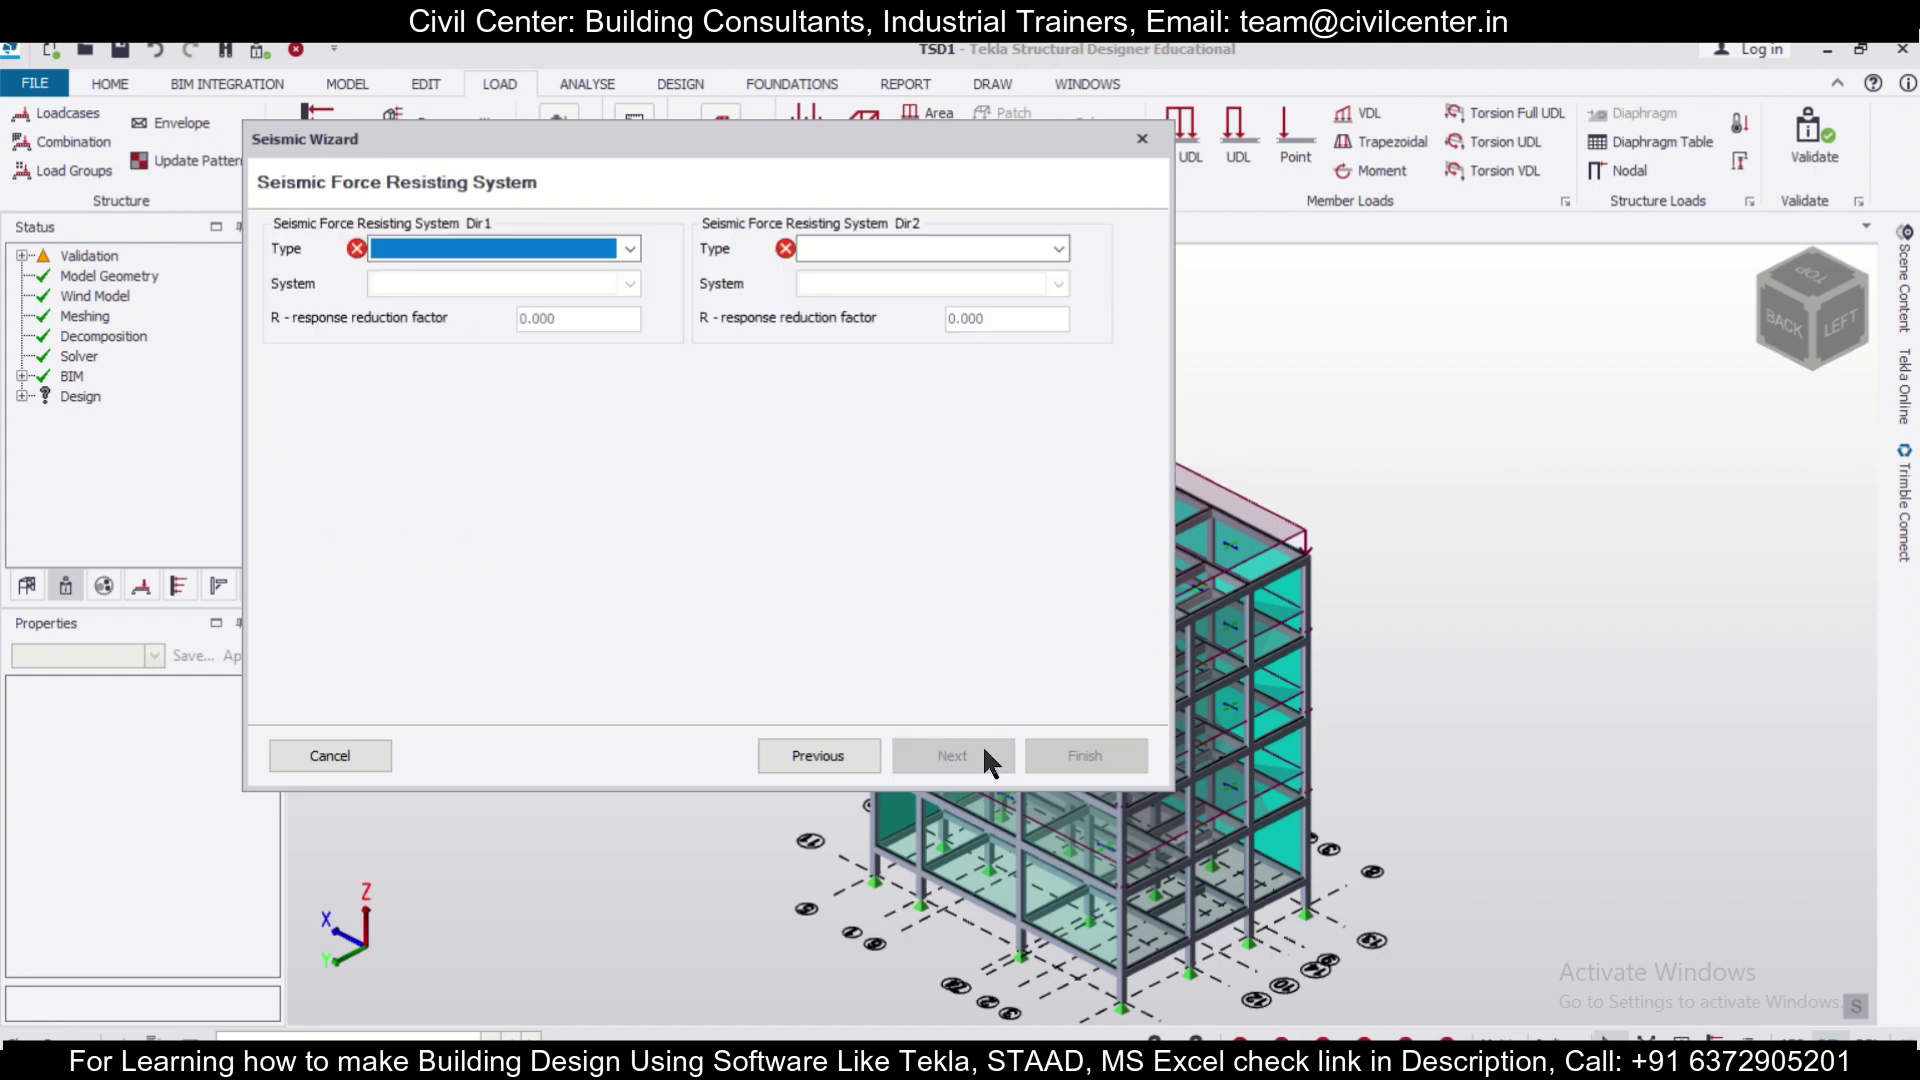
Set the seismic force resisting system to Moment Frame Systems, RC building with OMRF, in both directions and continue.
{"action": "left_click", "coordinate": [555, 248]}
{"action": "left_click", "coordinate": [555, 274]}
{"action": "left_click", "coordinate": [892, 249]}
{"action": "left_click", "coordinate": [893, 275]}
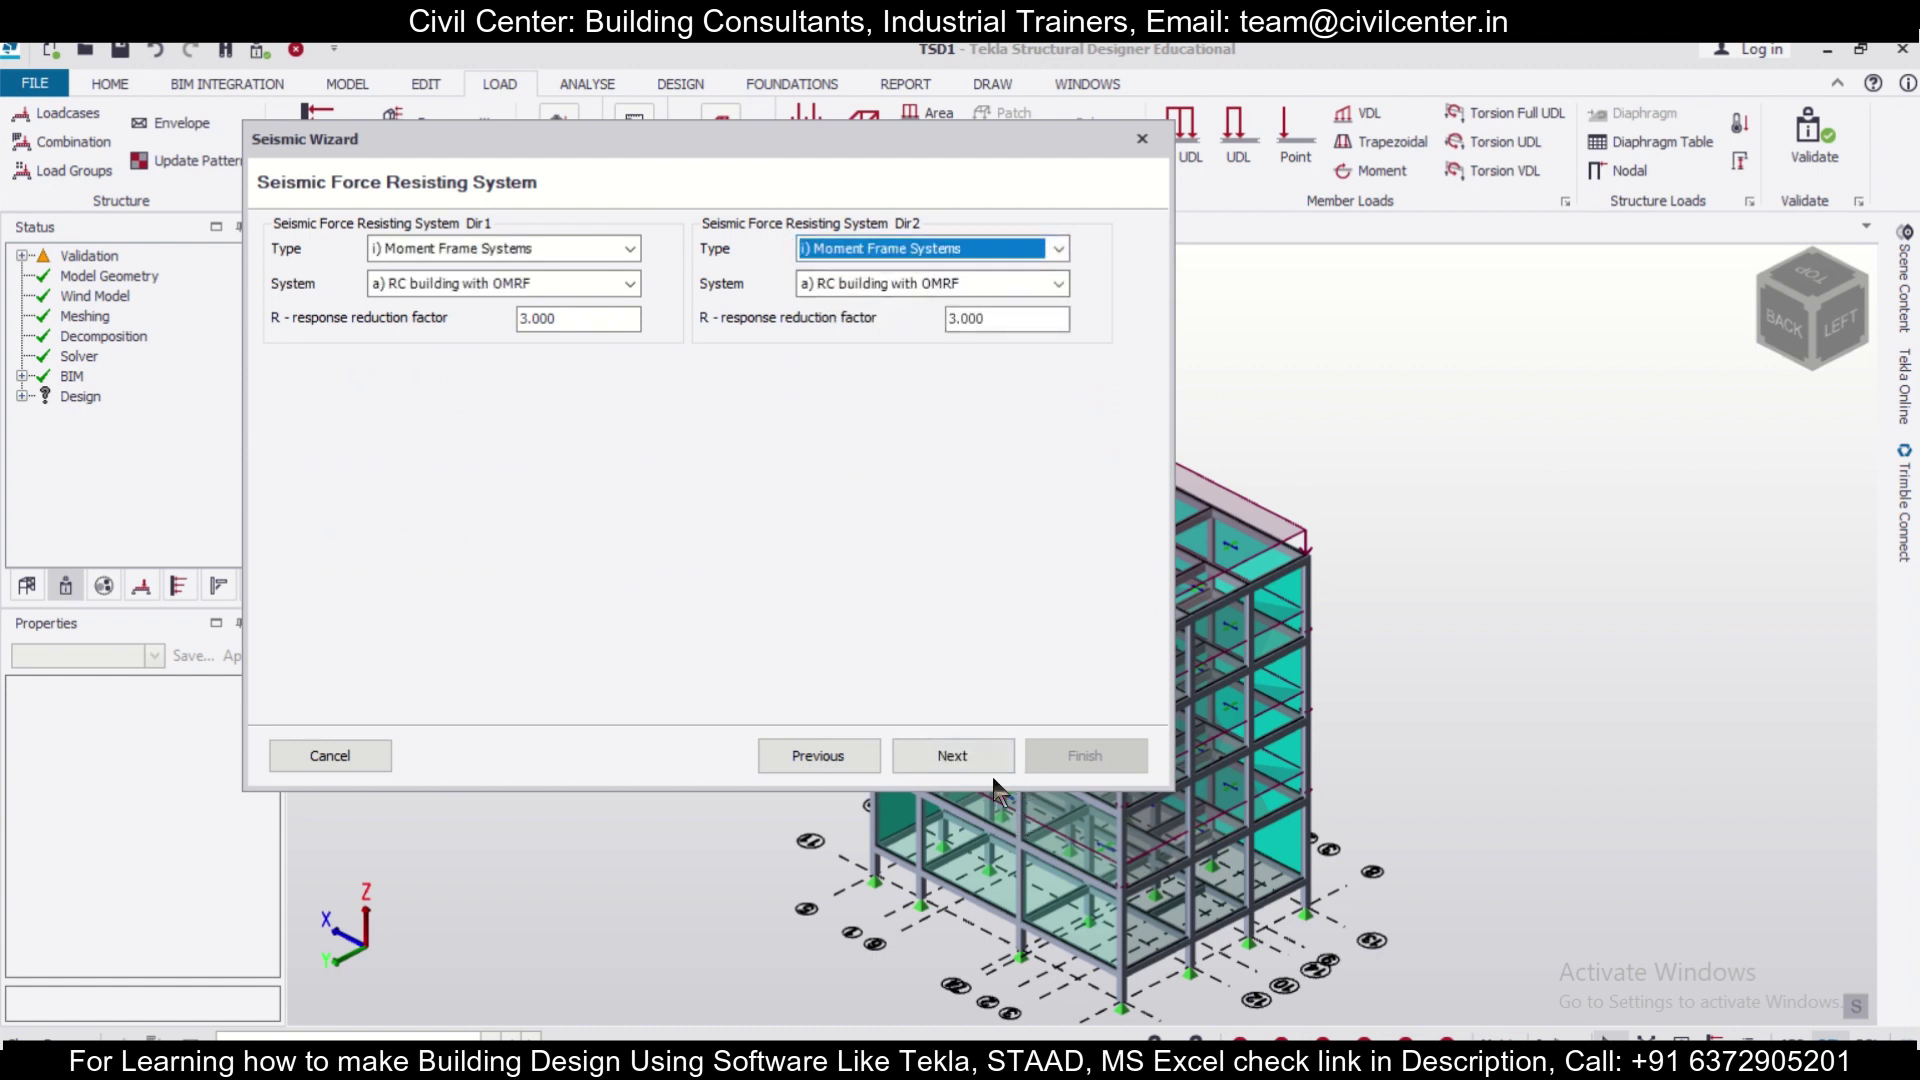
{"action": "left_click", "coordinate": [976, 762]}
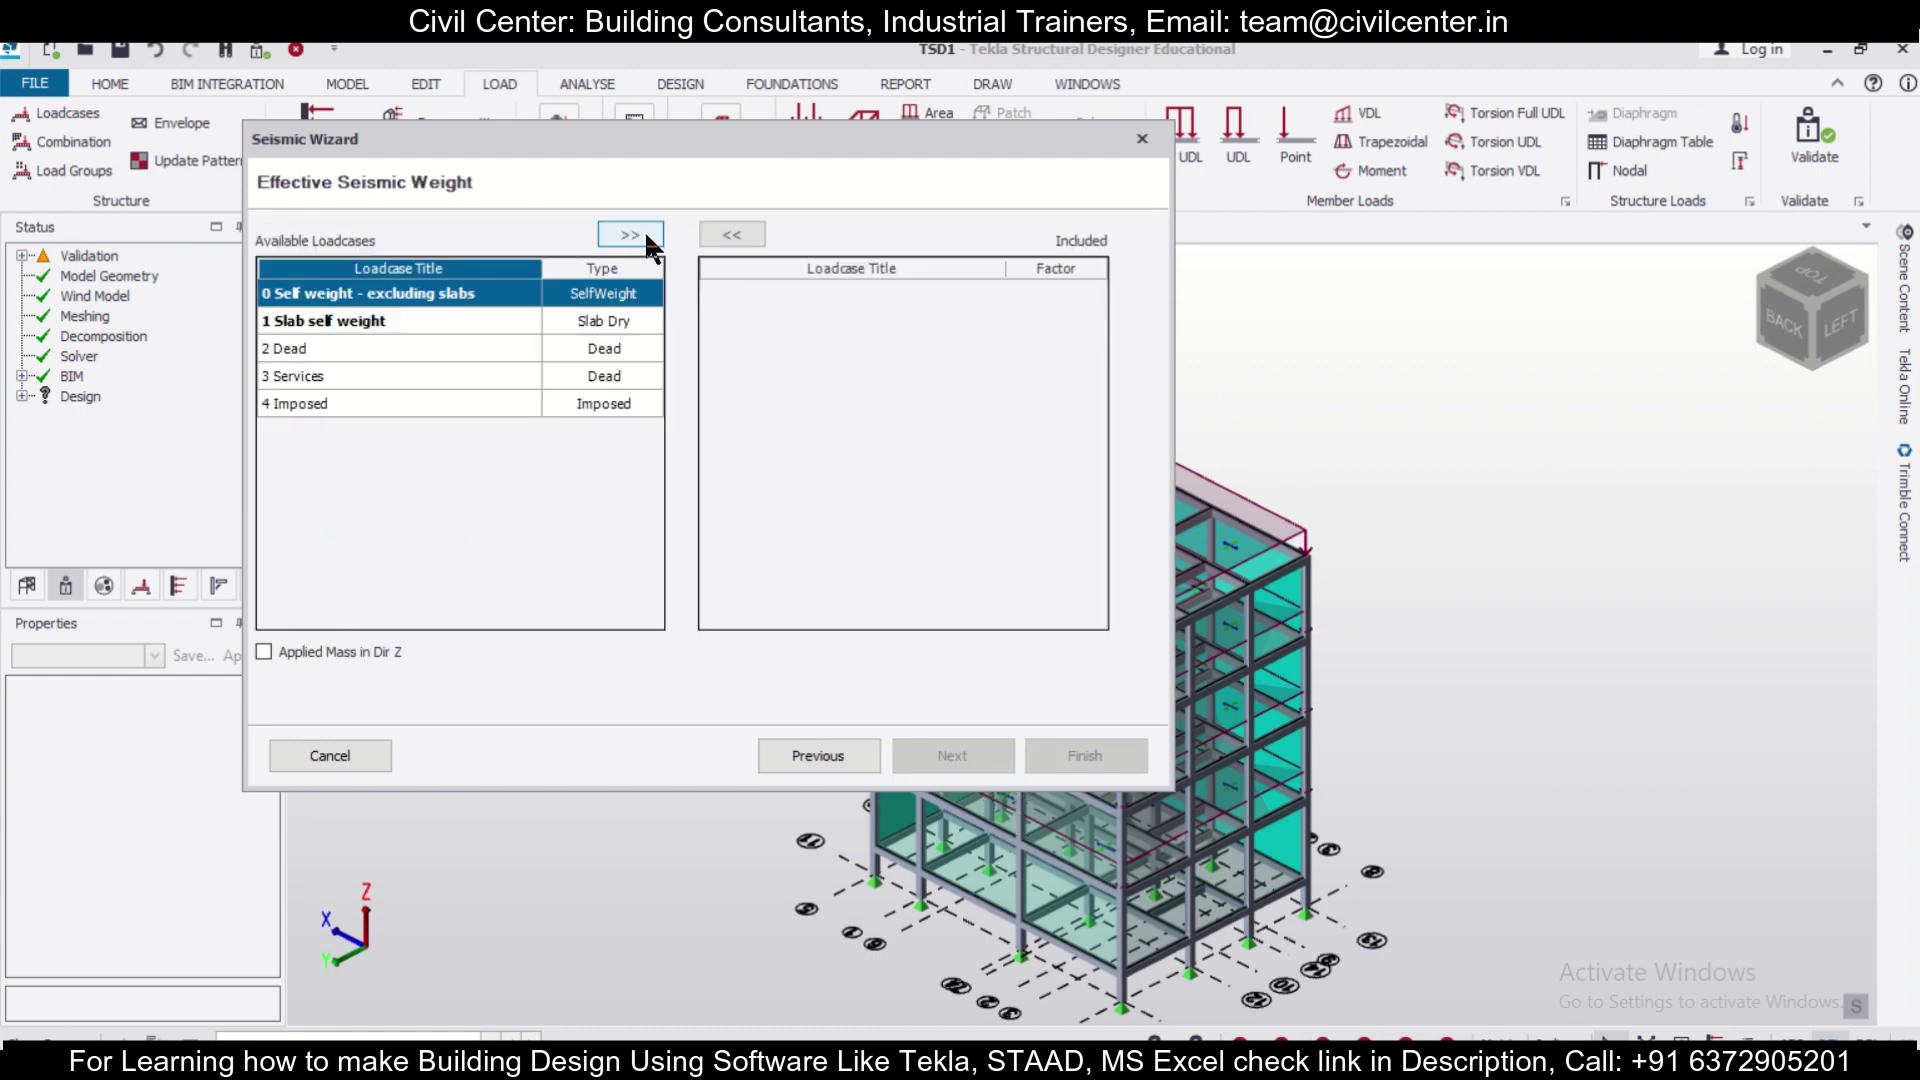
Include the self weight, slab self weight, Dead, Services and Imposed loadcases in the effective seismic weight and finish the Seismic Wizard.
{"action": "left_click", "coordinate": [644, 232]}
{"action": "left_click", "coordinate": [644, 232]}
{"action": "left_click", "coordinate": [644, 232]}
{"action": "left_click", "coordinate": [644, 232]}
{"action": "left_click", "coordinate": [644, 232]}
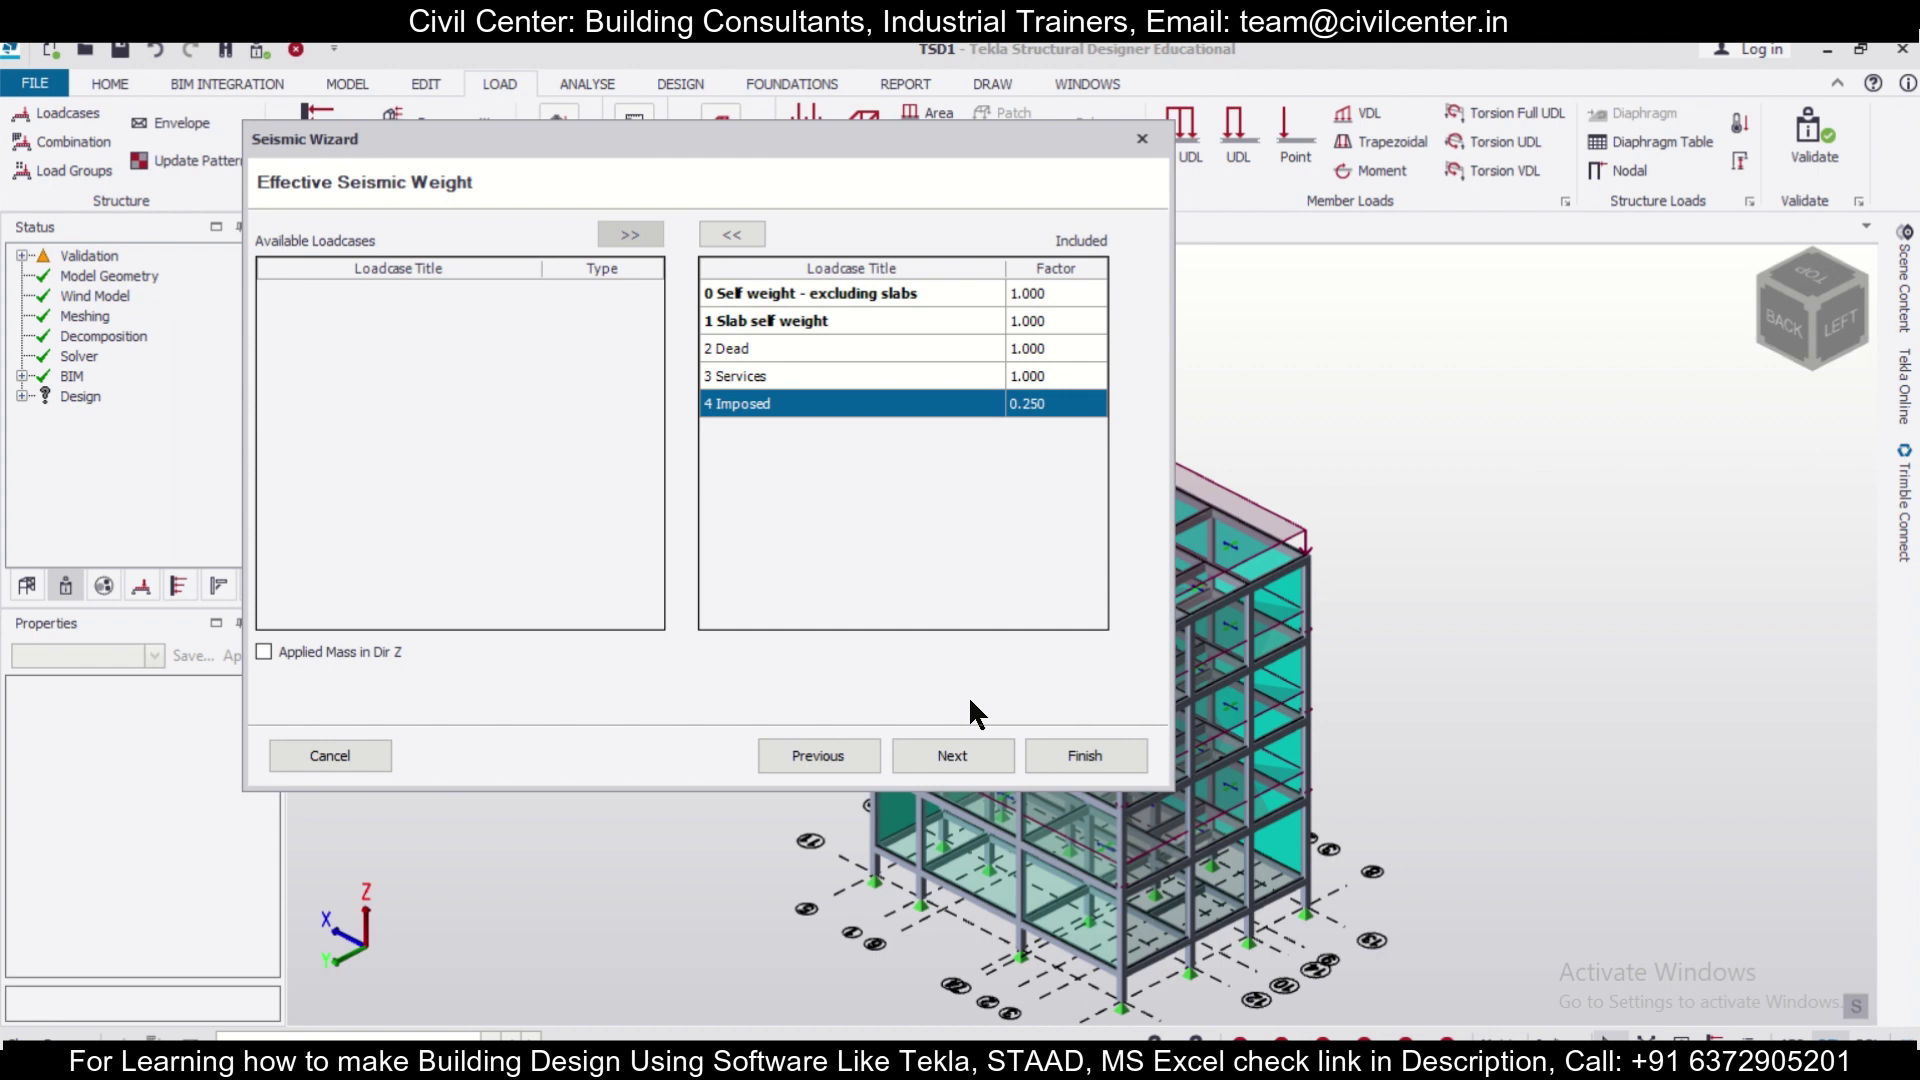
{"action": "left_click", "coordinate": [978, 752]}
{"action": "left_click", "coordinate": [1068, 758]}
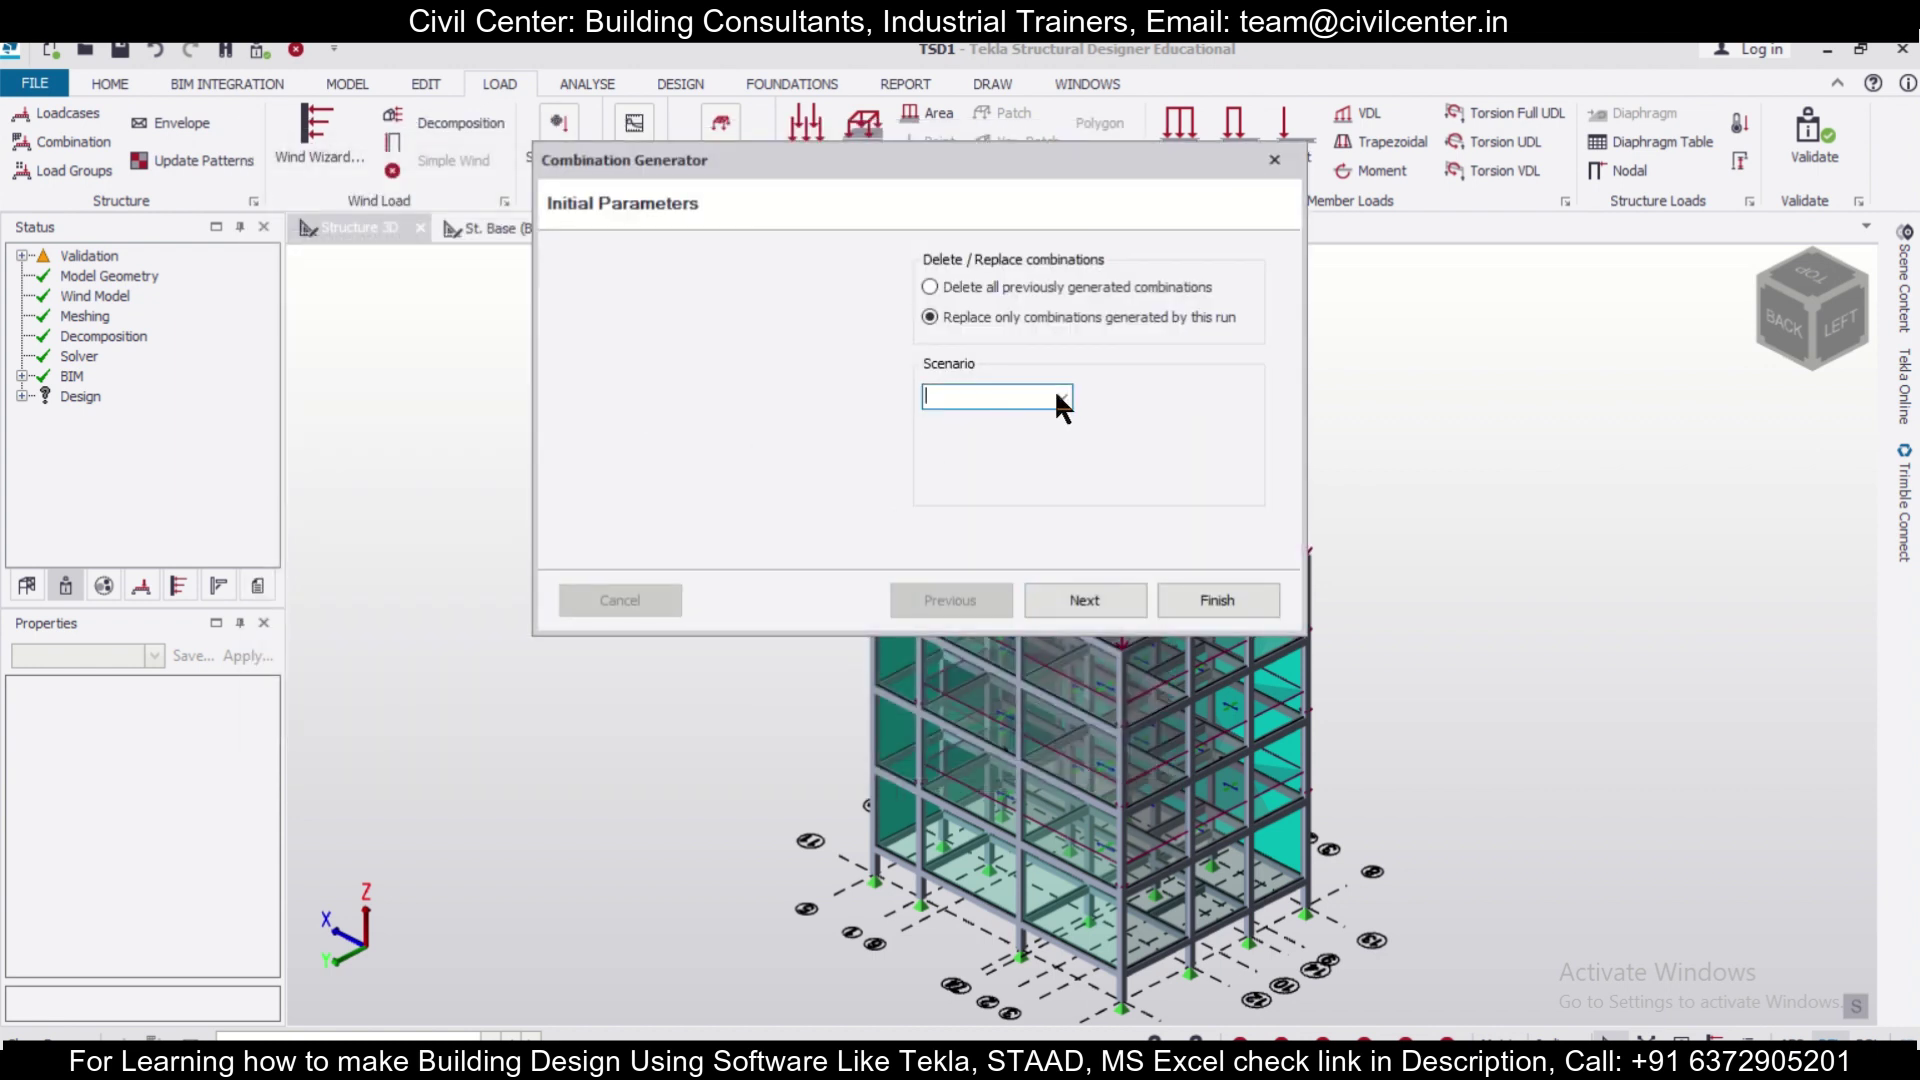
Choose the Operating scenario in the Combination Generator and generate the default seismic combinations.
{"action": "left_click", "coordinate": [1056, 393]}
{"action": "left_click", "coordinate": [1036, 420]}
{"action": "left_click", "coordinate": [1071, 597]}
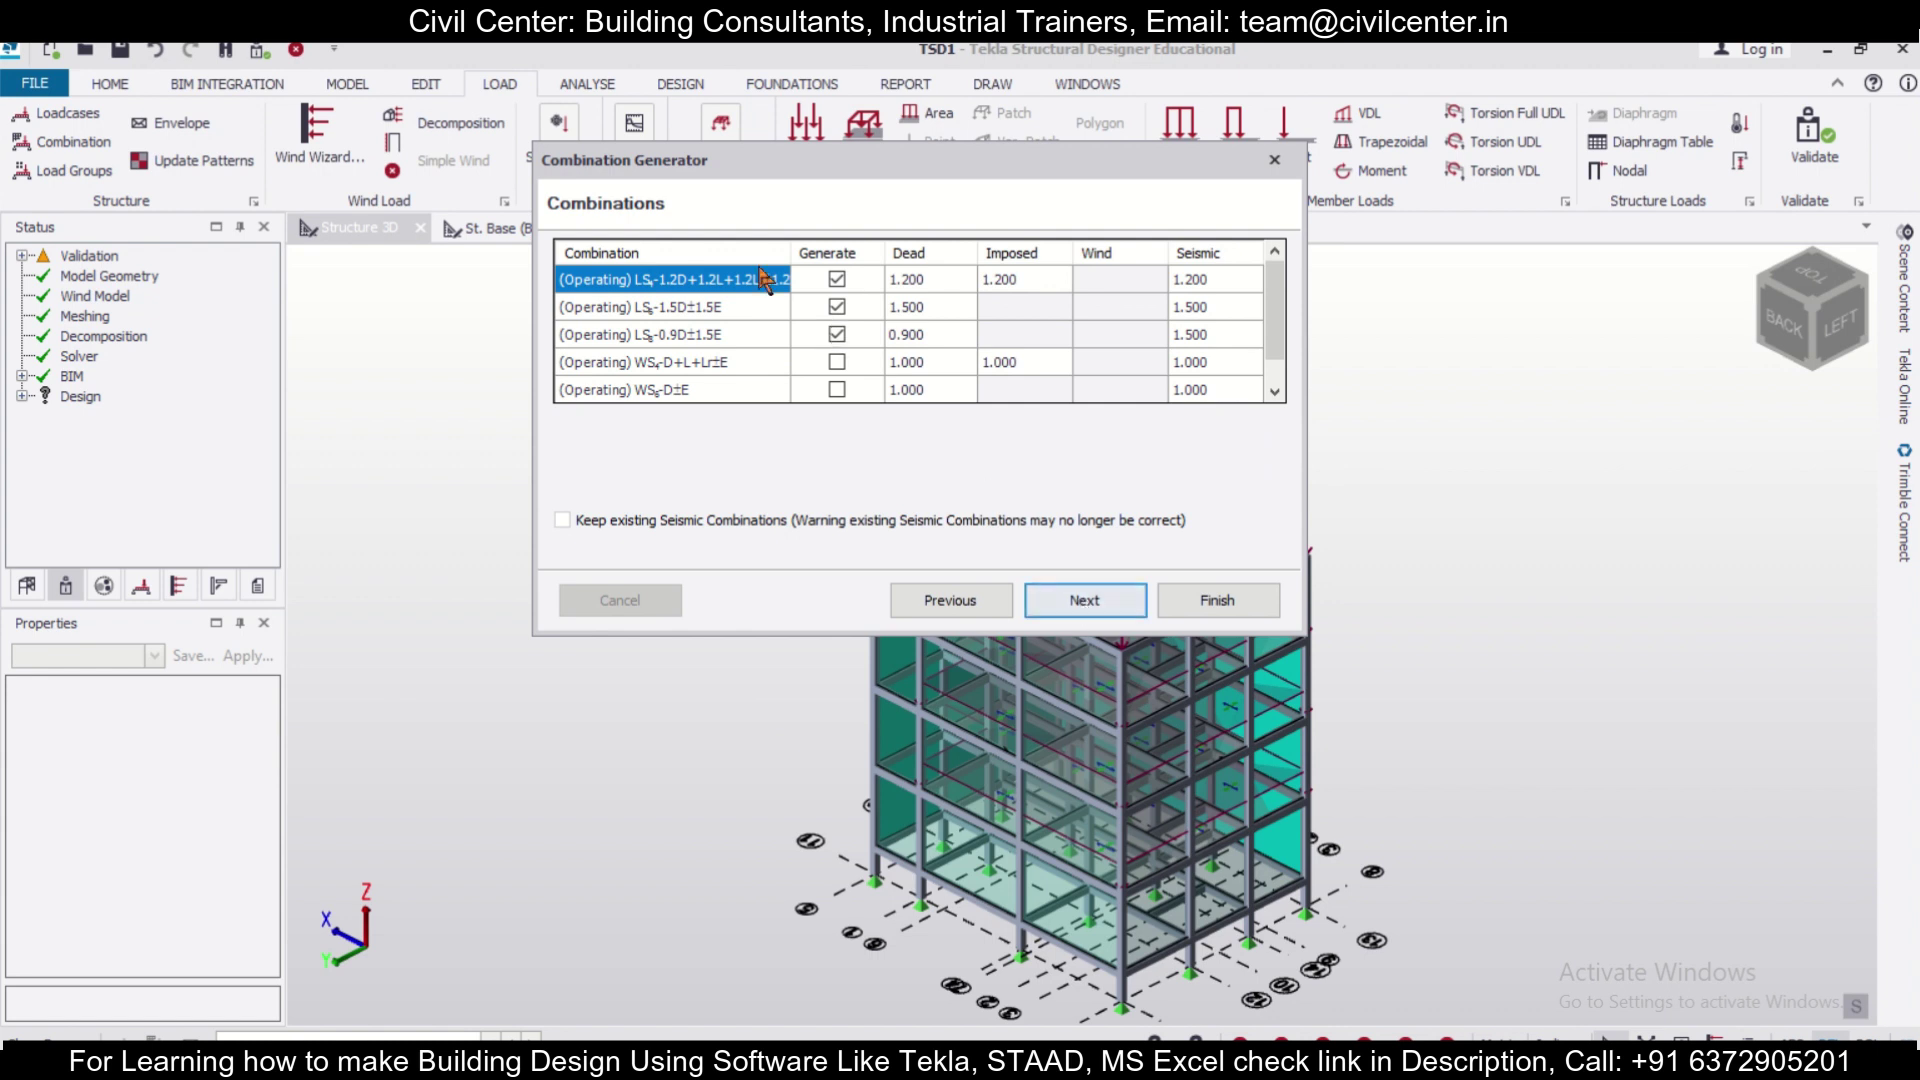
{"action": "left_click", "coordinate": [1086, 599]}
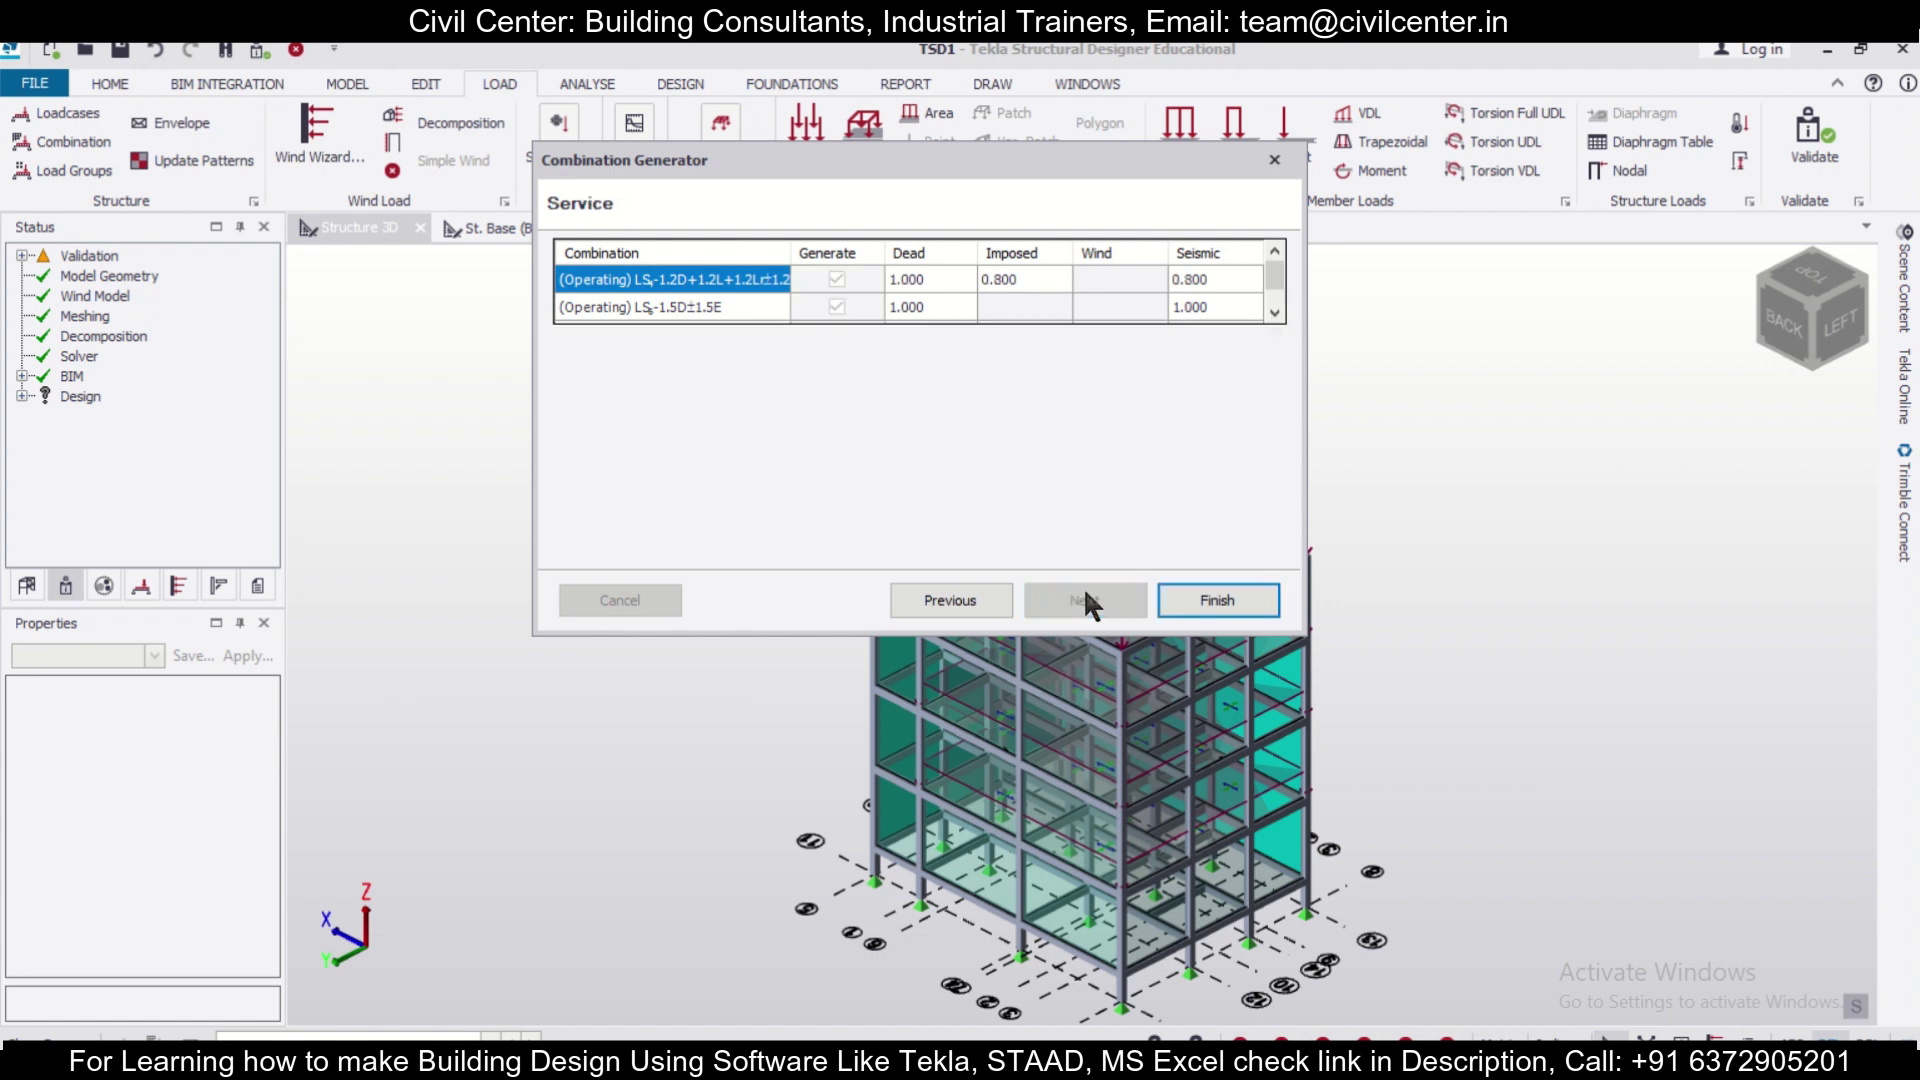
{"action": "left_click", "coordinate": [1188, 598]}
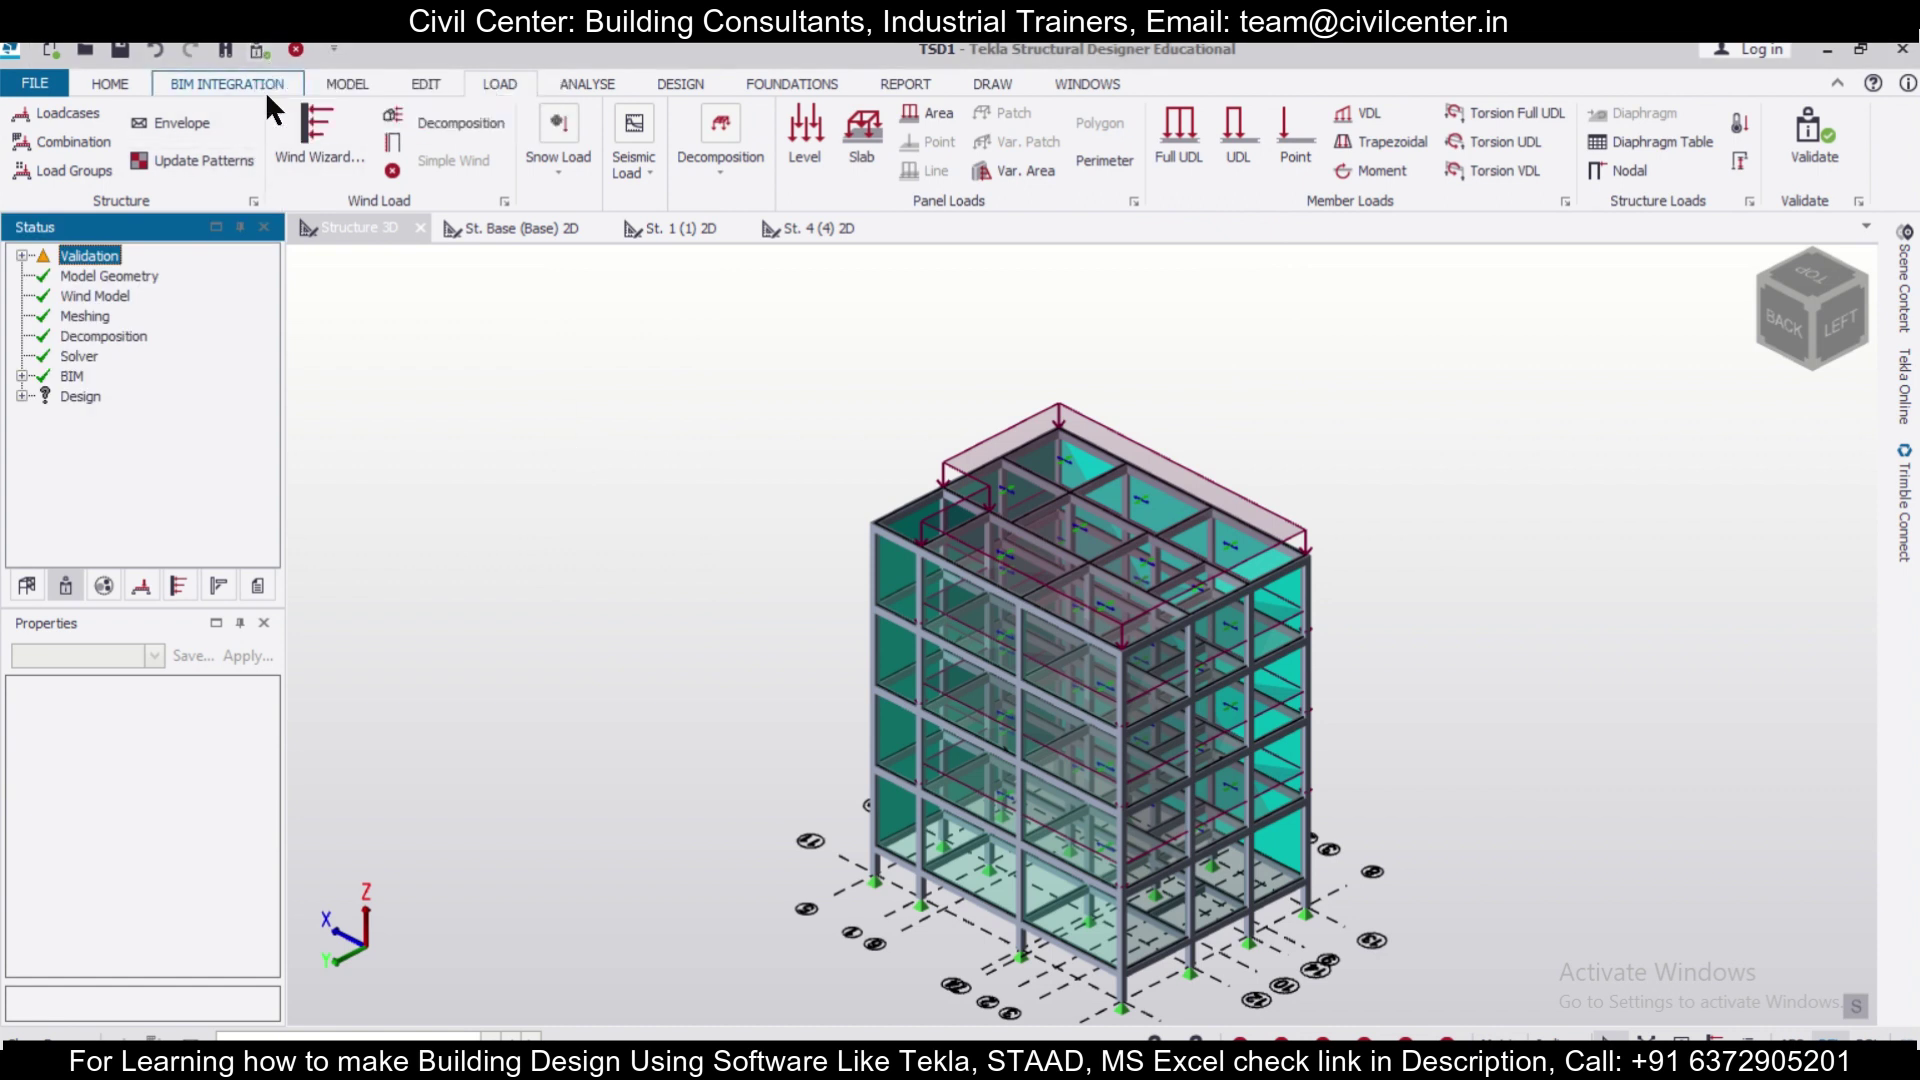
Start generating load combinations from the Combinations list and include the (Operating) 1.5D combination.
{"action": "left_click", "coordinate": [68, 143]}
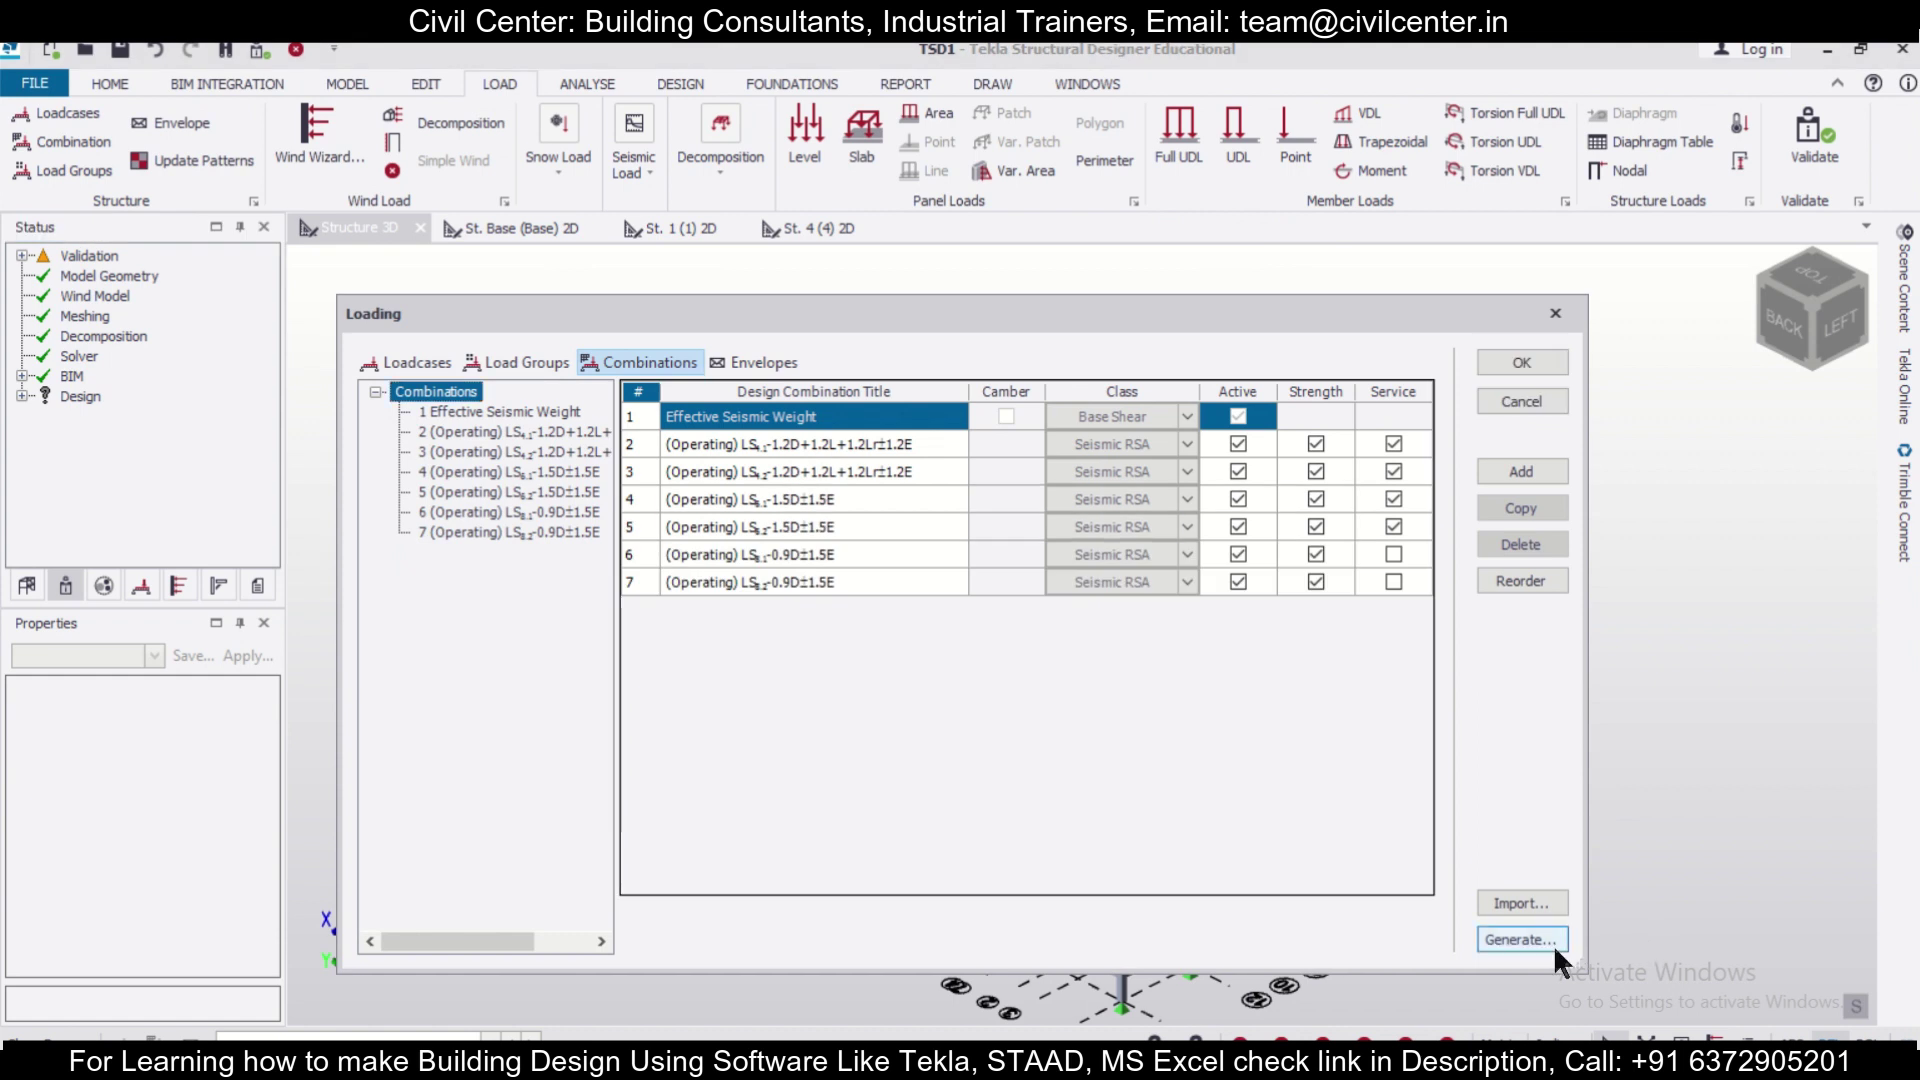
{"action": "left_click", "coordinate": [1540, 940]}
{"action": "left_click", "coordinate": [1110, 596]}
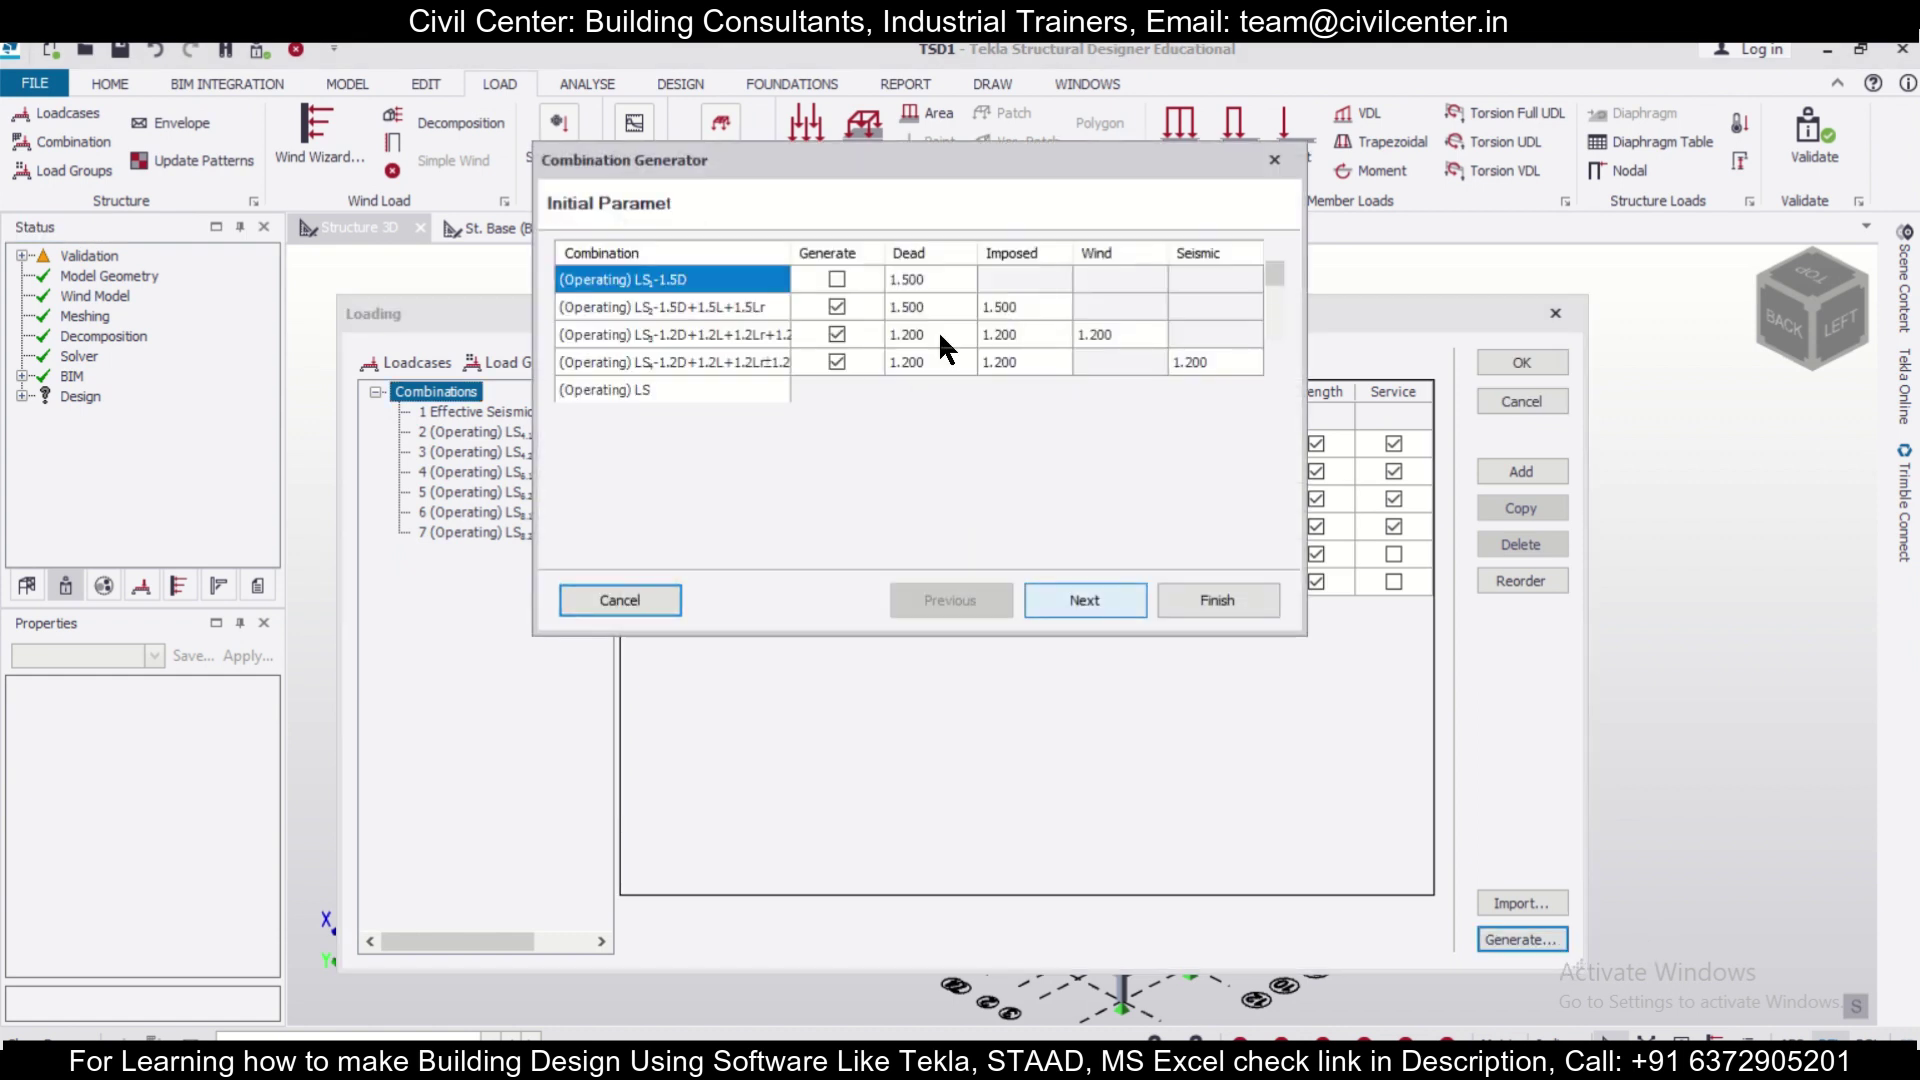
{"action": "left_click", "coordinate": [837, 281]}
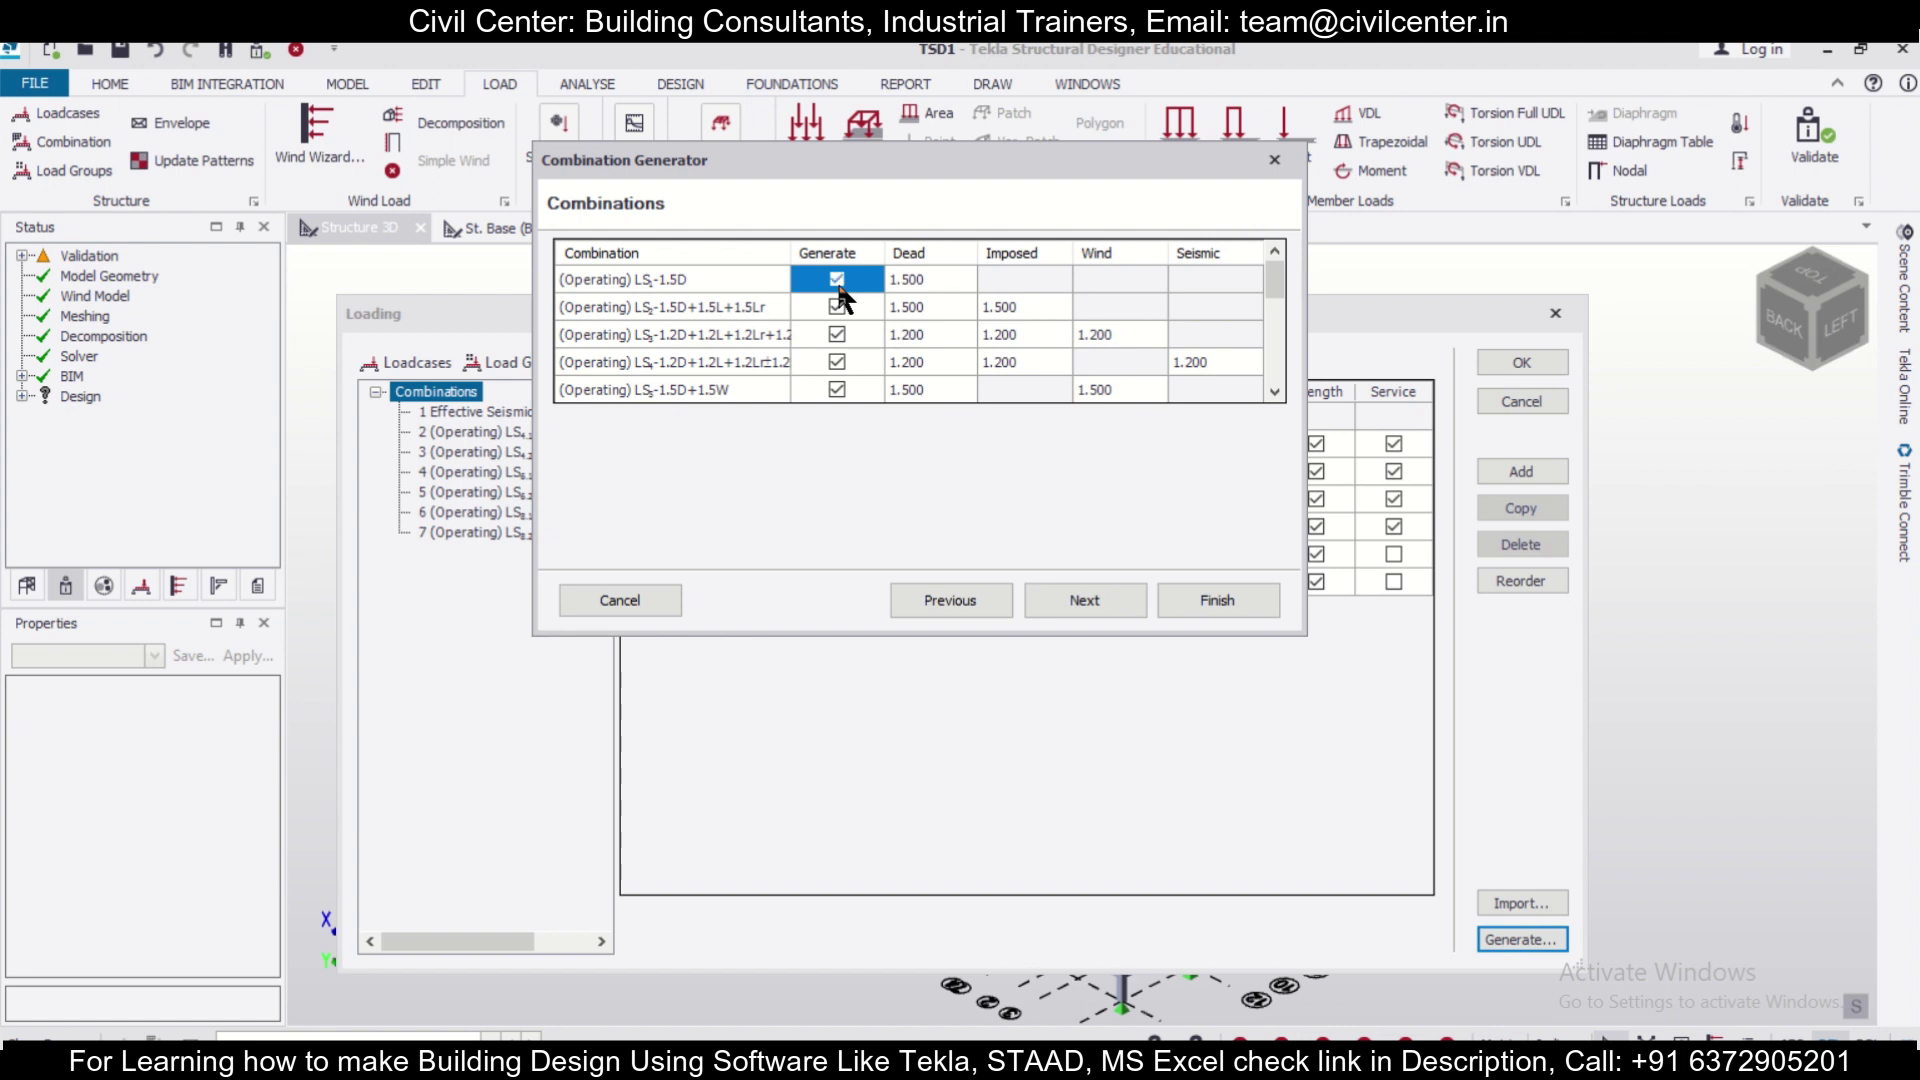
Review the limit state and working stress combinations, keep the service factors, finish generating, and accept the loading.
{"action": "scroll", "coordinate": [957, 310], "scroll_direction": "down", "scroll_amount": 4}
{"action": "scroll", "coordinate": [952, 304], "scroll_direction": "up", "scroll_amount": 5}
{"action": "scroll", "coordinate": [680, 320], "scroll_direction": "down", "scroll_amount": 6}
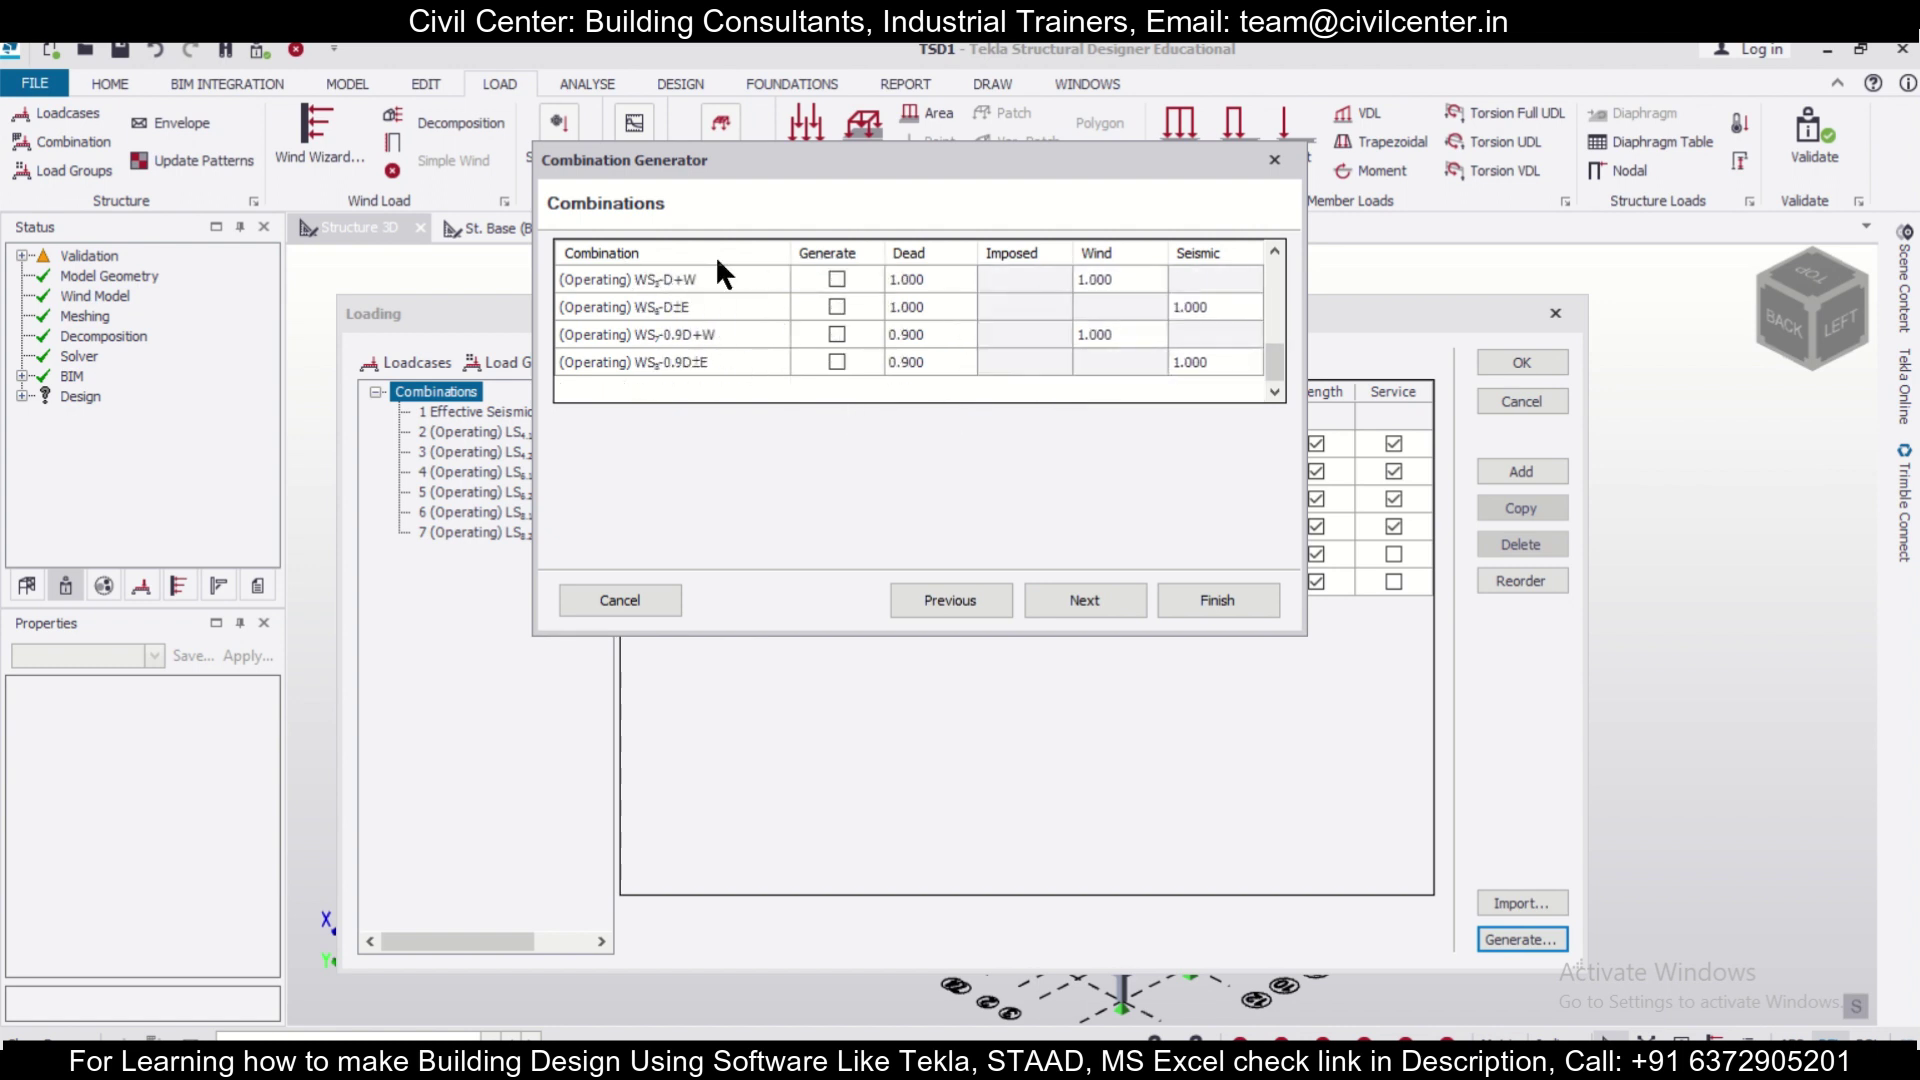
{"action": "scroll", "coordinate": [712, 300], "scroll_direction": "up", "scroll_amount": 6}
{"action": "left_click", "coordinate": [1085, 601]}
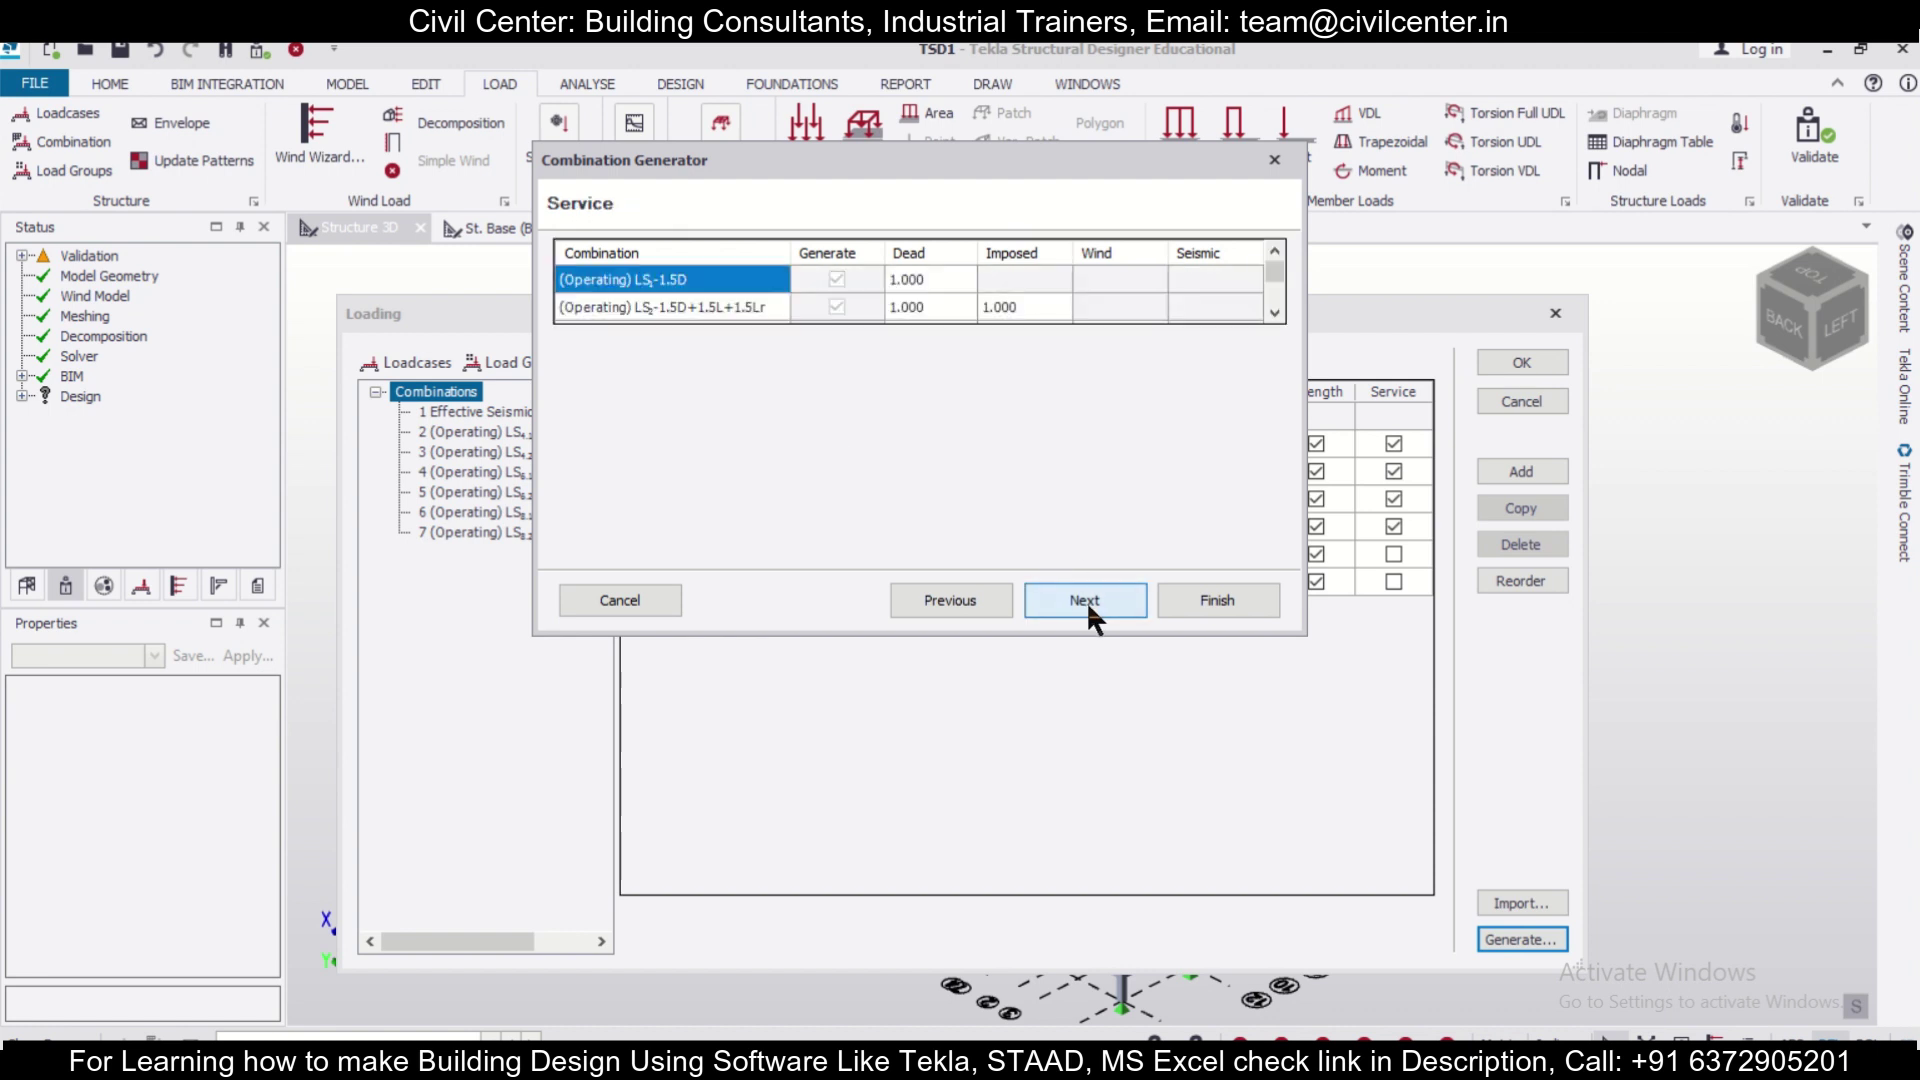
{"action": "left_click", "coordinate": [1090, 602]}
{"action": "left_click", "coordinate": [1192, 600]}
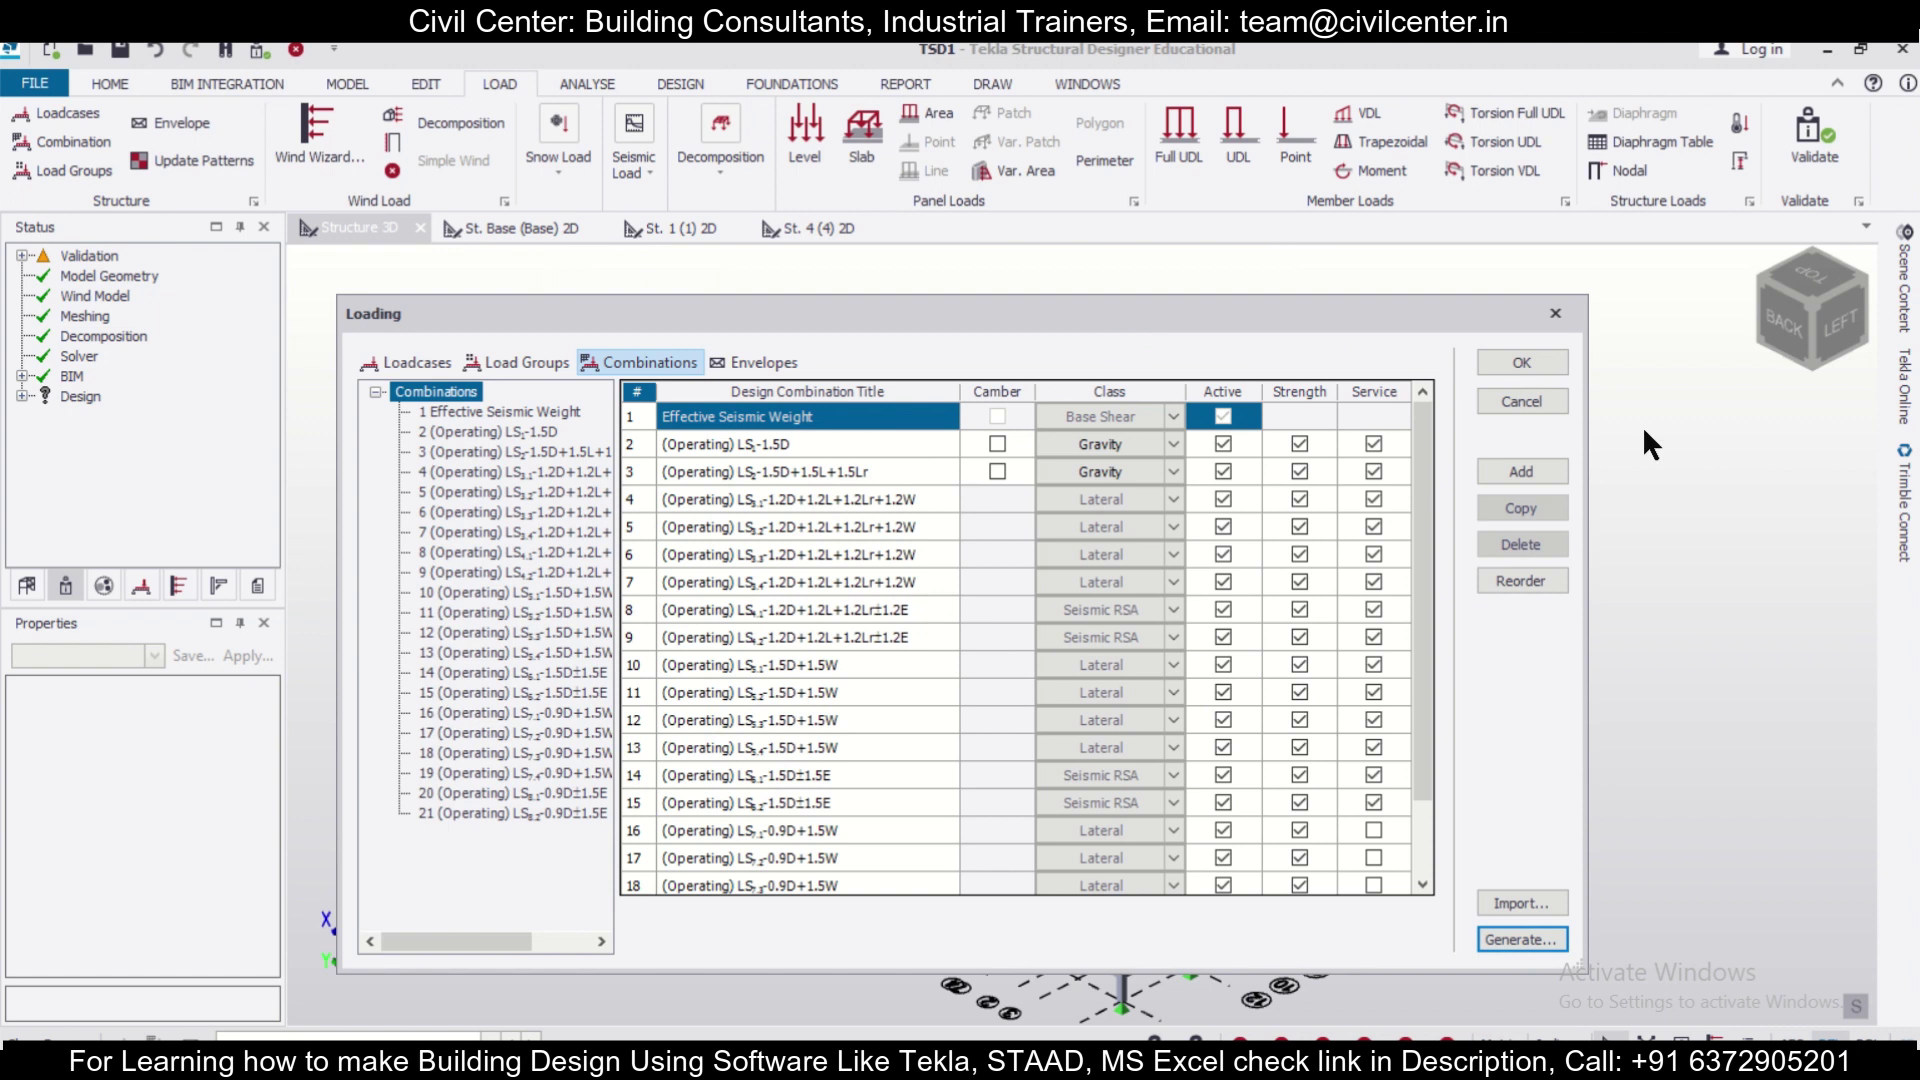
{"action": "left_click", "coordinate": [1552, 362]}
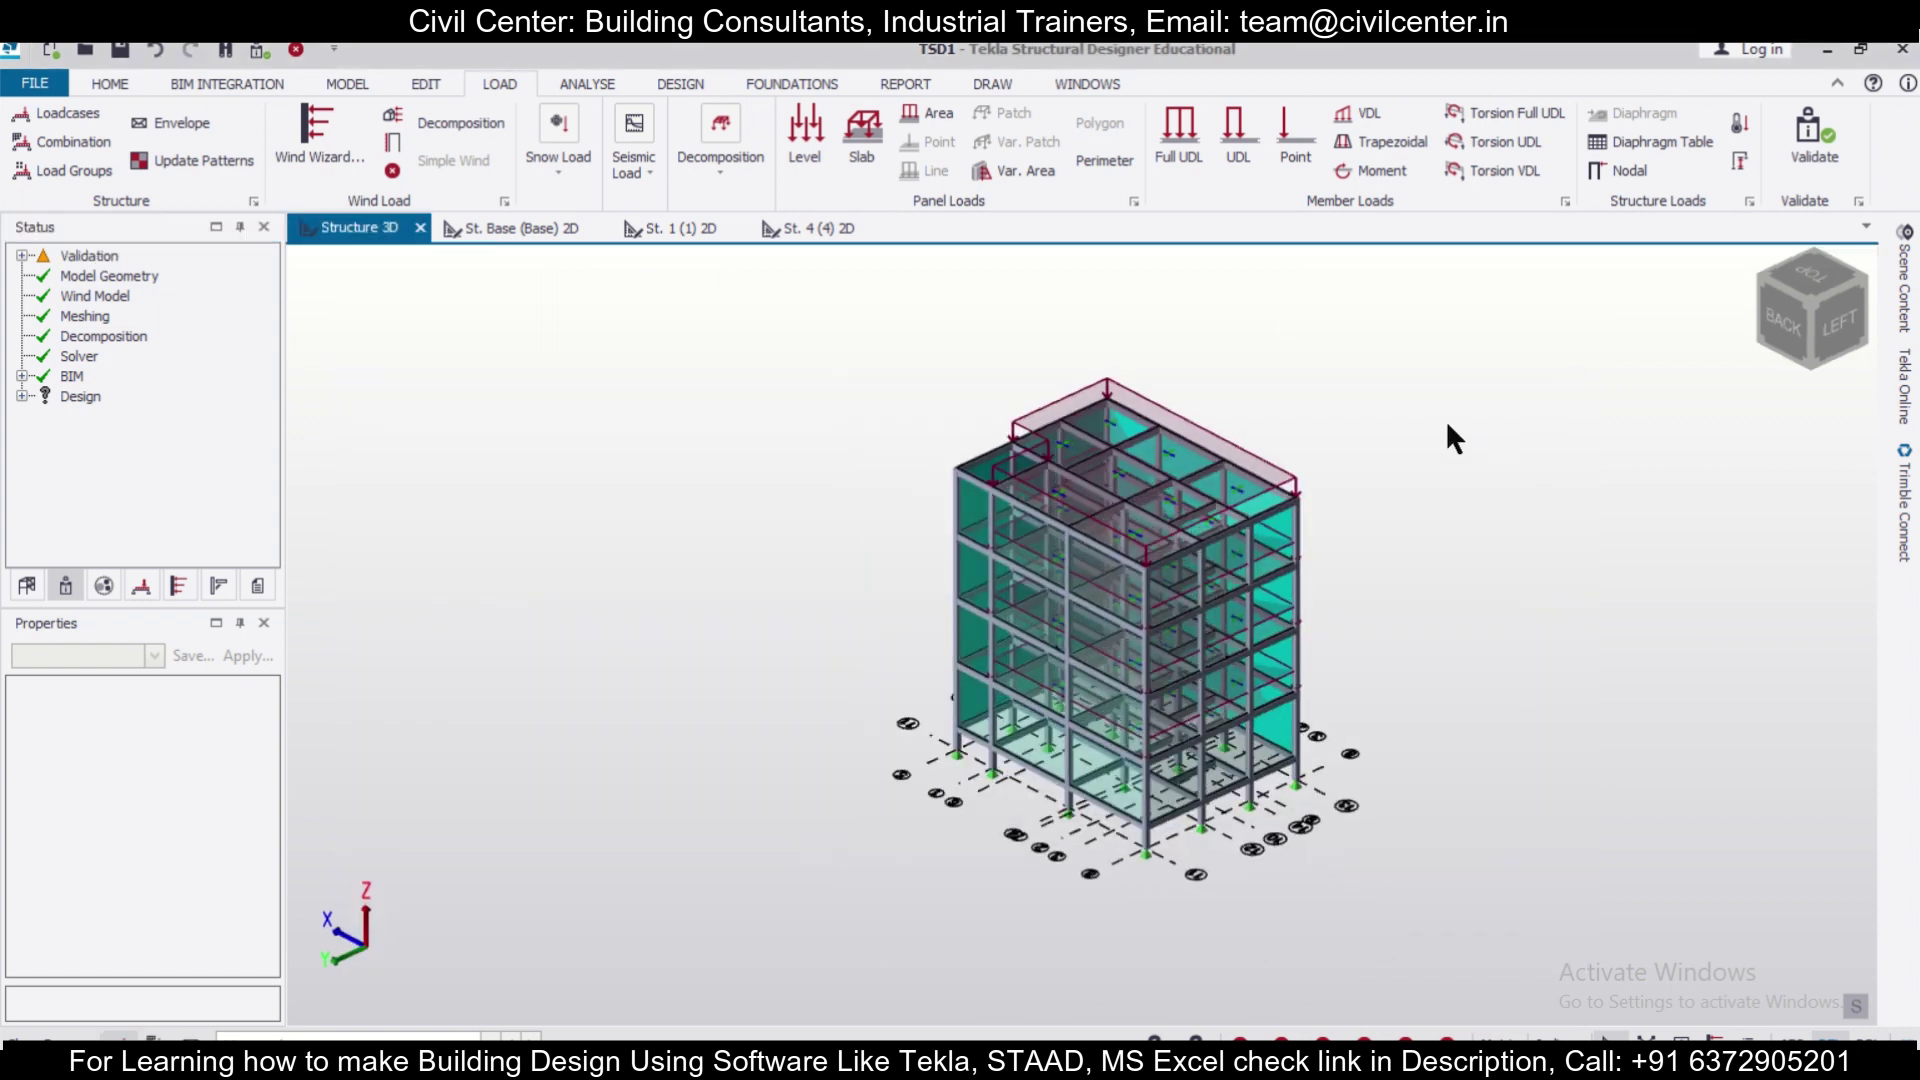
Run the static analysis and design of all members.
{"action": "left_click", "coordinate": [681, 84]}
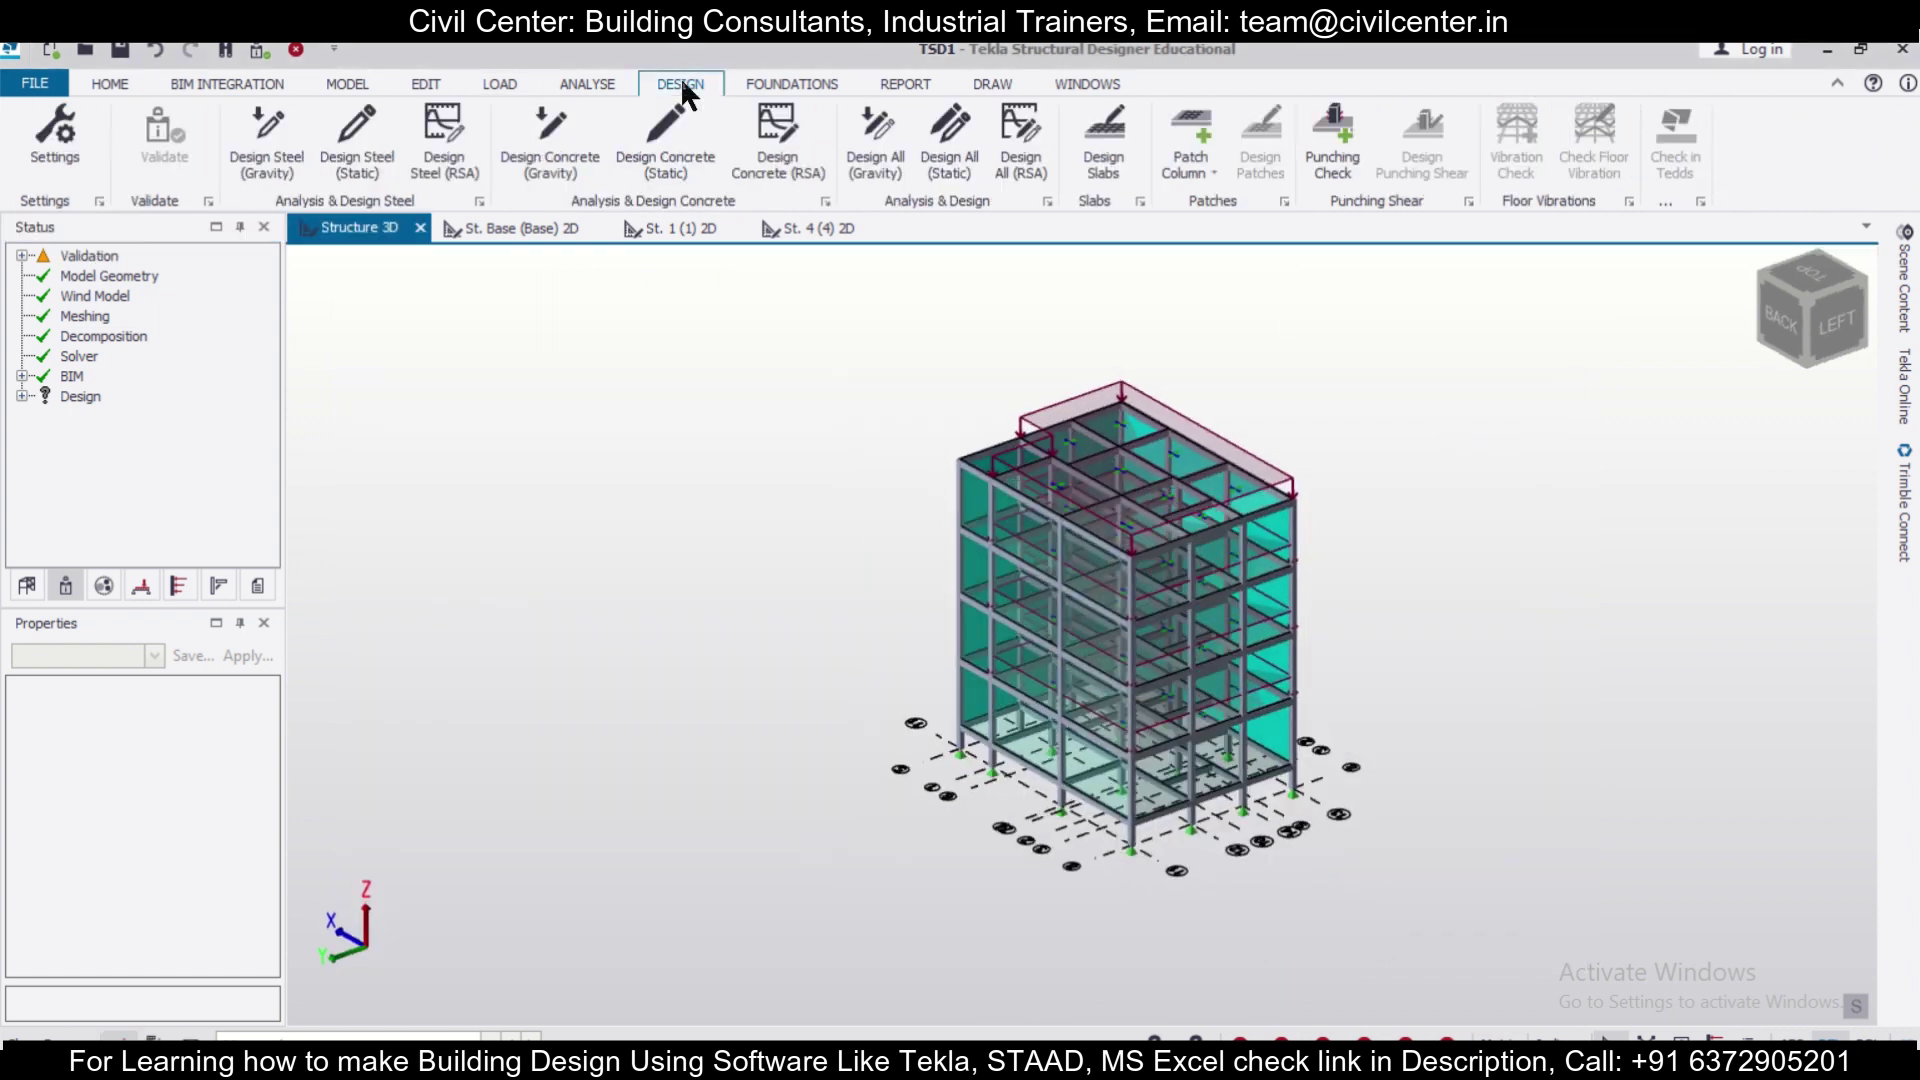
{"action": "left_click", "coordinate": [966, 135]}
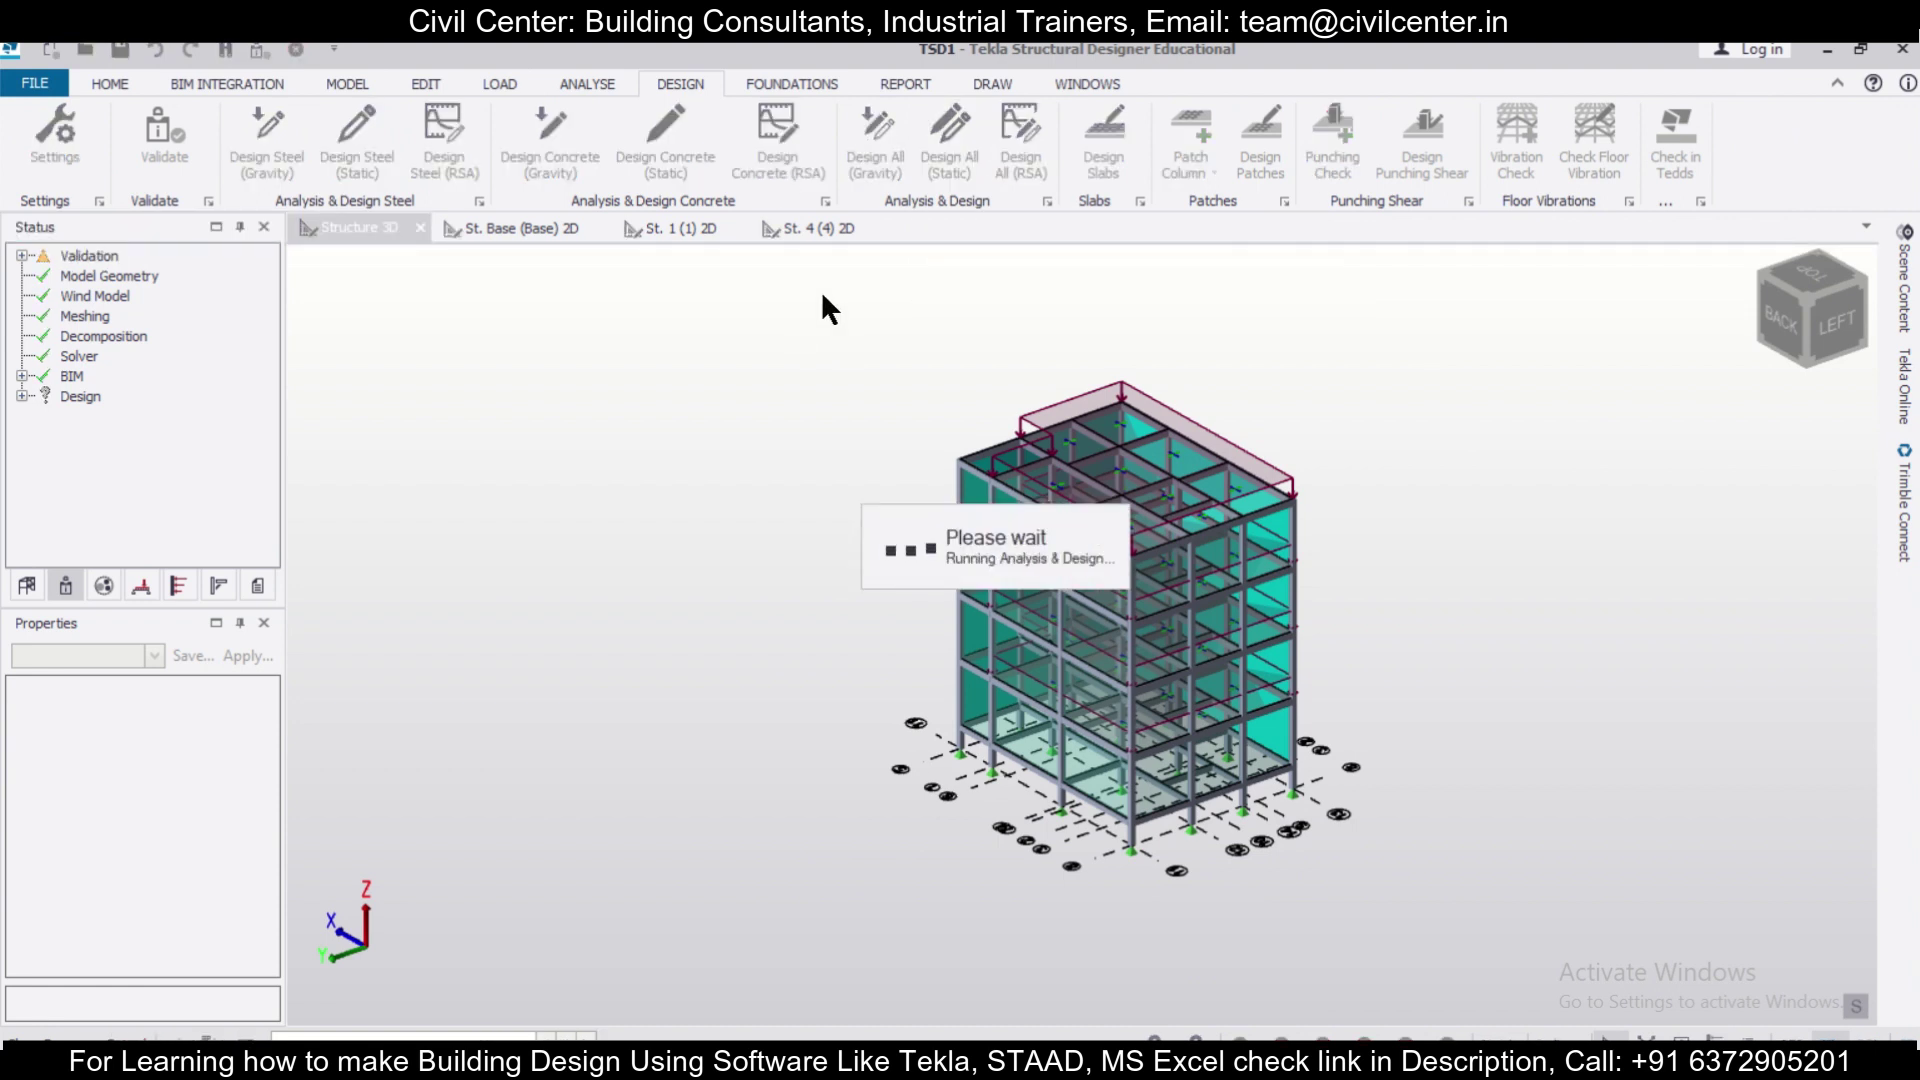
{"action": "mouse_move", "coordinate": [804, 50]}
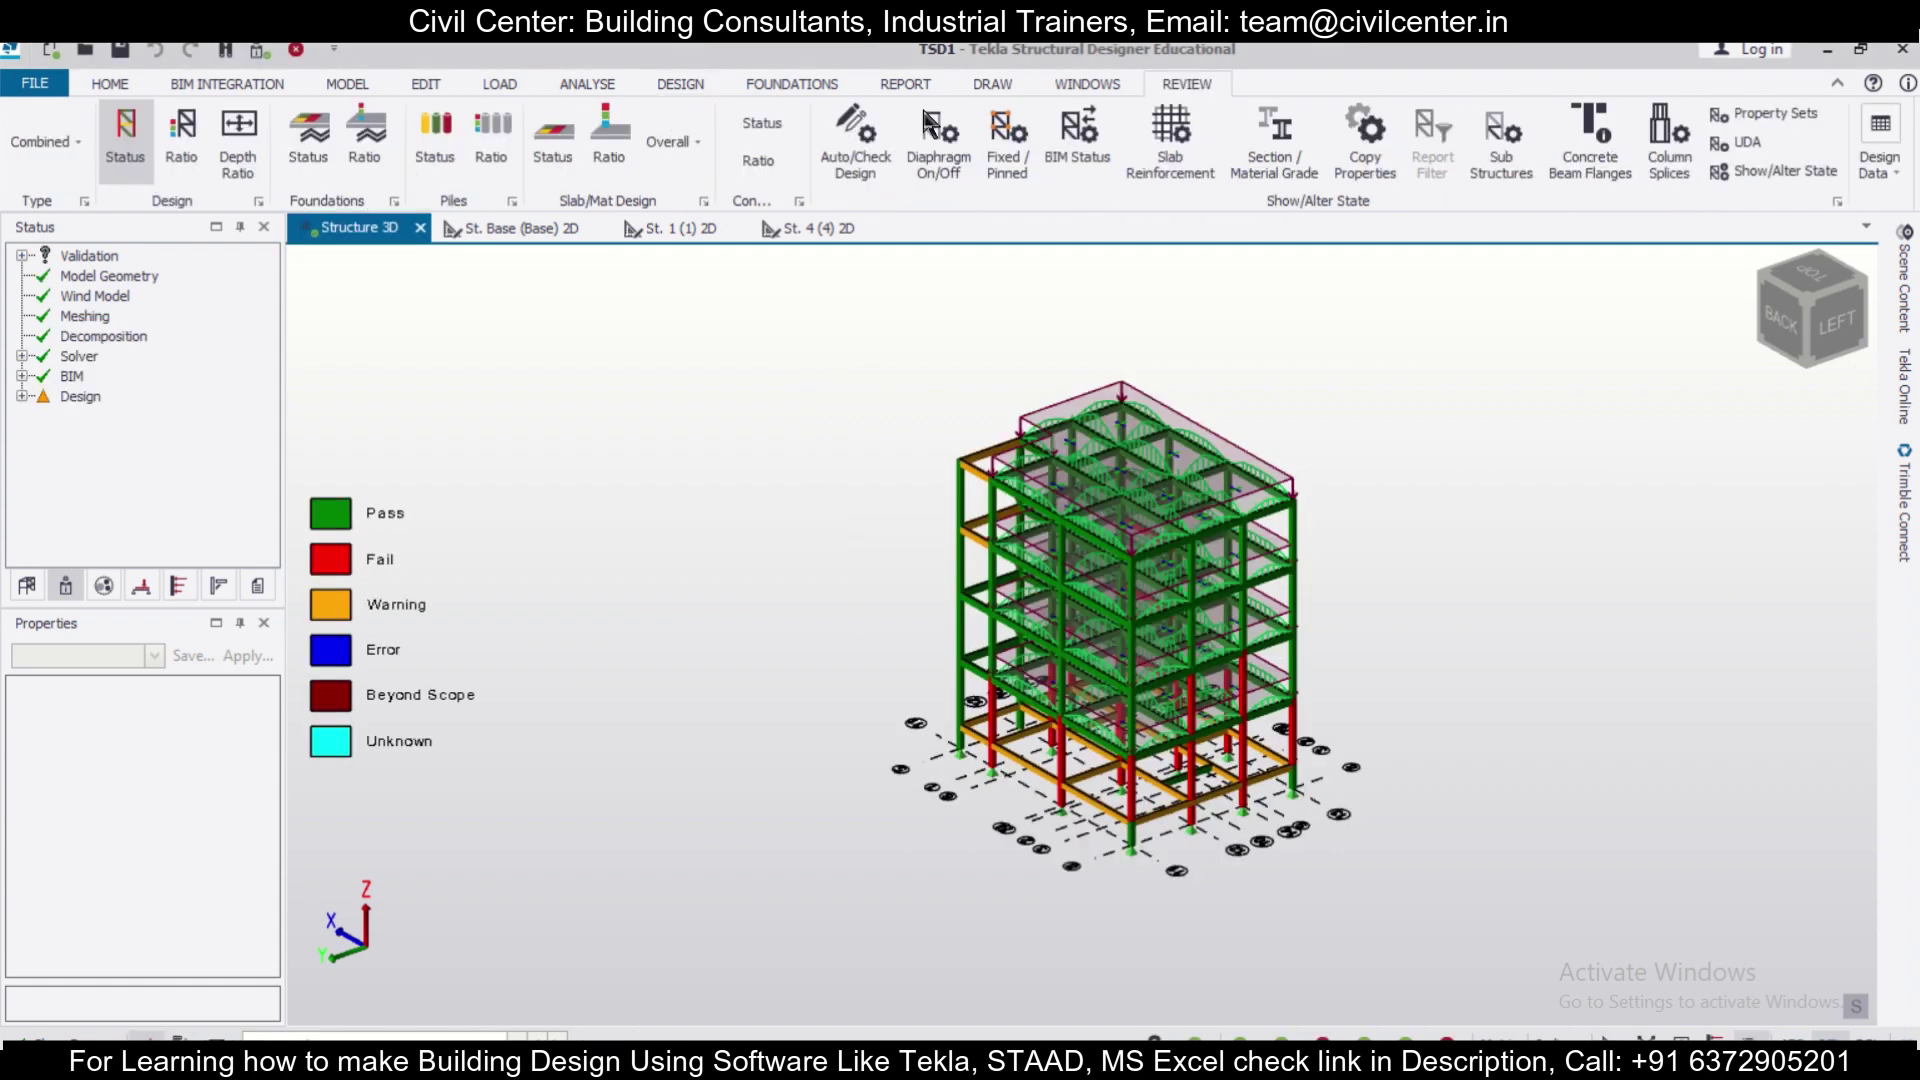
{"action": "mouse_move", "coordinate": [950, 45]}
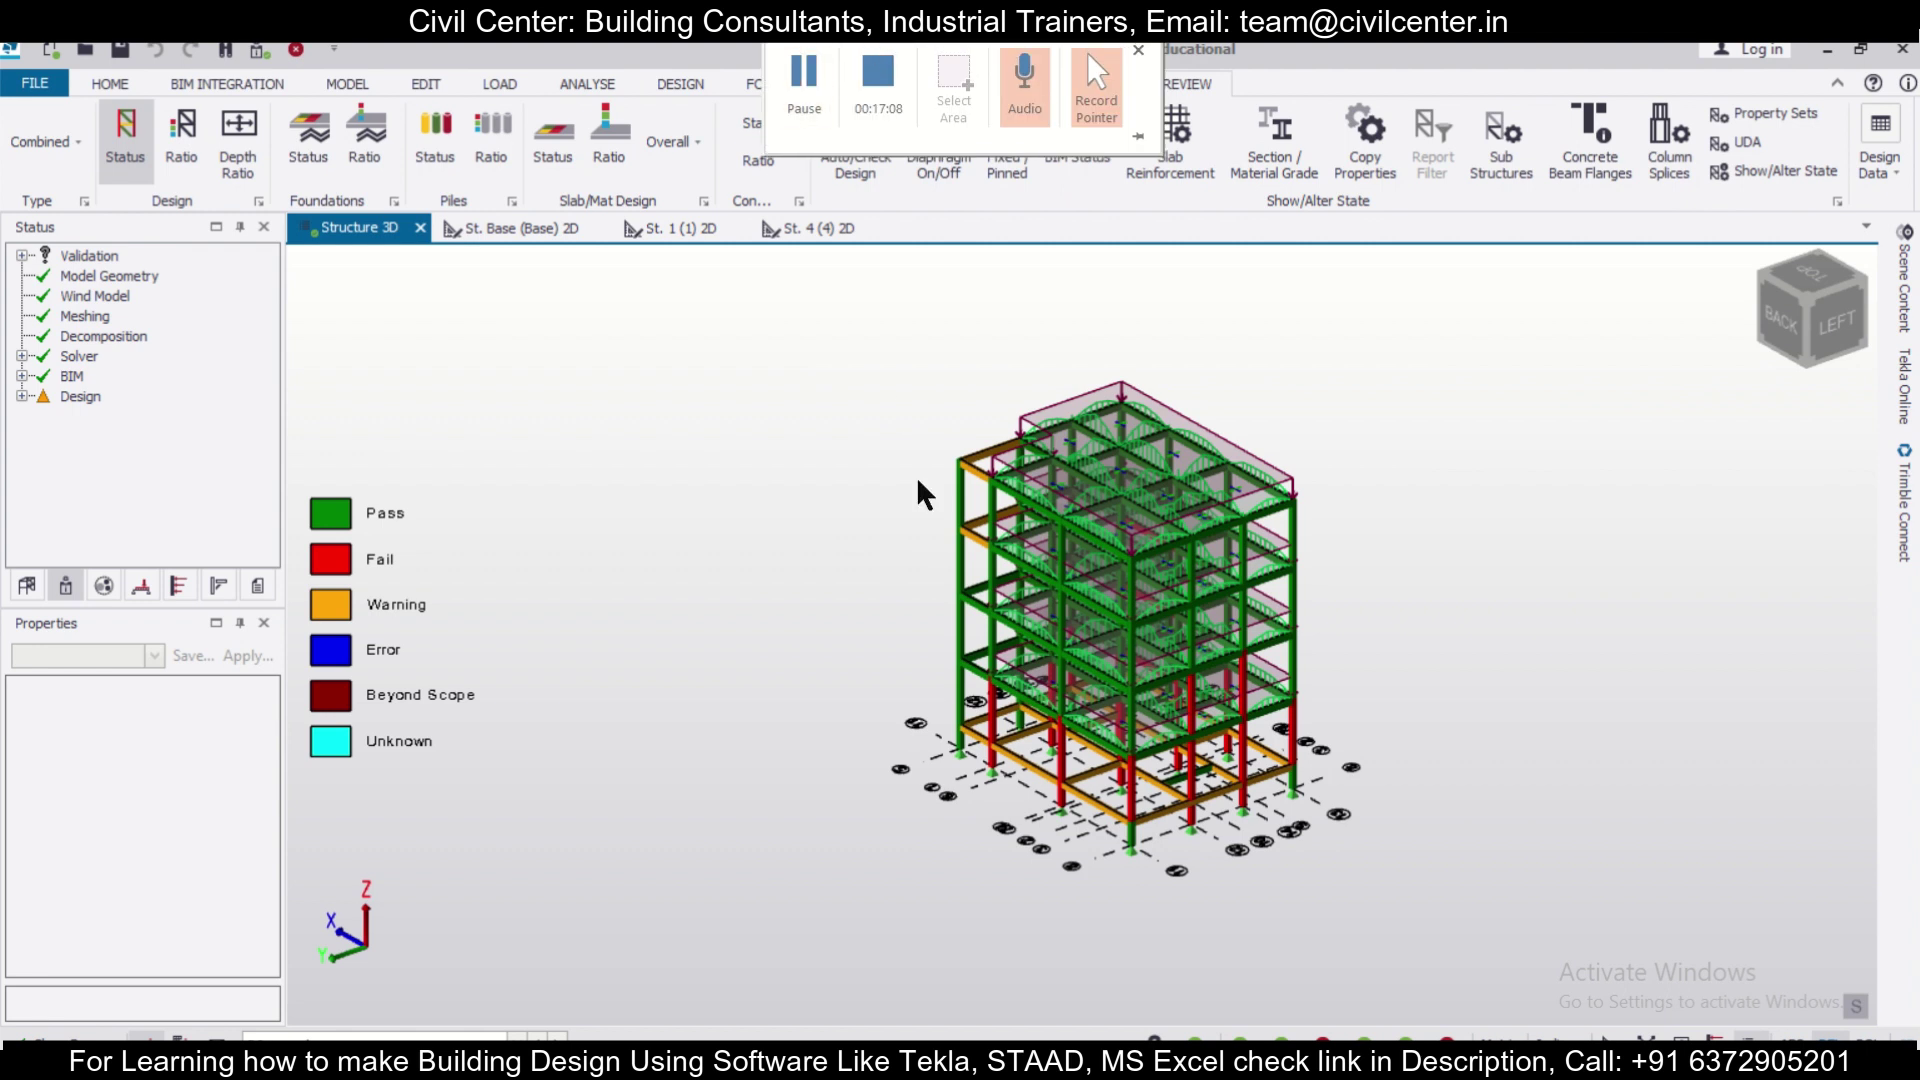
Examine the design status of the ground-storey columns and base beams in the 3D structure view.
{"action": "scroll", "coordinate": [1310, 815], "scroll_direction": "up", "scroll_amount": 5}
{"action": "middle_click_drag", "start_coordinate": [1460, 784], "coordinate": [1014, 878]}
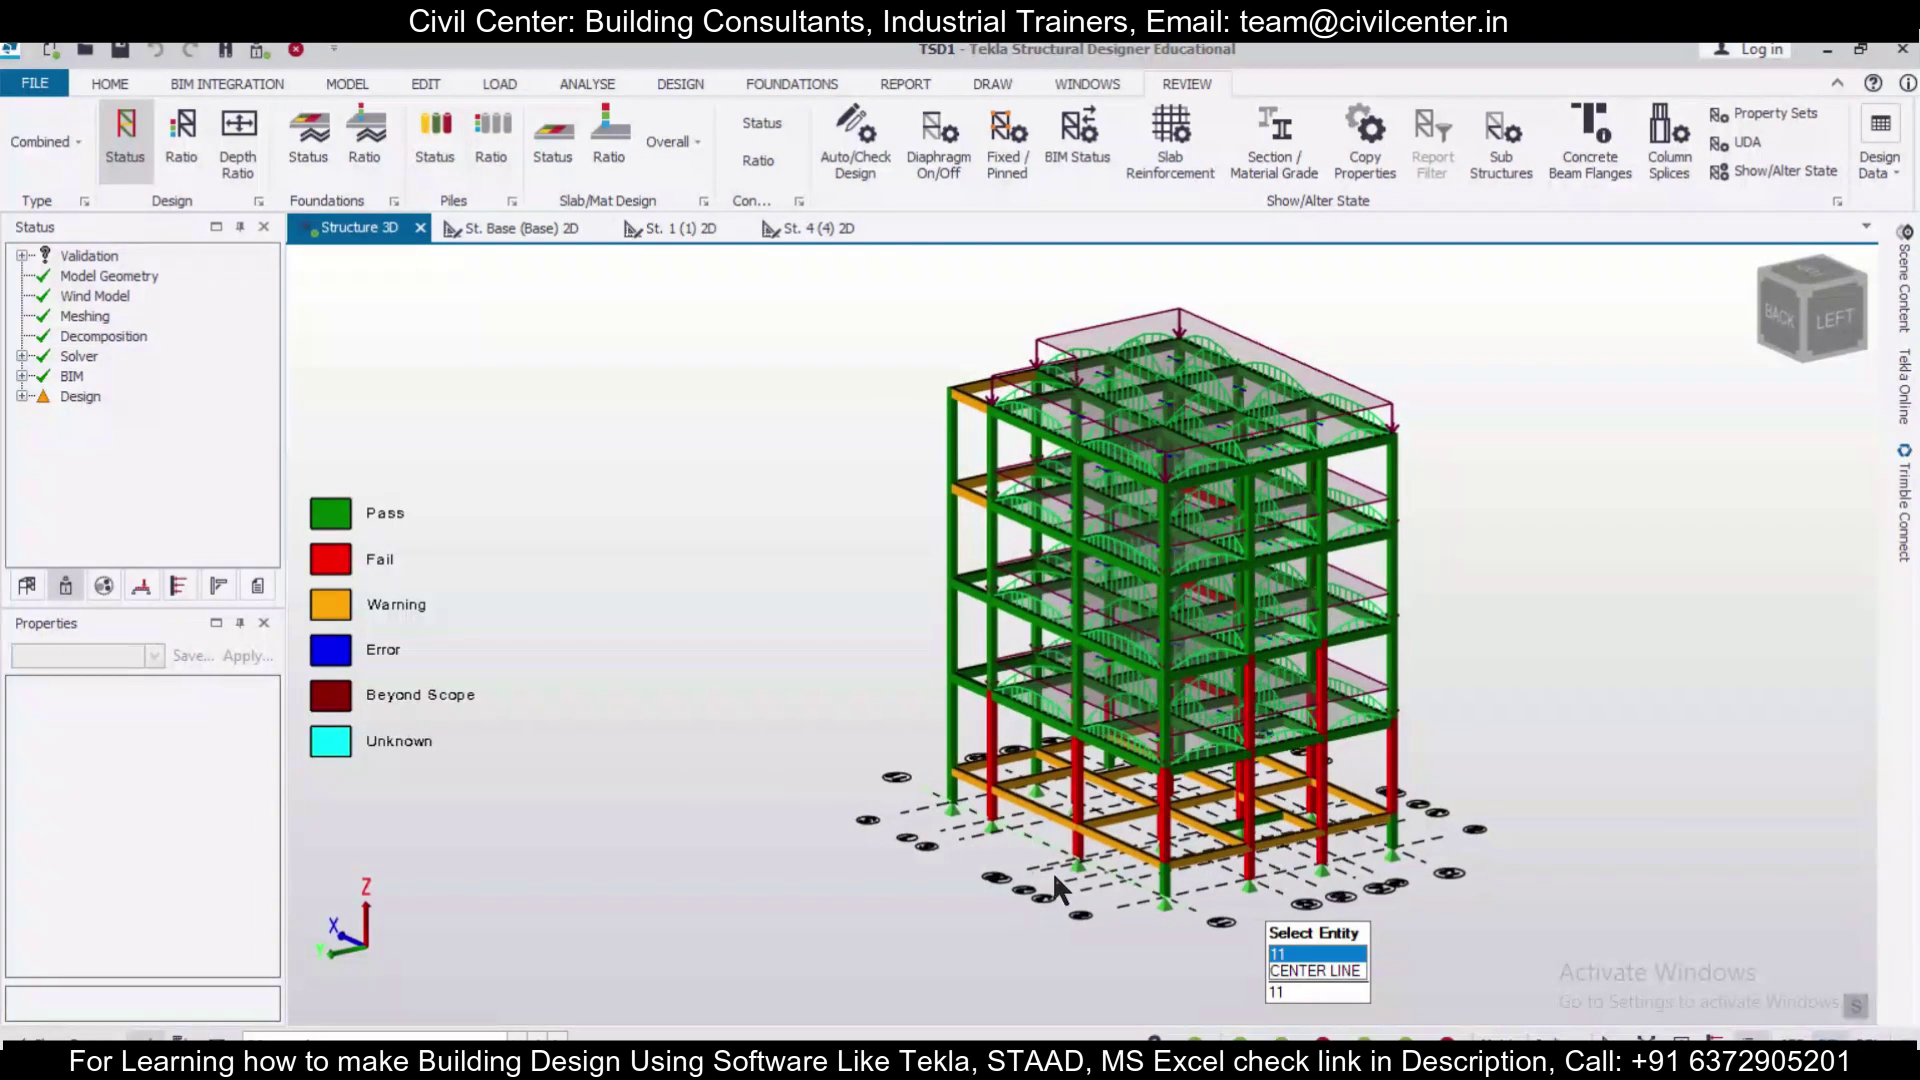
{"action": "scroll", "coordinate": [1119, 885], "scroll_direction": "up", "scroll_amount": 2}
{"action": "middle_click_drag", "start_coordinate": [1573, 893], "coordinate": [1101, 998]}
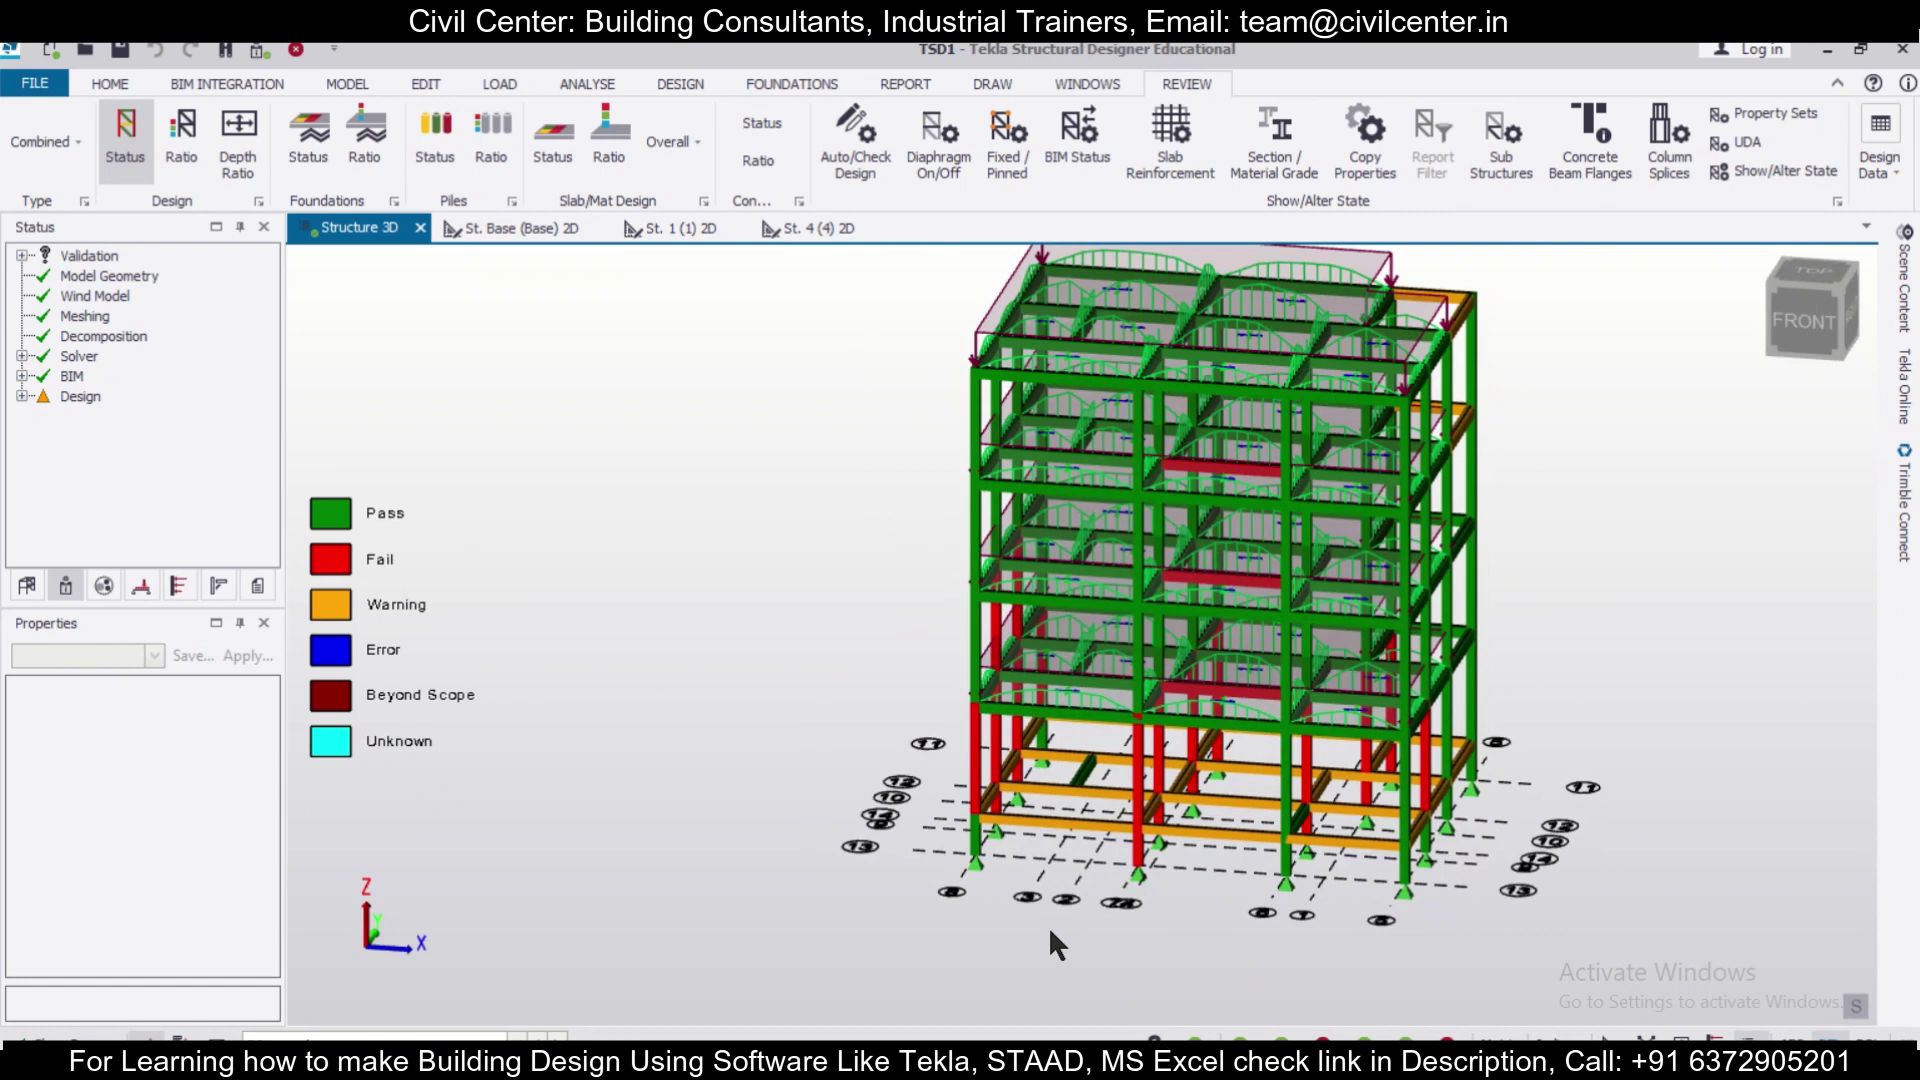
{"action": "scroll", "coordinate": [1048, 926], "scroll_direction": "up", "scroll_amount": 3}
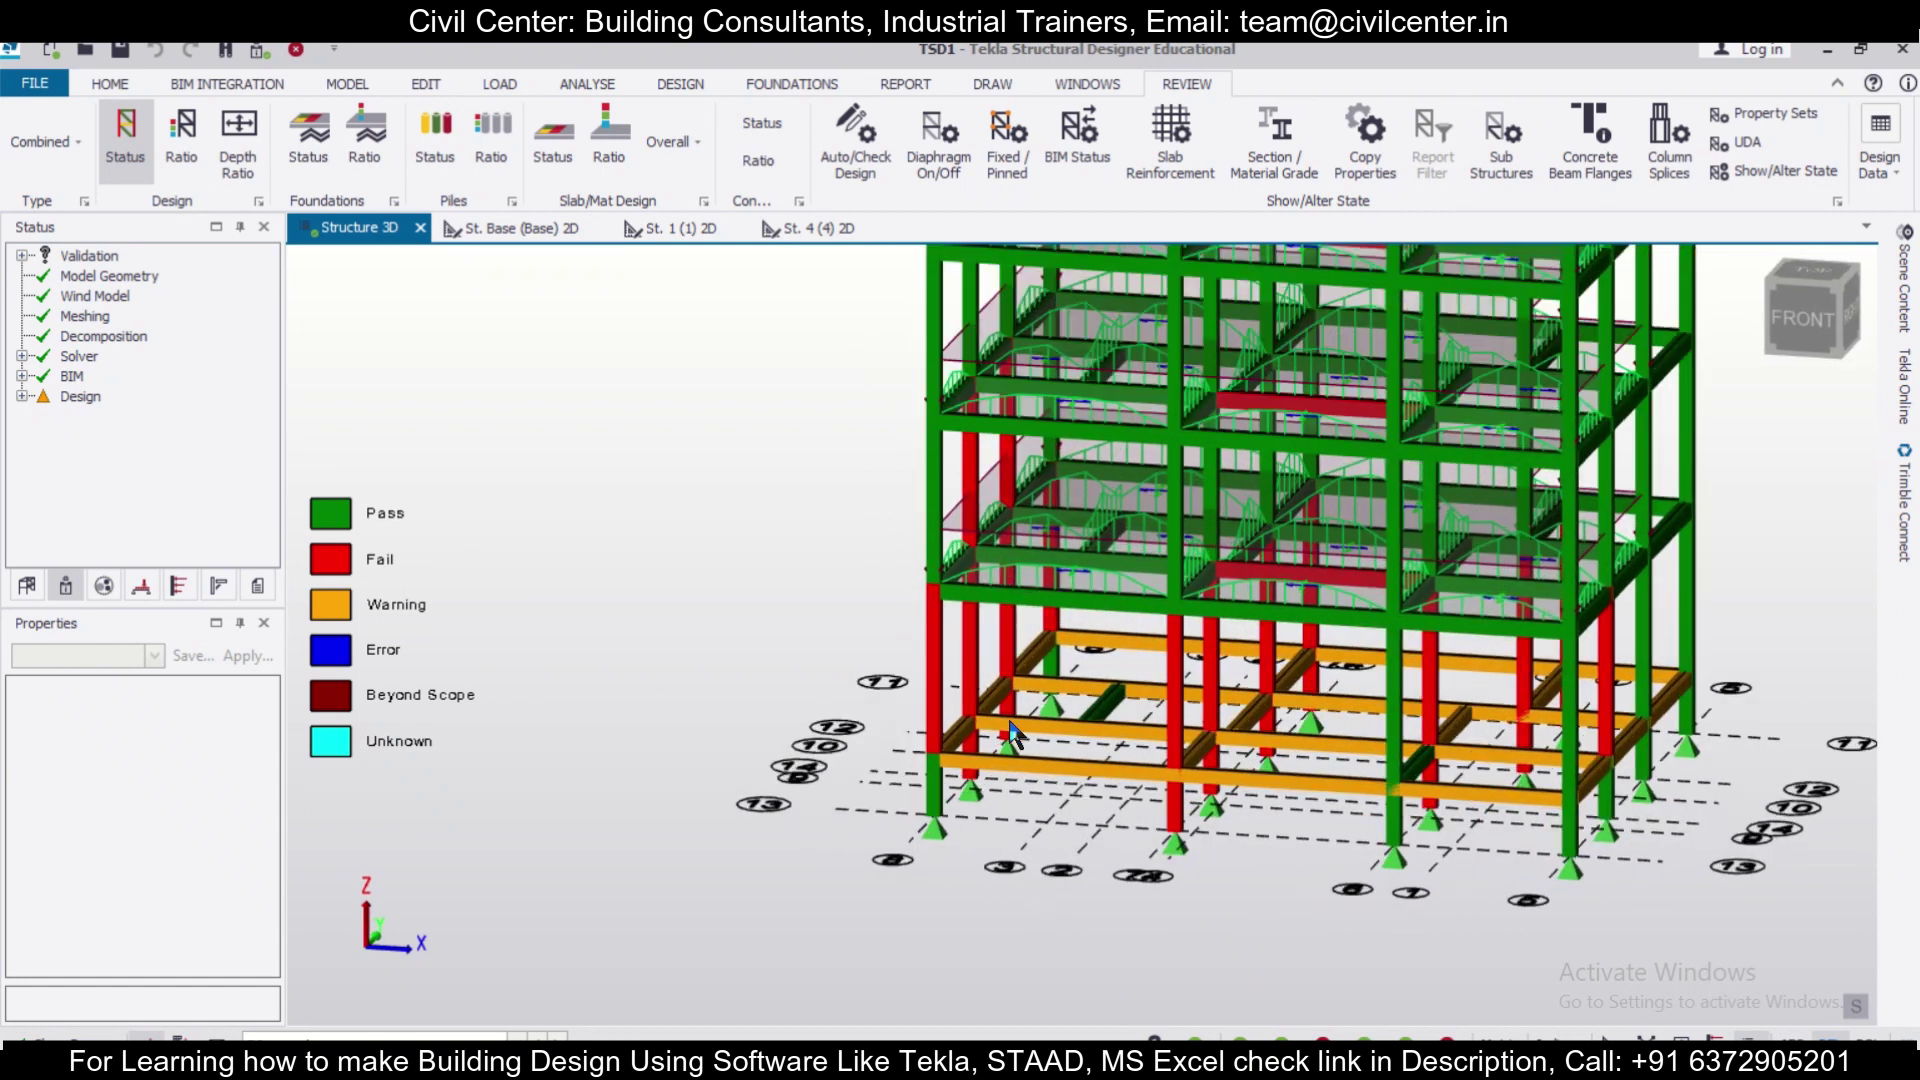
{"action": "mouse_move", "coordinate": [933, 710]}
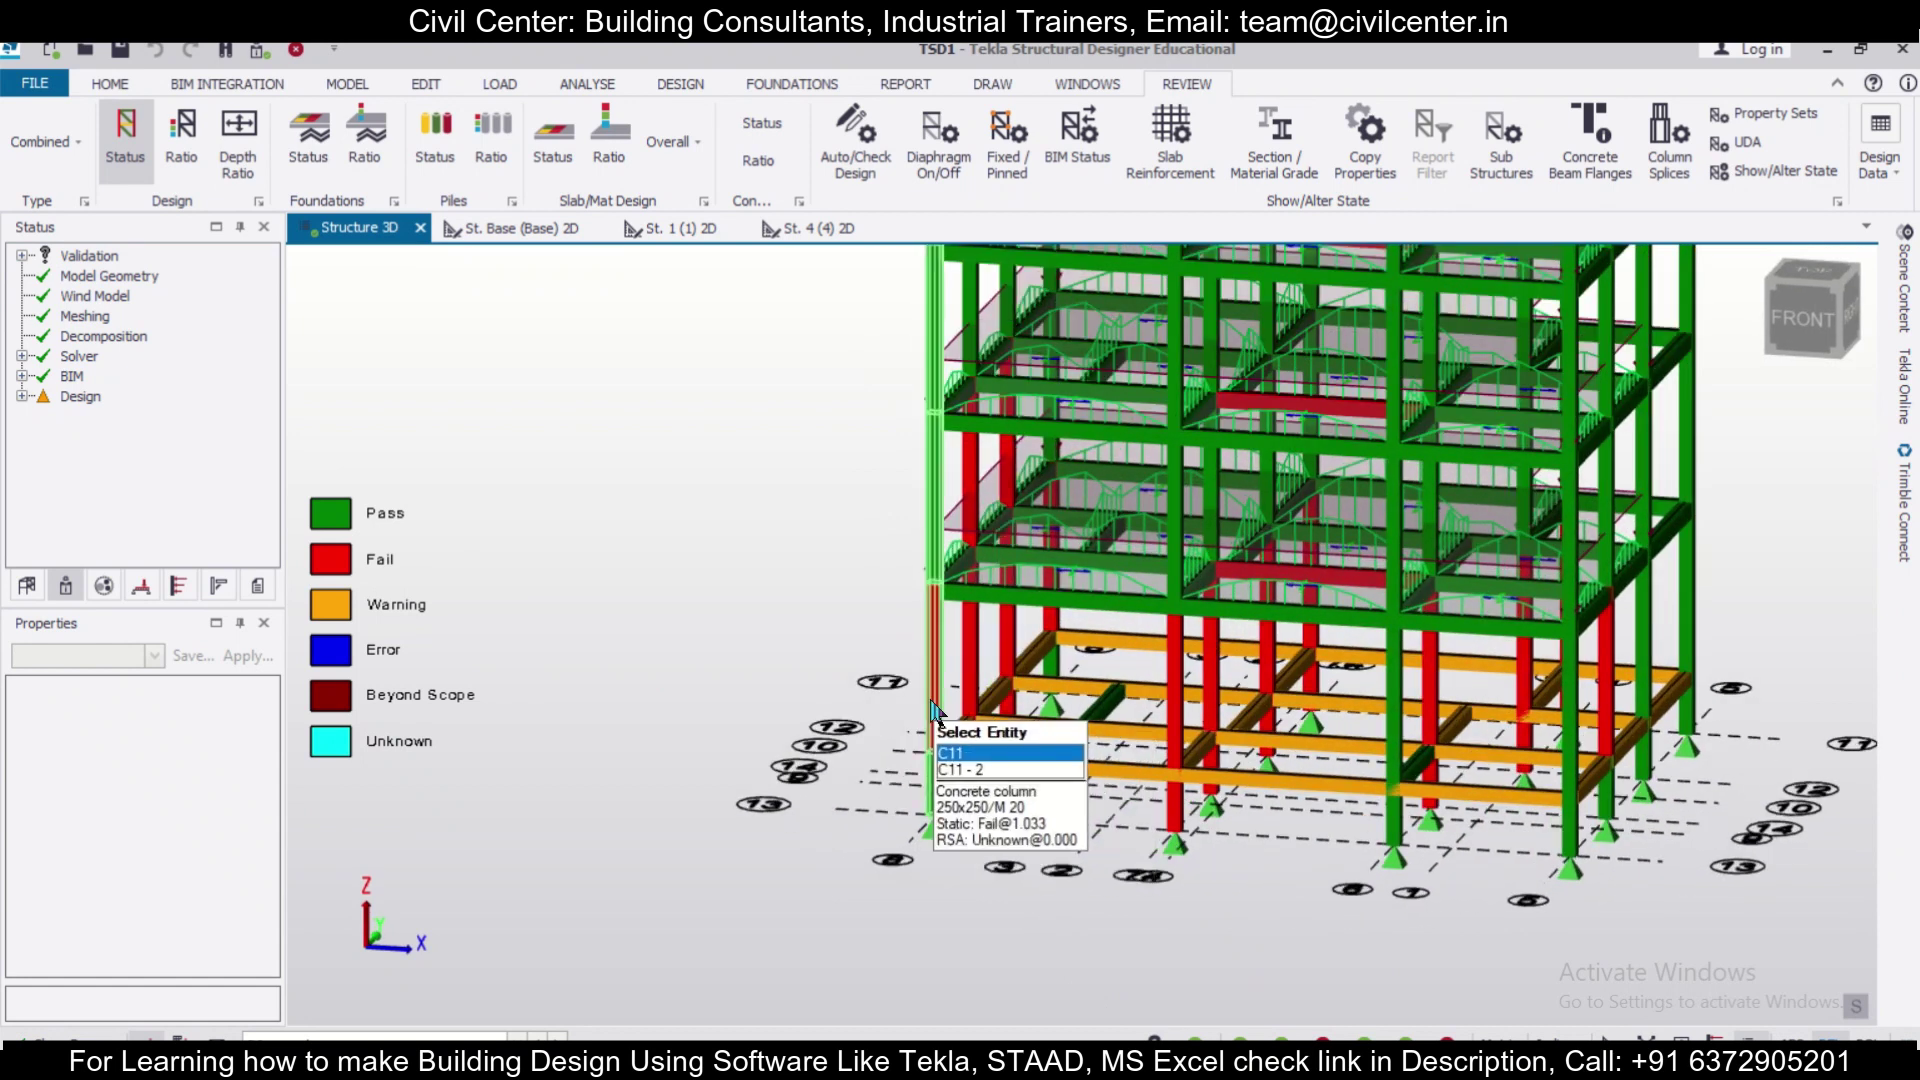
{"action": "mouse_move", "coordinate": [1014, 648]}
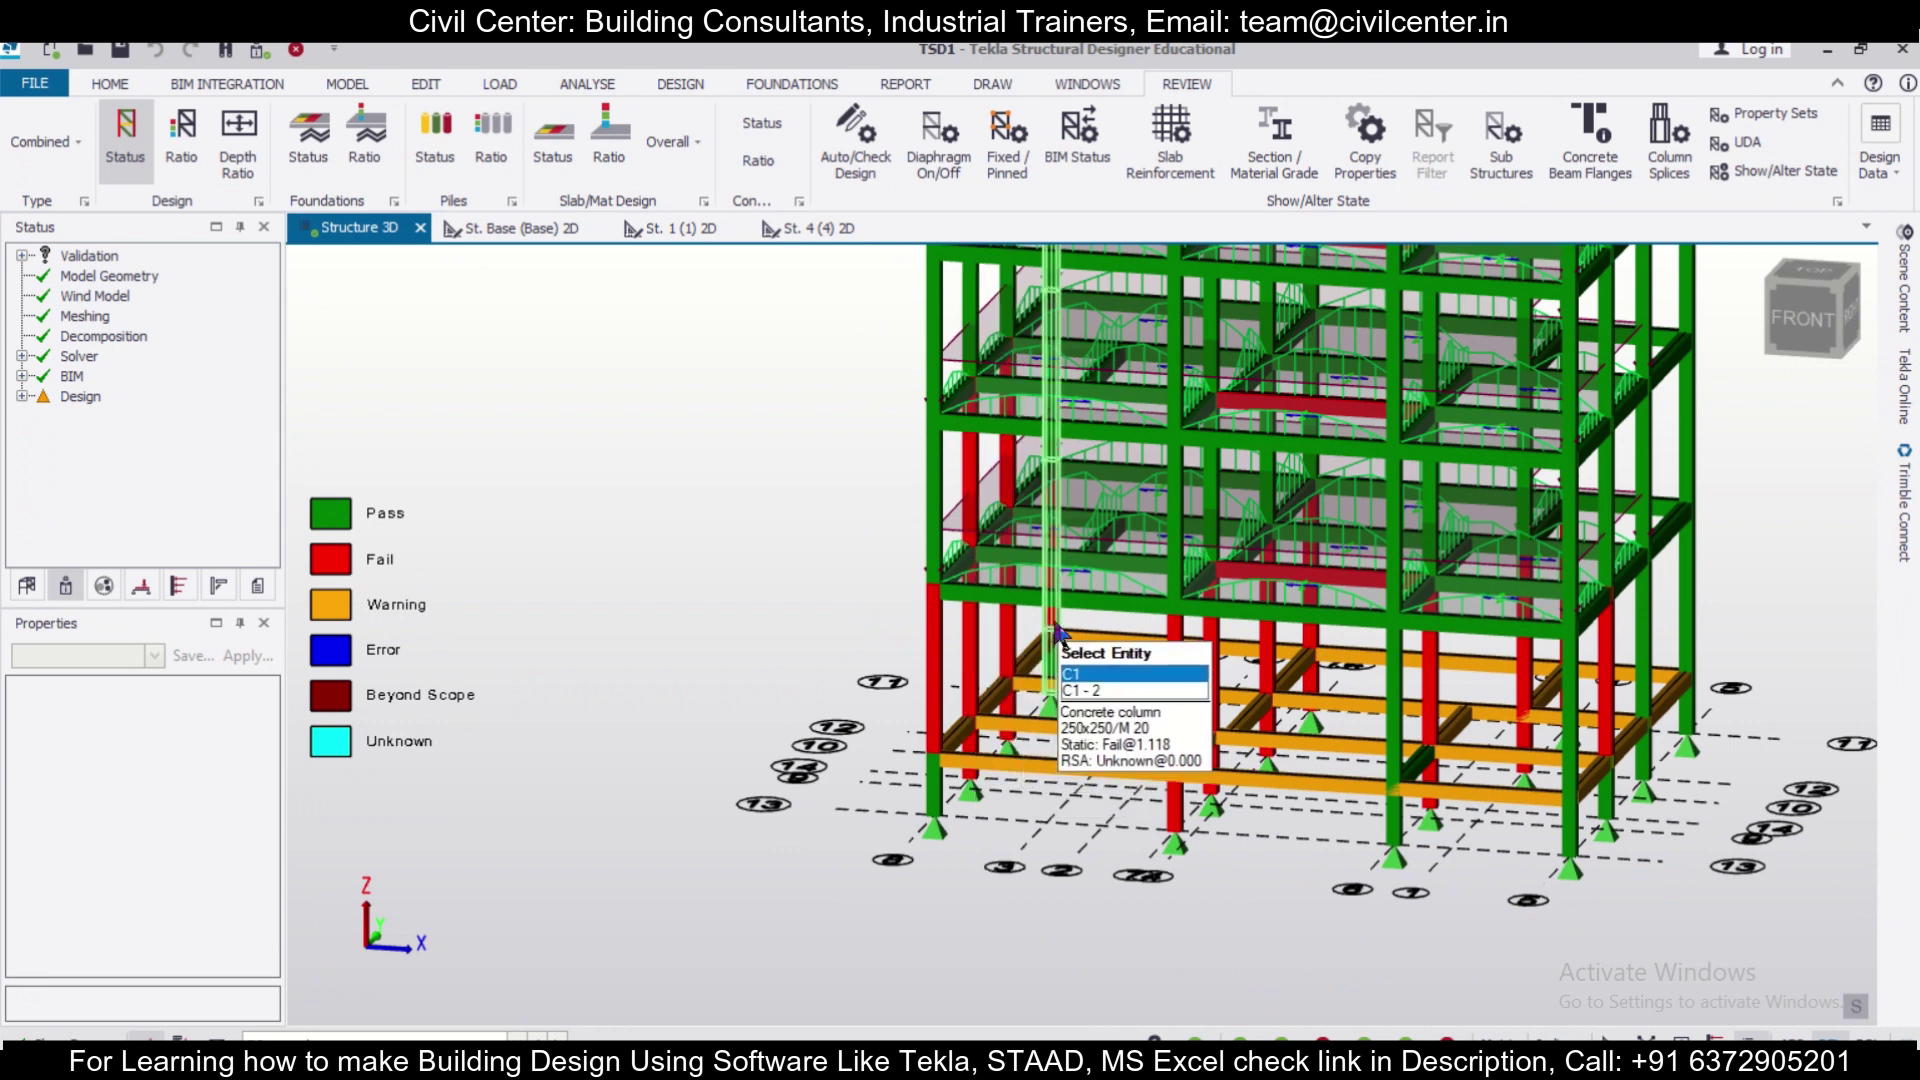
{"action": "mouse_move", "coordinate": [1012, 818]}
{"action": "scroll", "coordinate": [1035, 840], "scroll_direction": "up", "scroll_amount": 2}
{"action": "middle_click_drag", "start_coordinate": [1035, 840], "coordinate": [914, 921]}
{"action": "mouse_move", "coordinate": [1068, 758]}
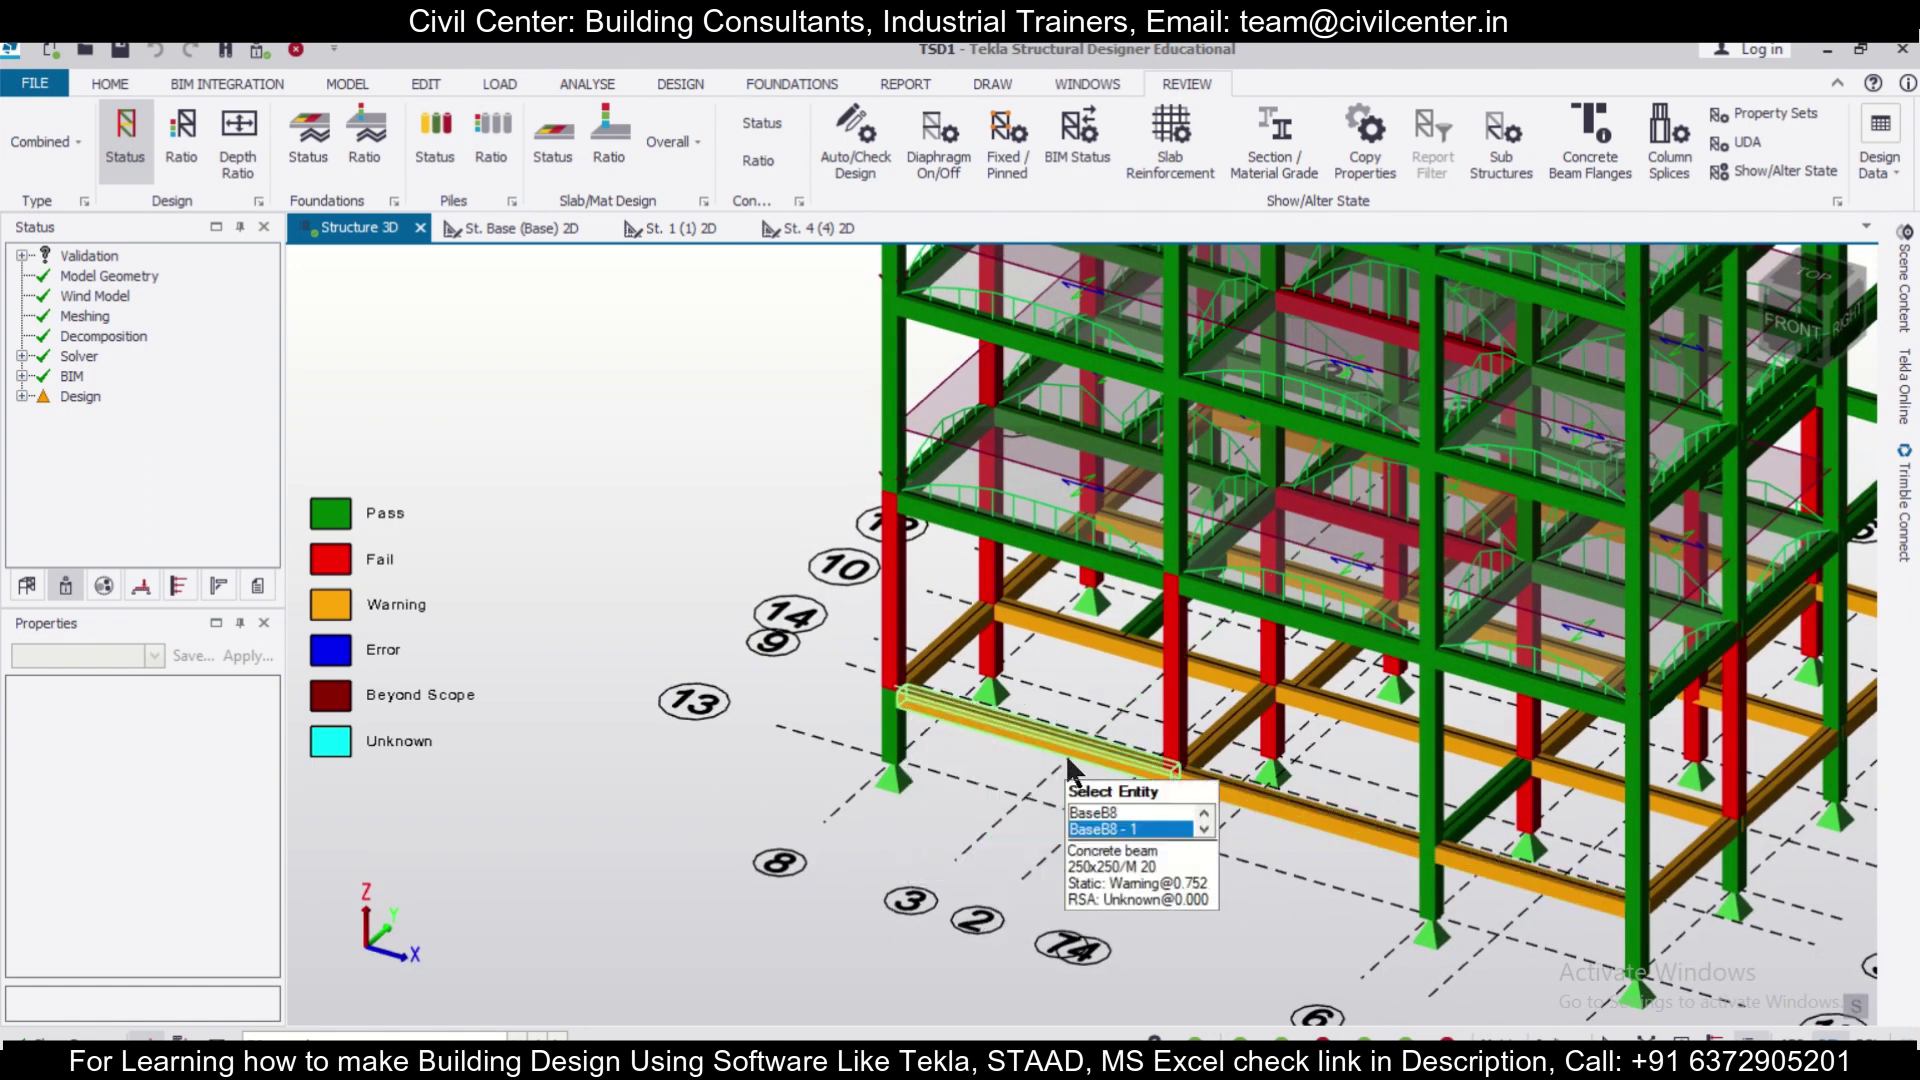
Change the section of corner column C11 to a rectangle with a breadth of 300 mm, for all stacks.
{"action": "left_click", "coordinate": [900, 645]}
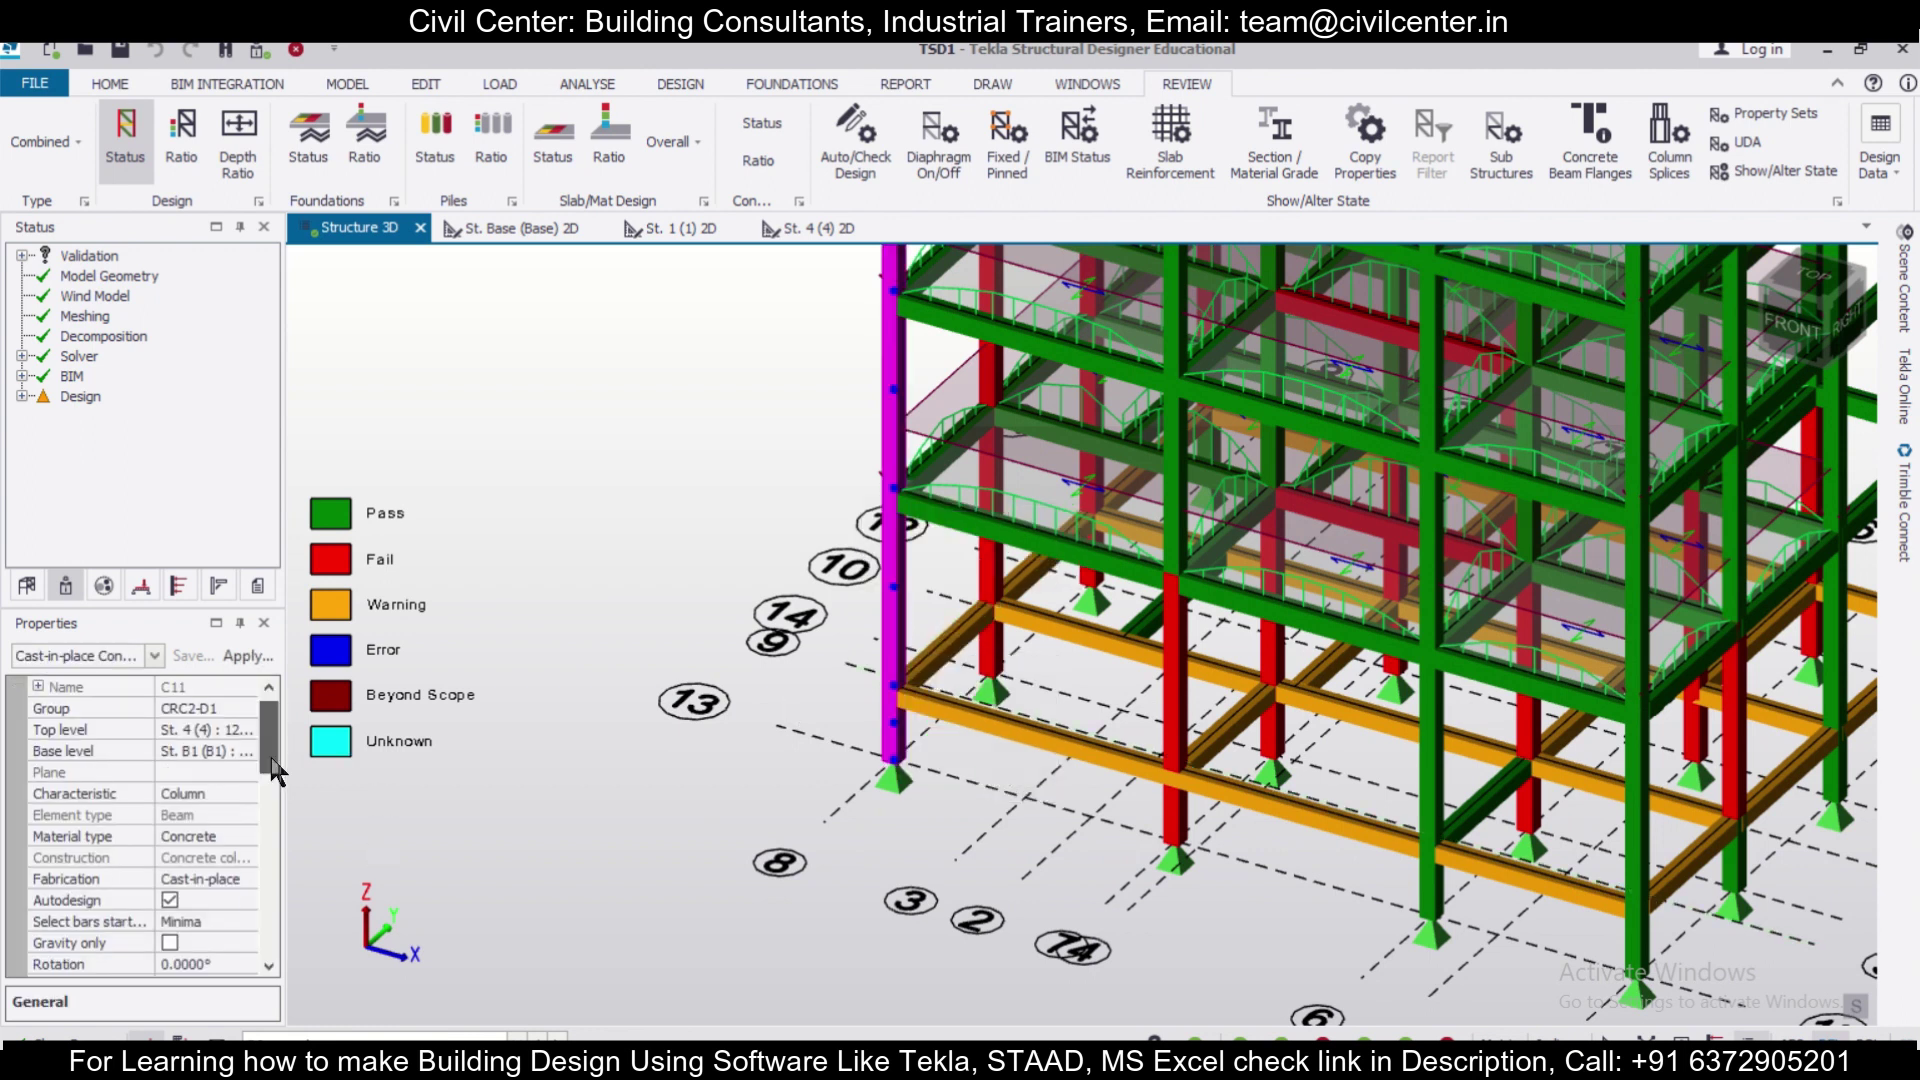
{"action": "scroll", "coordinate": [272, 762], "scroll_direction": "down", "scroll_amount": 6}
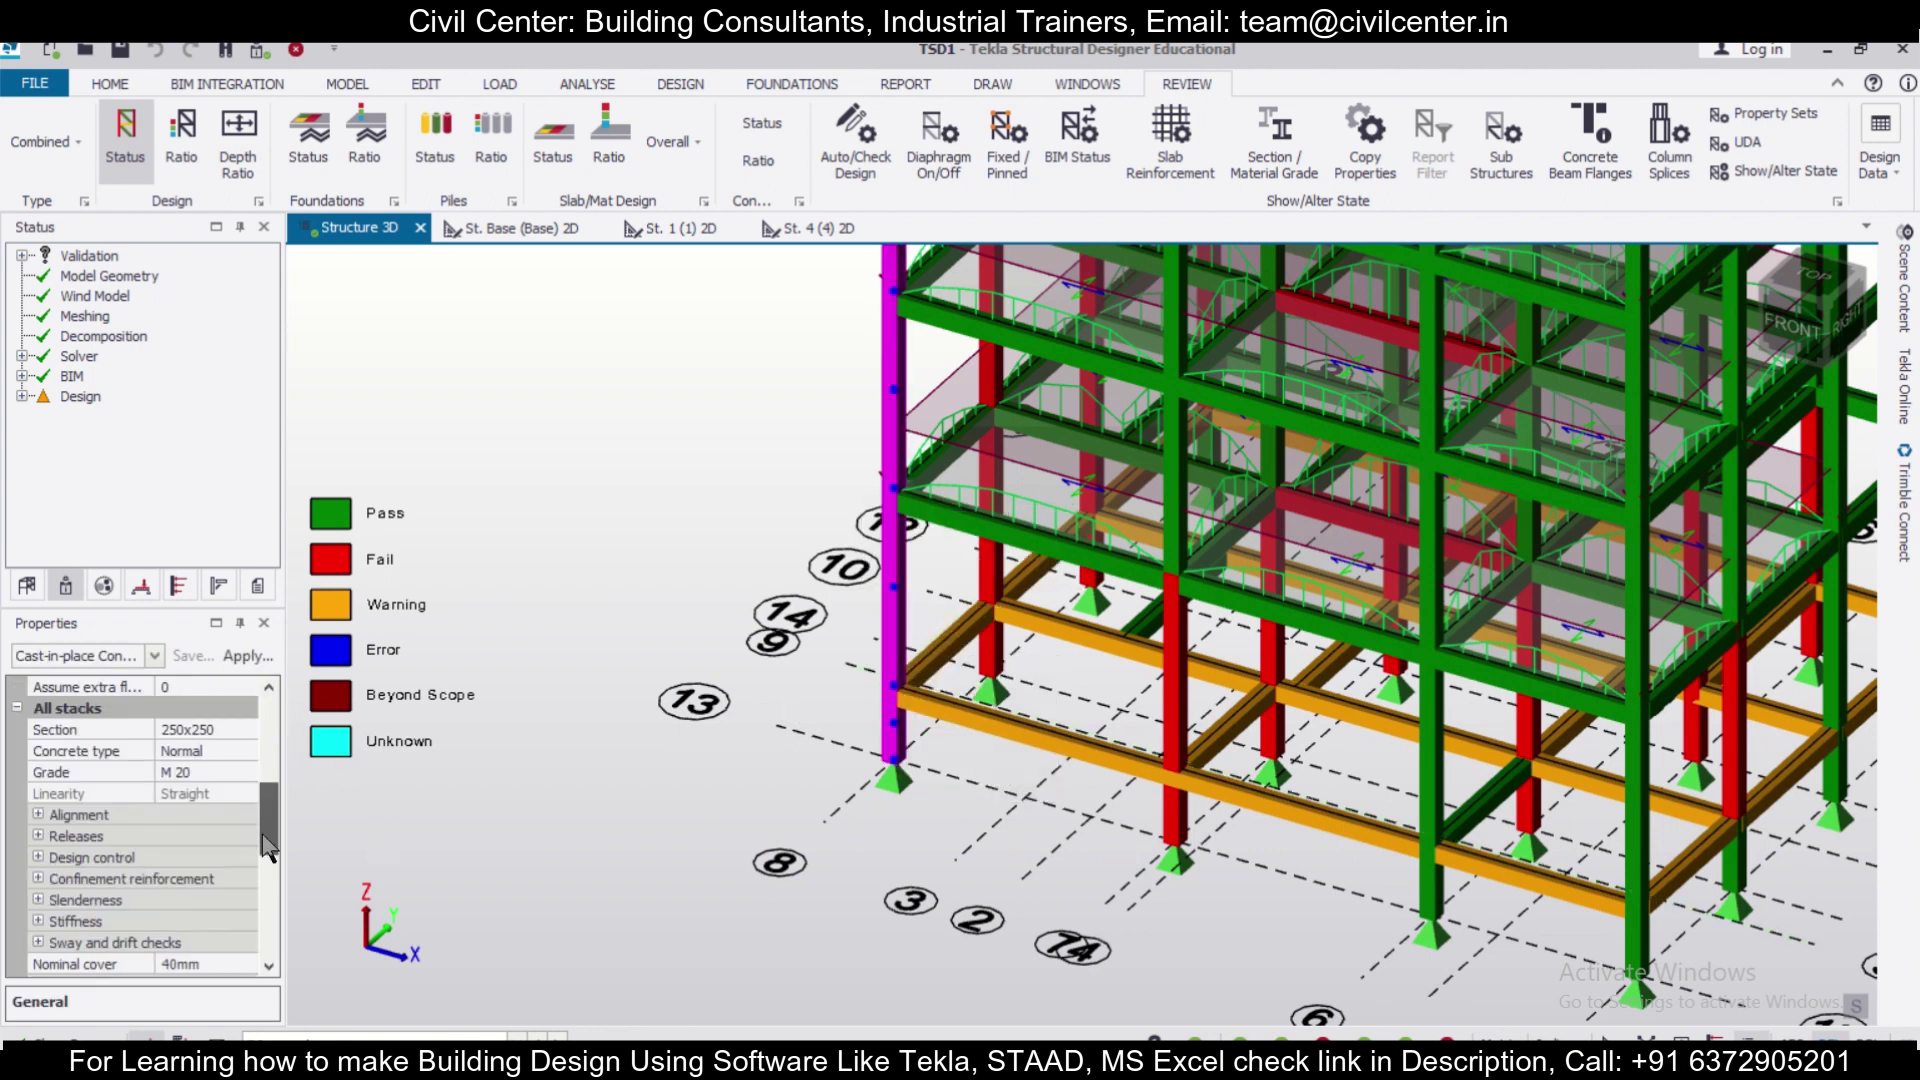
{"action": "left_click", "coordinate": [248, 736]}
{"action": "left_click", "coordinate": [246, 729]}
{"action": "left_click", "coordinate": [240, 782]}
{"action": "double_click", "coordinate": [630, 358]}
{"action": "type", "text": "300"}
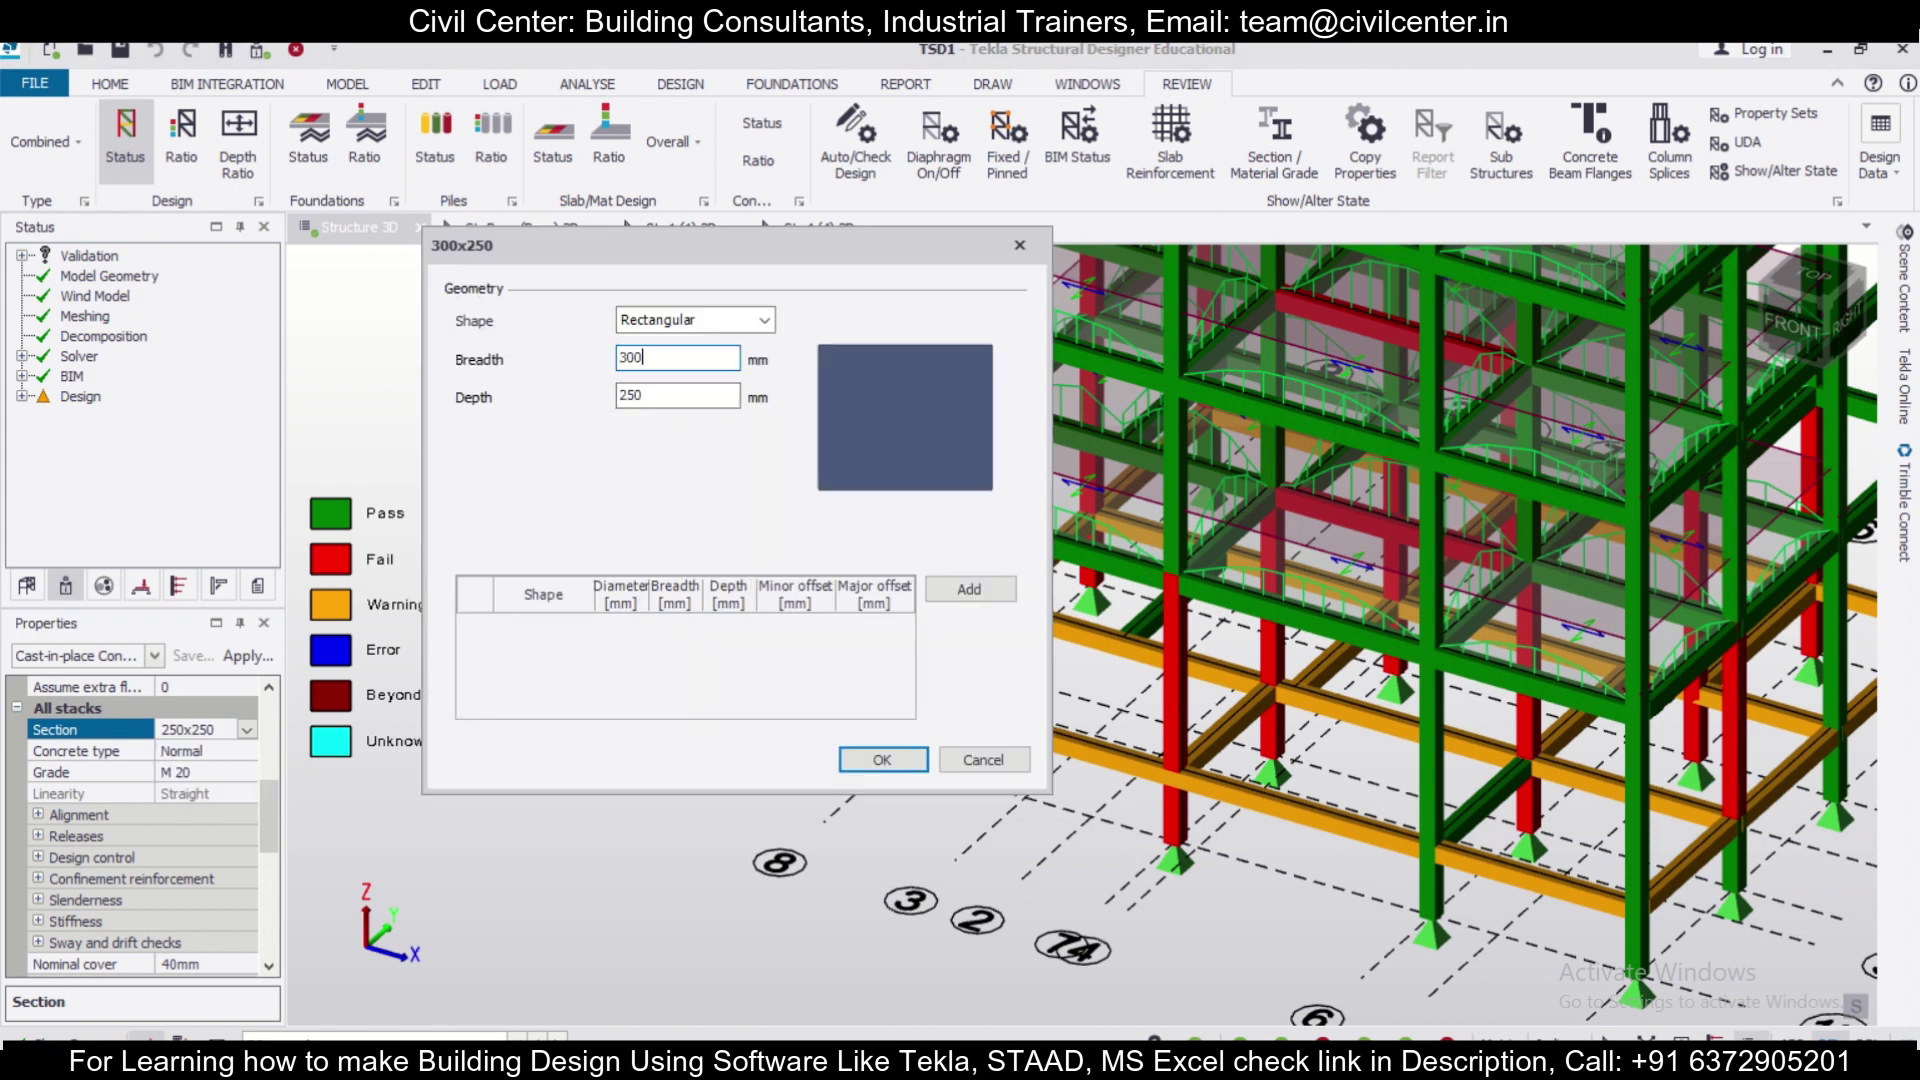
{"action": "left_click", "coordinate": [866, 762]}
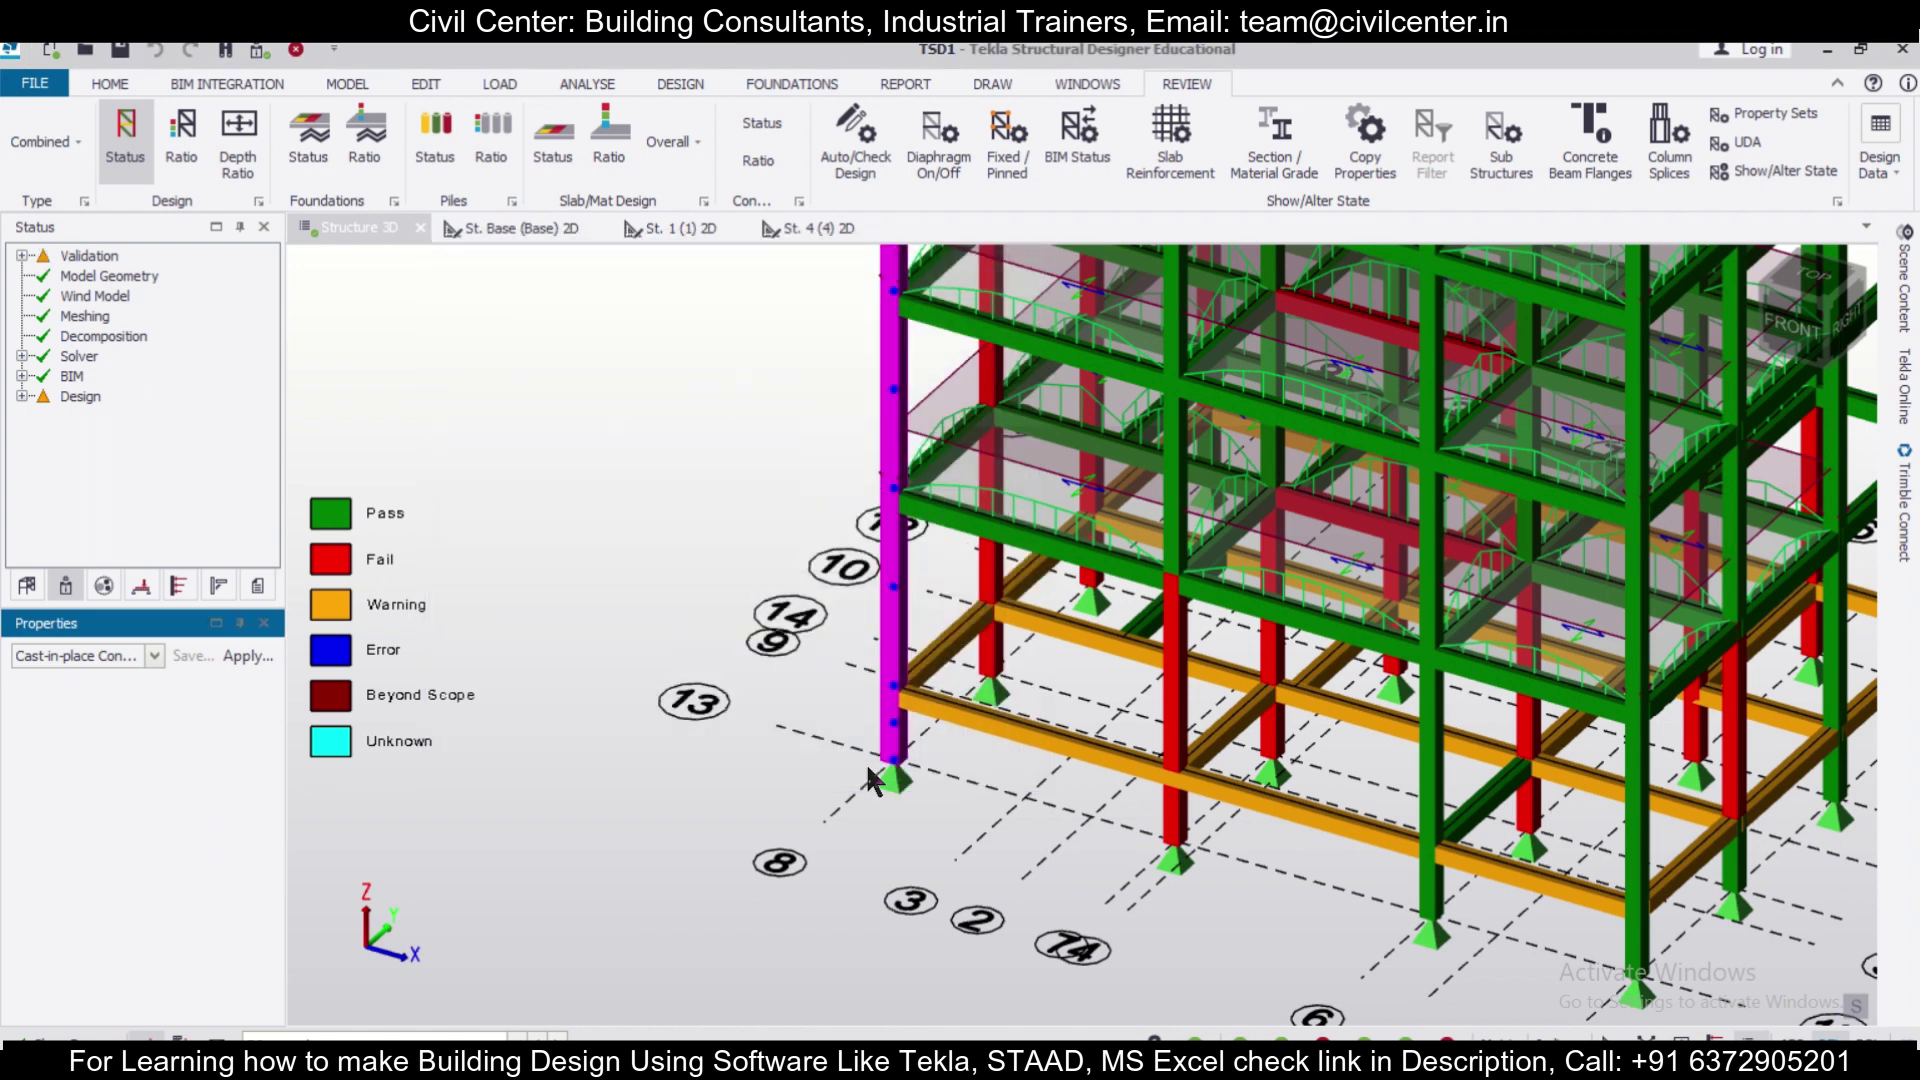
{"action": "left_click", "coordinate": [938, 858]}
Assign the 300x250 section to all stacks of the failing column next to corner column C11.
{"action": "middle_click_drag", "start_coordinate": [938, 858], "coordinate": [1030, 820]}
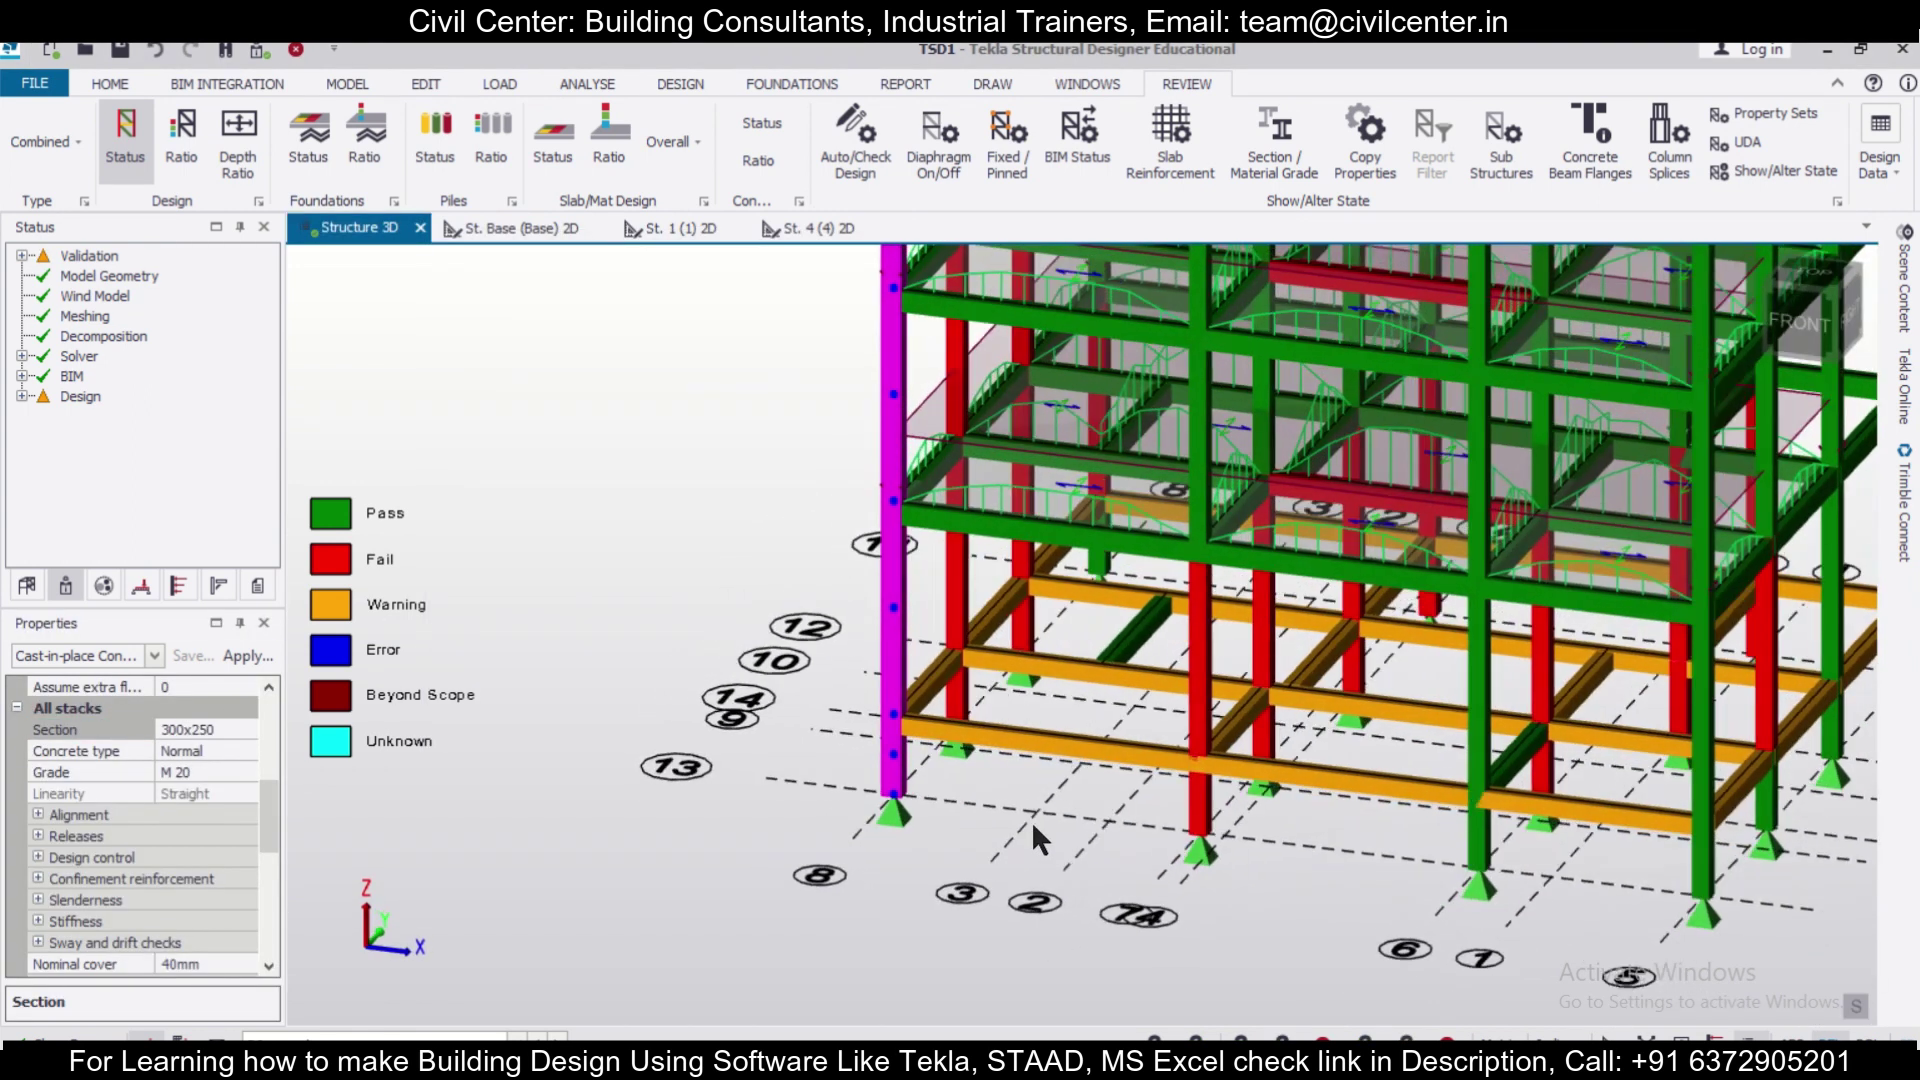
{"action": "left_click", "coordinate": [960, 608]}
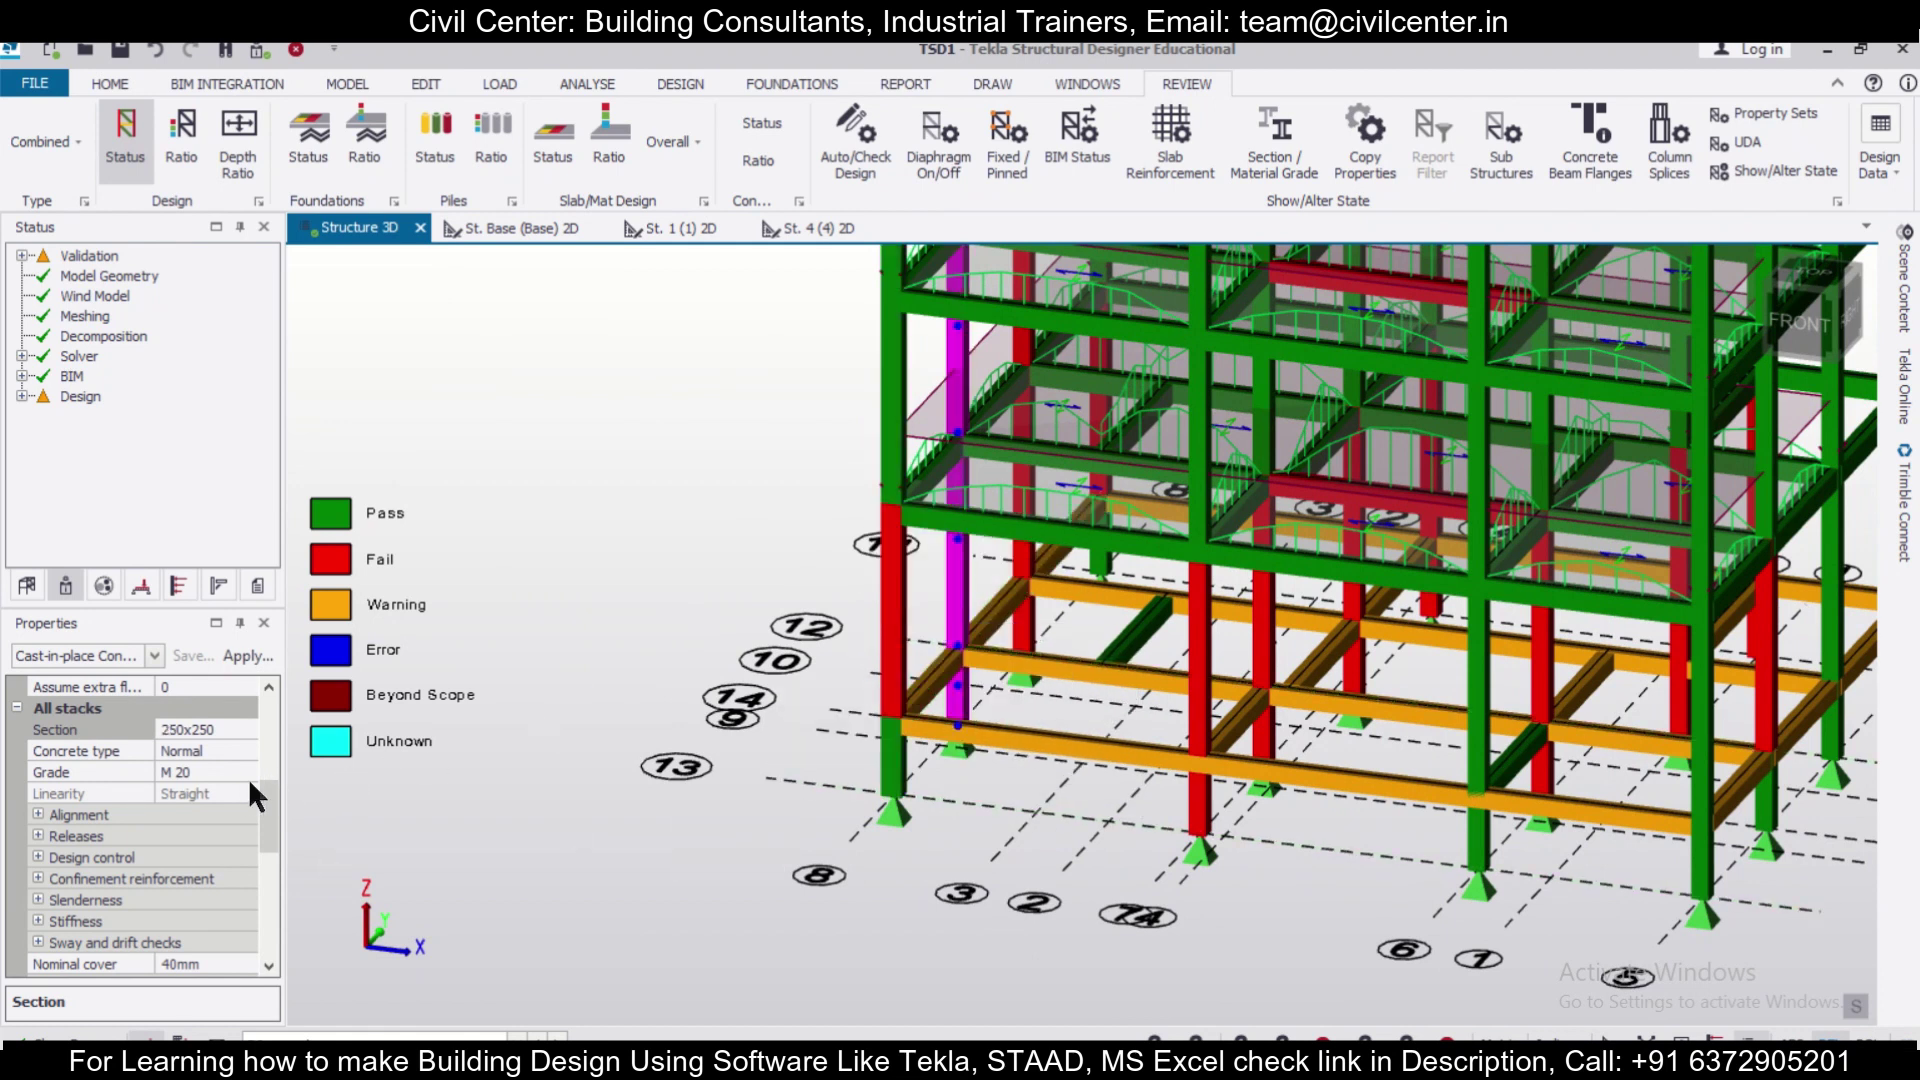
{"action": "left_click", "coordinate": [245, 729]}
{"action": "left_click", "coordinate": [247, 730]}
{"action": "left_click", "coordinate": [213, 766]}
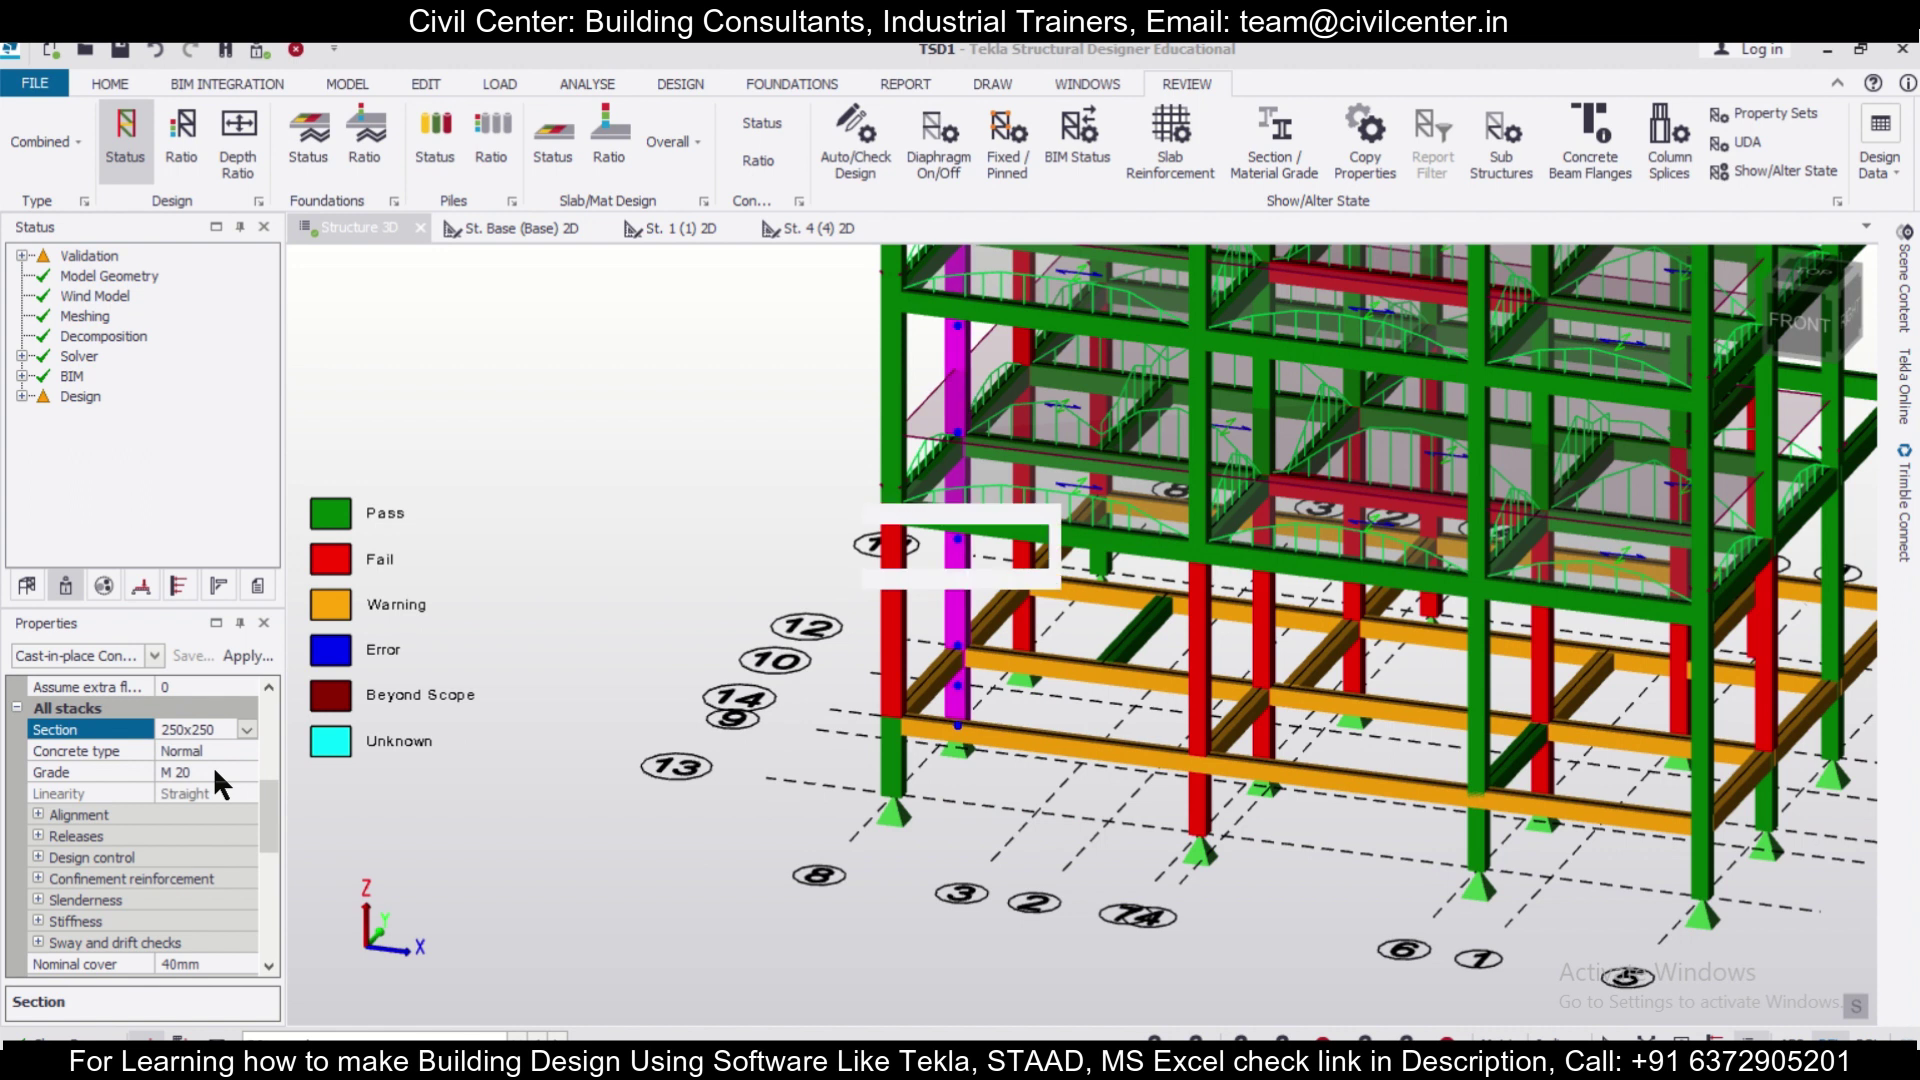
{"action": "middle_click_drag", "start_coordinate": [848, 776], "coordinate": [1699, 838]}
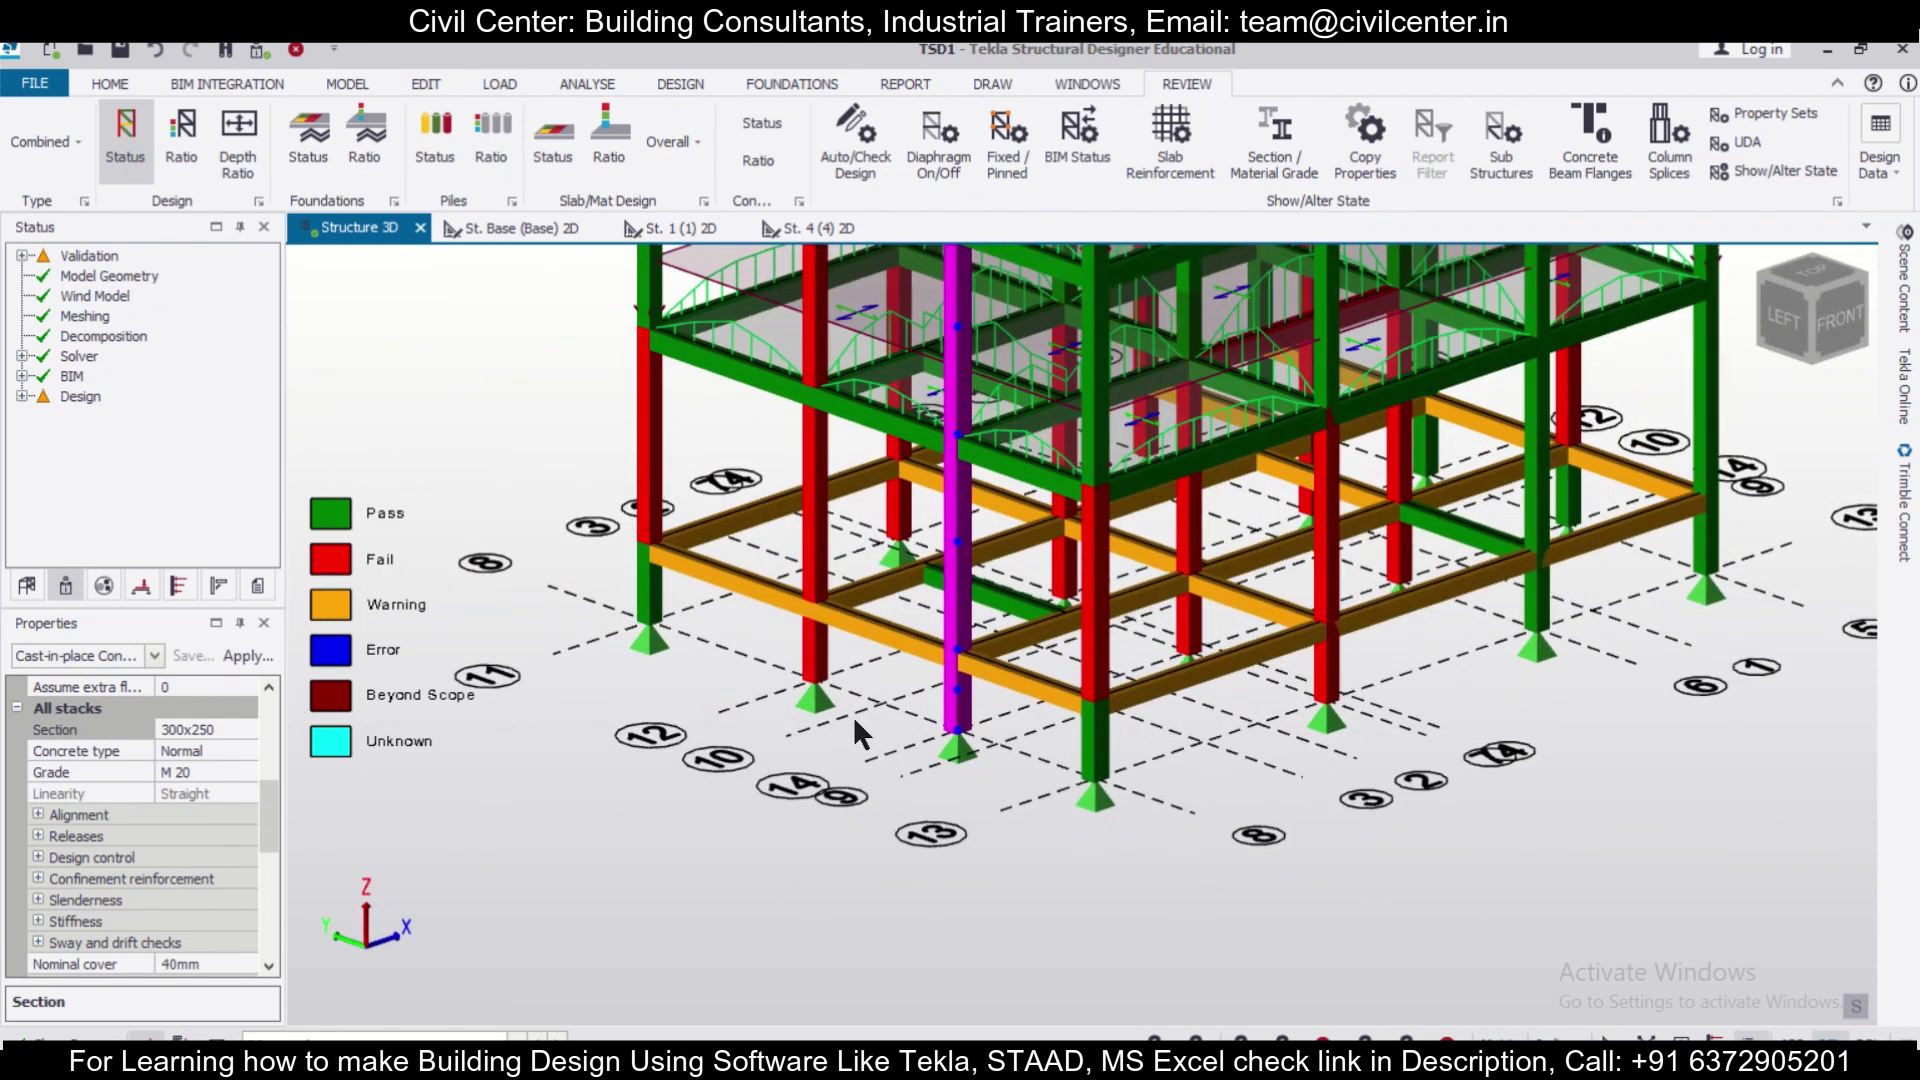
Assign the 300x250 section to all stacks of the remaining two failing columns along the left face, including corner column C1.
{"action": "left_click", "coordinate": [815, 590]}
{"action": "left_click", "coordinate": [224, 728]}
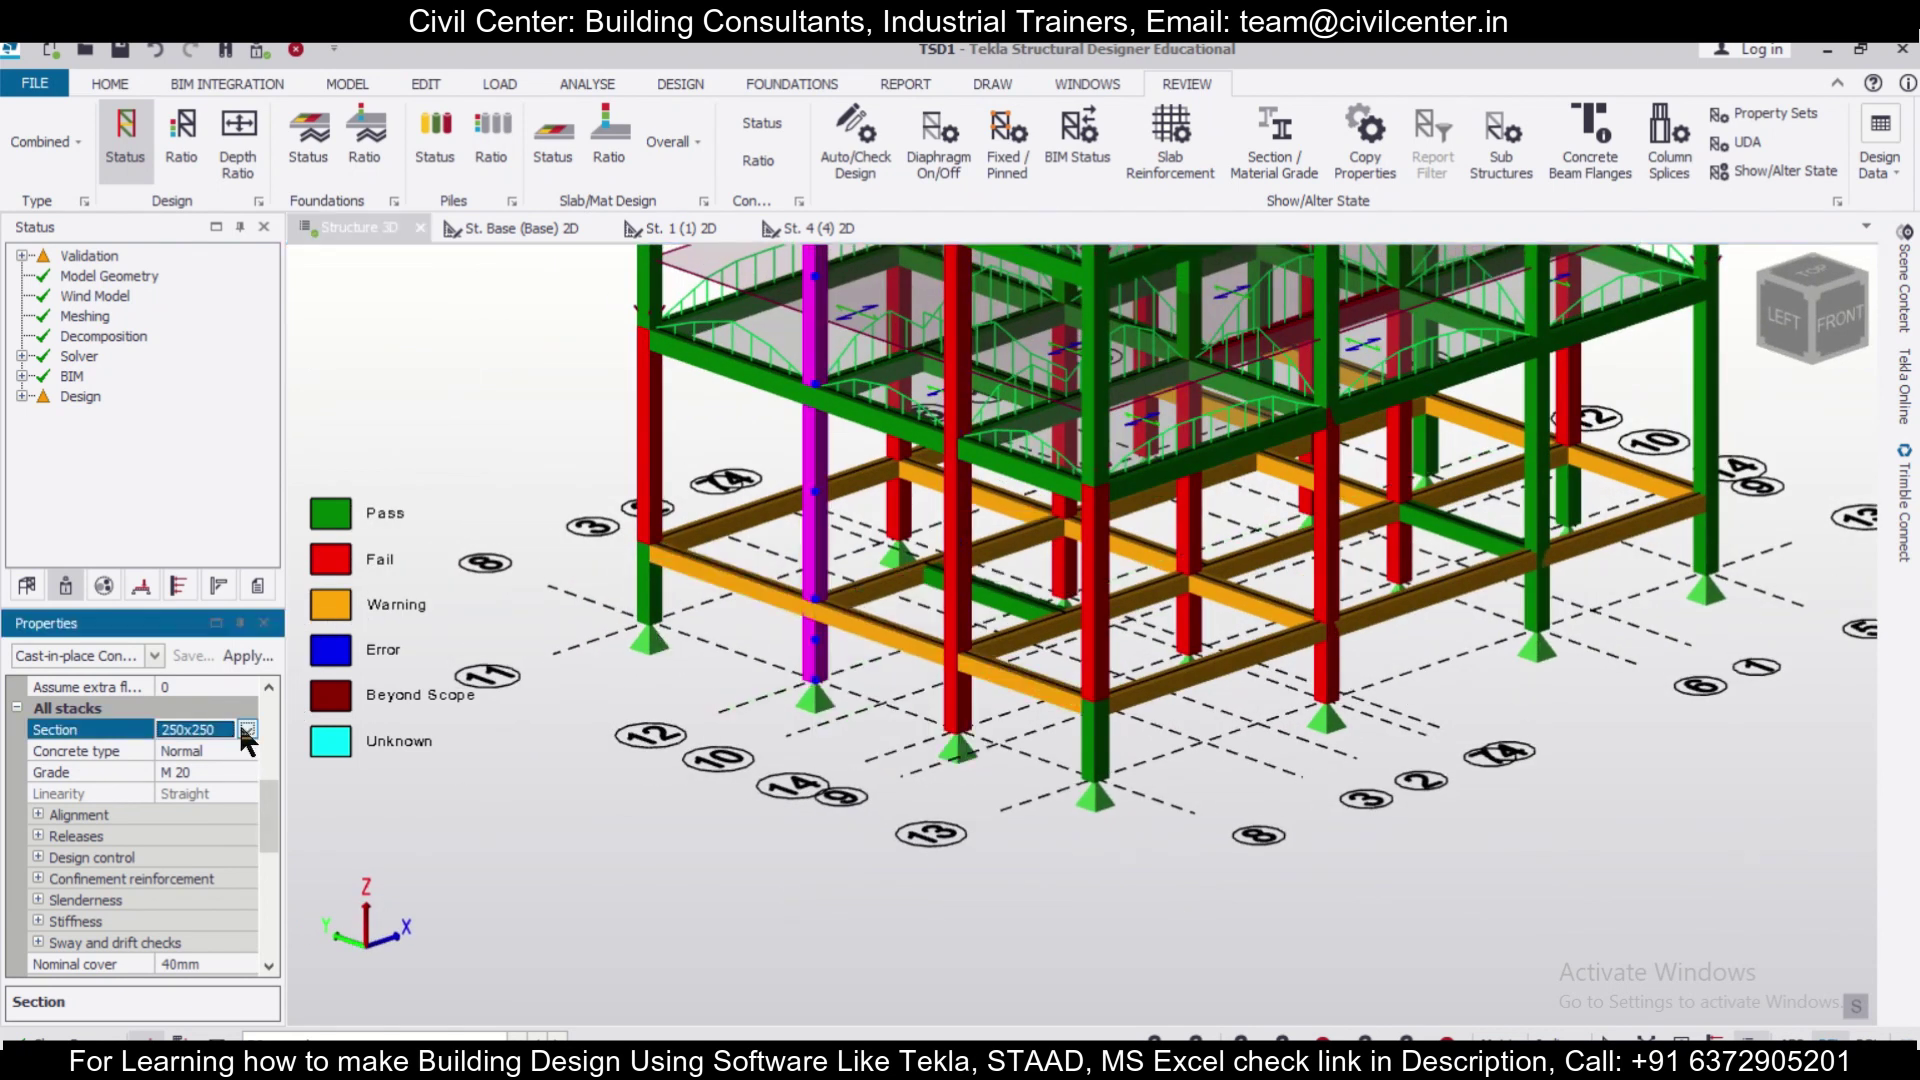
{"action": "left_click", "coordinate": [240, 728]}
{"action": "left_click", "coordinate": [210, 764]}
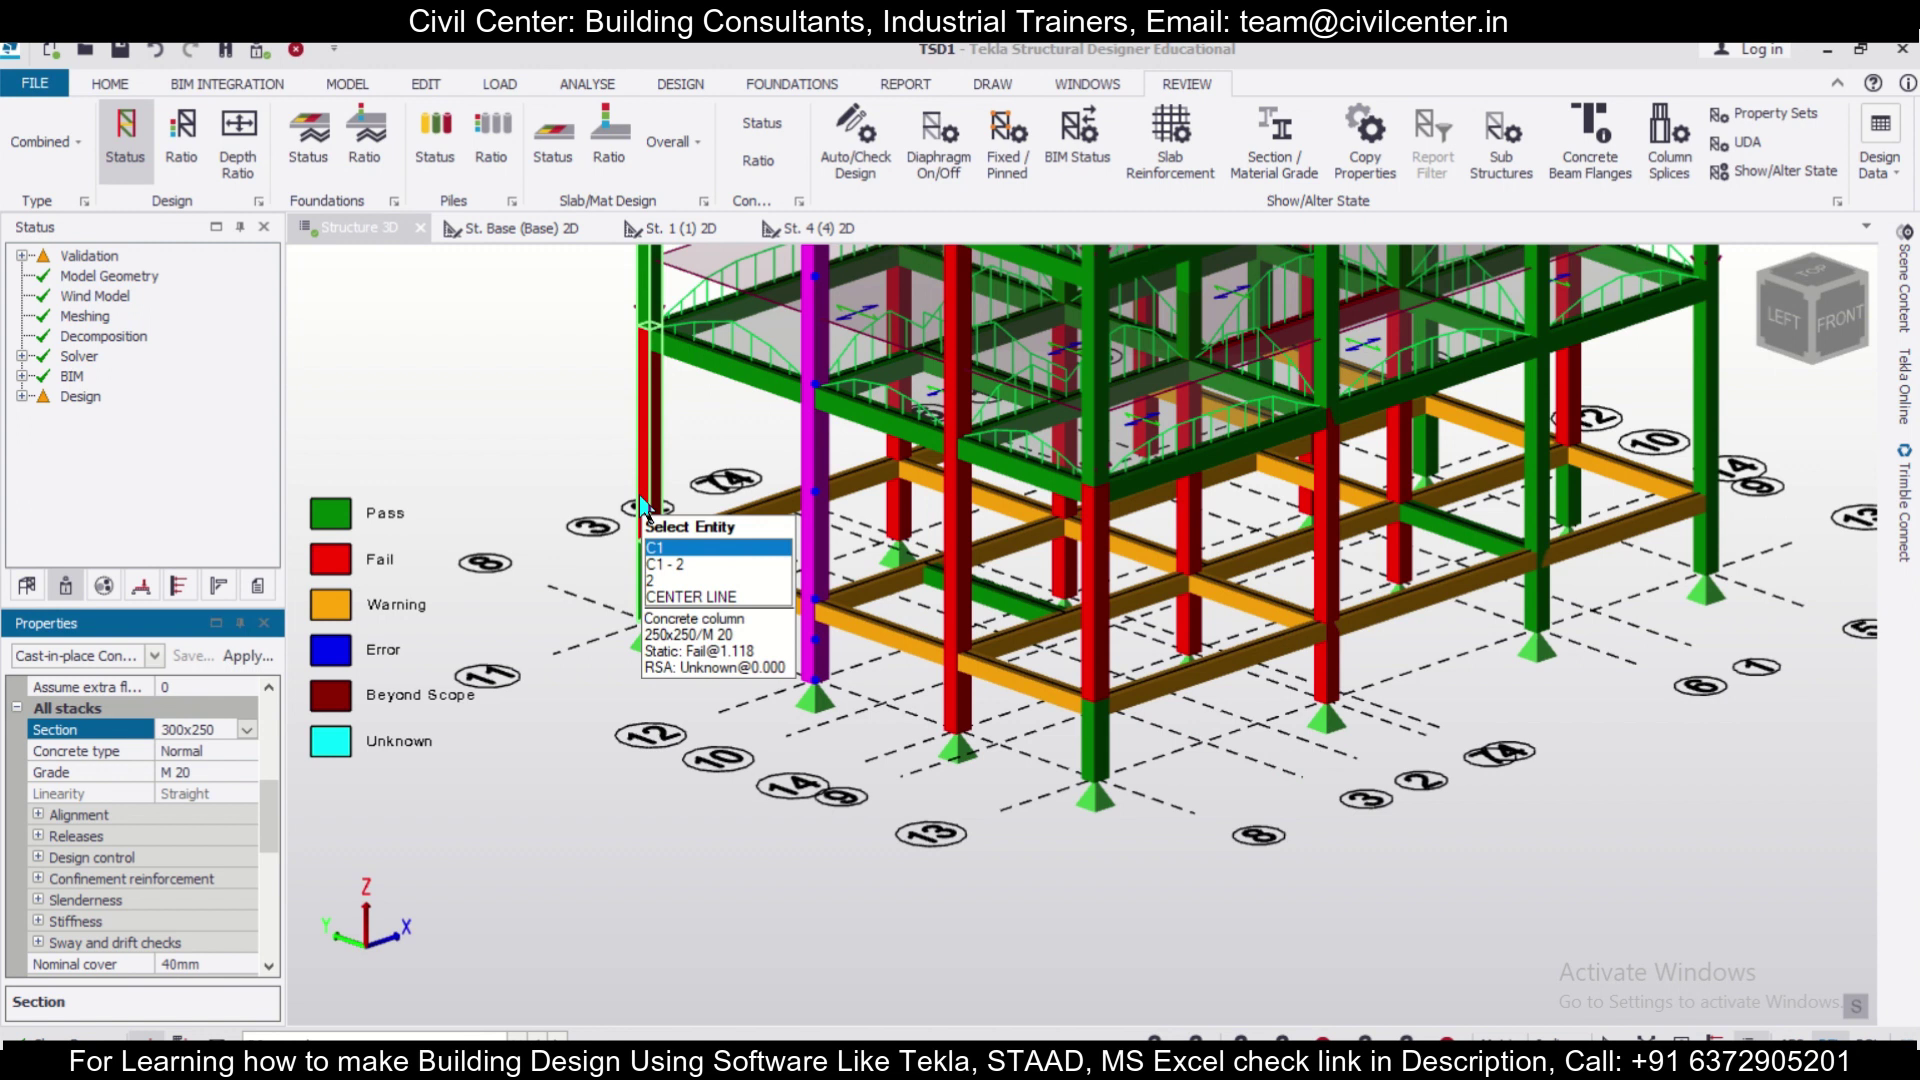
{"action": "left_click", "coordinate": [646, 515]}
{"action": "left_click", "coordinate": [236, 728]}
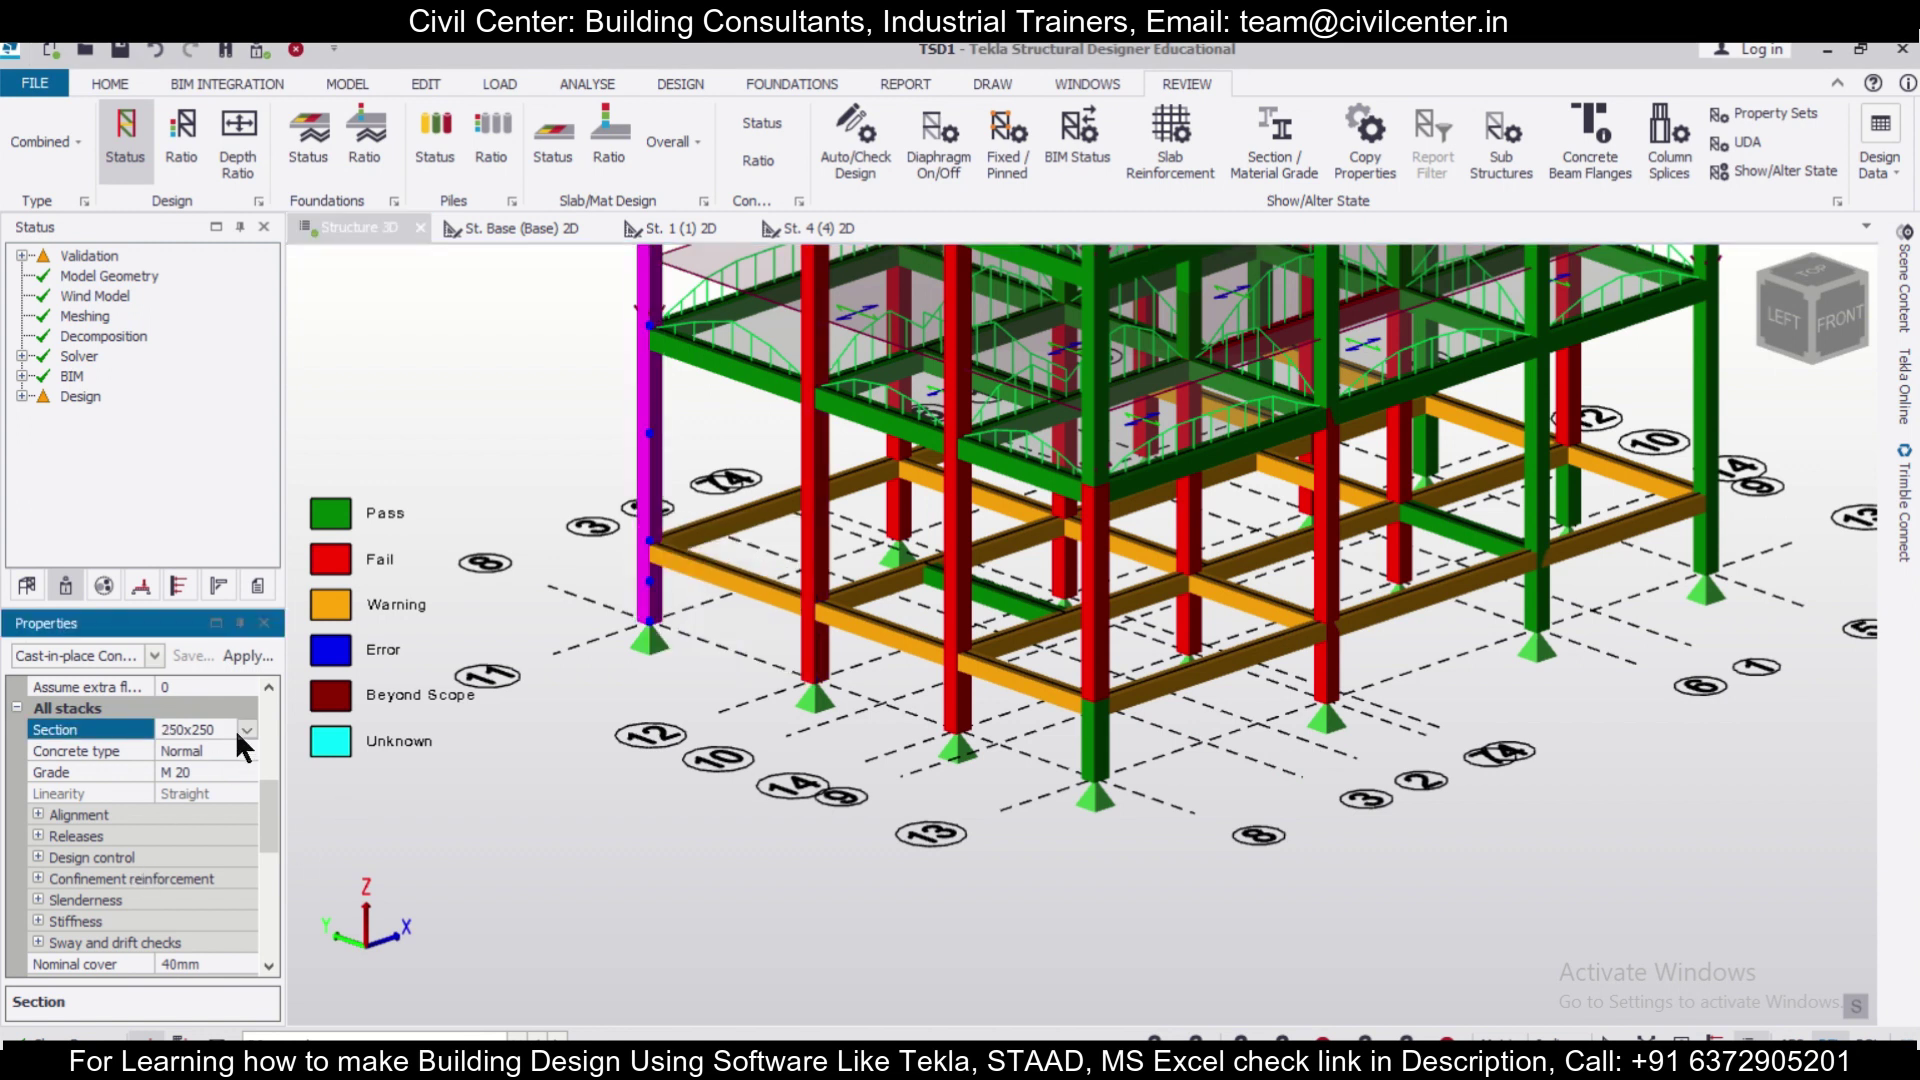
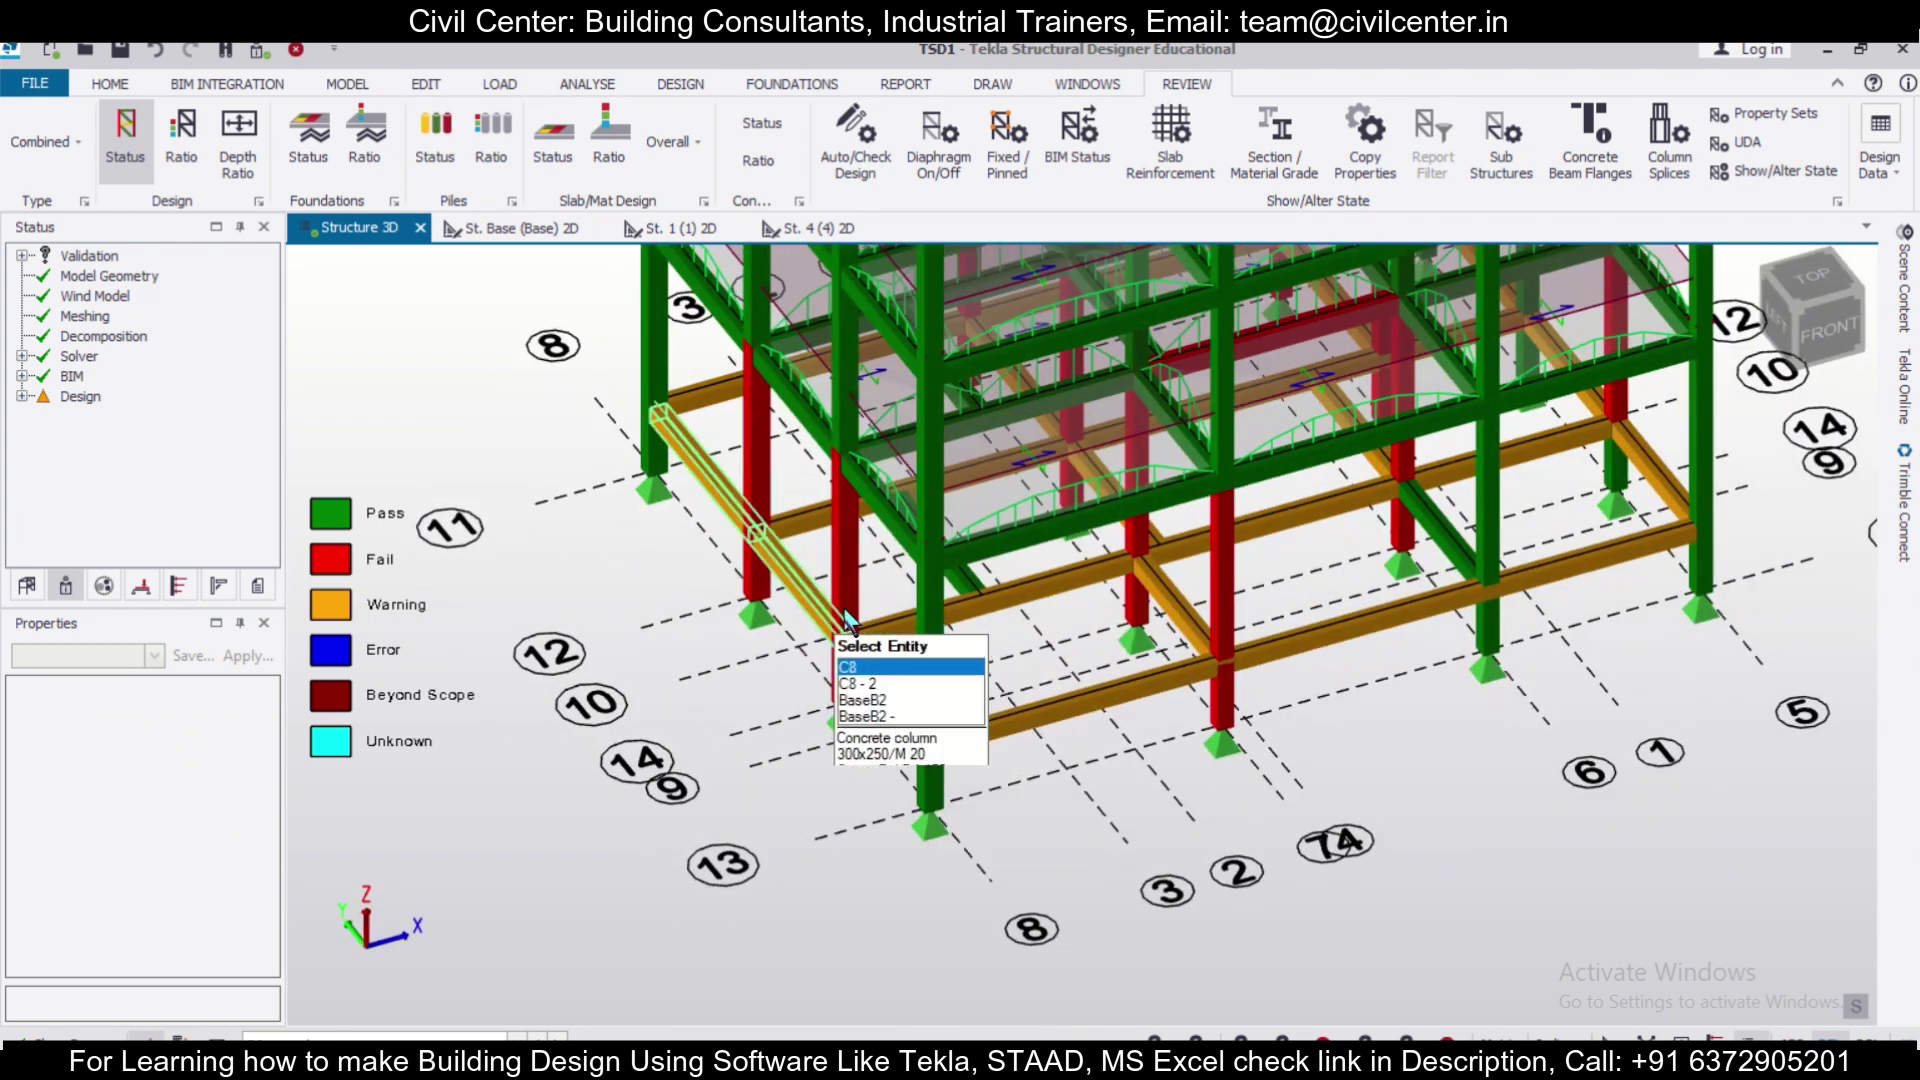
Run the static member design for corner column C11 and review its longitudinal bars summary.
{"action": "left_click", "coordinate": [844, 608]}
{"action": "left_click", "coordinate": [765, 505]}
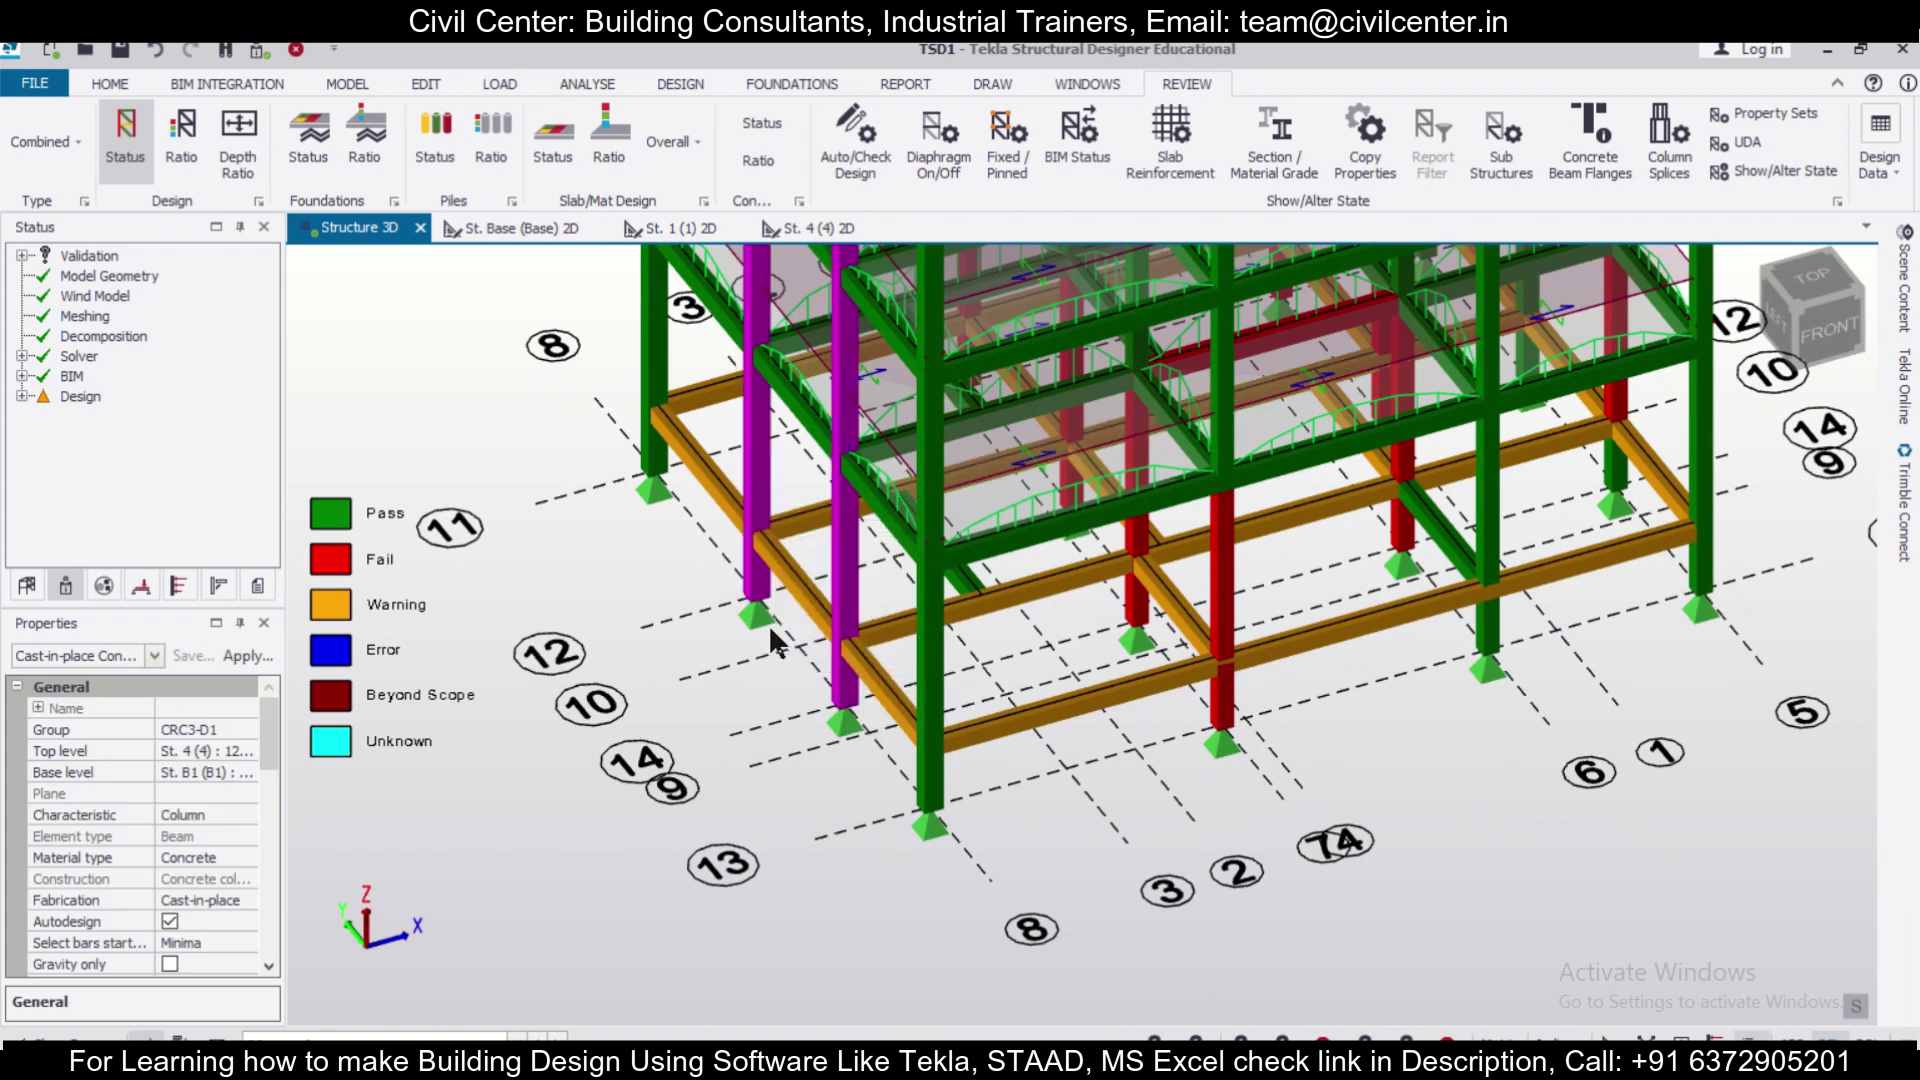
{"action": "left_click", "coordinate": [930, 710]}
{"action": "right_click", "coordinate": [930, 710]}
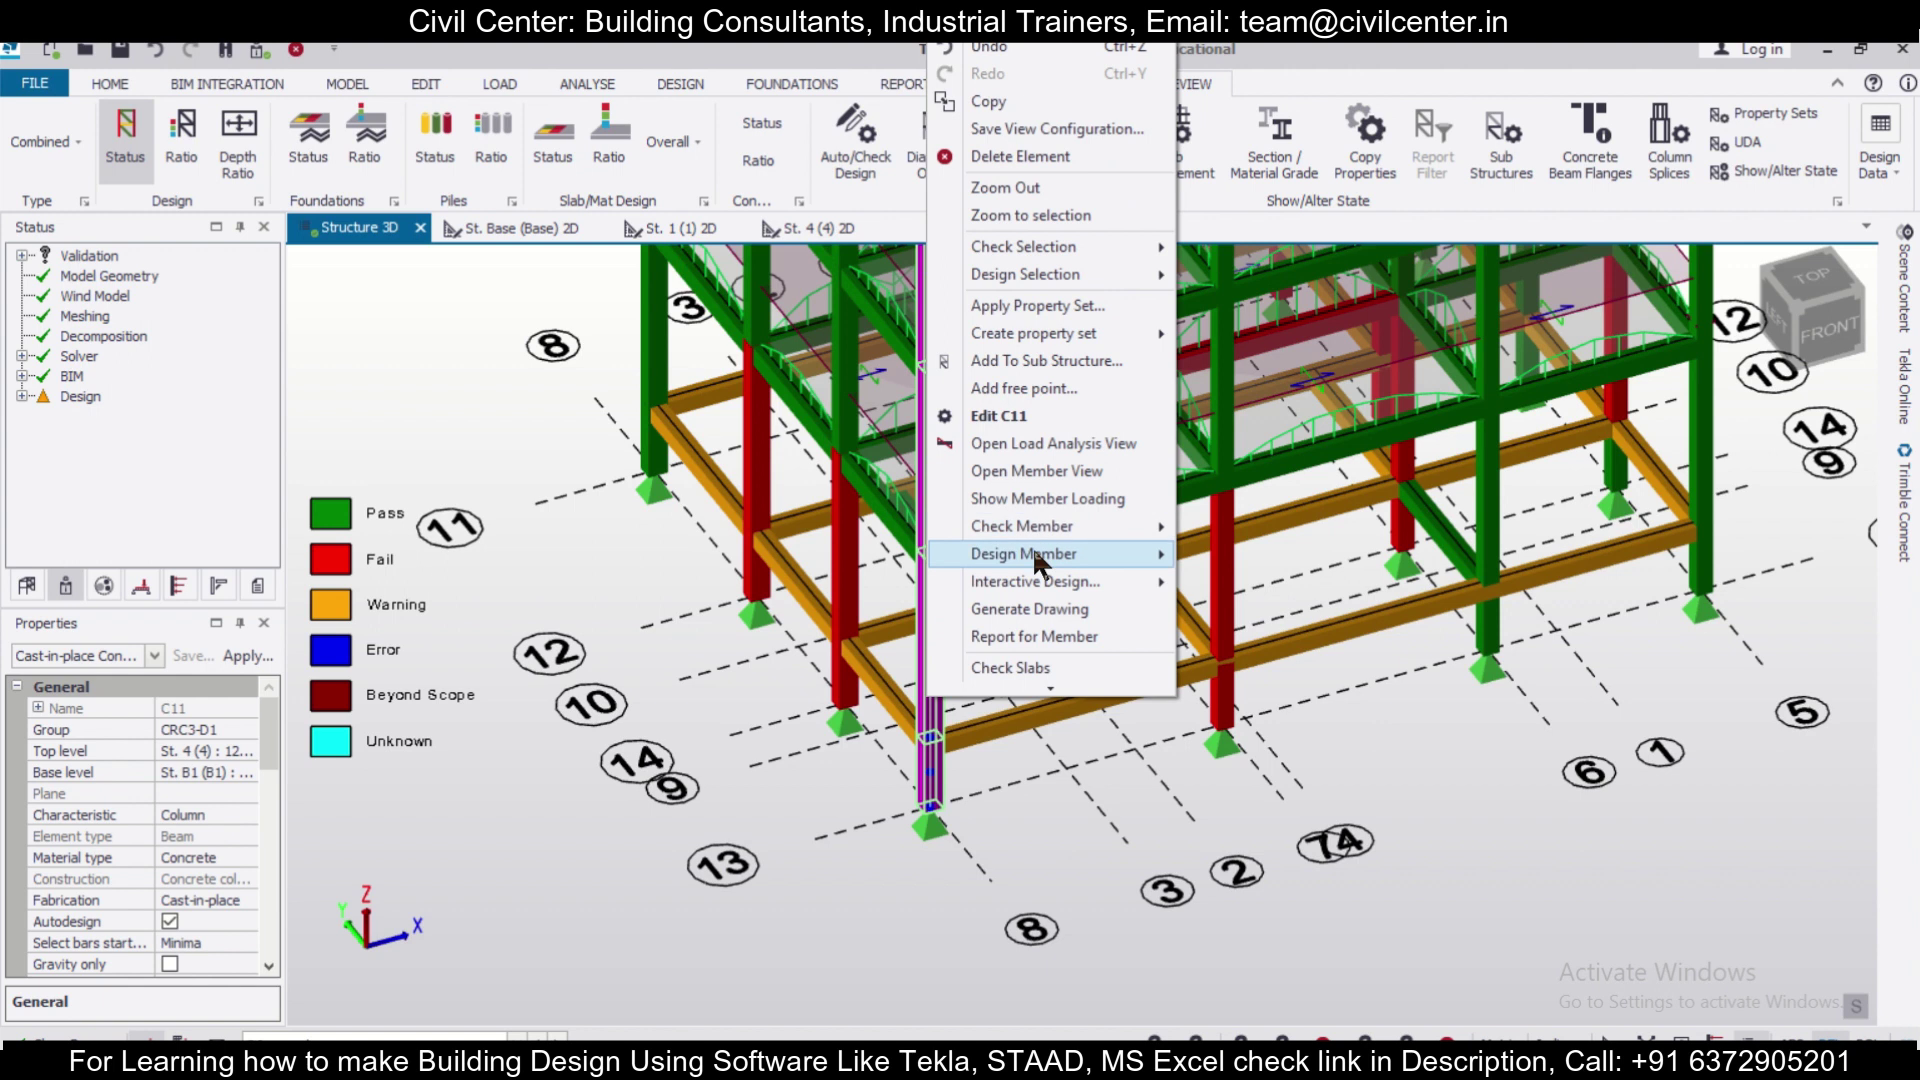
{"action": "mouse_move", "coordinate": [1040, 553]}
{"action": "left_click", "coordinate": [1192, 554]}
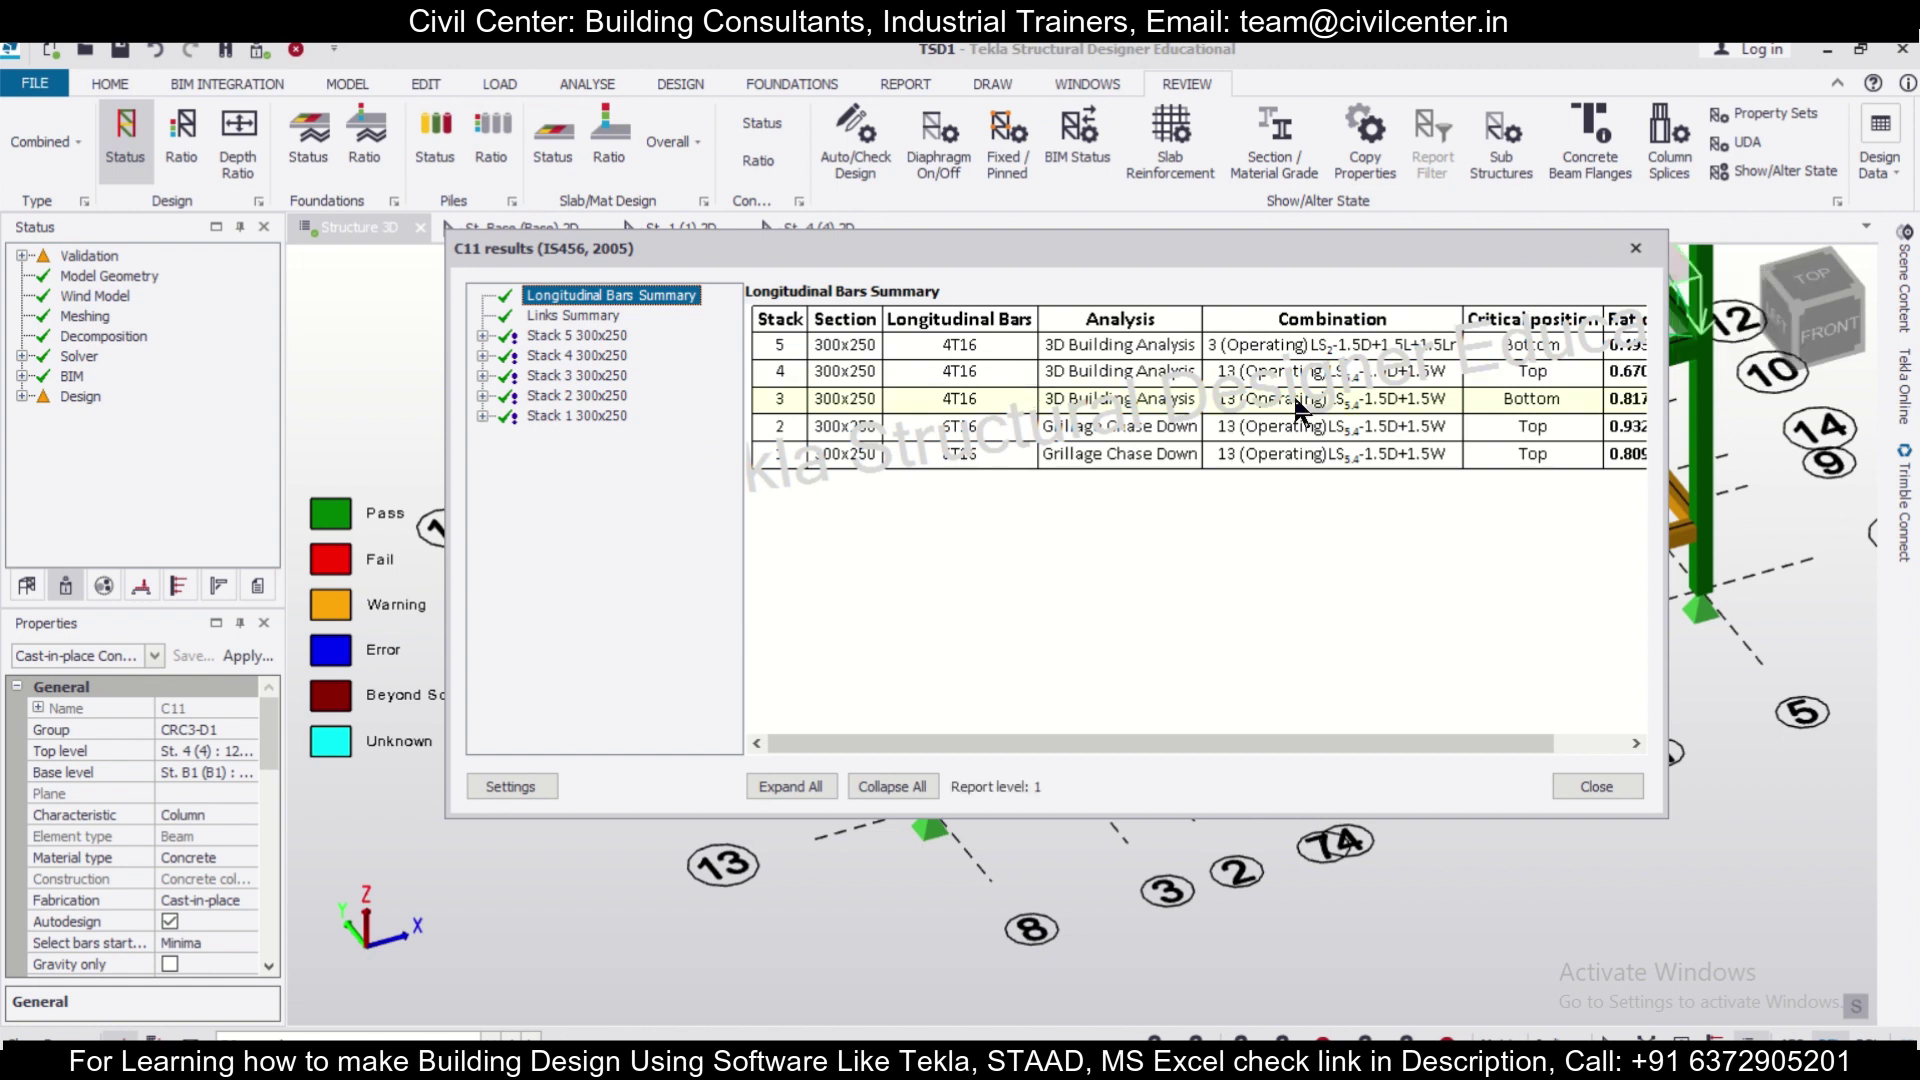
{"action": "left_click", "coordinate": [1636, 248]}
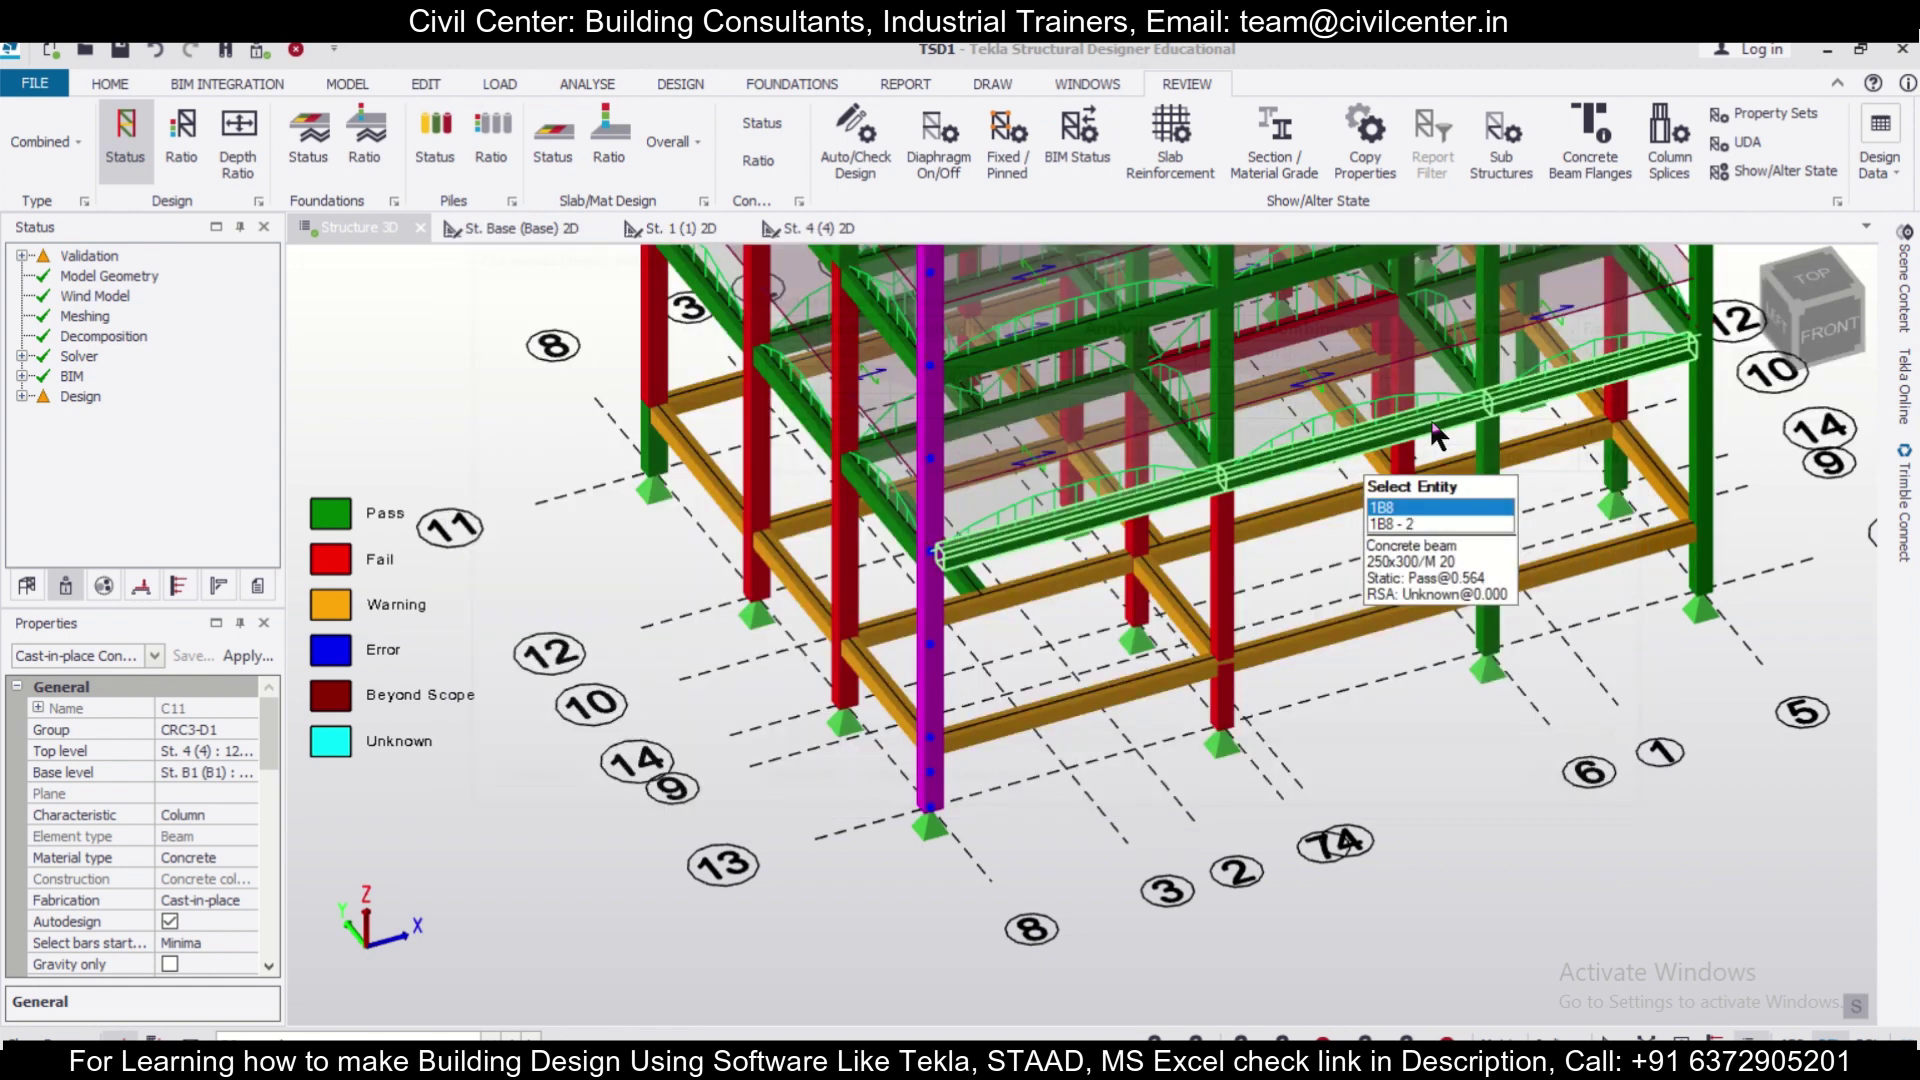
Change the section of column C8 and the failing column beside it to 350 mm breadth for all stacks.
{"action": "left_click", "coordinate": [842, 574]}
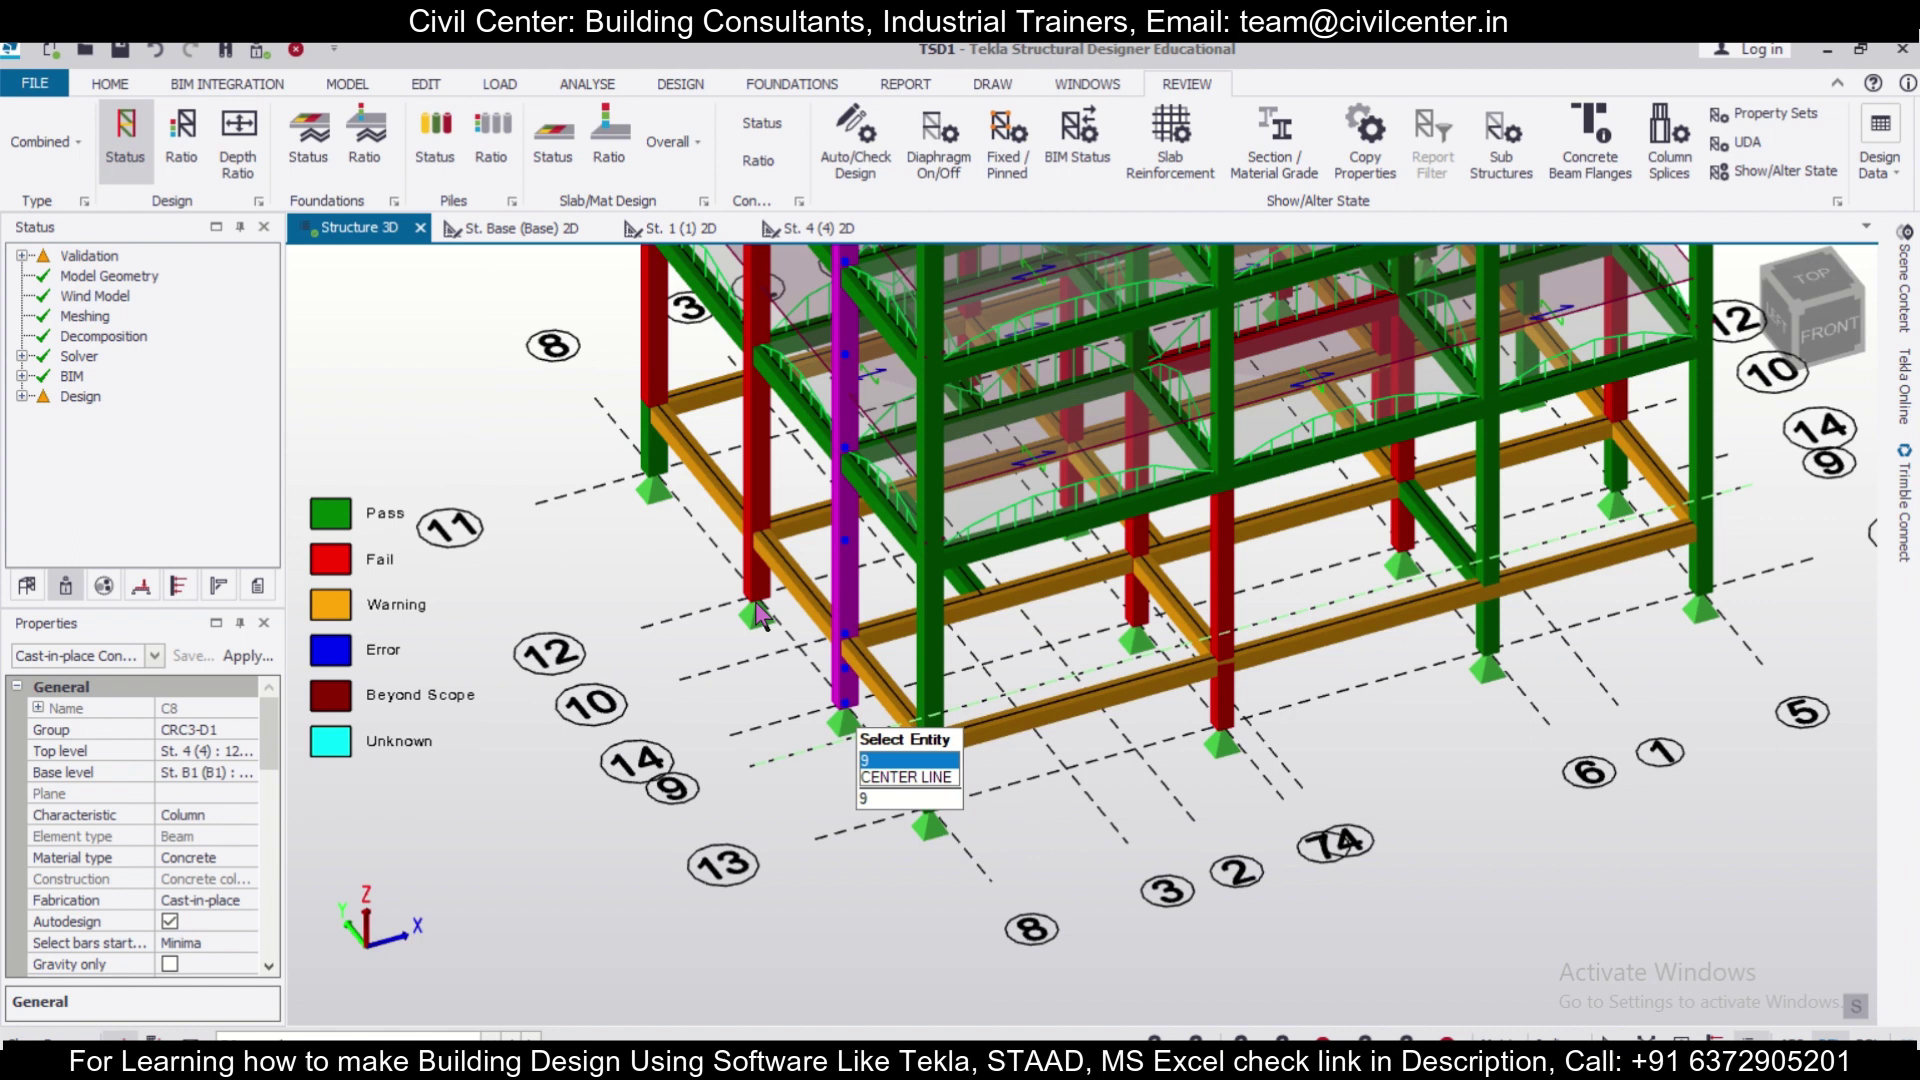
{"action": "left_click", "coordinate": [766, 503]}
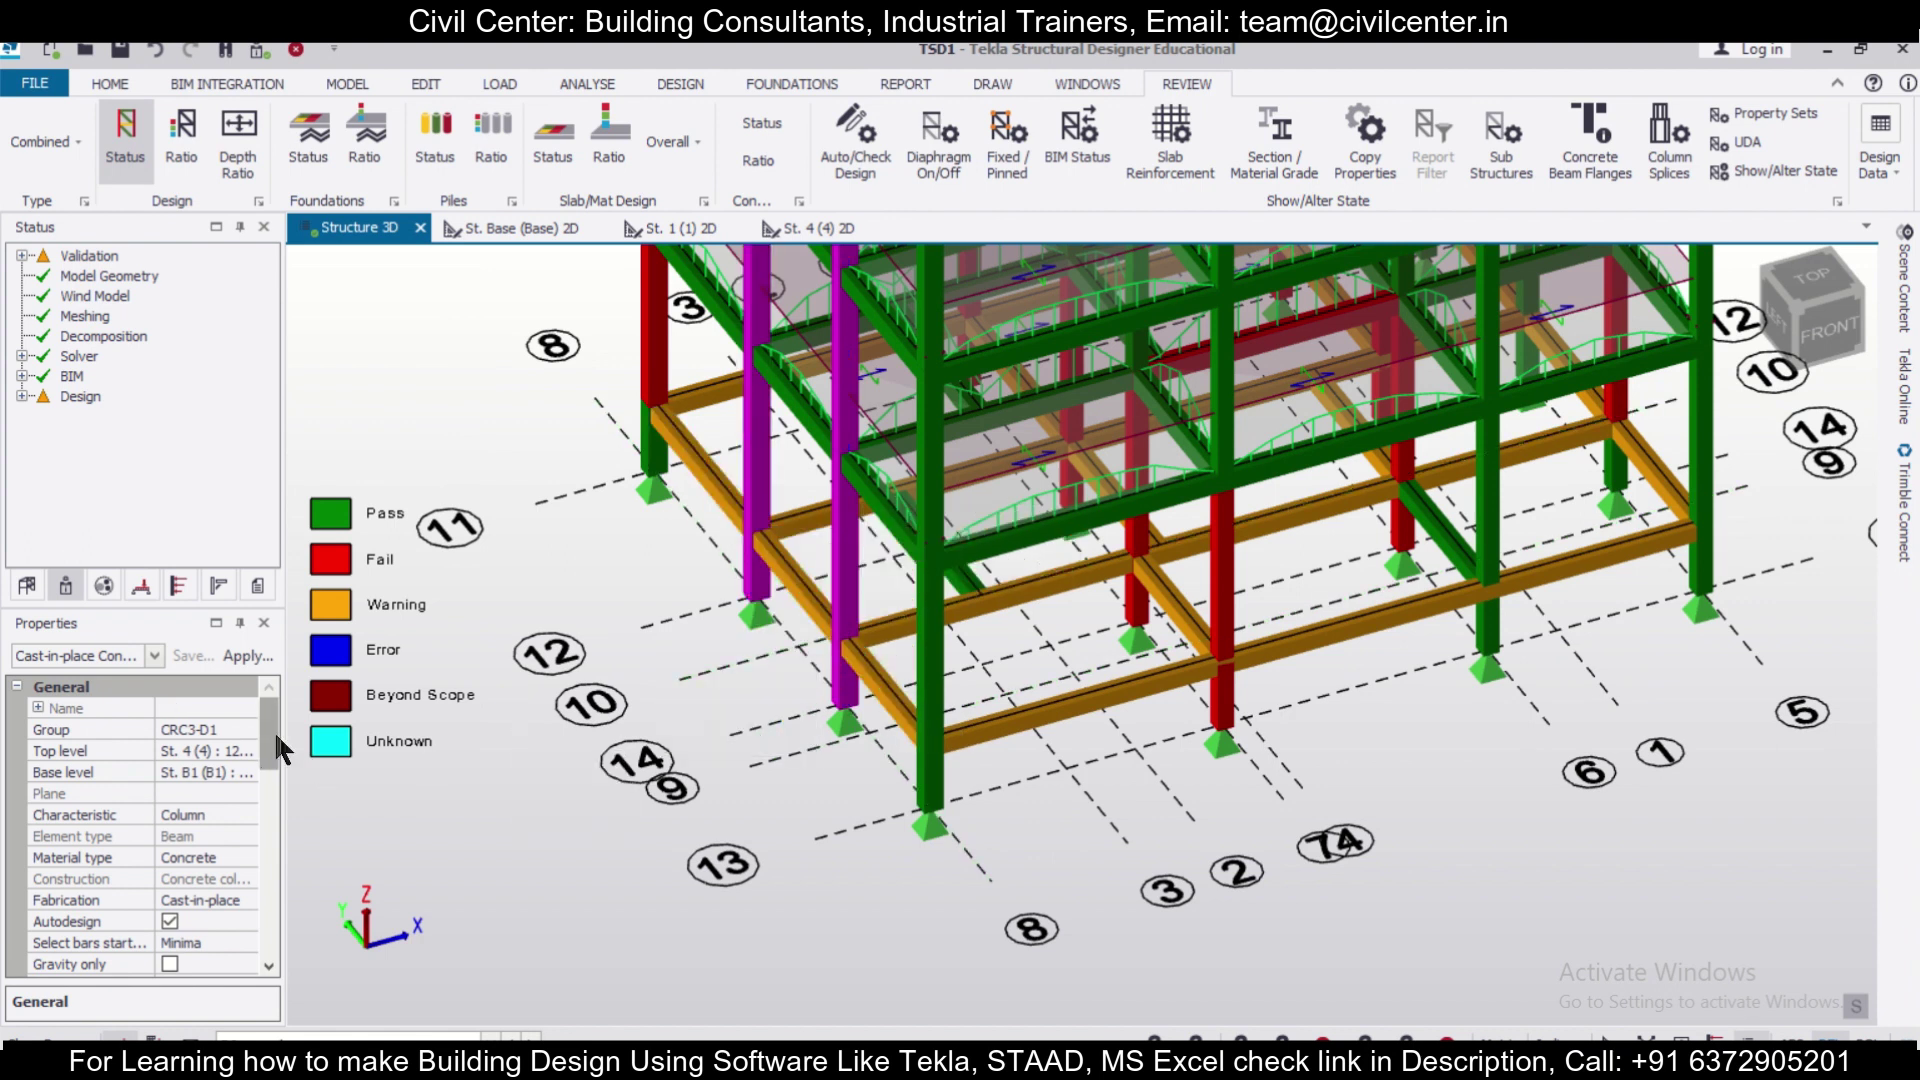
{"action": "scroll", "coordinate": [270, 760], "scroll_direction": "down", "scroll_amount": 4}
{"action": "left_click", "coordinate": [244, 836]}
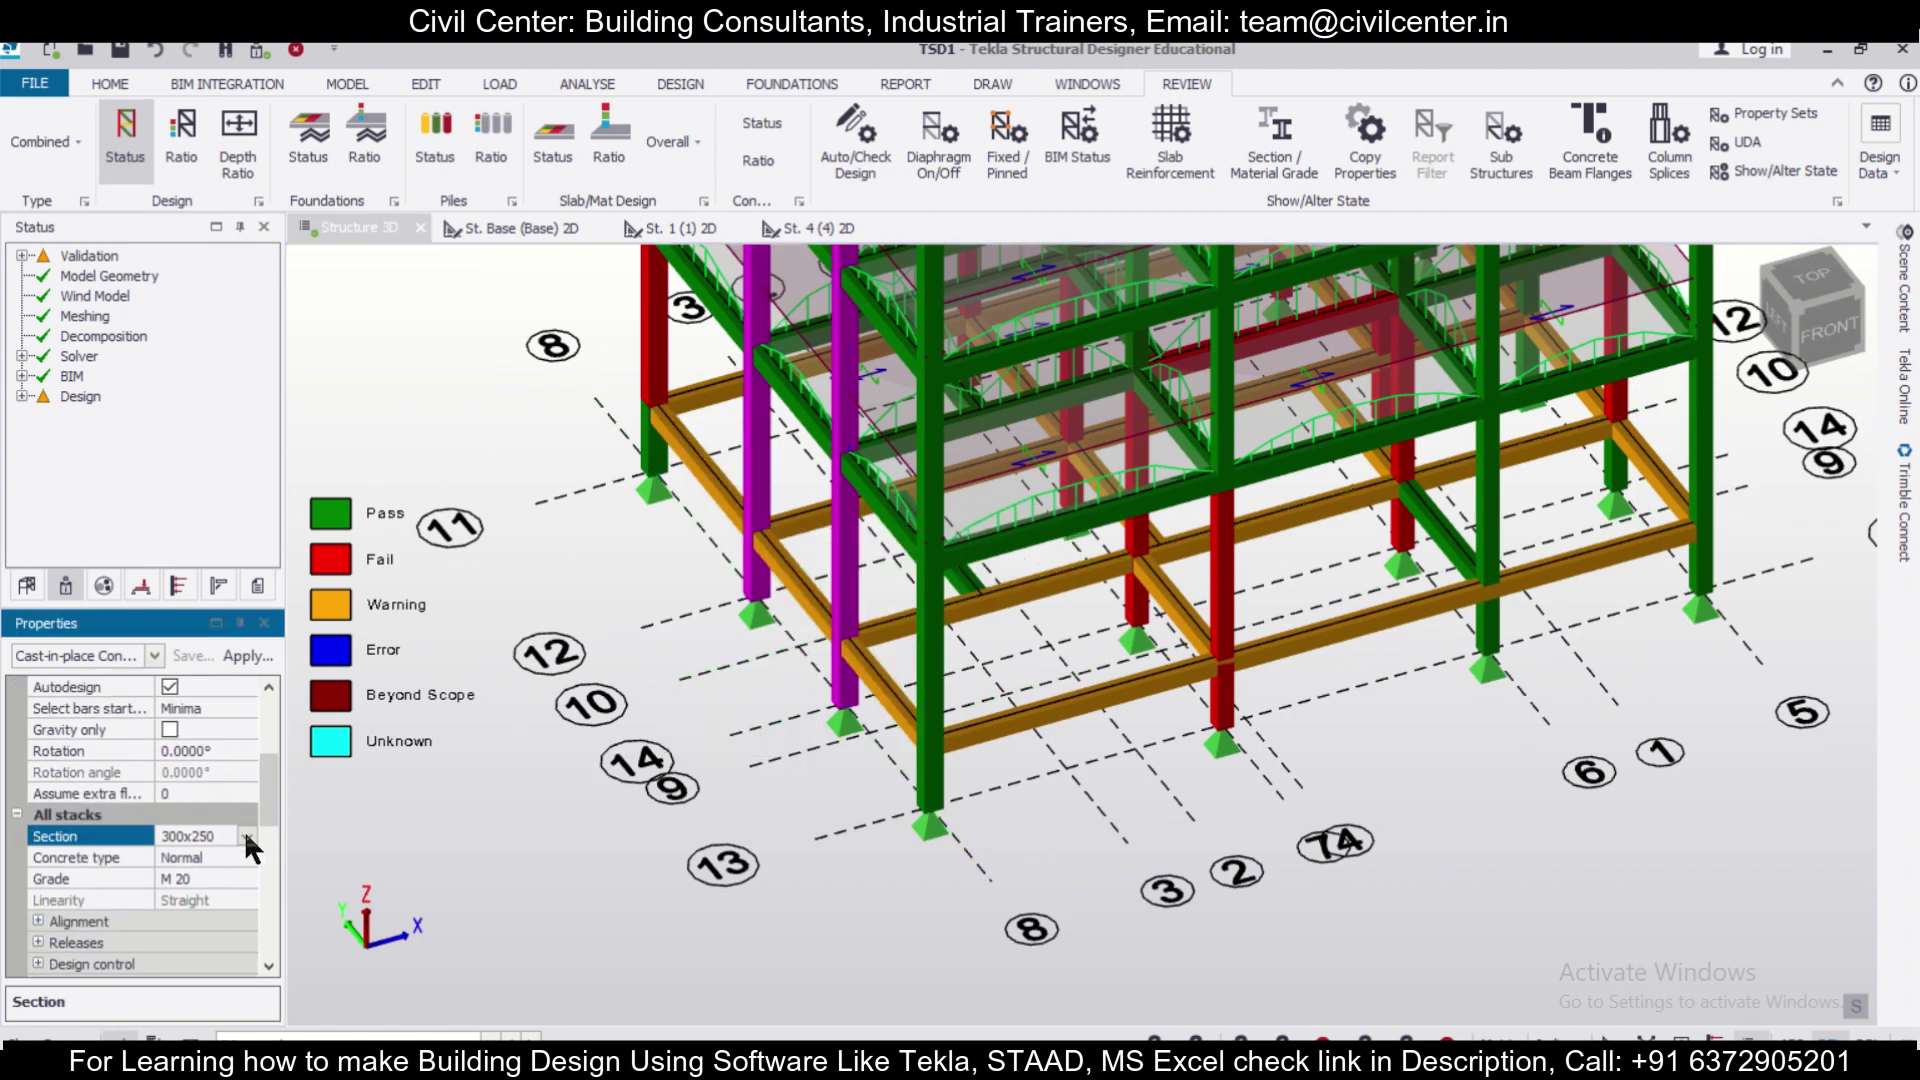
{"action": "left_click", "coordinate": [246, 836]}
{"action": "left_click", "coordinate": [214, 912]}
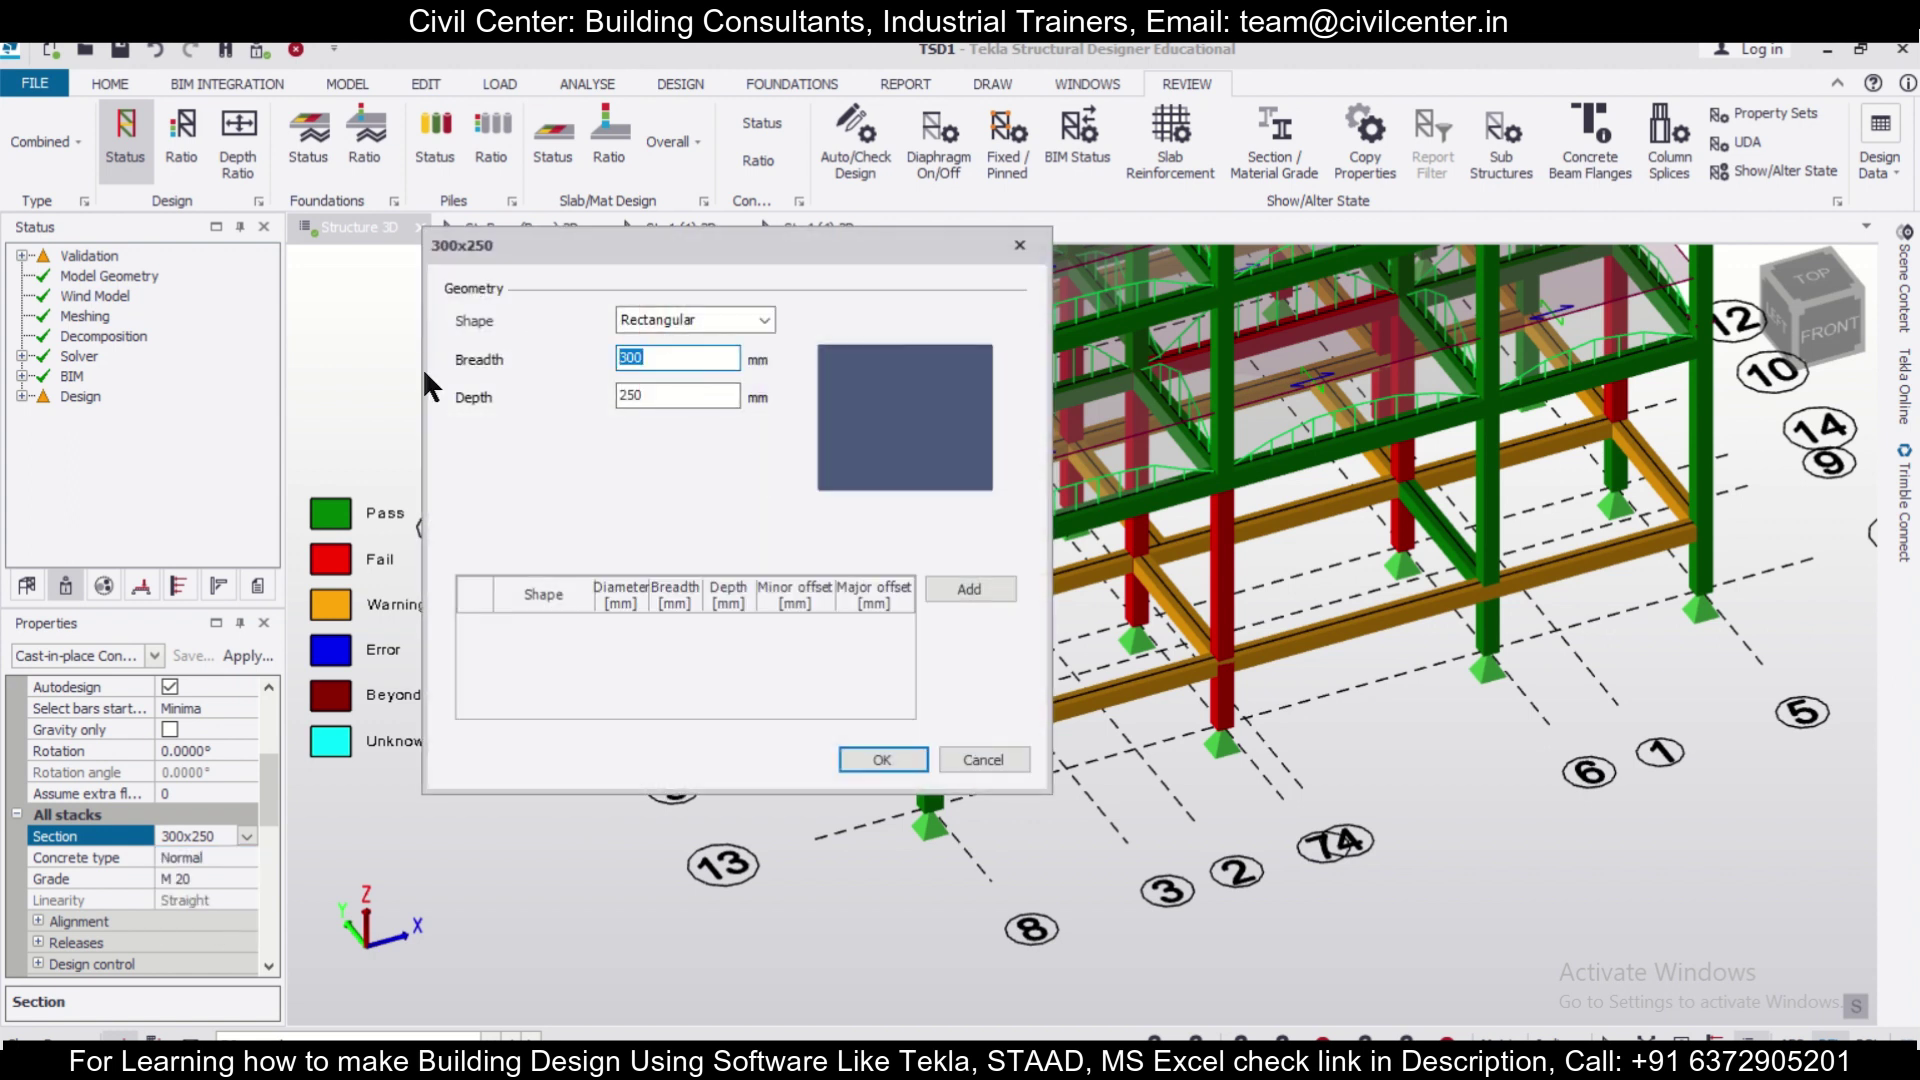
{"action": "type", "text": "350"}
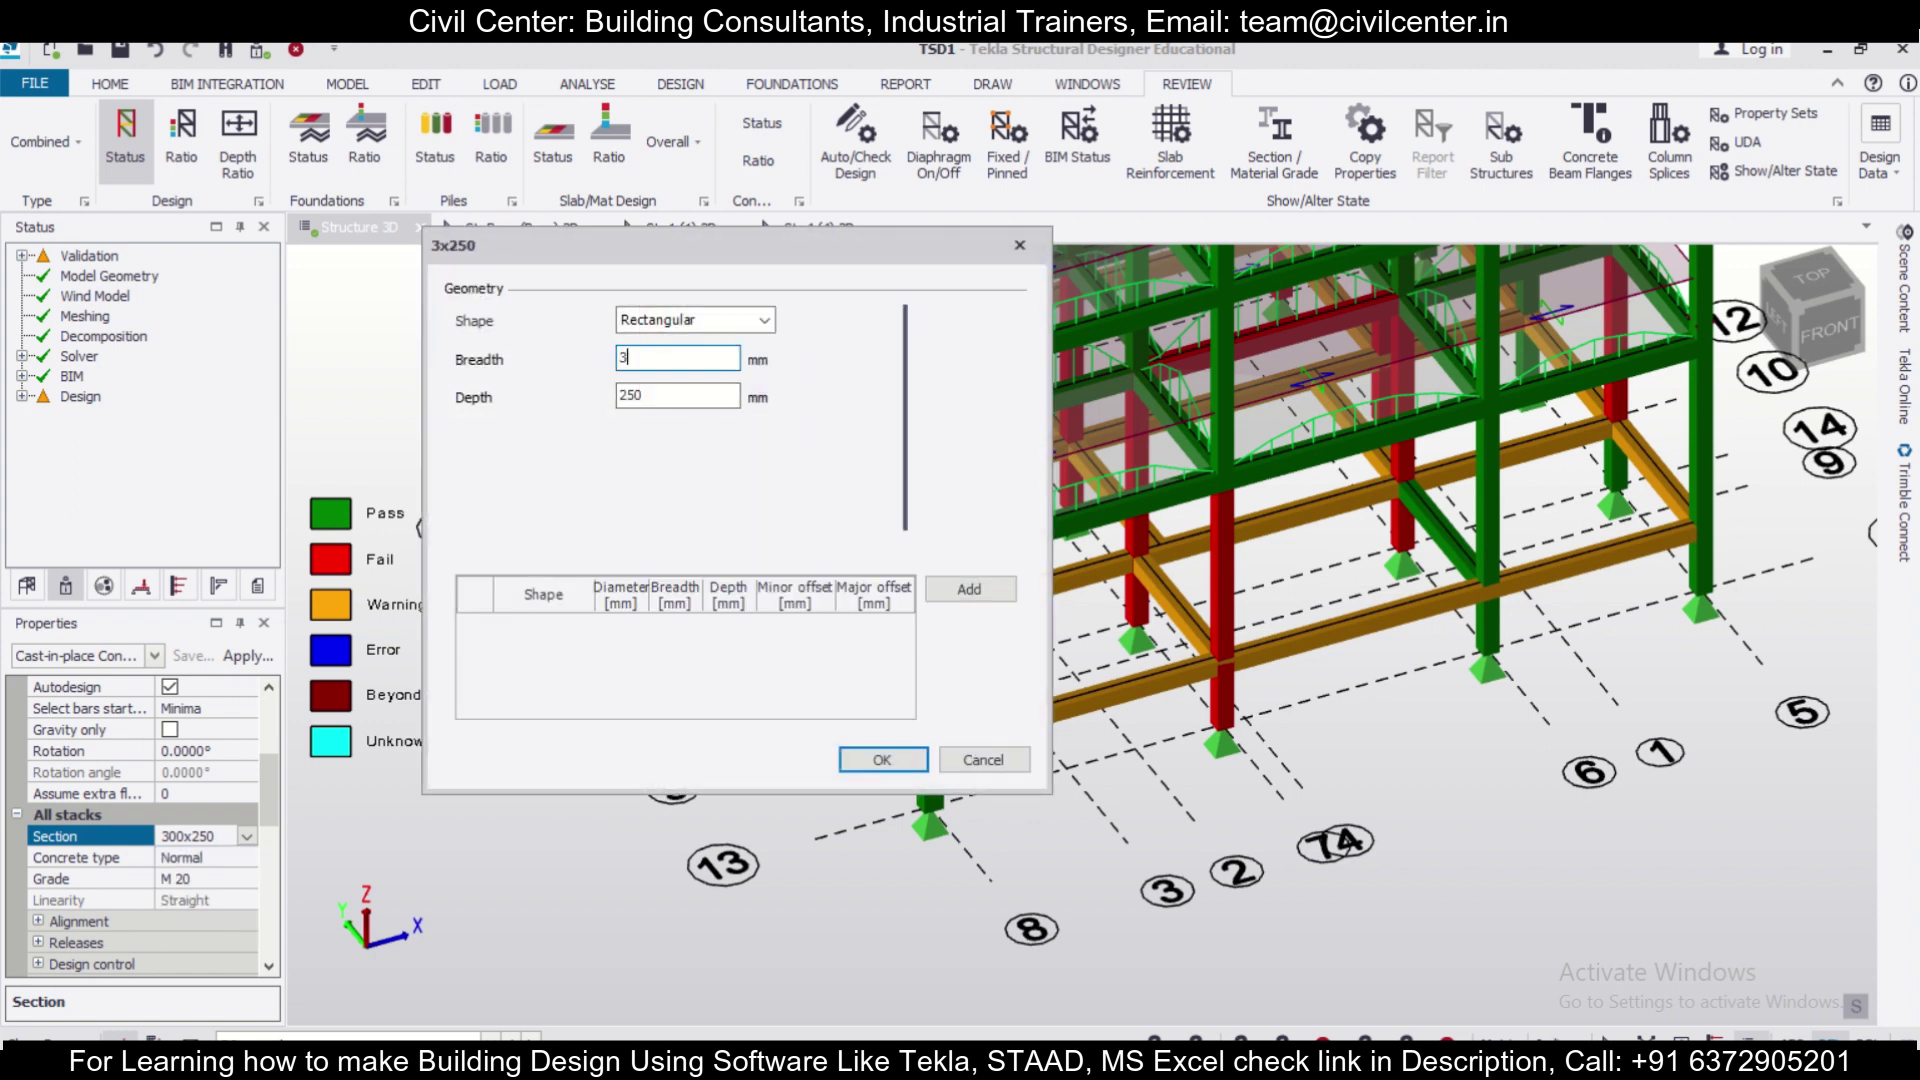
{"action": "left_click", "coordinate": [880, 764]}
Run the static design for the selected column C8 and its neighbouring column.
{"action": "right_click", "coordinate": [855, 600]}
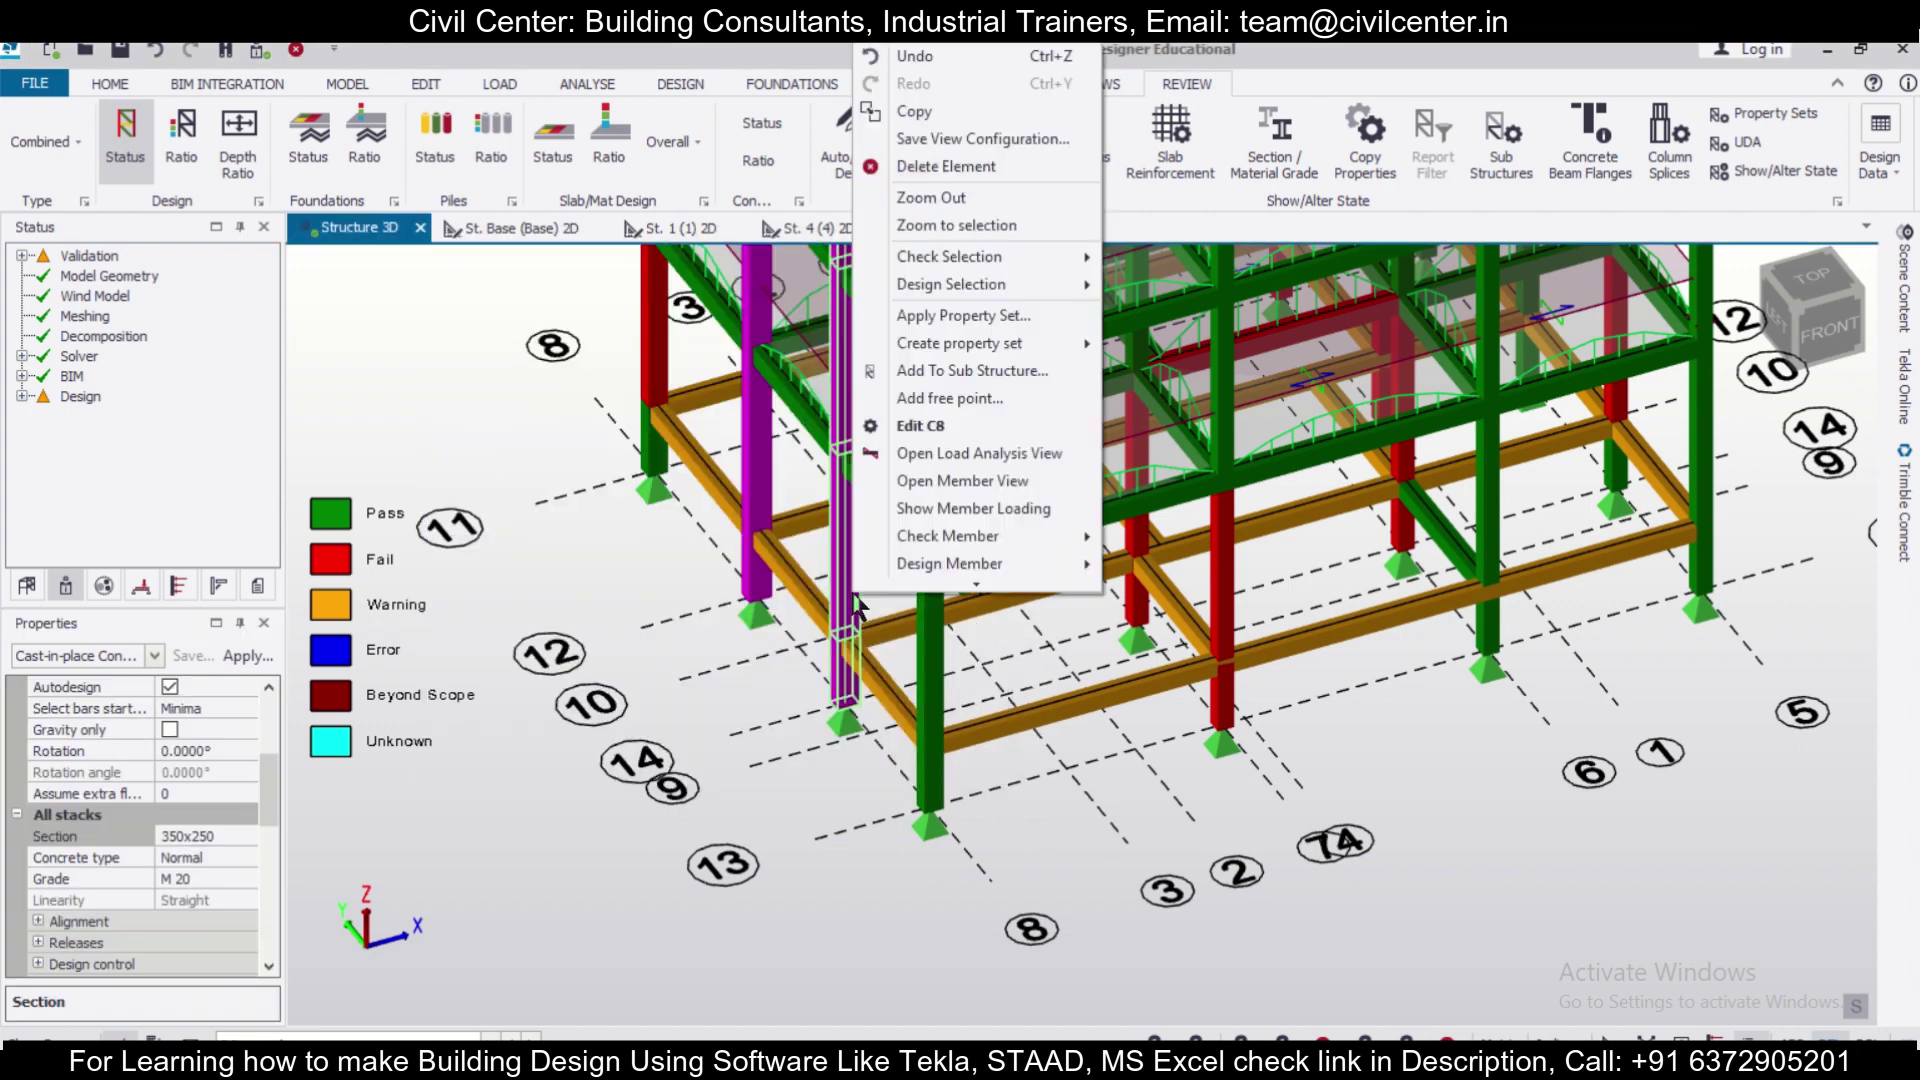
{"action": "mouse_move", "coordinate": [1016, 282]}
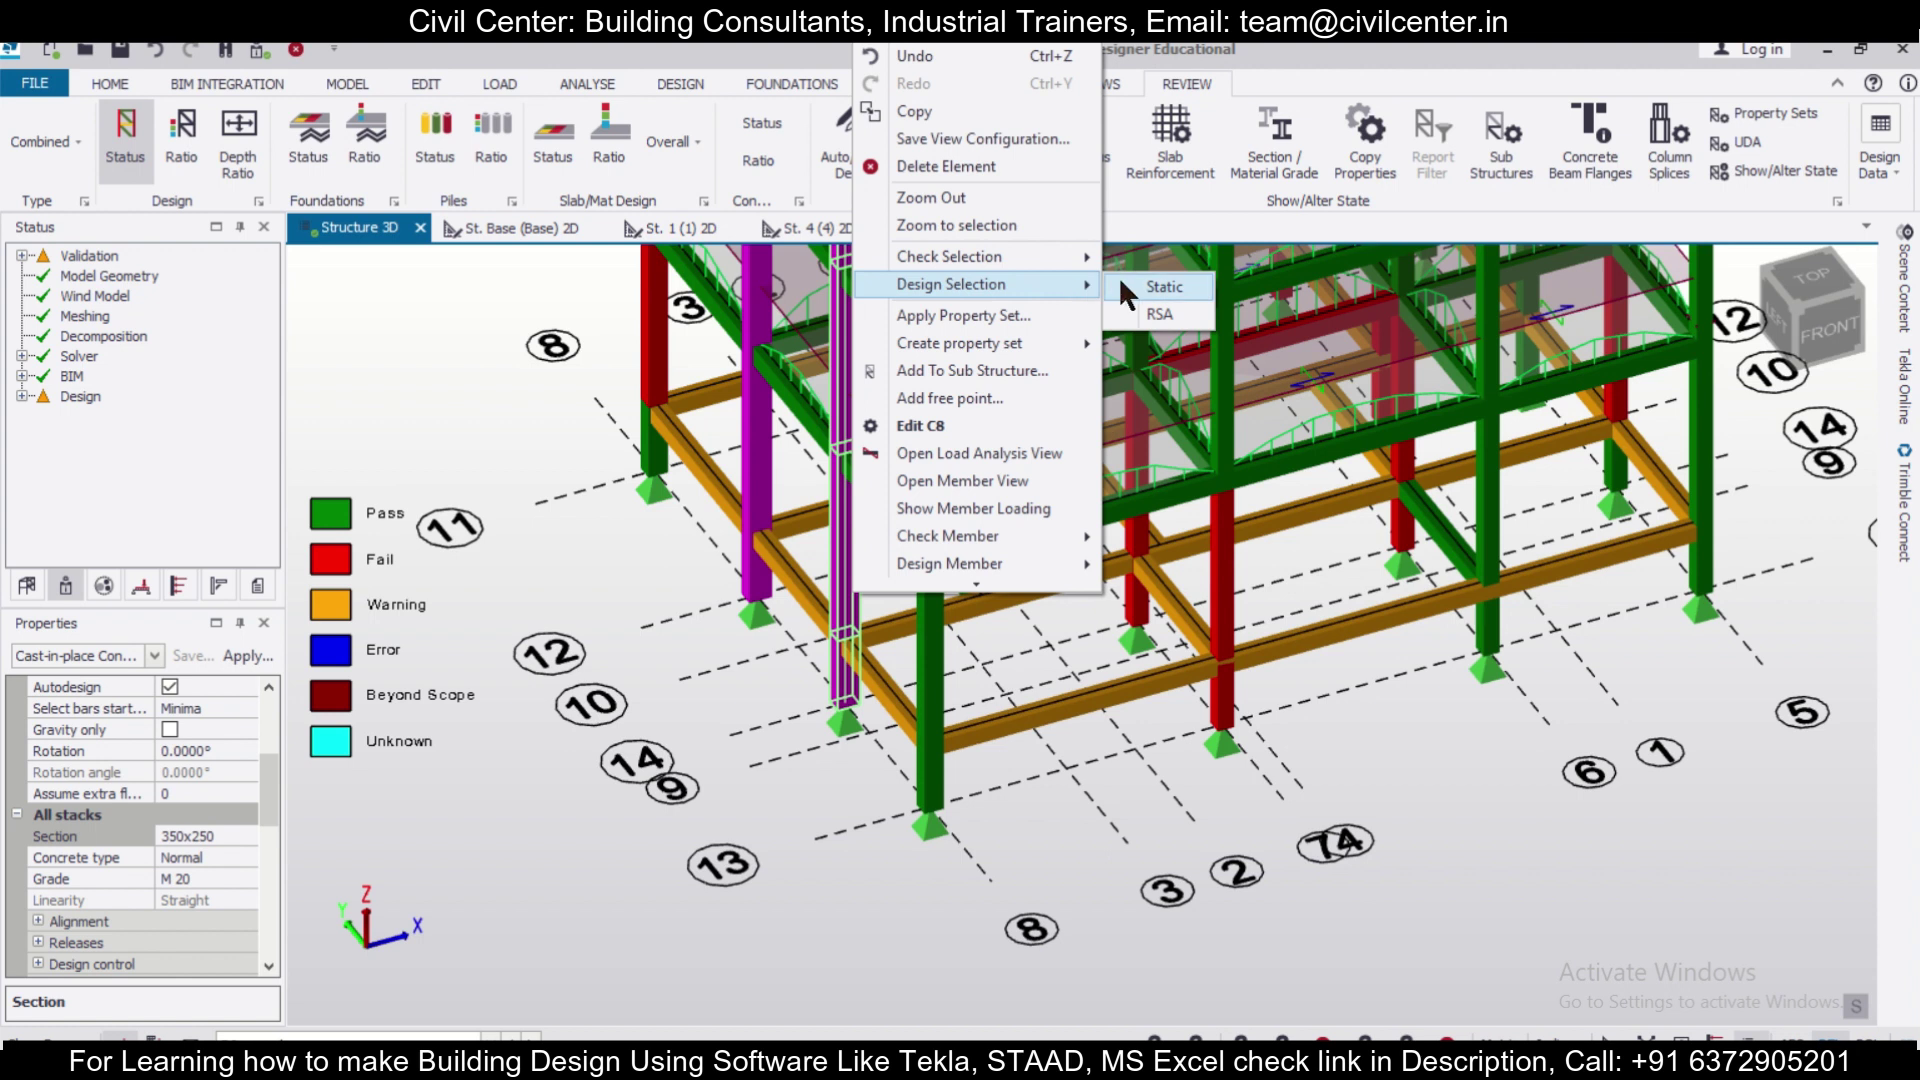
{"action": "left_click", "coordinate": [1140, 287]}
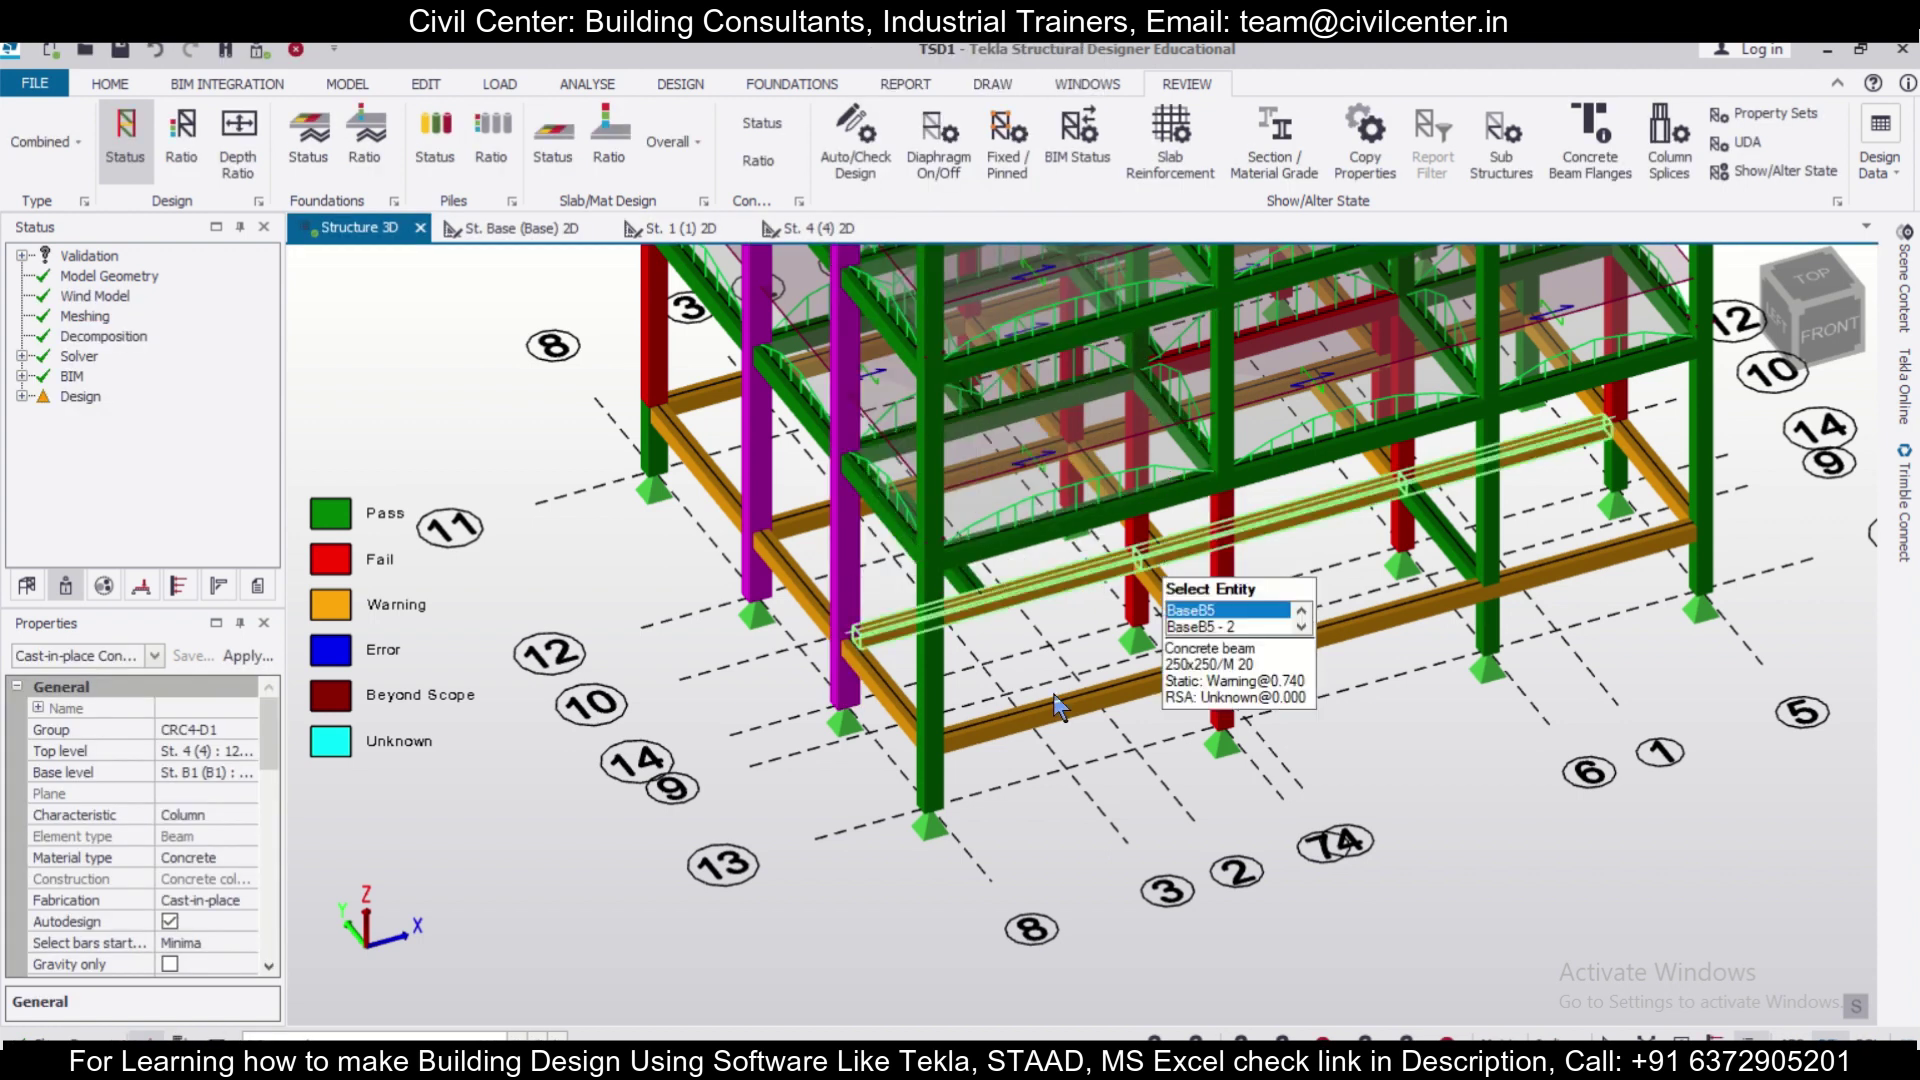
Run the static design for column C8 alone and review its longitudinal bars summary.
{"action": "left_click", "coordinate": [855, 598]}
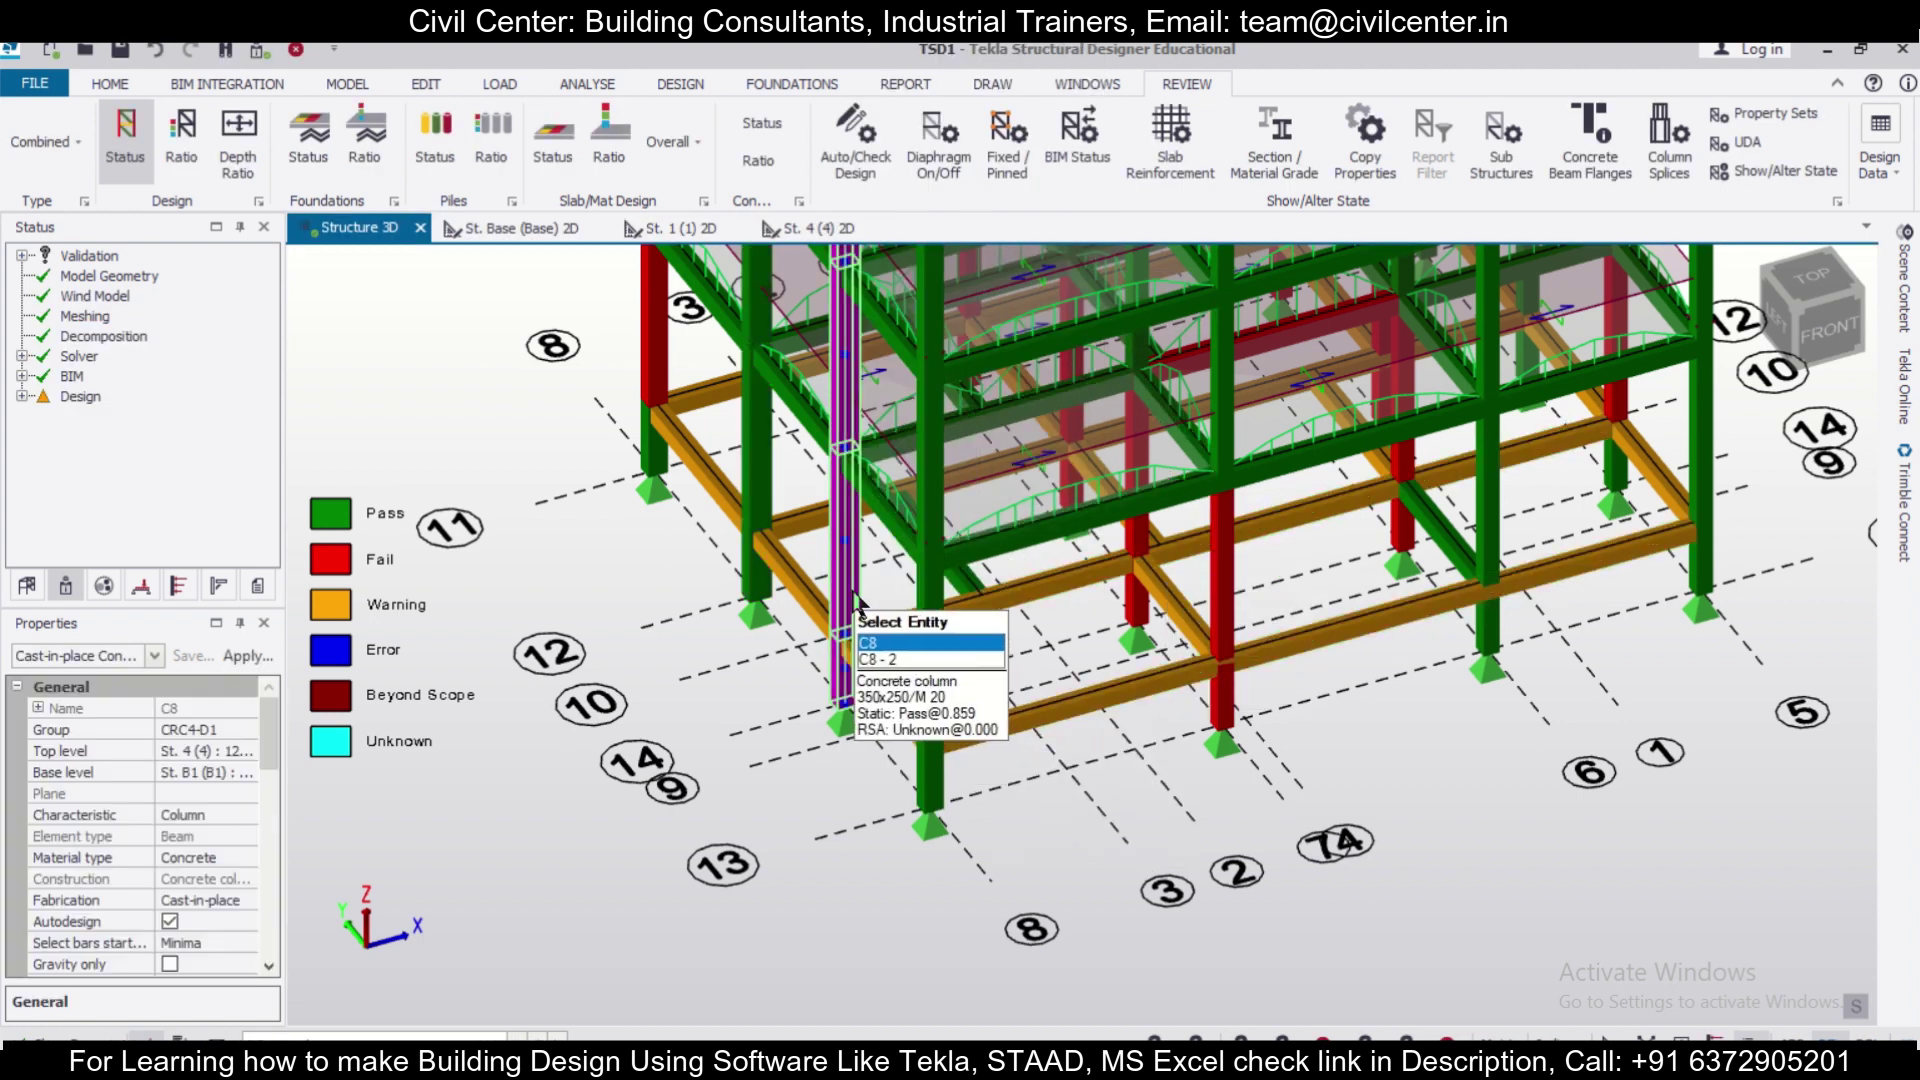
{"action": "right_click", "coordinate": [855, 600]}
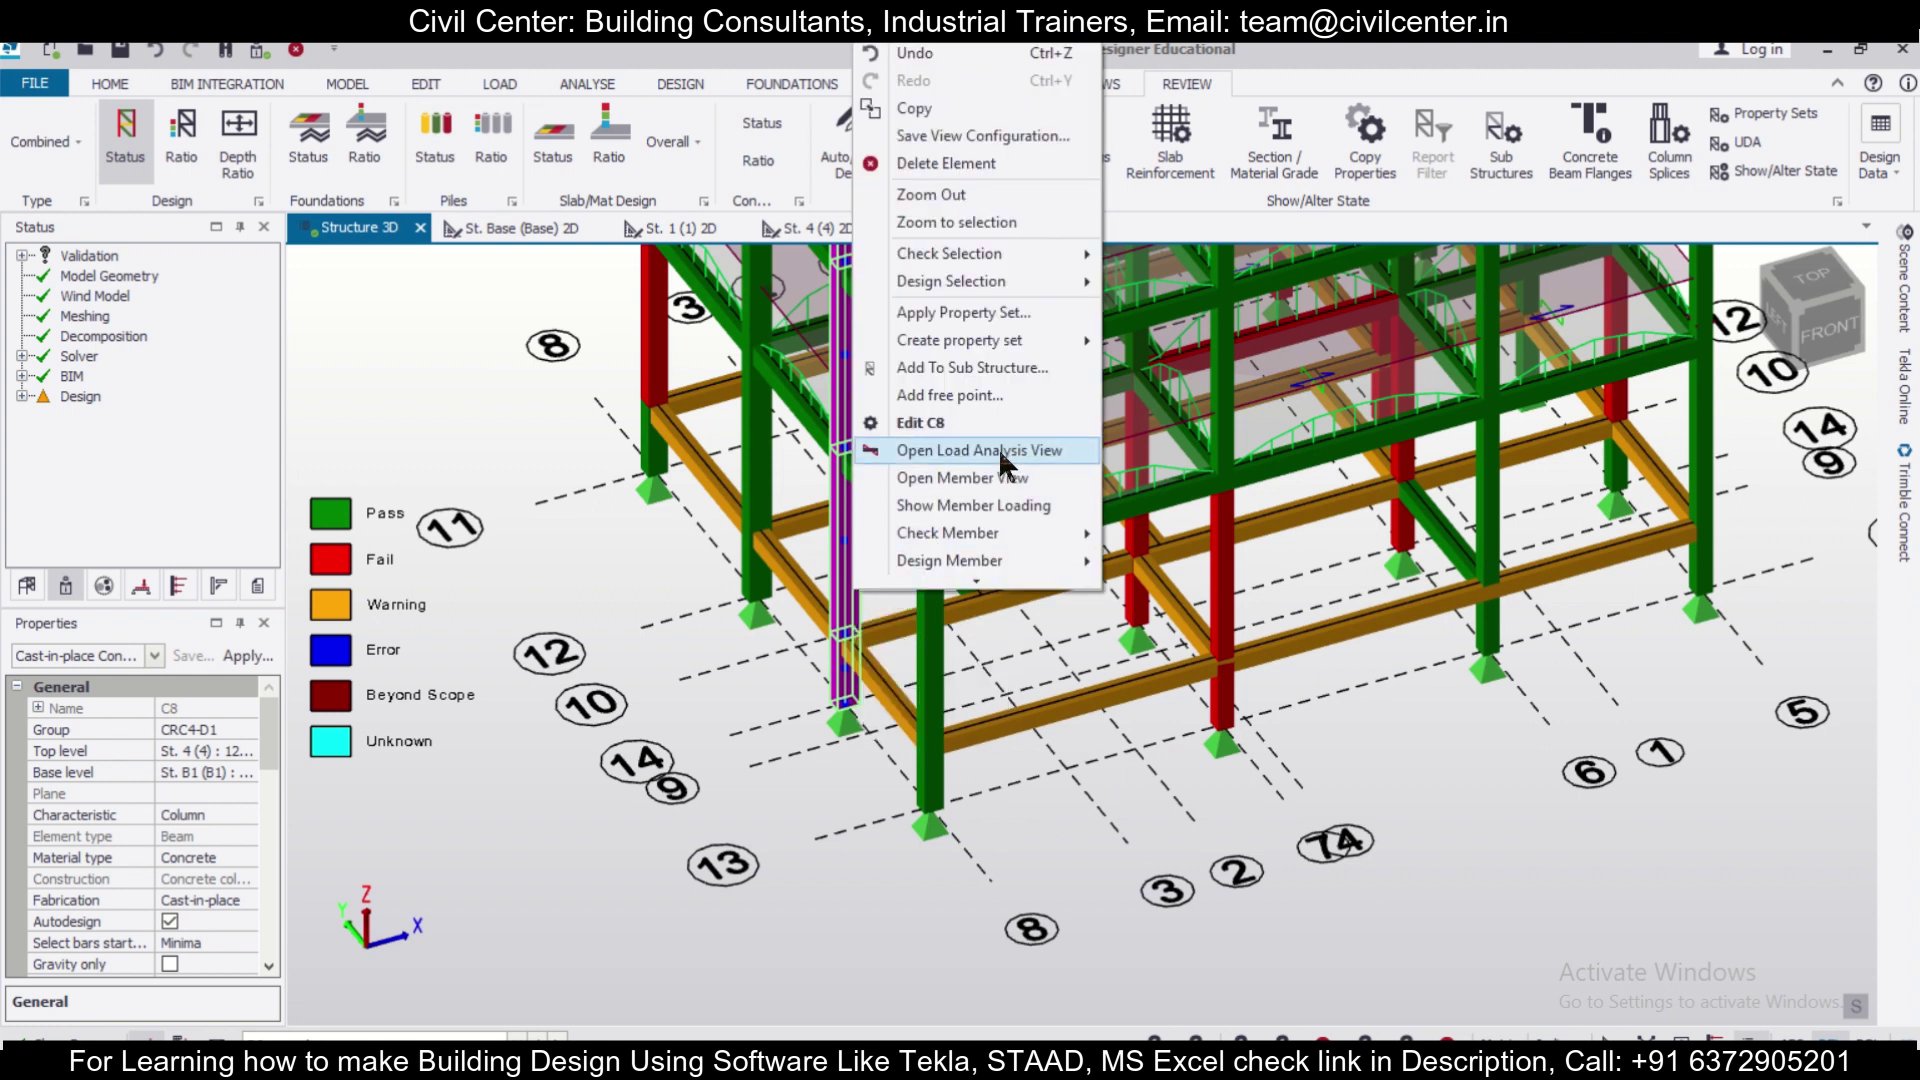
{"action": "mouse_move", "coordinate": [1047, 278]}
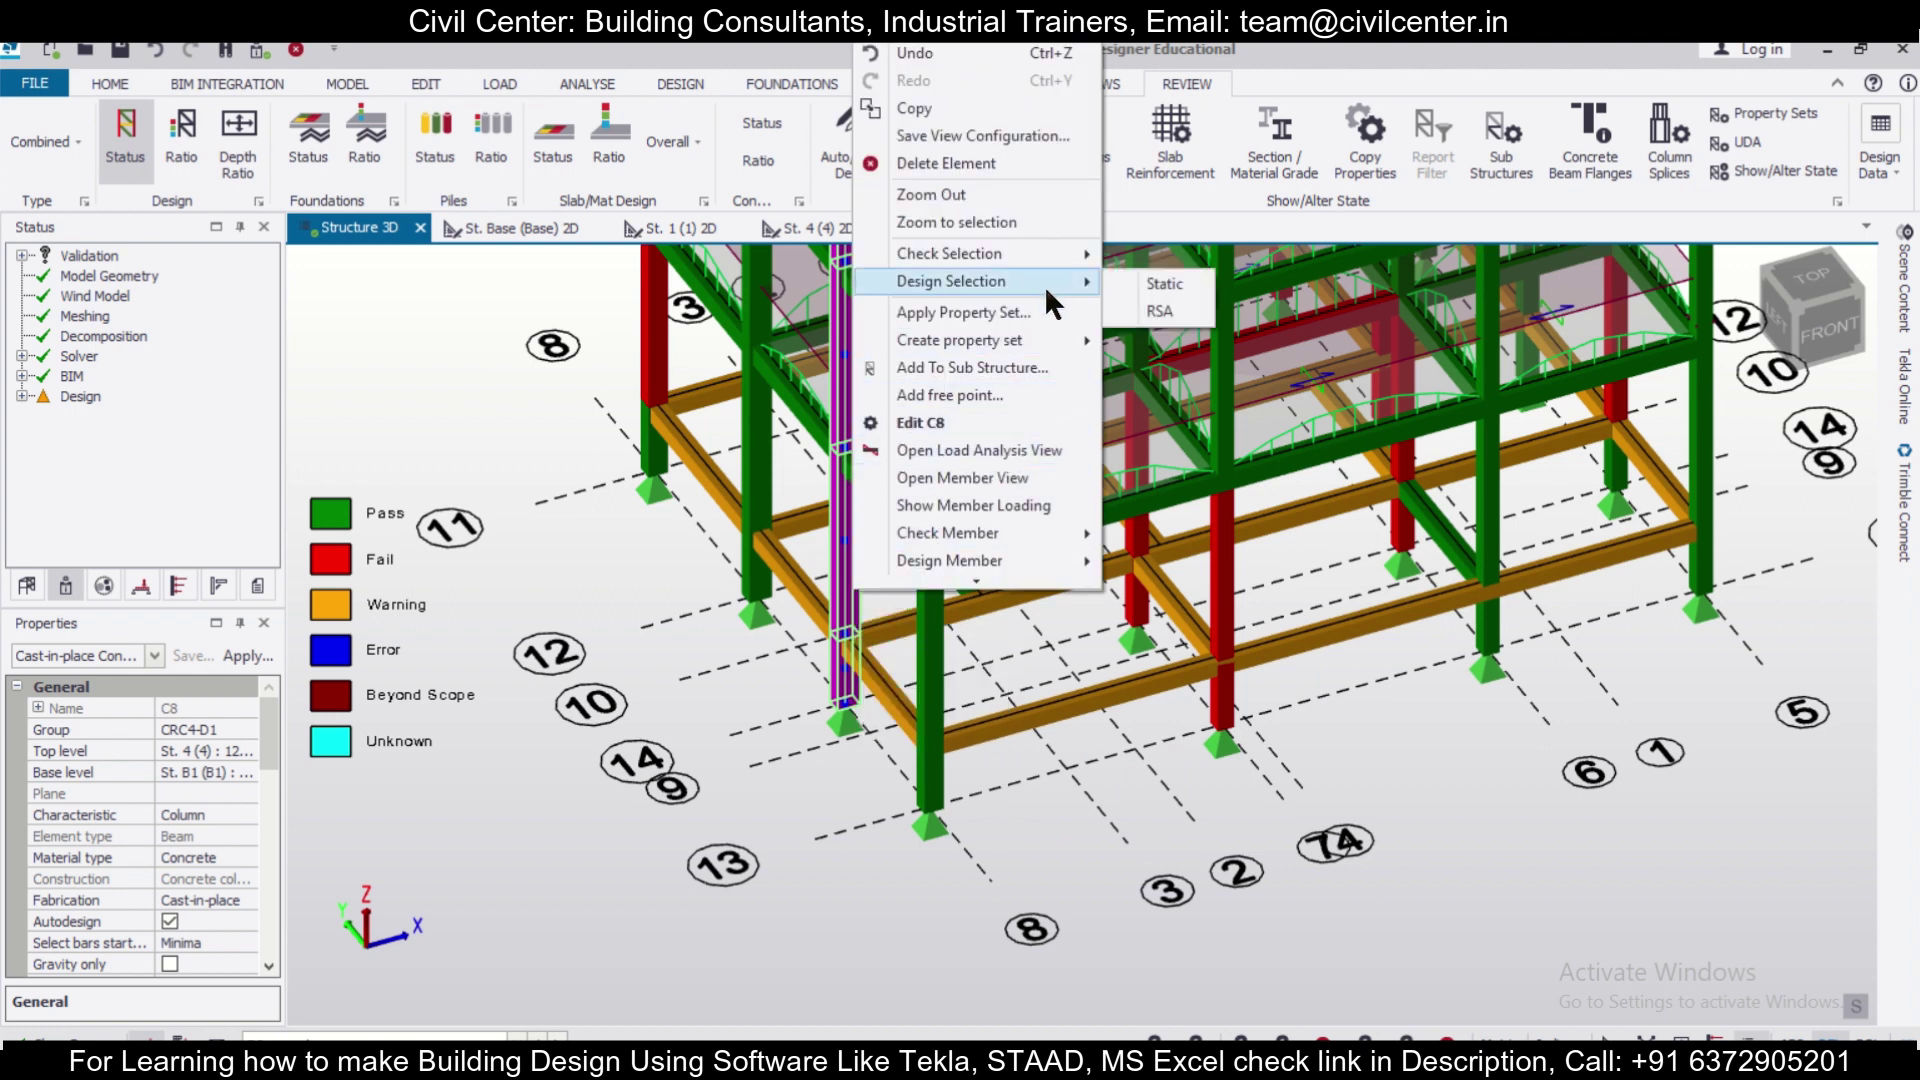
{"action": "left_click", "coordinate": [1152, 285]}
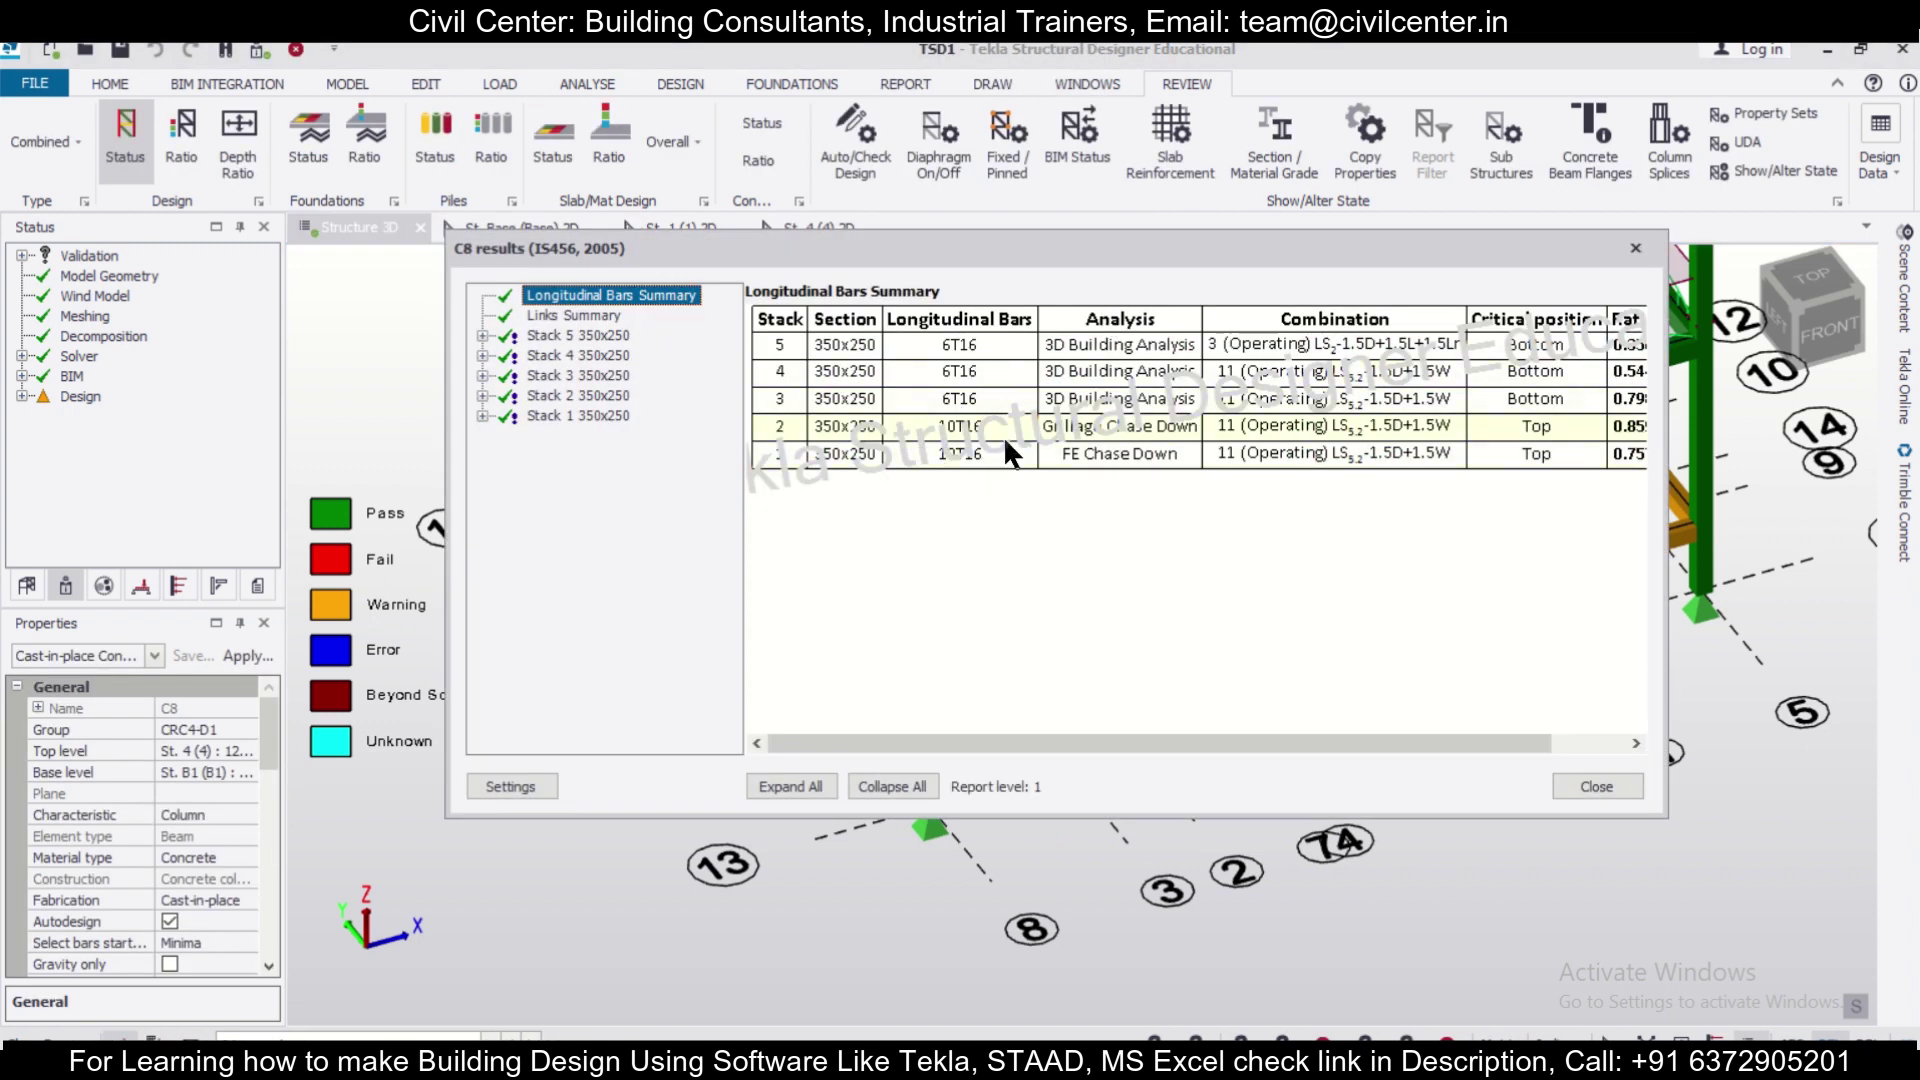
{"action": "left_click", "coordinate": [1634, 247]}
Assign the 300x250 section to all stacks of failing columns C12, C9, C7 and the column behind C7.
{"action": "middle_click_drag", "start_coordinate": [1051, 867], "coordinate": [802, 784]}
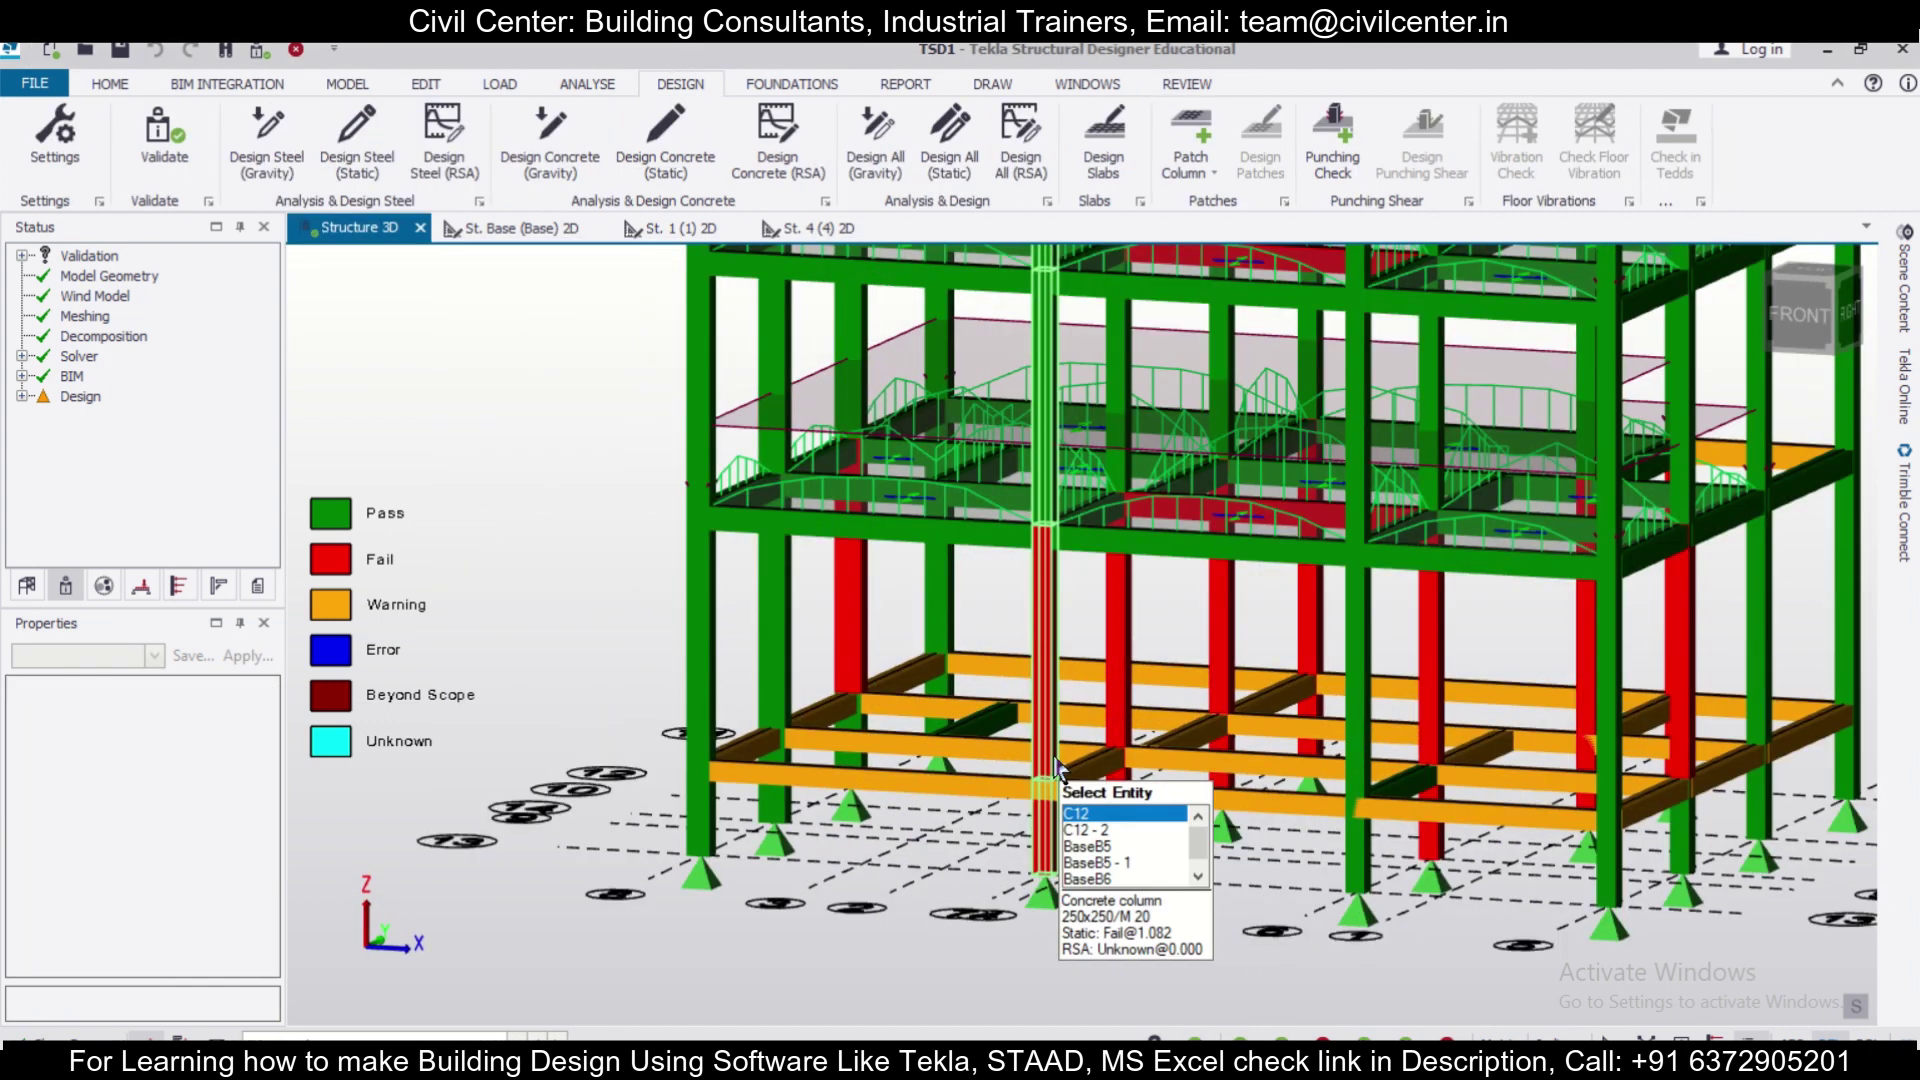
{"action": "left_click", "coordinate": [1055, 764]}
{"action": "left_click", "coordinate": [1116, 655], "text": "ctrl"}
{"action": "left_click", "coordinate": [1222, 605], "text": "ctrl"}
{"action": "left_click", "coordinate": [1313, 607], "text": "ctrl"}
{"action": "scroll", "coordinate": [270, 800], "scroll_direction": "down", "scroll_amount": 2}
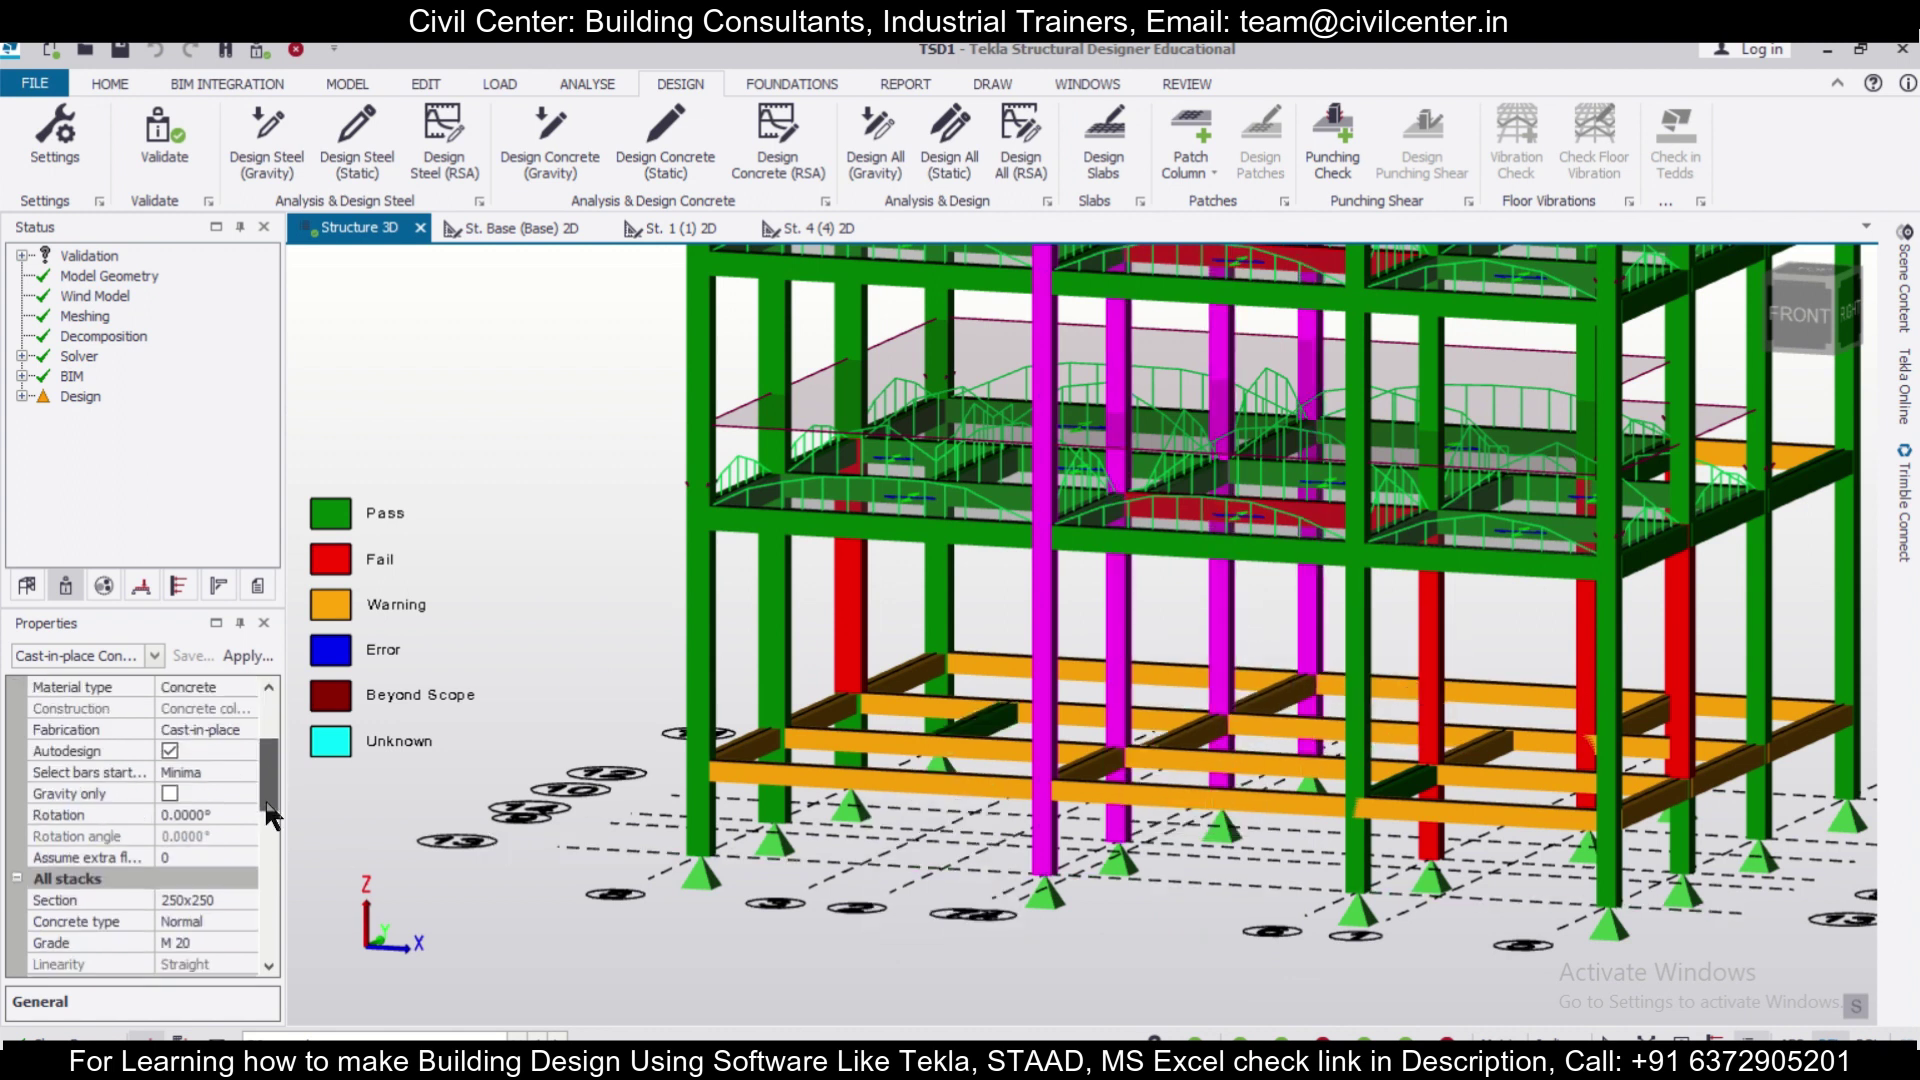
{"action": "scroll", "coordinate": [270, 815], "scroll_direction": "down", "scroll_amount": 2}
{"action": "left_click", "coordinate": [254, 852]}
{"action": "left_click", "coordinate": [247, 857]}
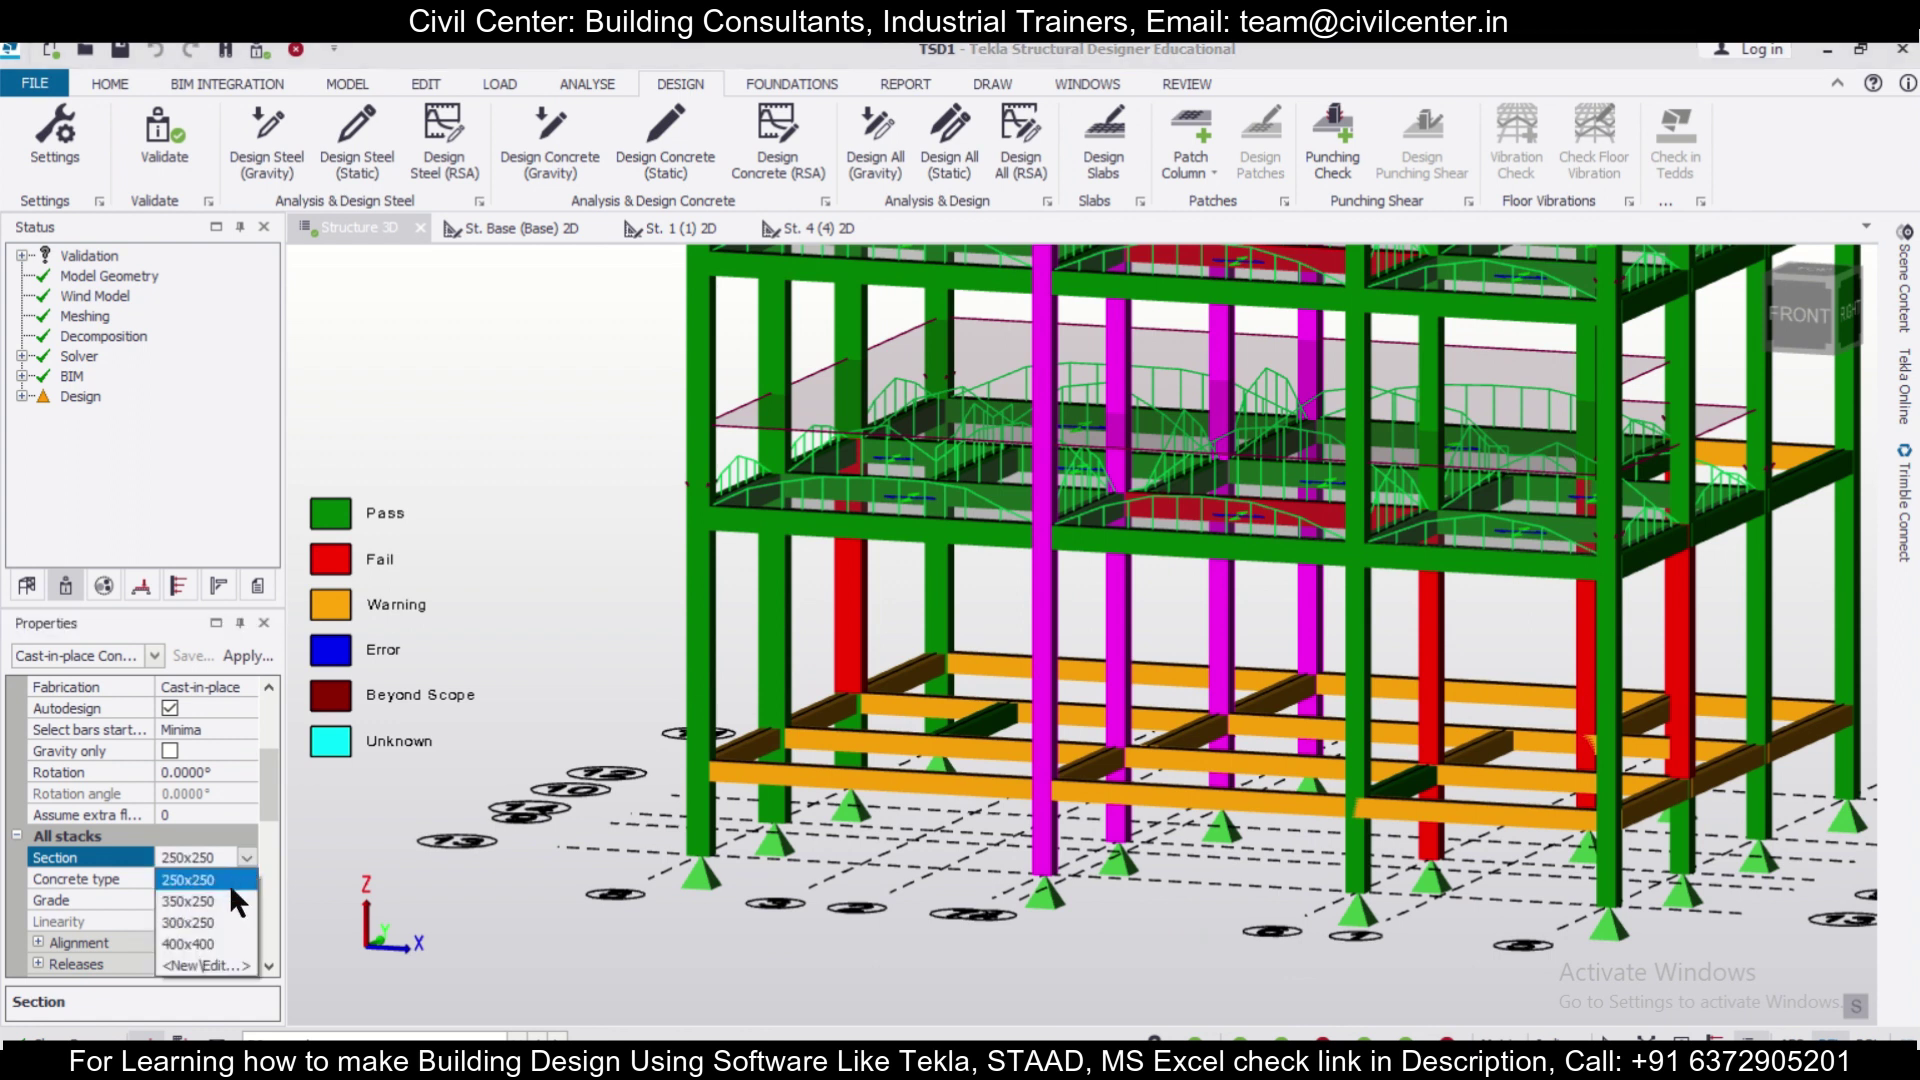
{"action": "left_click", "coordinate": [216, 914]}
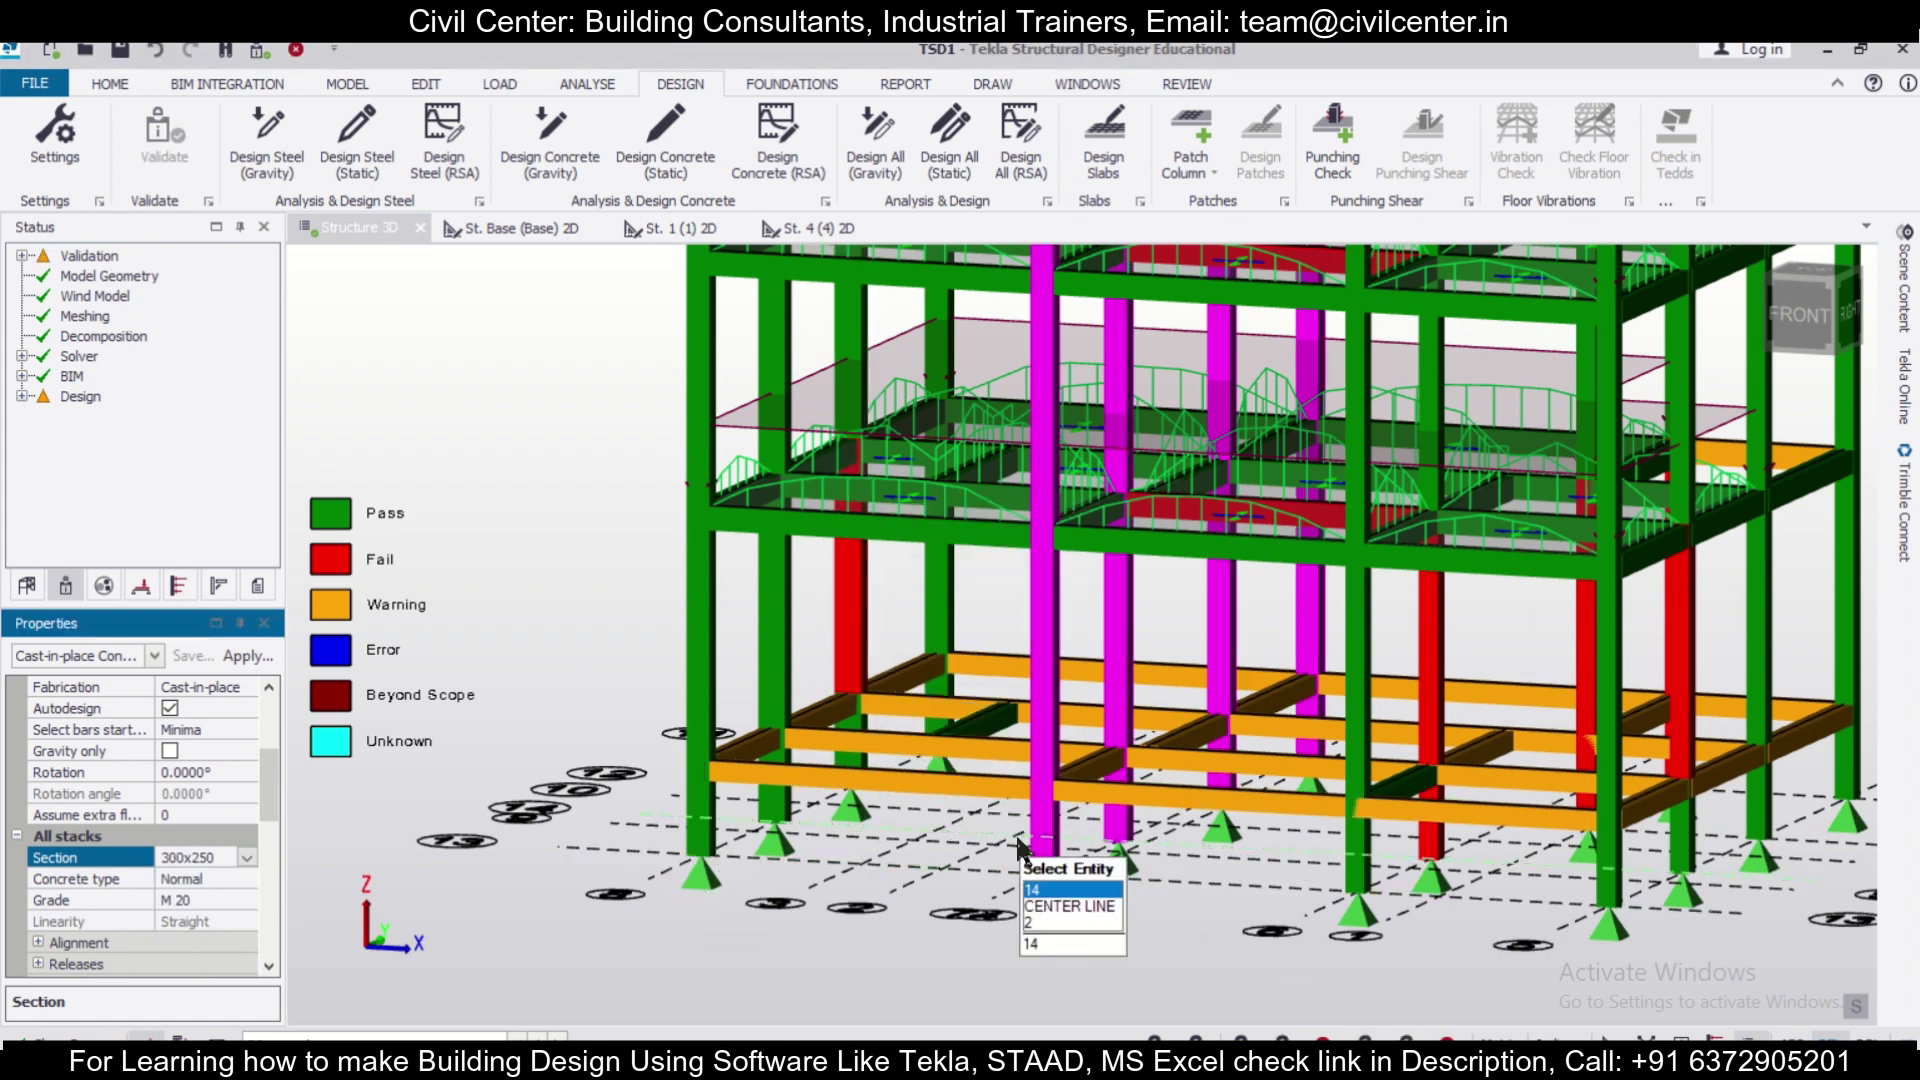
Run the static design for the four selected columns C12, C9, C7 and the one behind C7.
{"action": "scroll", "coordinate": [976, 874], "scroll_direction": "up", "scroll_amount": 2}
{"action": "scroll", "coordinate": [1330, 908], "scroll_direction": "down", "scroll_amount": 2}
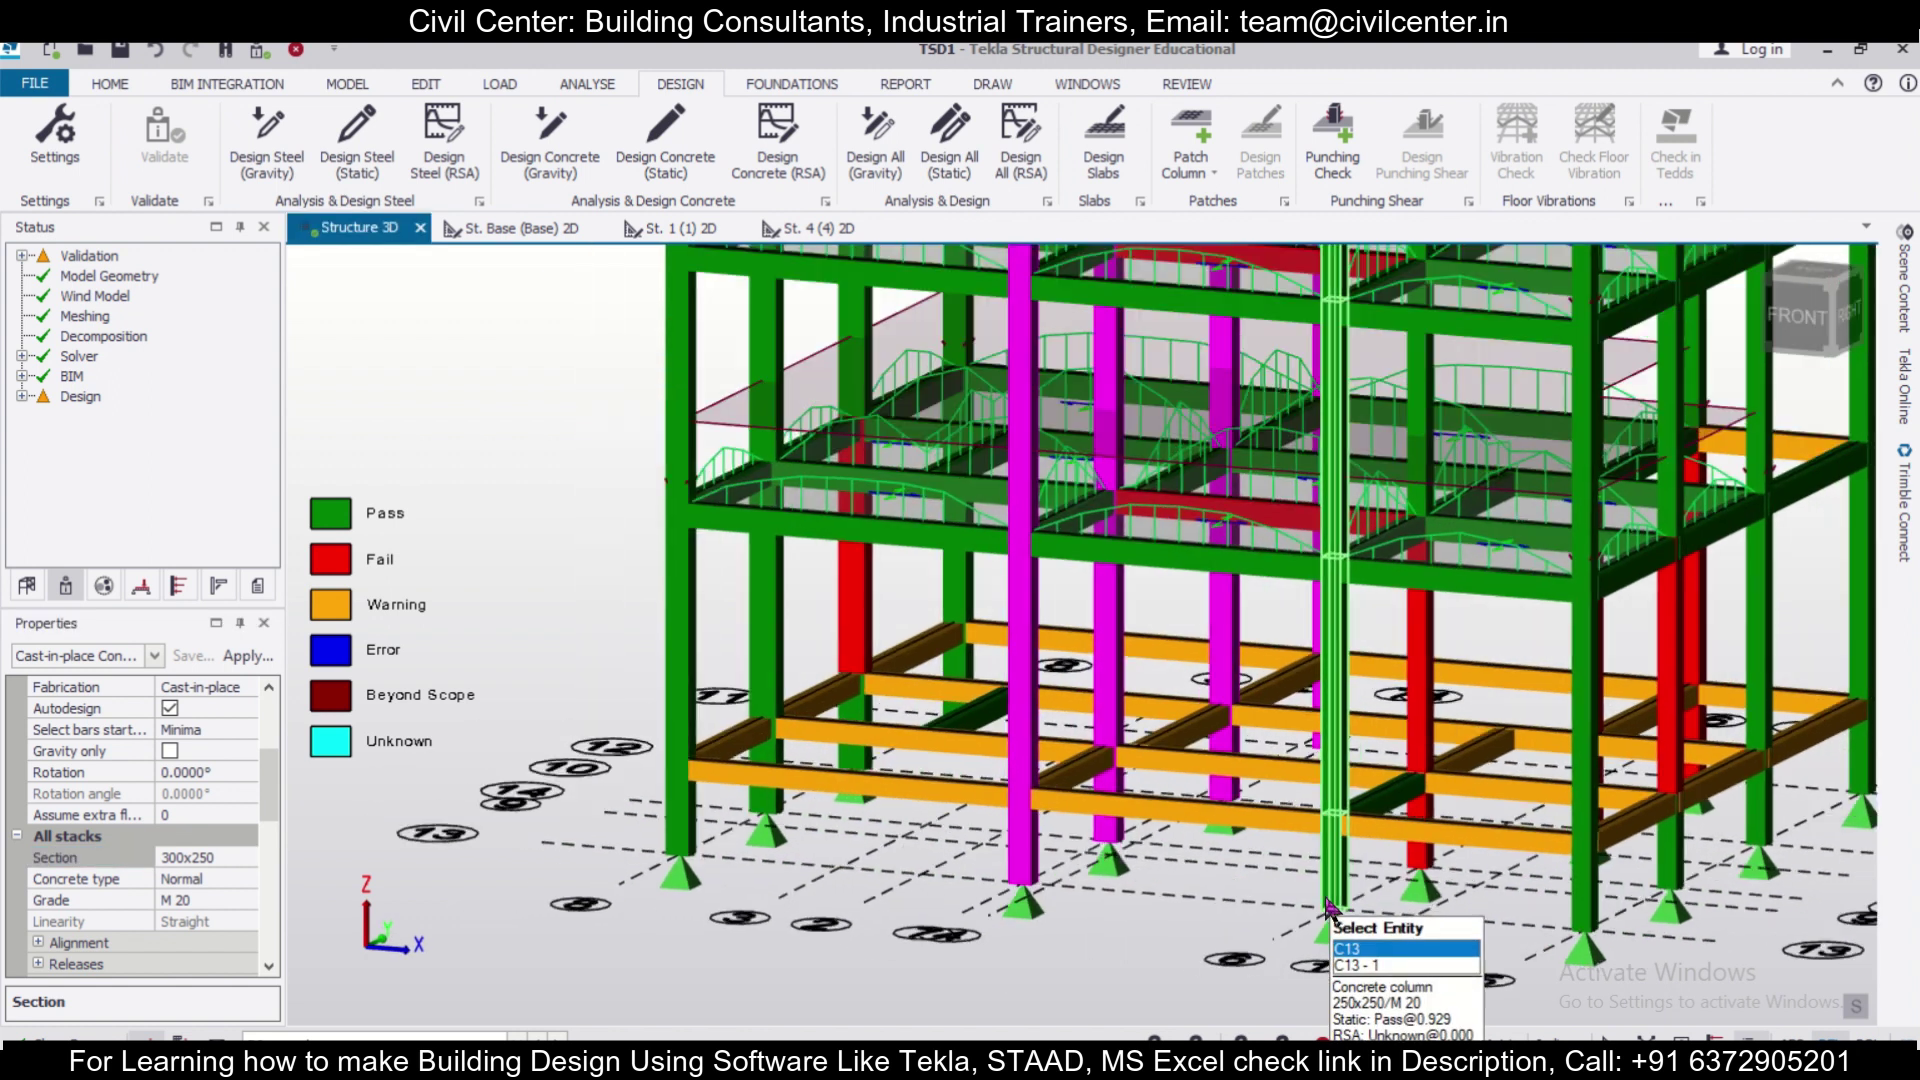
{"action": "scroll", "coordinate": [1466, 945], "scroll_direction": "down", "scroll_amount": 2}
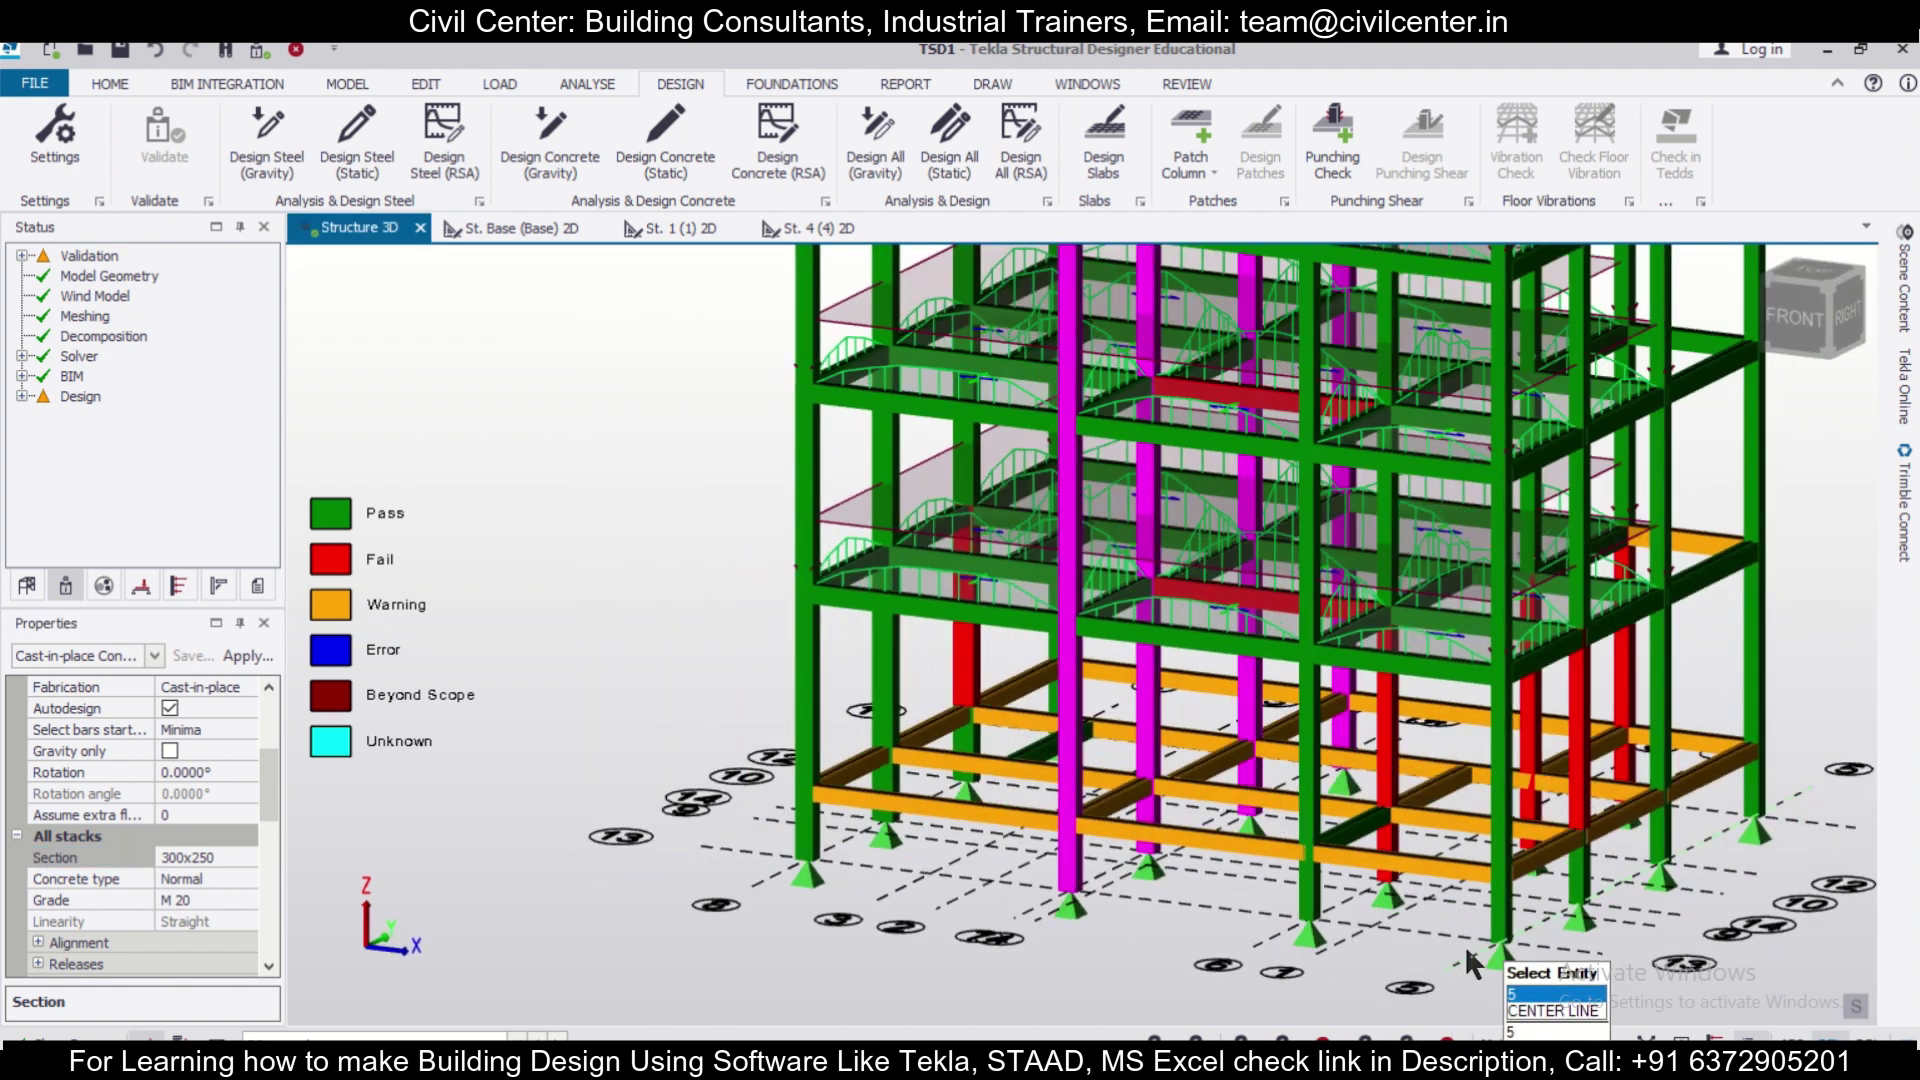
{"action": "right_click", "coordinate": [1162, 730]}
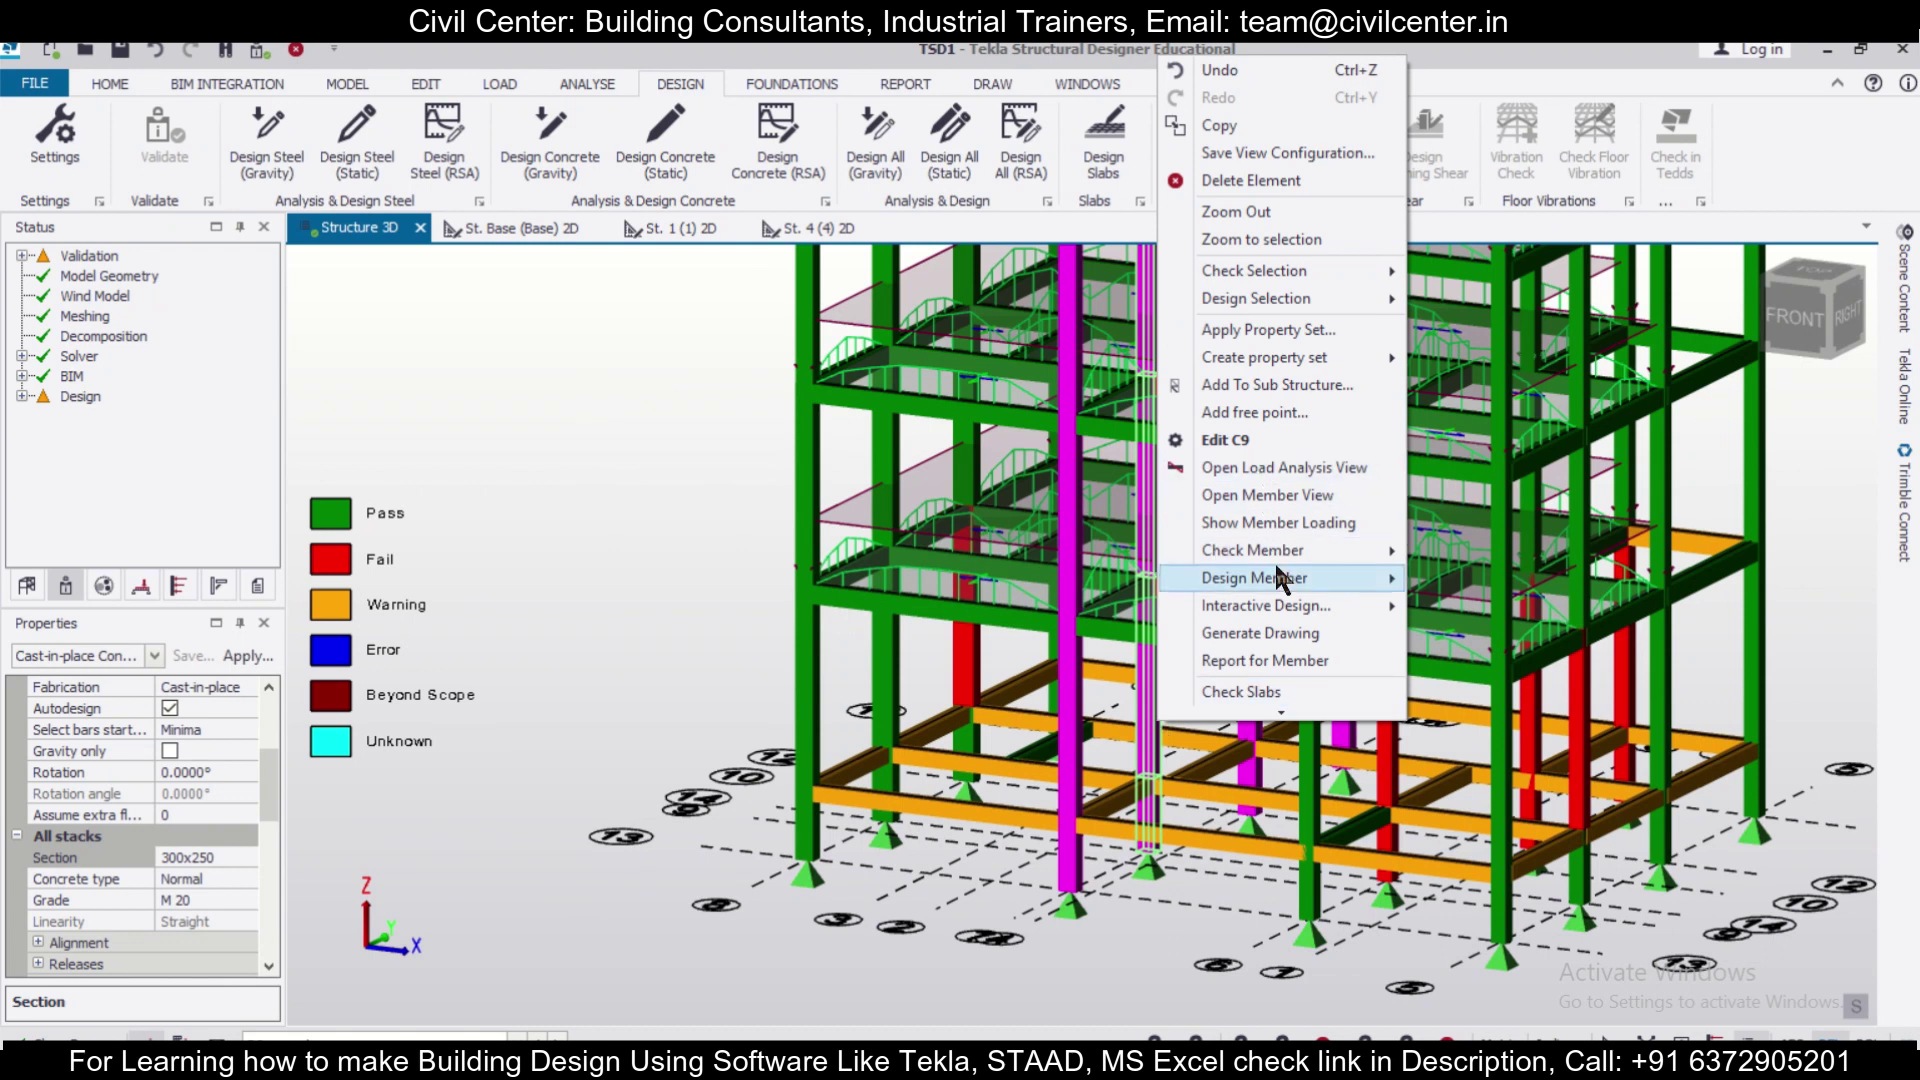
{"action": "mouse_move", "coordinate": [1310, 276]}
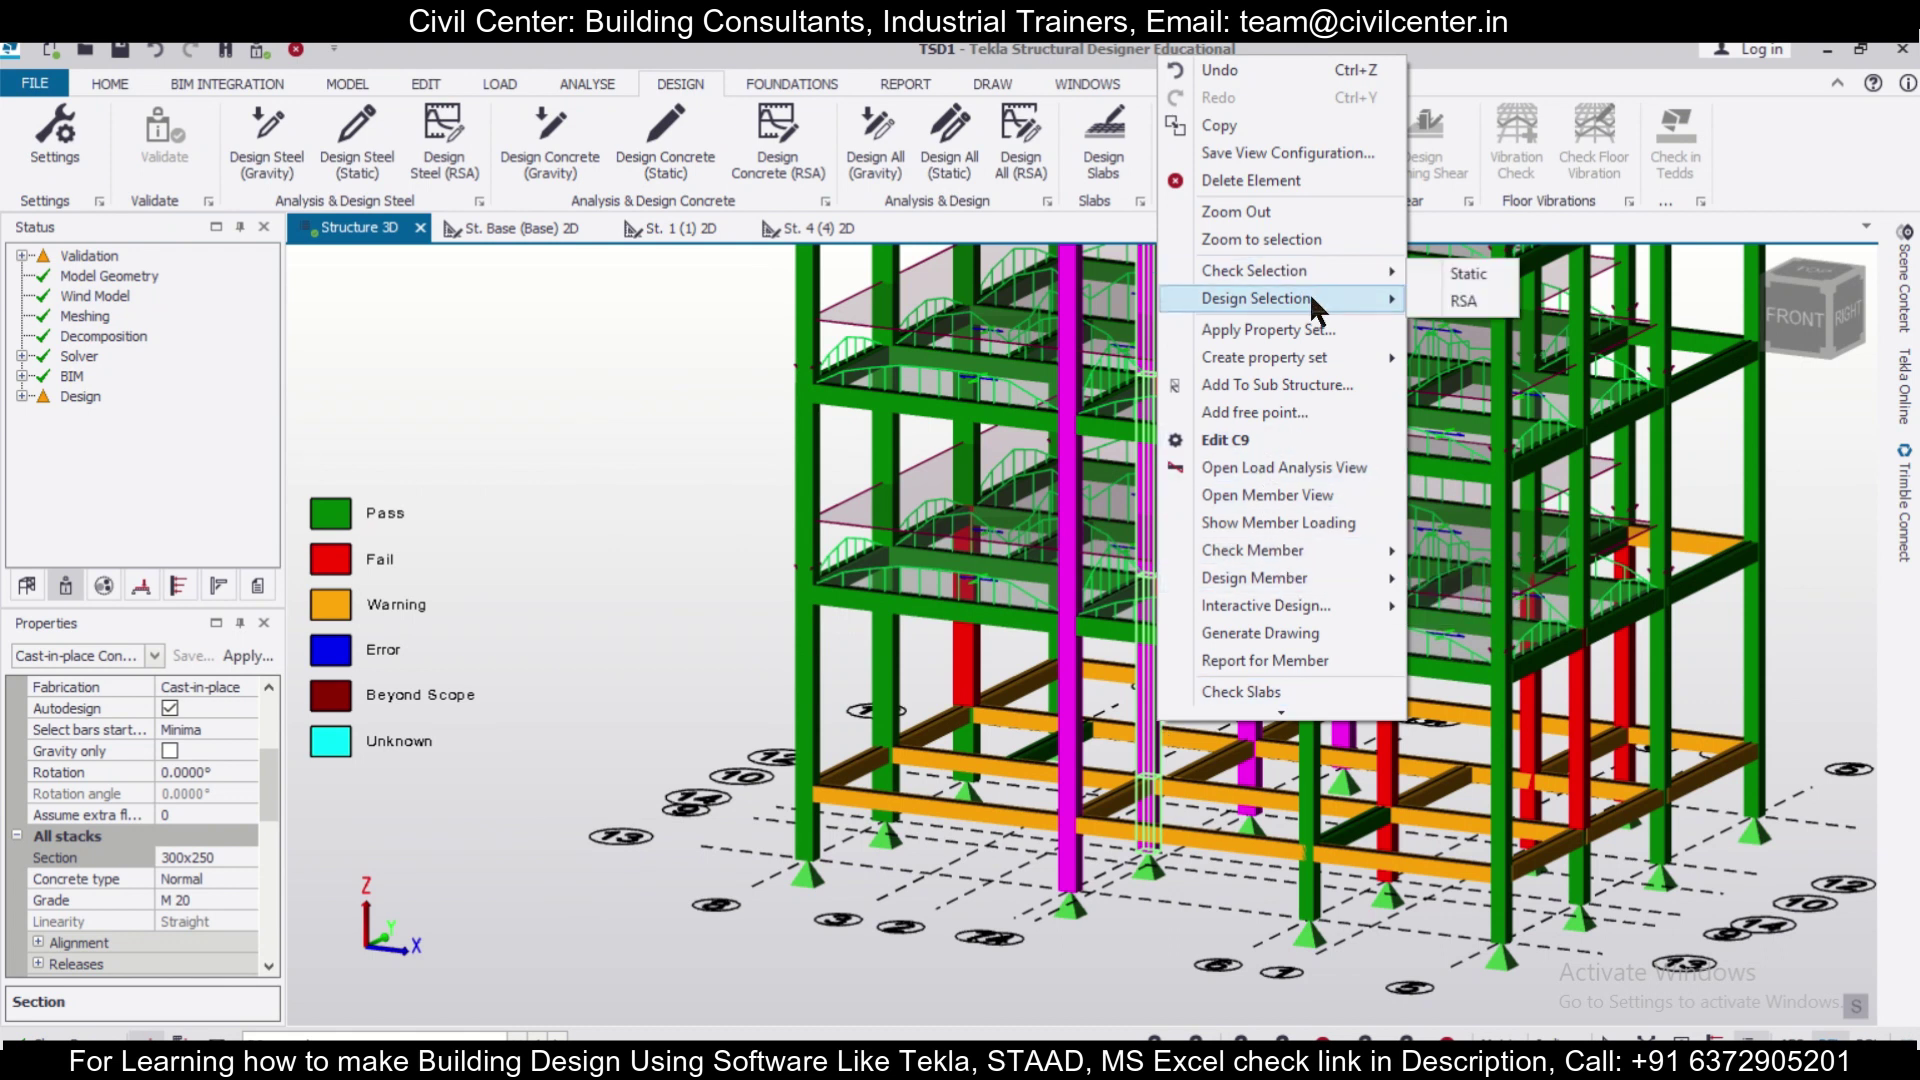
{"action": "left_click", "coordinate": [1417, 302]}
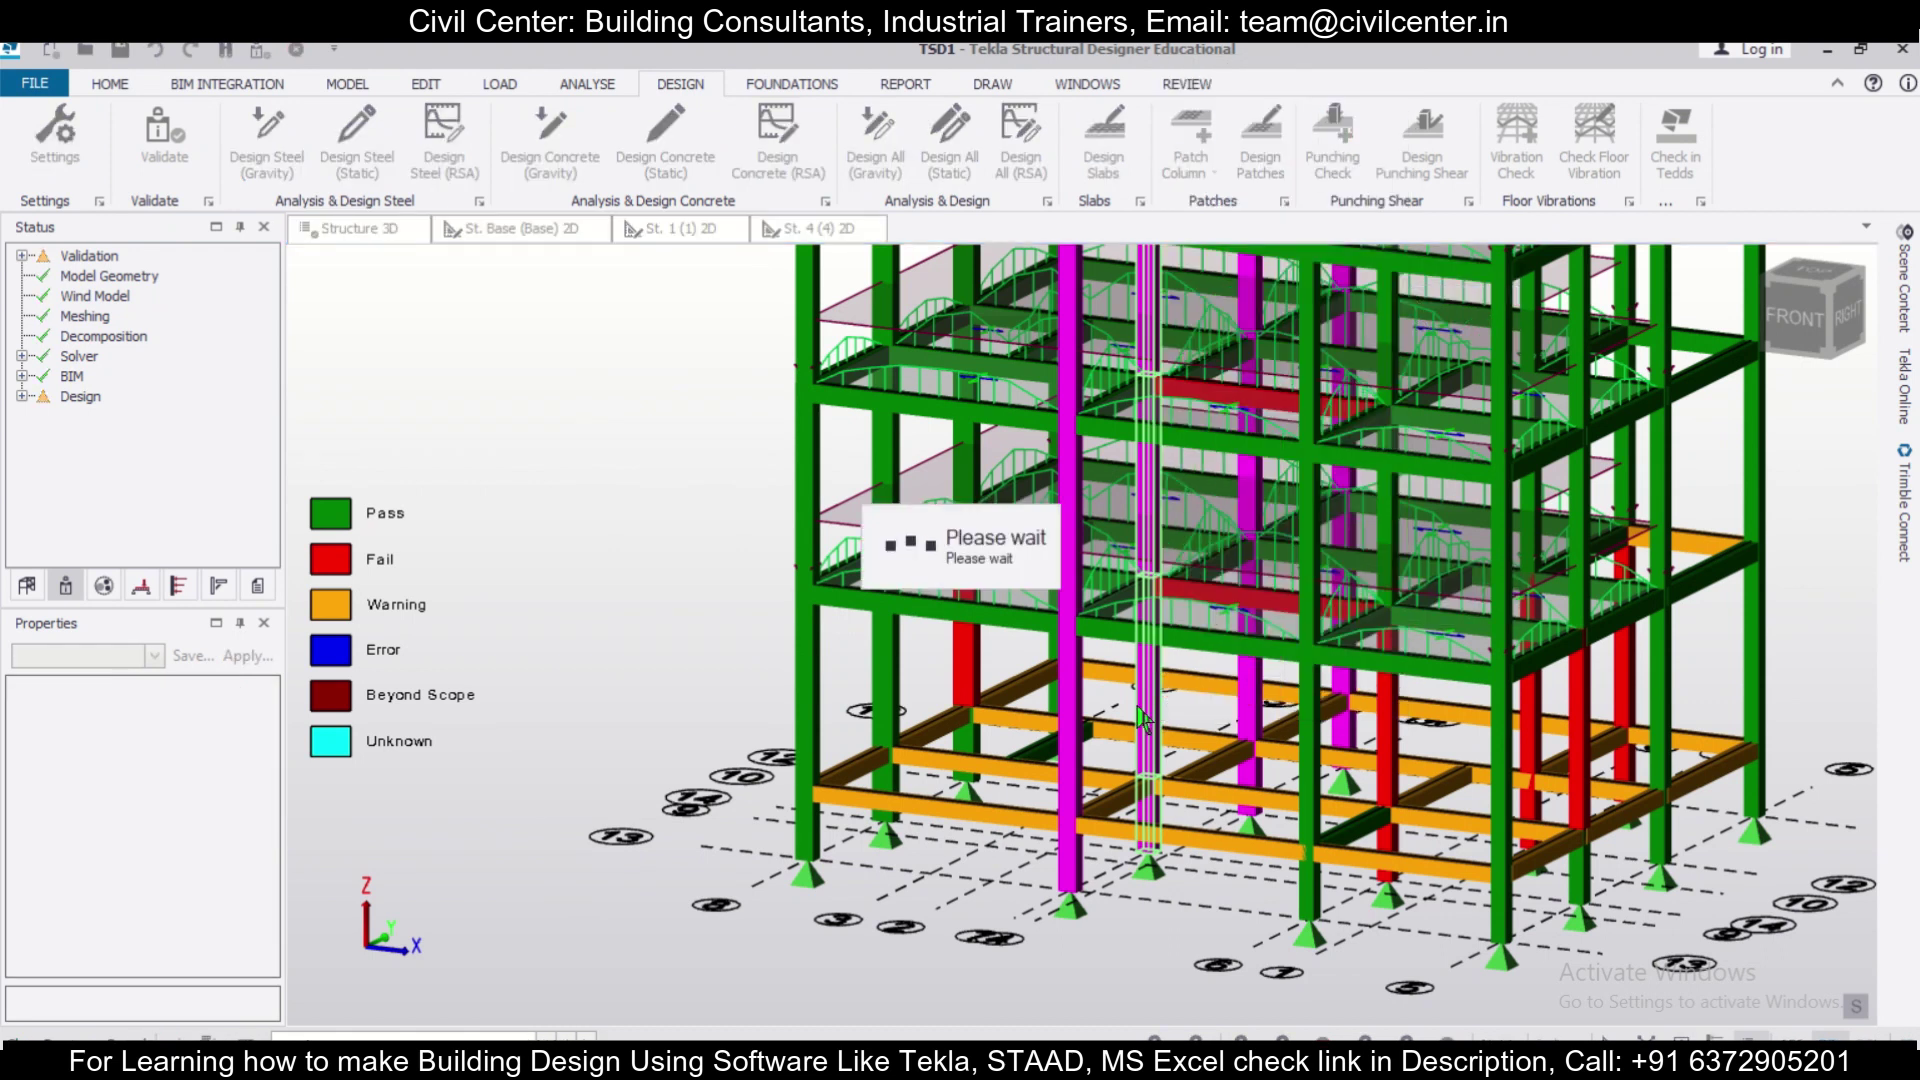
{"action": "mouse_move", "coordinate": [1190, 885]}
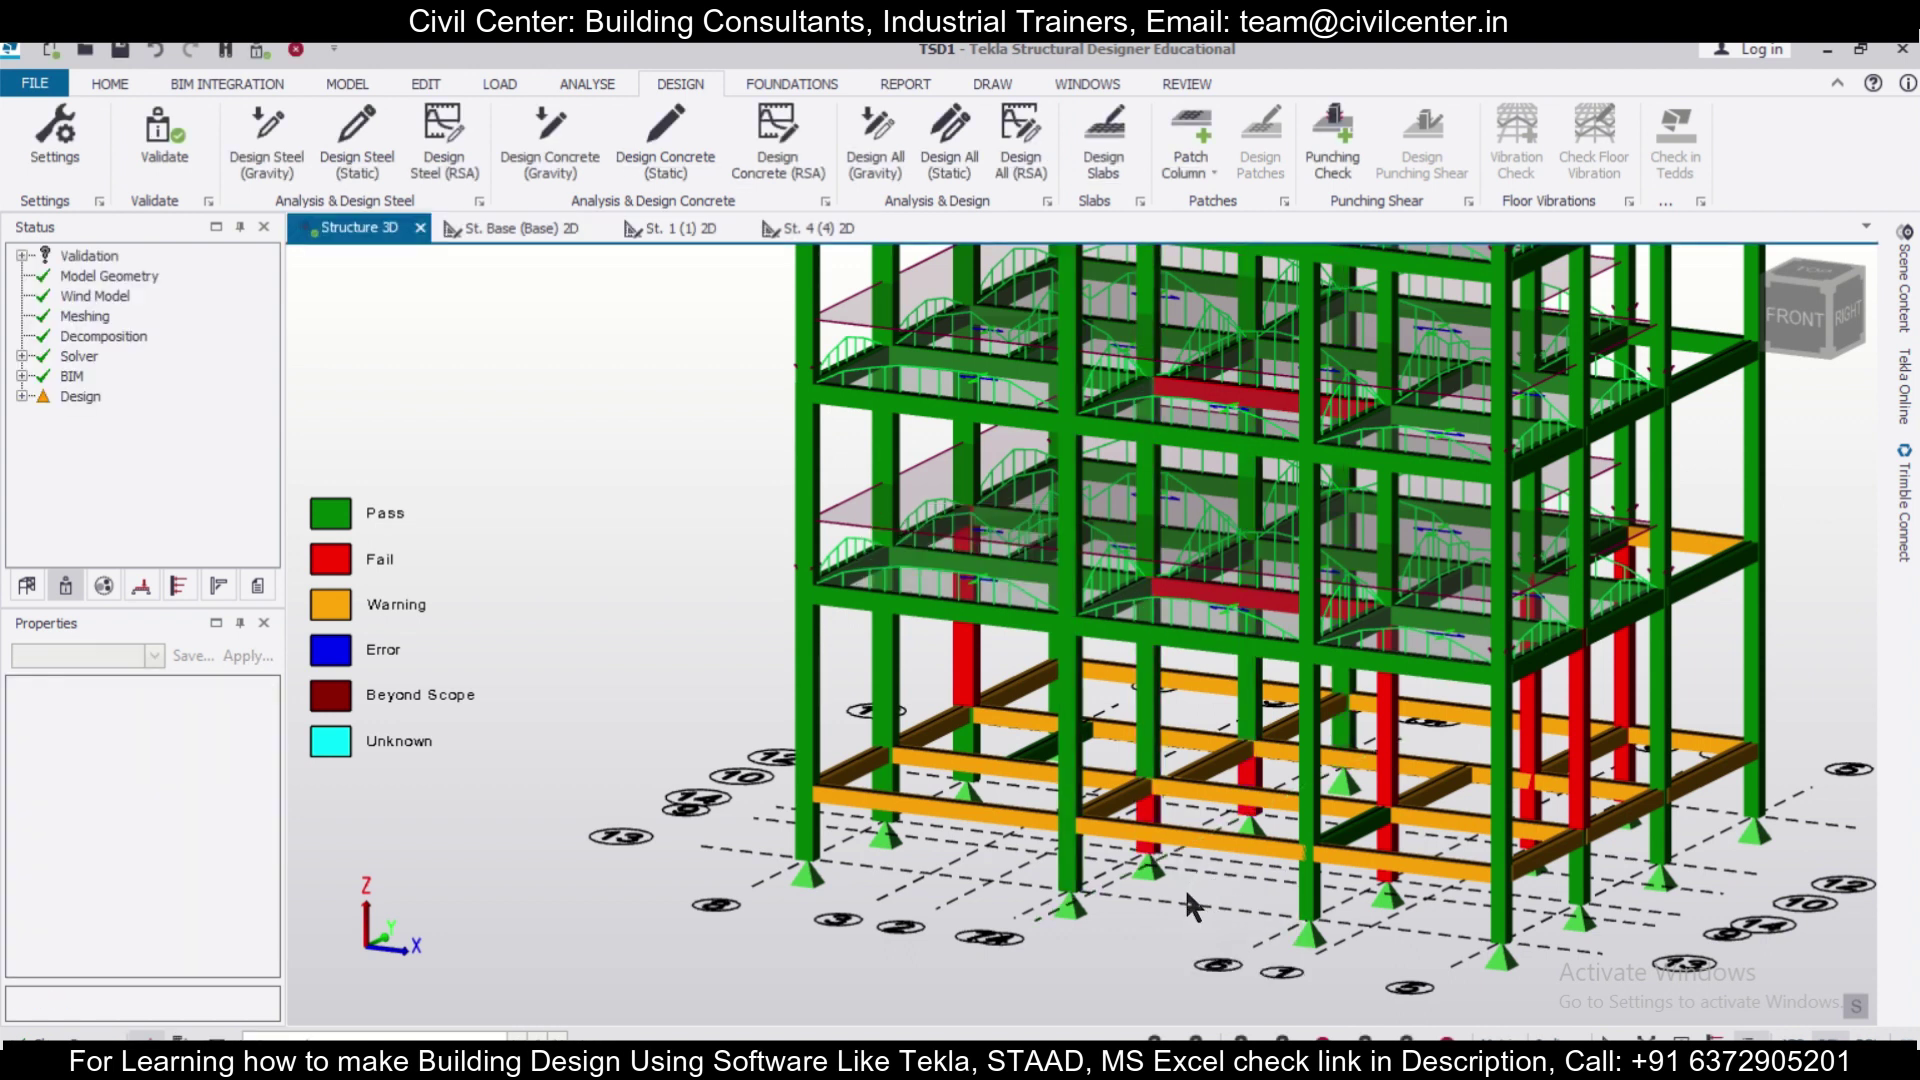
Run the static member design for column C9 and review the bars and ratios of its stacks.
{"action": "scroll", "coordinate": [1190, 905], "scroll_direction": "up", "scroll_amount": 1}
{"action": "mouse_move", "coordinate": [1252, 716]}
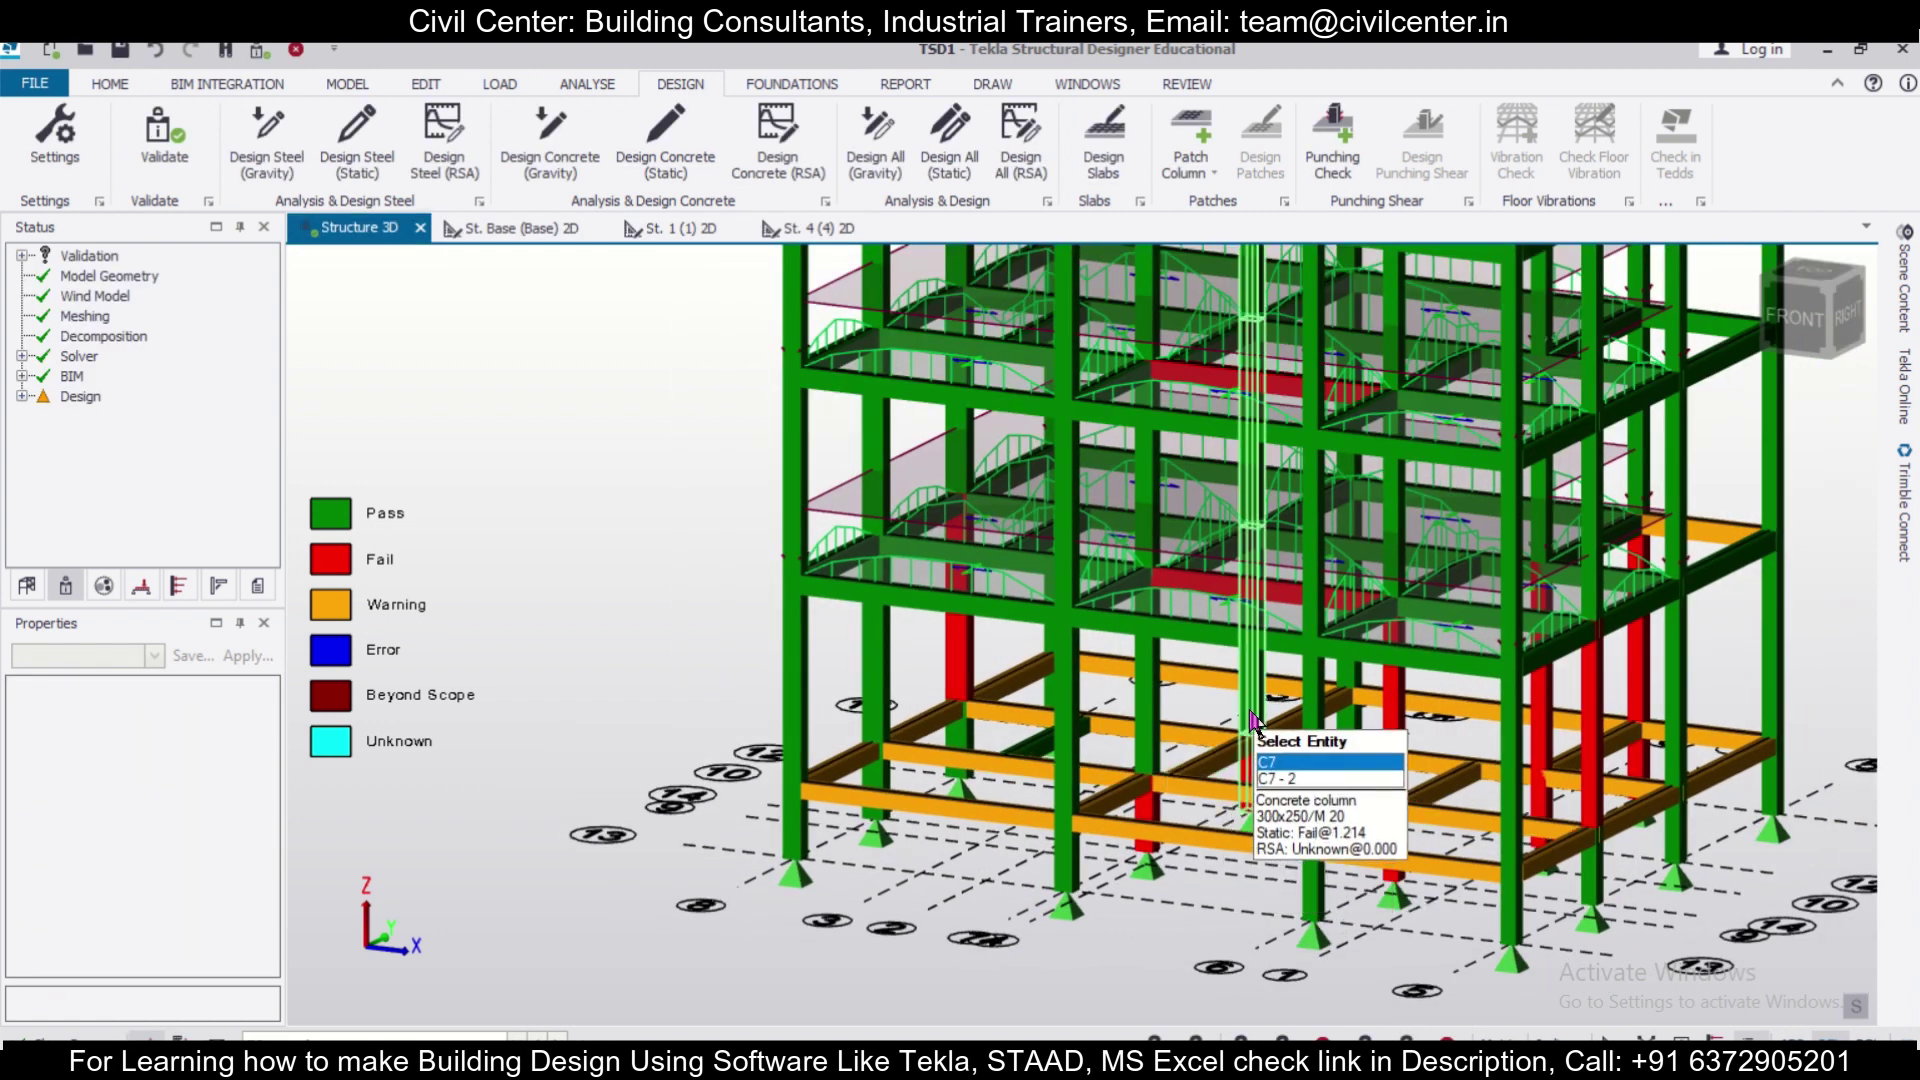
{"action": "left_click", "coordinate": [1155, 715]}
{"action": "right_click", "coordinate": [1157, 707]}
{"action": "mouse_move", "coordinate": [1248, 565]}
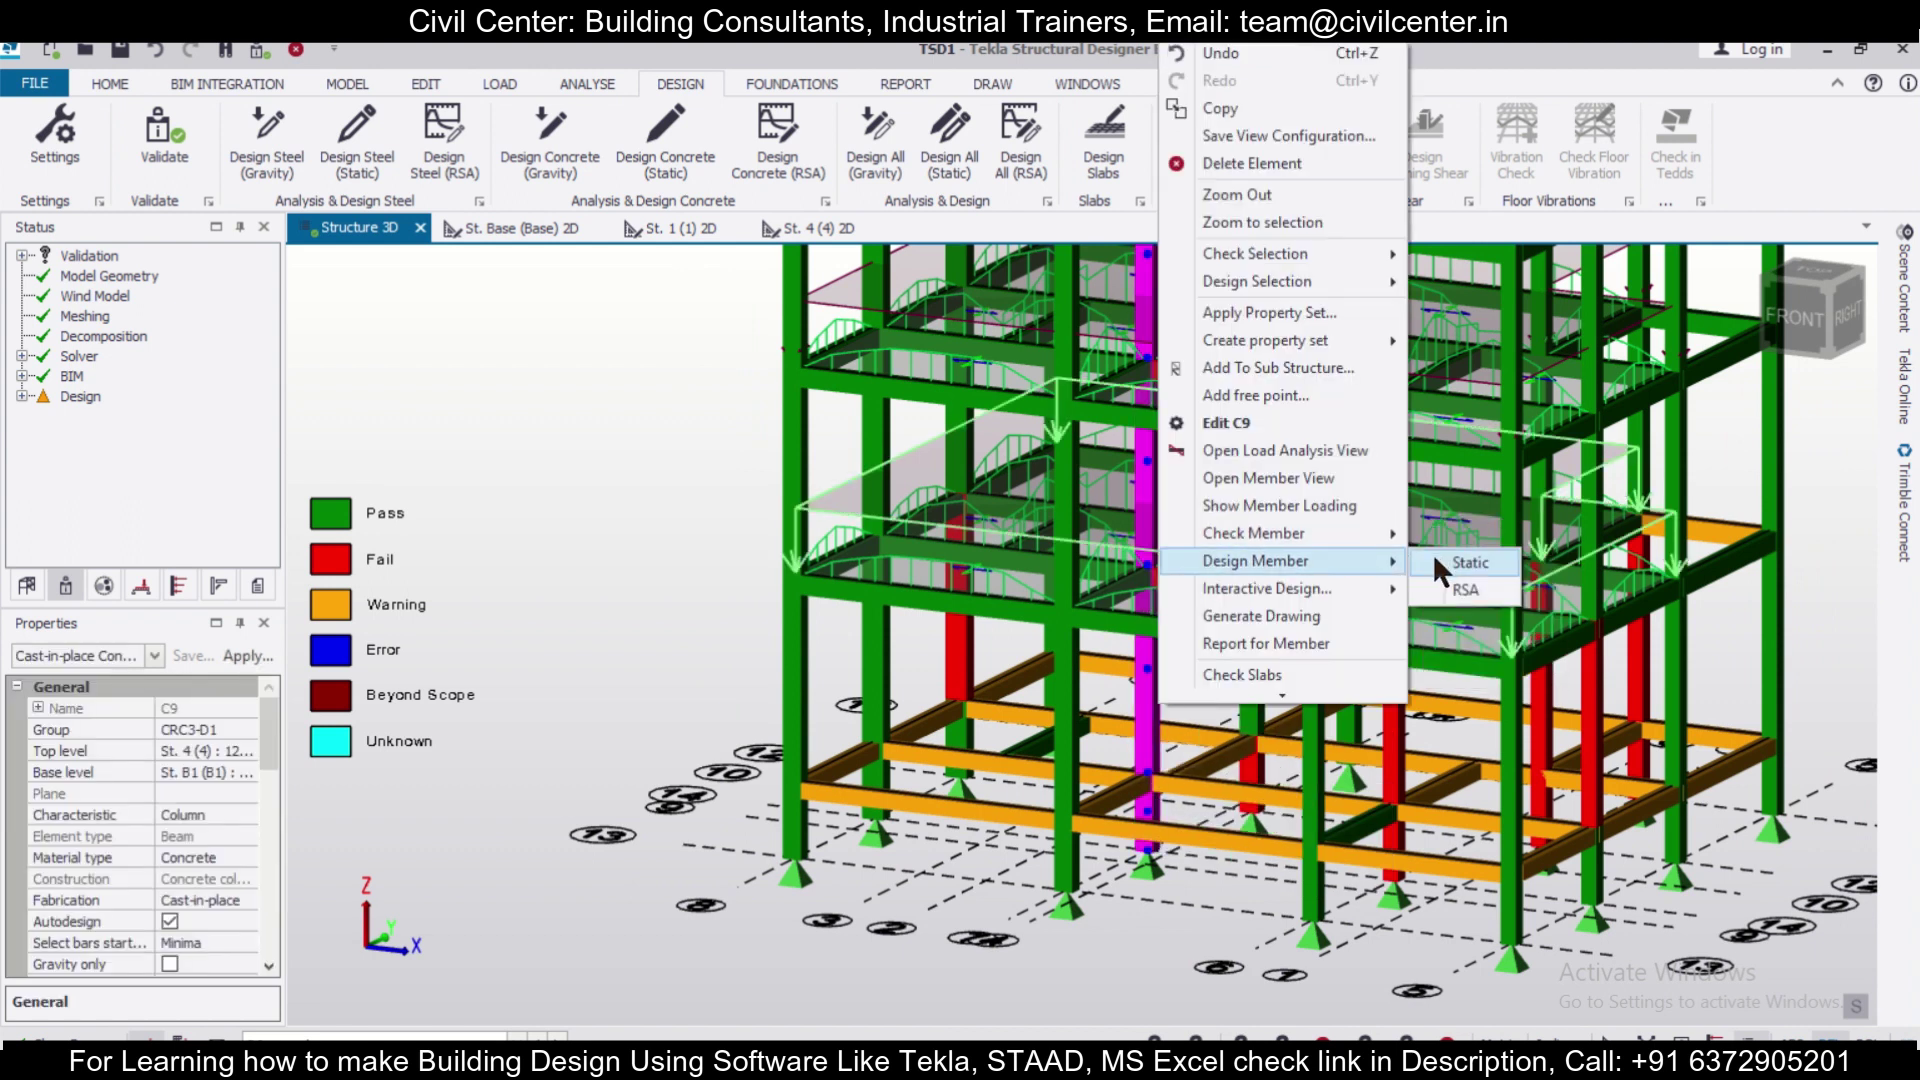
{"action": "left_click", "coordinate": [1450, 560]}
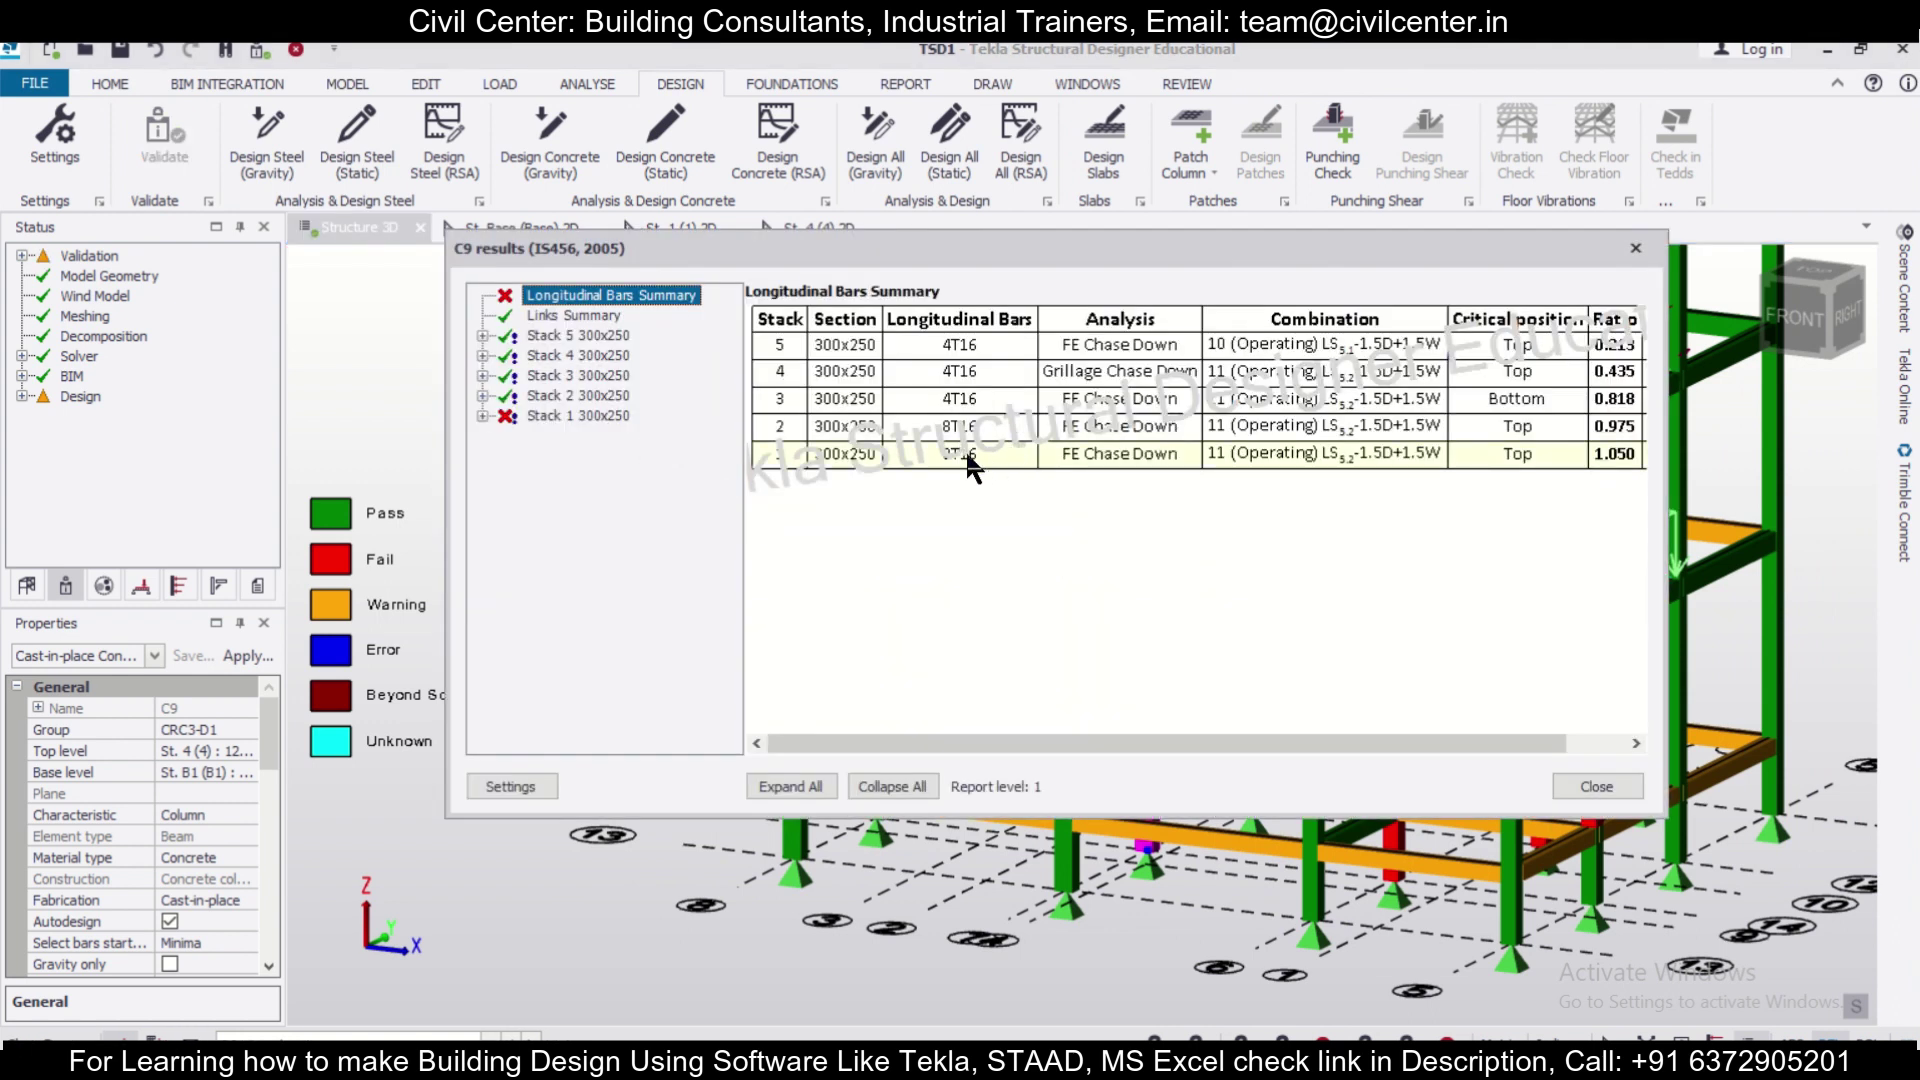
{"action": "left_click", "coordinate": [1636, 247]}
Assign the 300x250 section to all stacks of failing columns C4 and C5.
{"action": "middle_click_drag", "start_coordinate": [1510, 896], "coordinate": [856, 885]}
{"action": "mouse_move", "coordinate": [972, 752]}
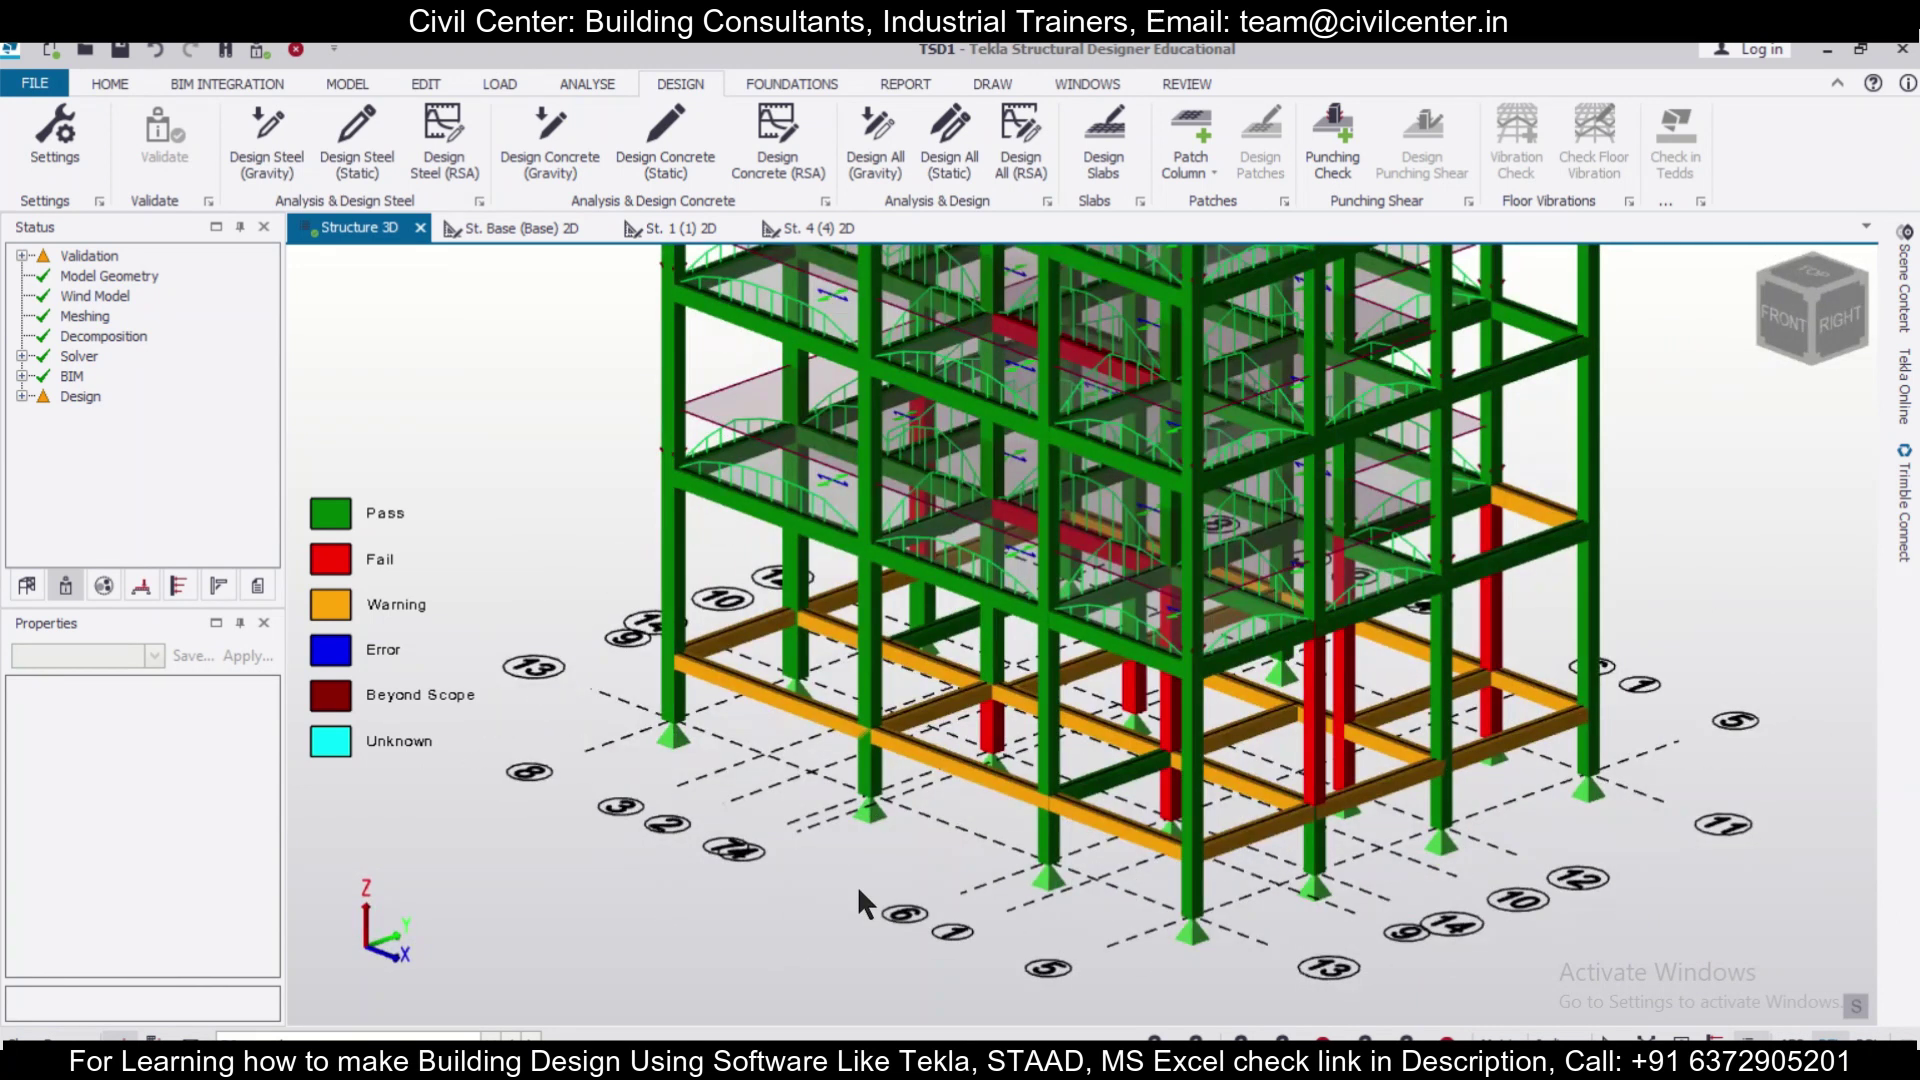
{"action": "middle_click_drag", "start_coordinate": [1568, 826], "coordinate": [1566, 872]}
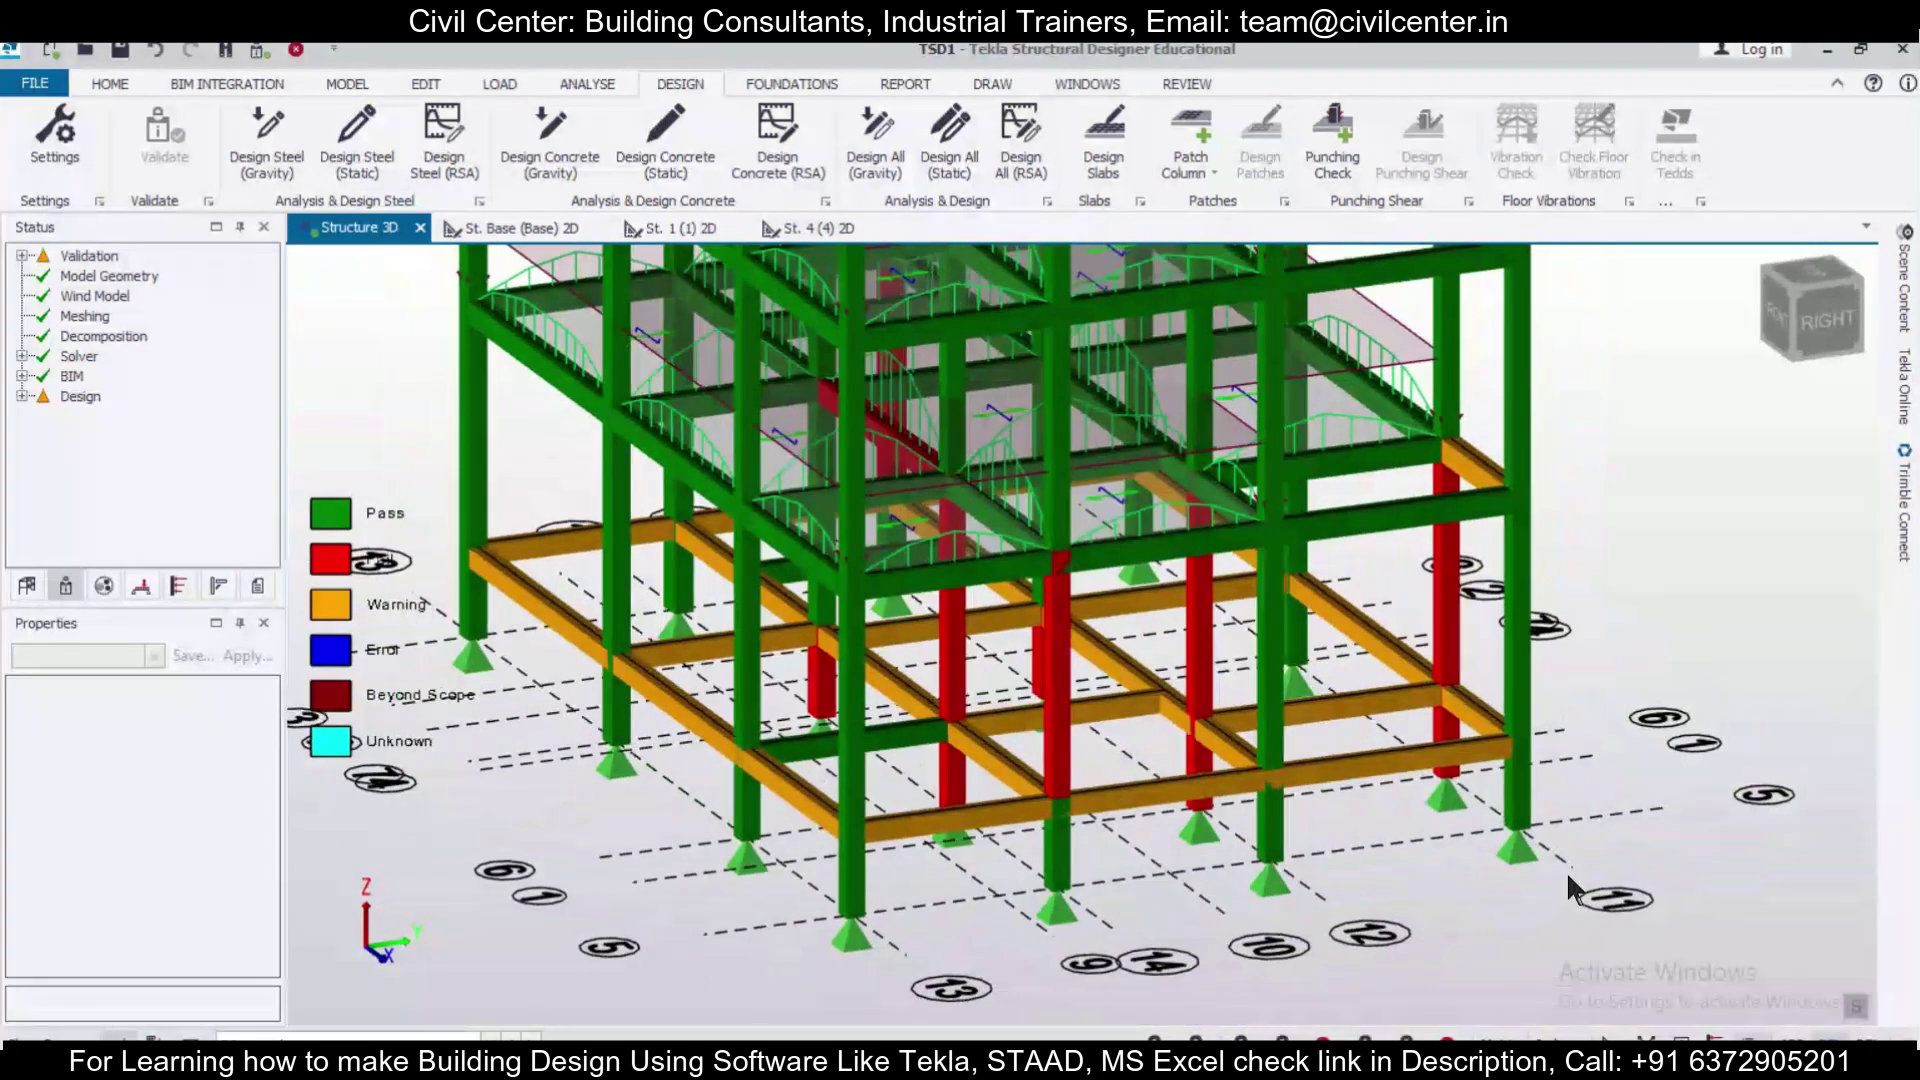
{"action": "left_click", "coordinate": [1450, 680]}
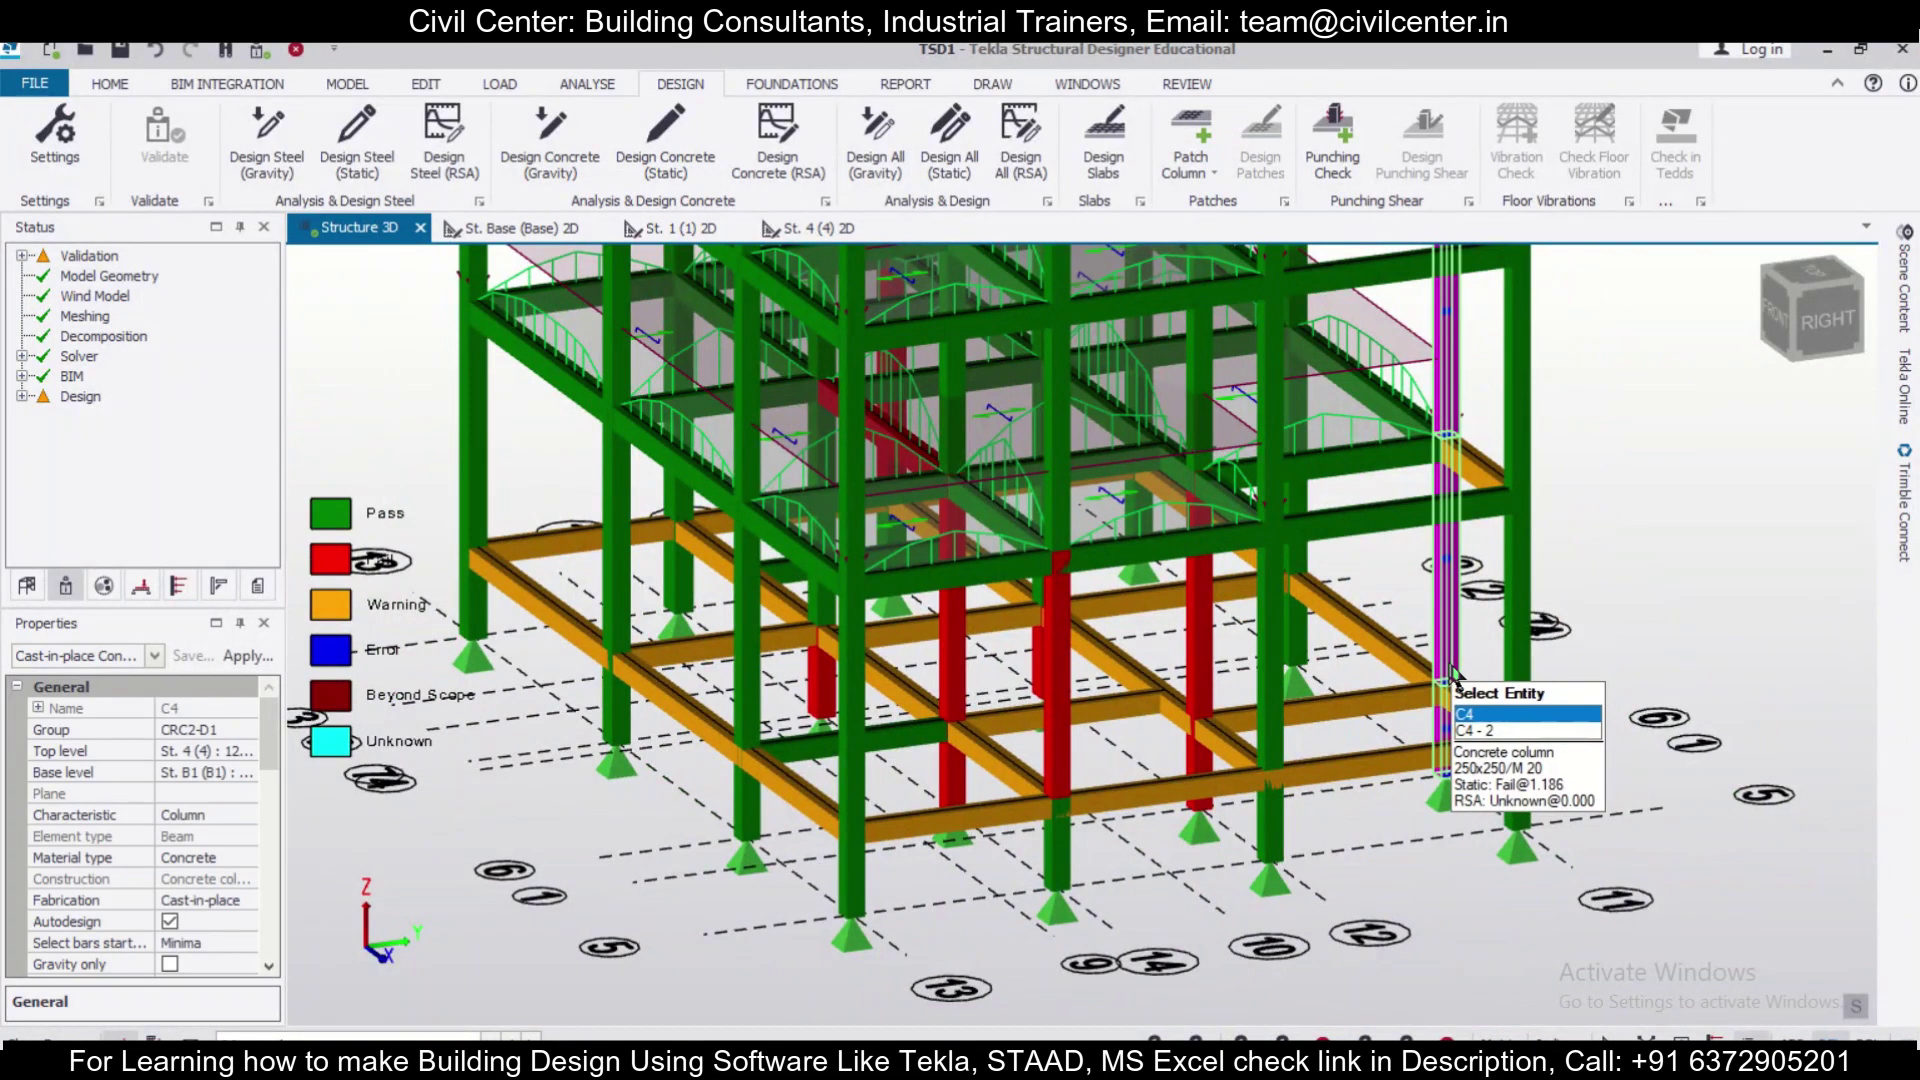
{"action": "left_click", "coordinate": [1209, 690]}
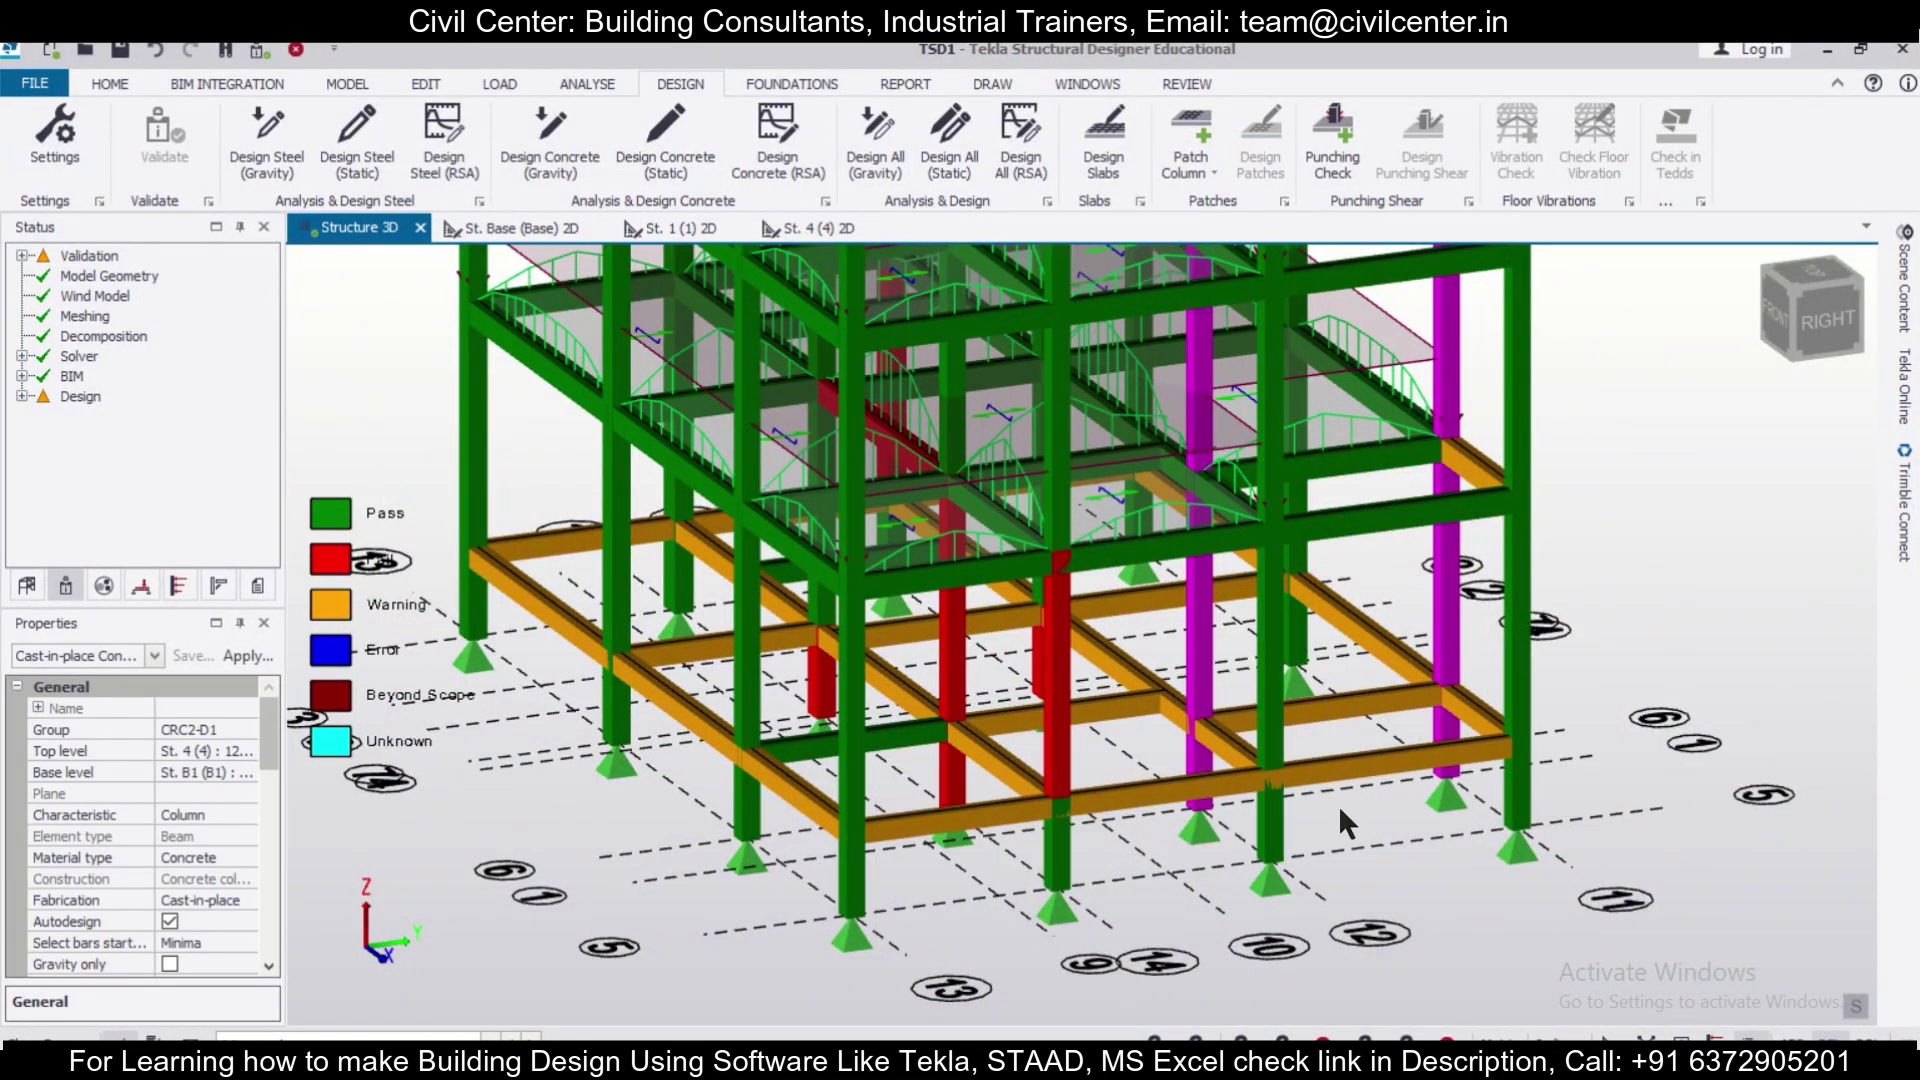
{"action": "left_click_drag", "start_coordinate": [268, 750], "coordinate": [280, 824]}
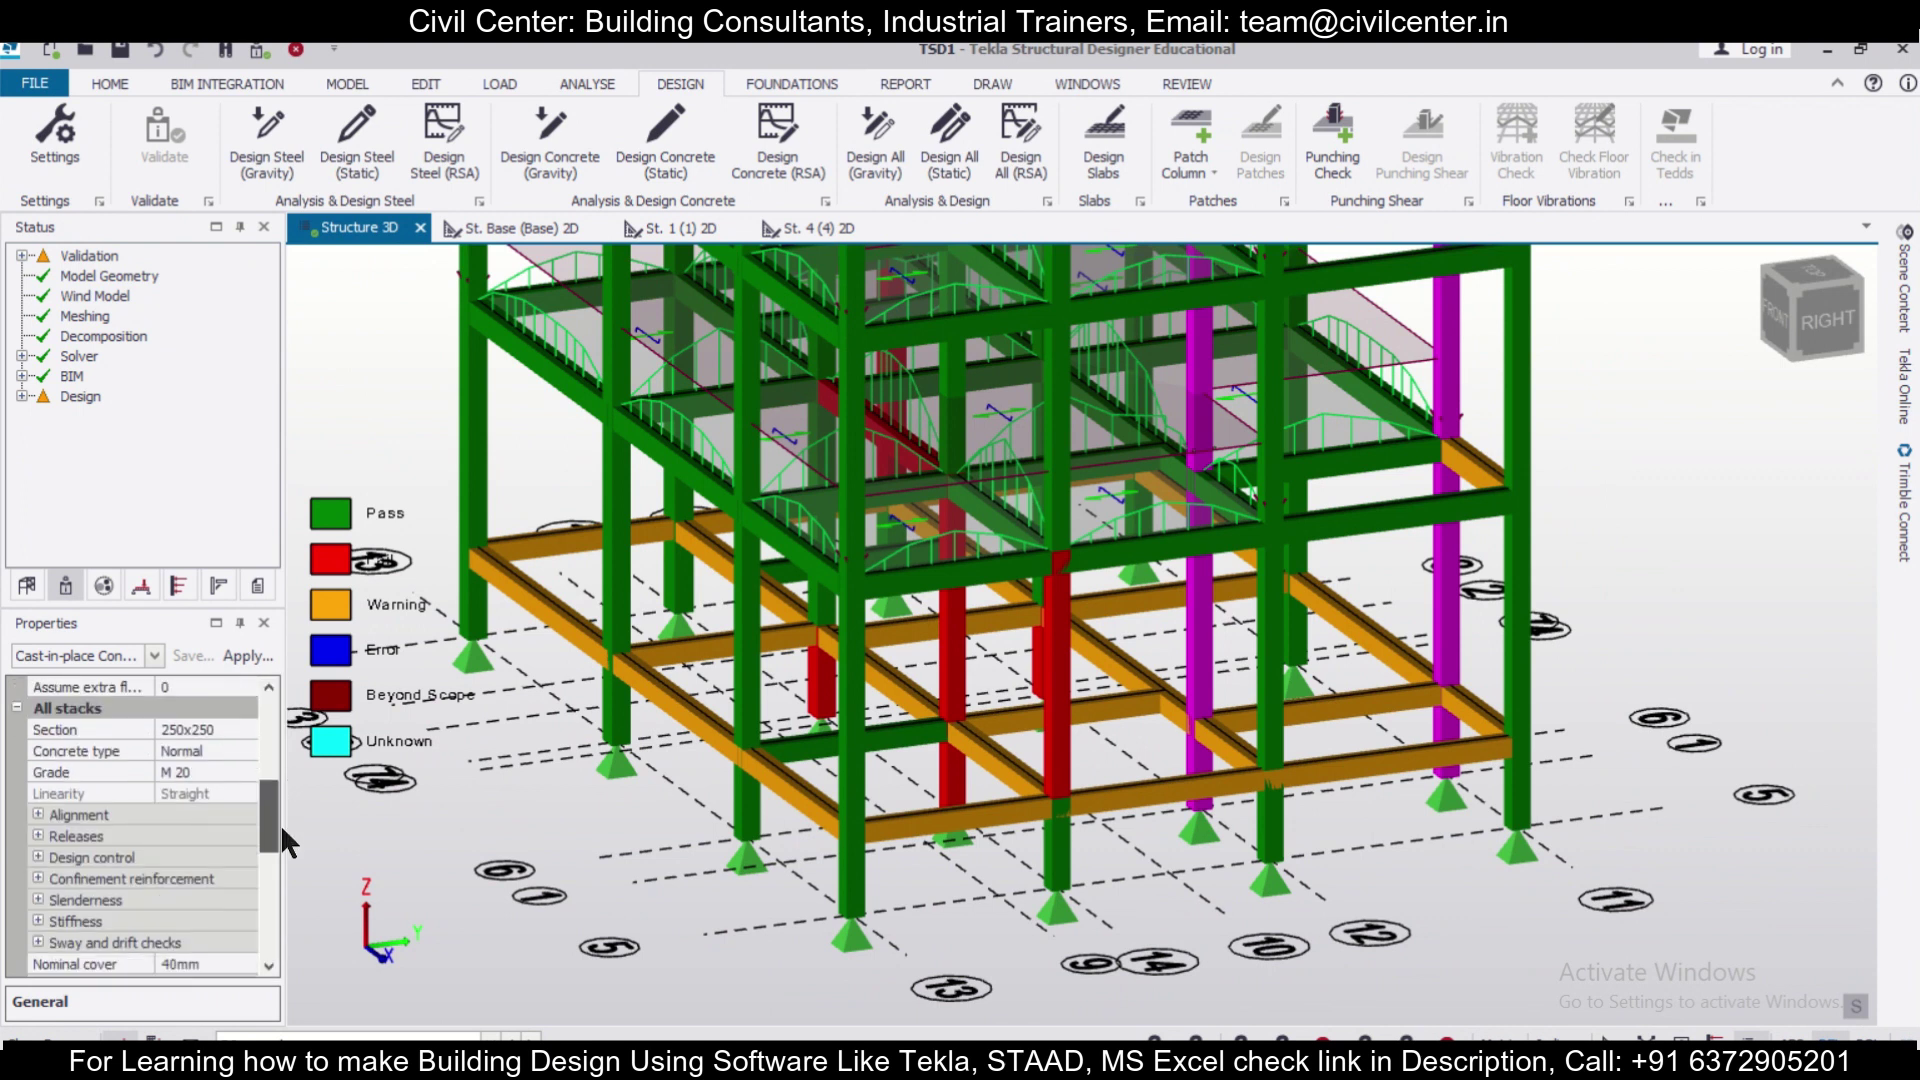
{"action": "left_click", "coordinate": [242, 770]}
{"action": "left_click", "coordinate": [246, 772]}
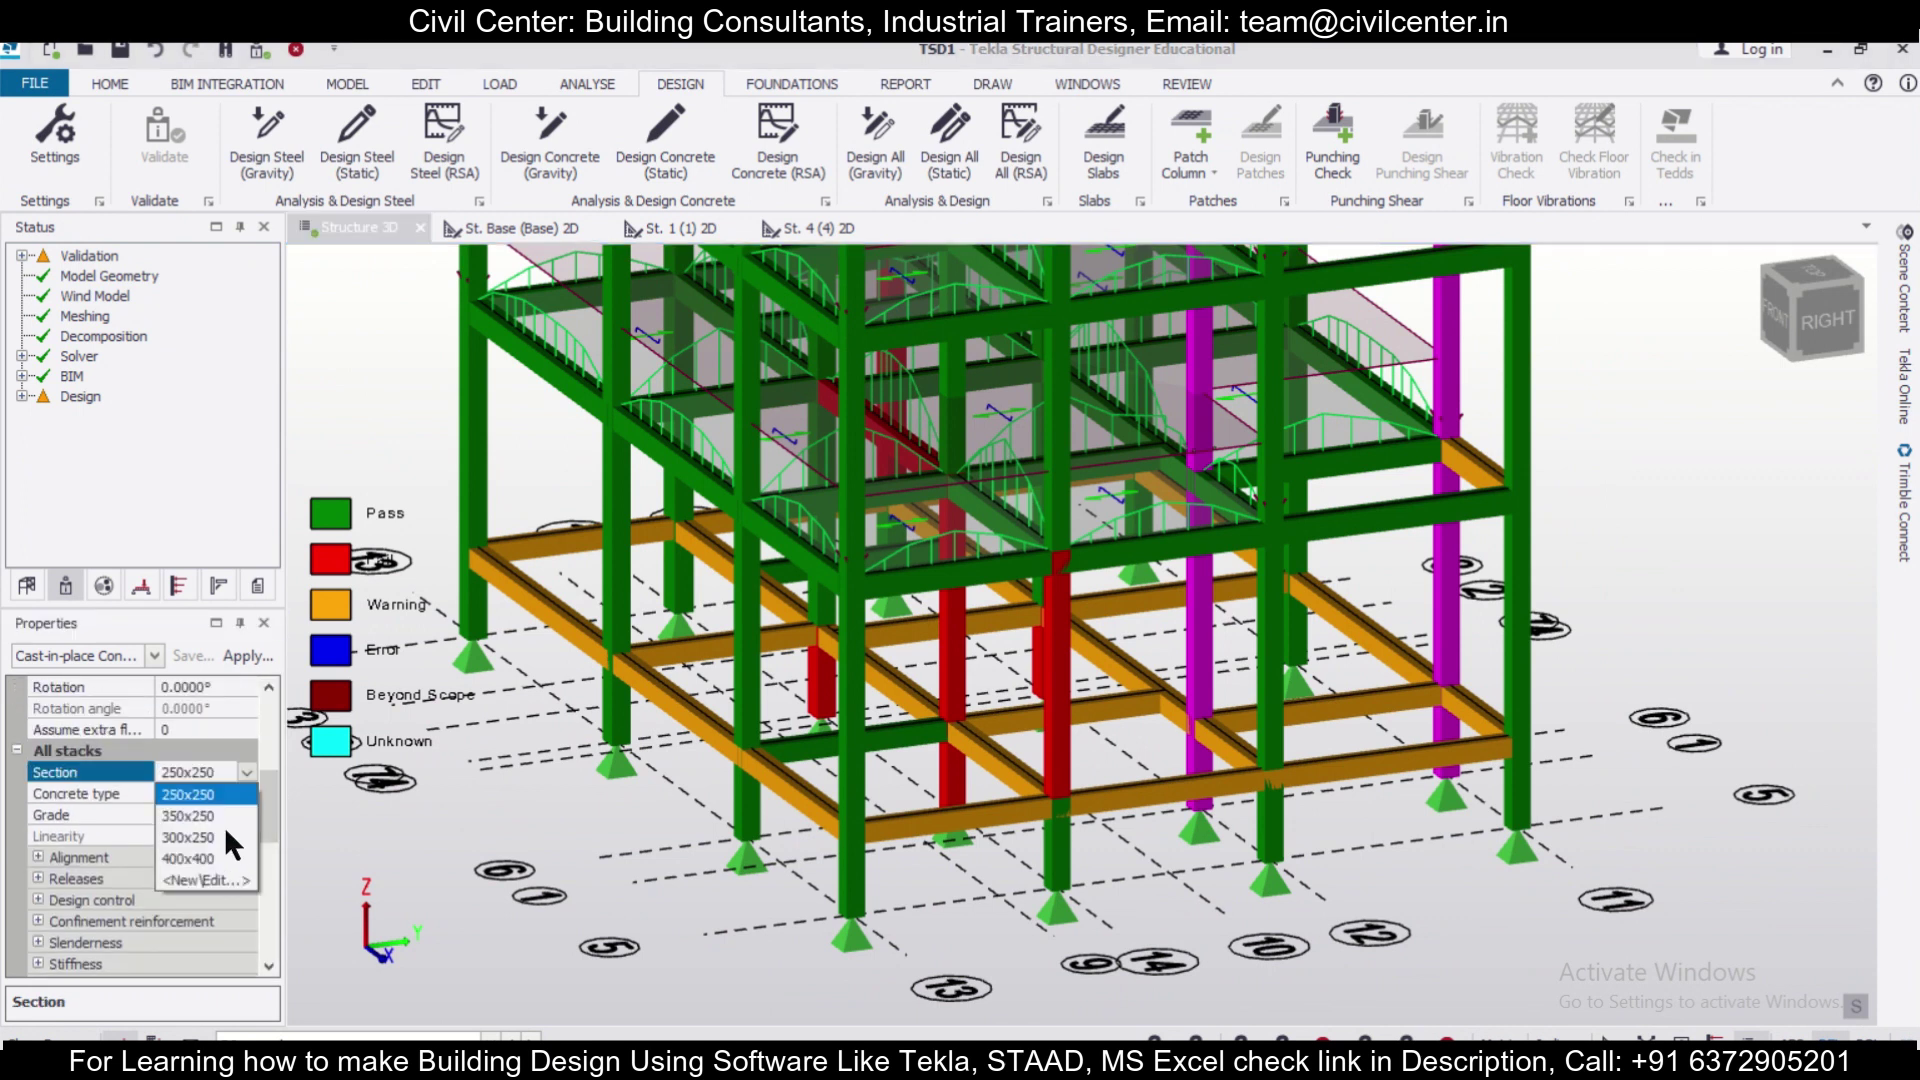
{"action": "left_click", "coordinate": [222, 836]}
Create a rectangular section of 250 mm breadth and 300 mm depth for all stacks of failing columns C15 and C10.
{"action": "middle_click_drag", "start_coordinate": [1085, 885], "coordinate": [1428, 968]}
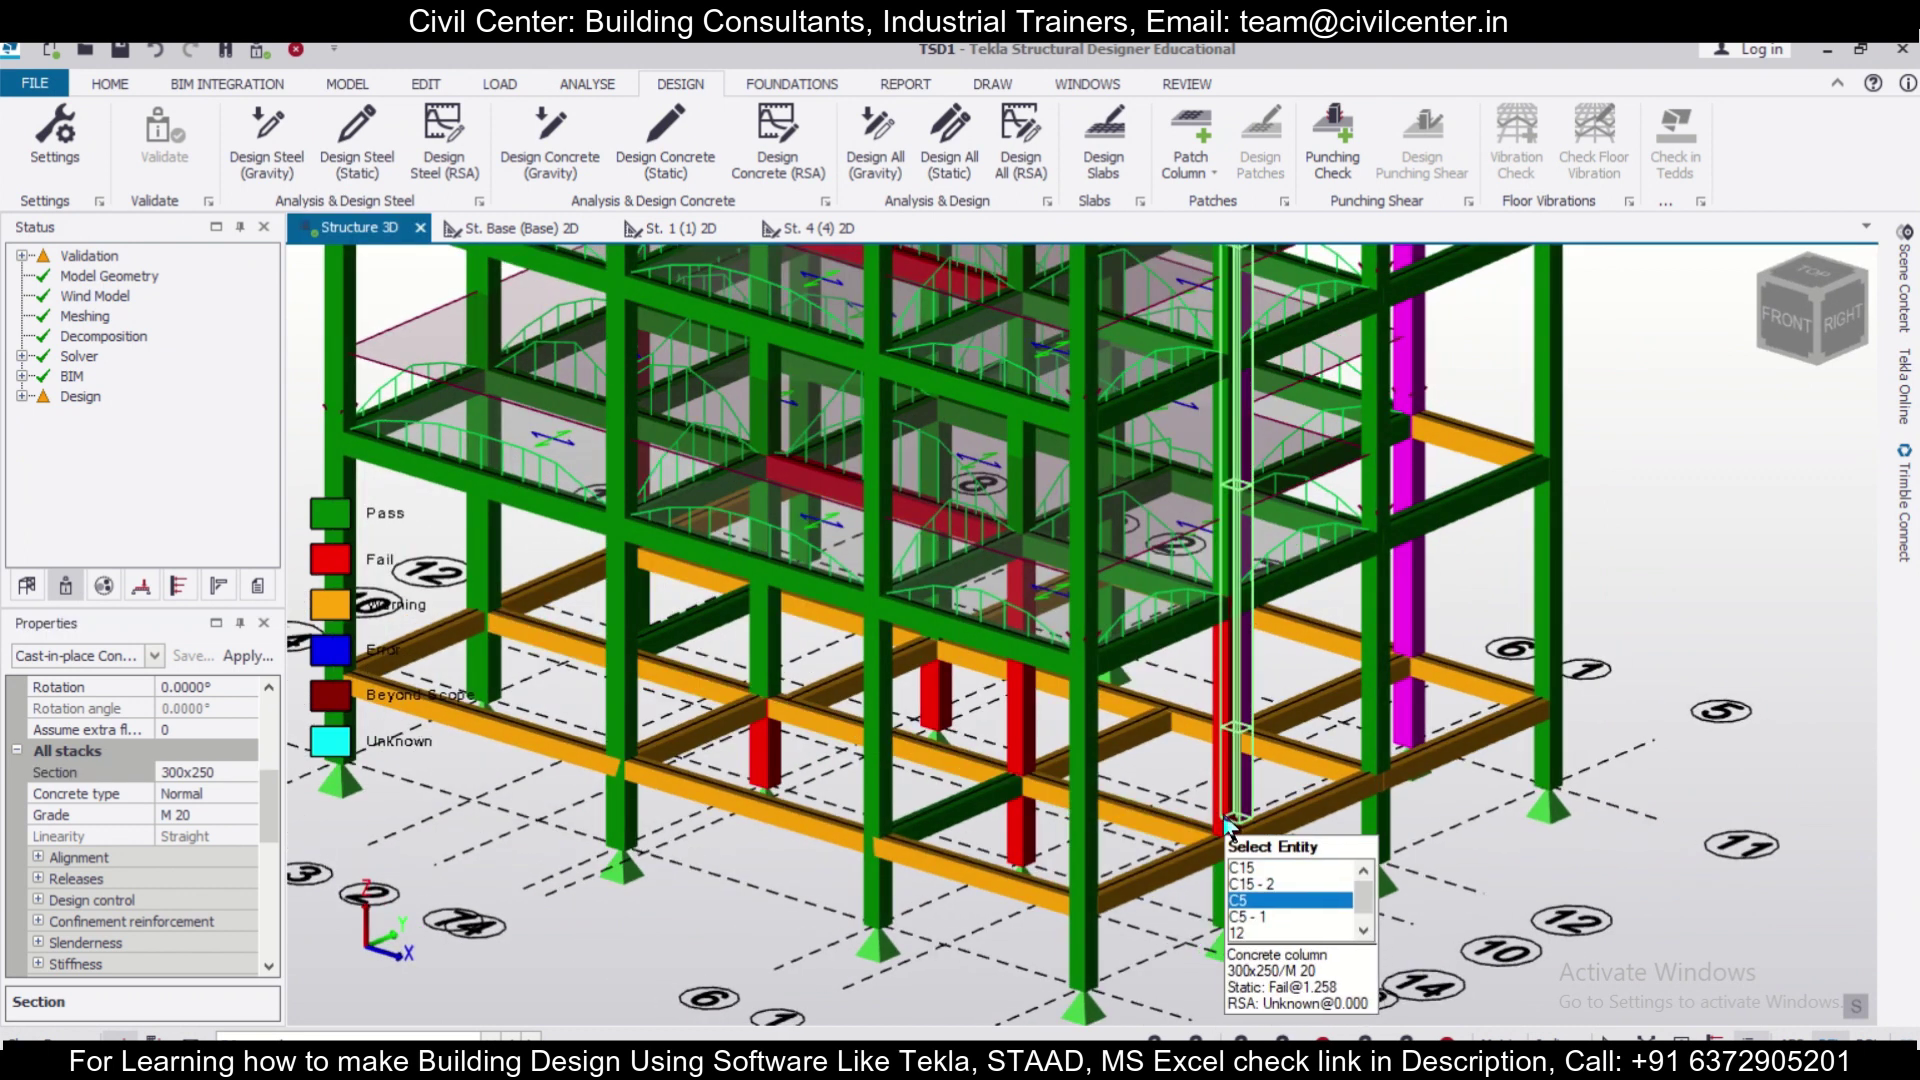
{"action": "left_click", "coordinate": [1233, 882]}
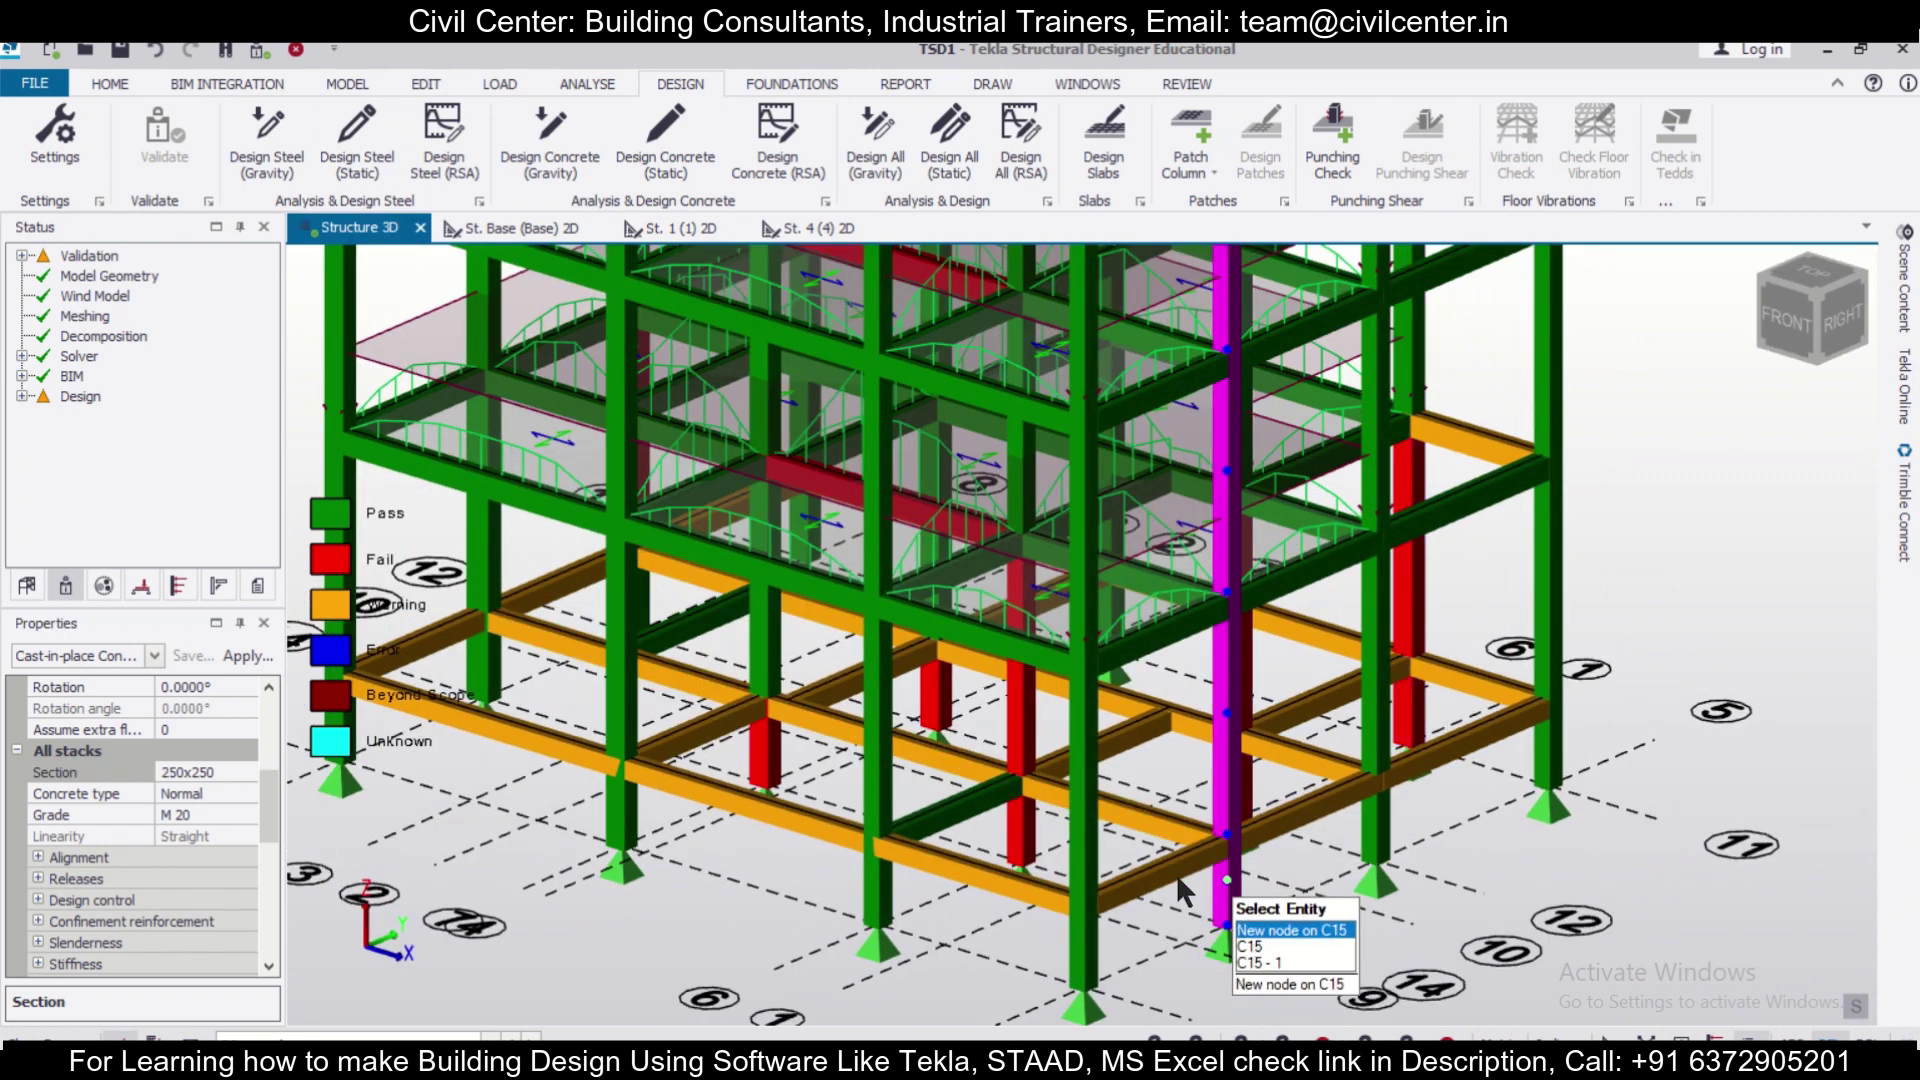
{"action": "left_click", "coordinate": [1036, 824]}
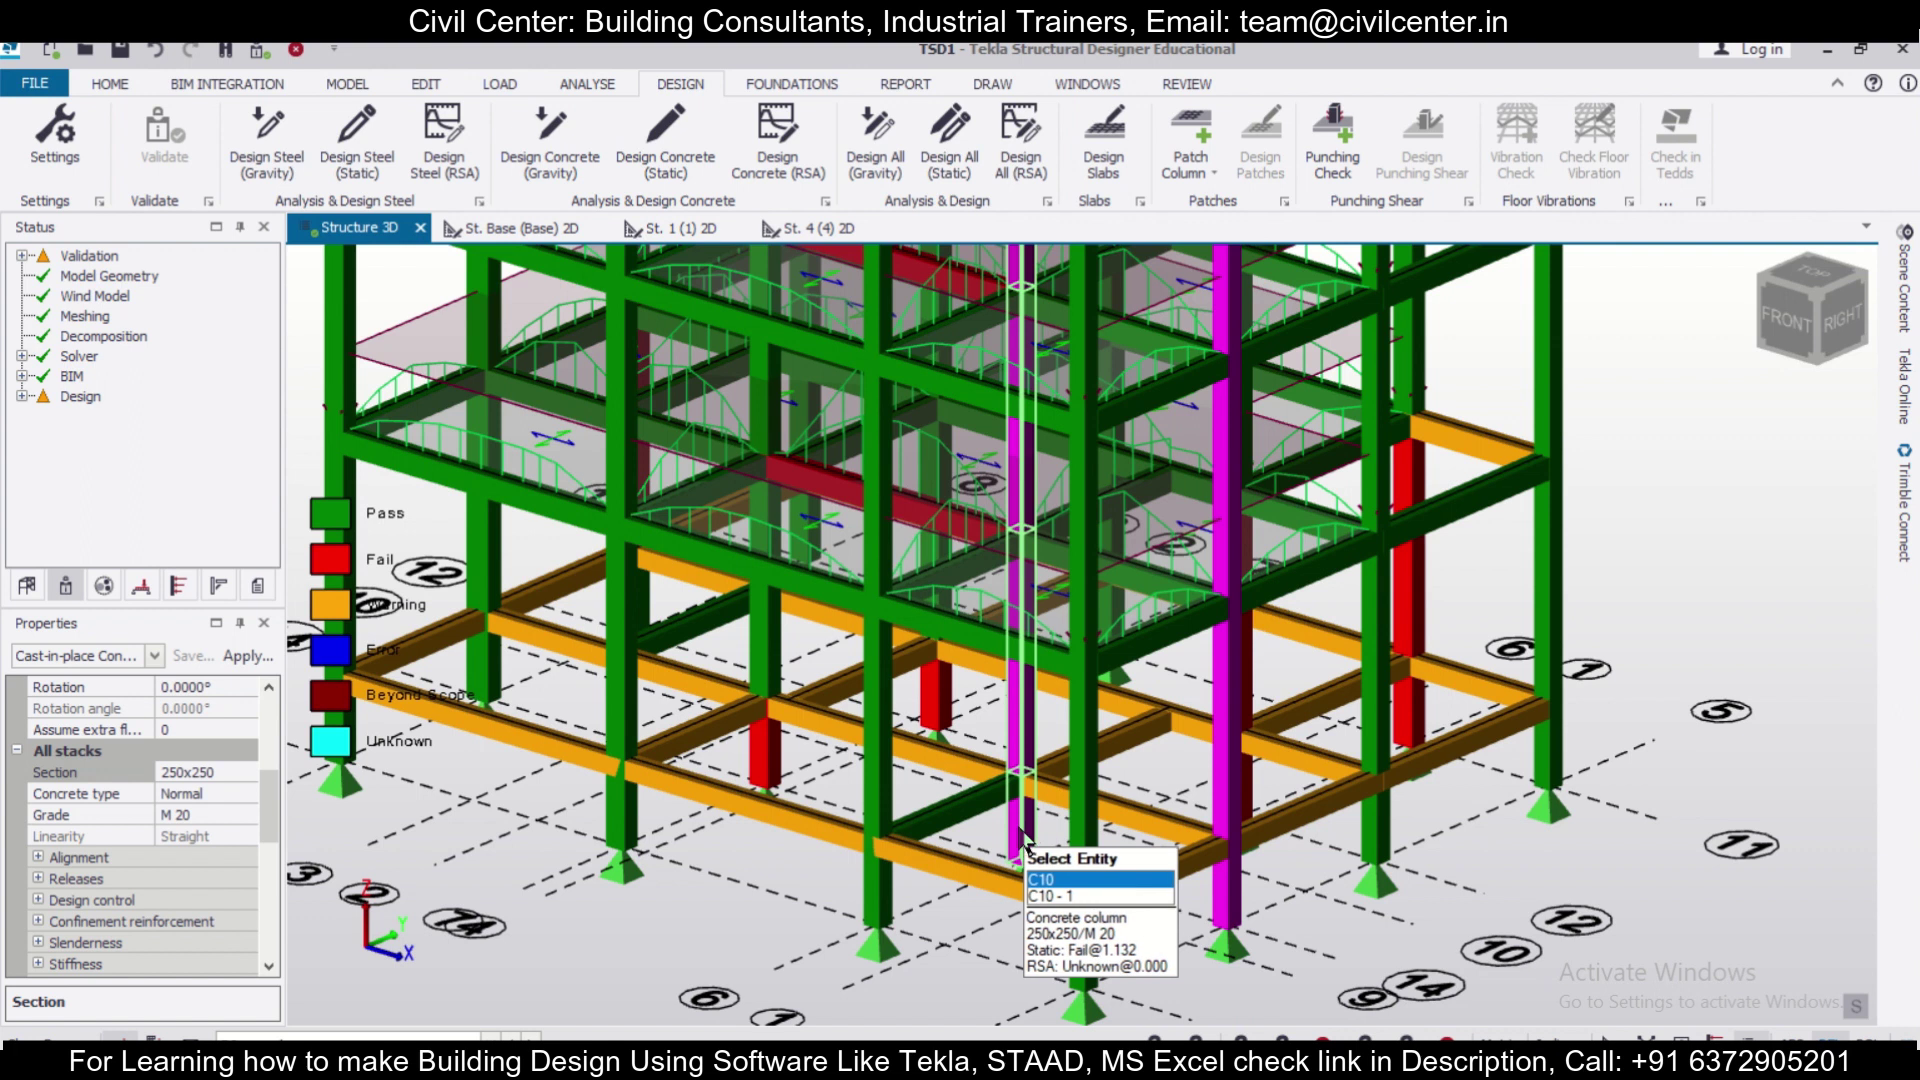
{"action": "middle_click_drag", "start_coordinate": [1021, 835], "coordinate": [1230, 918]}
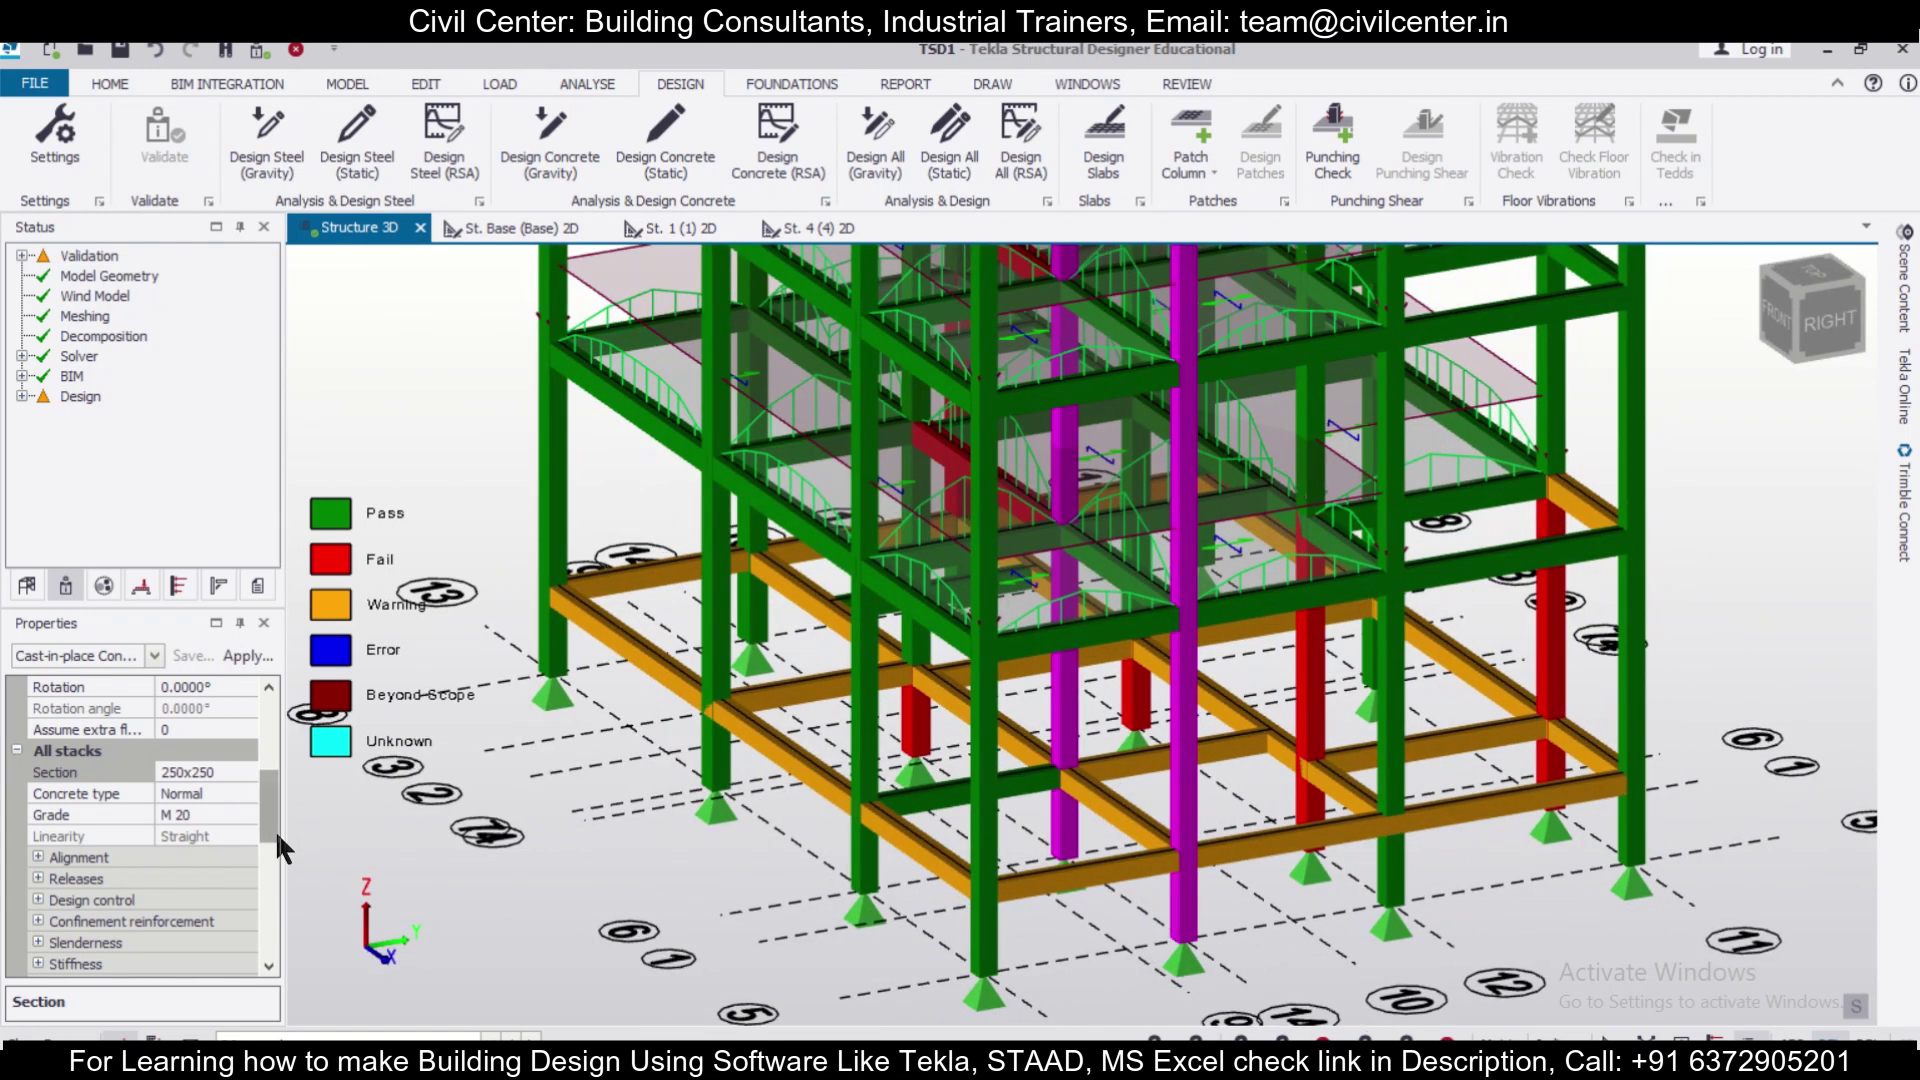
{"action": "scroll", "coordinate": [276, 834], "scroll_direction": "down", "scroll_amount": 3}
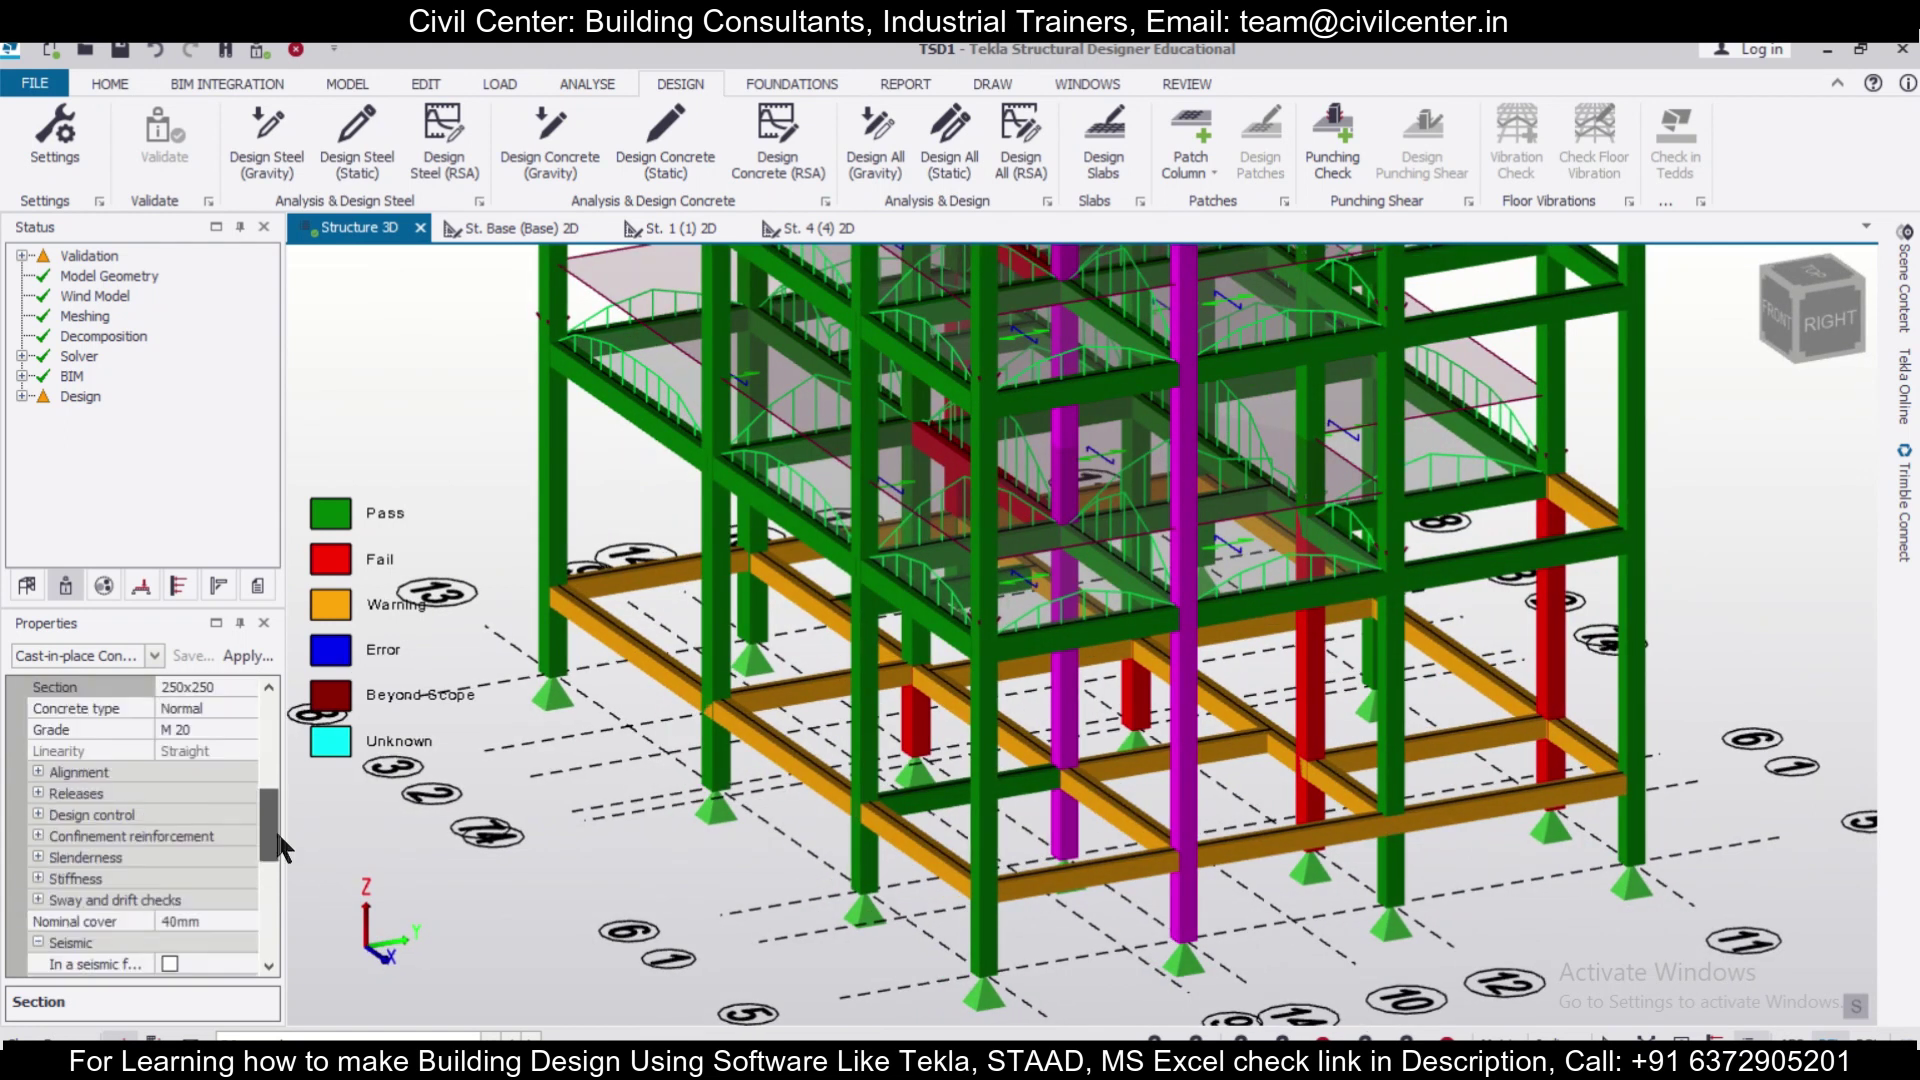
{"action": "scroll", "coordinate": [262, 775], "scroll_direction": "up", "scroll_amount": 1}
{"action": "left_click", "coordinate": [247, 709]}
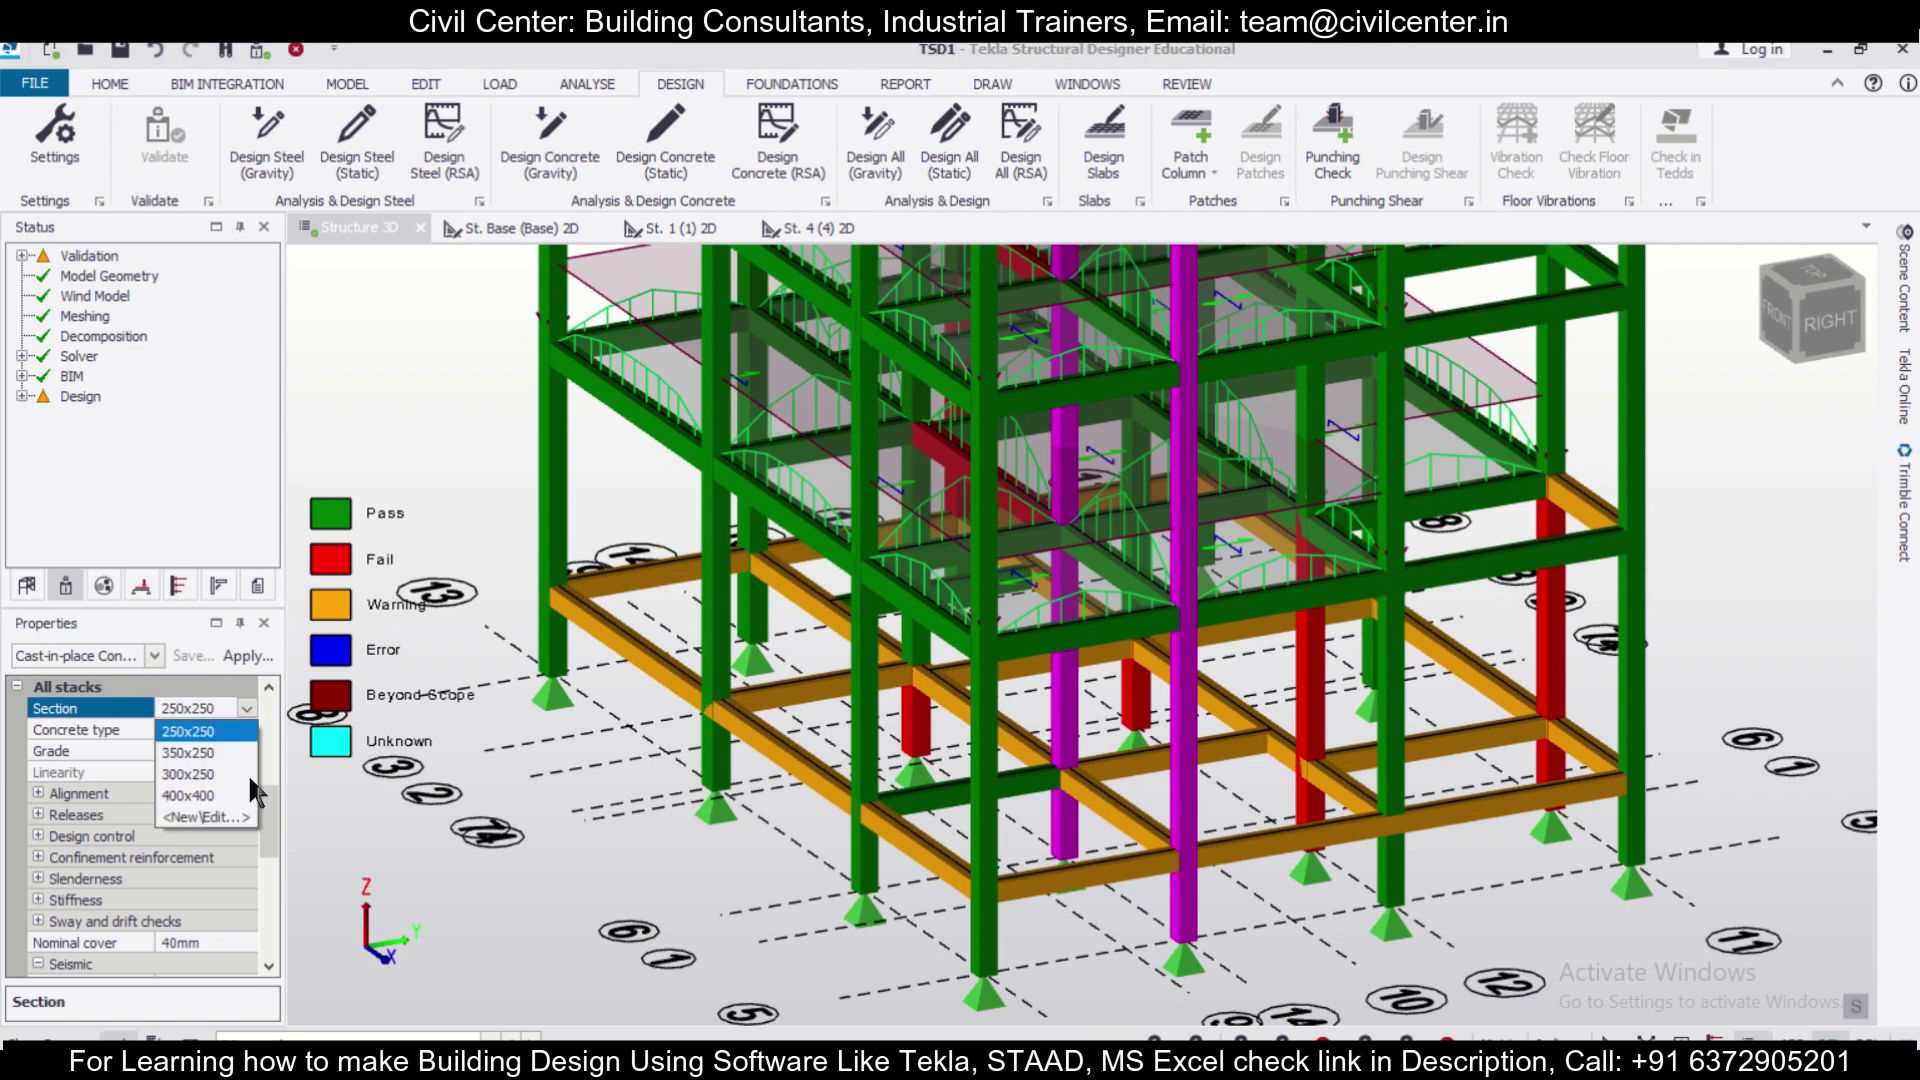
{"action": "left_click", "coordinate": [231, 816]}
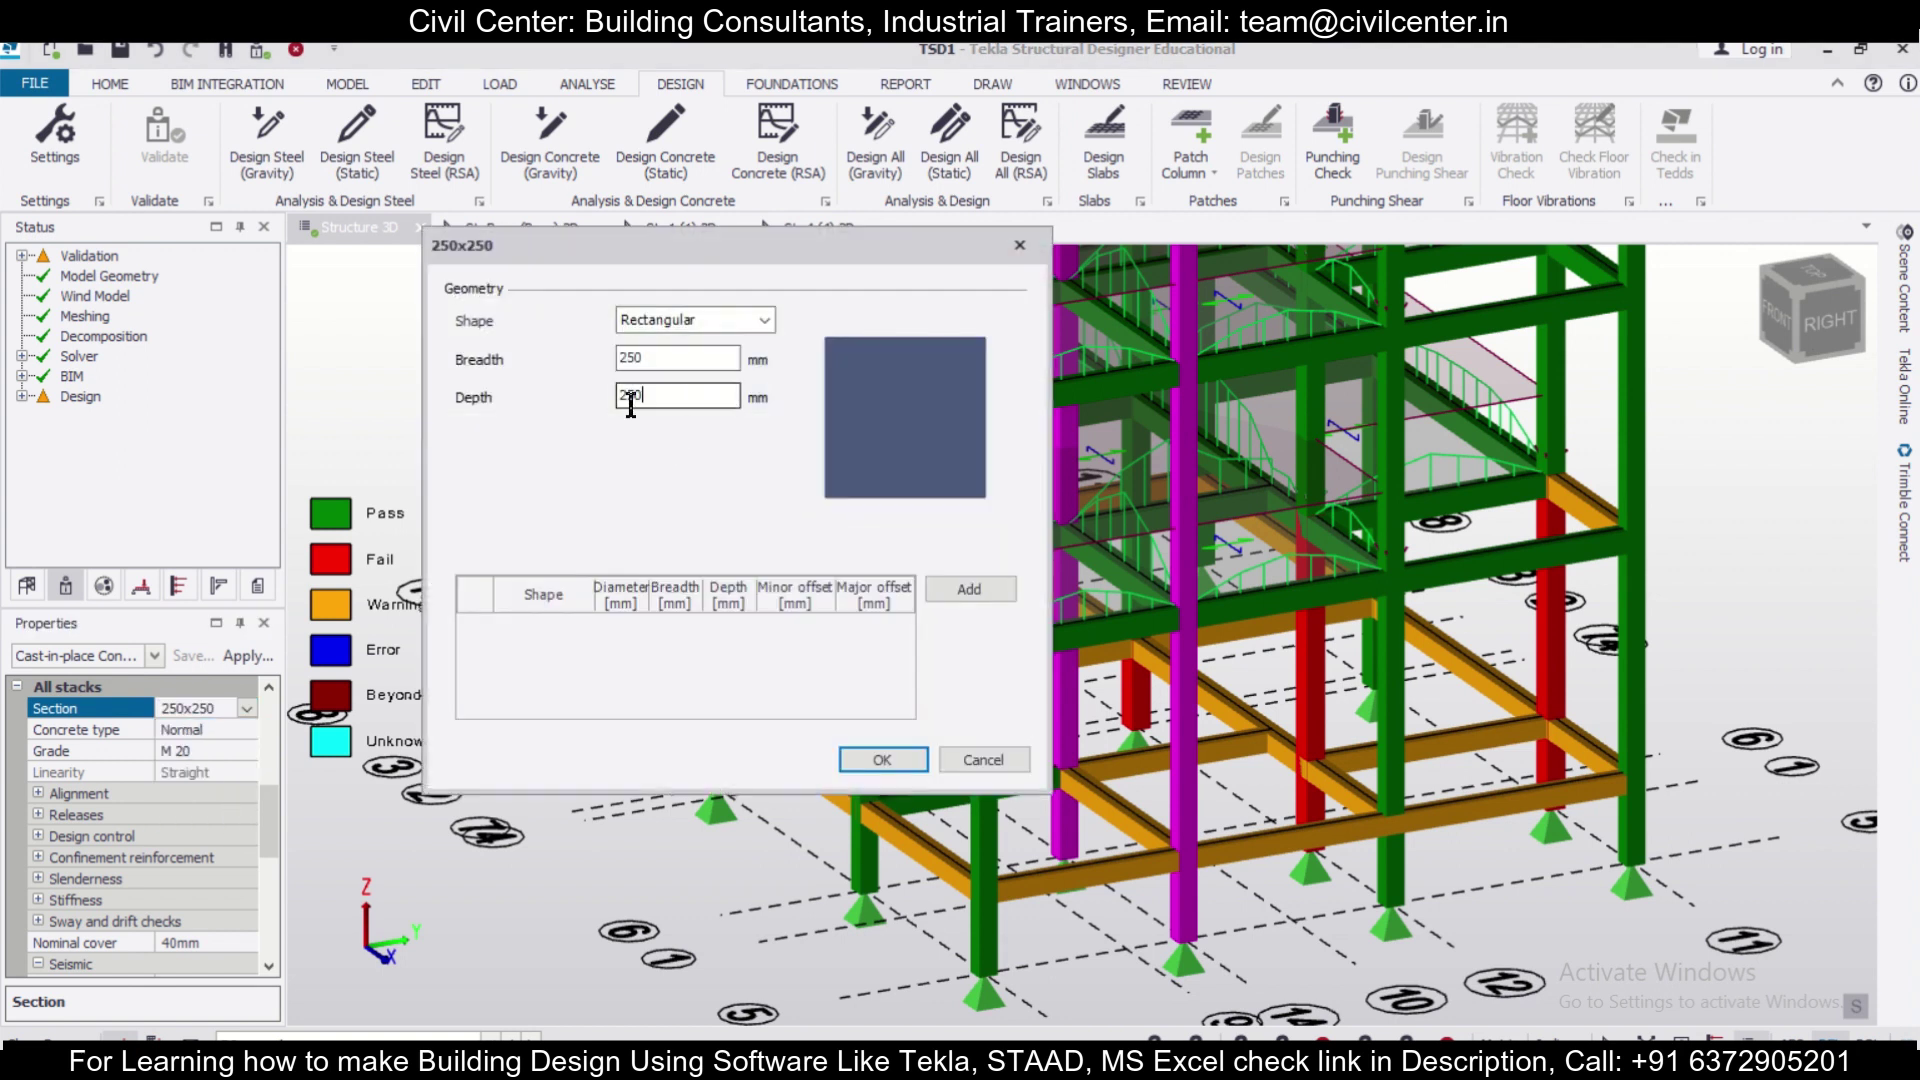
{"action": "type", "text": "300"}
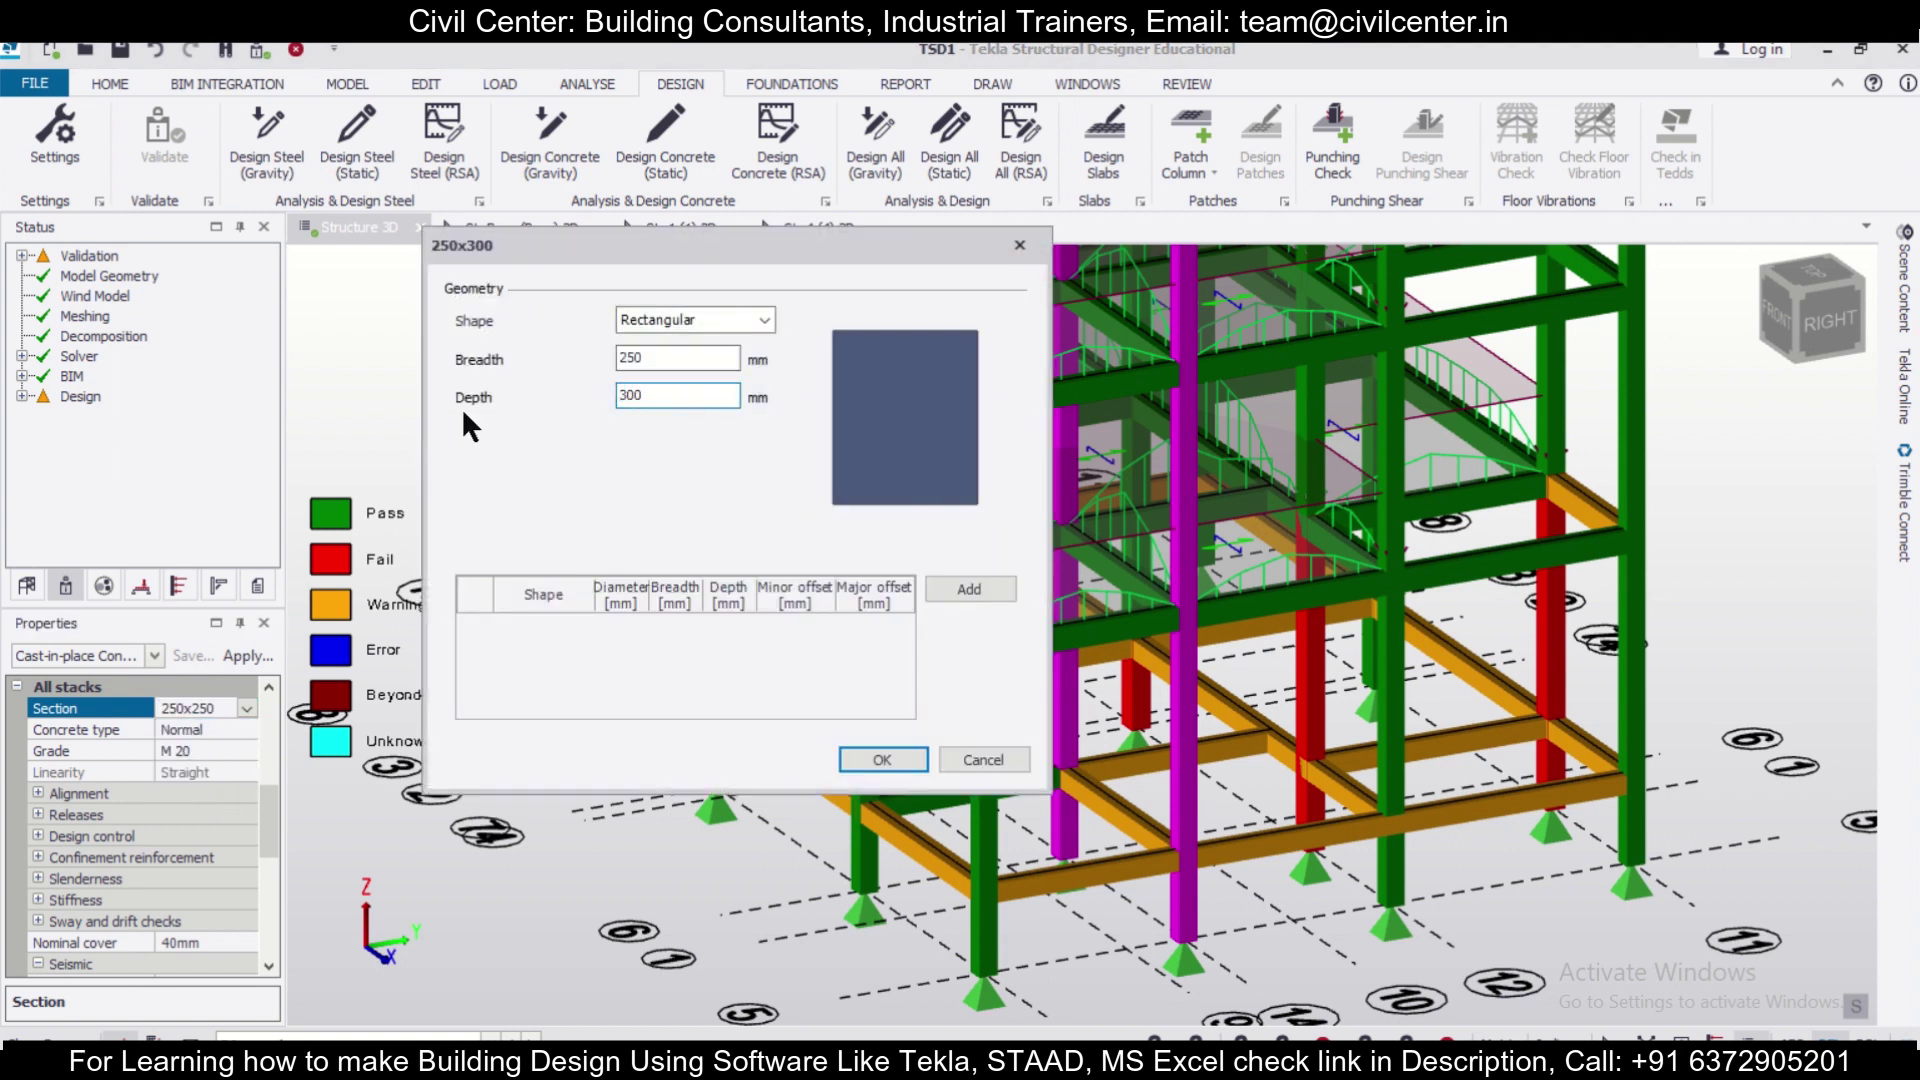
{"action": "left_click", "coordinate": [881, 760]}
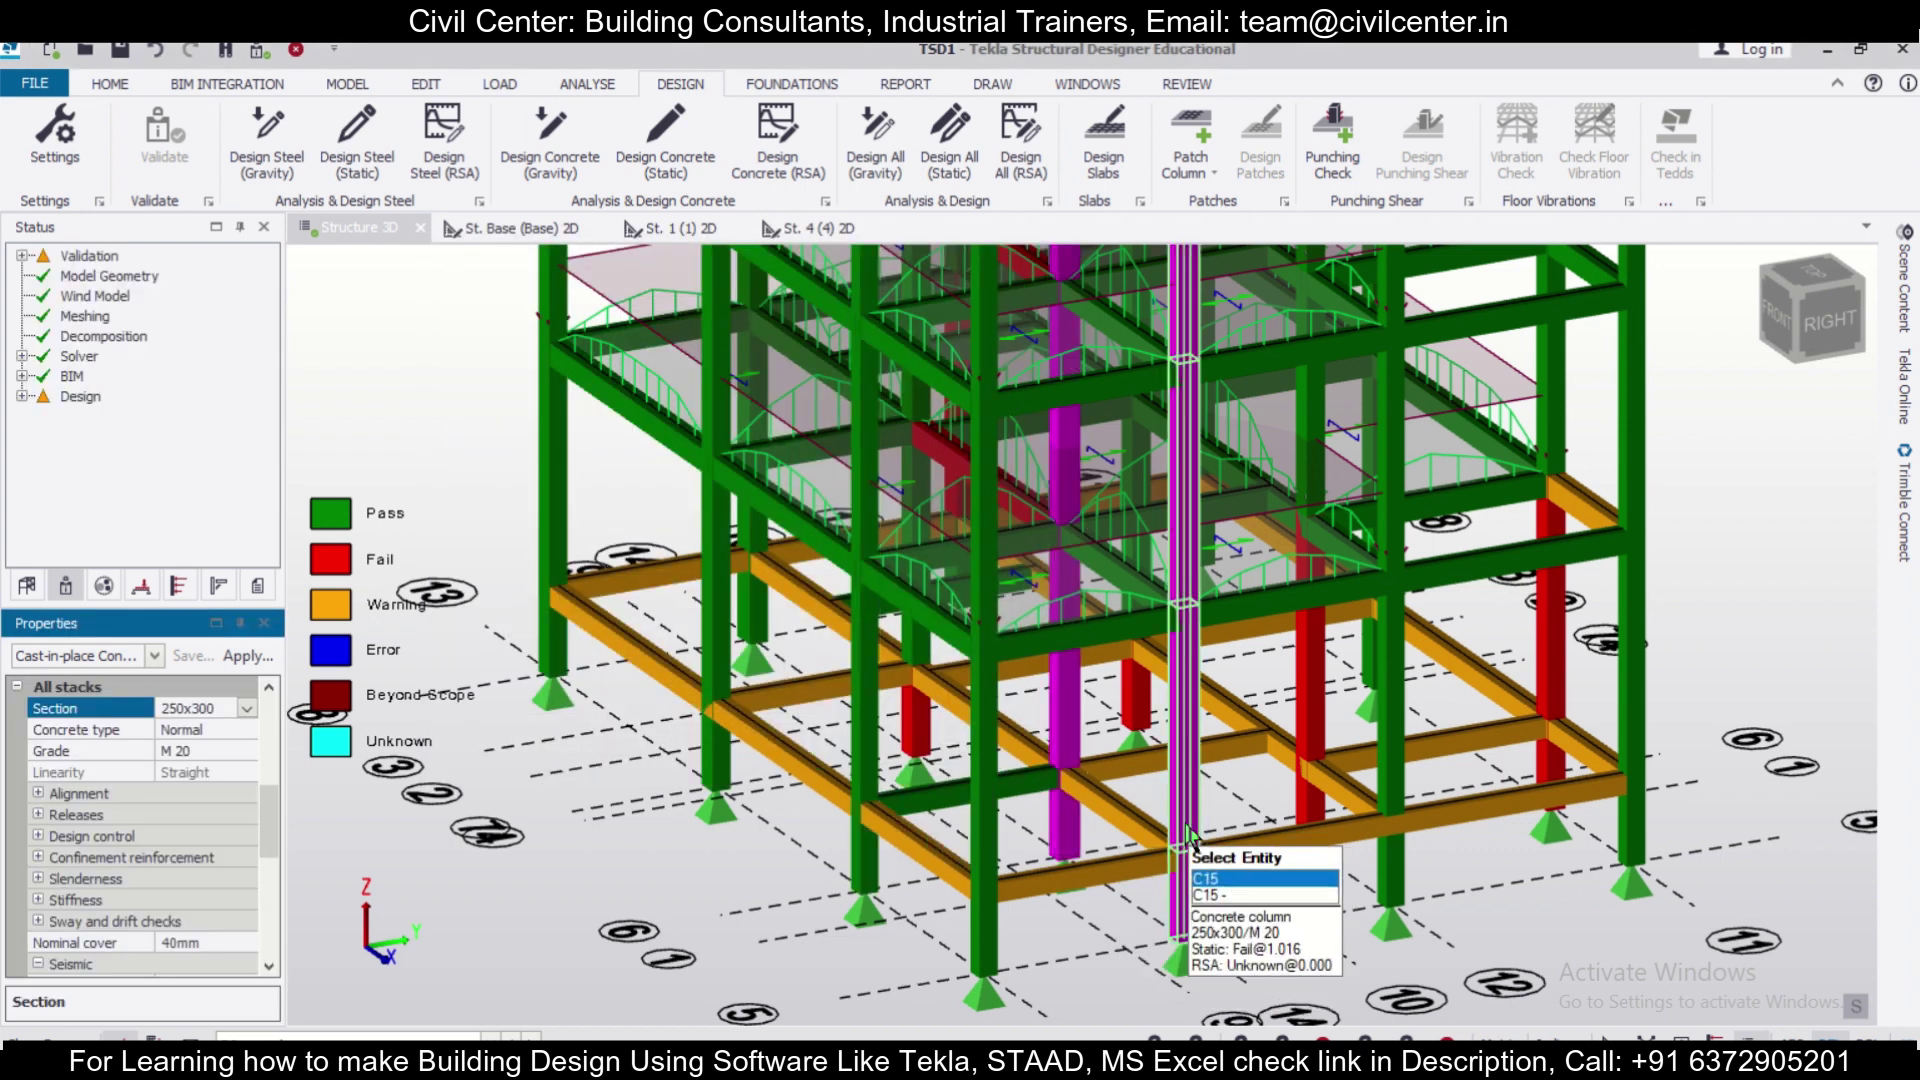
Check the remaining failing columns, including C16, and run the static analysis and design for the whole structure.
{"action": "middle_click_drag", "start_coordinate": [1524, 879], "coordinate": [1654, 922]}
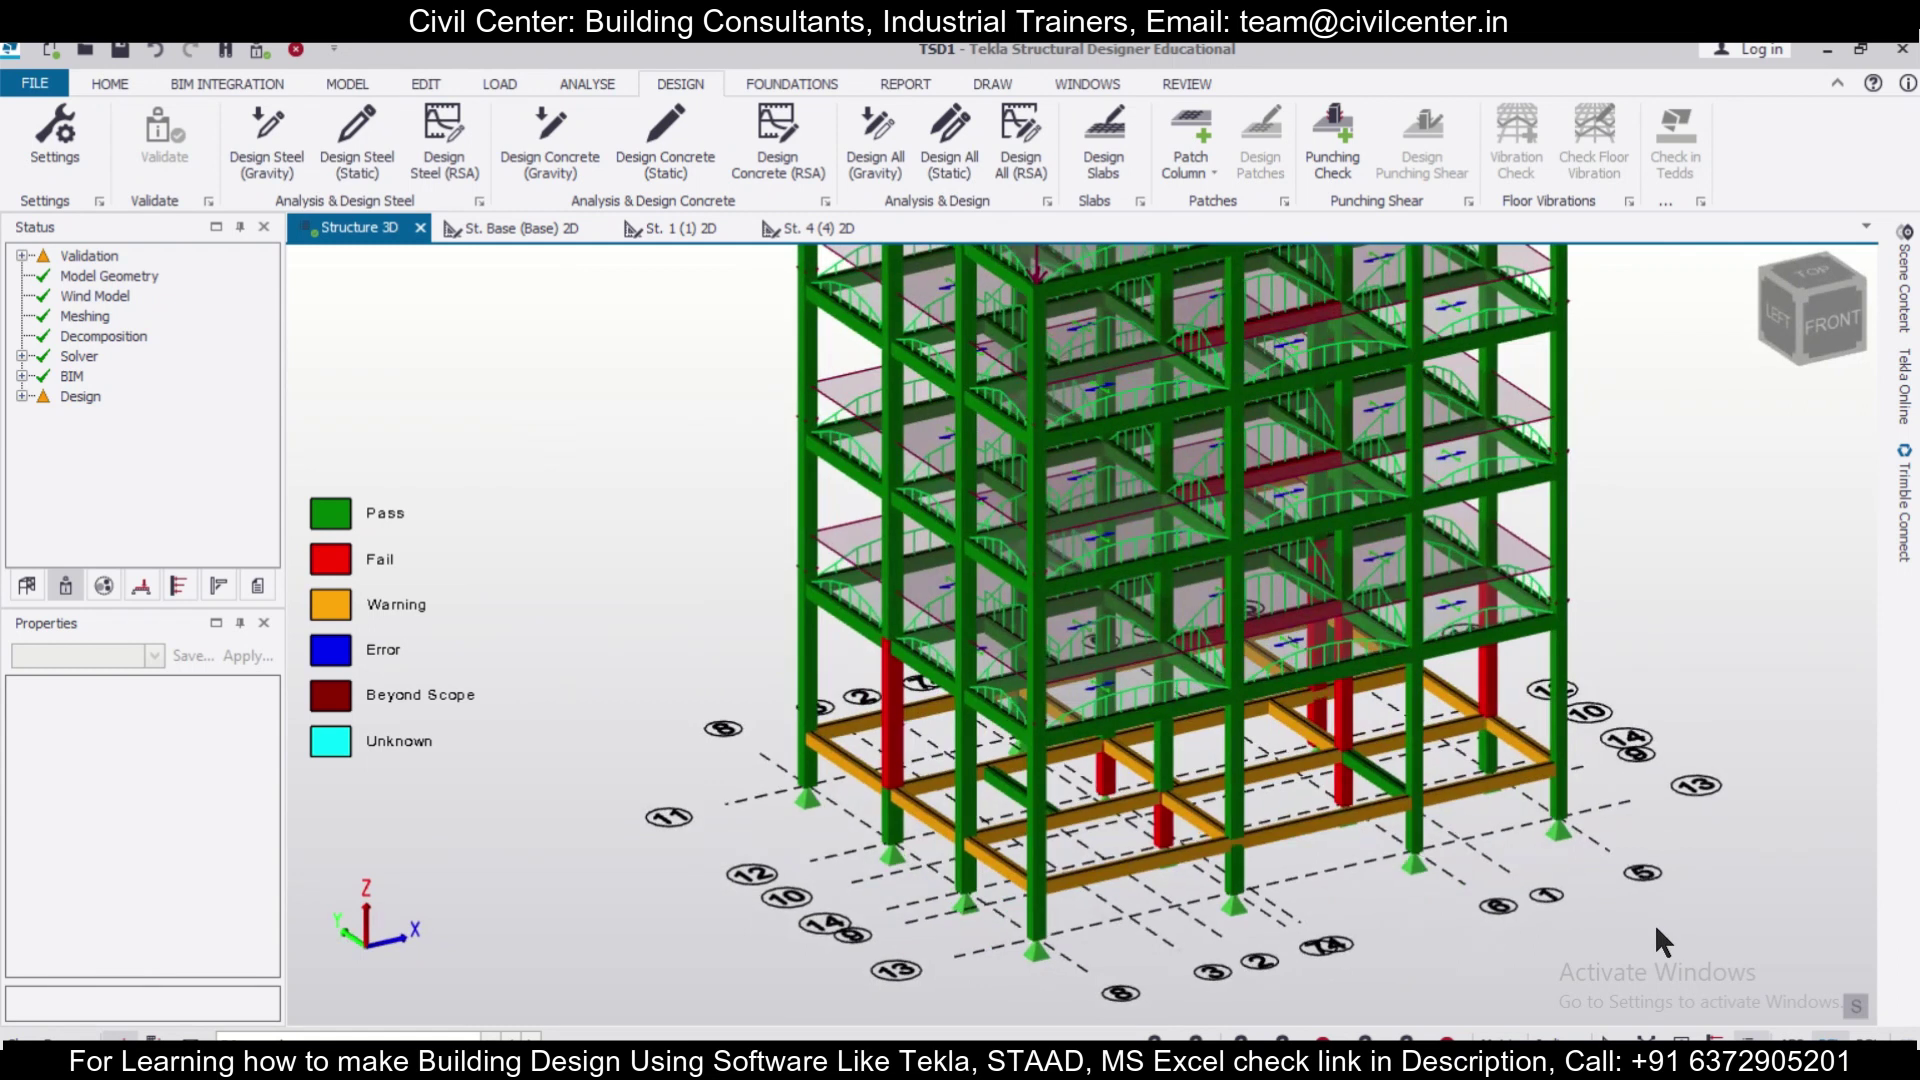
{"action": "scroll", "coordinate": [836, 890], "scroll_direction": "up", "scroll_amount": 5}
{"action": "mouse_move", "coordinate": [868, 879]}
{"action": "middle_mouse_down"}
{"action": "mouse_move", "coordinate": [1058, 888]}
{"action": "mouse_move", "coordinate": [856, 864]}
{"action": "middle_mouse_up"}
{"action": "scroll", "coordinate": [858, 866], "scroll_direction": "down", "scroll_amount": 5}
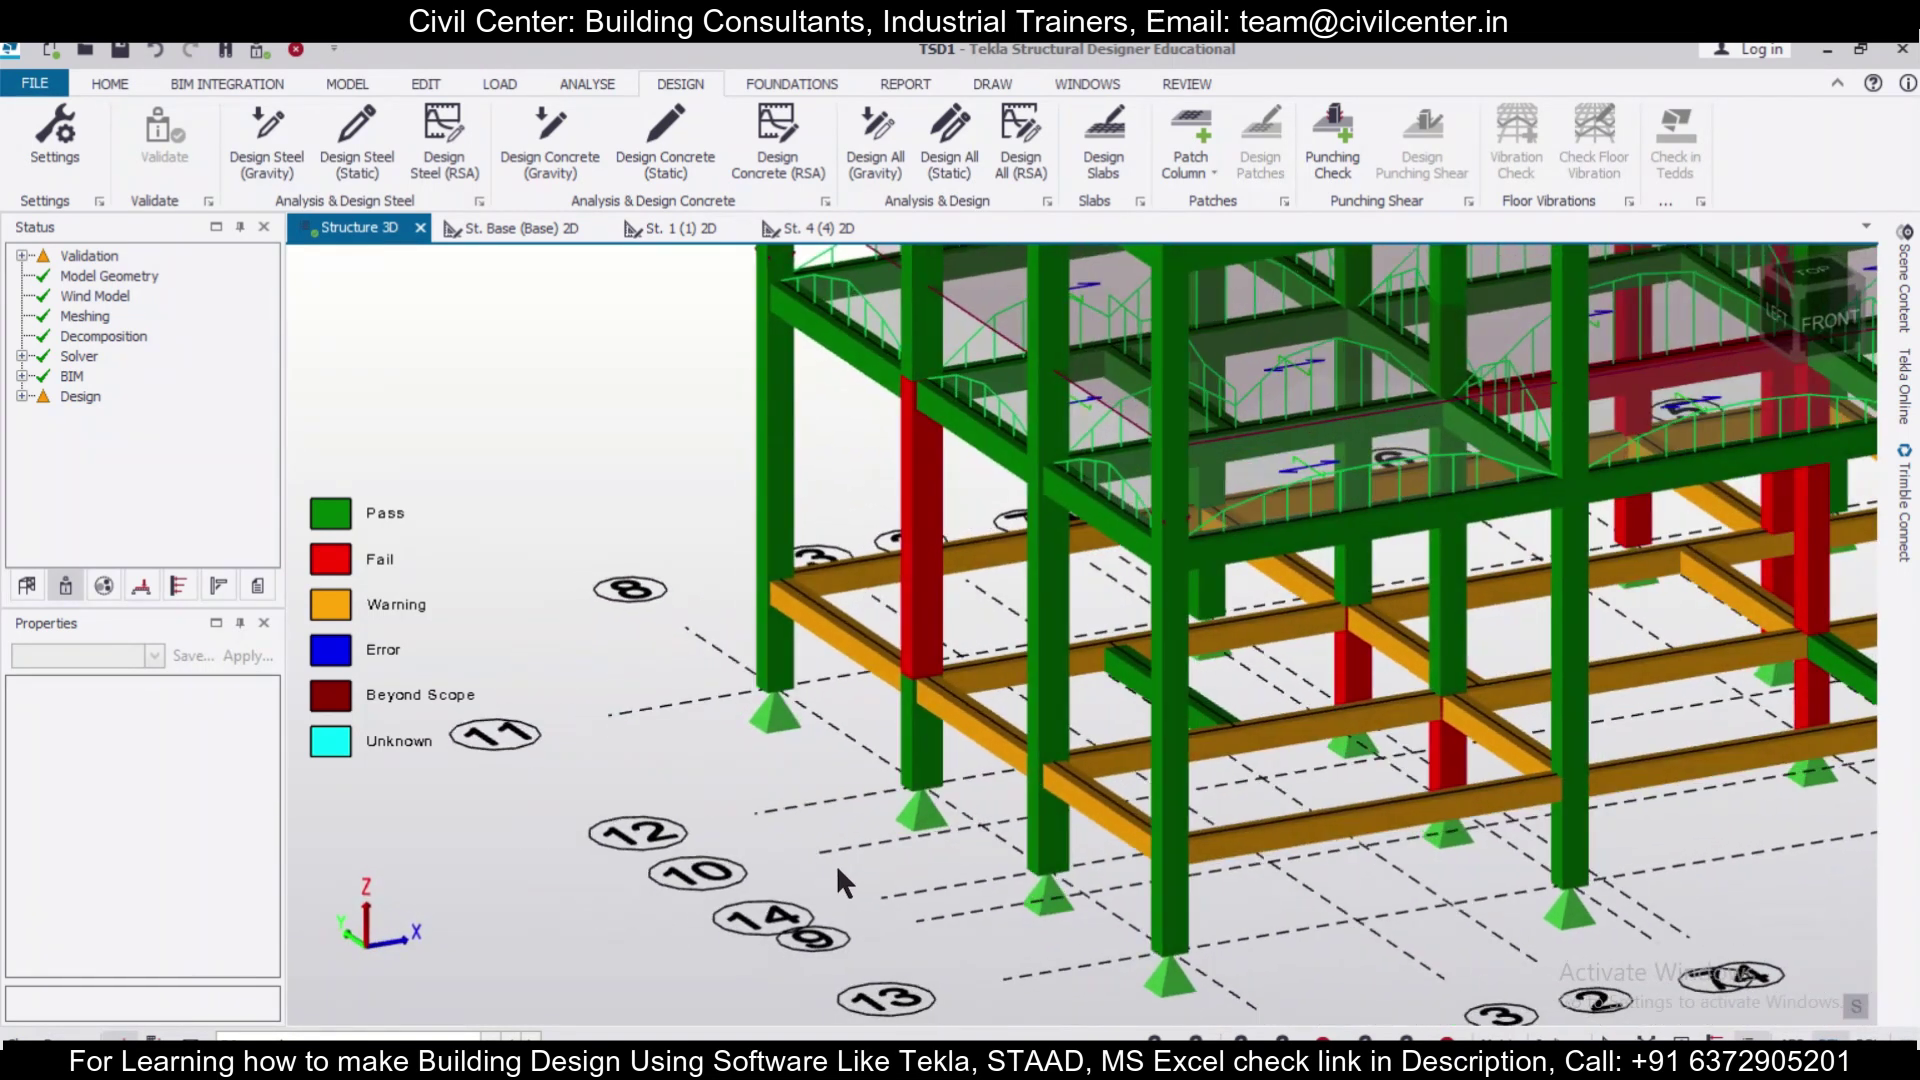
{"action": "left_click", "coordinate": [901, 695]}
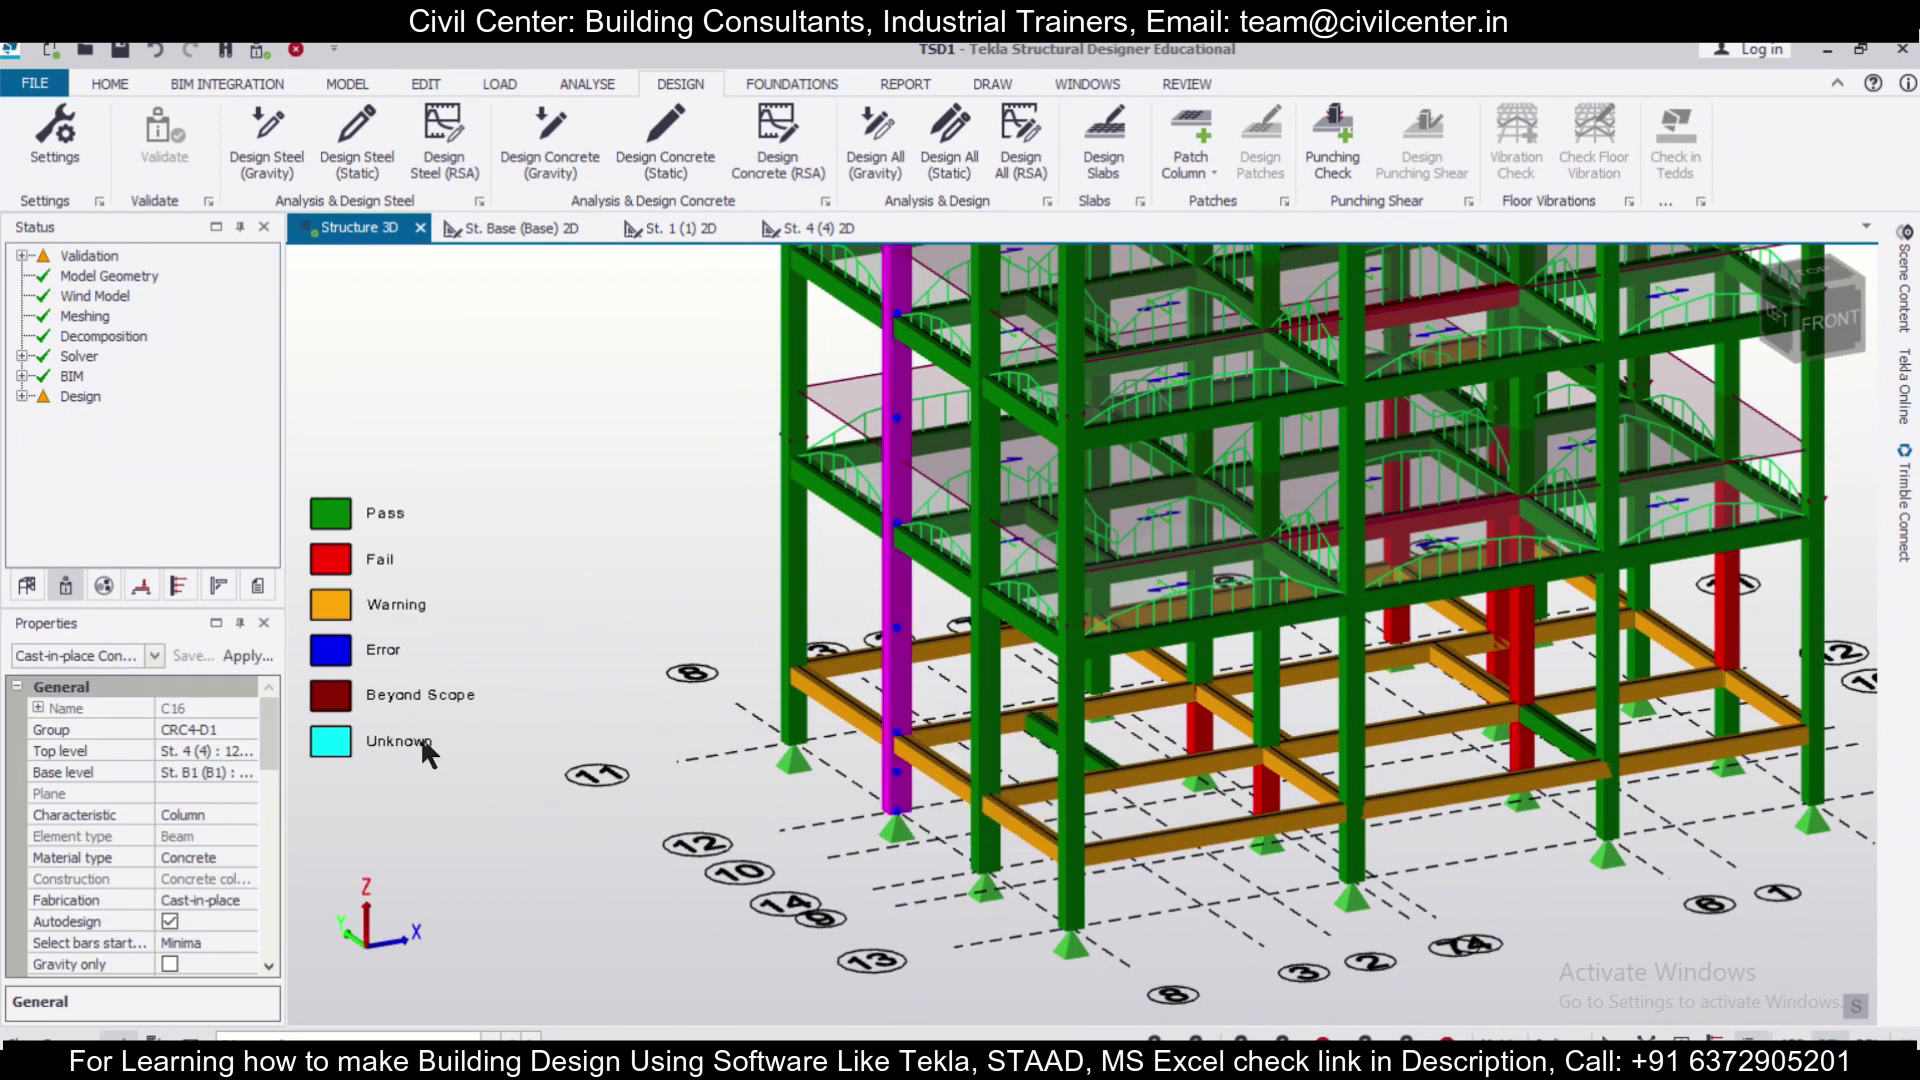
{"action": "scroll", "coordinate": [742, 600], "scroll_direction": "down", "scroll_amount": 3}
{"action": "left_click", "coordinate": [717, 554]}
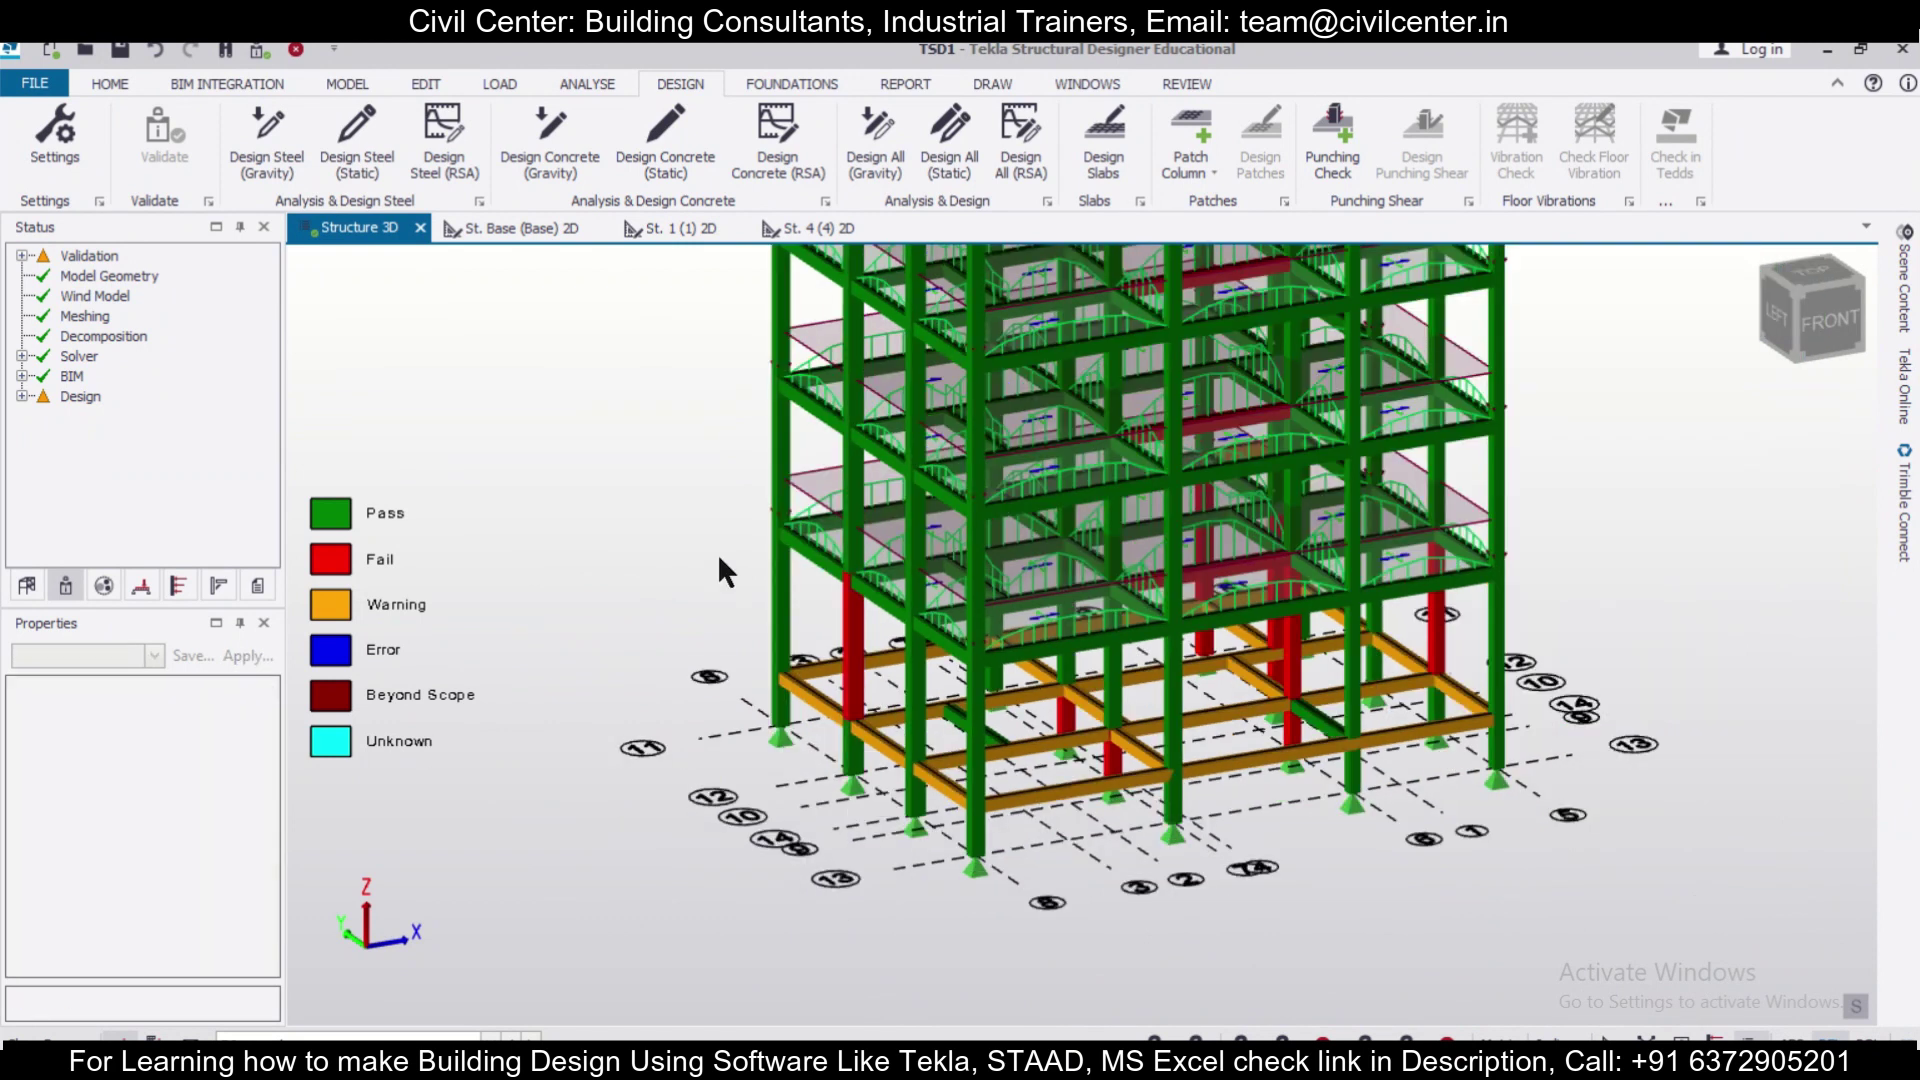
{"action": "left_click", "coordinate": [940, 150]}
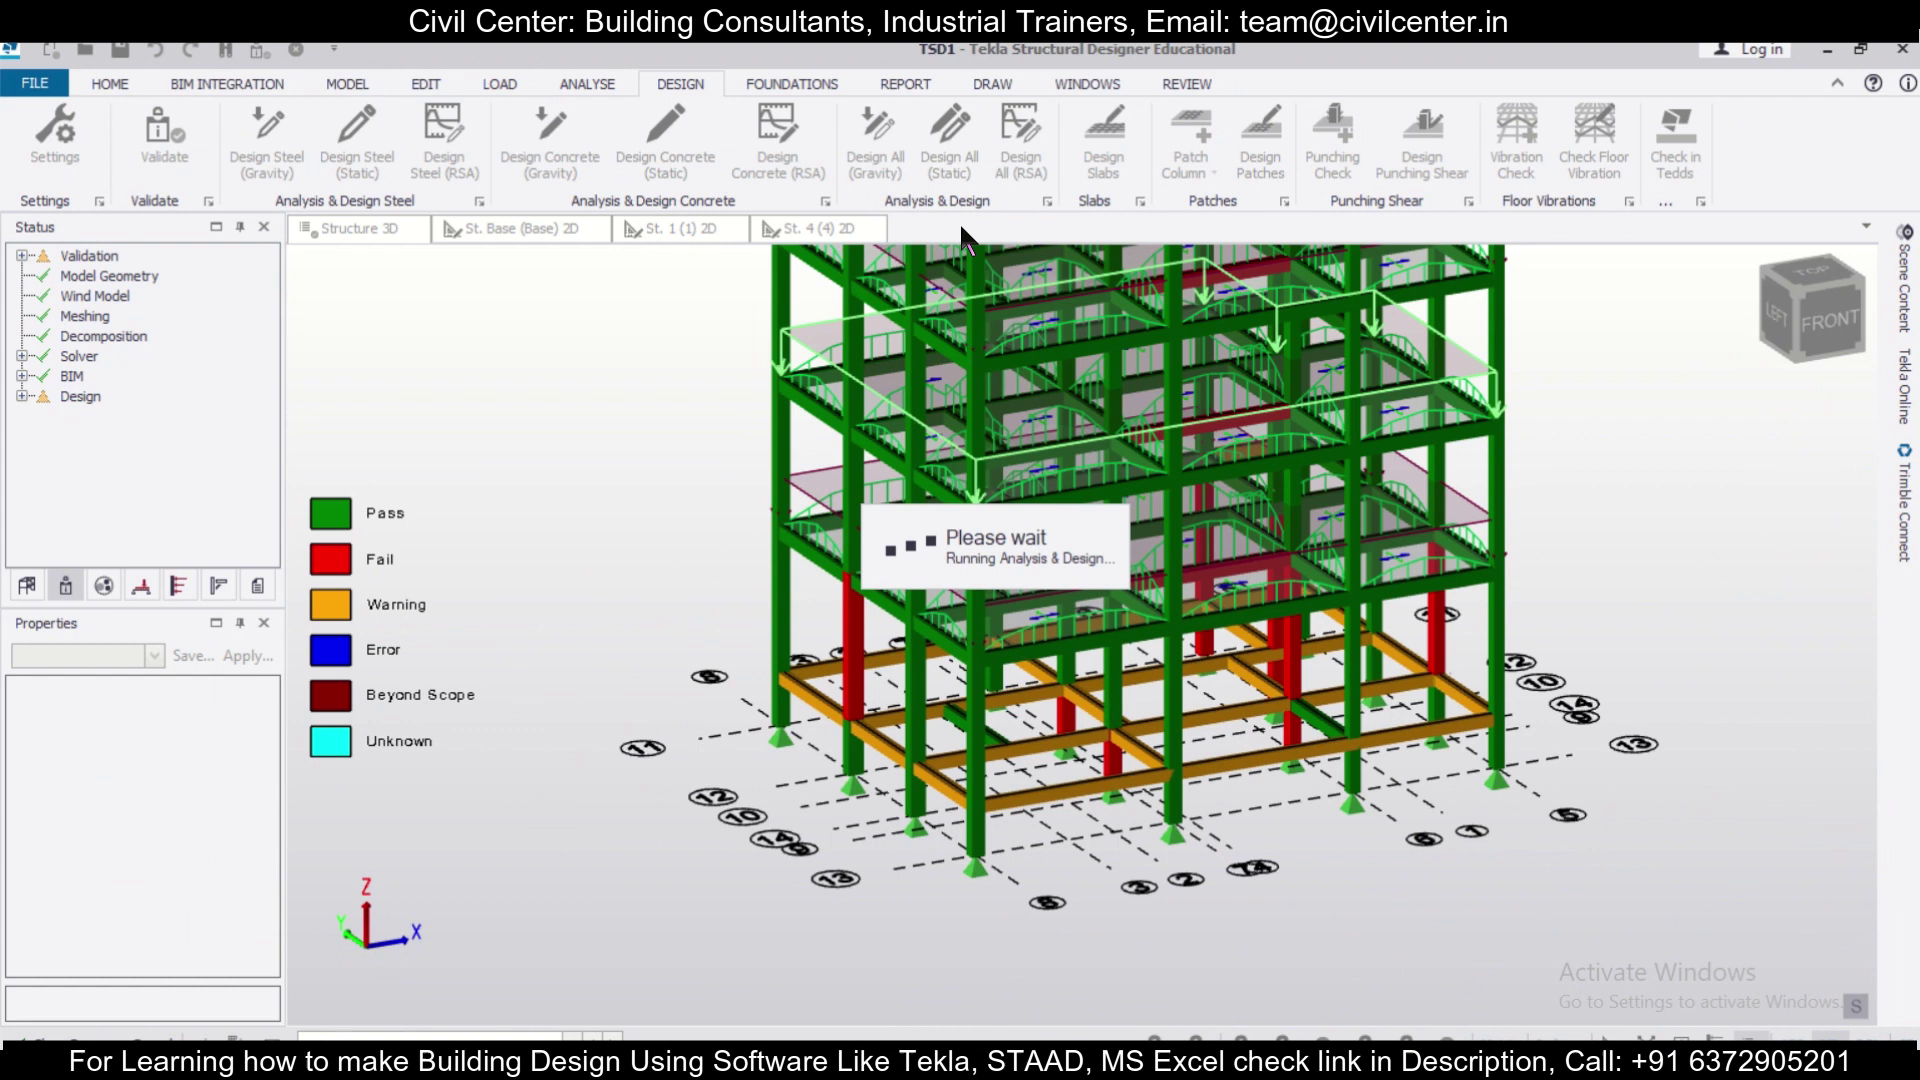
Review the longitudinal bars summary and ratios of column C4 in its static design results.
{"action": "scroll", "coordinate": [1316, 776], "scroll_direction": "up", "scroll_amount": 5}
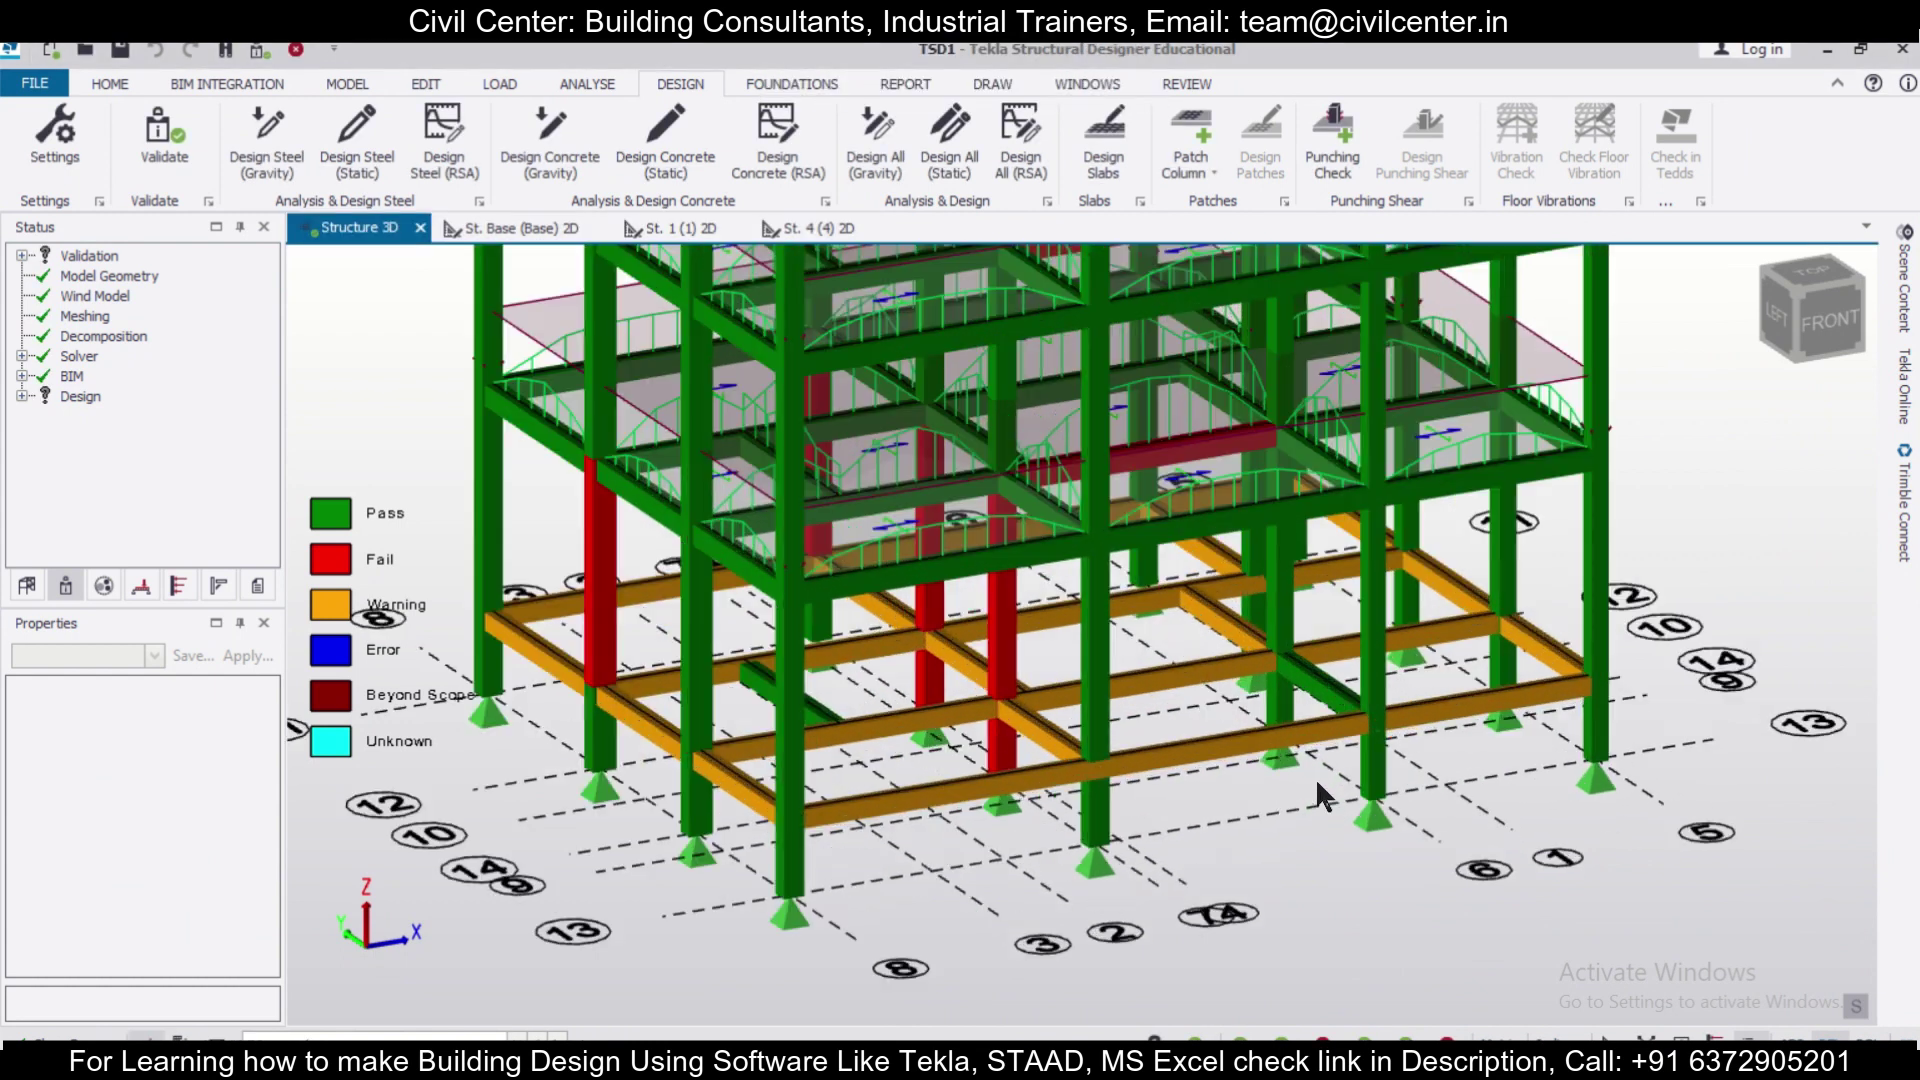
{"action": "middle_click_drag", "start_coordinate": [1324, 790], "coordinate": [1557, 648]}
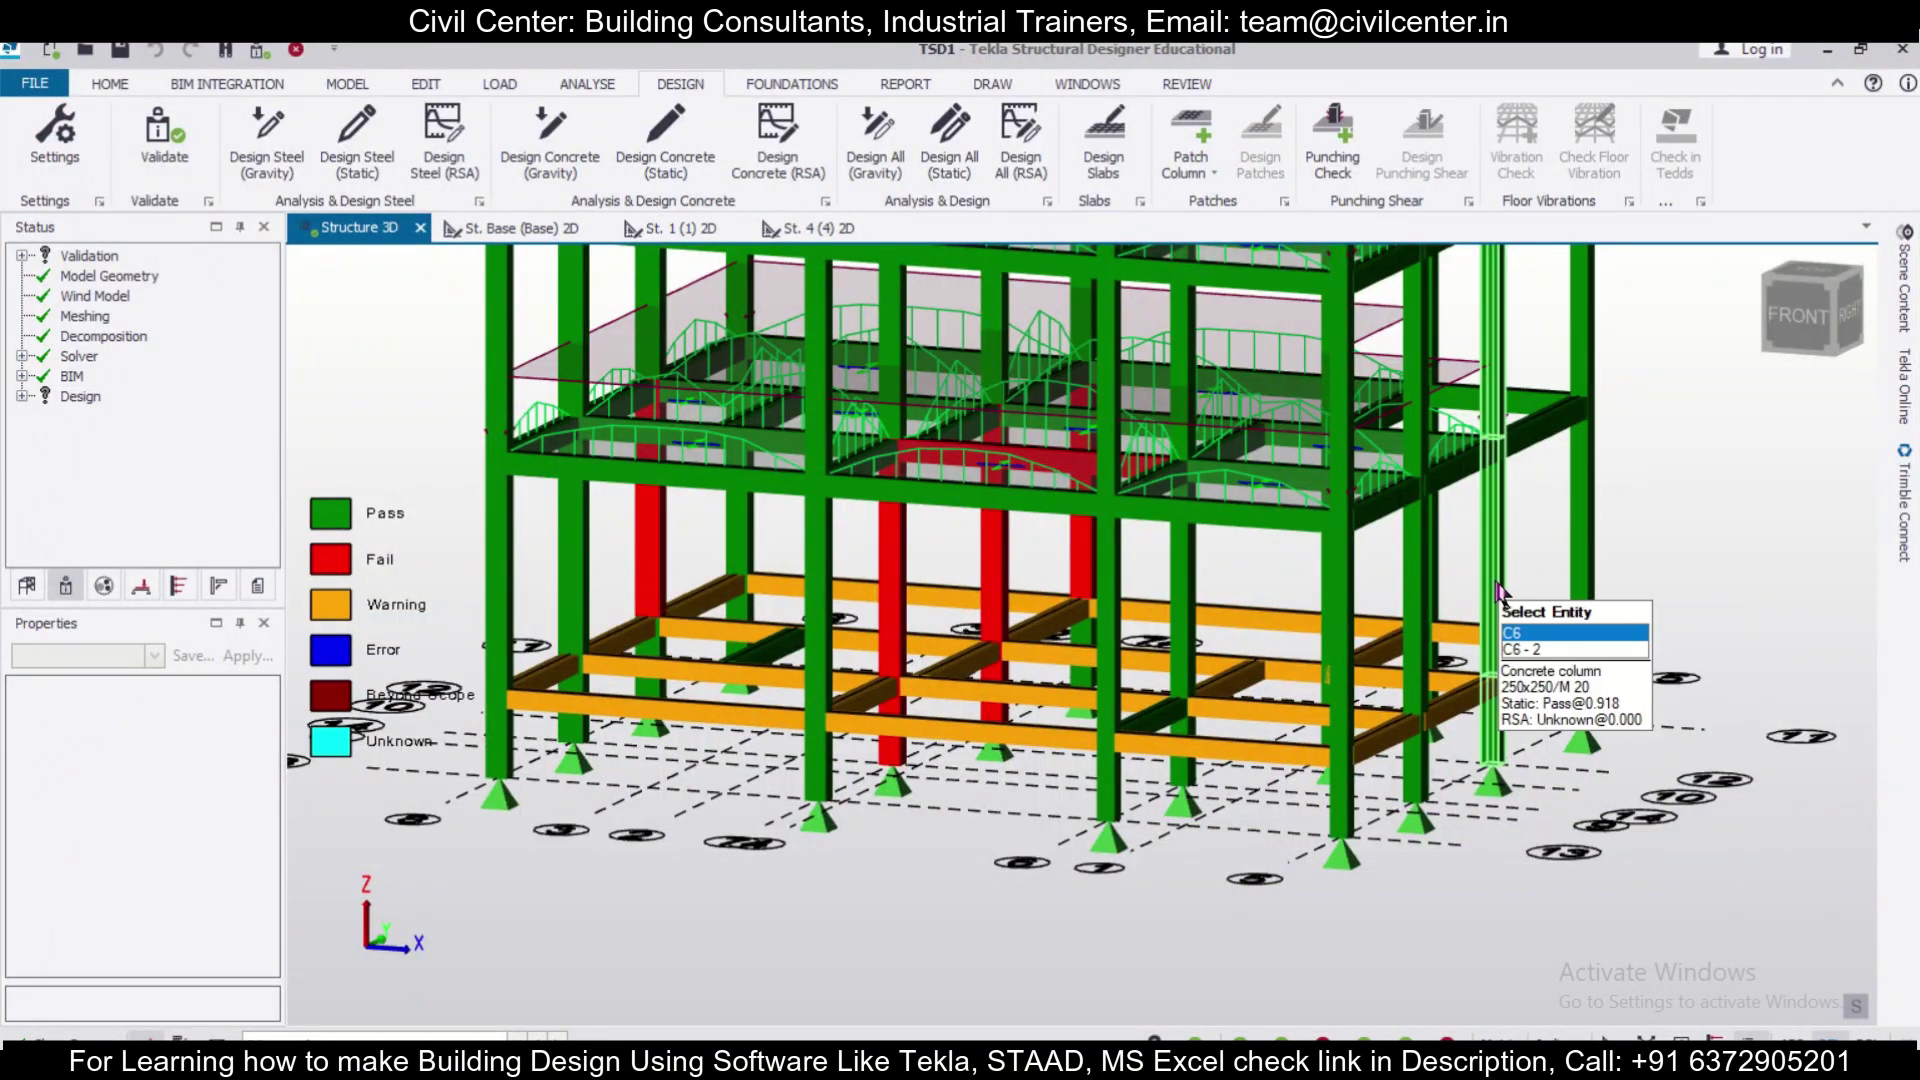
{"action": "middle_click_drag", "start_coordinate": [1550, 663], "coordinate": [1446, 736]}
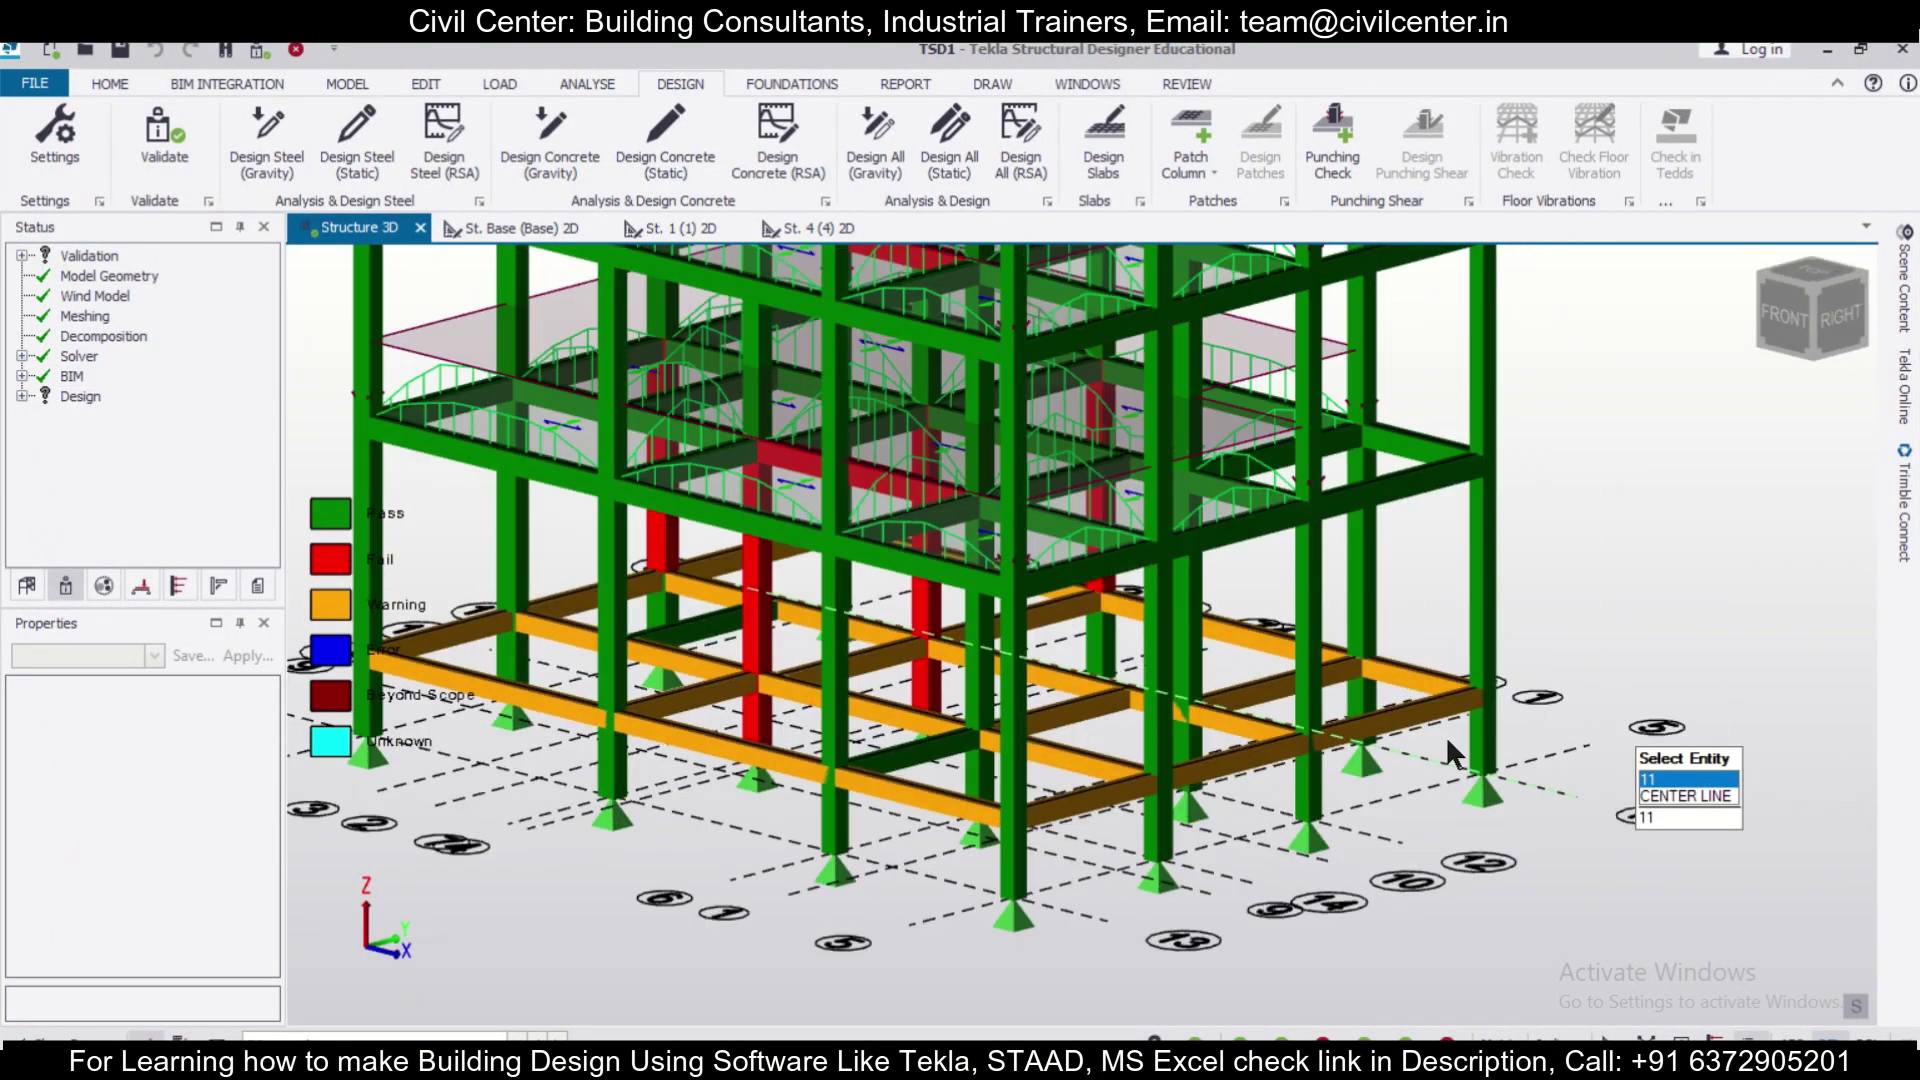
{"action": "left_click", "coordinate": [1369, 622]}
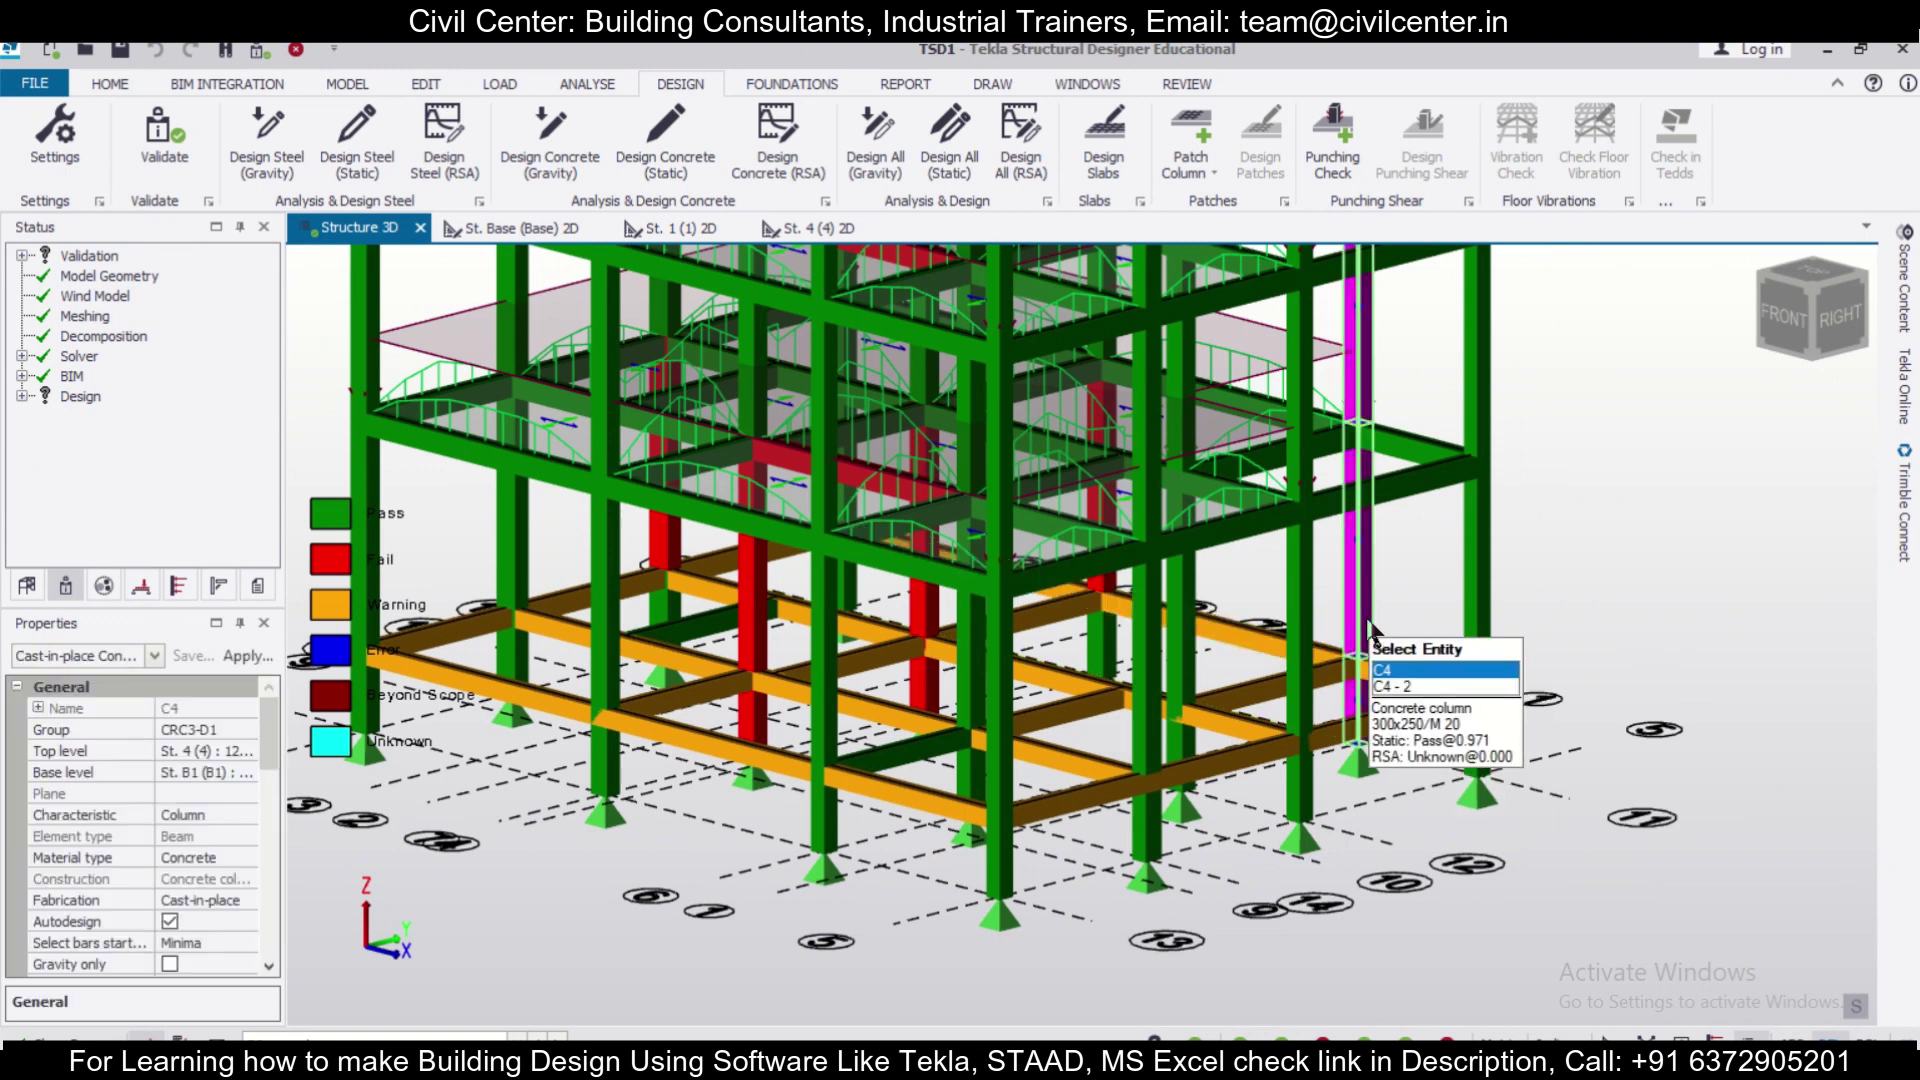
{"action": "right_click", "coordinate": [1369, 622]}
{"action": "mouse_move", "coordinate": [1446, 530]}
{"action": "left_click", "coordinate": [1658, 537]}
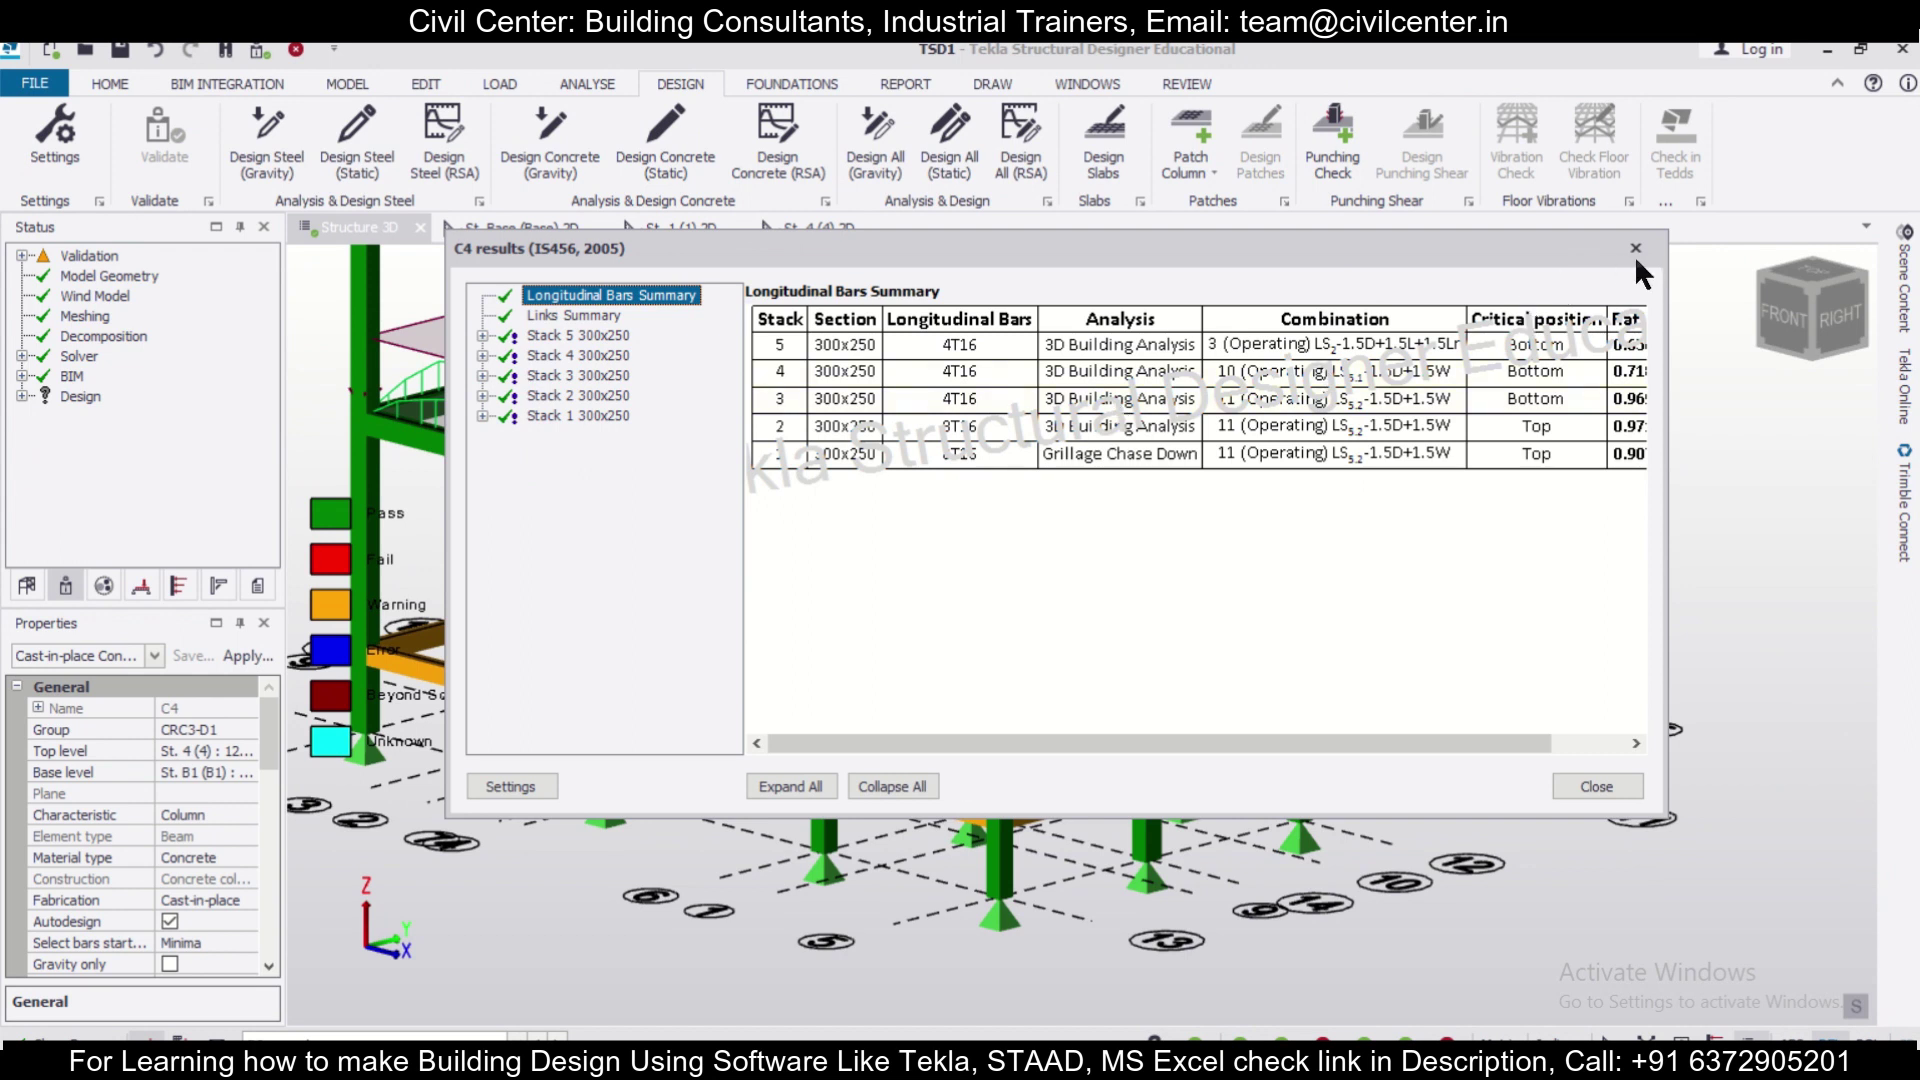
{"action": "left_click", "coordinate": [1635, 248]}
Create a 375x250 rectangular section for all stacks of the failing column behind C7 by setting the breadth to 375 mm.
{"action": "middle_click_drag", "start_coordinate": [896, 992], "coordinate": [1168, 990]}
{"action": "left_click", "coordinate": [1016, 620]}
{"action": "left_click_drag", "start_coordinate": [262, 733], "coordinate": [264, 789]}
{"action": "left_click", "coordinate": [244, 836]}
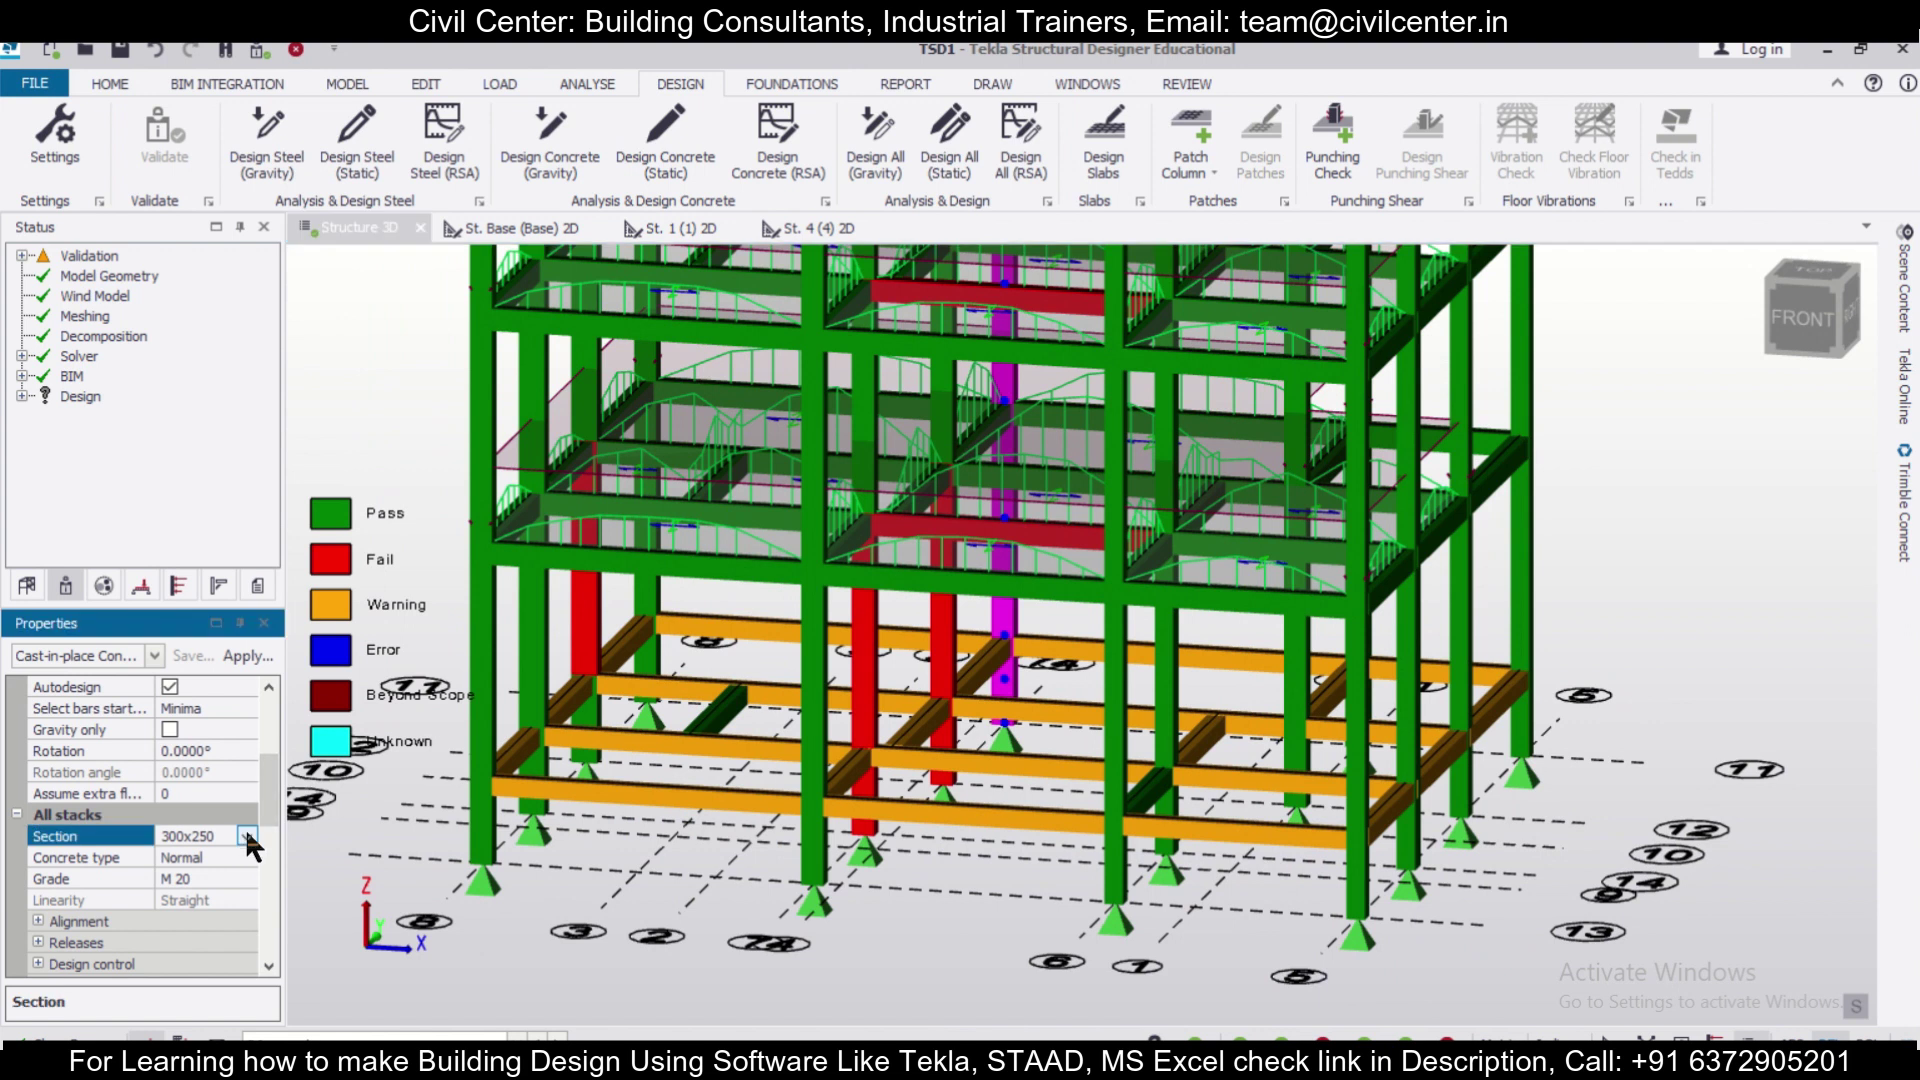
{"action": "left_click", "coordinate": [246, 836]}
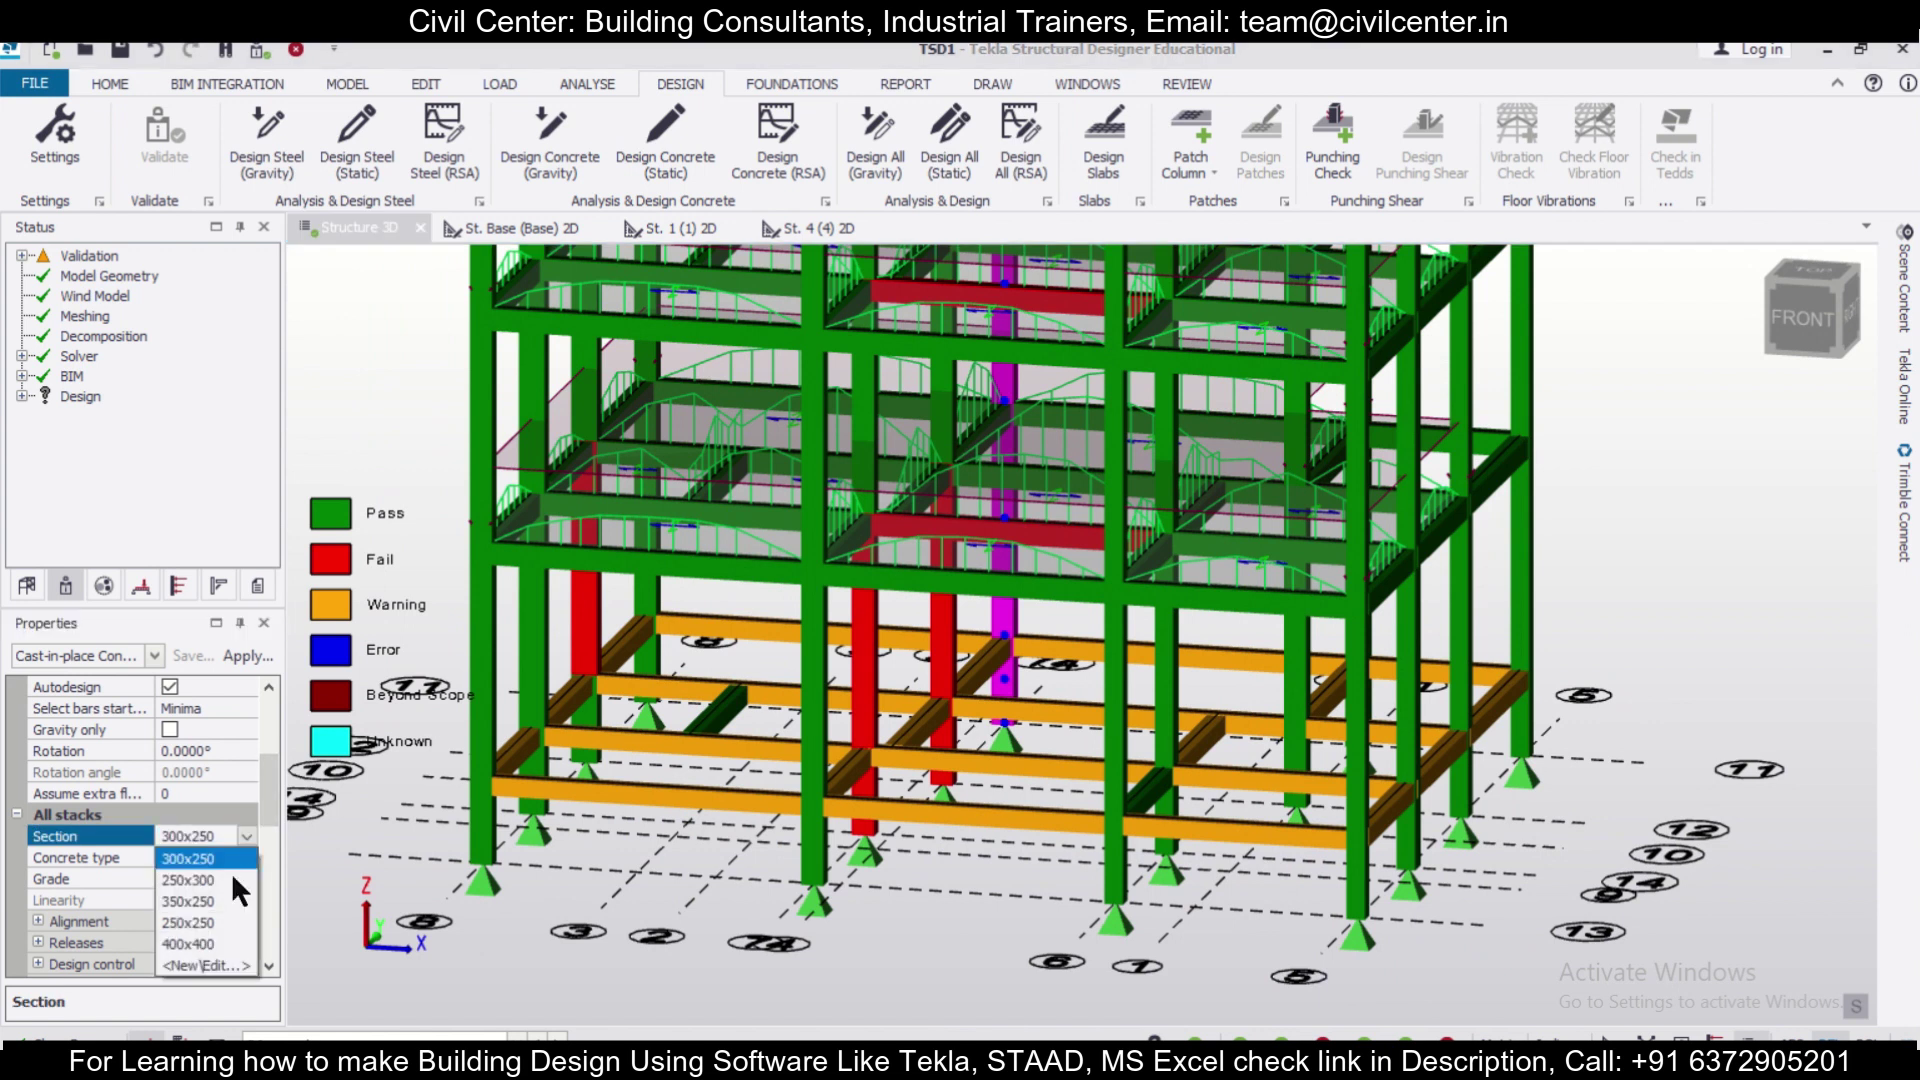
{"action": "left_click", "coordinate": [214, 966]}
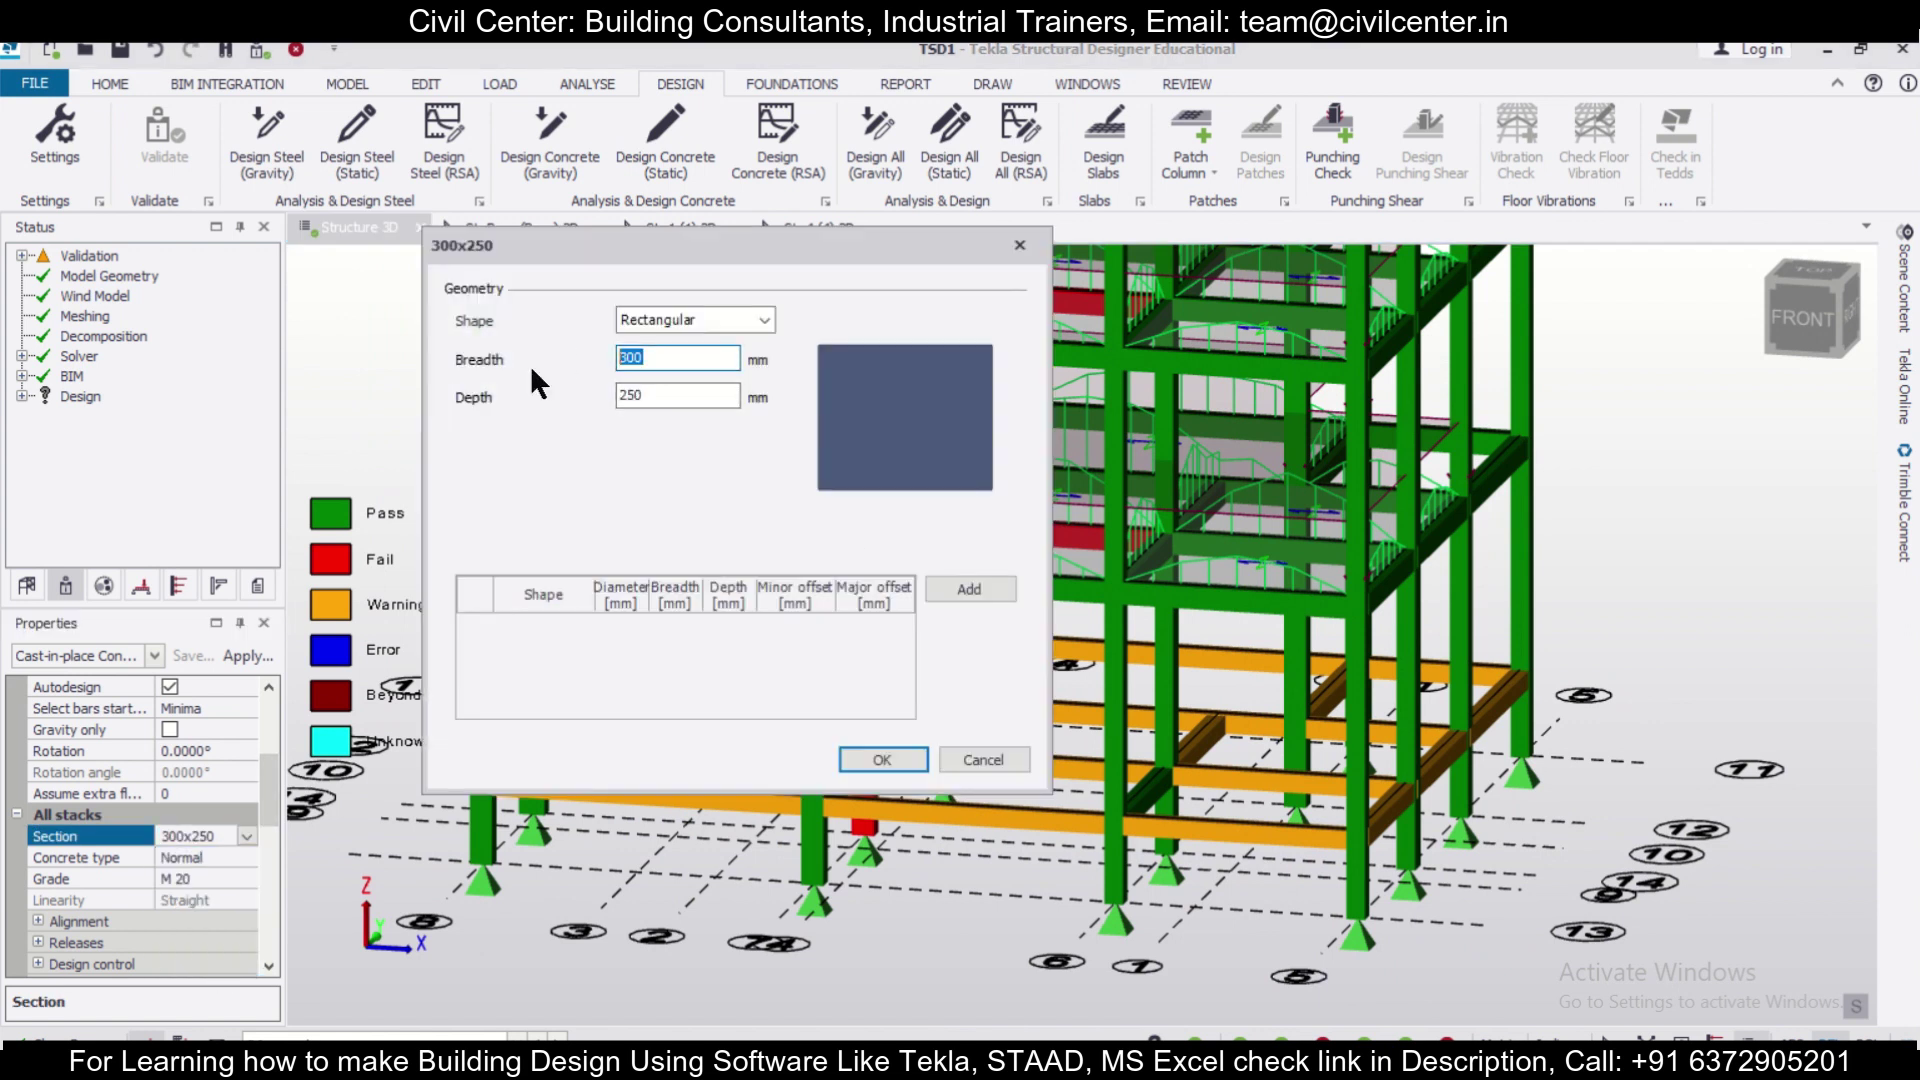
{"action": "type", "text": "375"}
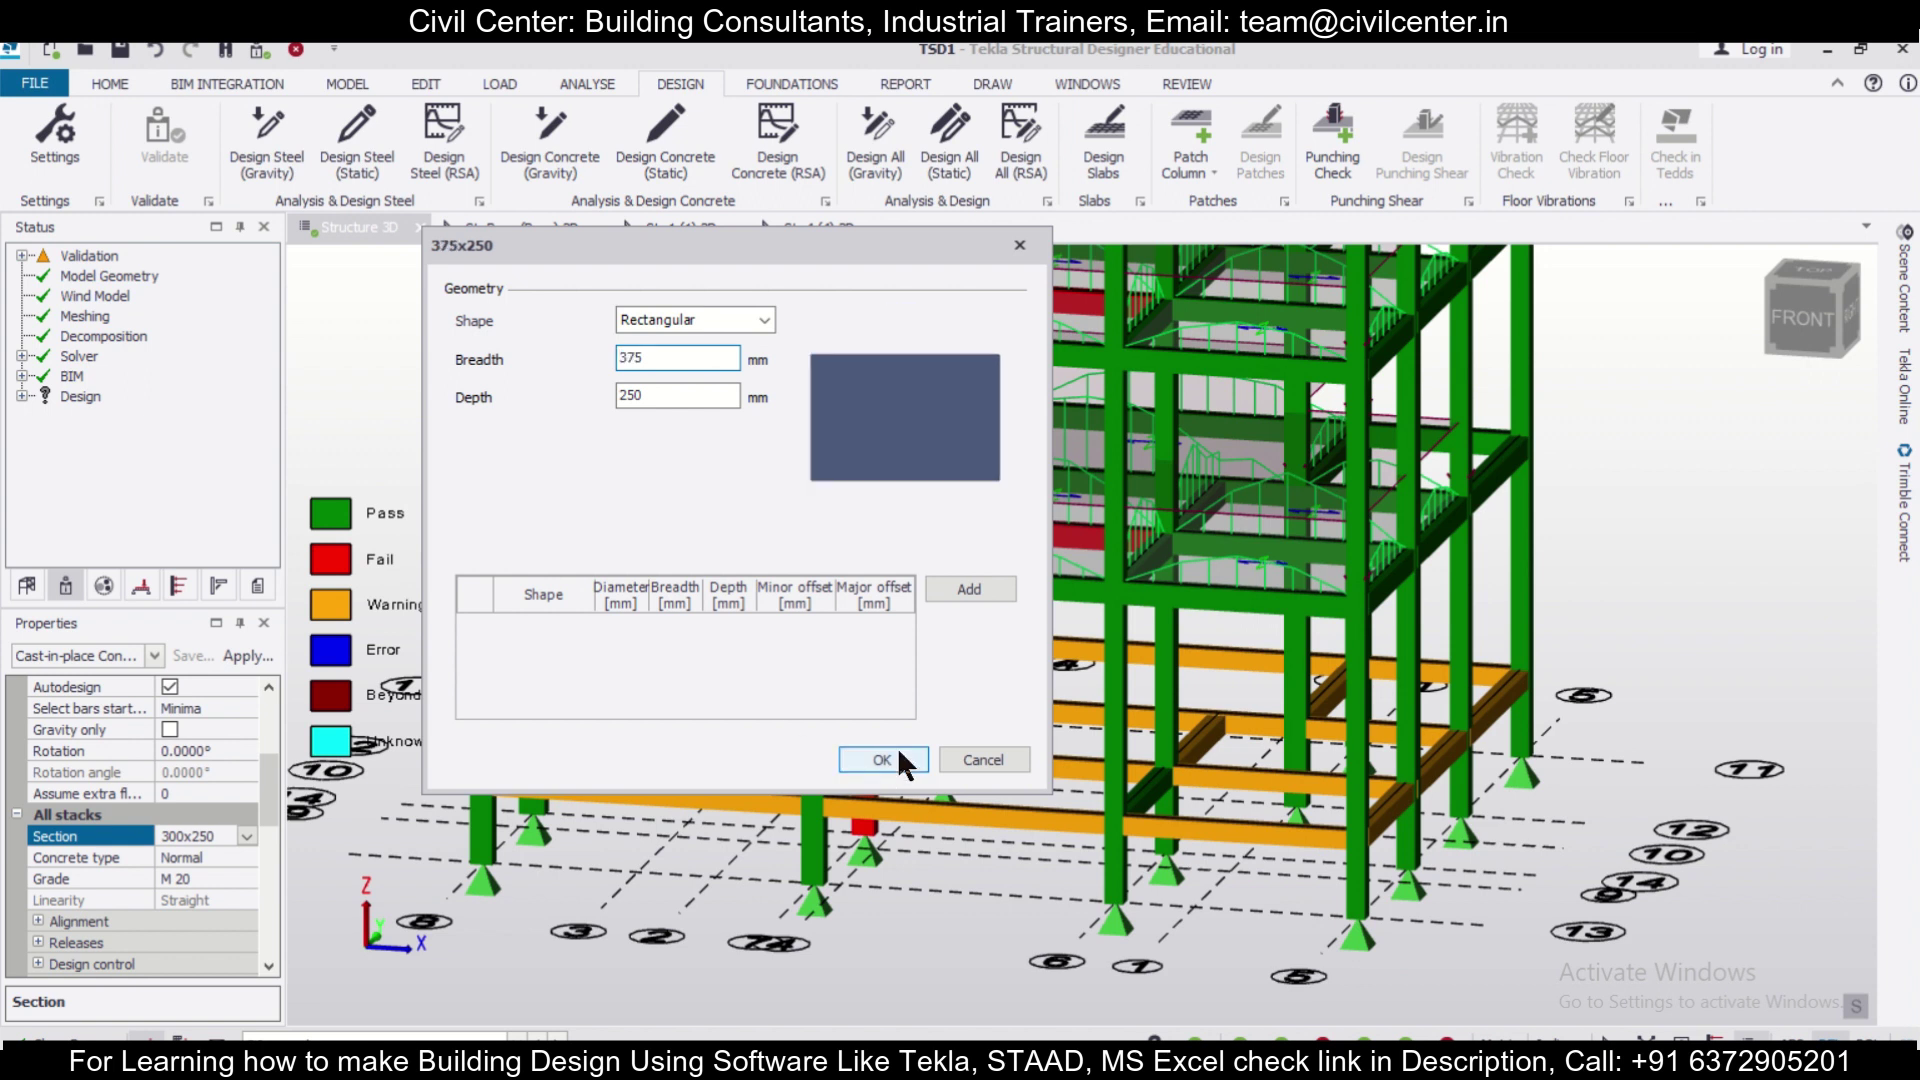
{"action": "left_click", "coordinate": [884, 759]}
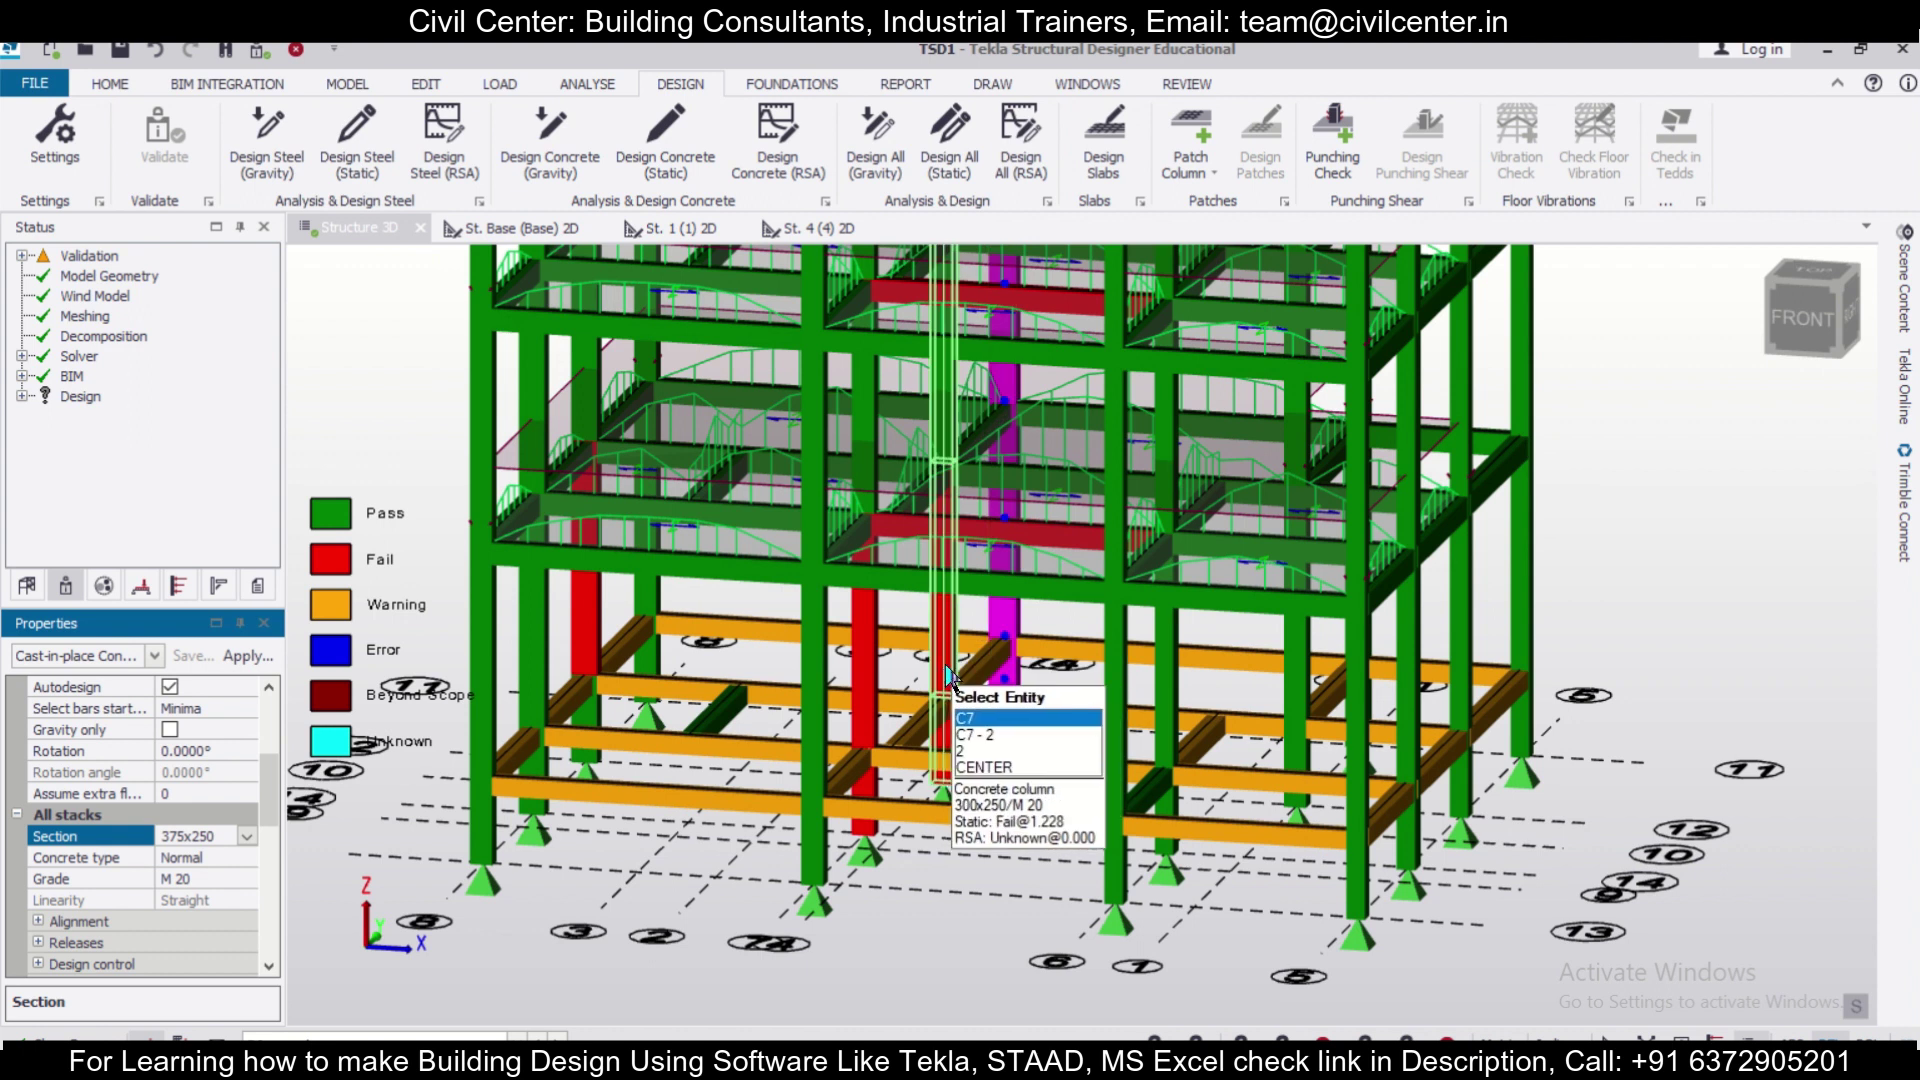
Assign the 350x250 section to all stacks of failing column C7.
{"action": "left_click", "coordinate": [930, 788]}
{"action": "left_click", "coordinate": [236, 834]}
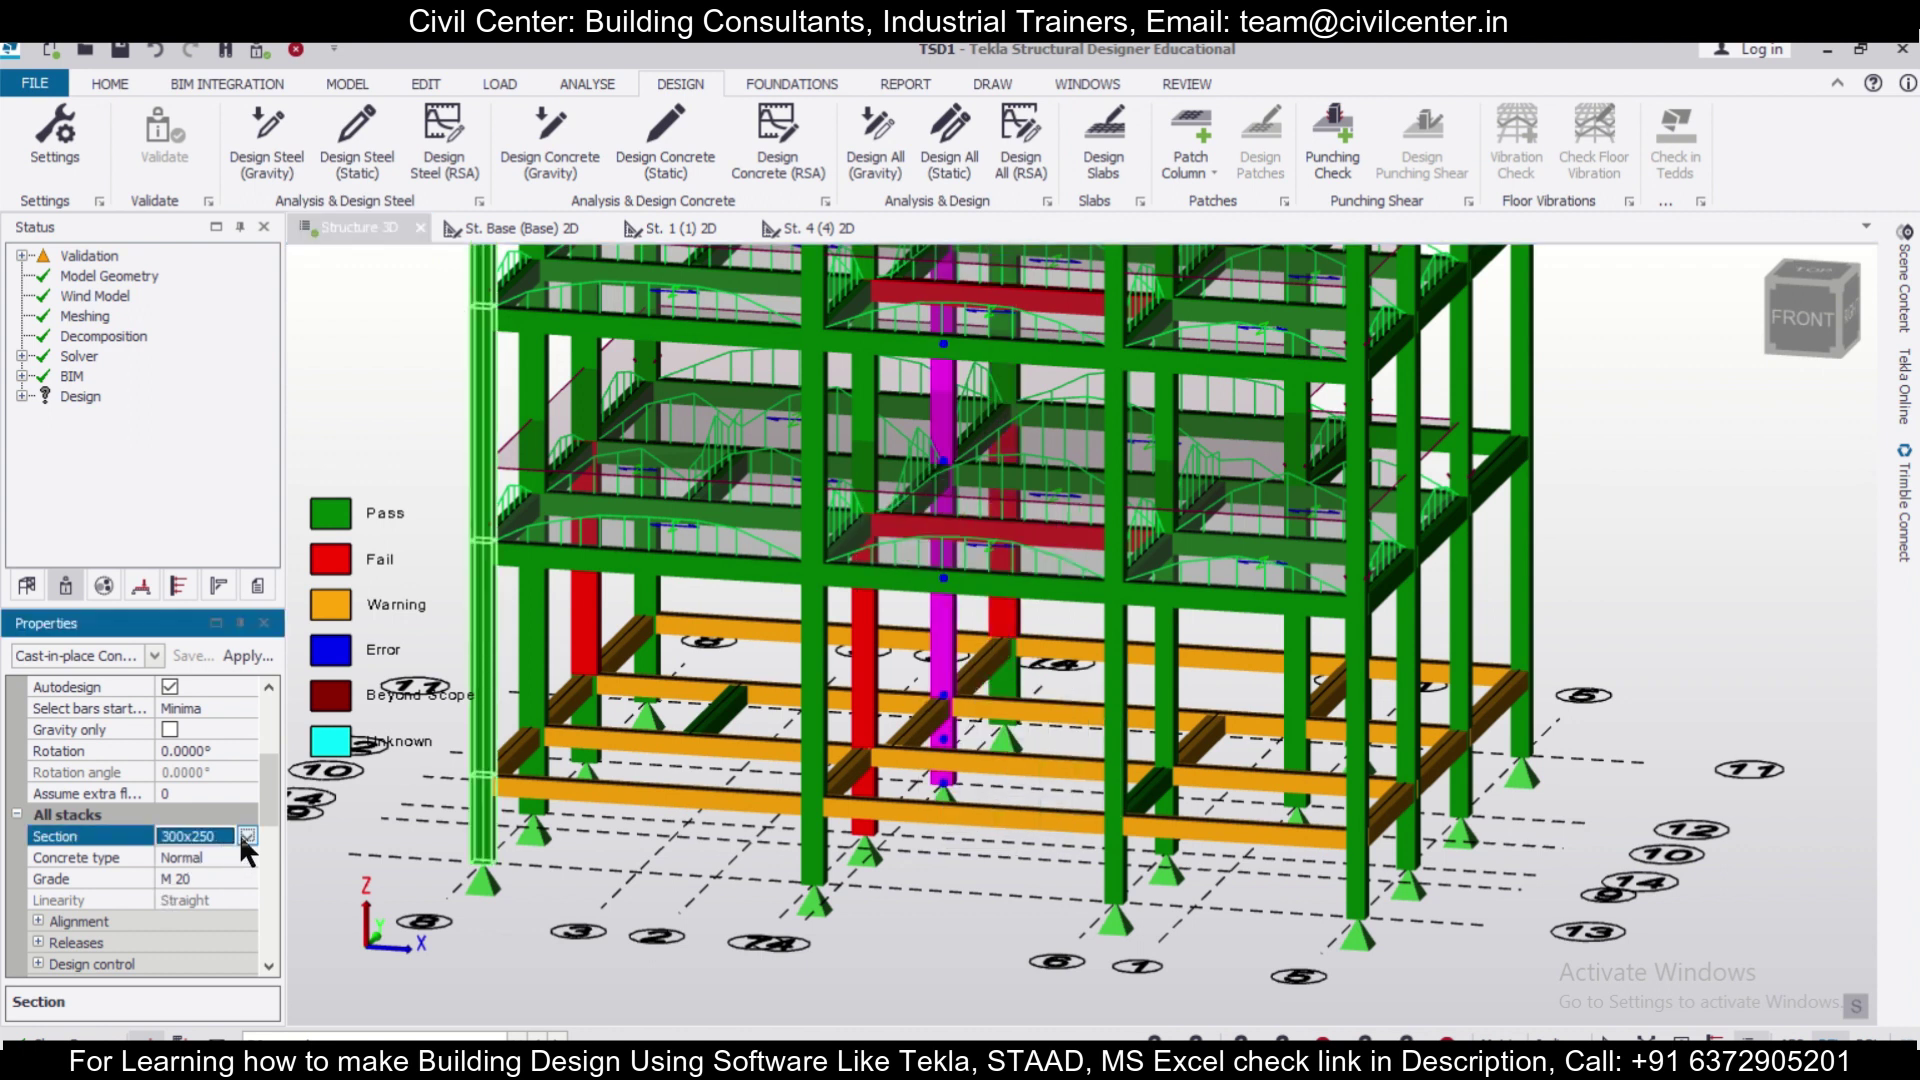
{"action": "left_click", "coordinate": [246, 838]}
{"action": "left_click", "coordinate": [198, 921]}
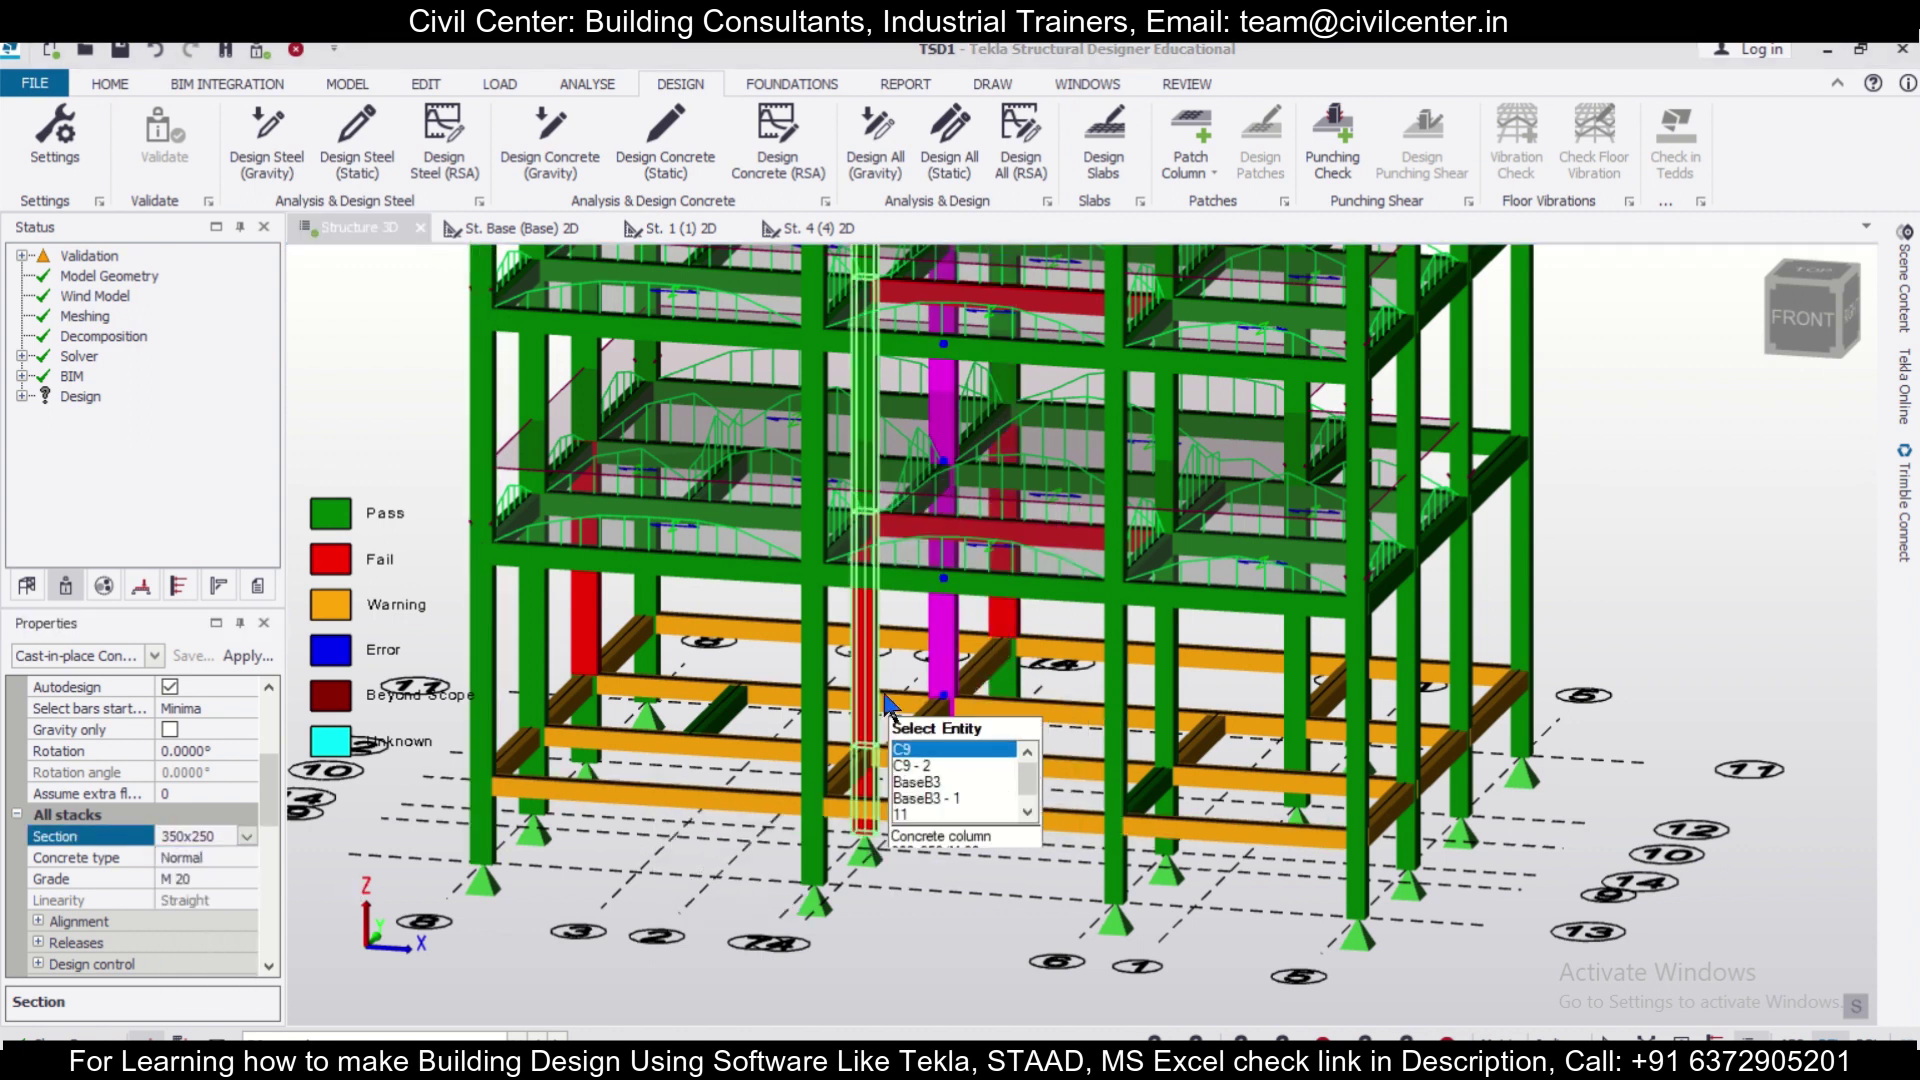
Assign the 350x250 section to all stacks of failing column C9.
{"action": "left_click", "coordinate": [875, 770]}
{"action": "left_click", "coordinate": [236, 831]}
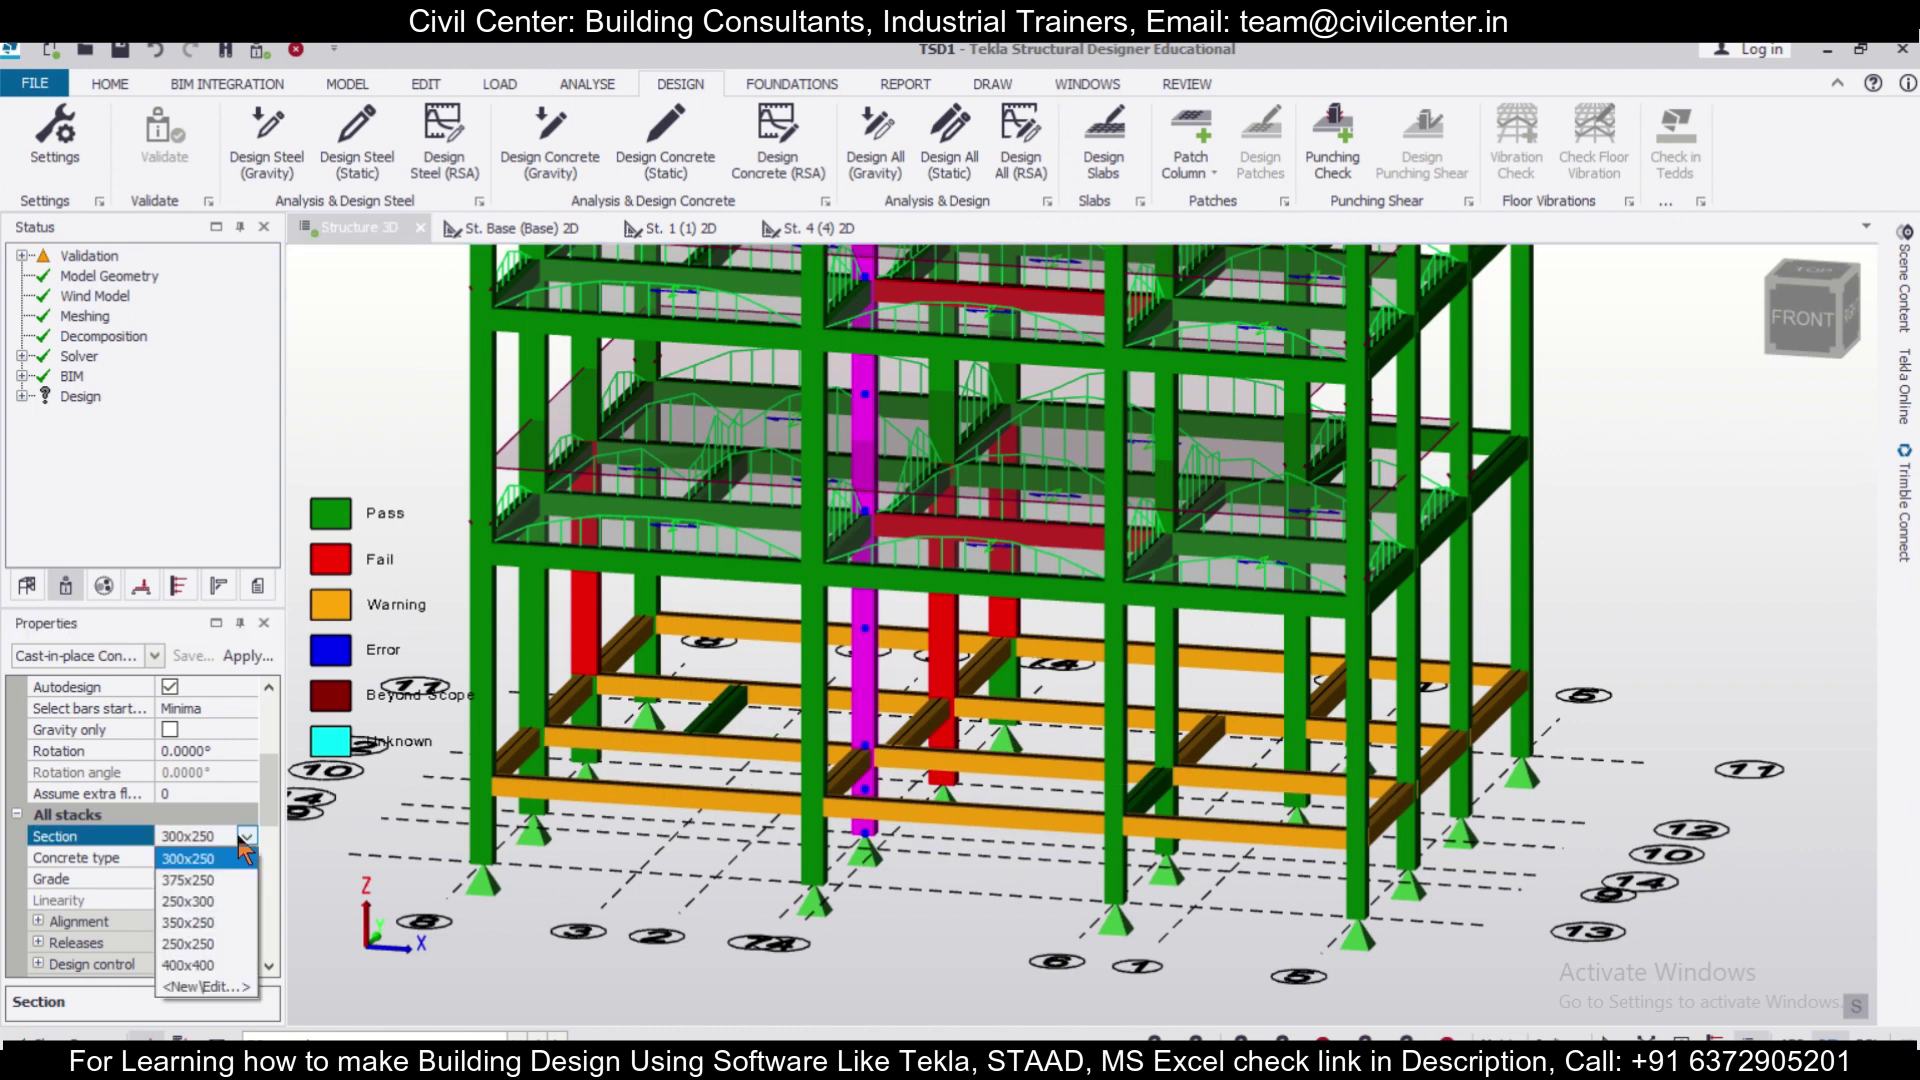
{"action": "left_click", "coordinate": [190, 900]}
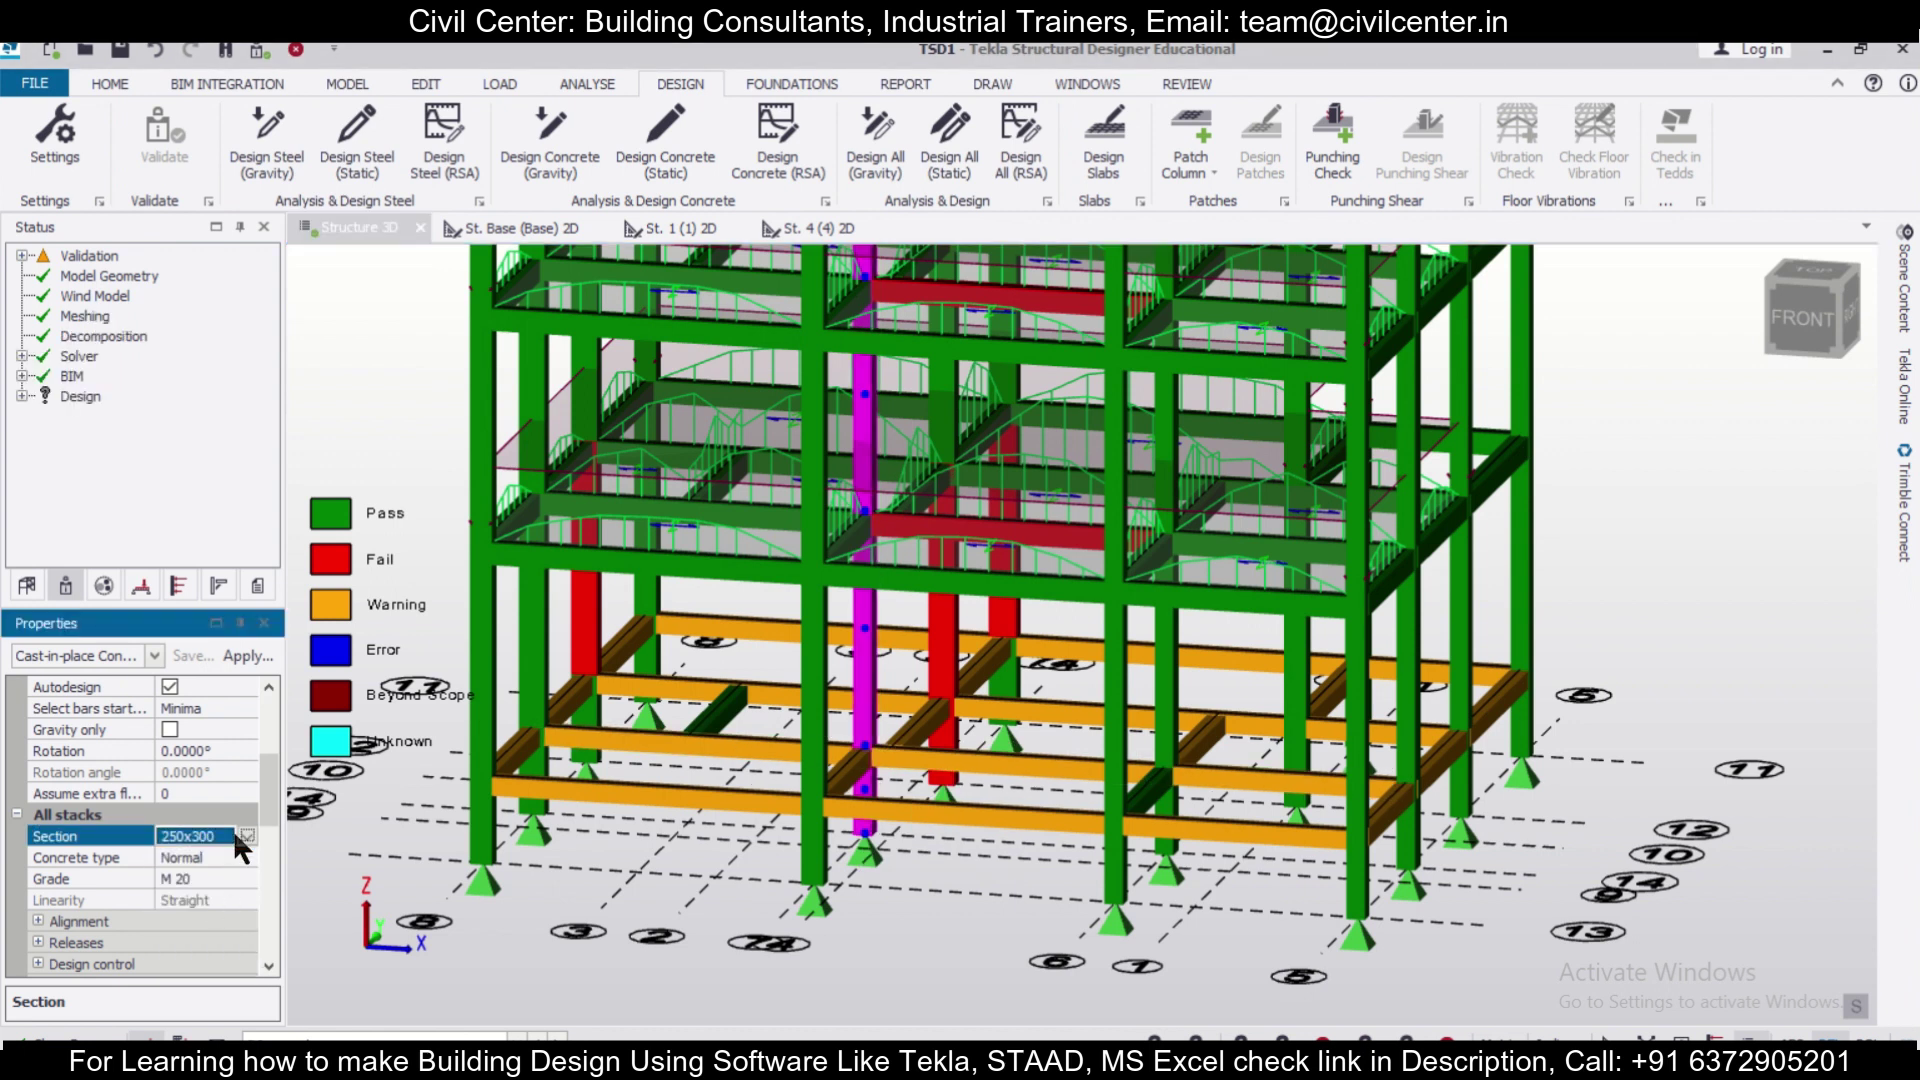
{"action": "left_click", "coordinate": [242, 836]}
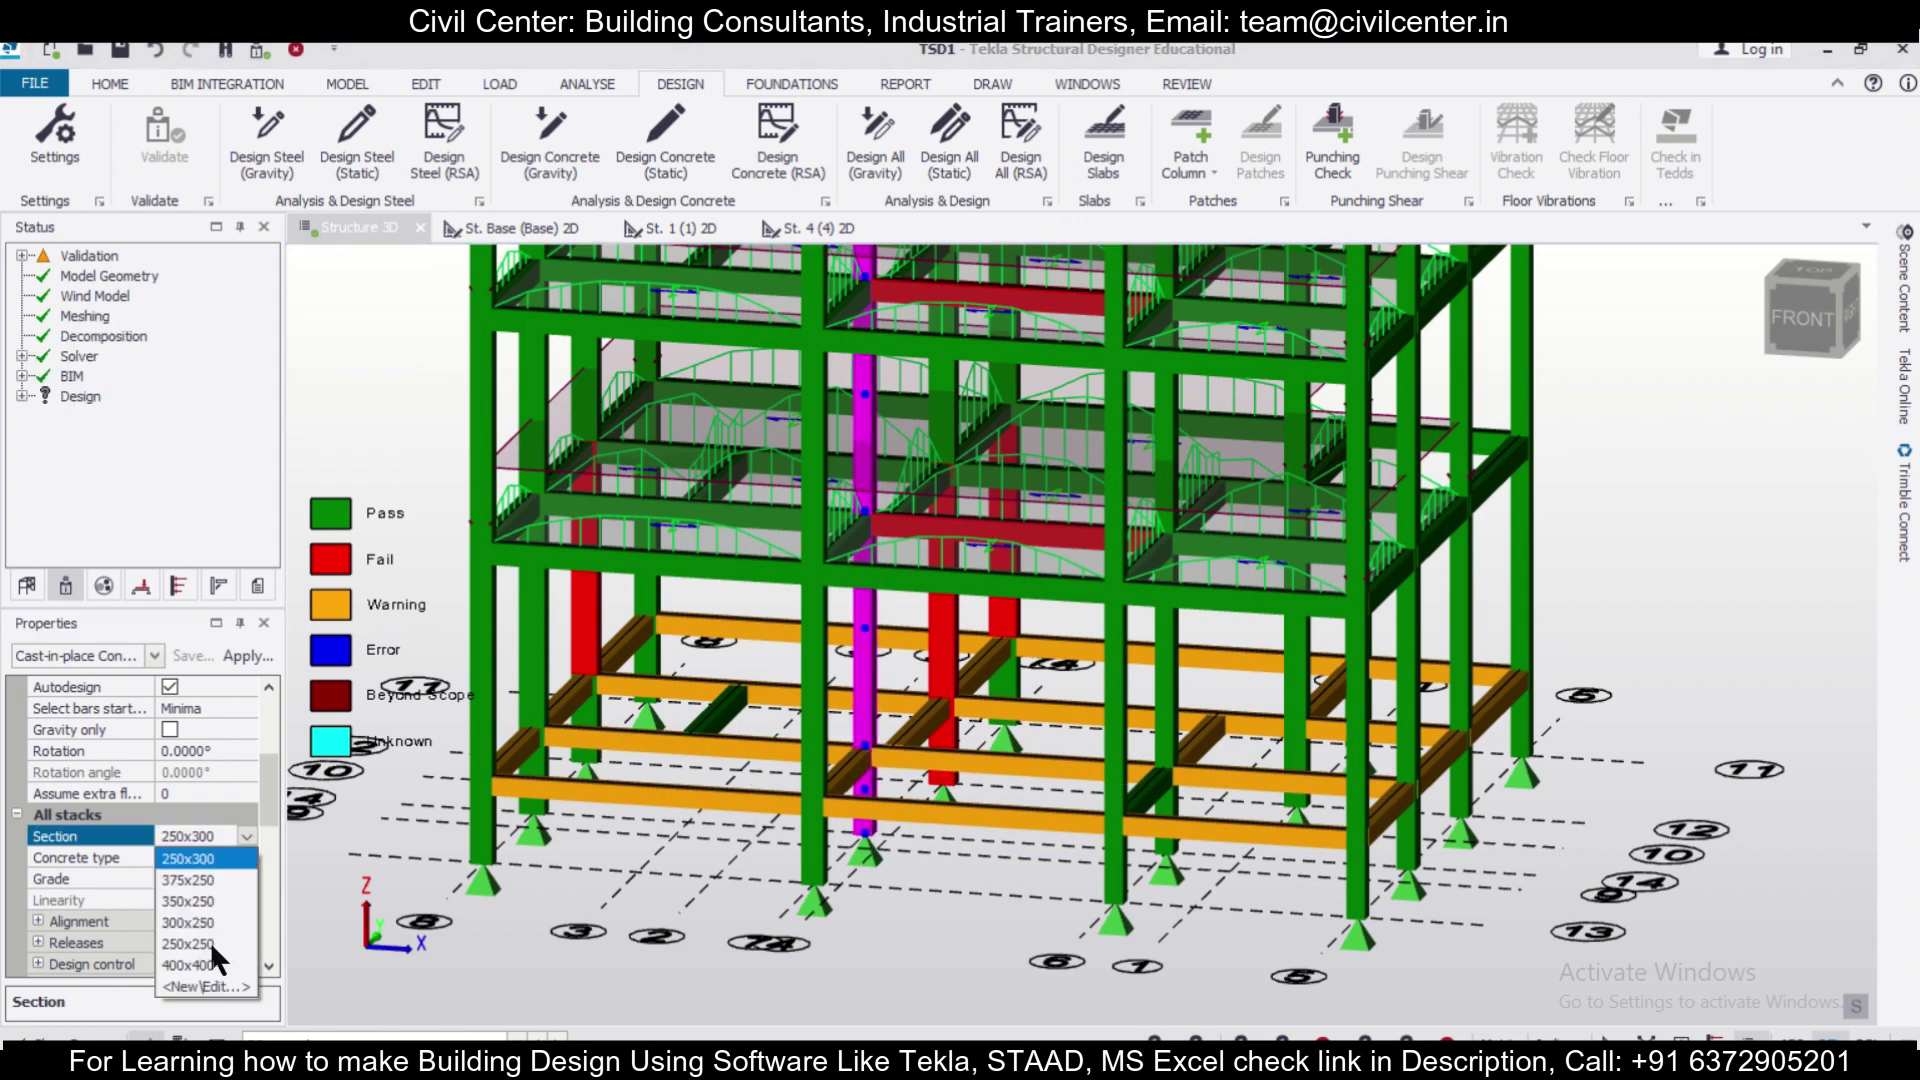
{"action": "left_click", "coordinate": [190, 900]}
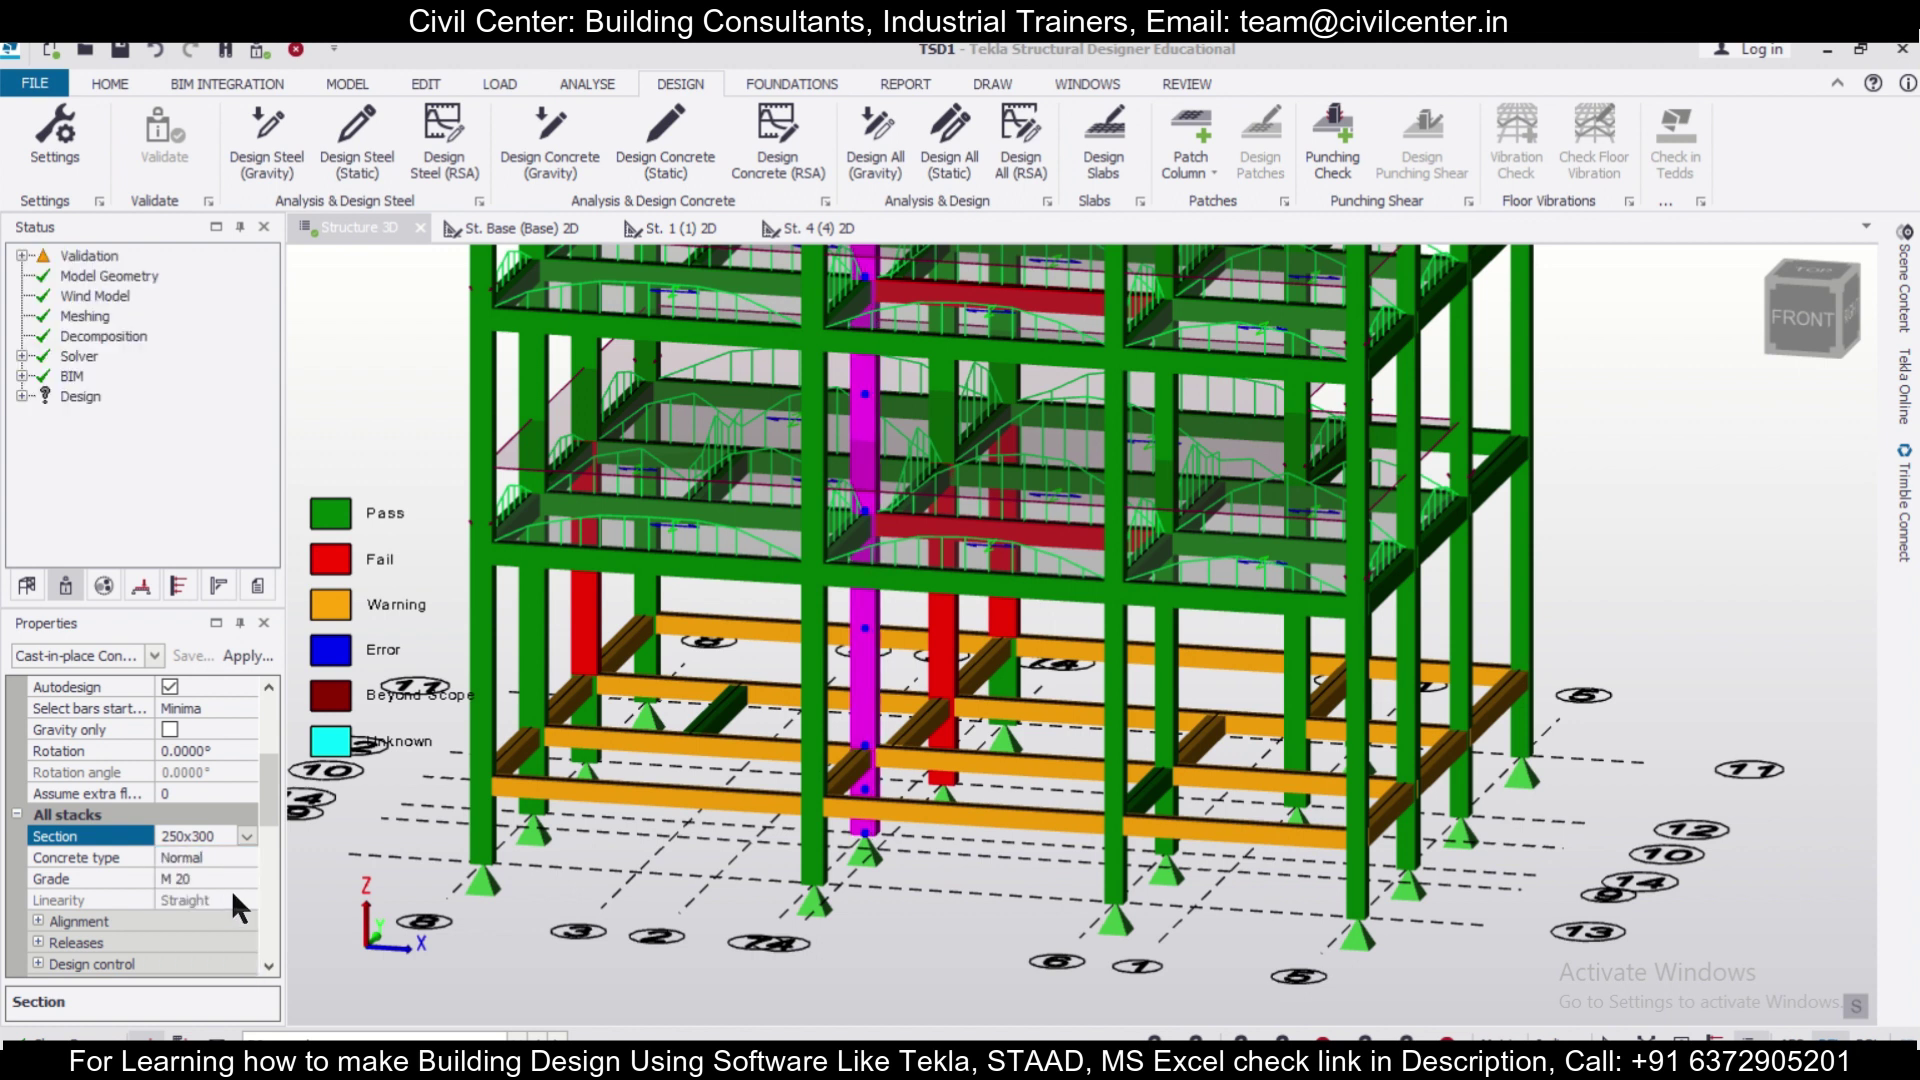
Add the column behind C9 and column C2 to the selection and run the static design on the selected columns.
{"action": "left_click", "coordinate": [958, 678]}
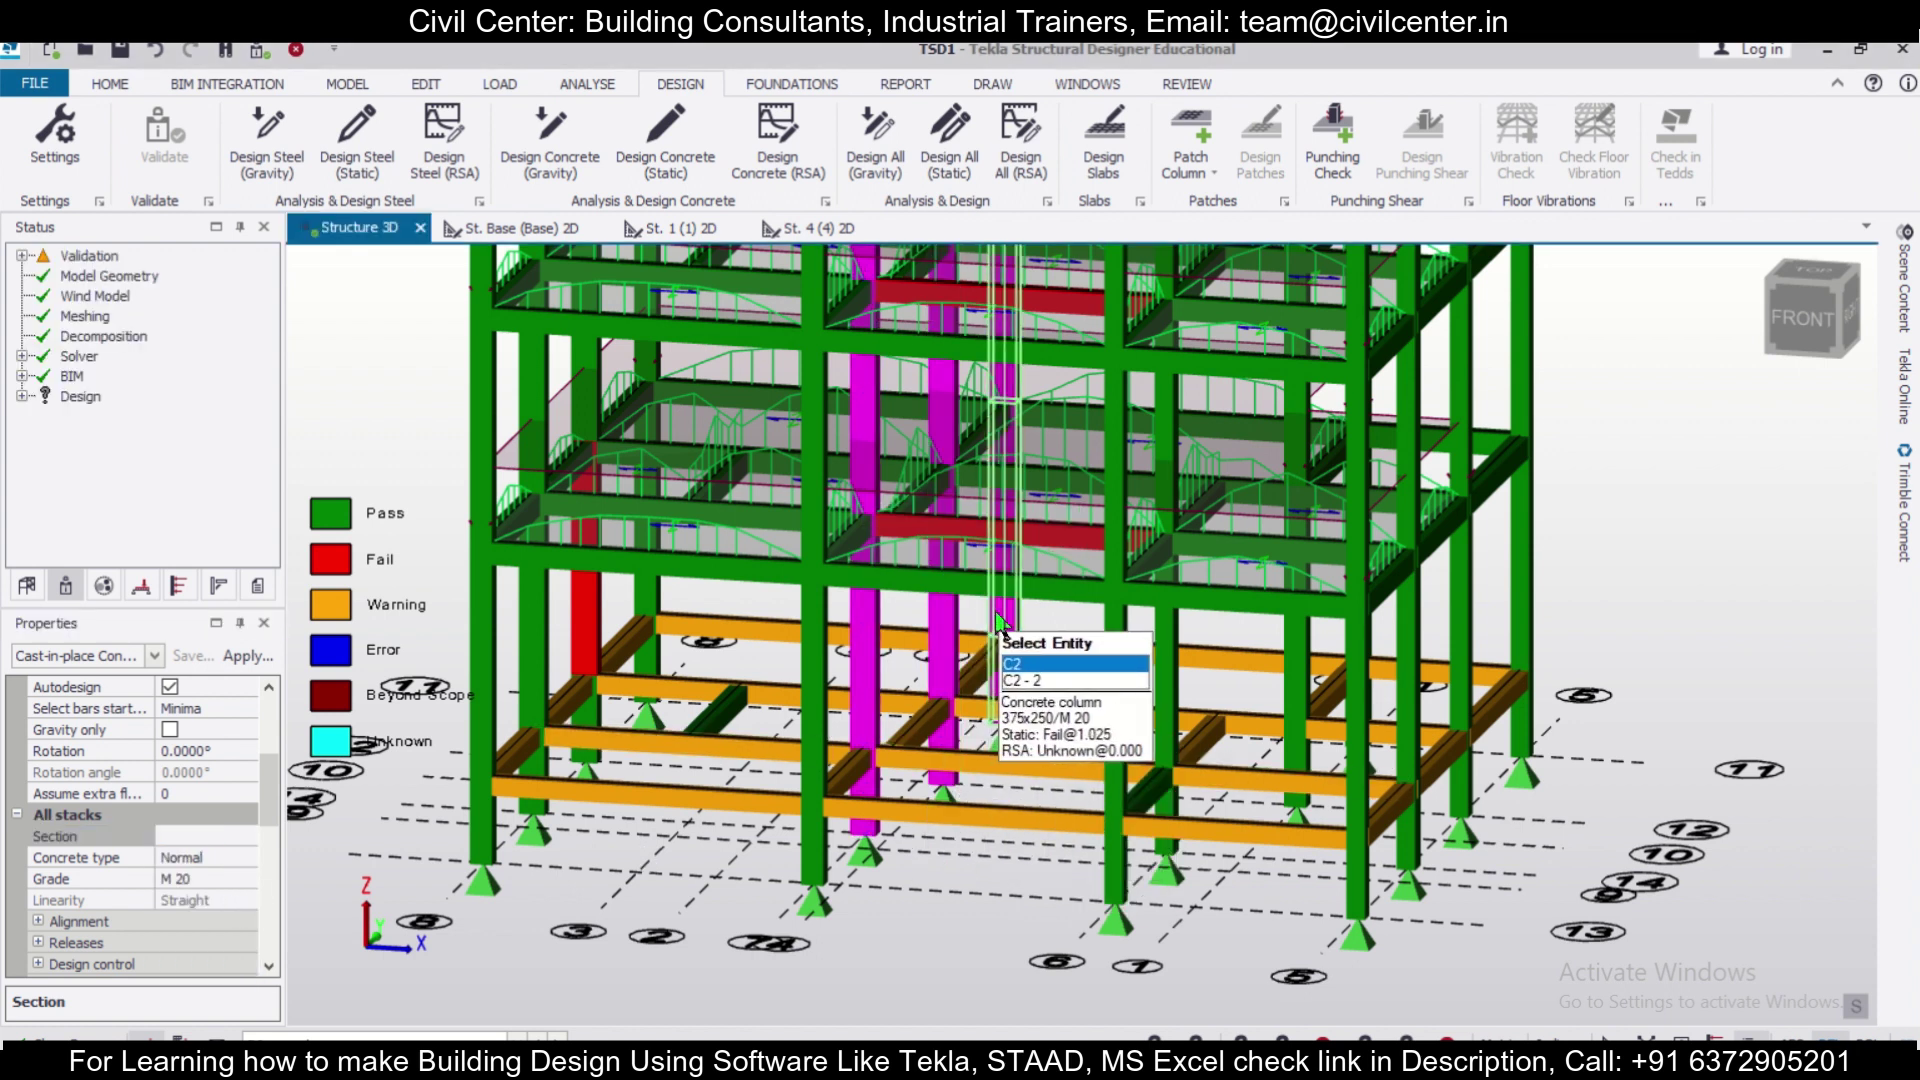
{"action": "right_click", "coordinate": [1000, 624]}
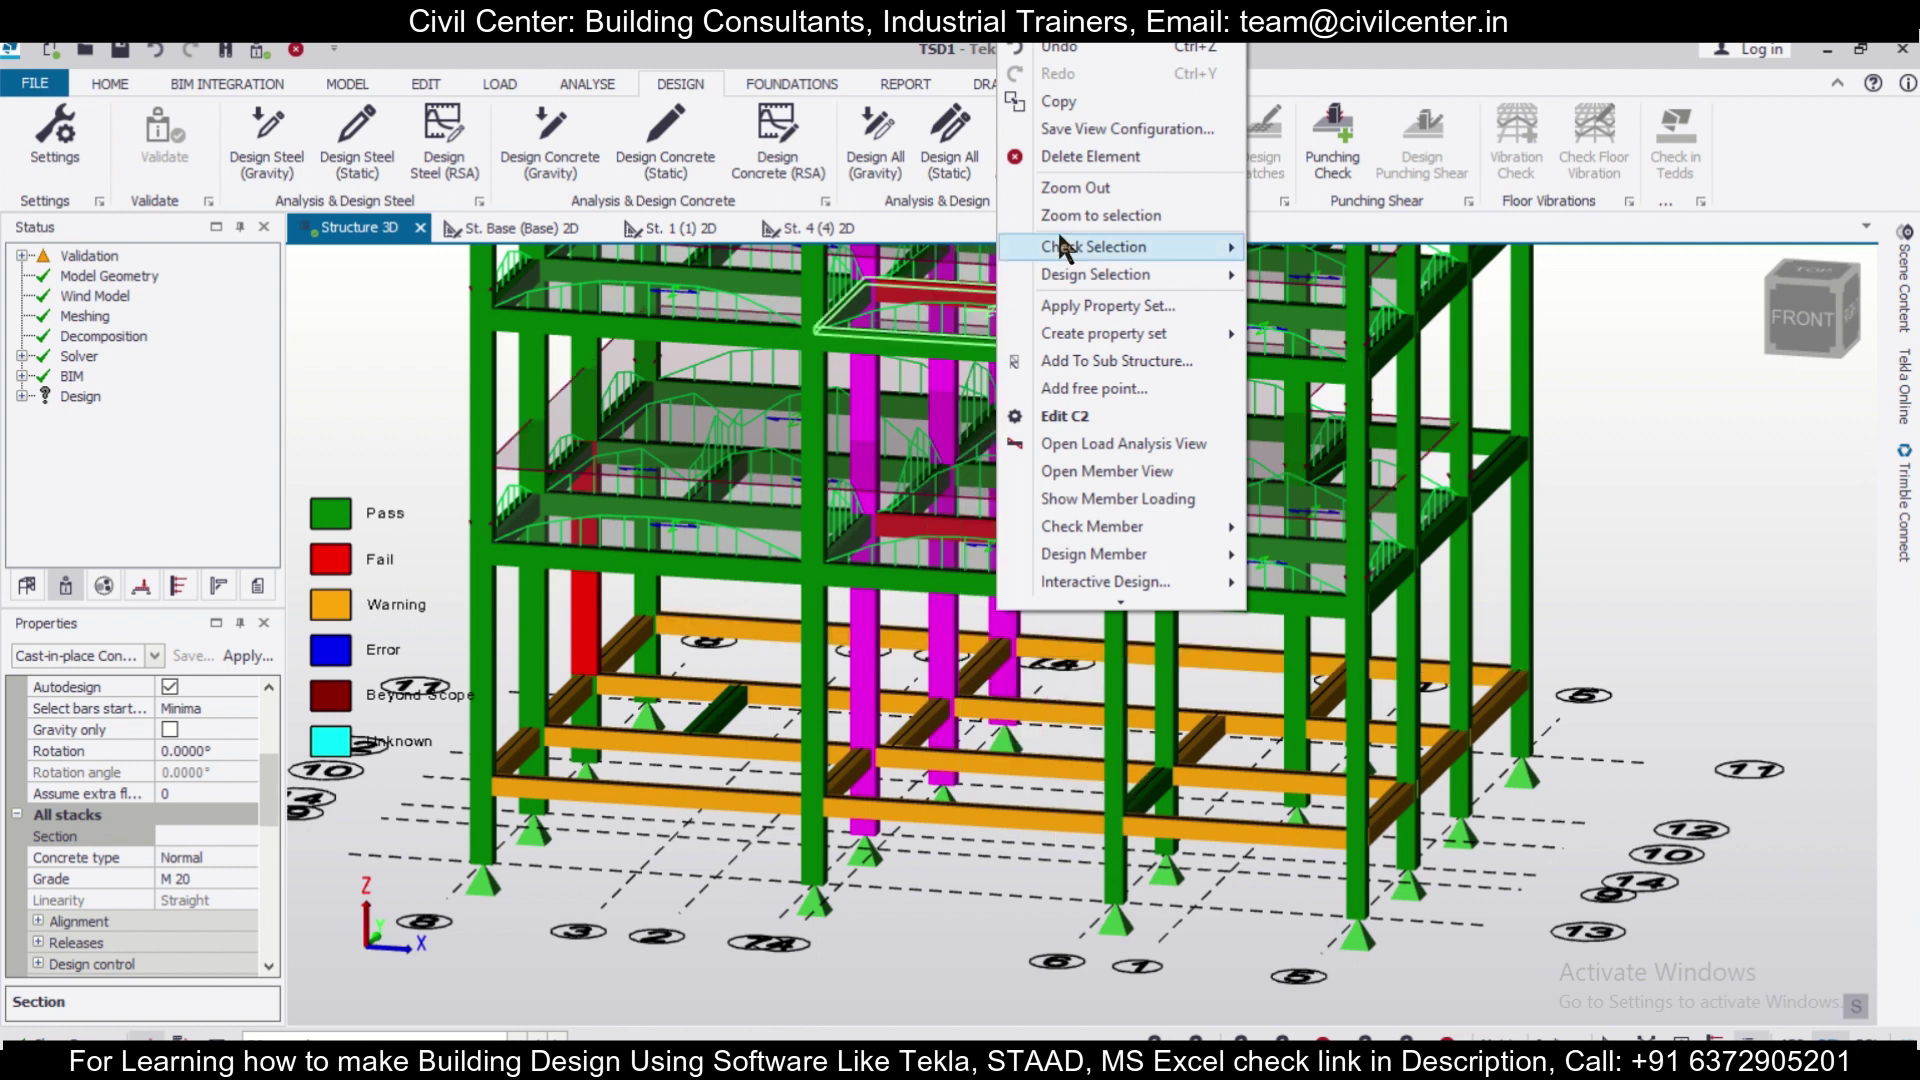
{"action": "mouse_move", "coordinate": [1145, 275]}
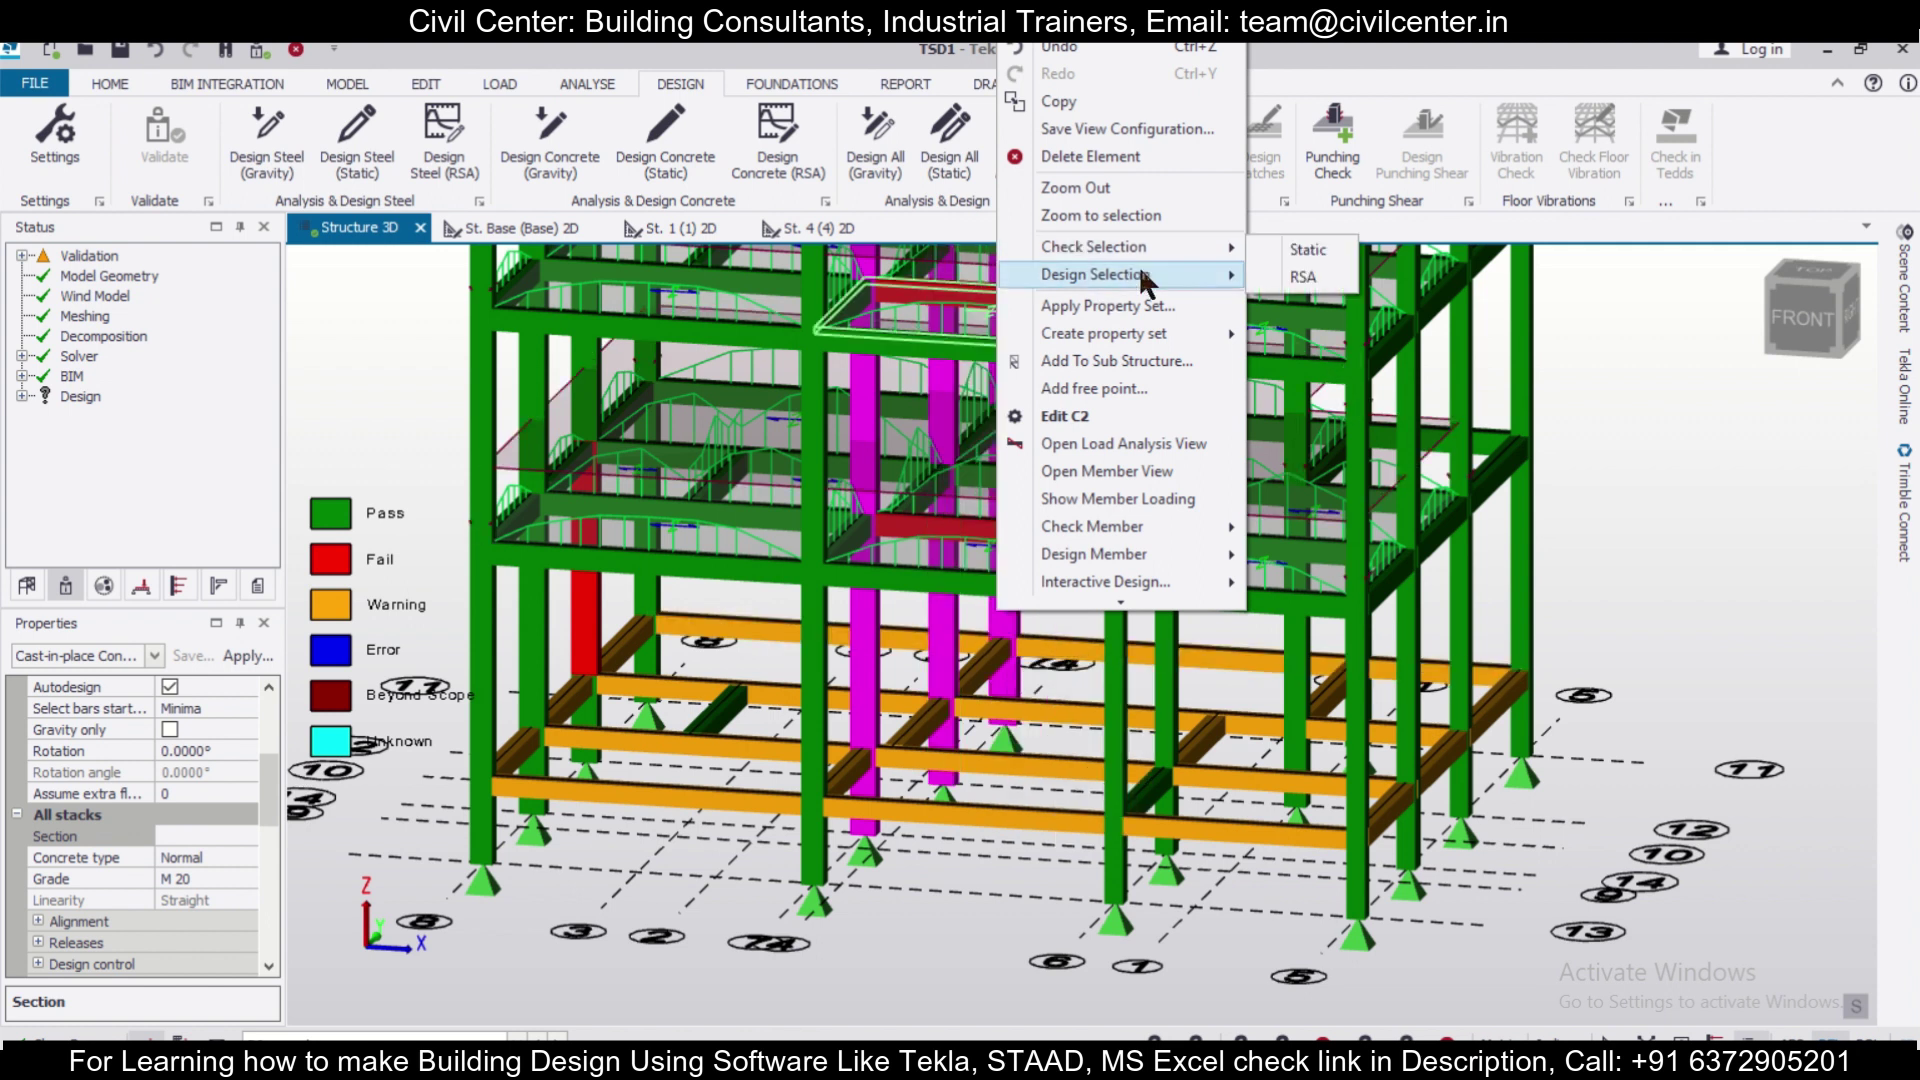
{"action": "left_click", "coordinate": [1287, 262]}
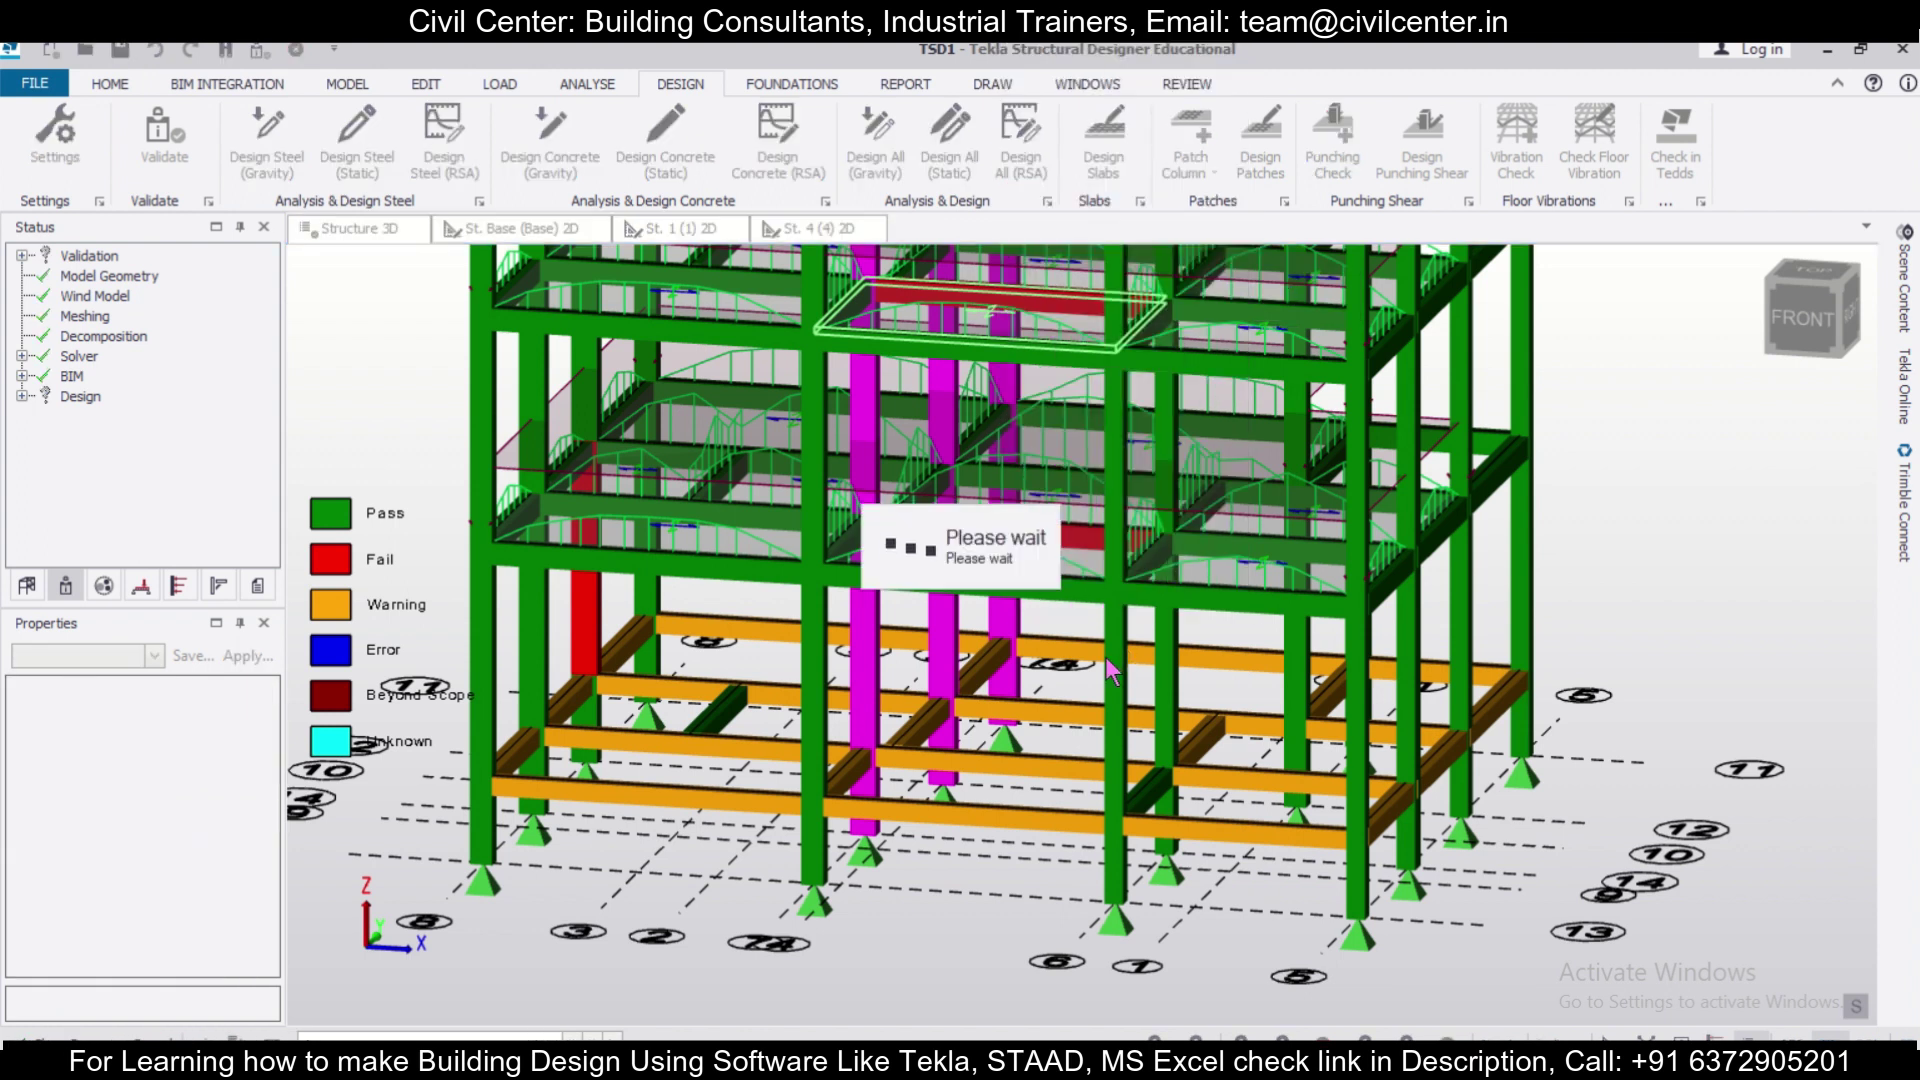
{"action": "mouse_move", "coordinate": [1093, 668]}
{"action": "scroll", "coordinate": [1093, 668], "scroll_direction": "down", "scroll_amount": 1}
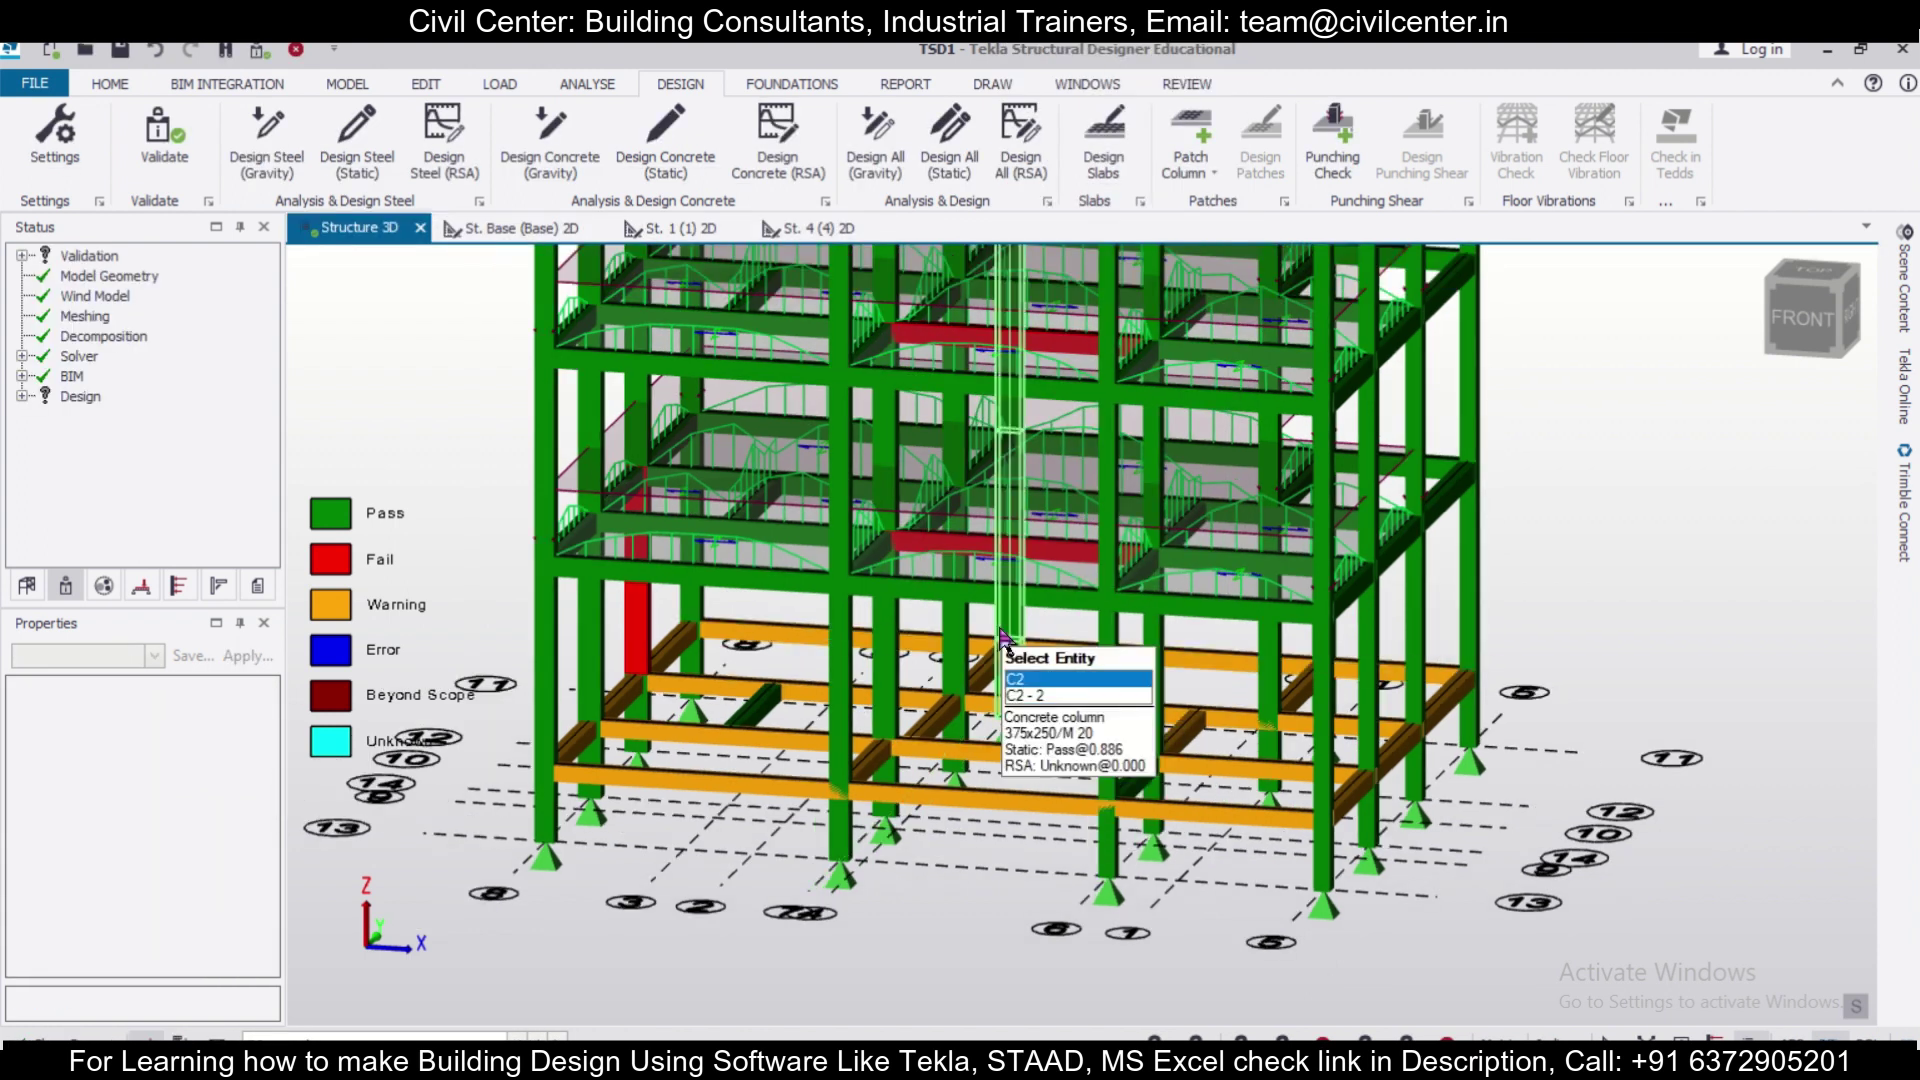
Run the static member design of column C2 and review its longitudinal bars summary.
{"action": "left_click", "coordinate": [1005, 635]}
{"action": "right_click", "coordinate": [1005, 635]}
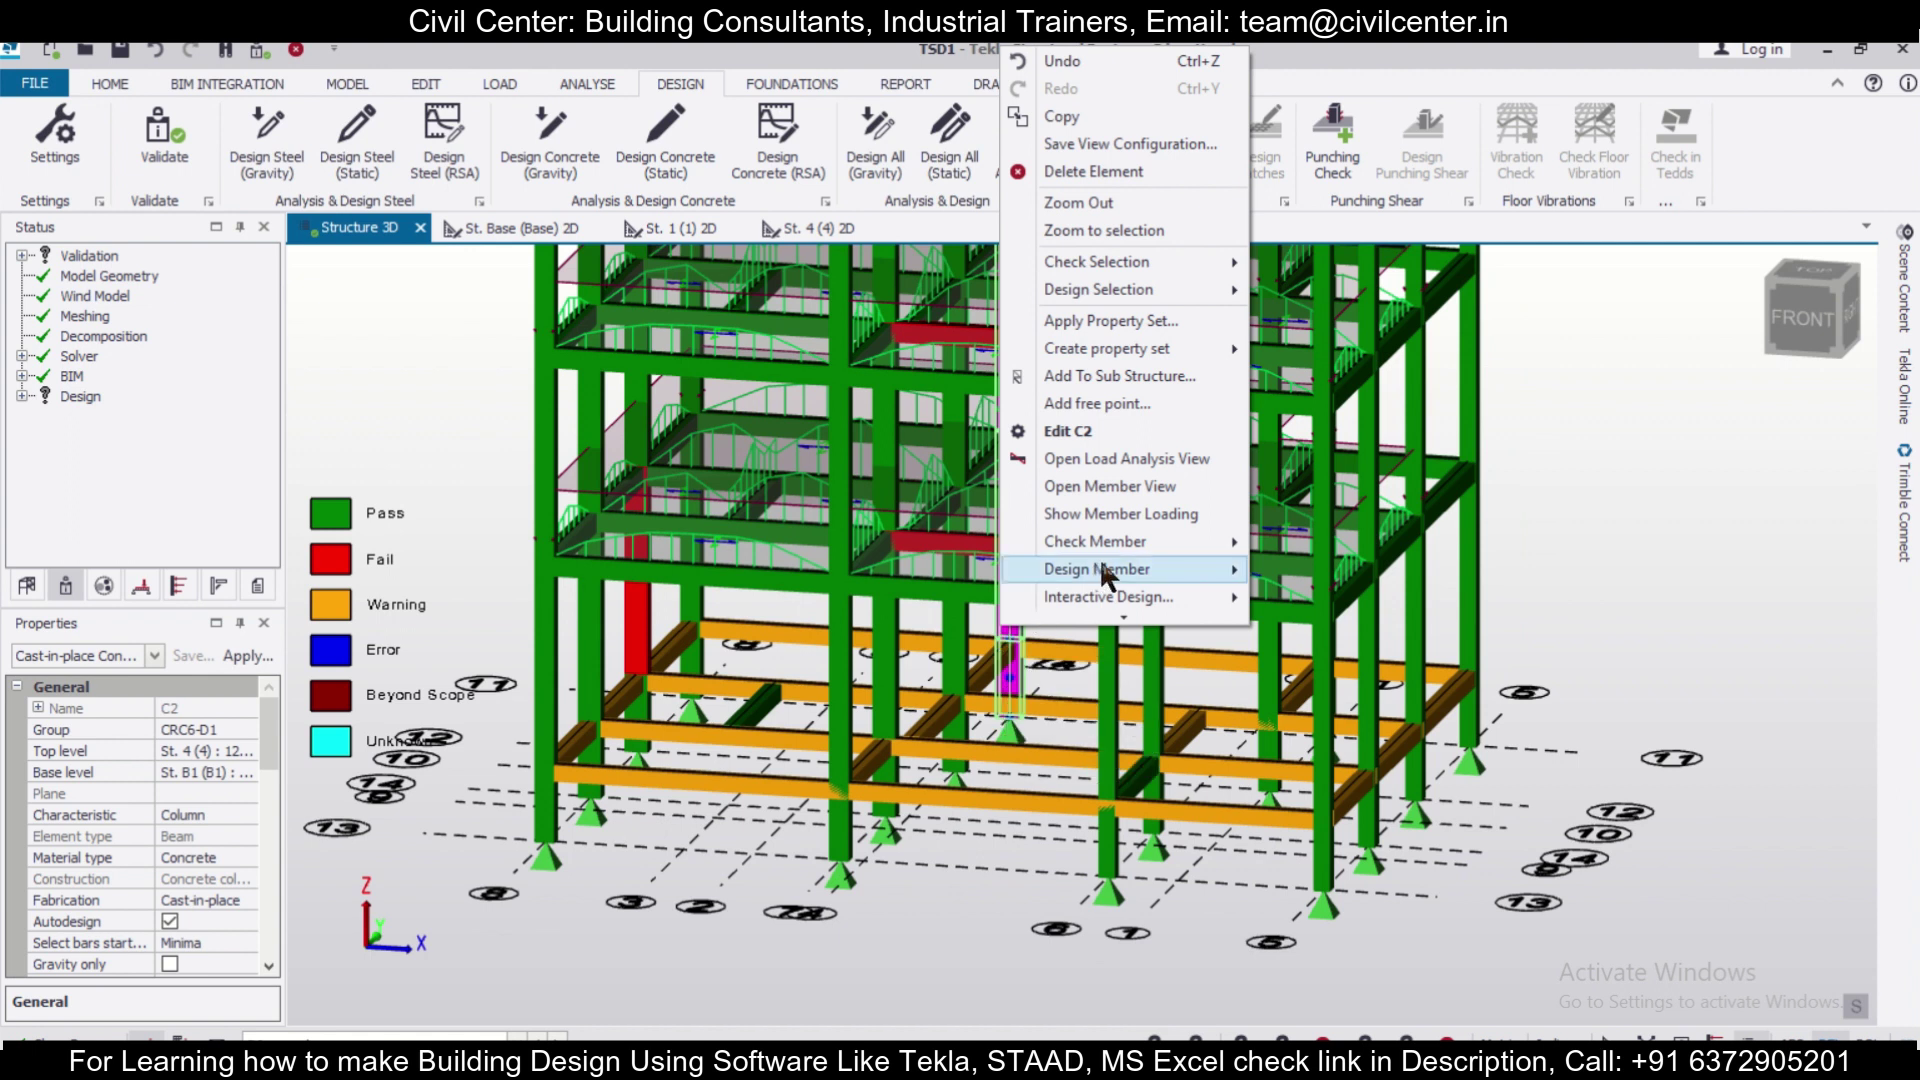
{"action": "mouse_move", "coordinate": [1220, 569]}
{"action": "left_click", "coordinate": [1300, 571]}
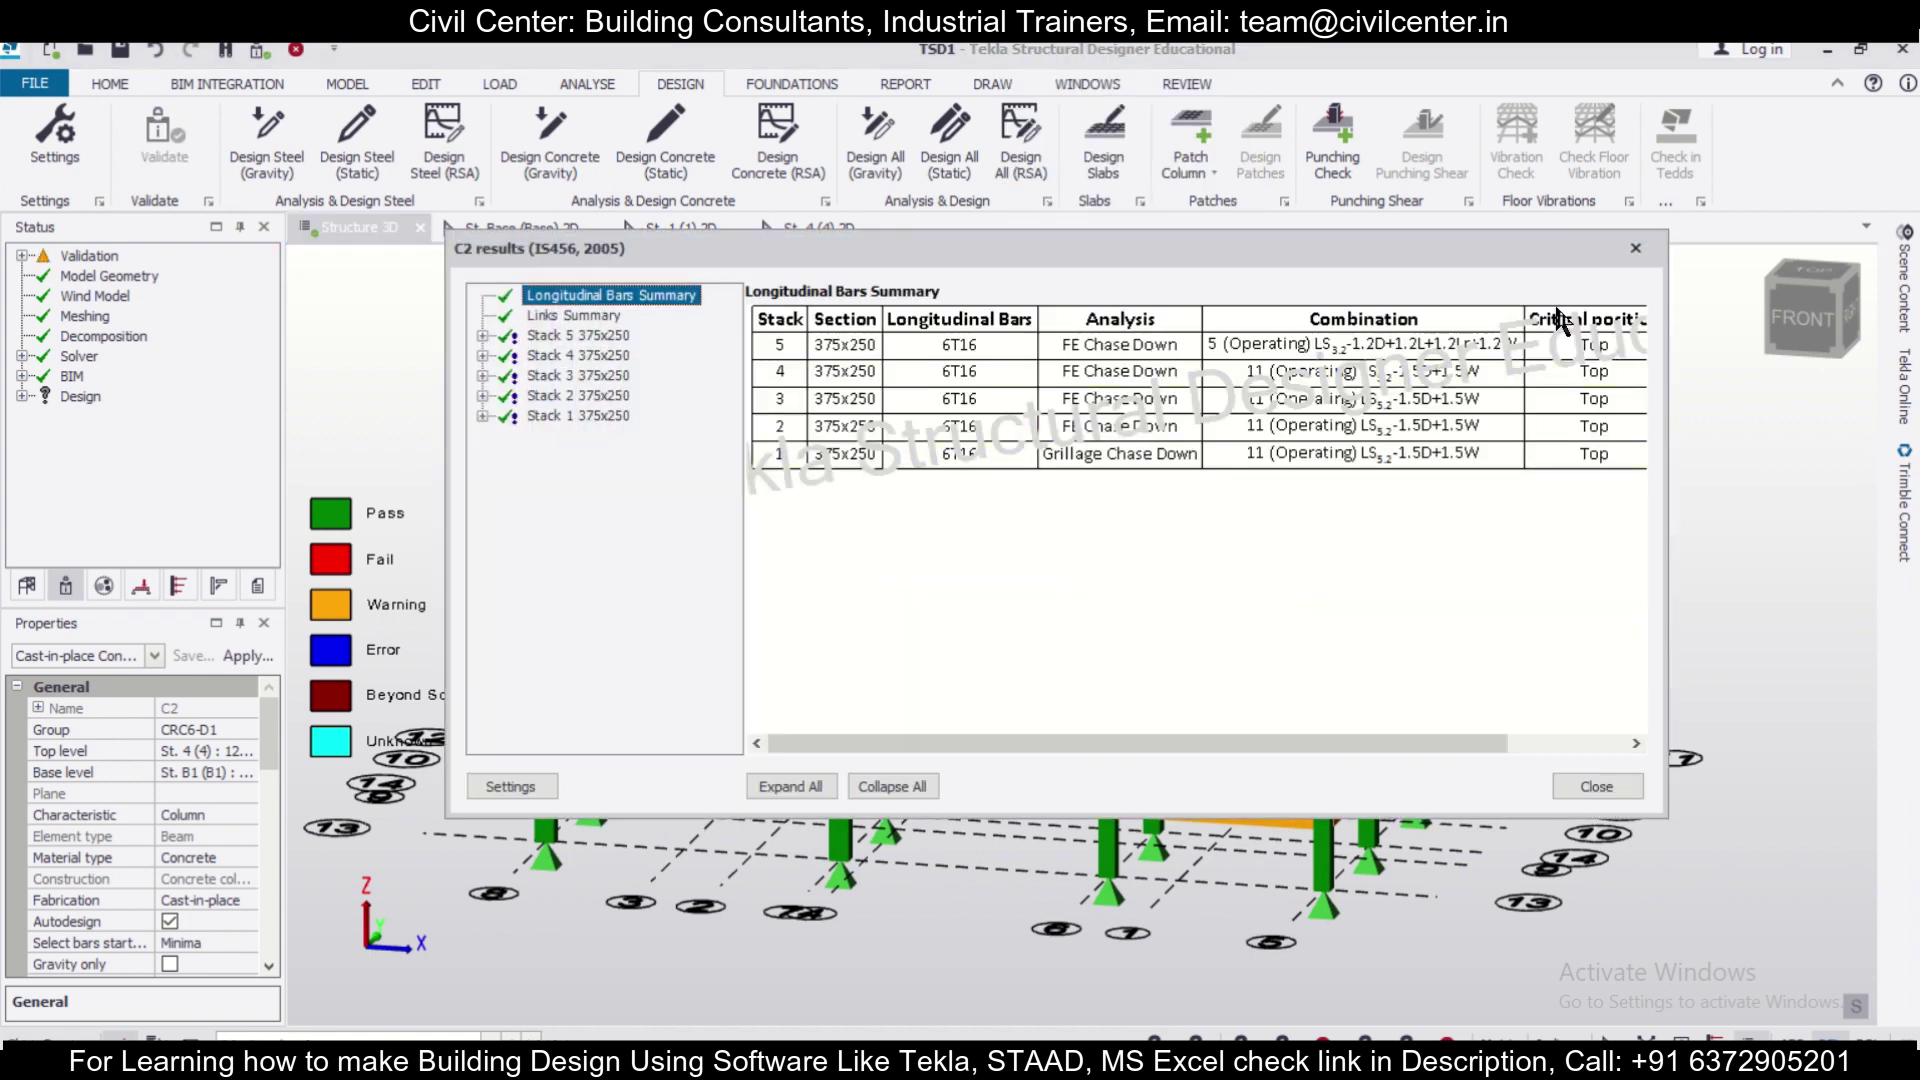
{"action": "left_click", "coordinate": [1636, 248]}
Run the static member design of column C9 and review the bars and ratios of its stacks.
{"action": "left_click", "coordinate": [889, 692]}
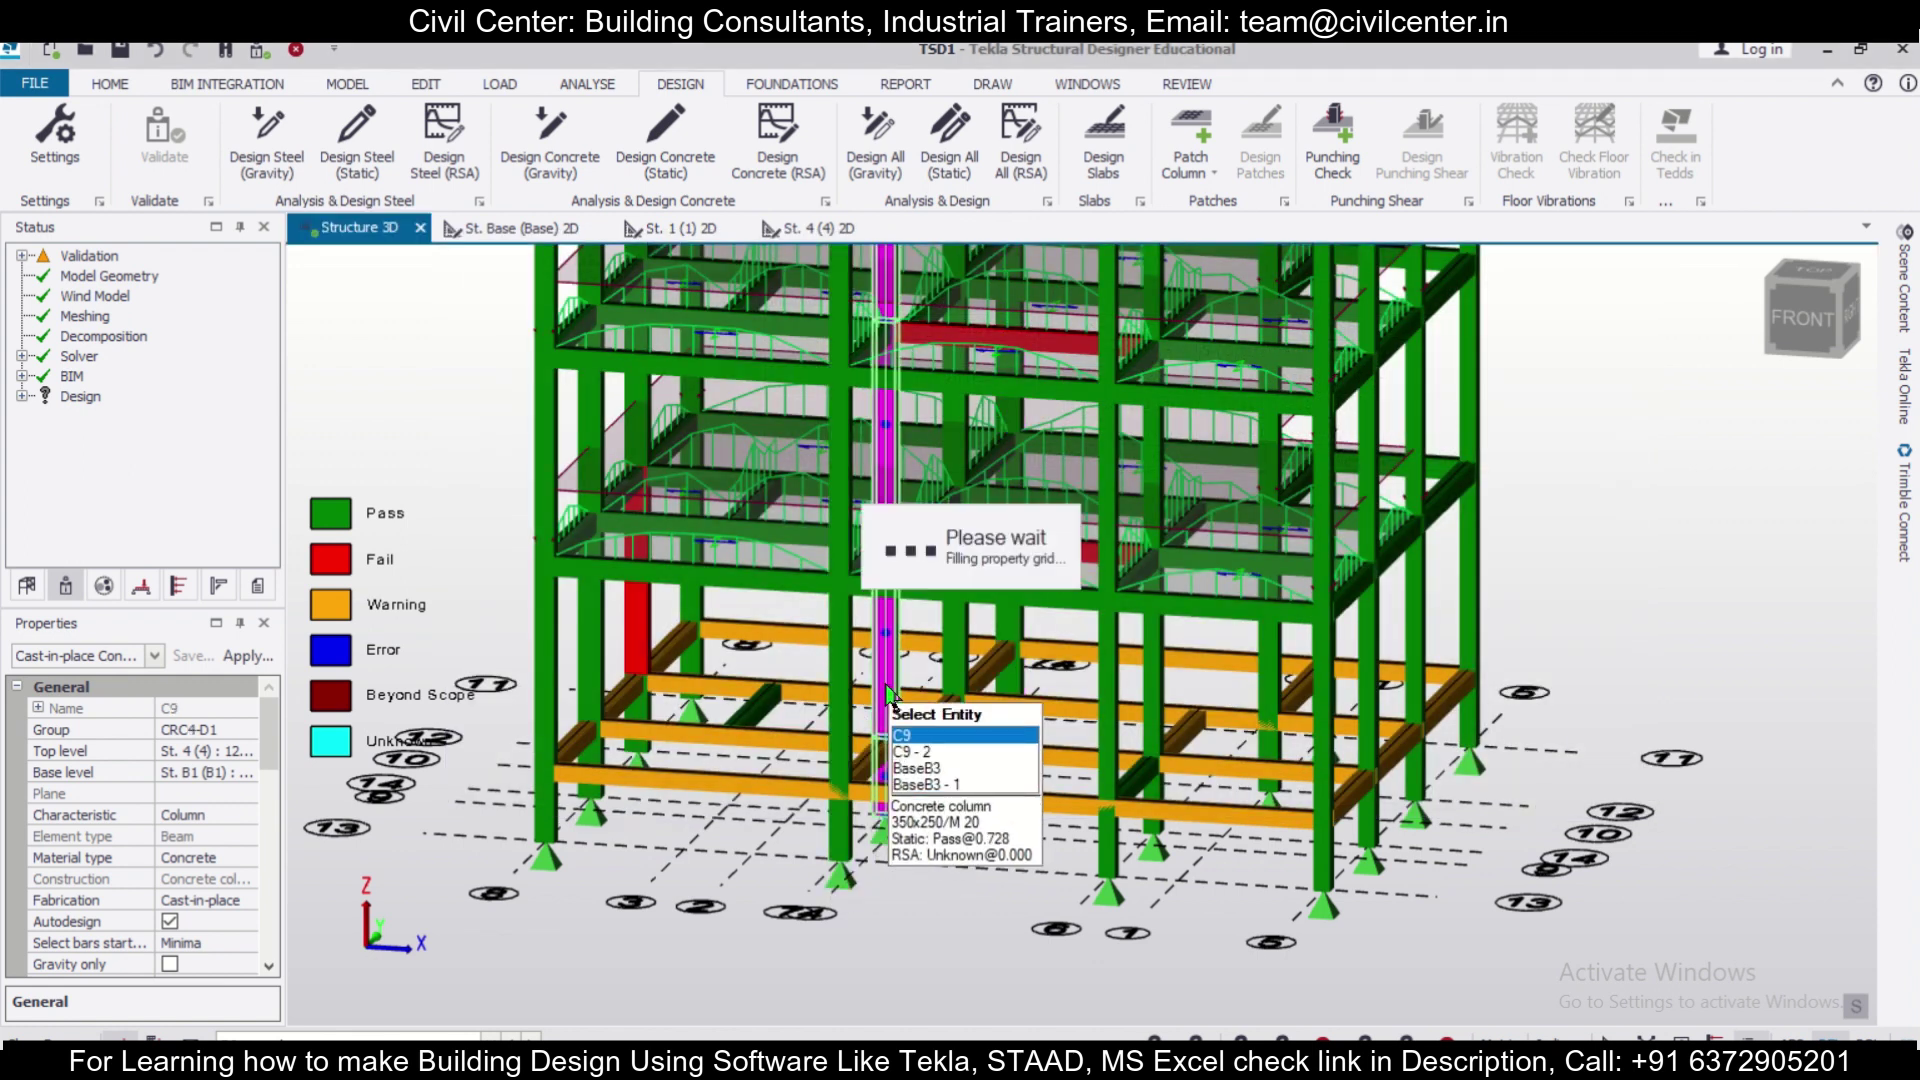
{"action": "right_click", "coordinate": [889, 692]}
{"action": "mouse_move", "coordinate": [1040, 578]}
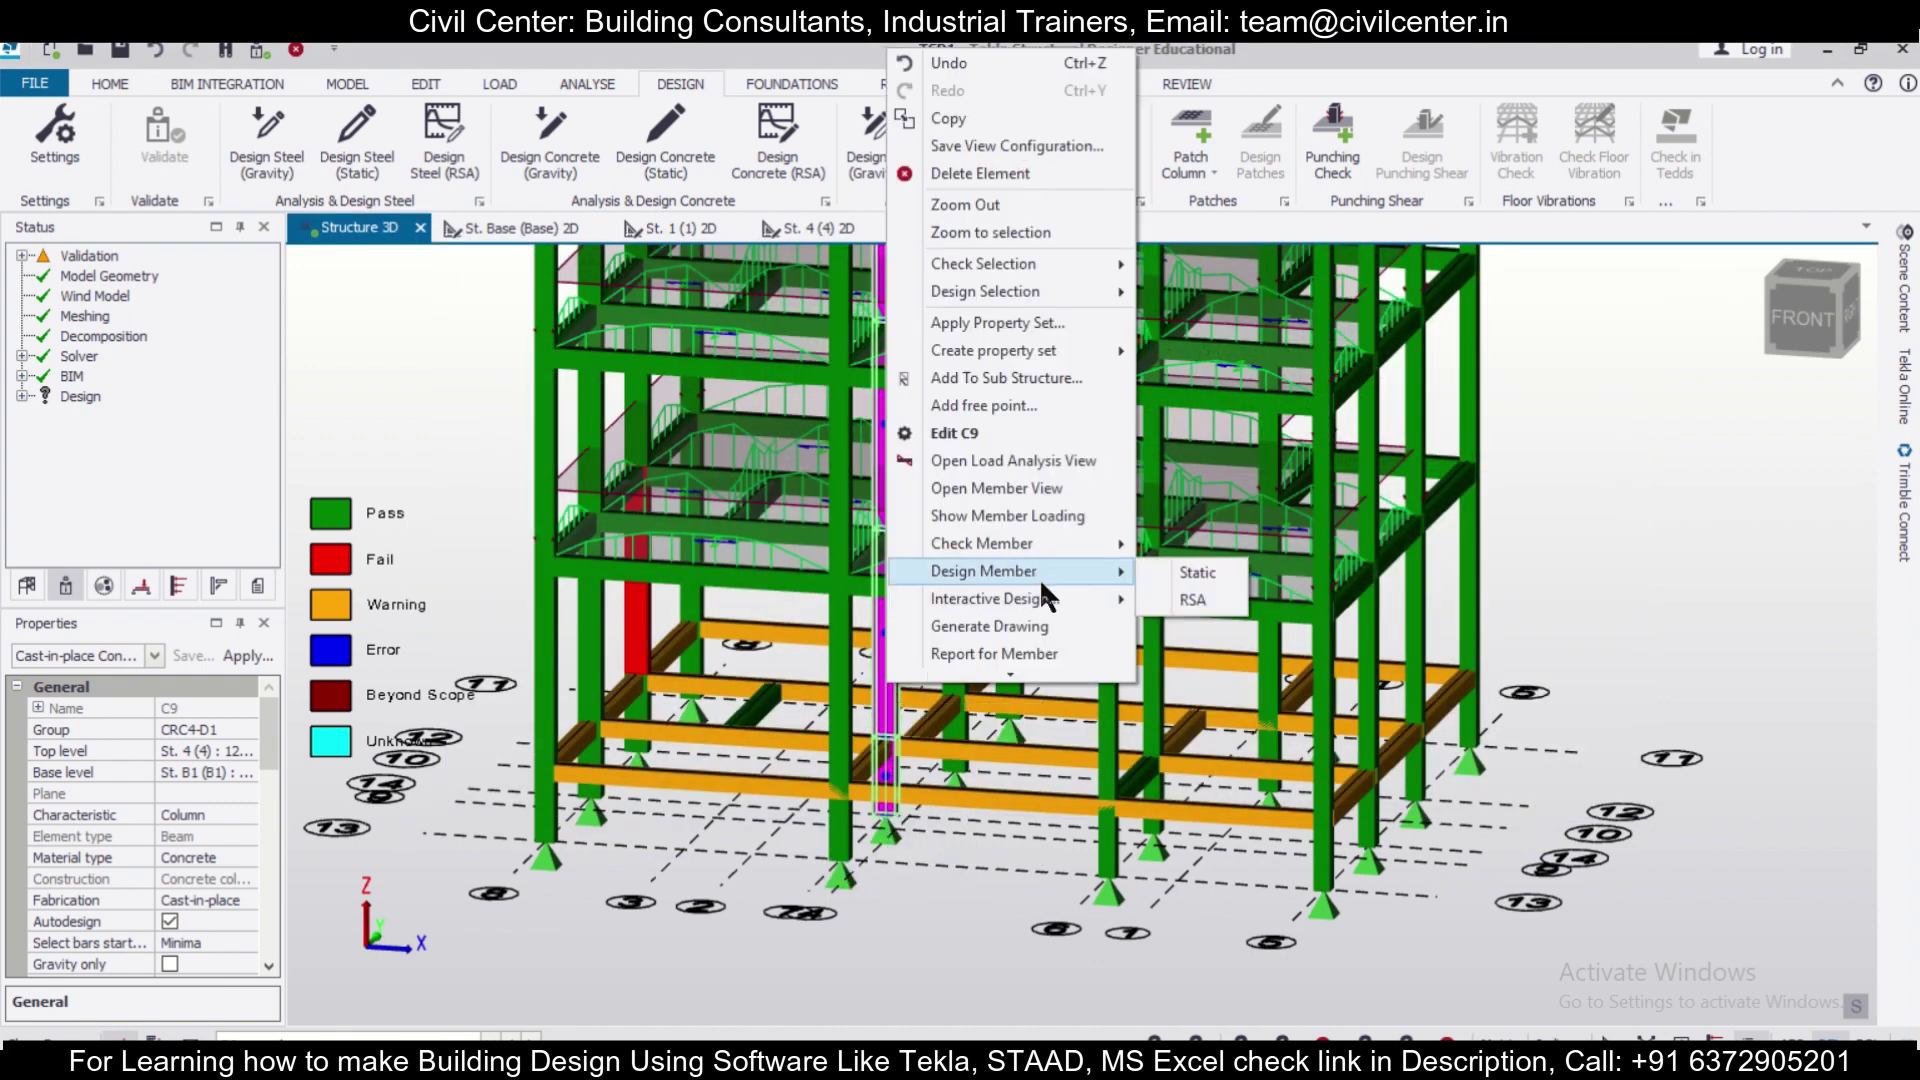
{"action": "left_click", "coordinate": [1162, 568]}
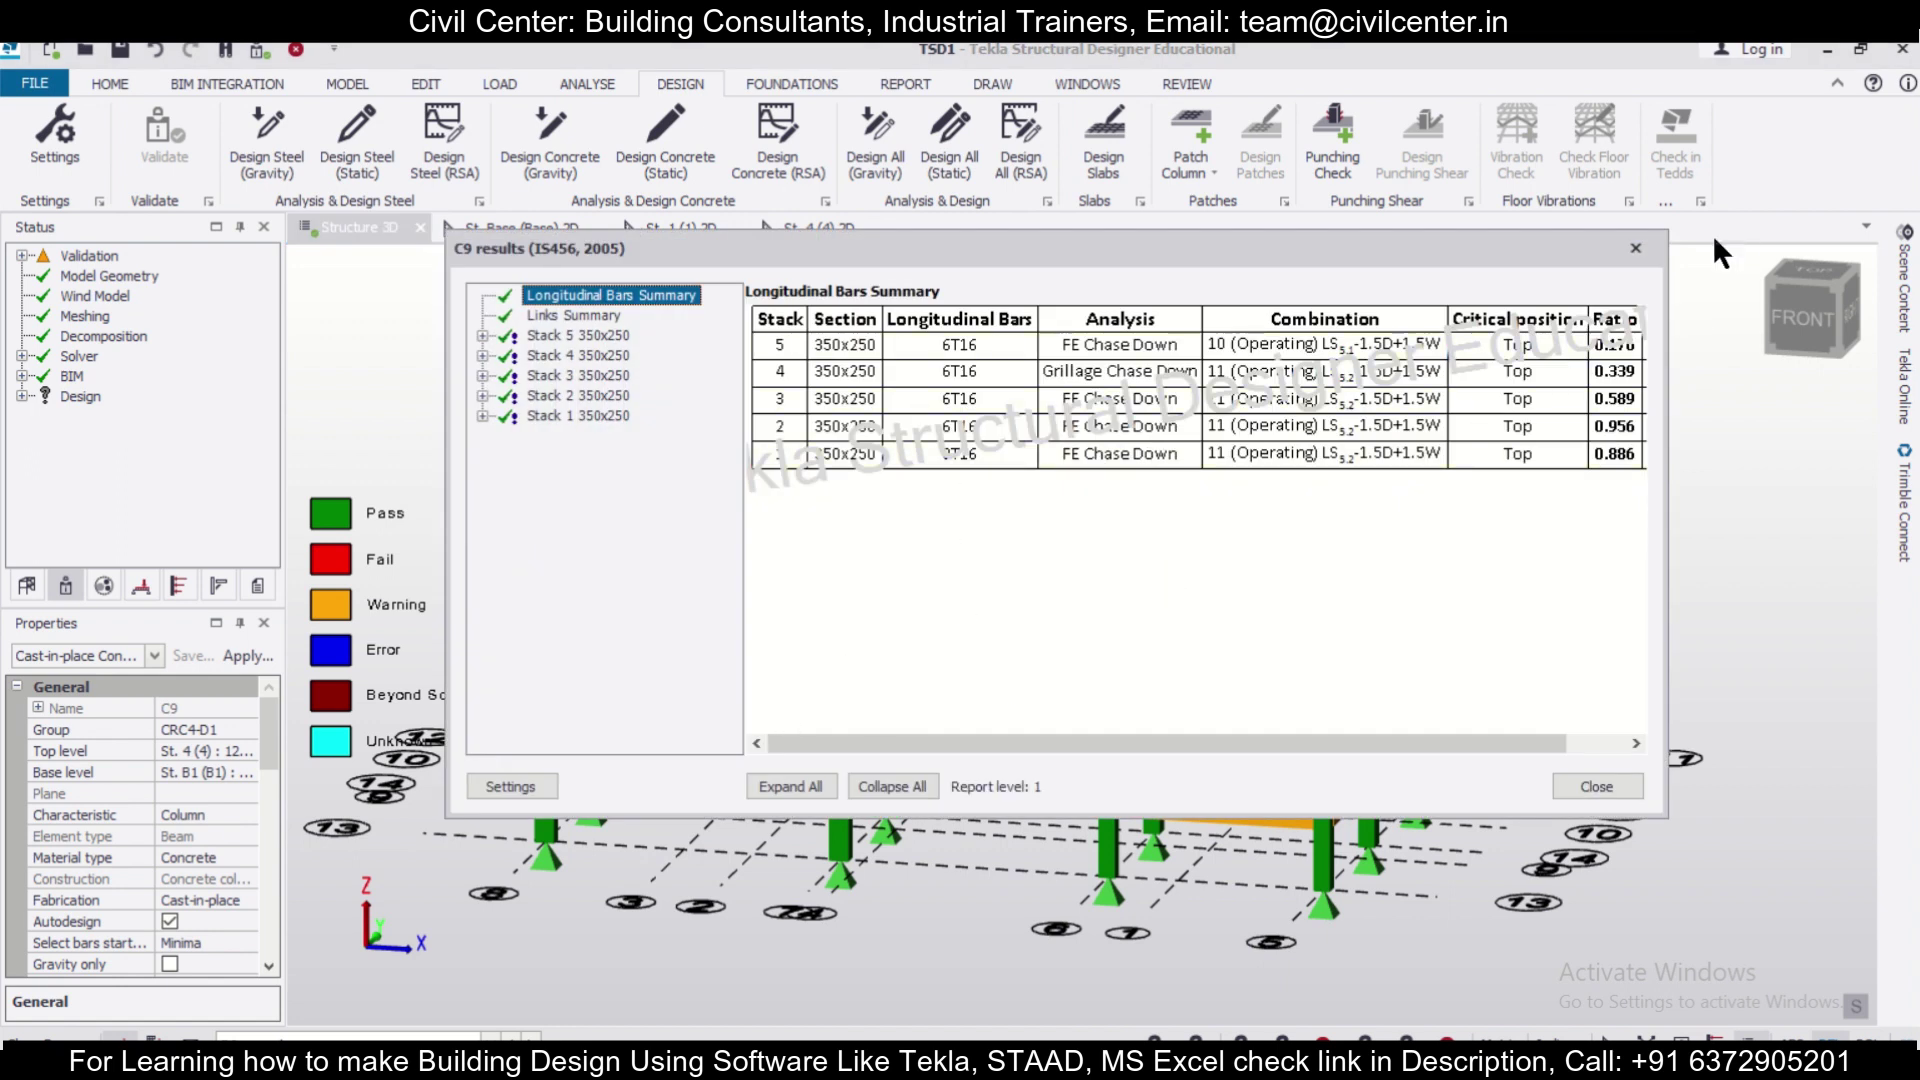
{"action": "left_click", "coordinate": [1636, 248]}
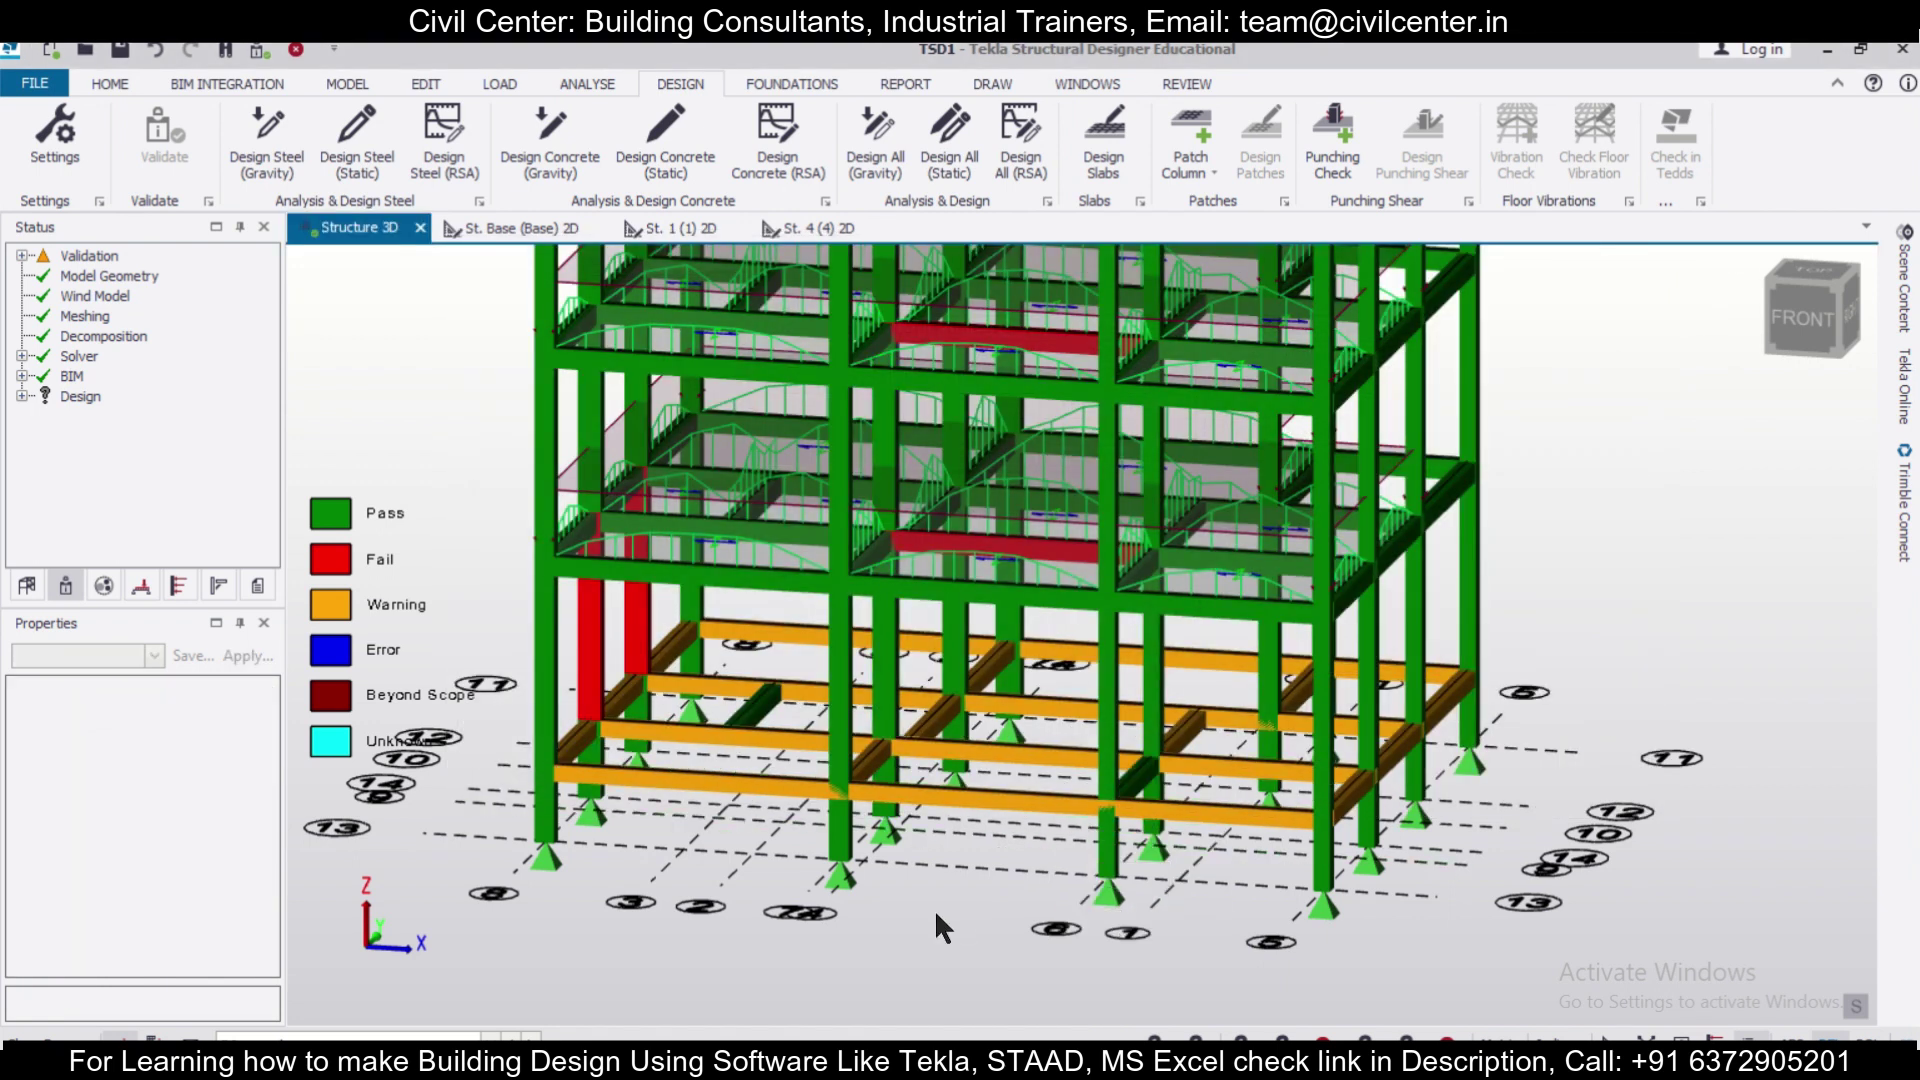
Assign the 375x250 section to all stacks of the failing columns C8 and C16.
{"action": "scroll", "coordinate": [950, 912], "scroll_direction": "up", "scroll_amount": 3}
{"action": "middle_click_drag", "start_coordinate": [956, 920], "coordinate": [800, 780]}
{"action": "mouse_move", "coordinate": [630, 610]}
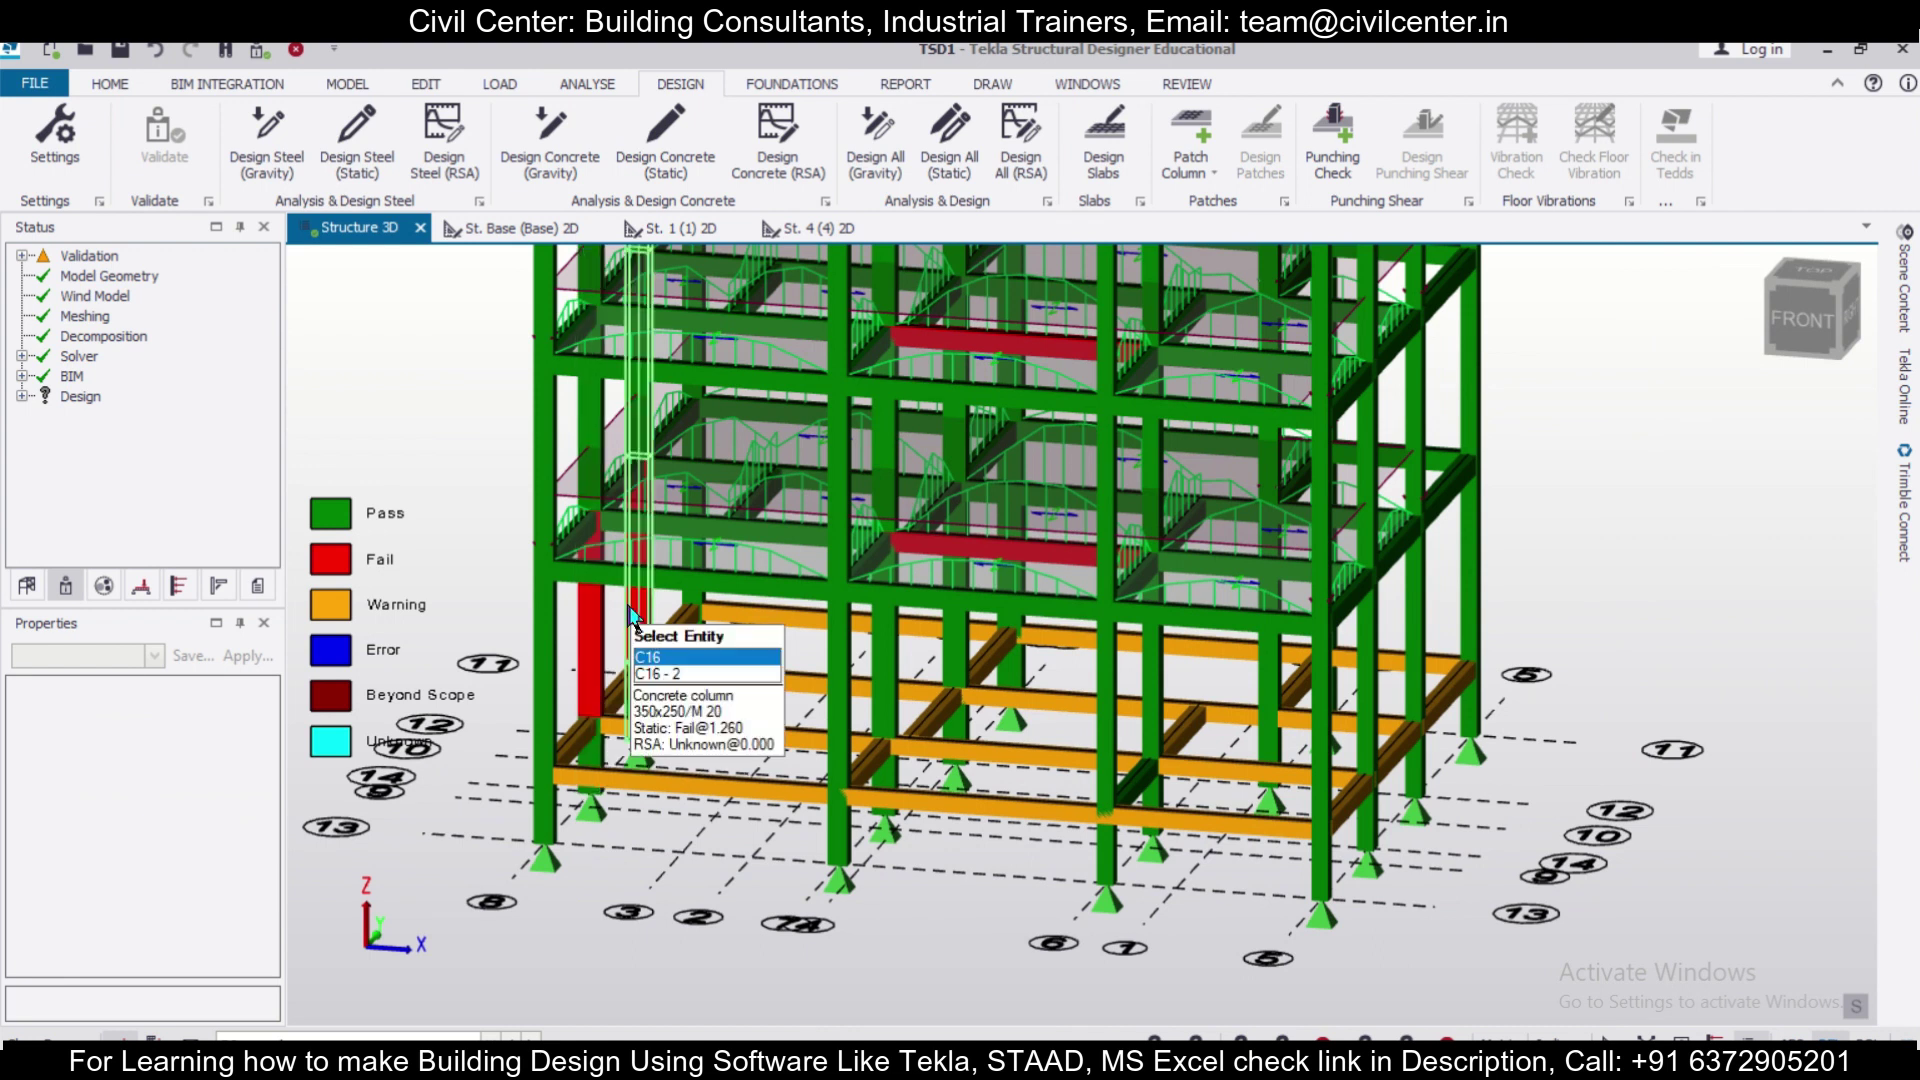
{"action": "mouse_move", "coordinate": [602, 640]}
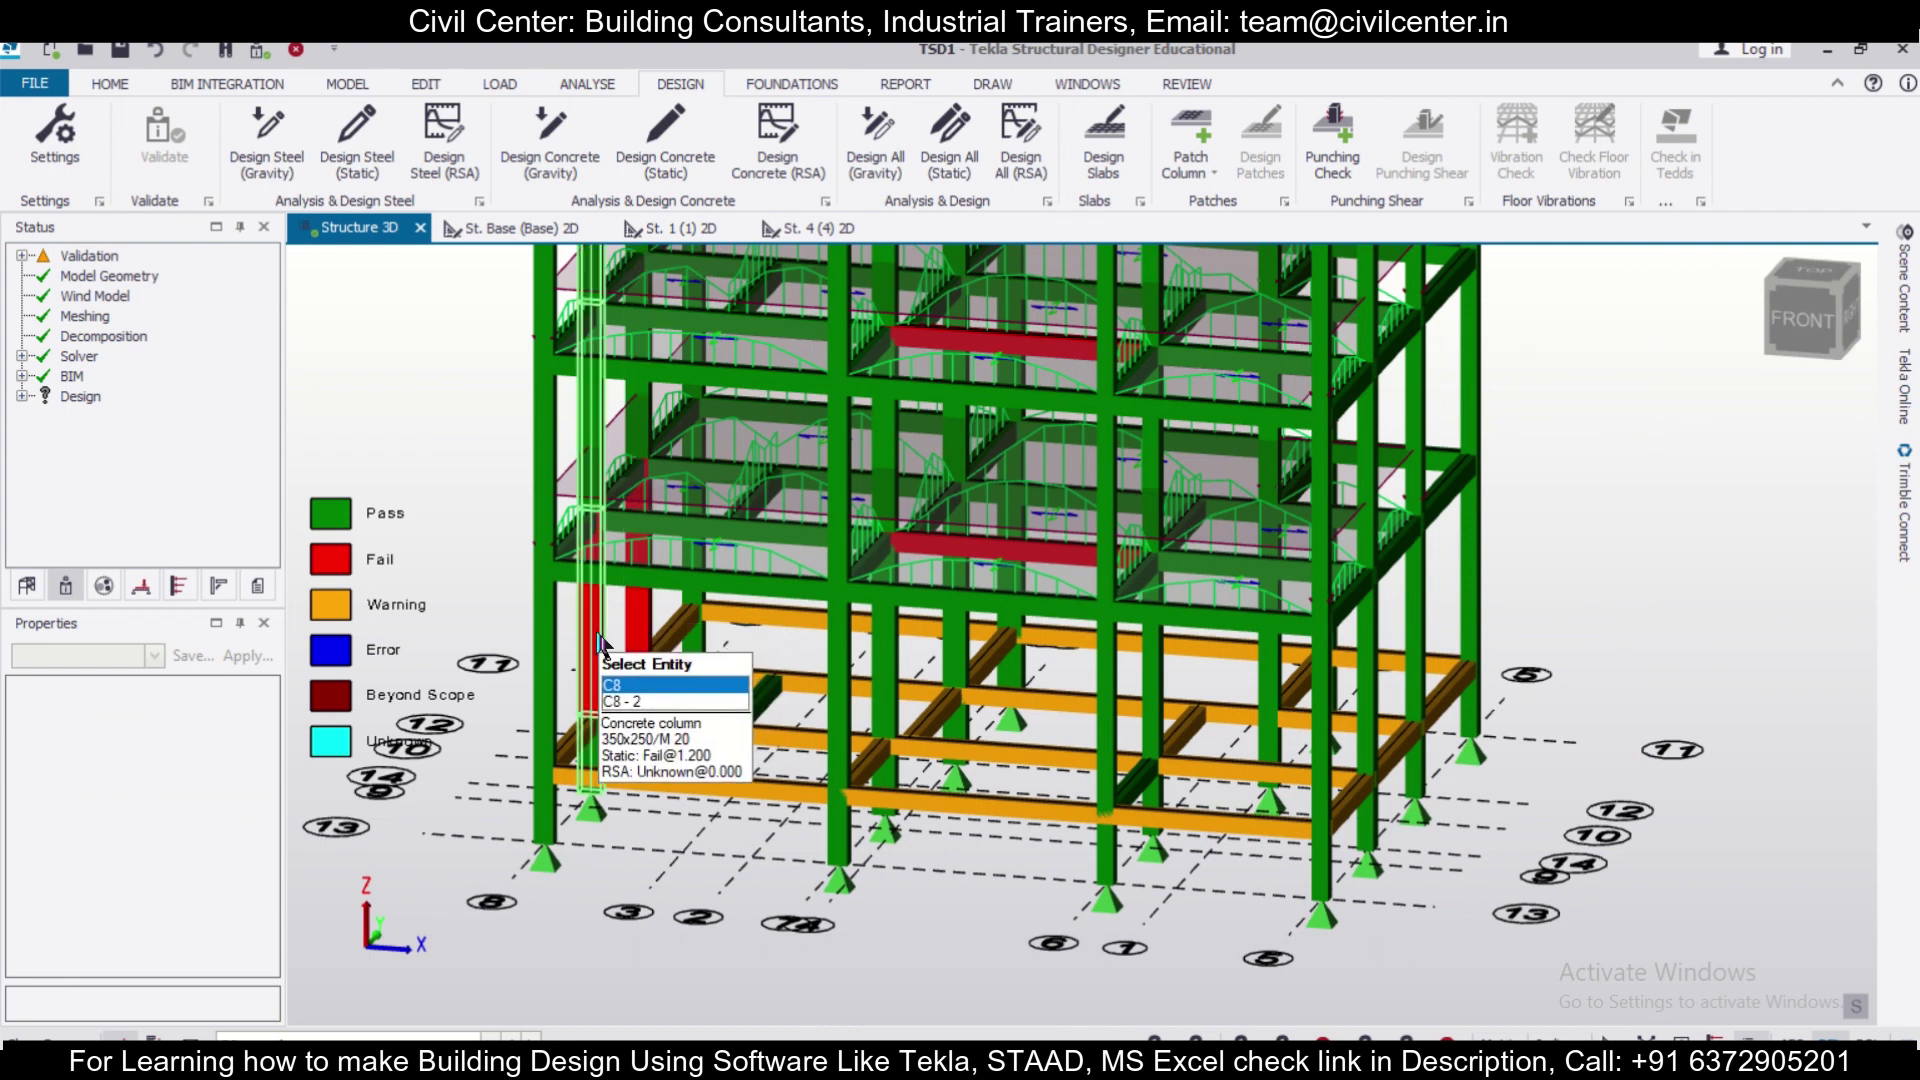
{"action": "left_click", "coordinate": [602, 640]}
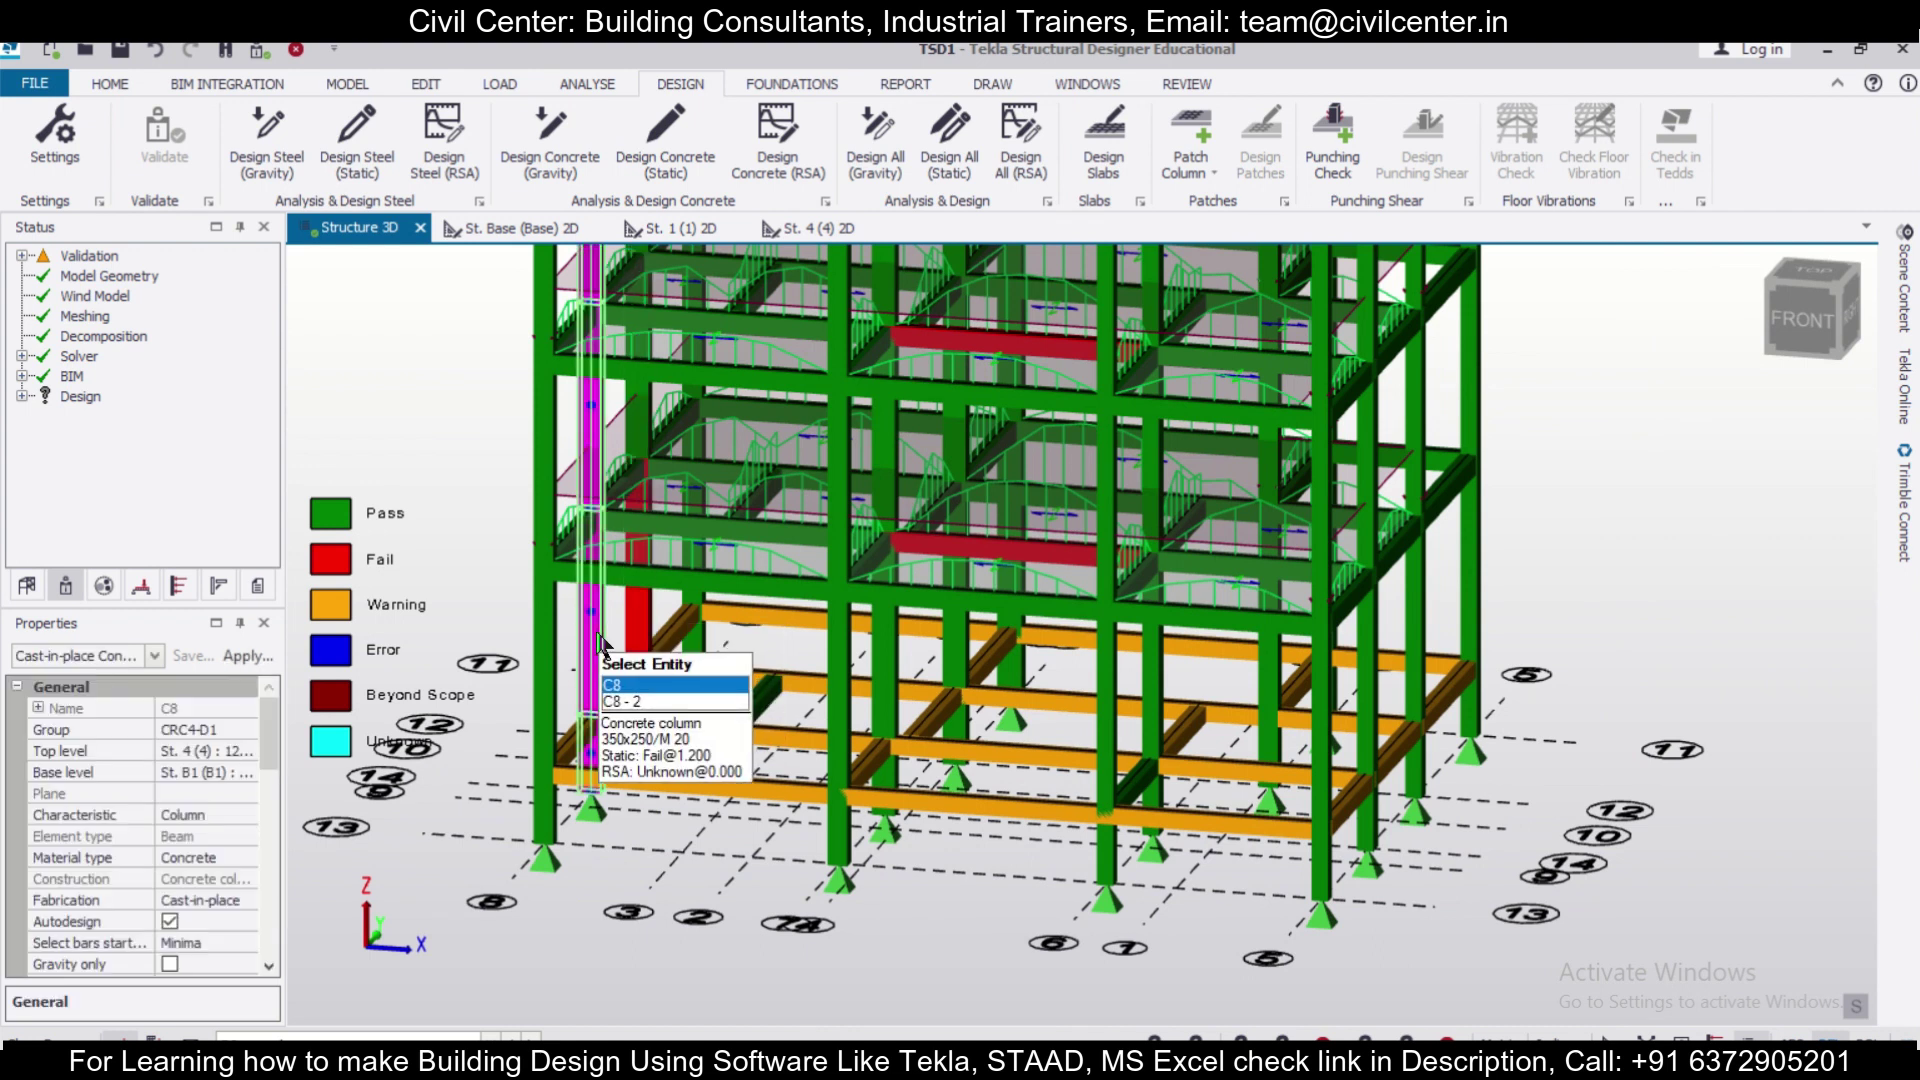
{"action": "left_click", "coordinate": [648, 632]}
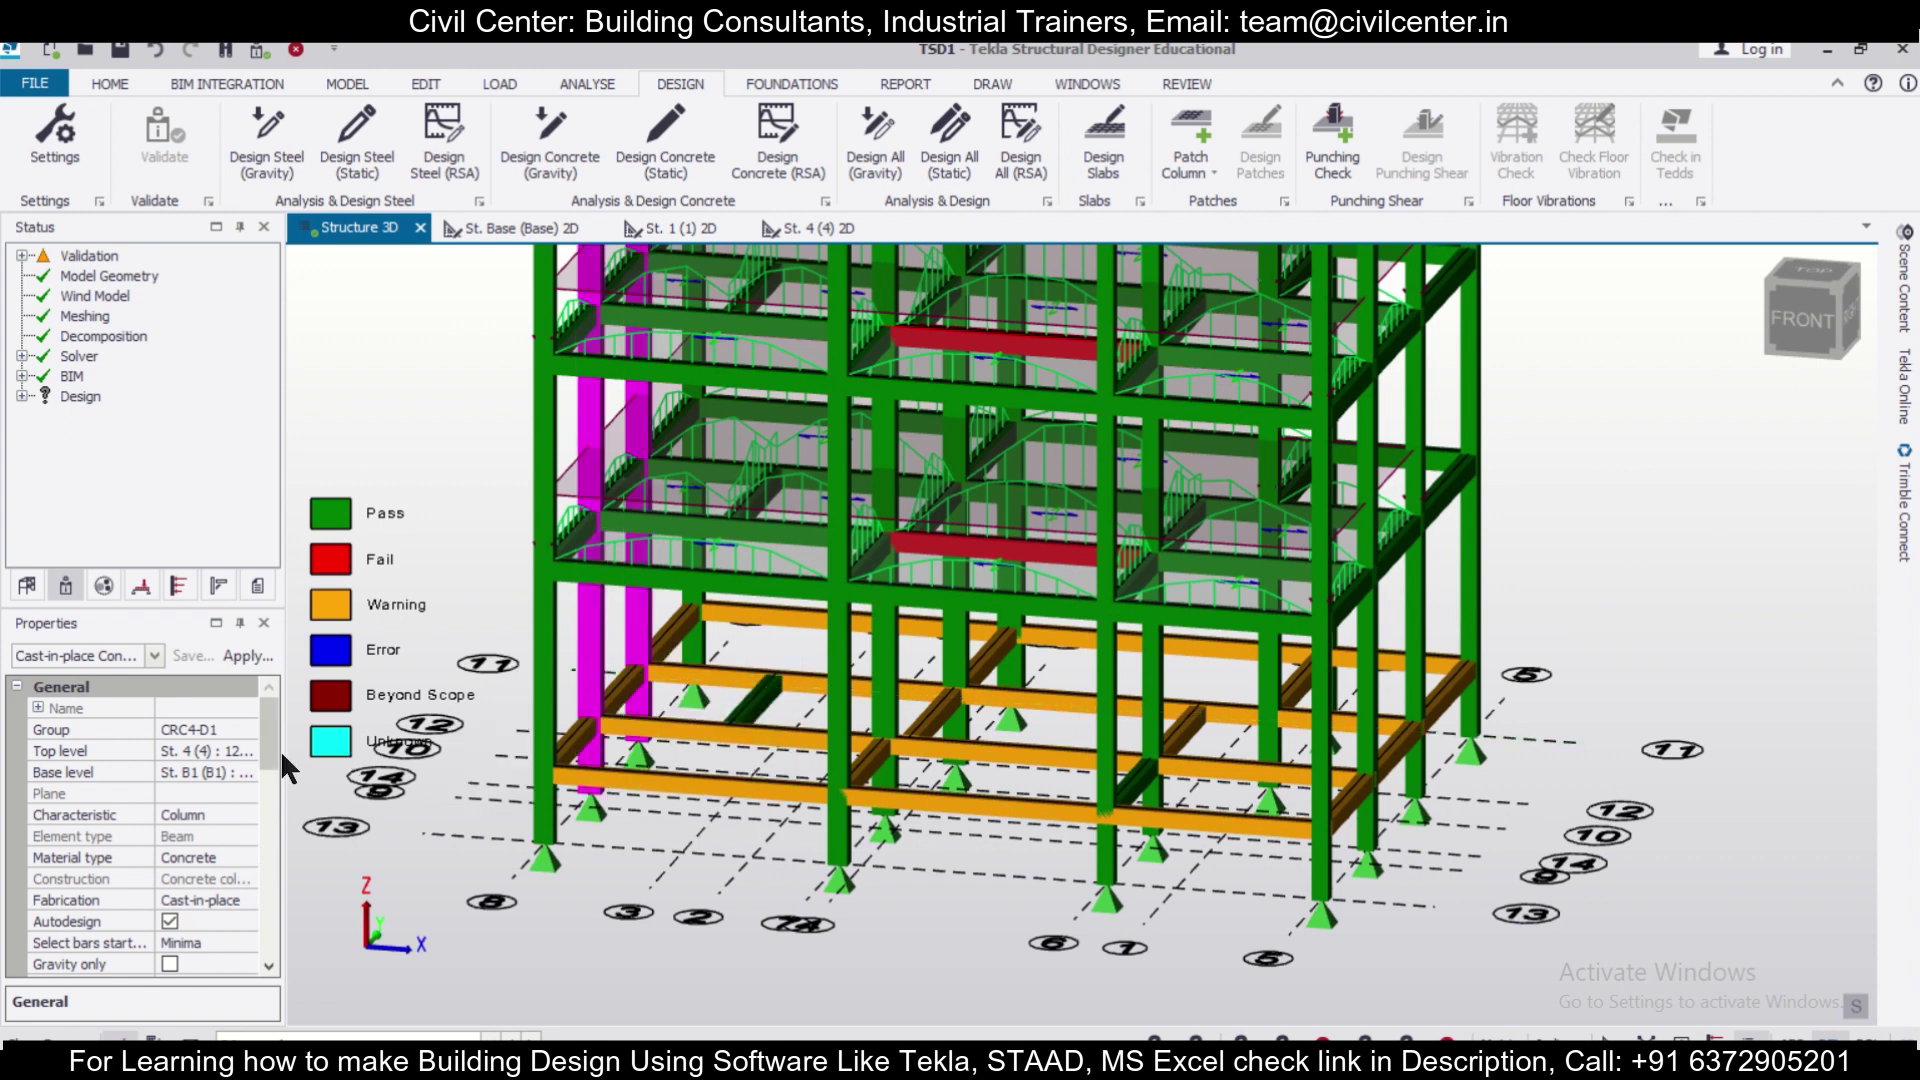
{"action": "scroll", "coordinate": [270, 760], "scroll_direction": "down", "scroll_amount": 2}
{"action": "left_click", "coordinate": [234, 918]}
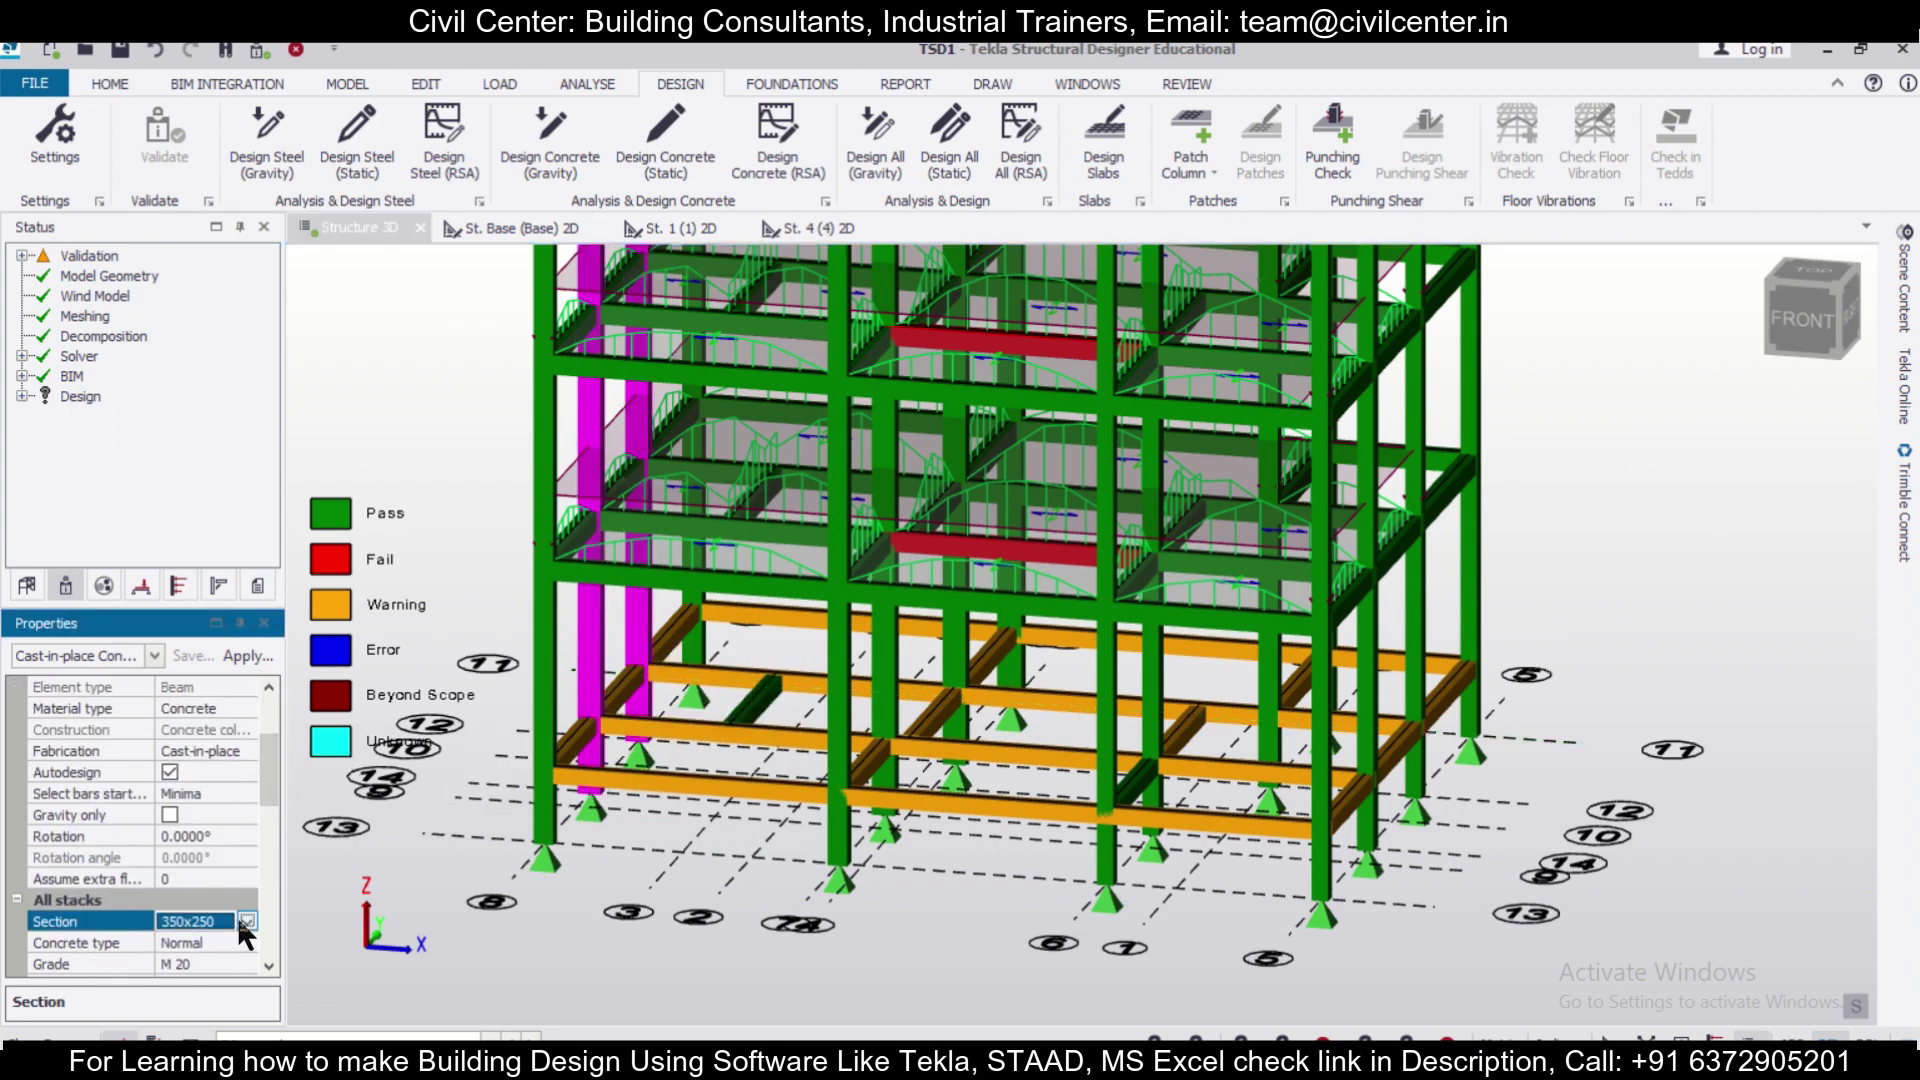
{"action": "left_click", "coordinate": [246, 920]}
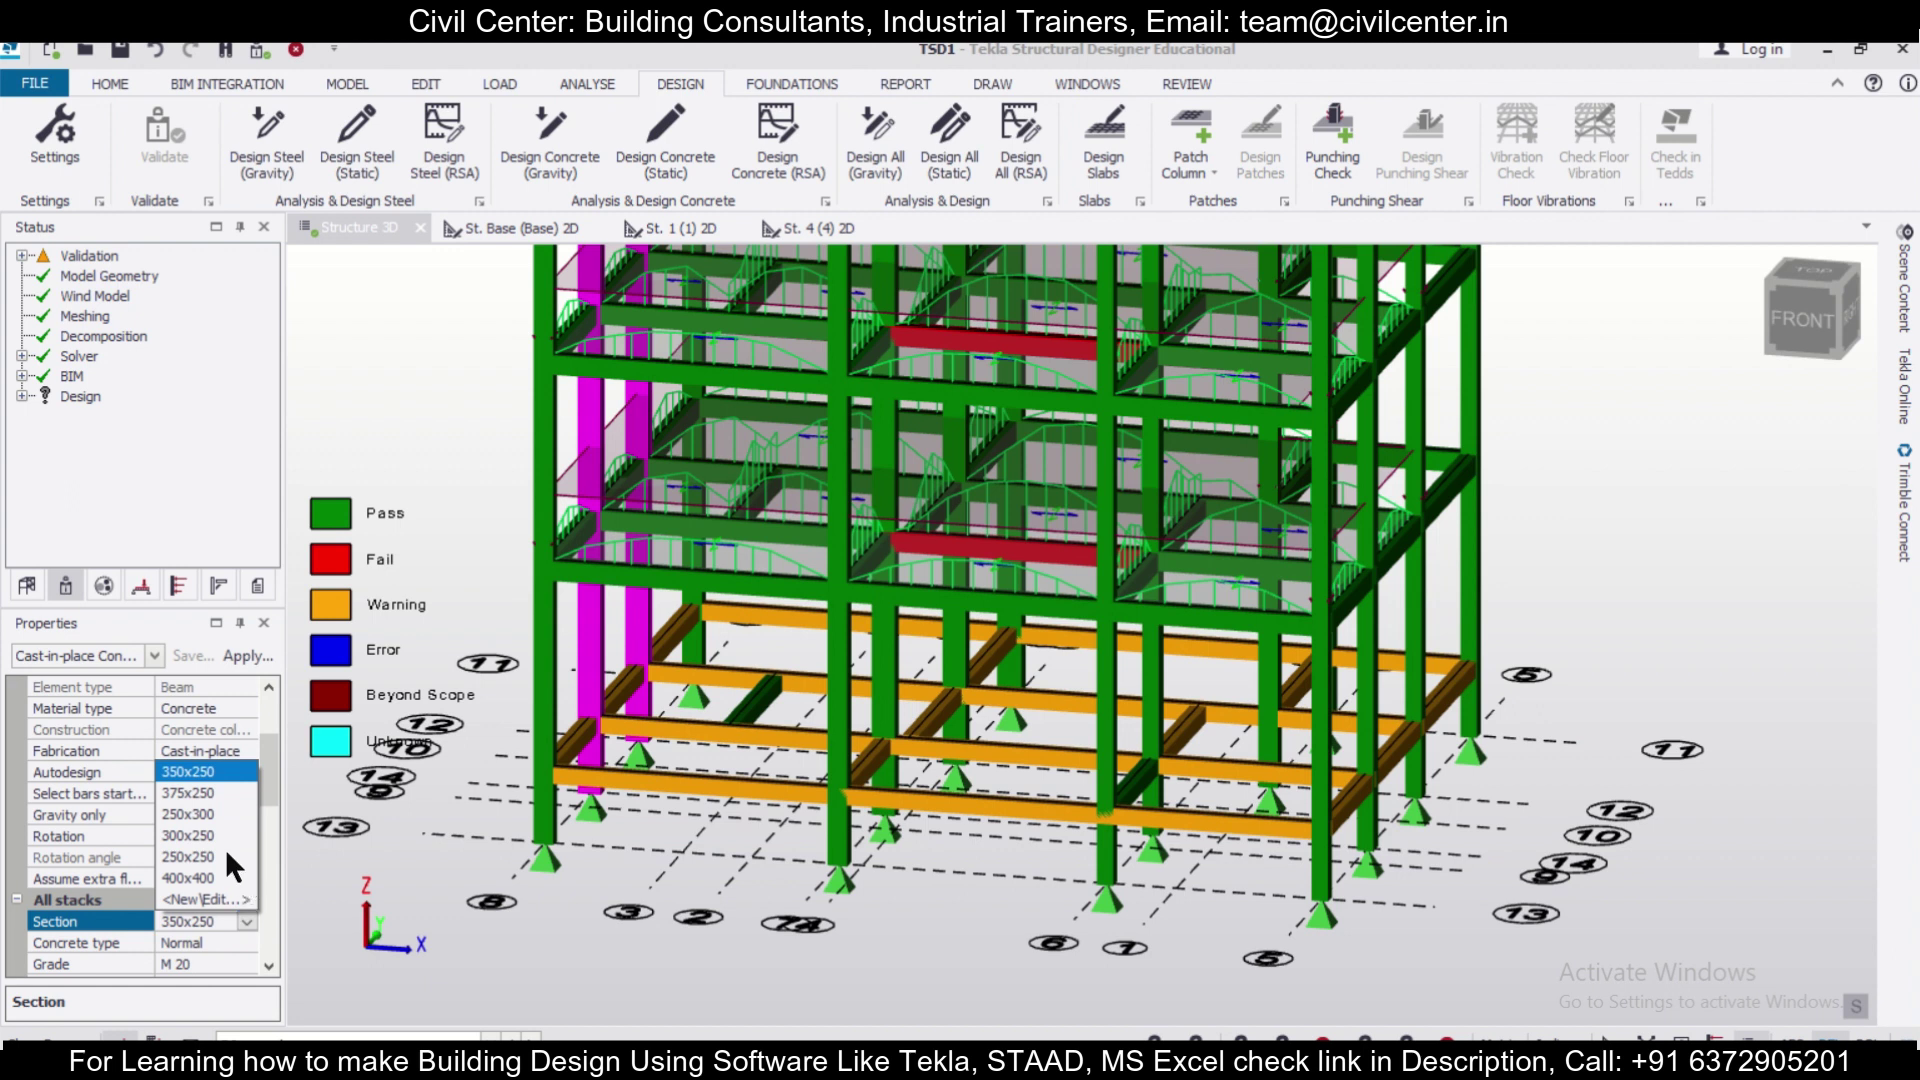
{"action": "left_click", "coordinate": [218, 791]}
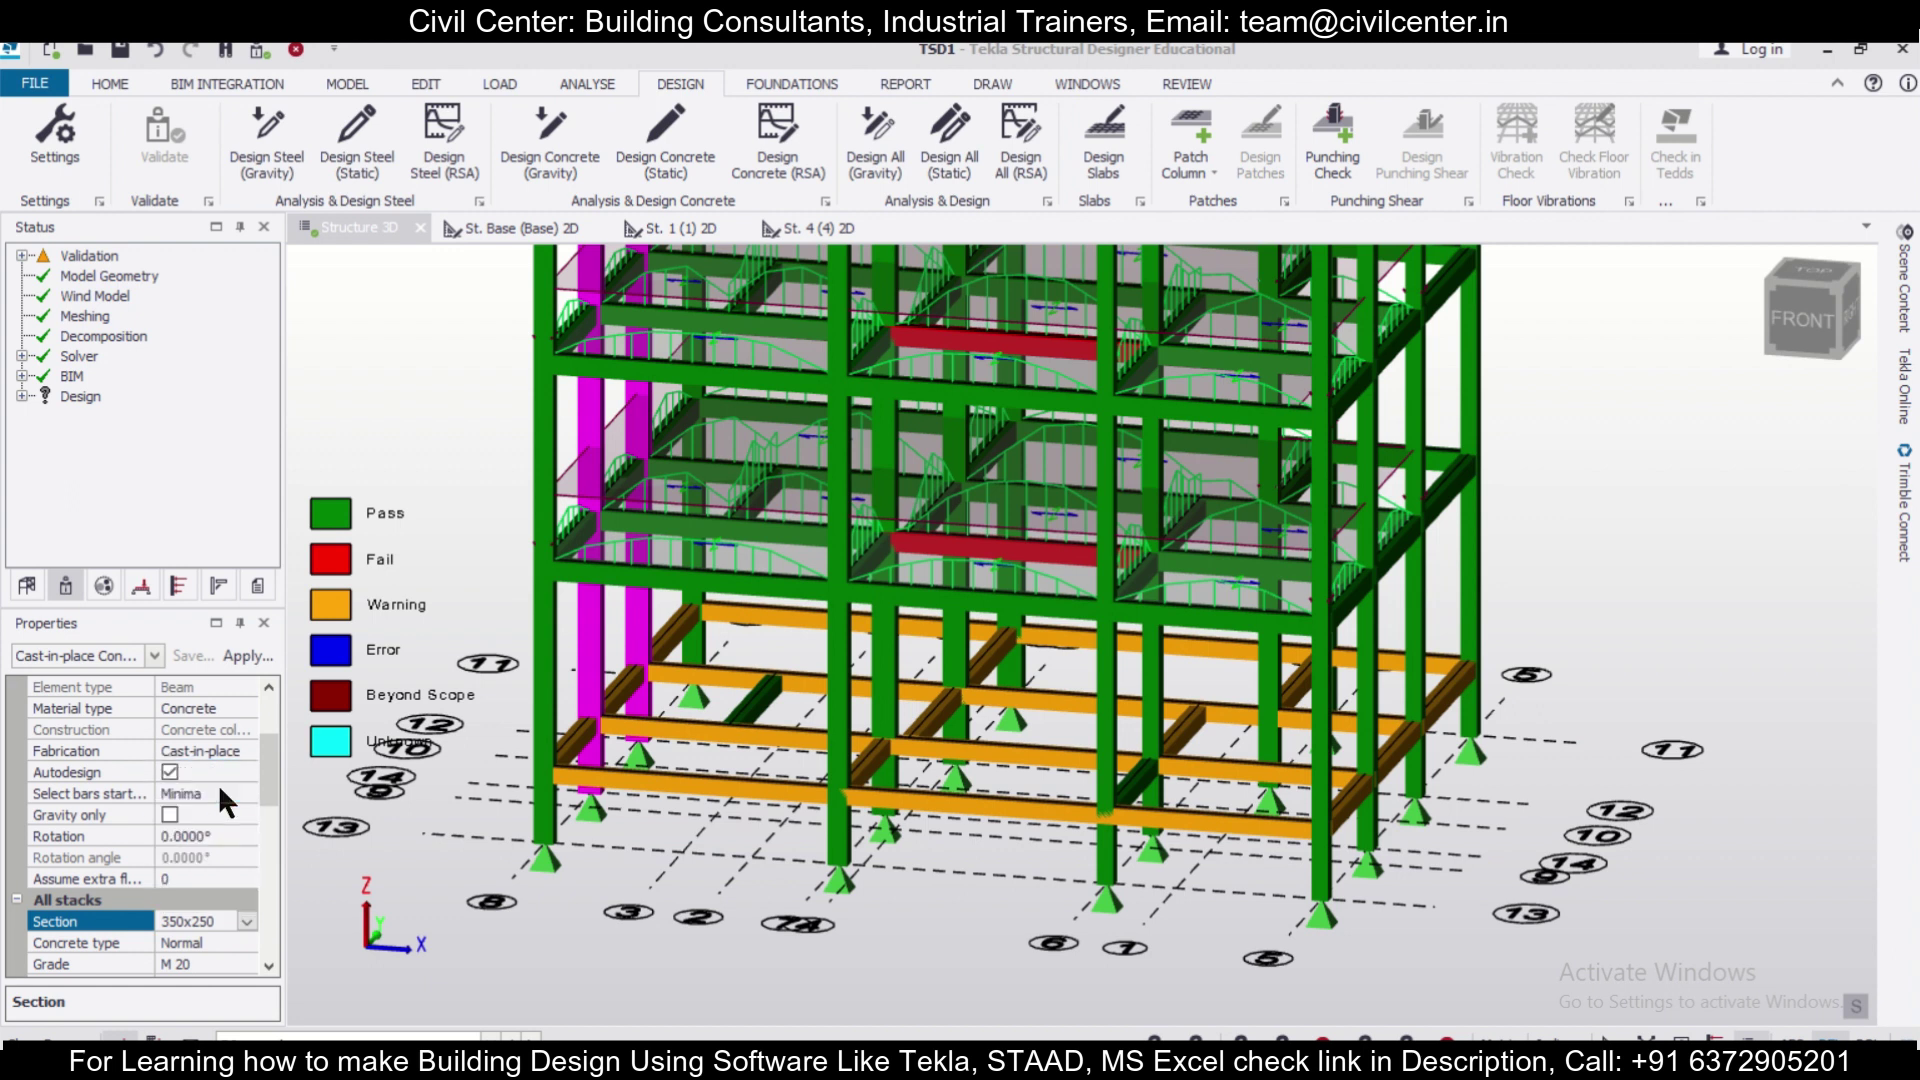
Run the static member design of the enlarged column C16 and review its longitudinal bars summary.
{"action": "right_click", "coordinate": [633, 640]}
{"action": "mouse_move", "coordinate": [780, 574]}
{"action": "left_click", "coordinate": [940, 577]}
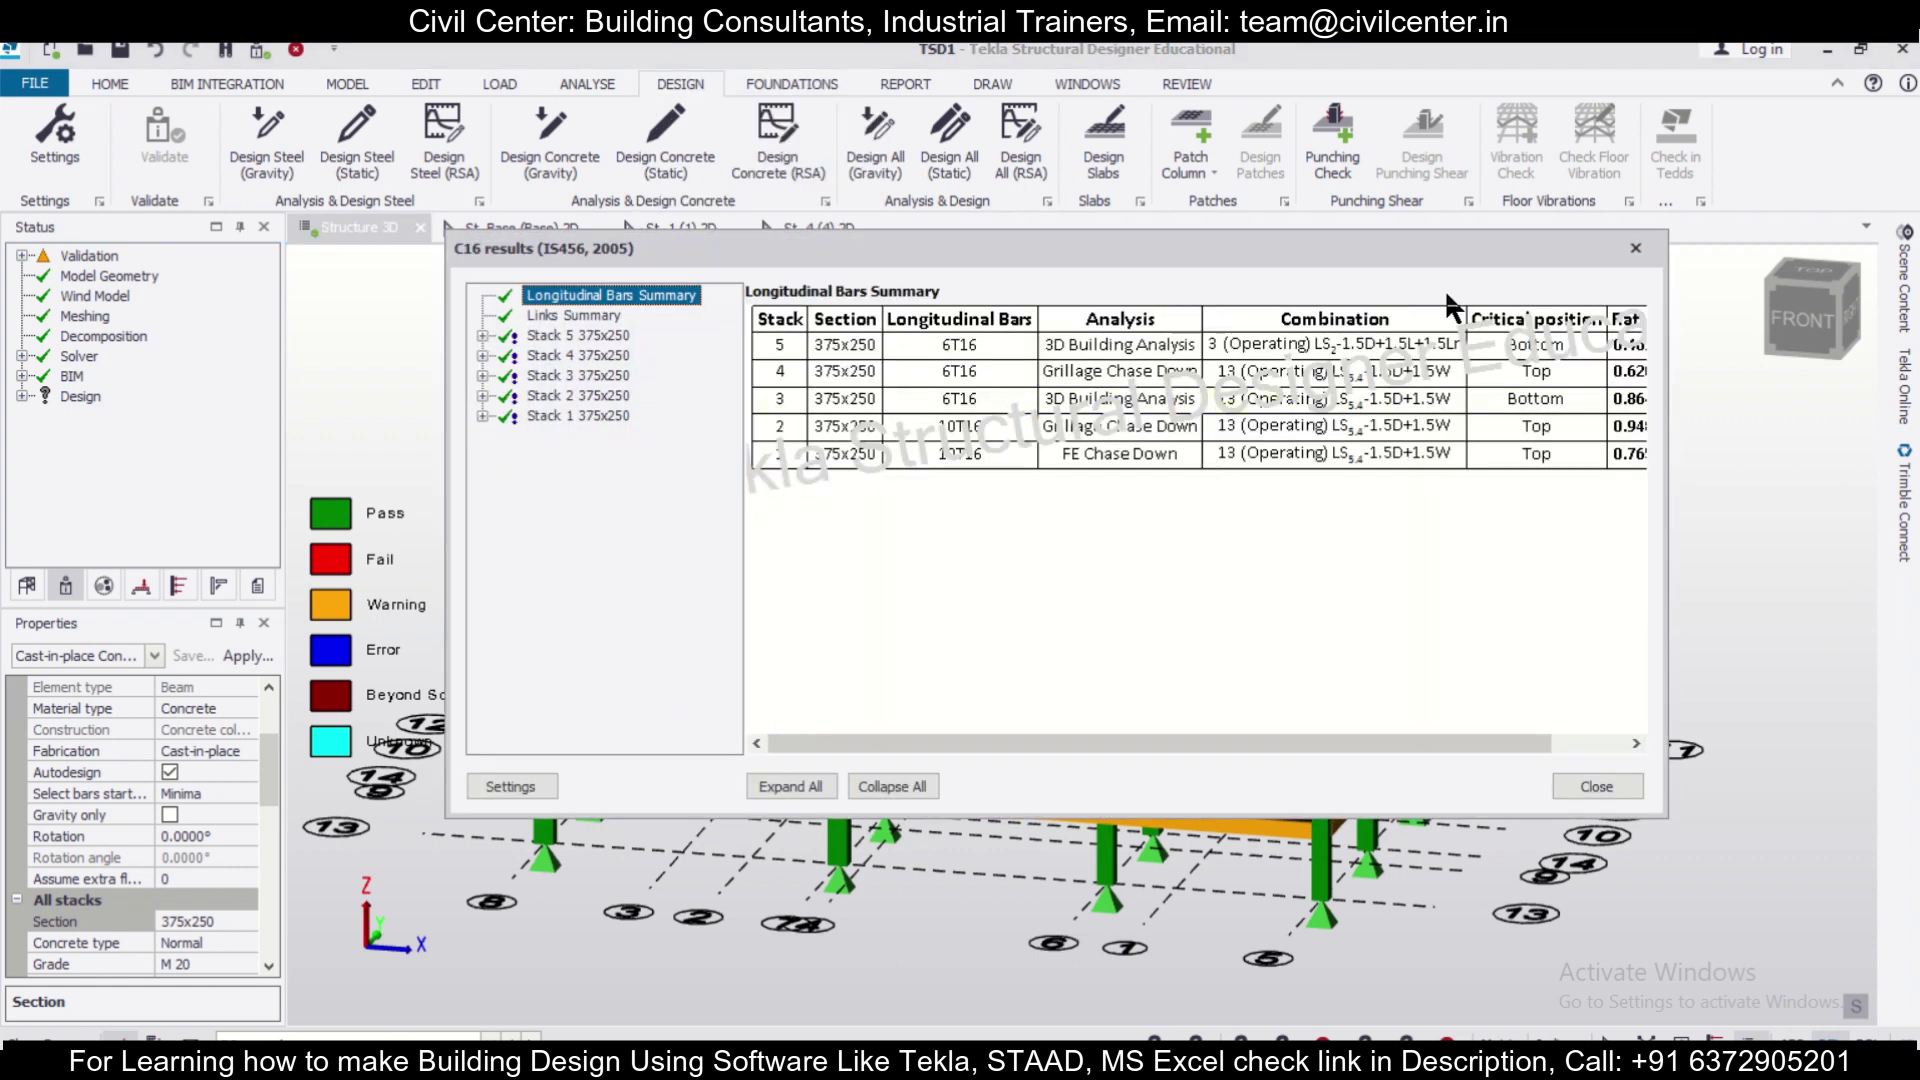
{"action": "left_click", "coordinate": [1638, 249]}
Check the status of column C8 and repeat the static member design of column C16 to recheck its bars and ratios.
{"action": "mouse_move", "coordinate": [637, 658]}
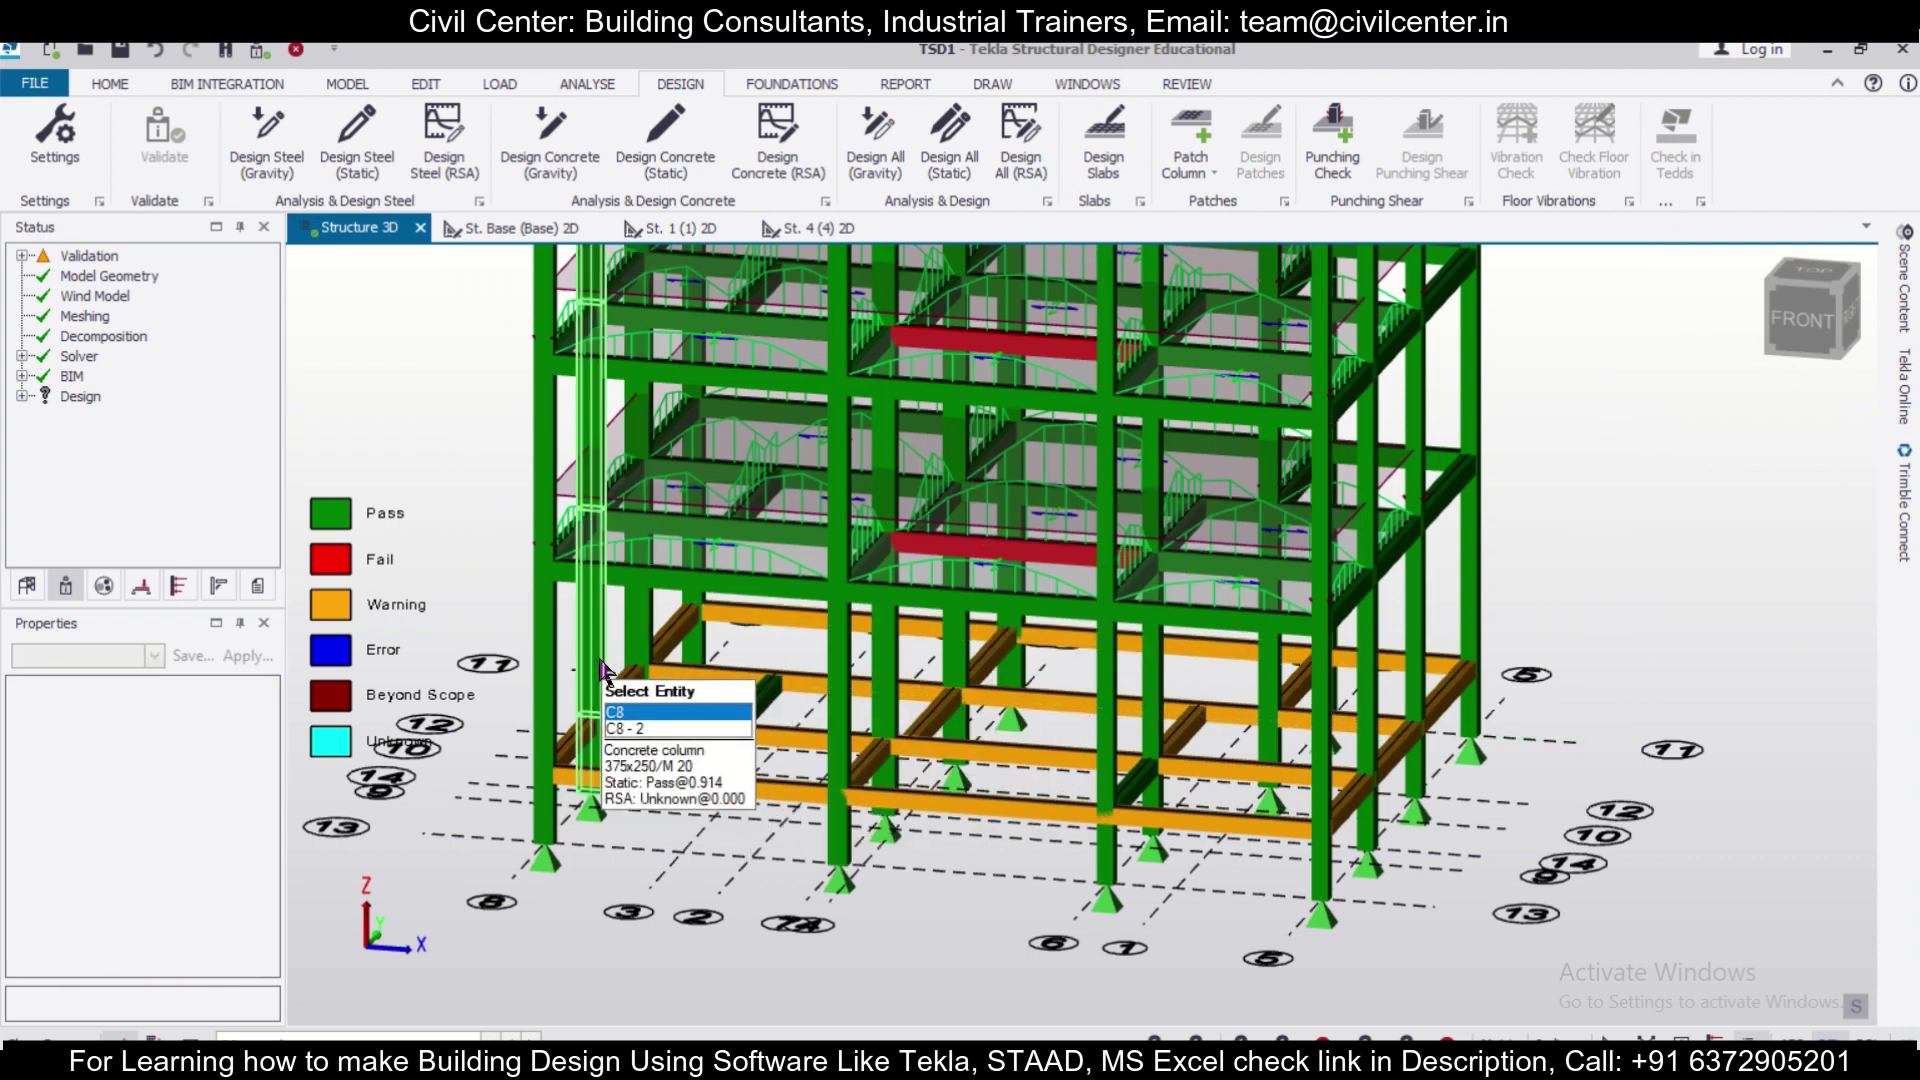
{"action": "left_click", "coordinate": [642, 640]}
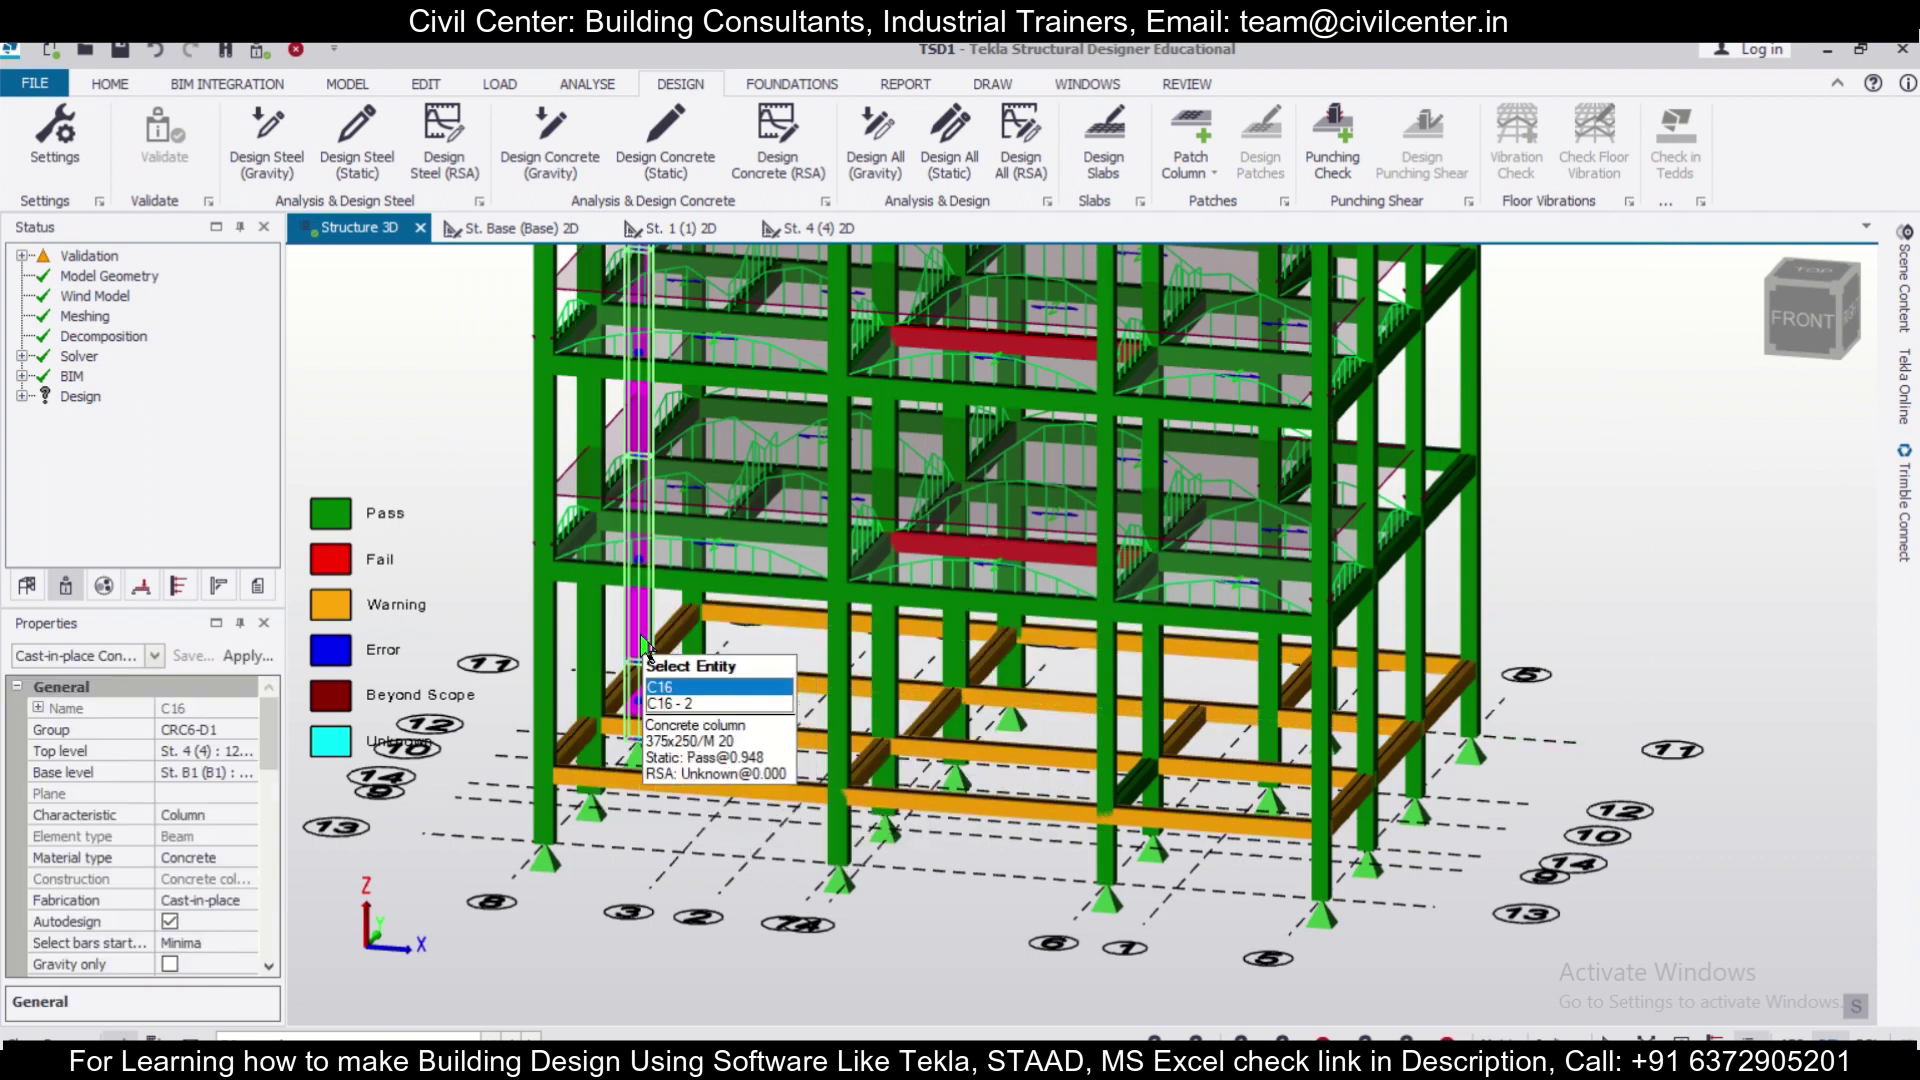
{"action": "right_click", "coordinate": [642, 640]}
{"action": "mouse_move", "coordinate": [790, 579]}
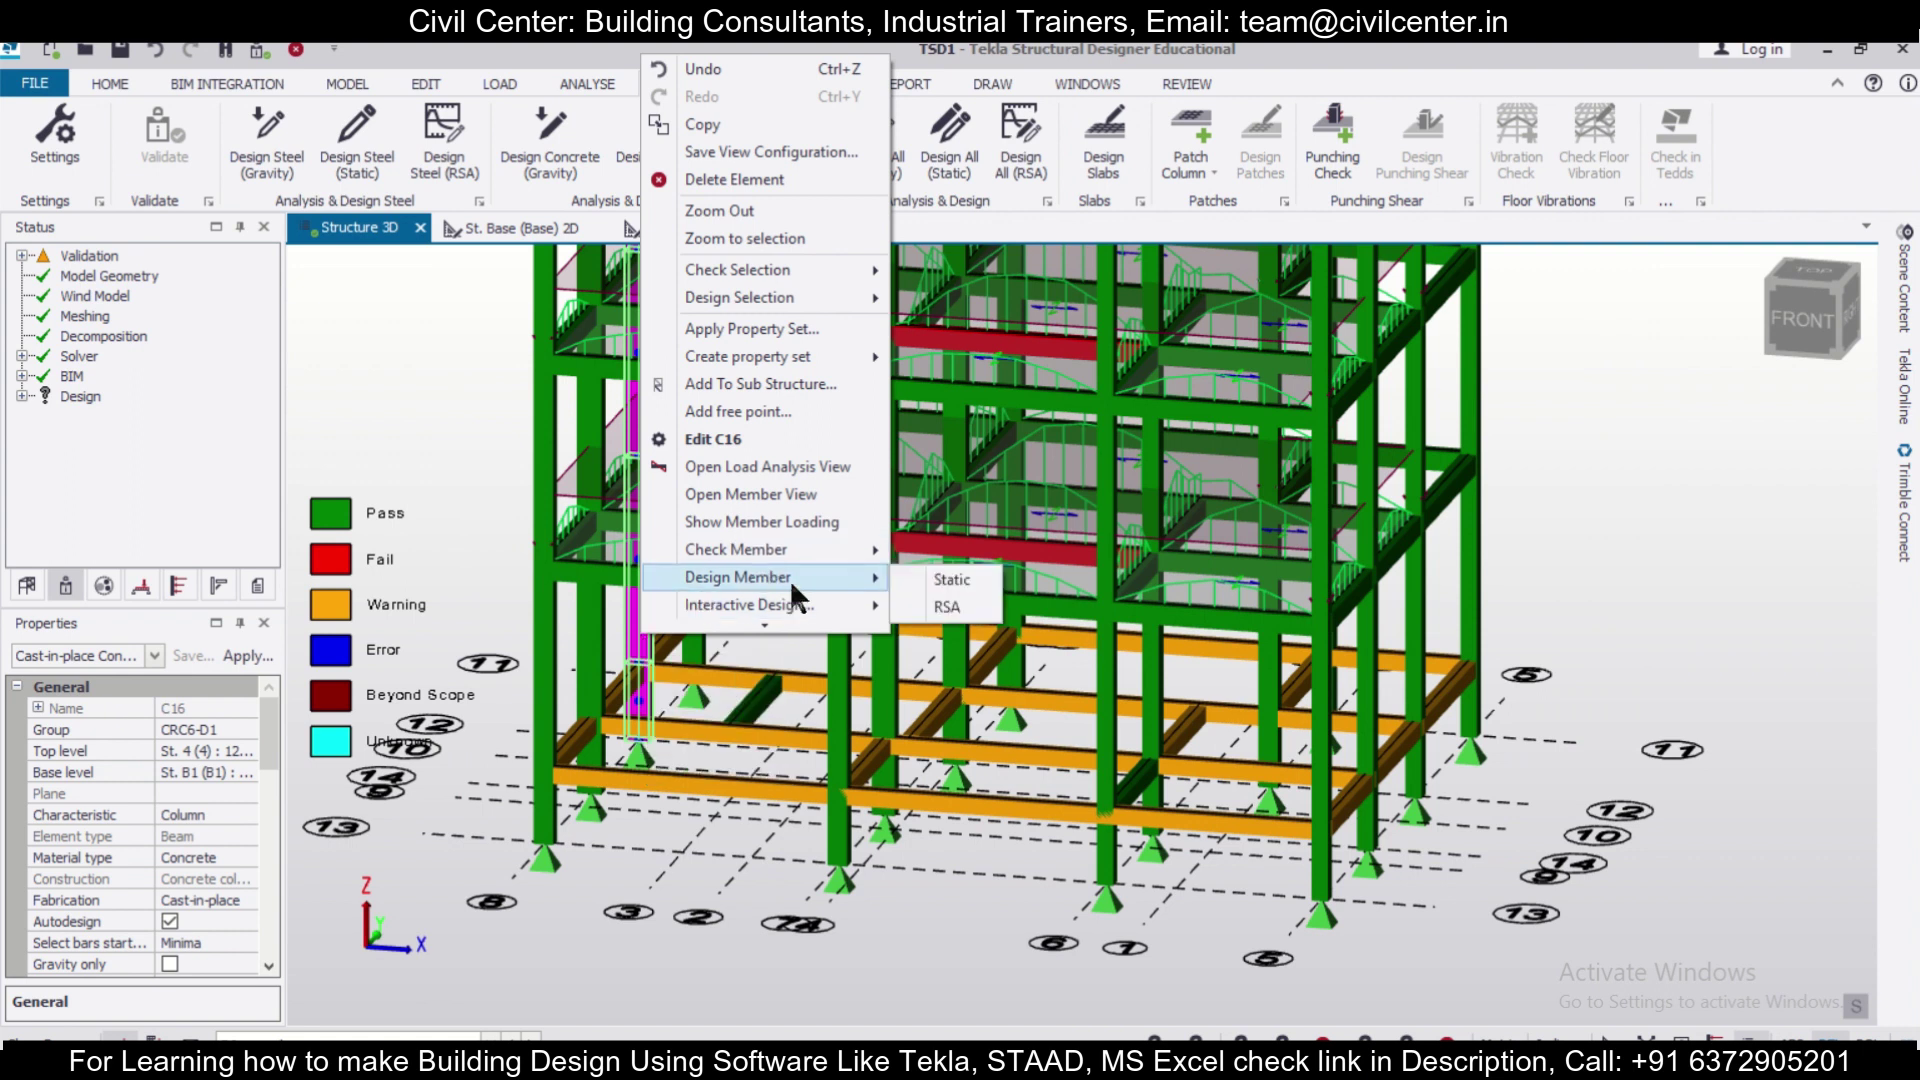
{"action": "left_click", "coordinate": [926, 576]}
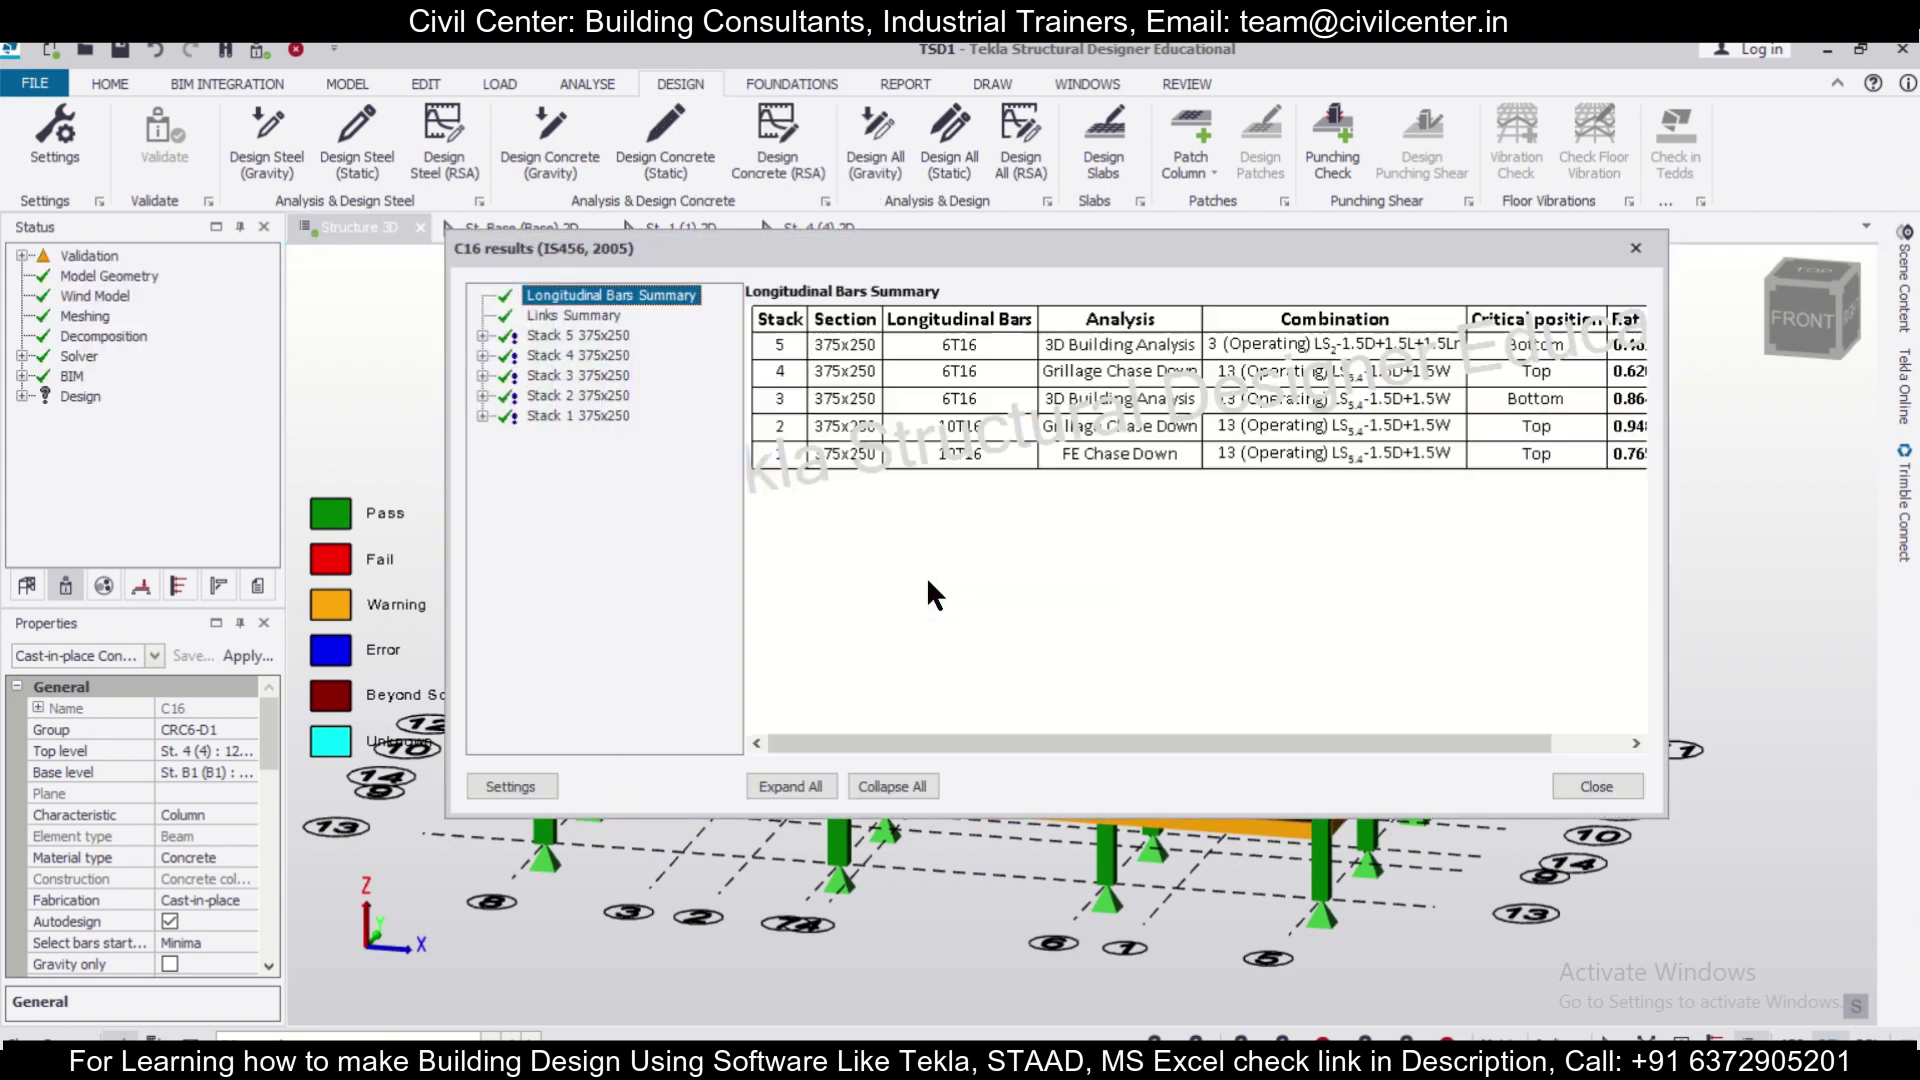
{"action": "left_click", "coordinate": [1635, 246]}
Run the static member design of front beam 1B8 at storey 1.
{"action": "middle_click_drag", "start_coordinate": [932, 588], "coordinate": [1480, 690]}
{"action": "scroll", "coordinate": [1480, 690], "scroll_direction": "up", "scroll_amount": 2}
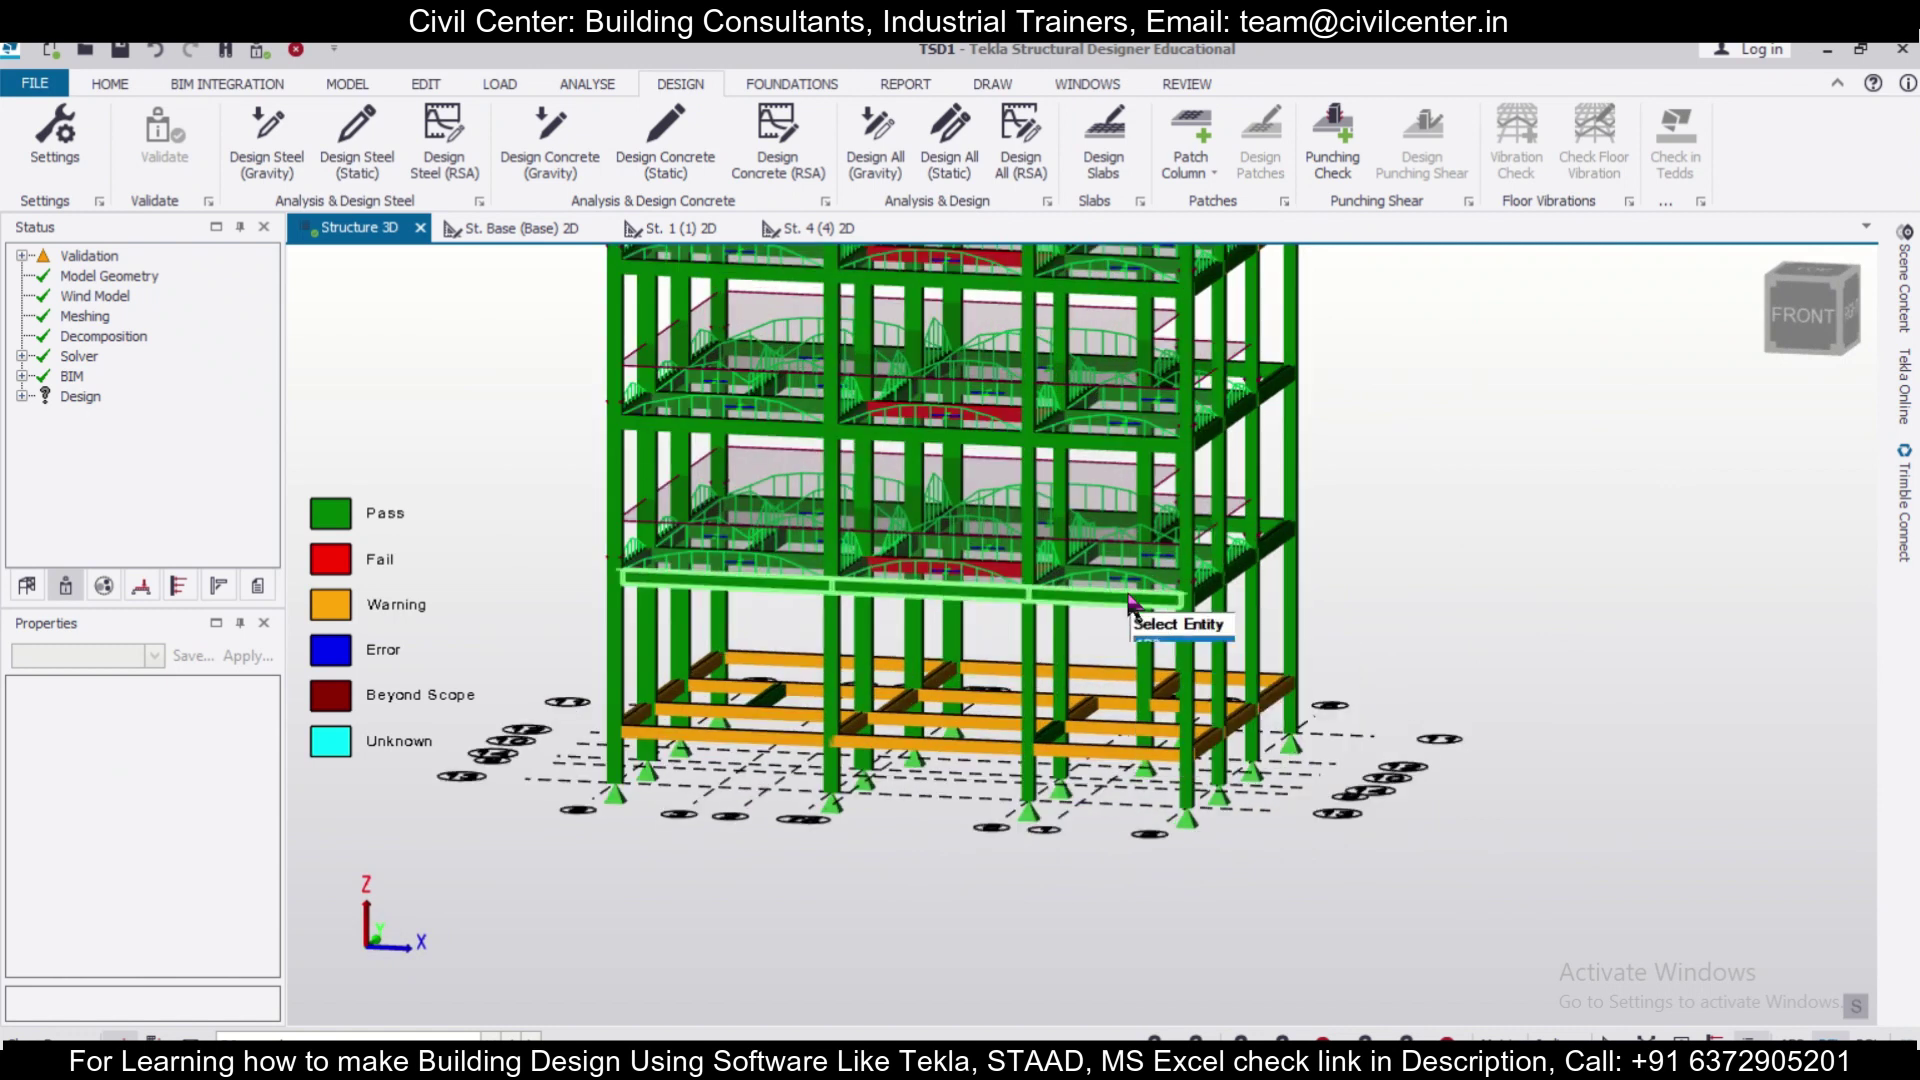
{"action": "left_click", "coordinate": [1130, 601]}
{"action": "right_click", "coordinate": [1130, 601]}
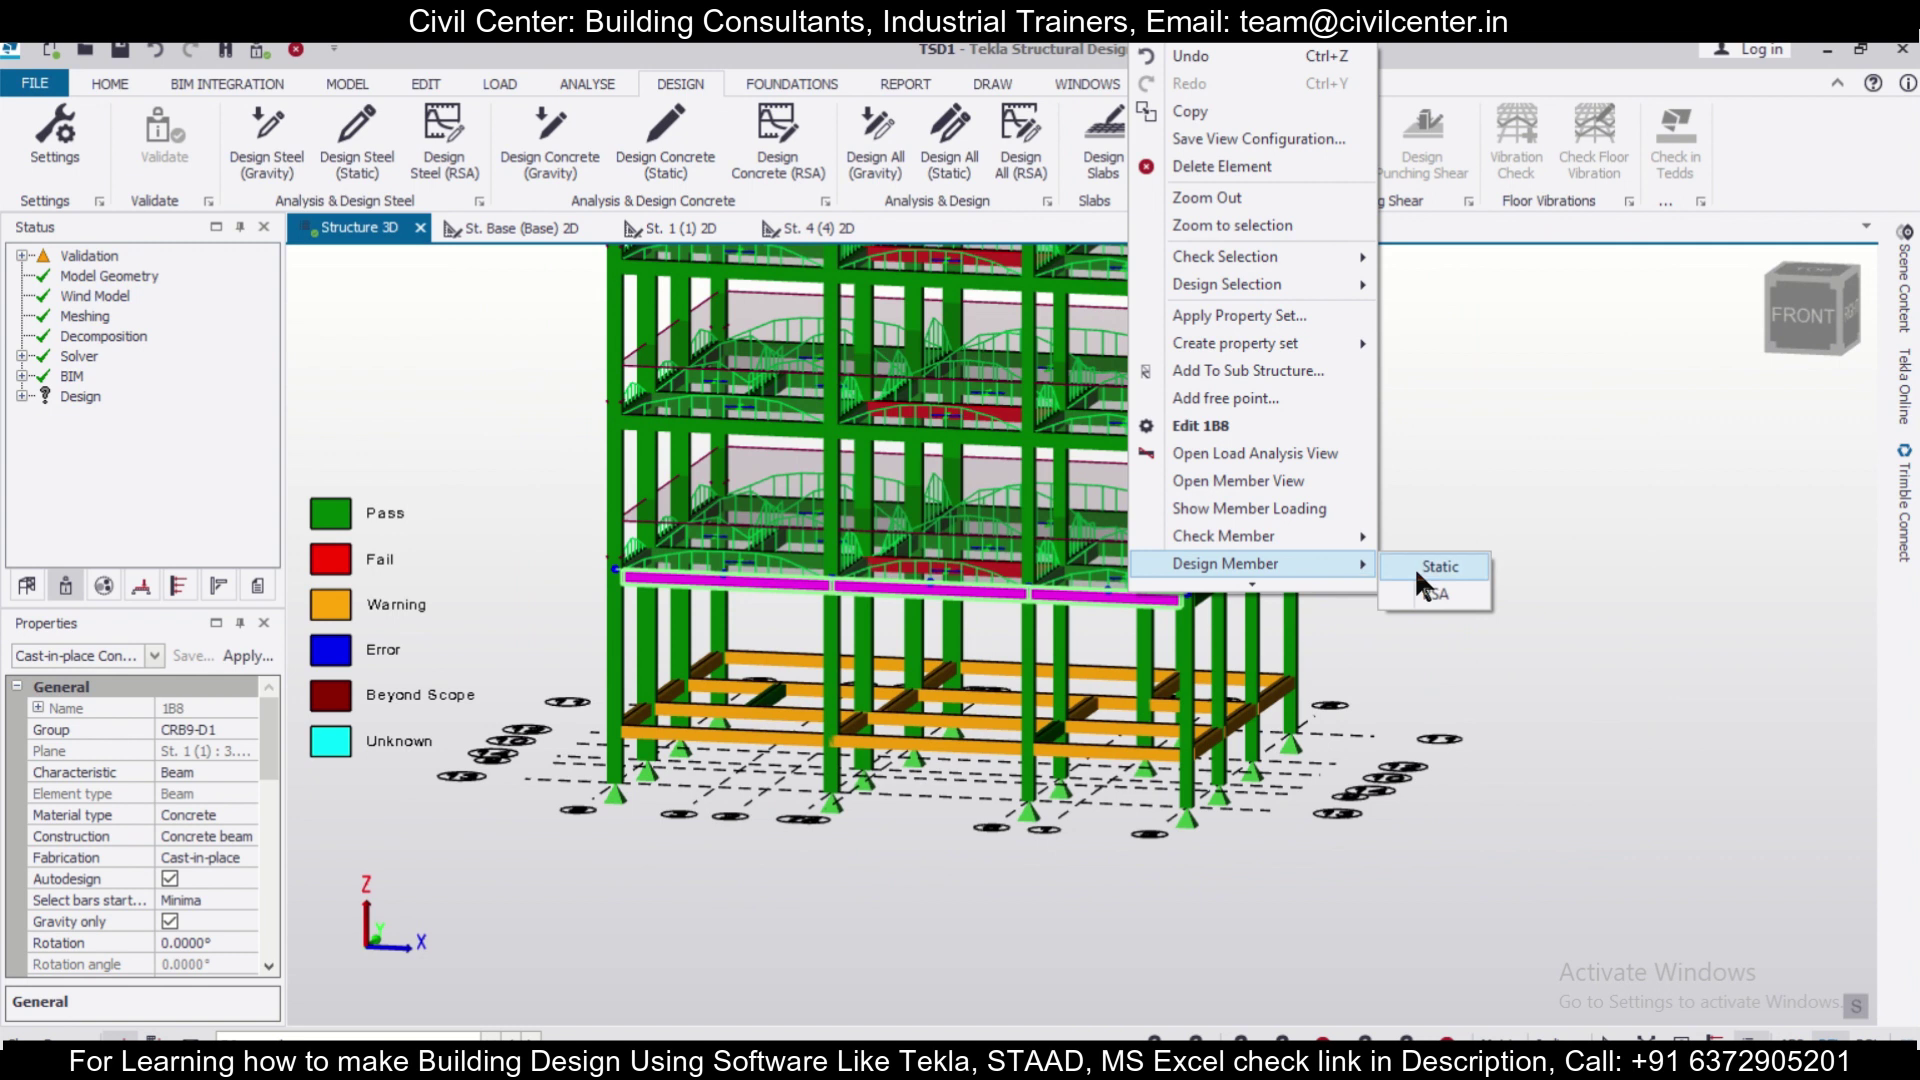
{"action": "left_click", "coordinate": [1417, 570]}
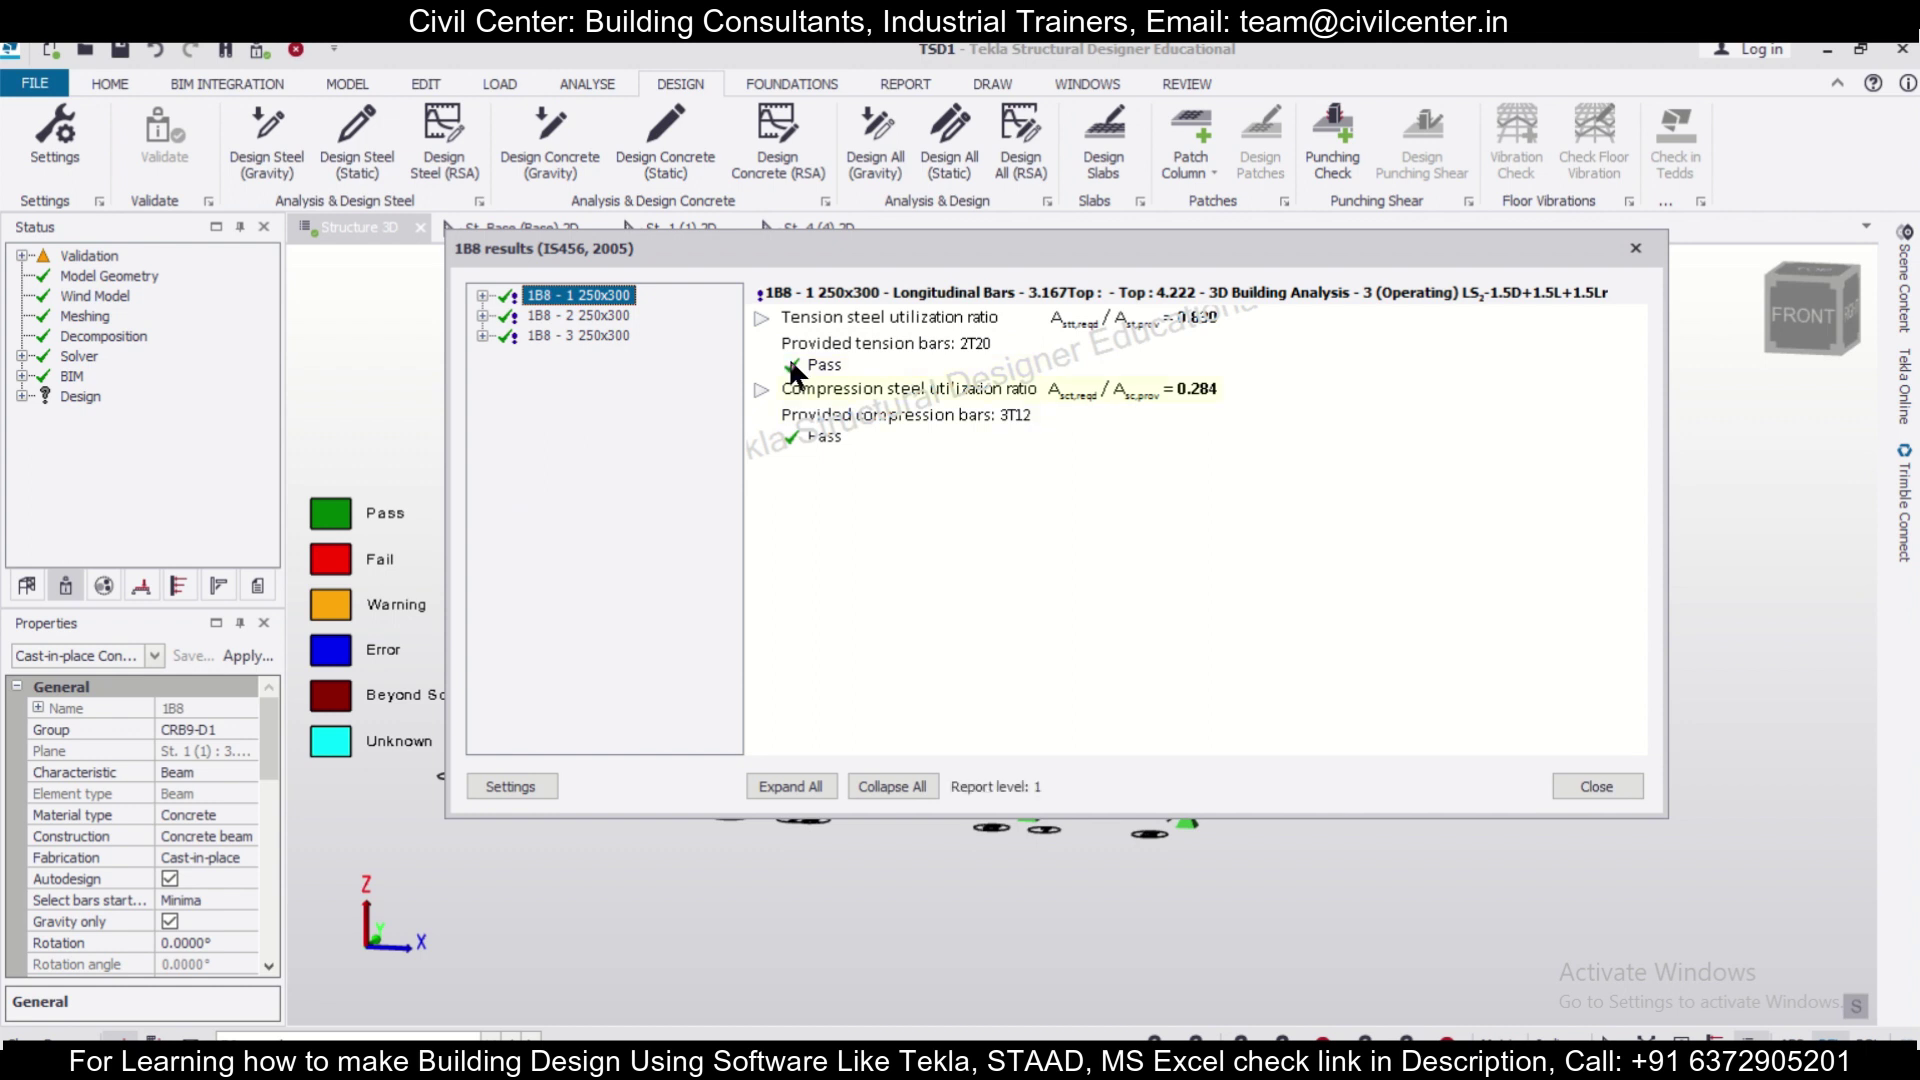
Review the longitudinal bar results of the second and third spans of beam 1B8 and close the results.
{"action": "double_click", "coordinate": [554, 313]}
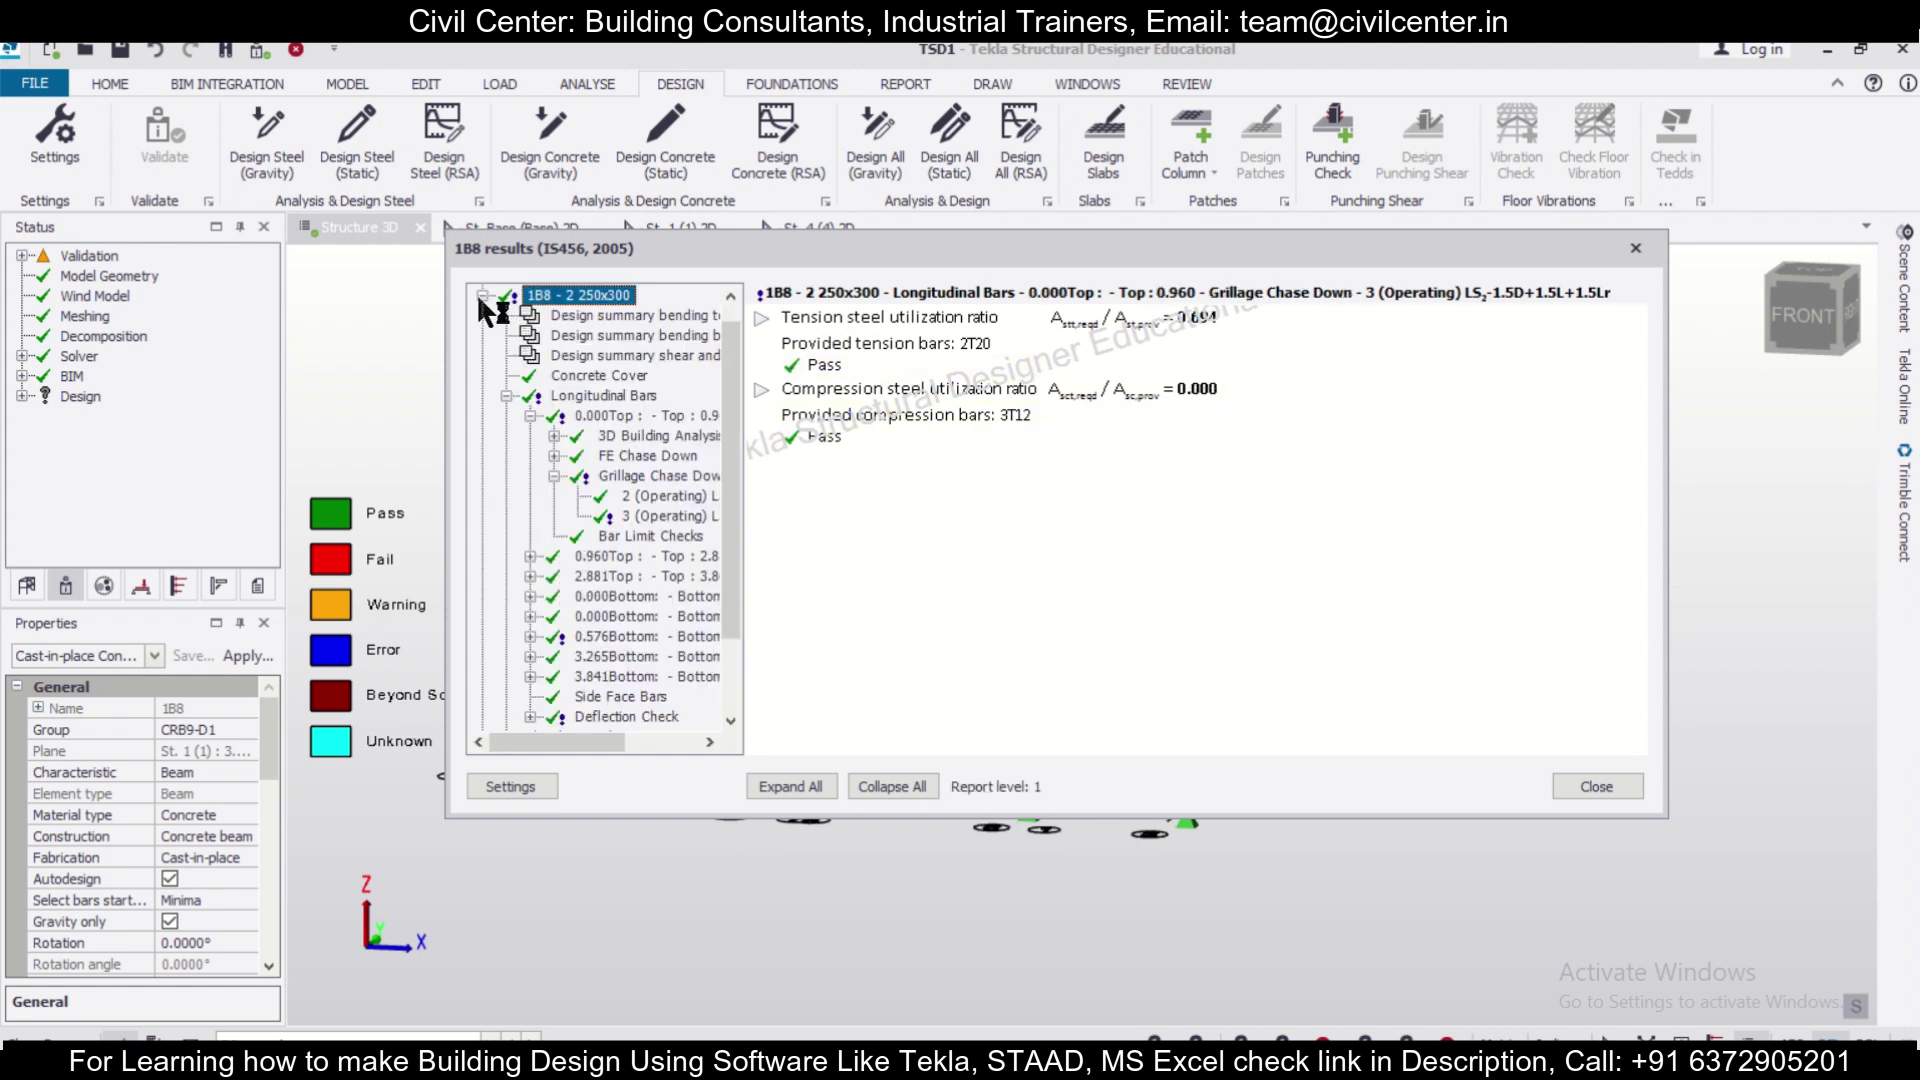
{"action": "left_click", "coordinate": [481, 295]}
{"action": "double_click", "coordinate": [560, 316]}
{"action": "left_click", "coordinate": [482, 315]}
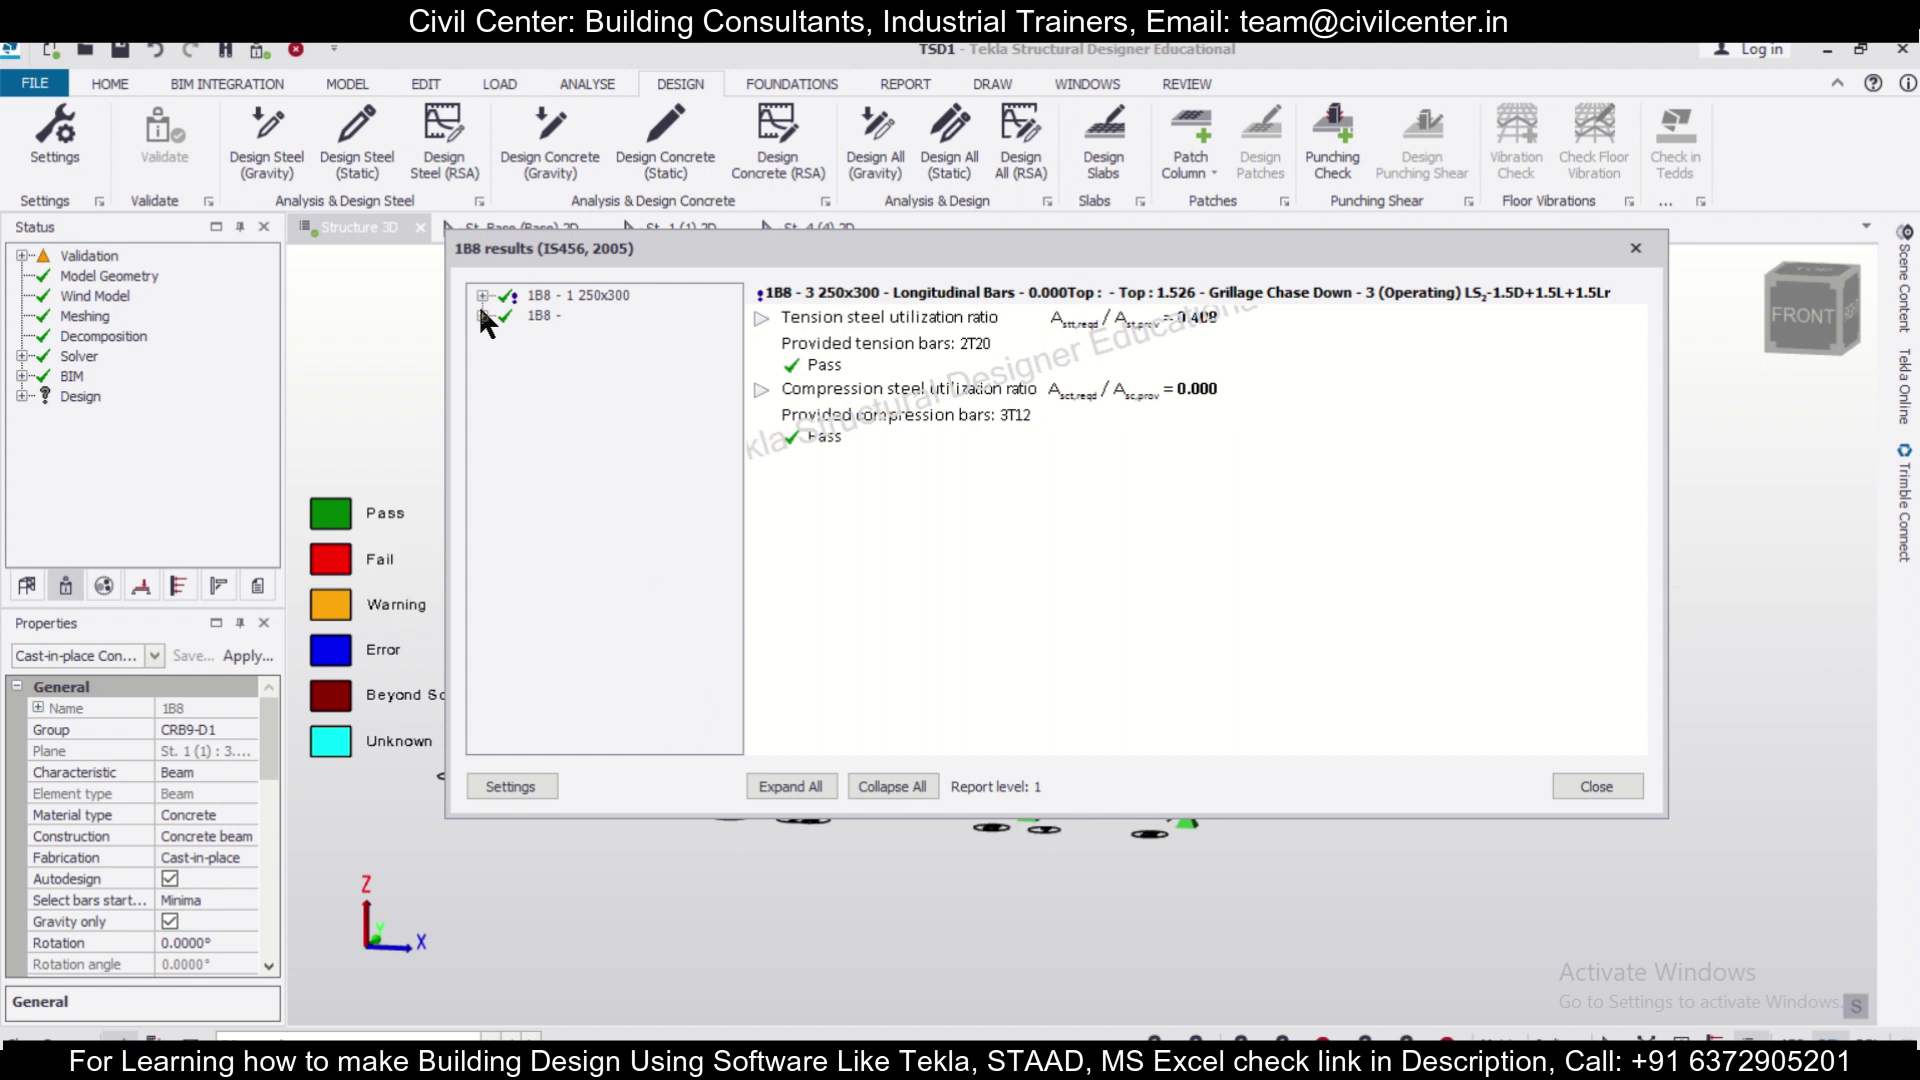
{"action": "left_click", "coordinate": [806, 100]}
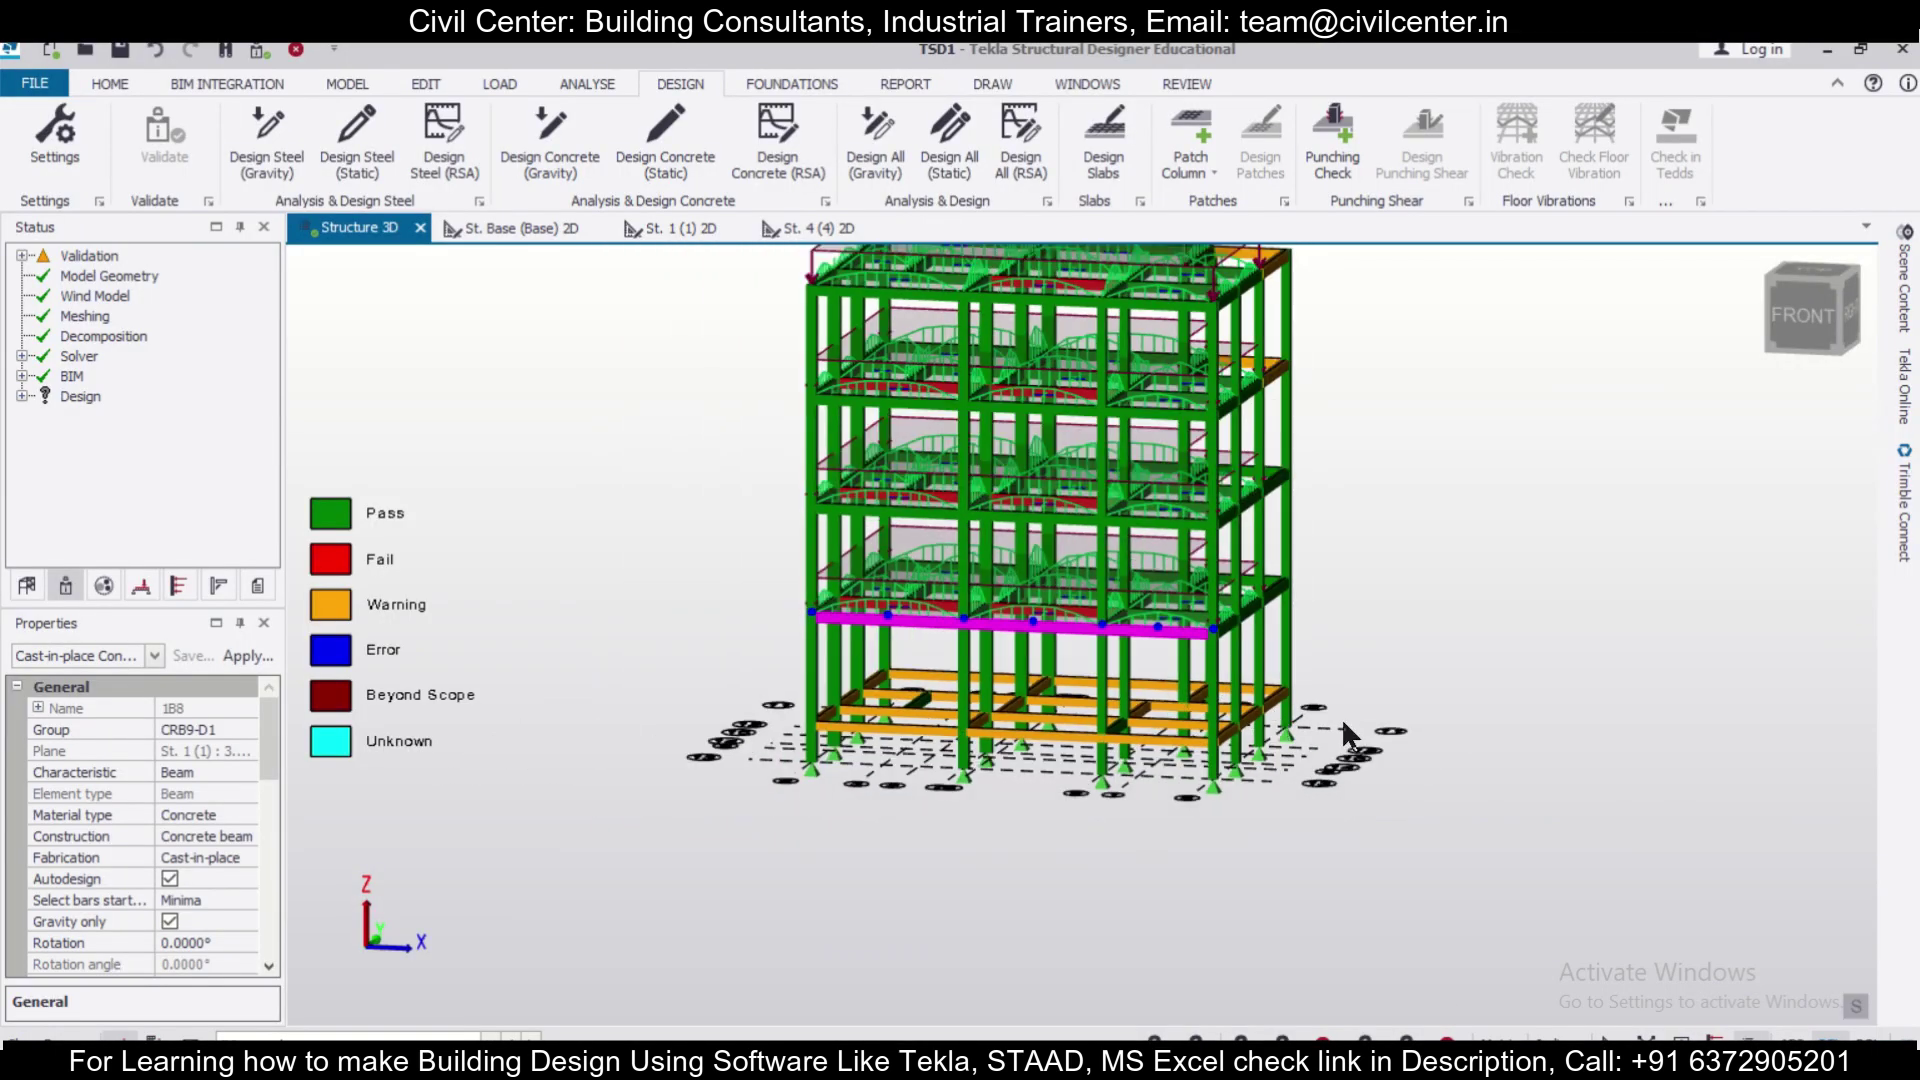
Create isolated pad bases beneath all the columns of the building in the 3D structure view.
{"action": "right_click", "coordinate": [1105, 737]}
{"action": "right_click_drag", "start_coordinate": [1180, 750], "coordinate": [1360, 644]}
{"action": "scroll", "coordinate": [1360, 644], "scroll_direction": "up", "scroll_amount": 2}
{"action": "scroll", "coordinate": [1117, 351], "scroll_direction": "down", "scroll_amount": 2}
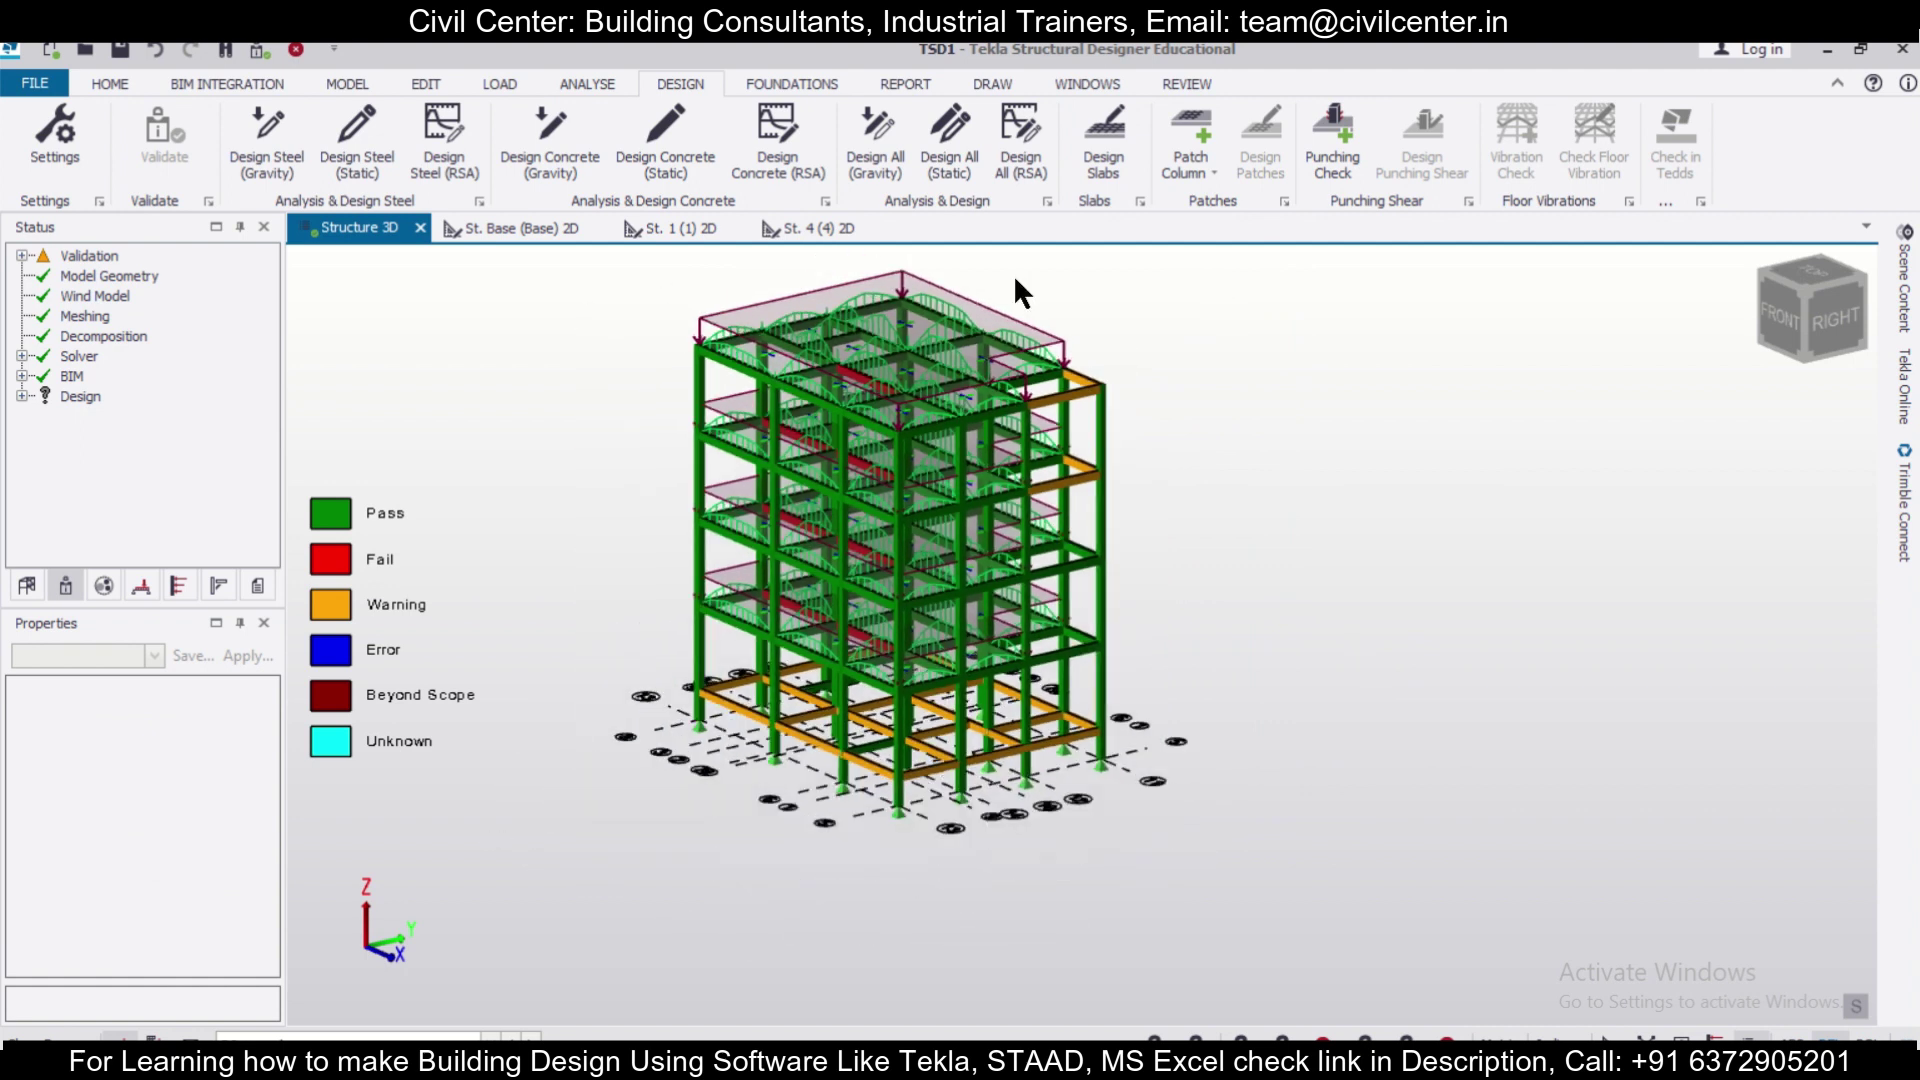
{"action": "left_click", "coordinate": [790, 85]}
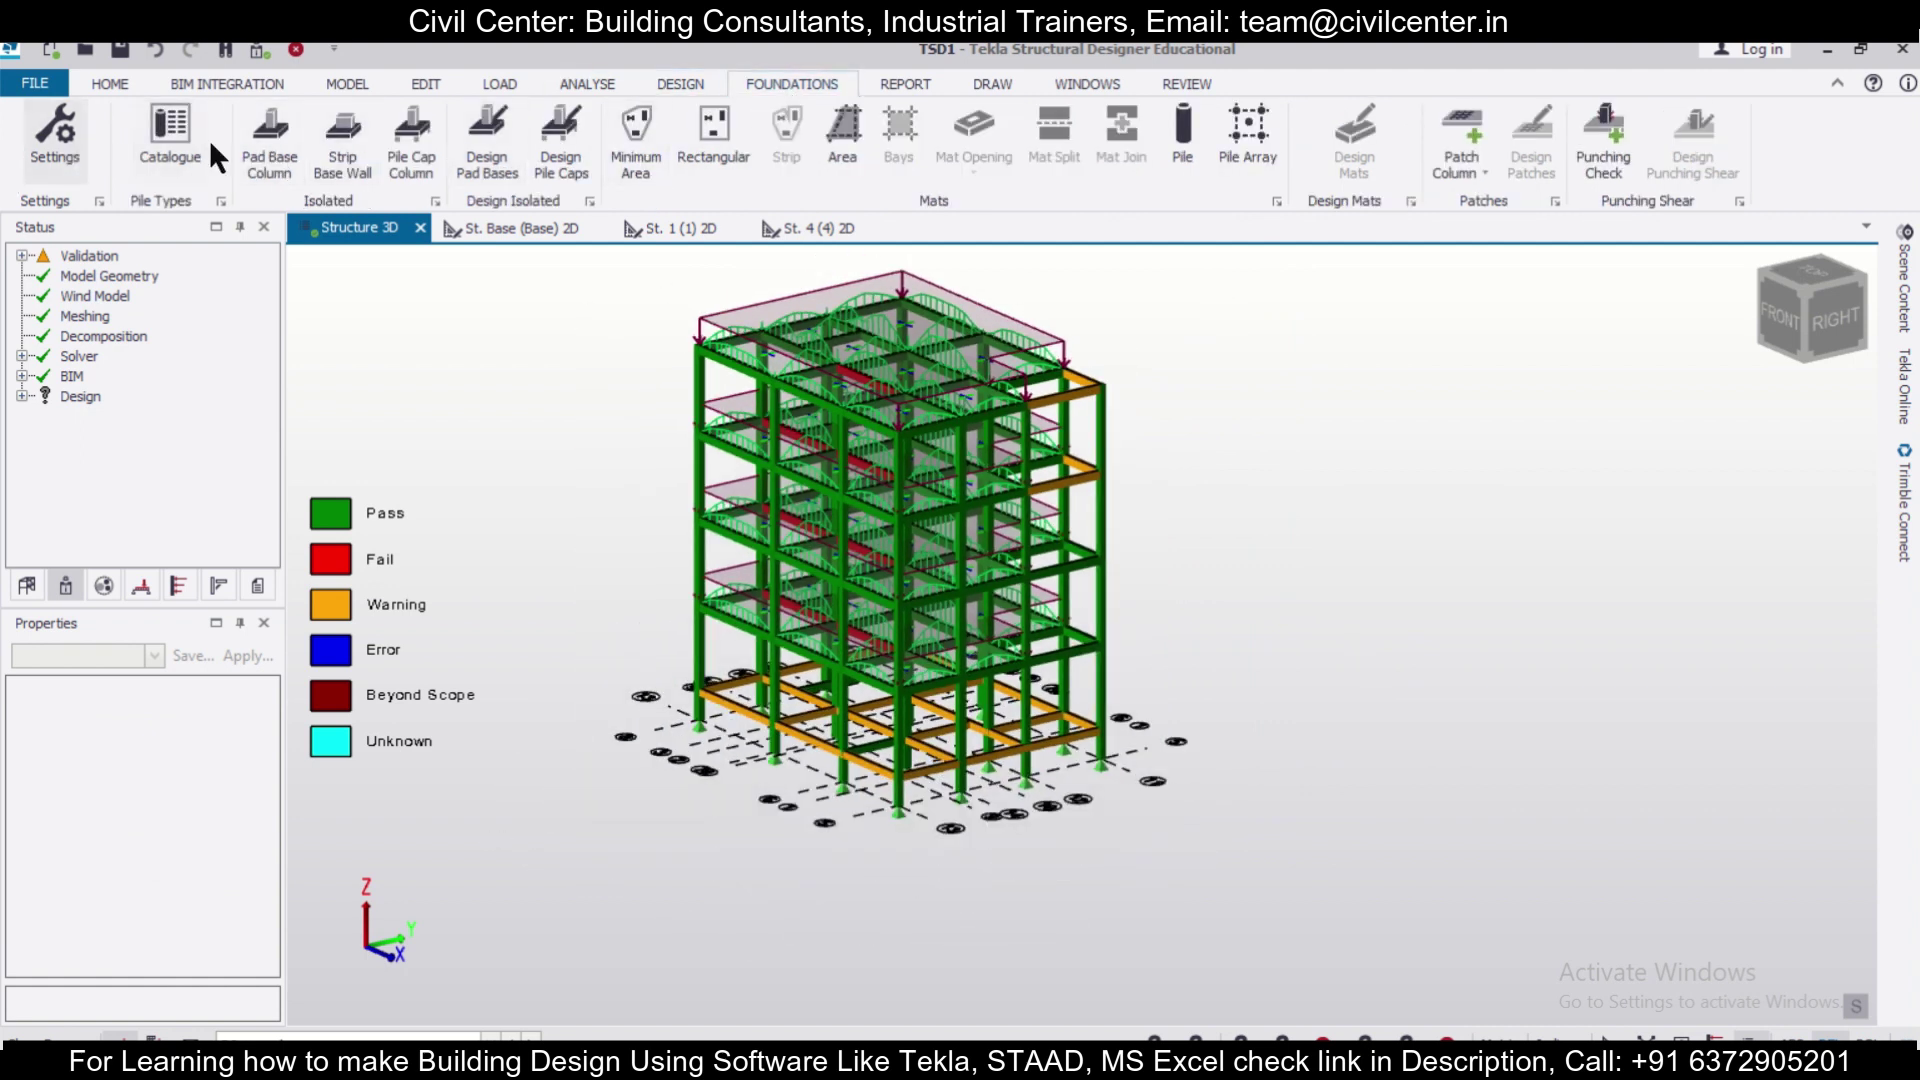
{"action": "left_click", "coordinate": [272, 132]}
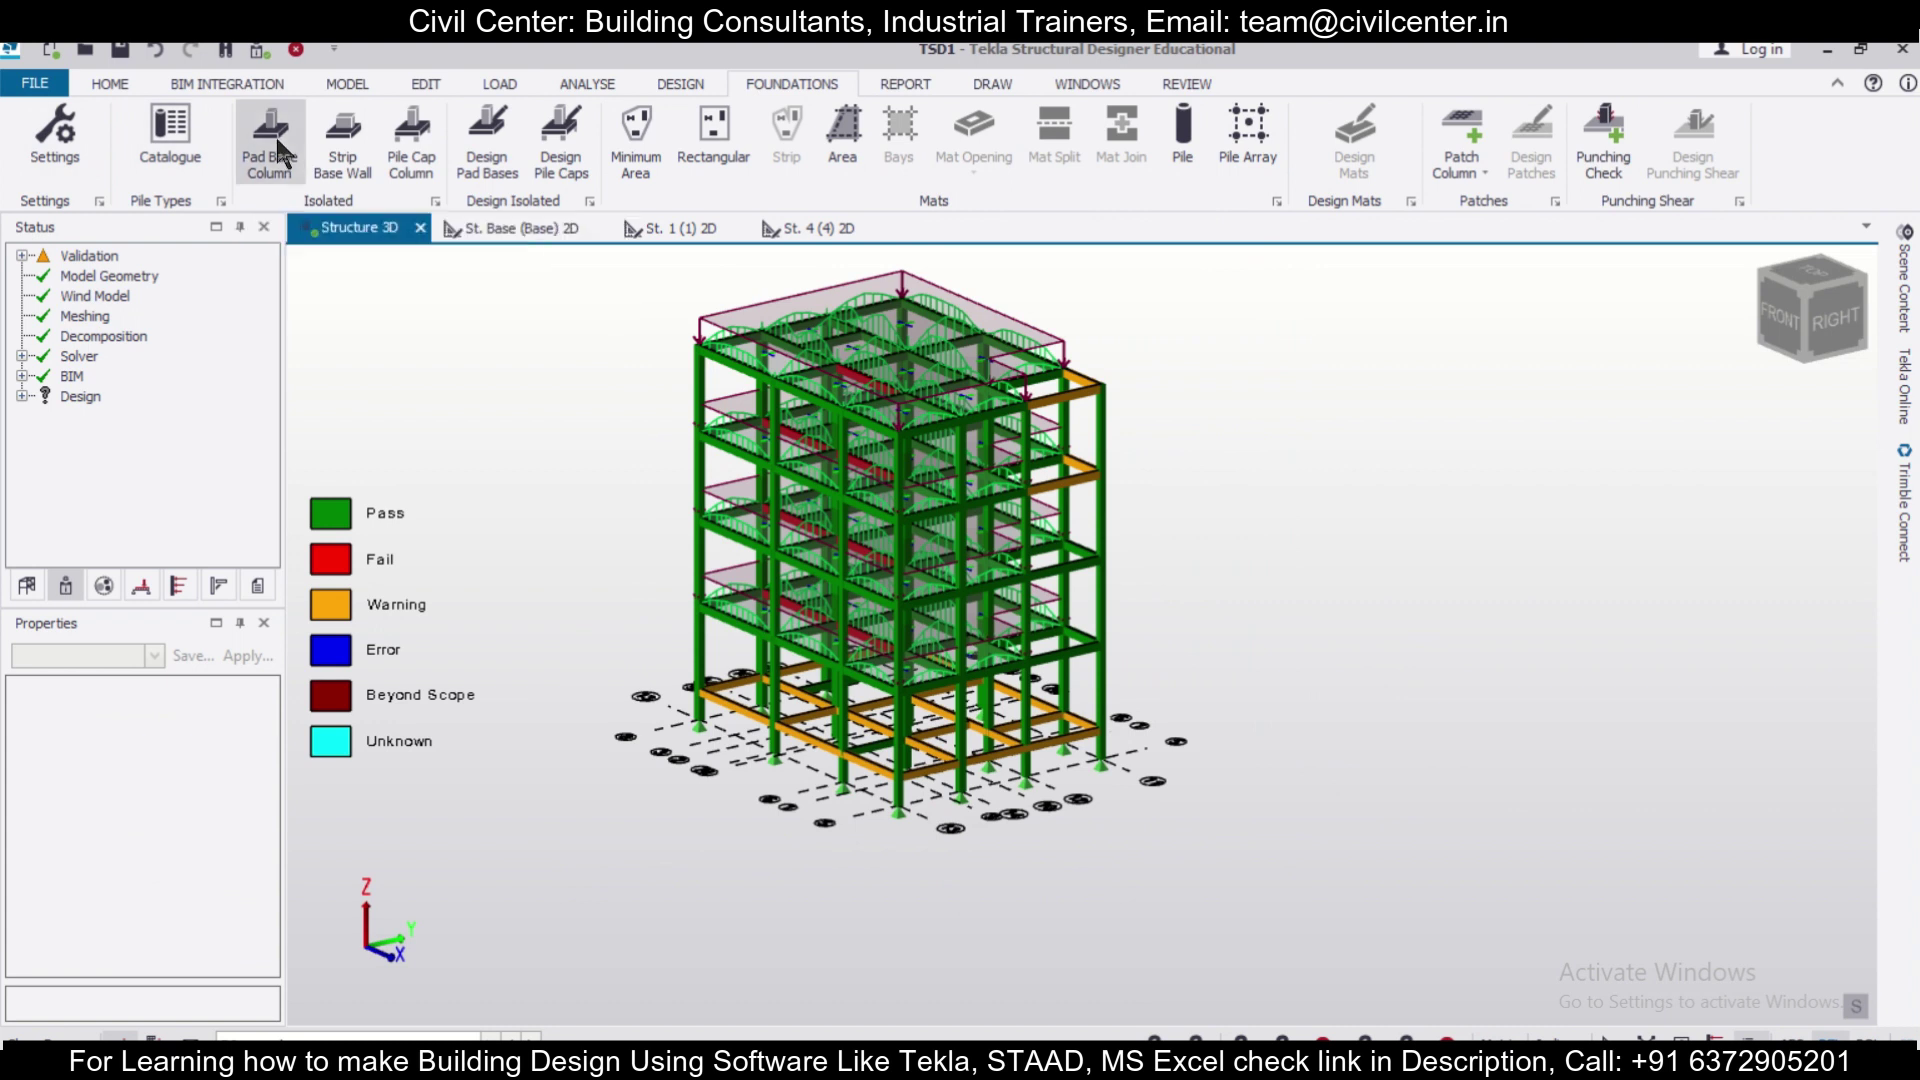
{"action": "left_click_drag", "start_coordinate": [517, 338], "coordinate": [1189, 845]}
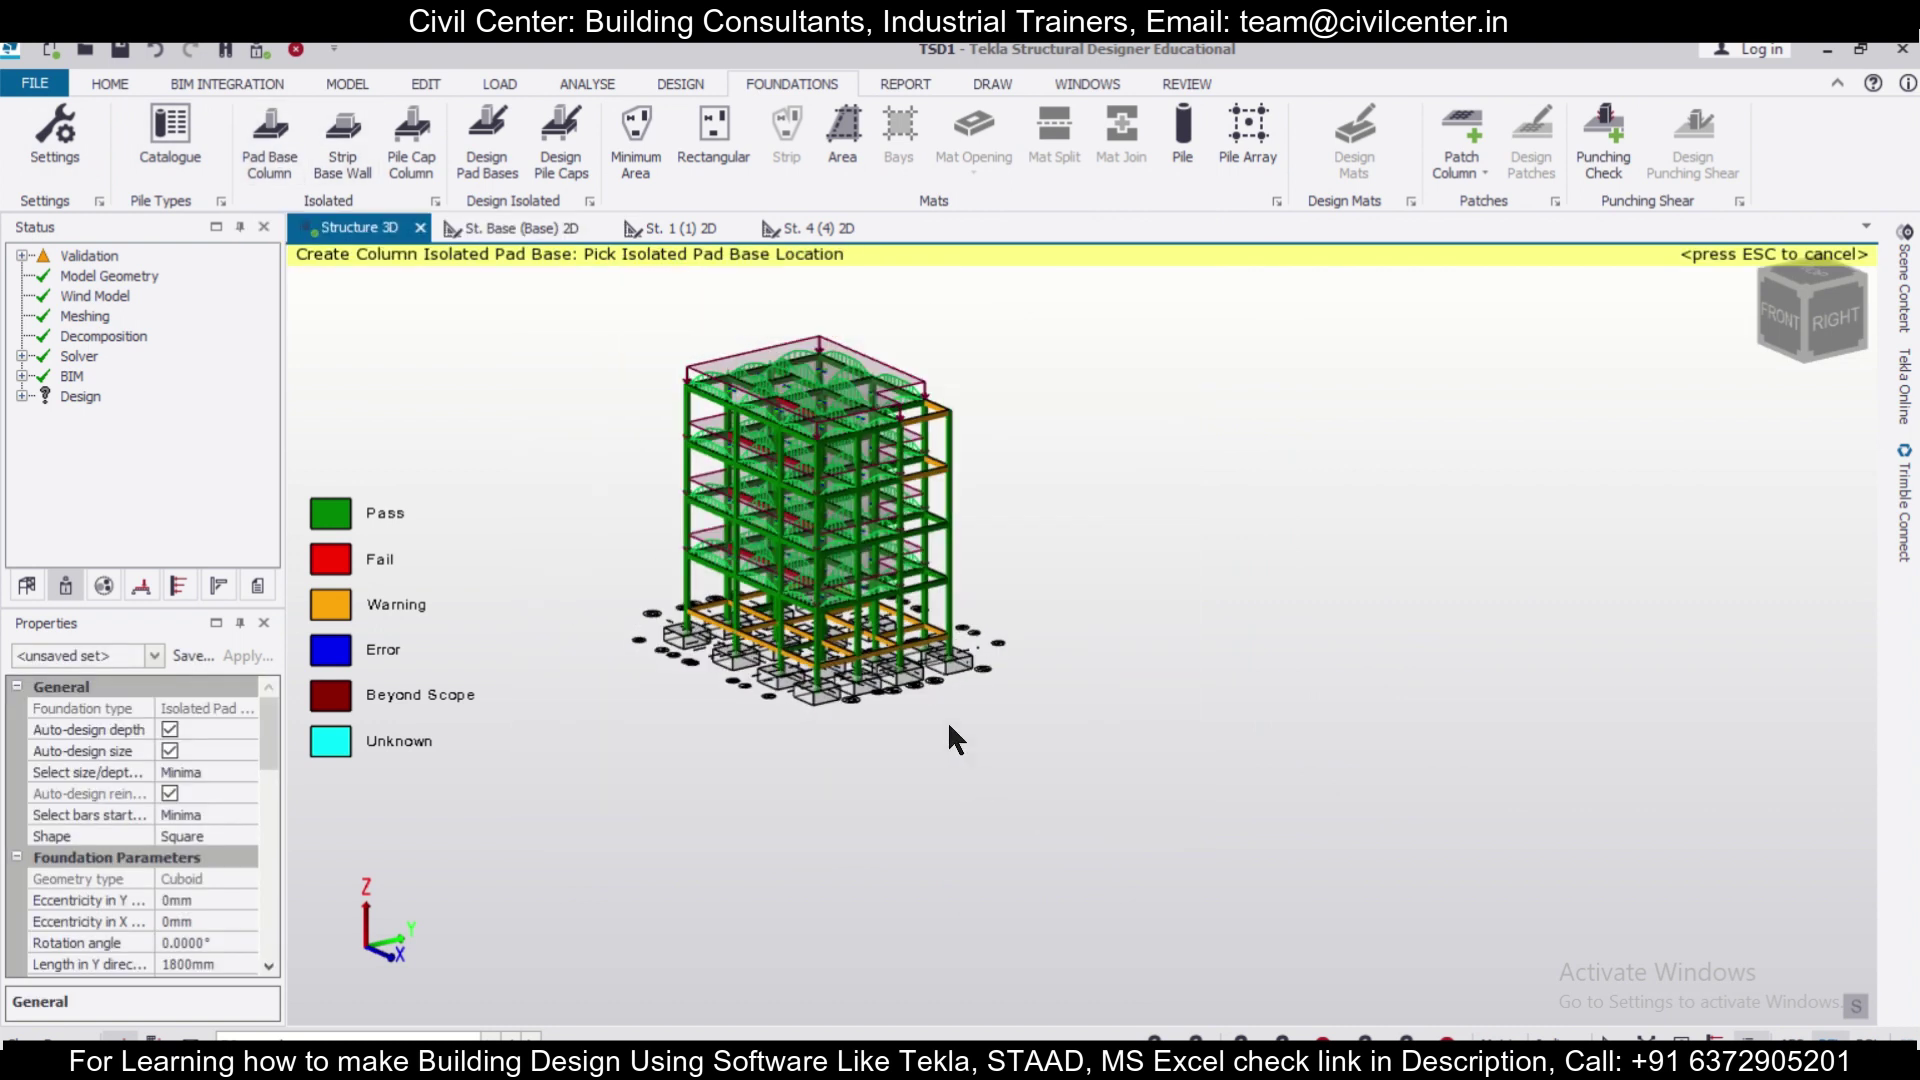
Run the pad base design for all isolated foundations and inspect their status from several sides of the building.
{"action": "left_click", "coordinate": [488, 160]}
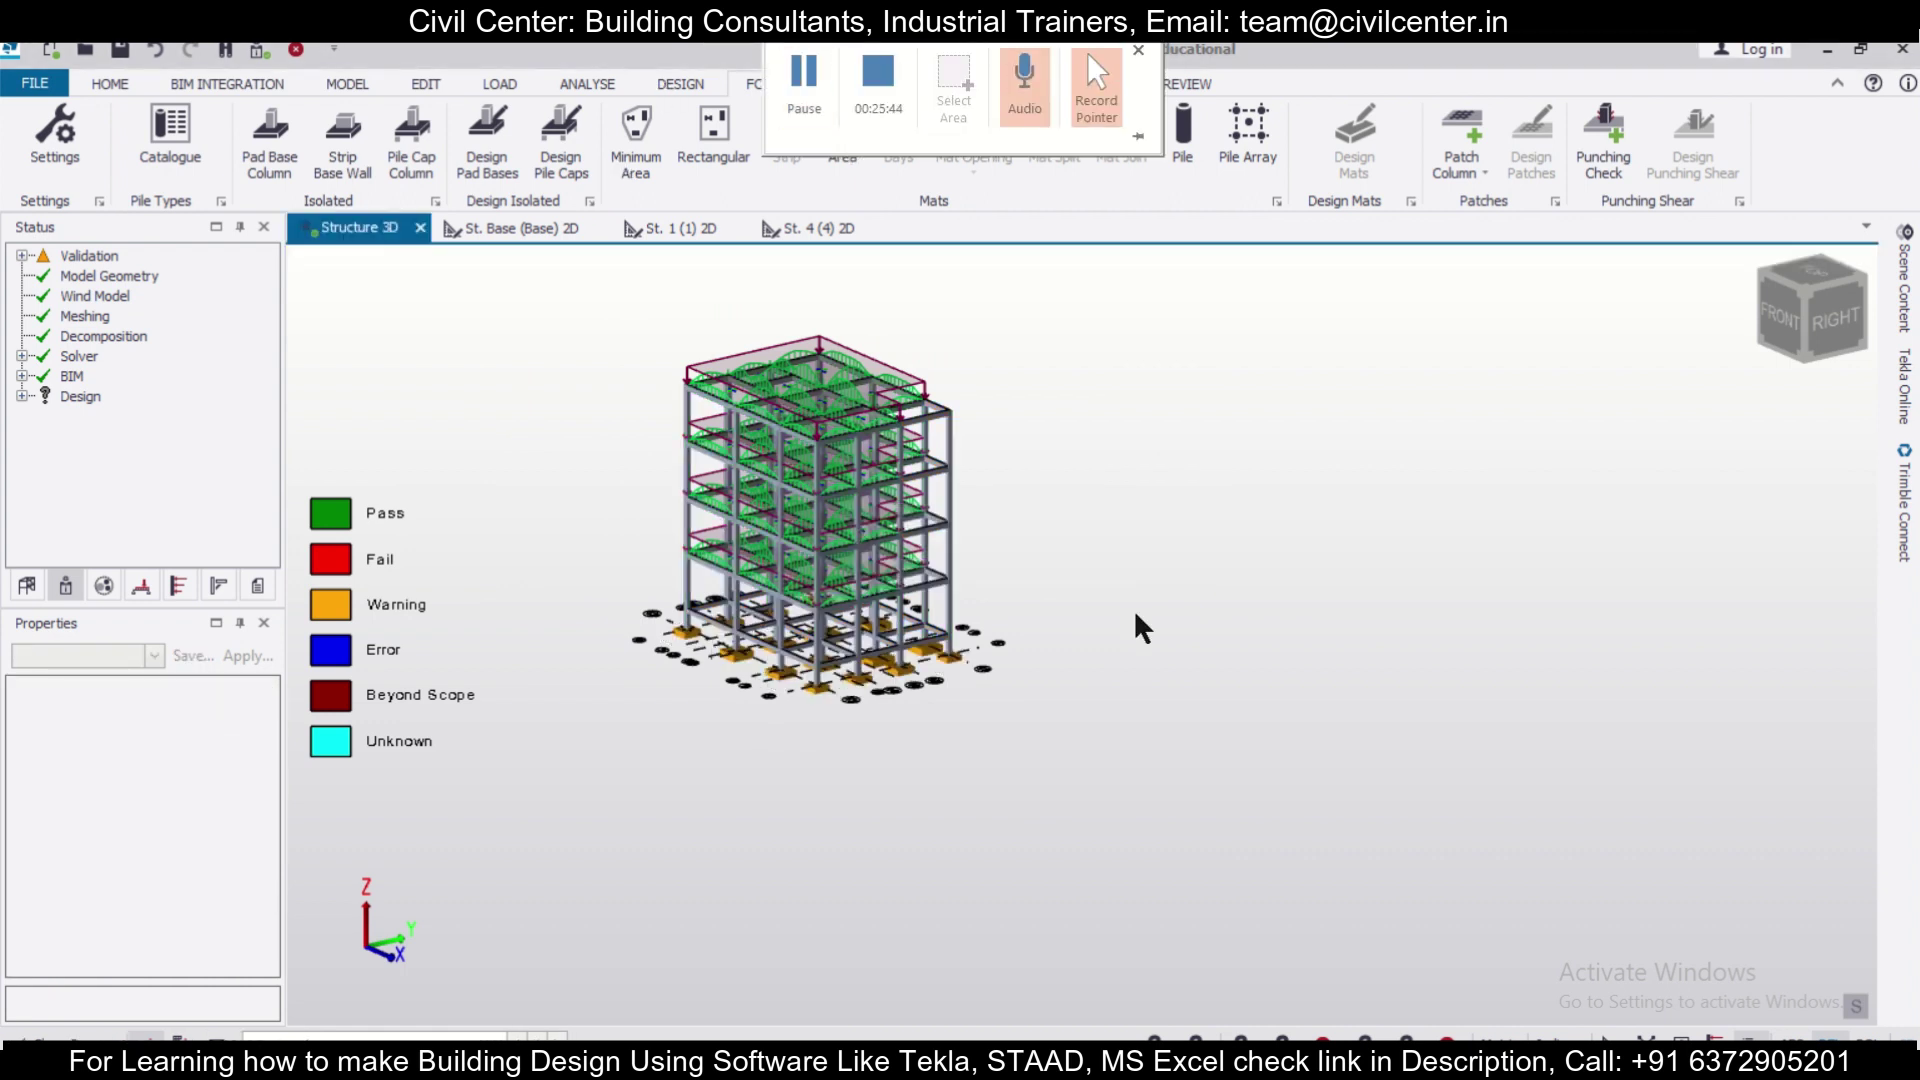
{"action": "scroll", "coordinate": [1005, 740], "scroll_direction": "up", "scroll_amount": 2}
{"action": "scroll", "coordinate": [1005, 740], "scroll_direction": "up", "scroll_amount": 5}
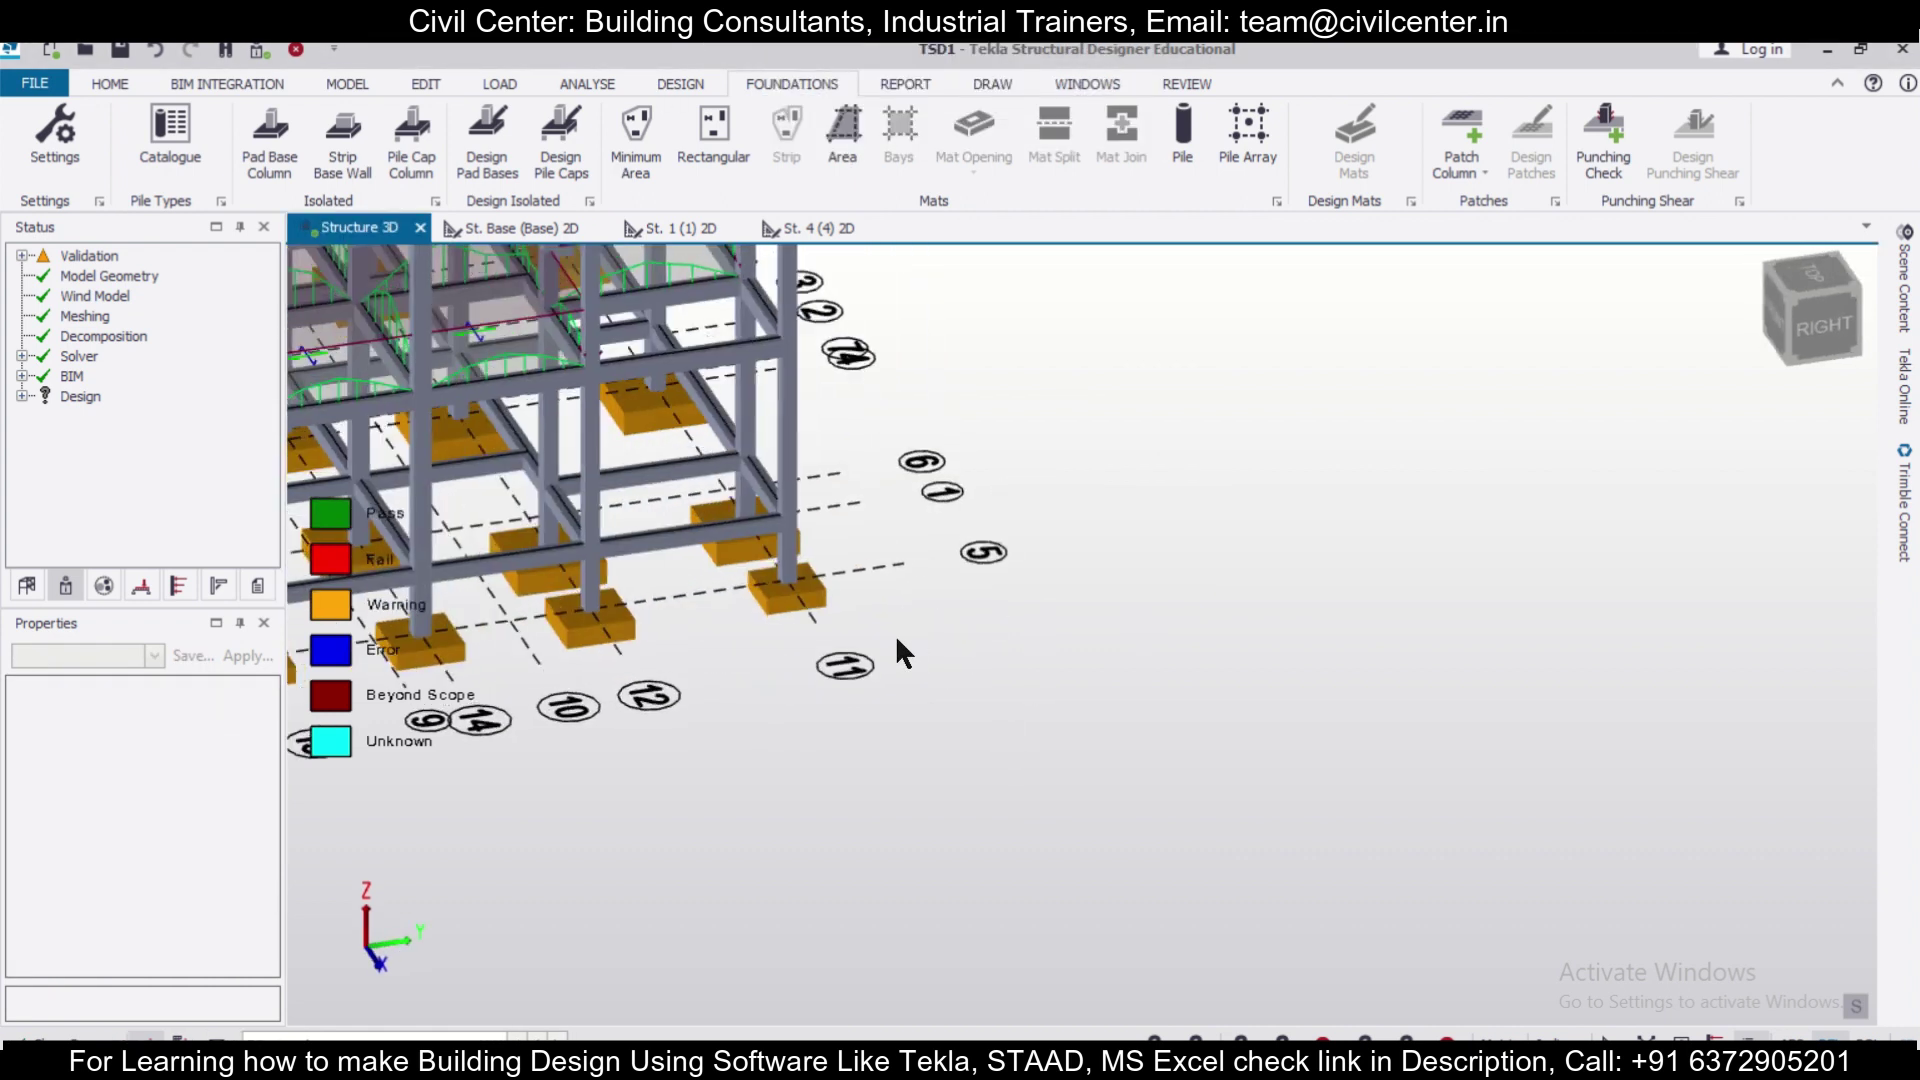
{"action": "scroll", "coordinate": [1072, 615], "scroll_direction": "down", "scroll_amount": 5}
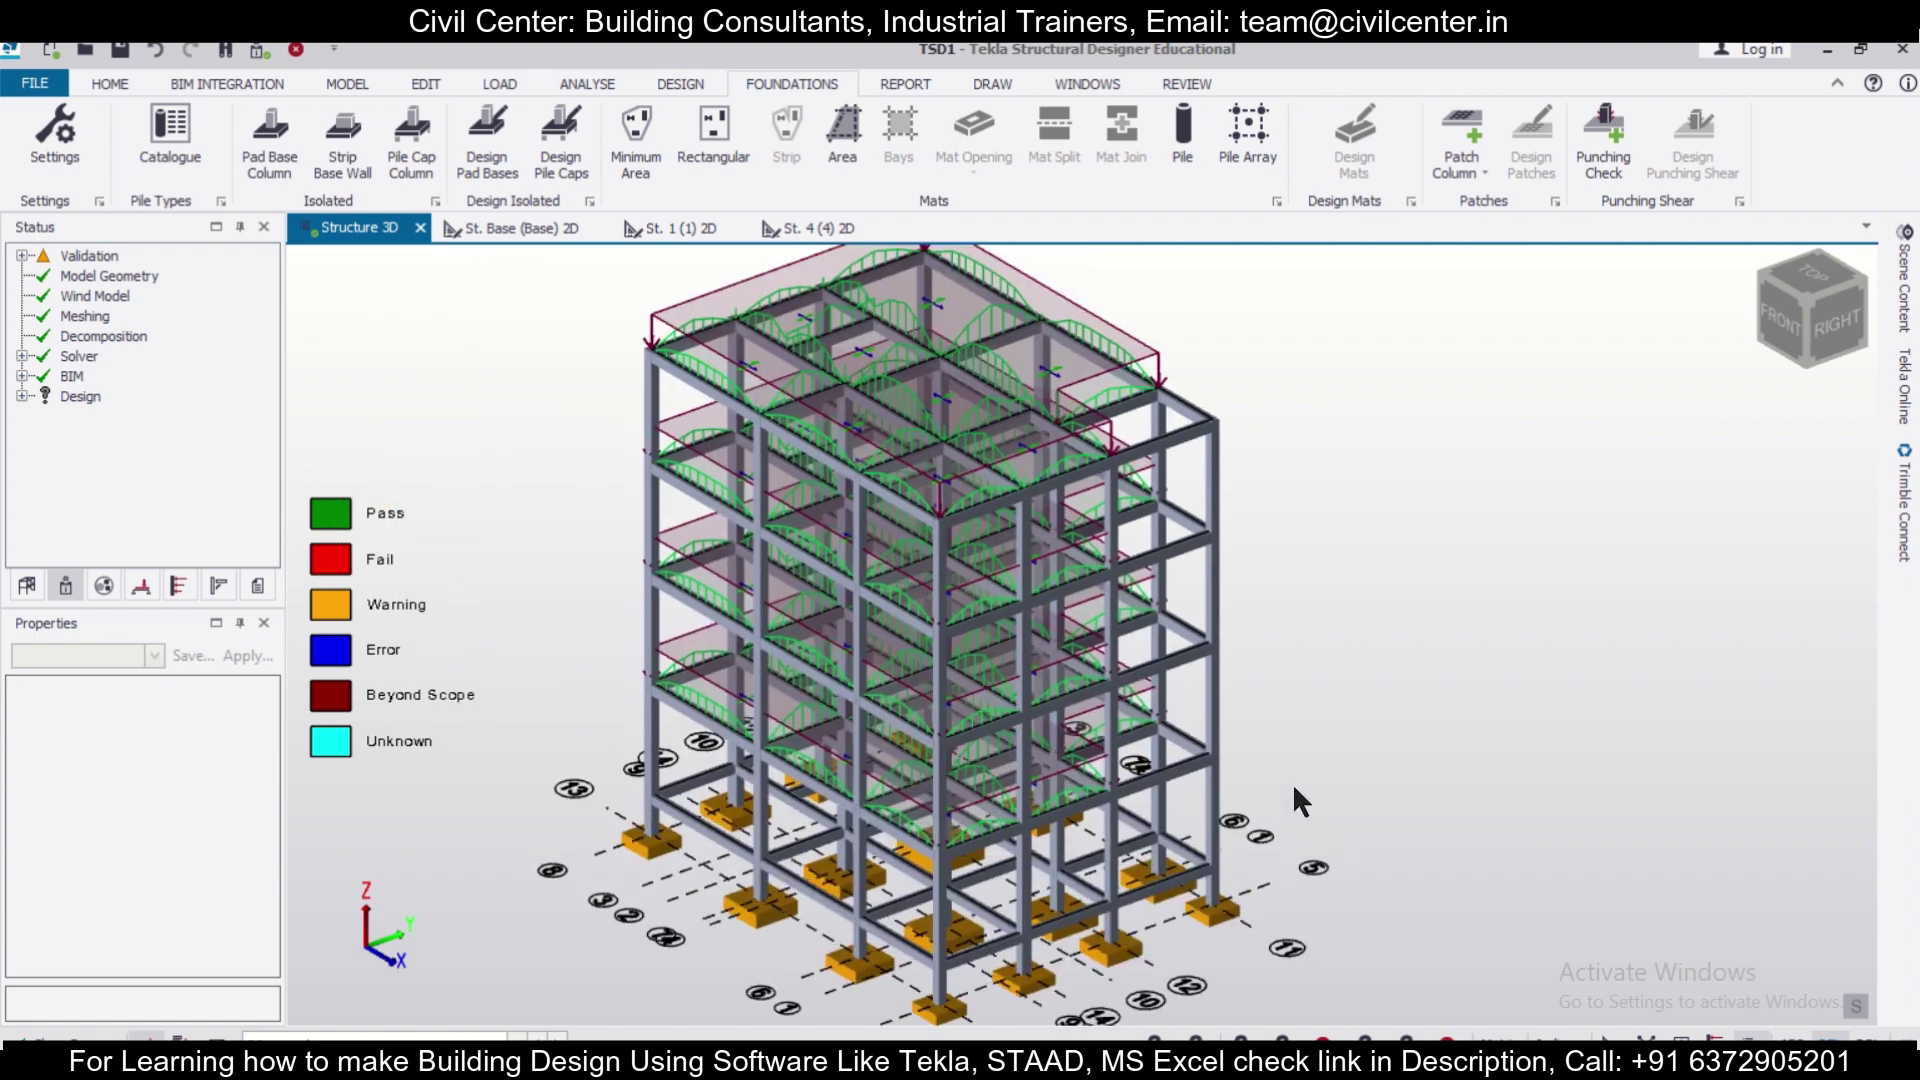
{"action": "middle_click_drag", "start_coordinate": [1334, 770], "coordinate": [745, 735]}
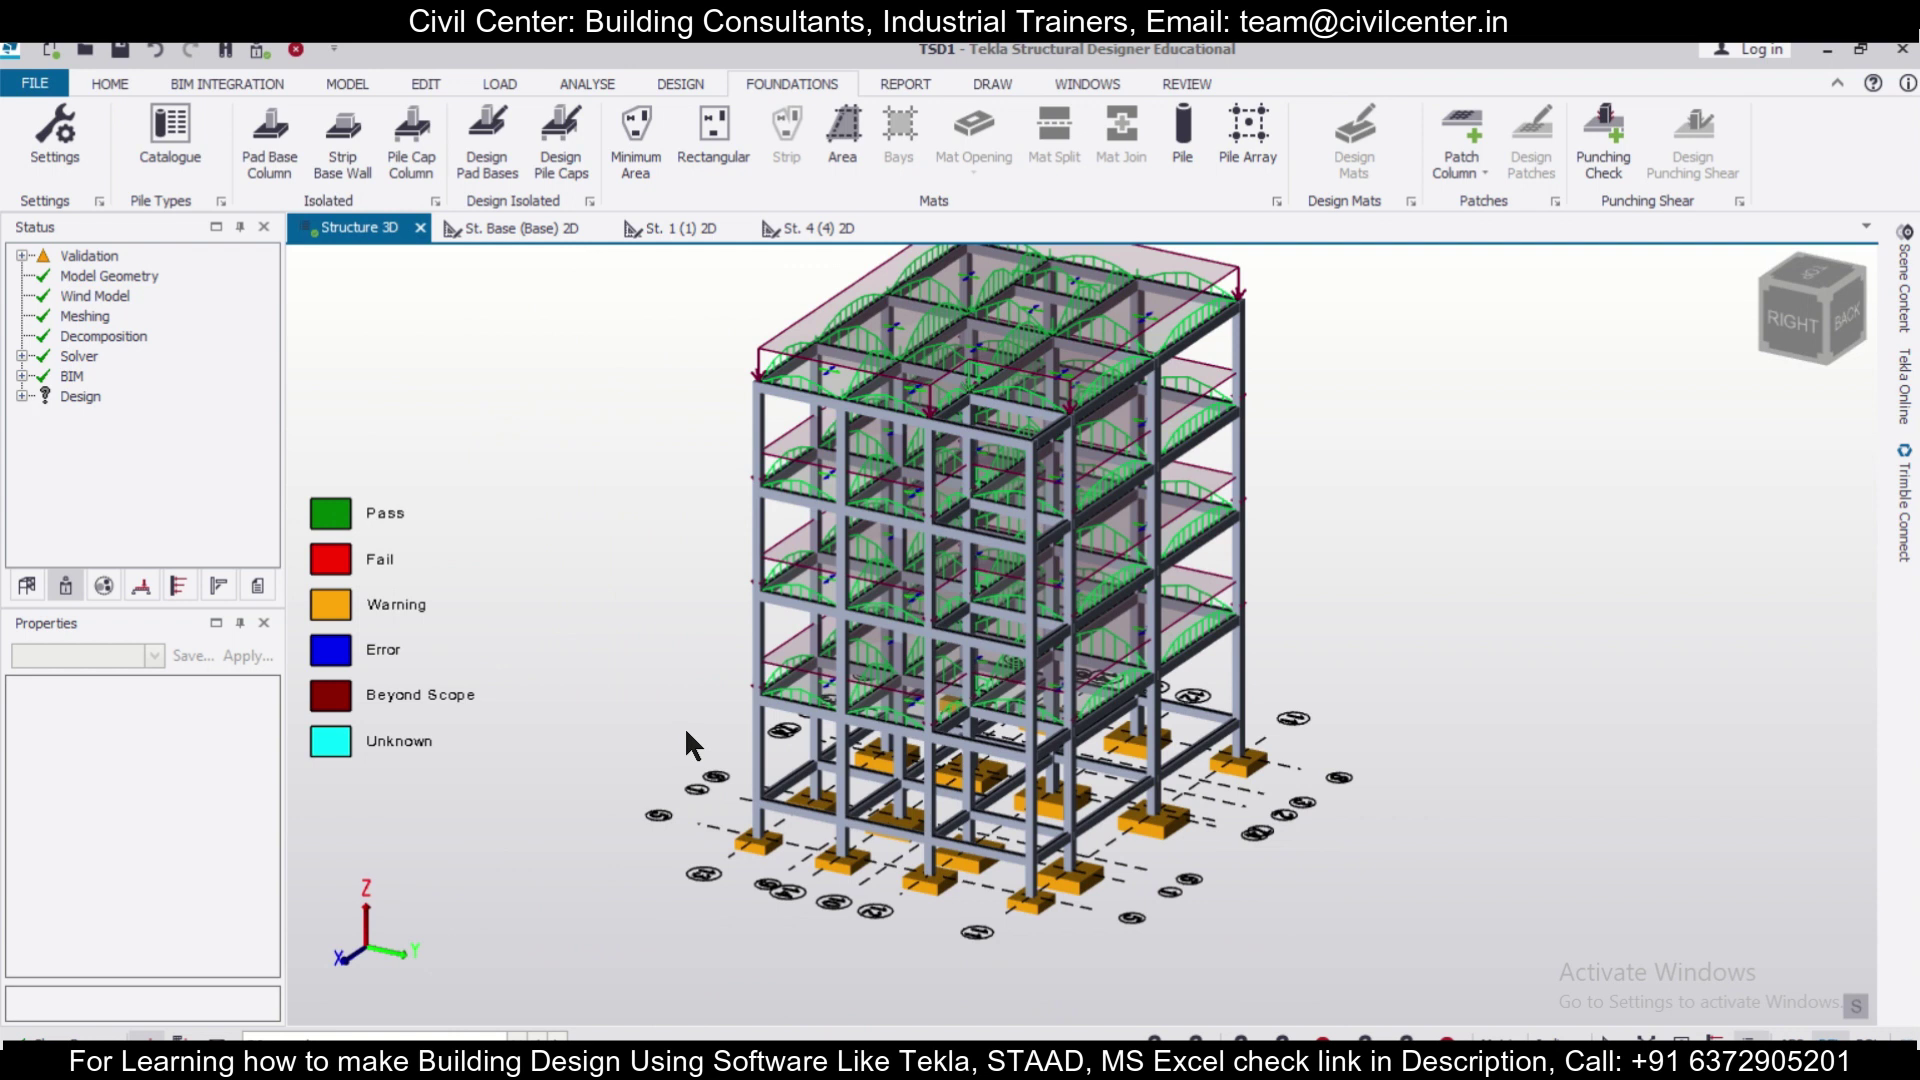
{"action": "scroll", "coordinate": [684, 726], "scroll_direction": "up", "scroll_amount": 1}
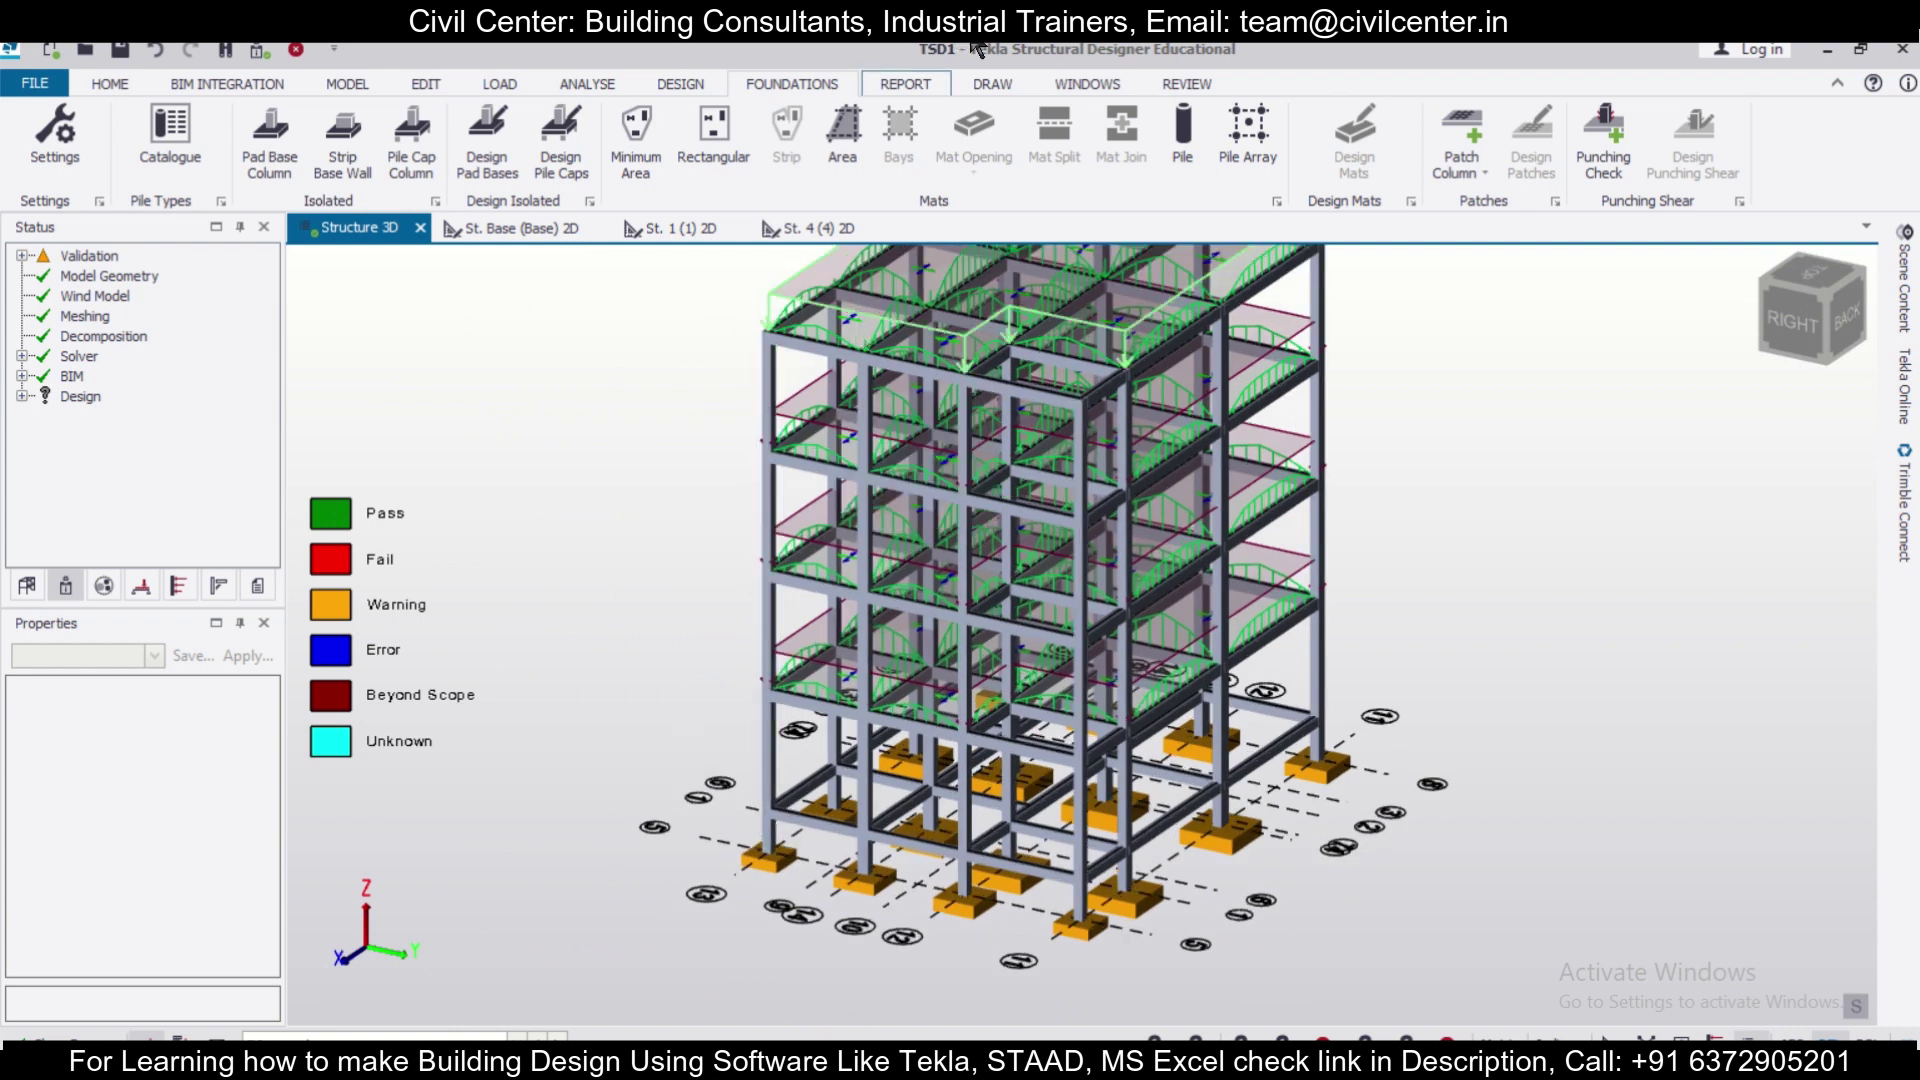
{"action": "mouse_move", "coordinate": [920, 66]}
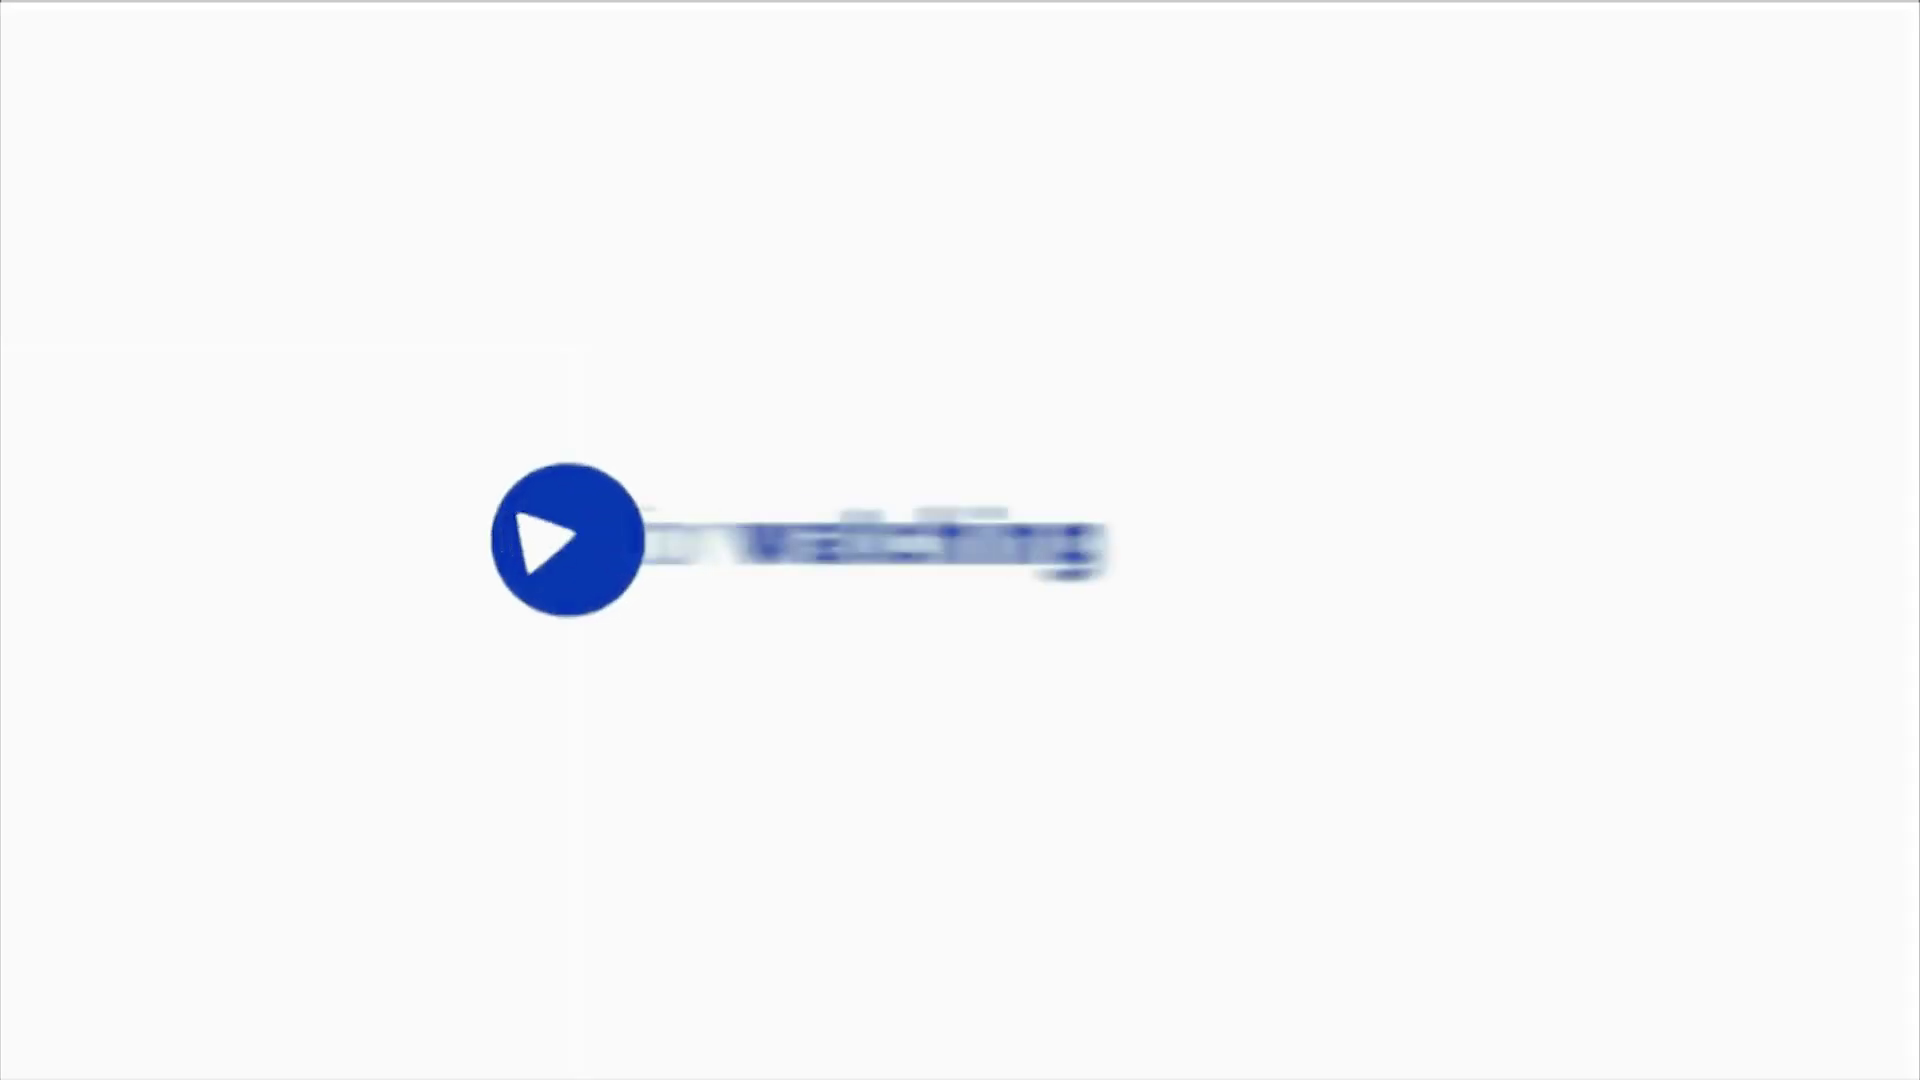